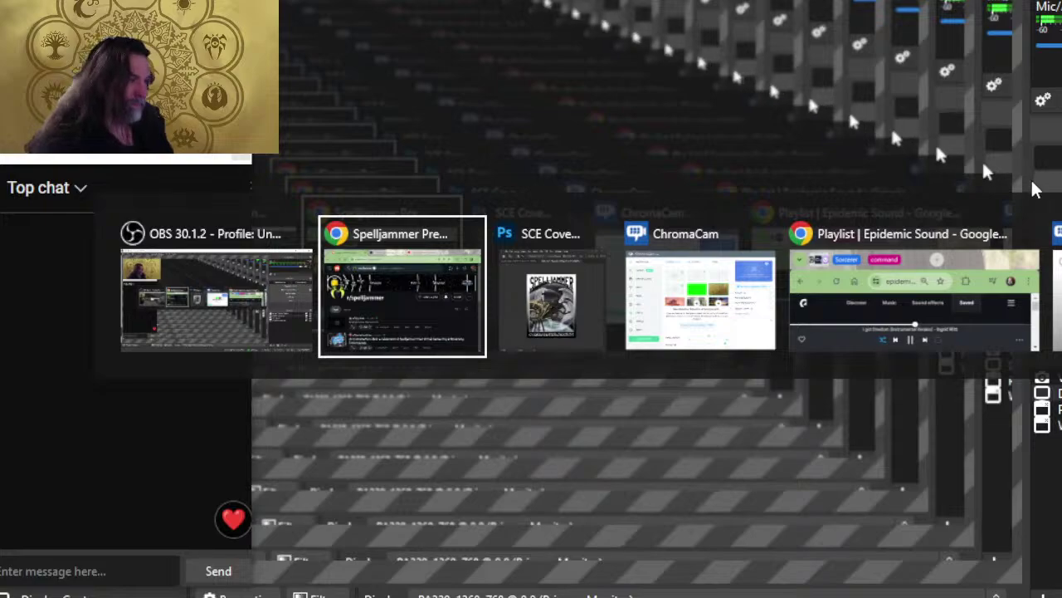
# - Bring up the Spelljammer Art Stream tab in Chrome and reload it until it goes live
pyautogui.hotkey('alt', 'Tab')
pyautogui.hotkey('ctrl', 'Tab')
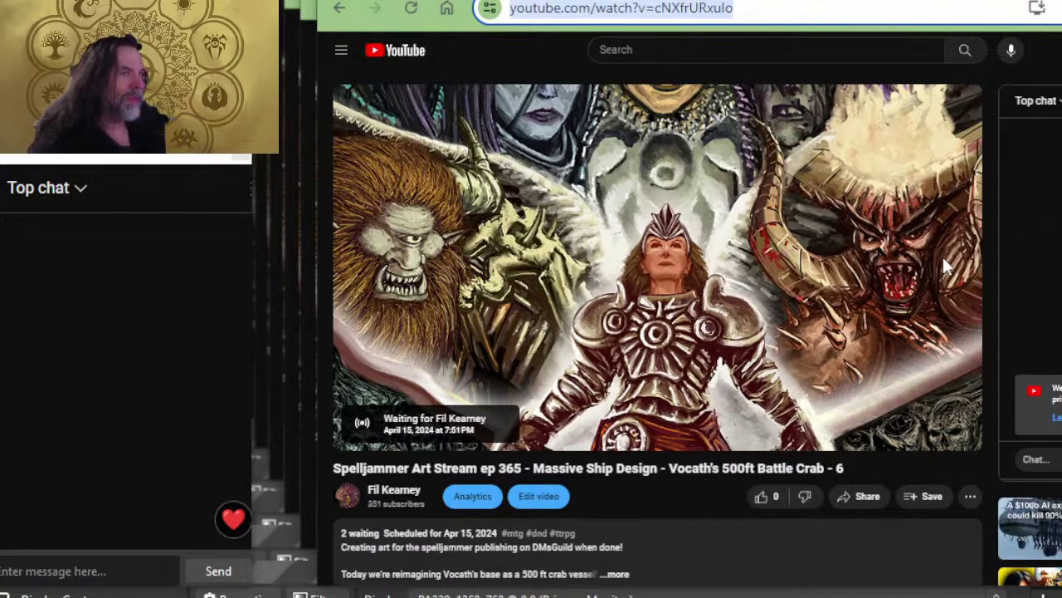
pyautogui.click(410, 9)
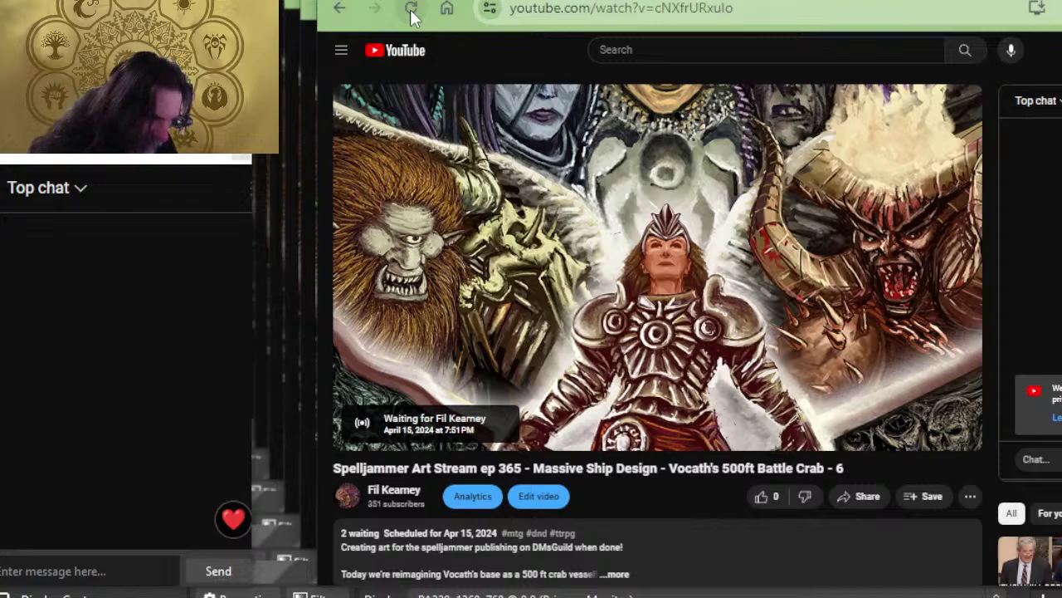
pyautogui.click(410, 9)
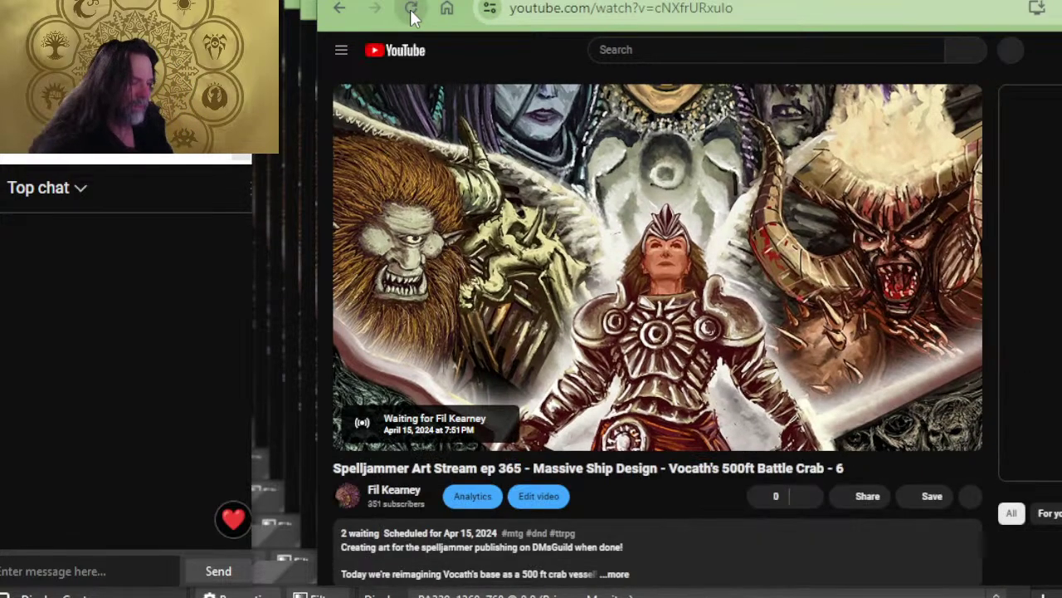
pyautogui.click(411, 10)
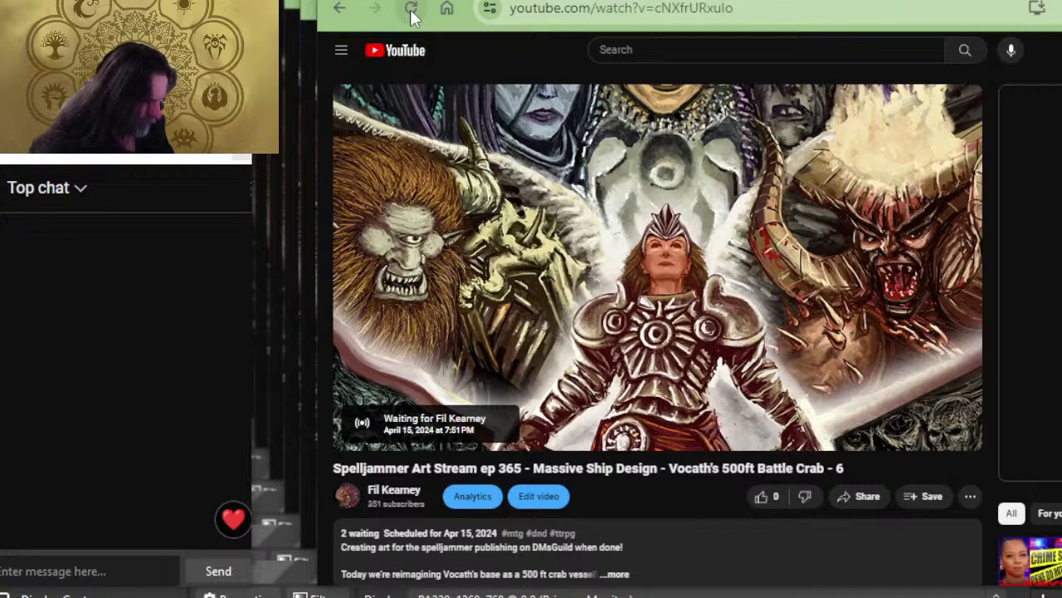
pyautogui.click(410, 10)
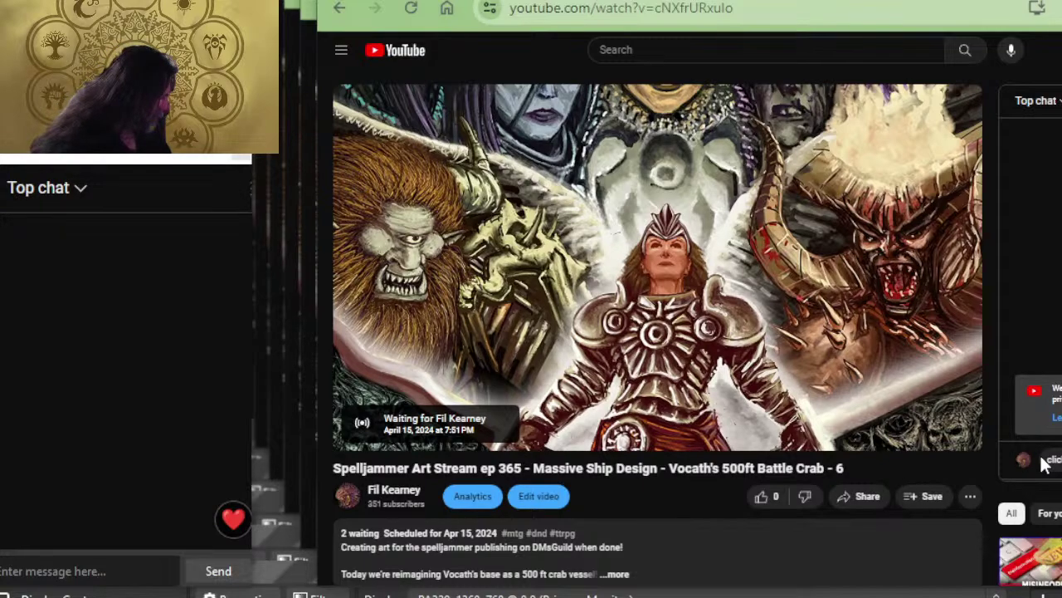
# - Post the 'clickity clickity' test message in chat, then mute the playing stream's audio
pyautogui.press('Return')
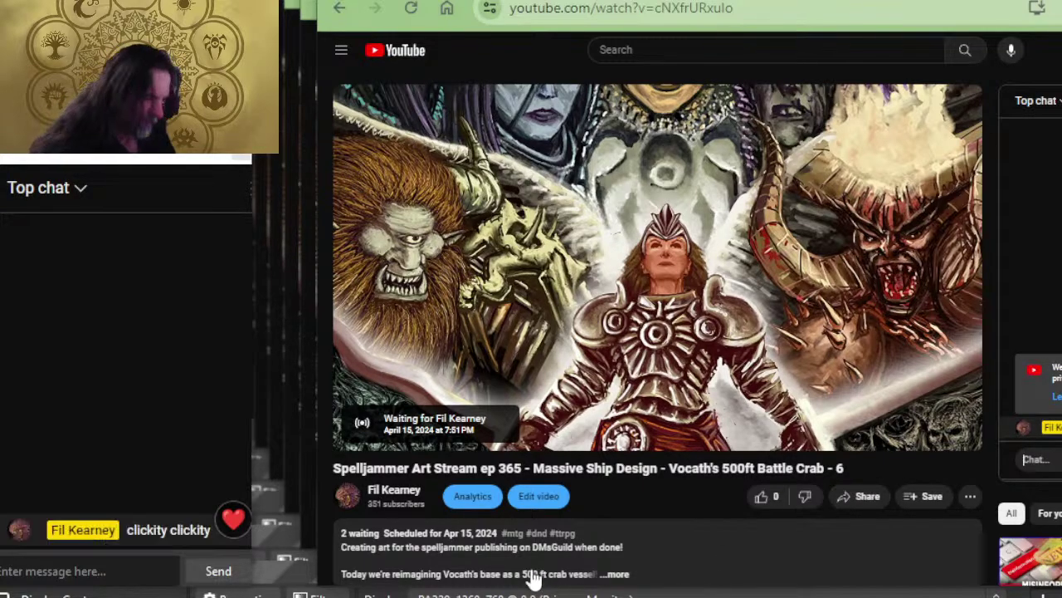
pyautogui.click(410, 9)
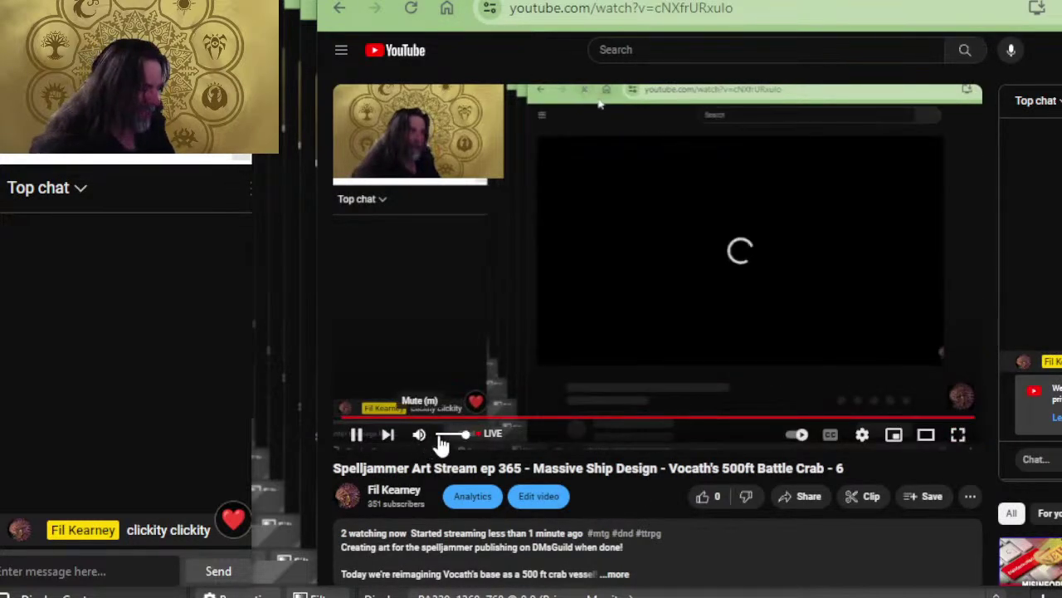
pyautogui.moveTo(466, 436); pyautogui.dragTo(437, 437)
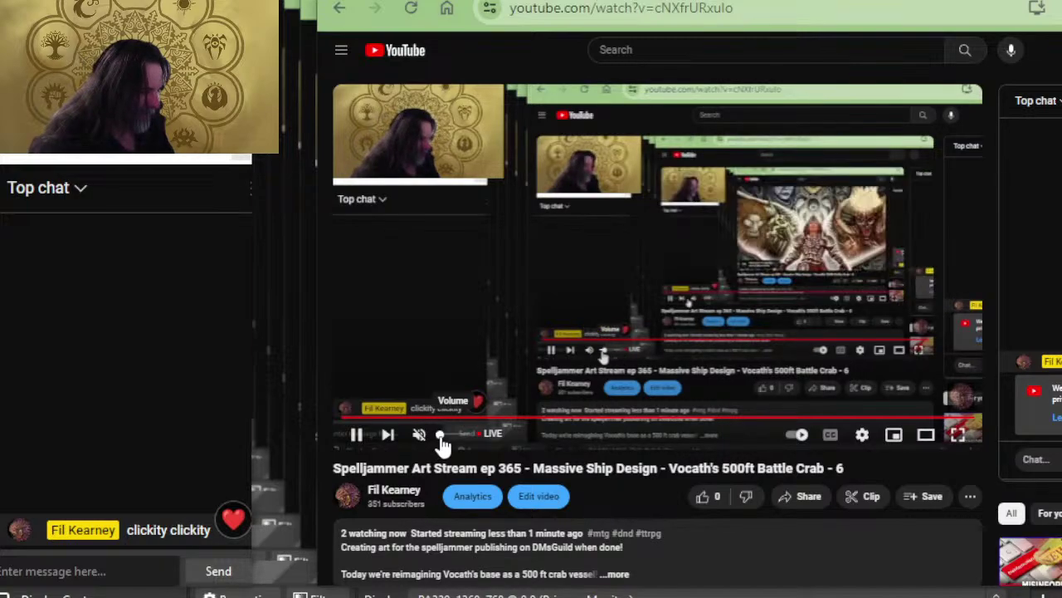
# - Zoom in slightly on the Spelljammer Combat & Exploration cover in Photoshop
pyautogui.hotkey('alt', 'Tab')
pyautogui.hotkey('alt', 'Tab')
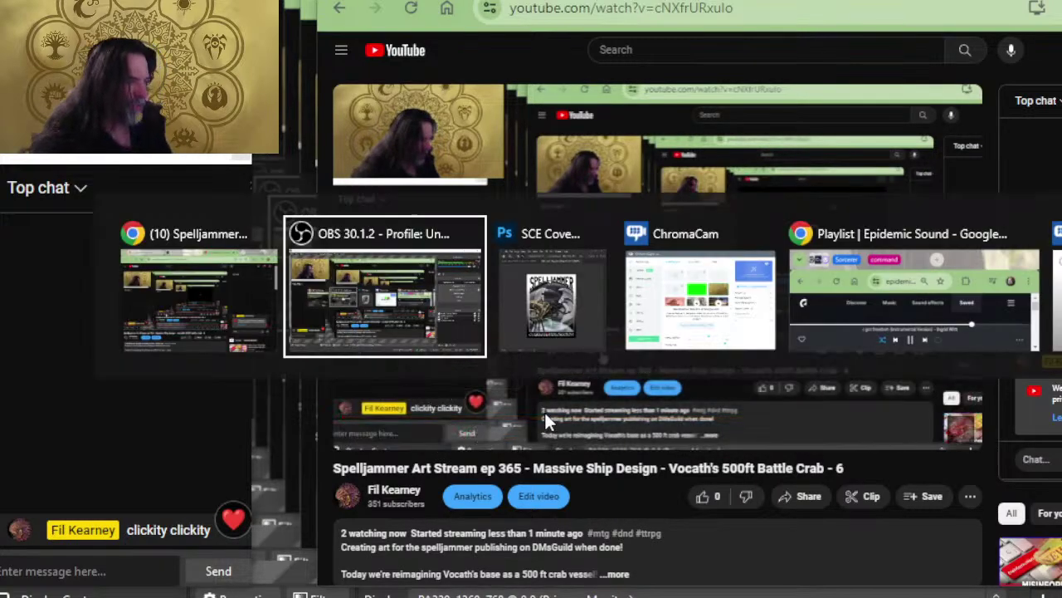
pyautogui.moveTo(489, 306); pyautogui.dragTo(498, 308)
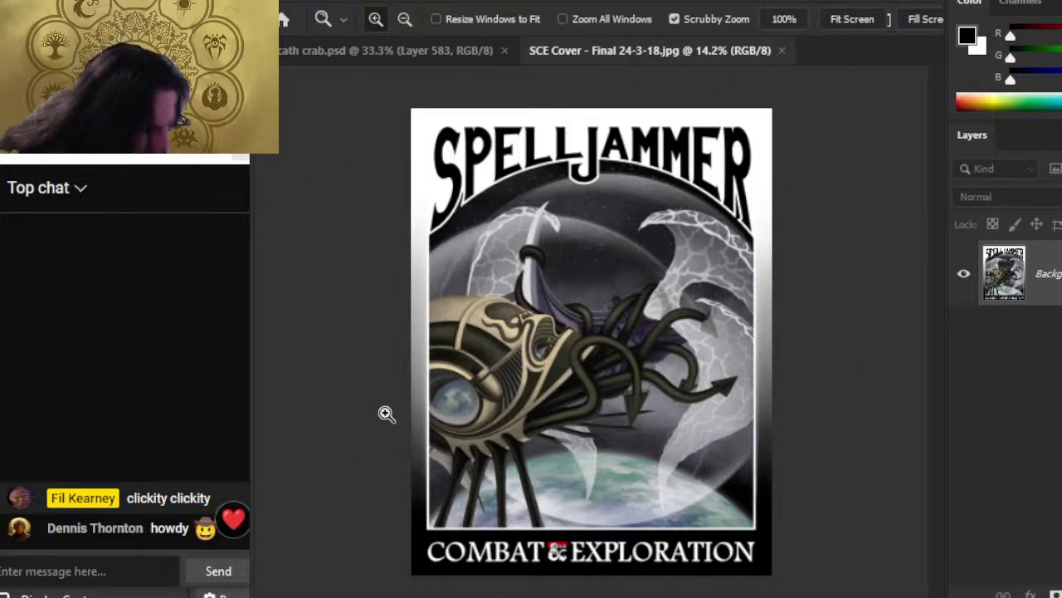
pyautogui.hotkey('alt', 'Tab')
pyautogui.hotkey('alt', 'Tab')
# - Cycle through the open windows back to Chrome, now showing the X profile page
pyautogui.hotkey('alt', 'Tab')
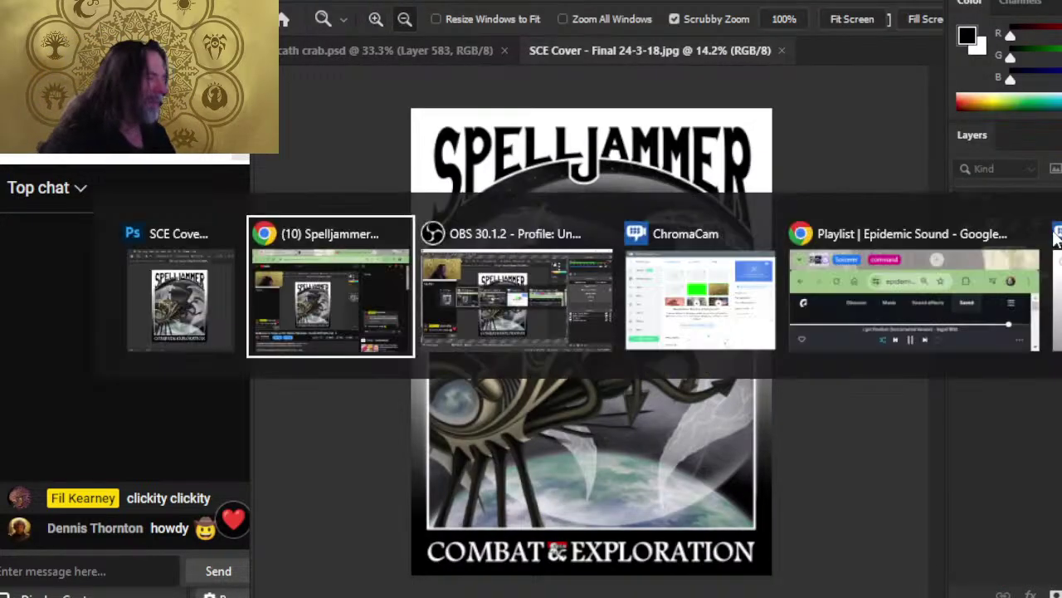
pyautogui.hotkey('alt', 'Tab')
pyautogui.hotkey('alt', 'shift', 'Tab')
pyautogui.hotkey('alt', 'Tab')
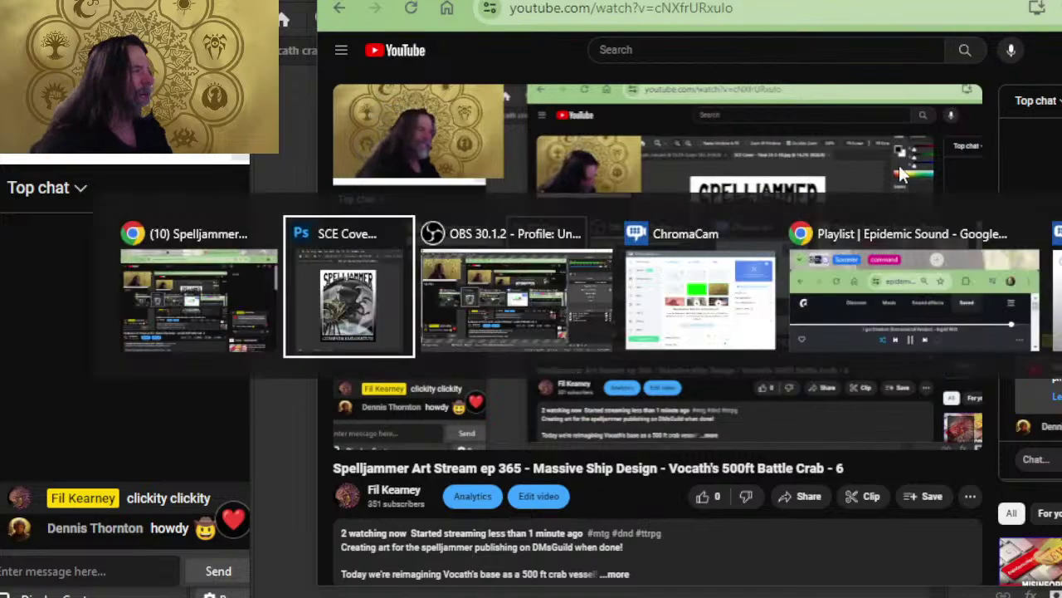
pyautogui.hotkey('alt', 'Tab')
pyautogui.hotkey('alt', 'shift', 'Tab')
pyautogui.hotkey('alt', 'Tab')
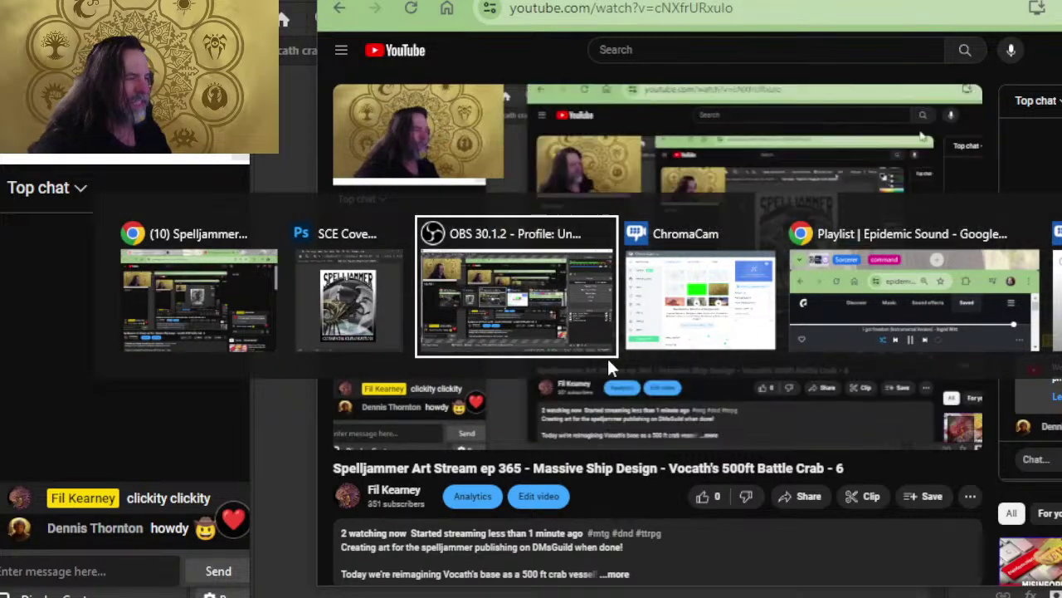
pyautogui.hotkey('alt', 'shift', 'Tab')
pyautogui.press('Escape')
# - Check the X profile page from its top
pyautogui.hotkey('ctrl', 'Tab')
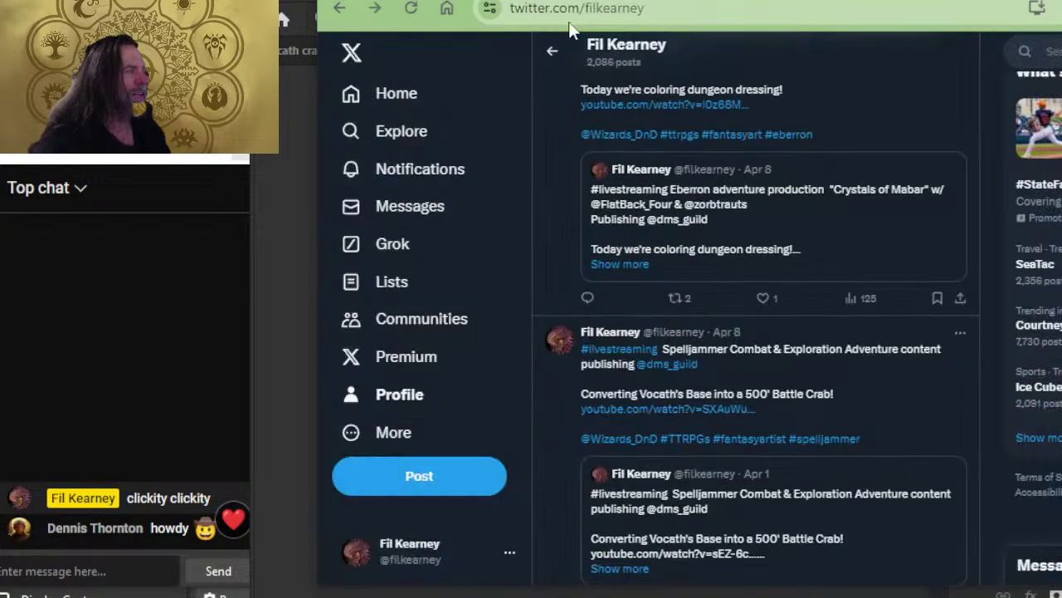
pyautogui.click(404, 403)
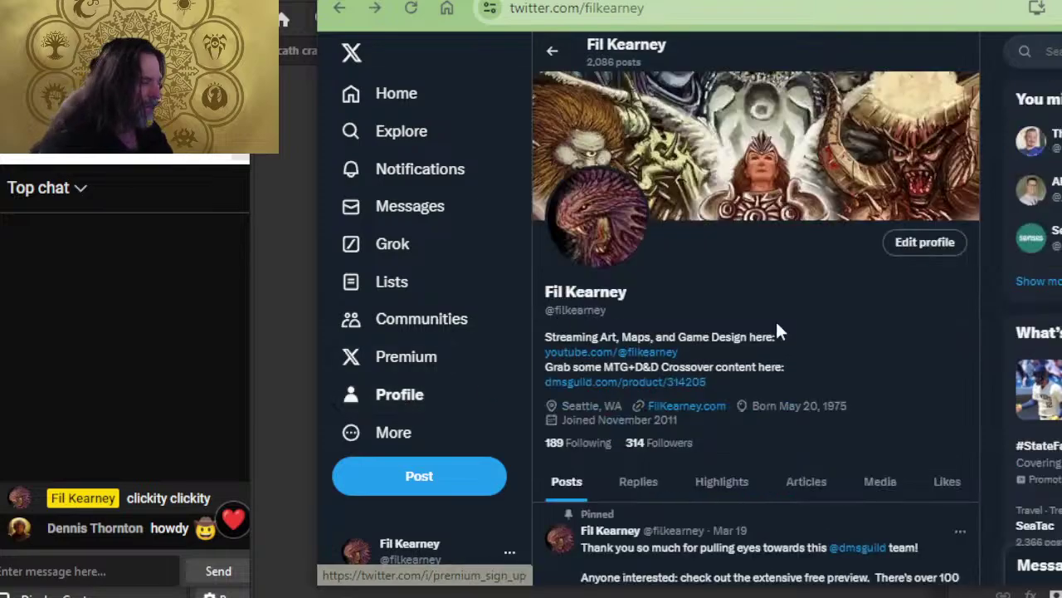
pyautogui.scroll(-1, 723, 517)
pyautogui.scroll(1, 759, 403)
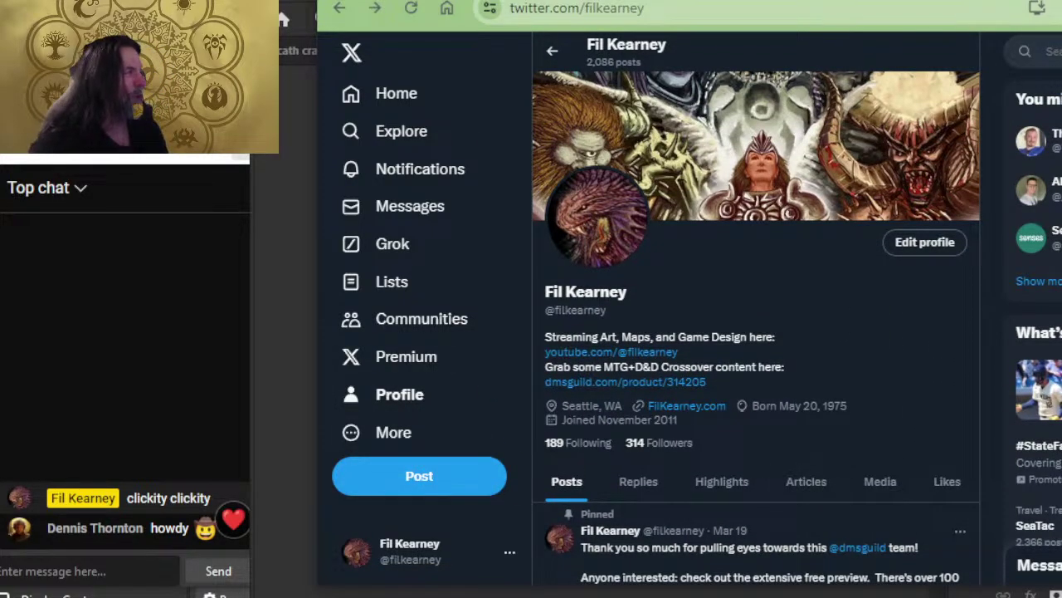
# - Browse the r/spelljammer subreddit feed and return to its top
pyautogui.hotkey('ctrl', 'Tab')
pyautogui.hotkey('ctrl', 'Tab')
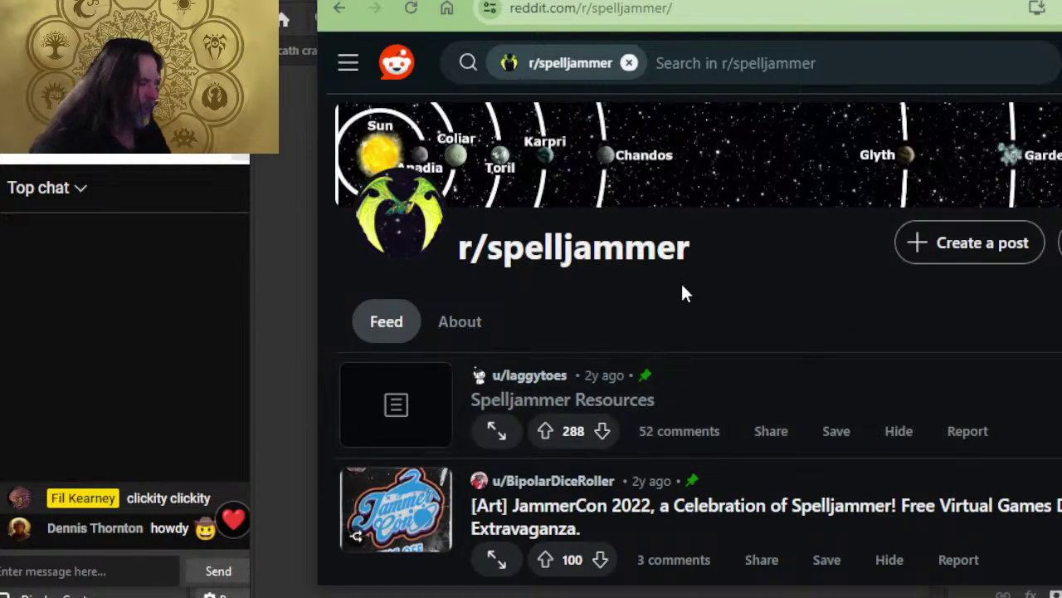
pyautogui.scroll(-9, 769, 311)
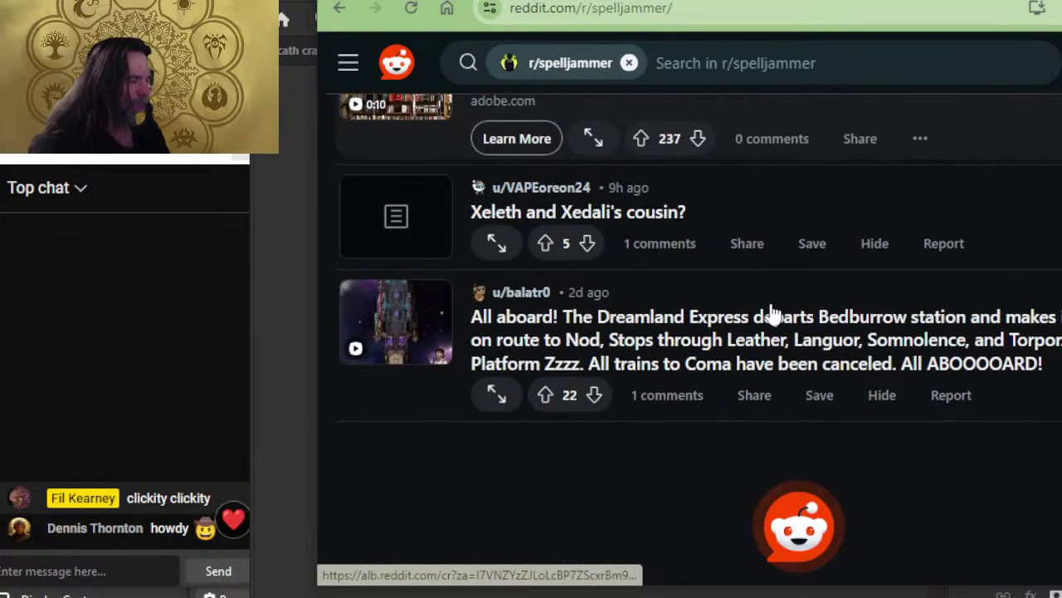
pyautogui.scroll(-4, 771, 316)
pyautogui.click(581, 66)
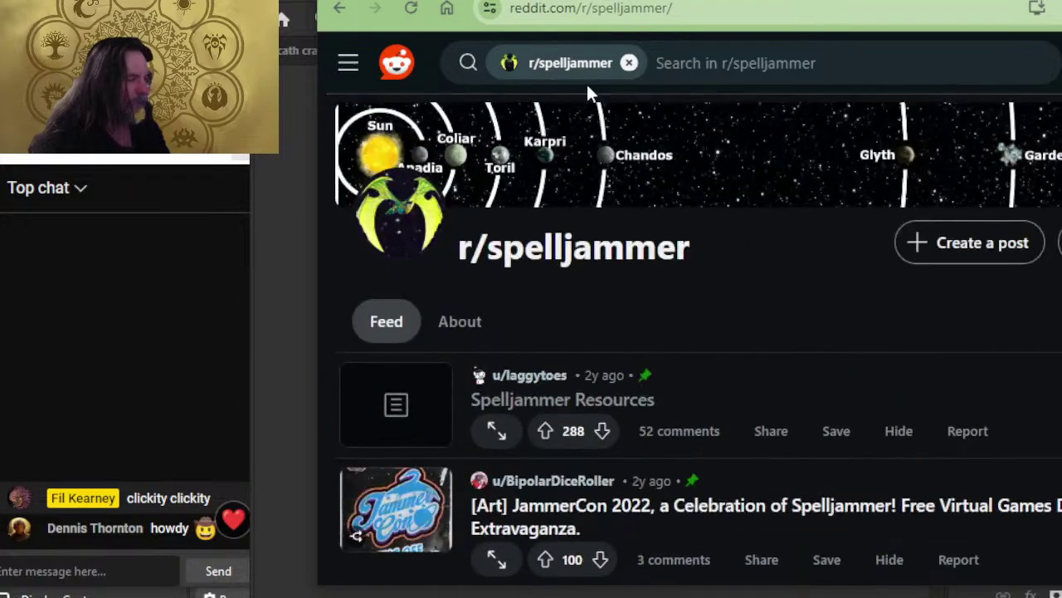
# - Give the stream its first like and expand the description with '...more' to show all links
pyautogui.hotkey('ctrl', 'Tab')
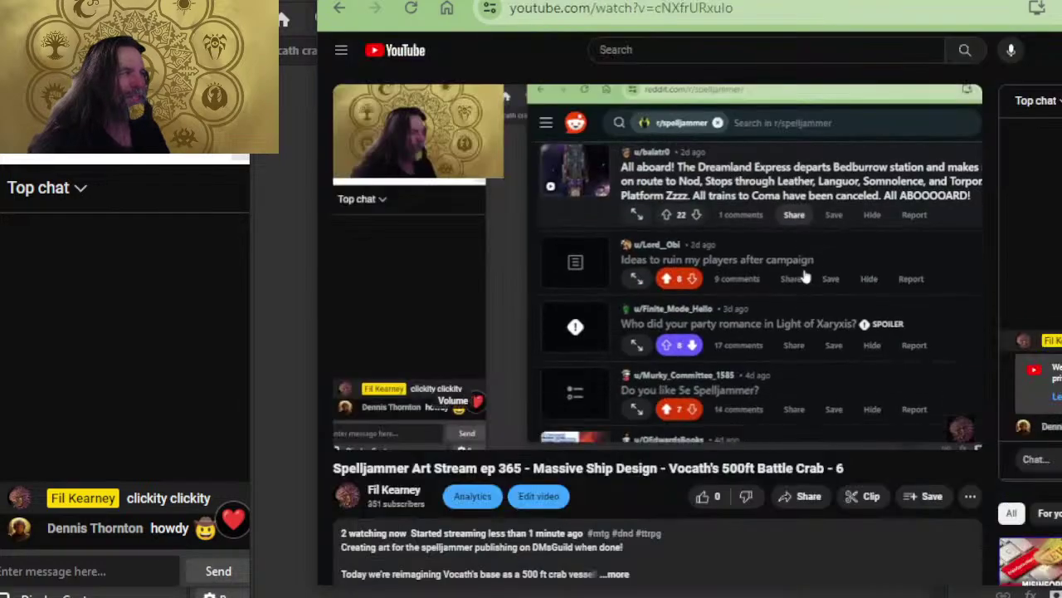
pyautogui.click(703, 496)
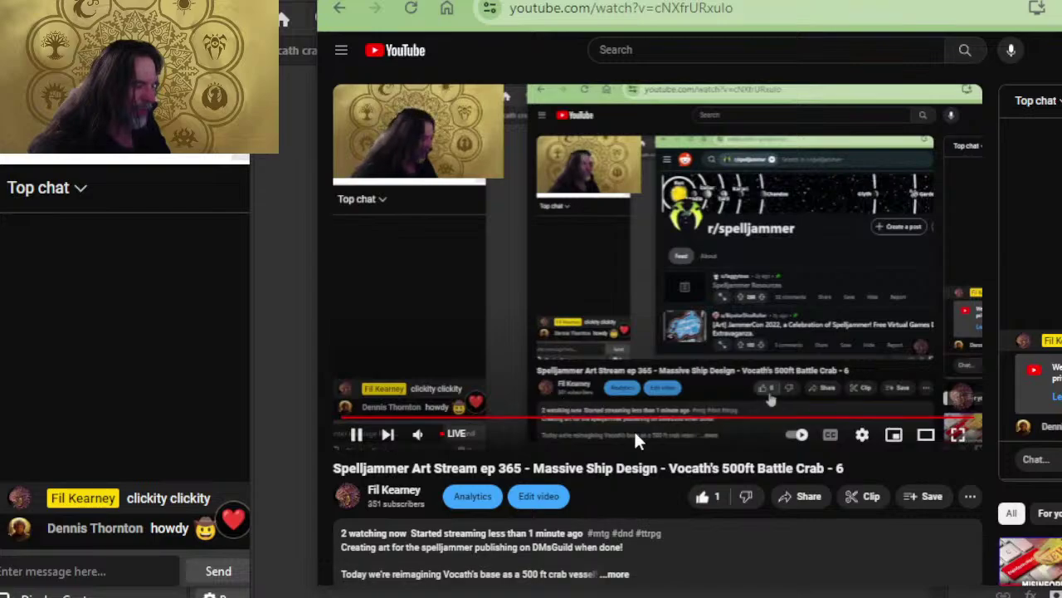
pyautogui.scroll(-2, 607, 315)
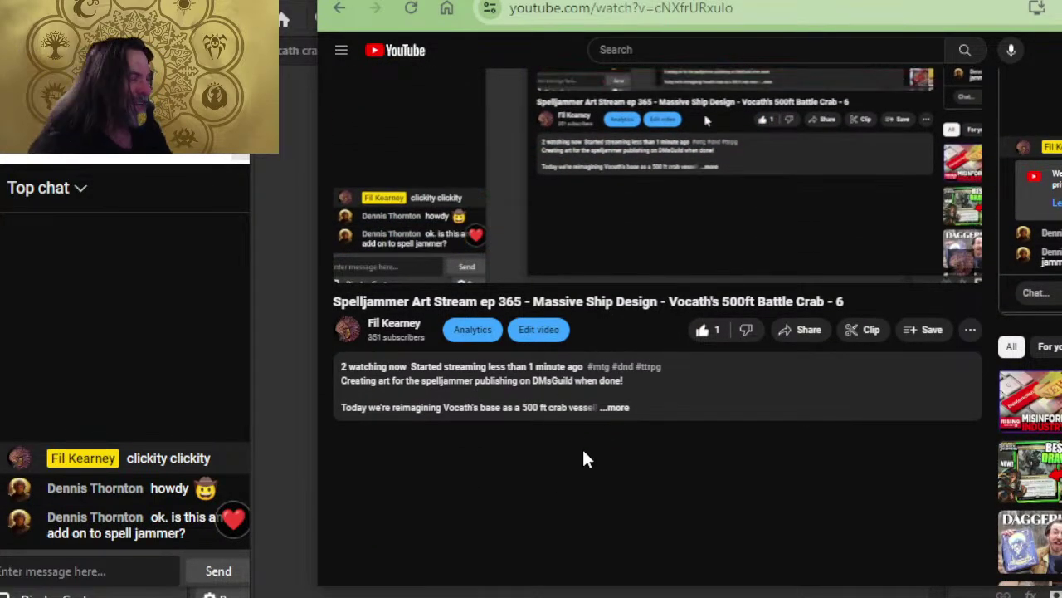
pyautogui.click(635, 417)
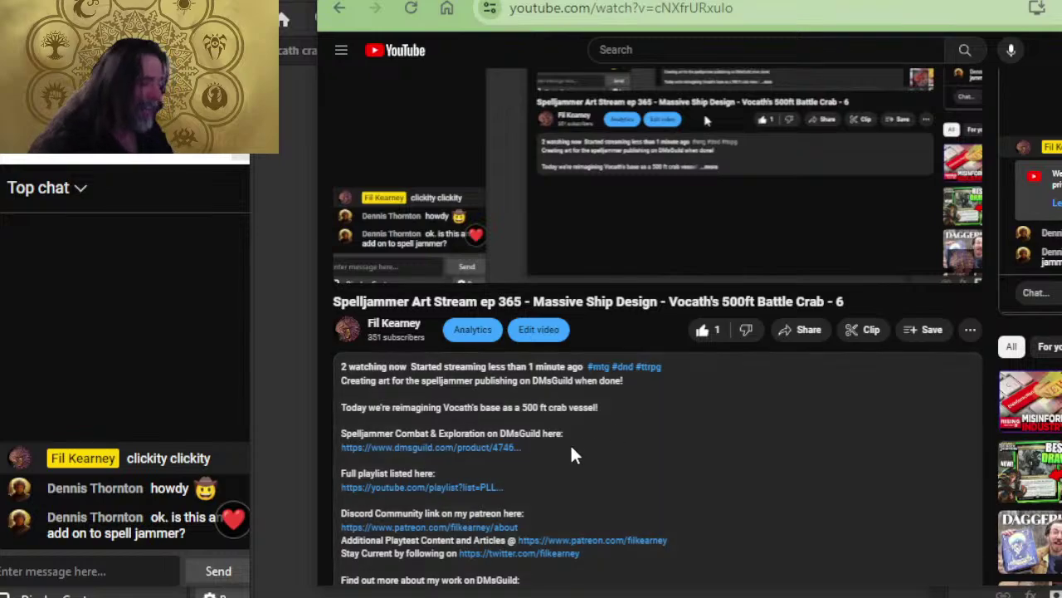
pyautogui.scroll(-2, 570, 431)
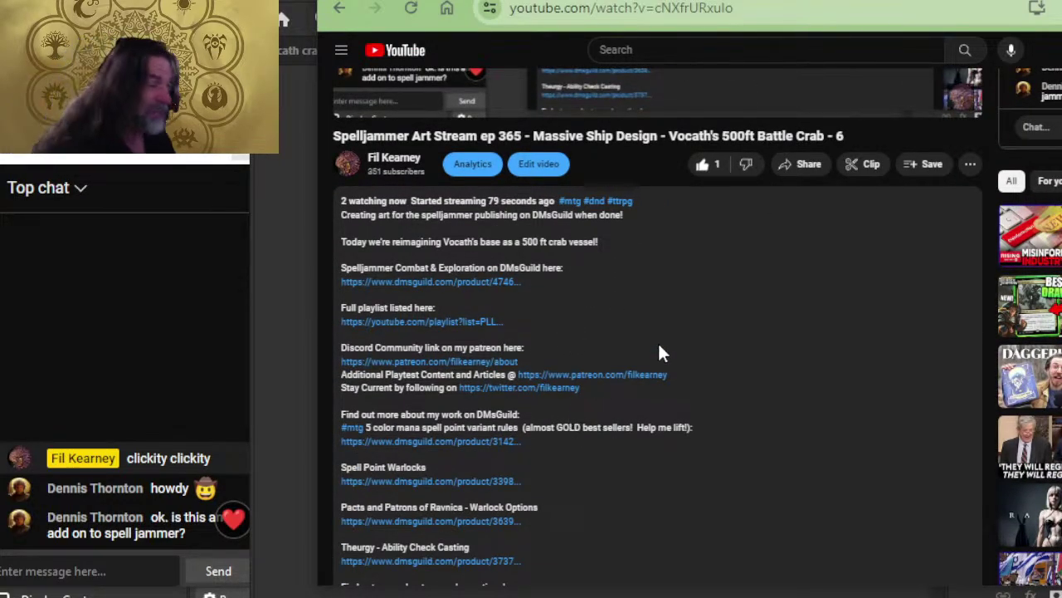
# - Open the Spelljammer Combat and Exploration DMs Guild page and its full-size book preview
pyautogui.click(482, 281)
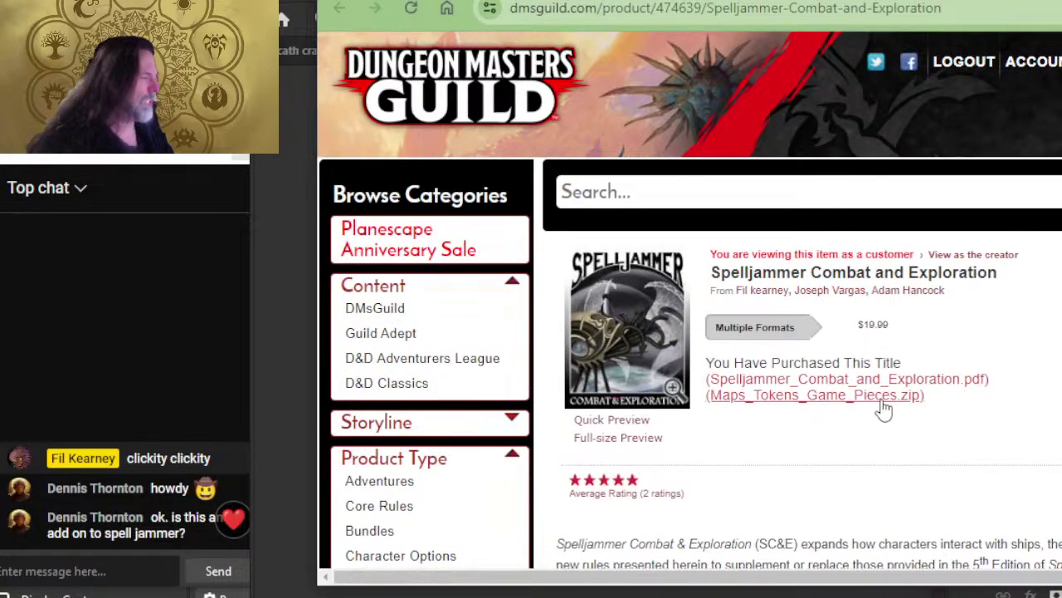
pyautogui.hscroll(5, 734, 469)
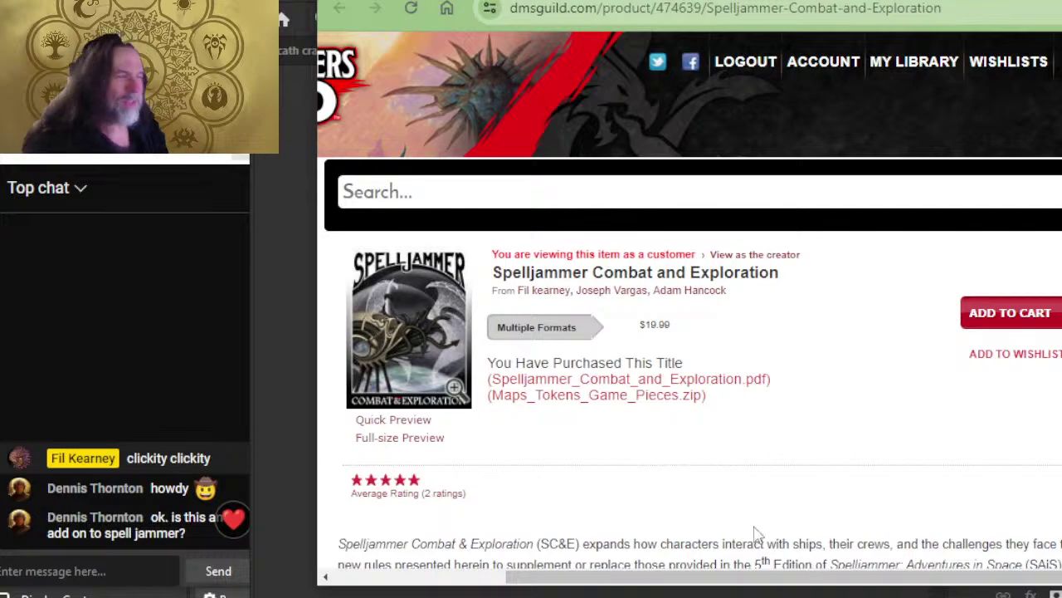
pyautogui.click(414, 438)
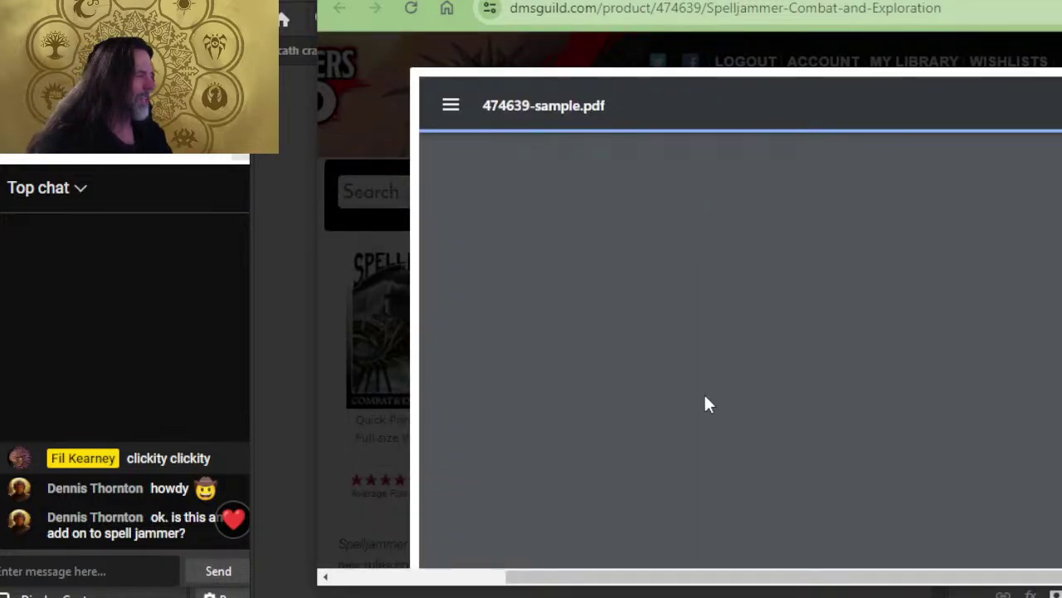
# - Scroll through the sample preview, close it, and go back to the YouTube stream tab
pyautogui.scroll(-5, 742, 277)
pyautogui.scroll(-4, 775, 280)
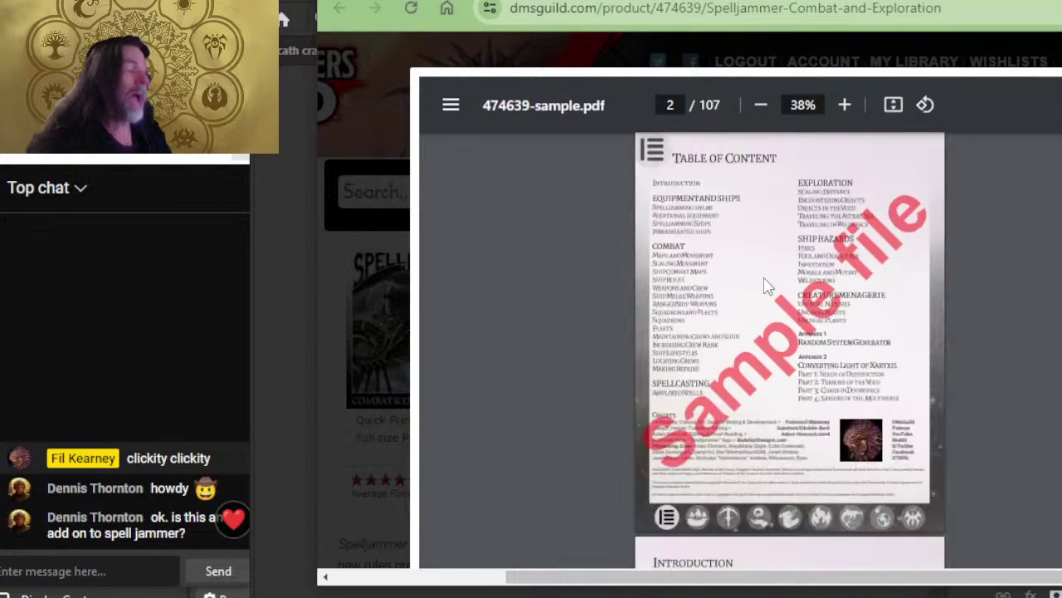
pyautogui.scroll(2, 766, 285)
pyautogui.scroll(-2, 747, 282)
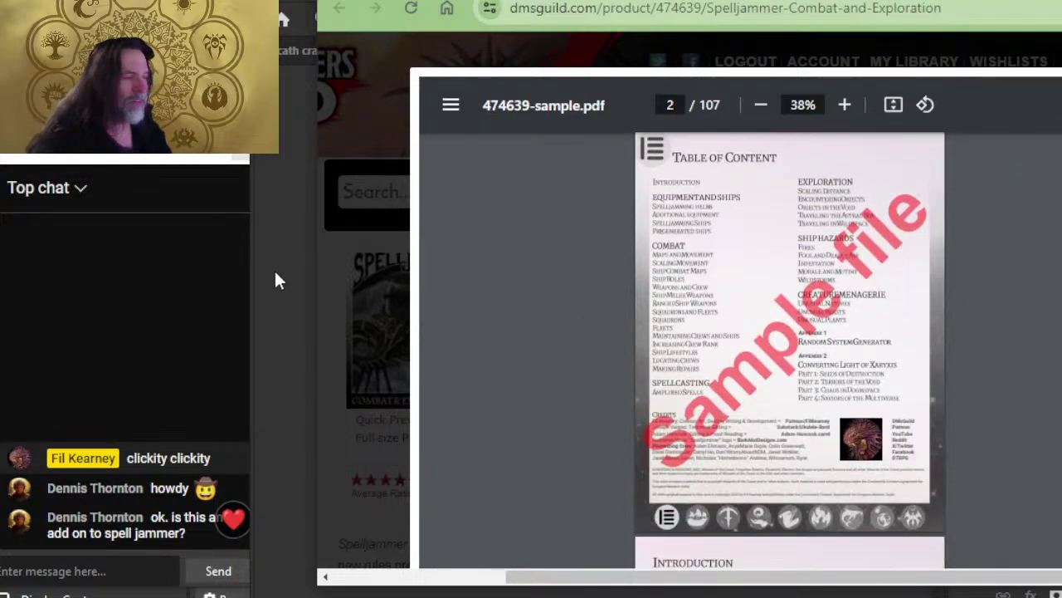
pyautogui.click(332, 266)
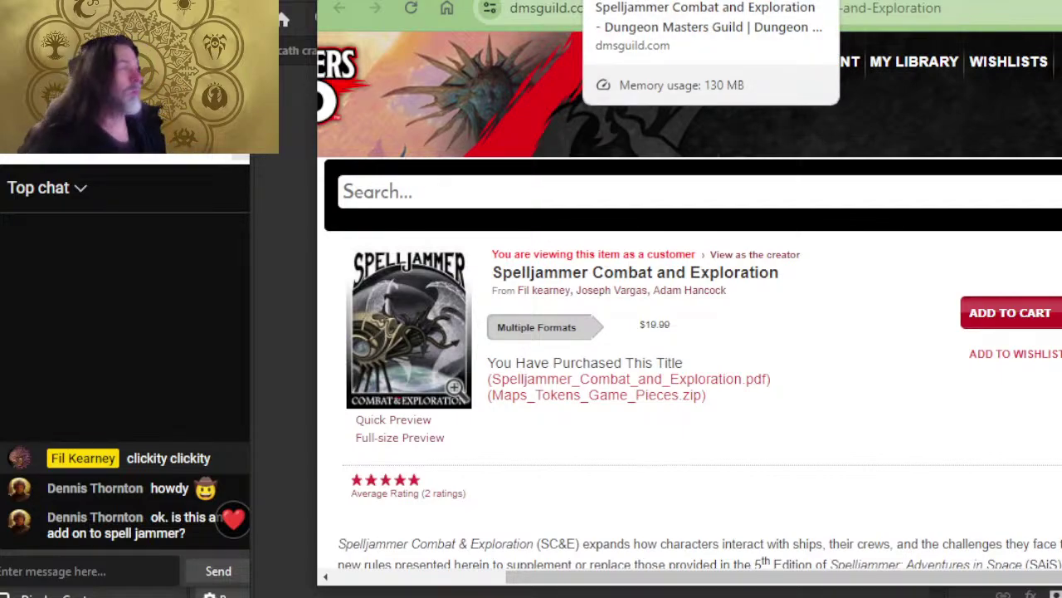
pyautogui.click(574, 2)
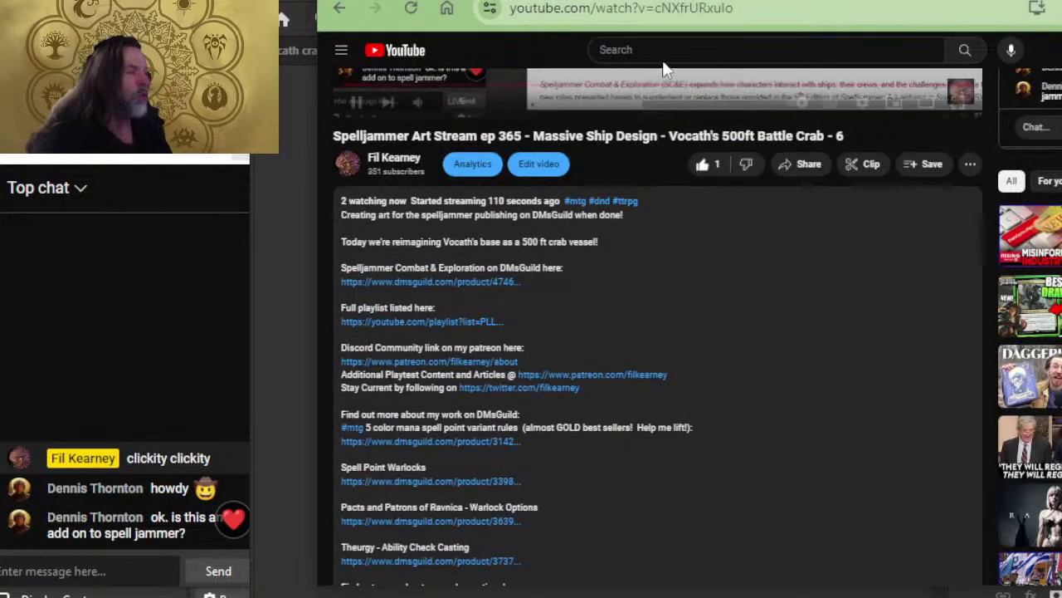
# - Close SCE Cover - Final 24-3-18.jpg and zoom in on the crab ship map in vocath crab.psd
pyautogui.hotkey('alt', 'Tab')
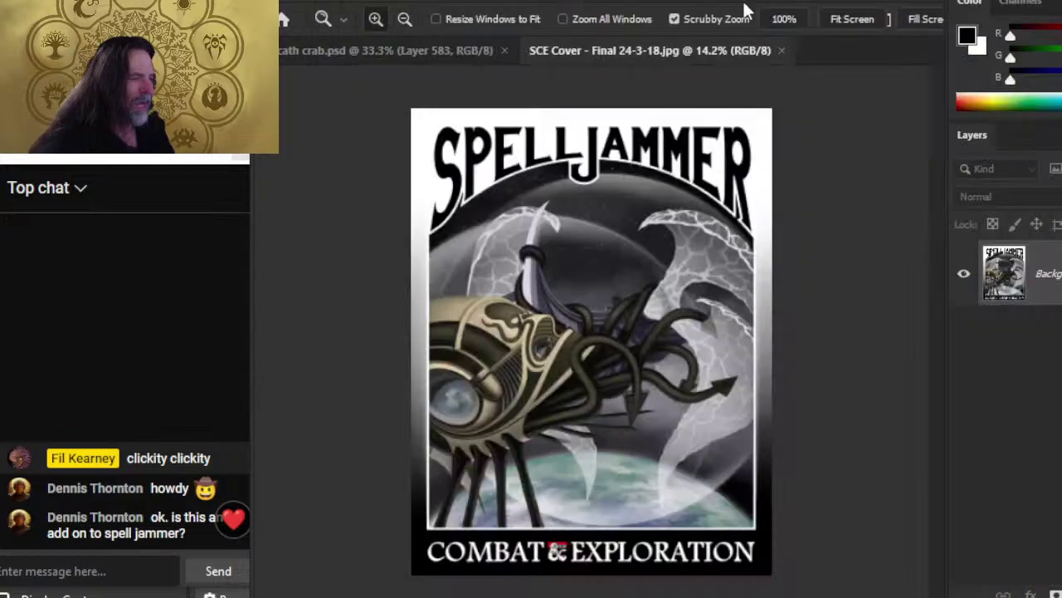
pyautogui.click(782, 51)
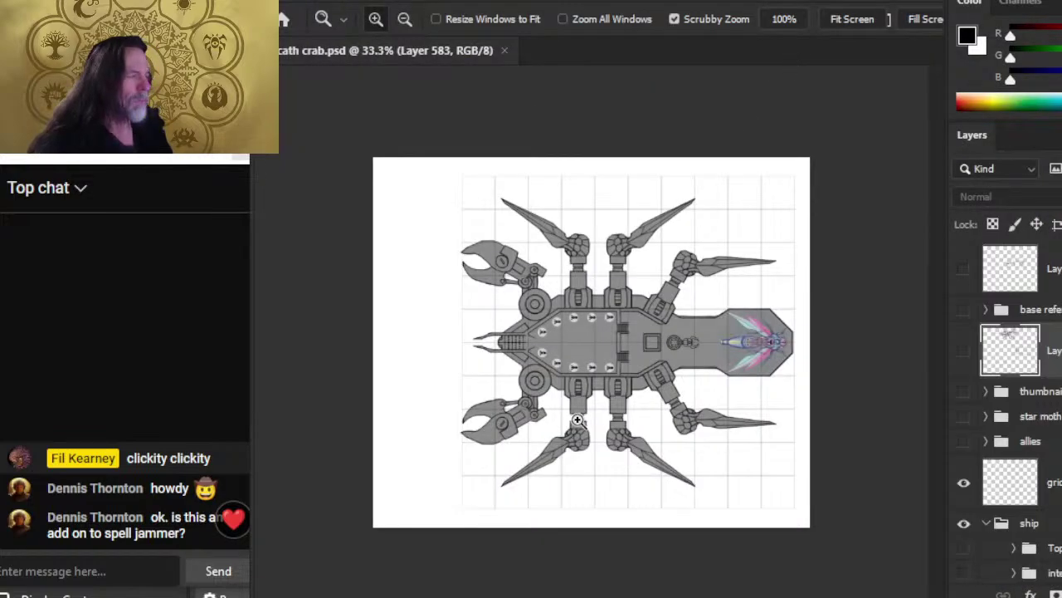
pyautogui.moveTo(650, 368); pyautogui.dragTo(670, 371)
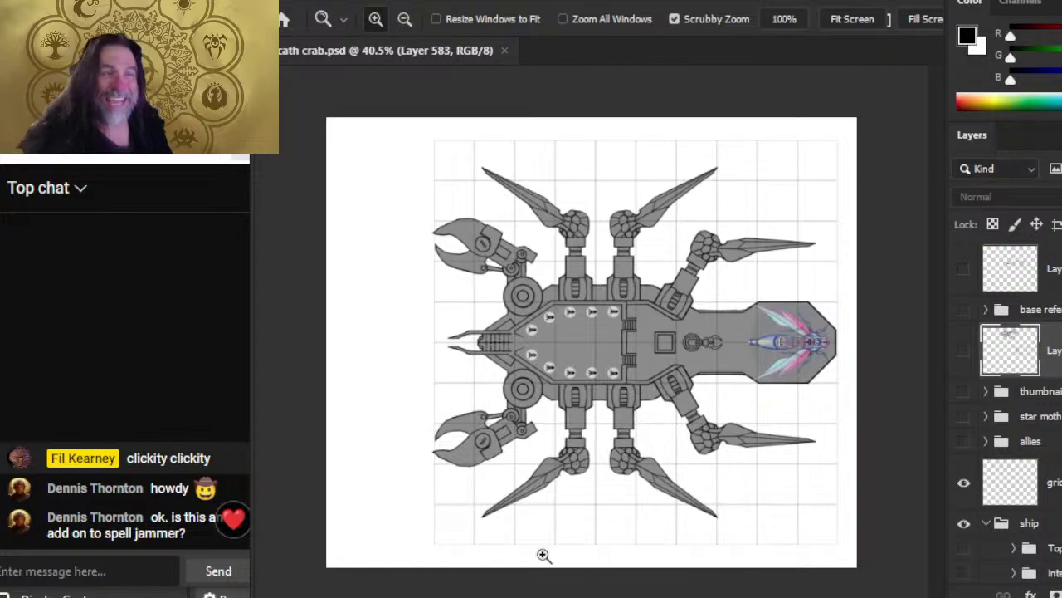
pyautogui.hotkey('alt', 'Tab')
pyautogui.hotkey('alt', 'Tab')
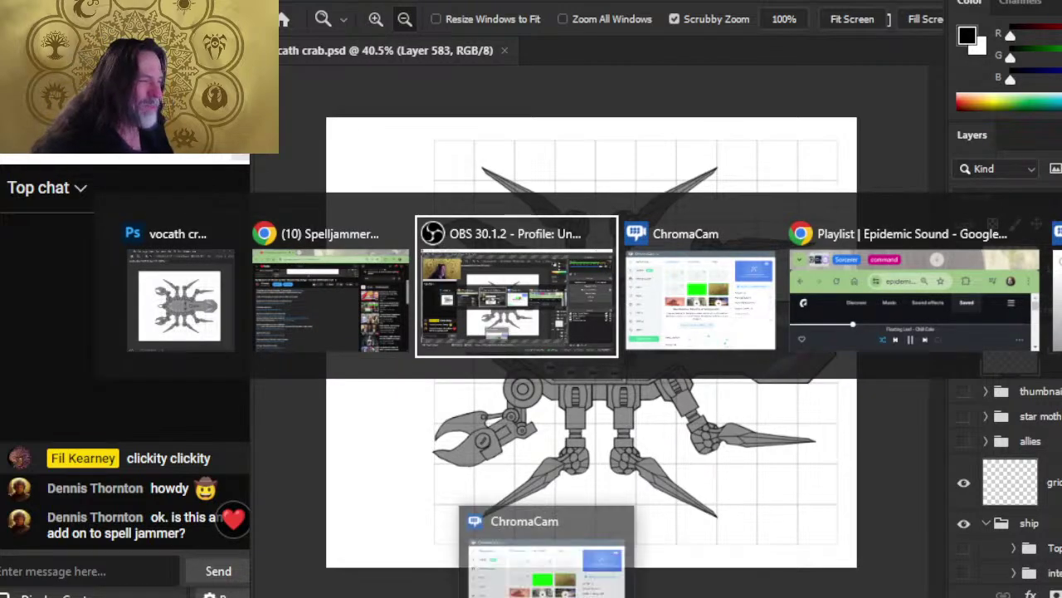
pyautogui.hotkey('alt', 'shift', 'Tab')
pyautogui.scroll(2, 456, 223)
pyautogui.moveTo(451, 261)
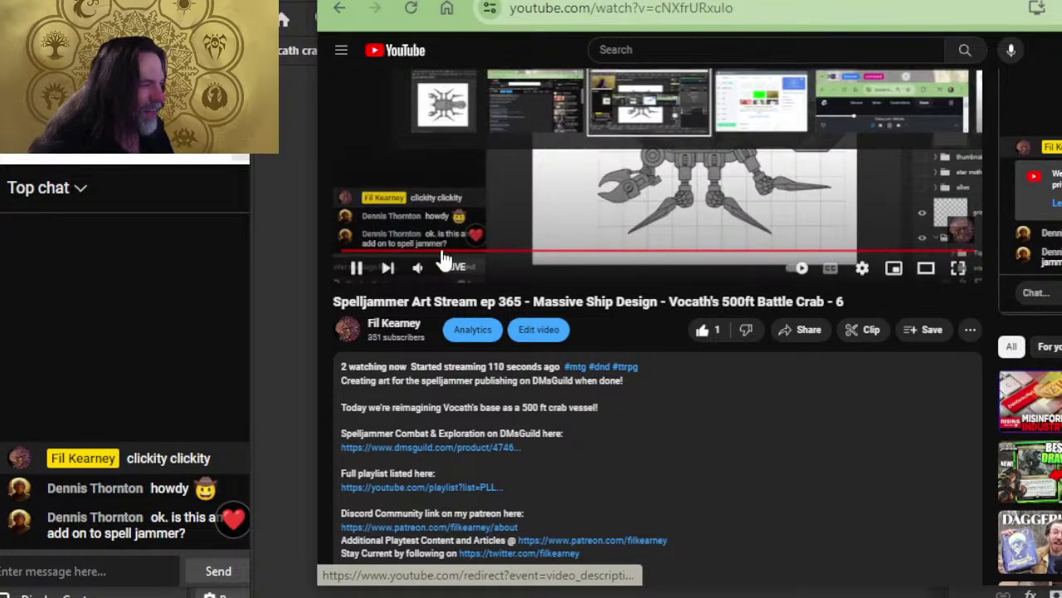
pyautogui.click(441, 271)
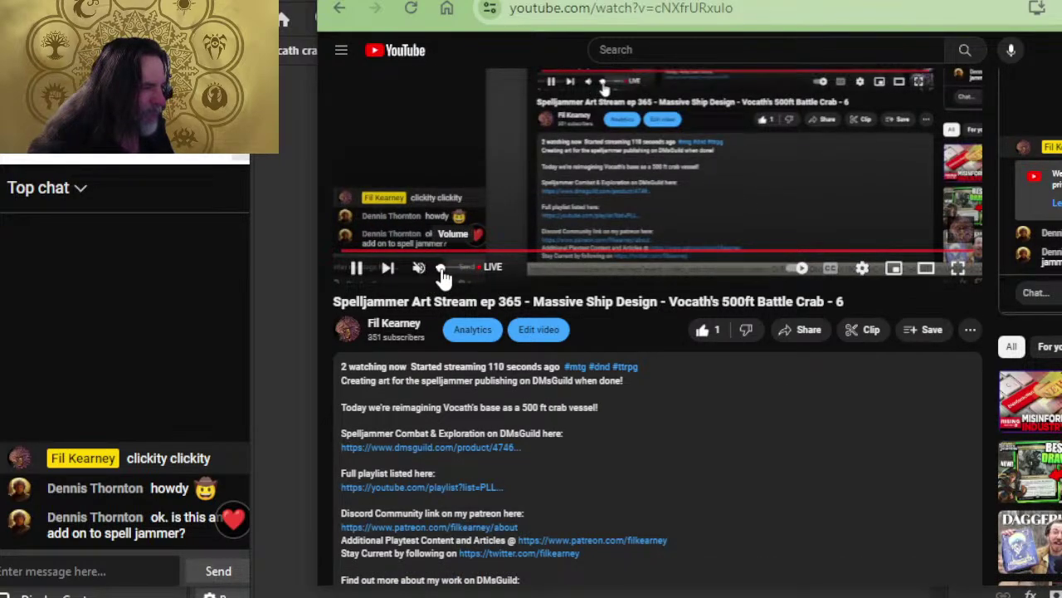
pyautogui.click(440, 269)
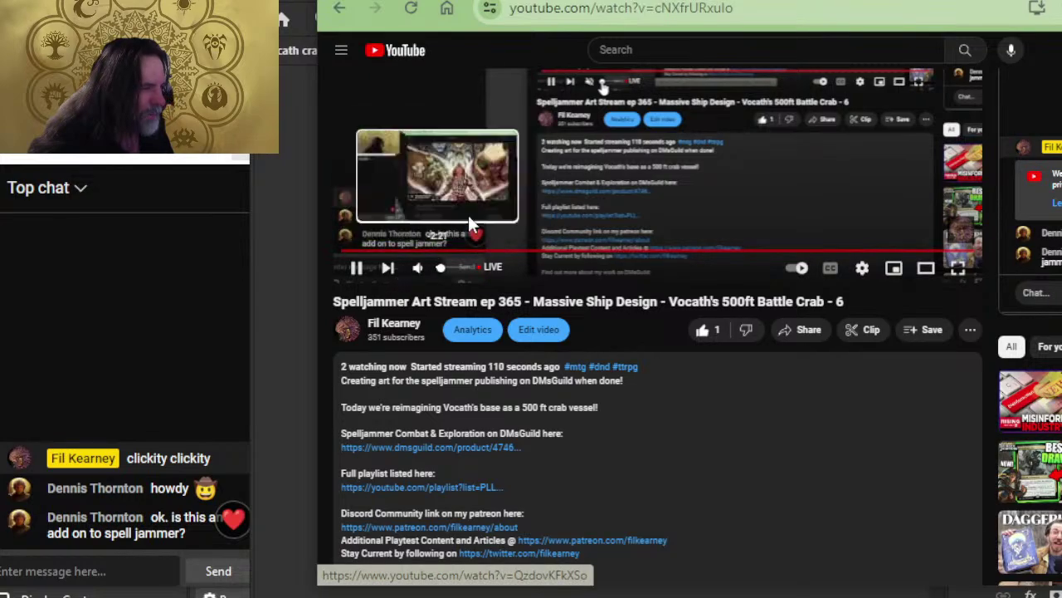
pyautogui.hotkey('alt', 'Tab')
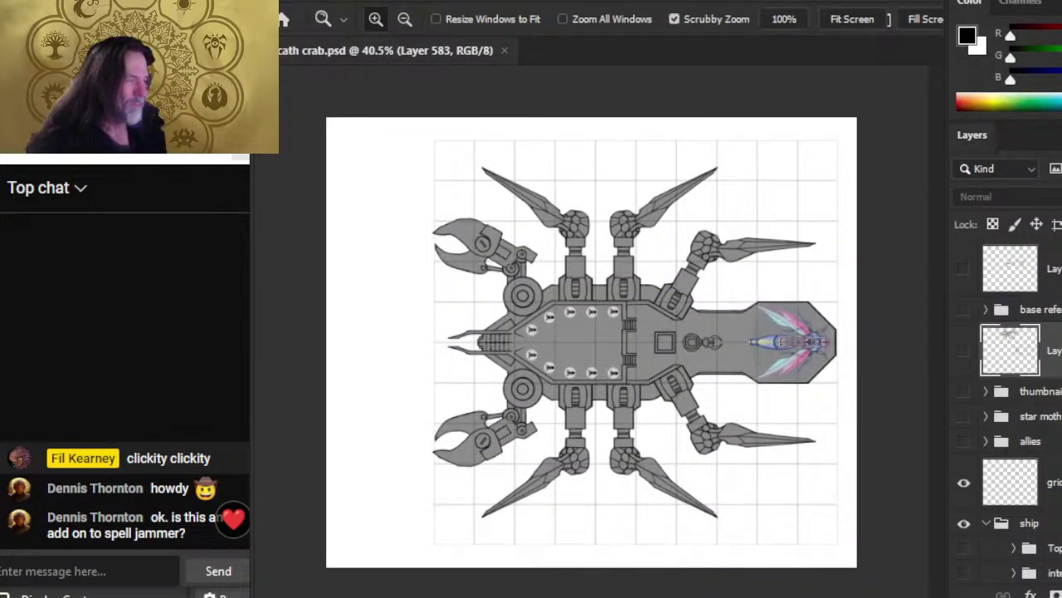
# - Follow the description's dmsguild.com link and open the full-size 474639-sample.pdf preview
pyautogui.moveTo(546, 594)
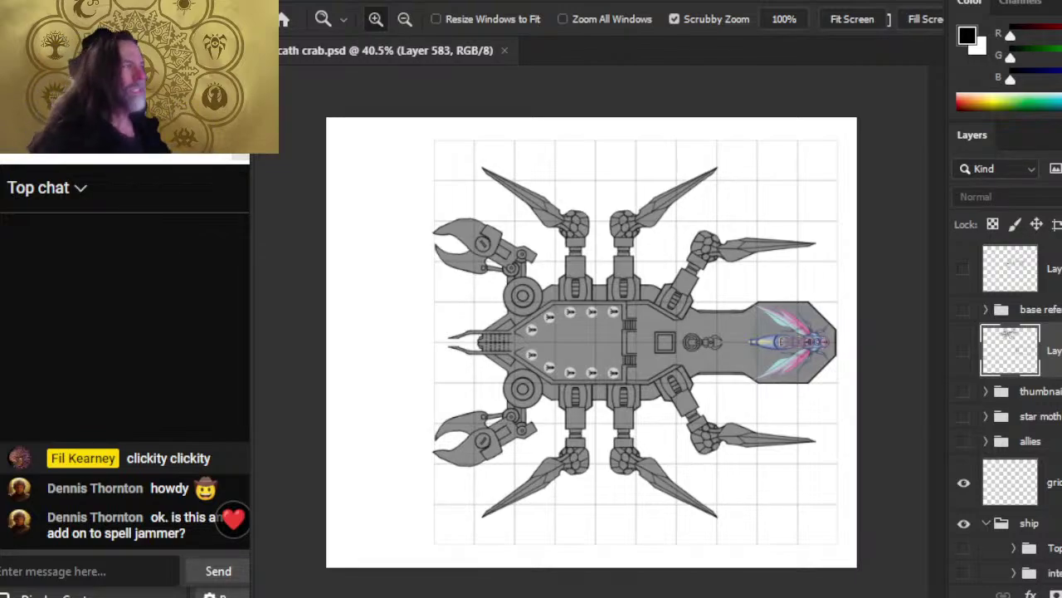
pyautogui.hotkey('alt', 'Tab')
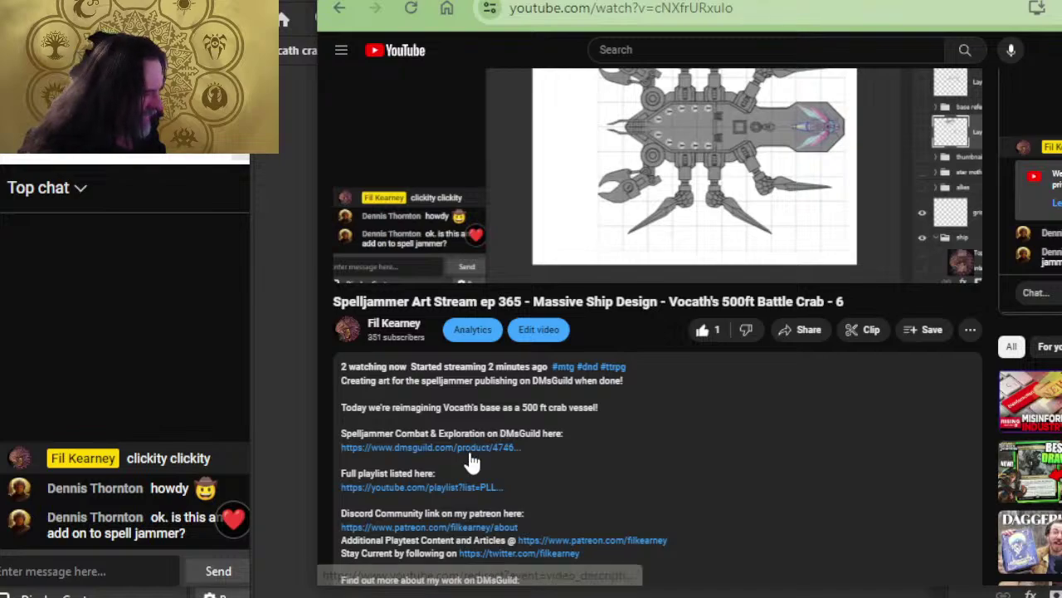
pyautogui.click(472, 447)
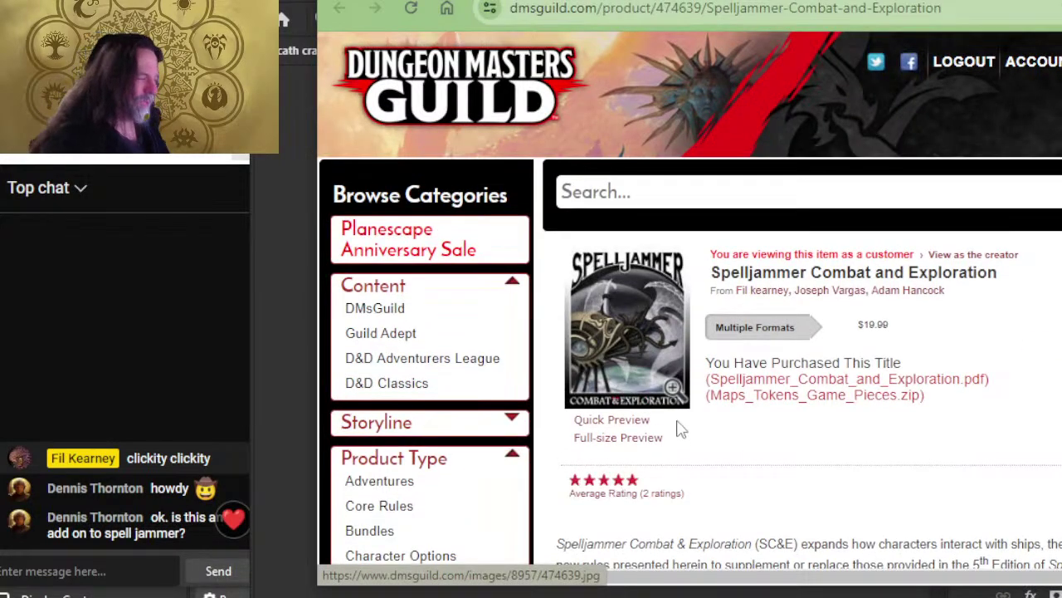
pyautogui.click(640, 429)
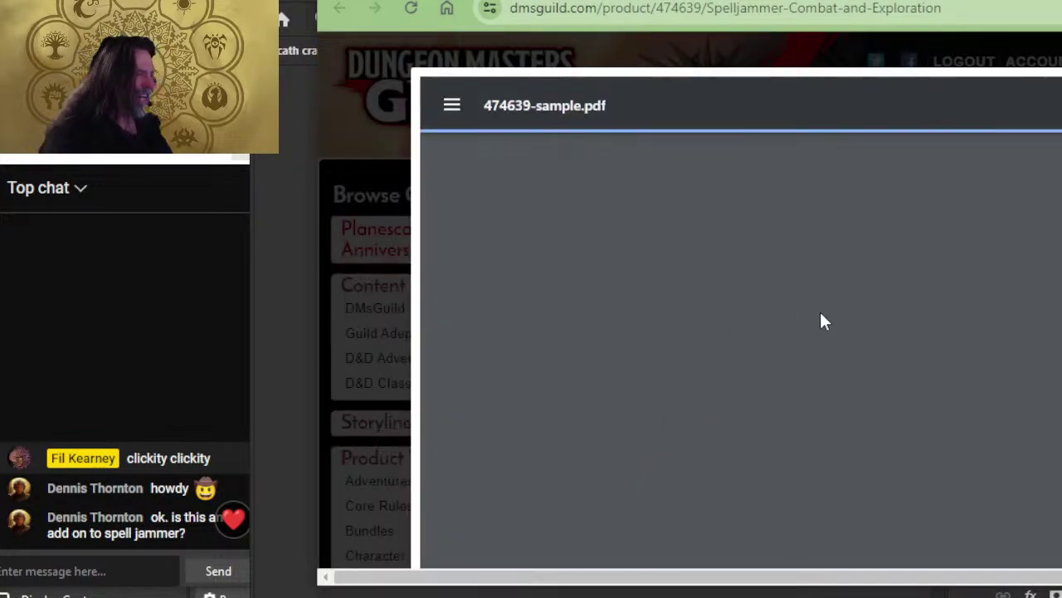
# - Scroll the sample and jump to the Combat chapter via the crossbow banner icon
pyautogui.scroll(-15, 775, 337)
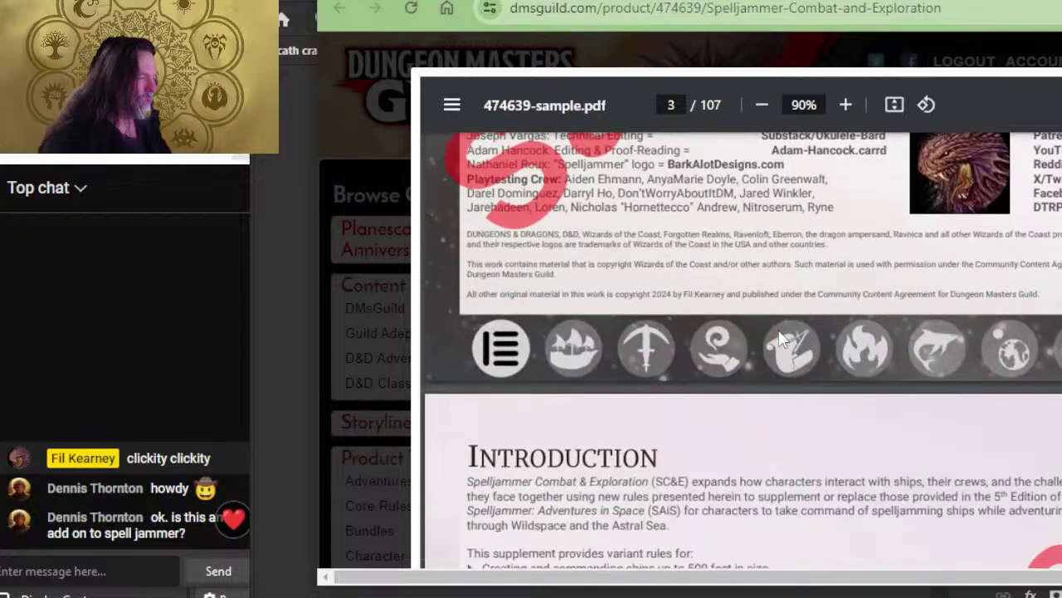
pyautogui.scroll(-8, 781, 338)
pyautogui.scroll(-10, 781, 332)
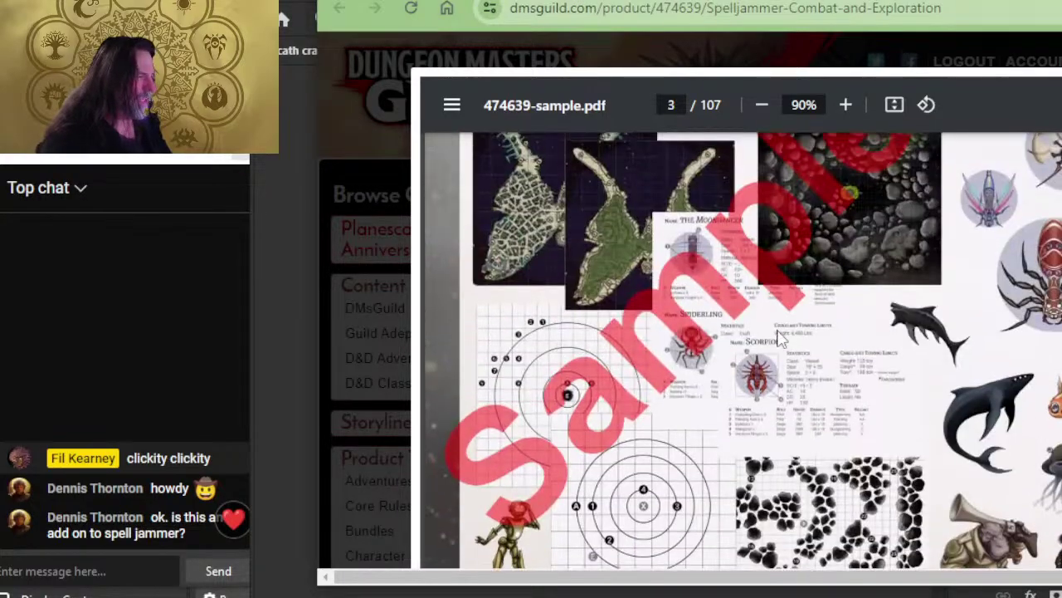
pyautogui.scroll(-6, 671, 332)
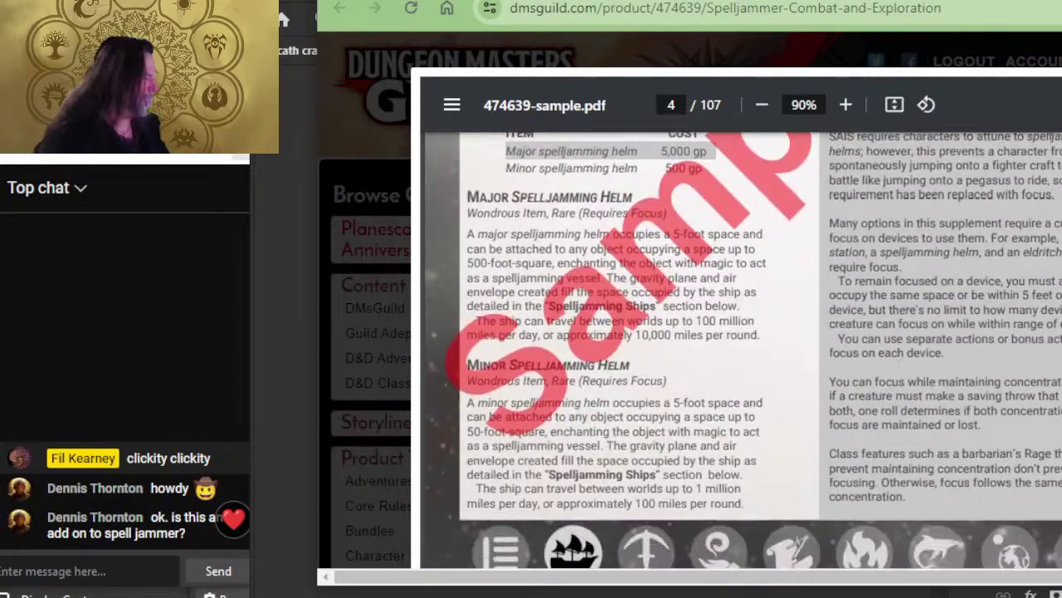
pyautogui.scroll(2, 747, 348)
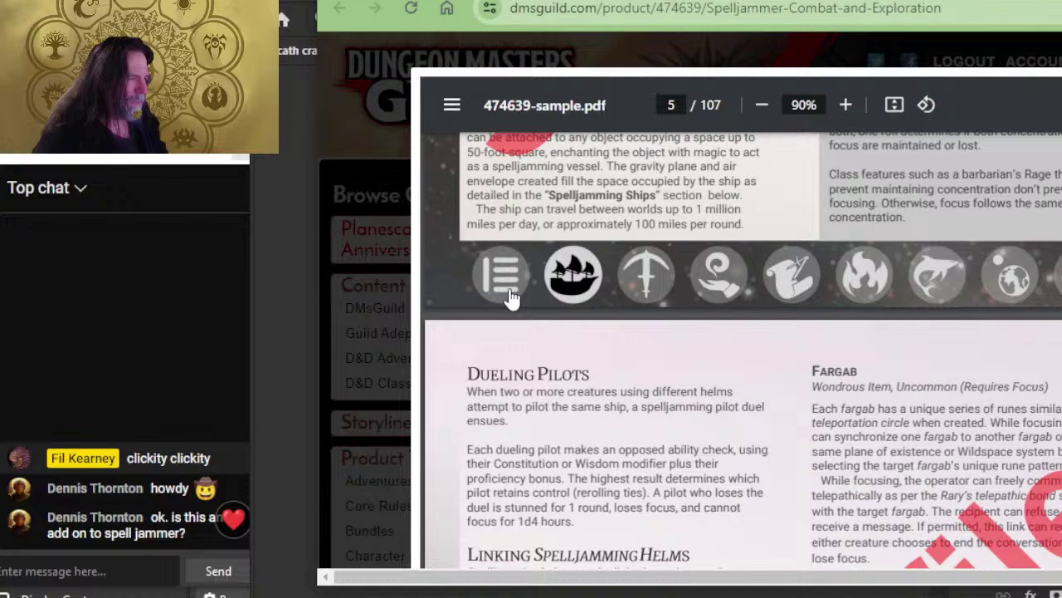
pyautogui.click(649, 274)
# - Scroll through the Combat chapter to page 17, 'Shifting Scale with Stationary Targets'
pyautogui.scroll(-10, 714, 309)
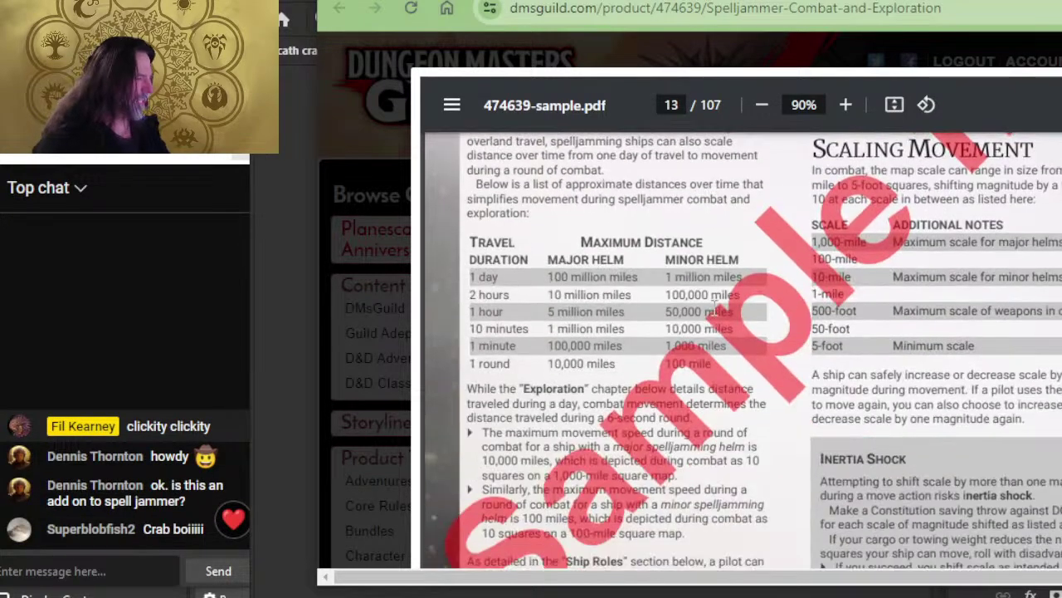
pyautogui.scroll(7, 745, 310)
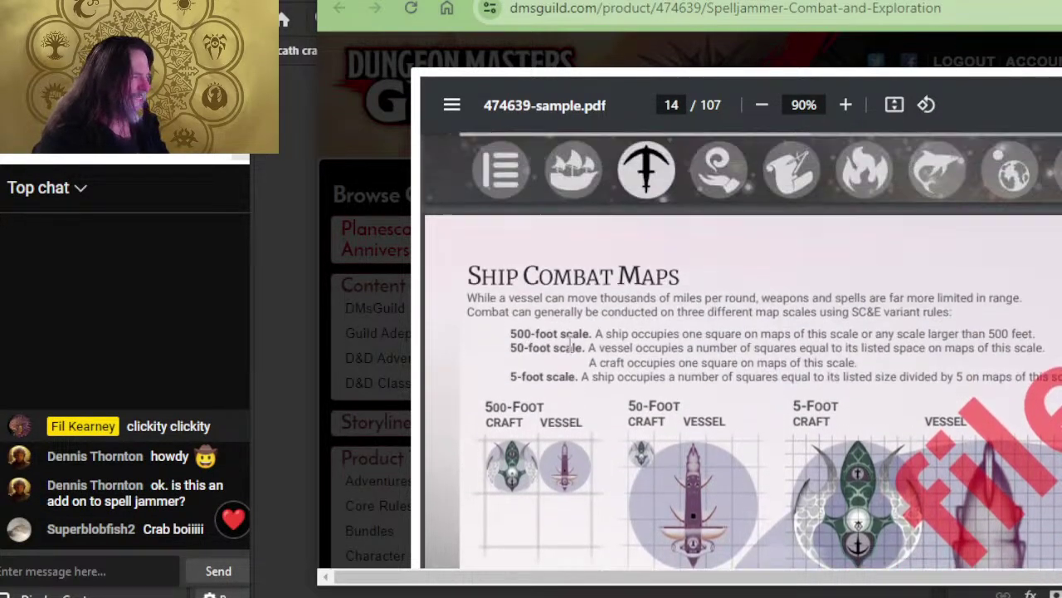
pyautogui.scroll(-7, 619, 272)
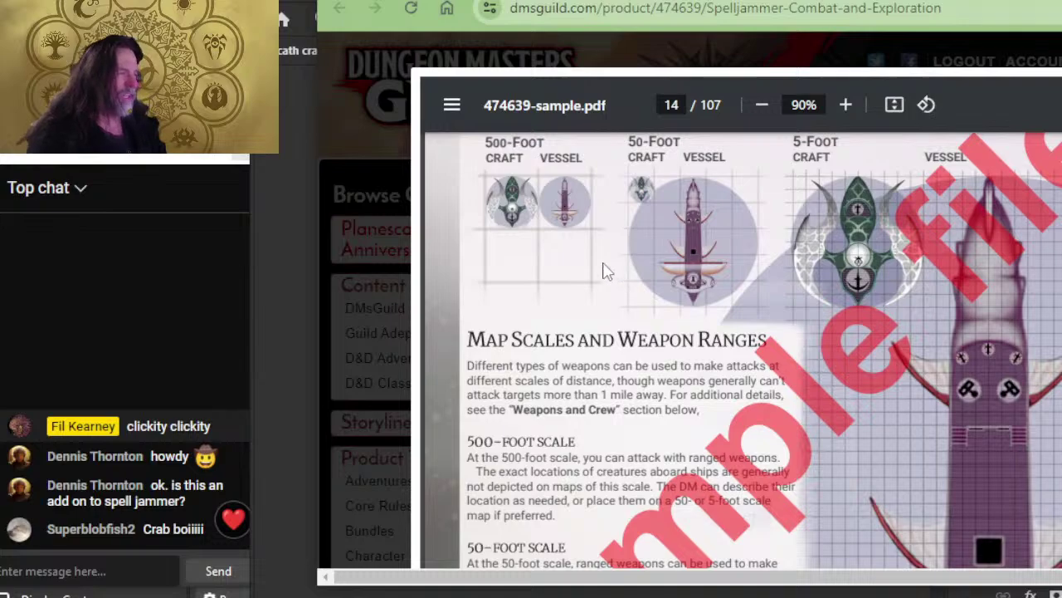
pyautogui.scroll(-5, 916, 322)
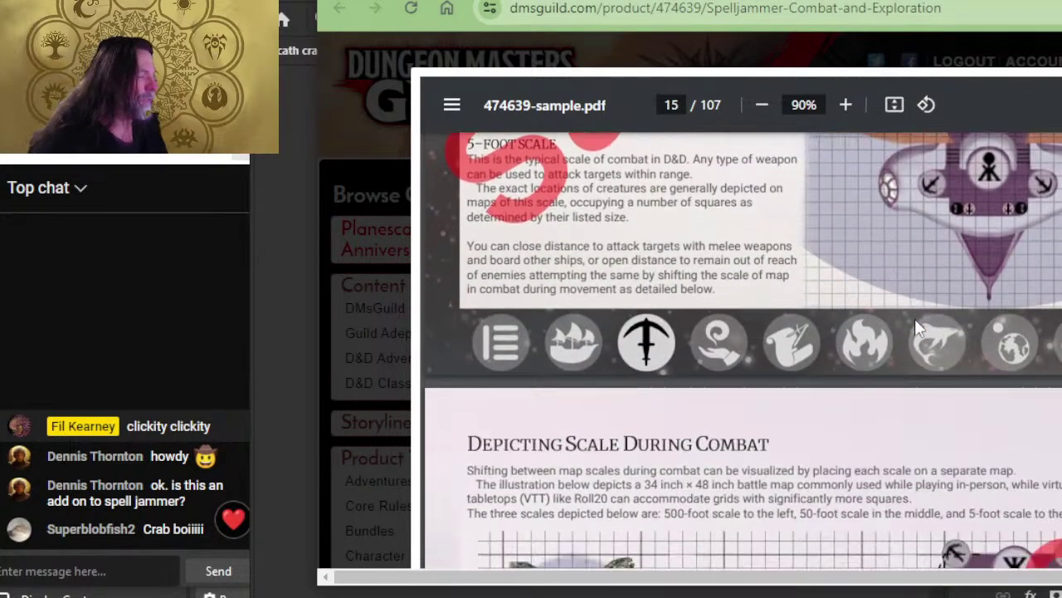
pyautogui.scroll(-8, 915, 319)
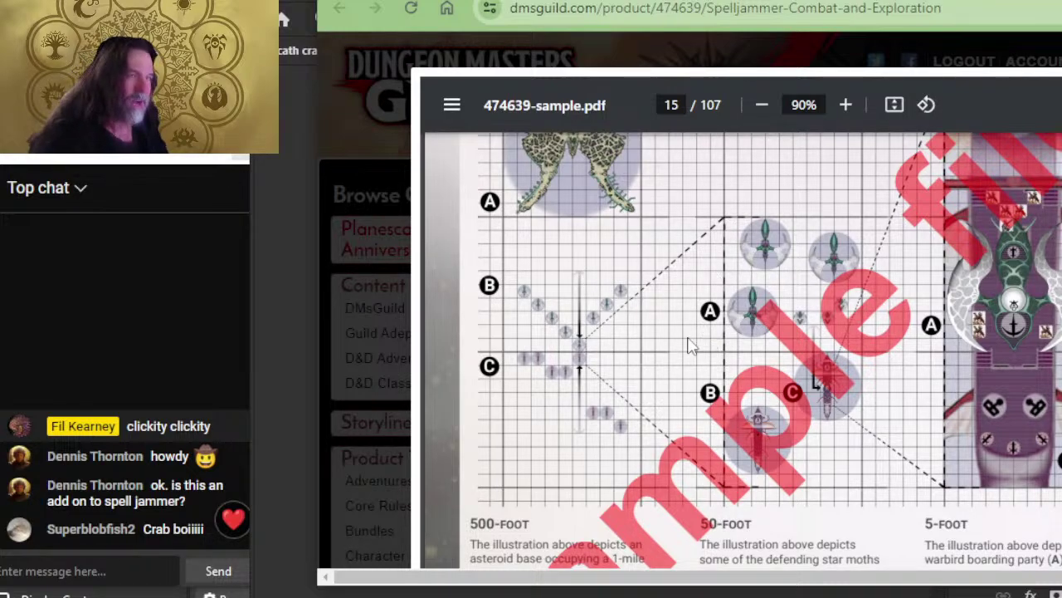
pyautogui.scroll(-4, 676, 332)
pyautogui.scroll(-8, 673, 313)
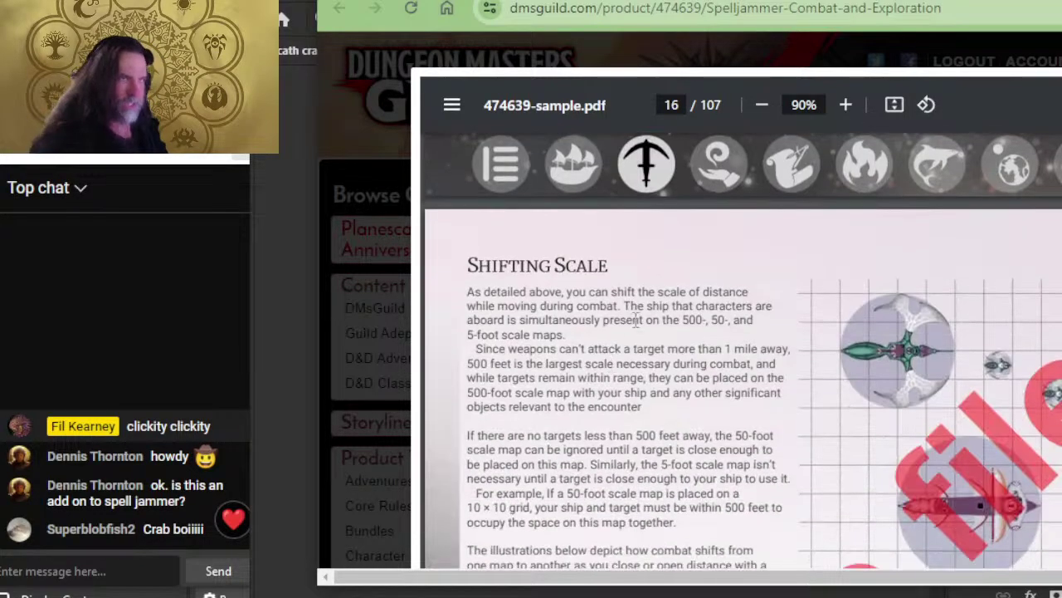
pyautogui.scroll(3, 728, 350)
pyautogui.scroll(-5, 729, 350)
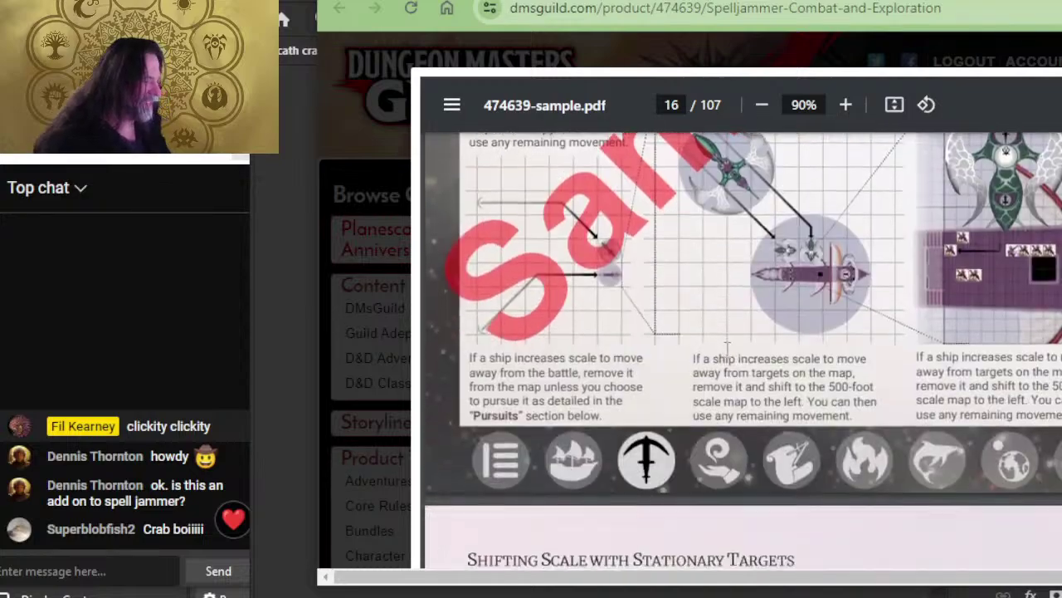
pyautogui.scroll(3, 727, 344)
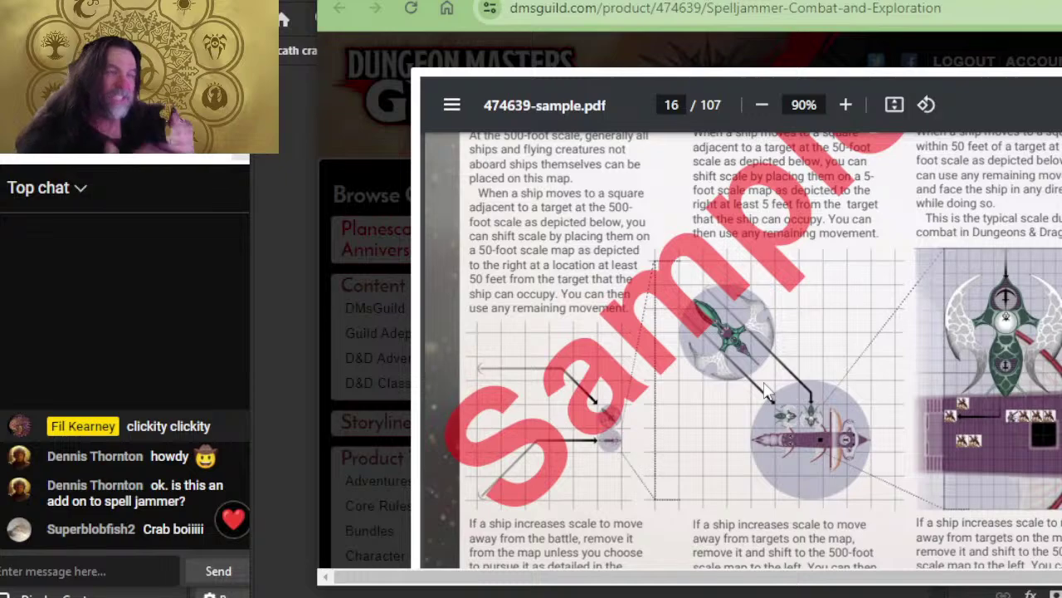
pyautogui.scroll(-8, 765, 394)
pyautogui.scroll(4, 789, 362)
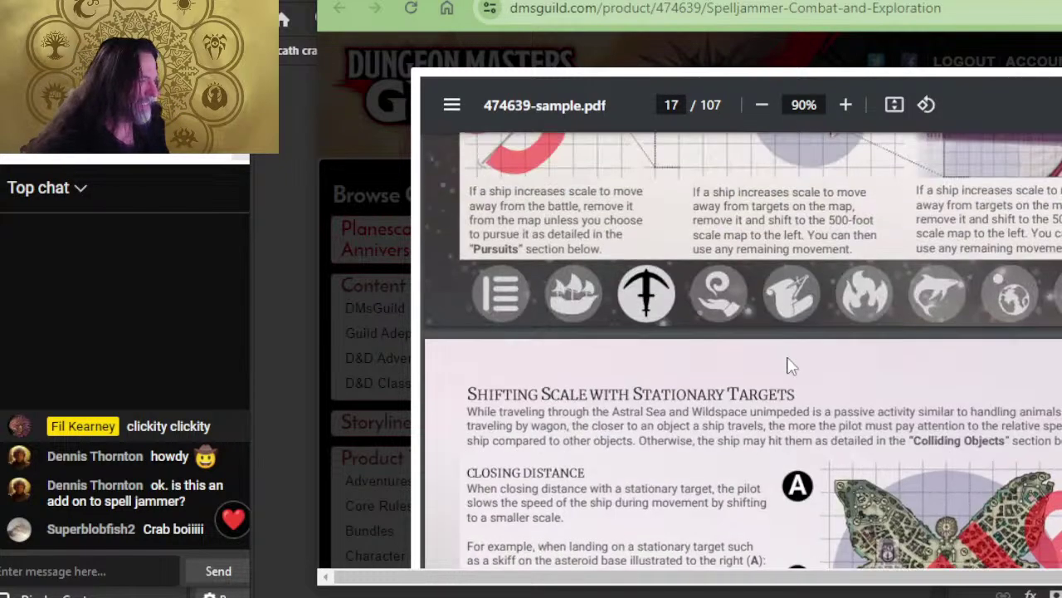
pyautogui.click(507, 292)
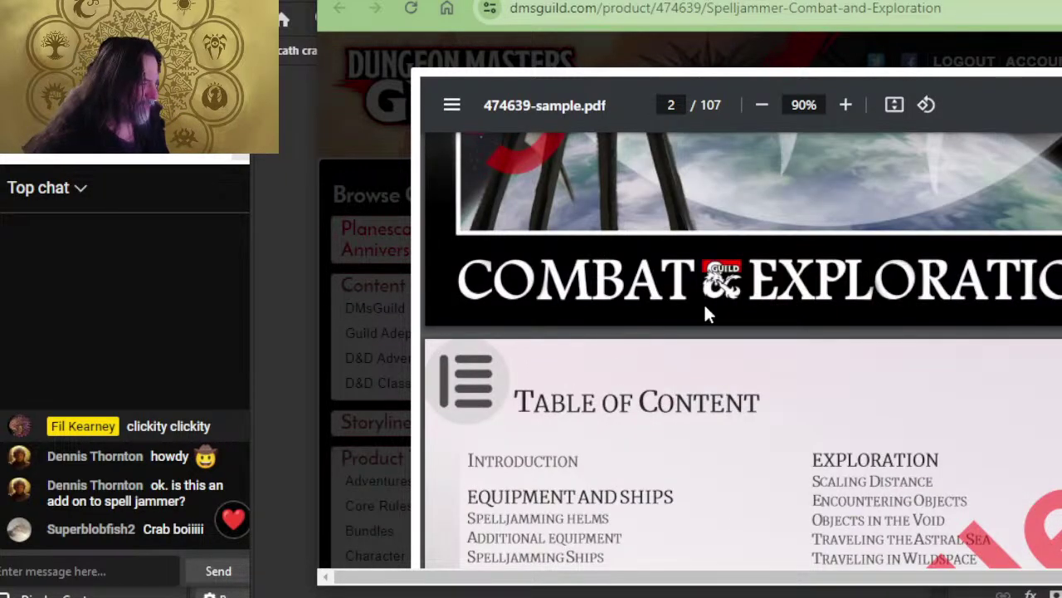
pyautogui.scroll(-4, 595, 338)
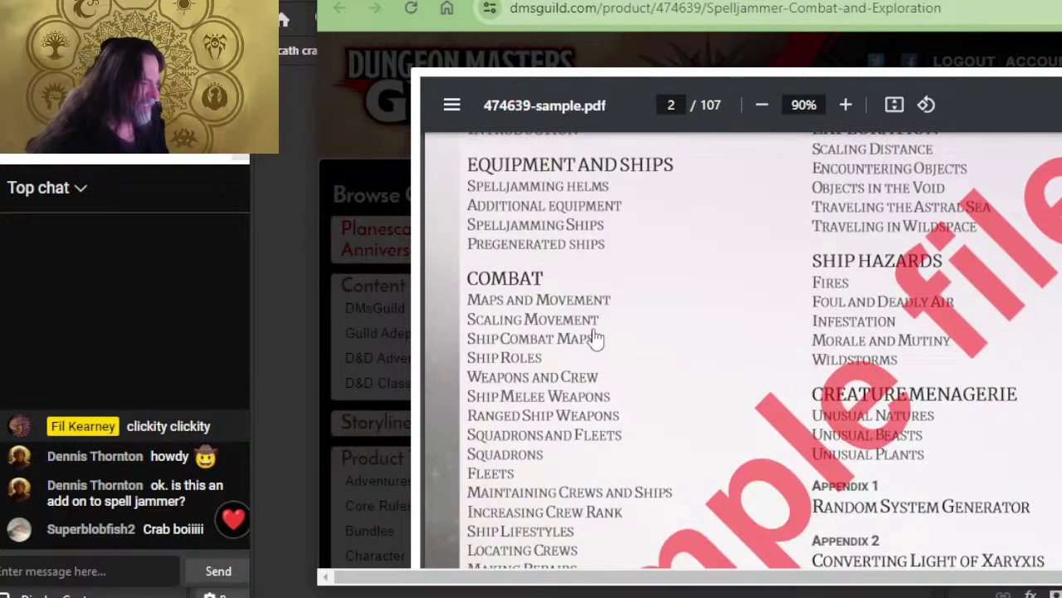
pyautogui.click(529, 357)
pyautogui.scroll(4, 686, 240)
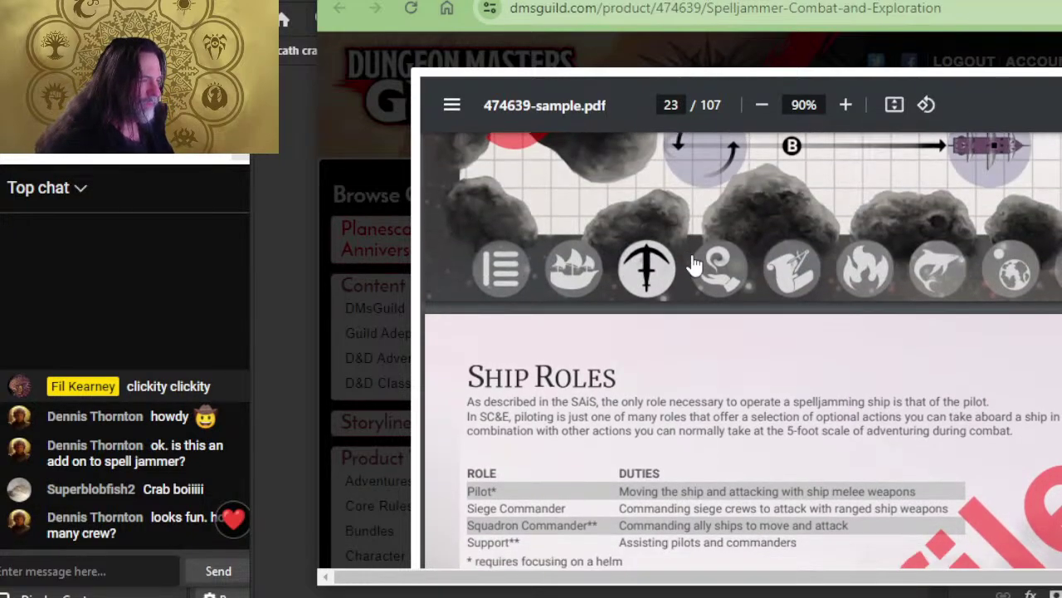
pyautogui.scroll(-2, 693, 253)
pyautogui.scroll(-4, 693, 253)
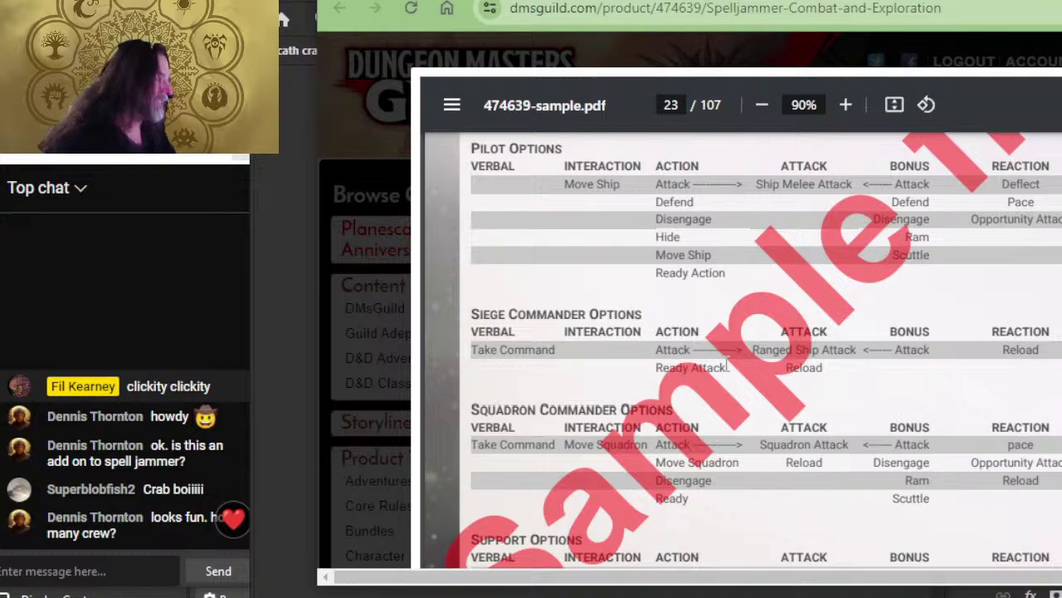
pyautogui.scroll(-2, 618, 290)
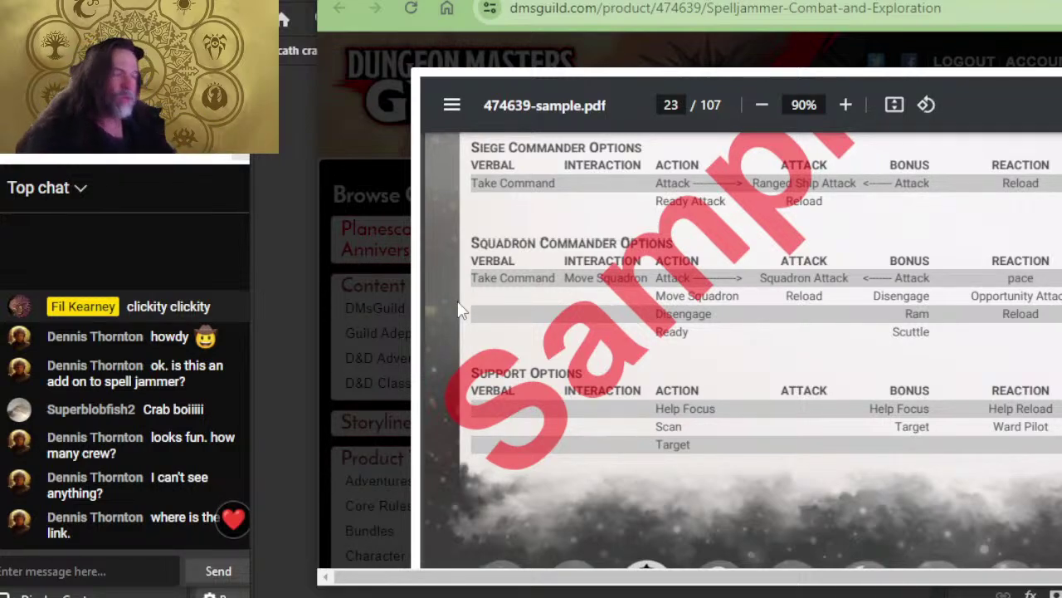
pyautogui.scroll(5, 594, 304)
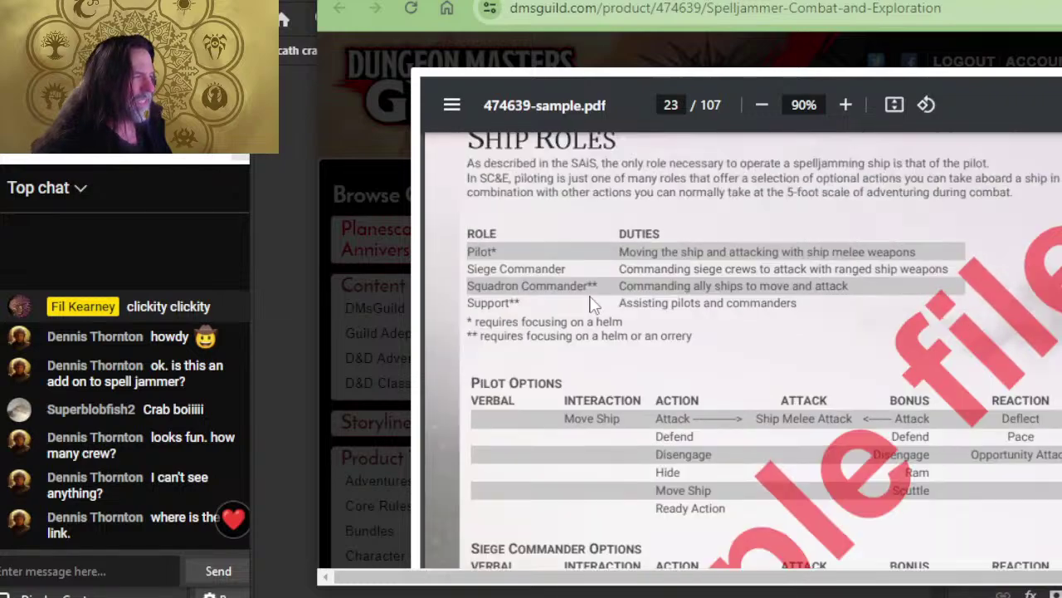
pyautogui.scroll(3, 594, 304)
pyautogui.scroll(20, 537, 290)
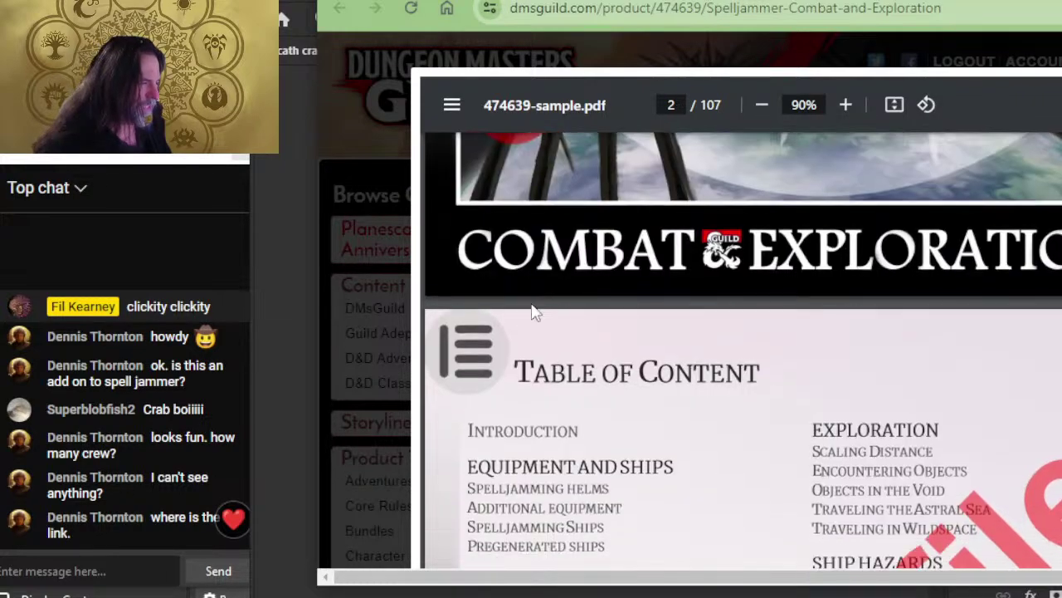
pyautogui.scroll(-6, 536, 309)
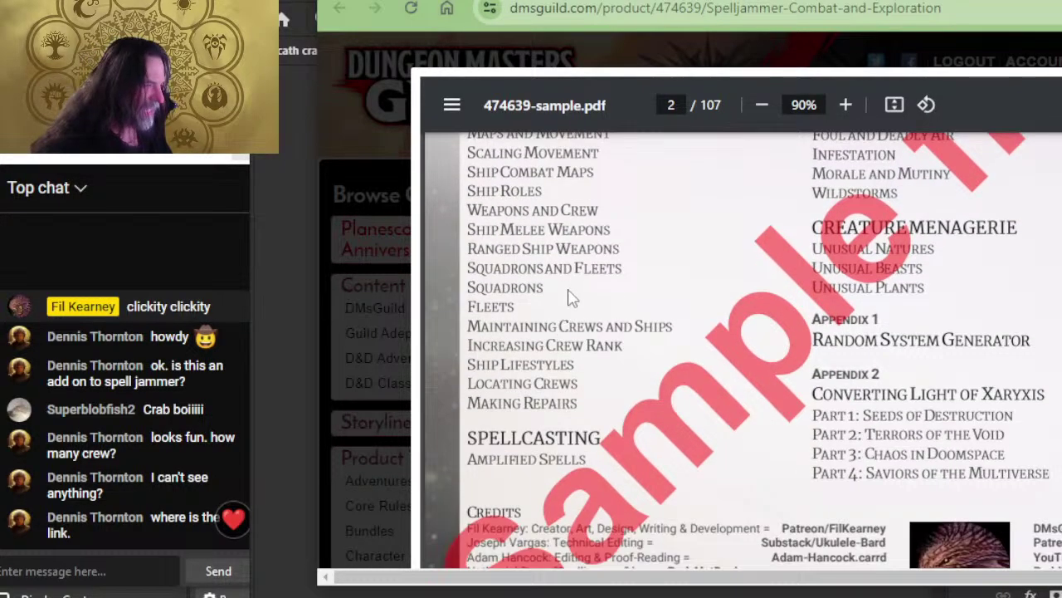
# - Jump to the Squadrons section from the table of contents and read its opening pages
pyautogui.click(571, 287)
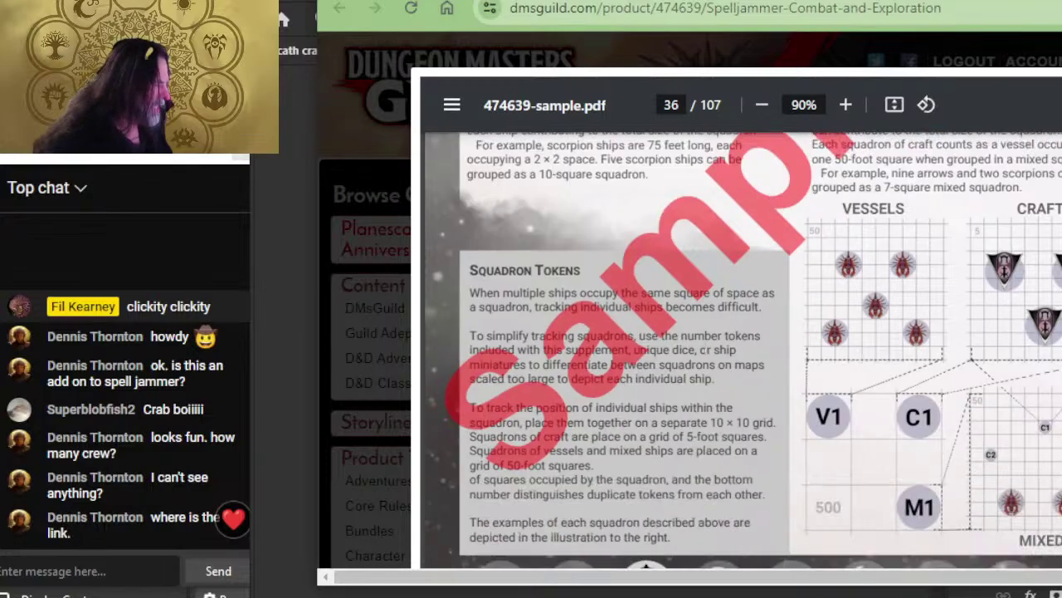
pyautogui.scroll(20, 775, 390)
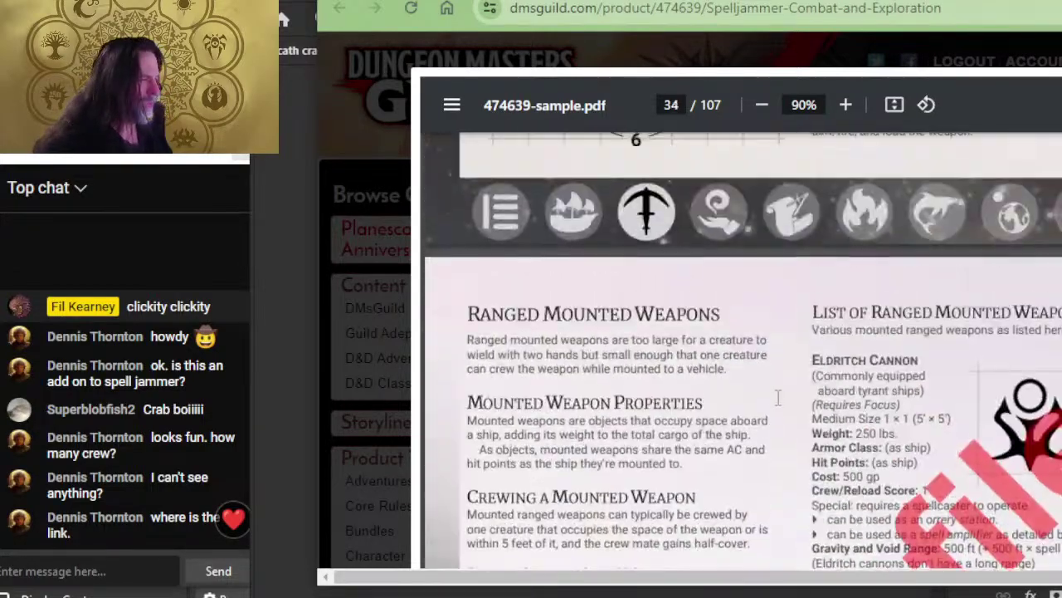
pyautogui.scroll(-5, 774, 411)
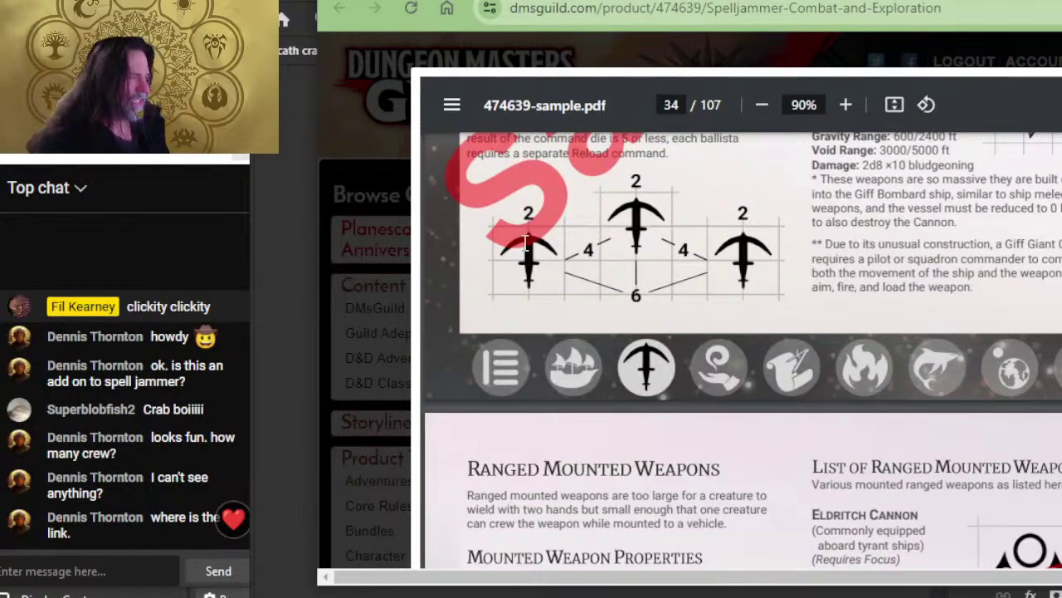
pyautogui.scroll(3, 524, 241)
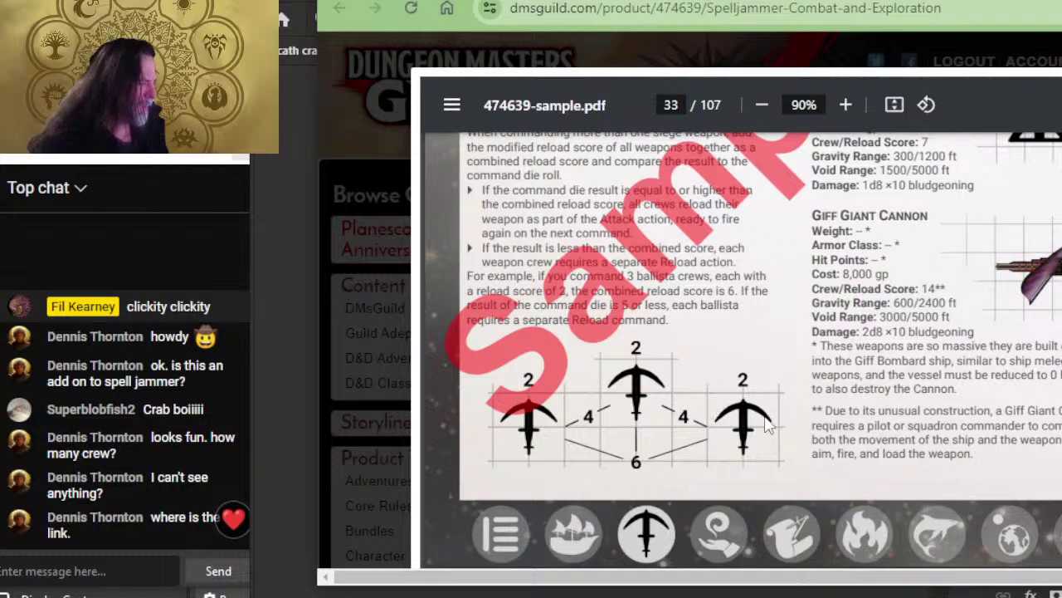
pyautogui.scroll(8, 901, 395)
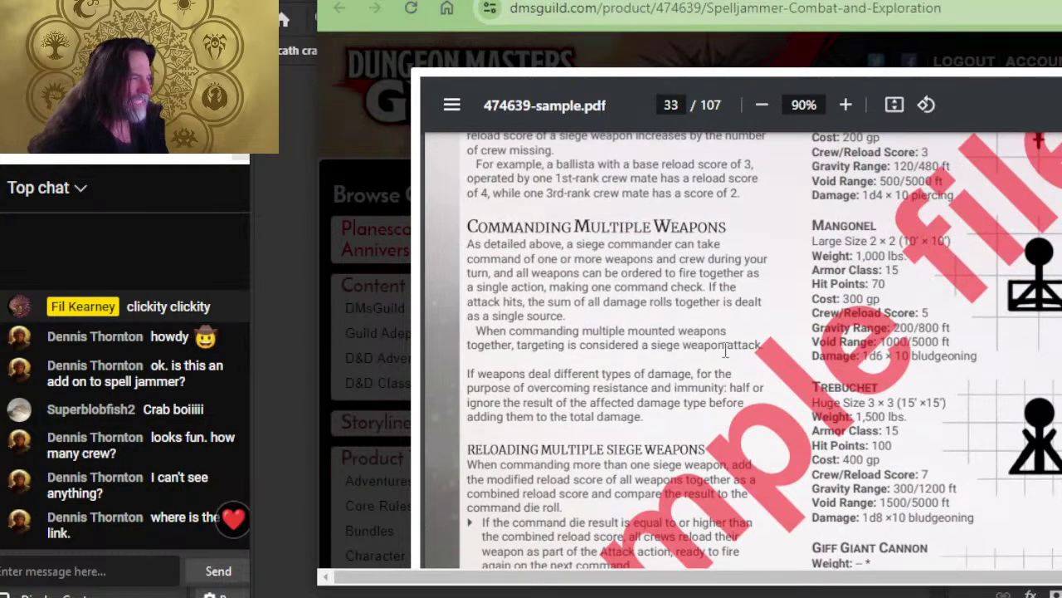
pyautogui.scroll(-4, 902, 395)
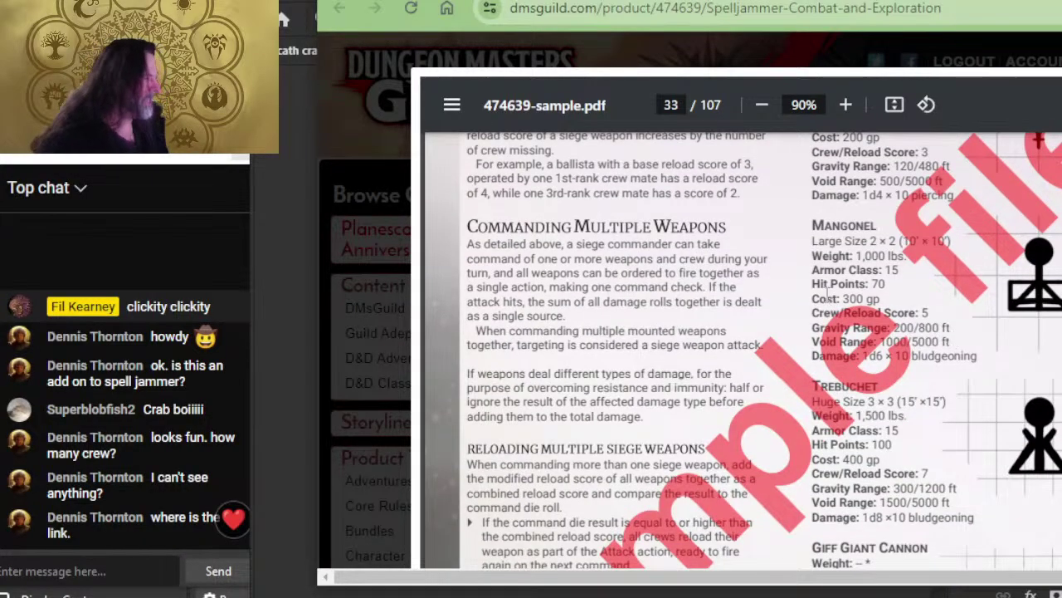
pyautogui.scroll(-15, 803, 274)
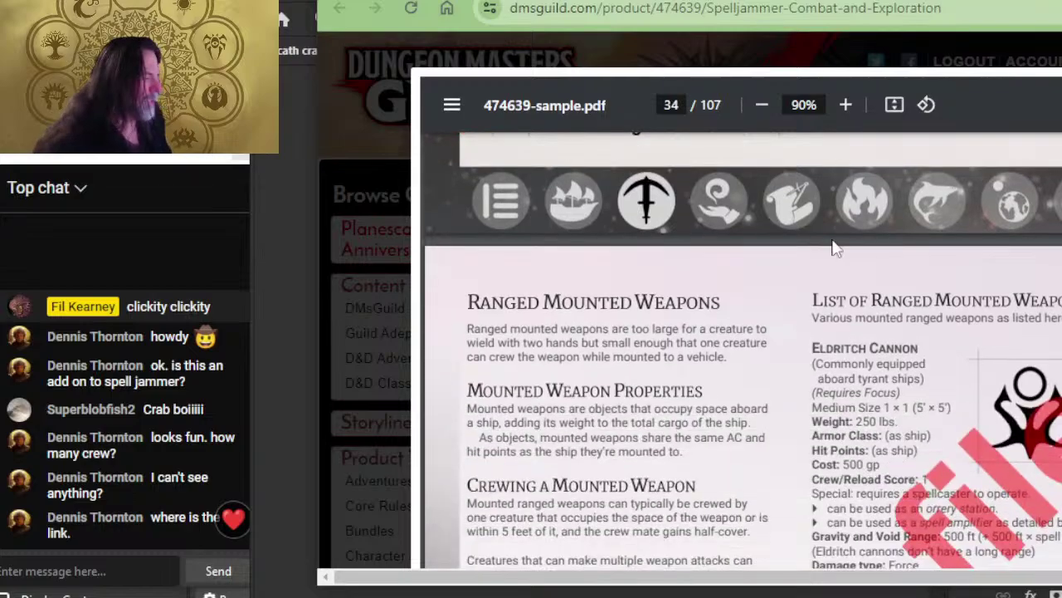
pyautogui.scroll(-10, 776, 240)
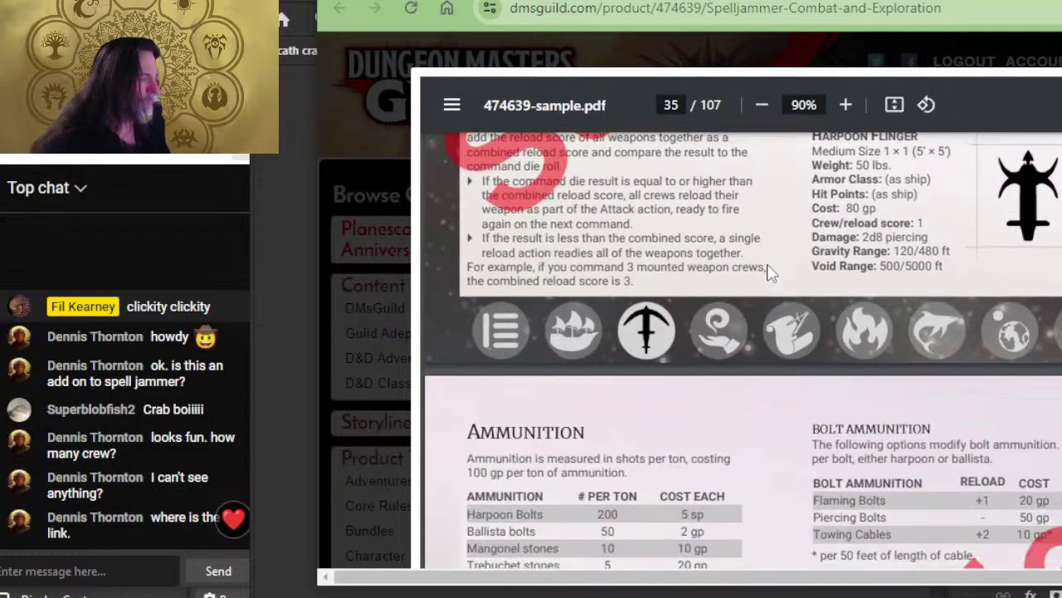
pyautogui.scroll(-10, 742, 289)
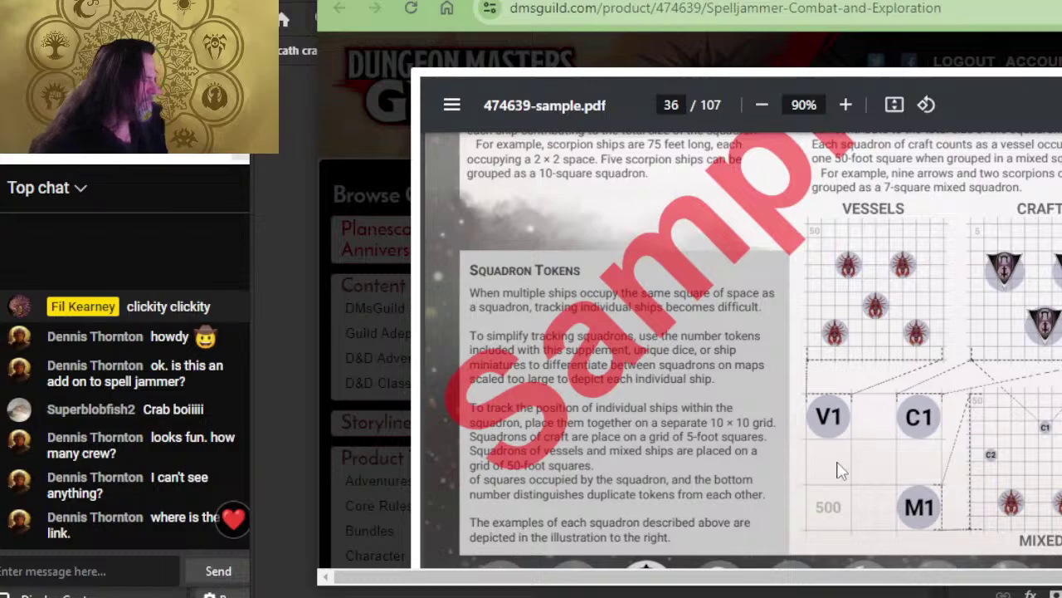
# - Read on to page 42, covering Ranged Squadron Weapons and the Fleets rules
pyautogui.scroll(-10, 770, 340)
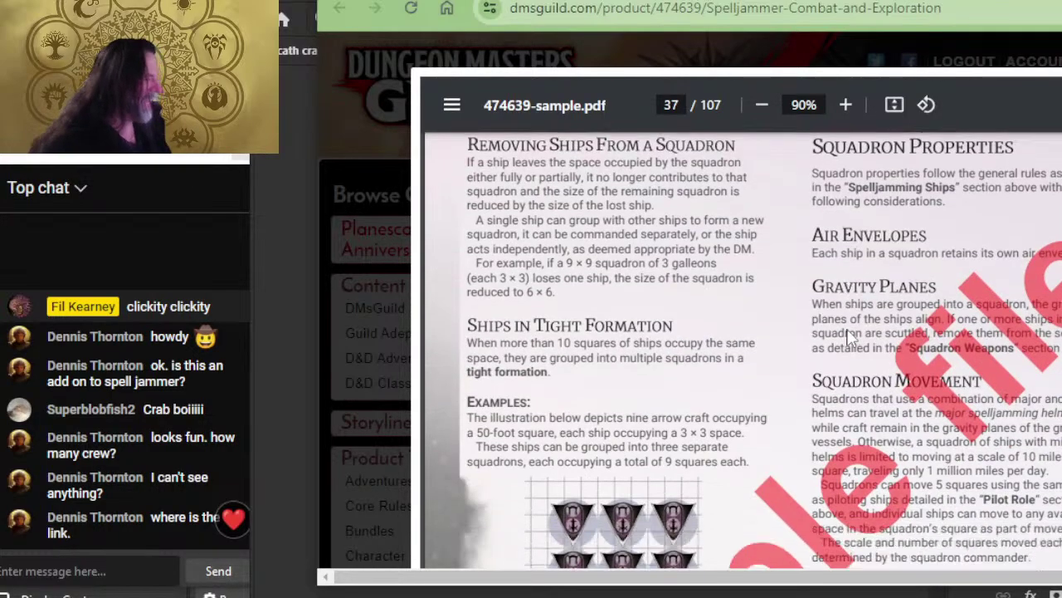
pyautogui.scroll(-8, 770, 340)
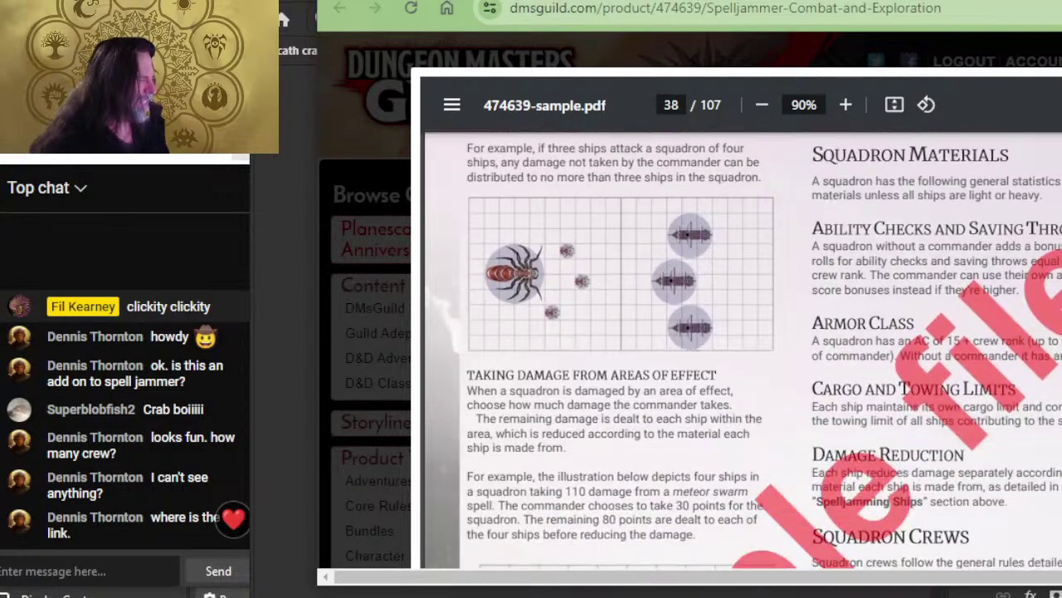
pyautogui.scroll(-2, 811, 347)
pyautogui.scroll(-5, 810, 347)
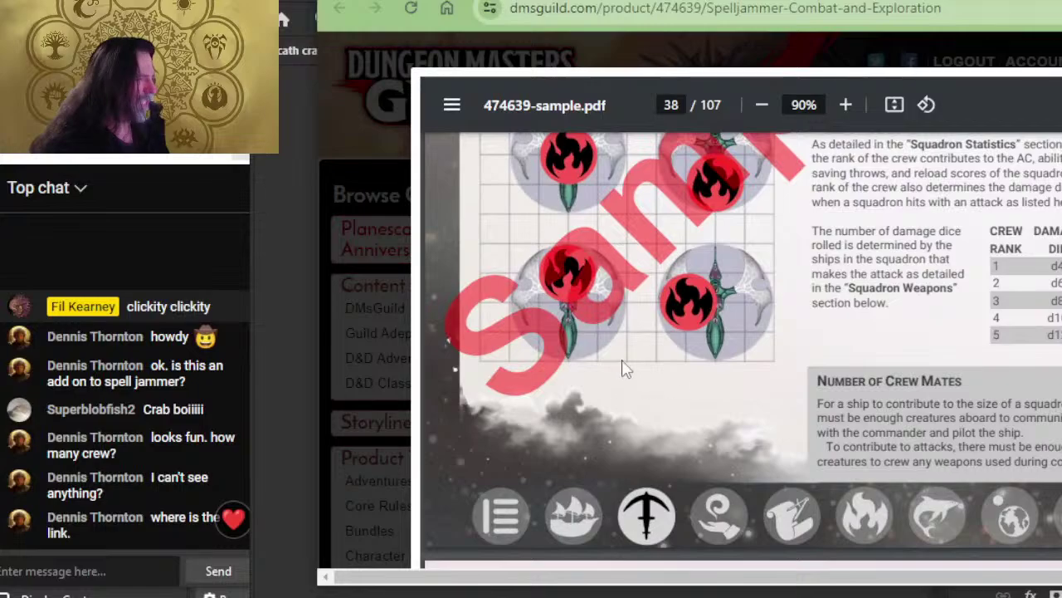
pyautogui.scroll(-8, 631, 365)
pyautogui.scroll(-8, 679, 346)
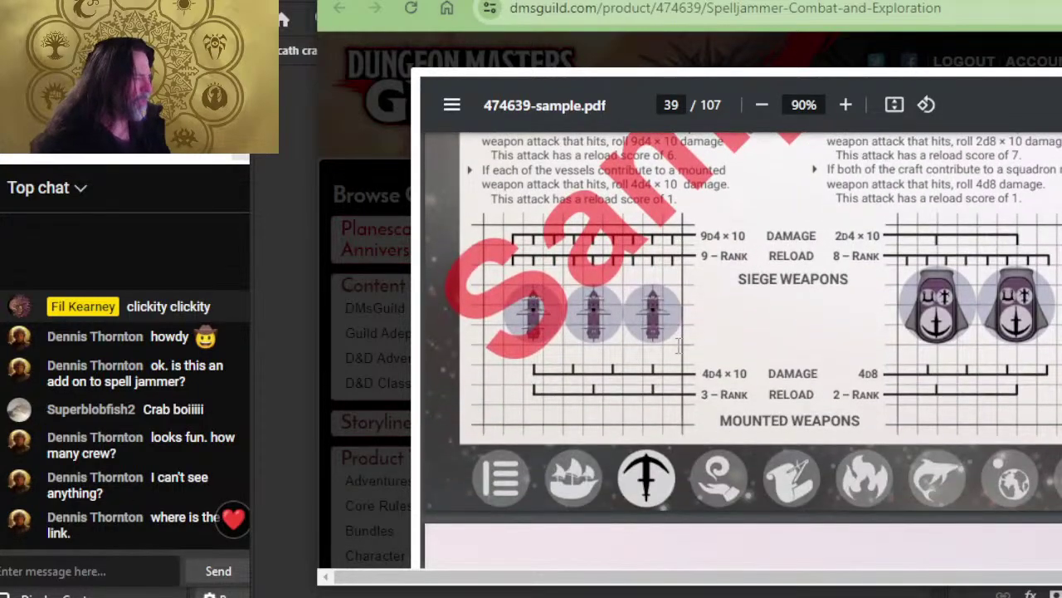
pyautogui.scroll(-10, 679, 346)
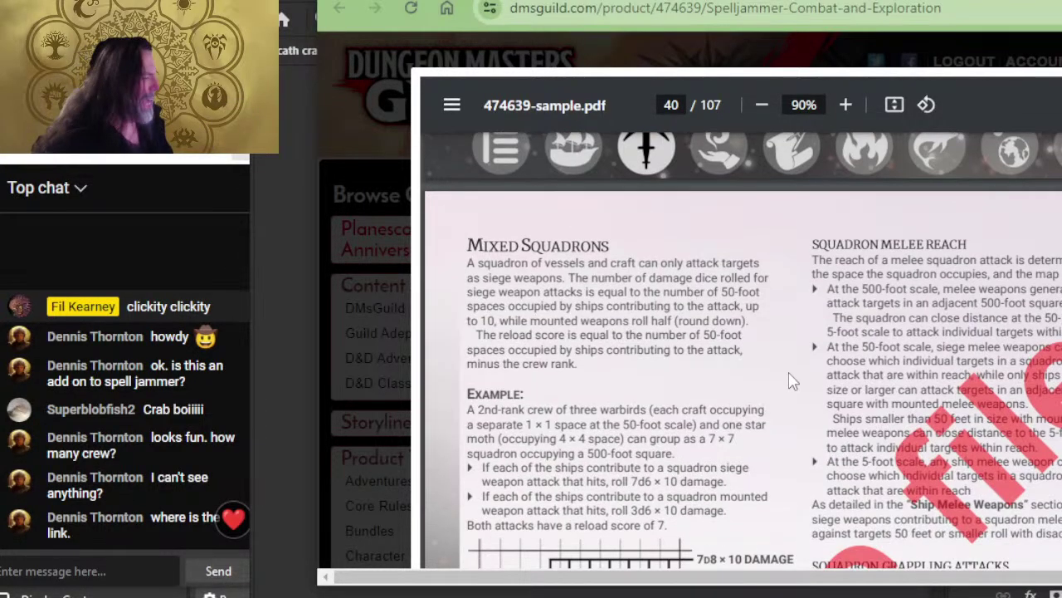
pyautogui.scroll(-8, 772, 360)
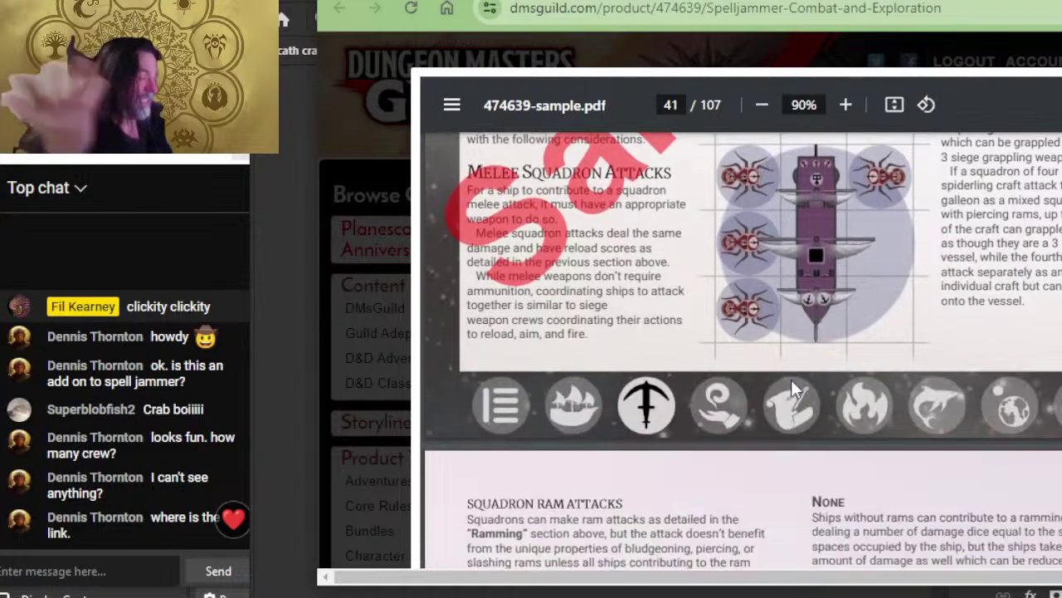
pyautogui.scroll(5, 762, 301)
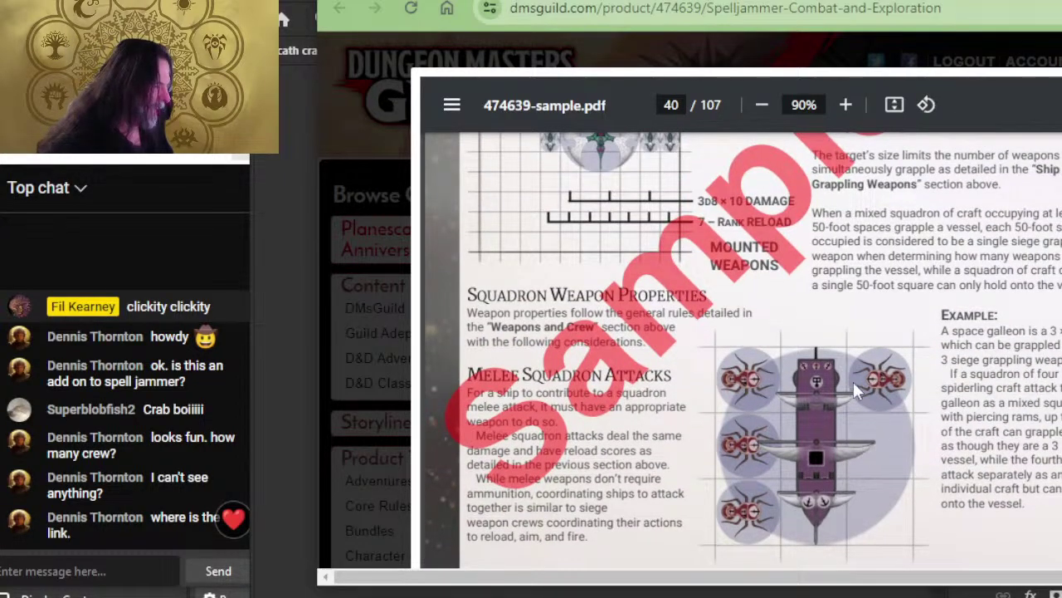
pyautogui.scroll(-10, 853, 382)
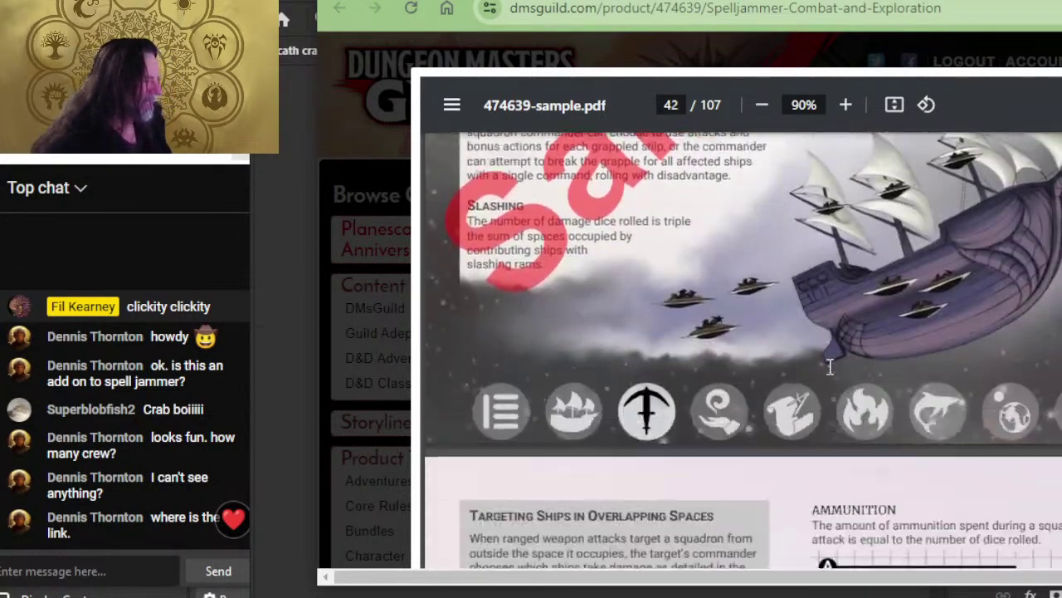
pyautogui.scroll(-2, 830, 366)
pyautogui.scroll(2, 677, 373)
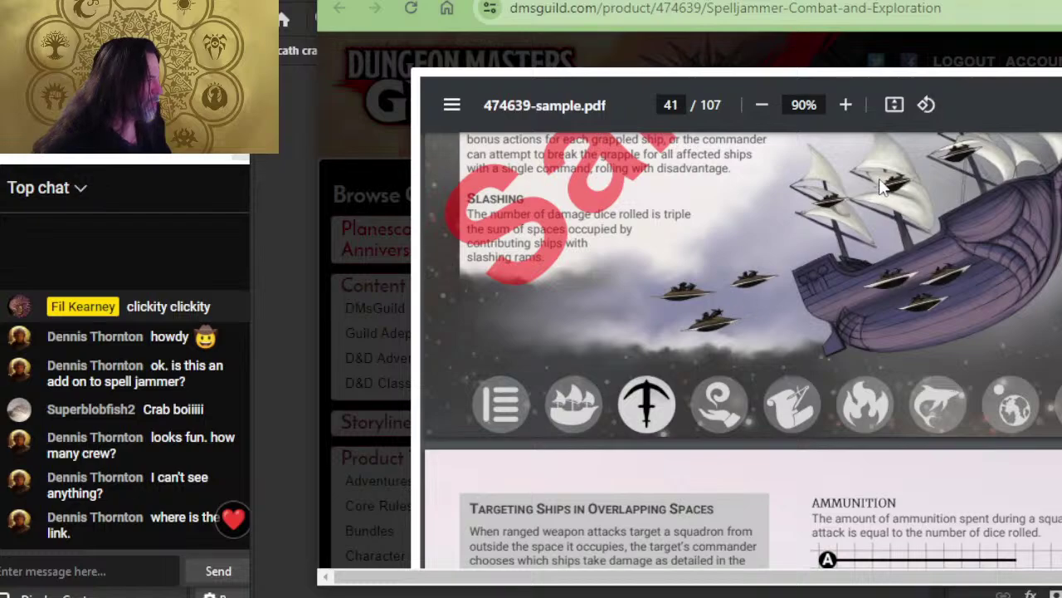
pyautogui.scroll(-5, 938, 305)
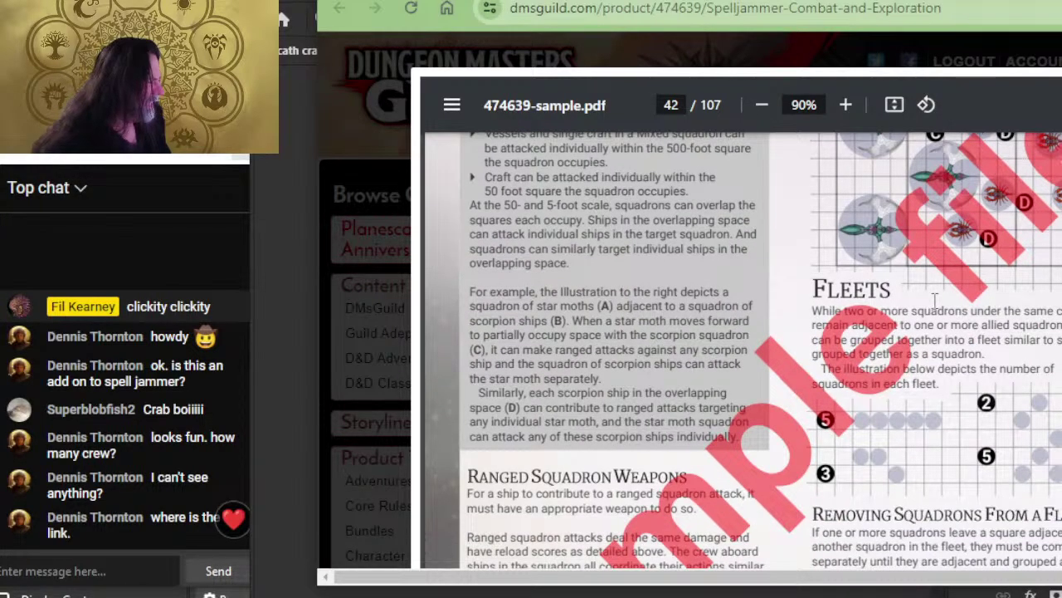
pyautogui.scroll(3, 935, 300)
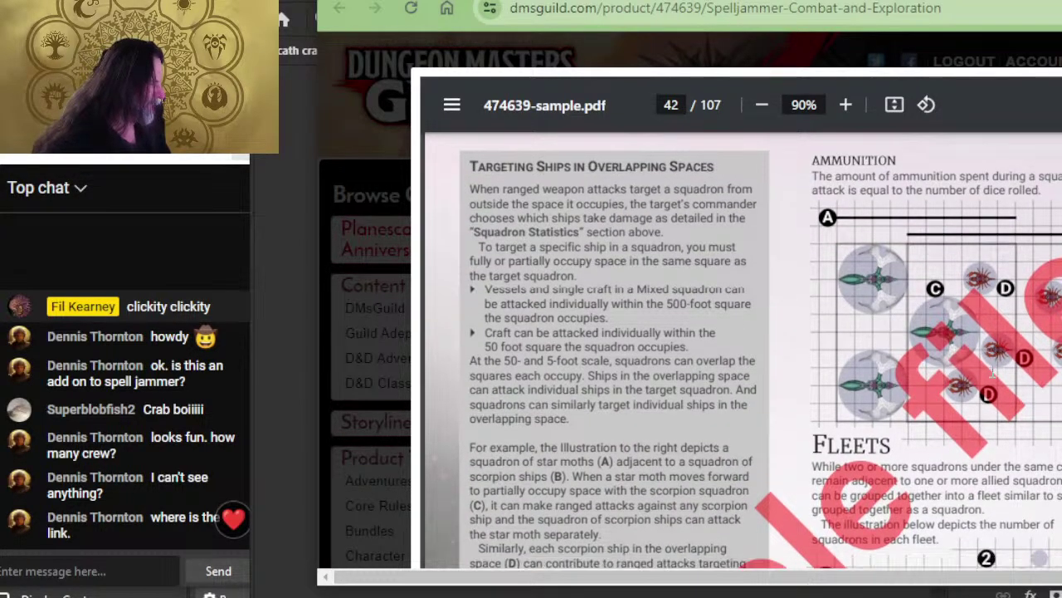
pyautogui.scroll(-3, 896, 347)
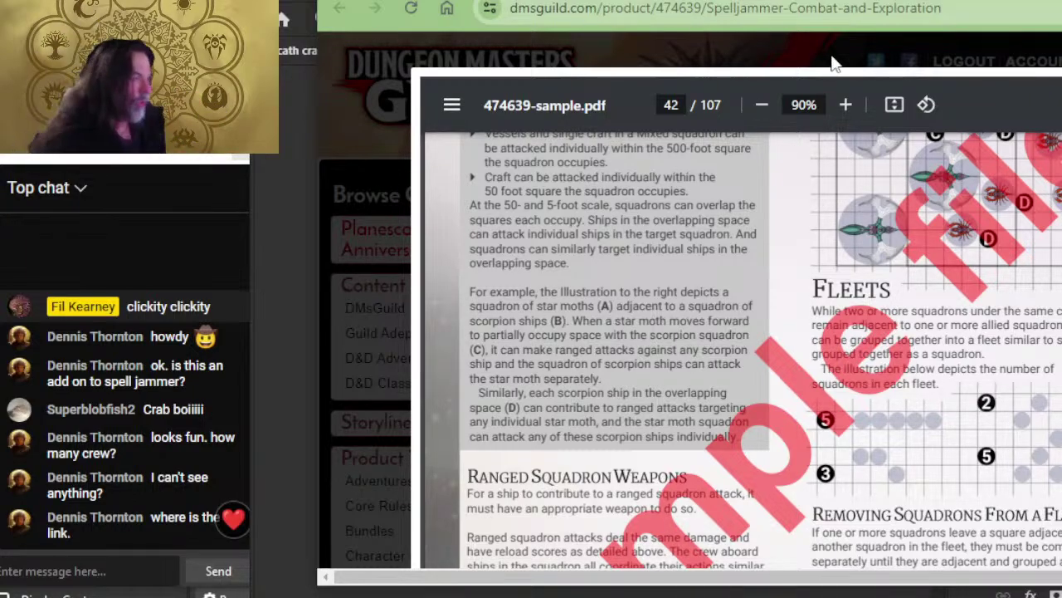
# - Scroll past the Fleets rules into the Maintaining Crews section
pyautogui.scroll(-5, 487, 191)
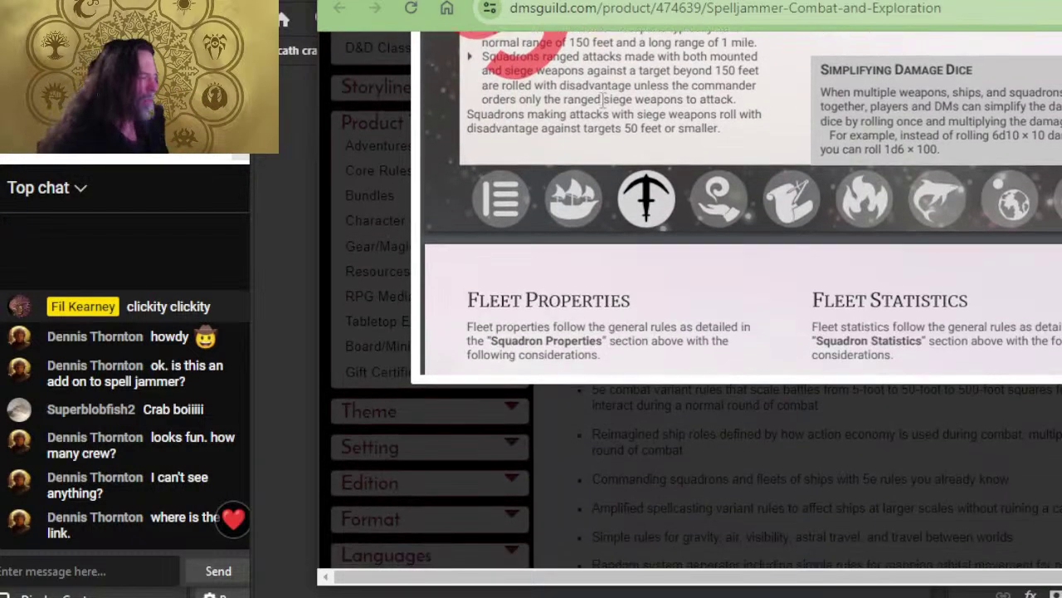
pyautogui.scroll(5, 581, 116)
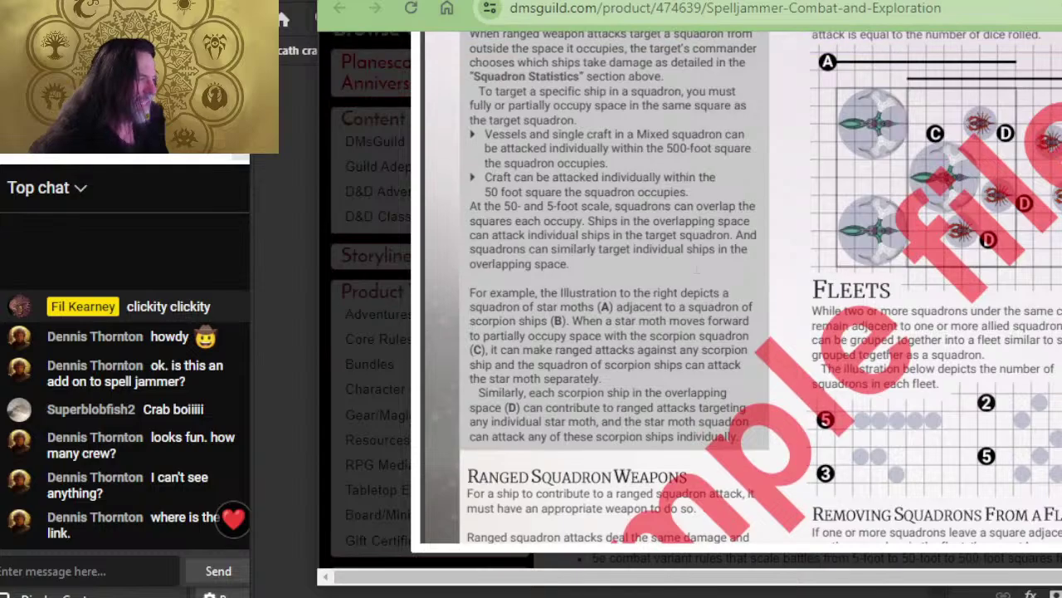
pyautogui.scroll(-5, 699, 245)
pyautogui.scroll(-5, 699, 245)
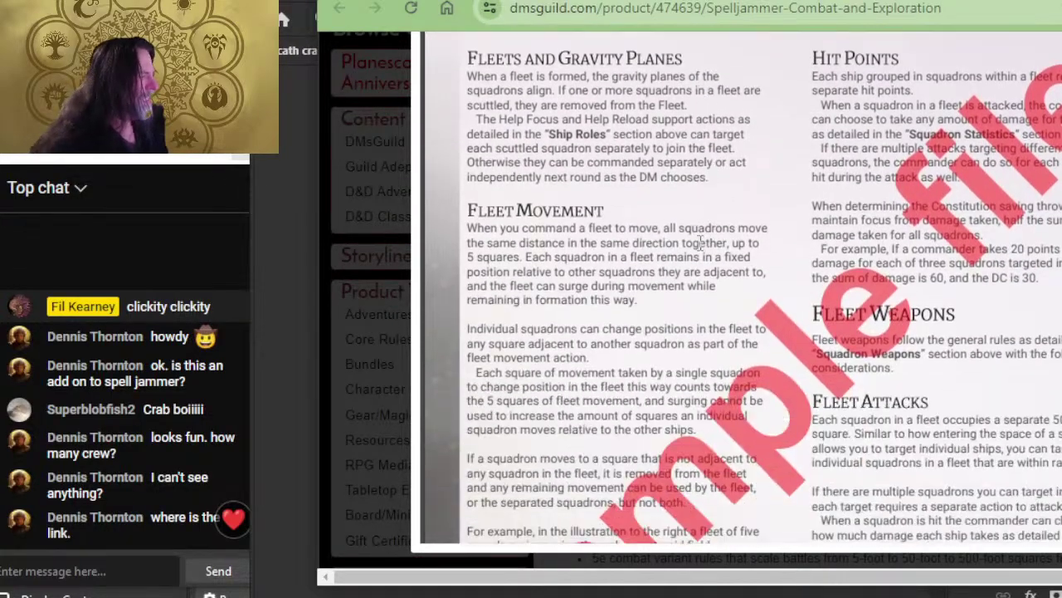
pyautogui.scroll(-5, 700, 239)
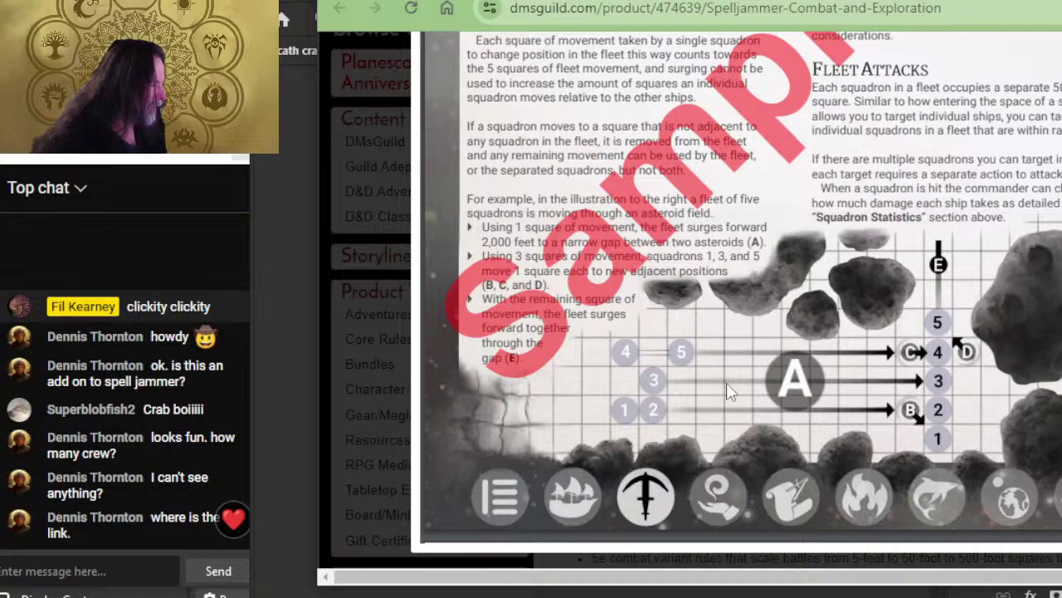
pyautogui.scroll(-5, 975, 340)
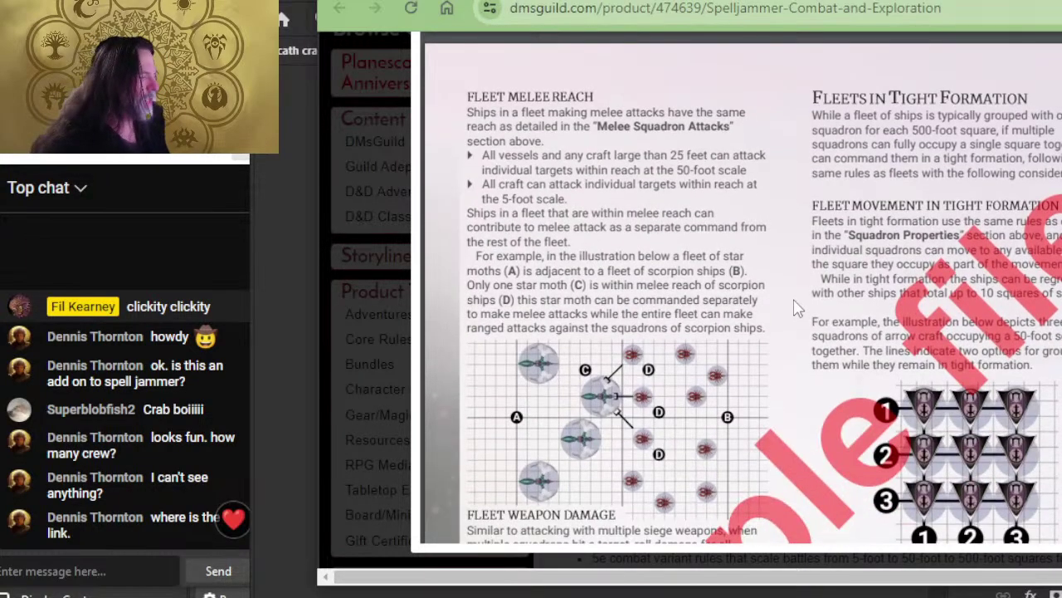
pyautogui.scroll(-2, 749, 166)
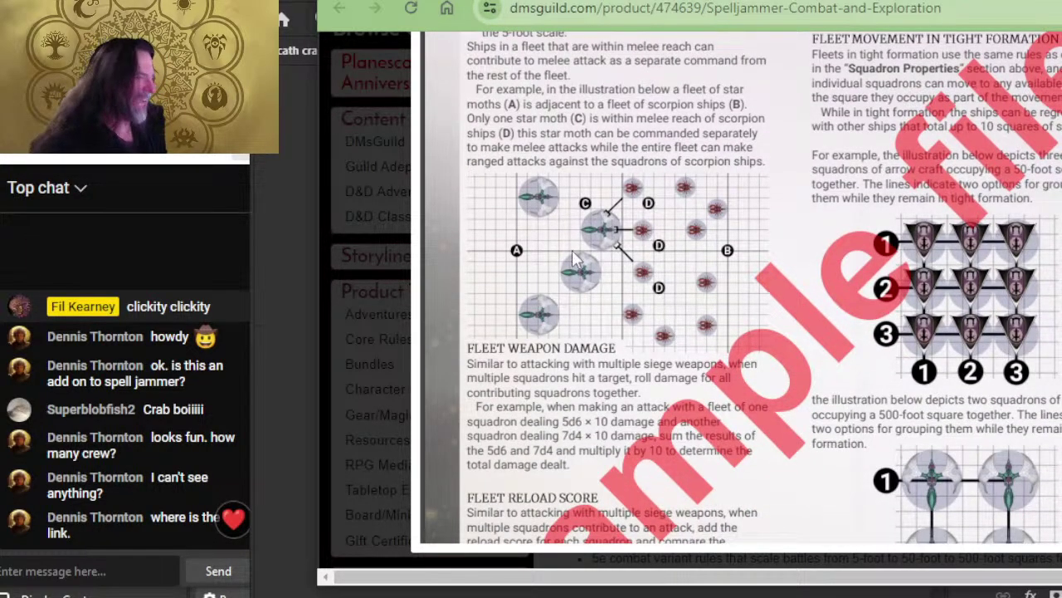
pyautogui.scroll(-10, 727, 241)
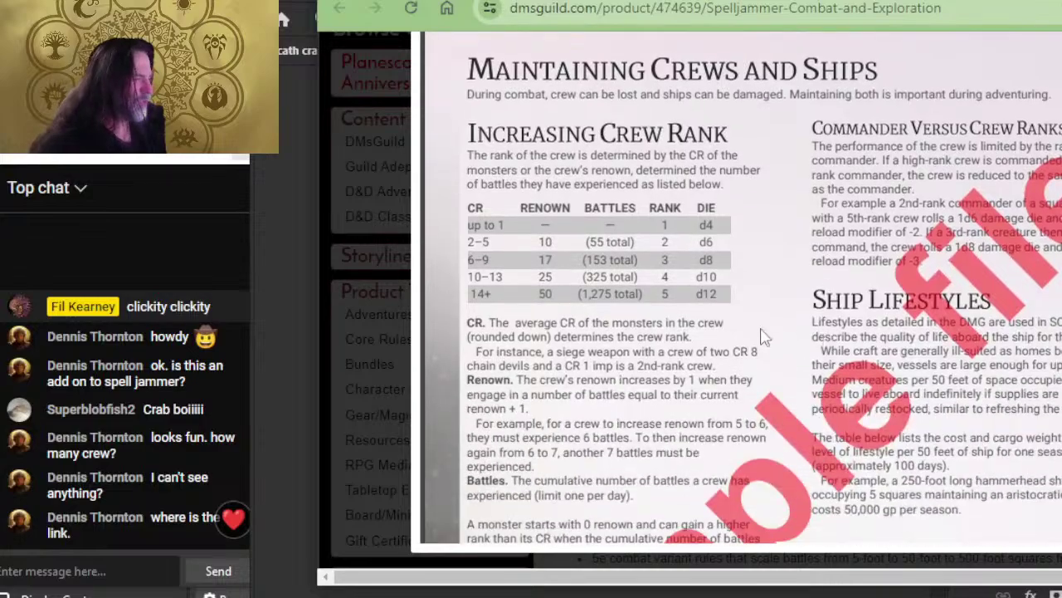
pyautogui.scroll(-15, 738, 321)
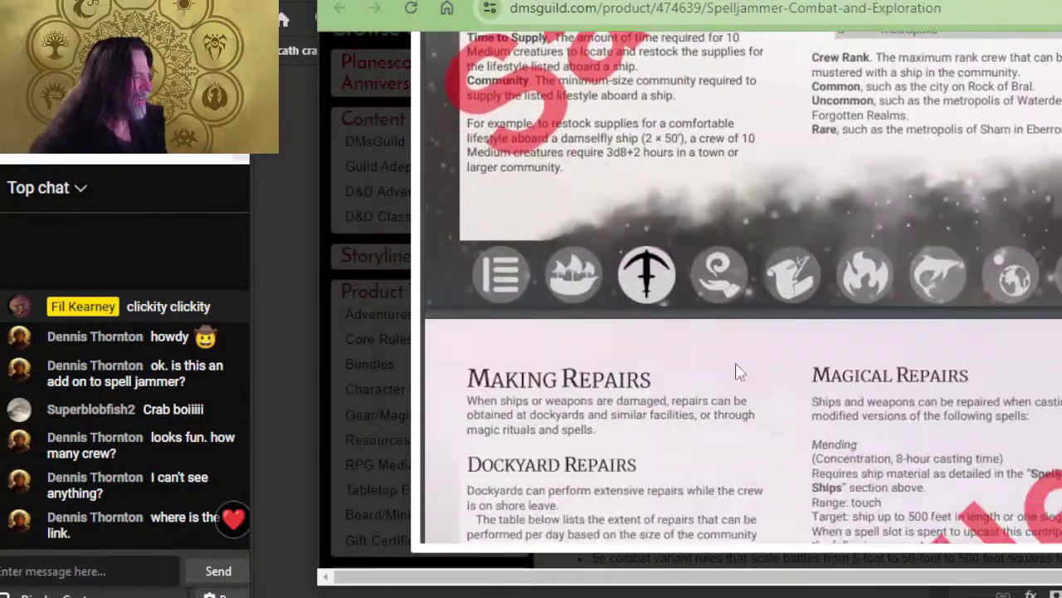
pyautogui.scroll(-8, 737, 368)
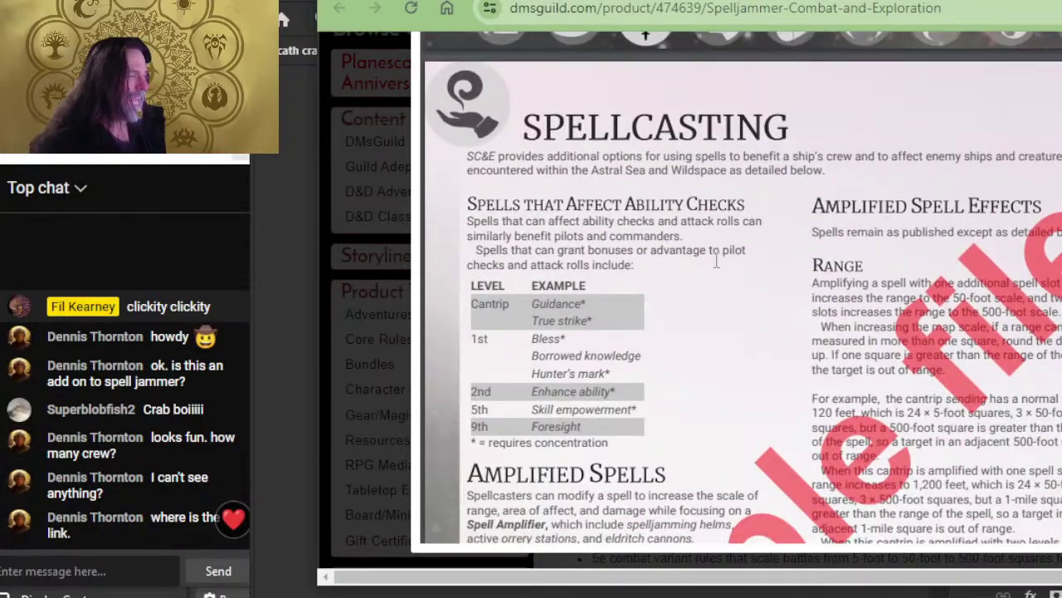
# - Continue past Spellcasting to the Scaling Distance table of major and minor helm travel distances
pyautogui.scroll(2, 661, 257)
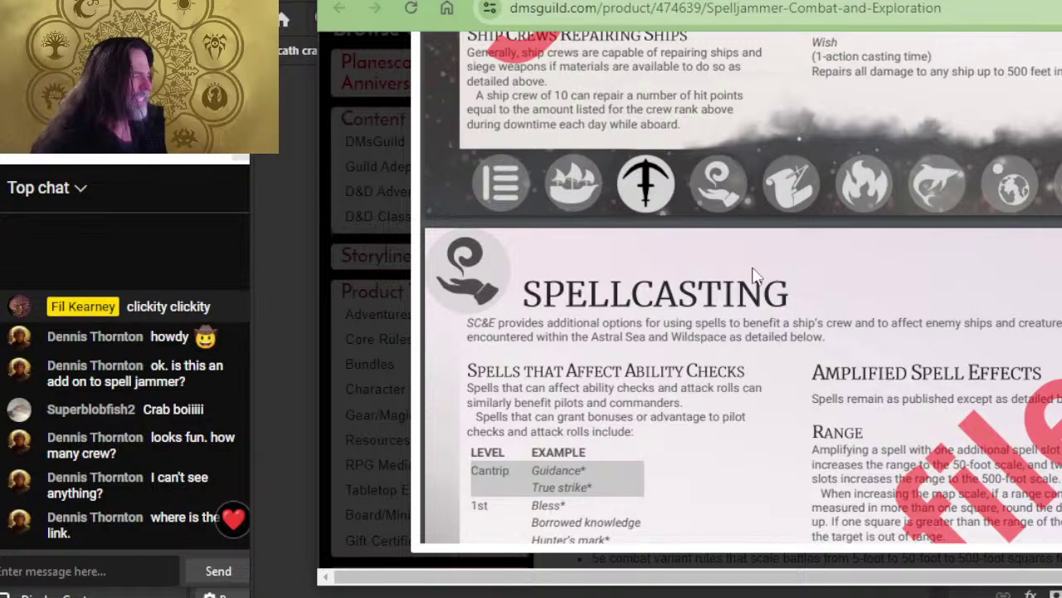
pyautogui.scroll(-10, 756, 275)
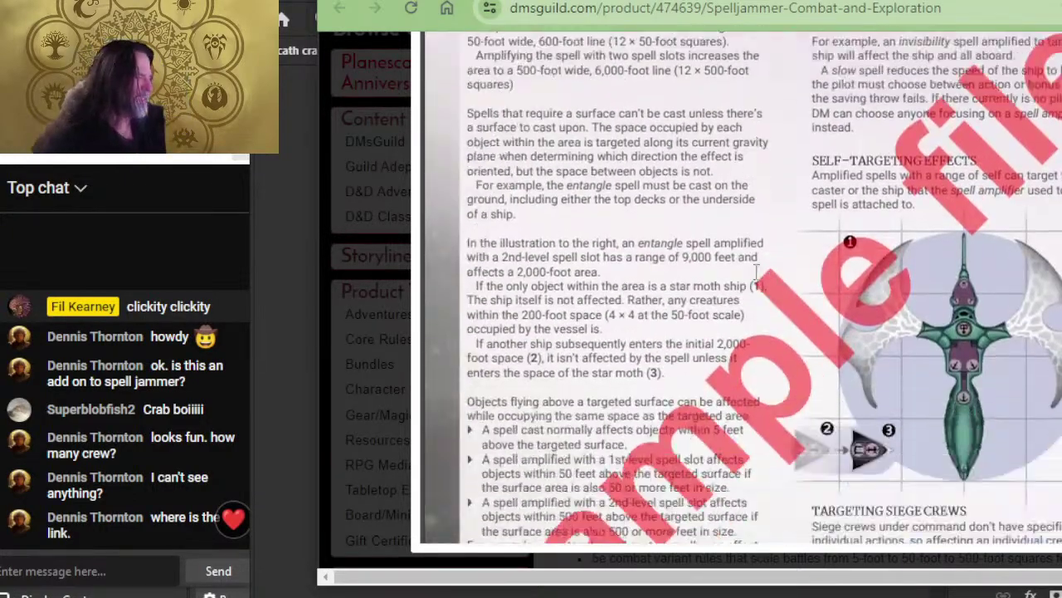
pyautogui.scroll(-4, 756, 274)
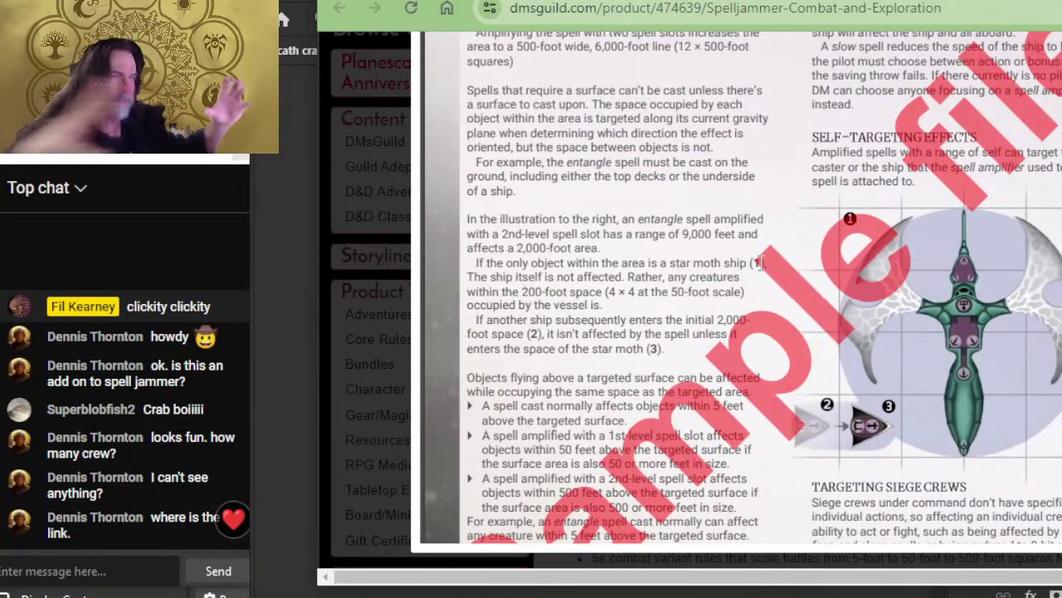
pyautogui.scroll(-1, 791, 203)
pyautogui.scroll(-8, 792, 199)
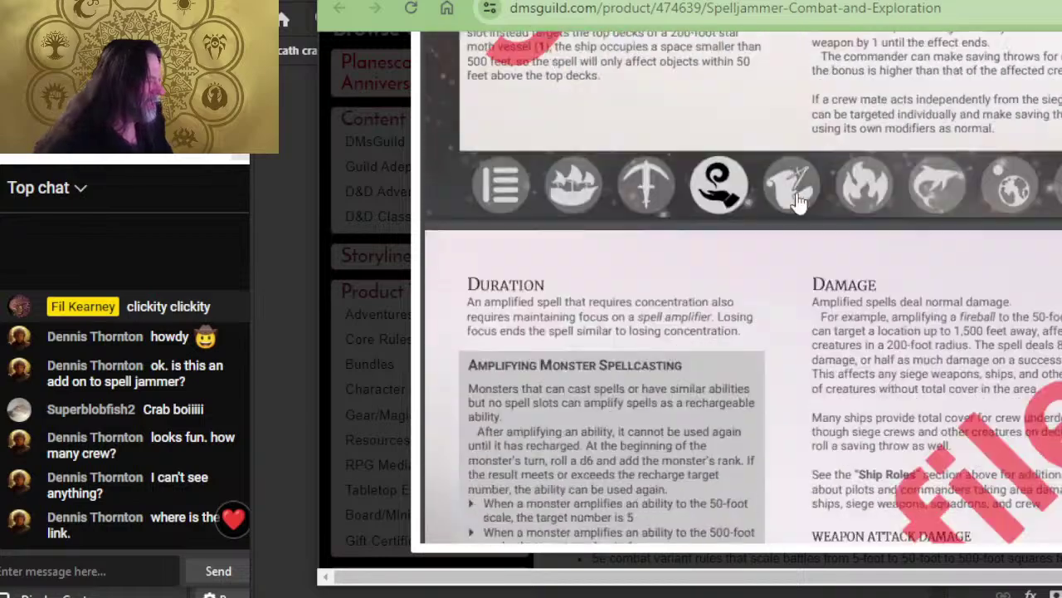
pyautogui.scroll(-9, 876, 174)
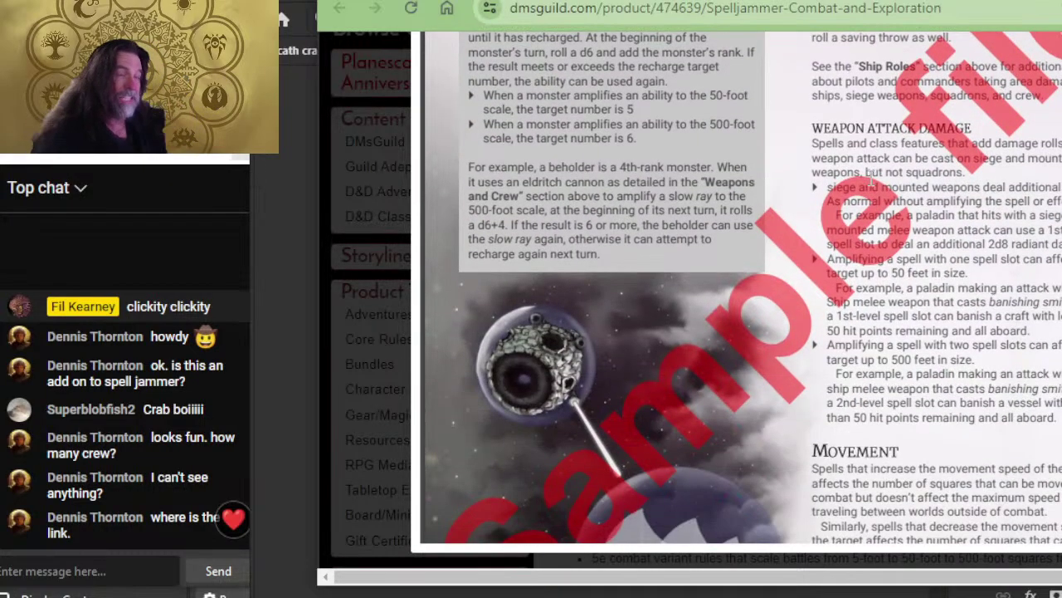
pyautogui.scroll(-10, 884, 262)
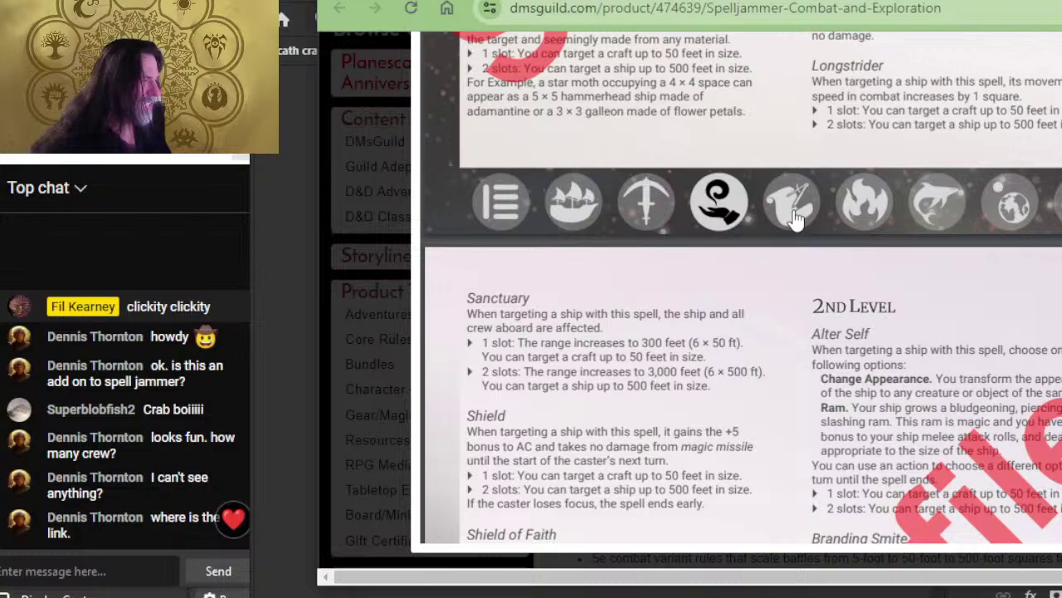
pyautogui.scroll(-8, 755, 232)
pyautogui.scroll(-3, 843, 231)
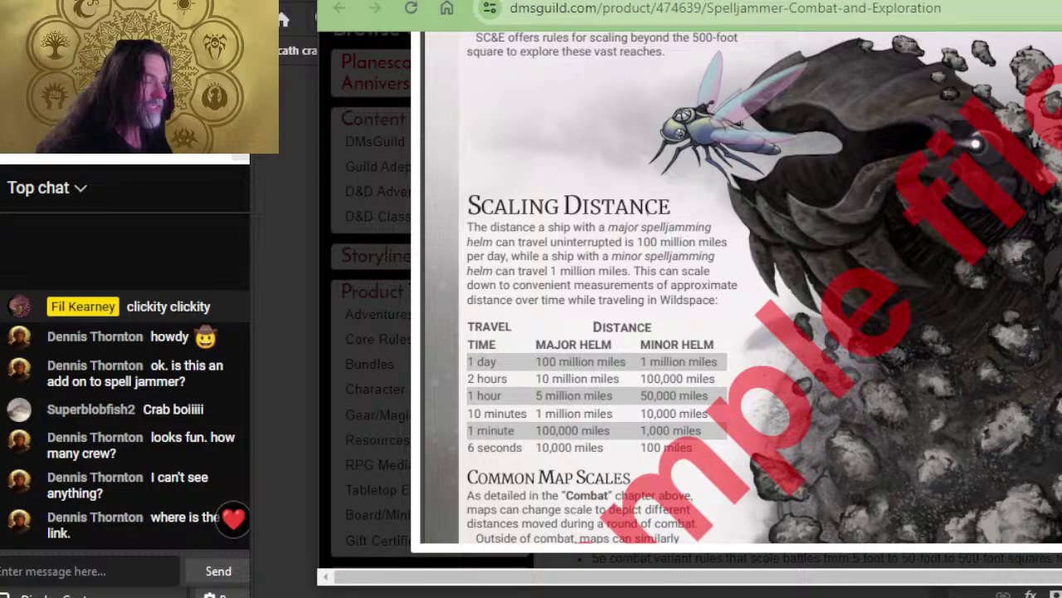
# - Scroll past the cosmic horror stats, jump to Spreading Fire, and read through the following pages
pyautogui.scroll(-9, 875, 319)
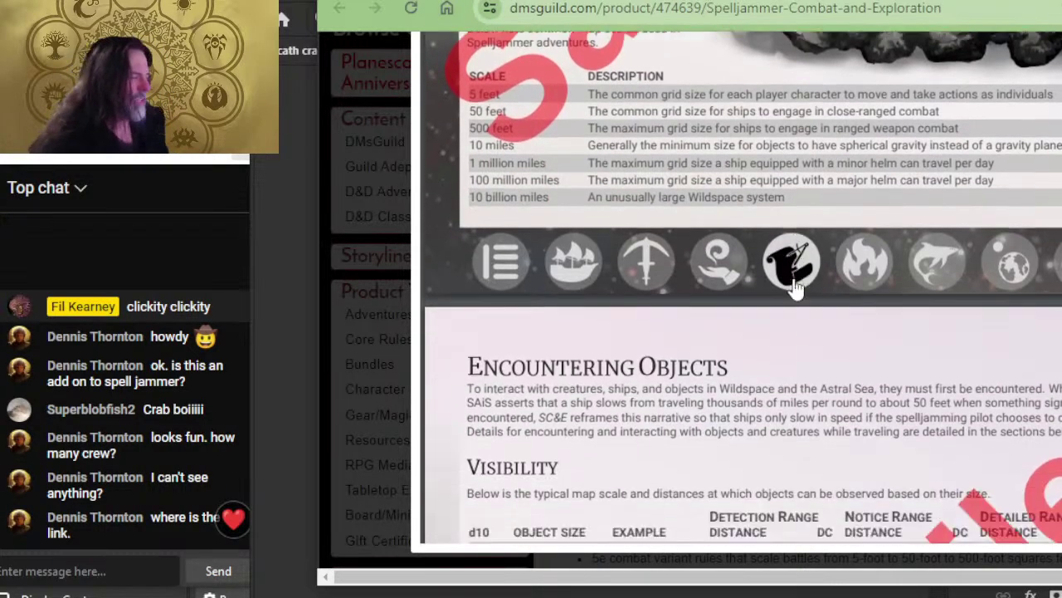
pyautogui.scroll(-1, 775, 309)
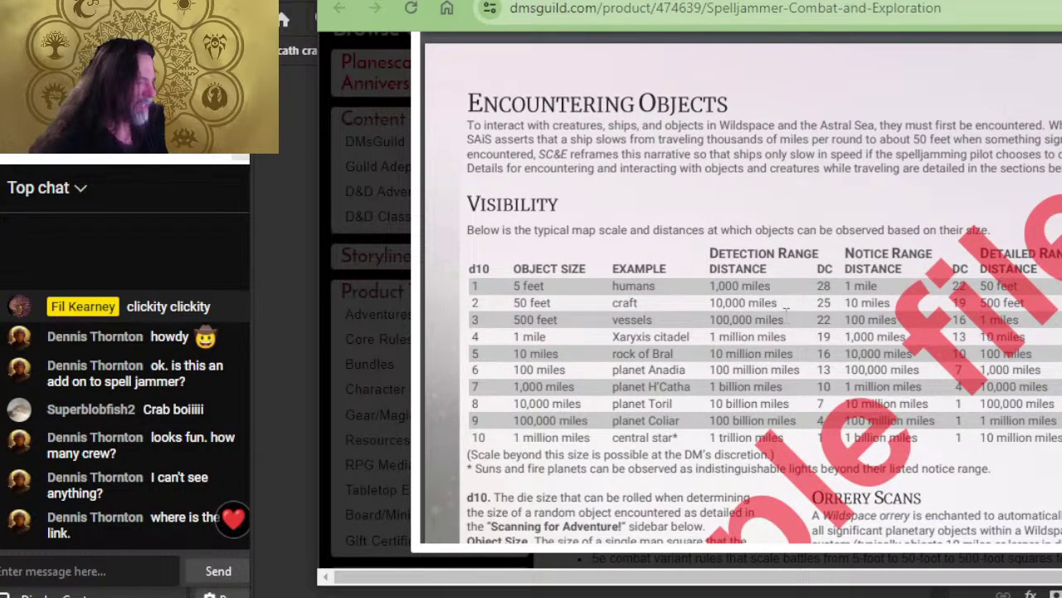
pyautogui.scroll(-7, 786, 309)
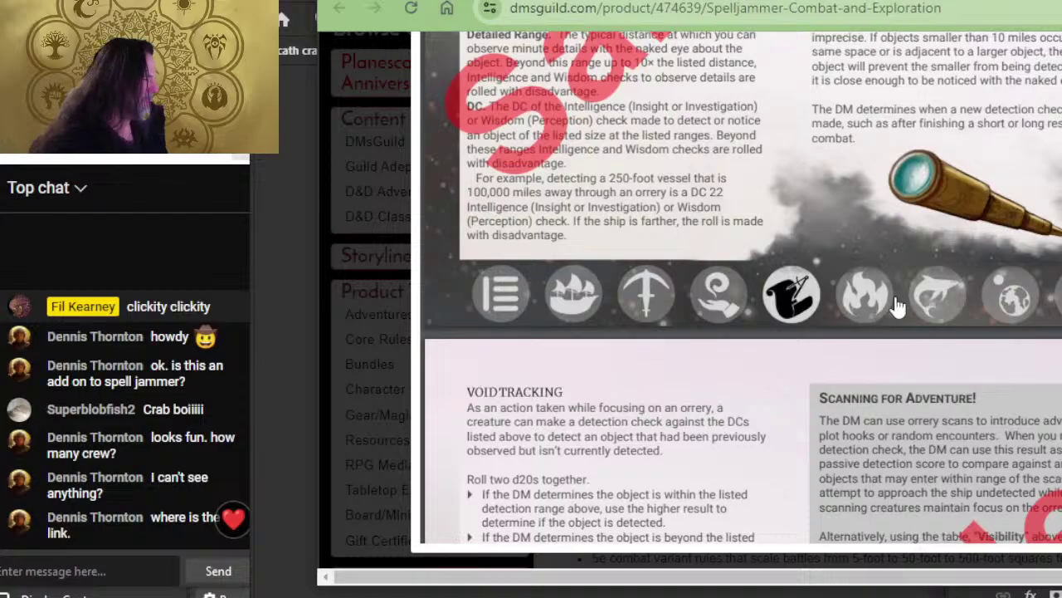
pyautogui.click(898, 307)
pyautogui.scroll(-1, 764, 292)
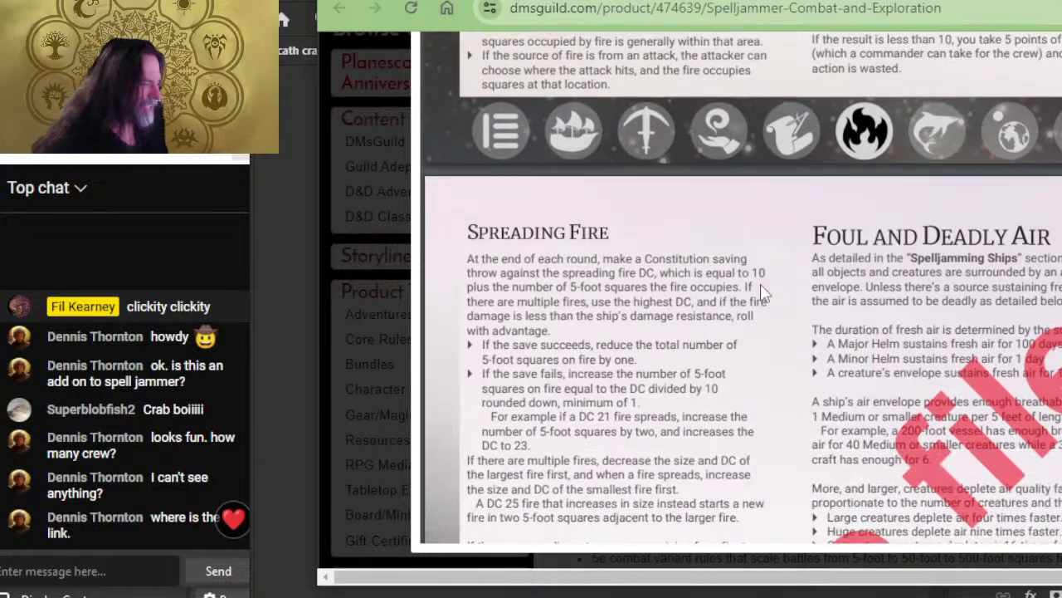
pyautogui.scroll(6, 760, 294)
pyautogui.scroll(-5, 731, 298)
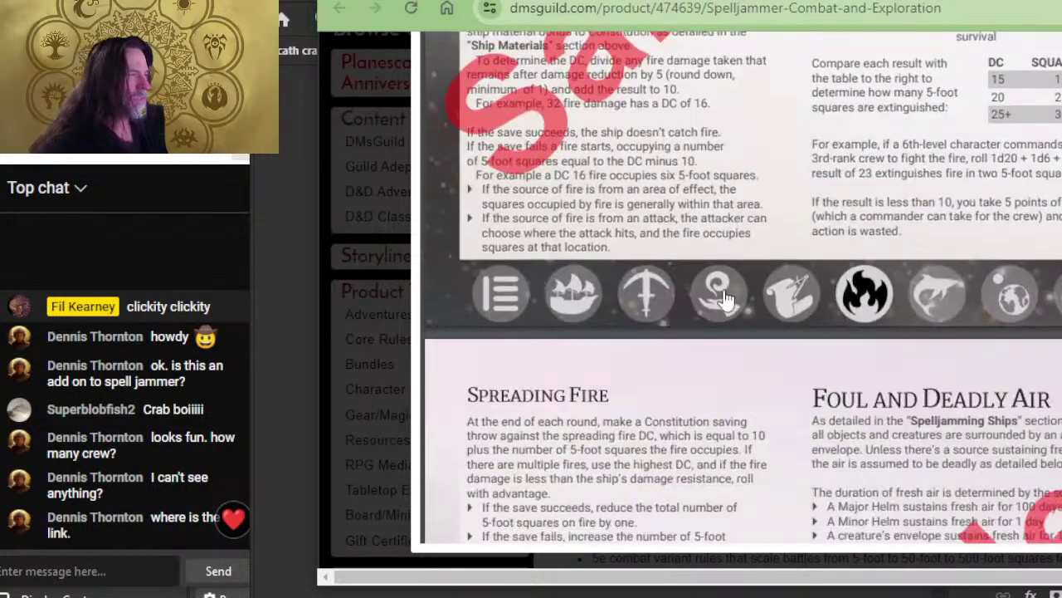
pyautogui.scroll(-4, 724, 297)
pyautogui.scroll(2, 726, 291)
pyautogui.scroll(-5, 742, 277)
pyautogui.scroll(2, 756, 265)
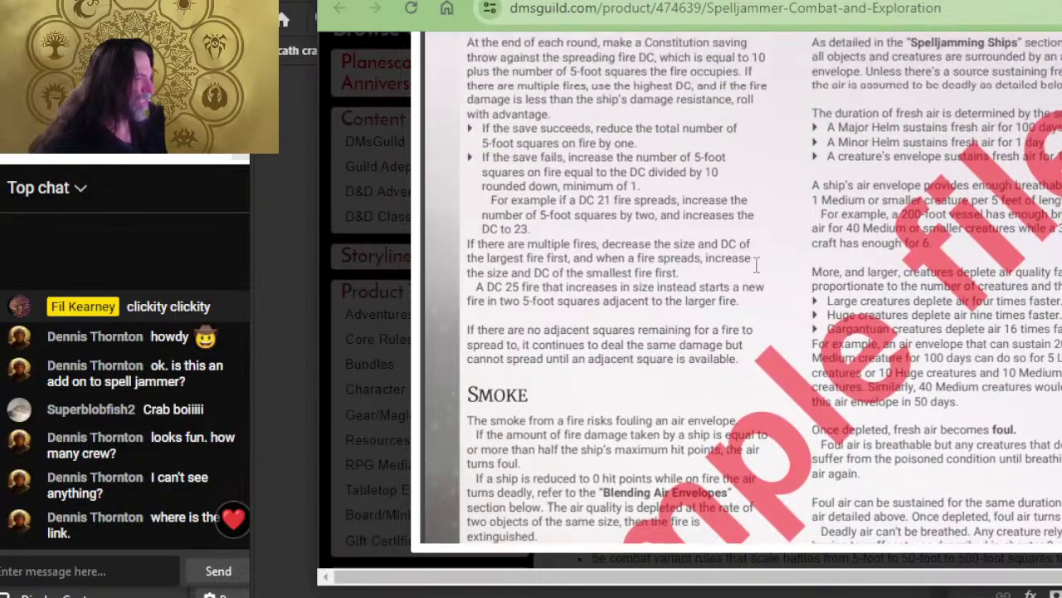
pyautogui.scroll(-11, 756, 267)
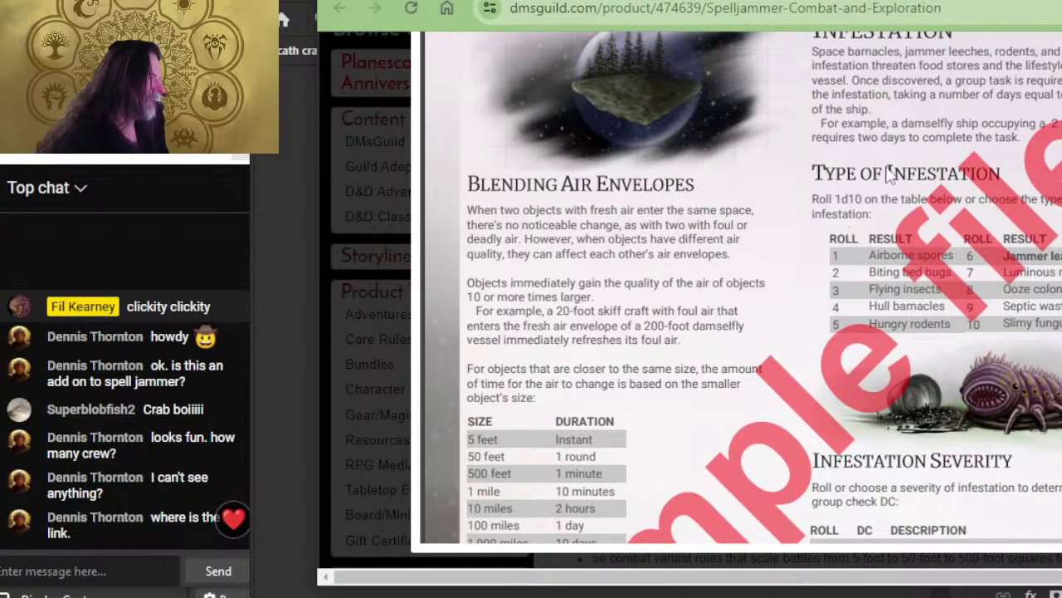
pyautogui.scroll(-4, 882, 214)
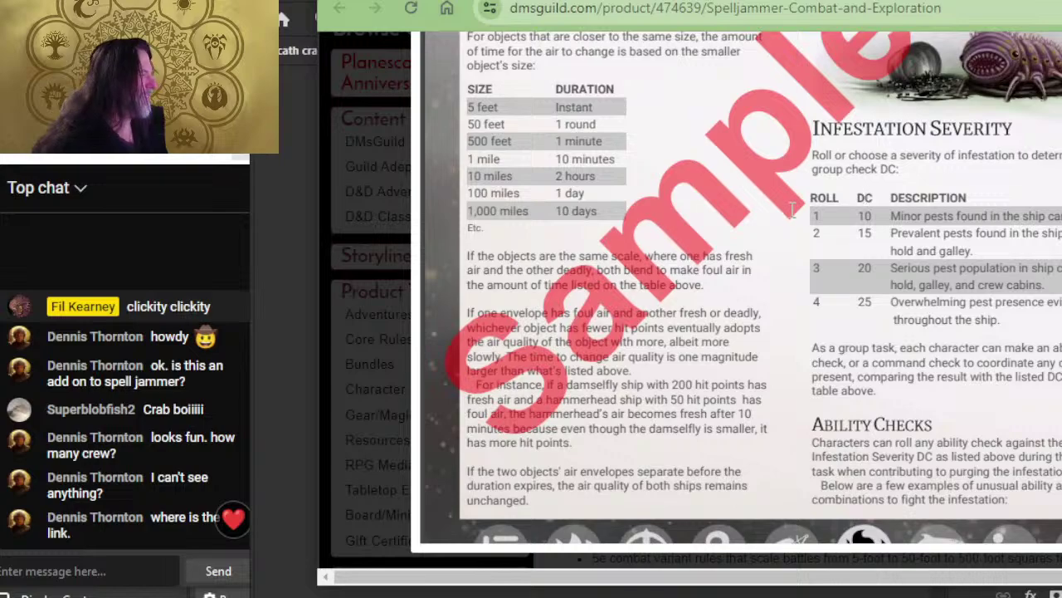
pyautogui.scroll(2, 793, 209)
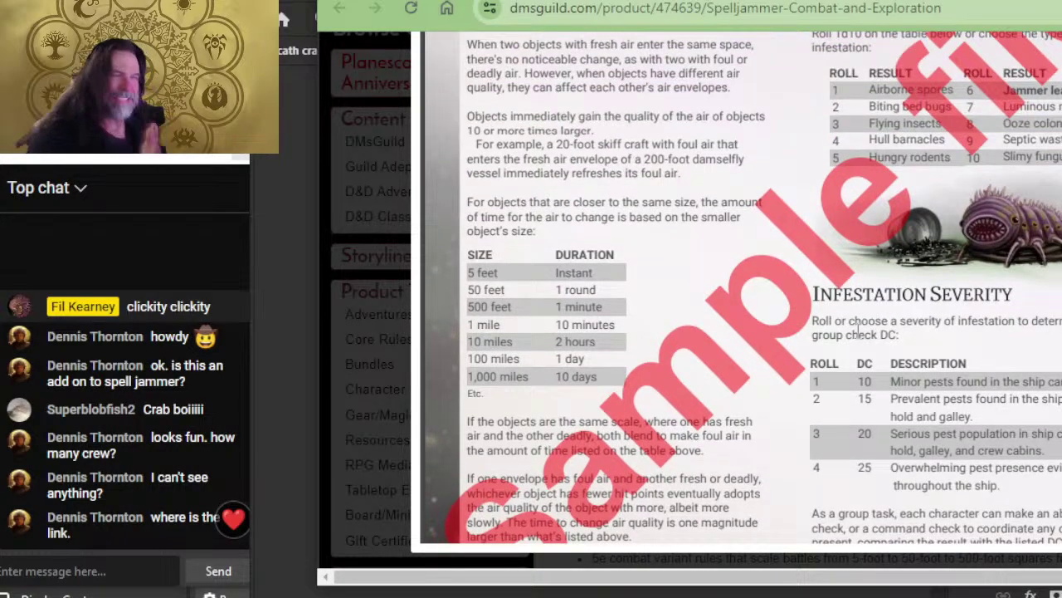
pyautogui.scroll(-2, 857, 332)
pyautogui.scroll(-4, 797, 307)
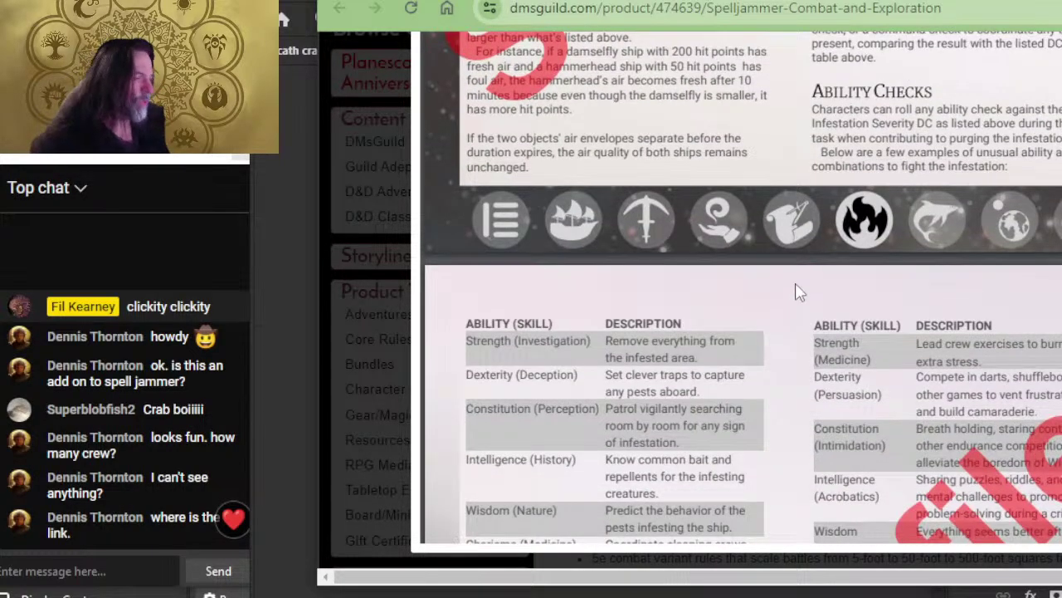
pyautogui.scroll(-8, 797, 292)
pyautogui.scroll(2, 793, 286)
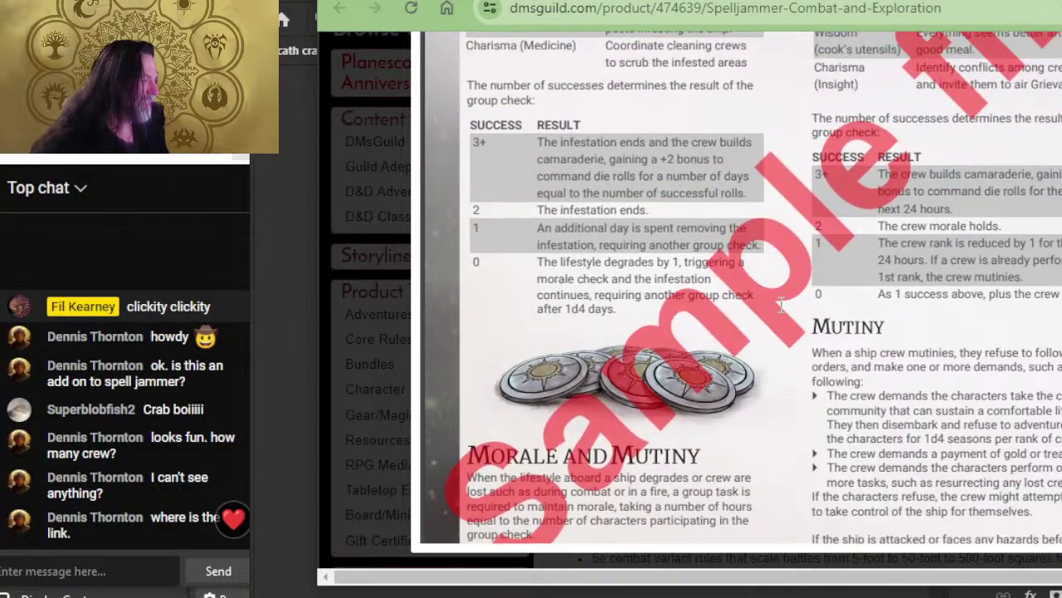
pyautogui.scroll(-6, 782, 290)
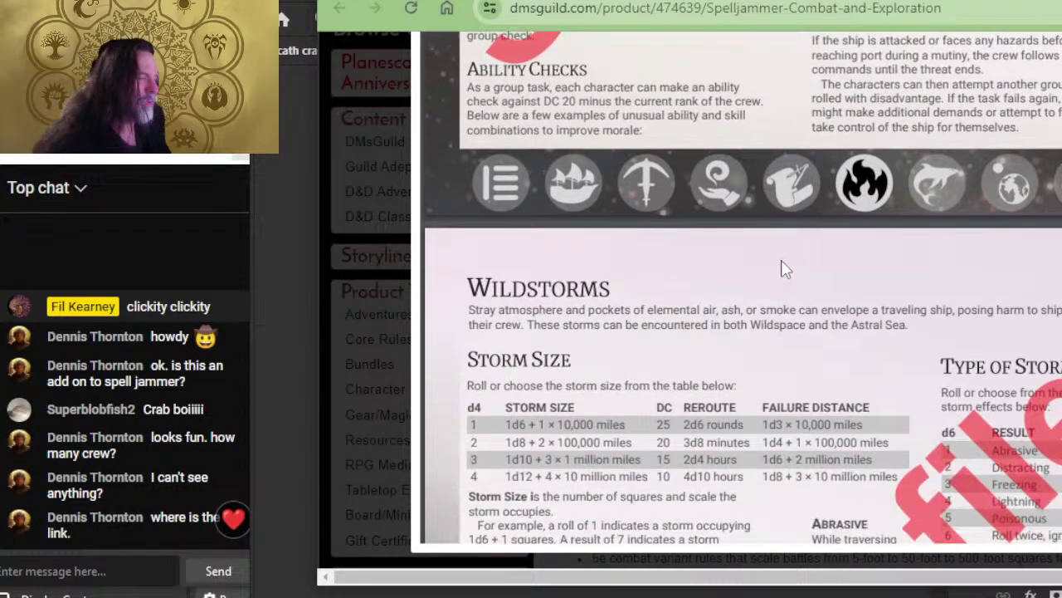
pyautogui.scroll(4, 784, 266)
pyautogui.scroll(-10, 705, 256)
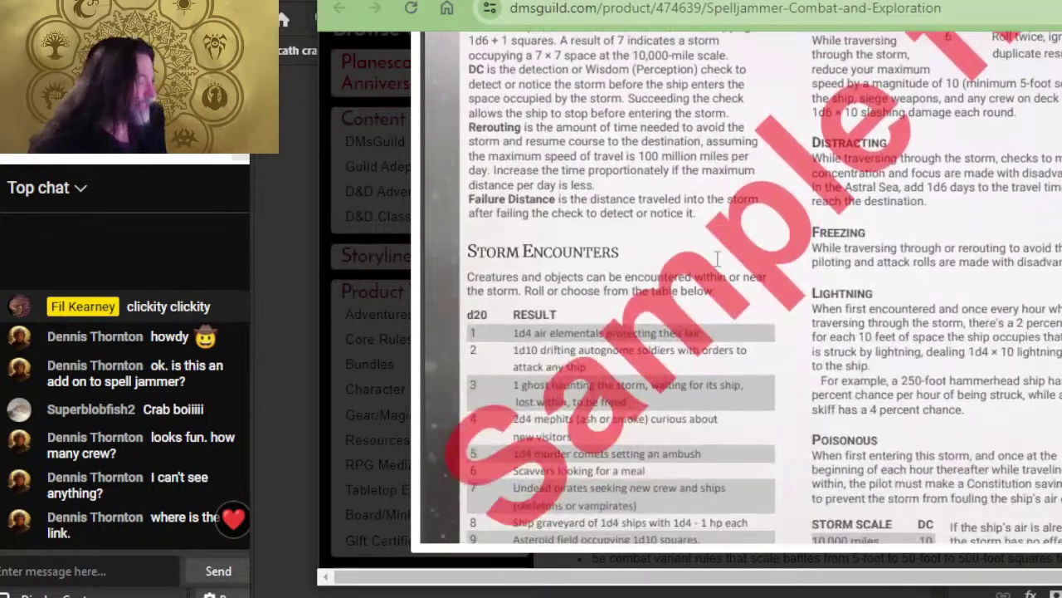
pyautogui.scroll(-6, 717, 259)
pyautogui.scroll(-10, 838, 332)
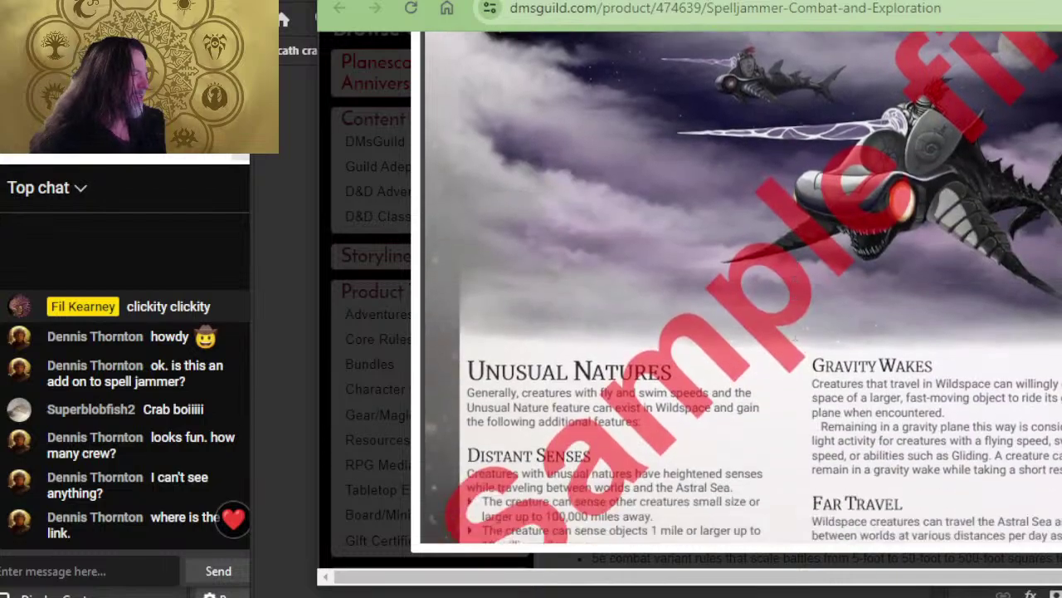
pyautogui.scroll(-4, 771, 322)
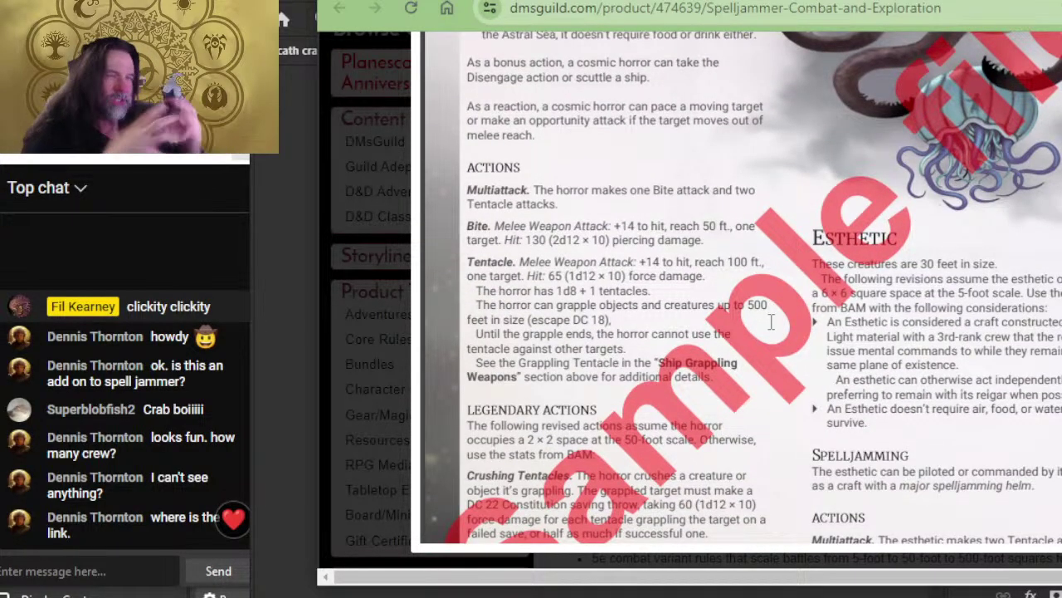
pyautogui.scroll(-6, 803, 291)
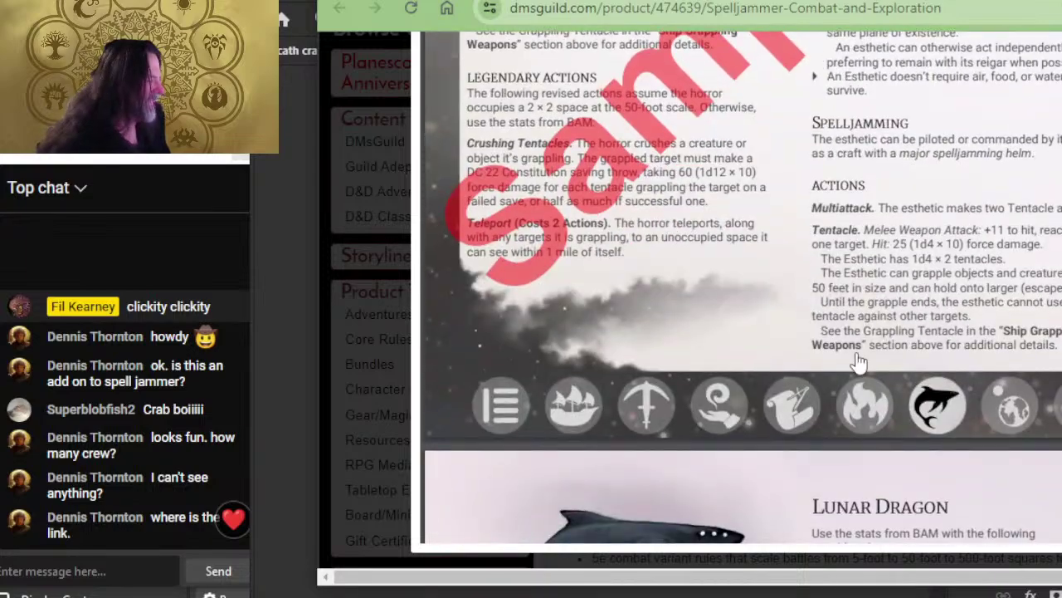
# - Jump to World Composition and scroll to the Xaryxispace and Realmspace system maps
pyautogui.click(1015, 243)
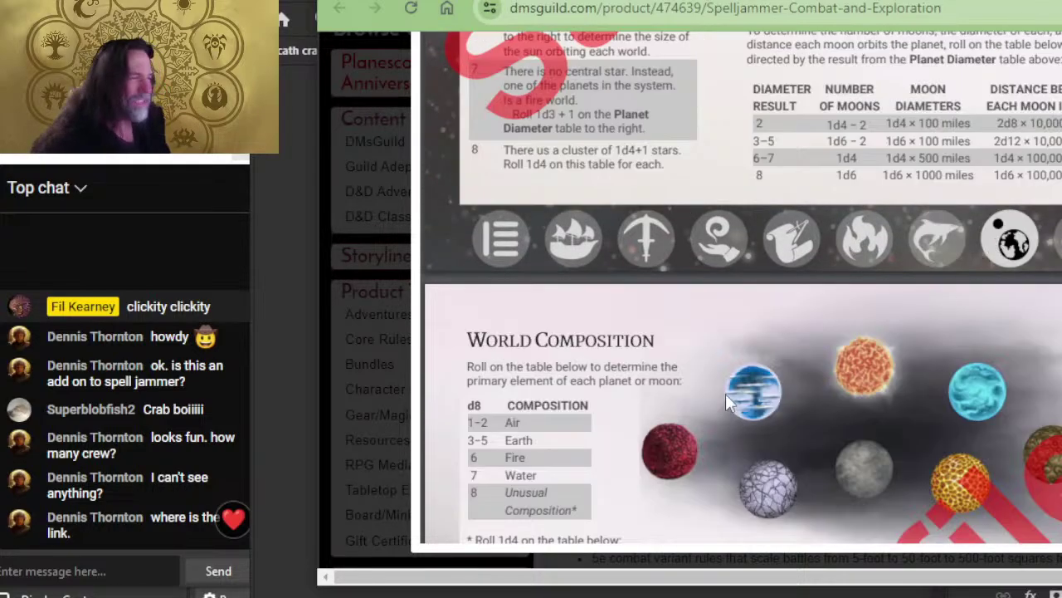
pyautogui.scroll(-4, 726, 393)
pyautogui.scroll(2, 735, 360)
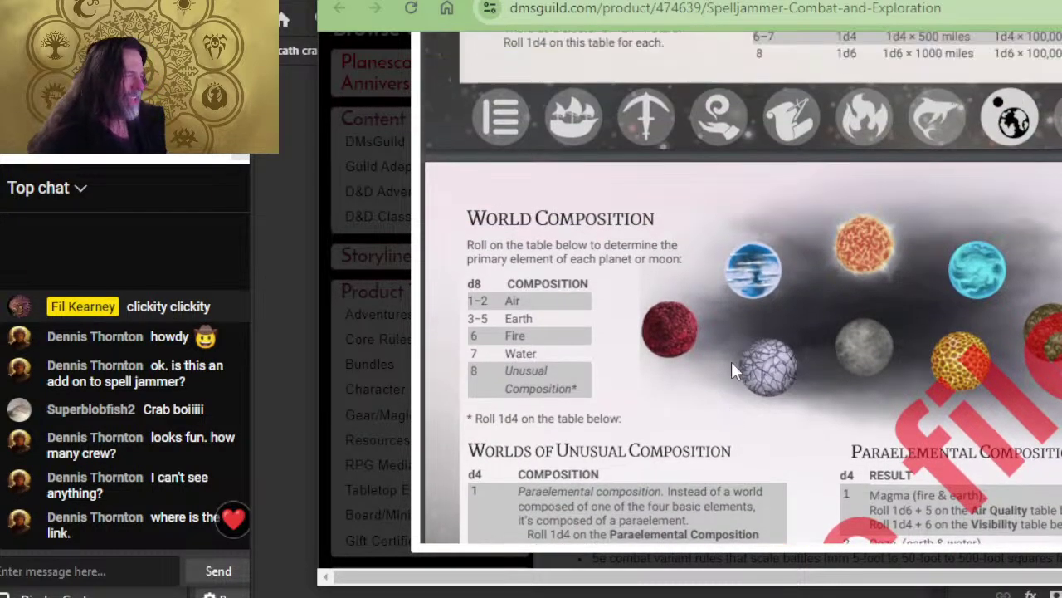
pyautogui.scroll(3, 680, 373)
pyautogui.scroll(-10, 639, 377)
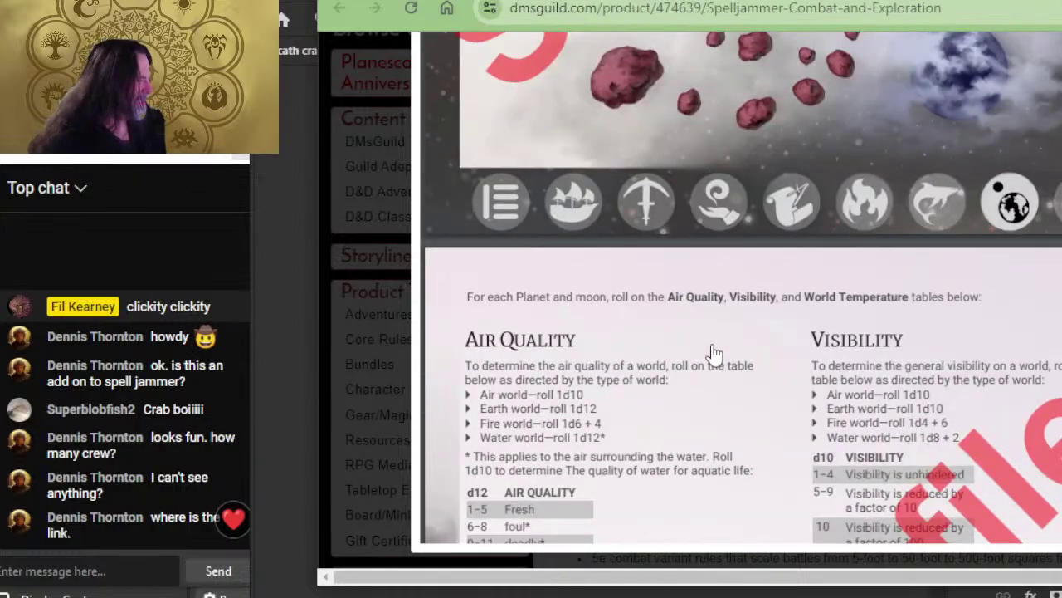
pyautogui.scroll(-15, 804, 208)
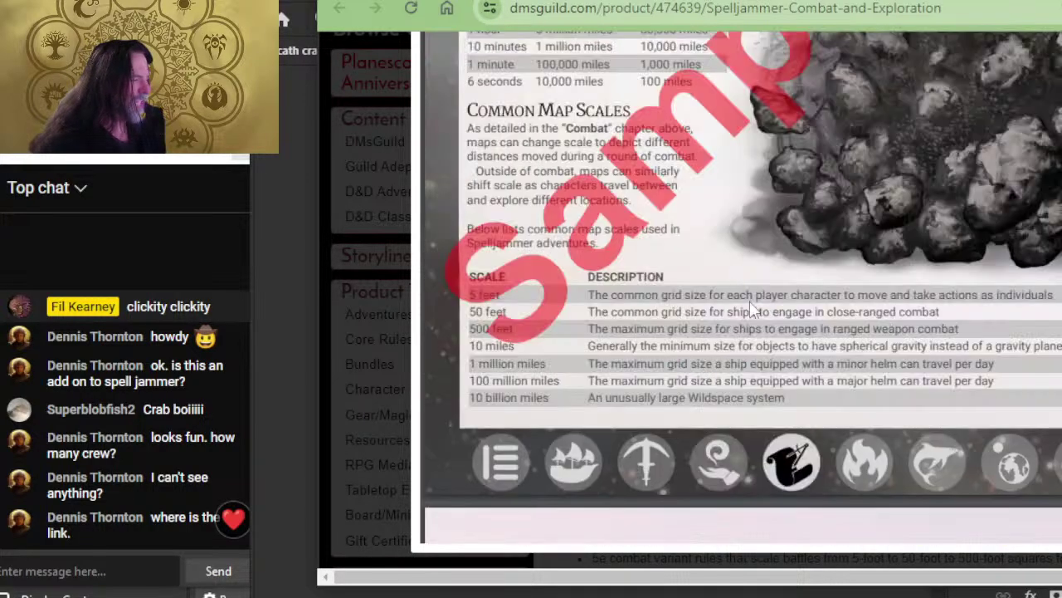
pyautogui.scroll(-15, 840, 288)
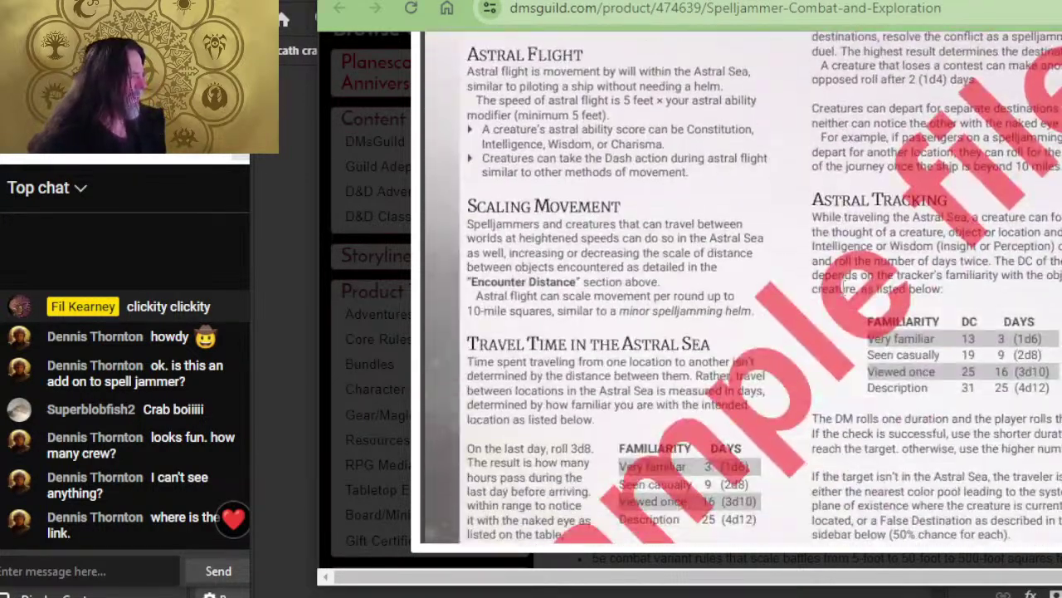
pyautogui.scroll(-15, 840, 287)
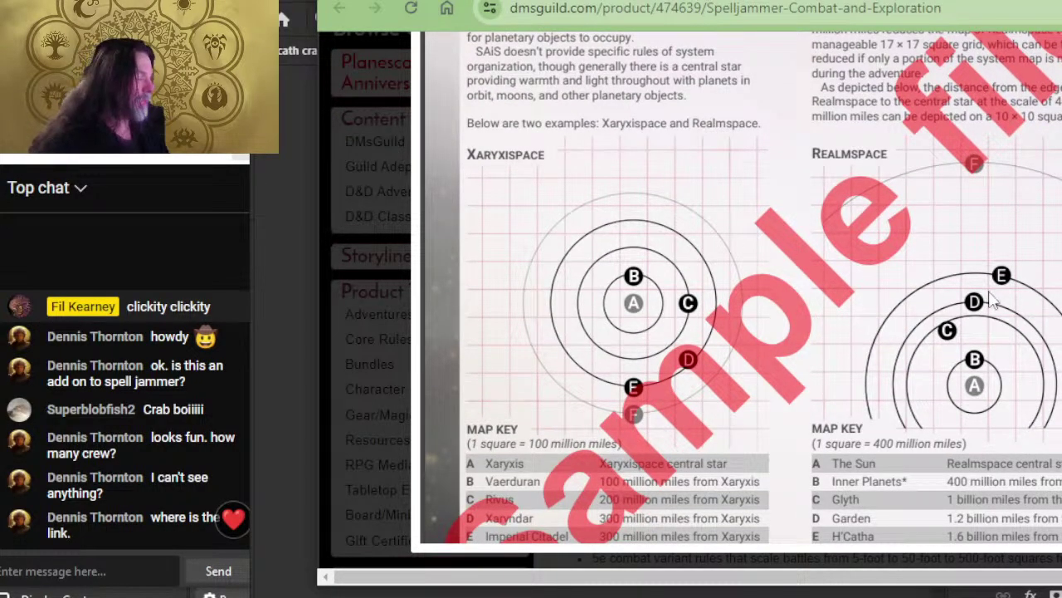
# - Scroll past Realmspace Inner Planets and Spherical Gravity to Appendix 2, Converting Light of Xaryxis
pyautogui.scroll(-15, 841, 118)
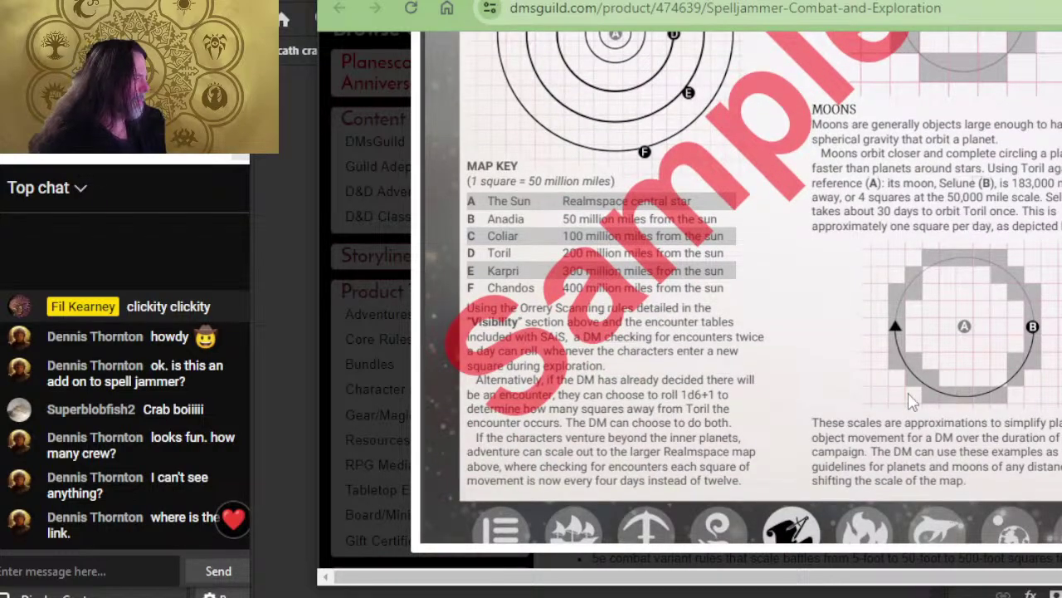
pyautogui.scroll(5, 812, 296)
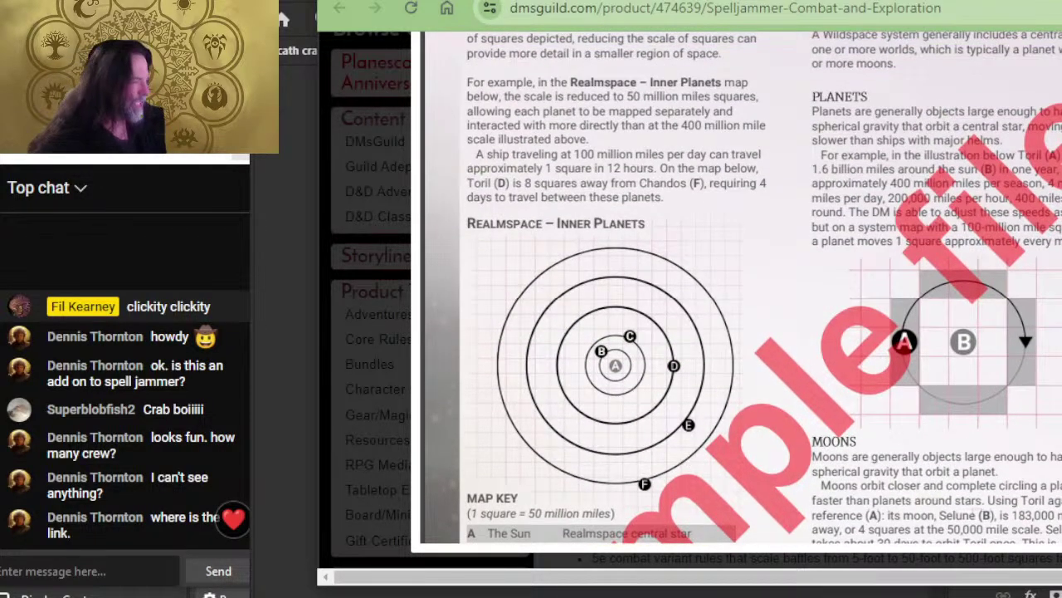
pyautogui.scroll(-7, 812, 295)
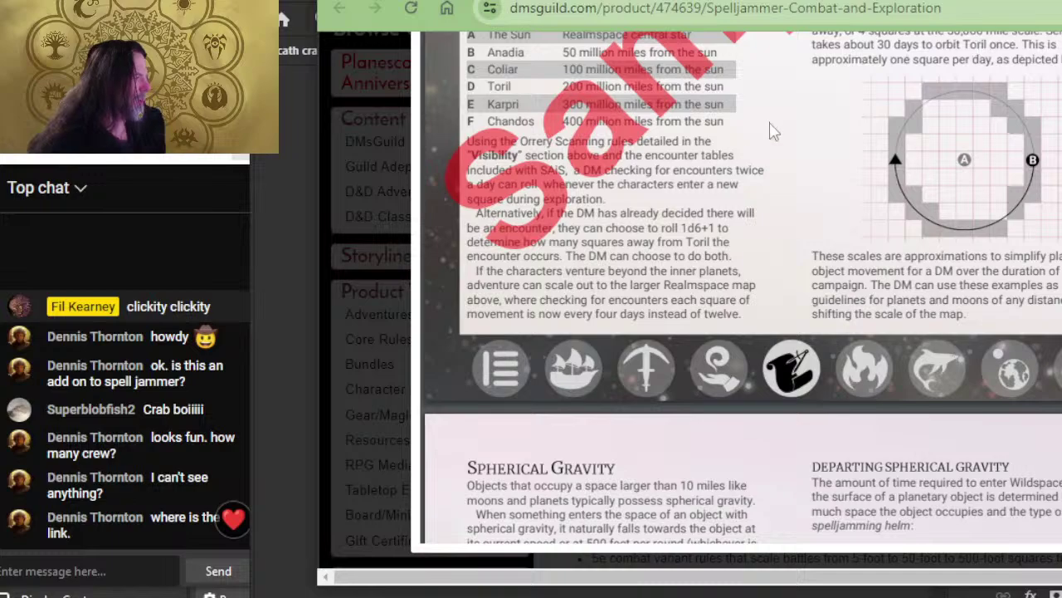
pyautogui.scroll(-10, 783, 273)
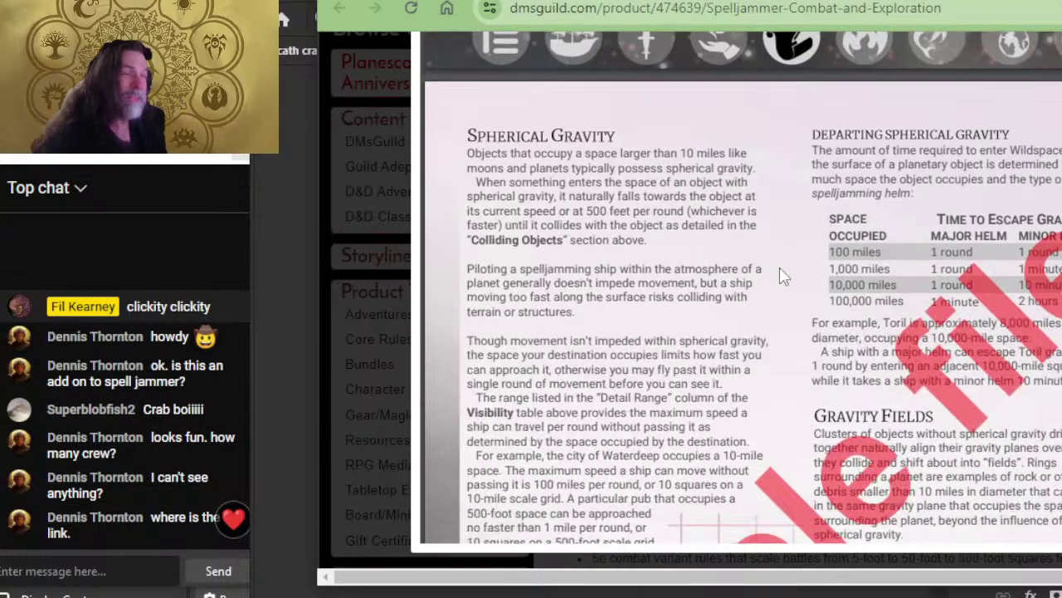
pyautogui.scroll(-4, 616, 251)
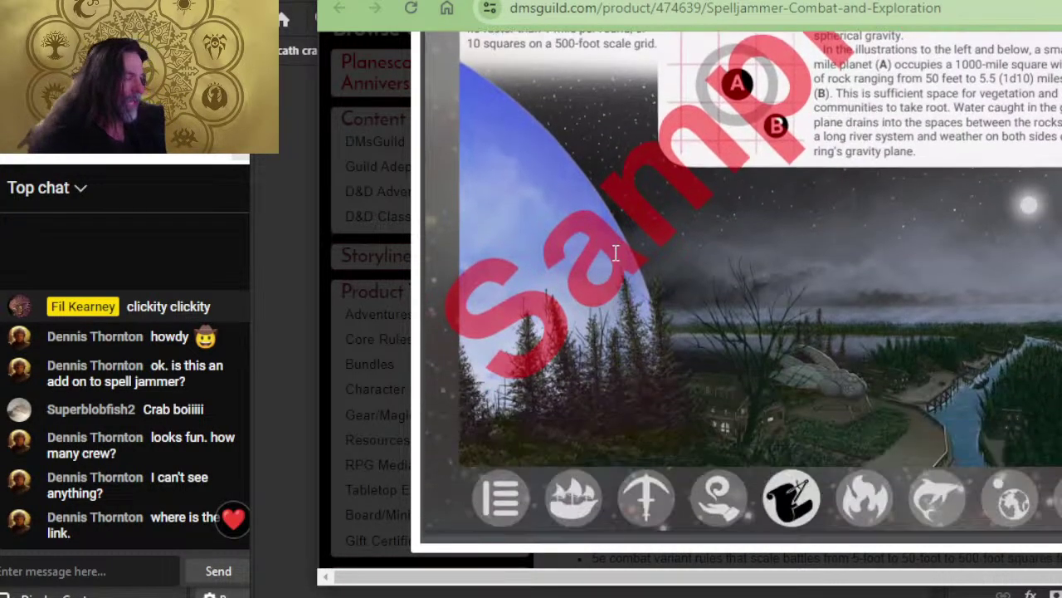
pyautogui.scroll(-2, 723, 269)
pyautogui.scroll(-8, 724, 280)
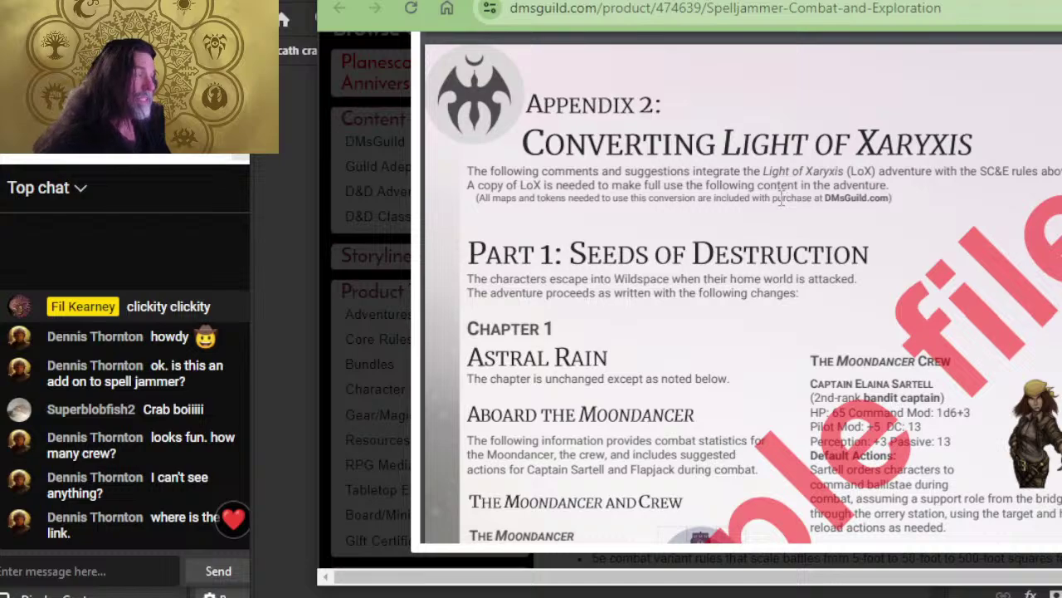
# - Scroll through the Moondancer, Chapter 2 and Chapter 3 pages to Chapter 4, A Friend Indeed
pyautogui.scroll(-5, 780, 199)
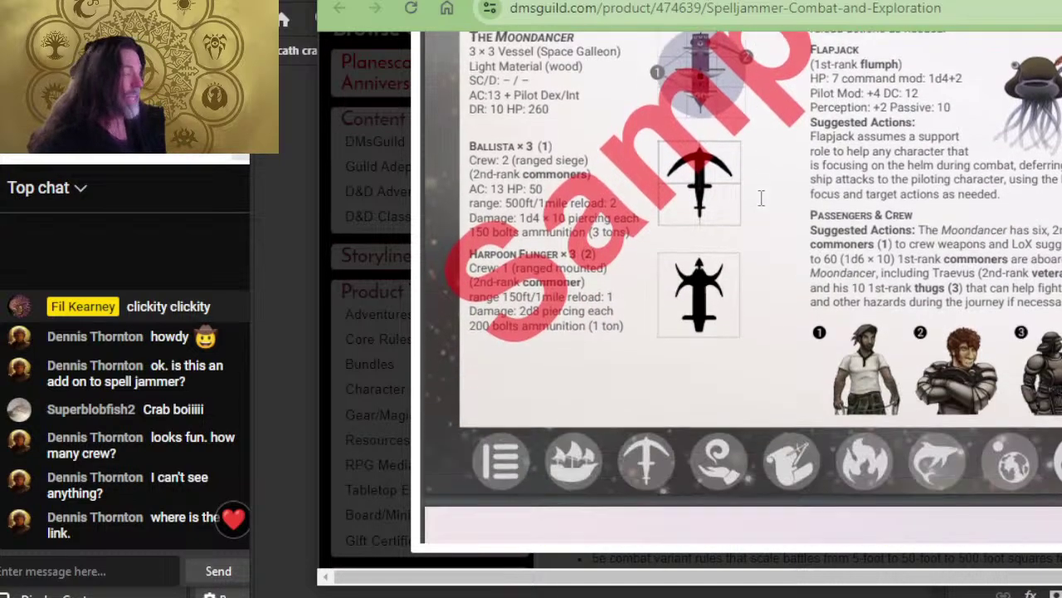
pyautogui.scroll(-2, 761, 198)
pyautogui.scroll(4, 770, 190)
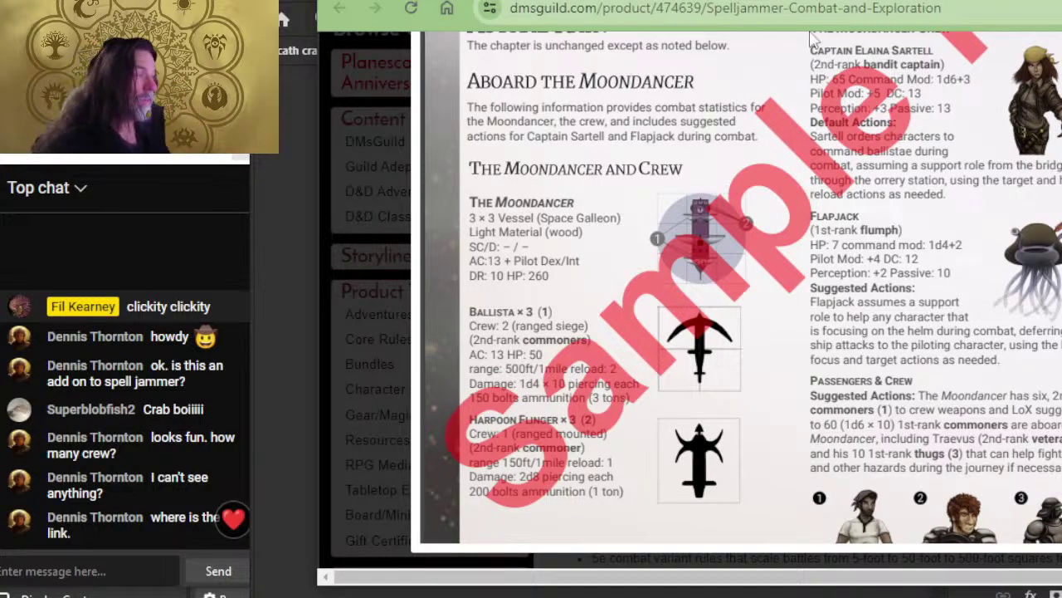
pyautogui.scroll(2, 834, 175)
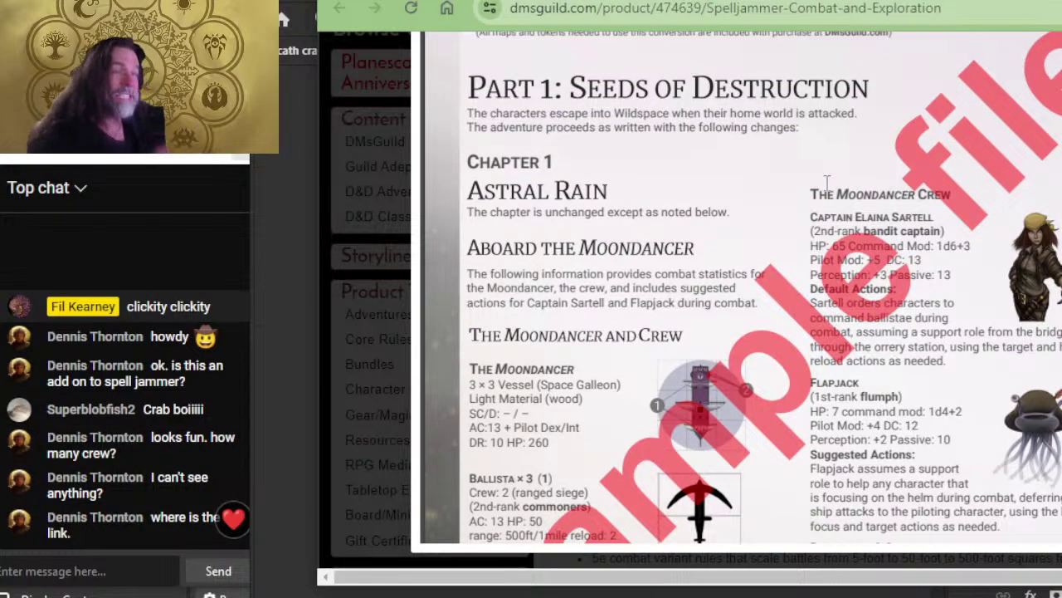
pyautogui.scroll(-12, 789, 266)
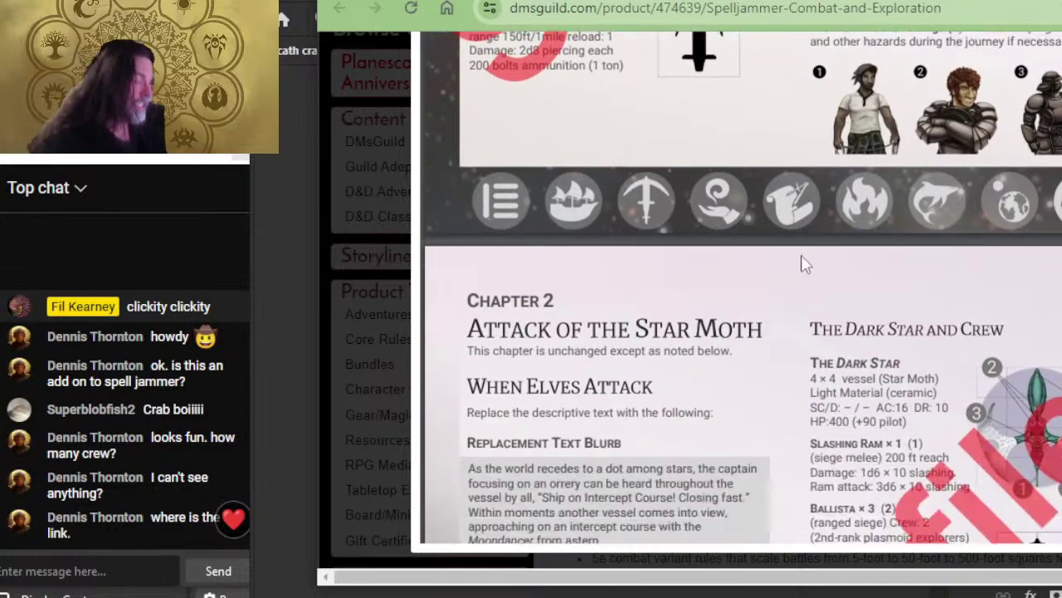
pyautogui.scroll(-10, 793, 268)
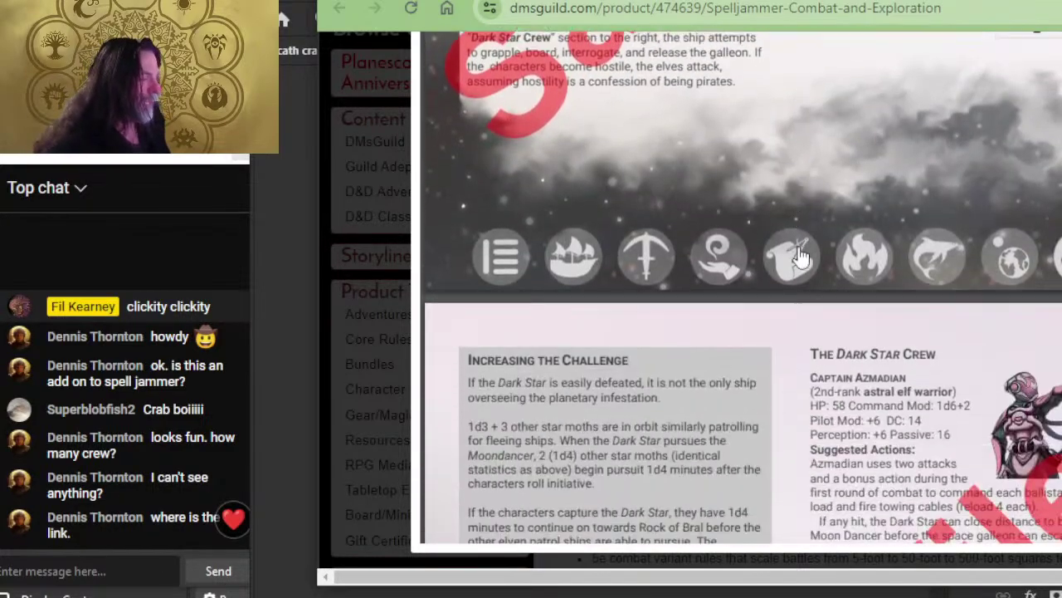
pyautogui.scroll(-8, 797, 230)
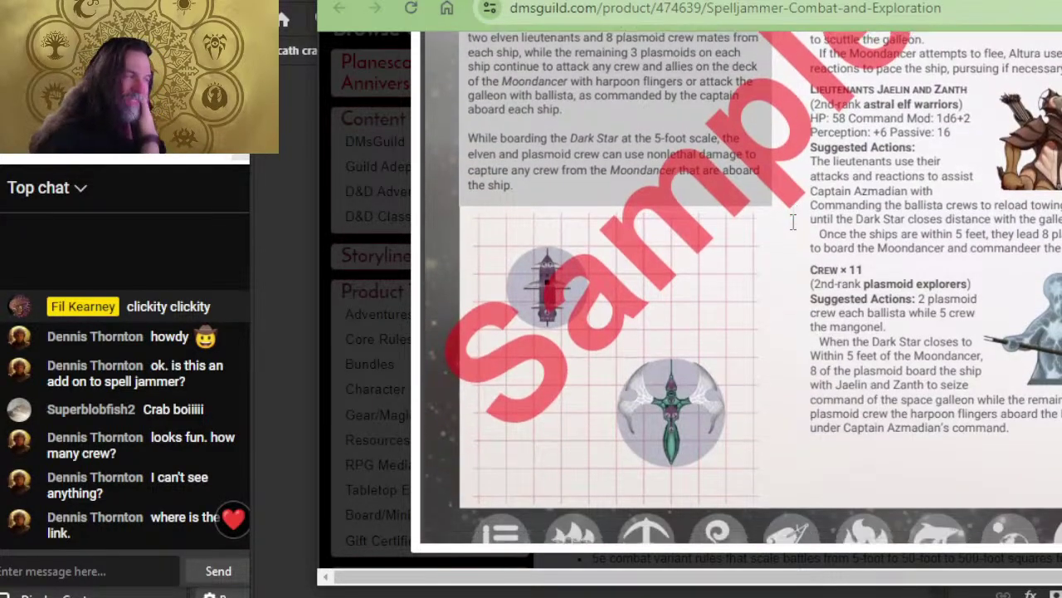
pyautogui.scroll(2, 753, 233)
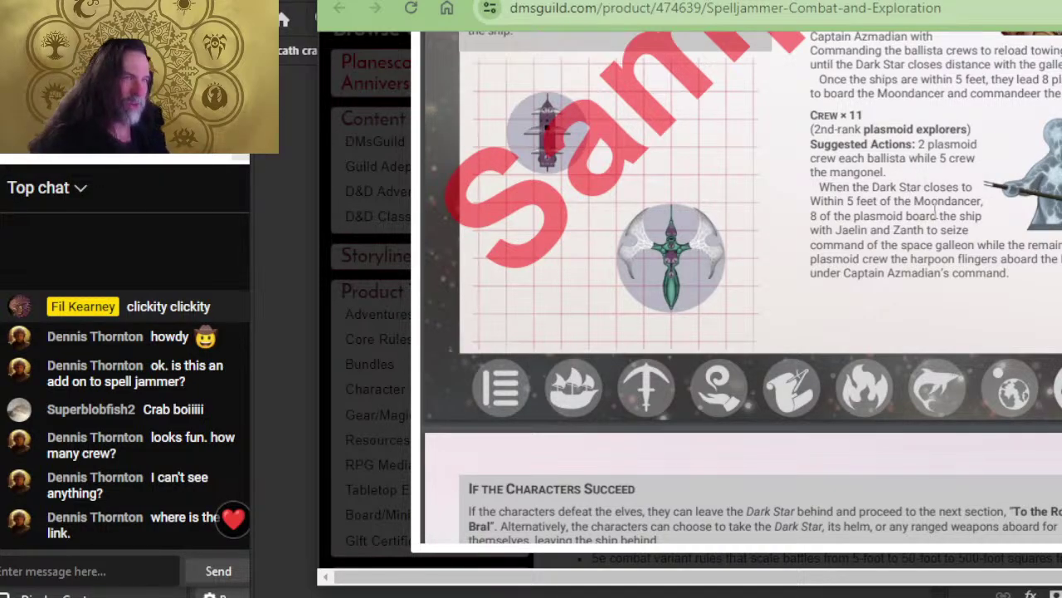
pyautogui.scroll(-10, 936, 214)
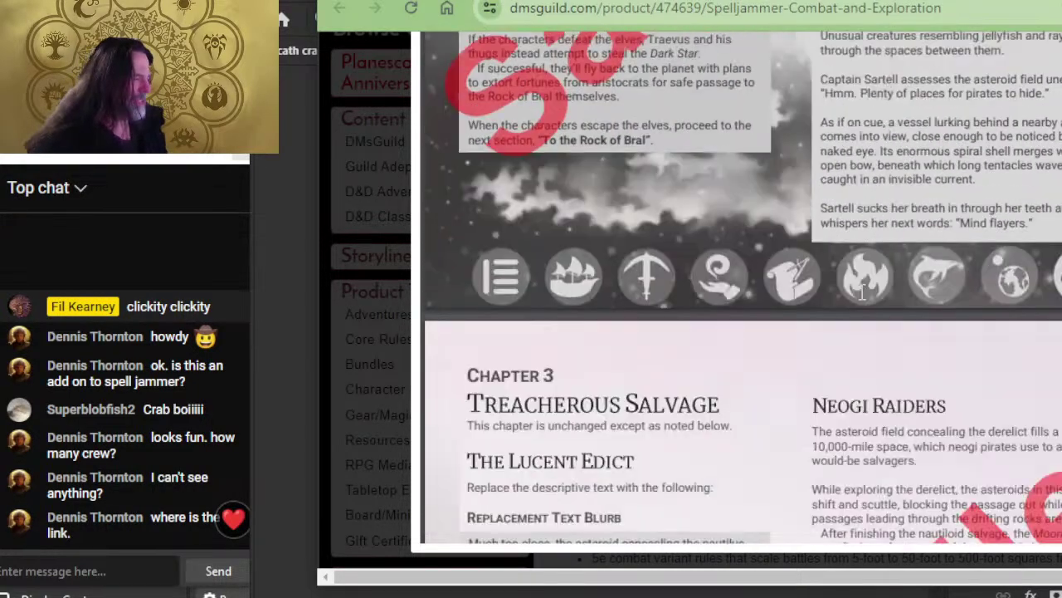
pyautogui.scroll(-15, 862, 292)
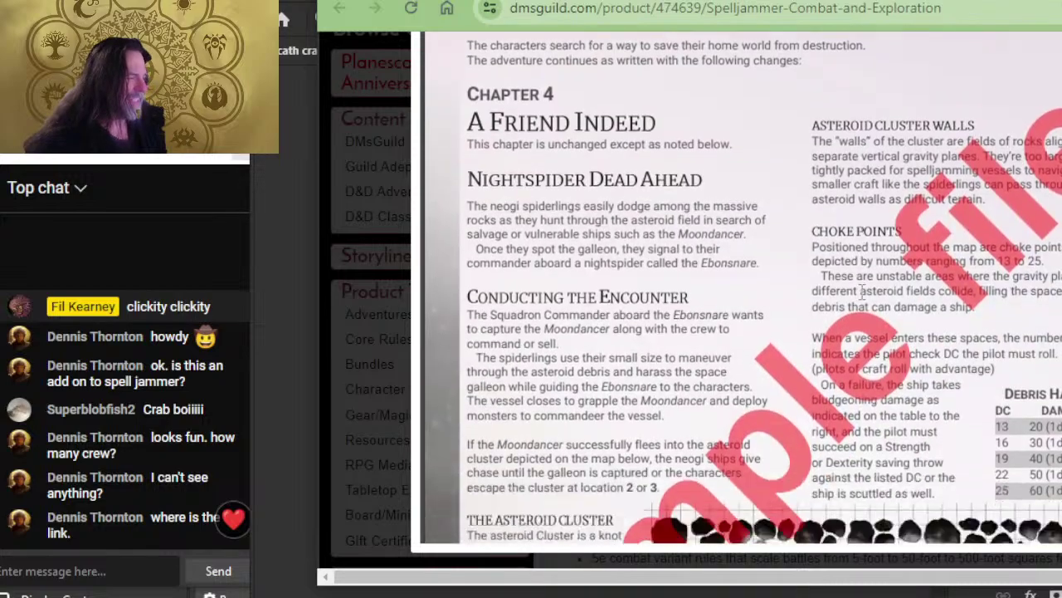
# - Scroll past the Oh, Momma! asteroid map and Last Breath pages to Chapter 7, Trust Issues
pyautogui.scroll(-5, 861, 292)
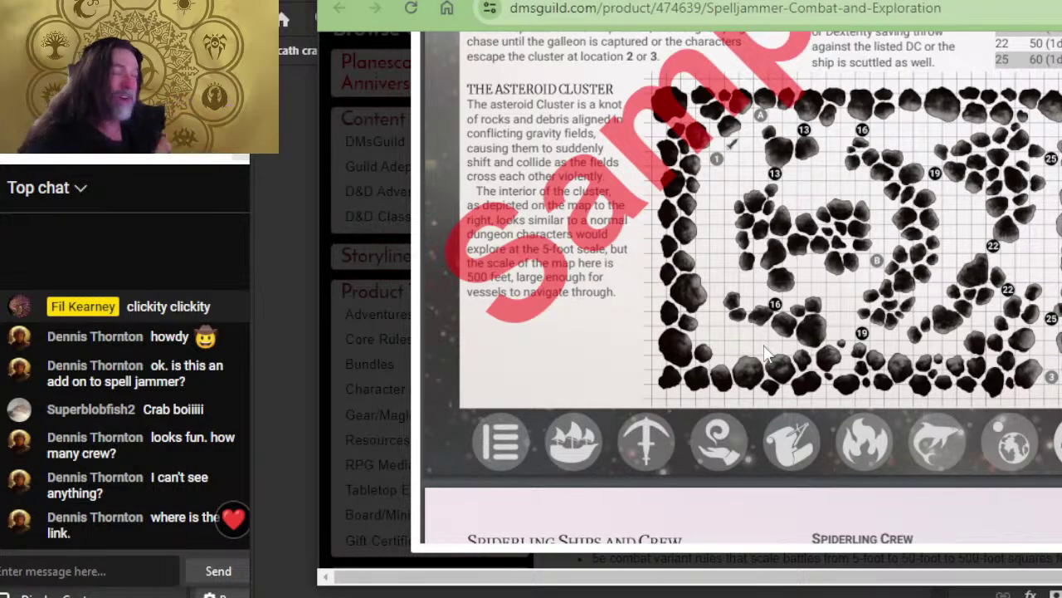
pyautogui.scroll(-5, 764, 353)
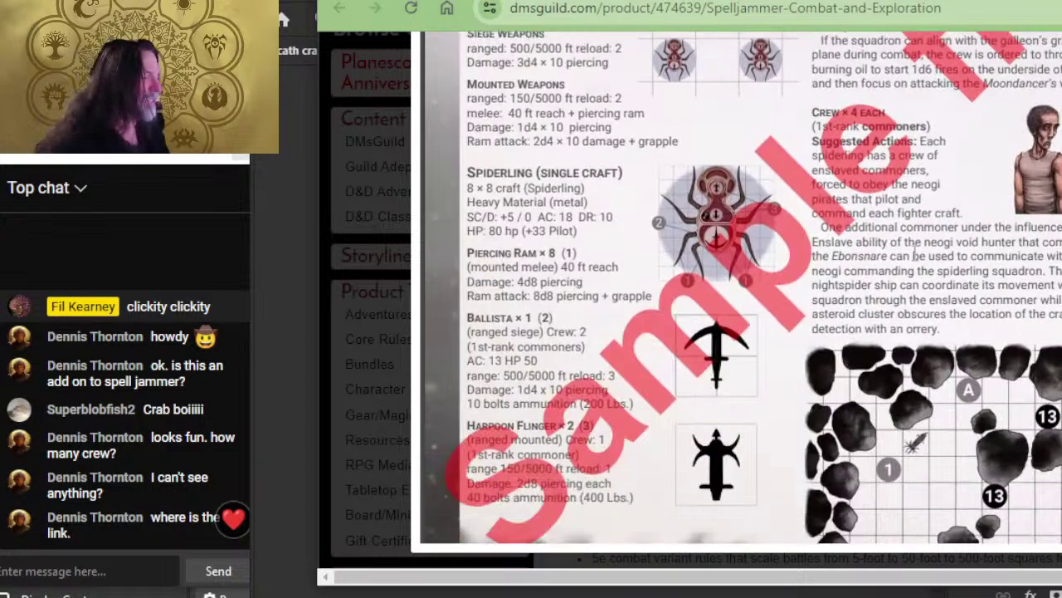
pyautogui.scroll(3, 880, 270)
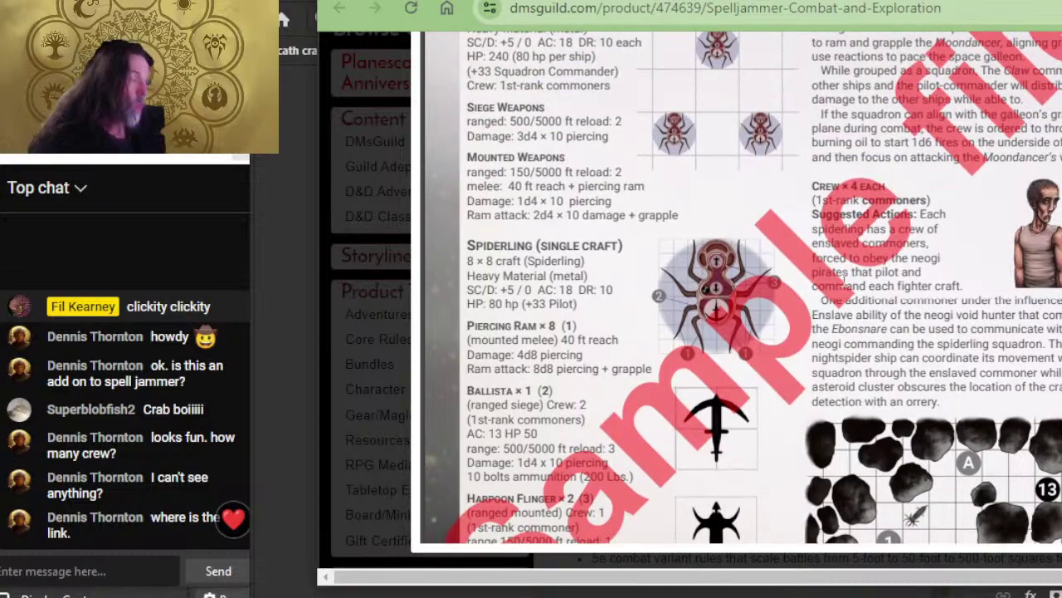
pyautogui.scroll(-5, 843, 277)
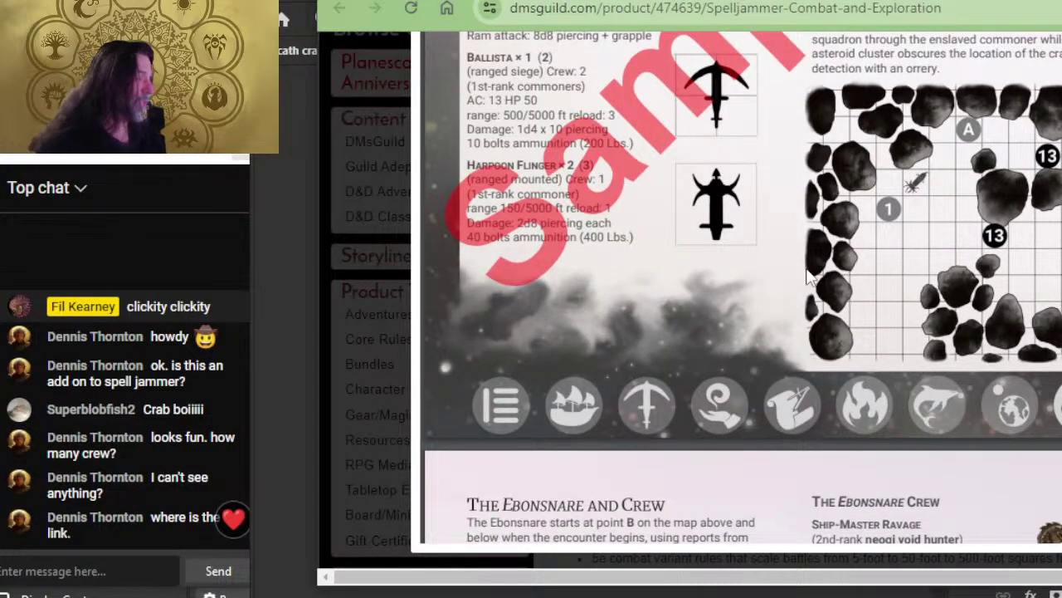
pyautogui.scroll(-5, 797, 328)
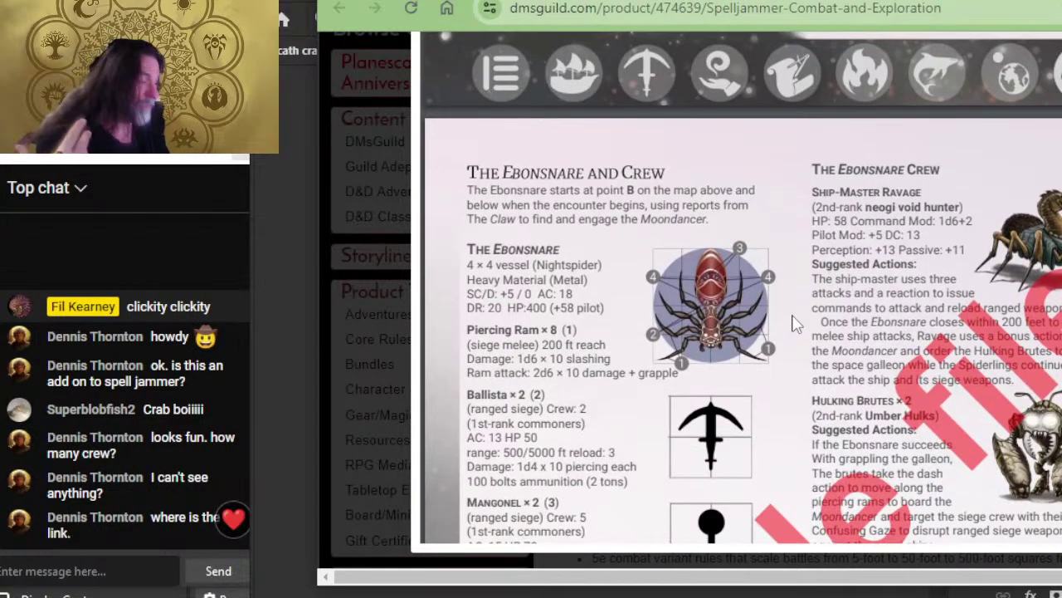
pyautogui.scroll(1, 772, 332)
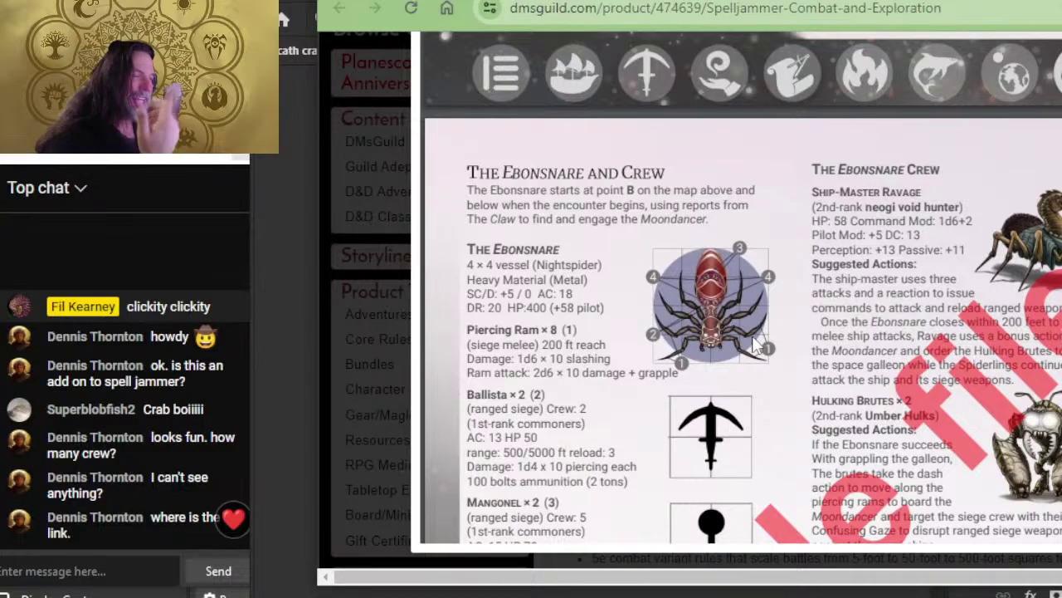
pyautogui.scroll(-15, 753, 344)
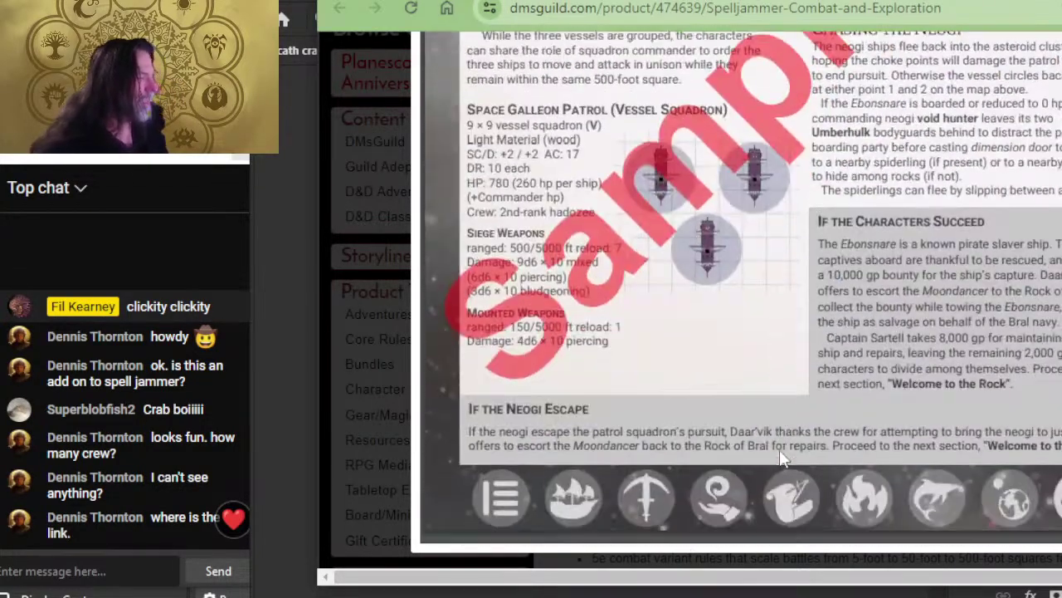
pyautogui.scroll(-20, 780, 453)
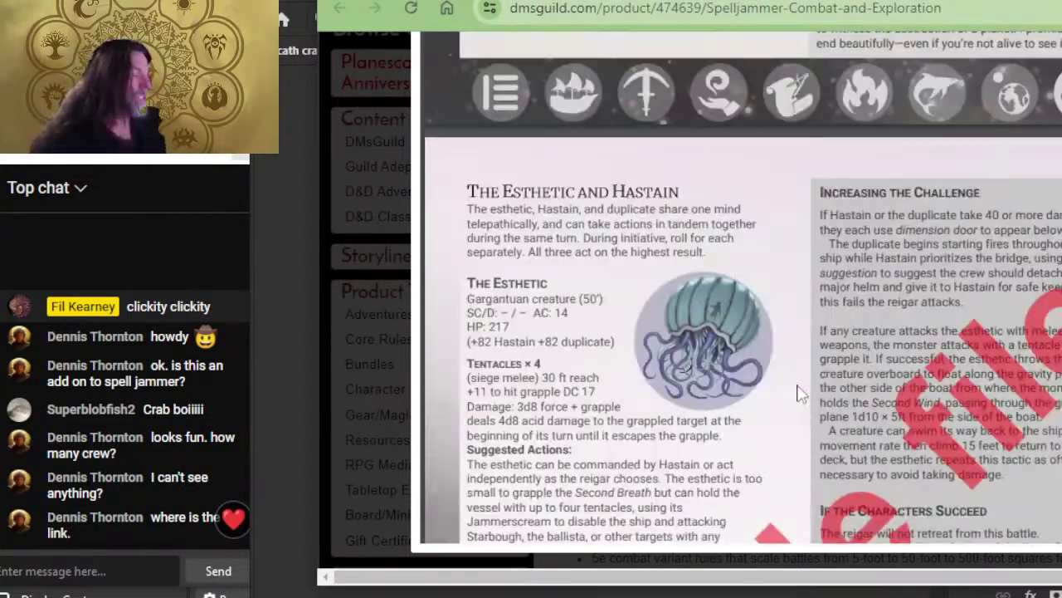
pyautogui.scroll(-20, 801, 394)
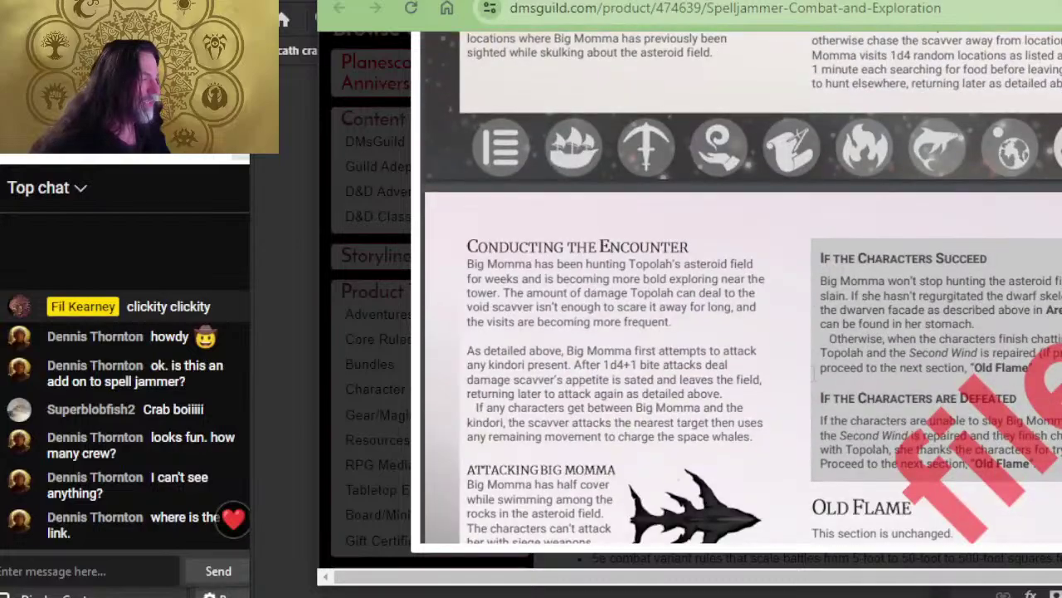
pyautogui.scroll(5, 815, 373)
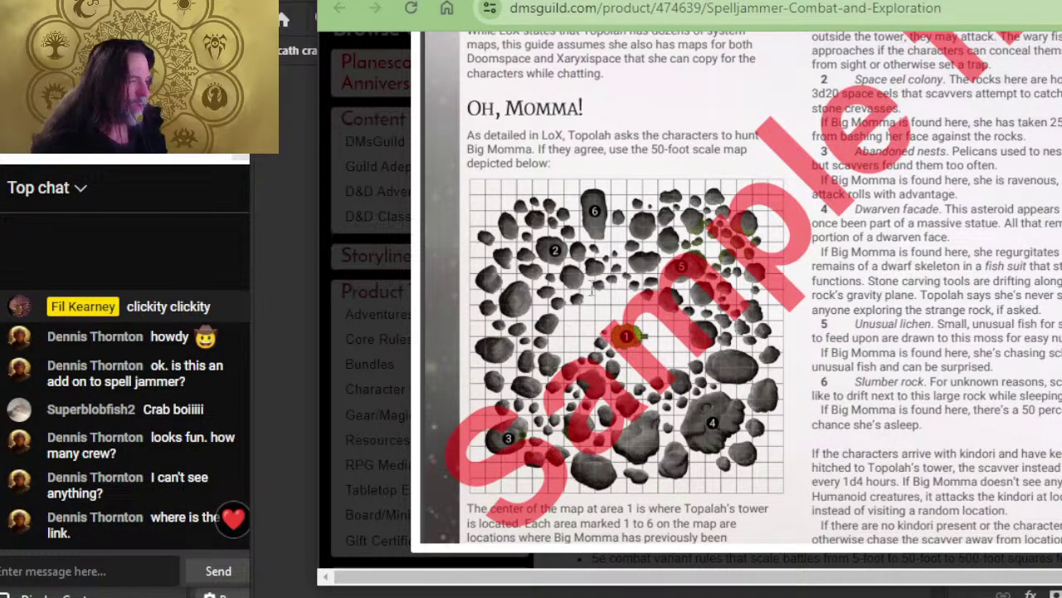
pyautogui.scroll(1, 735, 477)
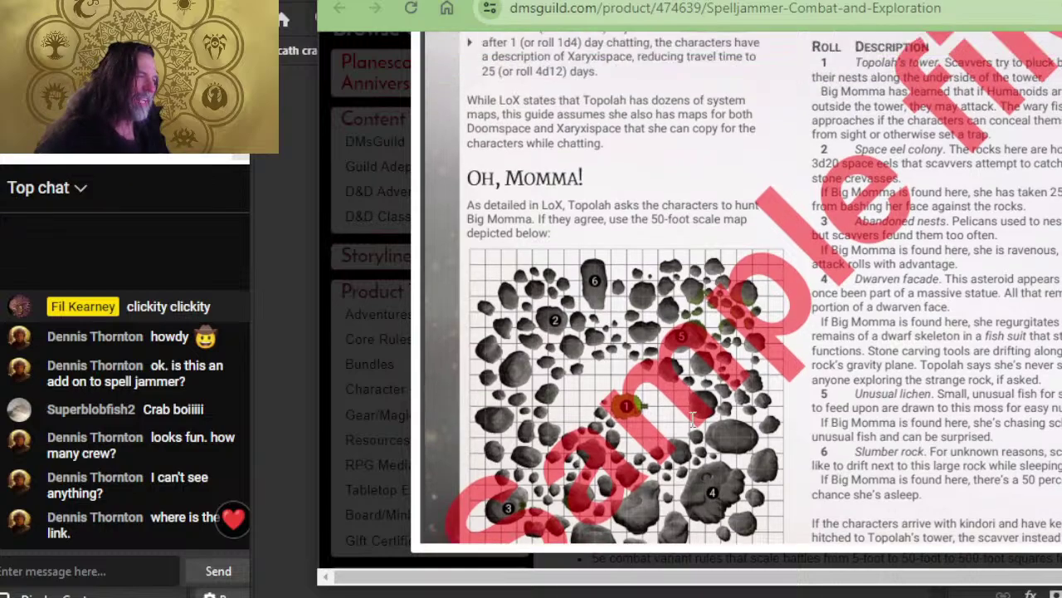
pyautogui.scroll(-3, 680, 475)
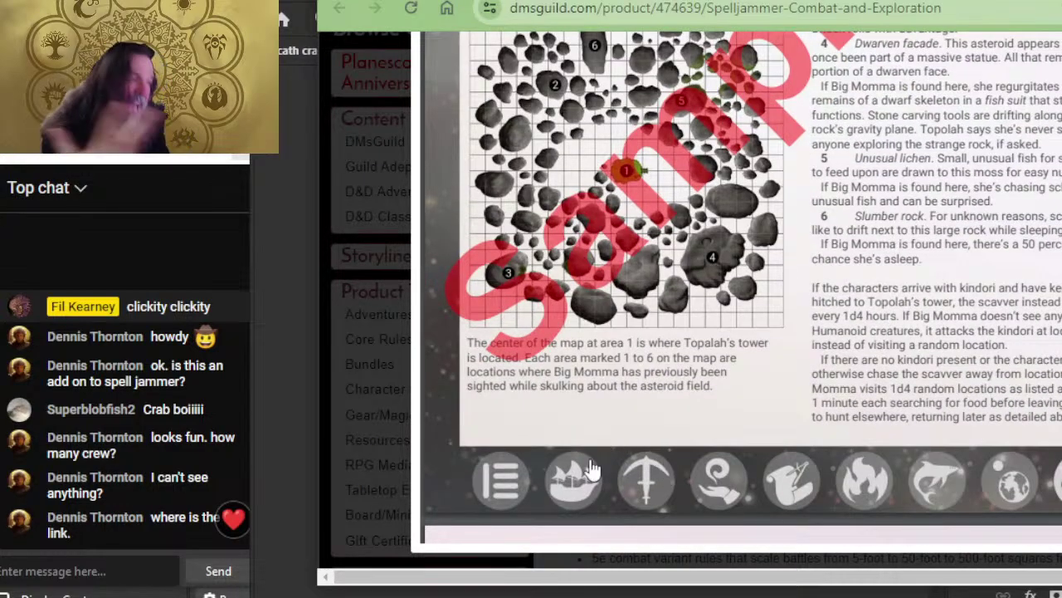
pyautogui.scroll(3, 591, 470)
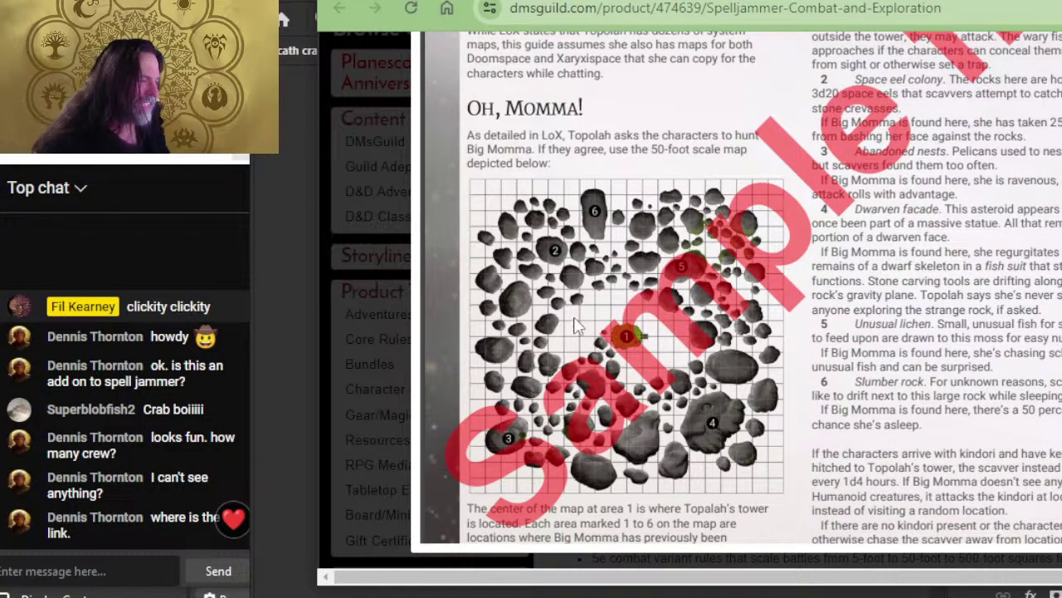
pyautogui.scroll(-7, 810, 259)
pyautogui.scroll(5, 512, 91)
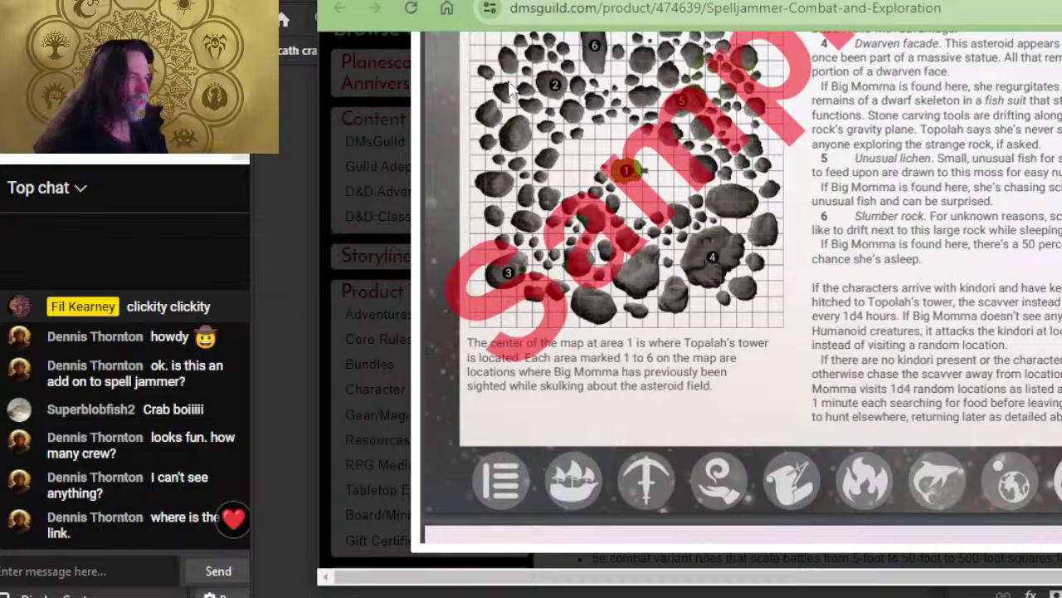
pyautogui.scroll(3, 607, 138)
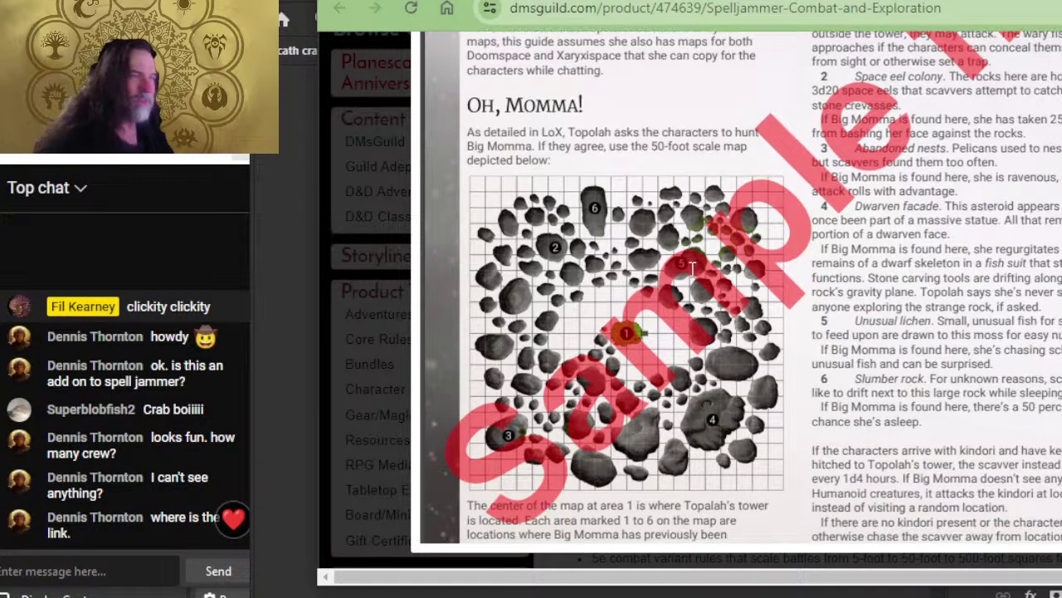
pyautogui.scroll(-3, 743, 231)
pyautogui.scroll(-15, 670, 201)
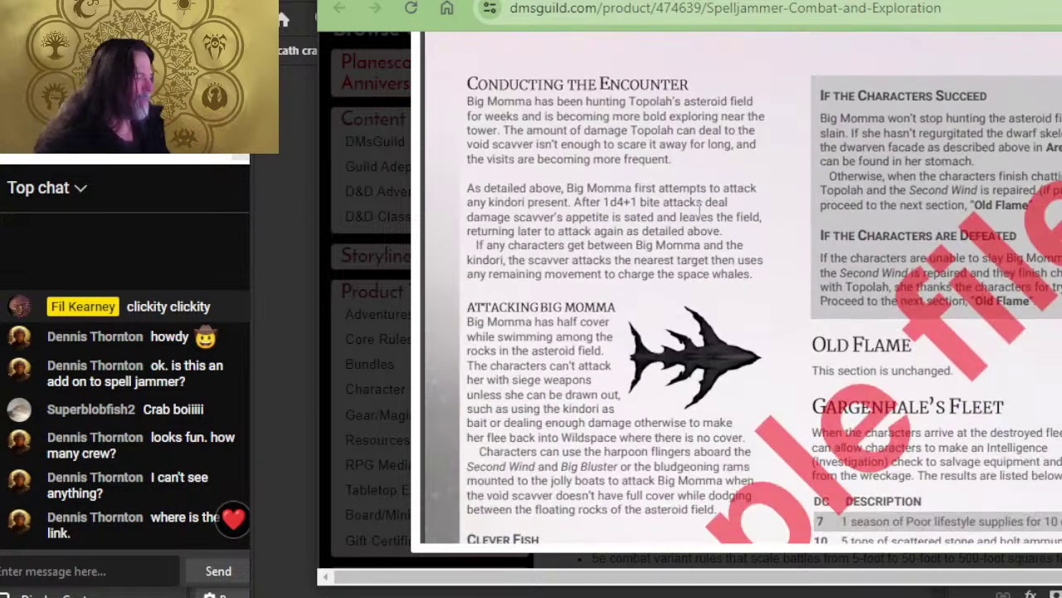
pyautogui.scroll(10, 706, 199)
pyautogui.scroll(-10, 706, 200)
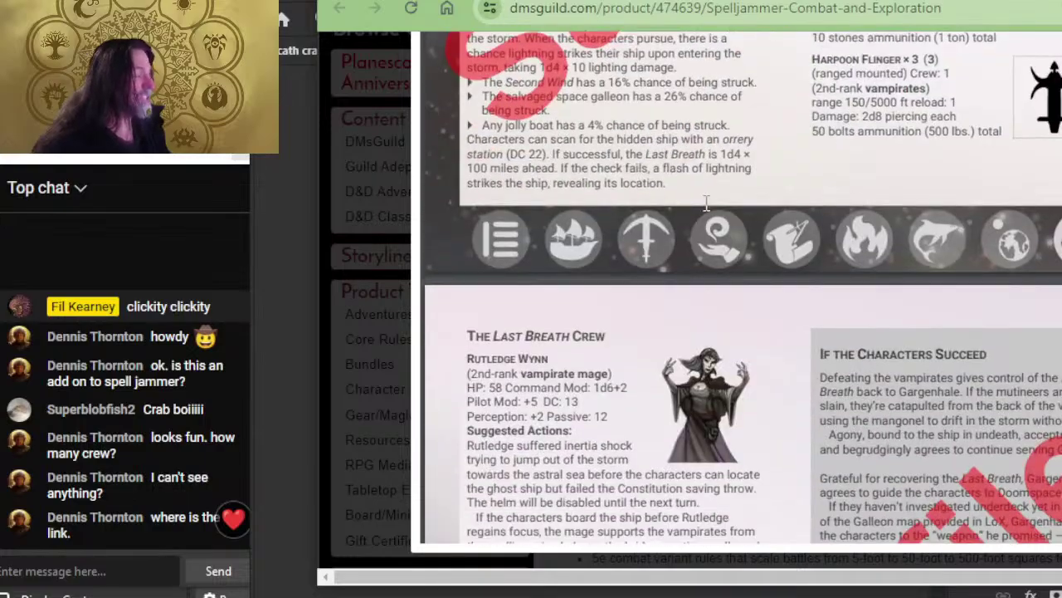
pyautogui.scroll(-10, 707, 199)
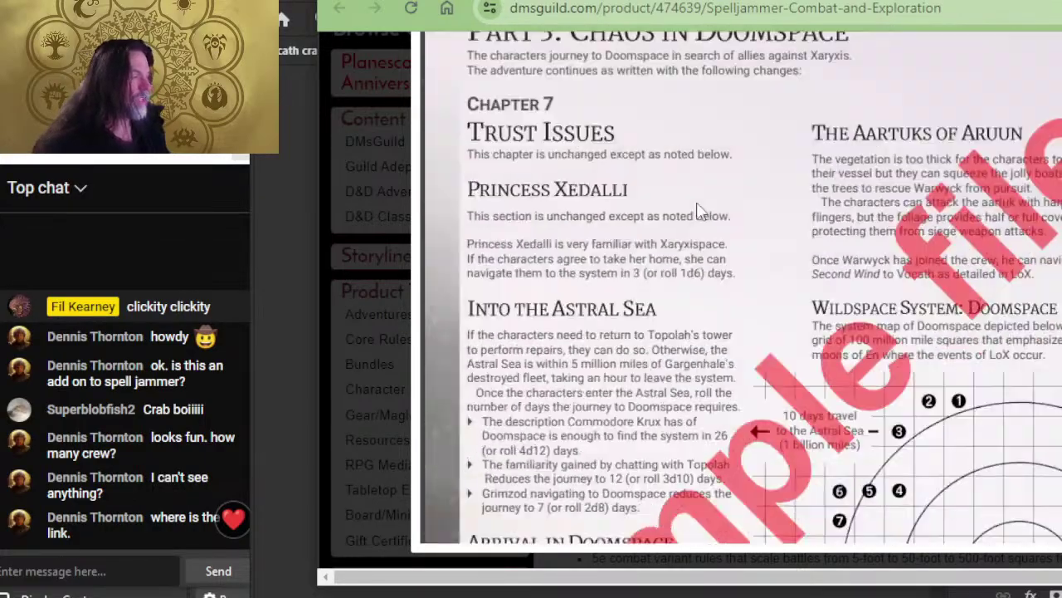
# - Scroll through Assemble the Fleet's faction squadron stats to the Vocath's Base map page
pyautogui.scroll(2, 699, 211)
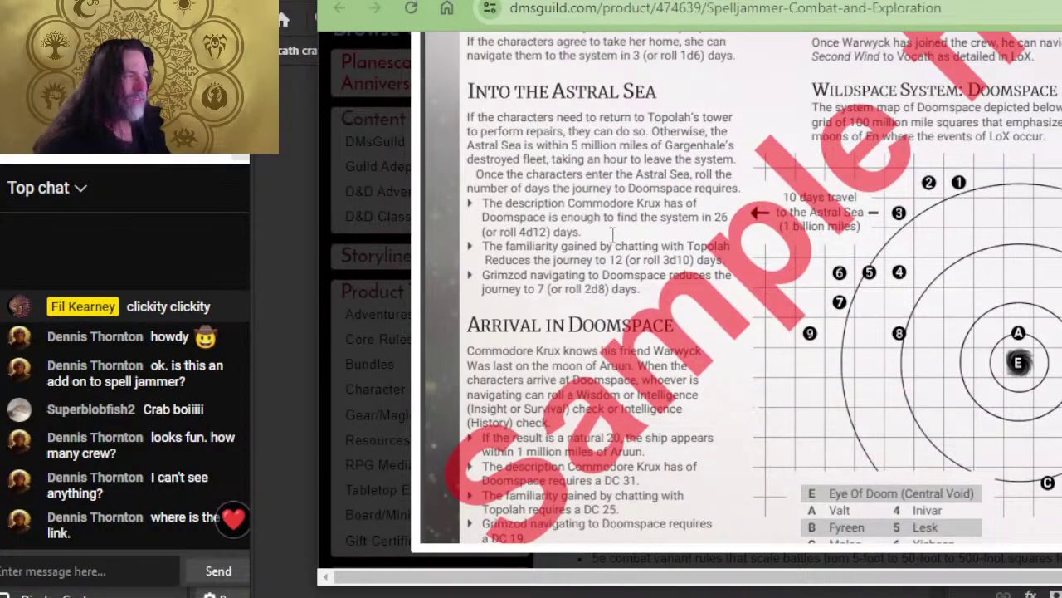
pyautogui.scroll(-15, 613, 232)
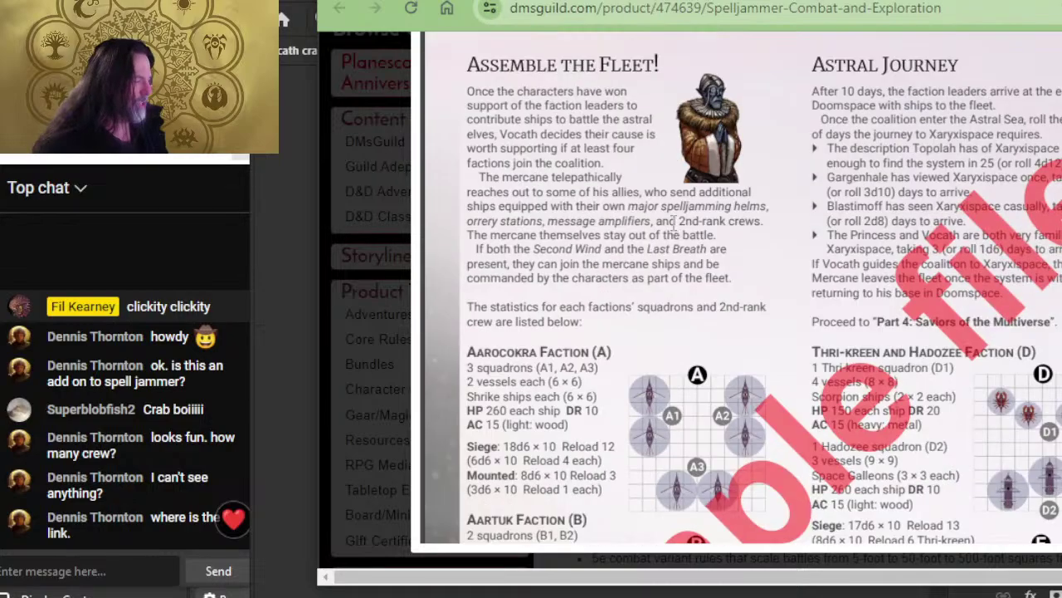
pyautogui.scroll(-10, 675, 221)
pyautogui.scroll(5, 679, 236)
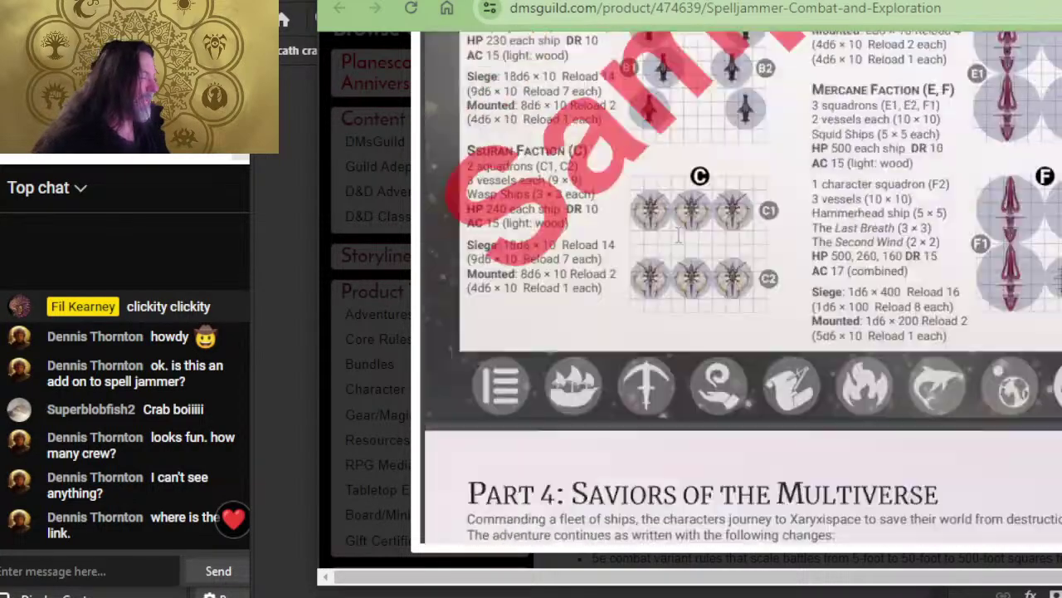
pyautogui.scroll(5, 679, 235)
pyautogui.scroll(-2, 670, 186)
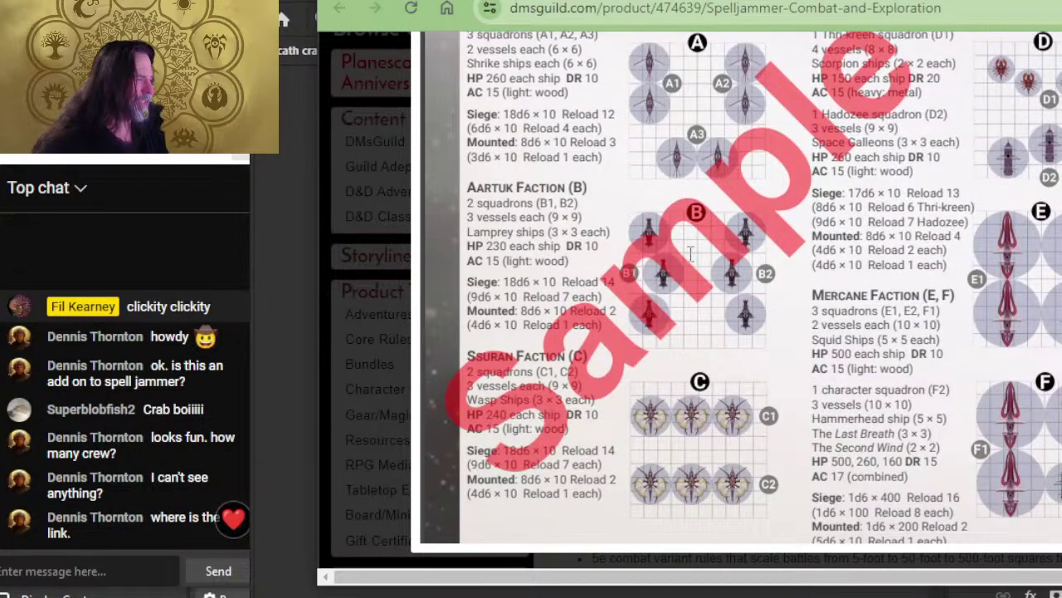
pyautogui.scroll(-2, 692, 253)
pyautogui.scroll(4, 958, 315)
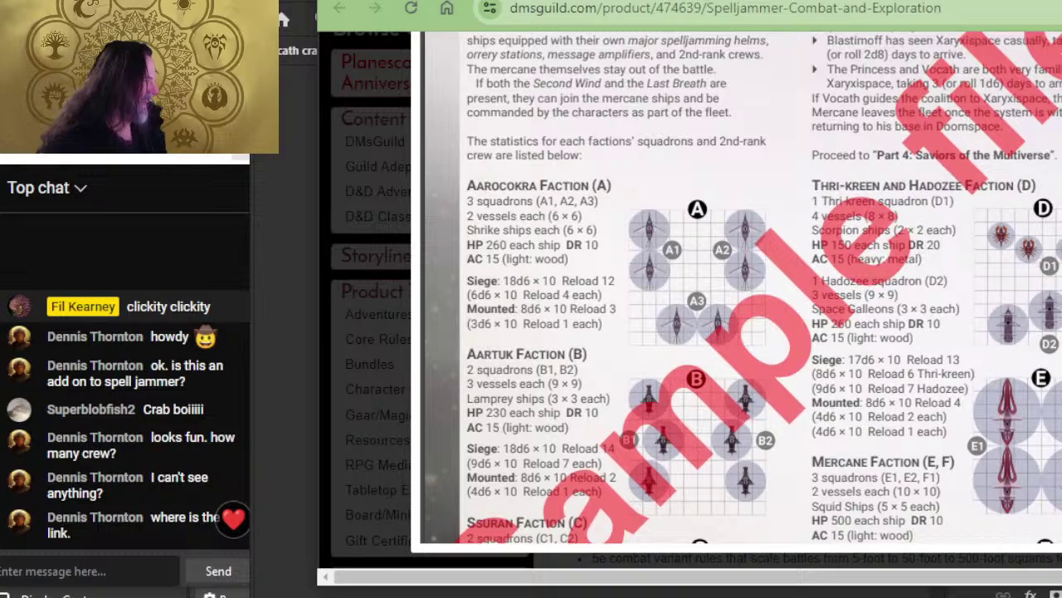
pyautogui.scroll(-2, 1029, 207)
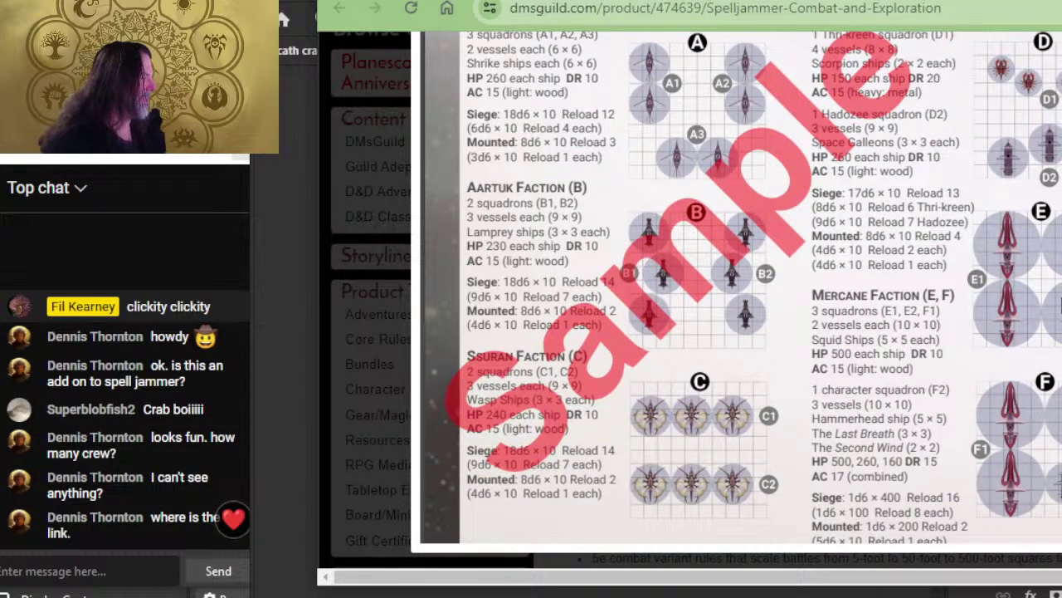
pyautogui.scroll(3, 958, 336)
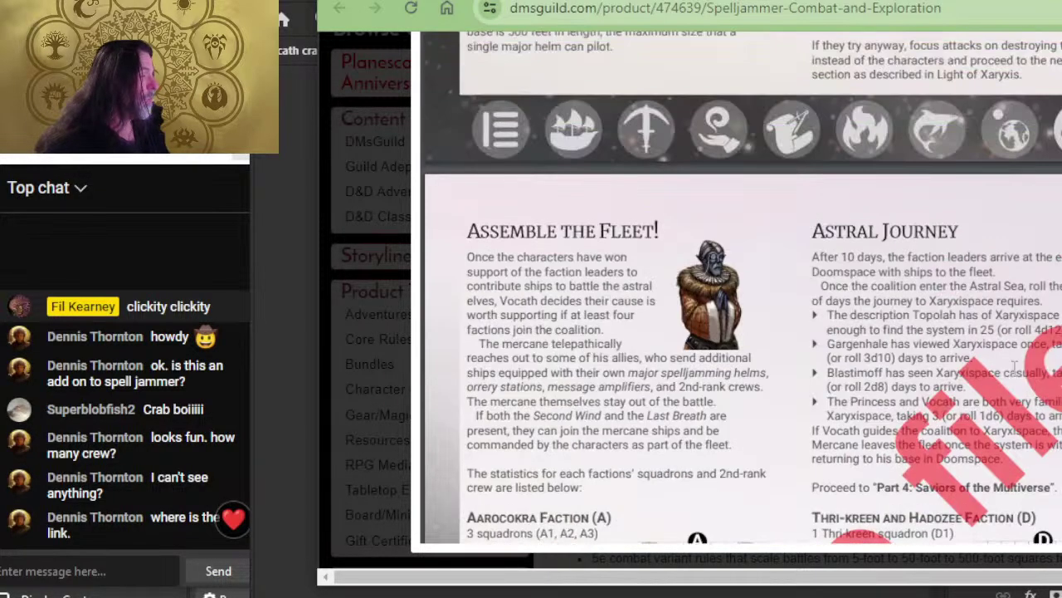
pyautogui.scroll(-10, 958, 336)
pyautogui.scroll(4, 959, 337)
# - Scroll through the faction lists and Attacking the Citadel to The Xaryxian Armada fleet map
pyautogui.scroll(-3, 958, 339)
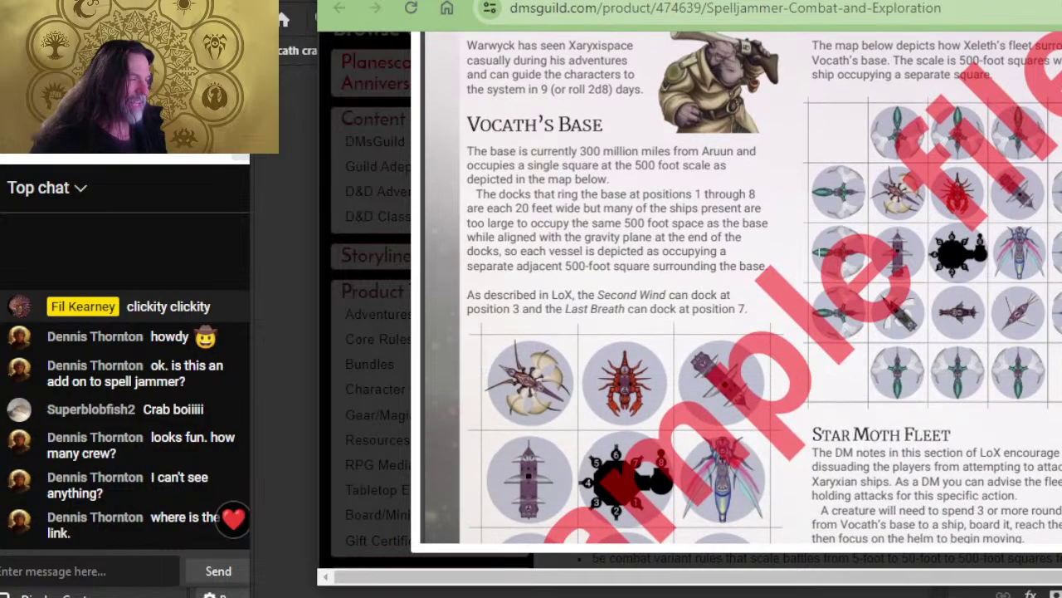
pyautogui.scroll(5, 758, 265)
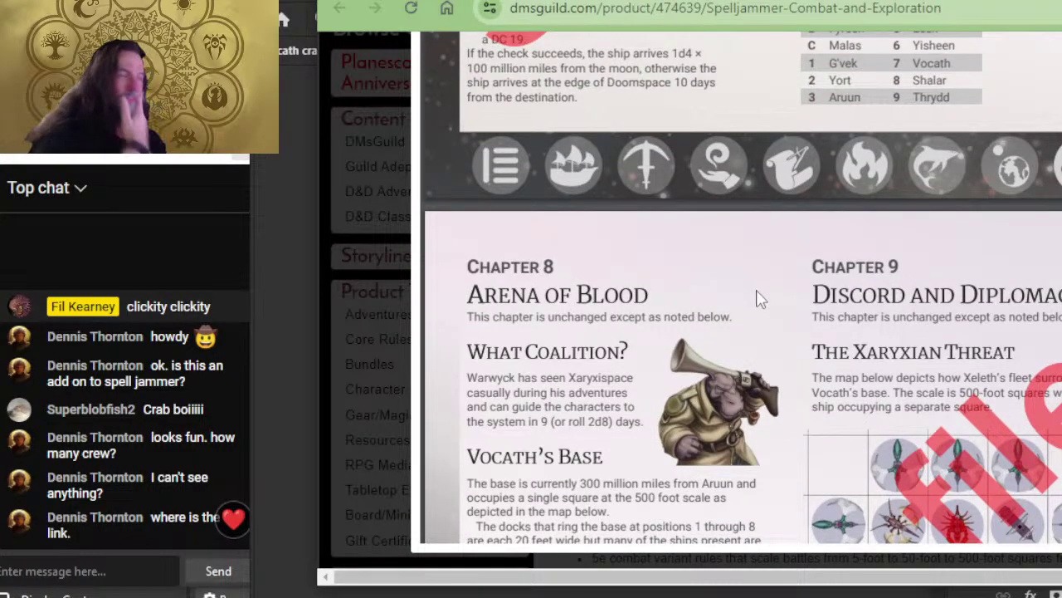
pyautogui.scroll(-6, 759, 296)
pyautogui.scroll(2, 794, 264)
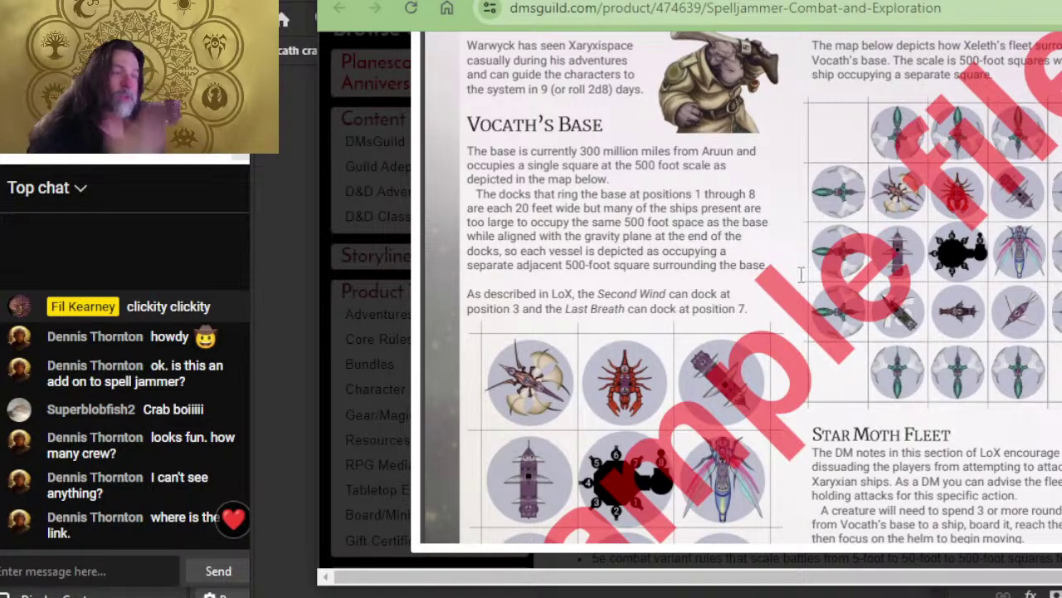
pyautogui.scroll(-10, 798, 274)
pyautogui.scroll(-10, 795, 249)
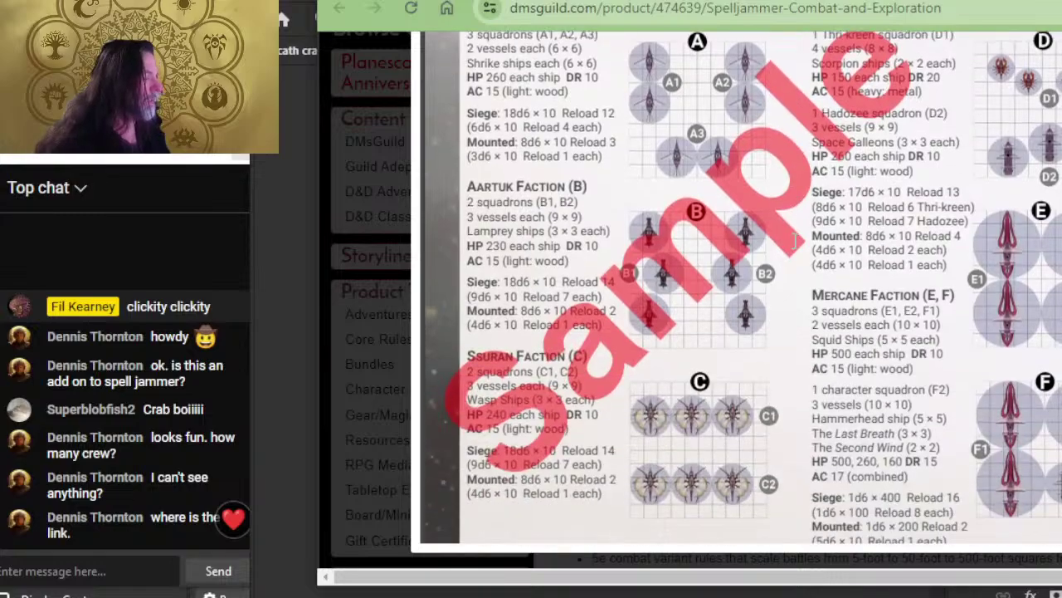
pyautogui.scroll(10, 795, 239)
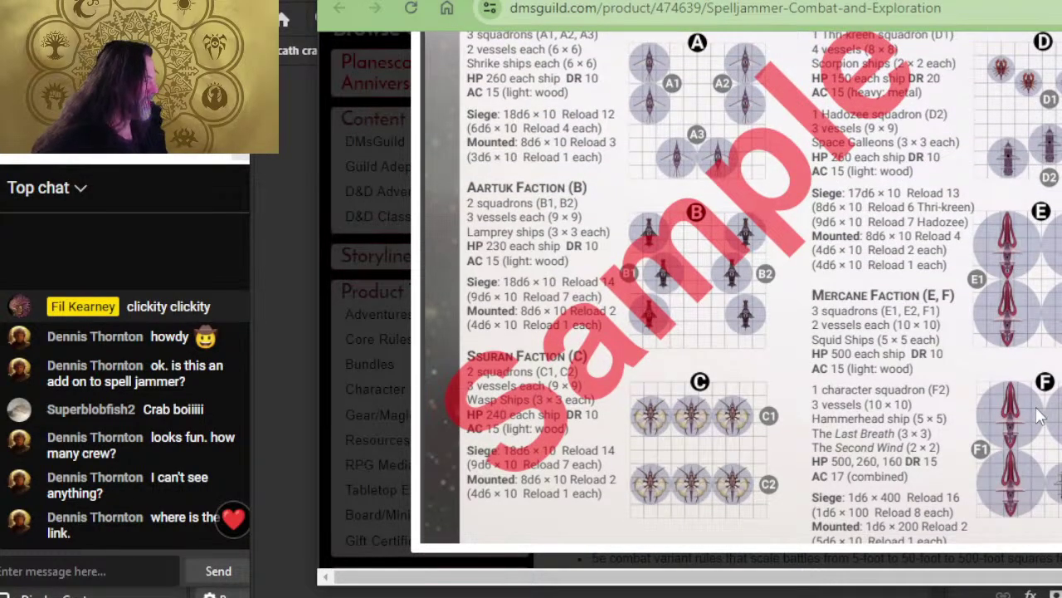
pyautogui.scroll(-10, 803, 250)
pyautogui.scroll(-5, 804, 251)
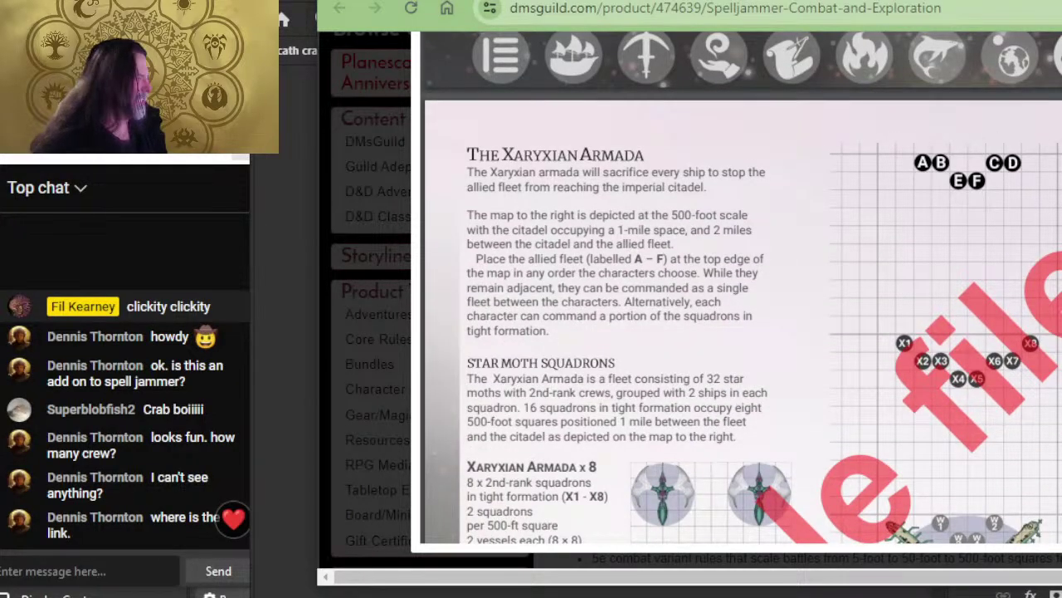
# - Scroll past Battle Losses and Loyalty rules to the Imperial Citadel Topside and Underside maps
pyautogui.scroll(-5, 917, 436)
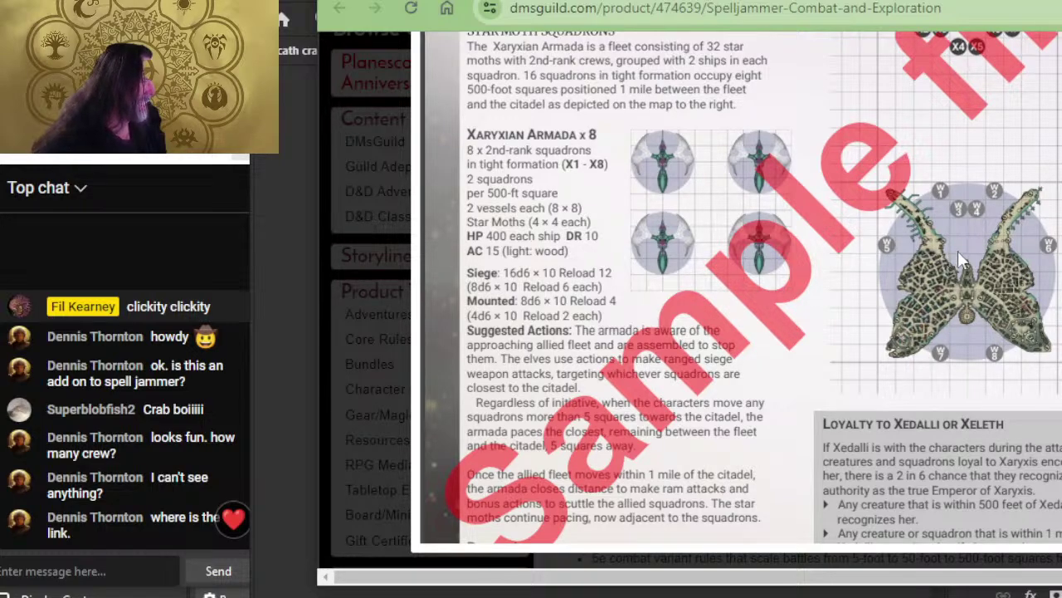
pyautogui.scroll(2, 987, 279)
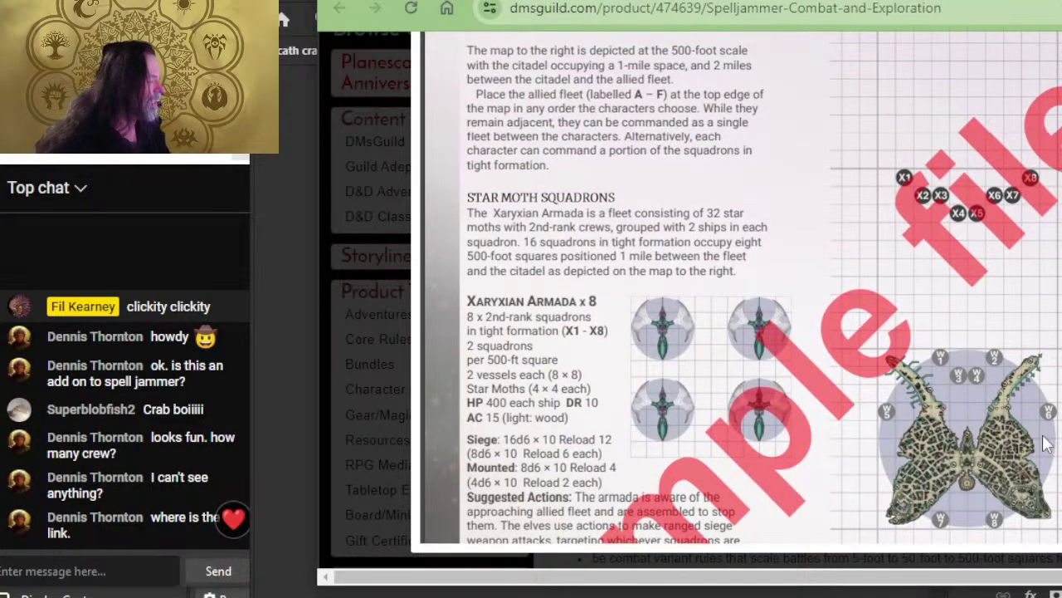
pyautogui.scroll(4, 962, 402)
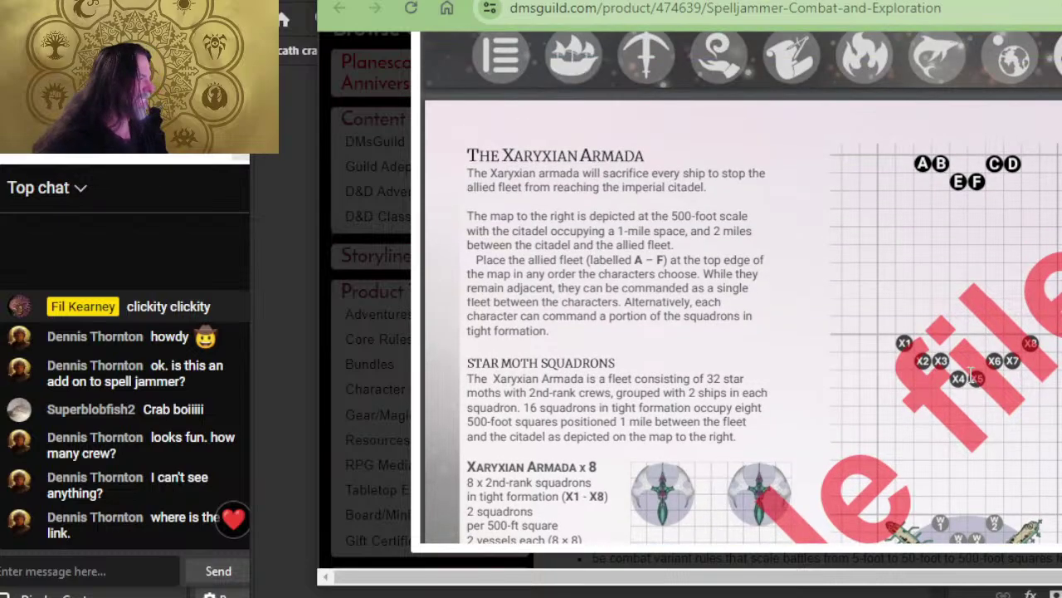
pyautogui.scroll(-4, 967, 394)
pyautogui.scroll(1, 963, 332)
pyautogui.scroll(1, 955, 286)
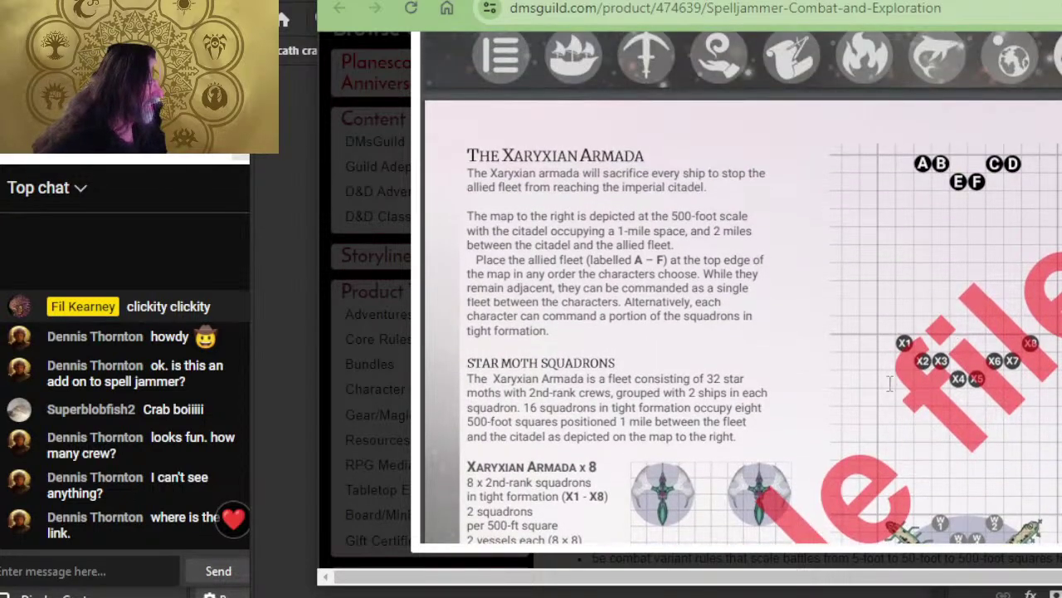
pyautogui.scroll(-4, 819, 426)
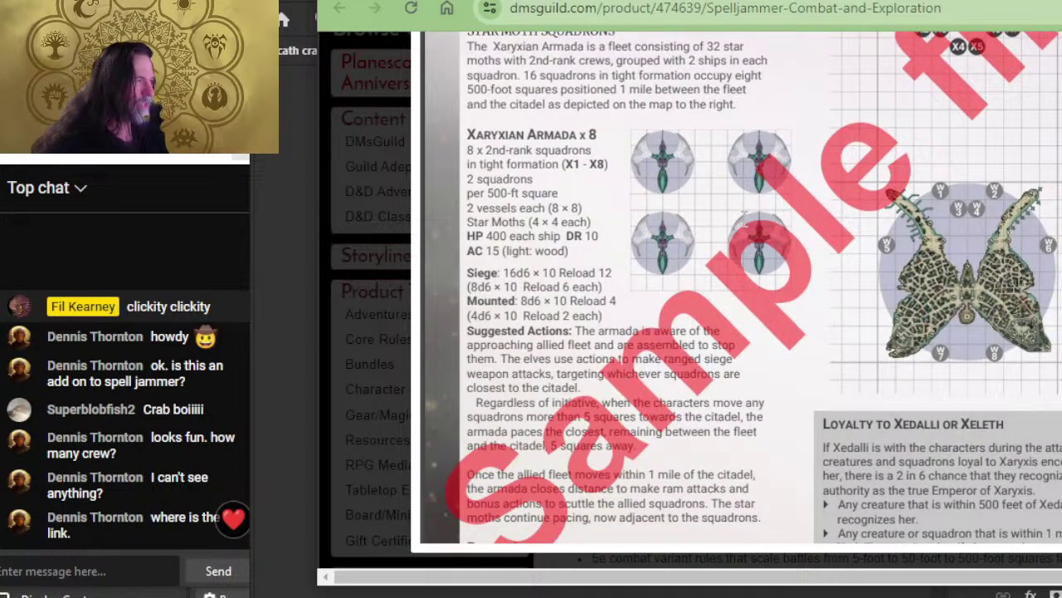
pyautogui.scroll(3, 817, 192)
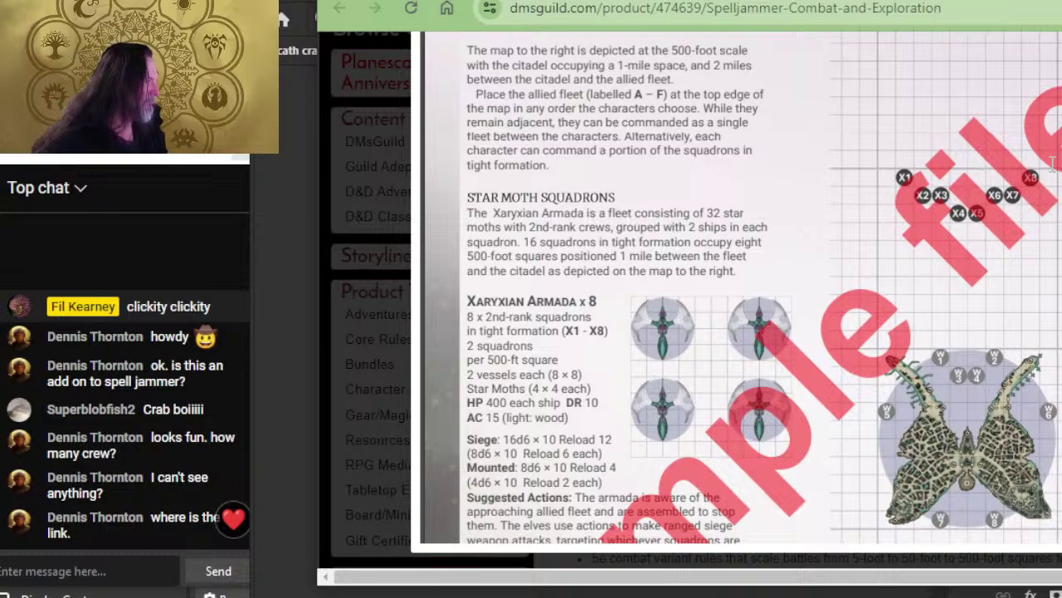
pyautogui.scroll(3, 926, 206)
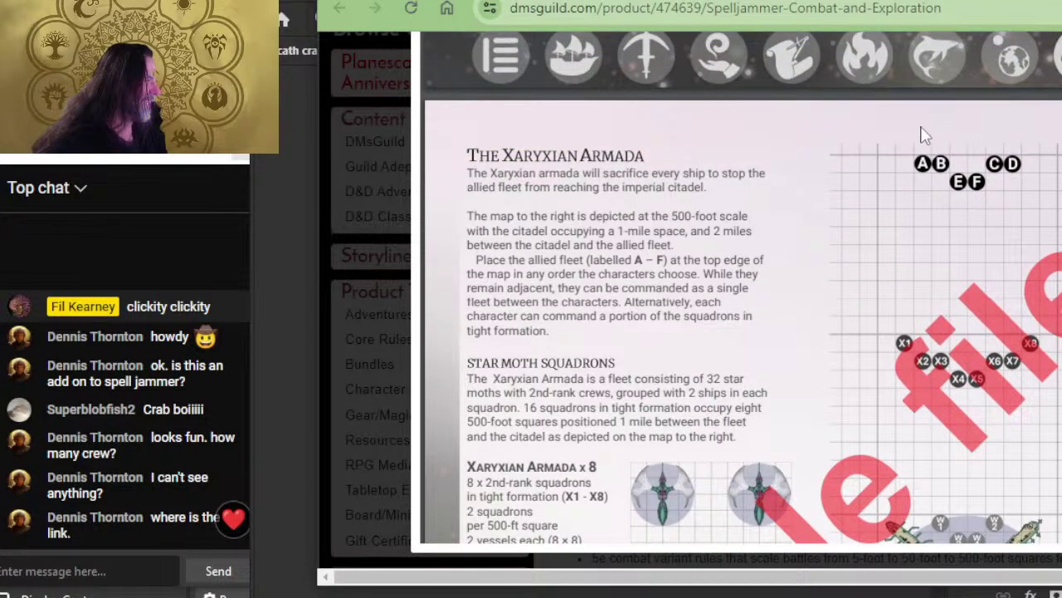
pyautogui.scroll(-10, 1014, 195)
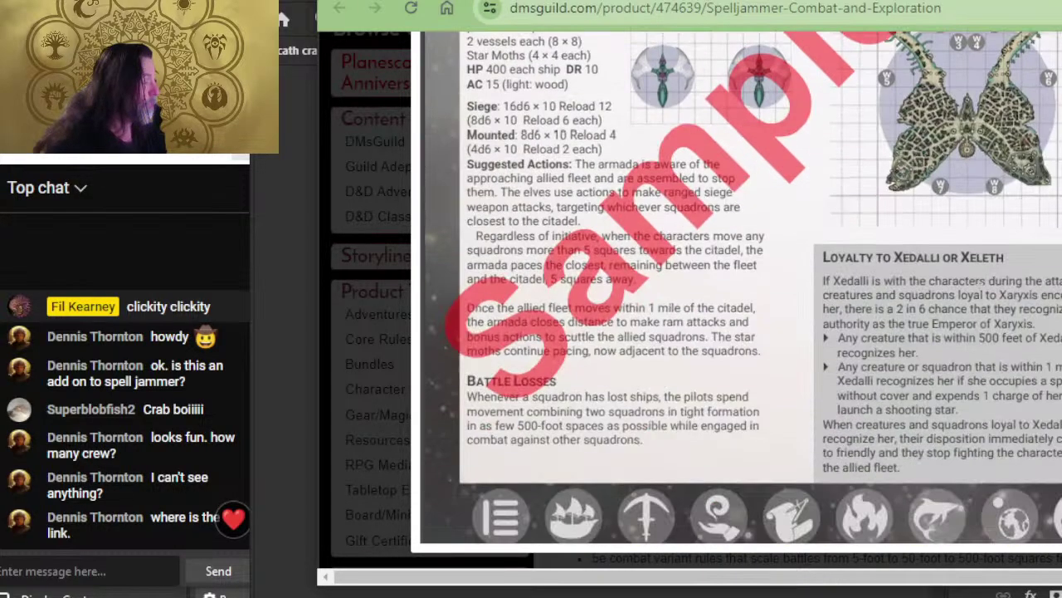
pyautogui.scroll(-10, 917, 314)
pyautogui.scroll(5, 917, 314)
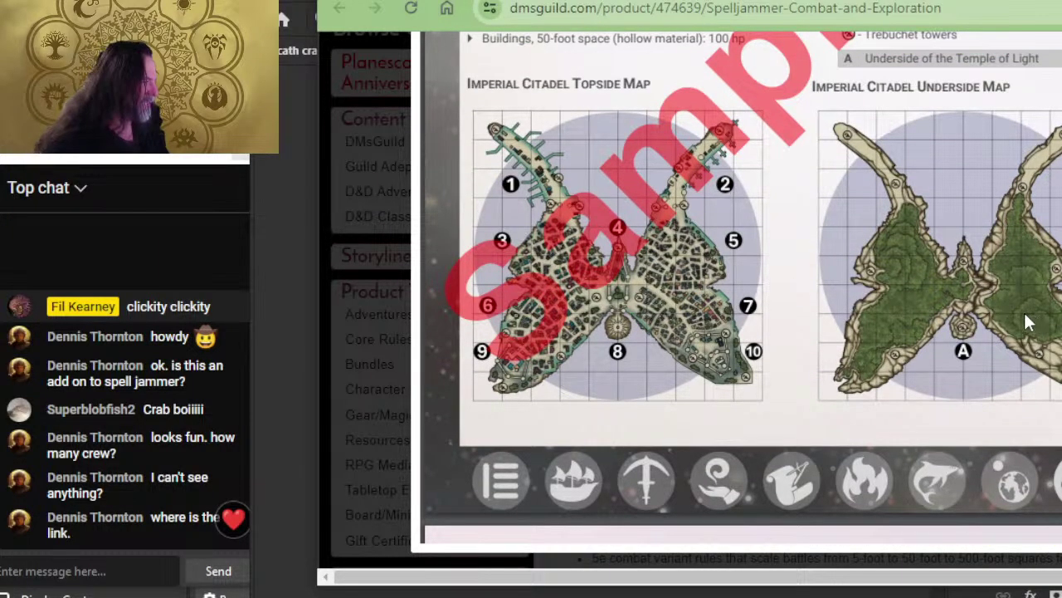
# - Scroll through Imperial Defense Force, Warbird Defenders stats and the Star Beam pages
pyautogui.scroll(-10, 915, 330)
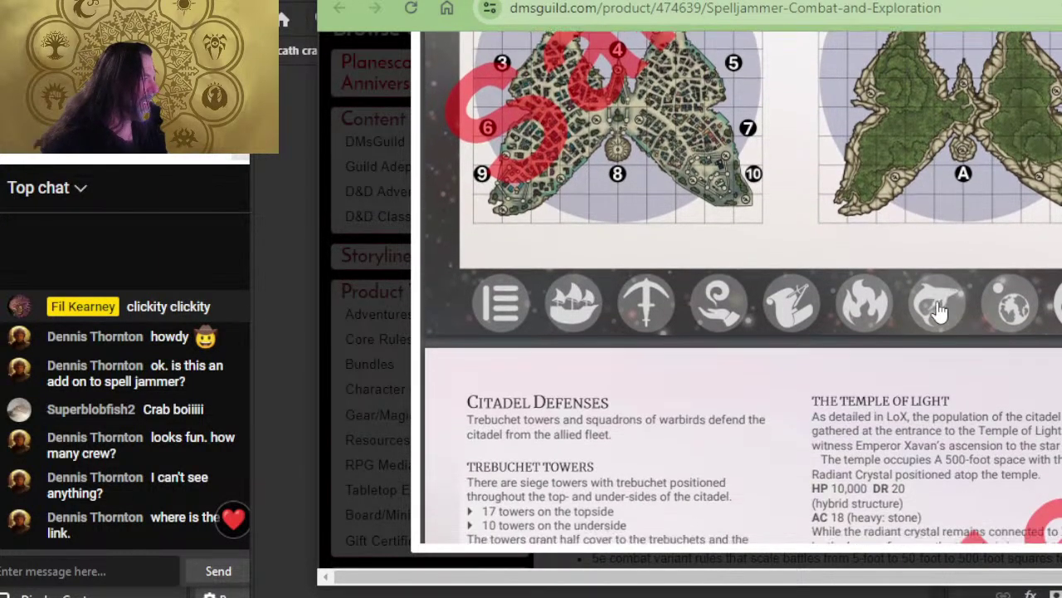
pyautogui.scroll(4, 936, 304)
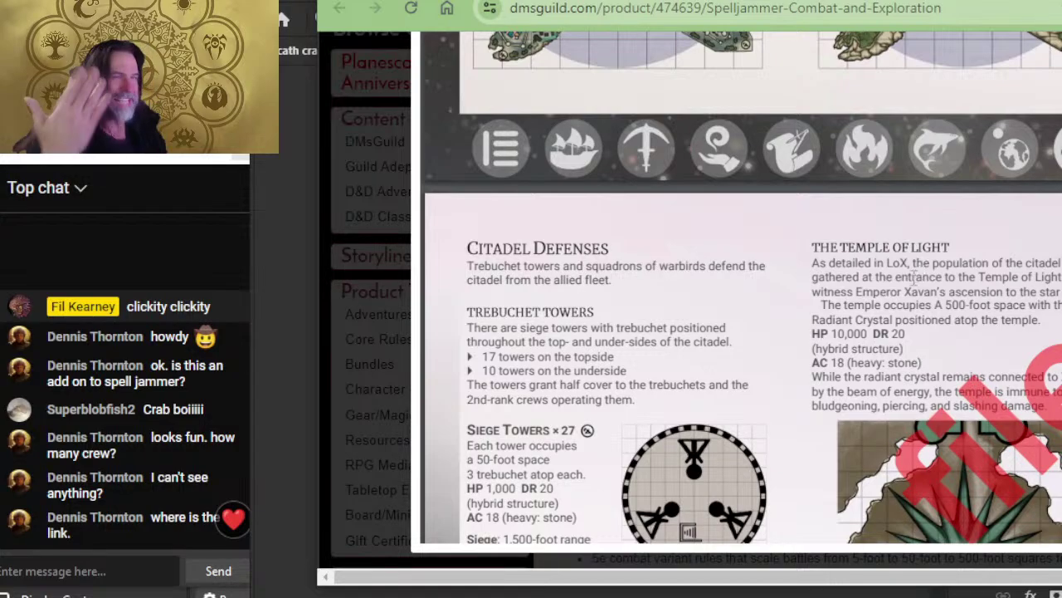
pyautogui.scroll(-8, 771, 361)
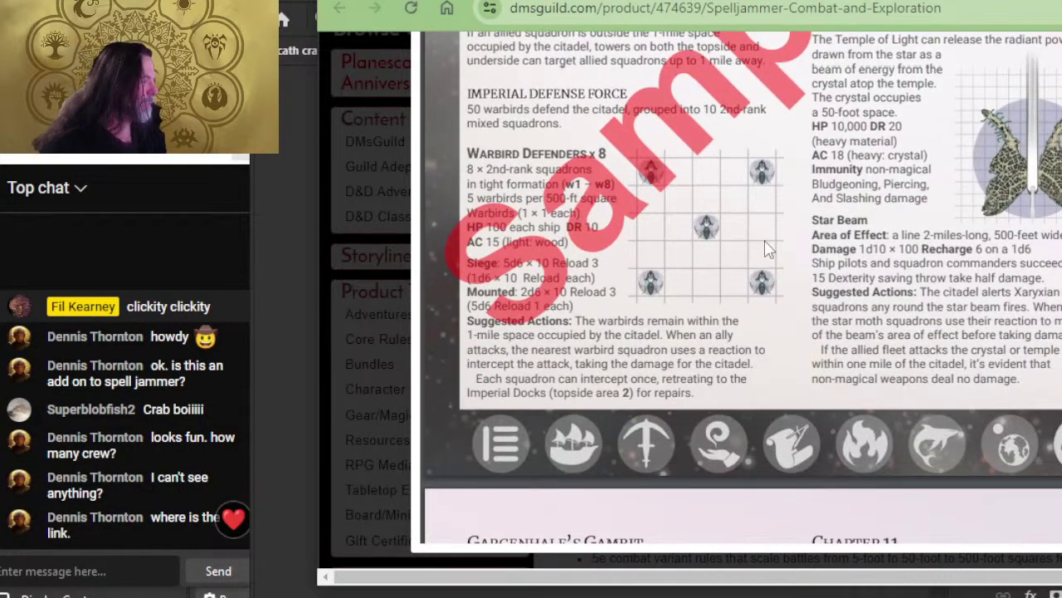
pyautogui.scroll(3, 992, 220)
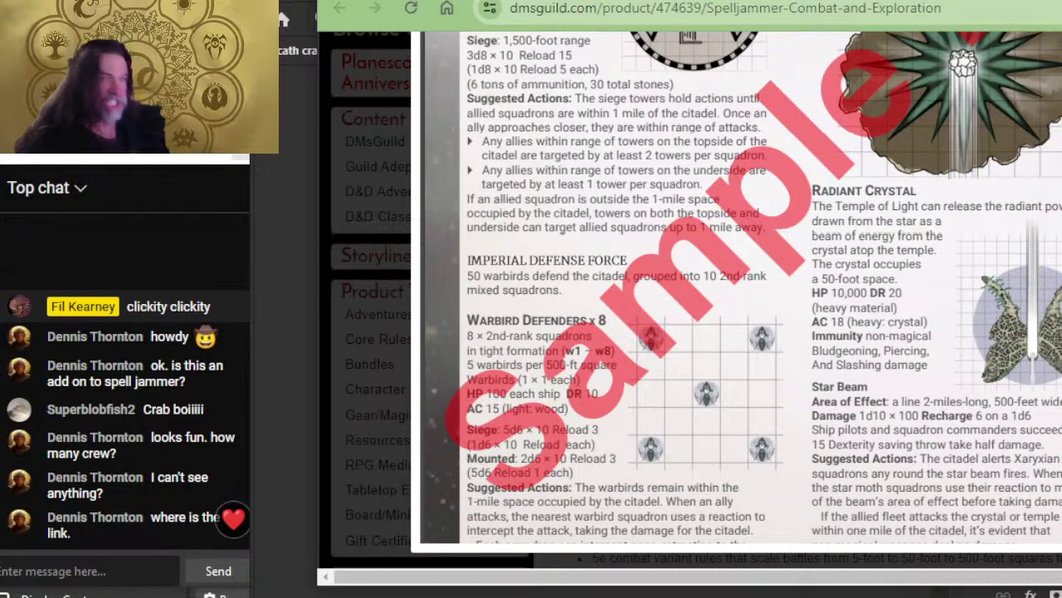
pyautogui.scroll(-8, 763, 290)
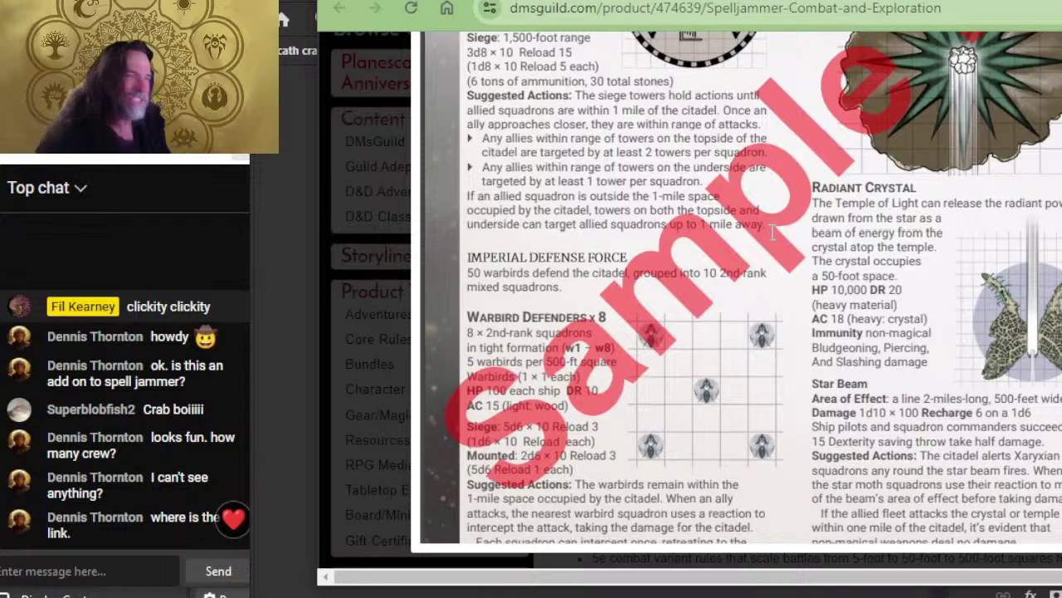
# - Scroll back up to the Aarakocra faction squadrons and Astral Journey travel times
pyautogui.scroll(-9, 711, 234)
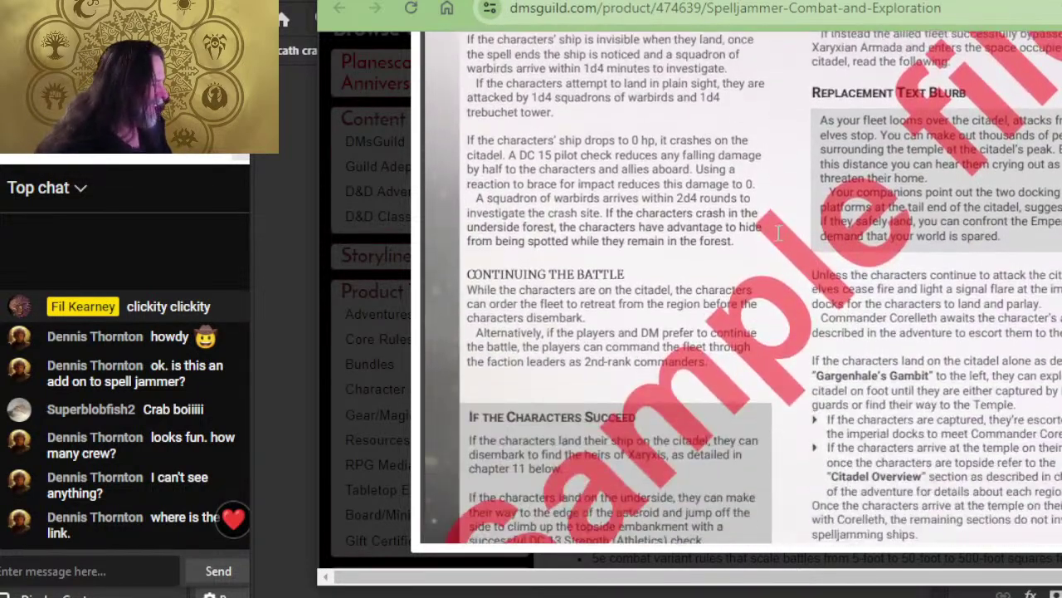
pyautogui.scroll(9, 768, 238)
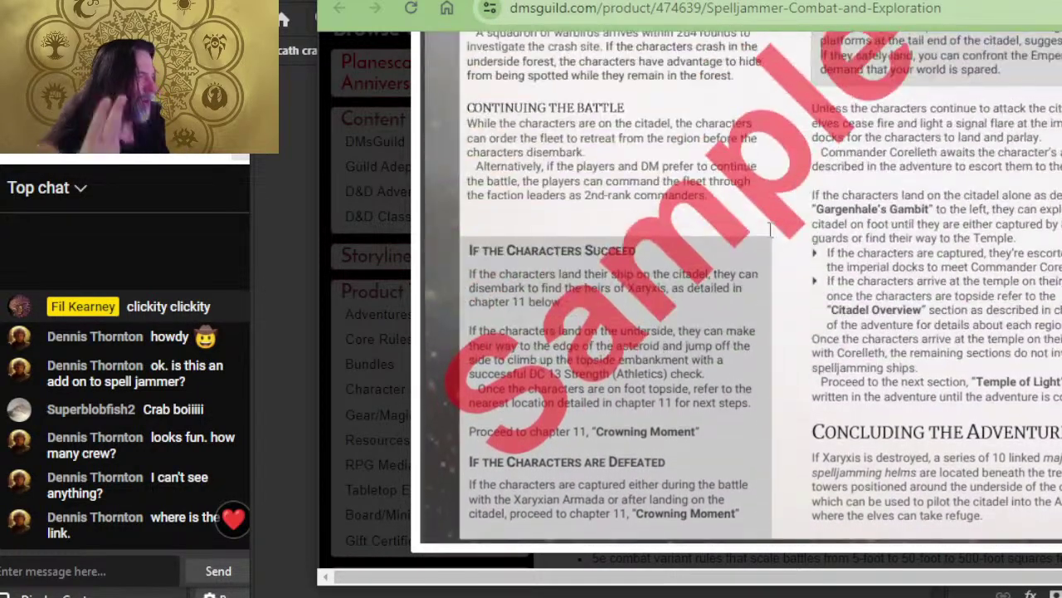
pyautogui.scroll(8, 689, 149)
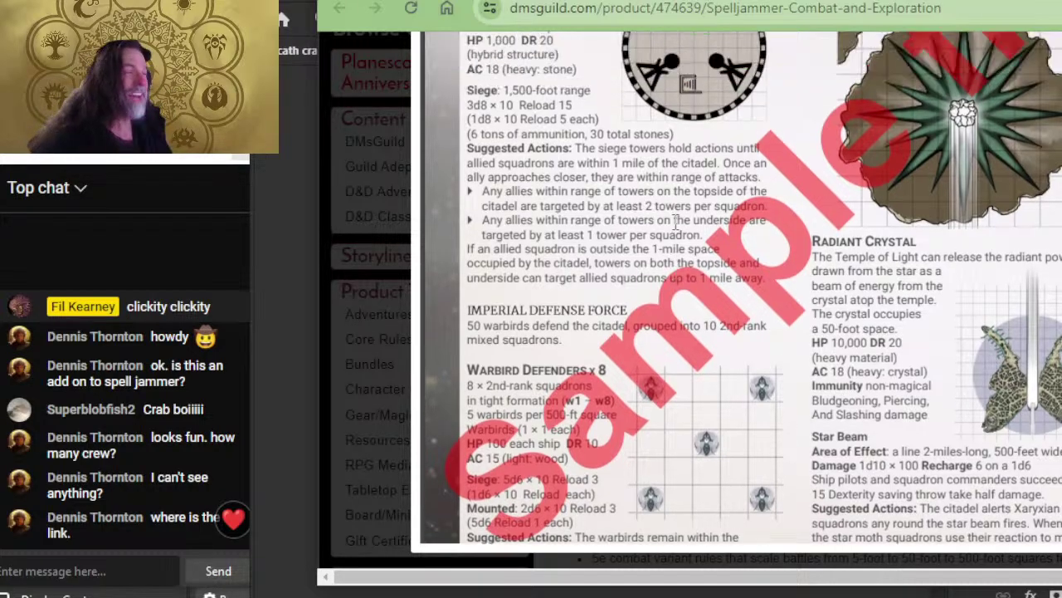
pyautogui.scroll(-15, 689, 208)
pyautogui.scroll(15, 673, 249)
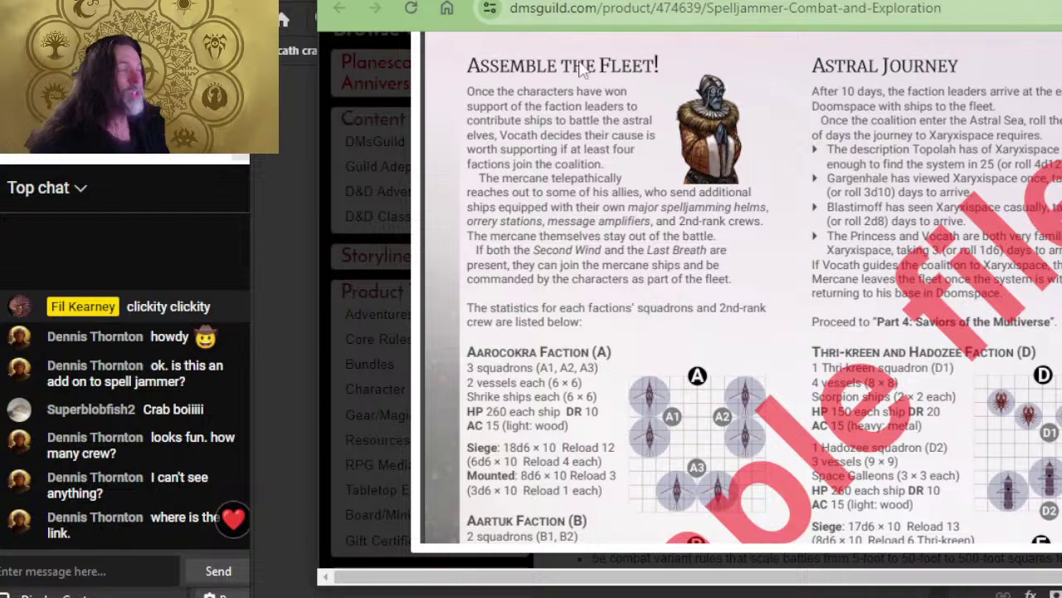
# - Scroll to the Chapter 8 Vocath's Base docking-position ship map and Star Moth Fleet notes
pyautogui.scroll(-2, 810, 231)
pyautogui.scroll(4, 799, 229)
pyautogui.scroll(6, 798, 229)
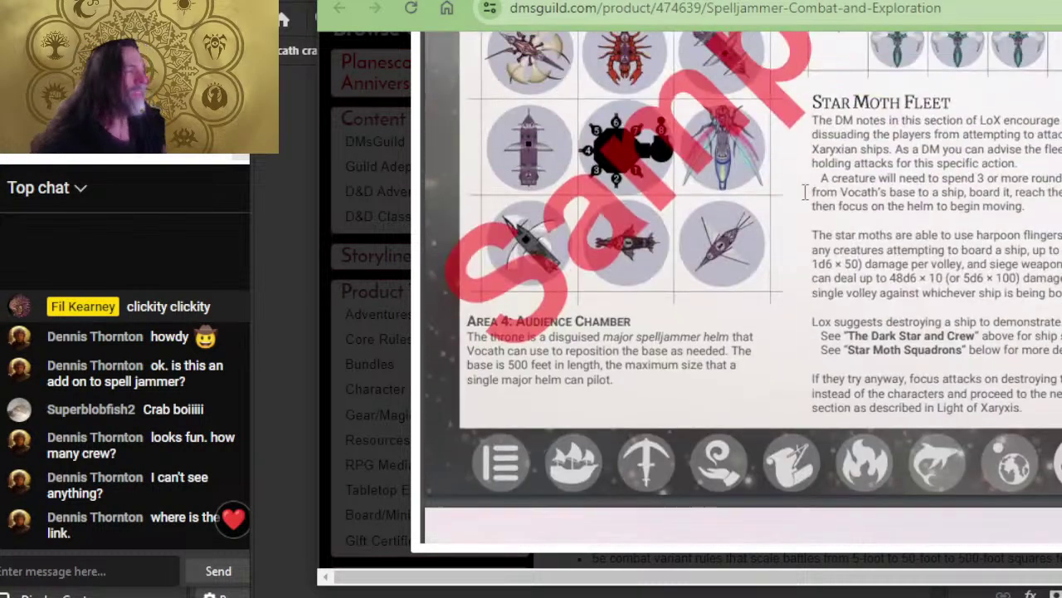
pyautogui.scroll(-2, 805, 124)
pyautogui.scroll(-2, 813, 149)
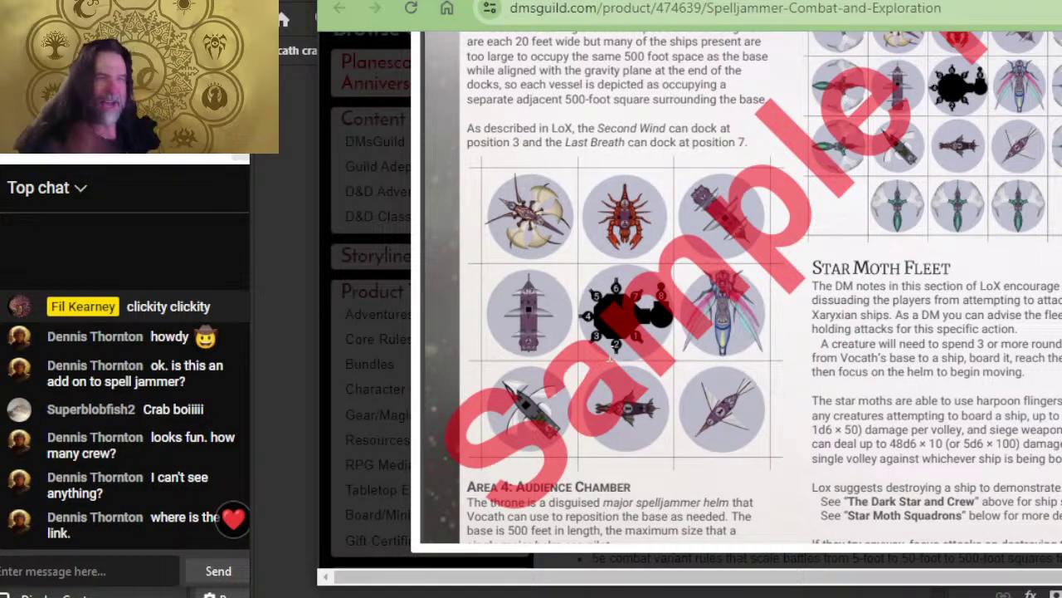
pyautogui.scroll(2, 648, 328)
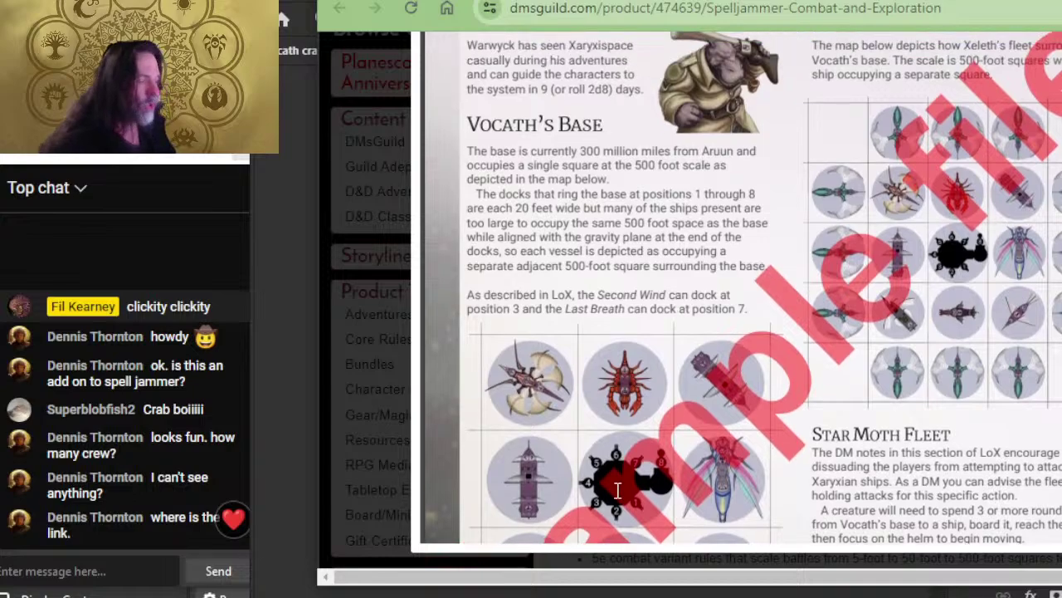
pyautogui.scroll(2, 773, 213)
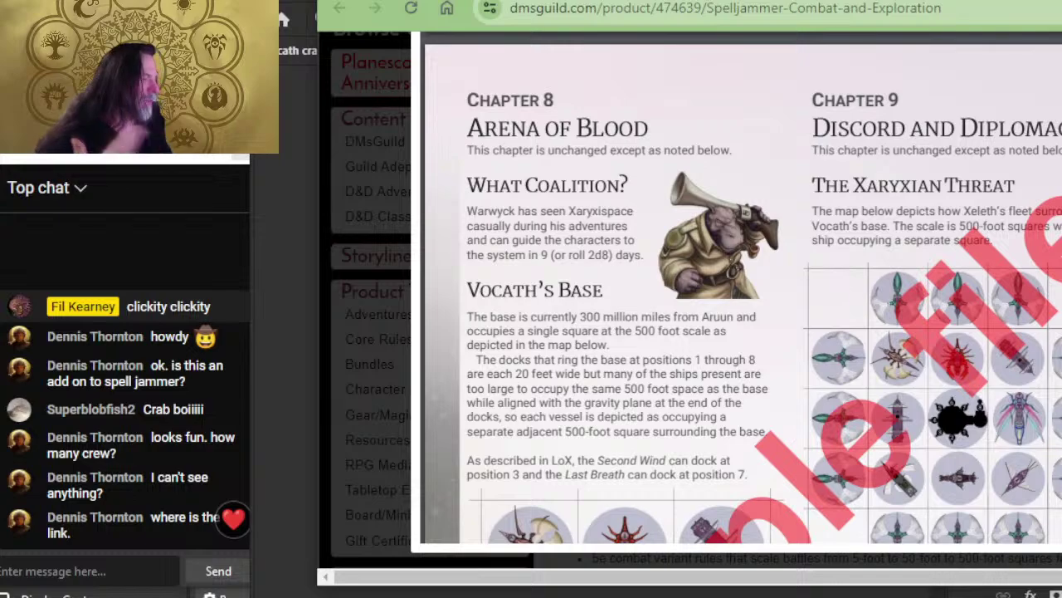
pyautogui.scroll(-2, 868, 282)
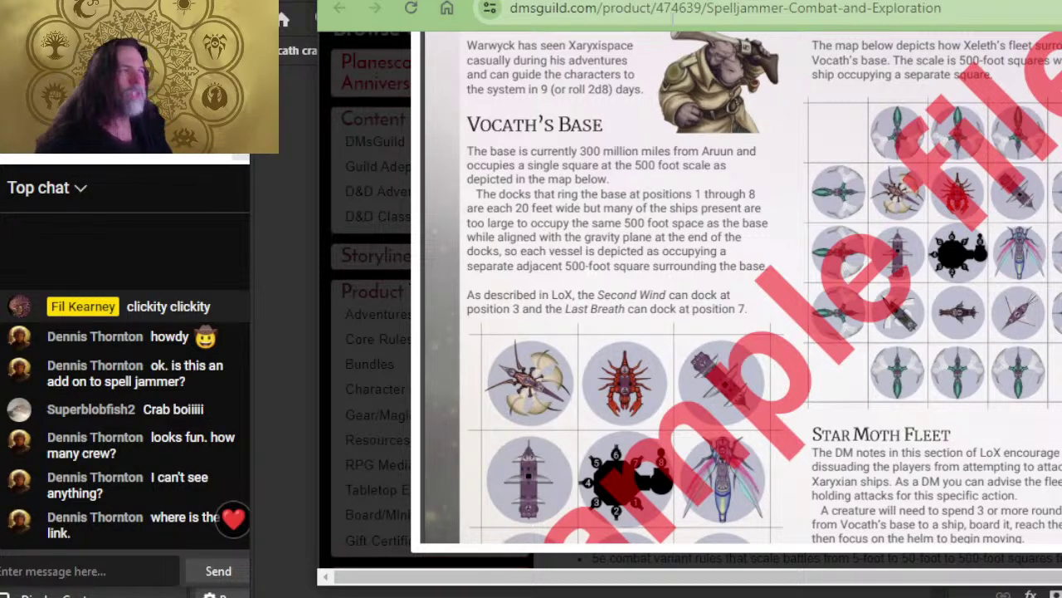
# - In vocath crab.psd, hide the crab deck plan and preview the allied ship groups
pyautogui.hotkey('alt', 'Tab')
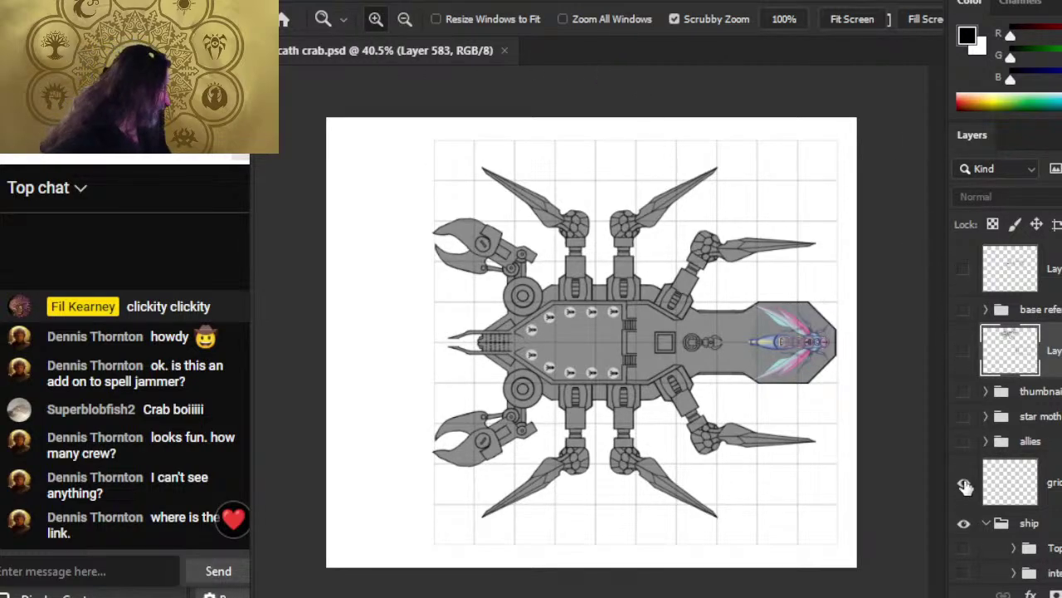
pyautogui.click(963, 523)
pyautogui.click(962, 442)
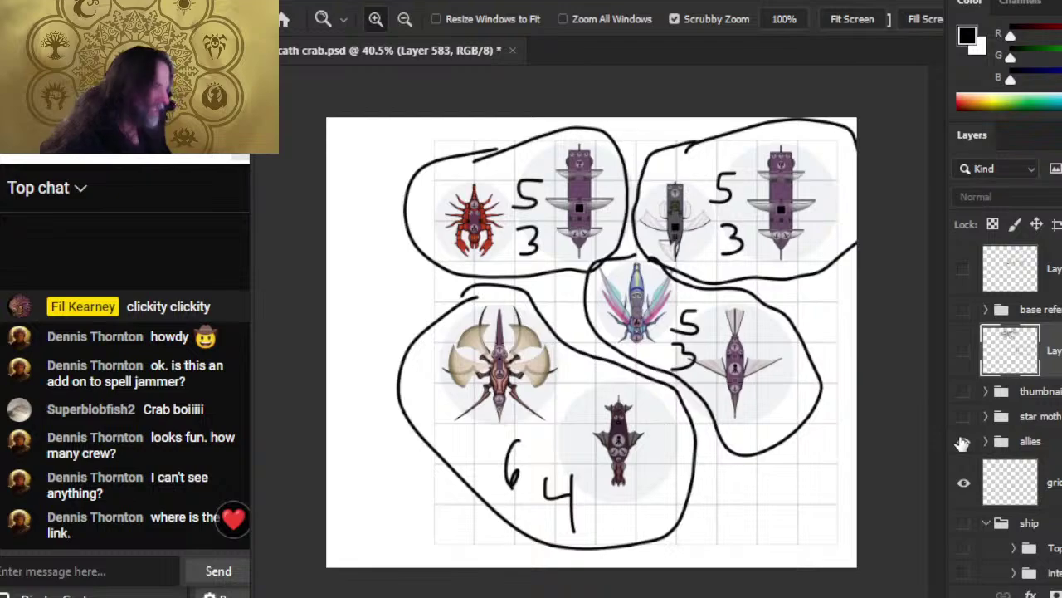
pyautogui.click(962, 443)
pyautogui.click(962, 443)
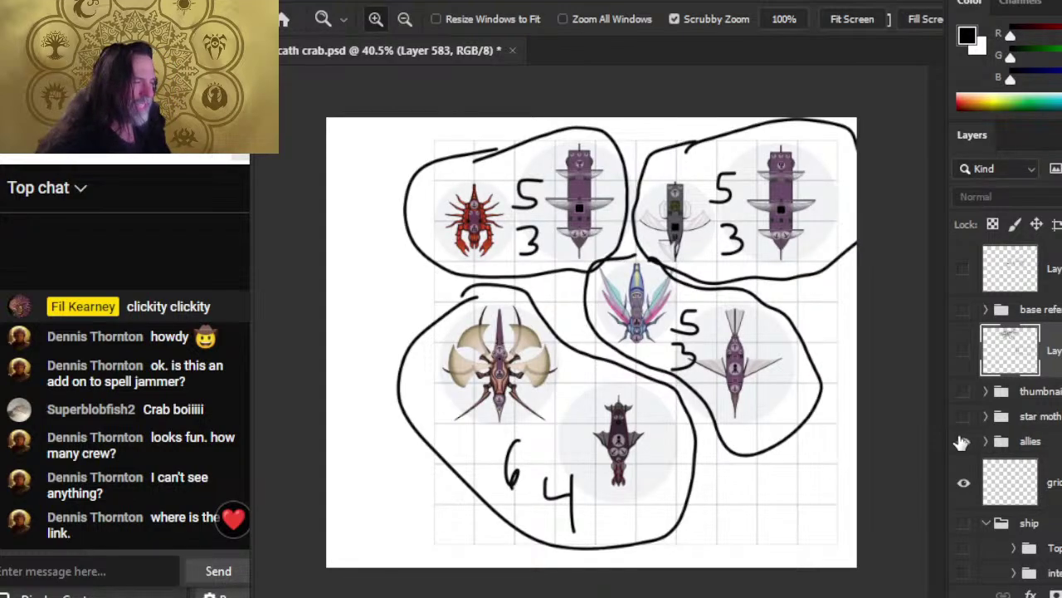
pyautogui.click(961, 442)
# - Preview the star moth ships, then show the rough crab thumbnail and zoom into its notes
pyautogui.click(962, 417)
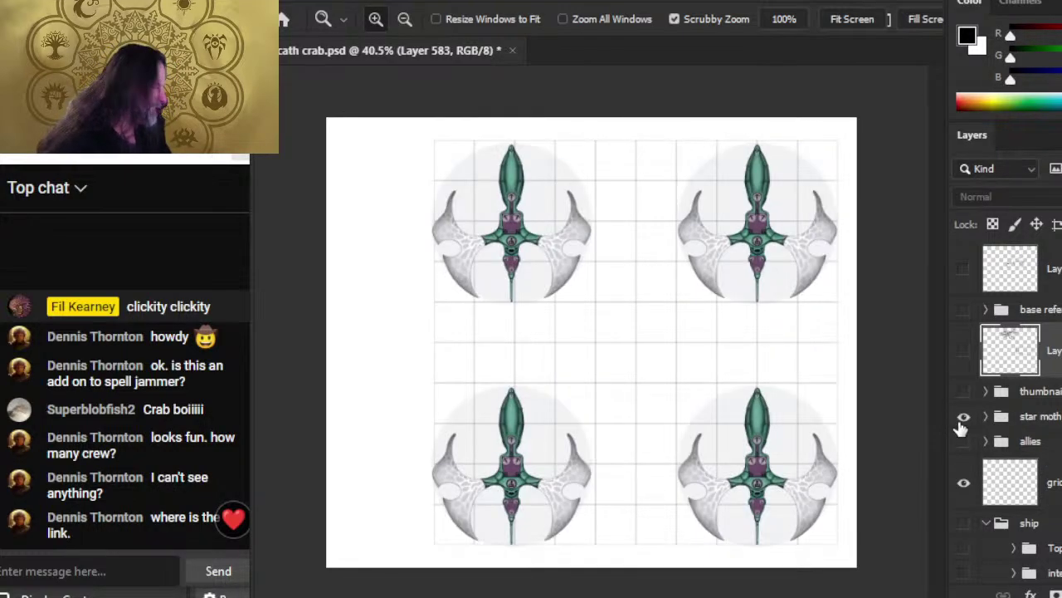
pyautogui.click(963, 417)
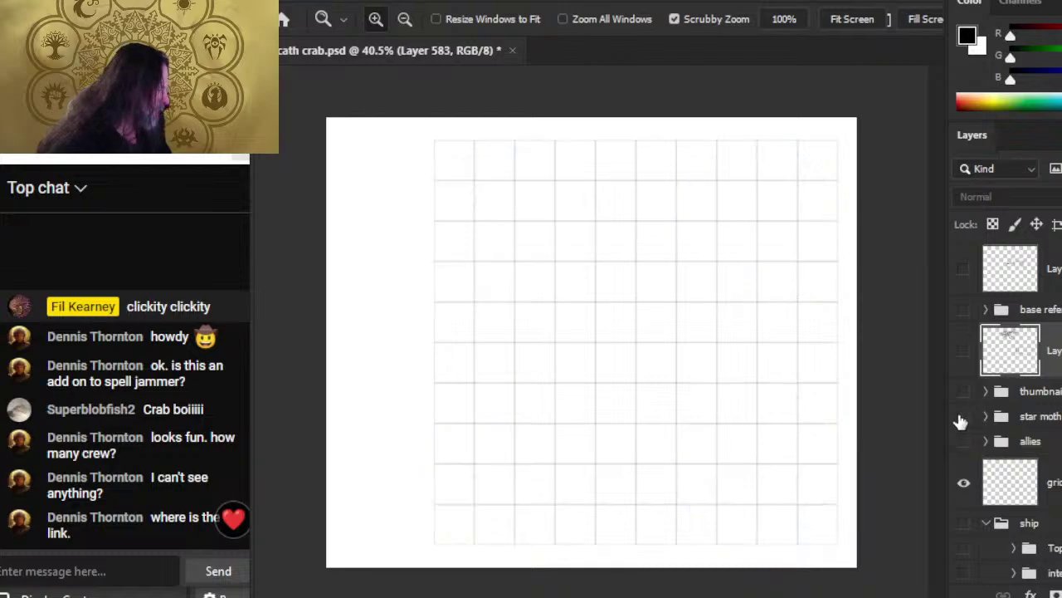
pyautogui.click(963, 392)
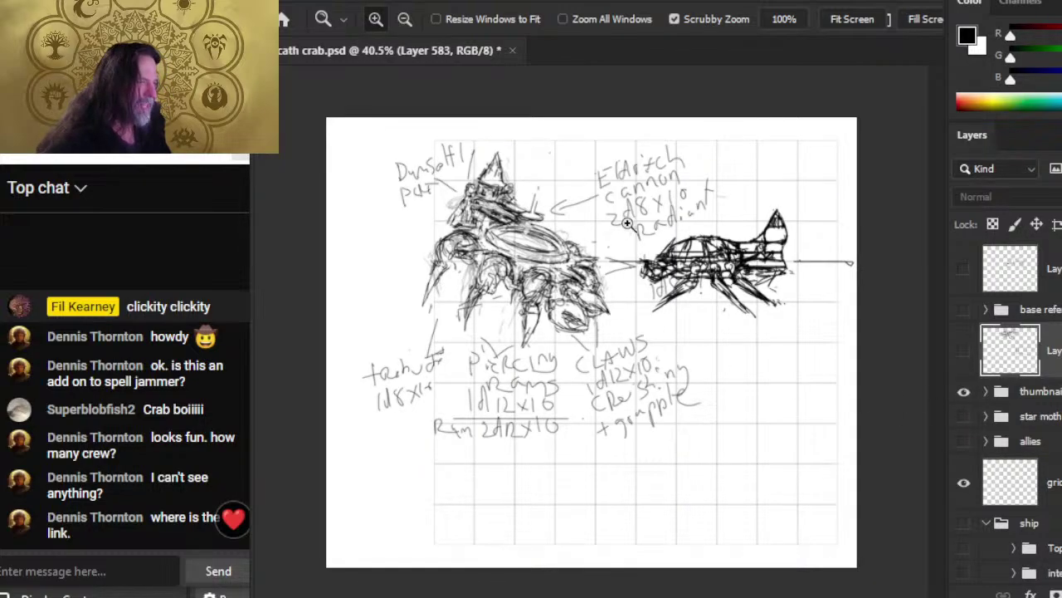
pyautogui.click(561, 244)
pyautogui.click(561, 244)
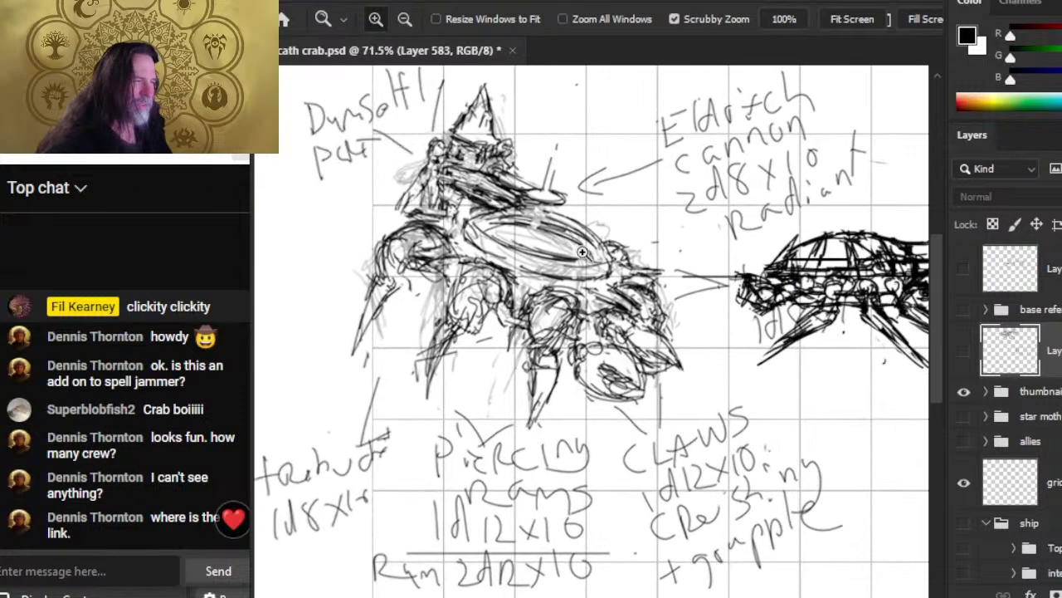
pyautogui.keyDown('alt'); pyautogui.click(588, 265); pyautogui.keyUp('alt')
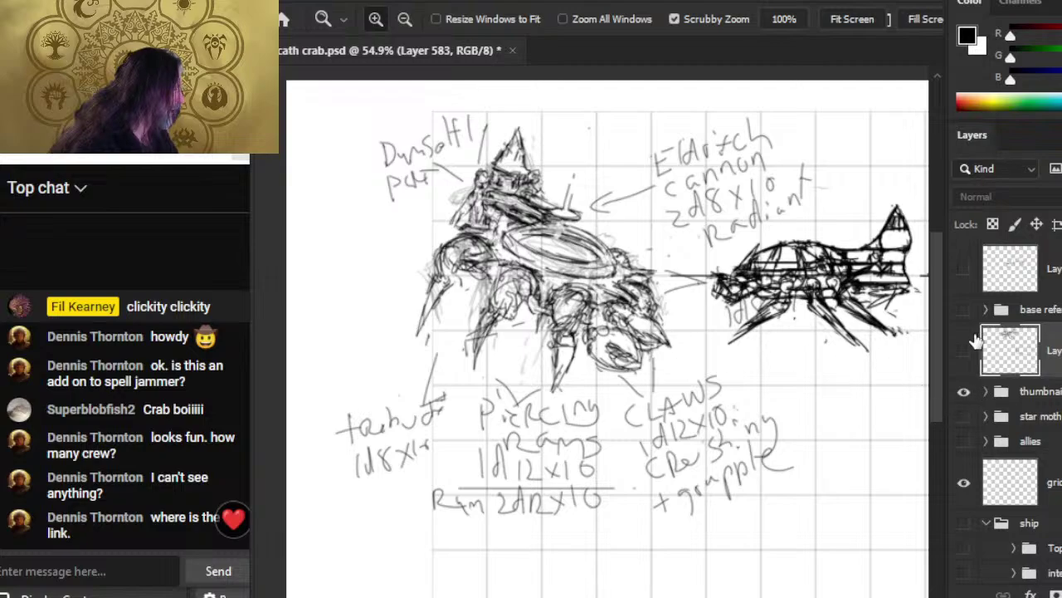
# - Show the flying base reference painting and pan across it
pyautogui.click(966, 310)
pyautogui.moveTo(724, 397); pyautogui.dragTo(687, 357)
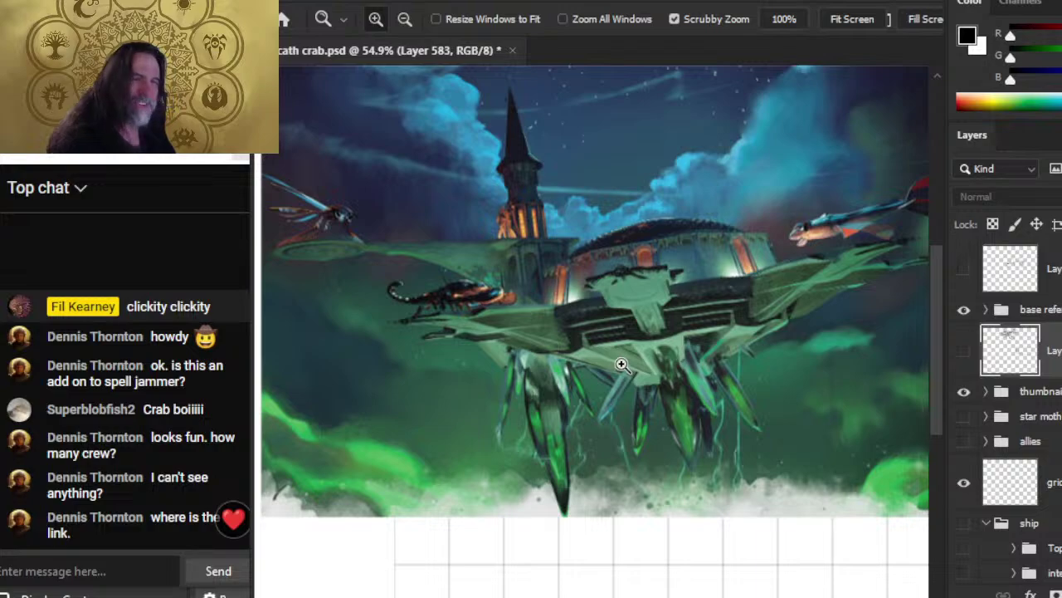
pyautogui.scroll(2, 621, 366)
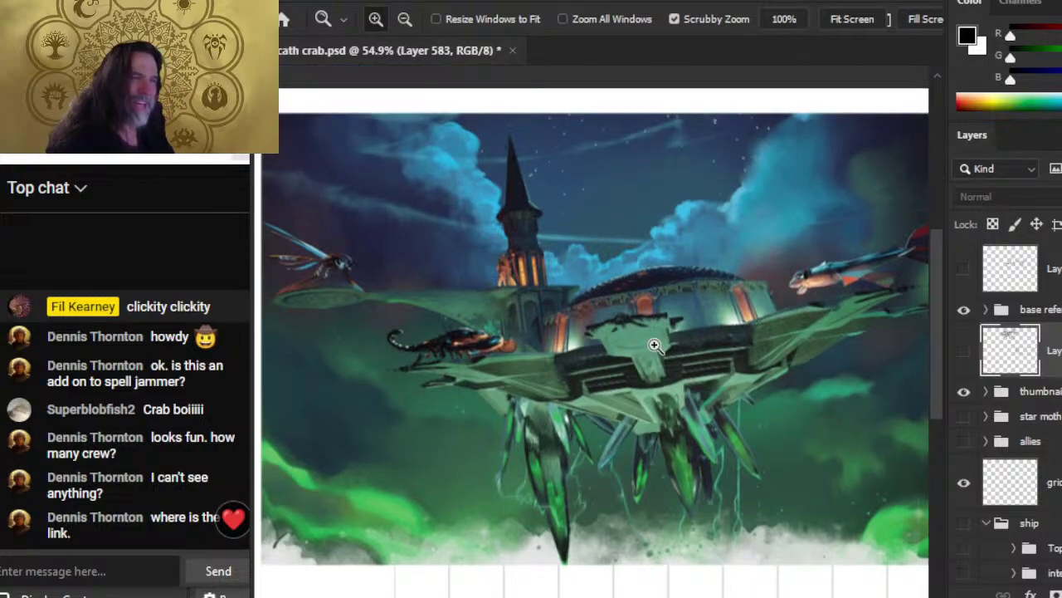
# - Hide the reference painting and thumbnail sketch, and show the star moth emblem images
pyautogui.click(964, 391)
pyautogui.click(963, 352)
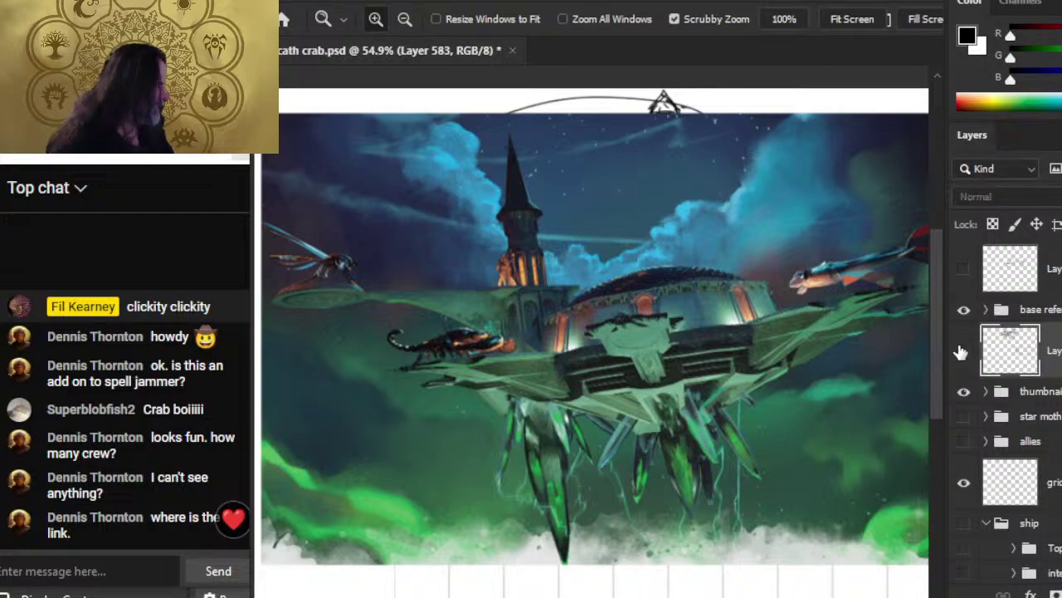
pyautogui.click(963, 351)
pyautogui.click(963, 310)
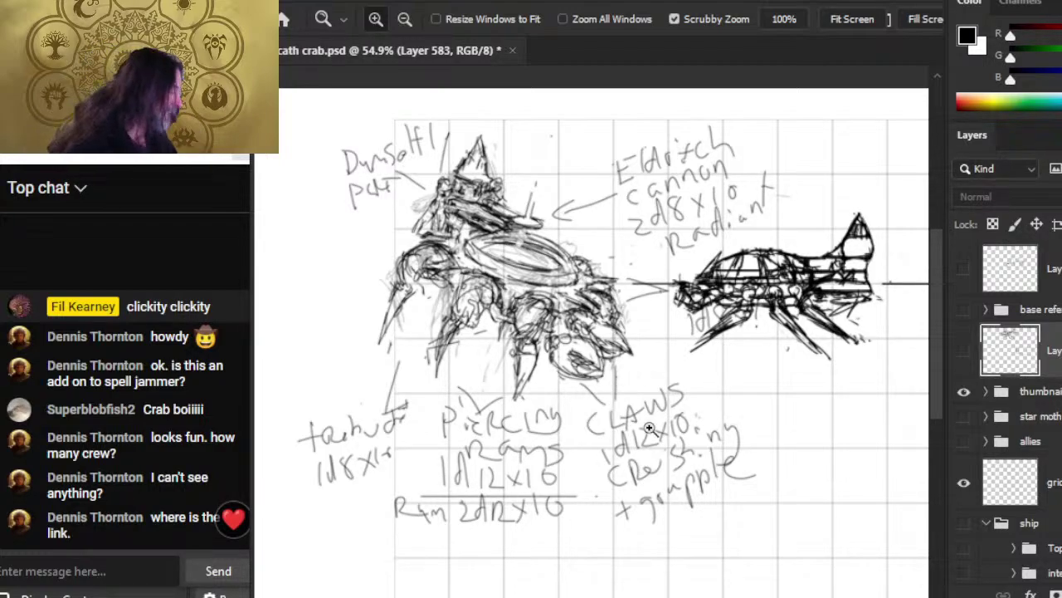
pyautogui.click(965, 392)
pyautogui.click(964, 417)
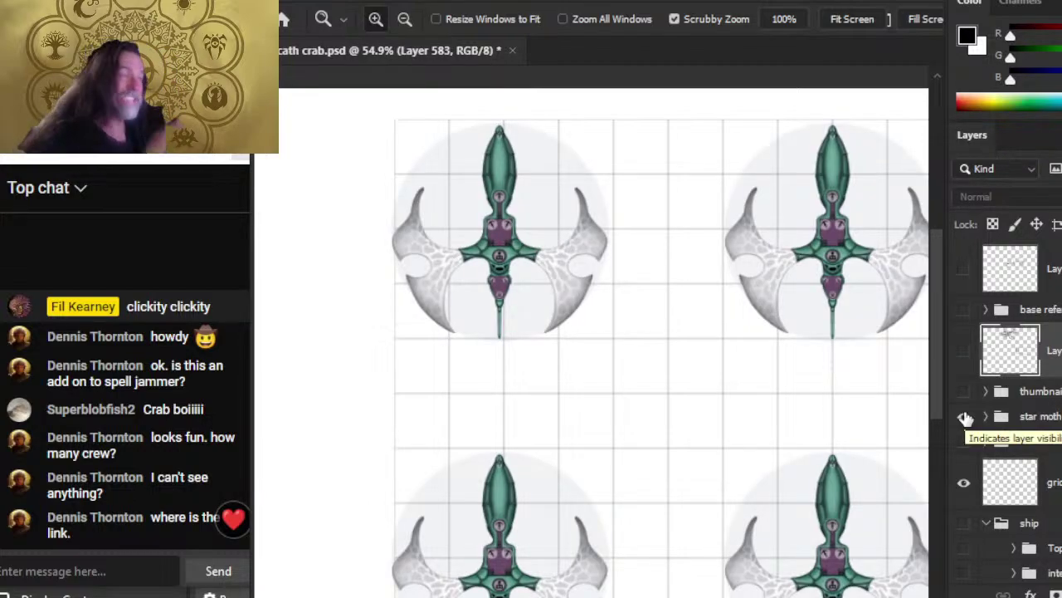
# - Turn off the star moth group, leaving just the empty square grid
pyautogui.click(964, 416)
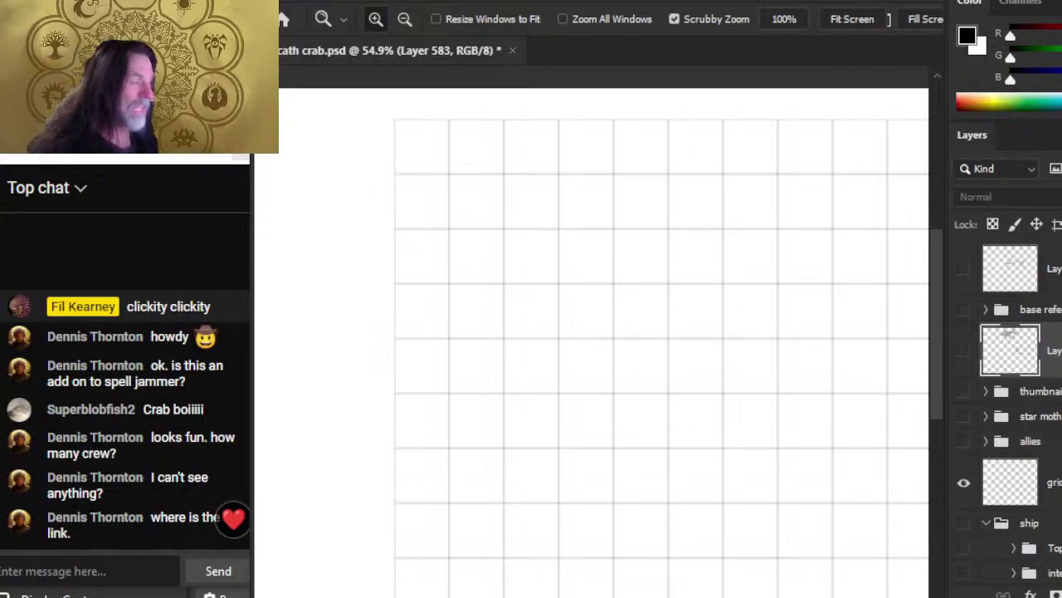
# - Turn the ship group back on to reveal the grey crab deck plan with crew stations
pyautogui.click(964, 523)
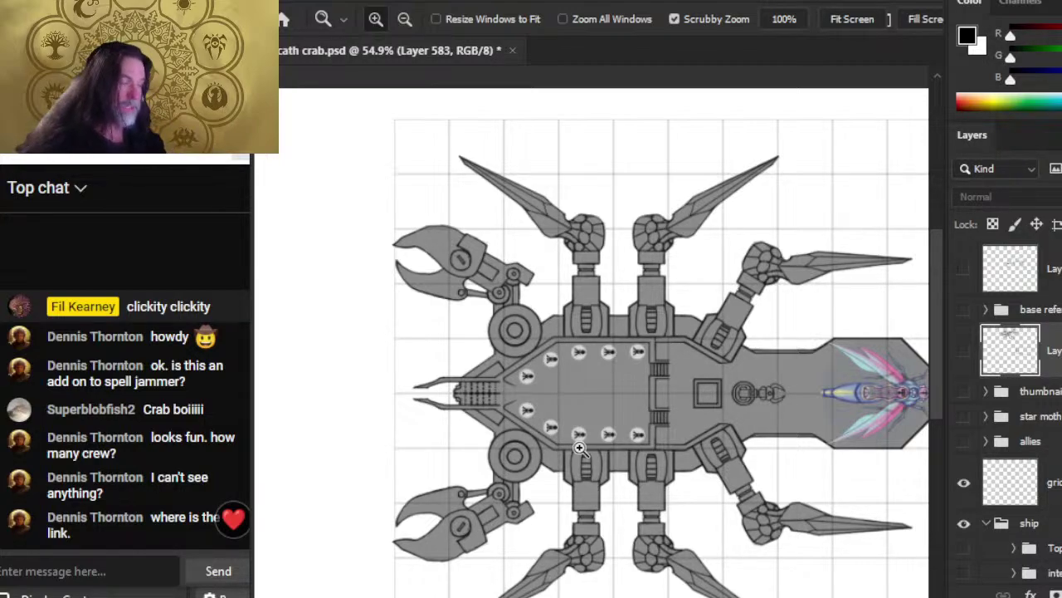
pyautogui.click(568, 389)
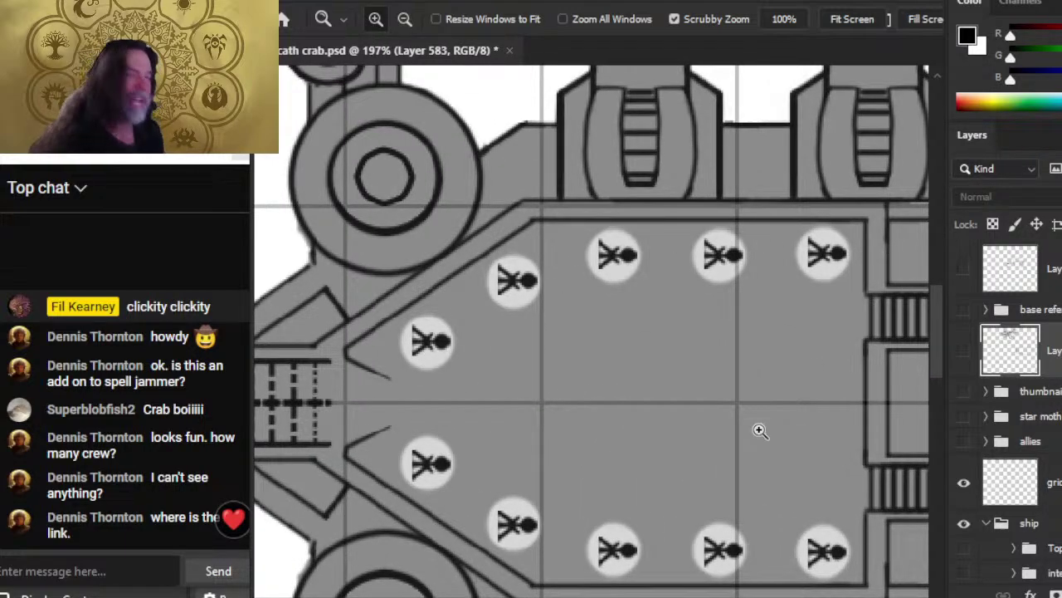
pyautogui.moveTo(782, 346); pyautogui.dragTo(696, 345)
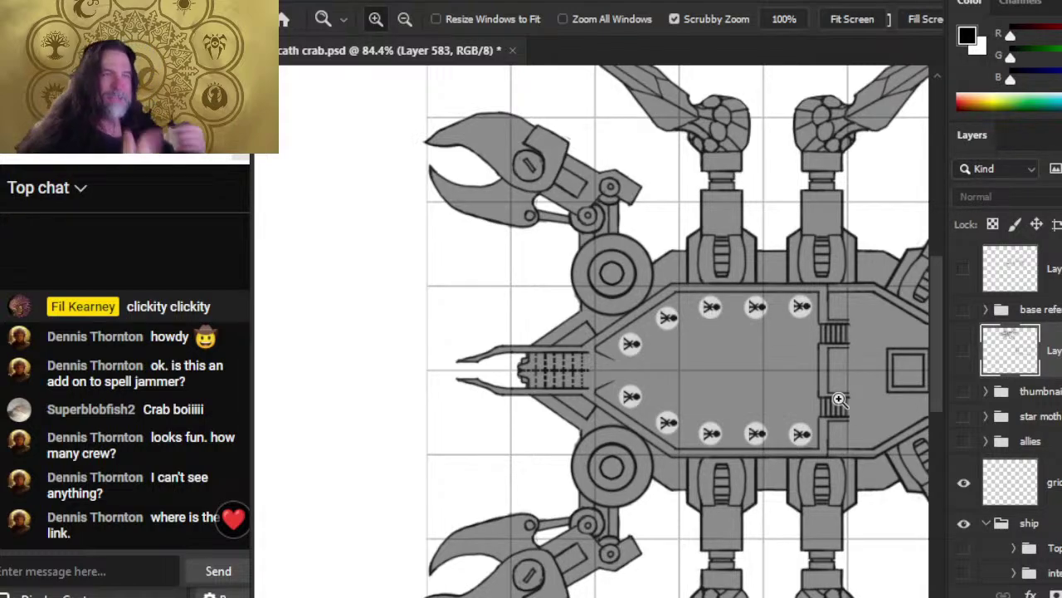
pyautogui.click(568, 379)
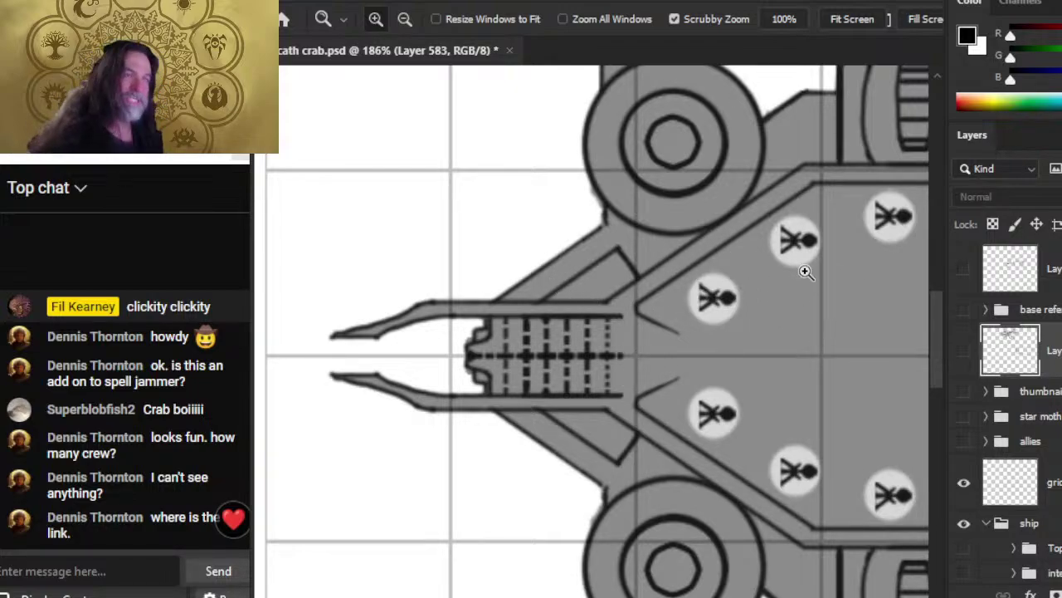
pyautogui.moveTo(775, 410); pyautogui.dragTo(678, 408)
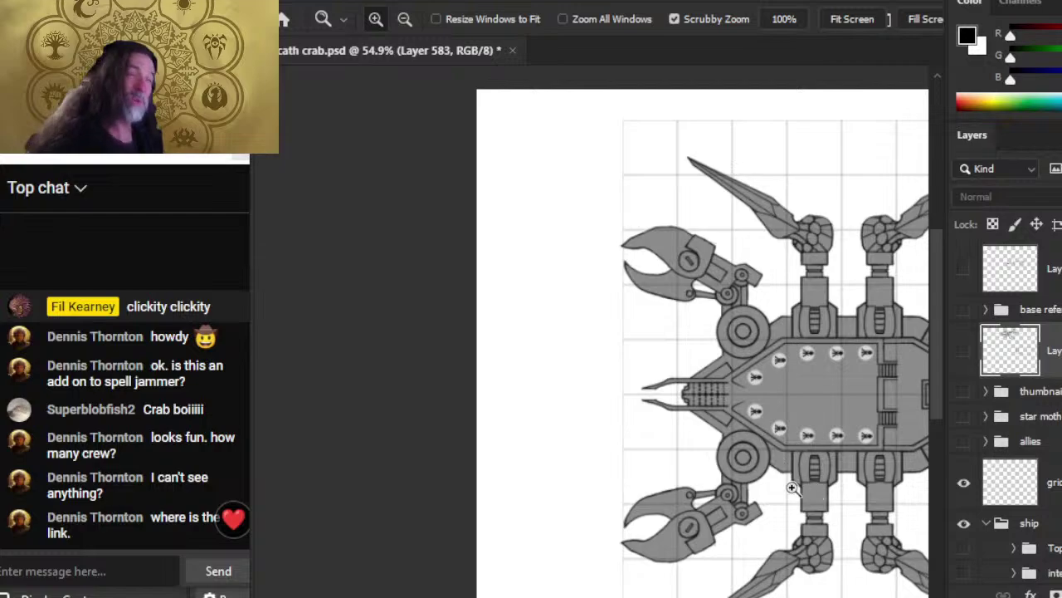
pyautogui.moveTo(792, 488); pyautogui.dragTo(591, 432)
pyautogui.moveTo(625, 327)
pyautogui.mouseDown()
pyautogui.moveTo(690, 345)
pyautogui.moveTo(586, 336)
pyautogui.moveTo(612, 340)
pyautogui.mouseUp()
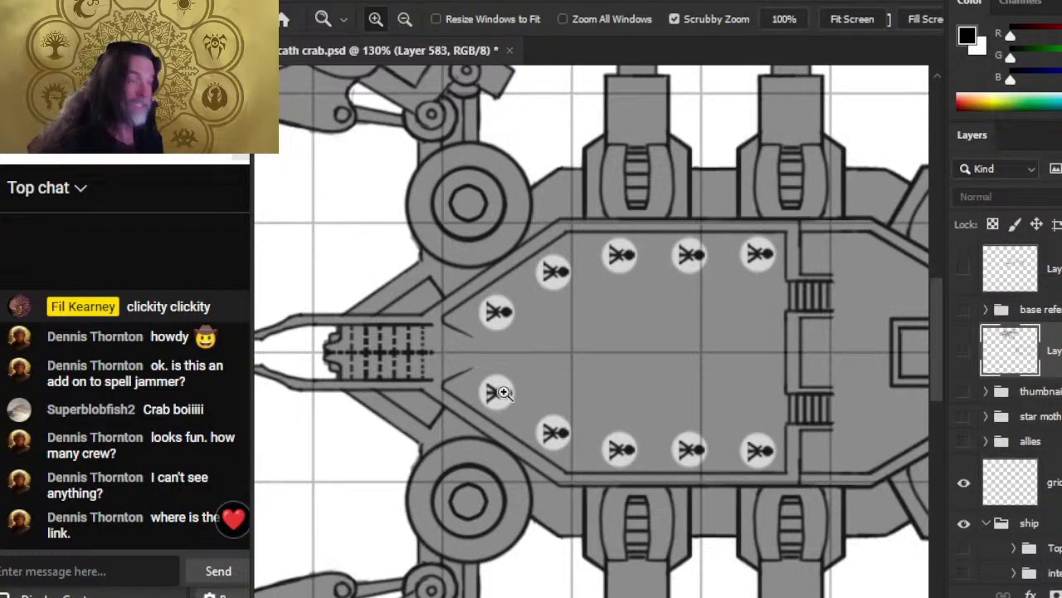
pyautogui.moveTo(787, 432); pyautogui.dragTo(769, 465)
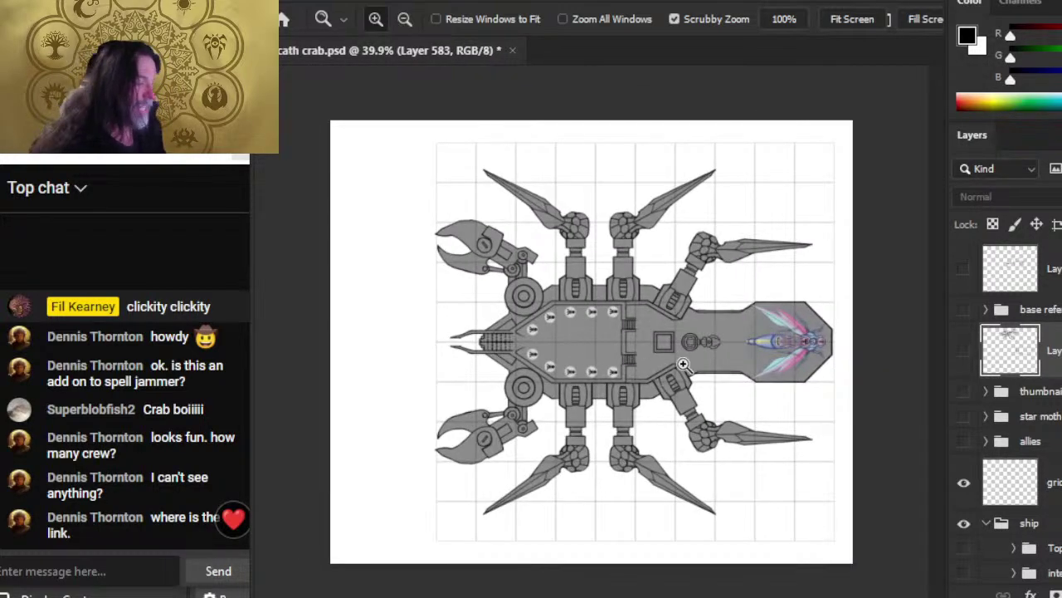
pyautogui.moveTo(655, 370); pyautogui.dragTo(704, 374)
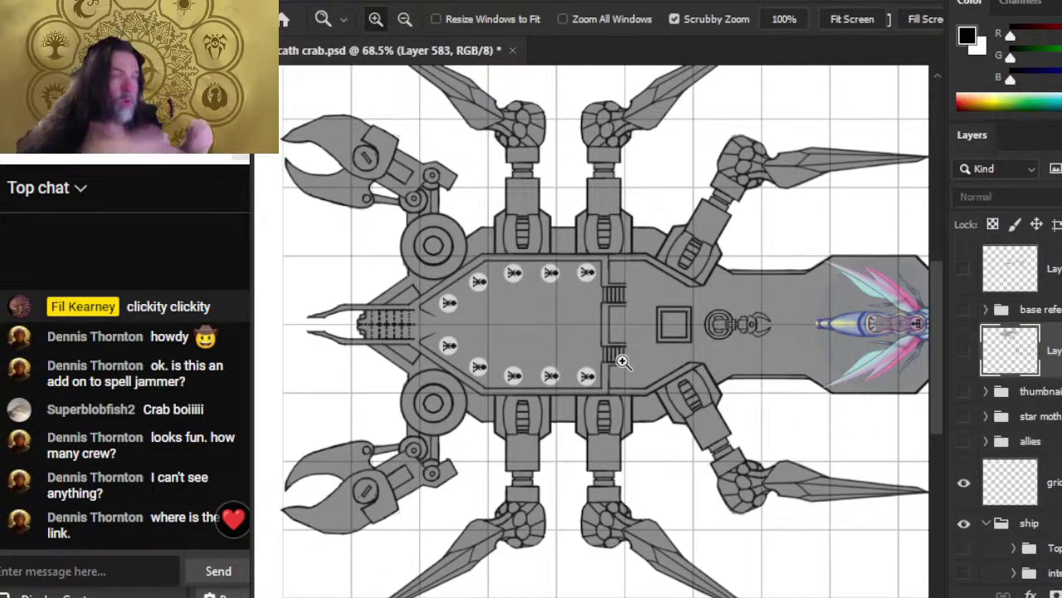
# - Preview the sketch and top layers, then show the thumbnails group and hide the crab ship
pyautogui.click(963, 350)
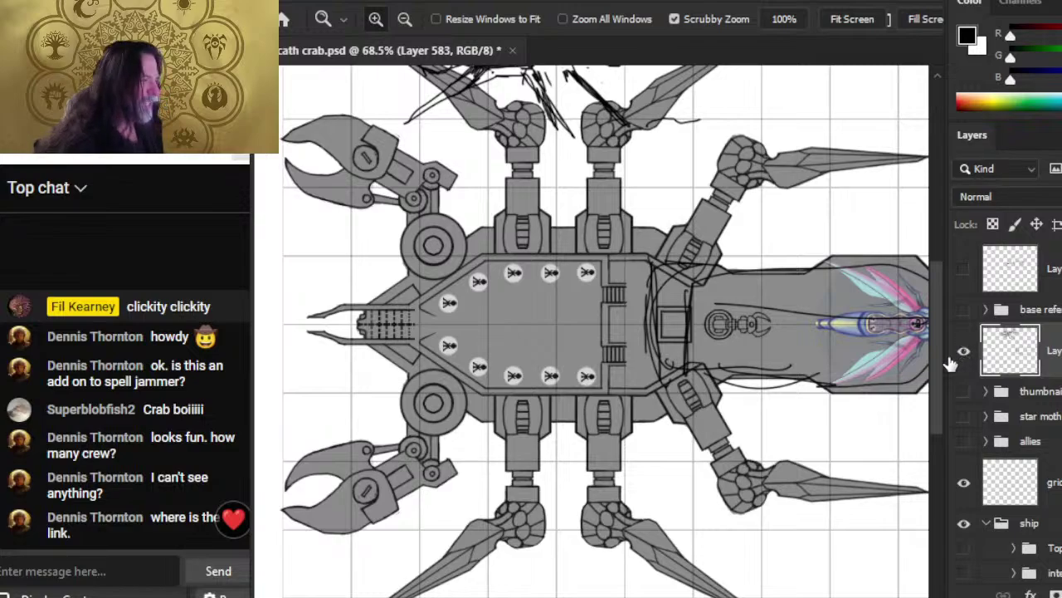
pyautogui.click(962, 350)
pyautogui.click(963, 268)
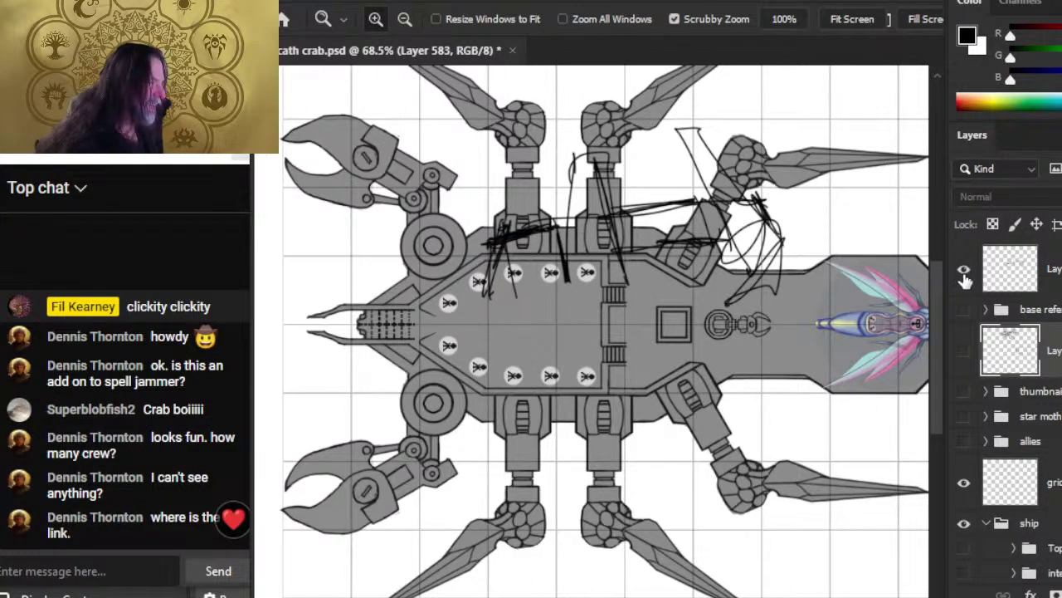
pyautogui.click(963, 268)
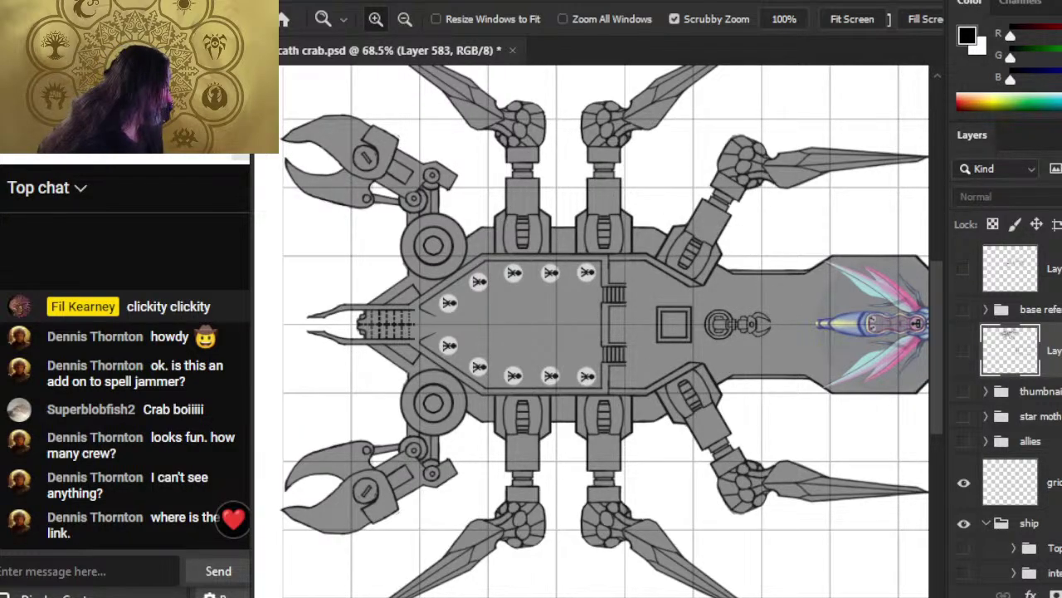
pyautogui.click(964, 392)
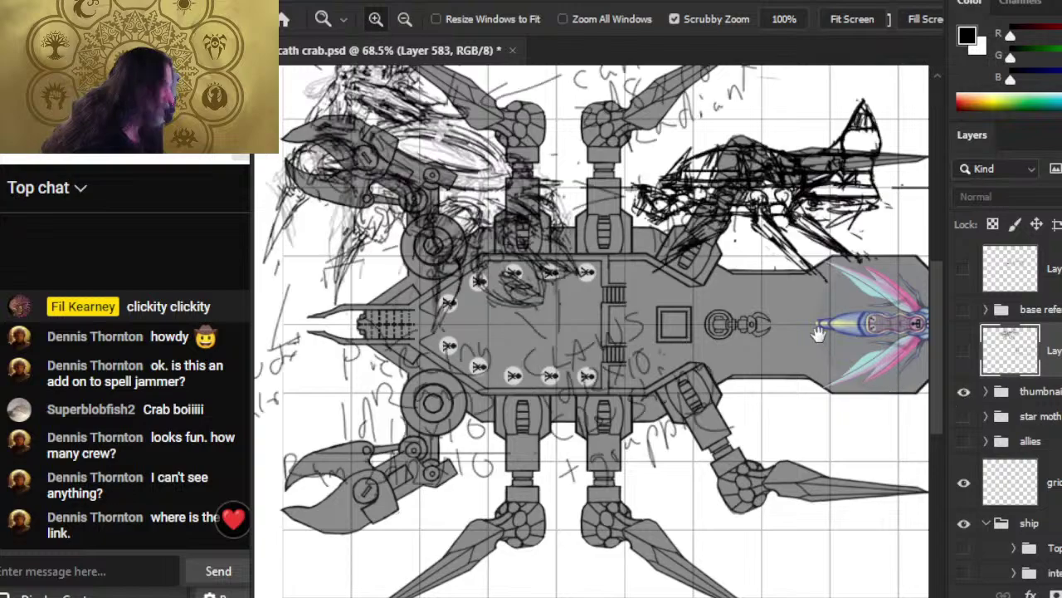
pyautogui.click(964, 523)
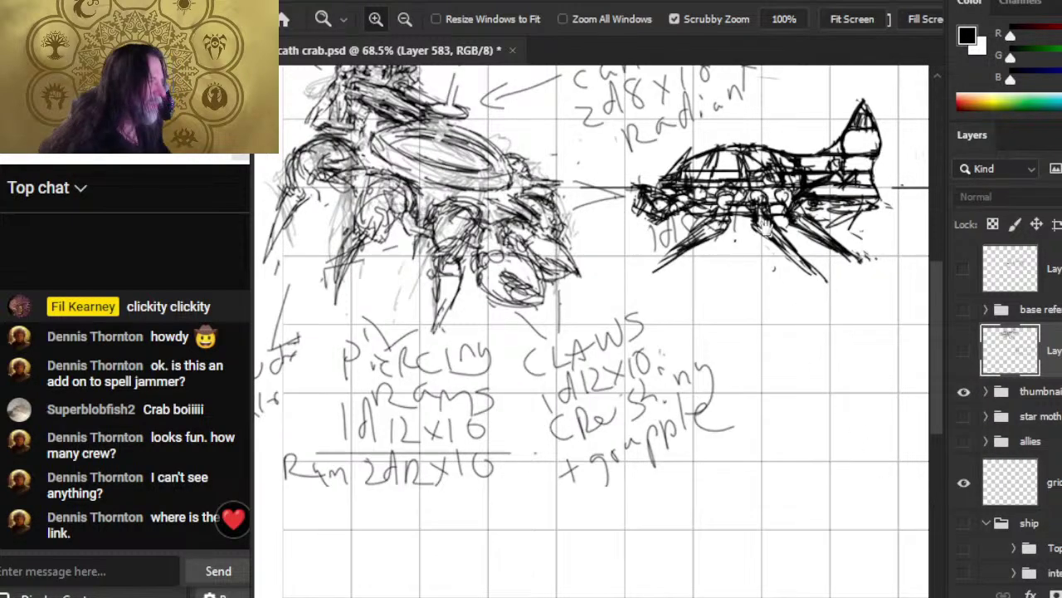
pyautogui.scroll(4, 674, 298)
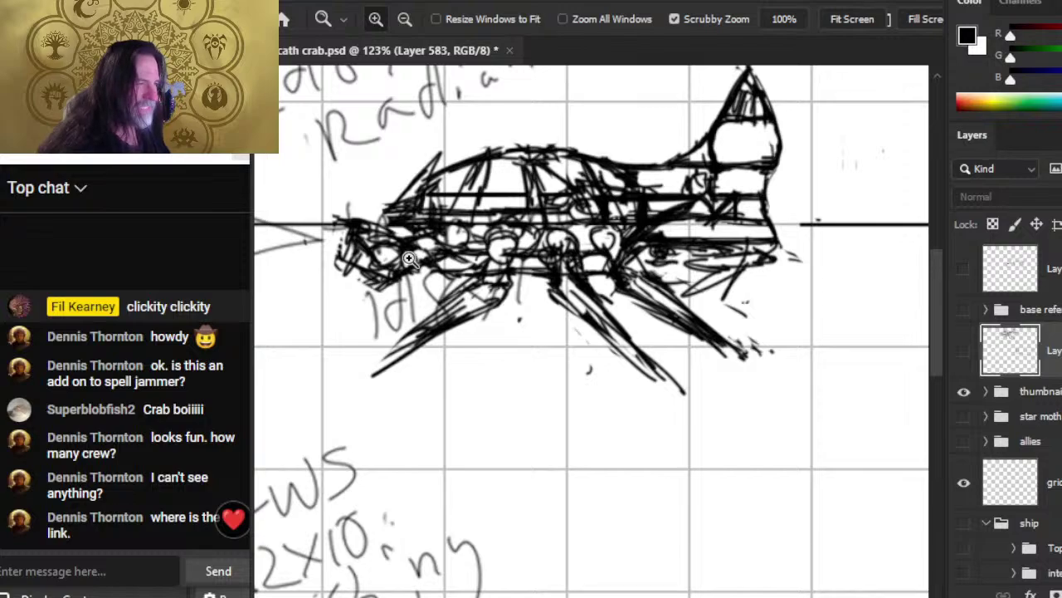
pyautogui.scroll(-4, 792, 410)
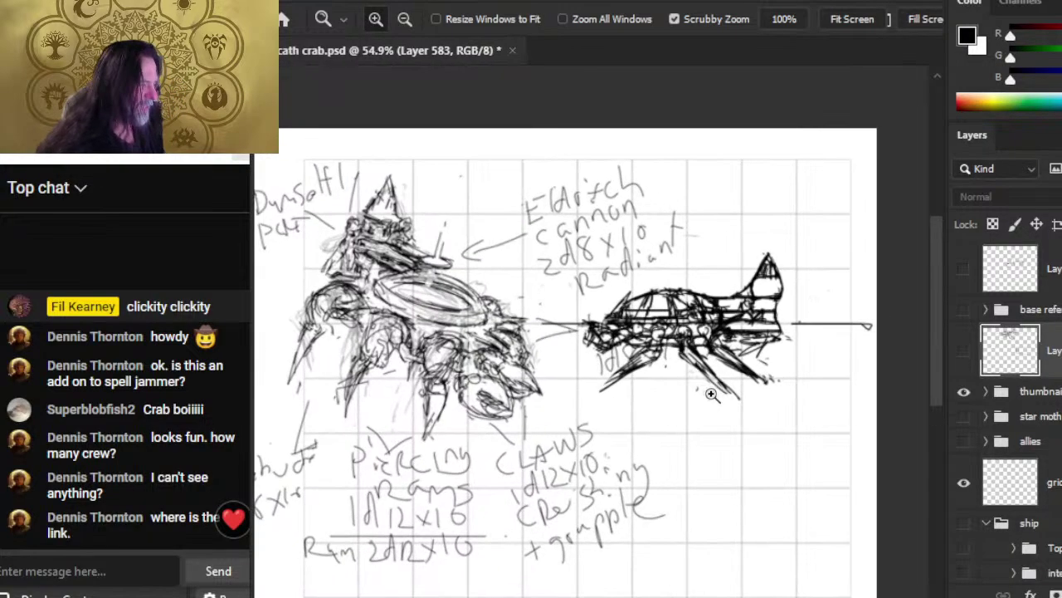
pyautogui.scroll(4, 711, 394)
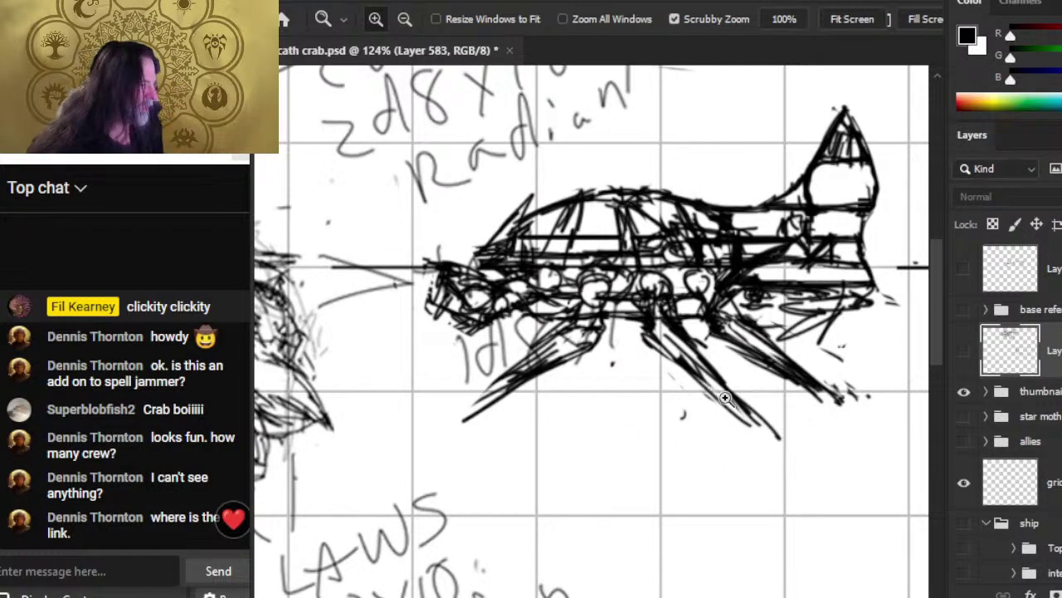
# - Fit the sketch sheet to the window and zoom in on the side-view ship sketch
pyautogui.hotkey('ctrl', '0')
pyautogui.moveTo(739, 280); pyautogui.dragTo(764, 323)
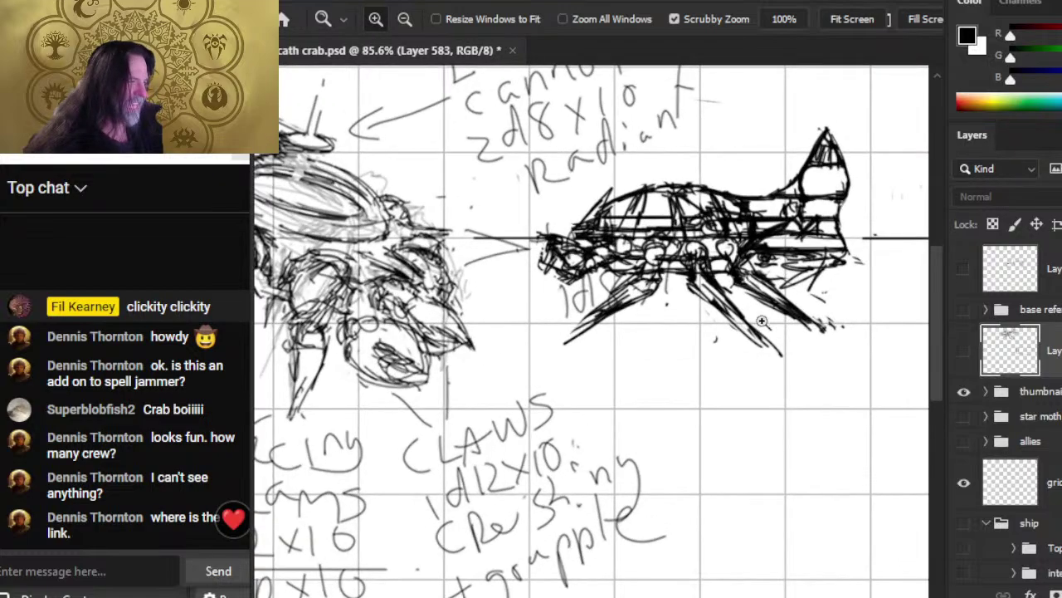
pyautogui.moveTo(835, 264); pyautogui.dragTo(783, 312)
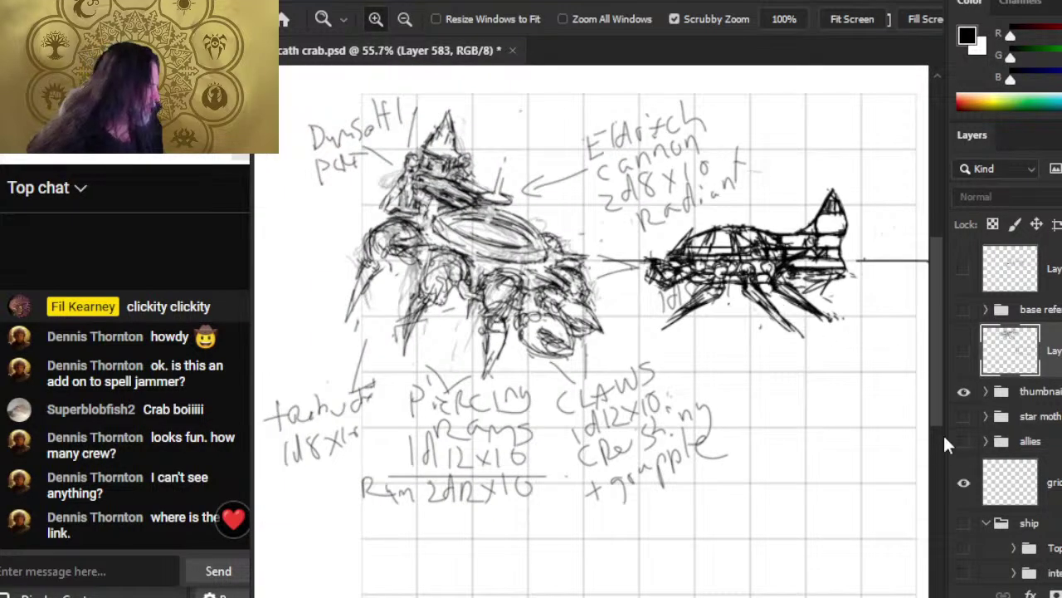
pyautogui.moveTo(747, 274); pyautogui.dragTo(794, 274)
pyautogui.moveTo(840, 345); pyautogui.dragTo(807, 326)
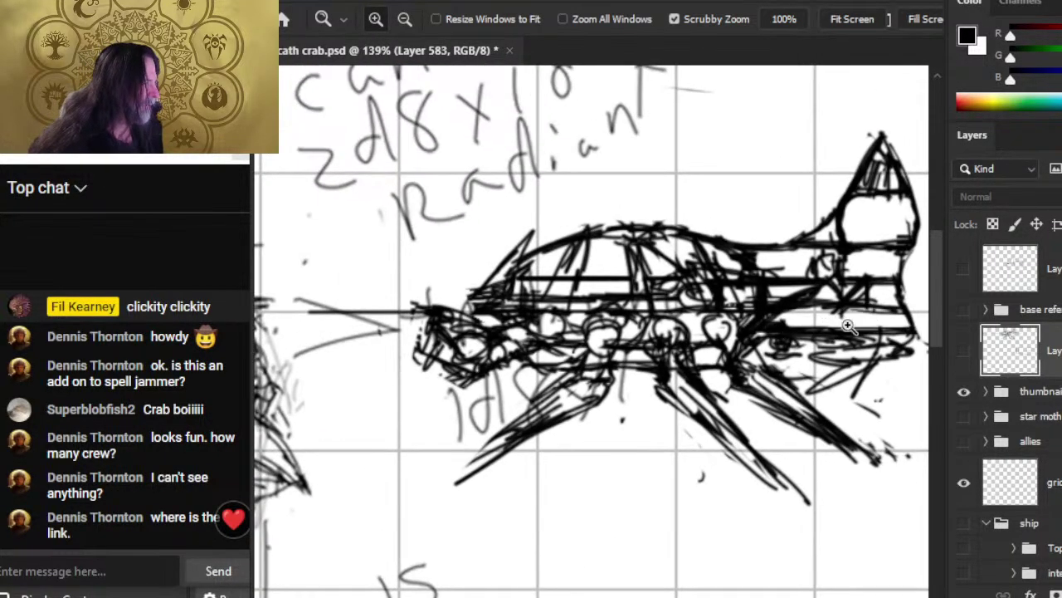
pyautogui.moveTo(829, 371); pyautogui.dragTo(599, 338)
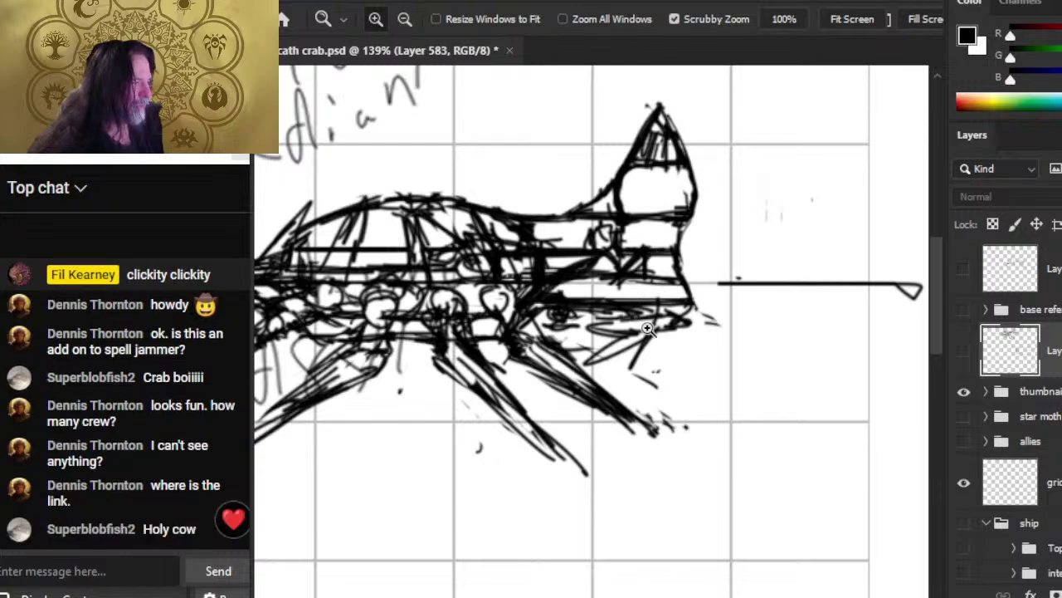
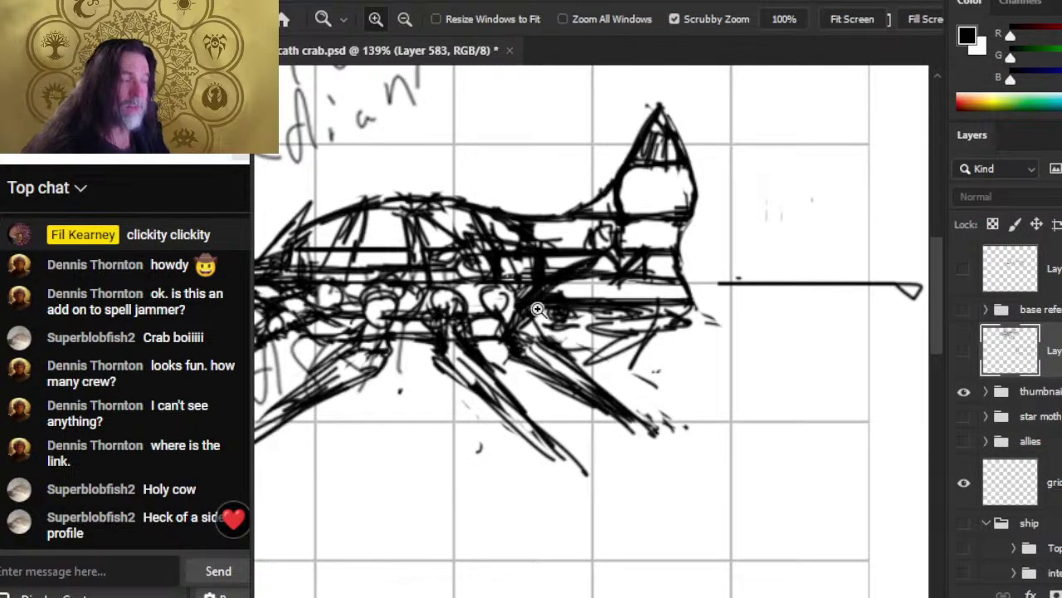
# - Zoom out to 93% and pan to the crab sketch with its 'Eldritch cannon' and 'piercing claws' notes
pyautogui.moveTo(535, 309); pyautogui.dragTo(488, 317)
pyautogui.hscroll(-10, 430, 348)
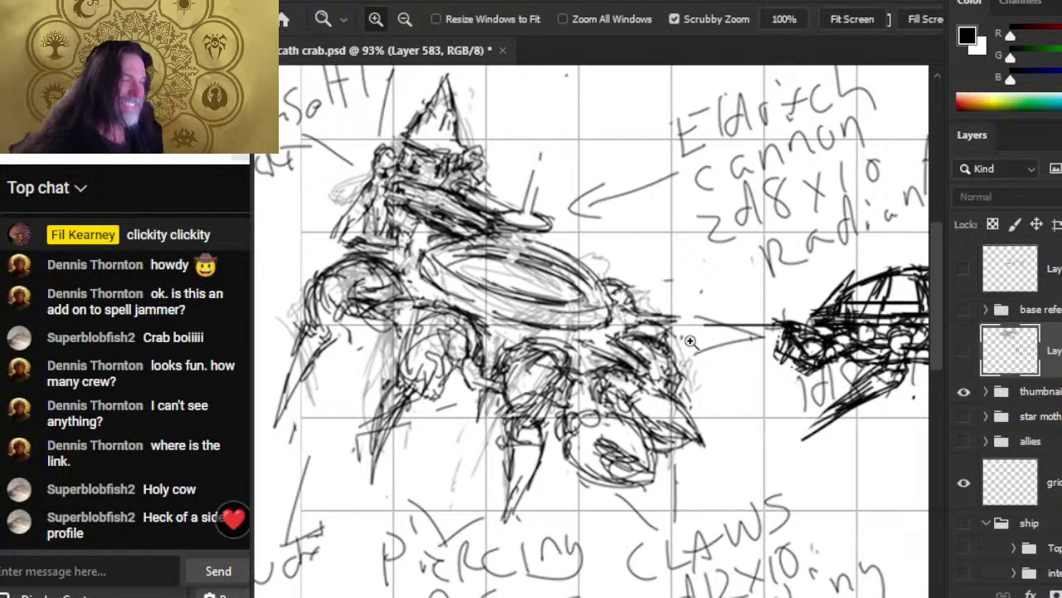
# - Zoom out to 49.1% so the side profile and the 'Ram' and 'Claws' notes all fit
pyautogui.scroll(-3, 668, 357)
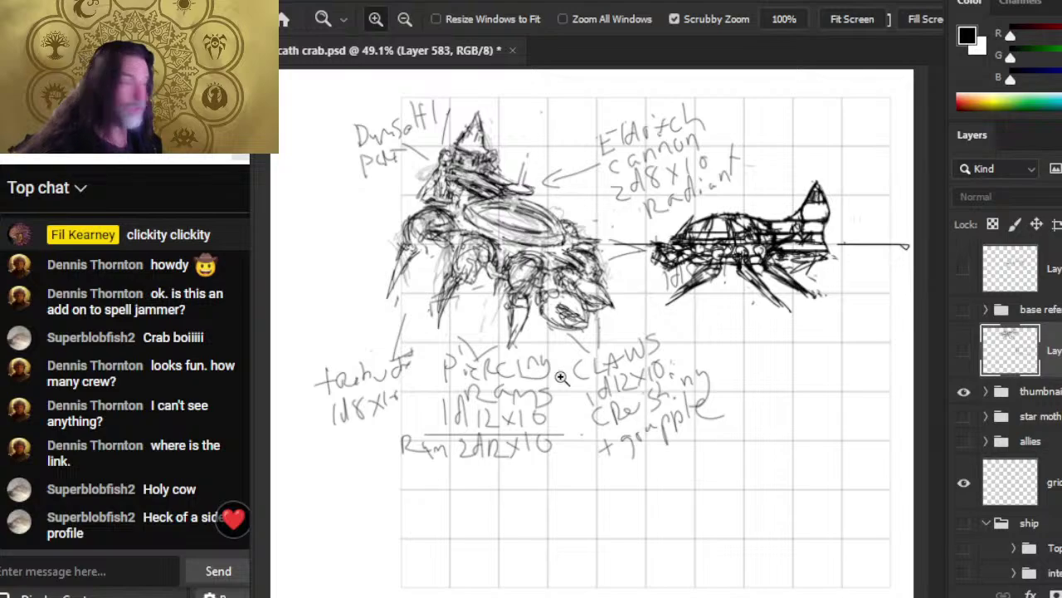
# - Hide the thumbnail sketch group and show the ship group's top-down deck plan
pyautogui.click(964, 391)
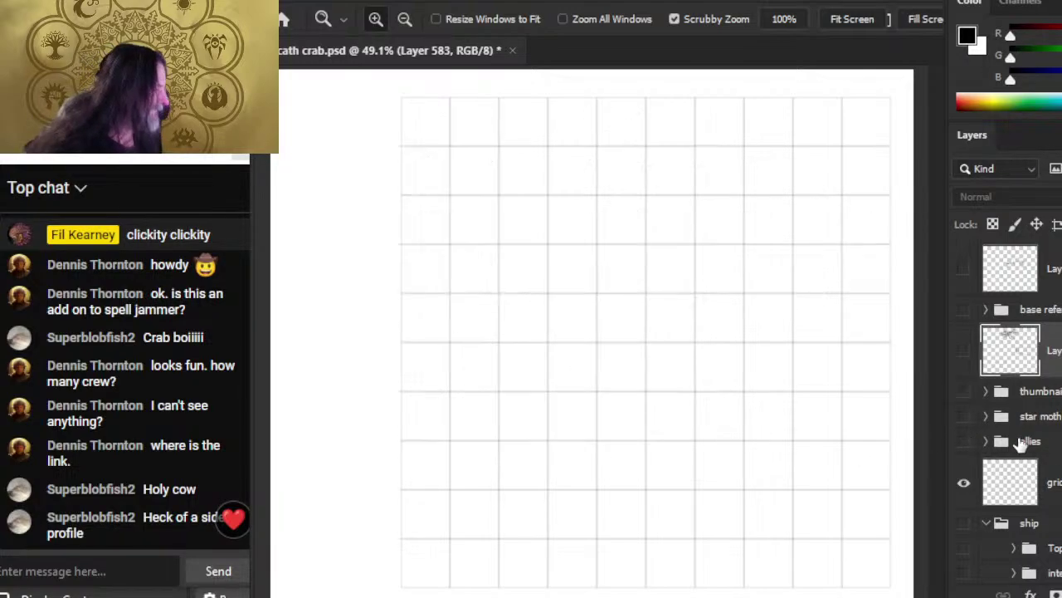
pyautogui.click(964, 523)
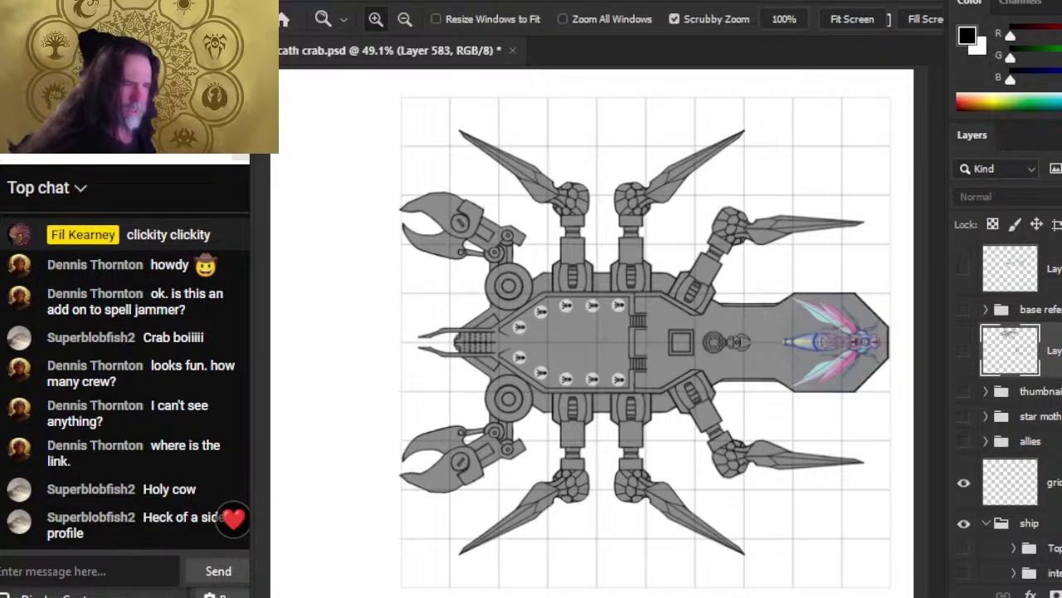
pyautogui.hotkey('alt', 'Tab')
pyautogui.hotkey('alt', 'Tab')
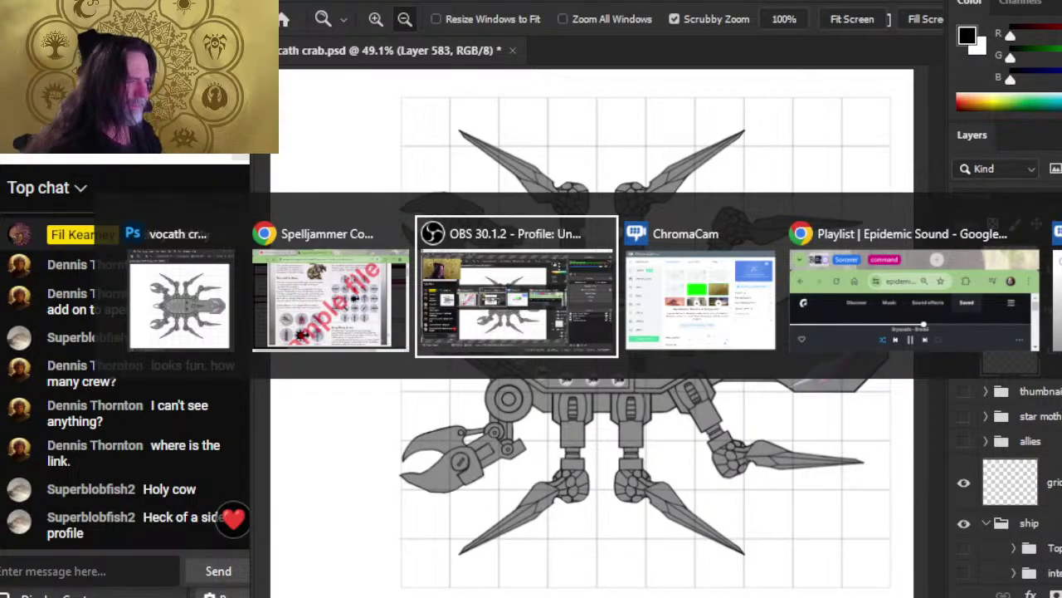
pyautogui.hotkey('alt', 'Tab')
pyautogui.press('Tab')
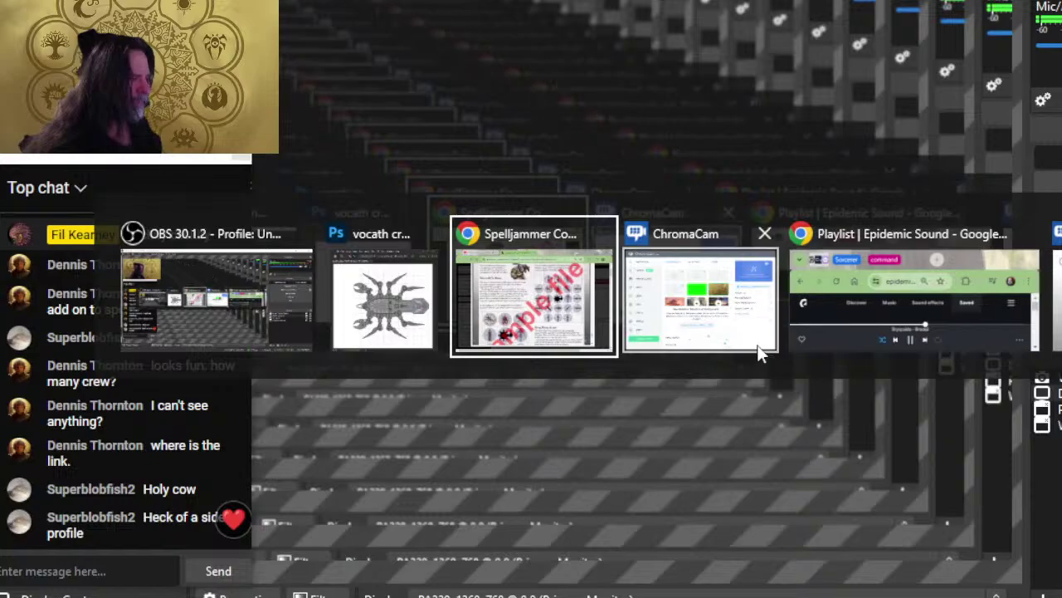
pyautogui.click(503, 290)
pyautogui.hotkey('ctrl', 'Tab')
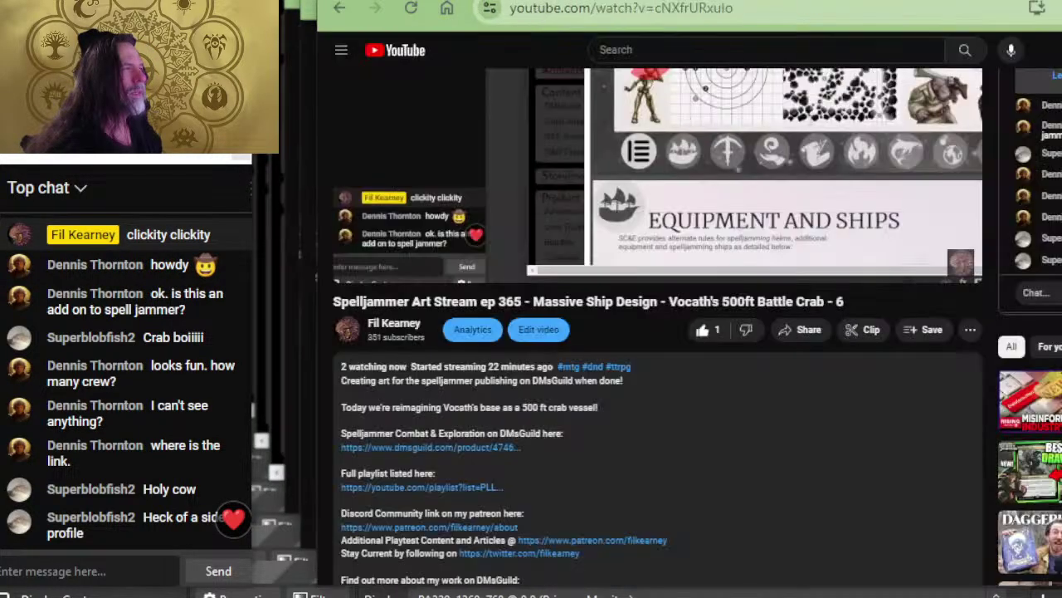
pyautogui.scroll(2, 664, 199)
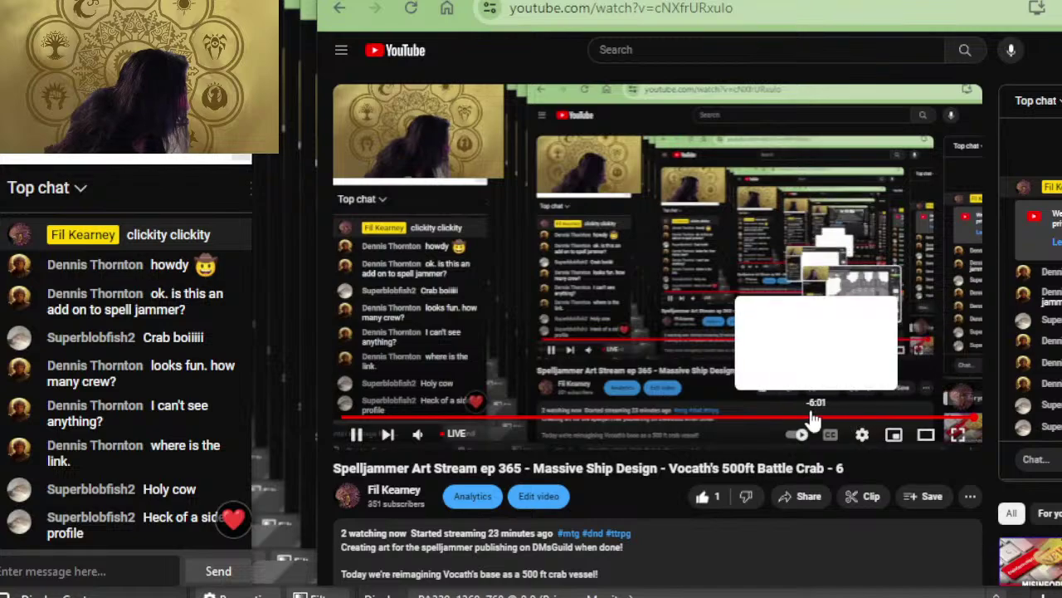
pyautogui.scroll(-2, 535, 298)
pyautogui.scroll(-2, 535, 299)
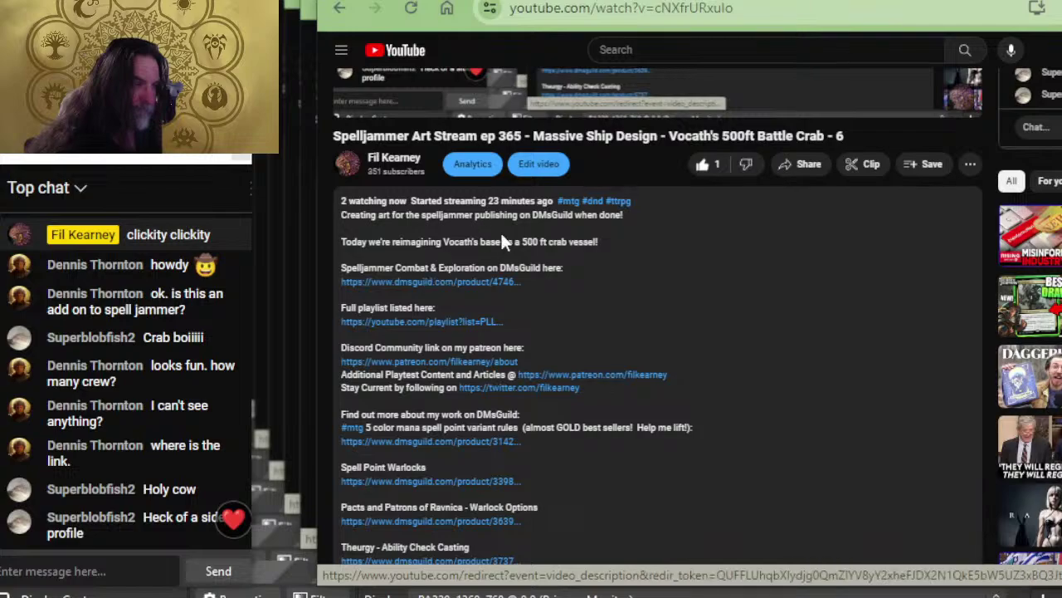
pyautogui.hotkey('alt', 'Tab')
pyautogui.hotkey('alt', 'Tab')
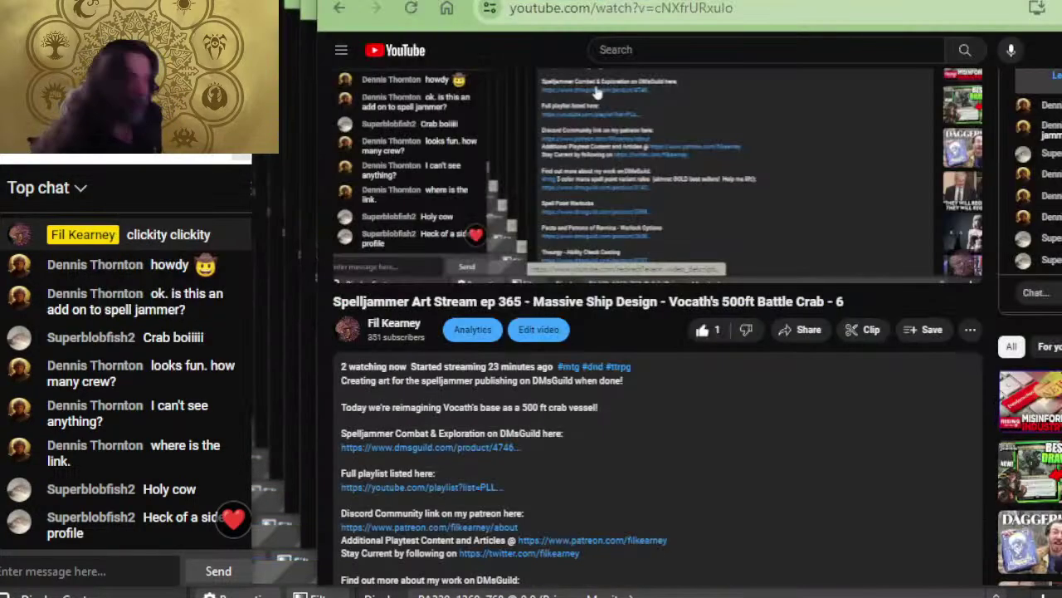
pyautogui.hotkey('alt', 'Tab')
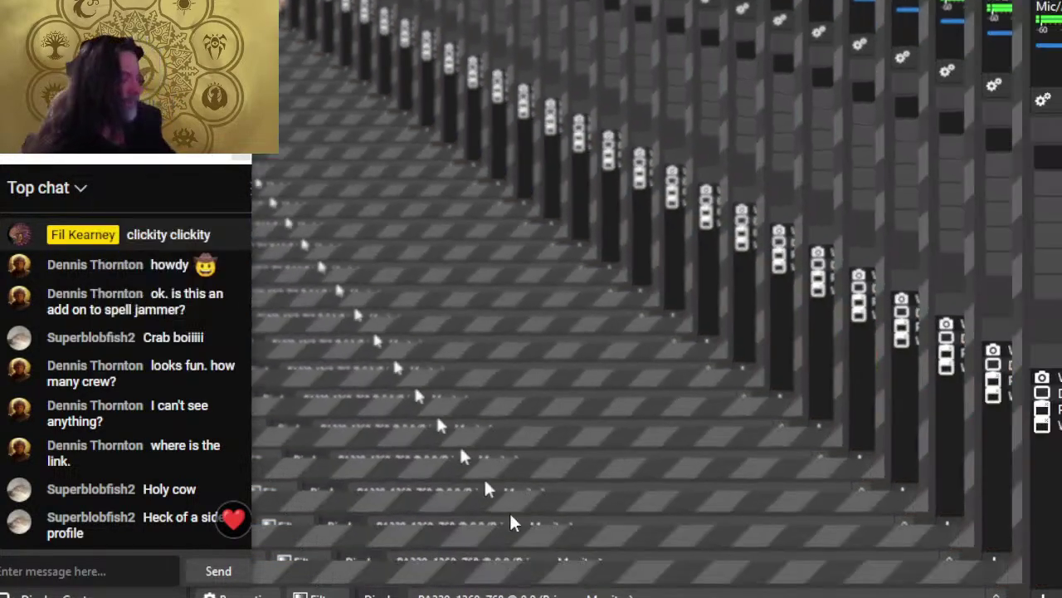
pyautogui.hotkey('alt', 'Tab')
pyautogui.hotkey('alt', 'Tab')
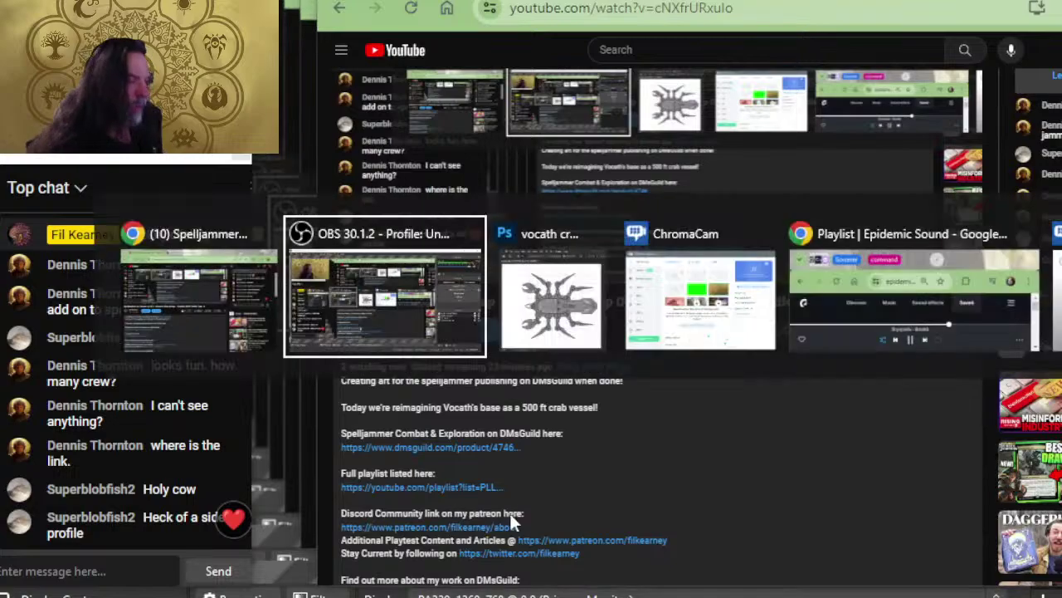
pyautogui.scroll(-2, 575, 400)
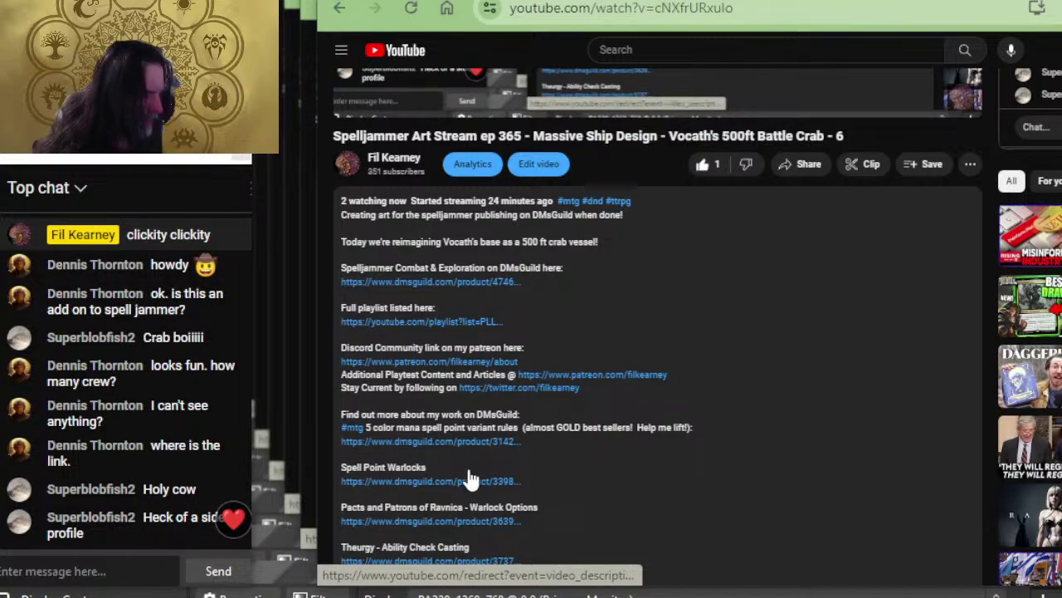
pyautogui.scroll(-2, 468, 480)
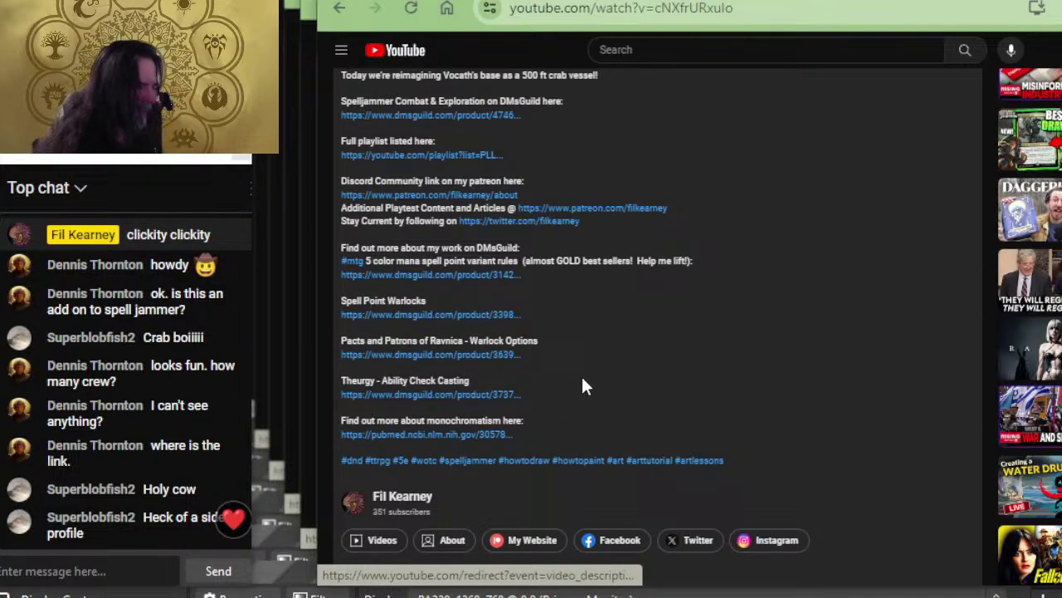
pyautogui.scroll(6, 581, 357)
pyautogui.hotkey('alt', 'Tab')
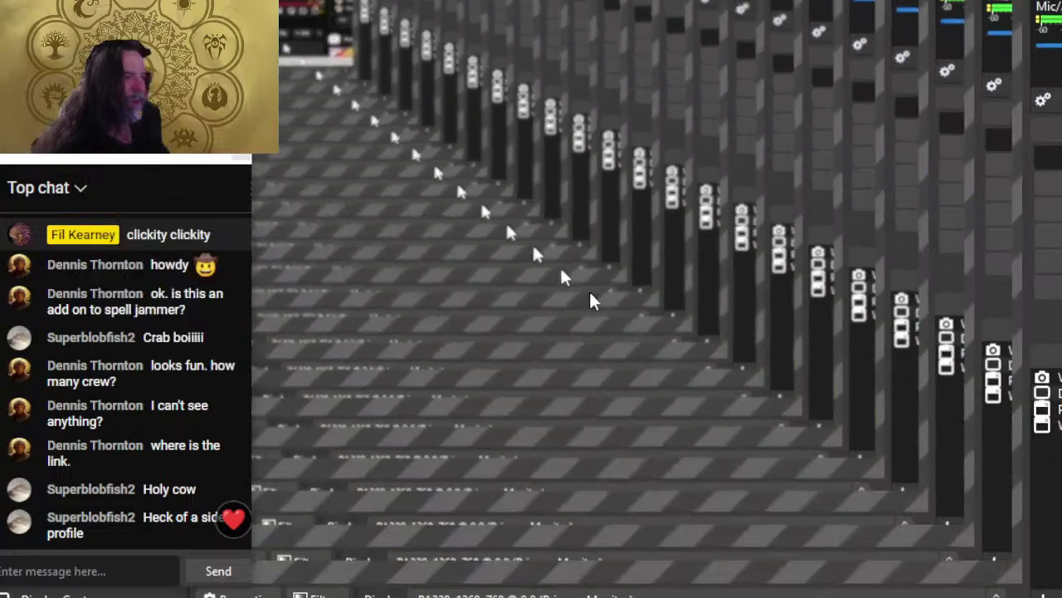
pyautogui.hotkey('alt', 'Tab')
pyautogui.hotkey('alt', 'Tab')
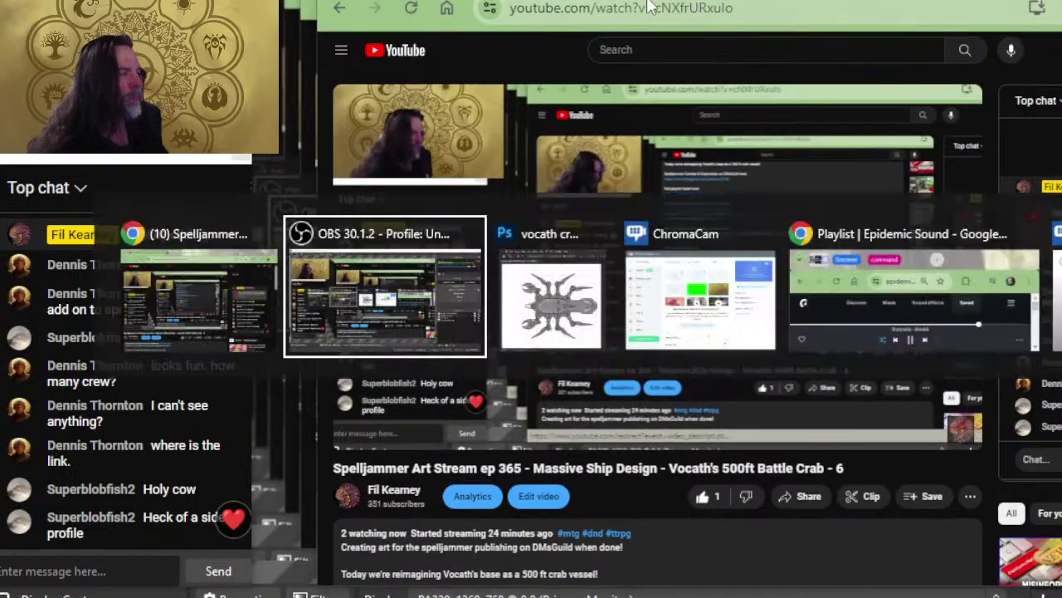
pyautogui.hotkey('alt', 'Tab')
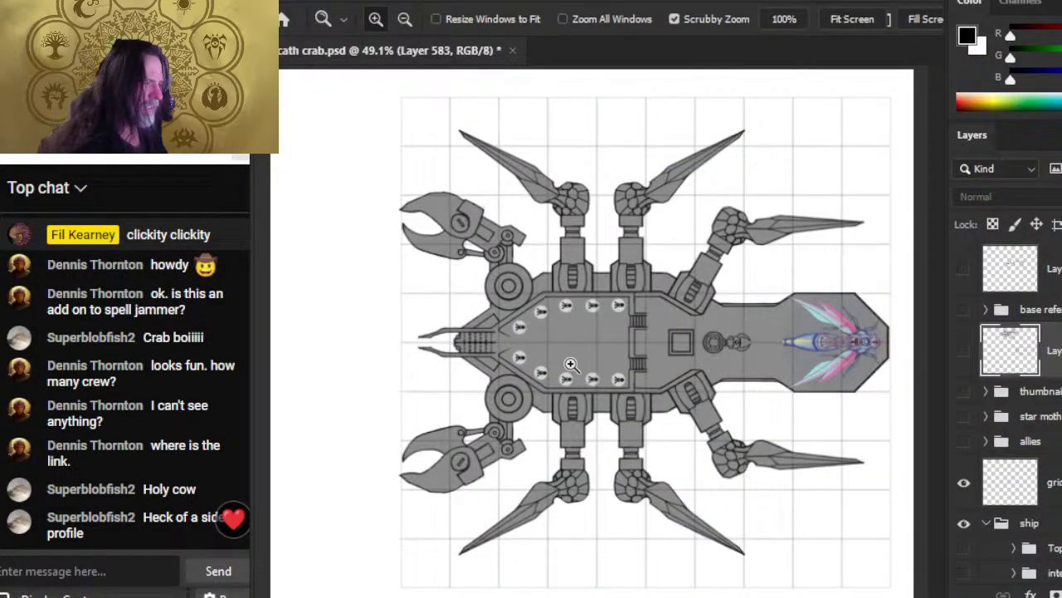
# - Briefly reveal the hidden sketch layer to inspect it, then hide it and the top sketch layer
pyautogui.scroll(3, 682, 345)
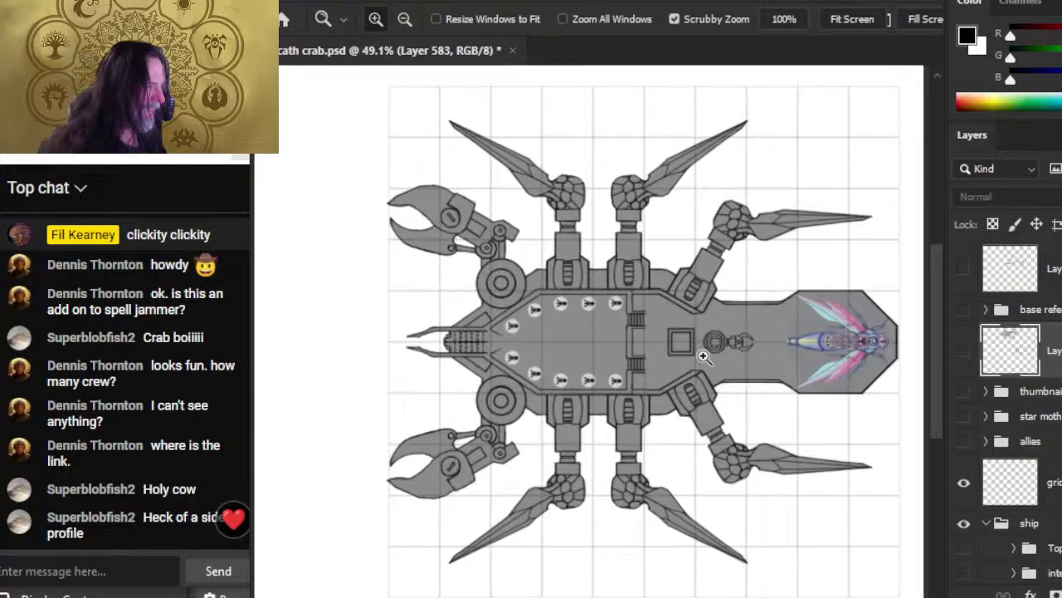
pyautogui.scroll(-3, 644, 329)
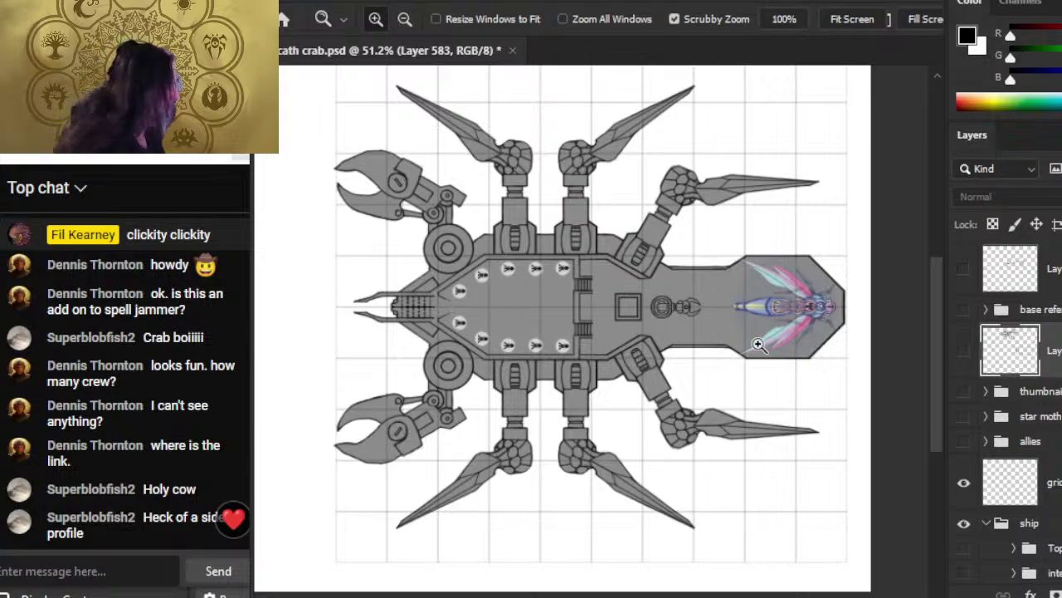
pyautogui.click(963, 350)
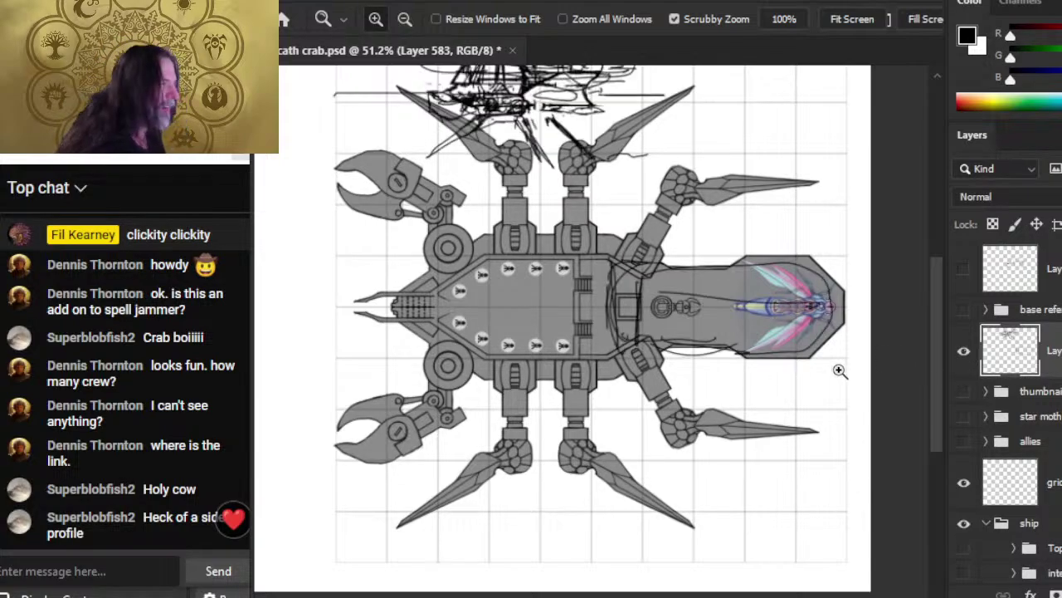
pyautogui.moveTo(681, 240); pyautogui.dragTo(743, 404)
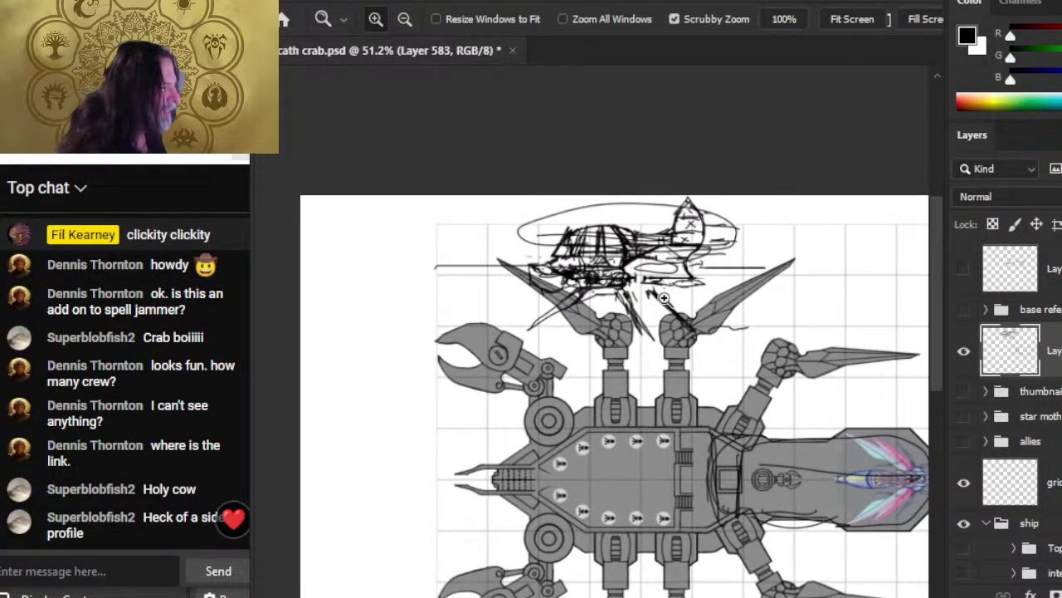
pyautogui.click(965, 352)
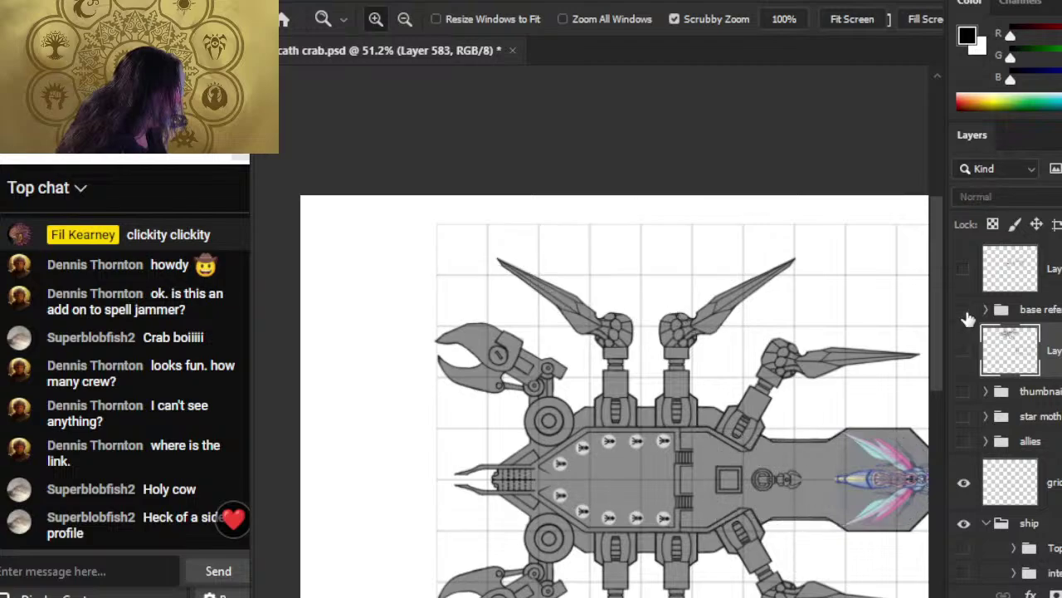
pyautogui.click(964, 269)
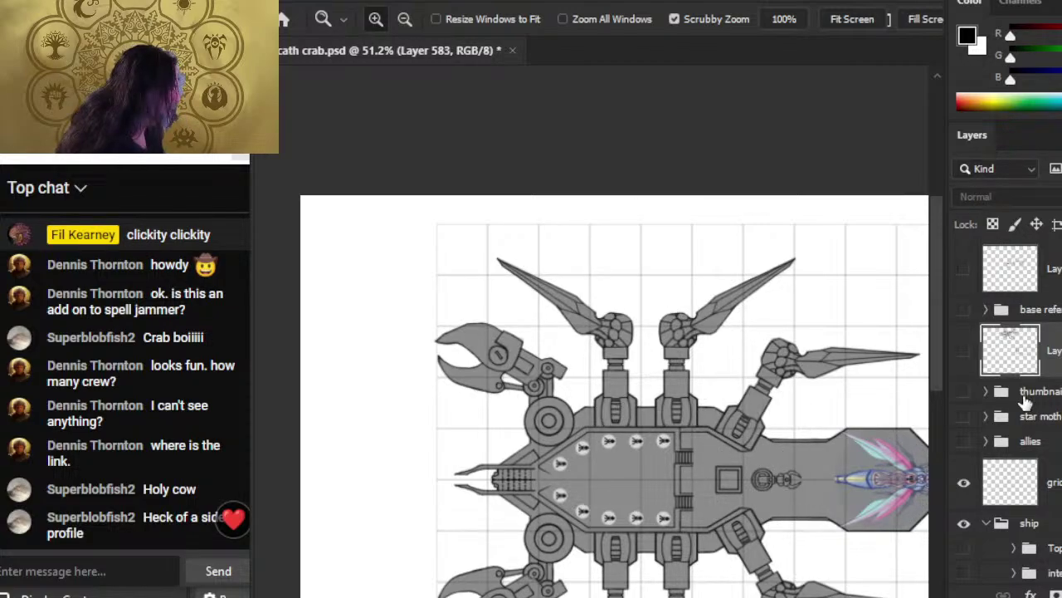
# - Show the thumbnail sketch group over the deck plan, expand it and select Layer 582
pyautogui.click(964, 311)
pyautogui.click(963, 314)
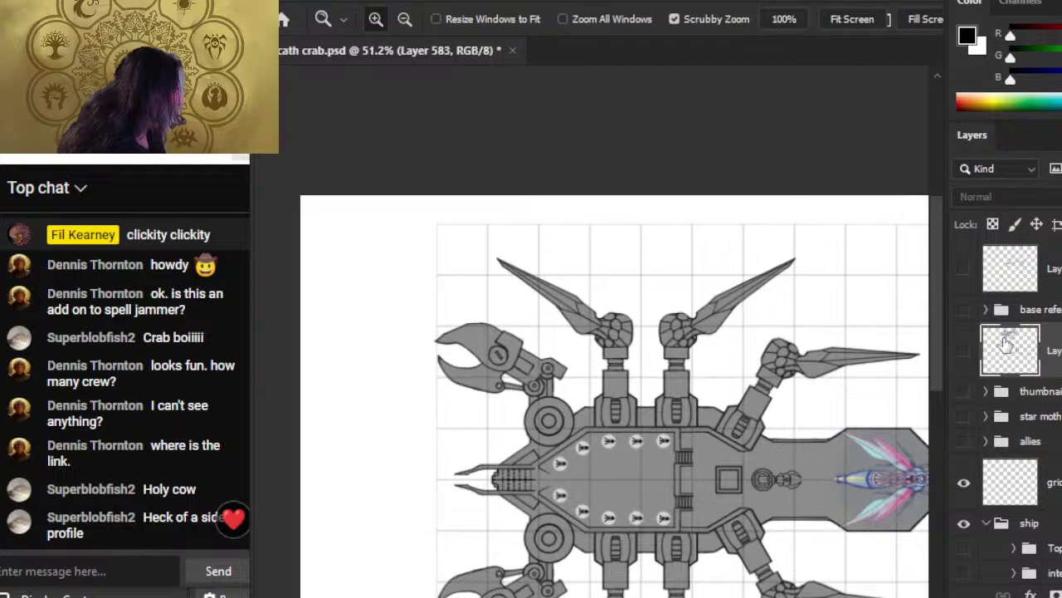
pyautogui.click(964, 394)
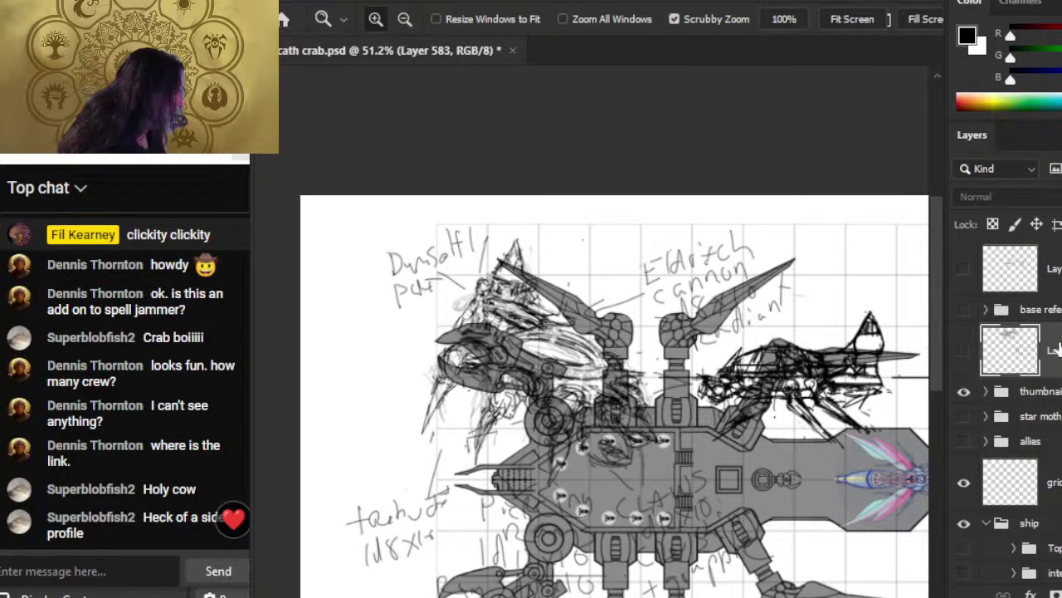
pyautogui.click(985, 392)
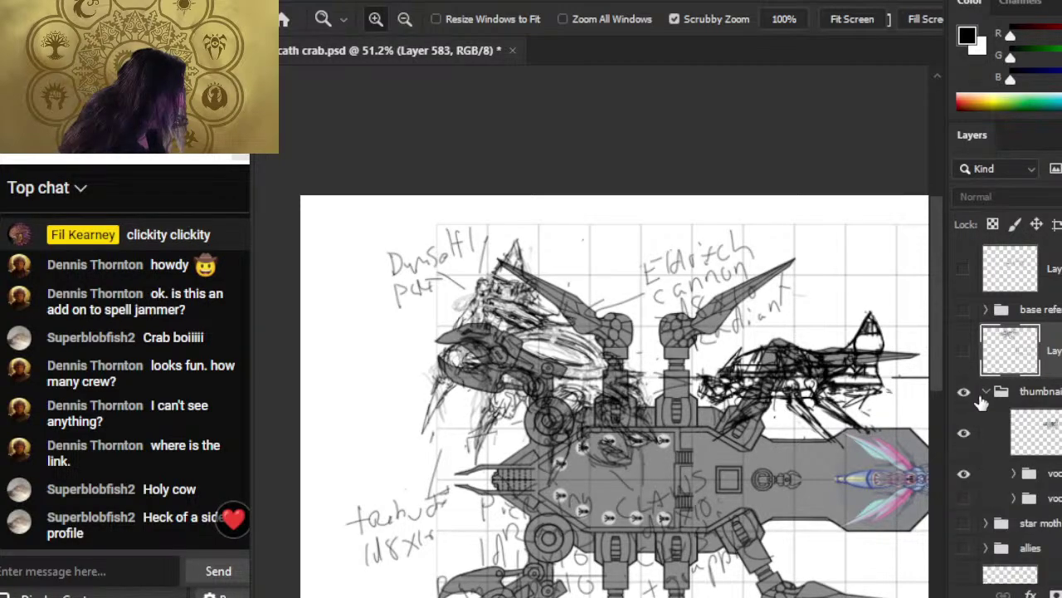
pyautogui.click(965, 439)
# - Move the Layer 582 sketch up and to the right, then collapse the thumbnail group
pyautogui.click(966, 435)
pyautogui.press('v')
pyautogui.moveTo(804, 399)
pyautogui.mouseDown()
pyautogui.moveTo(848, 332)
pyautogui.moveTo(680, 363)
pyautogui.mouseUp()
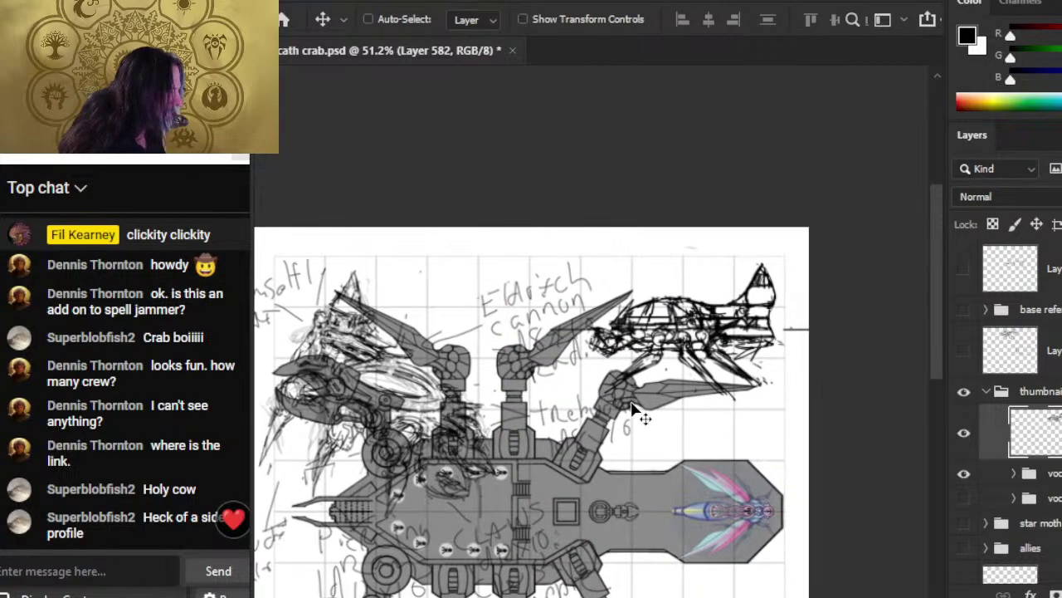
pyautogui.click(986, 393)
pyautogui.click(964, 393)
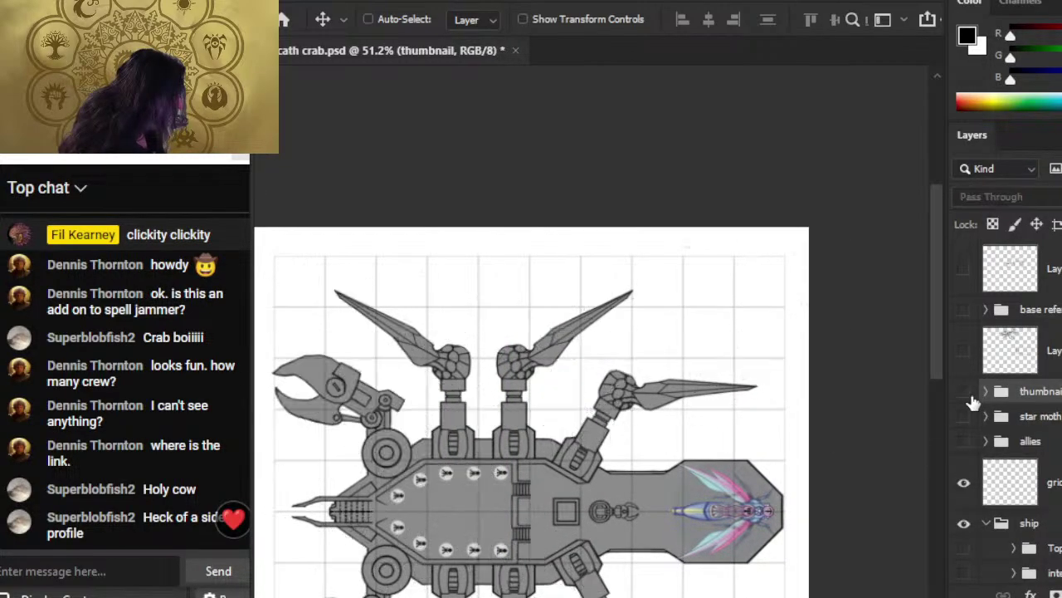
pyautogui.click(965, 392)
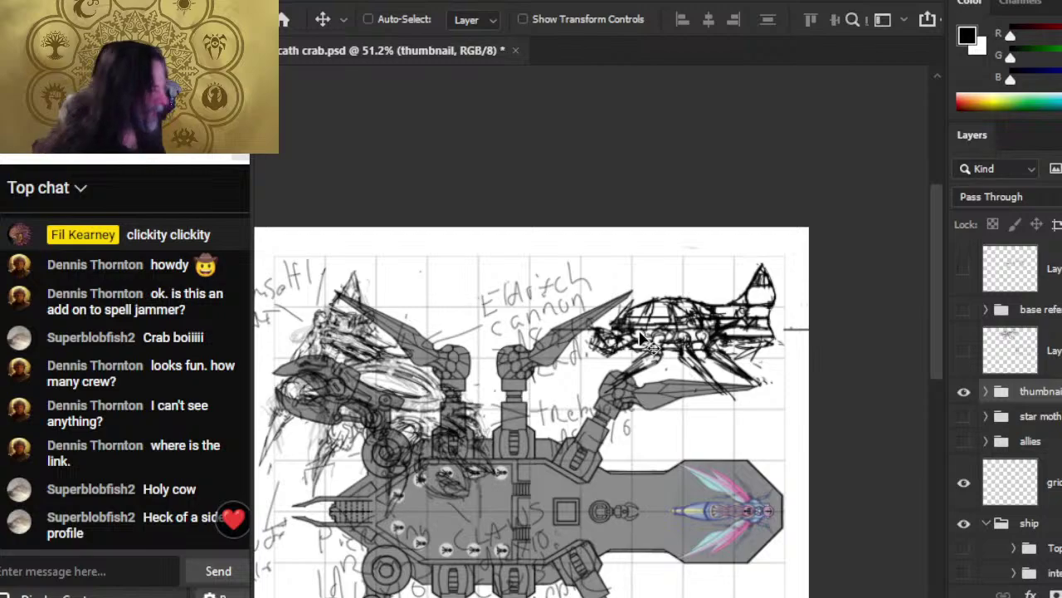
# - Zoom in on the side-profile sketch and compare it by toggling the overlay
pyautogui.press('z')
pyautogui.scroll(5, 645, 366)
pyautogui.moveTo(645, 366); pyautogui.dragTo(649, 345)
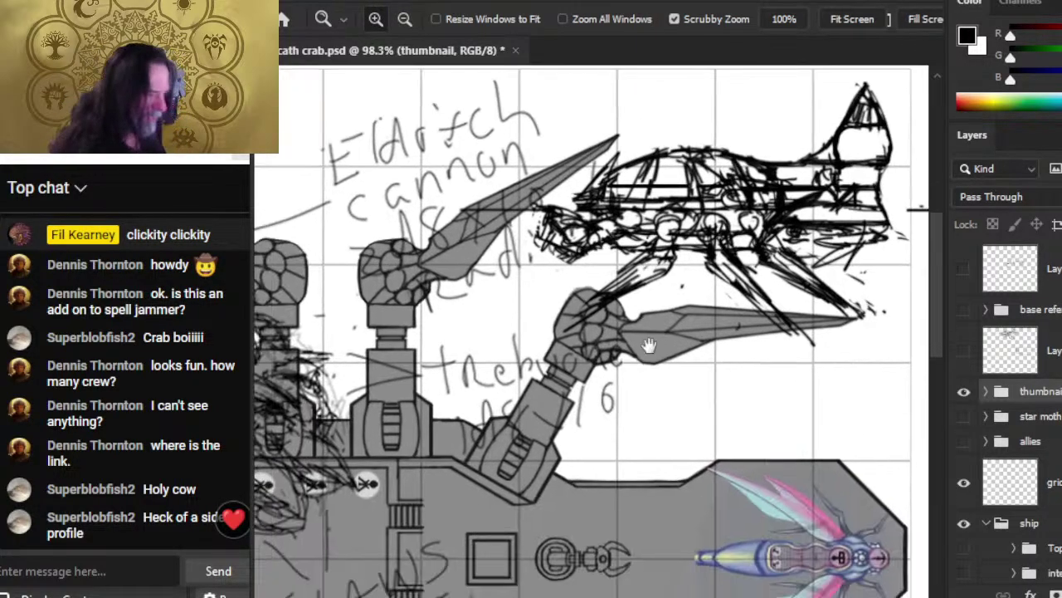
pyautogui.scroll(-8, 649, 345)
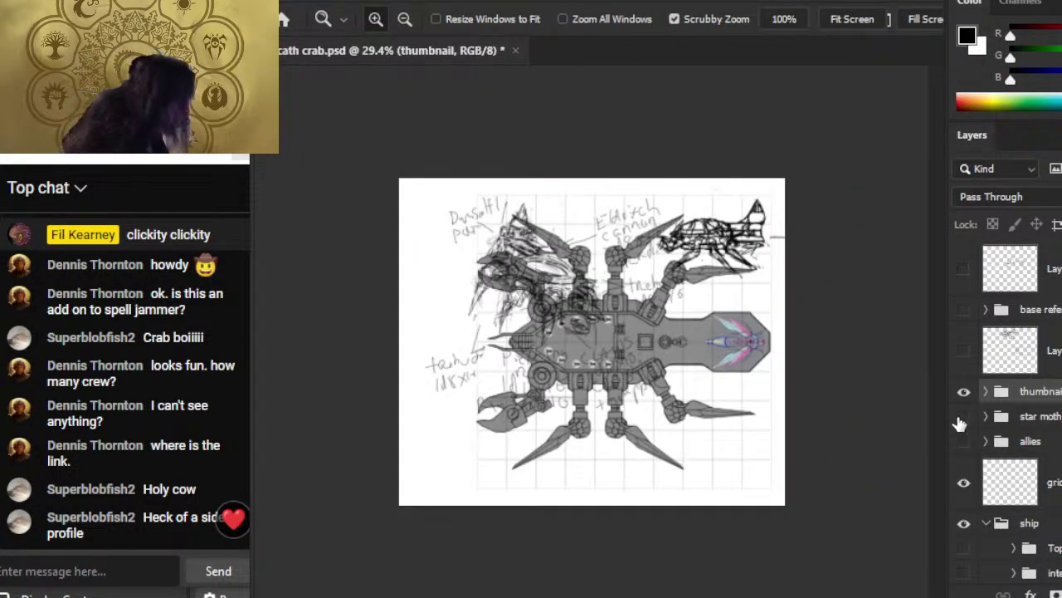
pyautogui.click(964, 393)
pyautogui.click(965, 393)
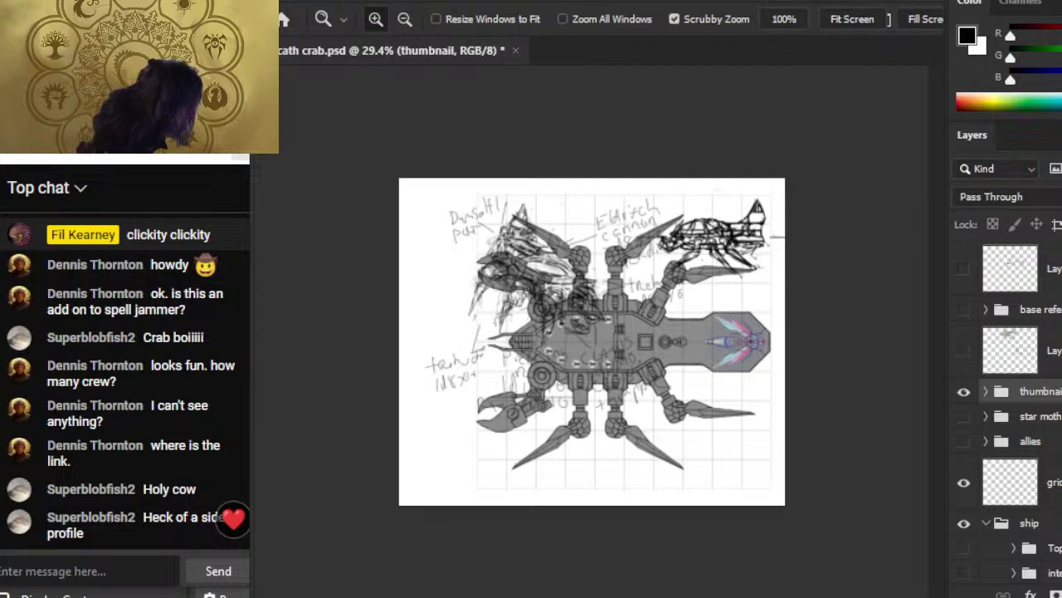
pyautogui.scroll(-5, 1009, 407)
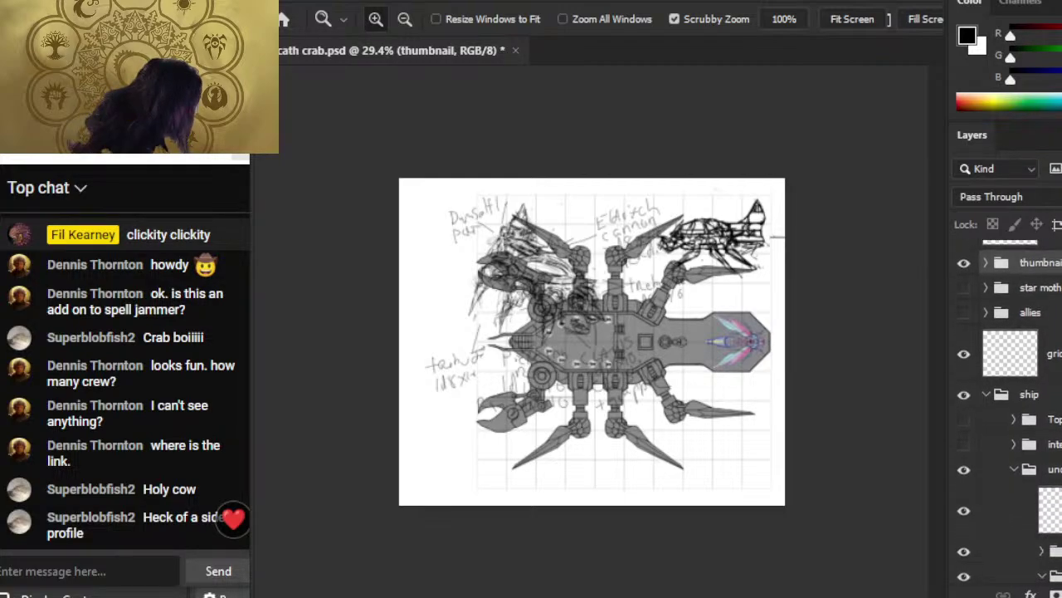
pyautogui.scroll(-3, 1008, 407)
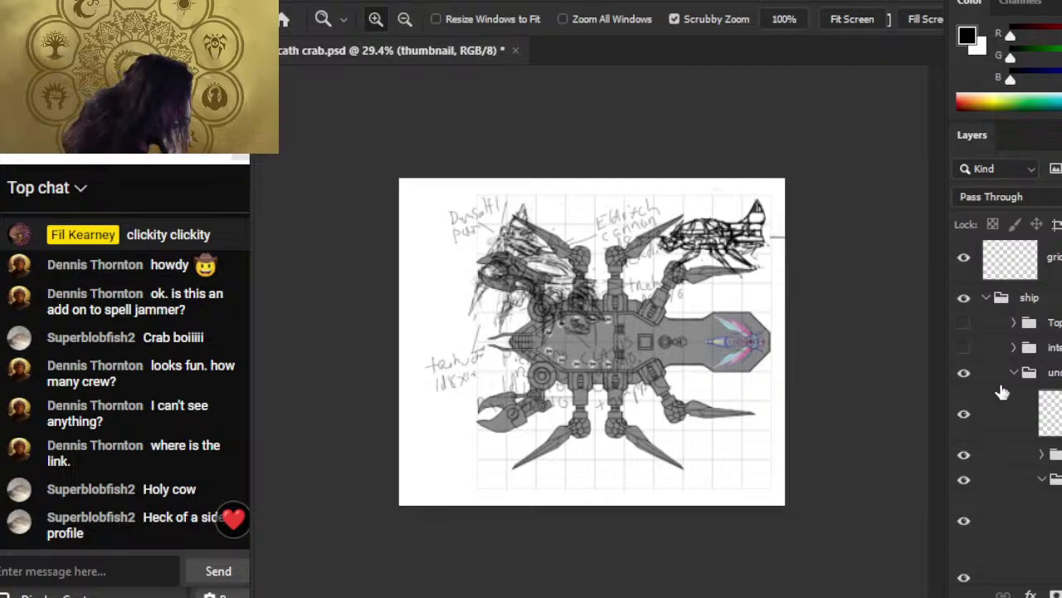
pyautogui.scroll(2, 1014, 378)
# - Toggle the underside crab artwork, then turn off the thumbnail group's sketch overlay
pyautogui.click(964, 433)
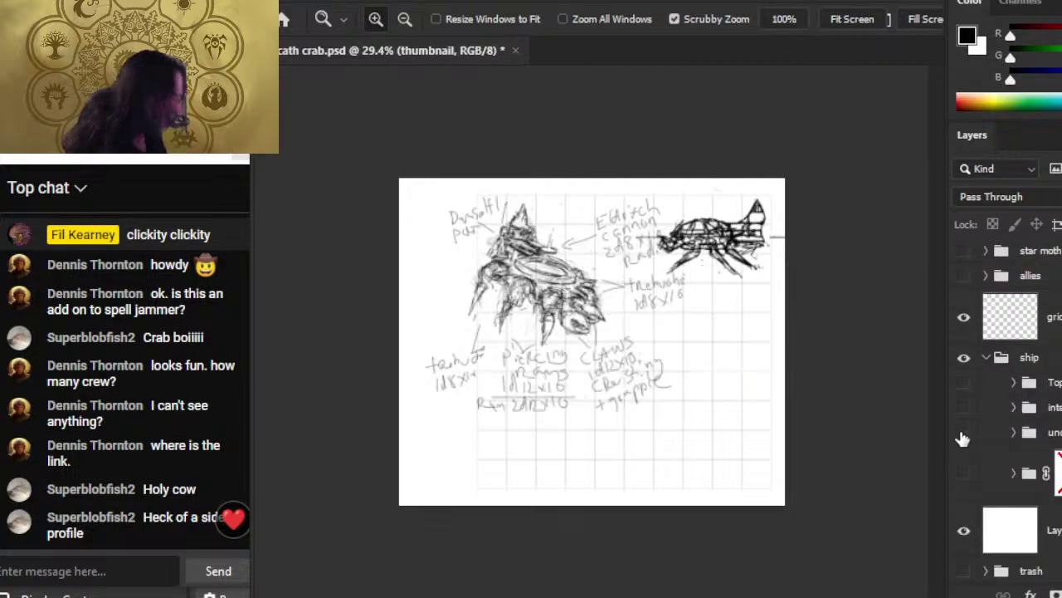
pyautogui.click(964, 433)
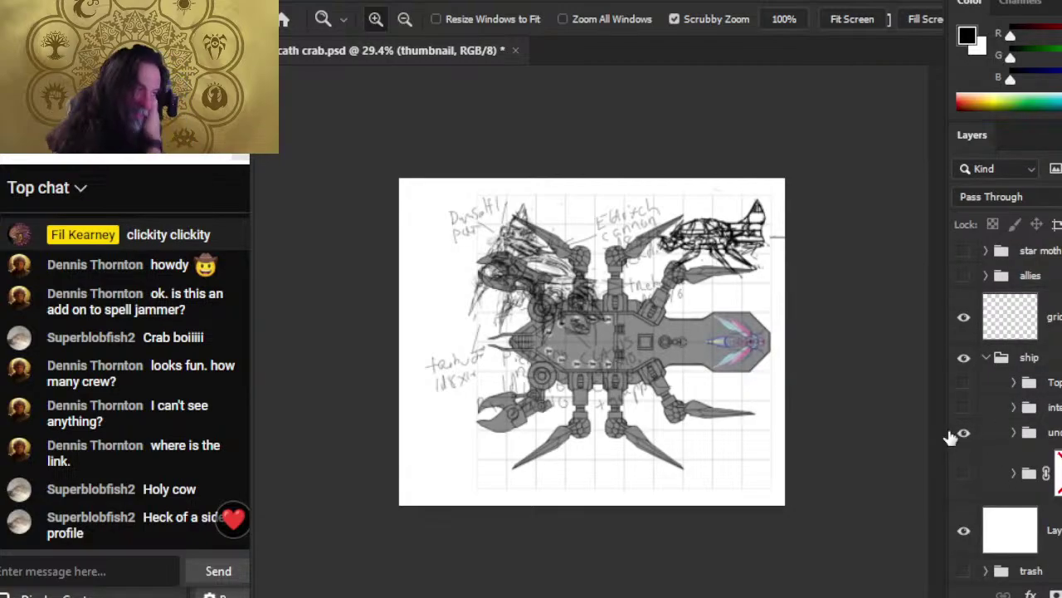
pyautogui.scroll(4, 1008, 407)
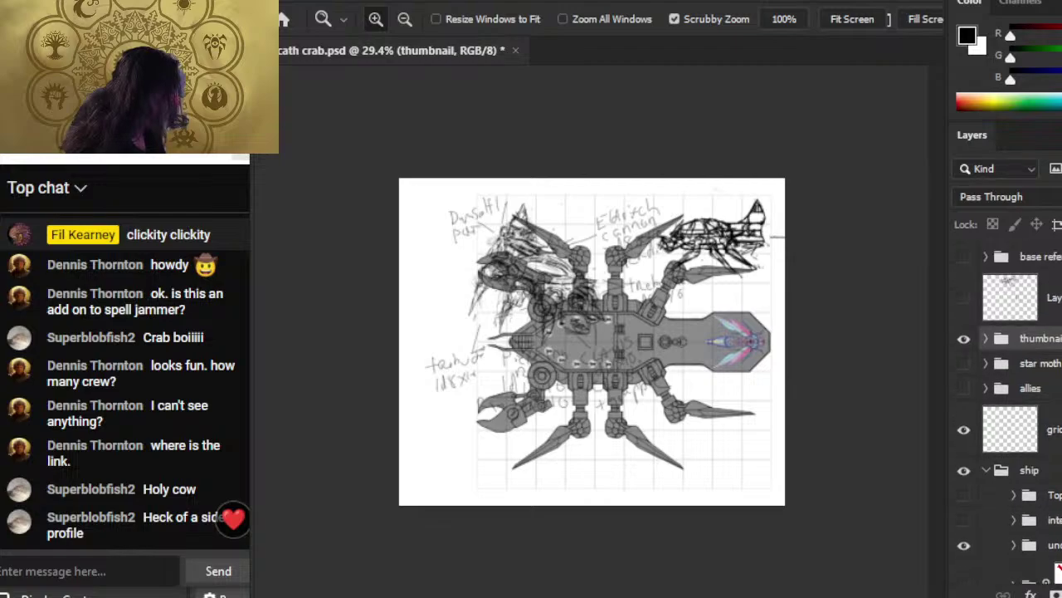
pyautogui.click(963, 340)
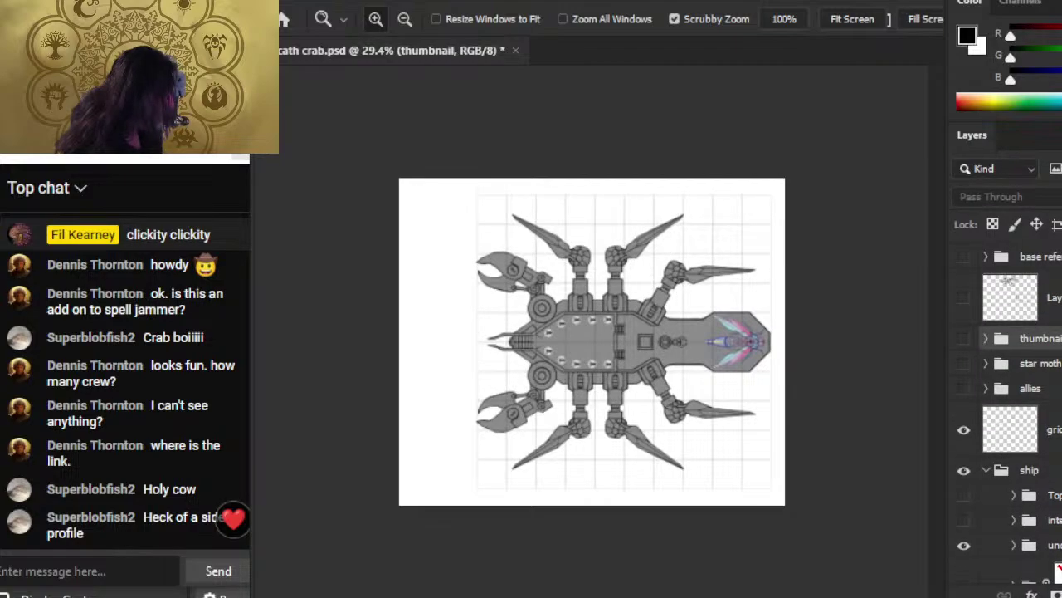
pyautogui.scroll(-4, 1008, 406)
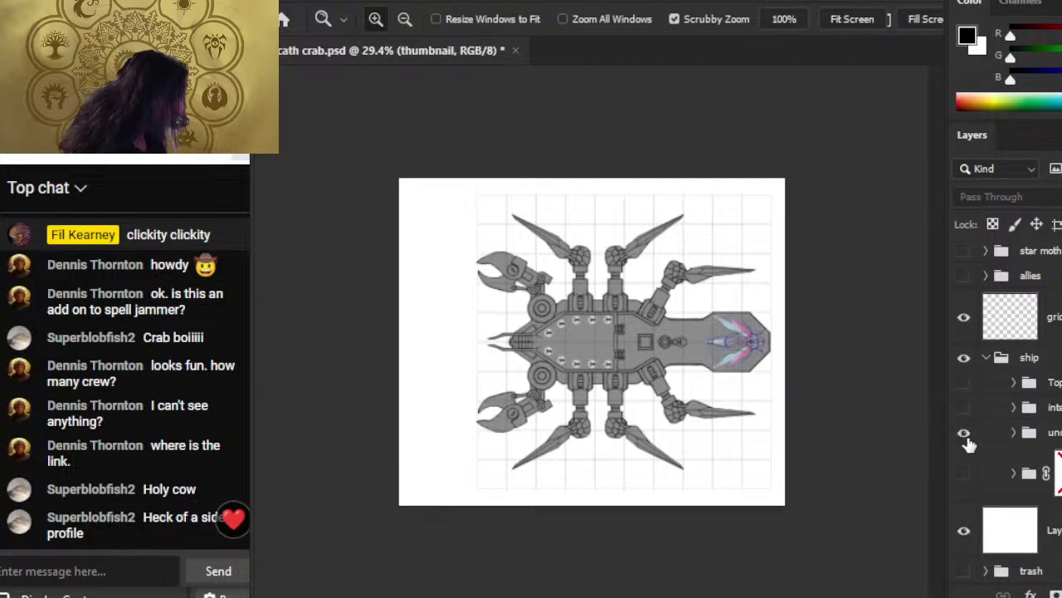
# - Hide the und group and show the Top and int deck layers, zooming in on the body
pyautogui.click(964, 433)
pyautogui.click(964, 383)
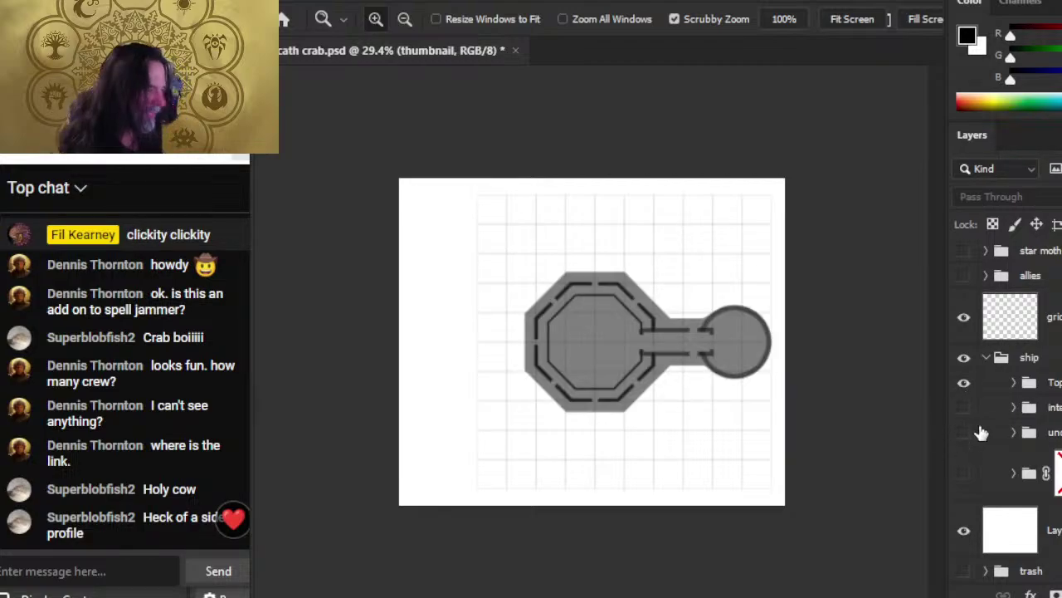
pyautogui.click(964, 407)
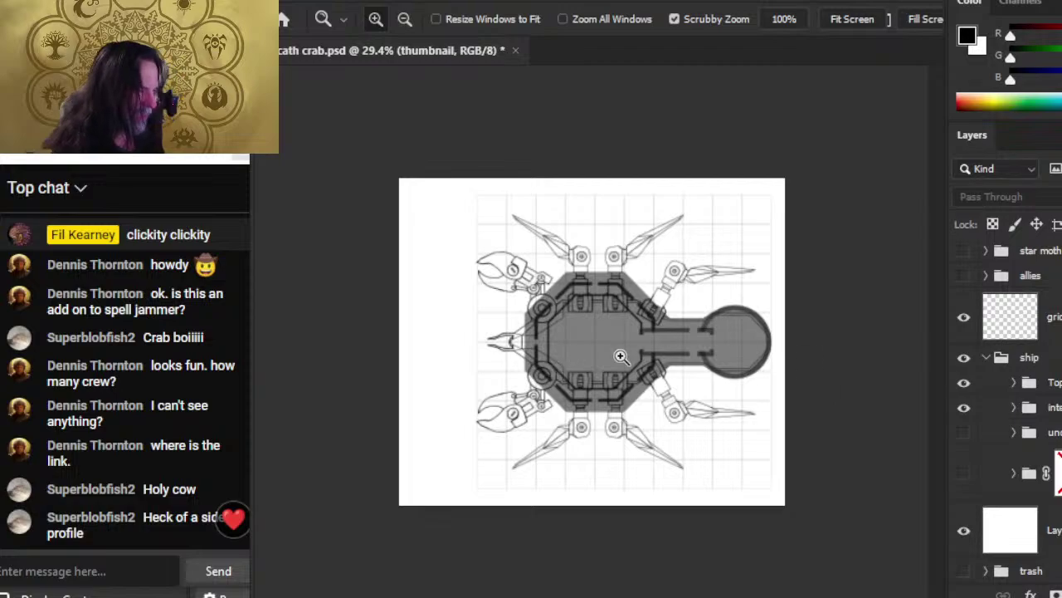
pyautogui.moveTo(583, 356); pyautogui.dragTo(668, 297)
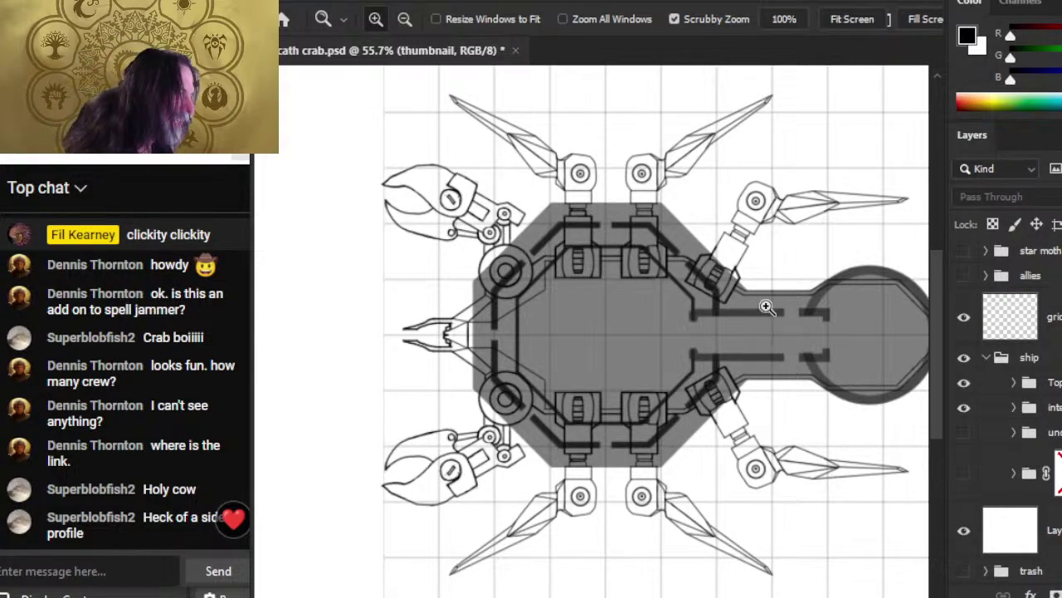
pyautogui.moveTo(770, 322); pyautogui.dragTo(659, 329)
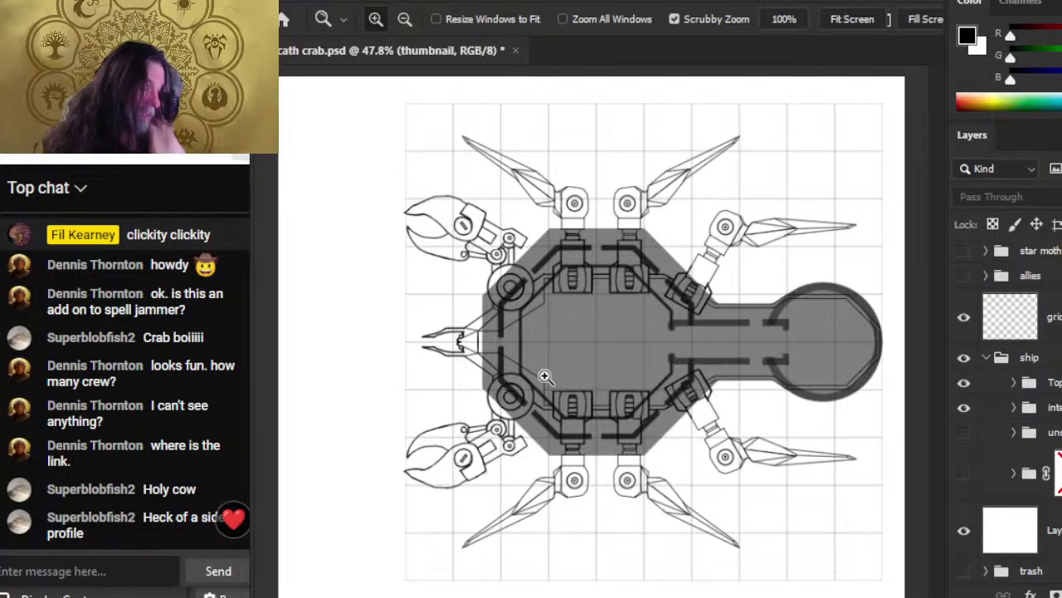
# - Return to only the und group, zoomed on the central deck with its ten crew markers
pyautogui.click(964, 382)
pyautogui.click(964, 406)
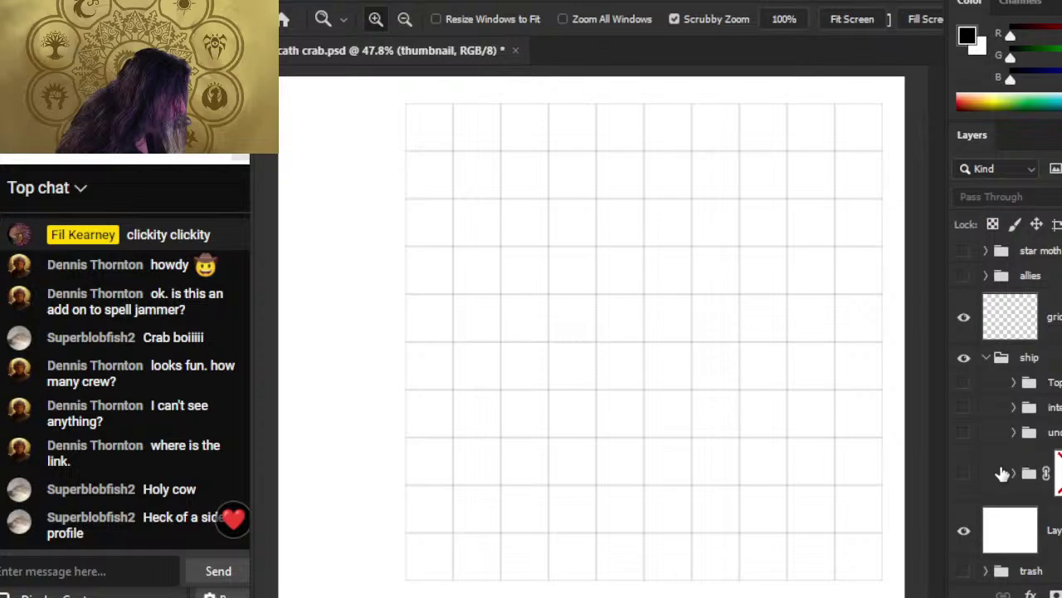
pyautogui.click(962, 433)
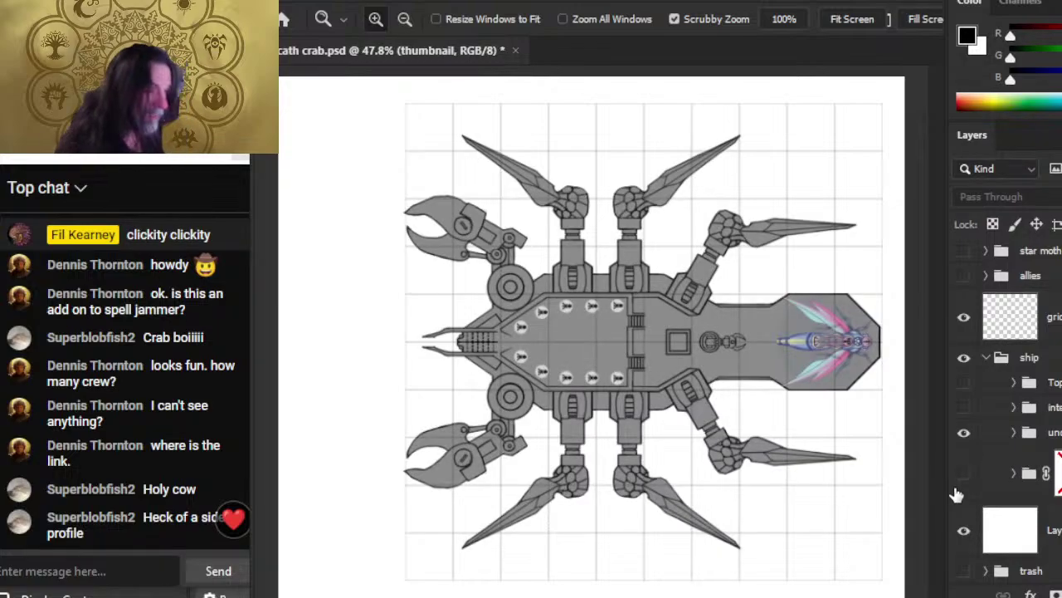
pyautogui.click(963, 432)
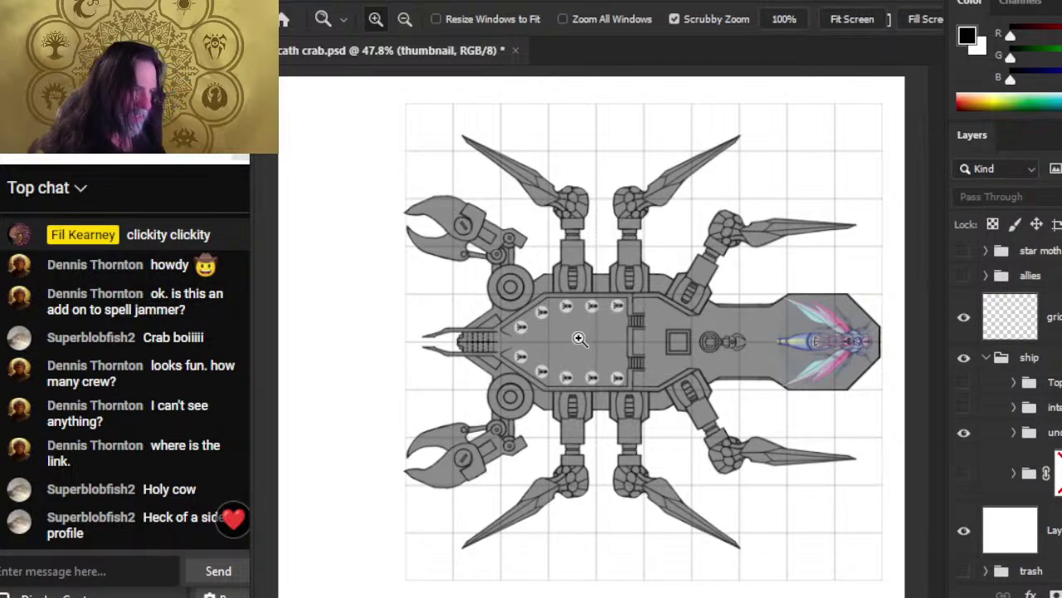
pyautogui.moveTo(576, 336); pyautogui.dragTo(637, 352)
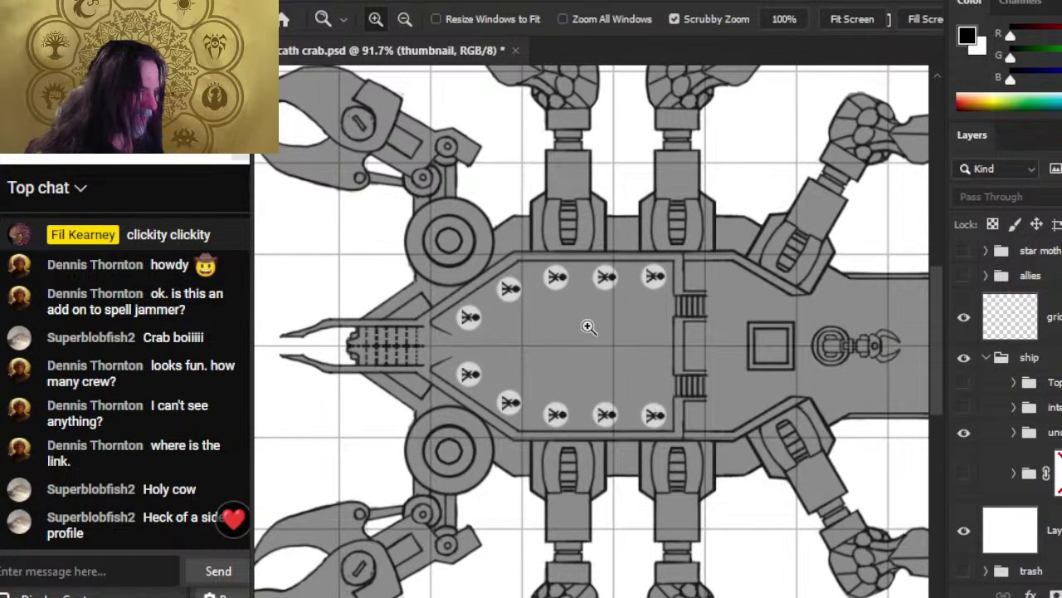
pyautogui.moveTo(763, 358); pyautogui.dragTo(591, 288)
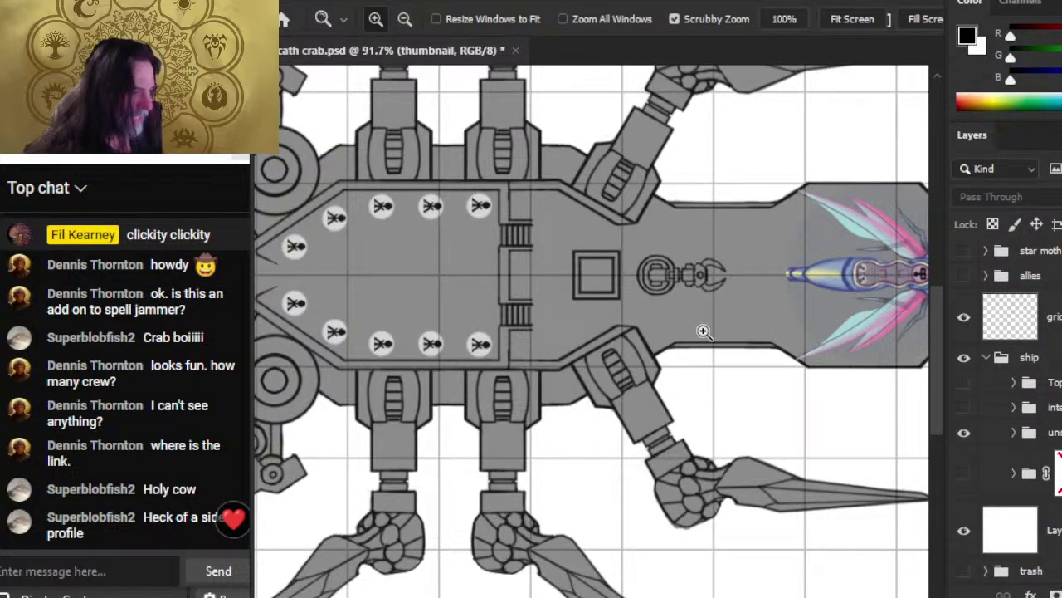
pyautogui.moveTo(470, 244); pyautogui.dragTo(646, 261)
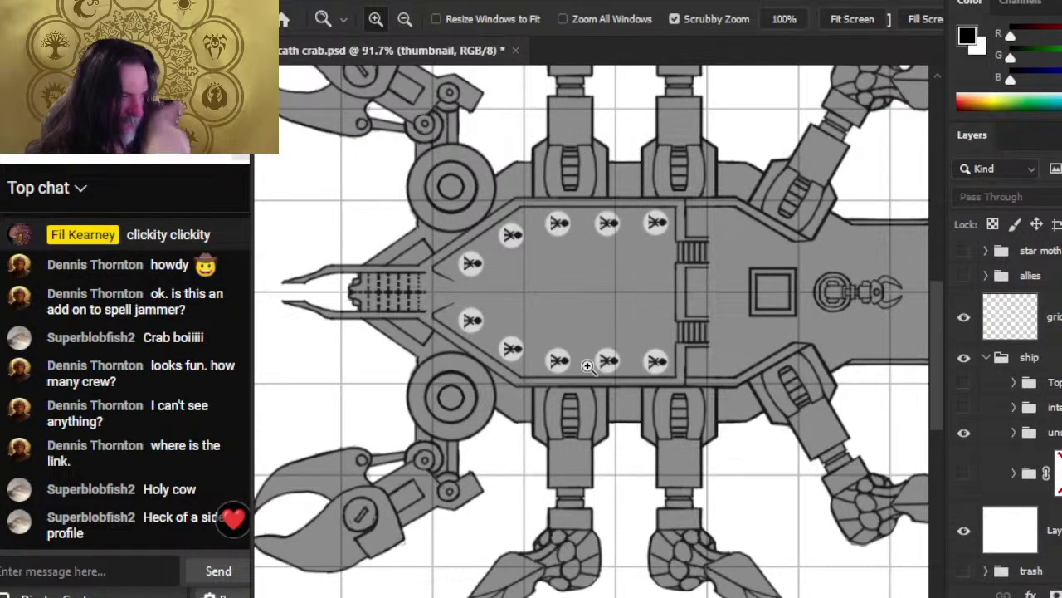
# - Select and expand the und group, zoom out, and toggle the tail's ship art to identify it
pyautogui.click(1023, 438)
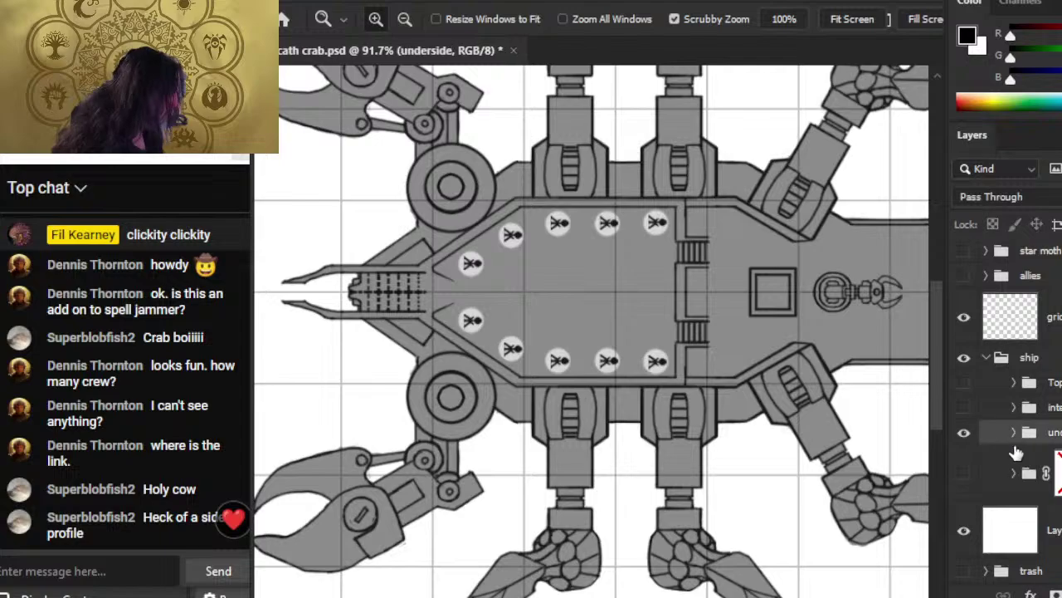
pyautogui.click(1015, 466)
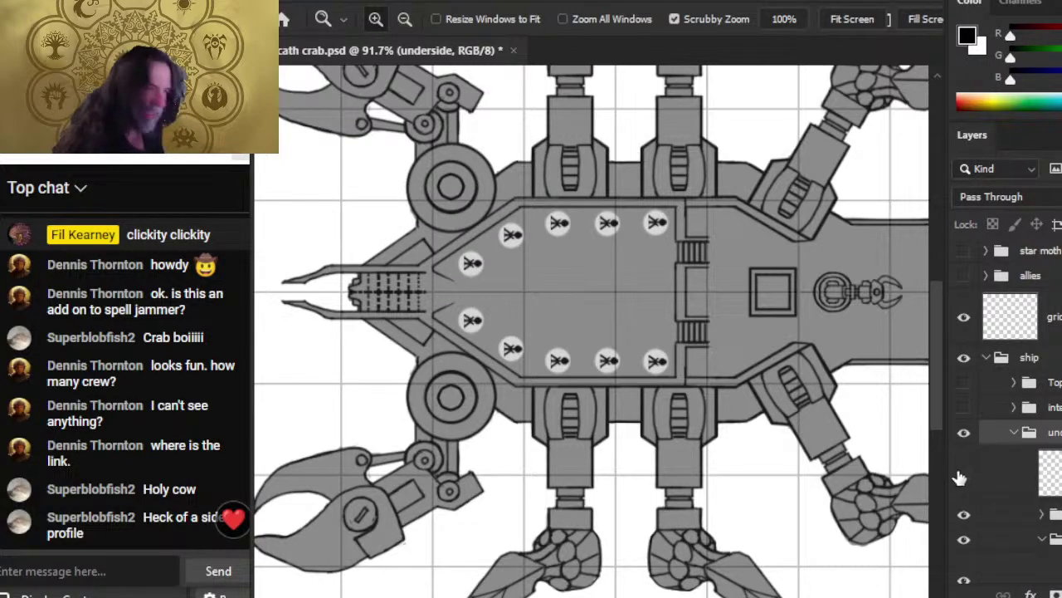
pyautogui.click(961, 473)
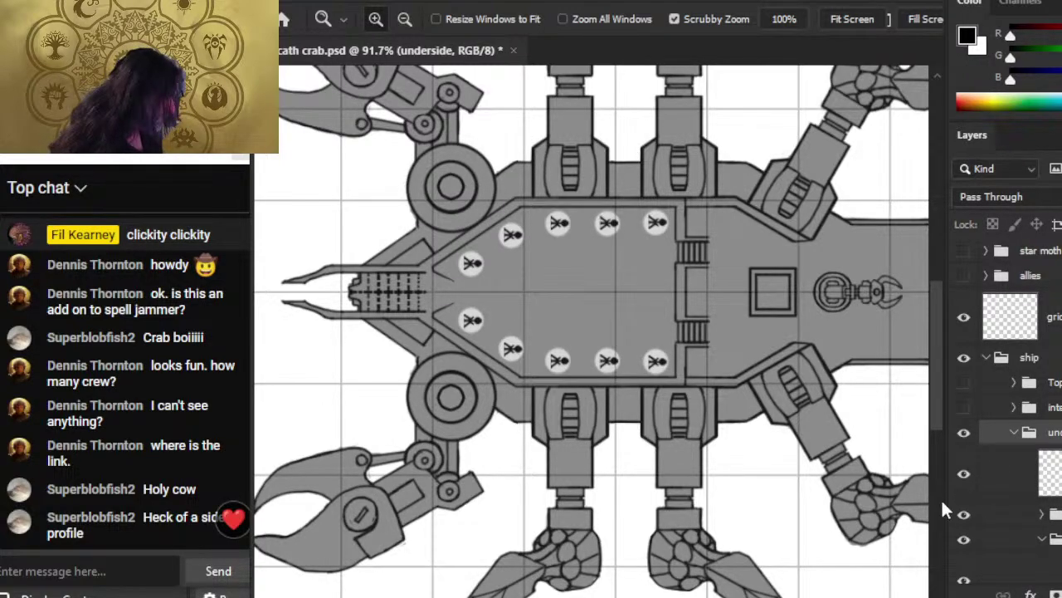
pyautogui.moveTo(806, 505); pyautogui.dragTo(726, 484)
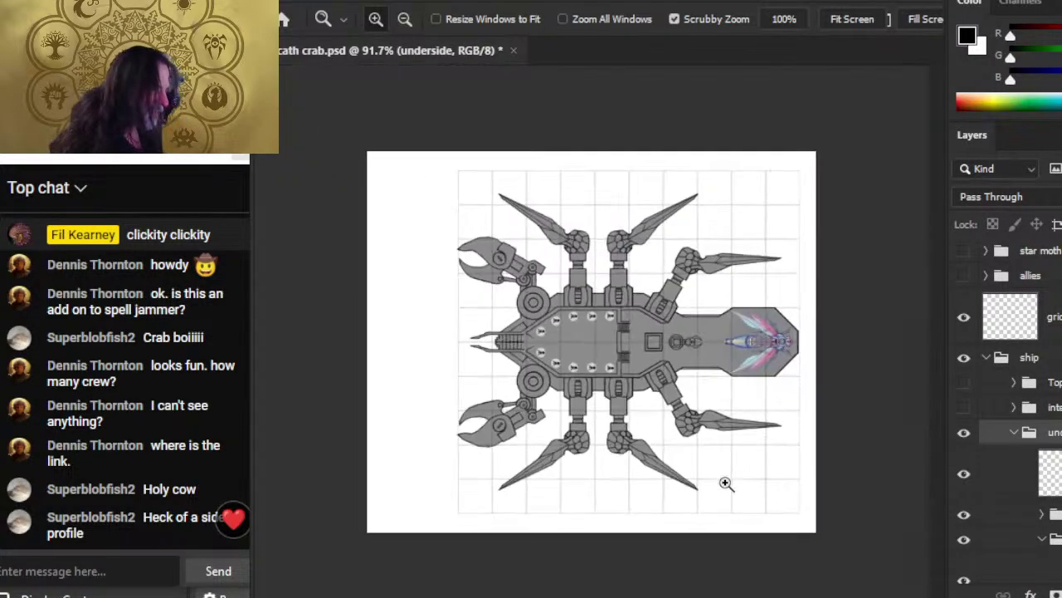
pyautogui.click(965, 478)
pyautogui.click(967, 474)
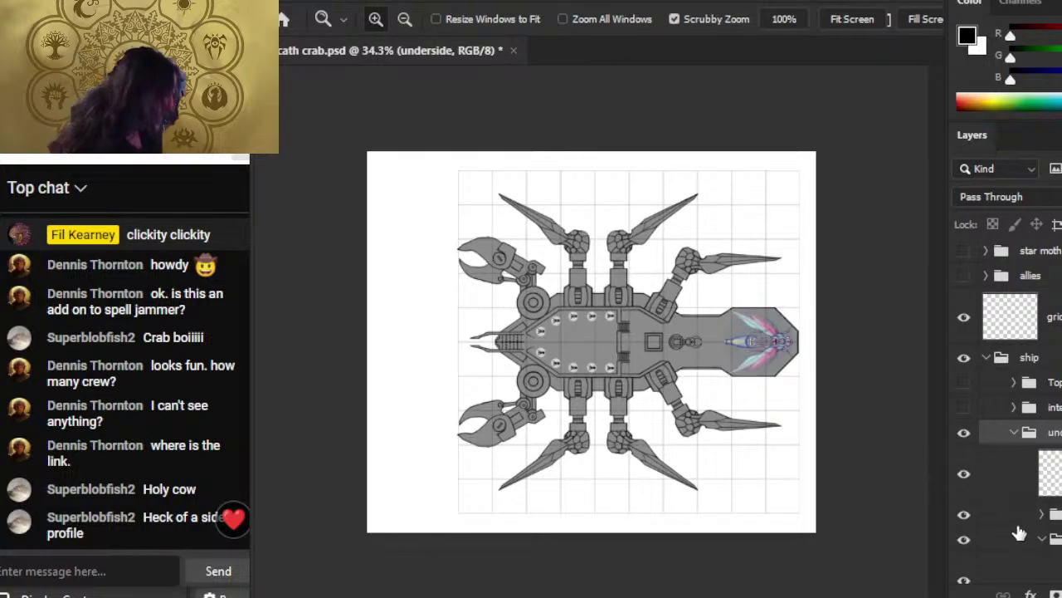
# - Toggle the hull markings, grey hull and mechanical detail layers, then make Layer 574 active
pyautogui.click(964, 516)
pyautogui.click(964, 516)
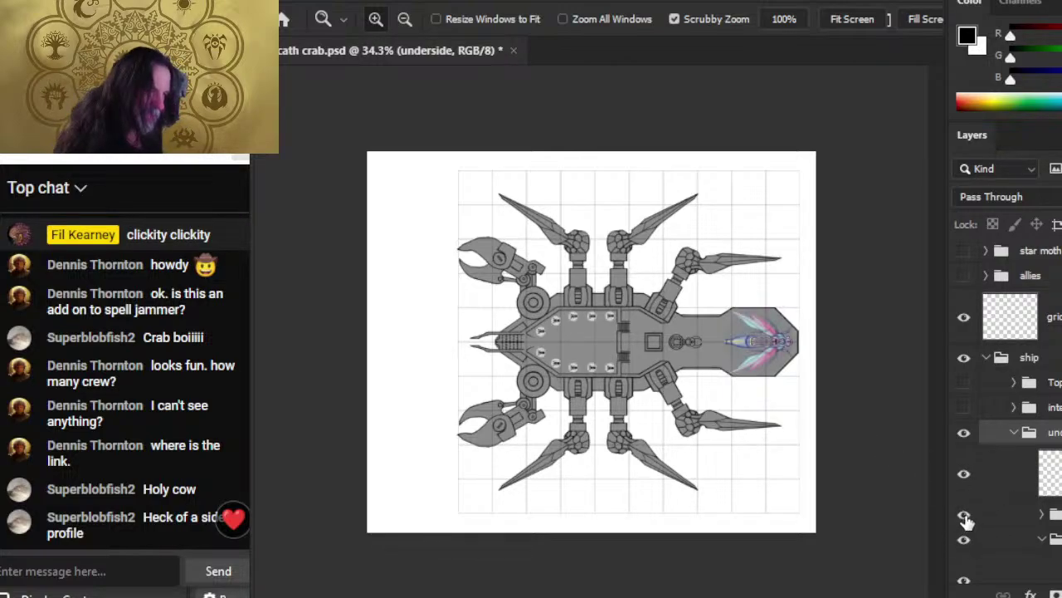
pyautogui.click(965, 541)
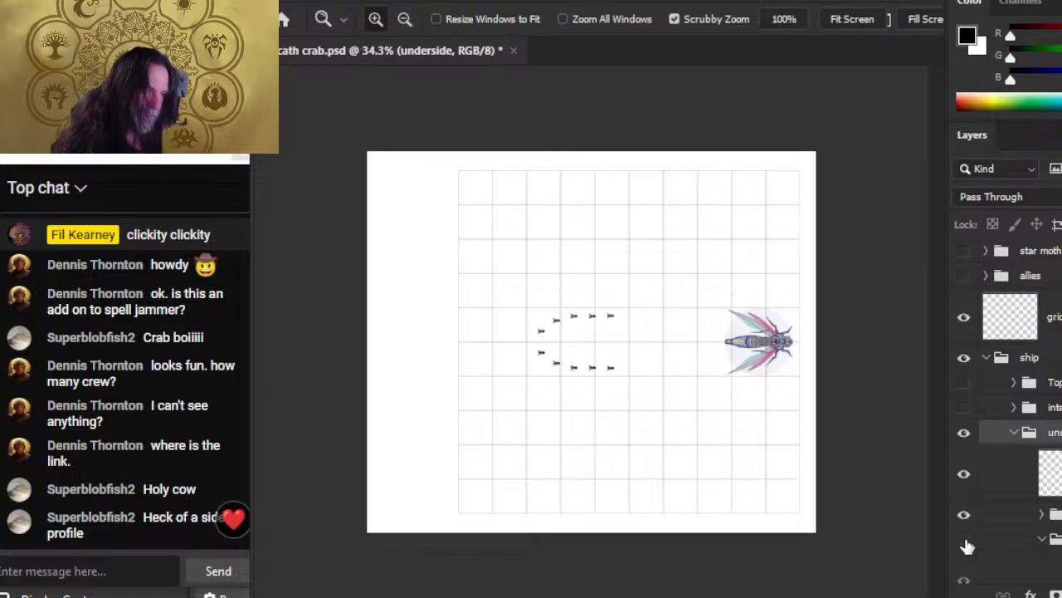
pyautogui.click(965, 541)
pyautogui.scroll(-4, 1005, 399)
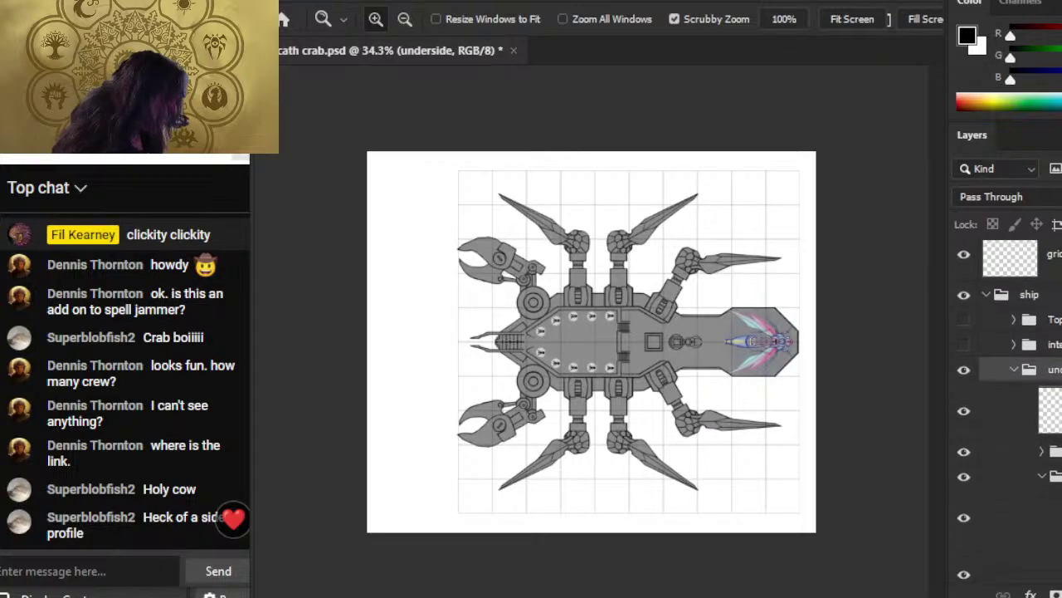
pyautogui.click(965, 475)
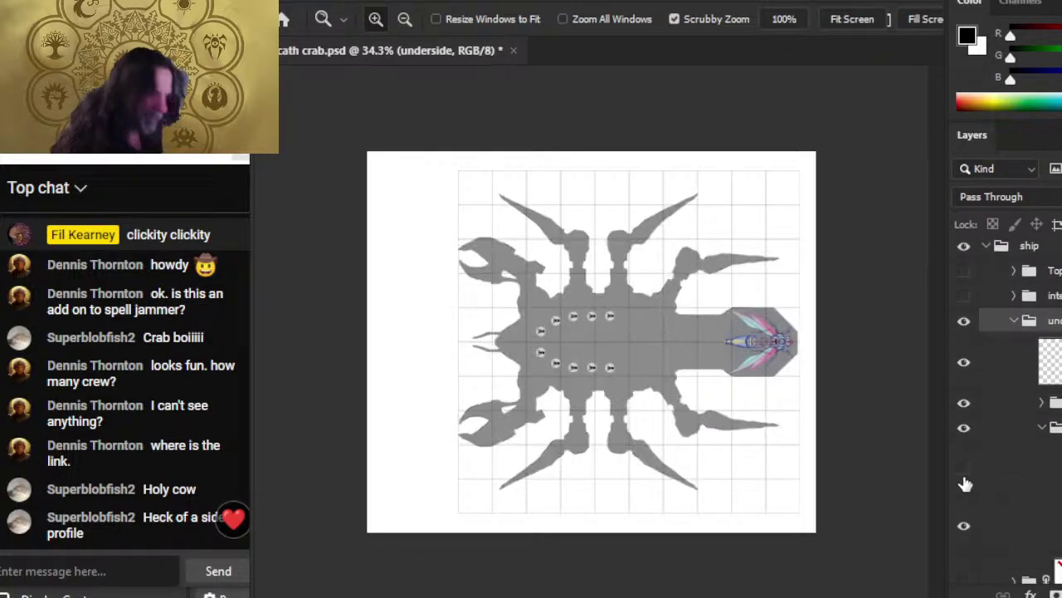
pyautogui.click(964, 472)
pyautogui.click(998, 492)
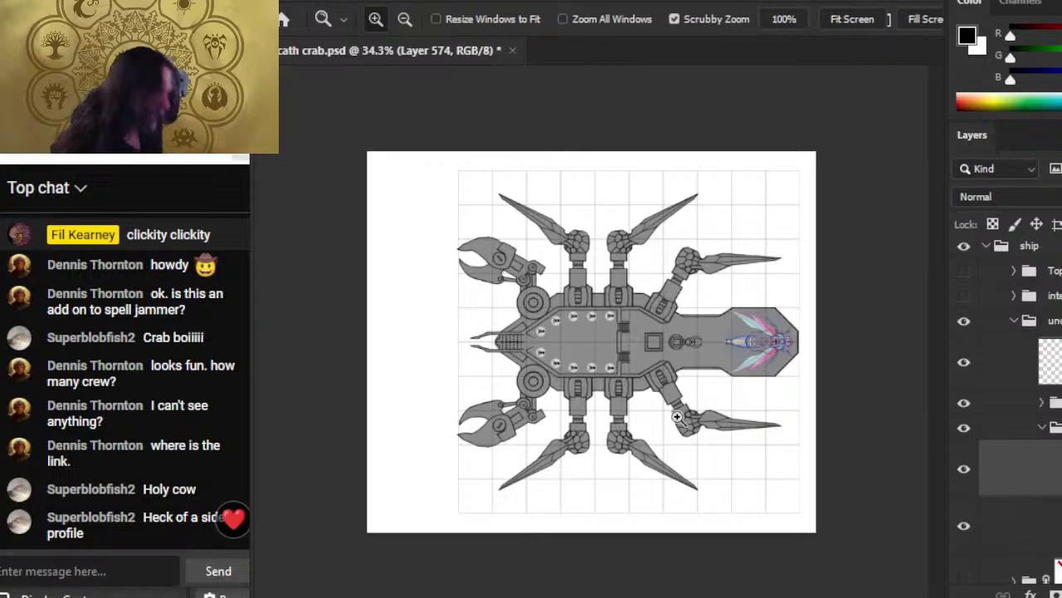
pyautogui.click(533, 339)
pyautogui.press('l')
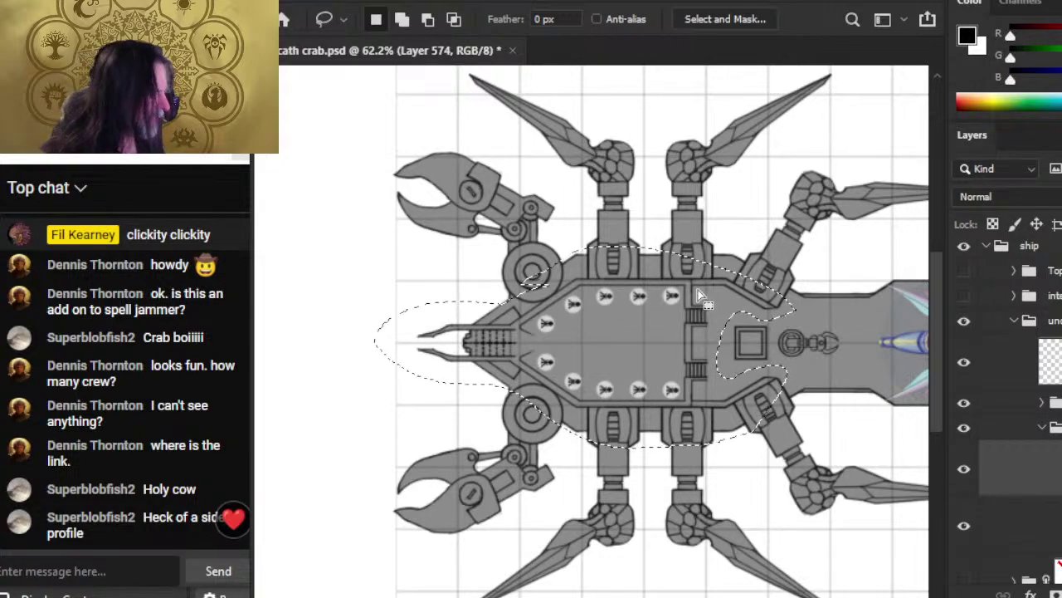
pyautogui.press('alt')
pyautogui.moveTo(696, 251)
pyautogui.mouseDown()
pyautogui.moveTo(701, 299)
pyautogui.moveTo(718, 317)
pyautogui.moveTo(709, 351)
pyautogui.mouseUp()
pyautogui.moveTo(701, 388)
pyautogui.mouseDown()
pyautogui.moveTo(695, 427)
pyautogui.moveTo(750, 471)
pyautogui.moveTo(846, 391)
pyautogui.moveTo(829, 258)
pyautogui.mouseUp()
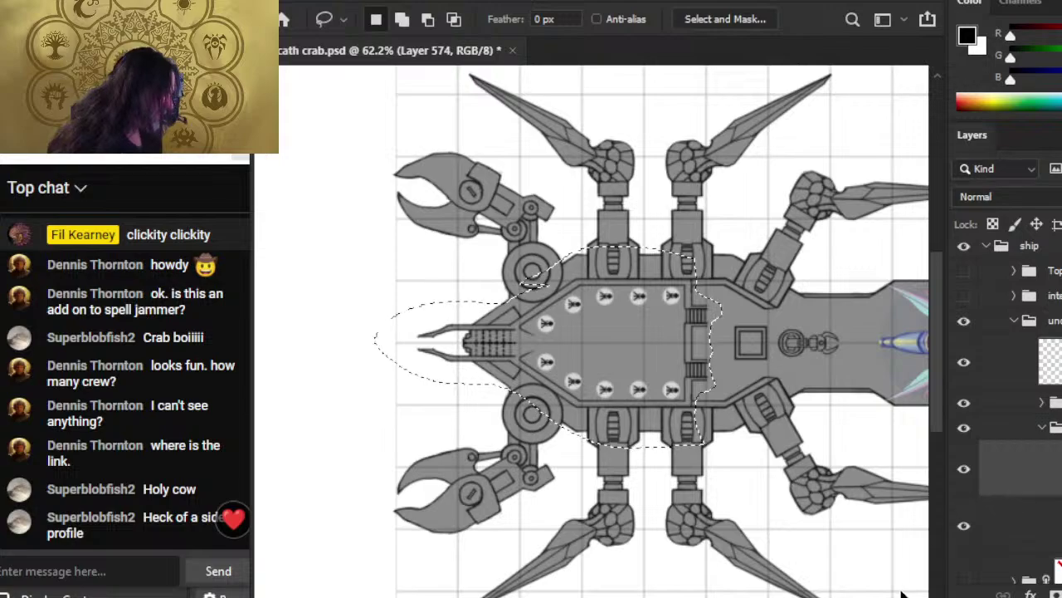
pyautogui.click(964, 471)
pyautogui.click(964, 471)
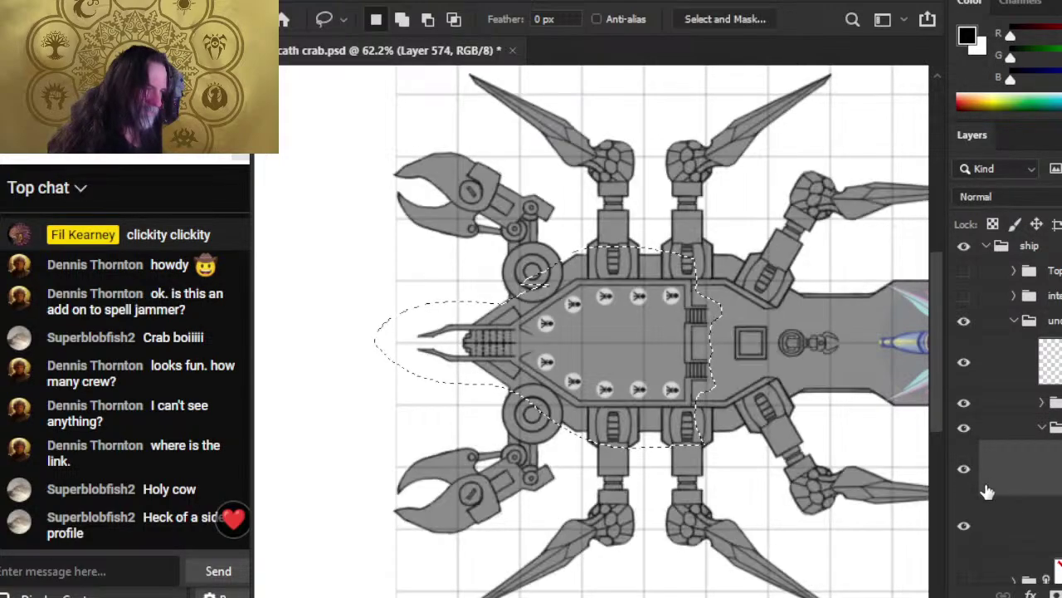
pyautogui.hotkey('ctrl', 'shift', 'j')
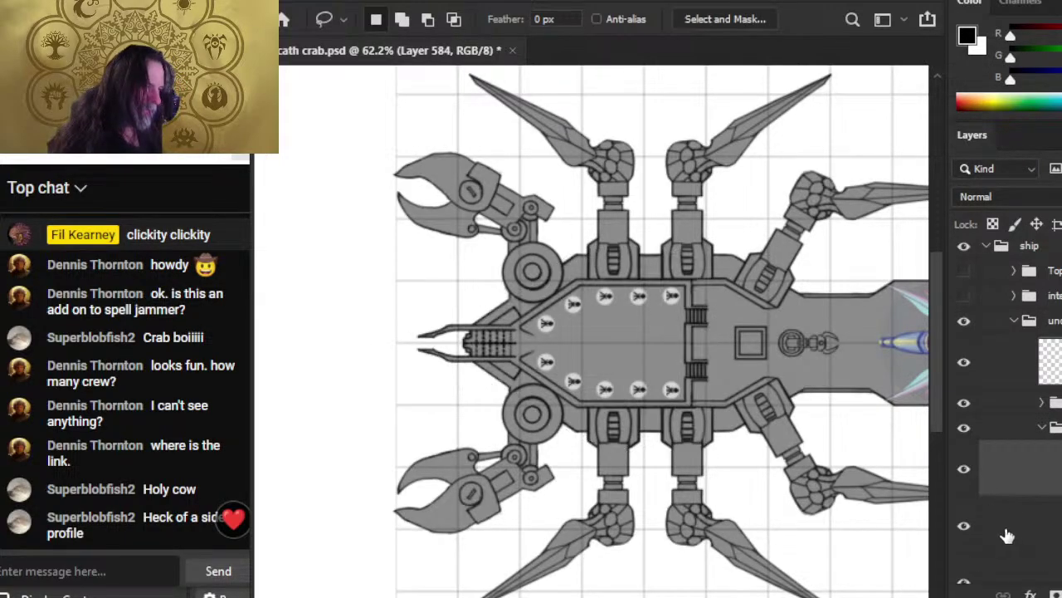
pyautogui.click(963, 530)
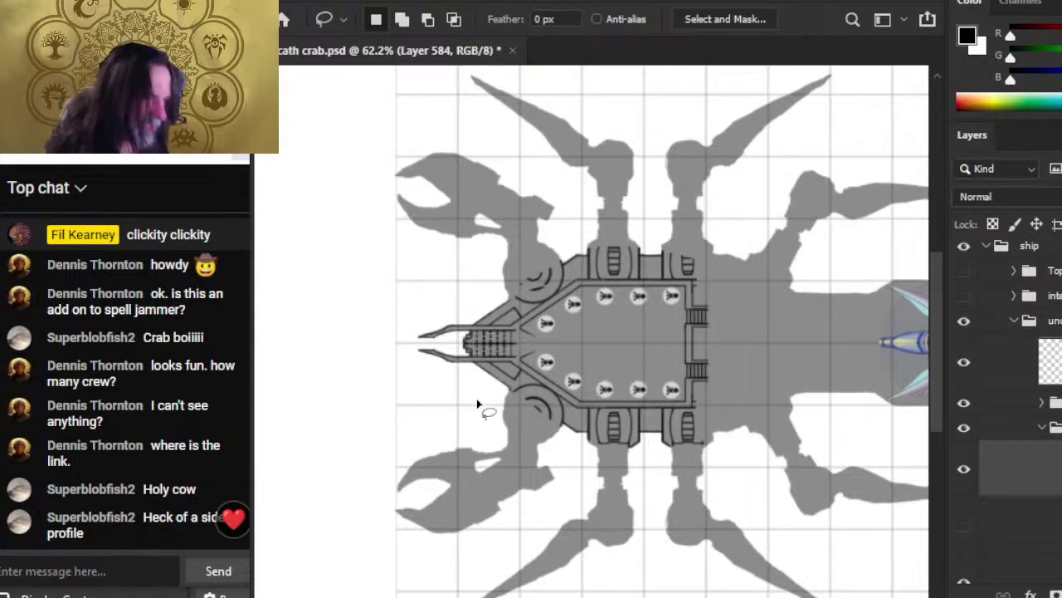
# - Zoom to 110% and erase the stray stub and outline along the lower hull edge
pyautogui.press('z')
pyautogui.moveTo(495, 389); pyautogui.dragTo(517, 404)
pyautogui.press('b')
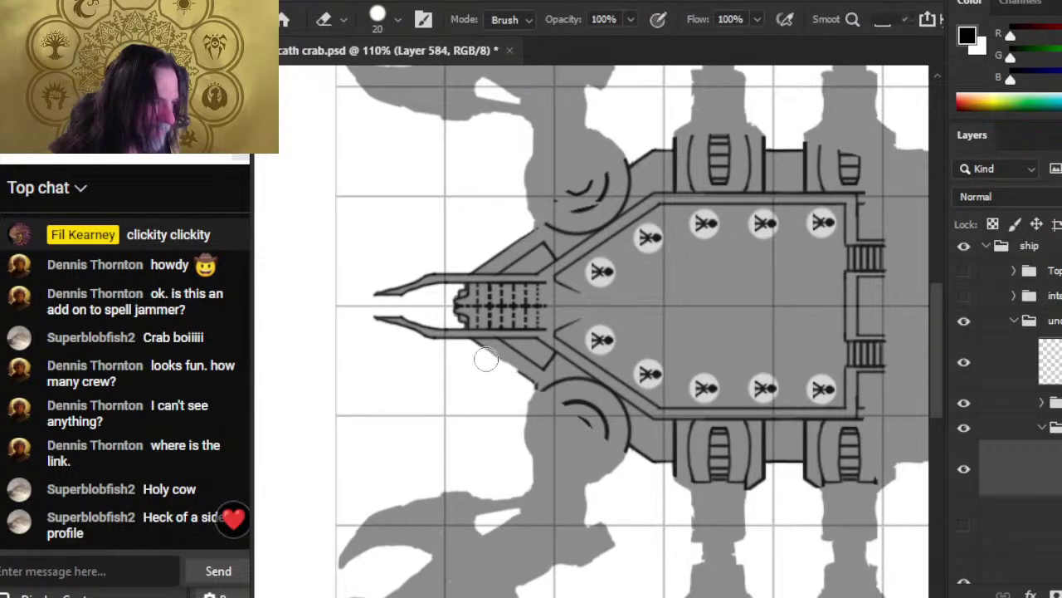
pyautogui.press('shift')
pyautogui.press('shift')
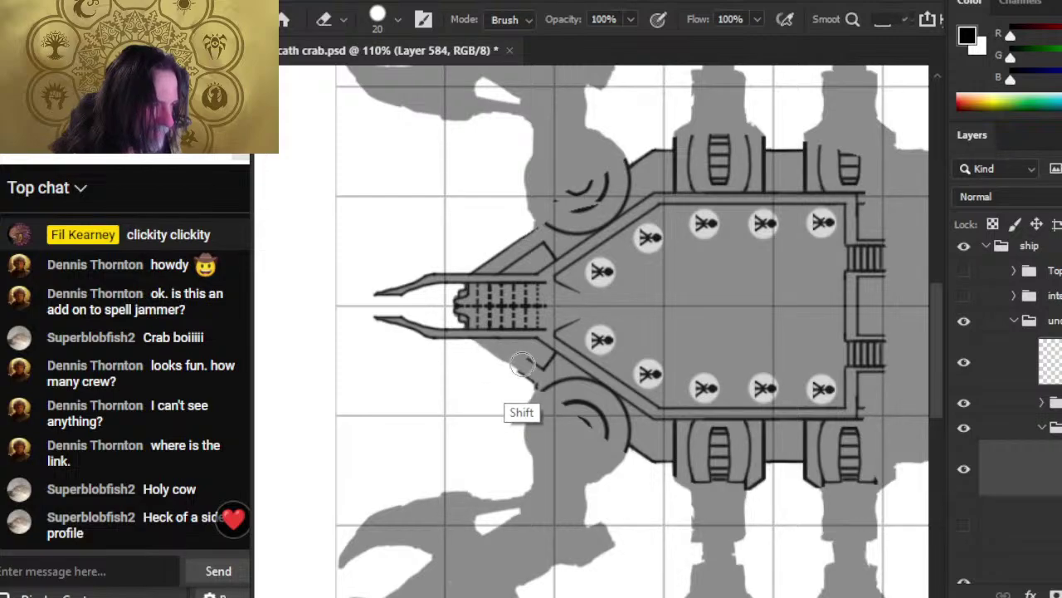
pyautogui.moveTo(516, 363)
pyautogui.mouseDown()
pyautogui.moveTo(540, 353)
pyautogui.moveTo(579, 399)
pyautogui.moveTo(537, 373)
pyautogui.mouseUp()
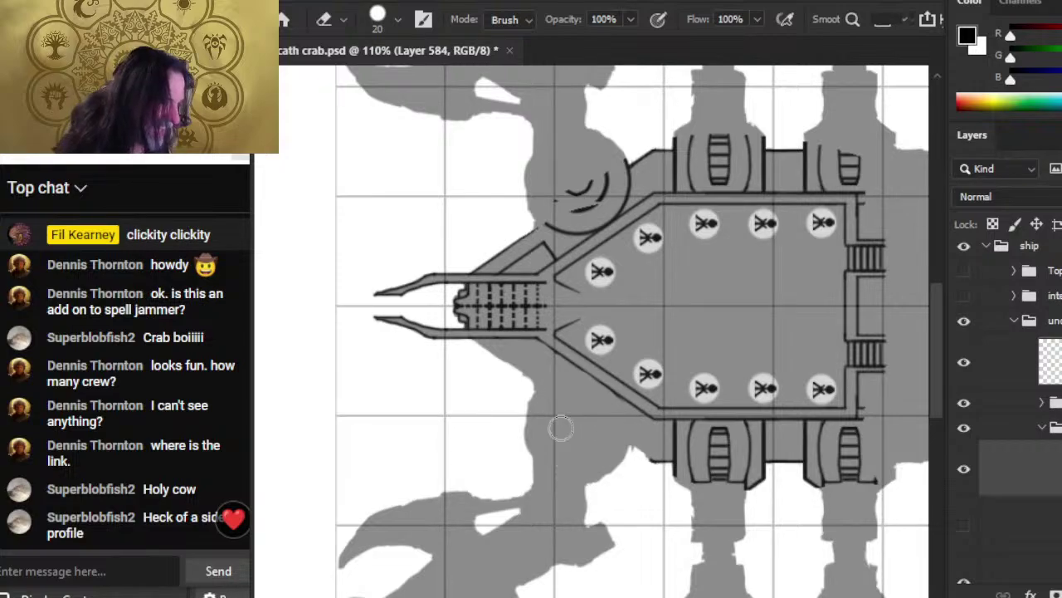
pyautogui.moveTo(610, 460)
pyautogui.mouseDown()
pyautogui.moveTo(654, 467)
pyautogui.moveTo(634, 454)
pyautogui.moveTo(688, 454)
pyautogui.moveTo(668, 433)
pyautogui.mouseUp()
# - Erase the pillar outlines below the deck and the curved arcs above the bow
pyautogui.press('shift')
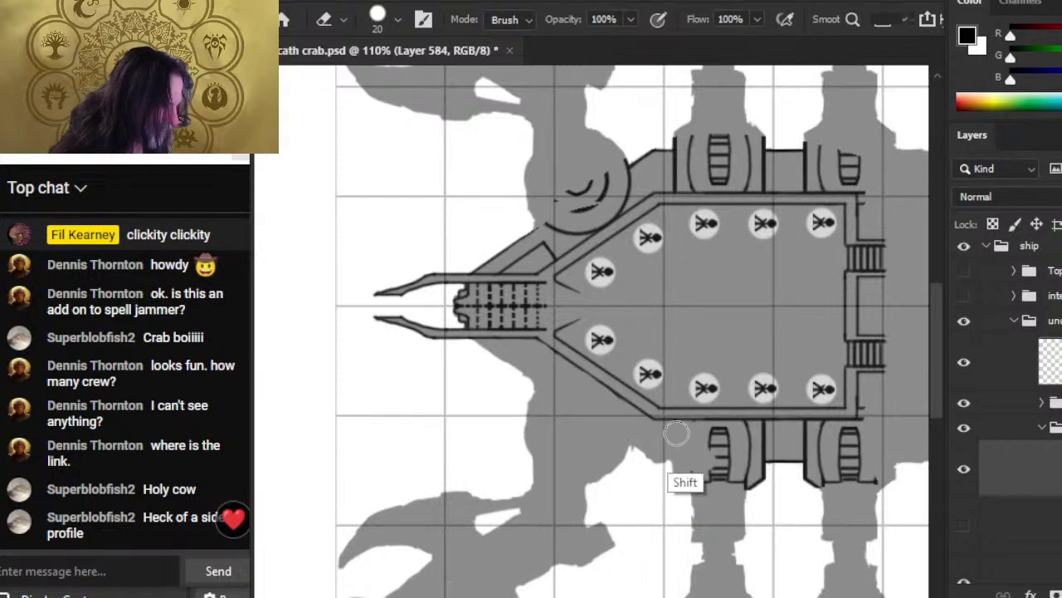
pyautogui.keyDown('shift'); pyautogui.click(676, 432); pyautogui.keyUp('shift')
pyautogui.press('shift')
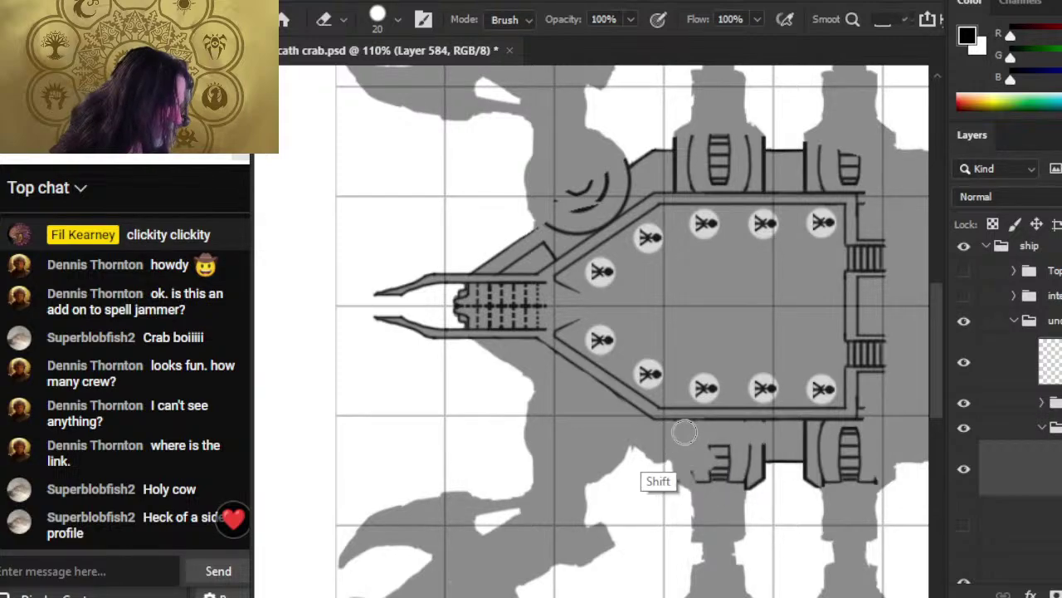
pyautogui.moveTo(854, 452)
pyautogui.mouseDown()
pyautogui.moveTo(780, 455)
pyautogui.moveTo(855, 455)
pyautogui.moveTo(833, 476)
pyautogui.mouseUp()
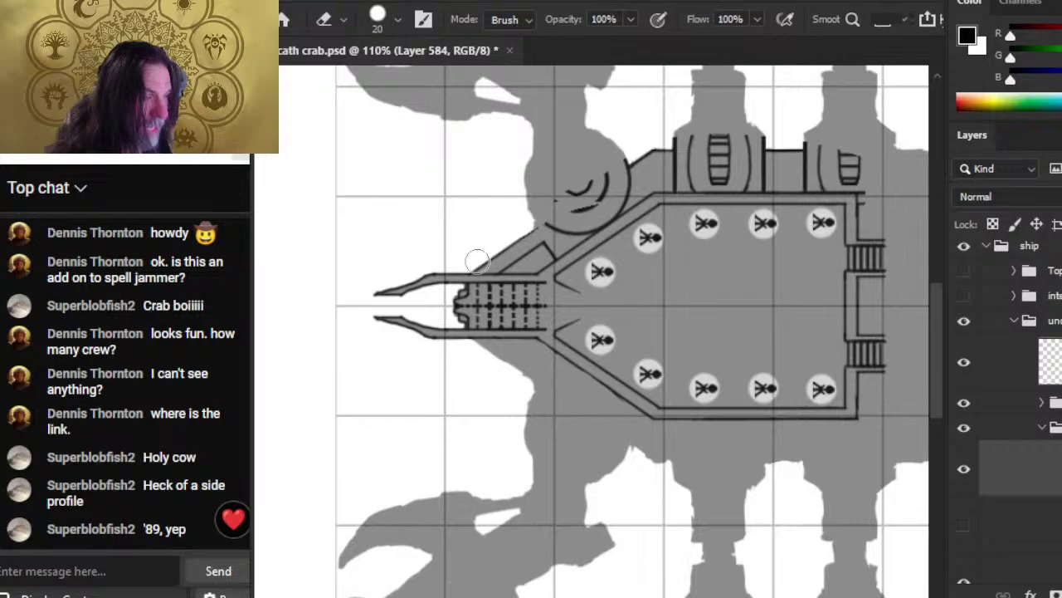
pyautogui.press('shift')
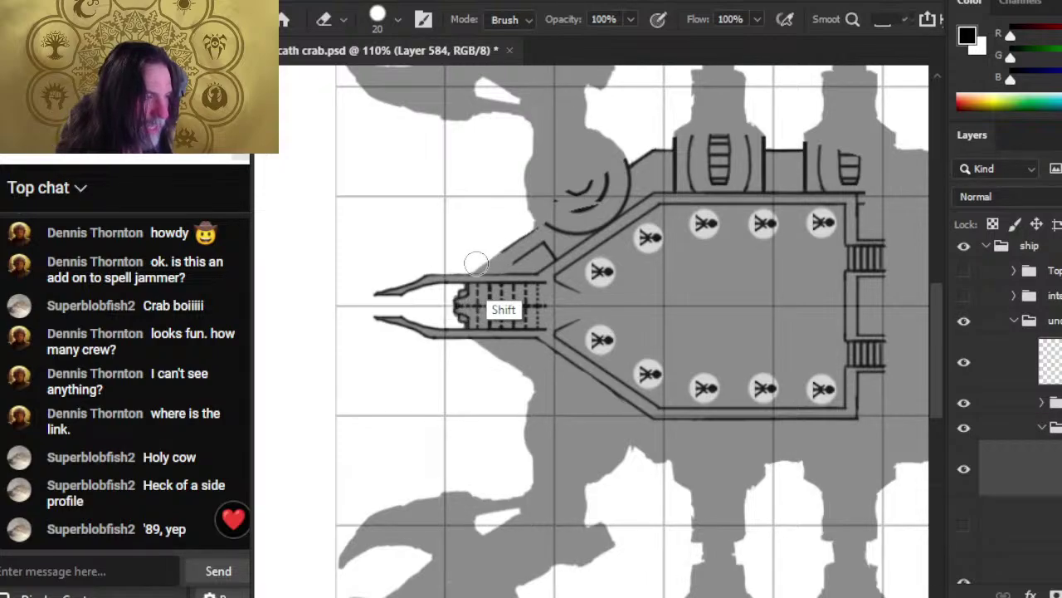
pyautogui.press('shift')
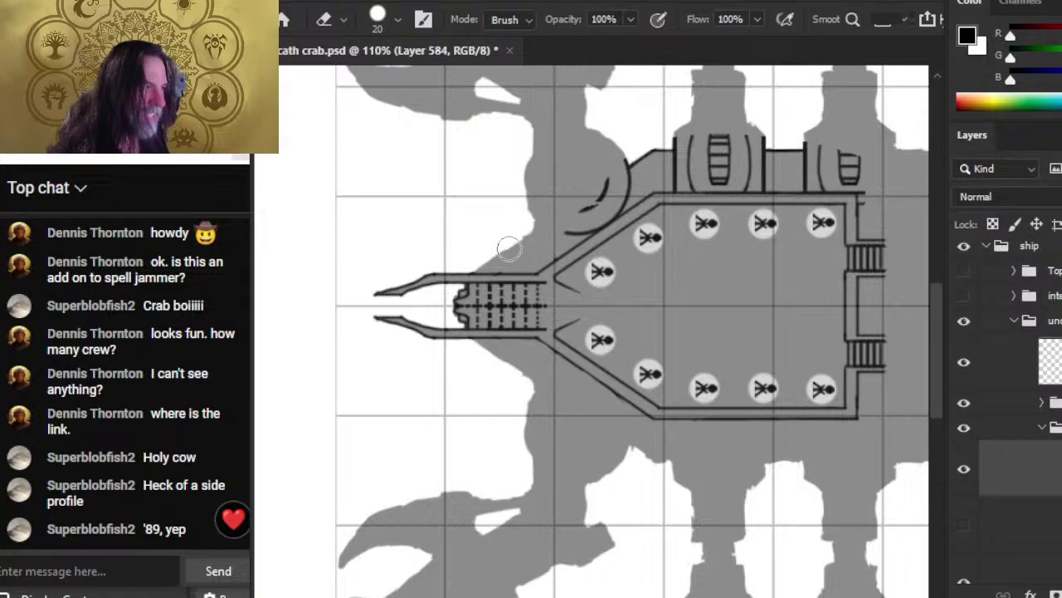
pyautogui.moveTo(509, 247)
pyautogui.mouseDown()
pyautogui.moveTo(610, 176)
pyautogui.moveTo(552, 233)
pyautogui.mouseUp()
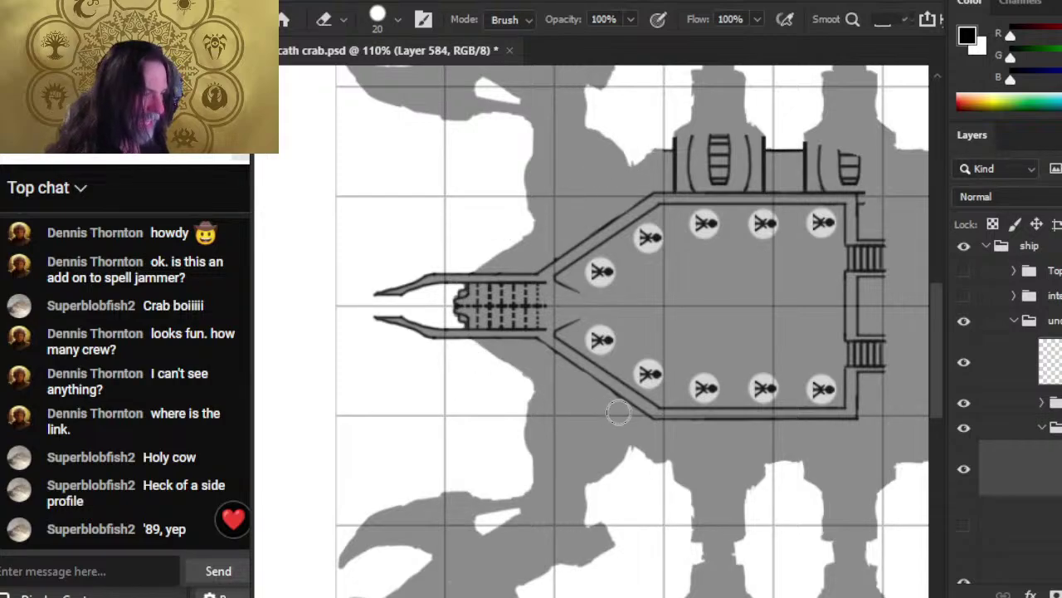
pyautogui.moveTo(639, 344); pyautogui.dragTo(522, 430)
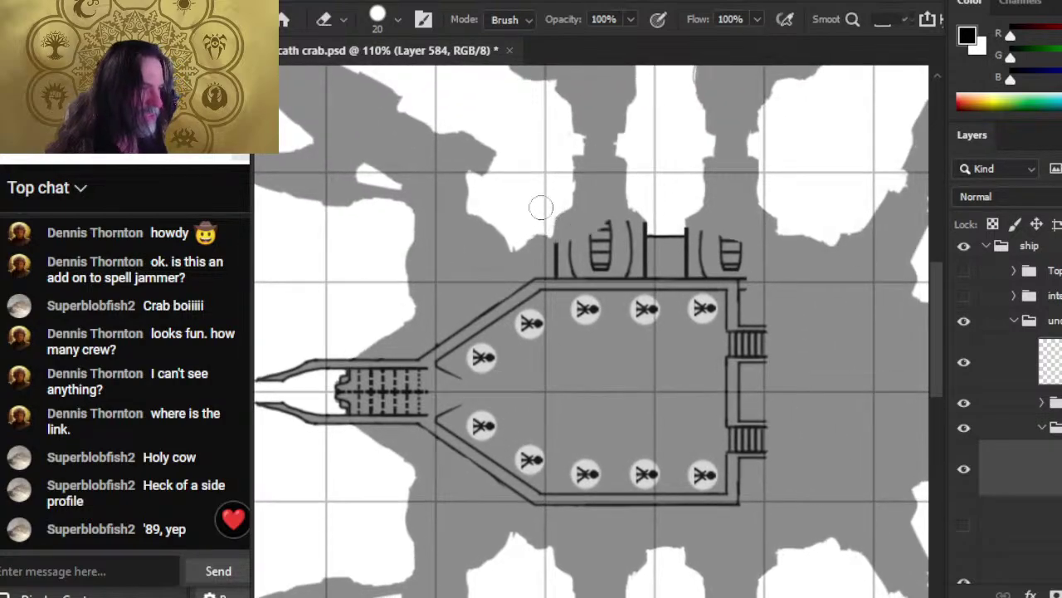
# - Erase the barrels, arcs, corner wall mark and lettering above the deck wall
pyautogui.keyDown('shift'); pyautogui.click(553, 264); pyautogui.keyUp('shift')
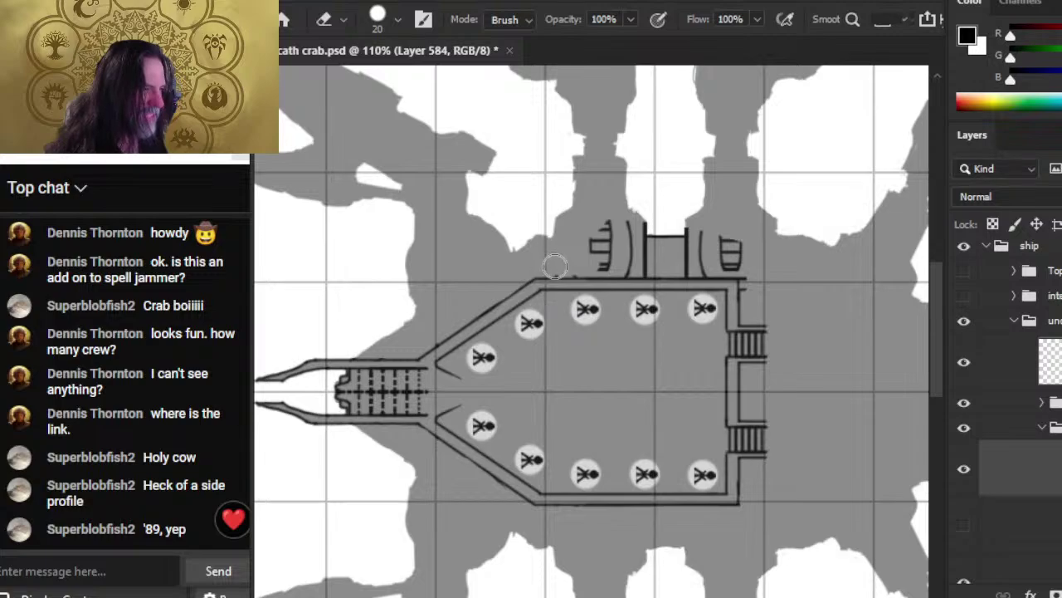
pyautogui.keyDown('shift'); pyautogui.click(726, 274); pyautogui.keyUp('shift')
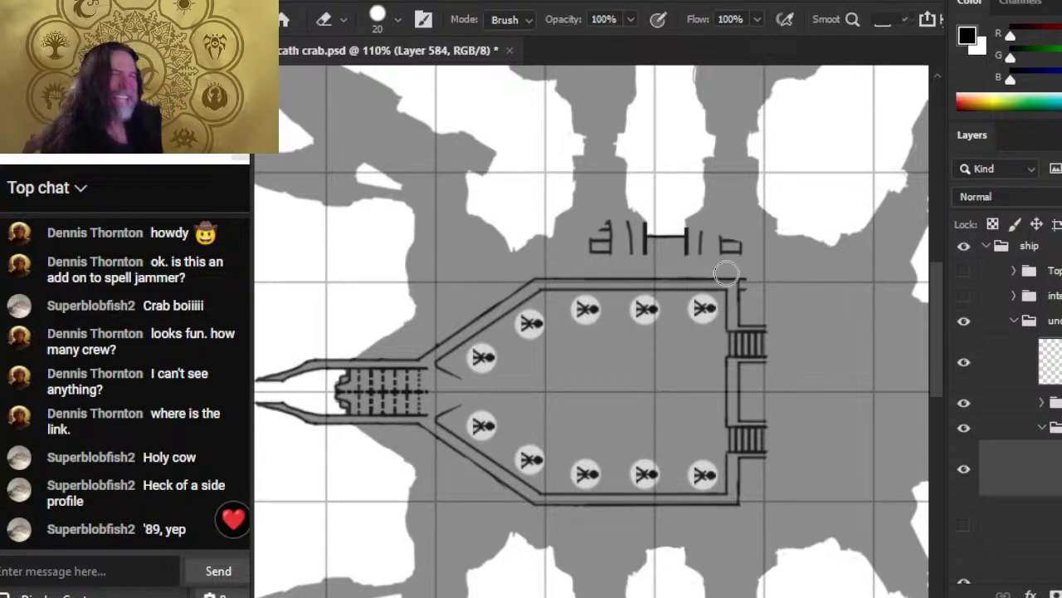
pyautogui.keyDown('shift'); pyautogui.click(749, 276); pyautogui.keyUp('shift')
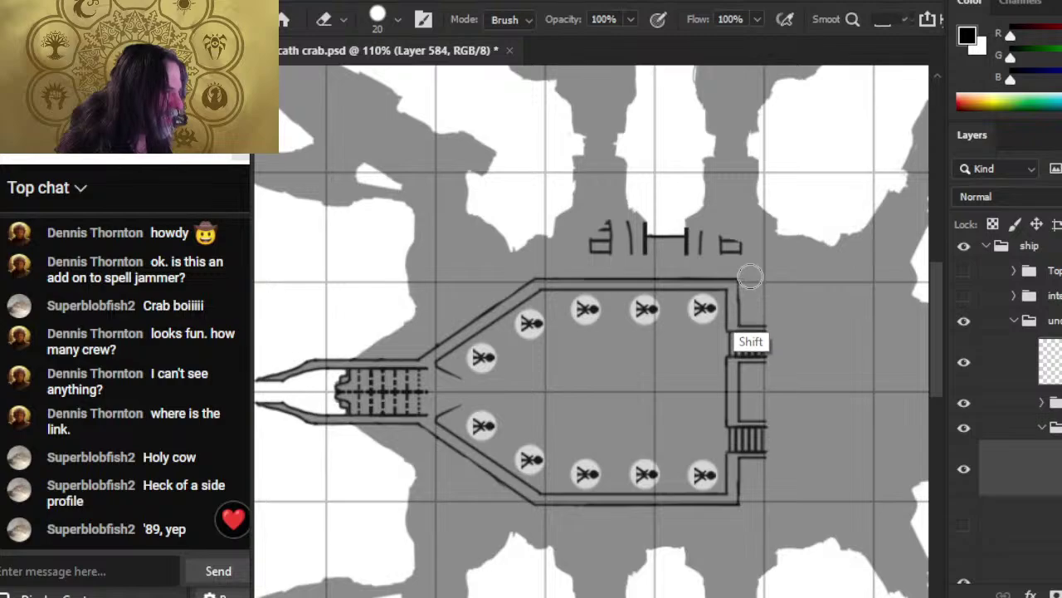
pyautogui.hotkey('ctrl', 'z')
pyautogui.keyDown('shift'); pyautogui.click(751, 280); pyautogui.keyUp('shift')
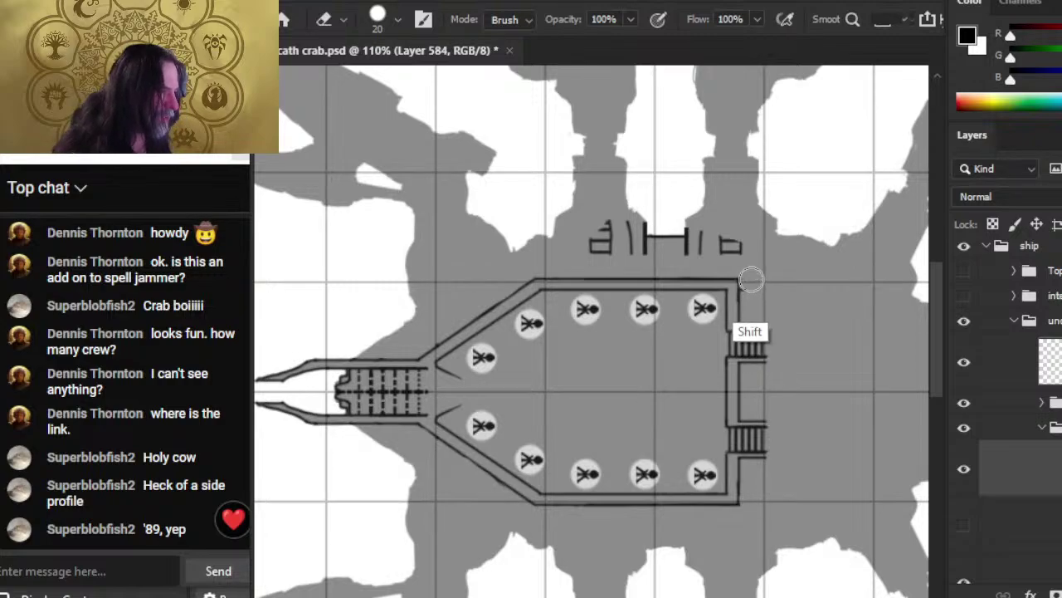
pyautogui.moveTo(677, 236); pyautogui.dragTo(770, 260)
# - Zoom in on the bow and erase the dark patch and the stairs between the prongs
pyautogui.press('z')
pyautogui.moveTo(700, 332); pyautogui.dragTo(689, 337)
pyautogui.moveTo(449, 329)
pyautogui.mouseDown()
pyautogui.moveTo(526, 351)
pyautogui.moveTo(512, 373)
pyautogui.moveTo(470, 365)
pyautogui.moveTo(602, 365)
pyautogui.mouseUp()
pyautogui.press('e')
pyautogui.moveTo(472, 361)
pyautogui.mouseDown()
pyautogui.moveTo(507, 374)
pyautogui.moveTo(474, 352)
pyautogui.mouseUp()
pyautogui.press('r')
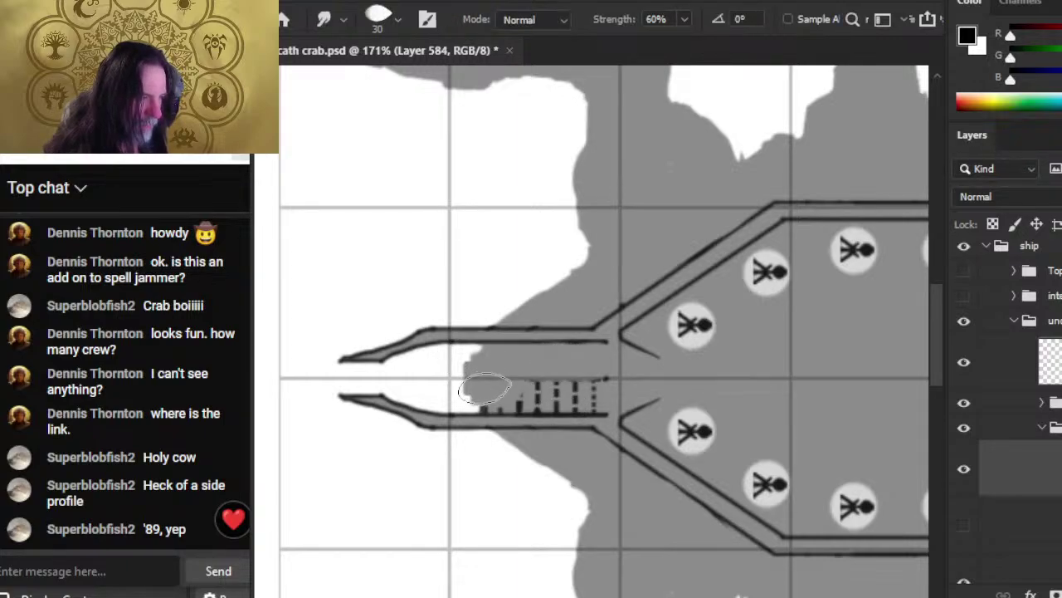
pyautogui.press('e')
pyautogui.moveTo(489, 395)
pyautogui.mouseDown()
pyautogui.moveTo(487, 403)
pyautogui.moveTo(543, 373)
pyautogui.mouseUp()
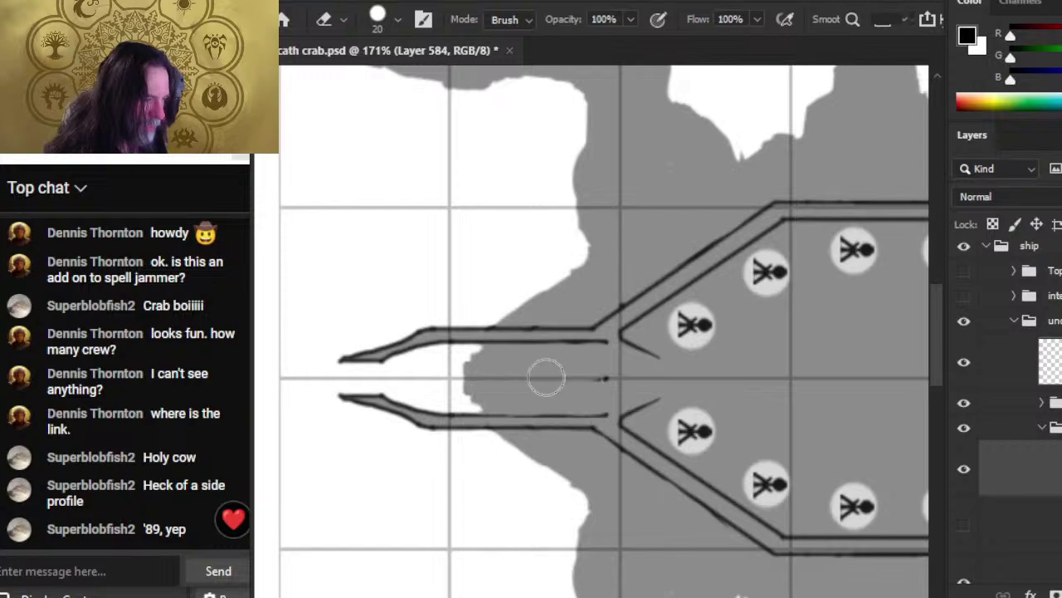
# - Set the smudge brush to size 20 and zoom back out from the bow
pyautogui.press('r')
pyautogui.press('[')
pyautogui.press('shift')
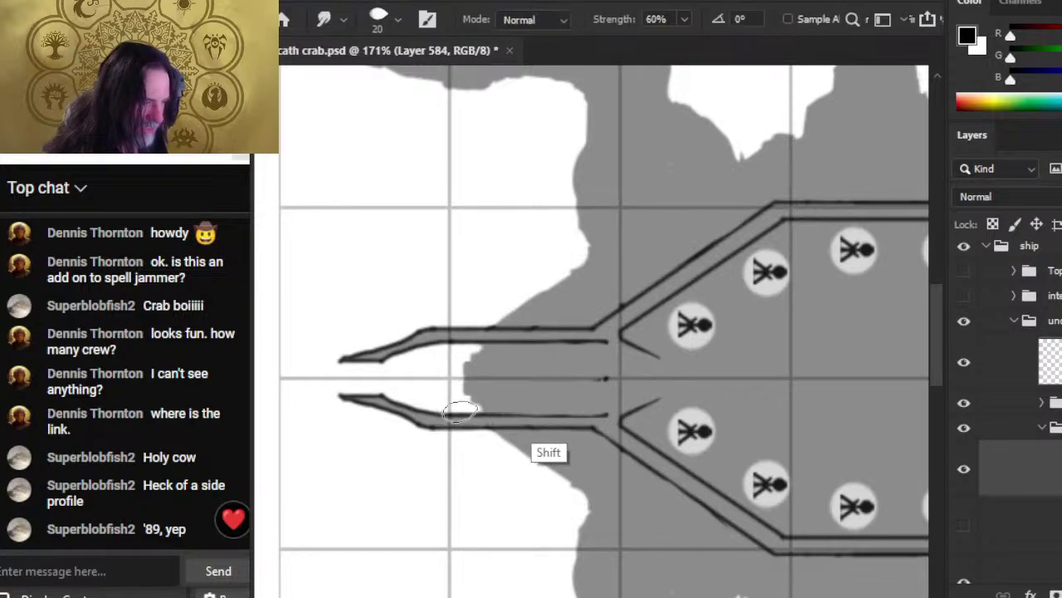
pyautogui.press('e')
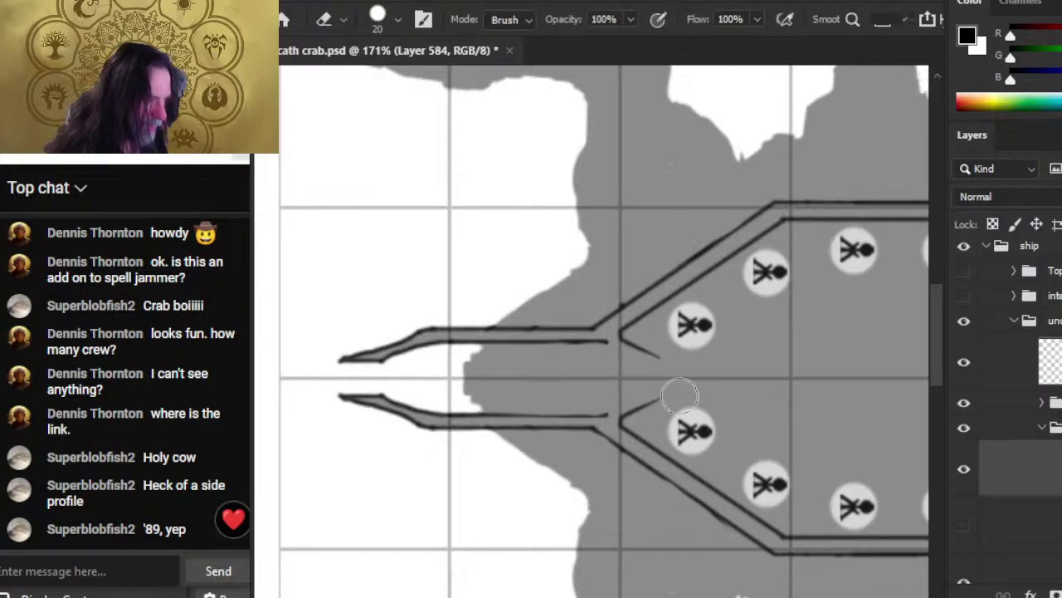
pyautogui.press('z')
pyautogui.moveTo(649, 424); pyautogui.dragTo(587, 412)
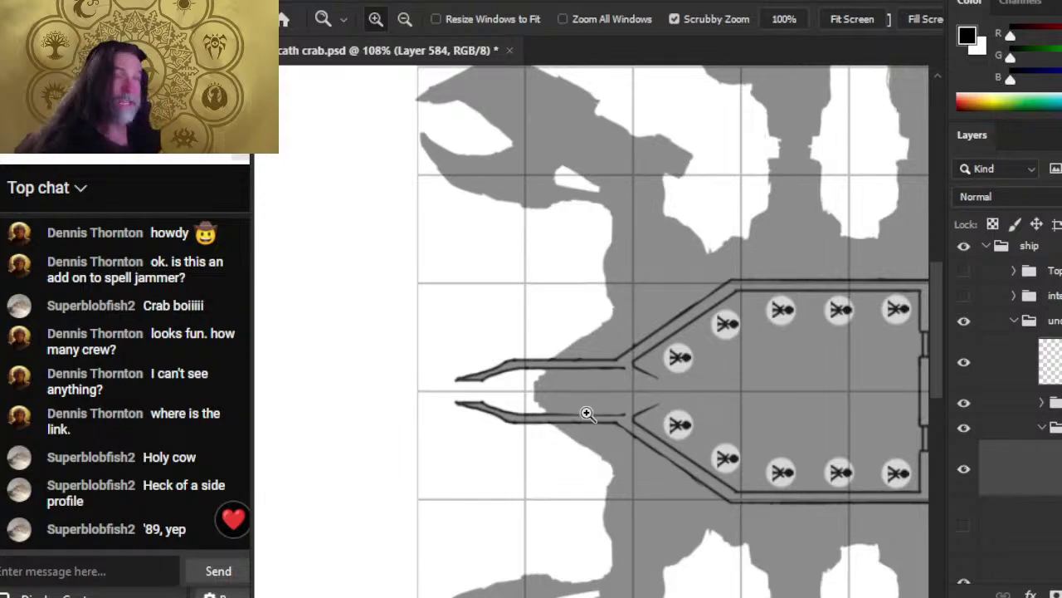
# - Zoom out to the whole crab and toggle the hull outline and detailed mechanical artwork layers
pyautogui.moveTo(830, 490); pyautogui.dragTo(647, 350)
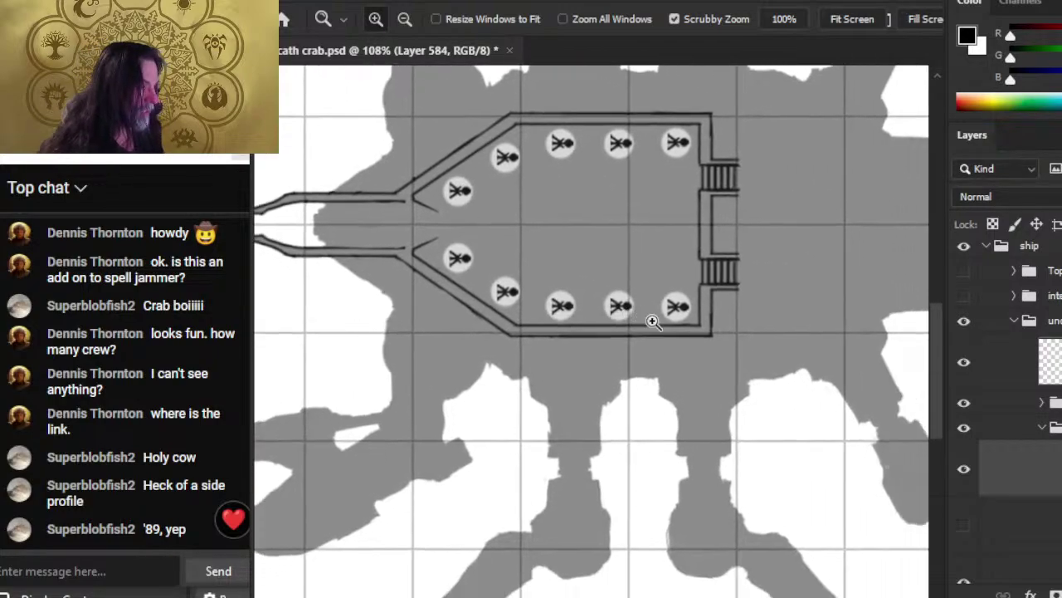
pyautogui.moveTo(746, 395); pyautogui.dragTo(700, 434)
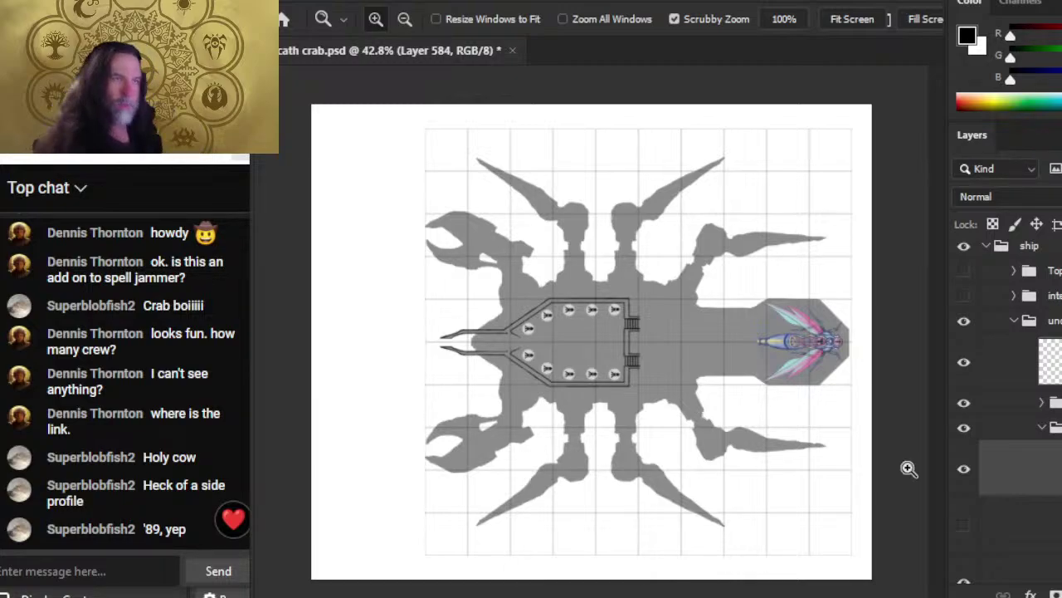
pyautogui.click(965, 468)
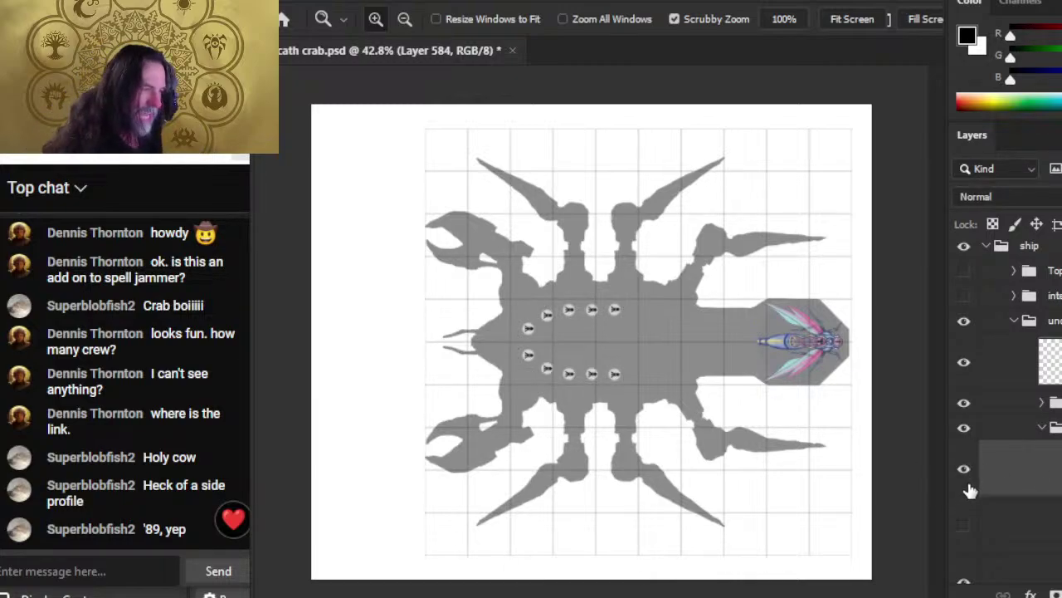
pyautogui.click(963, 490)
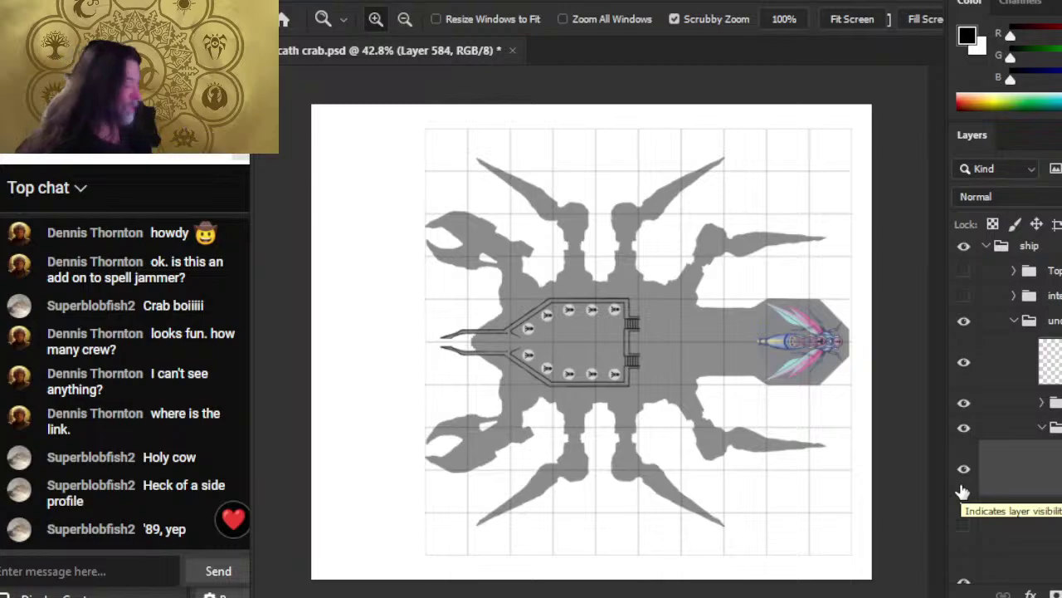
pyautogui.click(963, 525)
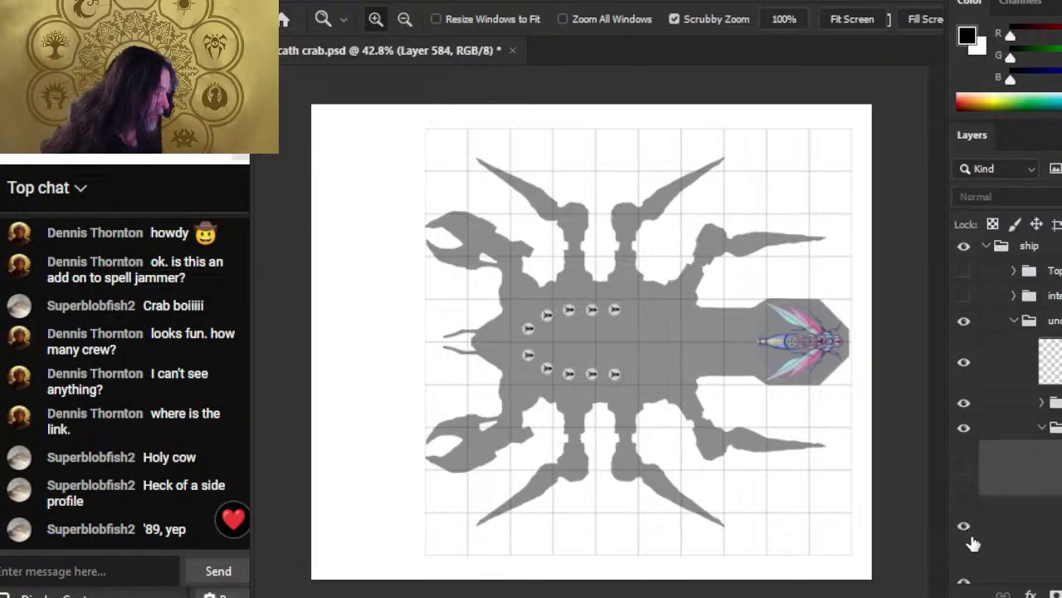
pyautogui.click(967, 483)
pyautogui.click(971, 486)
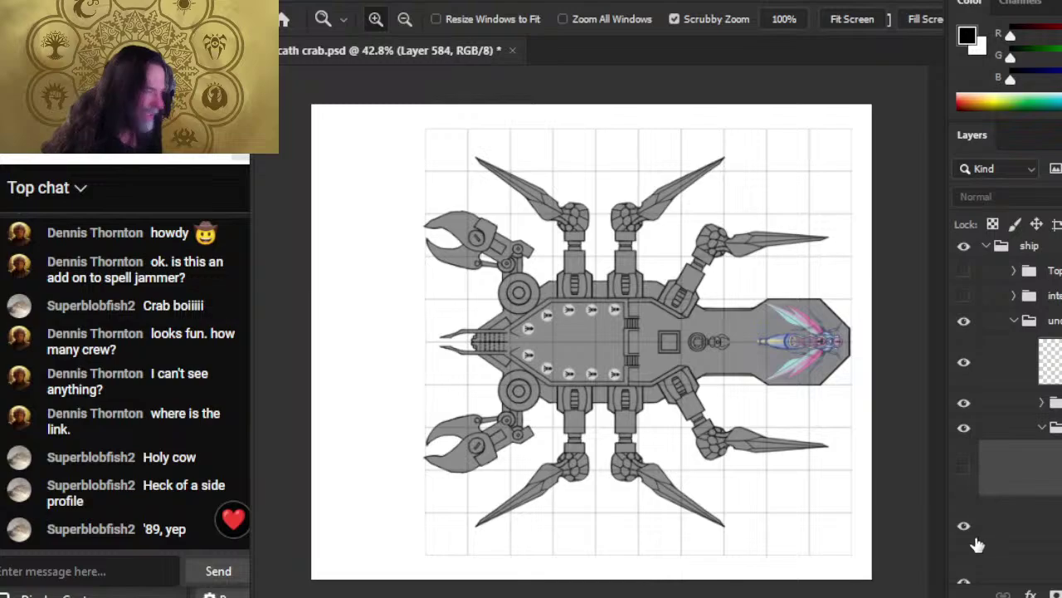
pyautogui.click(964, 525)
pyautogui.click(965, 486)
pyautogui.click(965, 487)
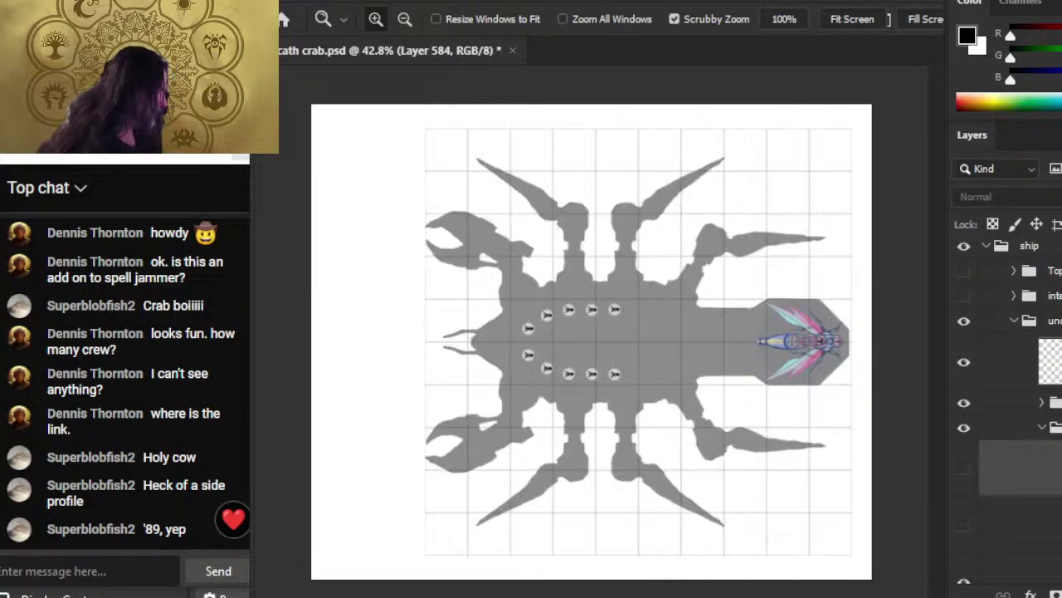
# - Show the deck outline layer, group it with Ctrl+G, and move the battle deck group lower
pyautogui.scroll(-5, 1004, 415)
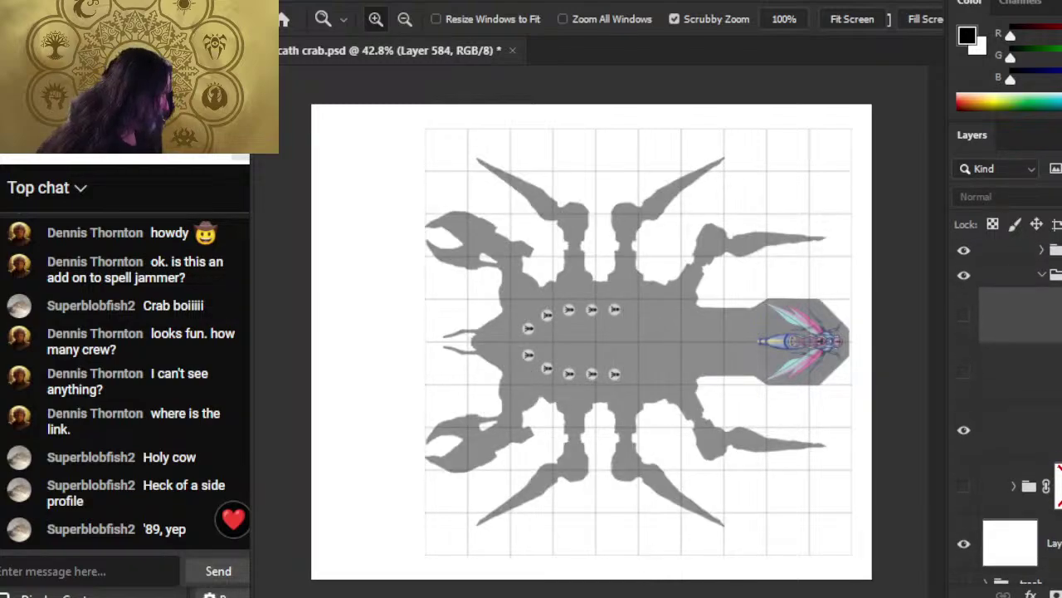
pyautogui.scroll(3, 1004, 374)
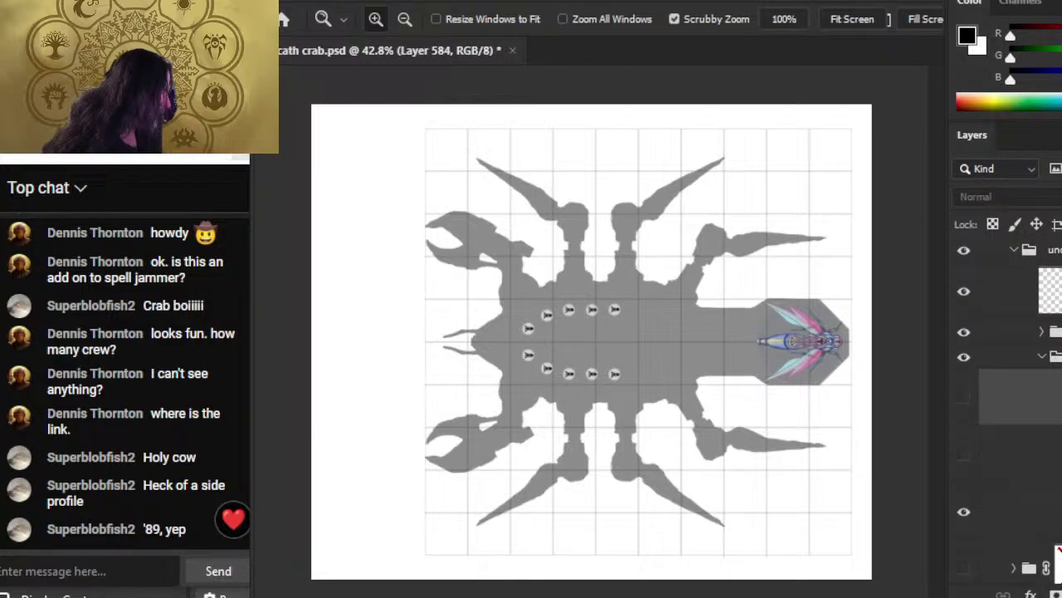
pyautogui.click(964, 400)
pyautogui.click(962, 400)
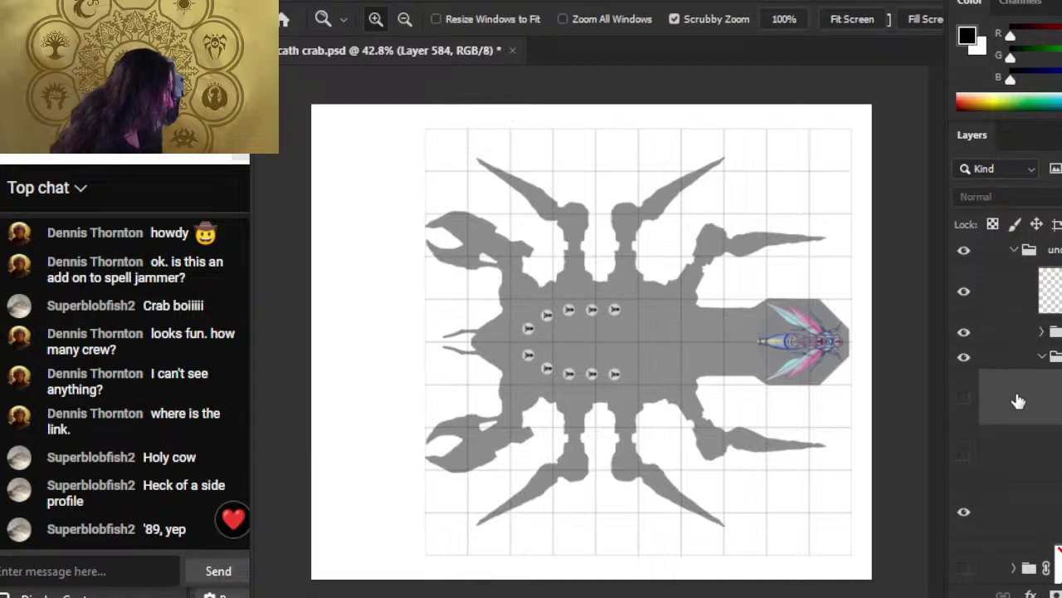
pyautogui.click(965, 400)
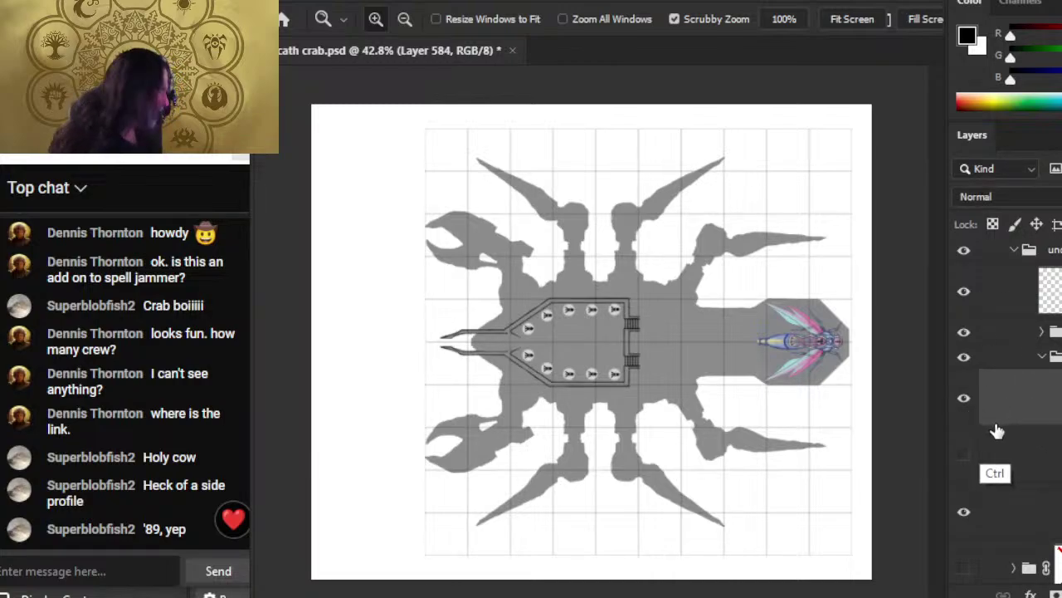
pyautogui.hotkey('ctrl', 'g')
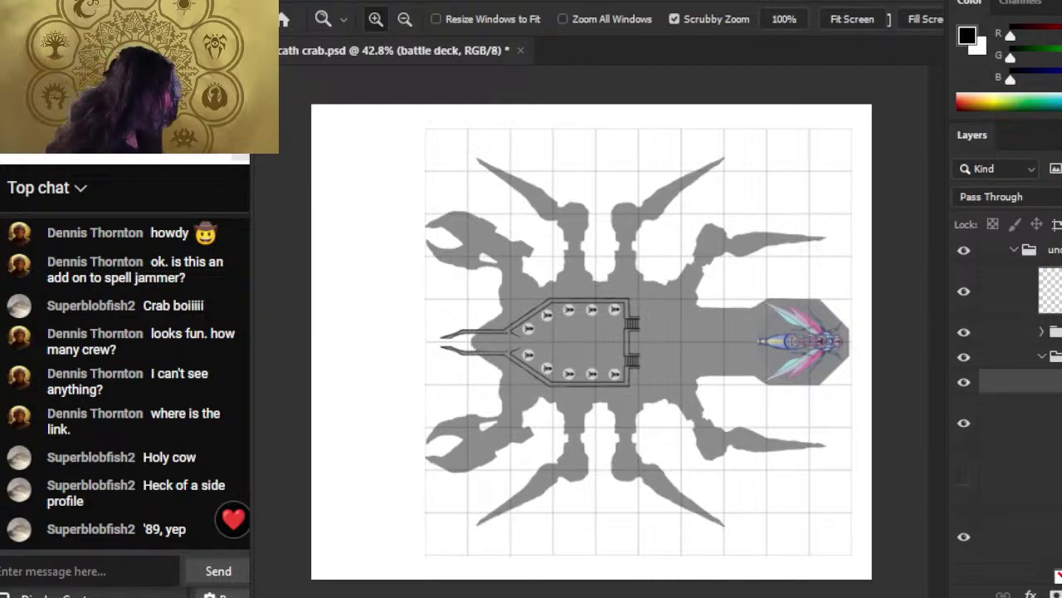
pyautogui.moveTo(967, 336); pyautogui.dragTo(964, 370)
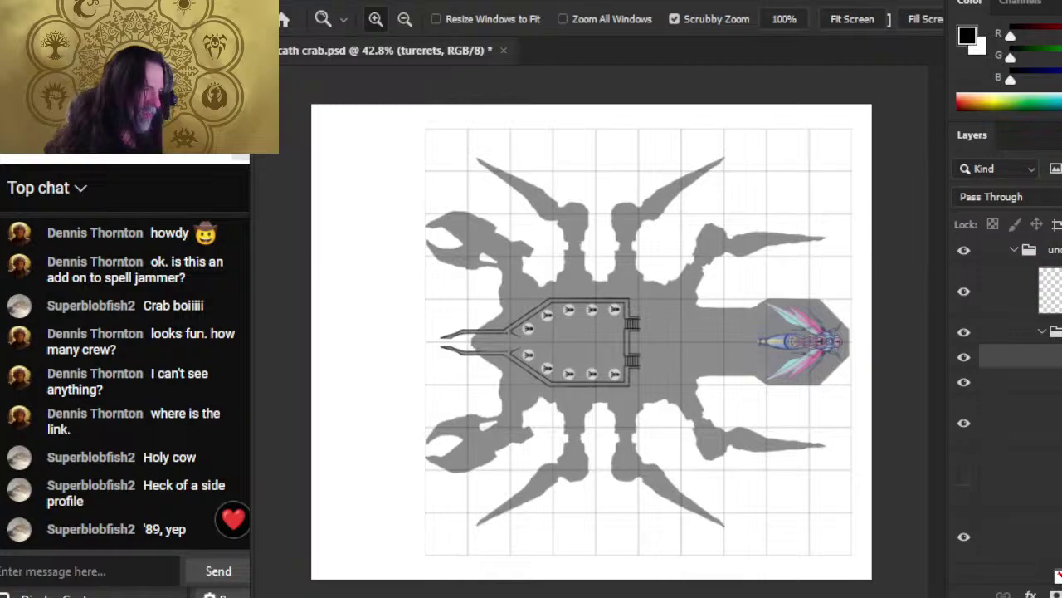
# - Move the turrets layer down one, toggle the battle deck, and reveal the turrets and leg art
pyautogui.hotkey('ctrl', '[')
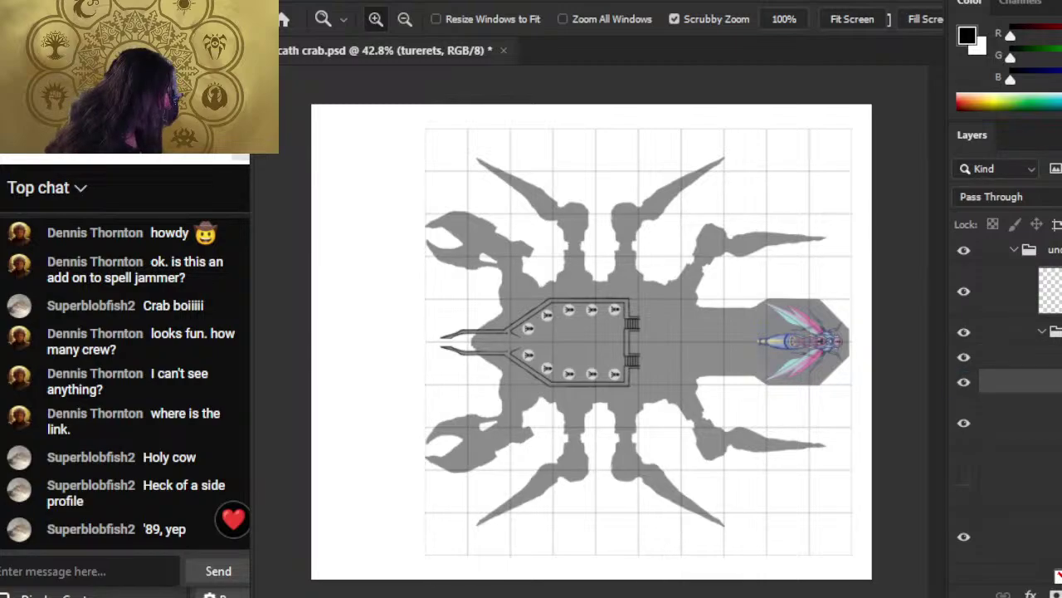
pyautogui.click(996, 357)
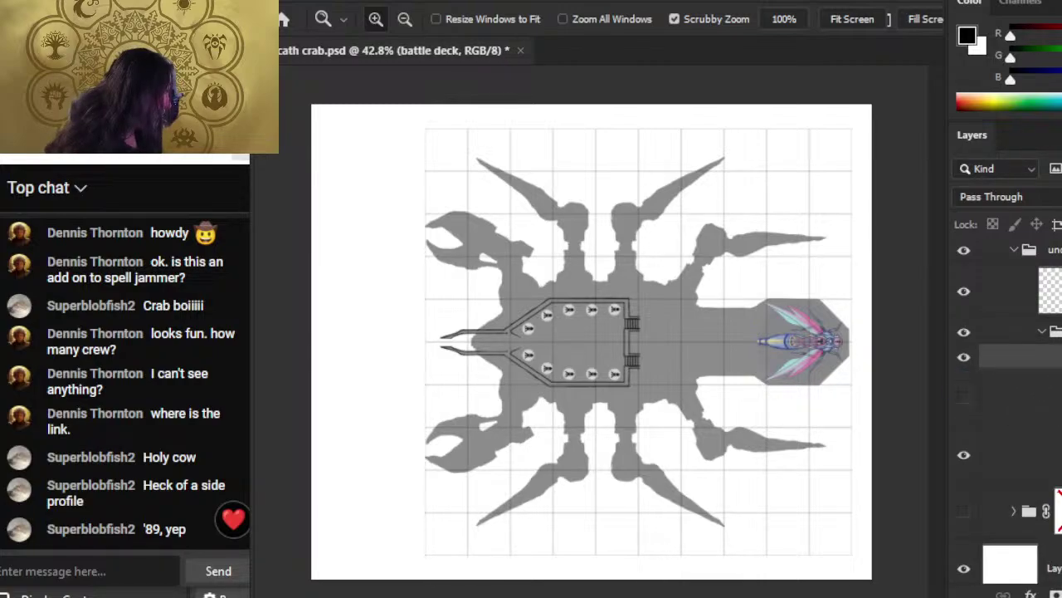
pyautogui.click(963, 358)
pyautogui.click(963, 358)
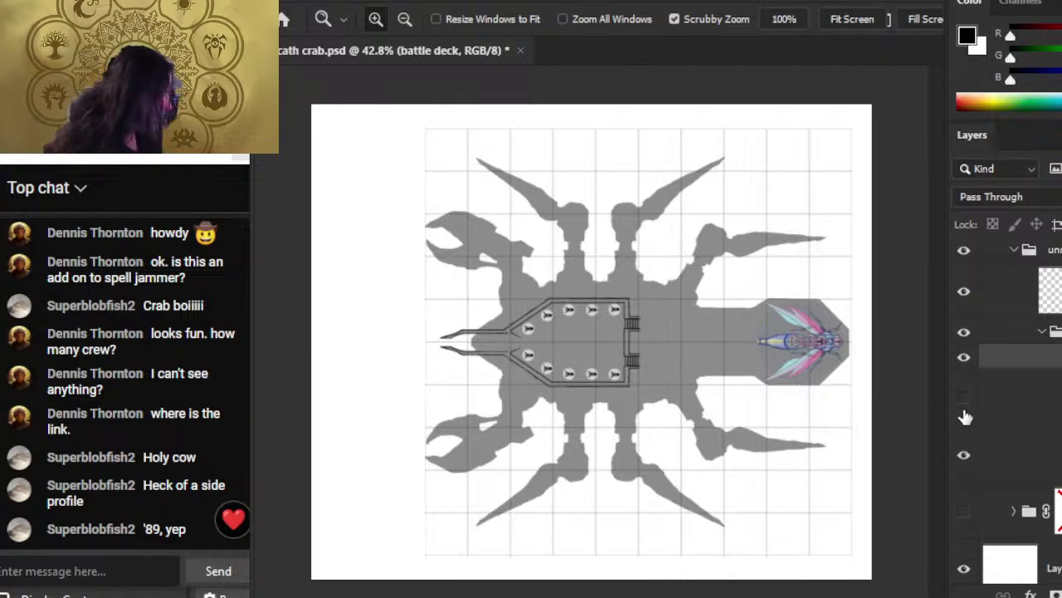
pyautogui.click(963, 398)
pyautogui.click(1037, 413)
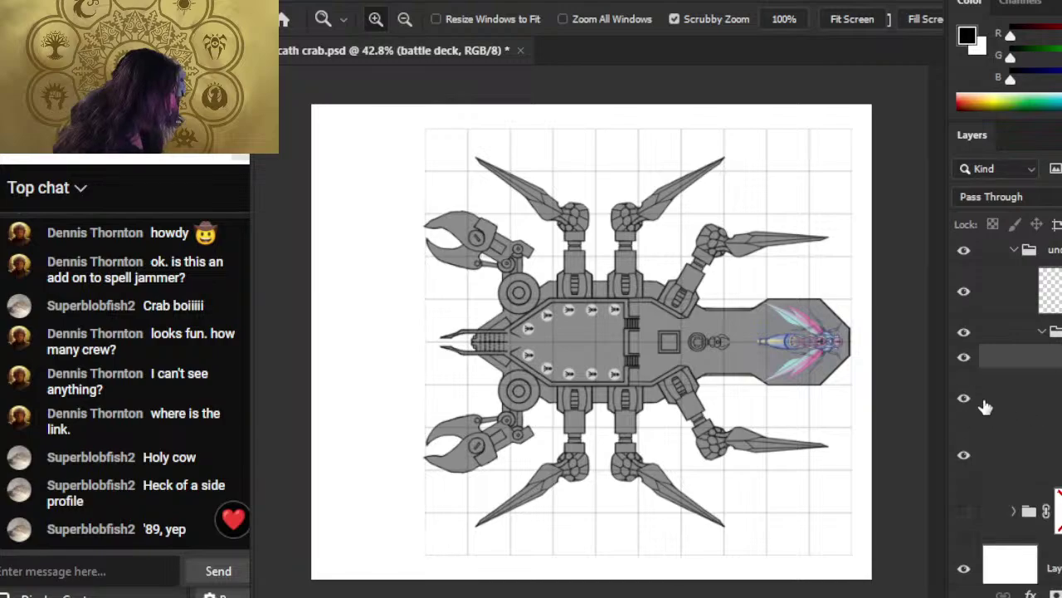
# - Check the leg detail art in Group 8 and hide the crew markings on the deck
pyautogui.click(1000, 383)
pyautogui.click(1007, 483)
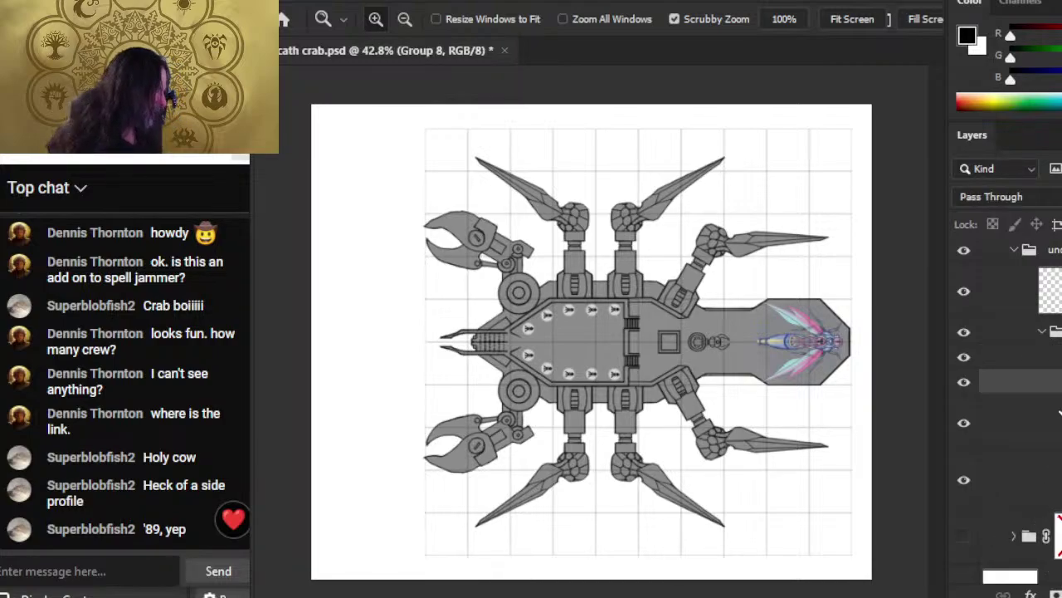
pyautogui.click(964, 383)
pyautogui.click(963, 383)
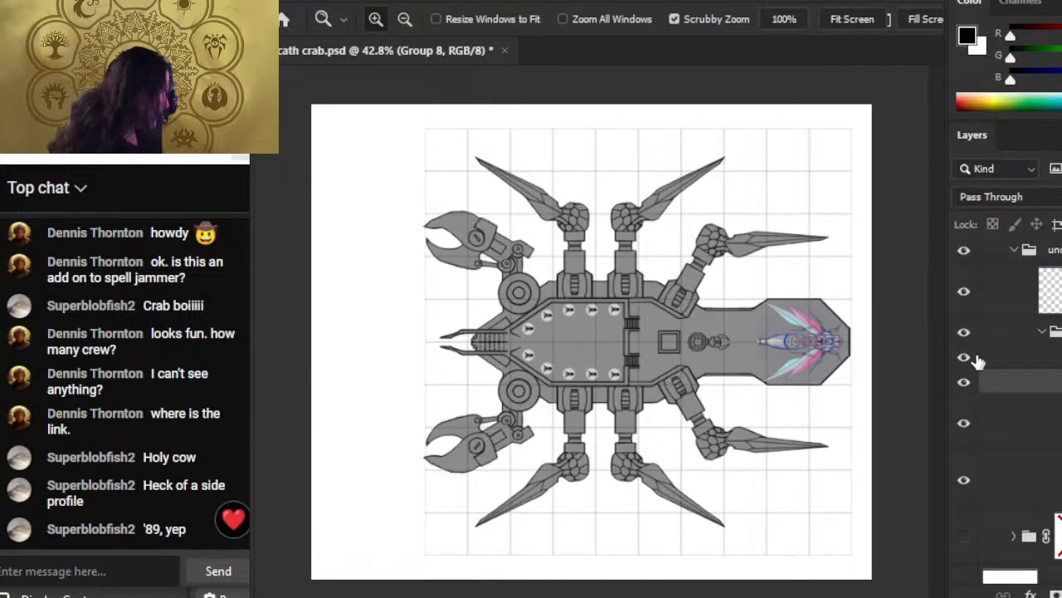
pyautogui.click(964, 357)
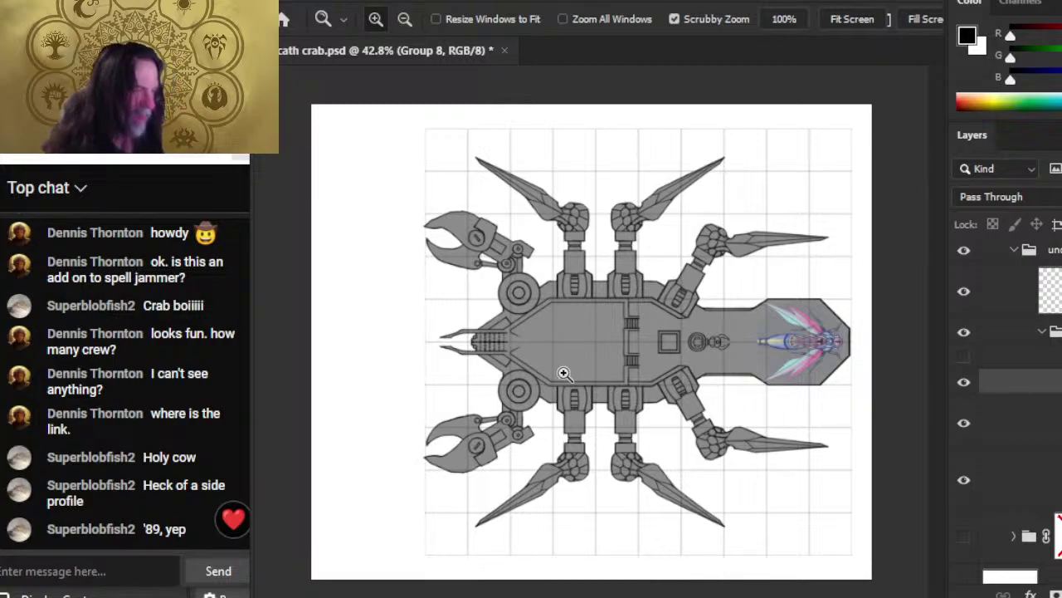
# - Duplicate Layer 574 as 'Layer 574 copy' and save the crab document
pyautogui.moveTo(500, 341); pyautogui.dragTo(581, 371)
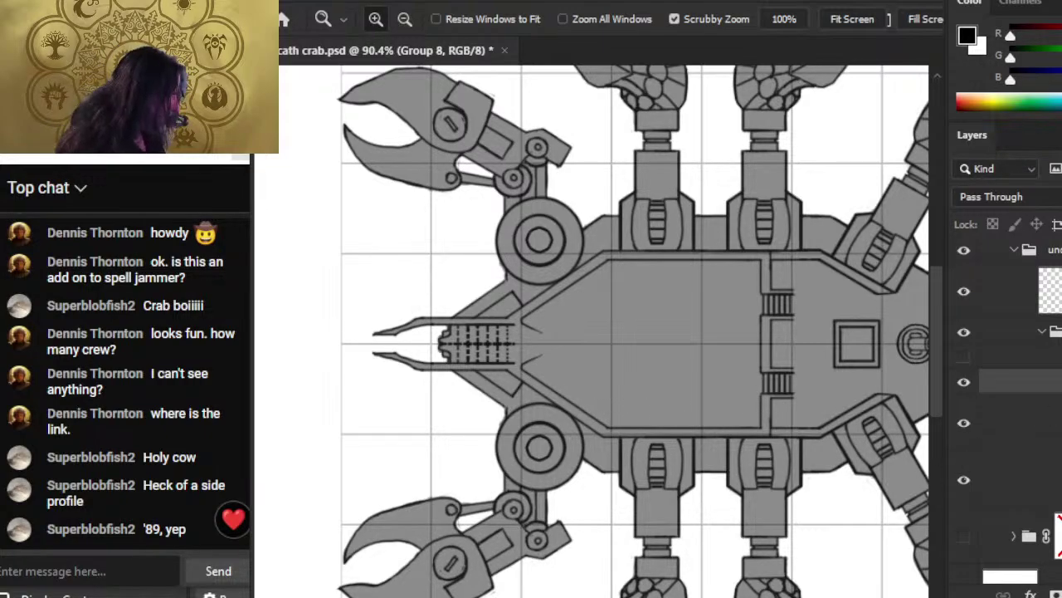
pyautogui.click(1036, 427)
pyautogui.rightClick(1037, 427)
pyautogui.click(1050, 30)
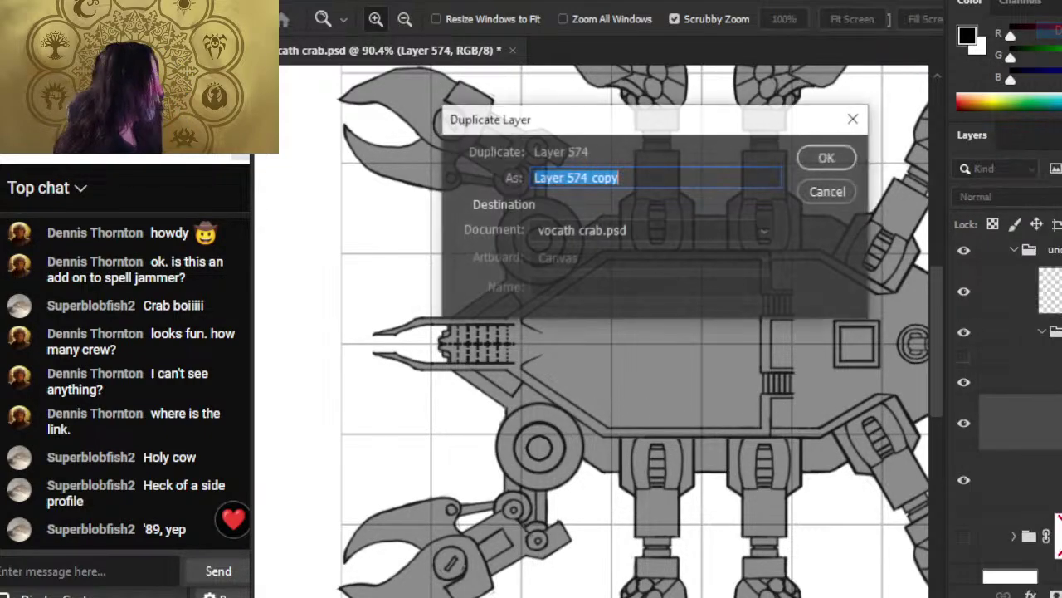
pyautogui.press('Return')
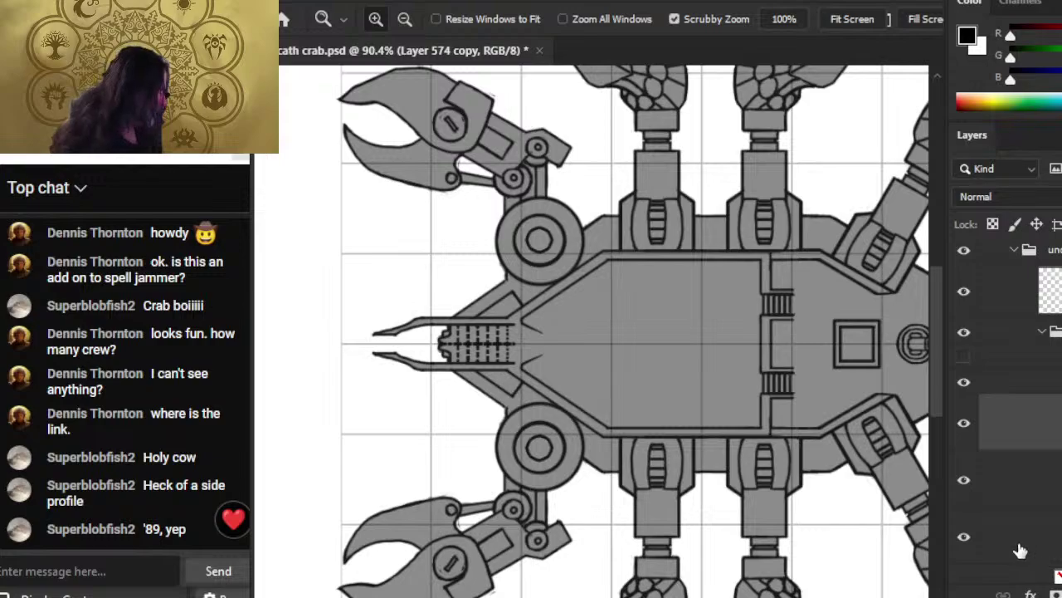
pyautogui.hotkey('ctrl', 's')
# - Move Layer 574 lower in the layer stack and make the landing deck layer active
pyautogui.moveTo(1054, 486); pyautogui.dragTo(1046, 509)
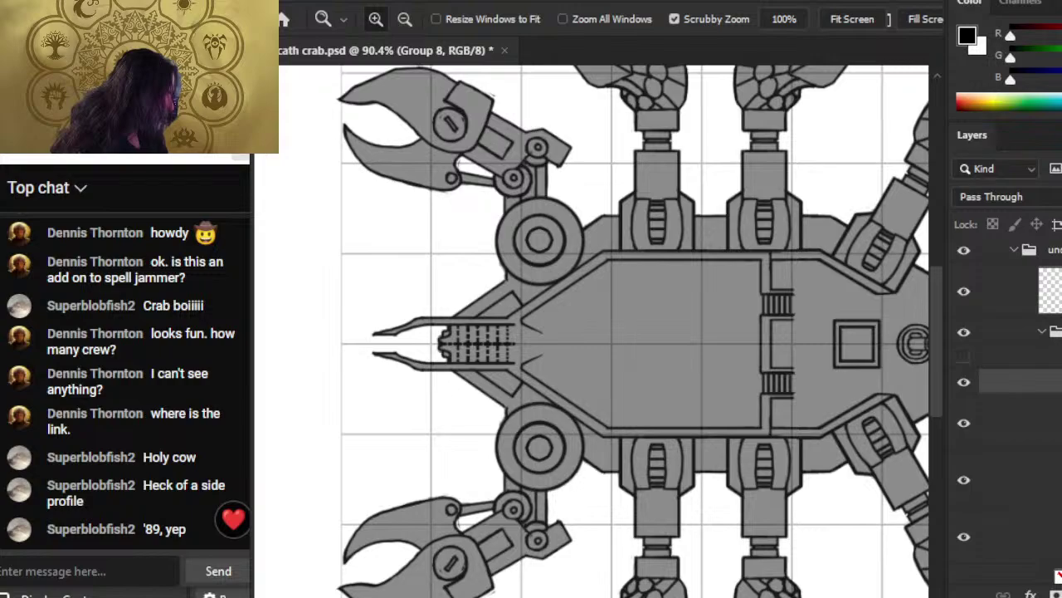
pyautogui.hotkey('alt', '[')
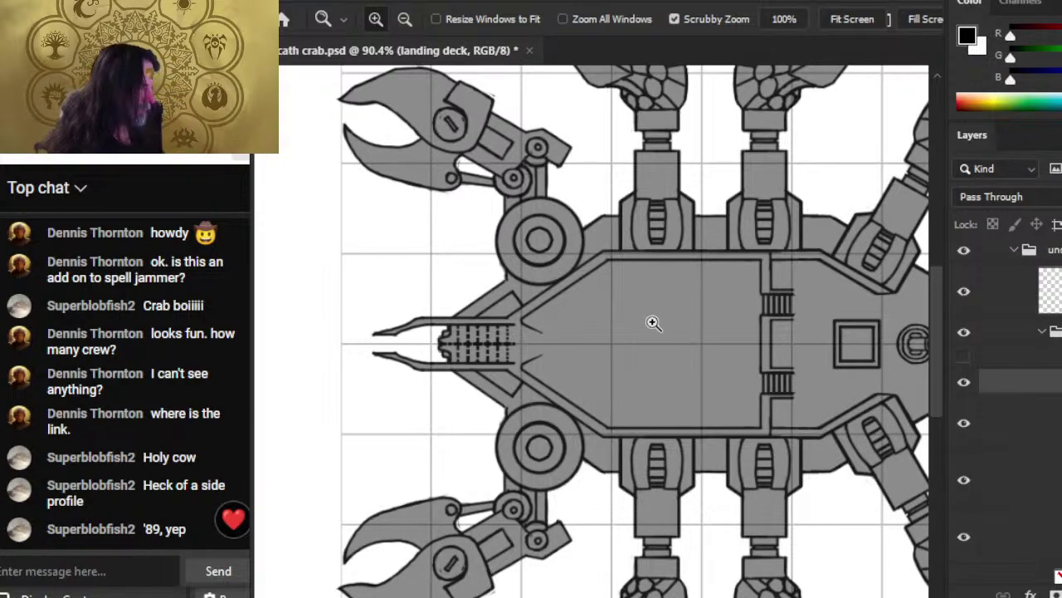
pyautogui.moveTo(766, 321); pyautogui.dragTo(796, 373)
# - On Layer 574 copy, draw a short line beside the steps with a size-2 brush
pyautogui.press('b')
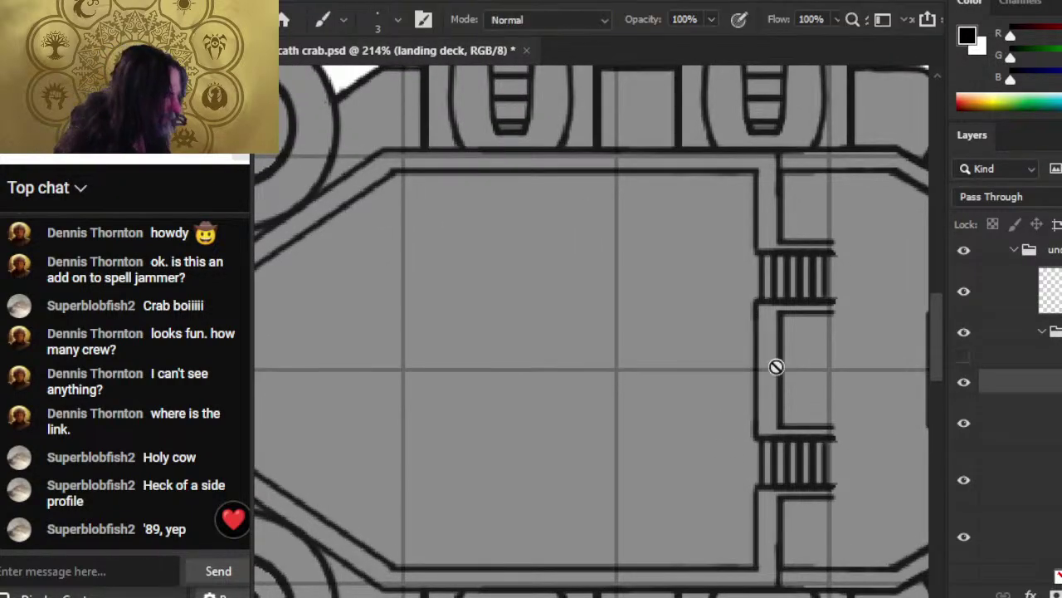
pyautogui.click(1054, 425)
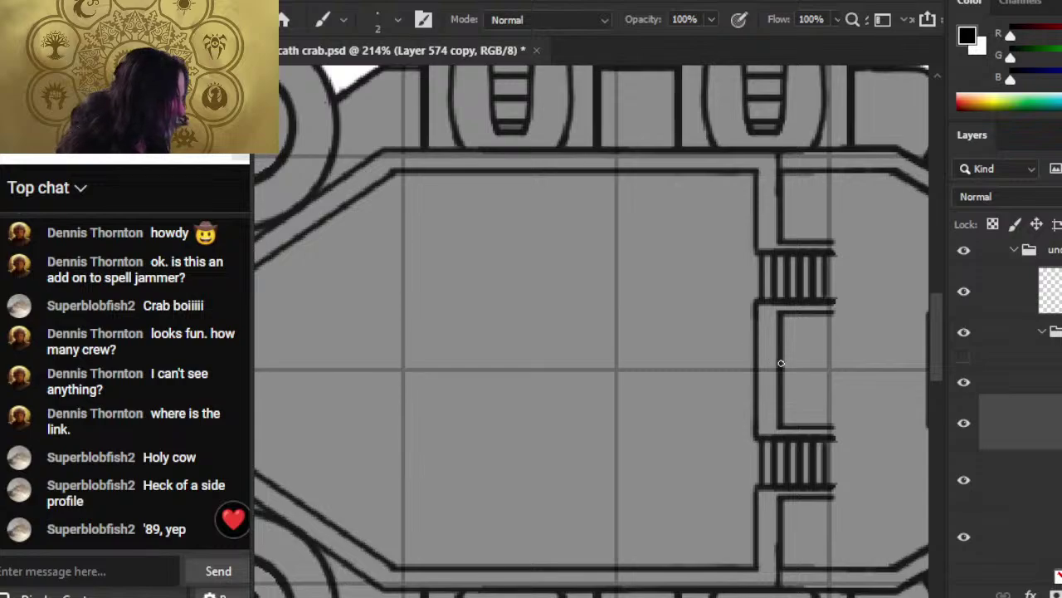
pyautogui.press('[')
pyautogui.press('[')
pyautogui.press(']')
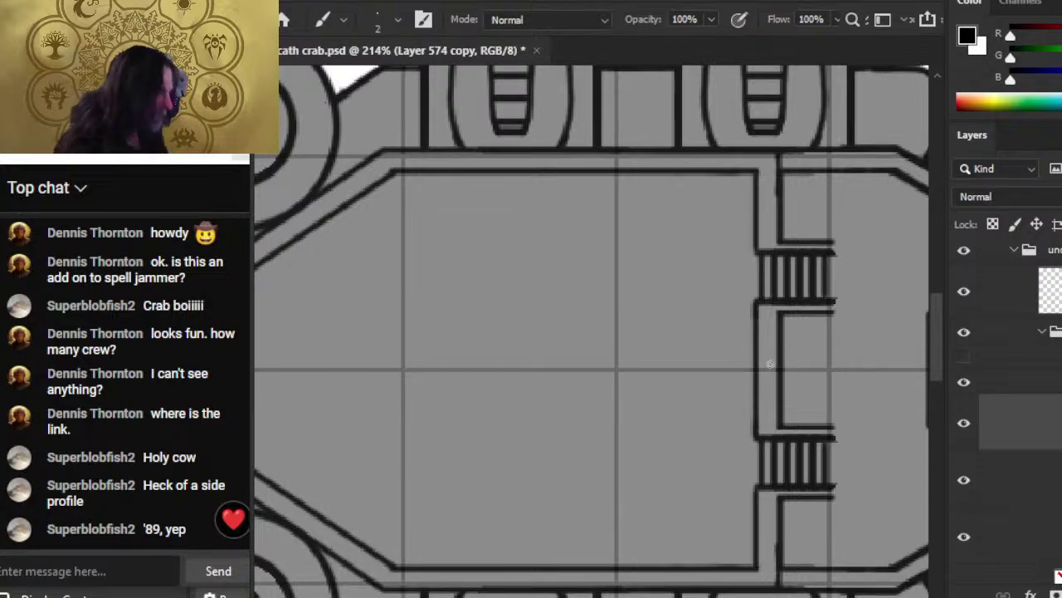
pyautogui.moveTo(788, 357)
pyautogui.mouseDown()
pyautogui.moveTo(788, 375)
pyautogui.moveTo(788, 358)
pyautogui.moveTo(776, 356)
pyautogui.mouseUp()
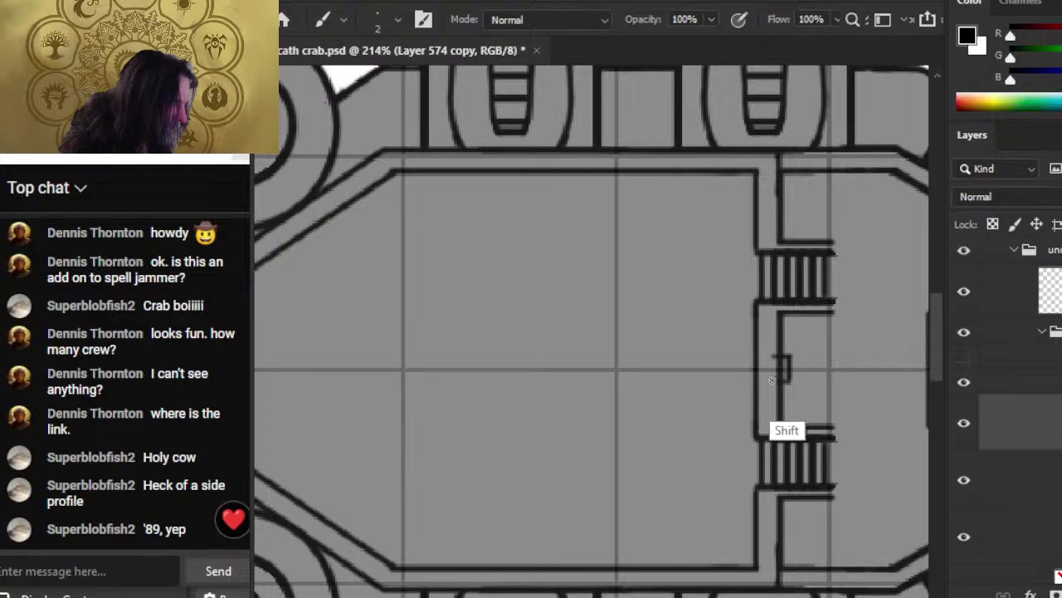
# - Erase the inner top wall line straight across with a size-5 eraser
pyautogui.press('e')
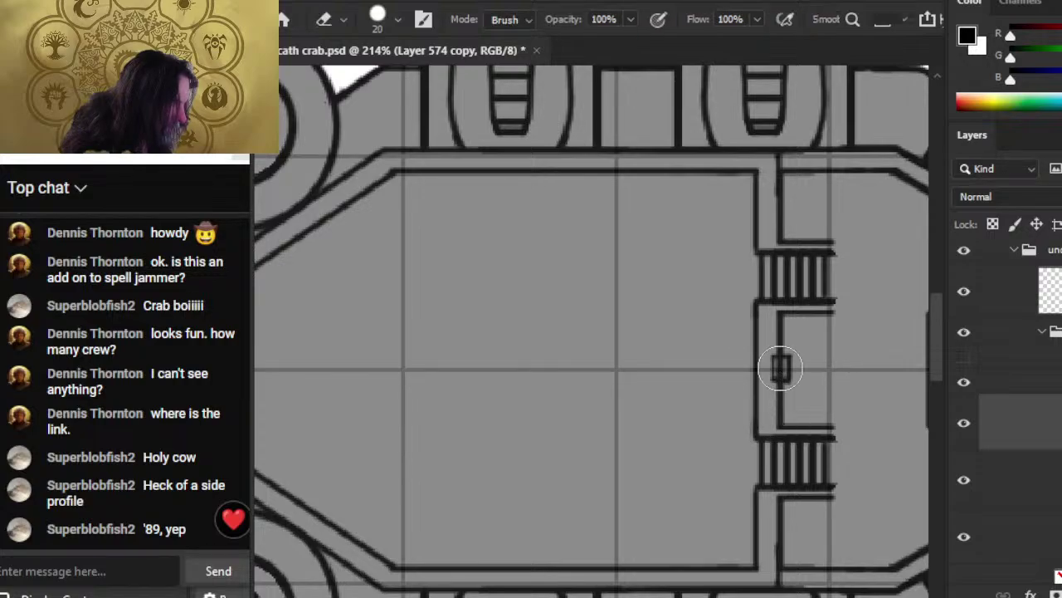
pyautogui.press('[')
pyautogui.press('[')
pyautogui.press('[')
pyautogui.press('[')
pyautogui.press('[')
pyautogui.press('[')
pyautogui.press('[')
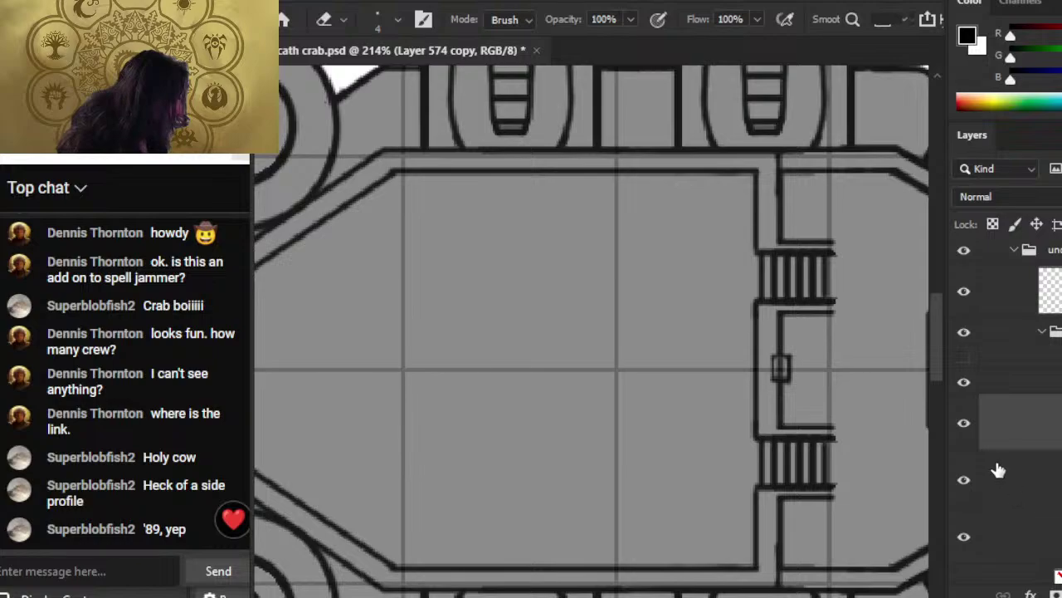
pyautogui.click(966, 485)
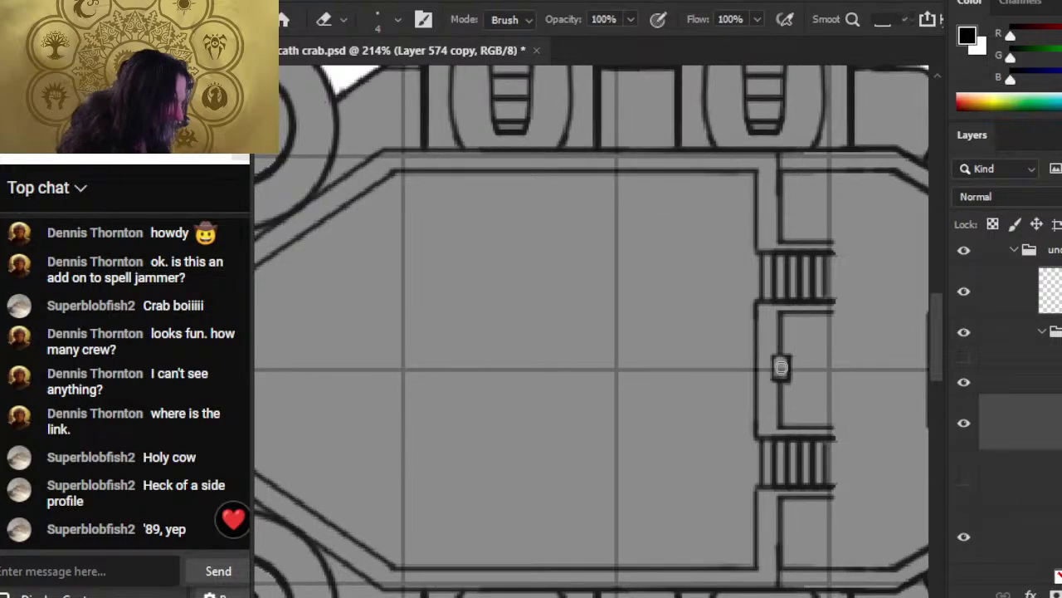
pyautogui.press('b')
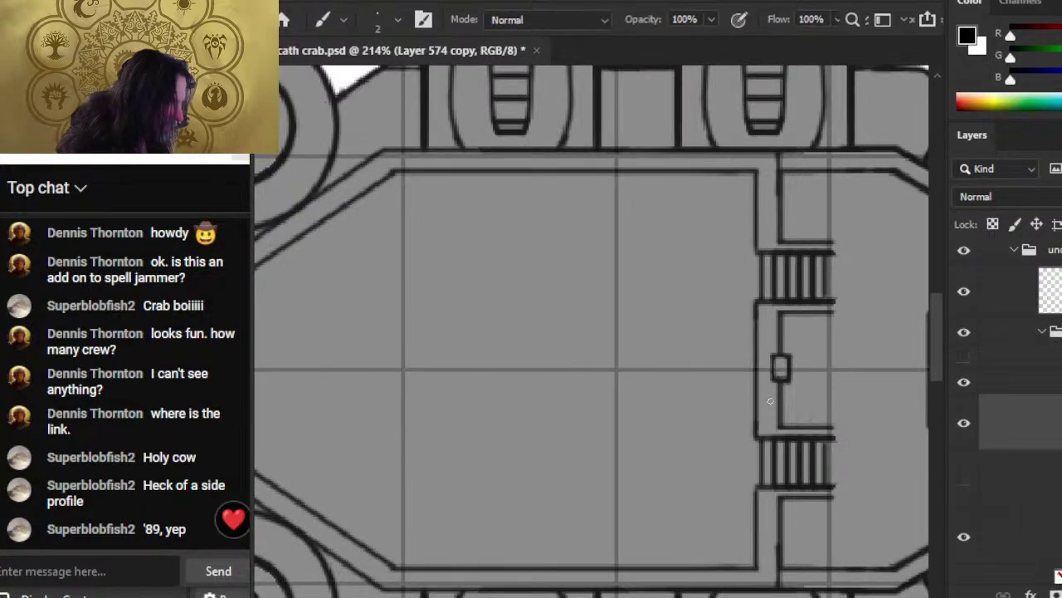
pyautogui.press('e')
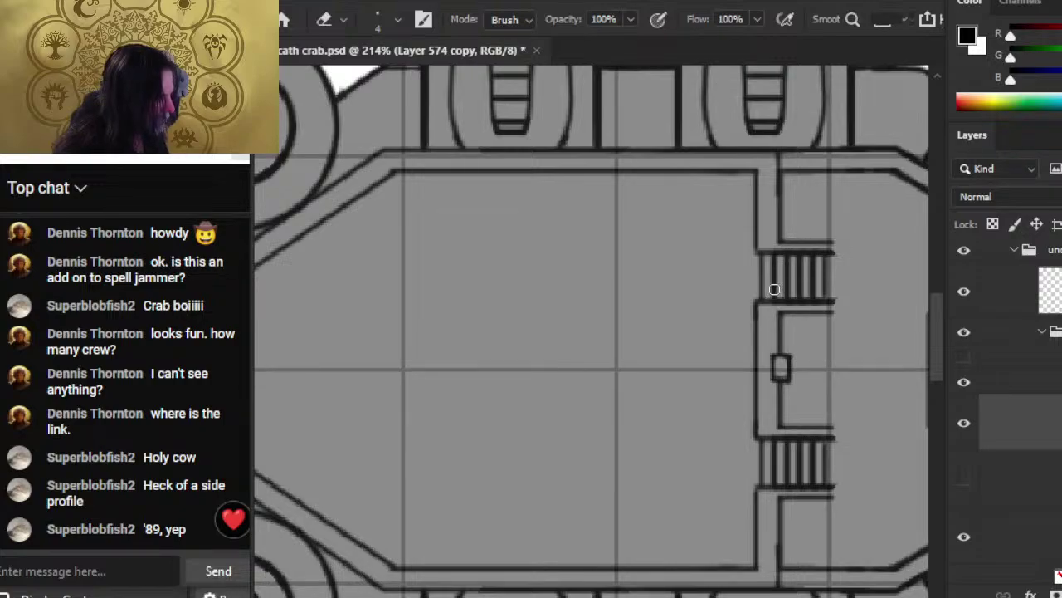
pyautogui.press(']')
pyautogui.press(']')
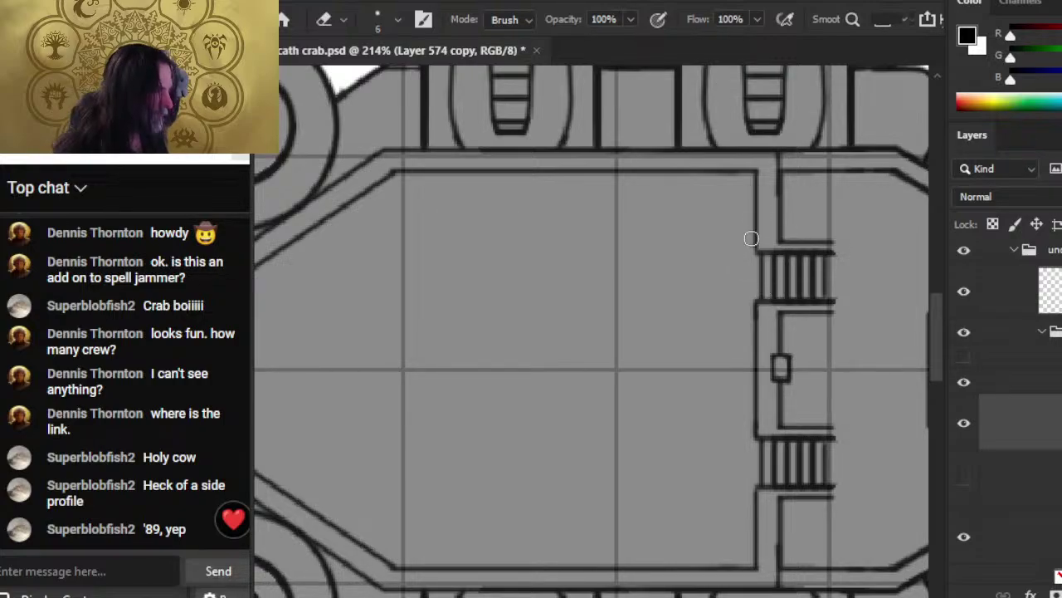
pyautogui.press('[')
pyautogui.press('[')
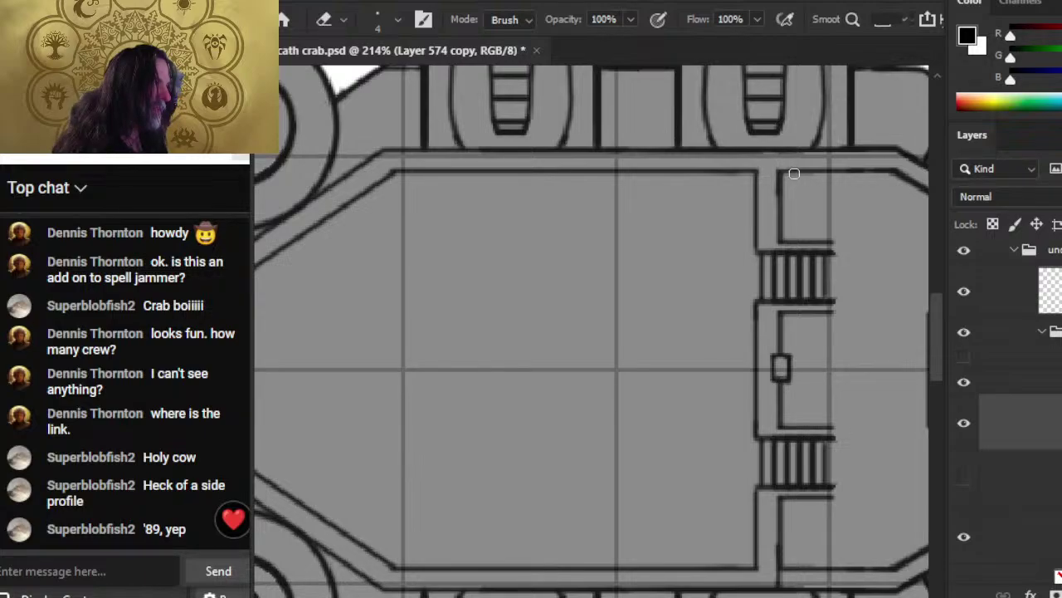
pyautogui.press(']')
pyautogui.keyDown('shift'); pyautogui.click(752, 171); pyautogui.keyUp('shift')
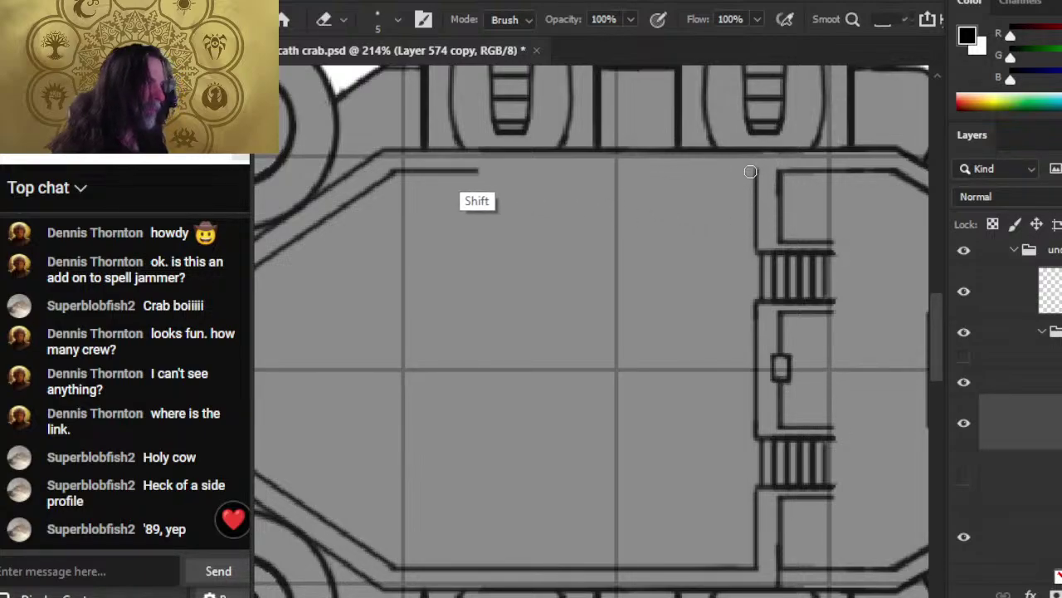
# - Erase the inner diagonal wall line and the leftover short stroke at the bow, then zoom out
pyautogui.hscroll(-5, 633, 457)
pyautogui.scroll(1, 600, 289)
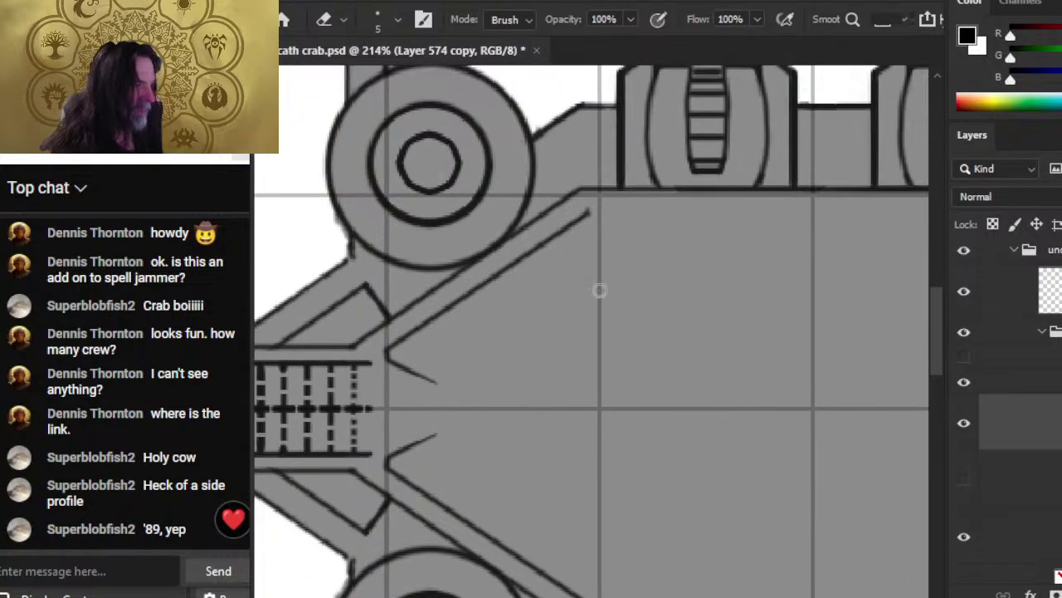
pyautogui.keyDown('shift'); pyautogui.click(601, 205); pyautogui.keyUp('shift')
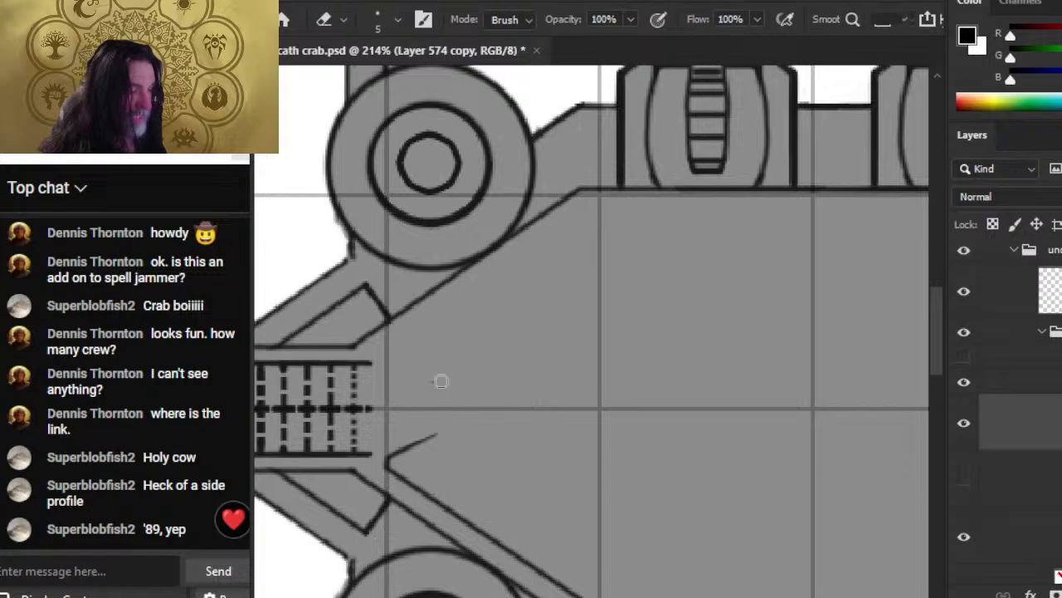
pyautogui.moveTo(436, 433); pyautogui.dragTo(408, 448)
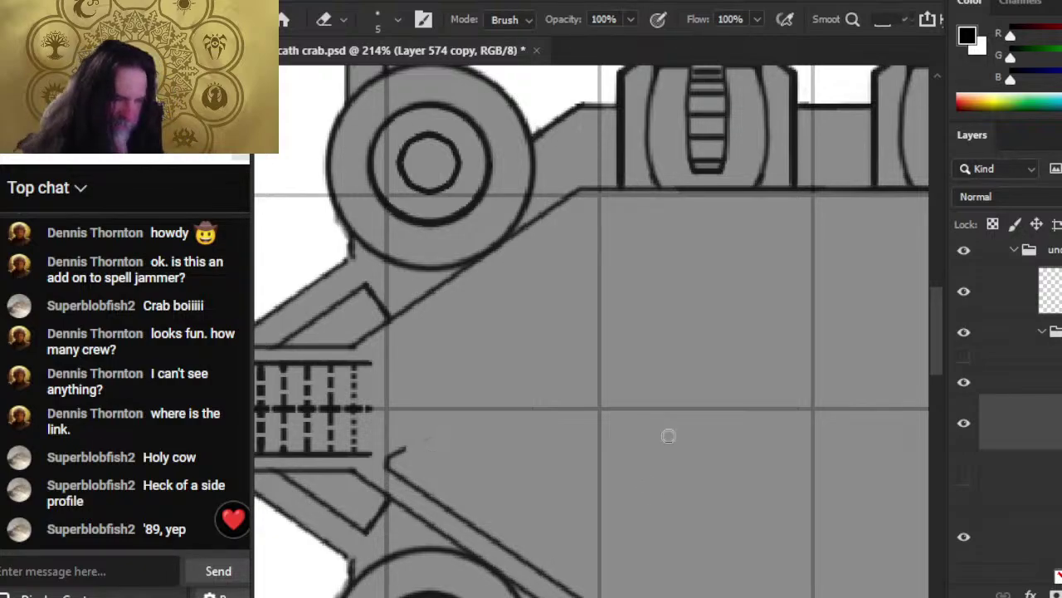
pyautogui.press('z')
pyautogui.moveTo(747, 462)
pyautogui.mouseDown()
pyautogui.moveTo(662, 424)
pyautogui.moveTo(622, 486)
pyautogui.moveTo(398, 422)
pyautogui.mouseUp()
# - Erase more of the diagonal outline and redraw the lower and upper inner hull outlines darker
pyautogui.press('e')
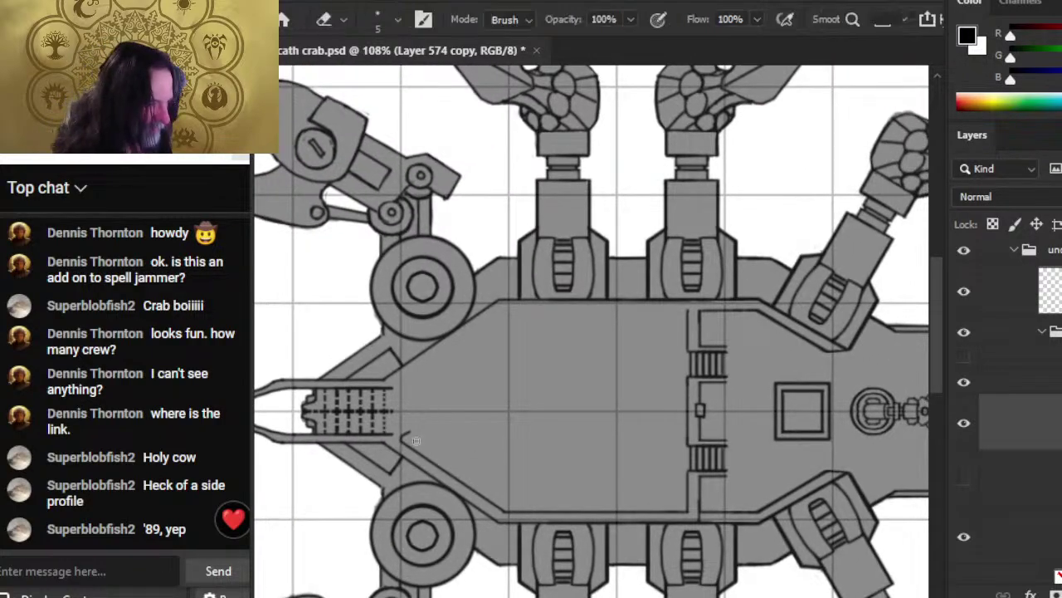
pyautogui.moveTo(405, 440)
pyautogui.mouseDown()
pyautogui.moveTo(448, 470)
pyautogui.moveTo(415, 446)
pyautogui.moveTo(431, 456)
pyautogui.mouseUp()
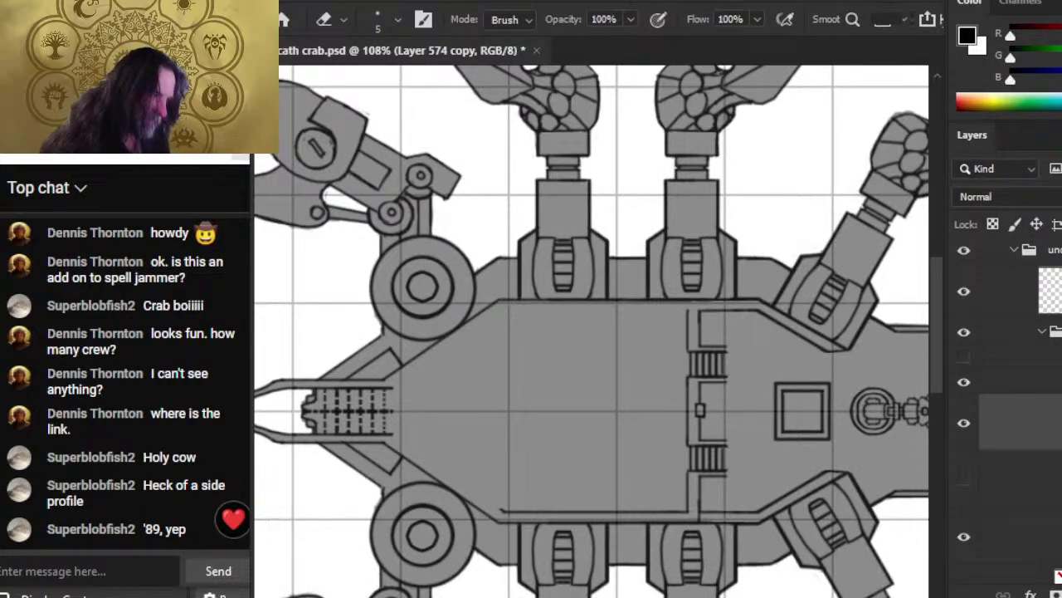
pyautogui.moveTo(498, 508); pyautogui.dragTo(402, 438)
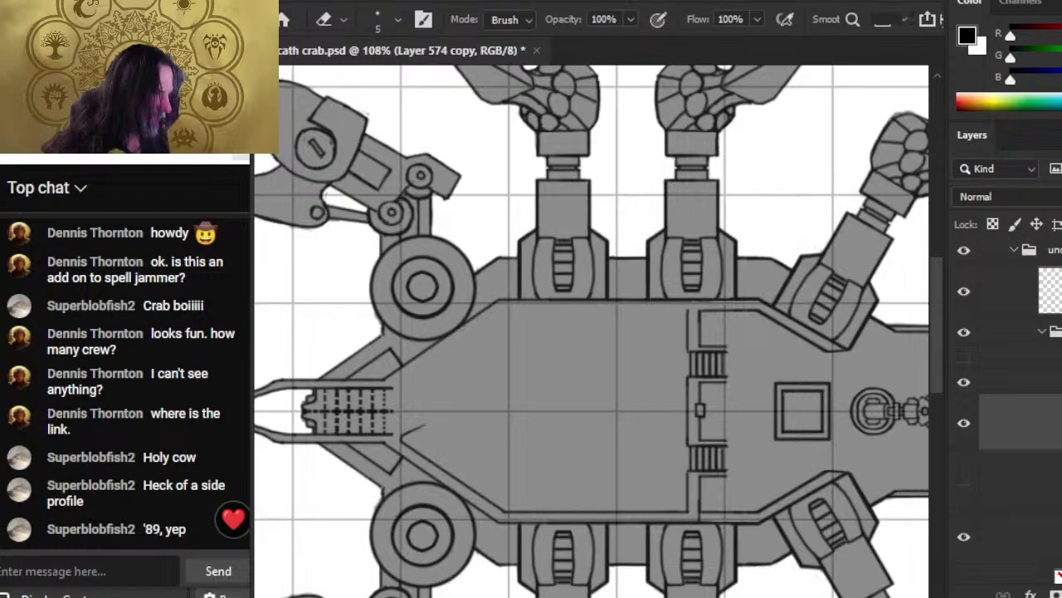
pyautogui.moveTo(402, 399)
pyautogui.mouseDown()
pyautogui.moveTo(505, 309)
pyautogui.moveTo(689, 309)
pyautogui.mouseUp()
# - Touch up the thin wall lines beside the central stairs, alternating the size-2 brush and size-3 eraser
pyautogui.press('w')
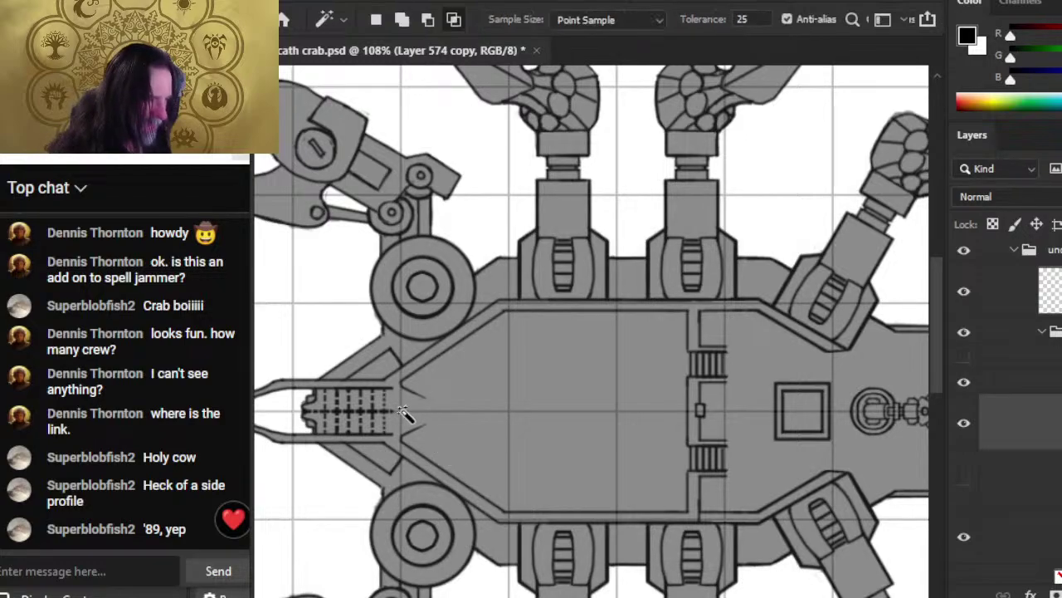
pyautogui.press('e')
pyautogui.press('b')
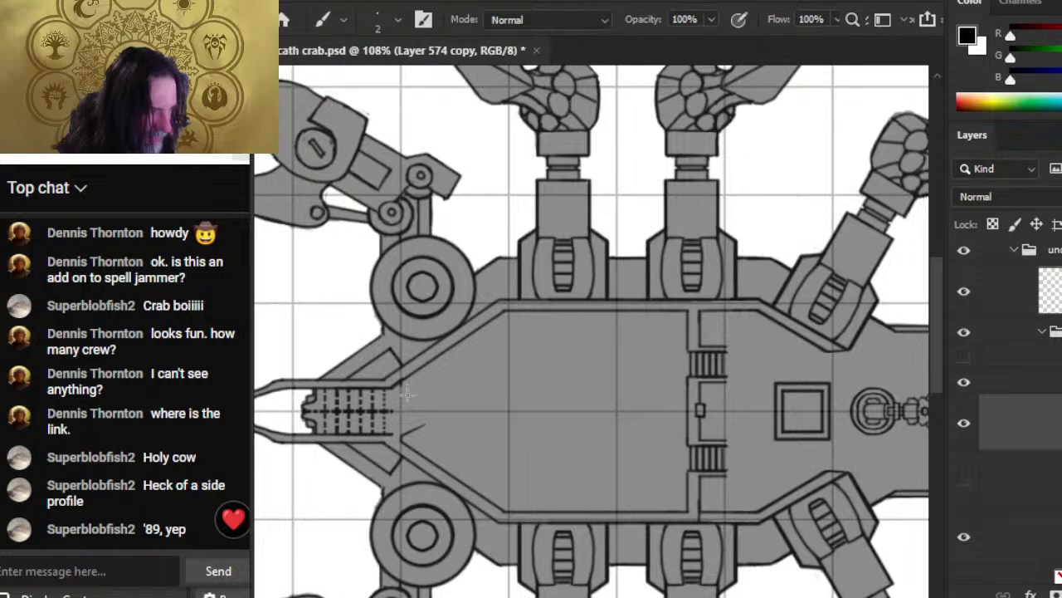
pyautogui.press('e')
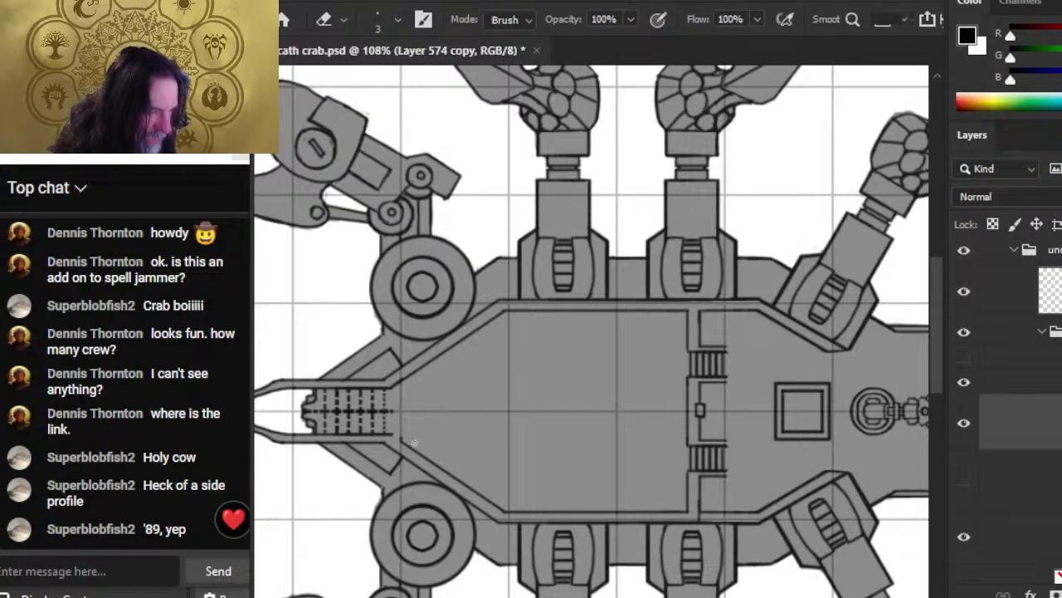
pyautogui.press('b')
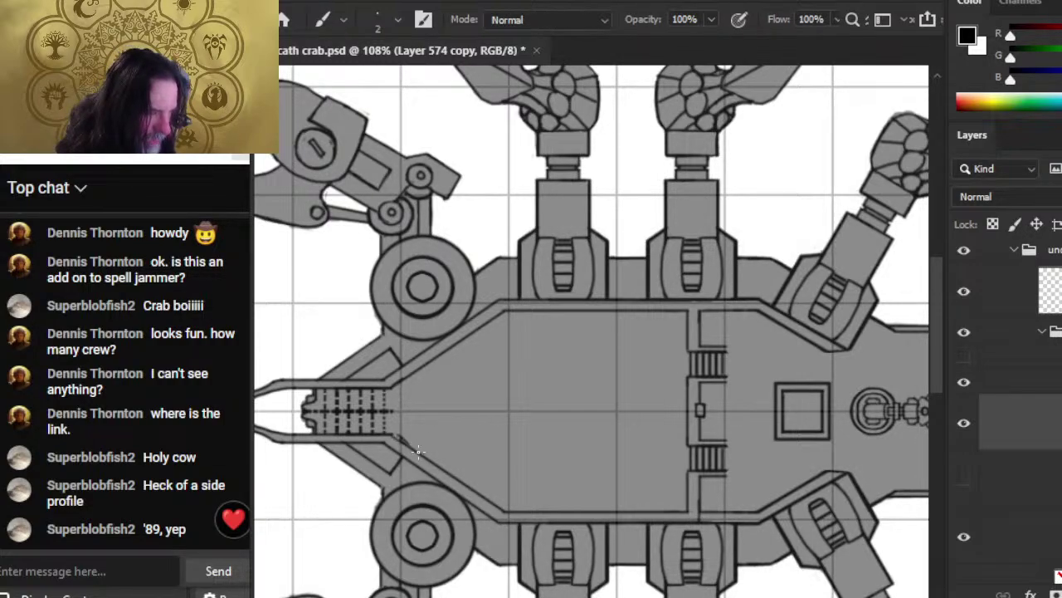
pyautogui.press('e')
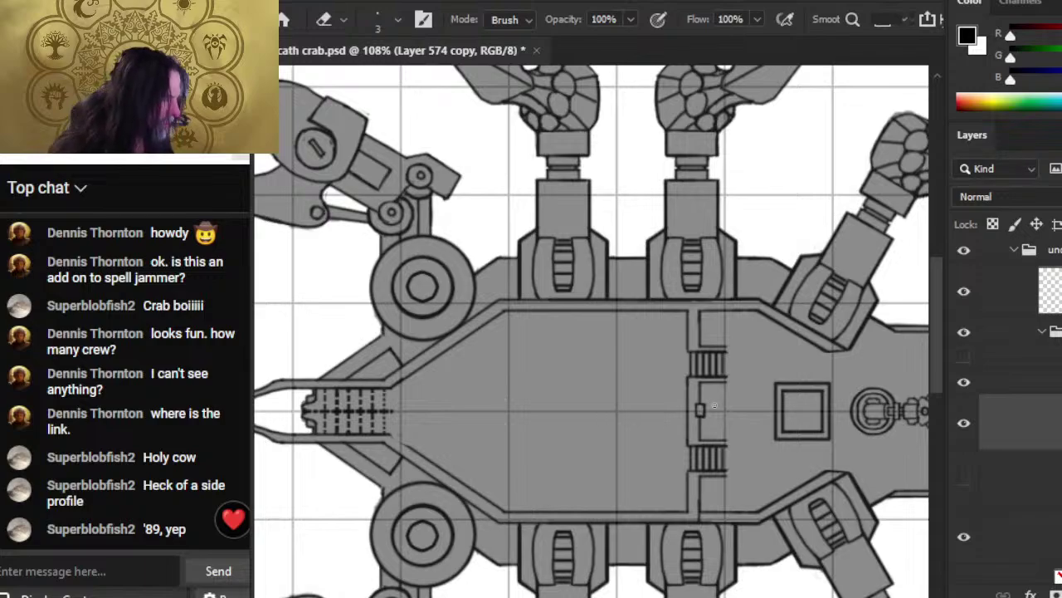
pyautogui.press('b')
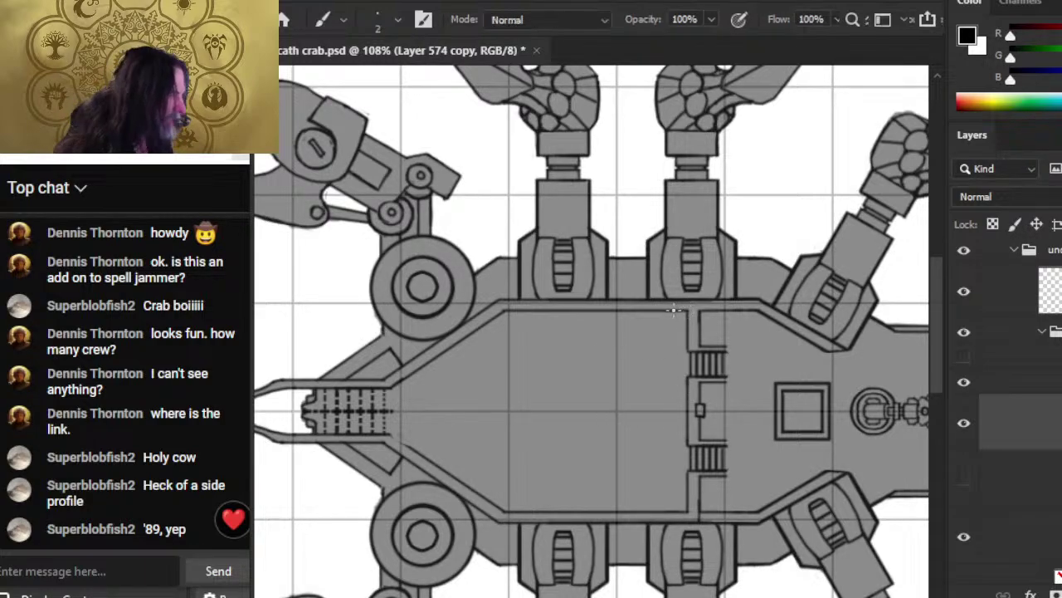
pyautogui.press('shift')
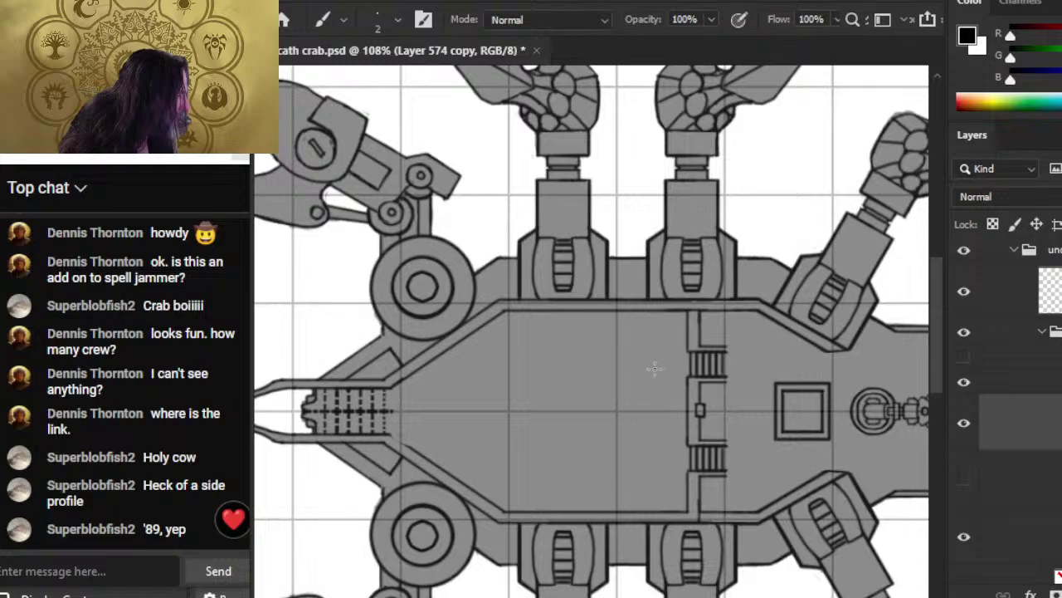
pyautogui.press('e')
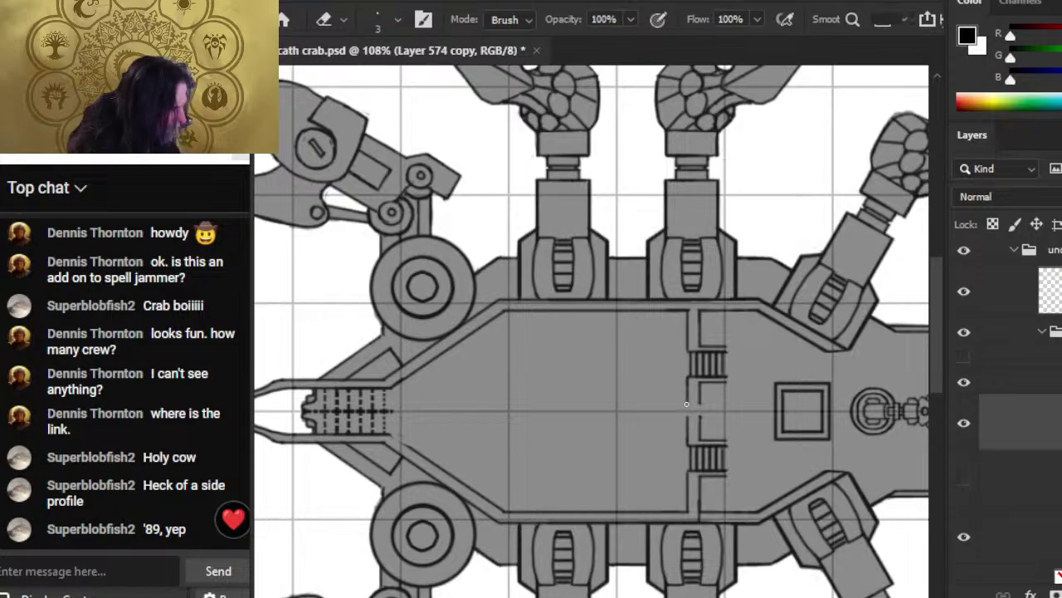
# - Draw a straight vertical wall line from the stairs down to the lower hull wall
pyautogui.press('b')
pyautogui.press('shift')
pyautogui.moveTo(693, 377); pyautogui.dragTo(694, 444)
pyautogui.press('shift')
pyautogui.press('ctrl')
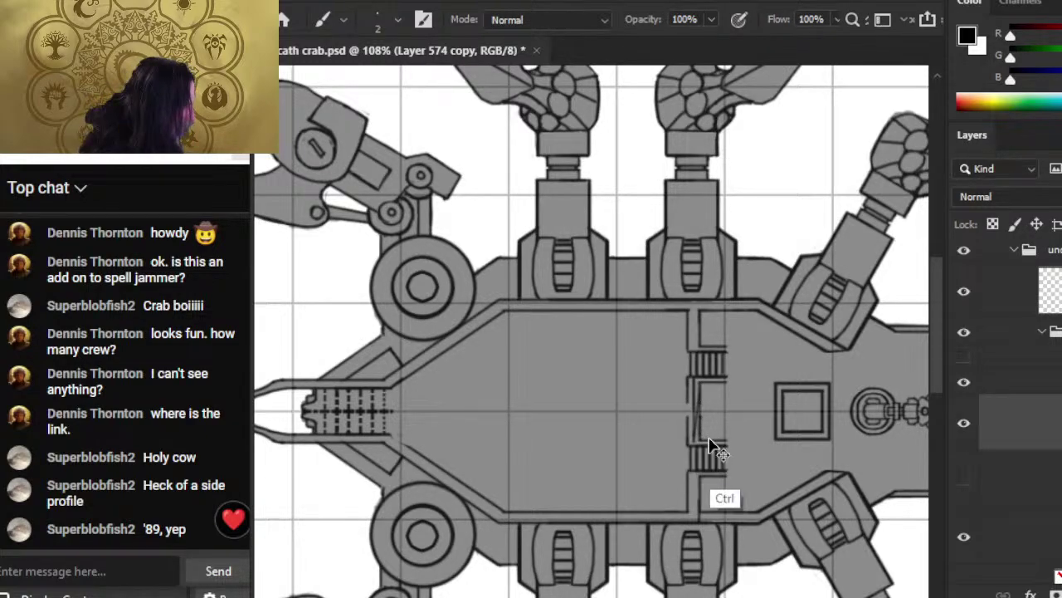
pyautogui.press('shift')
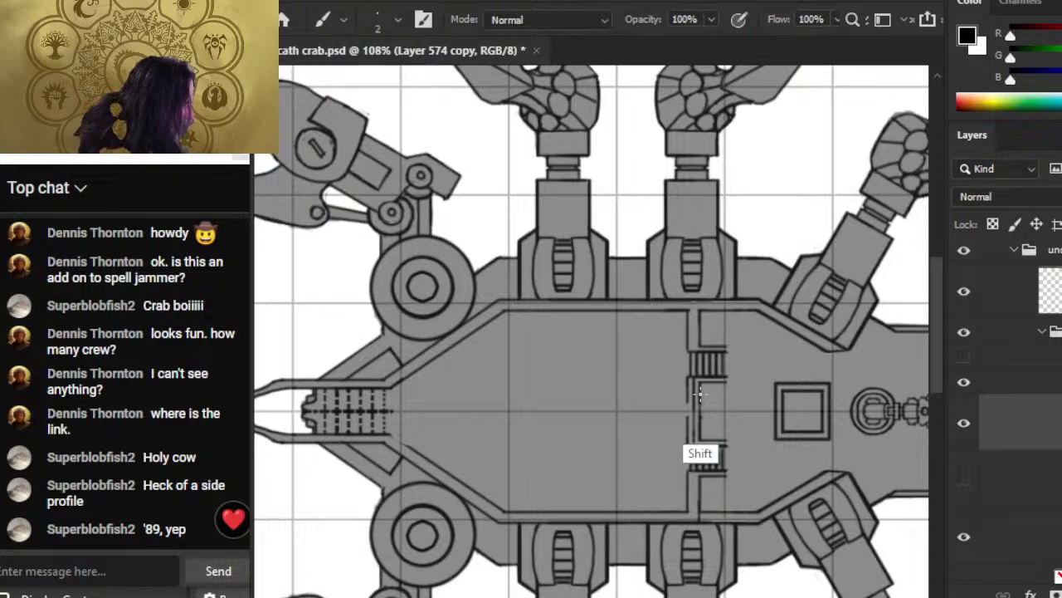
pyautogui.press('w')
pyautogui.click(687, 397)
pyautogui.hotkey('ctrl', 'd')
pyautogui.press('l')
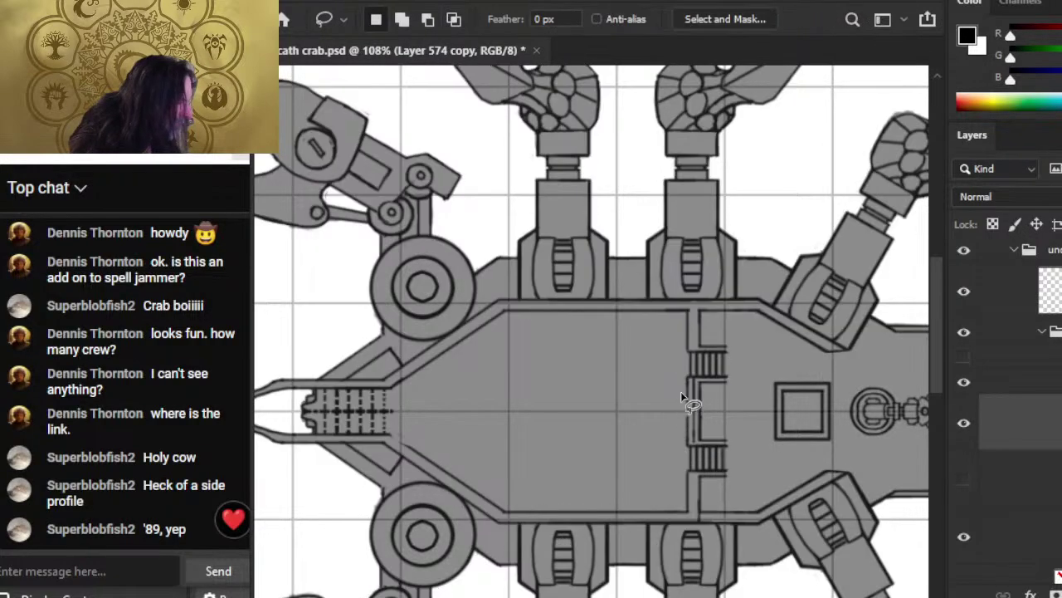
pyautogui.press('e')
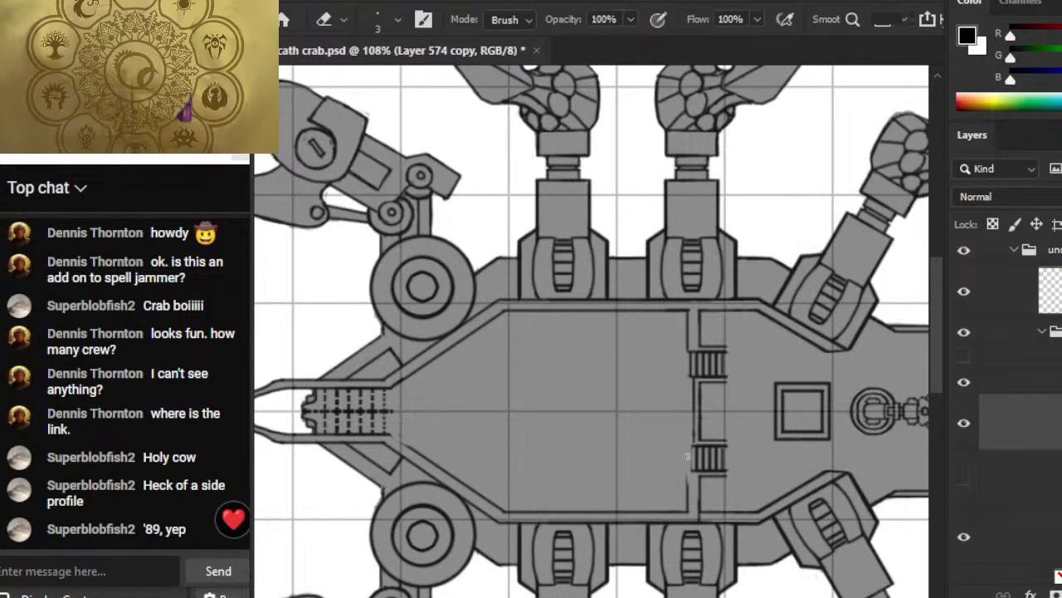
# - Darken the wall line, erase its overshooting lower end, and repaint a clean bottom end
pyautogui.press('b')
pyautogui.press('e')
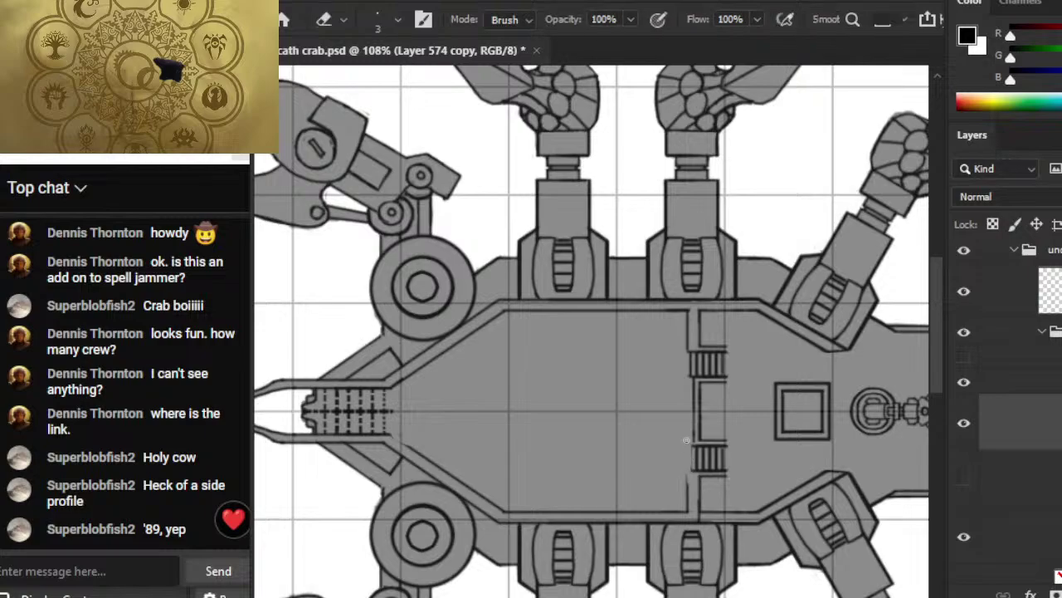
pyautogui.press('b')
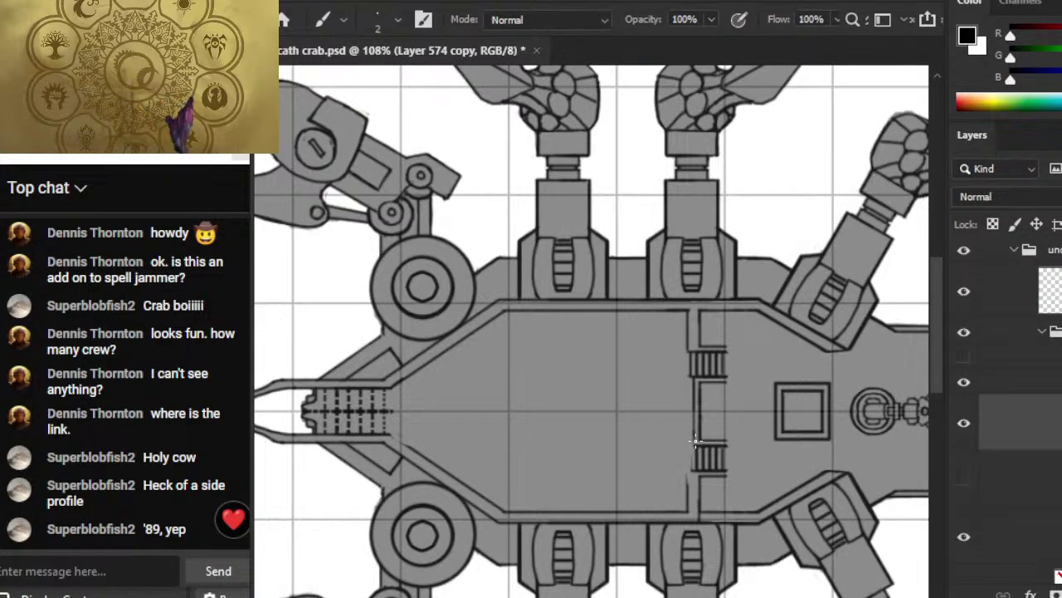
pyautogui.press('shift')
pyautogui.moveTo(696, 438)
pyautogui.mouseDown()
pyautogui.moveTo(695, 452)
pyautogui.moveTo(696, 405)
pyautogui.moveTo(695, 440)
pyautogui.mouseUp()
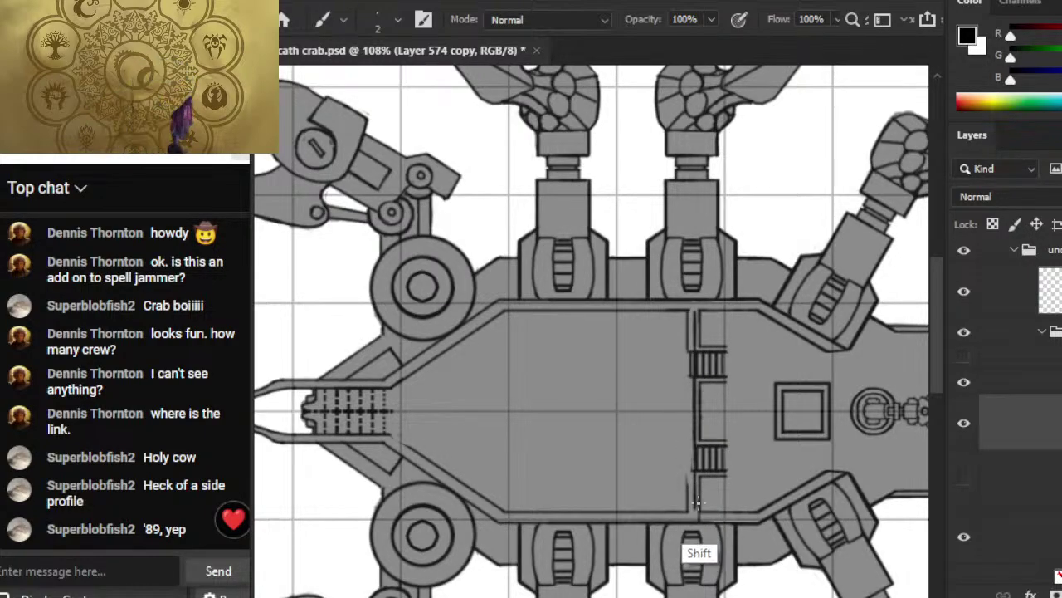
pyautogui.press('e')
pyautogui.moveTo(684, 472)
pyautogui.mouseDown()
pyautogui.moveTo(685, 498)
pyautogui.moveTo(718, 450)
pyautogui.moveTo(688, 522)
pyautogui.mouseUp()
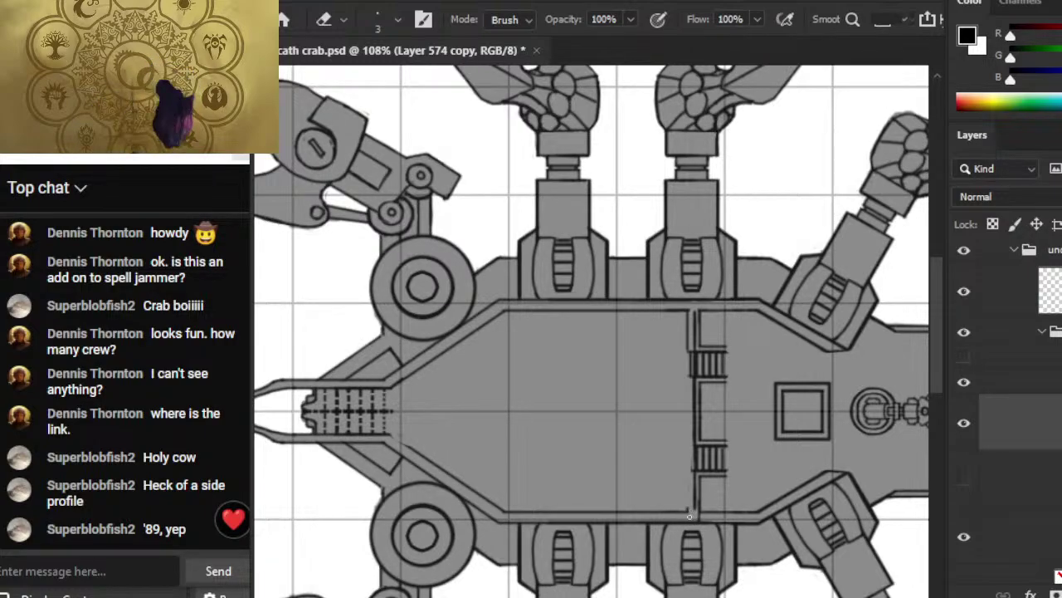
pyautogui.press('b')
pyautogui.press('shift')
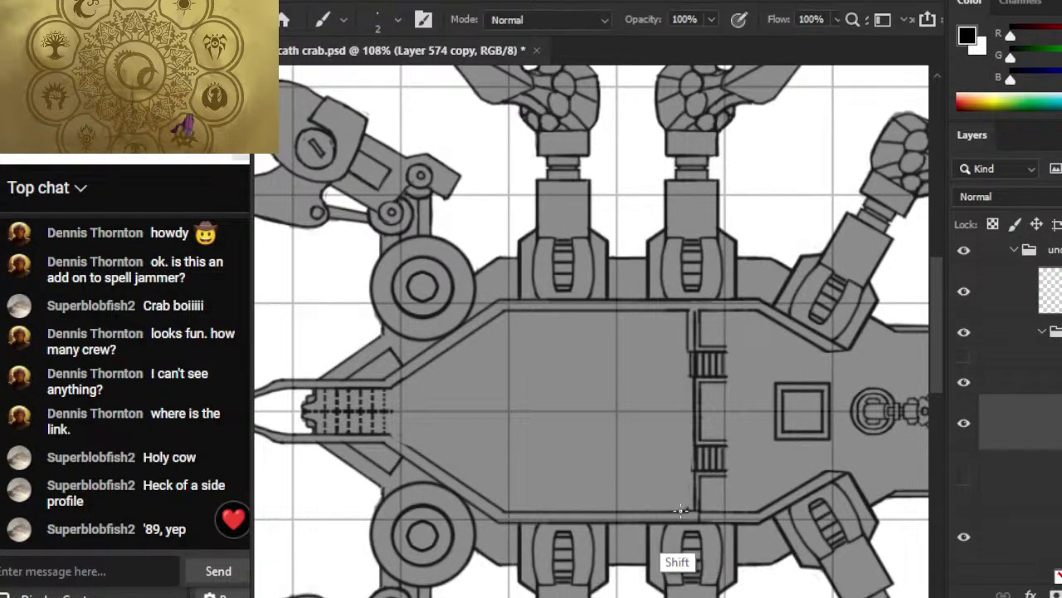
pyautogui.keyDown('shift'); pyautogui.click(688, 510); pyautogui.keyUp('shift')
pyautogui.keyDown('shift'); pyautogui.click(679, 511); pyautogui.keyUp('shift')
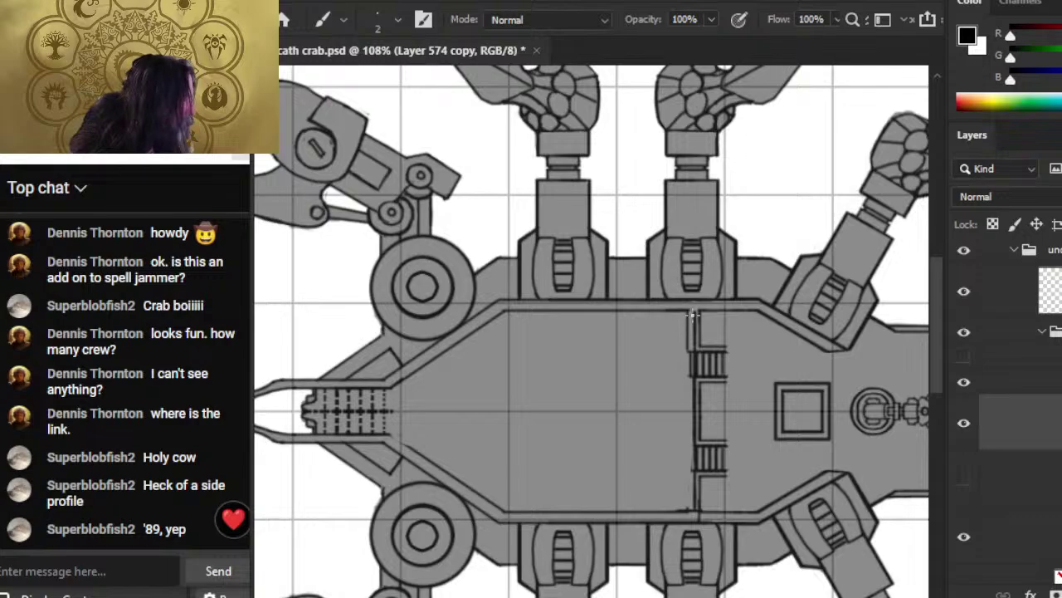
# - Extend the wall line up toward the upper hull wall and touch up its top end
pyautogui.press('e')
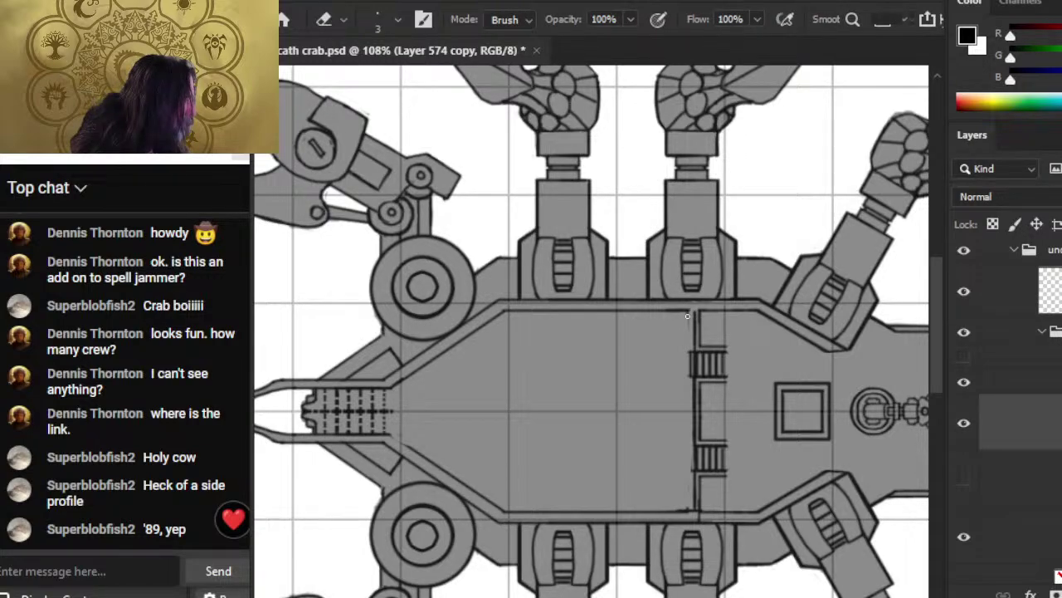
pyautogui.press('b')
pyautogui.keyDown('shift'); pyautogui.click(696, 315); pyautogui.keyUp('shift')
pyautogui.press('e')
pyautogui.press('b')
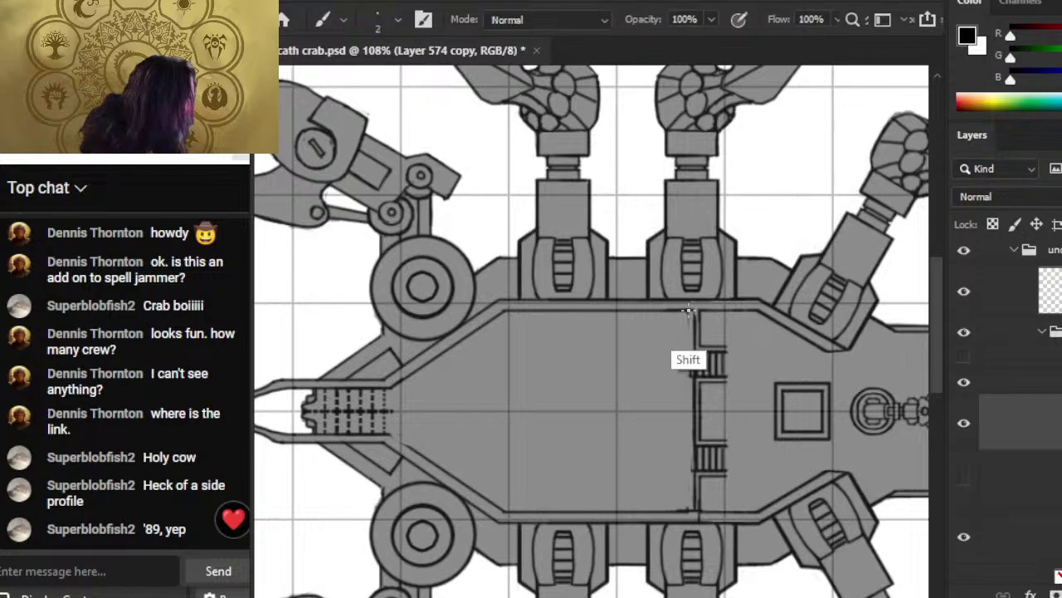
pyautogui.keyDown('shift'); pyautogui.click(697, 312); pyautogui.keyUp('shift')
# - With a finer eraser, lighten the wall outline near the stairs and touch up the line
pyautogui.press('e')
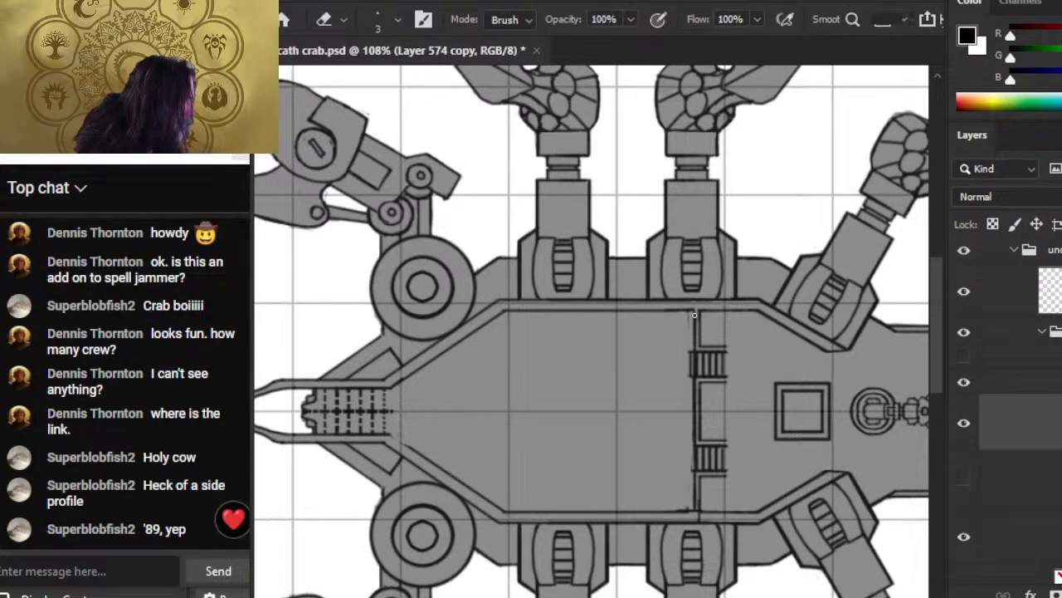
pyautogui.press('[')
pyautogui.keyDown('shift'); pyautogui.click(695, 323); pyautogui.keyUp('shift')
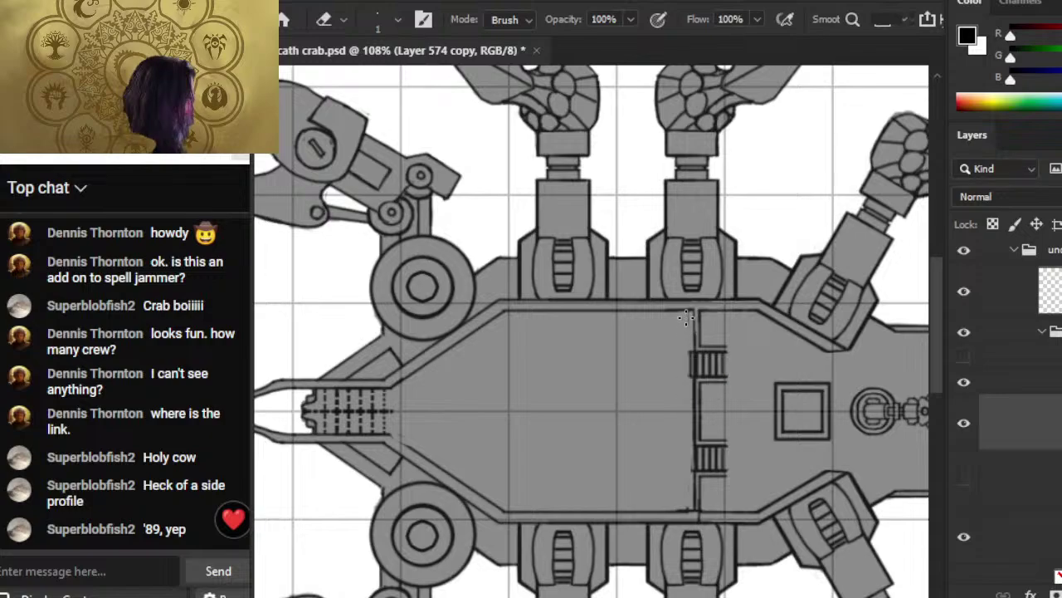
pyautogui.press('b')
pyautogui.keyDown('shift'); pyautogui.click(698, 365); pyautogui.keyUp('shift')
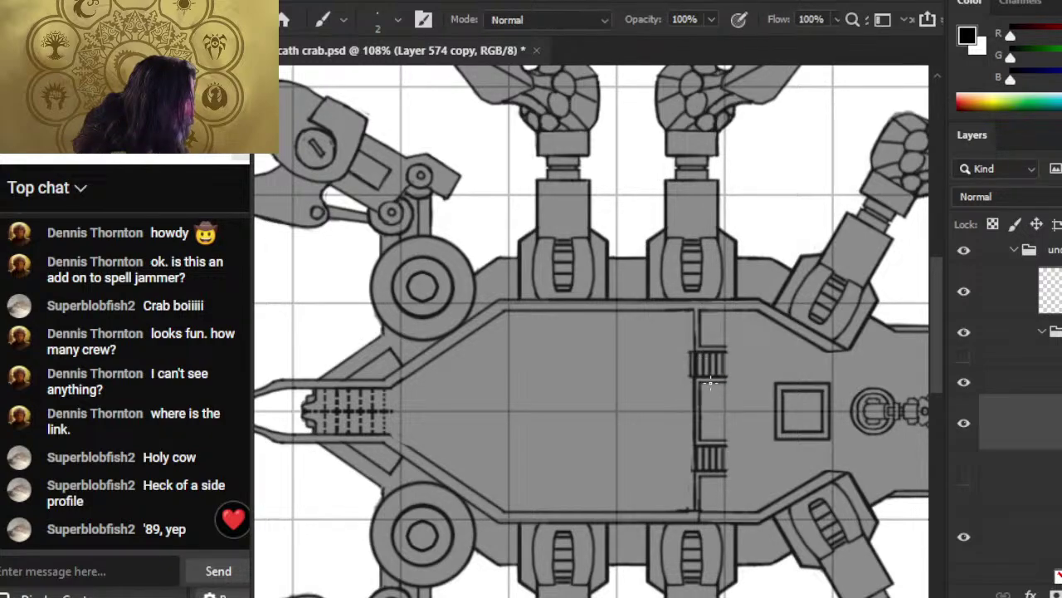
pyautogui.press('e')
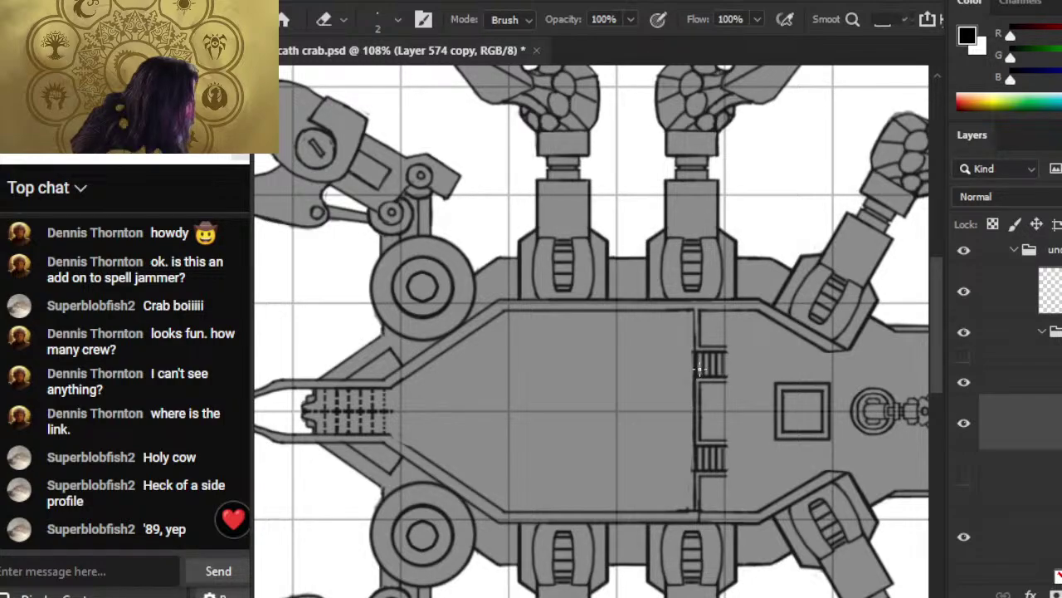
pyautogui.press('ctrl')
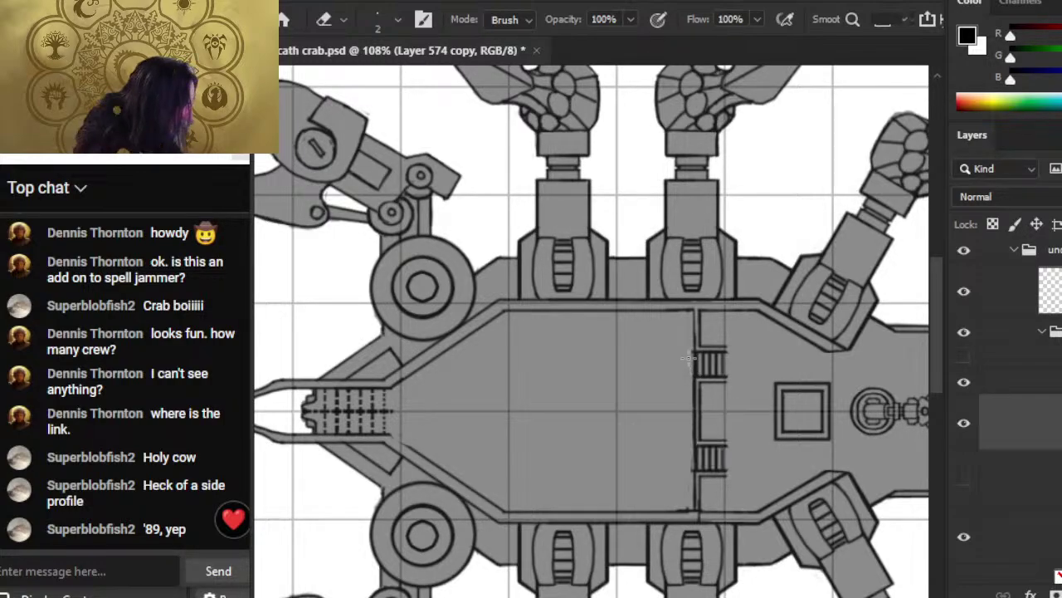
pyautogui.press('shift')
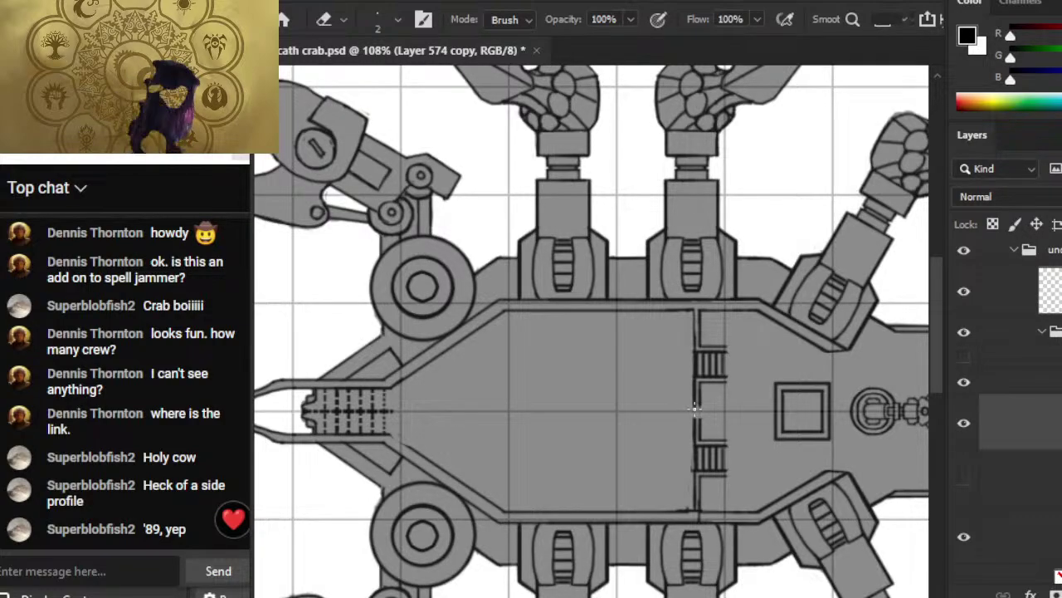
# - Refine the wall between the staircases into a small stepped notch with alternating brush and eraser touches
pyautogui.press('b')
pyautogui.press('shift')
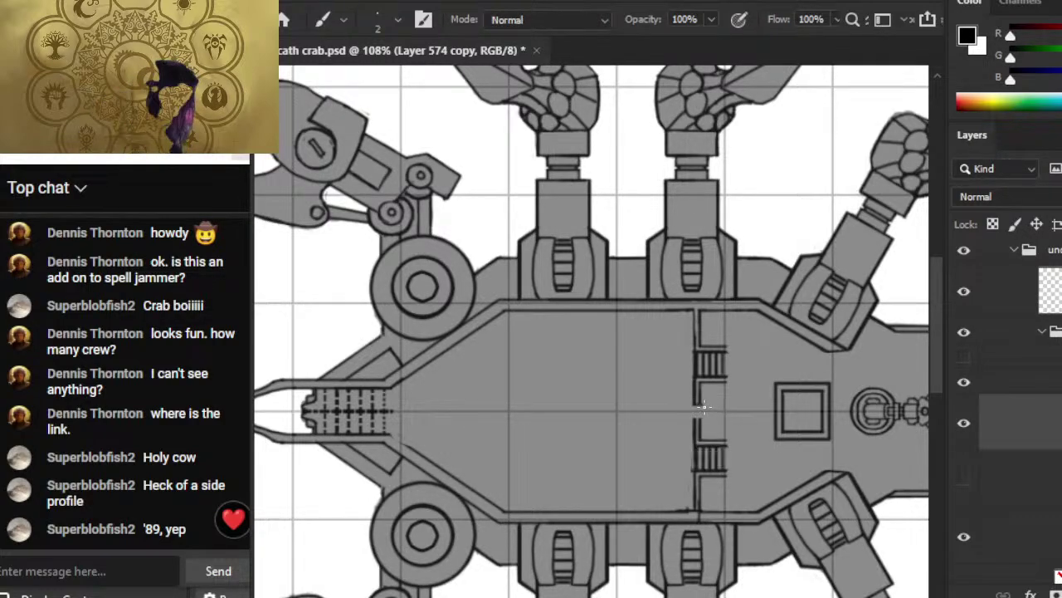
pyautogui.press('shift')
pyautogui.press('e')
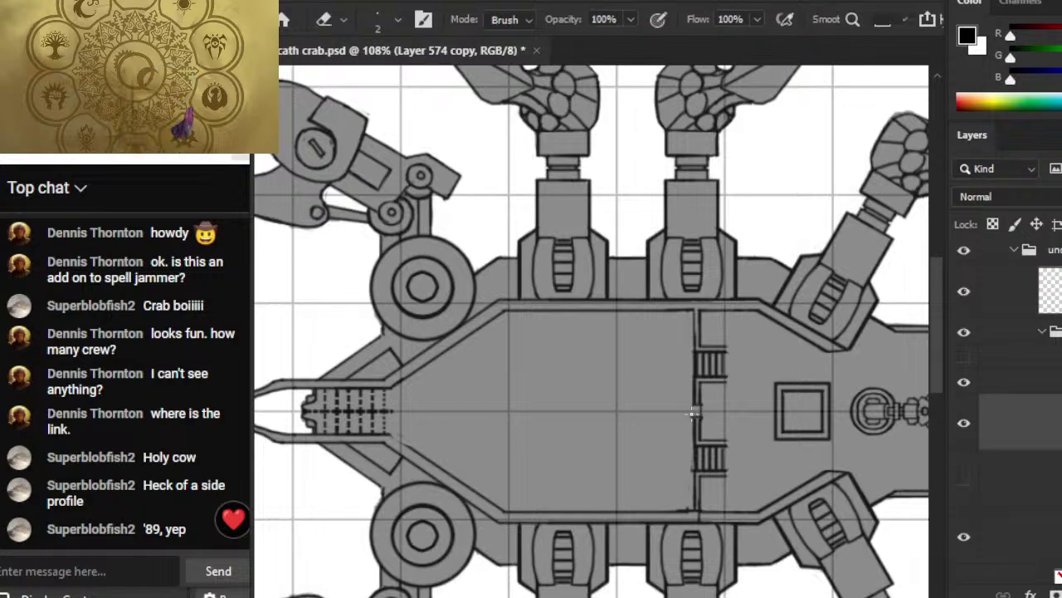
pyautogui.press('b')
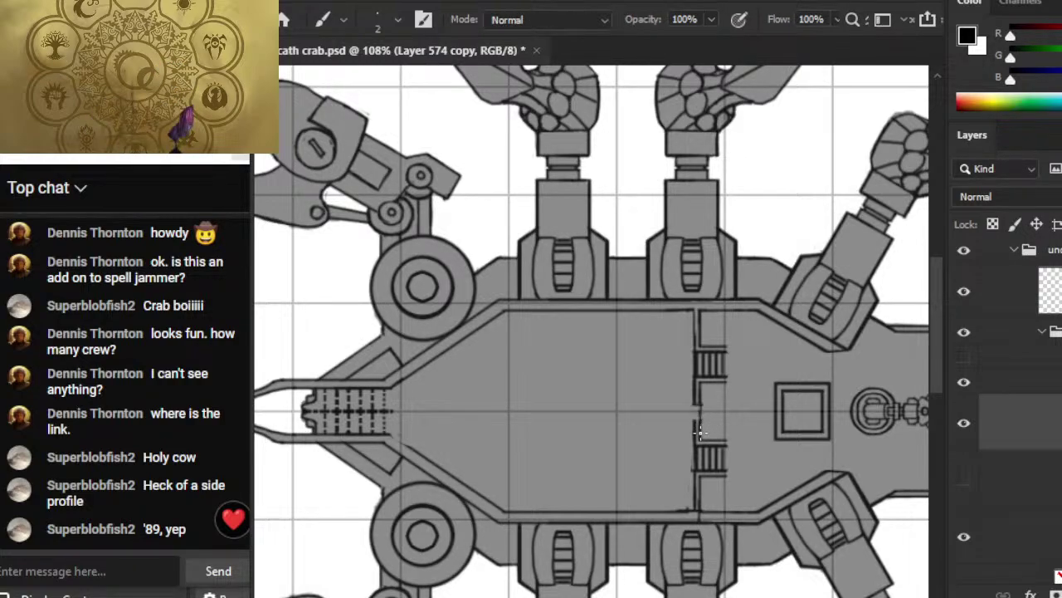
pyautogui.press('e')
pyautogui.press('b')
pyautogui.press('e')
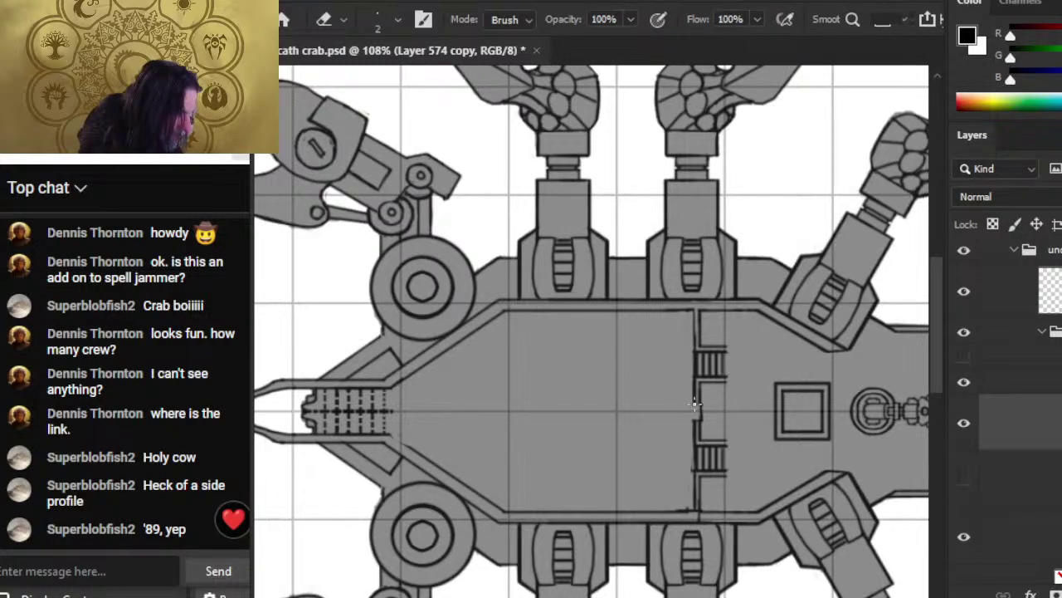
pyautogui.press('b')
pyautogui.press('e')
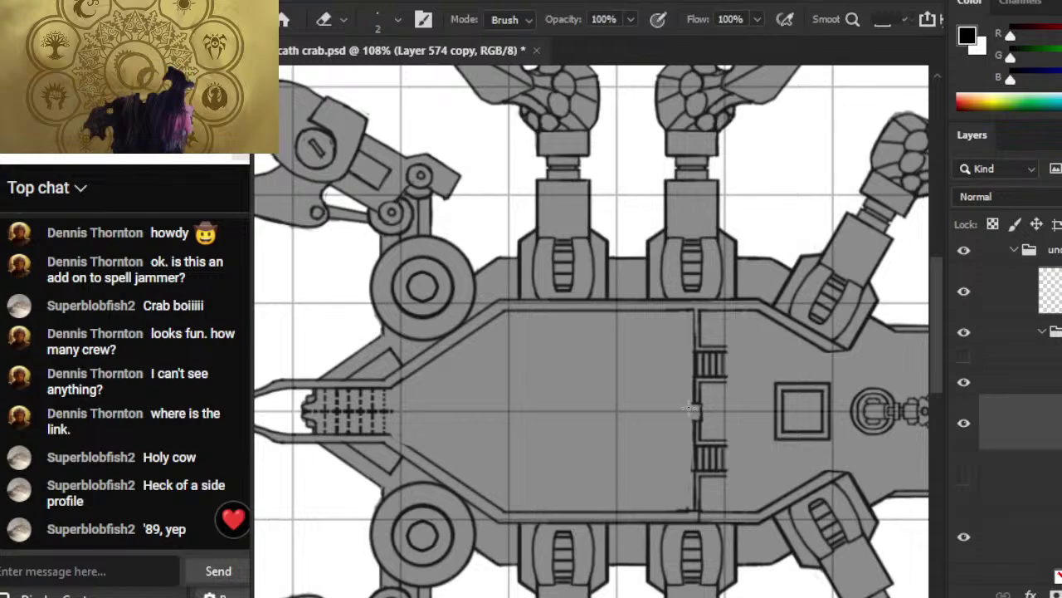
pyautogui.press('b')
pyautogui.press('e')
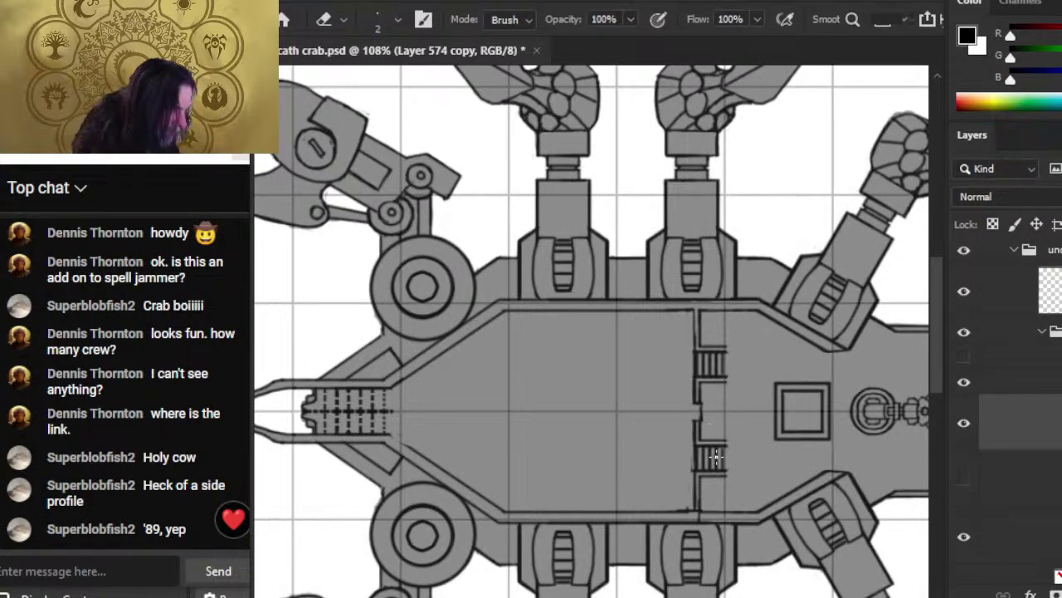
# - Hide the crew markers and show the full crab line art
pyautogui.moveTo(756, 455); pyautogui.dragTo(695, 431)
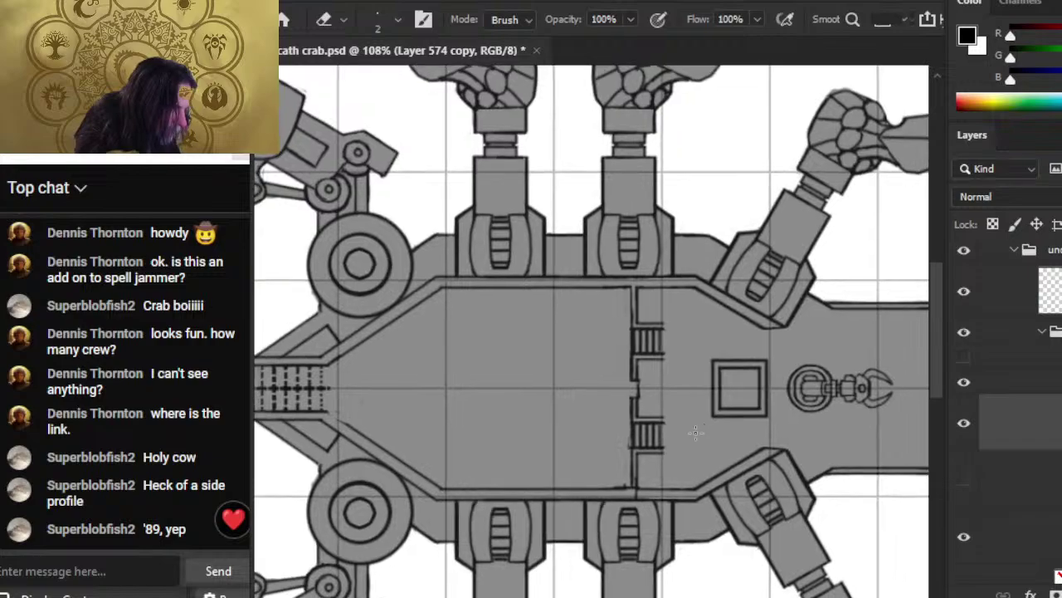
pyautogui.click(971, 368)
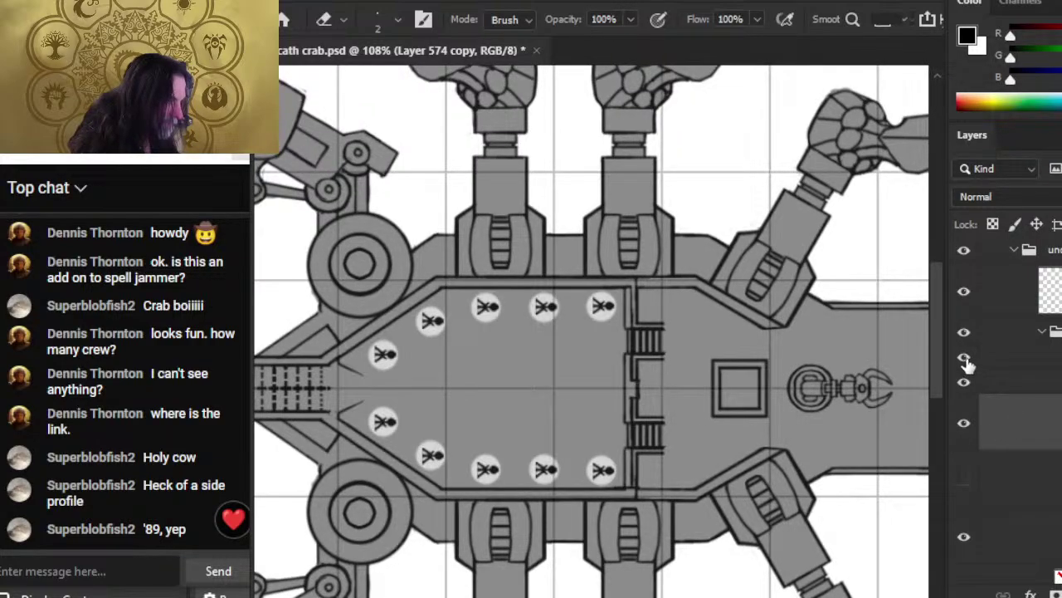
pyautogui.click(966, 365)
pyautogui.click(967, 395)
pyautogui.click(966, 362)
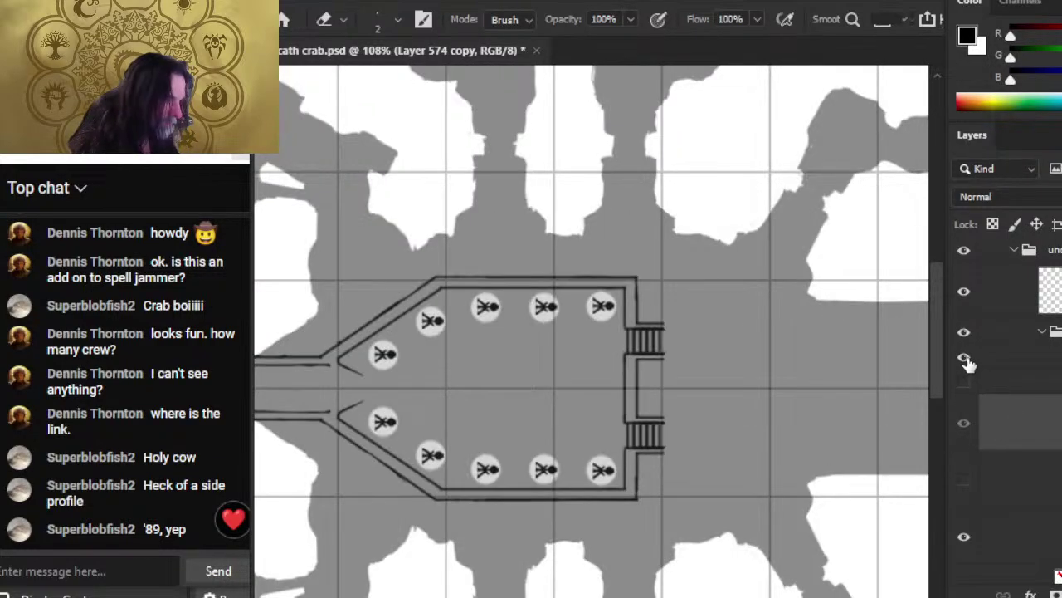
pyautogui.click(966, 362)
pyautogui.click(966, 383)
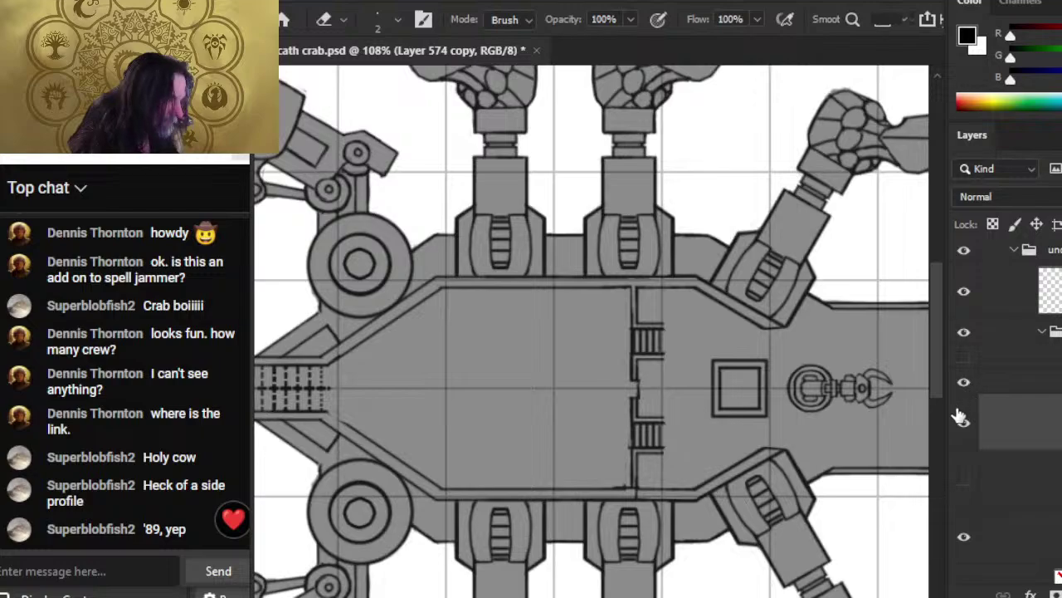
# - Touch up the dividing wall beside the stairs with alternating brush and eraser strokes
pyautogui.press('b')
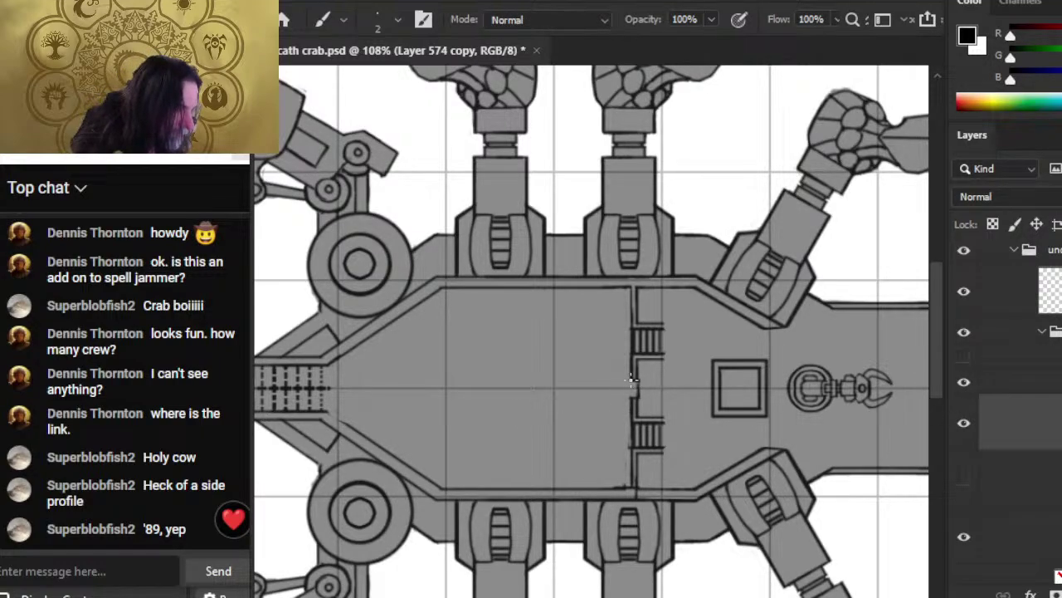
pyautogui.press('e')
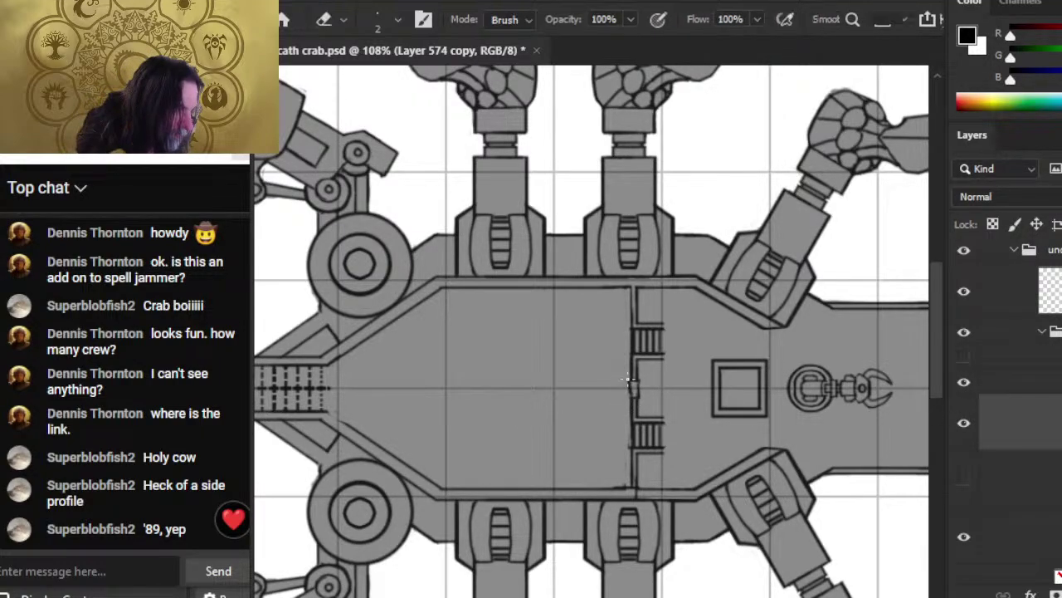
pyautogui.press('b')
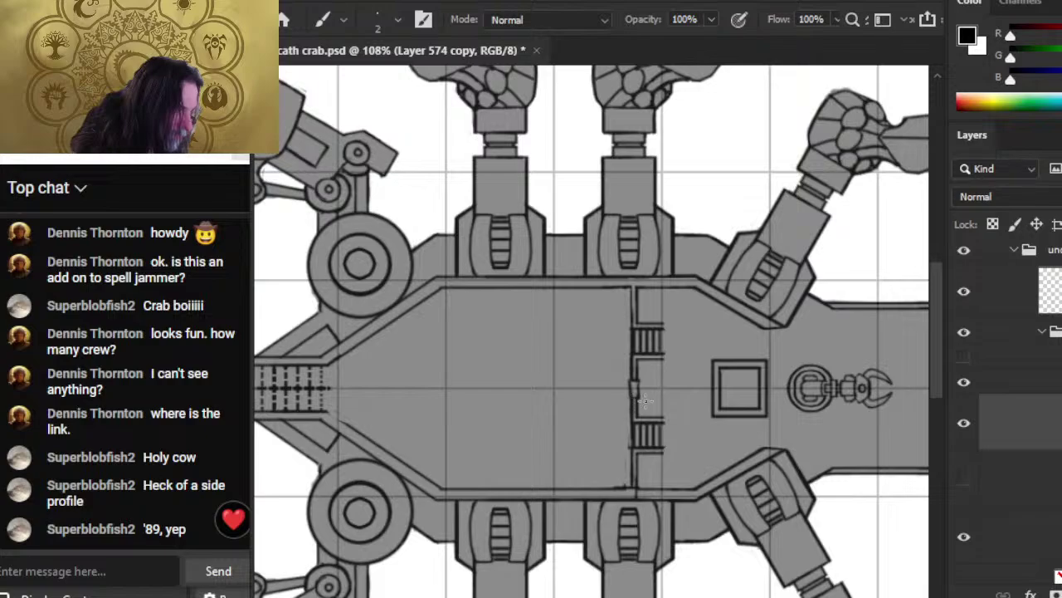
pyautogui.press('e')
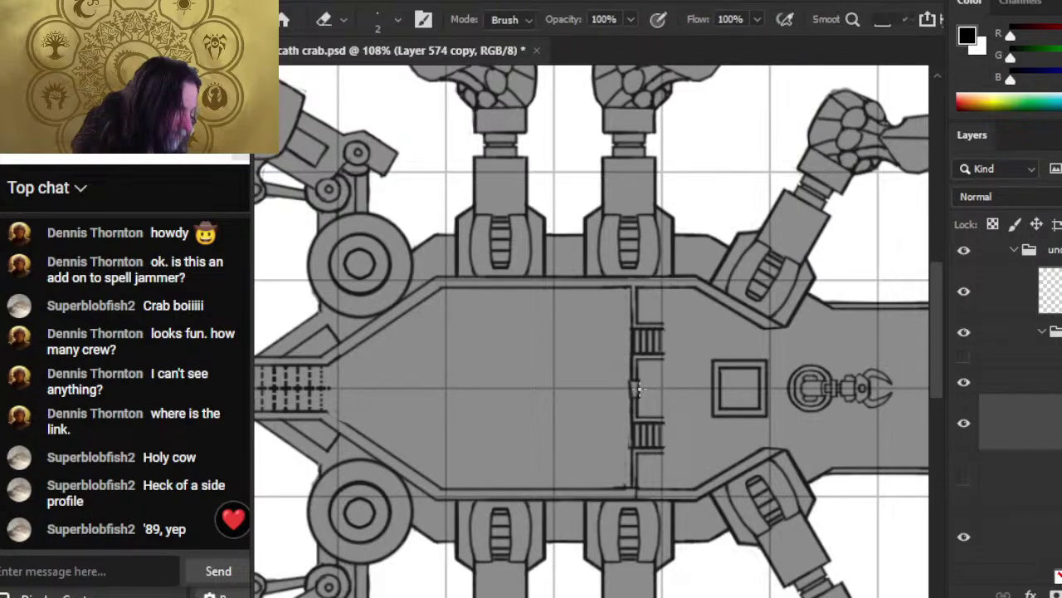
pyautogui.press('b')
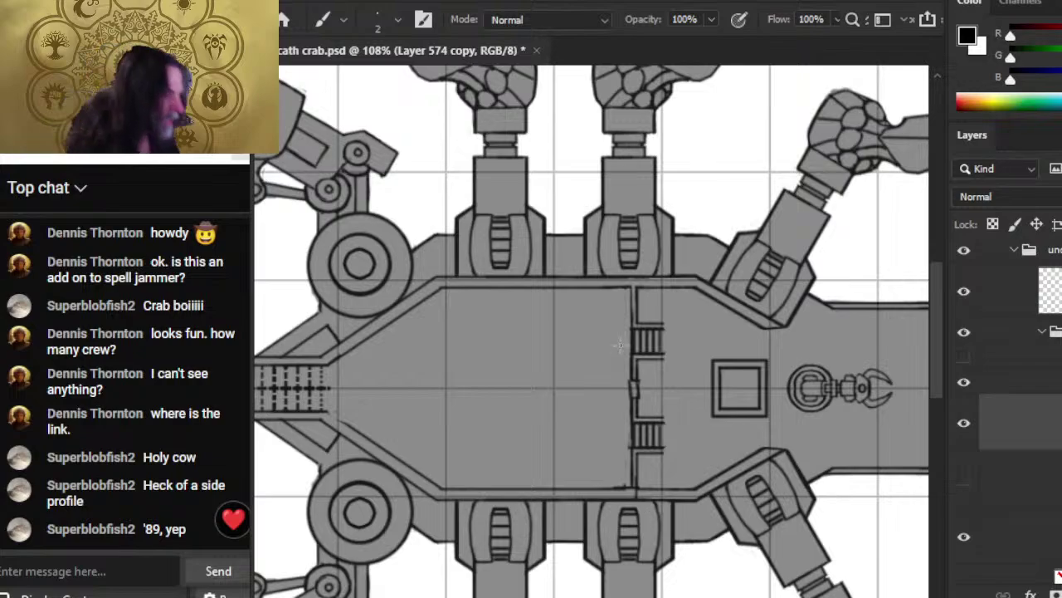
pyautogui.press('e')
pyautogui.press('b')
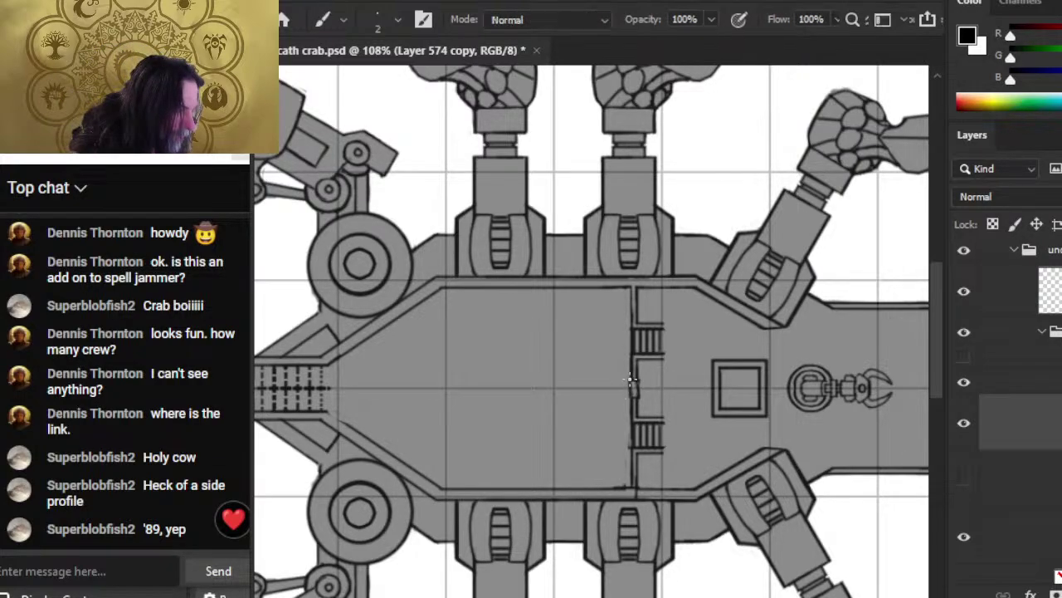
pyautogui.press('e')
pyautogui.press('b')
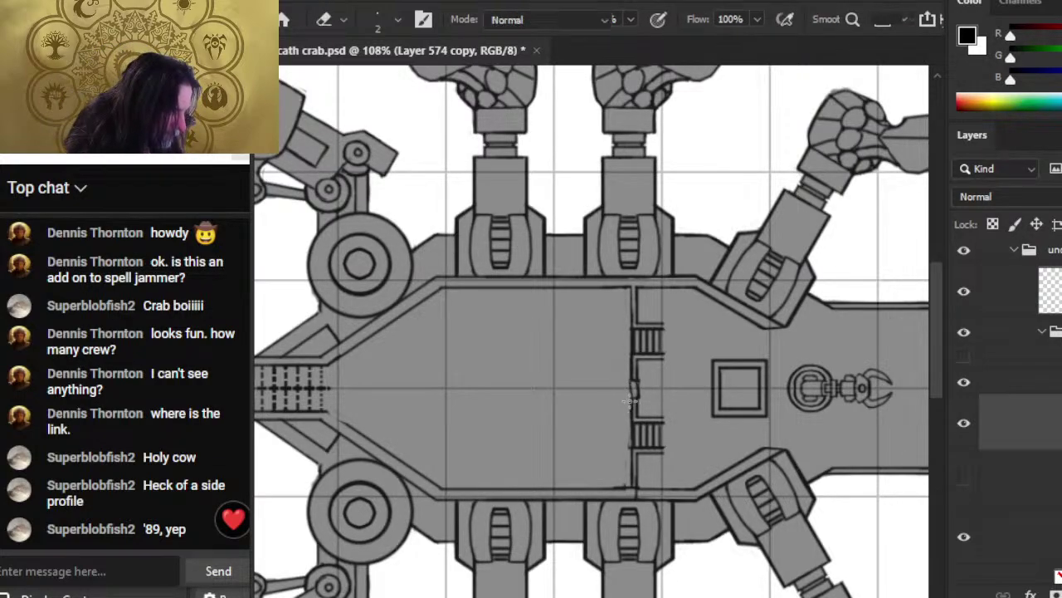
pyautogui.press('shift')
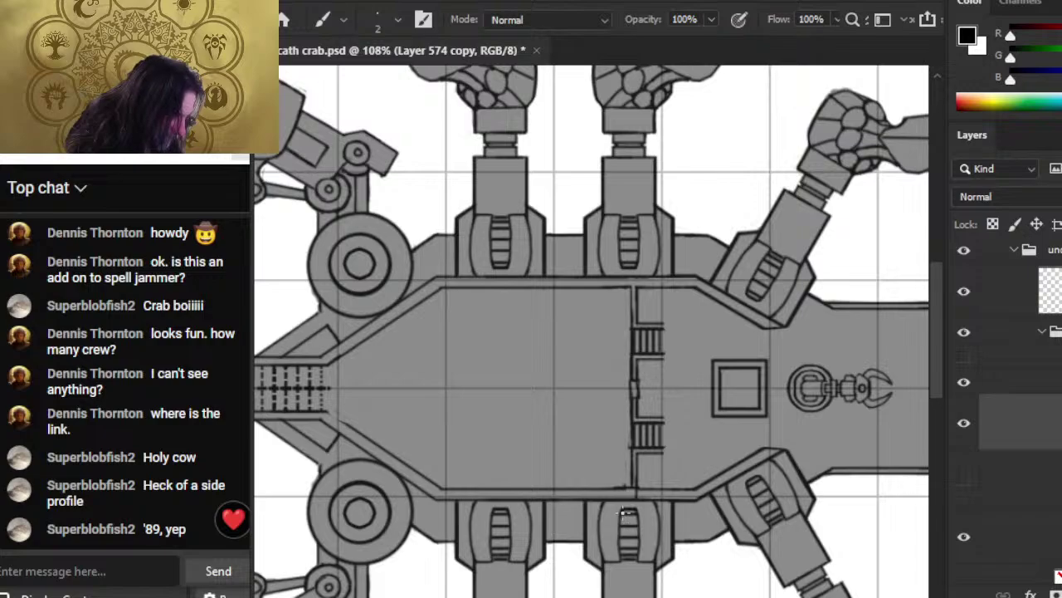
pyautogui.press('e')
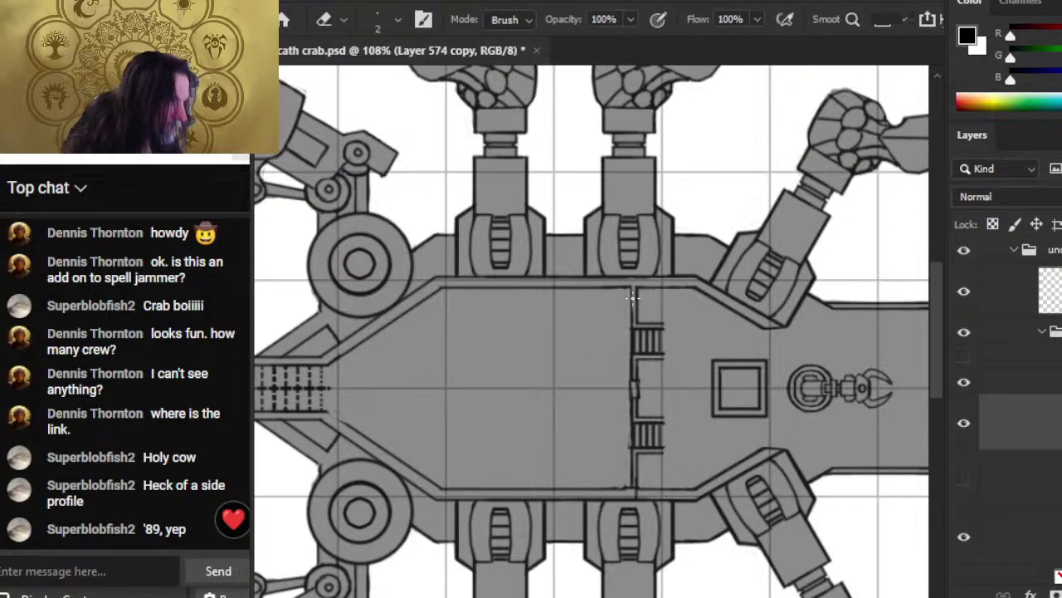
pyautogui.press('b')
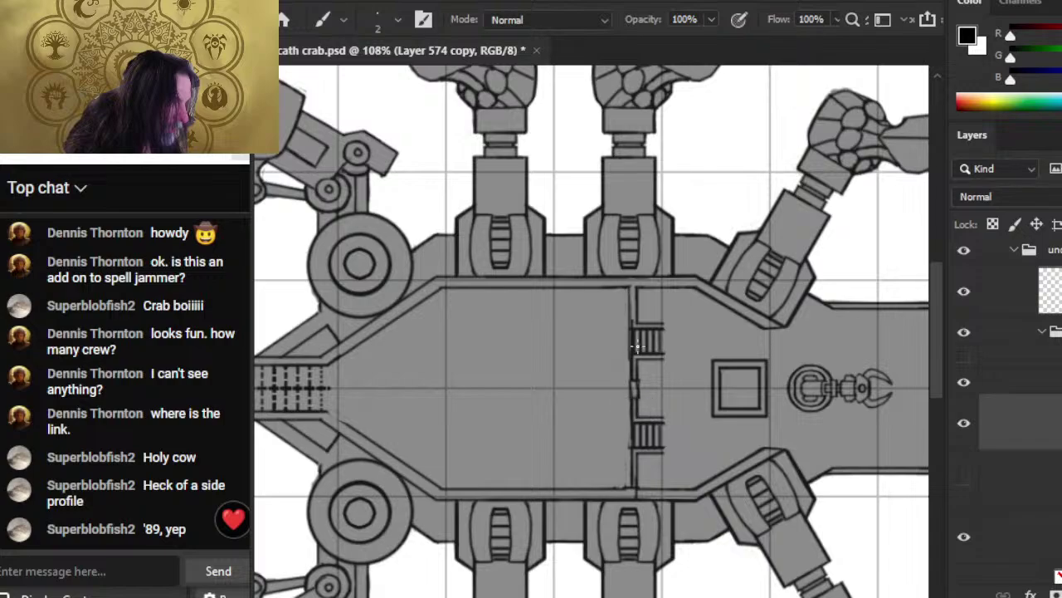
pyautogui.press('e')
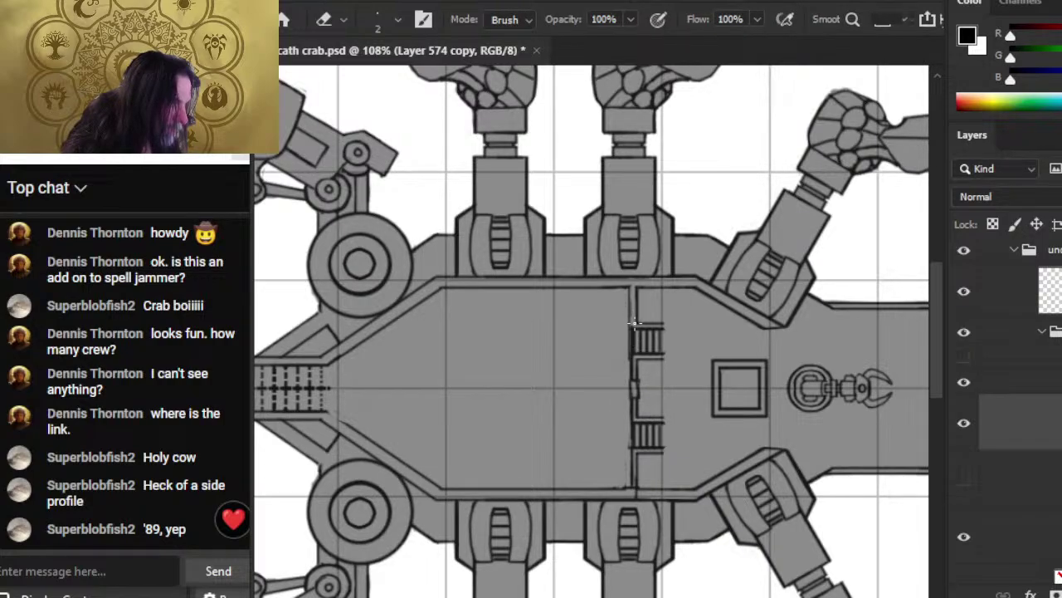
pyautogui.press('b')
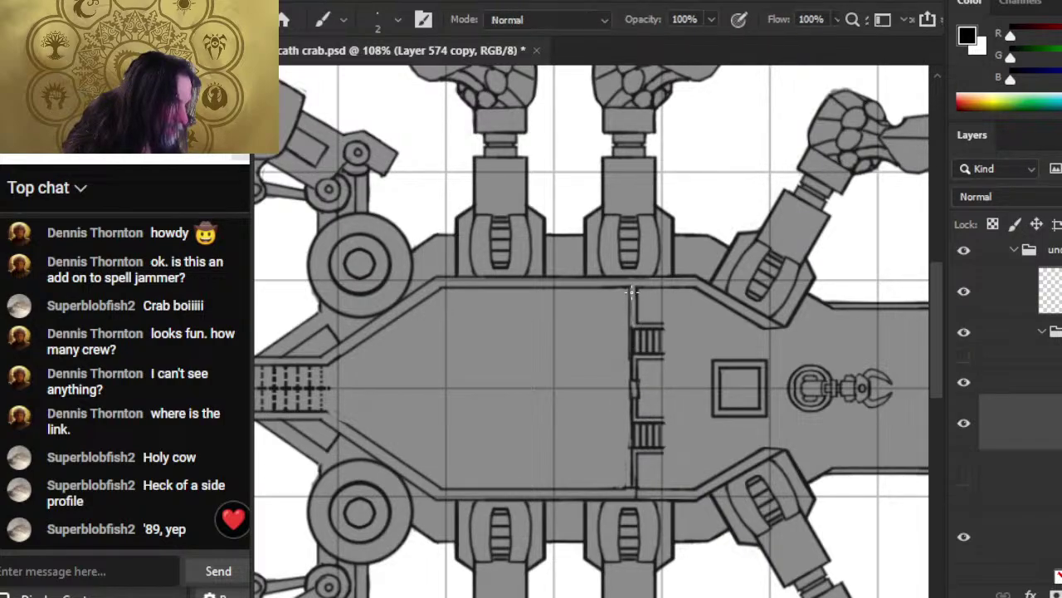
pyautogui.press('shift')
pyautogui.press('shift')
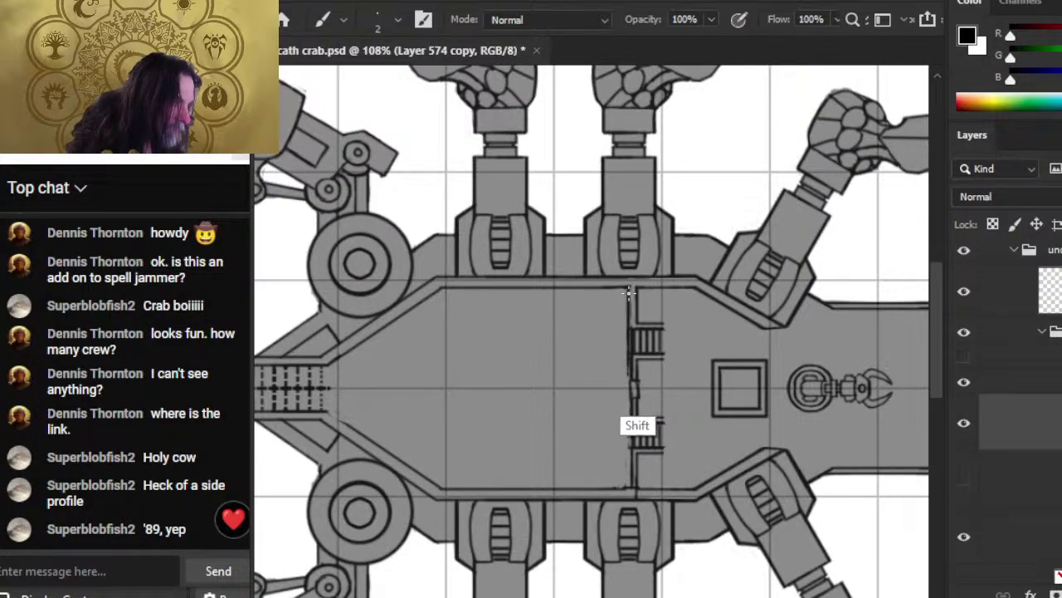
pyautogui.press('e')
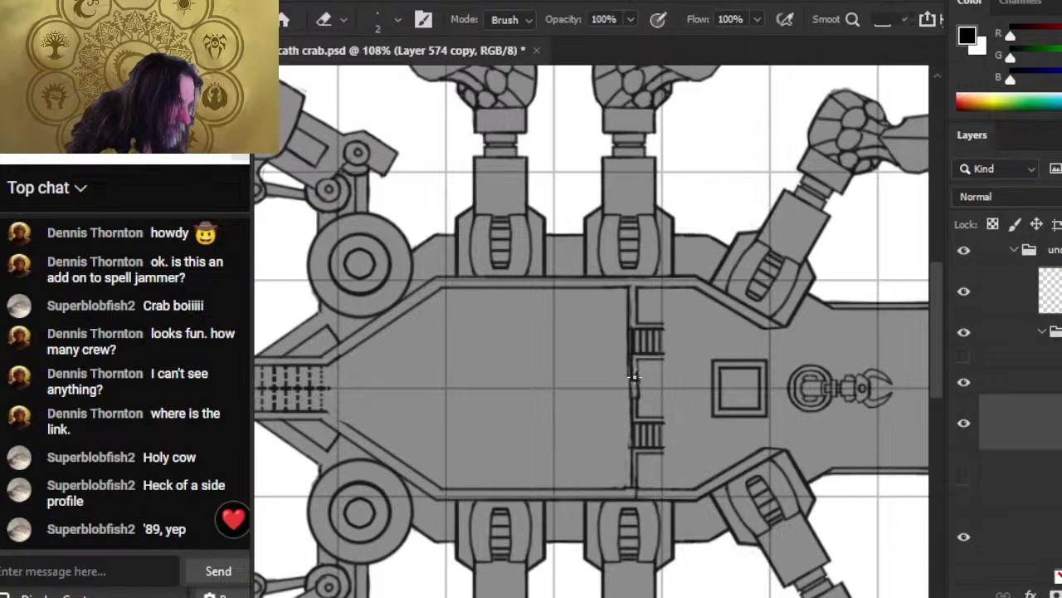
pyautogui.hotkey('ctrl', 'space')
pyautogui.click(637, 341)
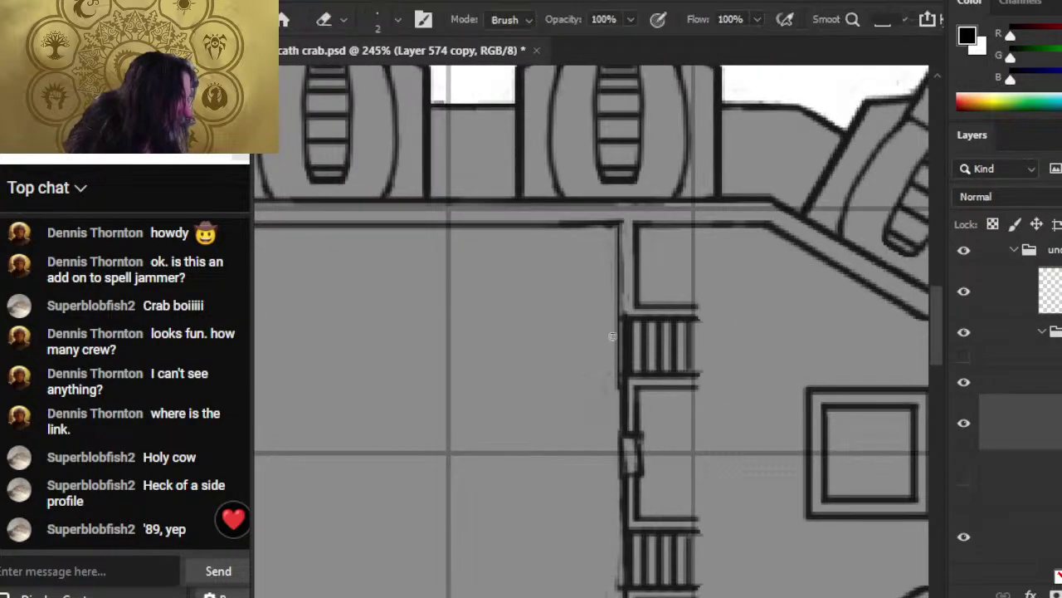
# - Erase the faint line beside the upper stairs in a straight stroke
pyautogui.moveTo(619, 332); pyautogui.dragTo(619, 365)
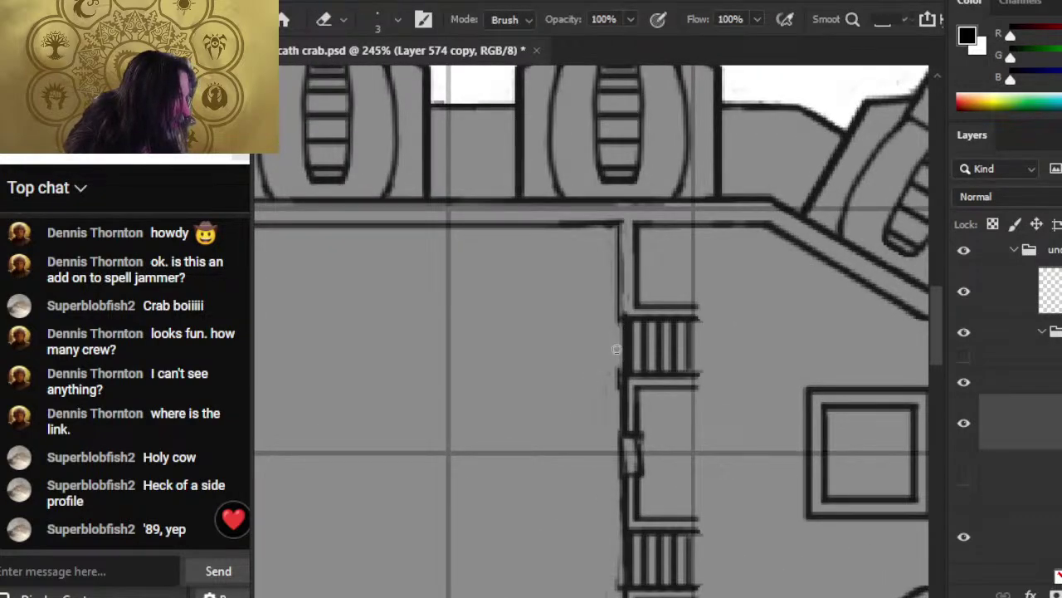
pyautogui.press('shift')
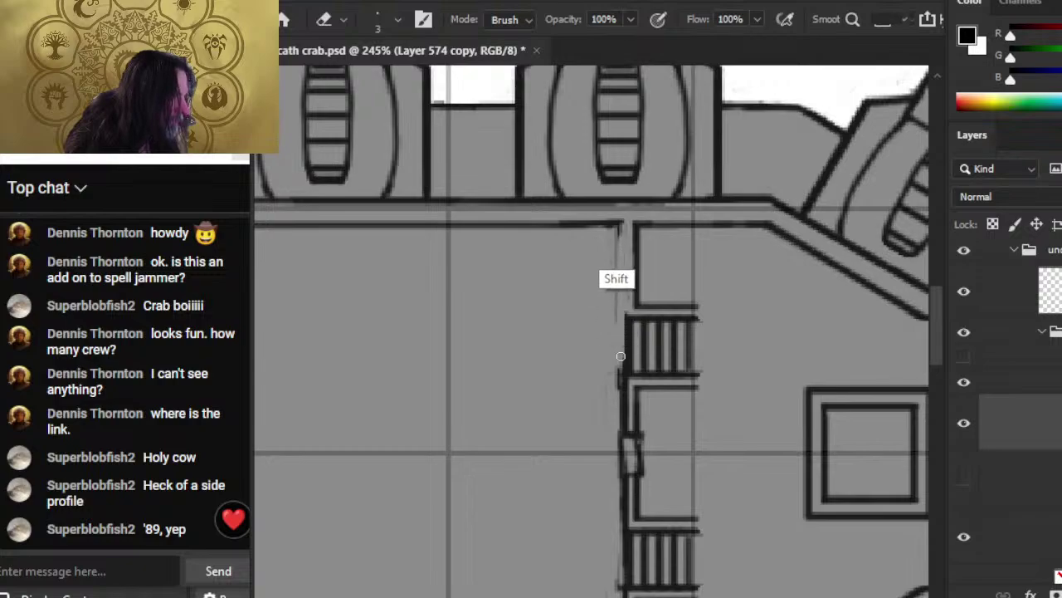
pyautogui.press('b')
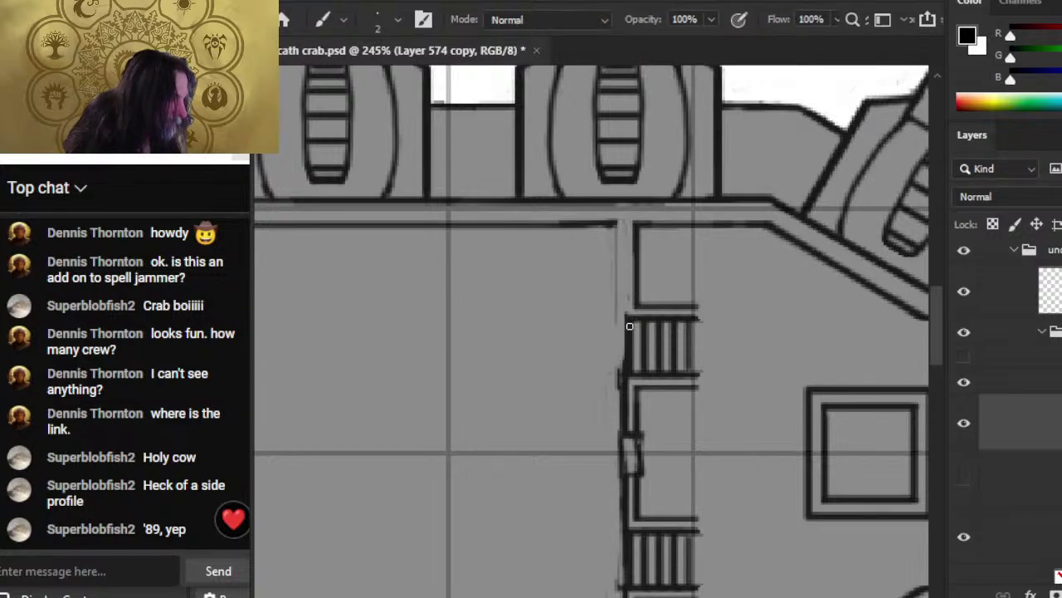
pyautogui.press('shift')
pyautogui.press('e')
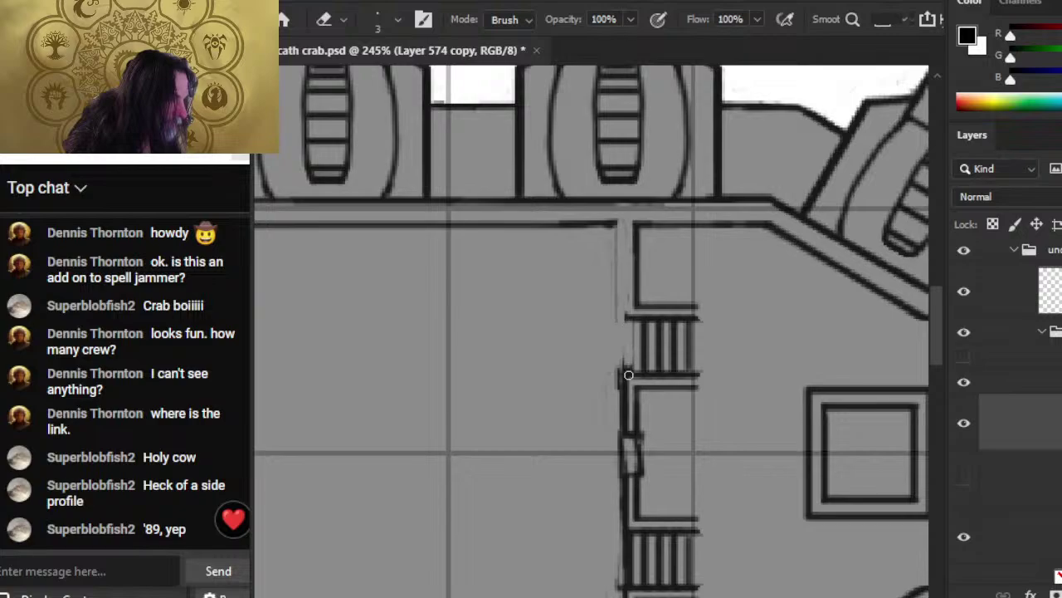
pyautogui.hotkey('ctrl', 'z')
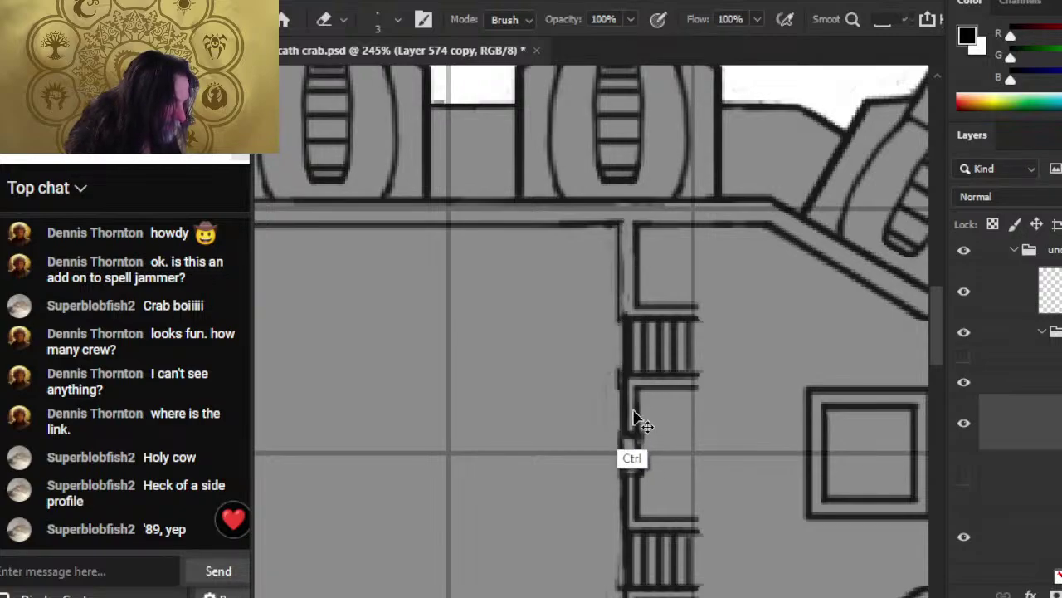
pyautogui.hotkey('ctrl', 'shift', 'z')
# - Draw a straight vertical wall beside the stairs and erase stray marks to its left
pyautogui.press('b')
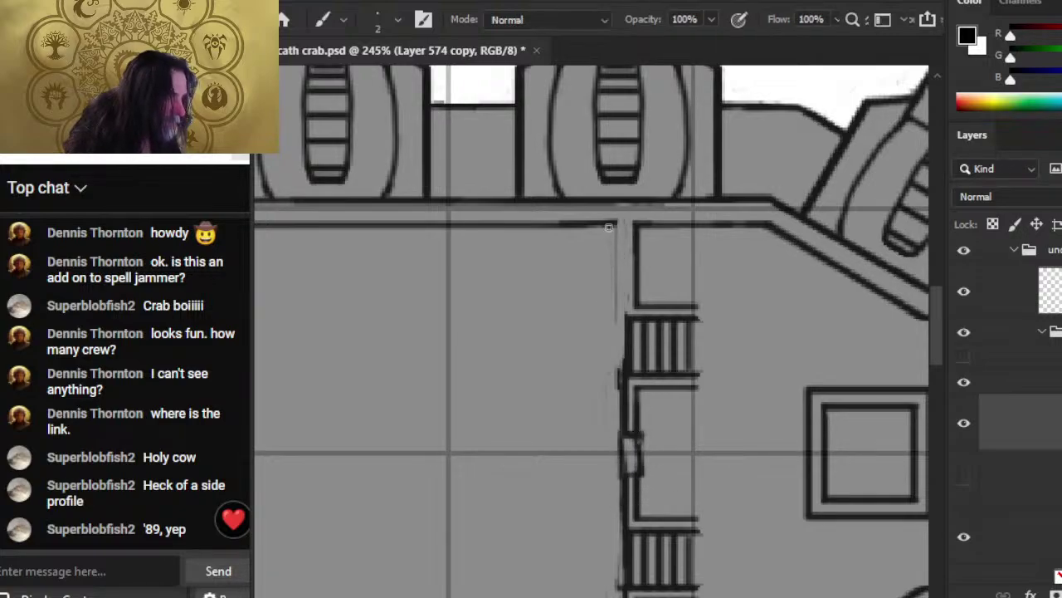
pyautogui.keyDown('shift'); pyautogui.click(623, 450); pyautogui.keyUp('shift')
pyautogui.hotkey('ctrl', 'z')
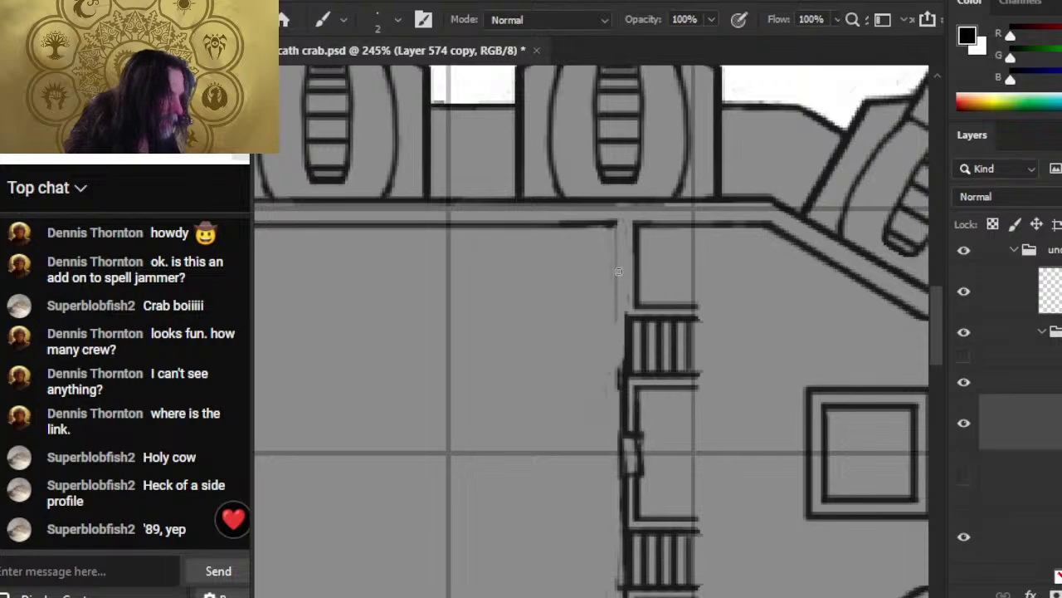
pyautogui.press('shift')
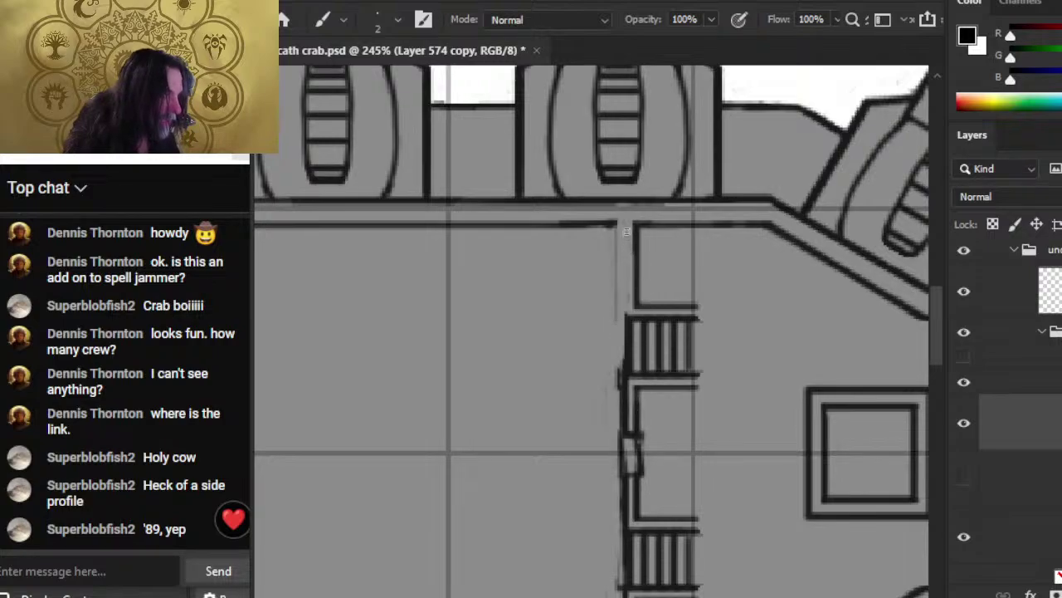
pyautogui.press('shift')
pyautogui.moveTo(623, 222); pyautogui.dragTo(624, 488)
pyautogui.press('e')
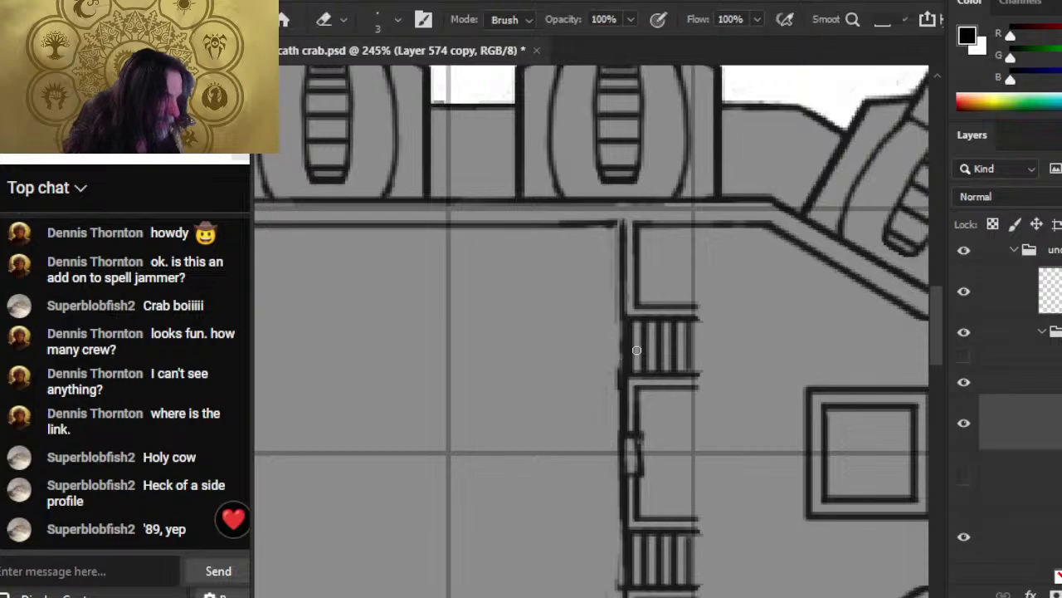
pyautogui.moveTo(614, 329); pyautogui.dragTo(614, 552)
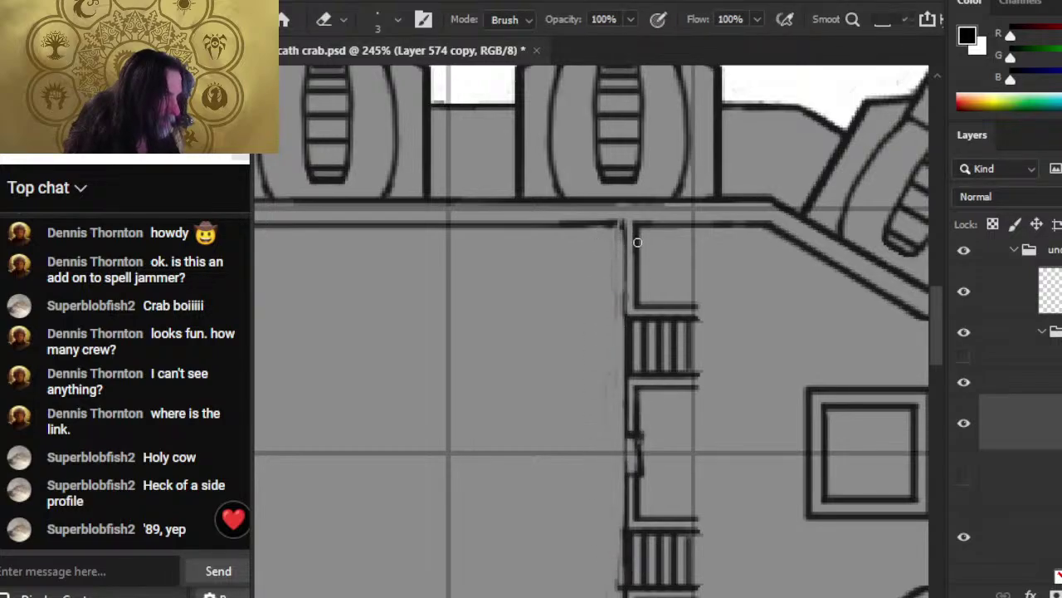
# - Darken the vertical wall and extend a darkened horizontal top wall, filling the corner gap
pyautogui.press('b')
pyautogui.moveTo(622, 225); pyautogui.dragTo(624, 556)
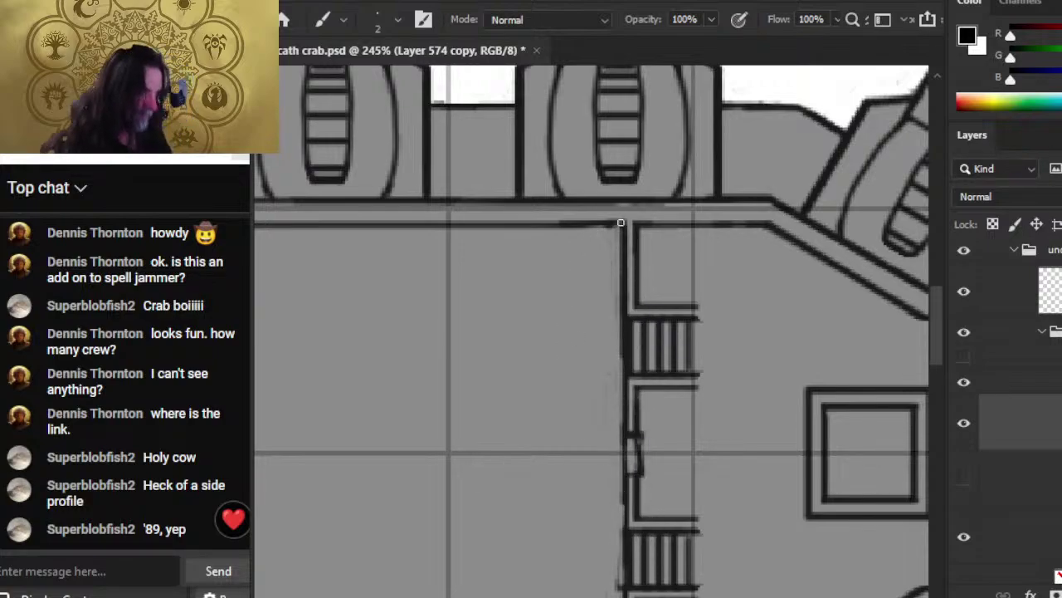
pyautogui.moveTo(623, 222); pyautogui.dragTo(607, 219)
pyautogui.press('e')
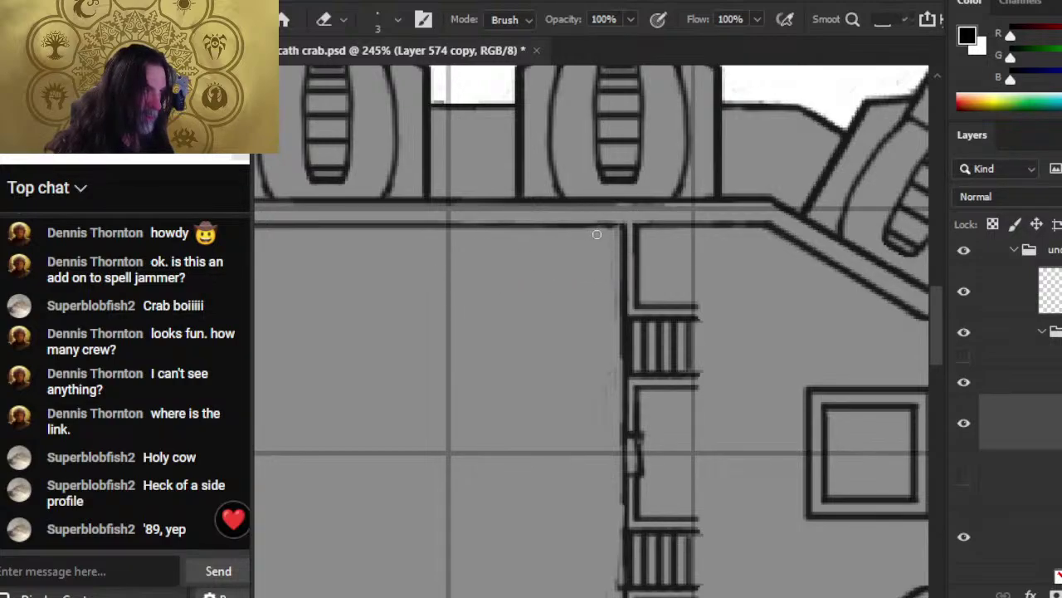
pyautogui.press('b')
pyautogui.keyDown('shift'); pyautogui.click(624, 225); pyautogui.keyUp('shift')
pyautogui.keyDown('shift'); pyautogui.click(411, 224); pyautogui.keyUp('shift')
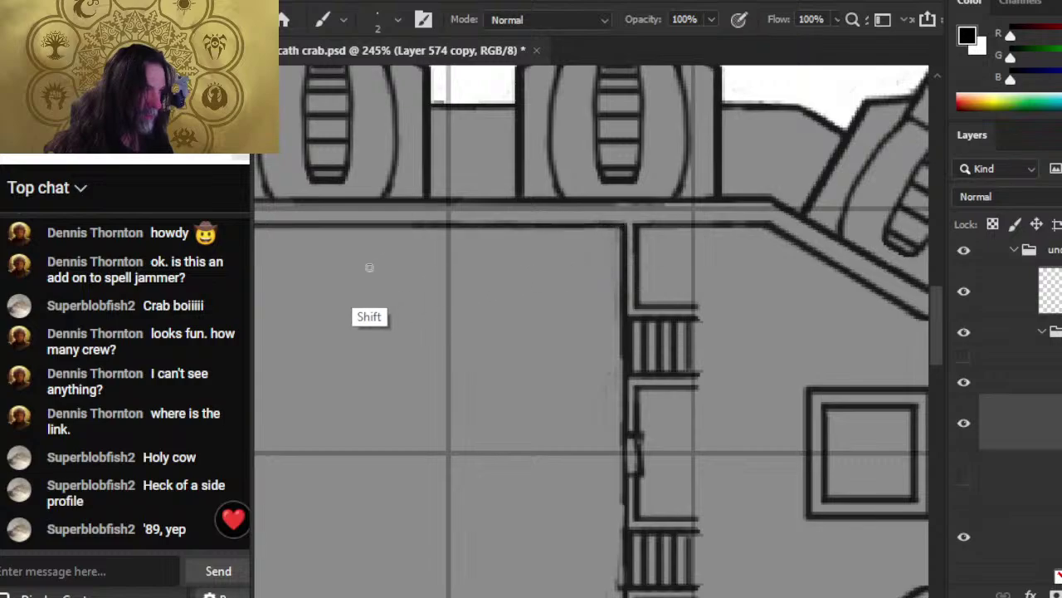
pyautogui.press('e')
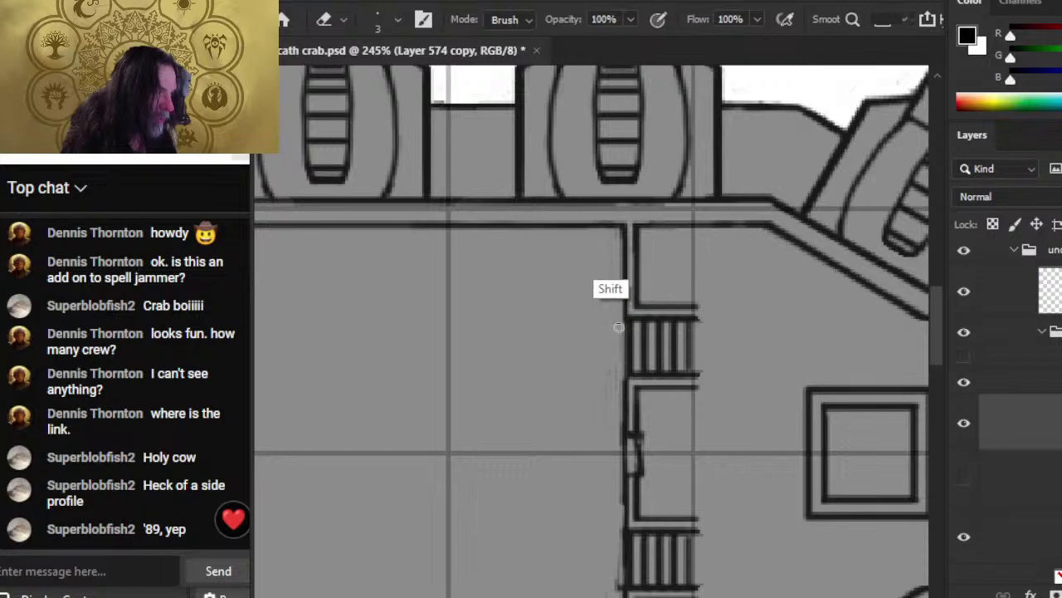
# - Zoom in on the wall beside the staircases and retouch it, alternating dark brush lines and erasing
pyautogui.press('z')
pyautogui.keyDown('alt'); pyautogui.click(593, 429); pyautogui.keyUp('alt')
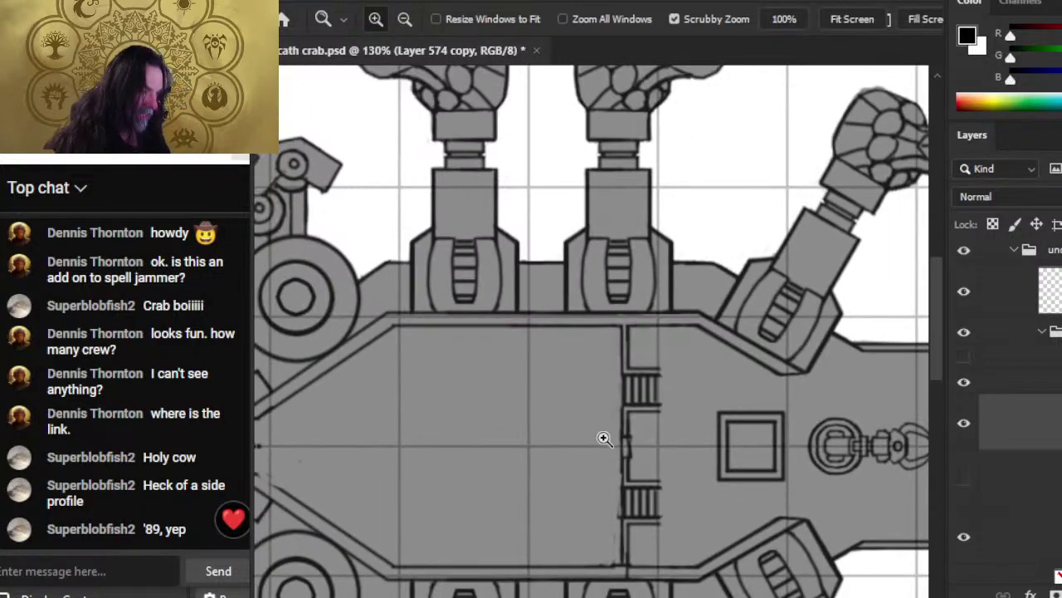
pyautogui.moveTo(601, 436)
pyautogui.mouseDown()
pyautogui.moveTo(678, 476)
pyautogui.moveTo(661, 398)
pyautogui.mouseUp()
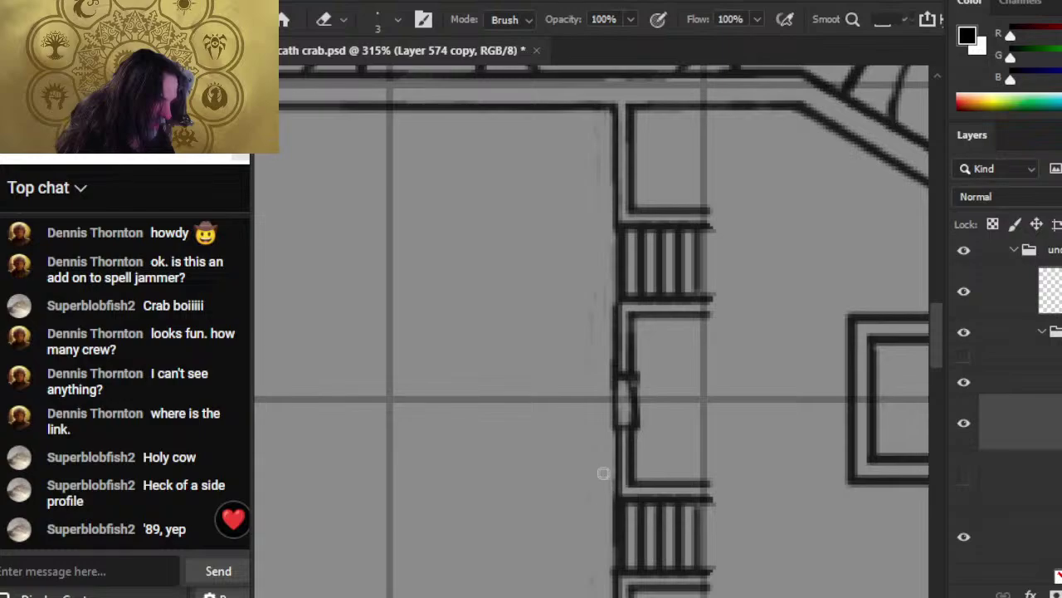
pyautogui.press('b')
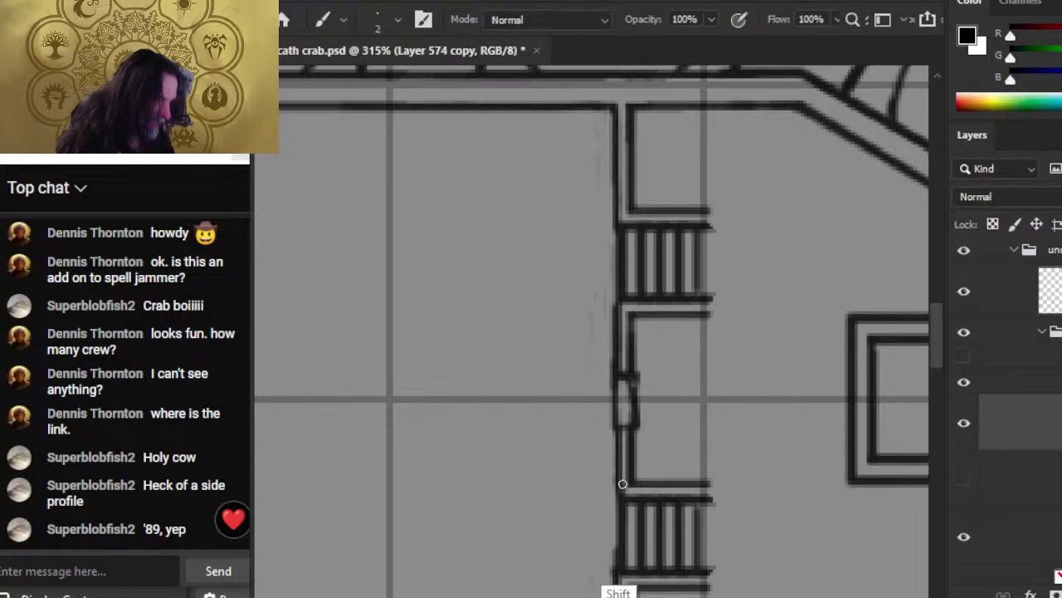
pyautogui.press('e')
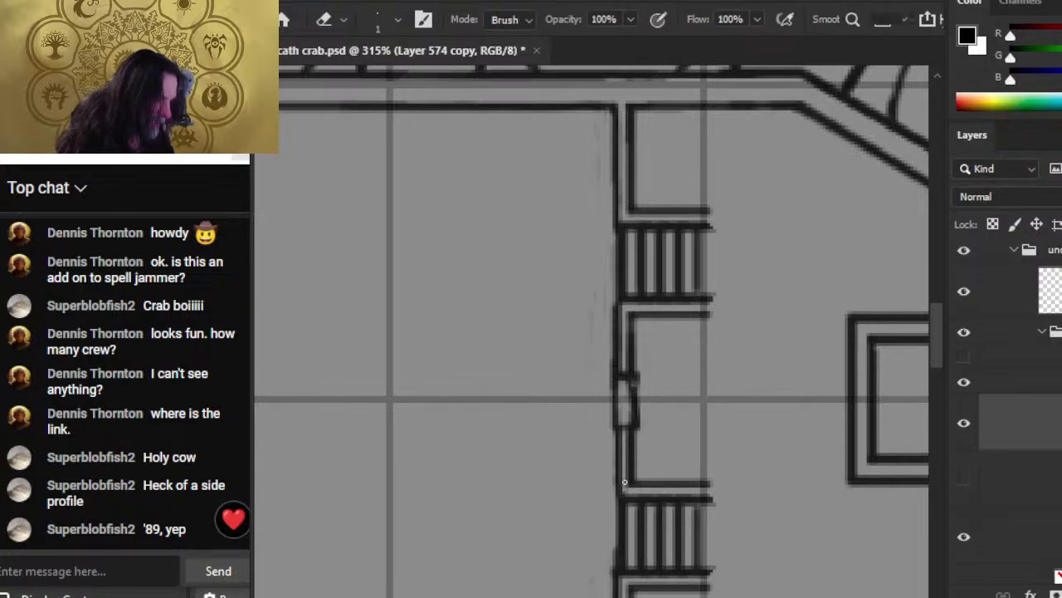
pyautogui.press('b')
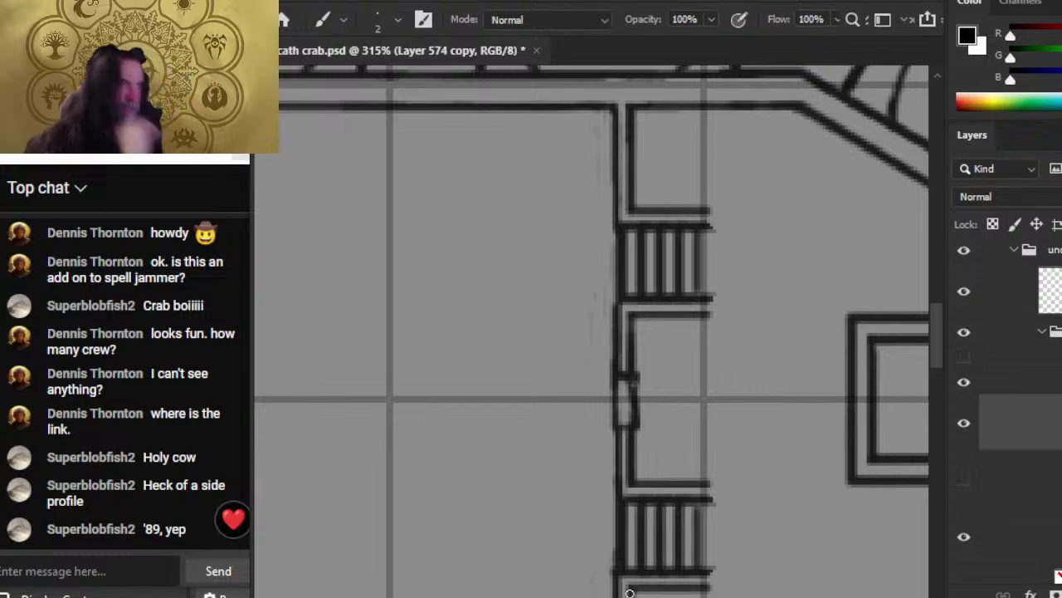
pyautogui.press('e')
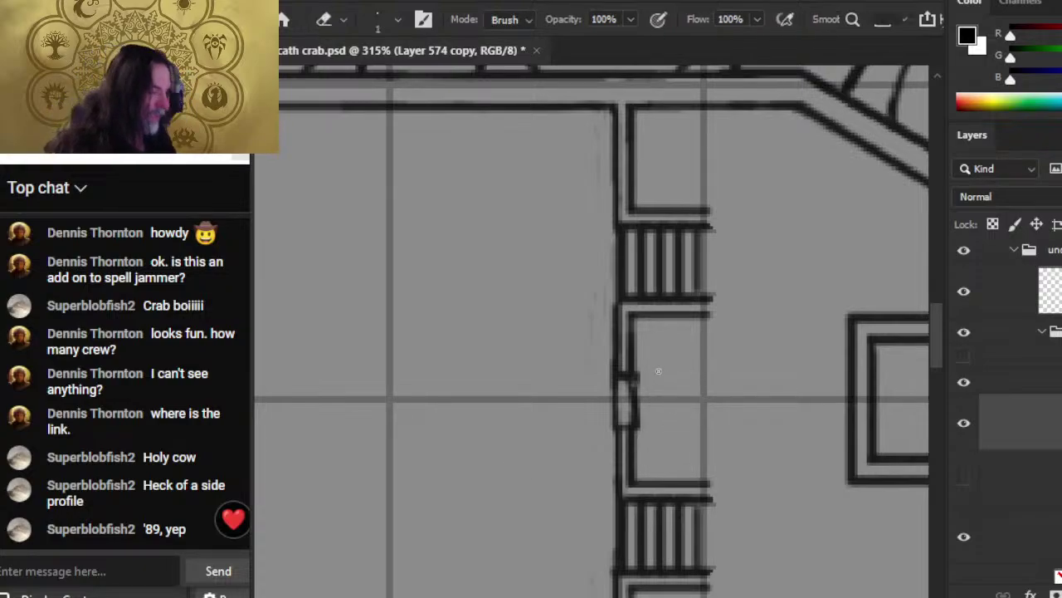
pyautogui.press('b')
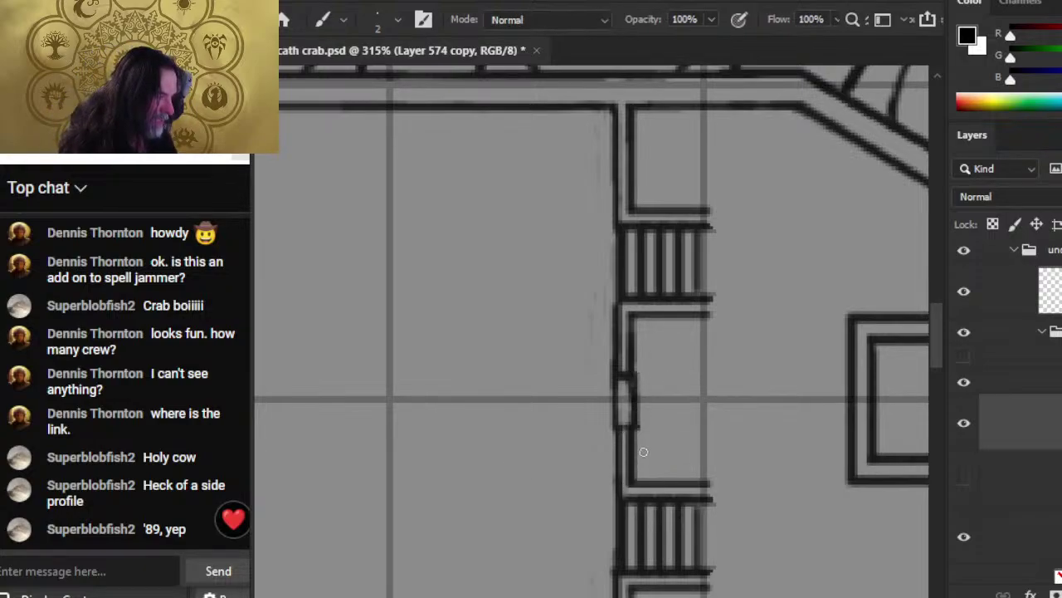
pyautogui.press('e')
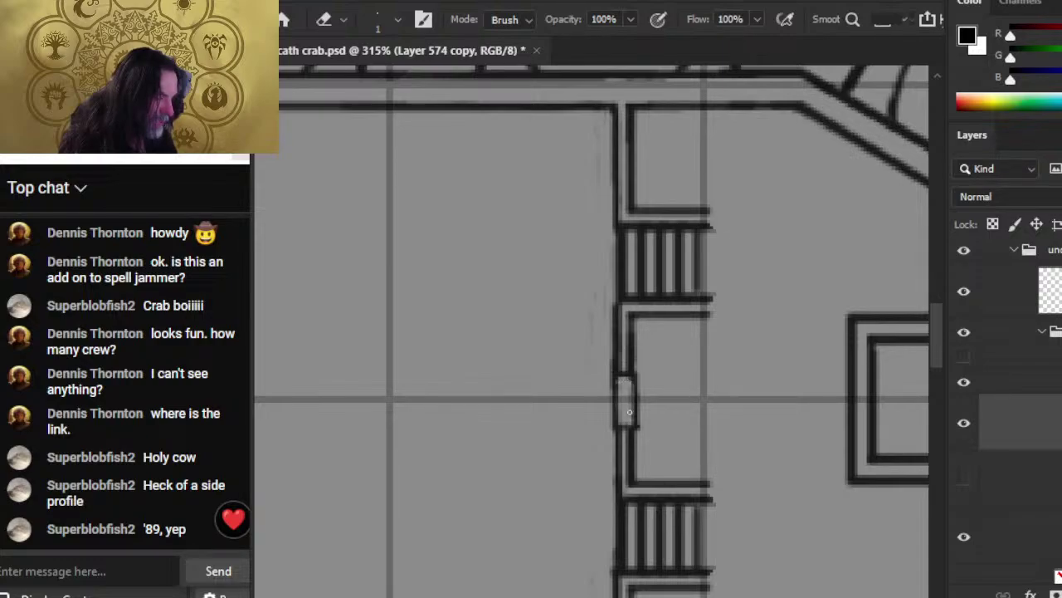
pyautogui.press('b')
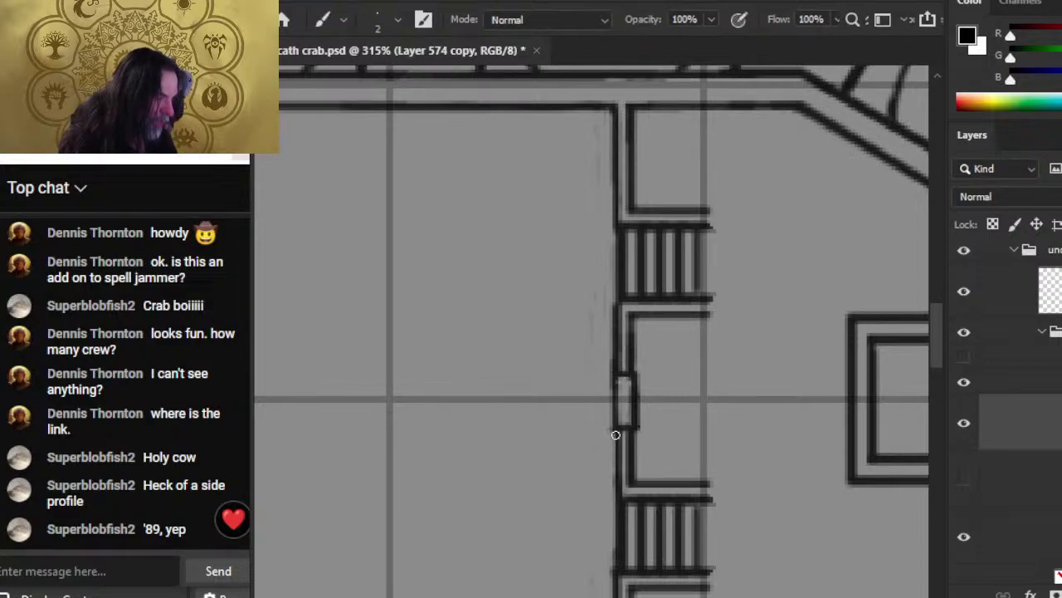
# - Thicken the small door box's left edge, undo the heavy stroke, and enlarge the eraser tip
pyautogui.moveTo(616, 435); pyautogui.dragTo(615, 377)
pyautogui.press('e')
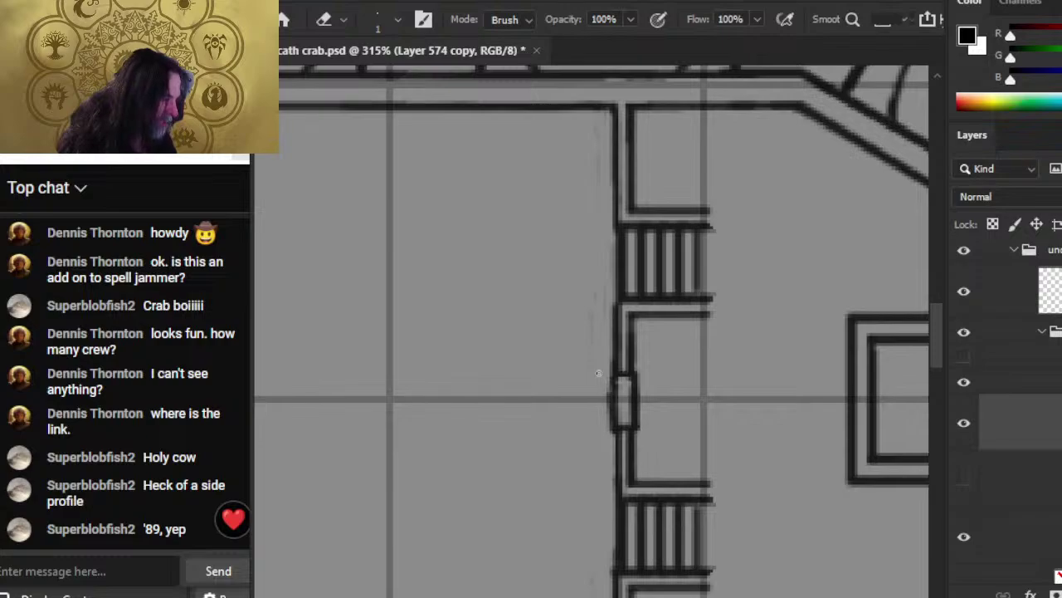
pyautogui.hotkey('ctrl', 'z')
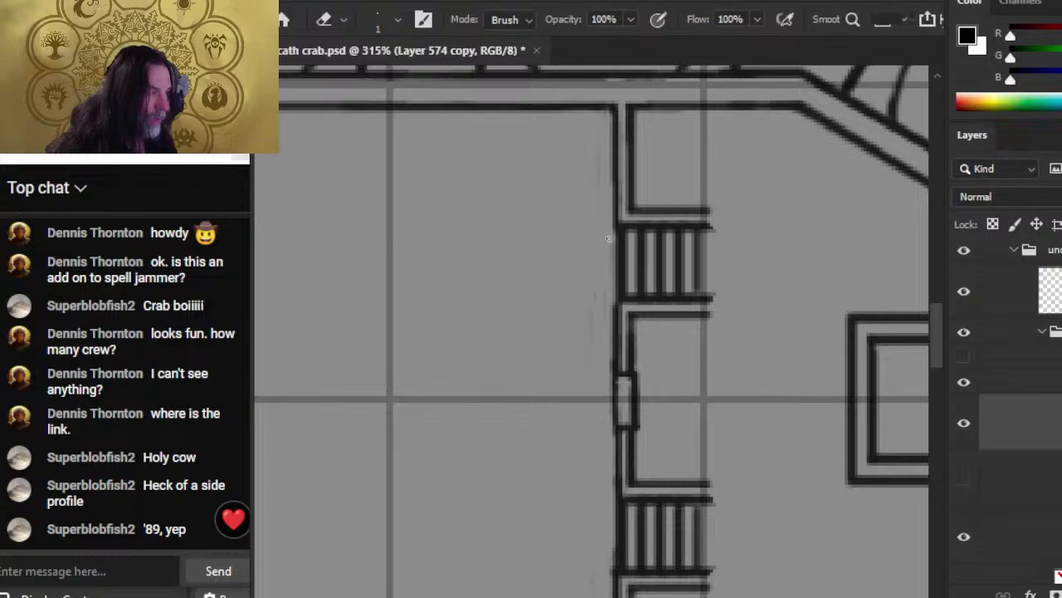
pyautogui.press('shift')
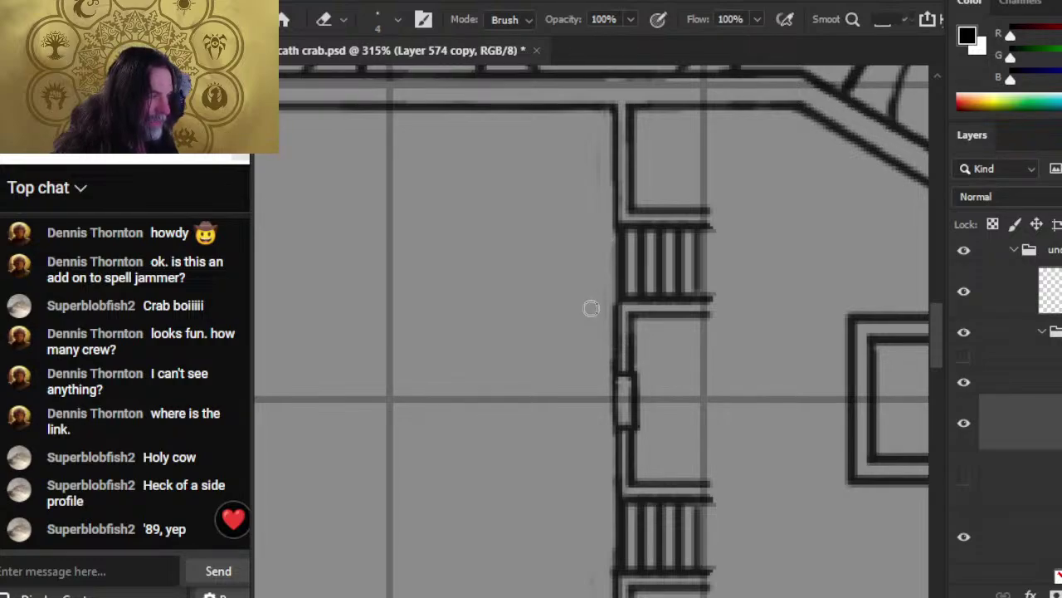
pyautogui.press(']')
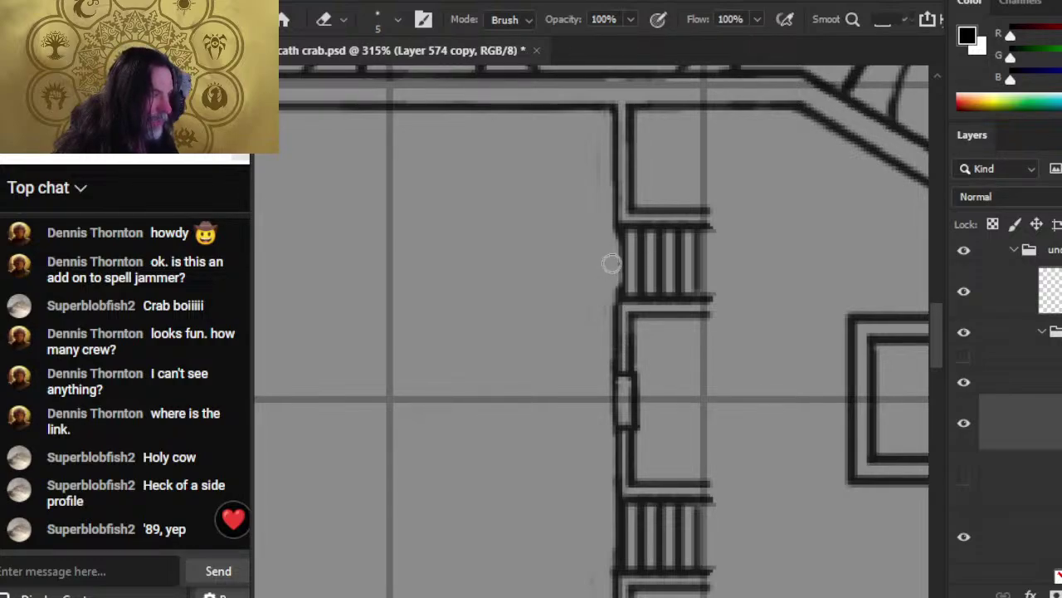
pyautogui.press('ctrl')
pyautogui.press('shift')
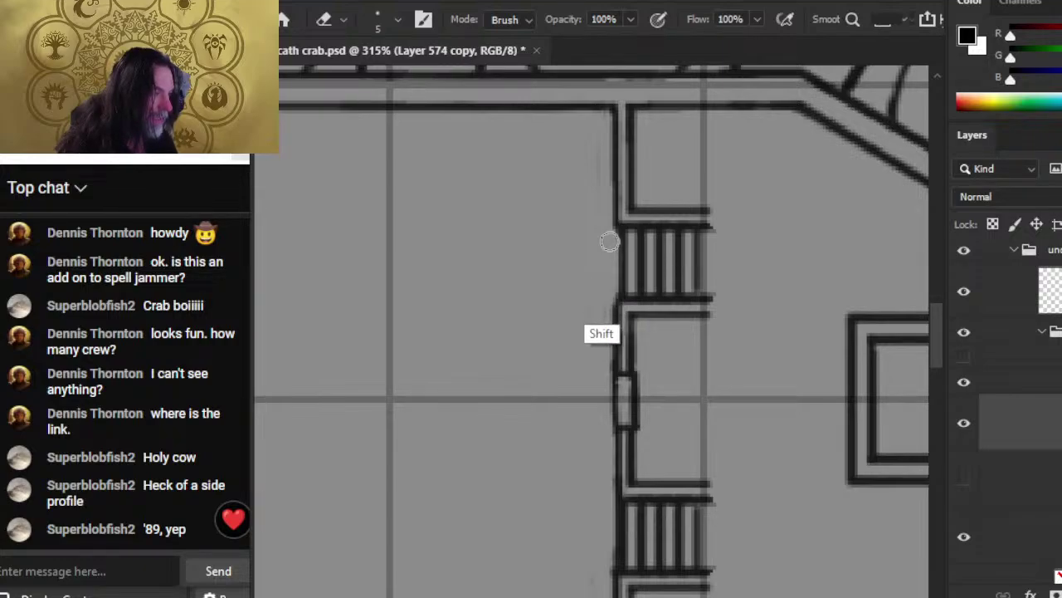
# - Finish touching up the dividing wall, then zoom out to see the stairs in context
pyautogui.press('b')
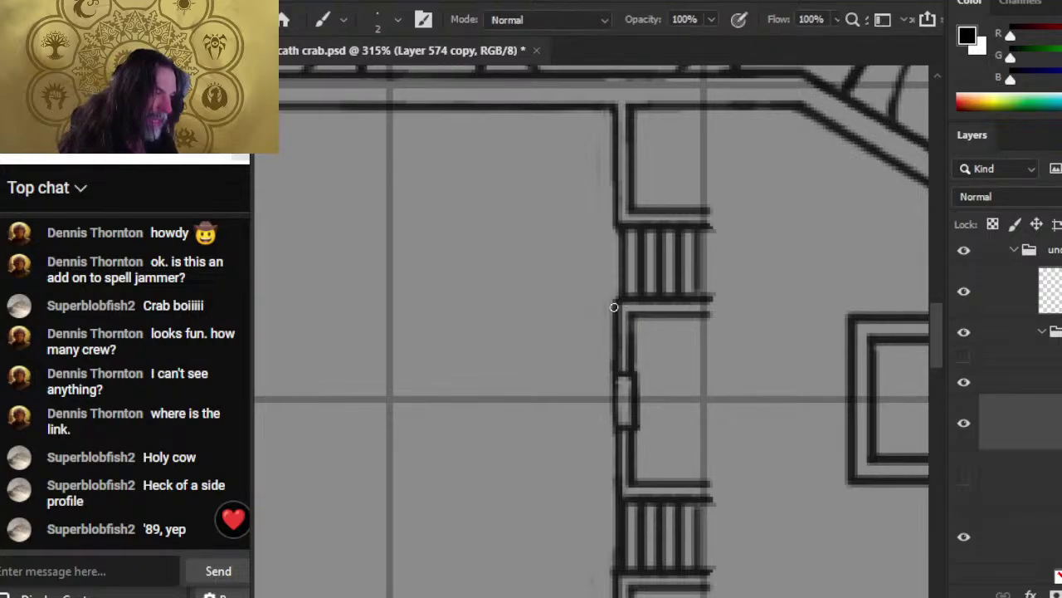
pyautogui.press('e')
pyautogui.press('shift')
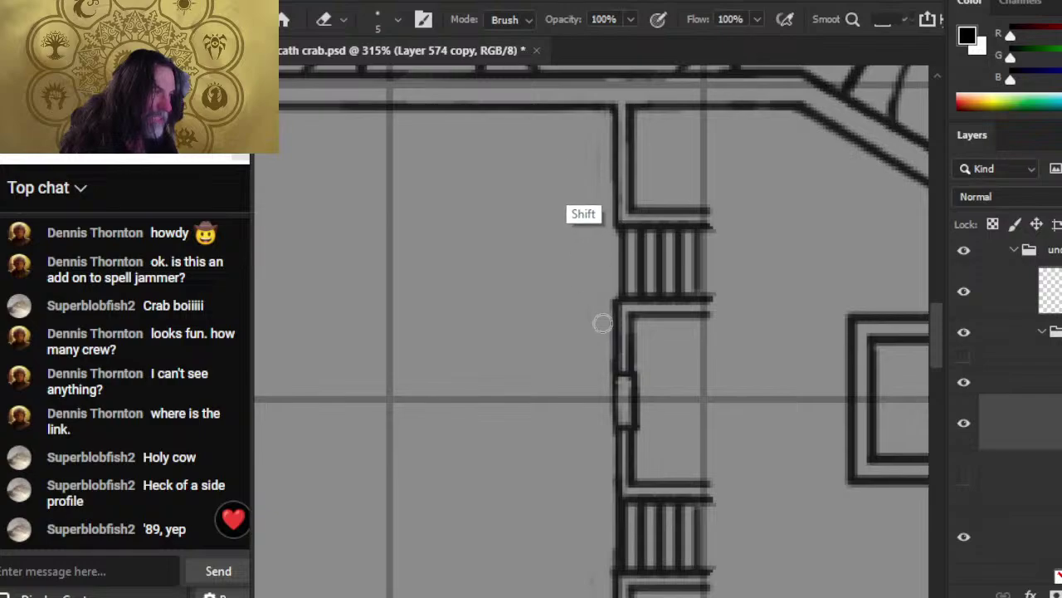
pyautogui.press('z')
pyautogui.moveTo(565, 398); pyautogui.dragTo(493, 410)
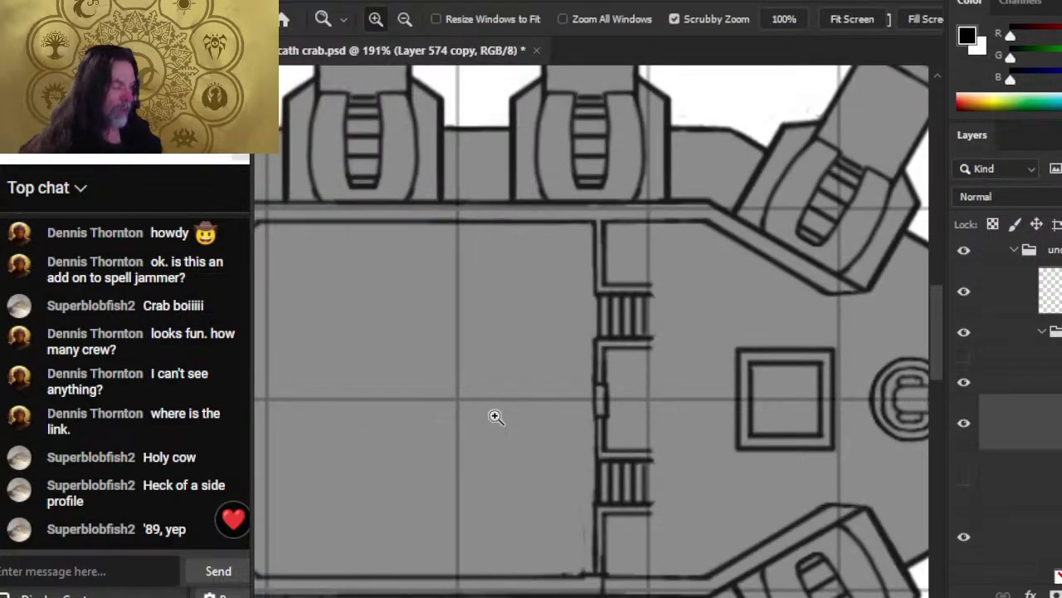
# - Erase a straight line along the central corridor's top wall where it meets the deck edge
pyautogui.press('e')
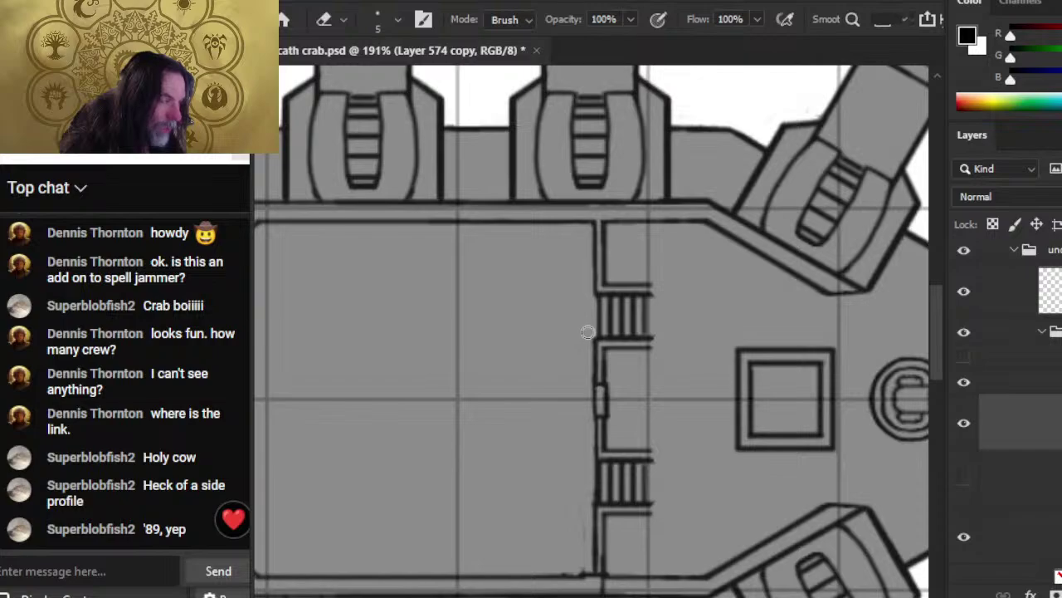
pyautogui.press('shift')
pyautogui.press('shift')
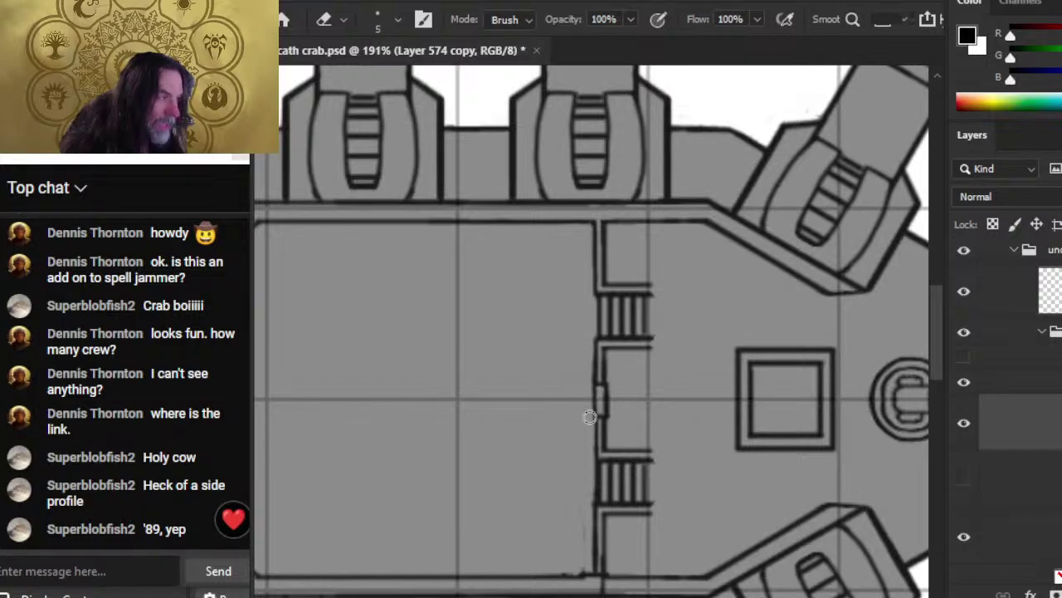
pyautogui.moveTo(592, 451); pyautogui.dragTo(574, 316)
pyautogui.press('z')
pyautogui.moveTo(636, 382); pyautogui.dragTo(591, 398)
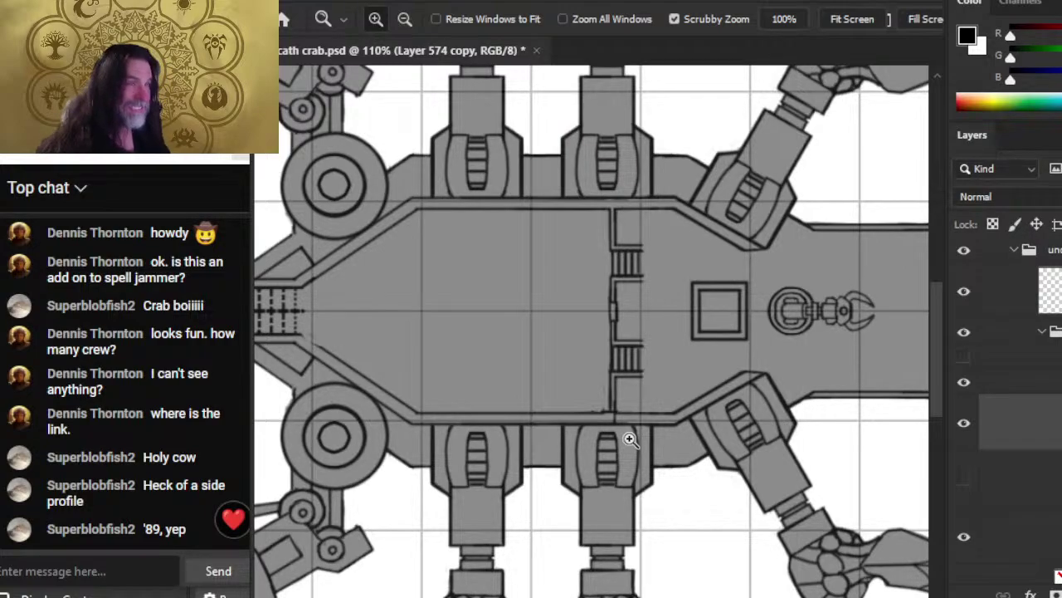
pyautogui.moveTo(621, 208)
pyautogui.mouseDown()
pyautogui.moveTo(683, 236)
pyautogui.moveTo(650, 324)
pyautogui.mouseUp()
pyautogui.press('e')
pyautogui.press('shift')
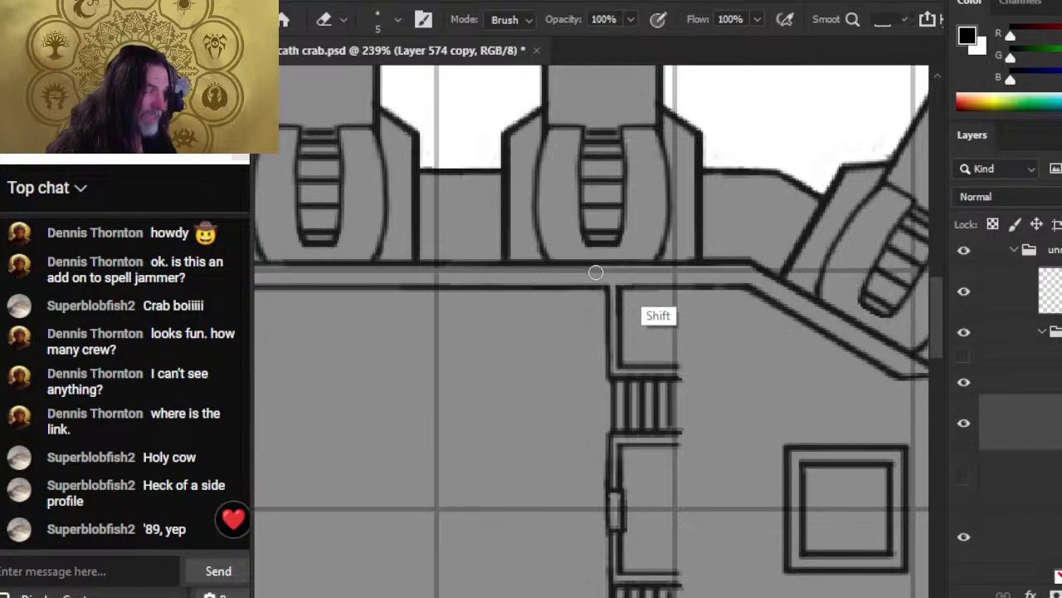
pyautogui.keyDown('shift'); pyautogui.click(679, 273); pyautogui.keyUp('shift')
pyautogui.press('shift')
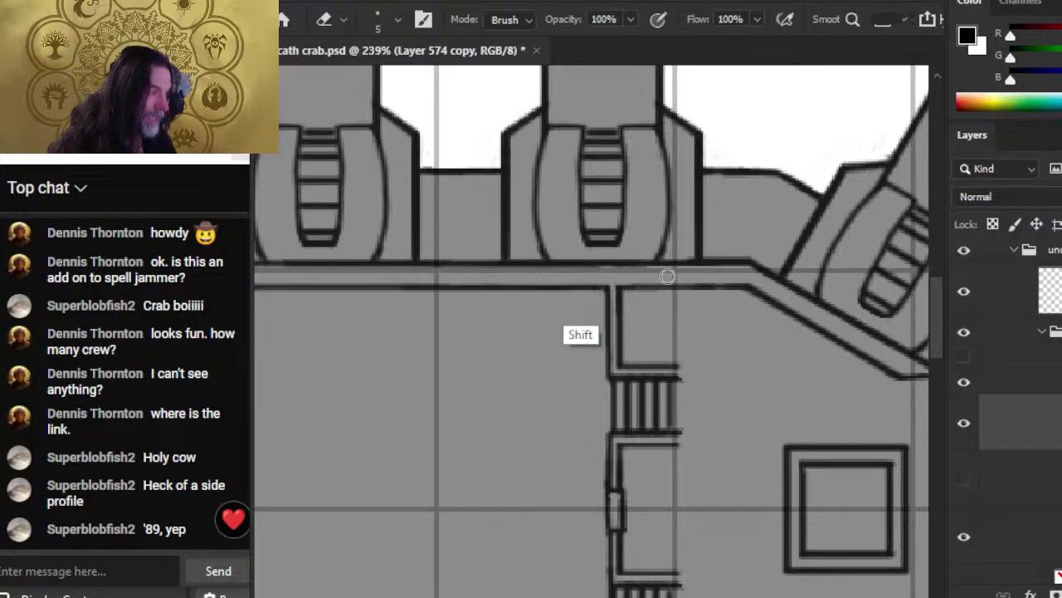
pyautogui.press('shift')
pyautogui.press('shift')
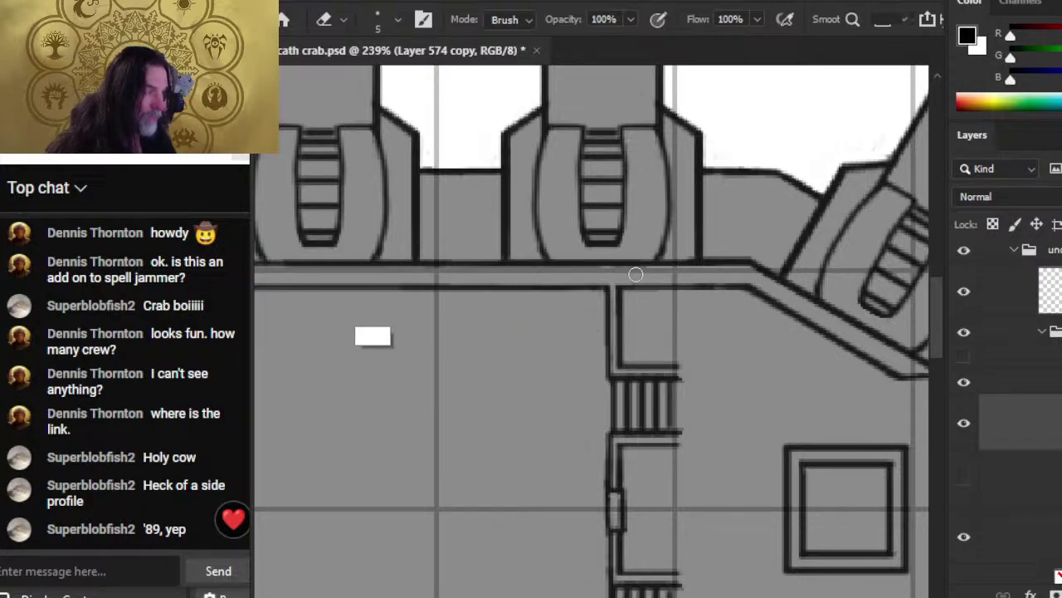
# - Zoom and pan around the whole crab ship, checking its tail hatch, sides and left wheel
pyautogui.press('z')
pyautogui.moveTo(674, 417); pyautogui.dragTo(581, 420)
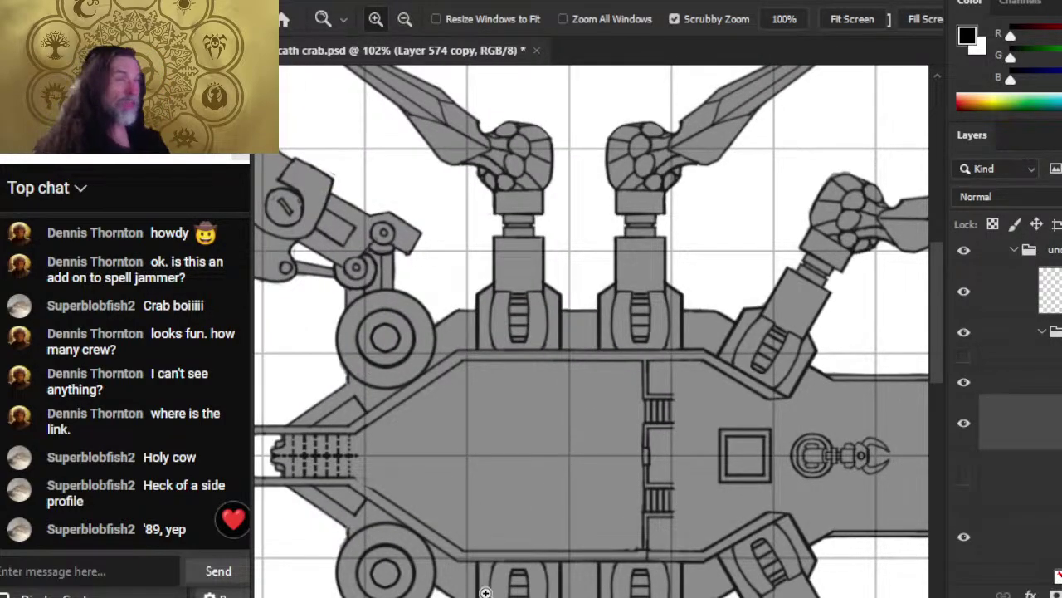
pyautogui.moveTo(638, 443); pyautogui.dragTo(685, 349)
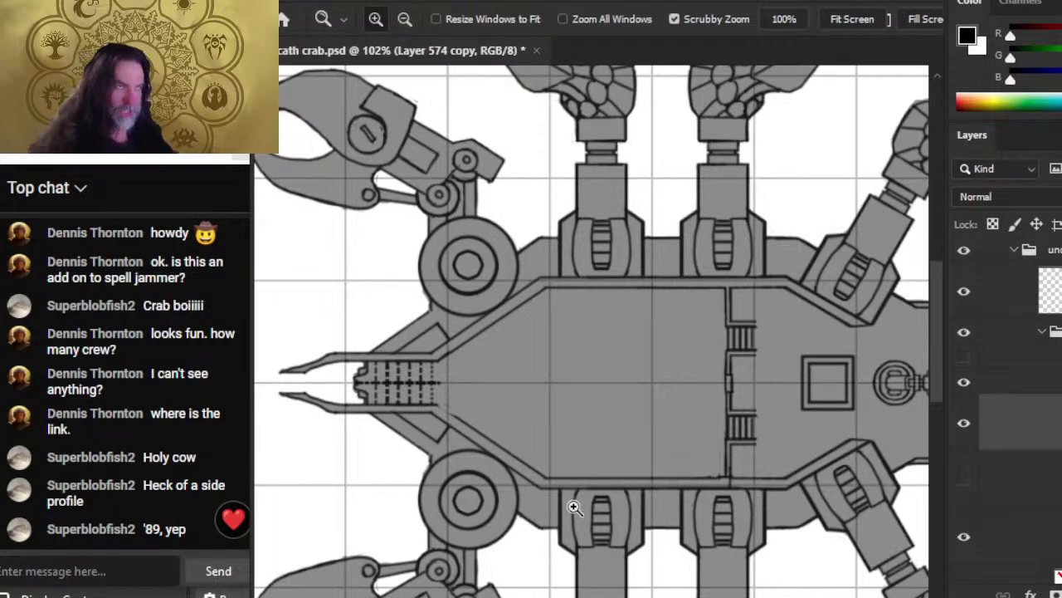
pyautogui.moveTo(419, 363); pyautogui.dragTo(467, 363)
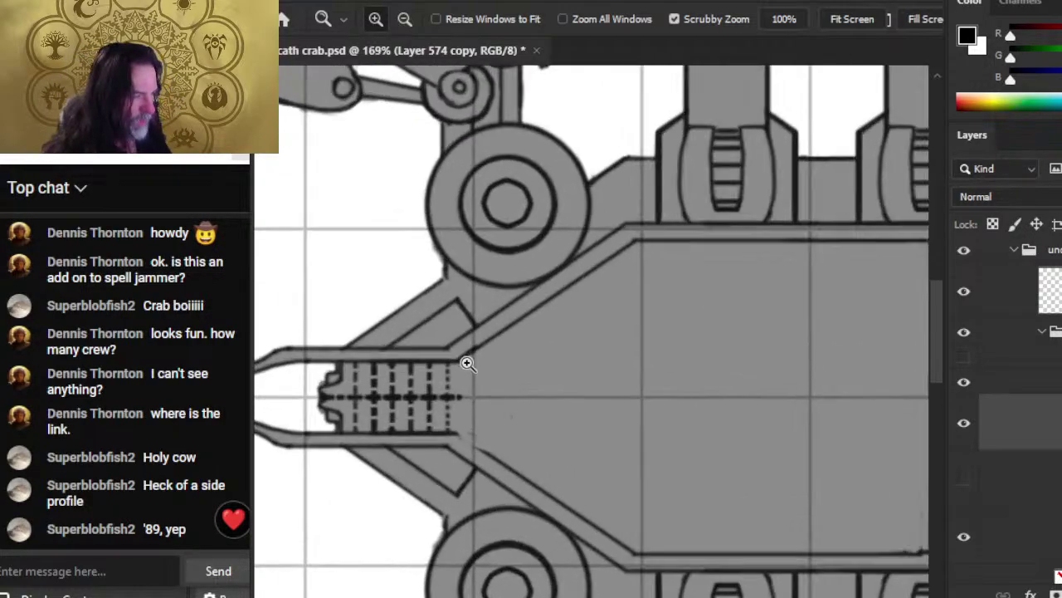
pyautogui.moveTo(676, 391); pyautogui.dragTo(629, 371)
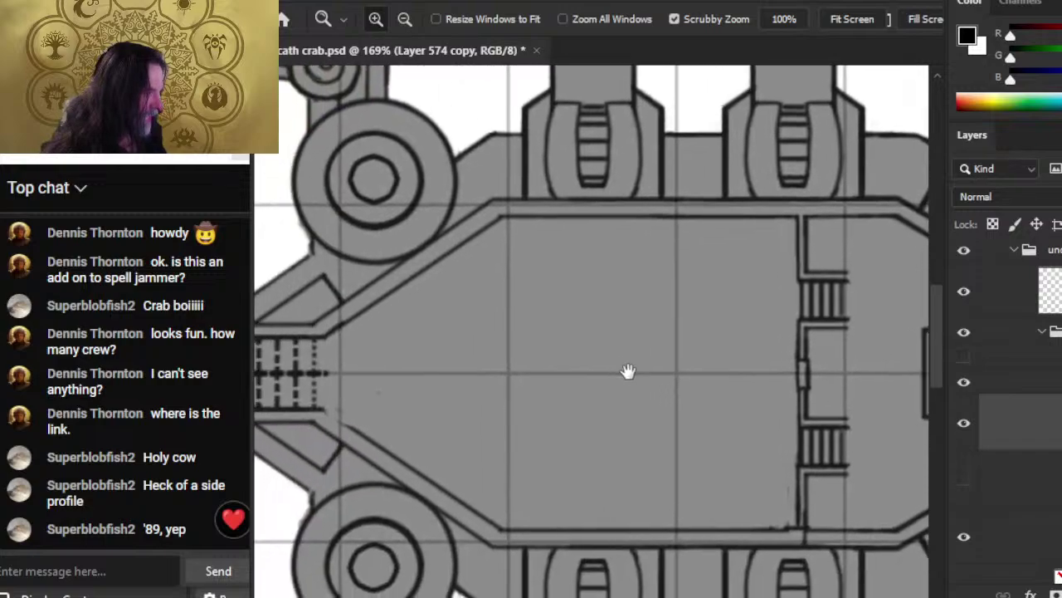
pyautogui.moveTo(666, 407); pyautogui.dragTo(586, 439)
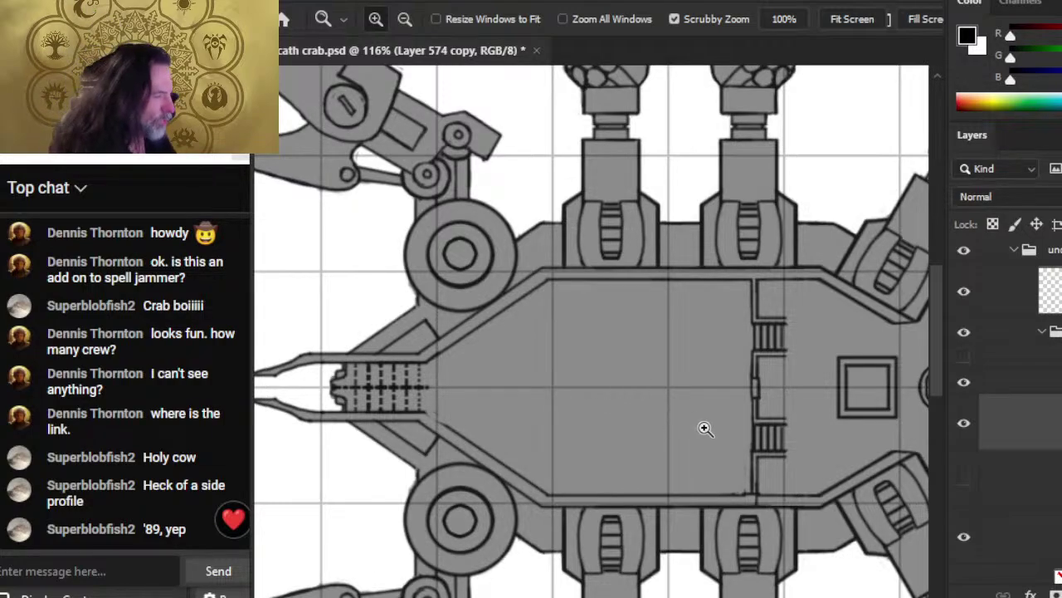
pyautogui.moveTo(670, 422); pyautogui.dragTo(635, 433)
pyautogui.moveTo(735, 502); pyautogui.dragTo(628, 408)
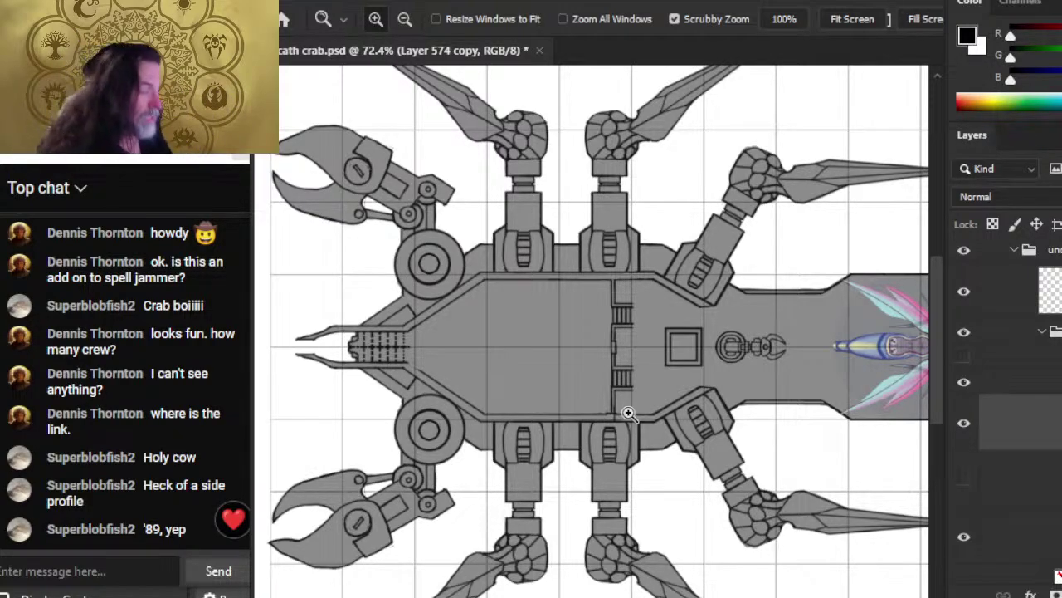
pyautogui.moveTo(379, 403); pyautogui.dragTo(403, 399)
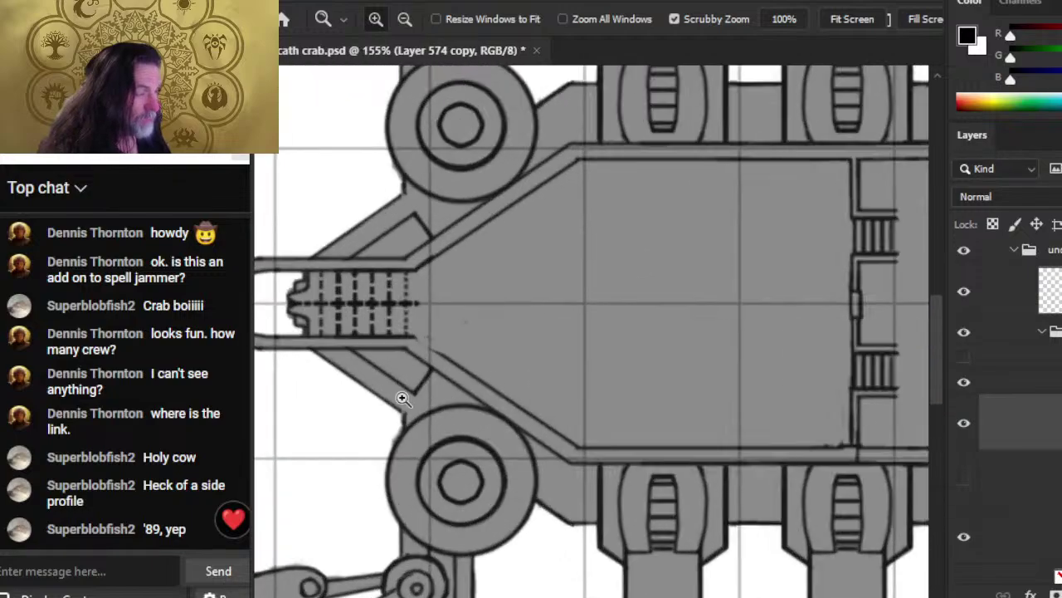
# - Switch to the Spelljammer product page and jump to the preview's Exploration chapter
pyautogui.hotkey('alt', 'Tab')
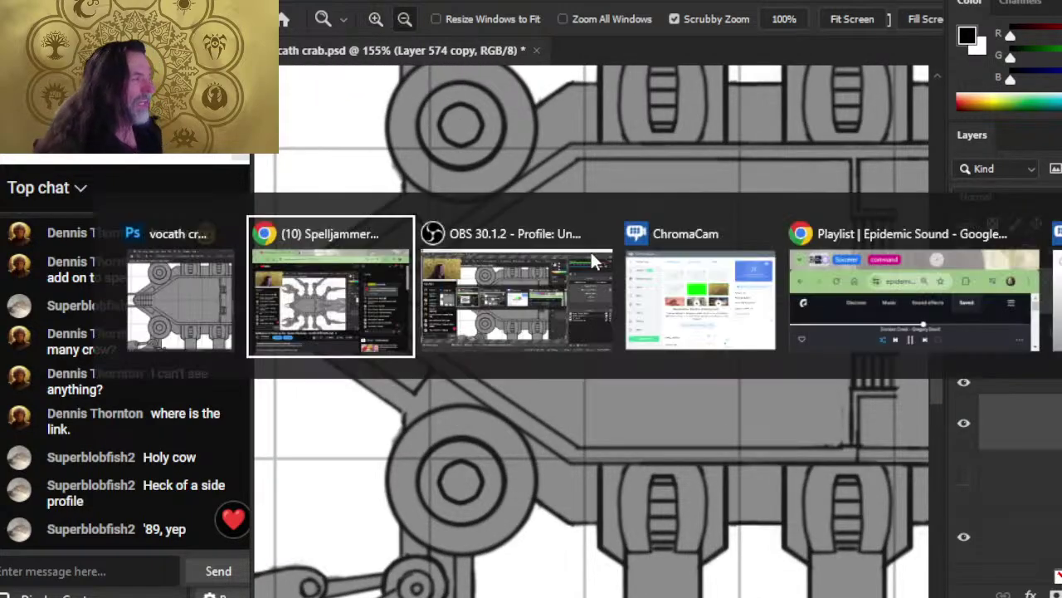
pyautogui.hotkey('alt', 'Tab')
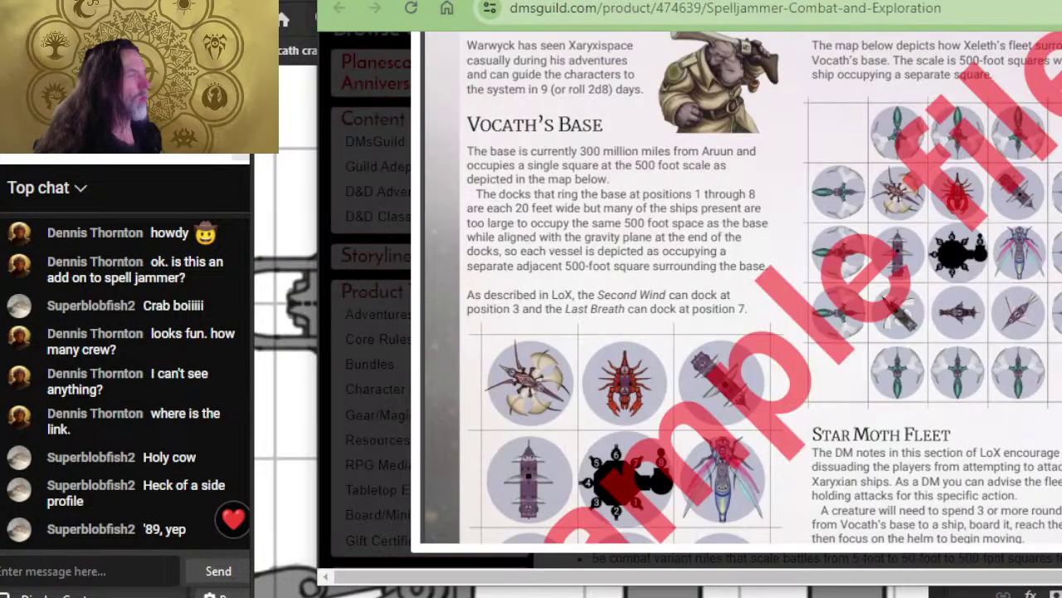
pyautogui.scroll(-10, 774, 336)
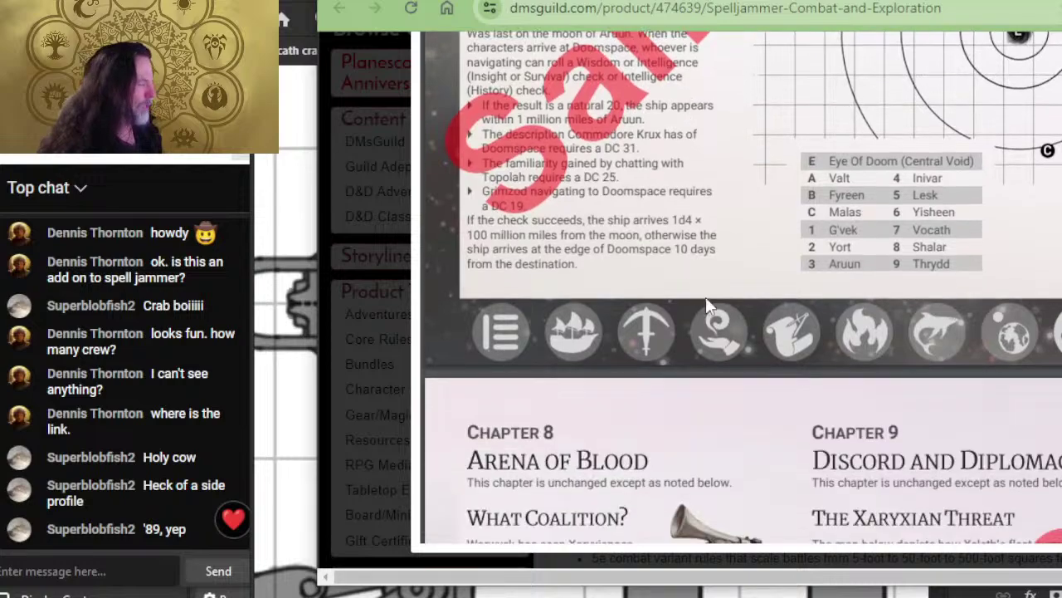
pyautogui.click(806, 351)
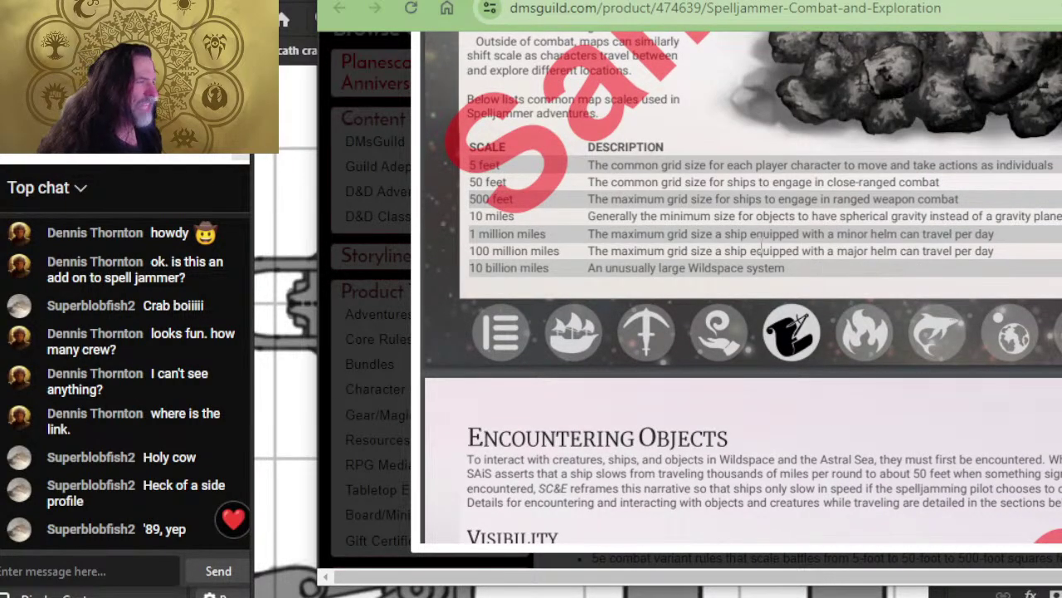
# - Scroll through the preview pages down to the Xaryxian Armada Star Moth Squadrons section
pyautogui.scroll(5, 759, 249)
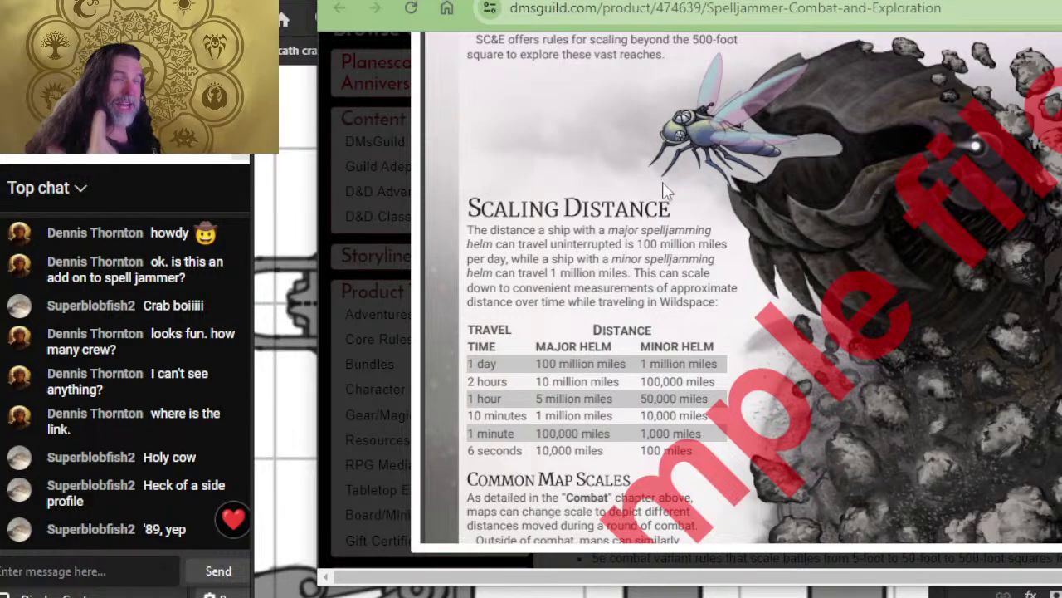
pyautogui.scroll(6, 576, 274)
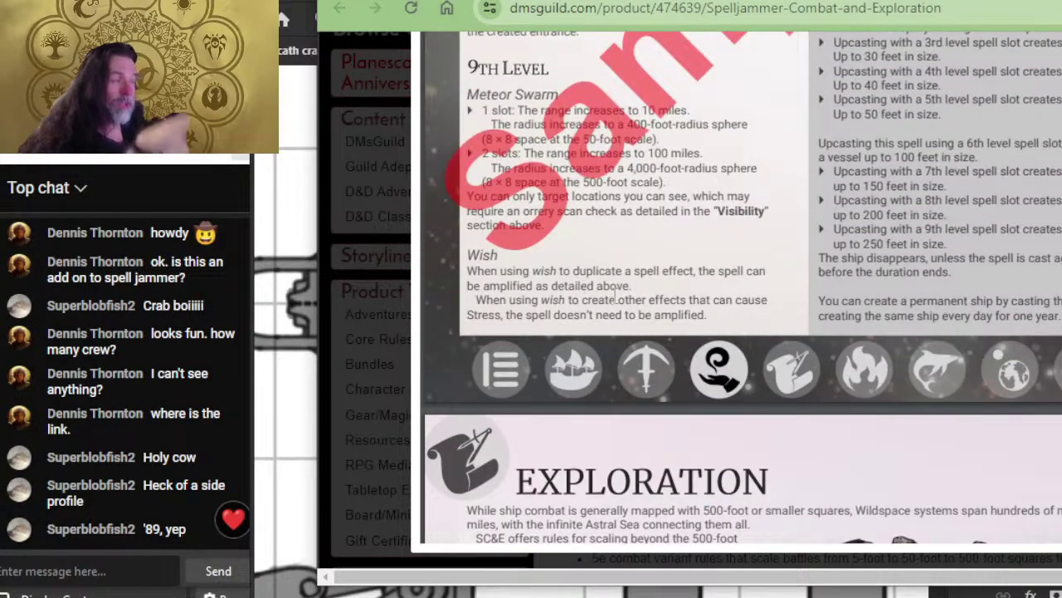
pyautogui.scroll(-2, 892, 263)
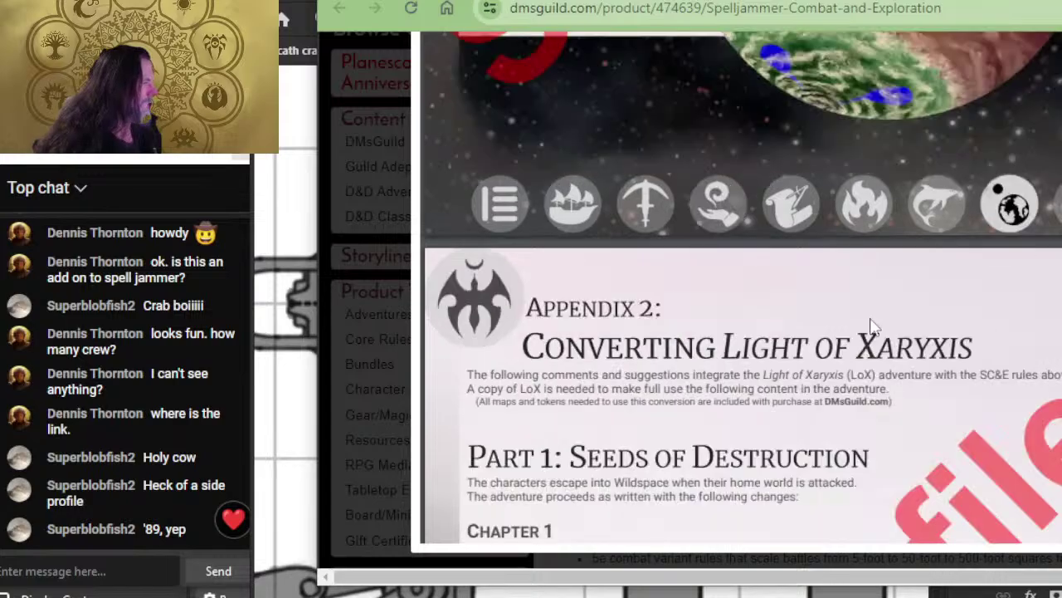
pyautogui.scroll(-15, 820, 323)
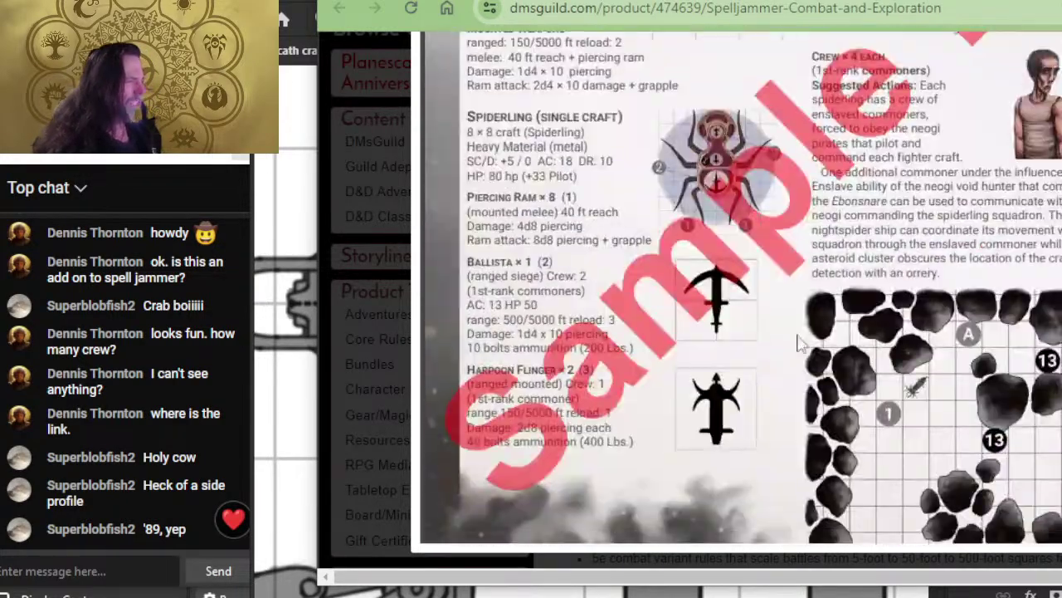
pyautogui.scroll(-15, 809, 379)
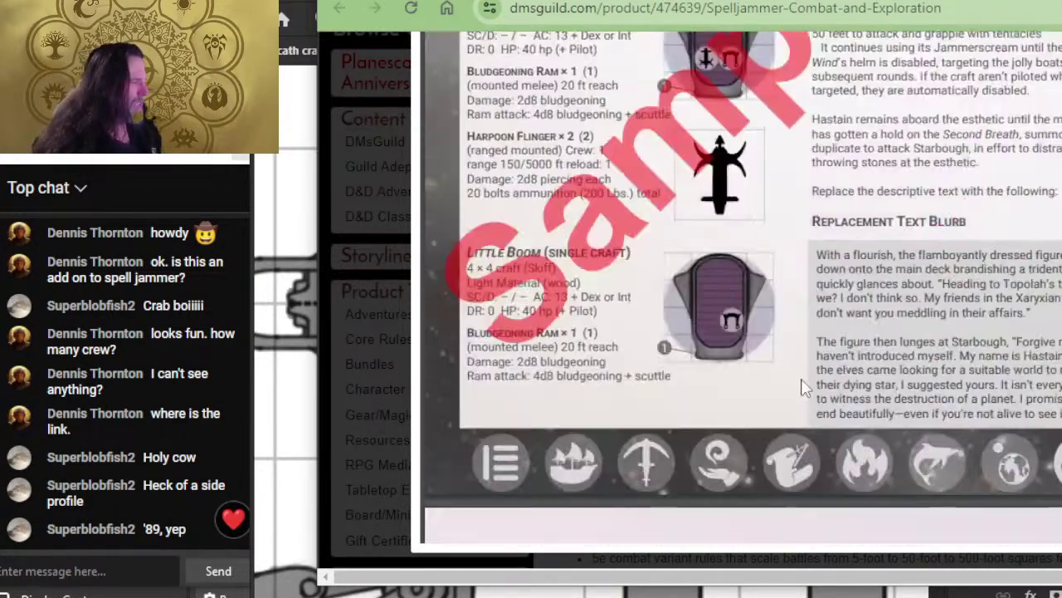
pyautogui.scroll(-15, 803, 380)
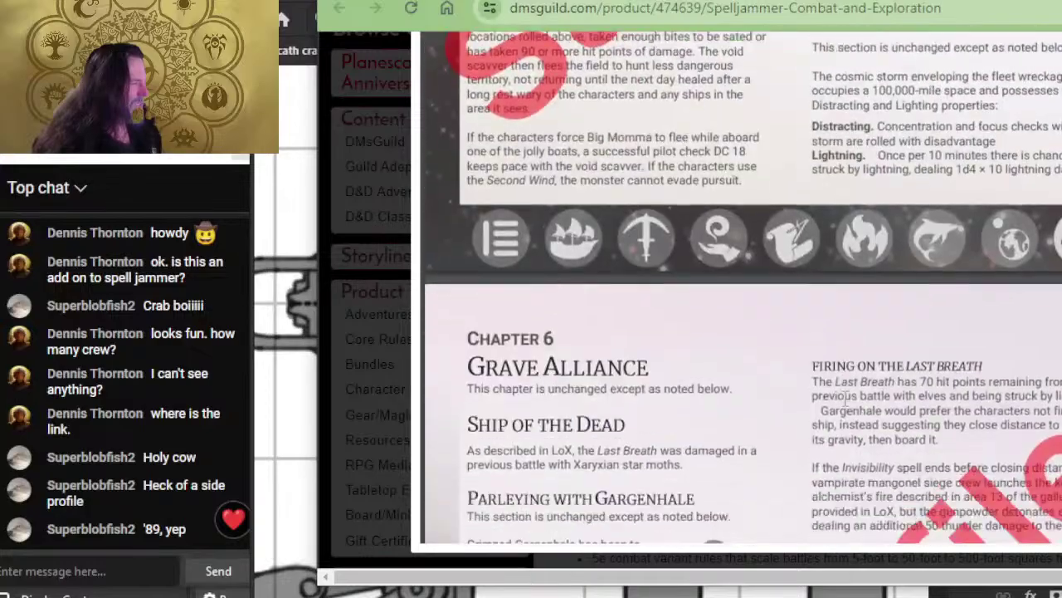
pyautogui.scroll(-15, 839, 401)
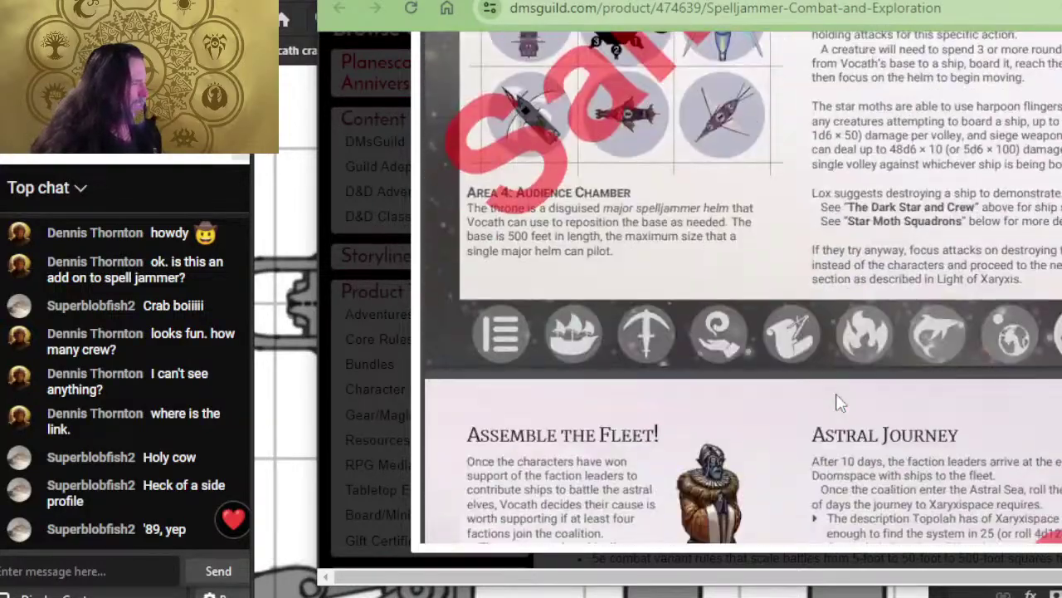
pyautogui.scroll(-15, 838, 401)
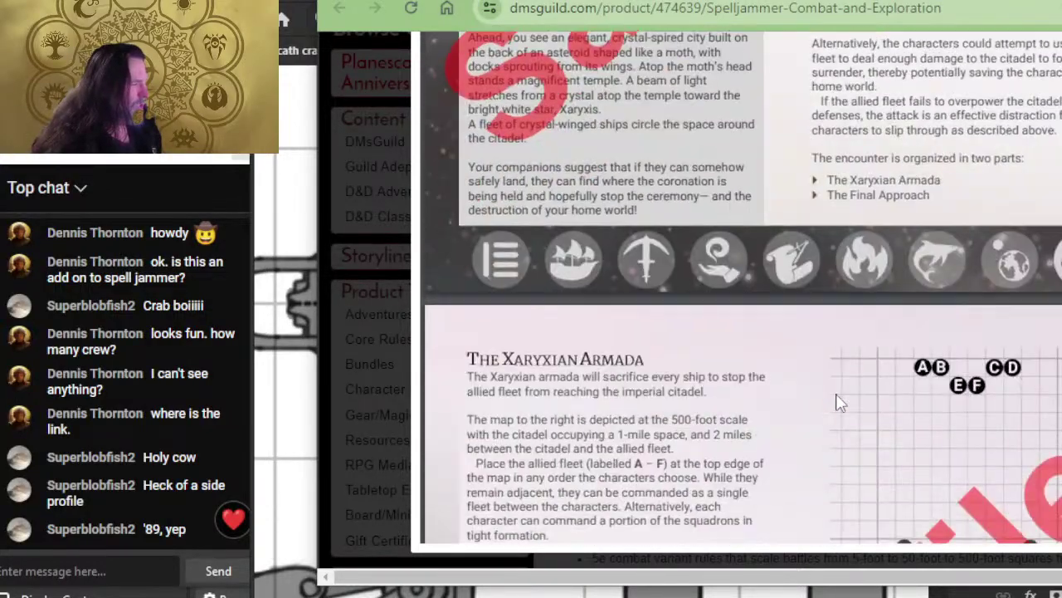
pyautogui.scroll(-3, 837, 396)
pyautogui.scroll(5, 836, 397)
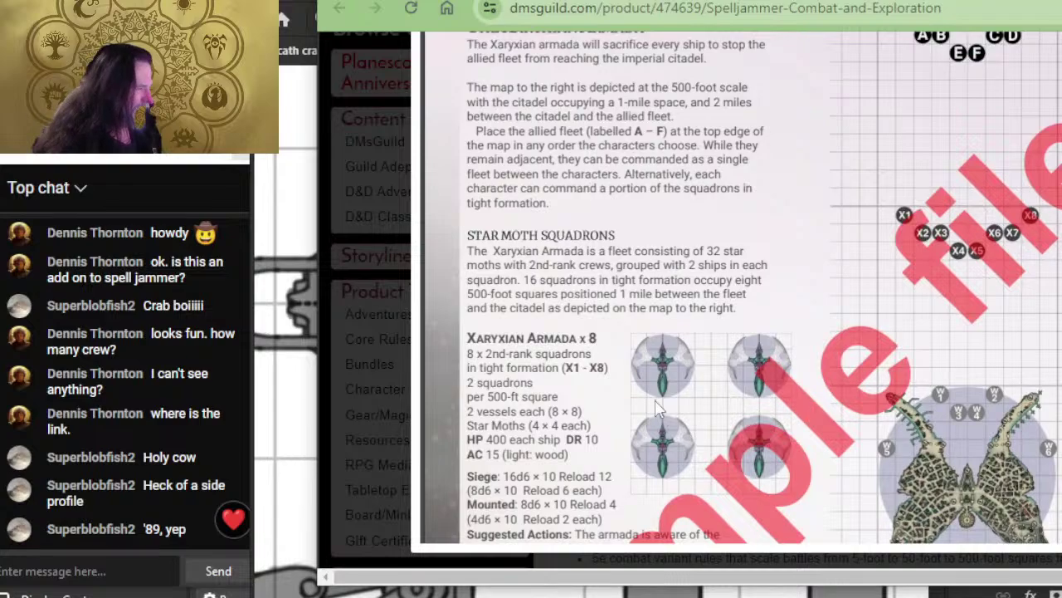
# - Enlarge the star moth ship tokens, scroll around them, then return to the full-page view
pyautogui.click(714, 394)
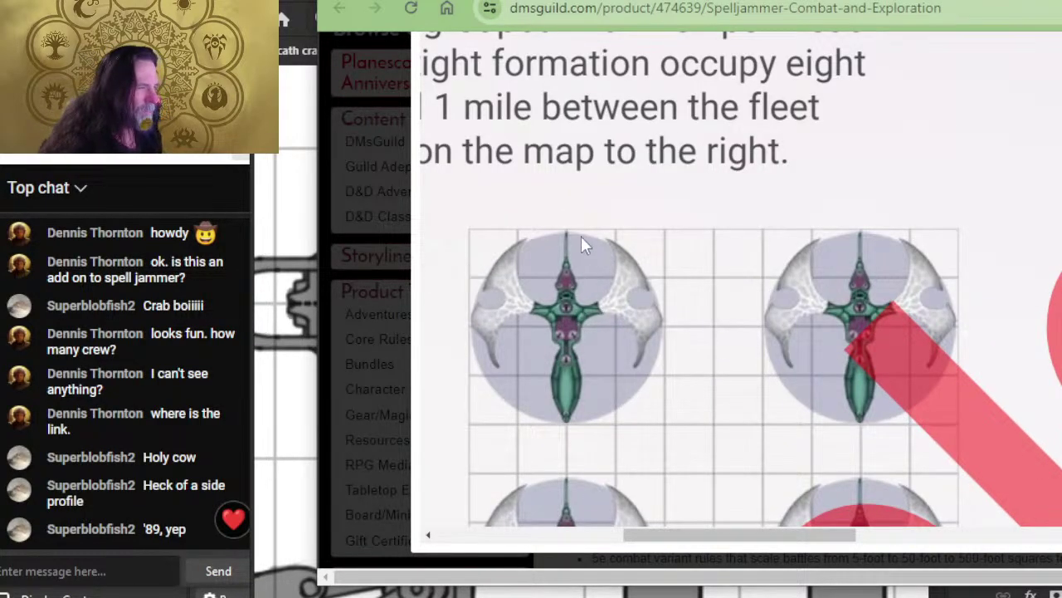
pyautogui.scroll(-2, 592, 353)
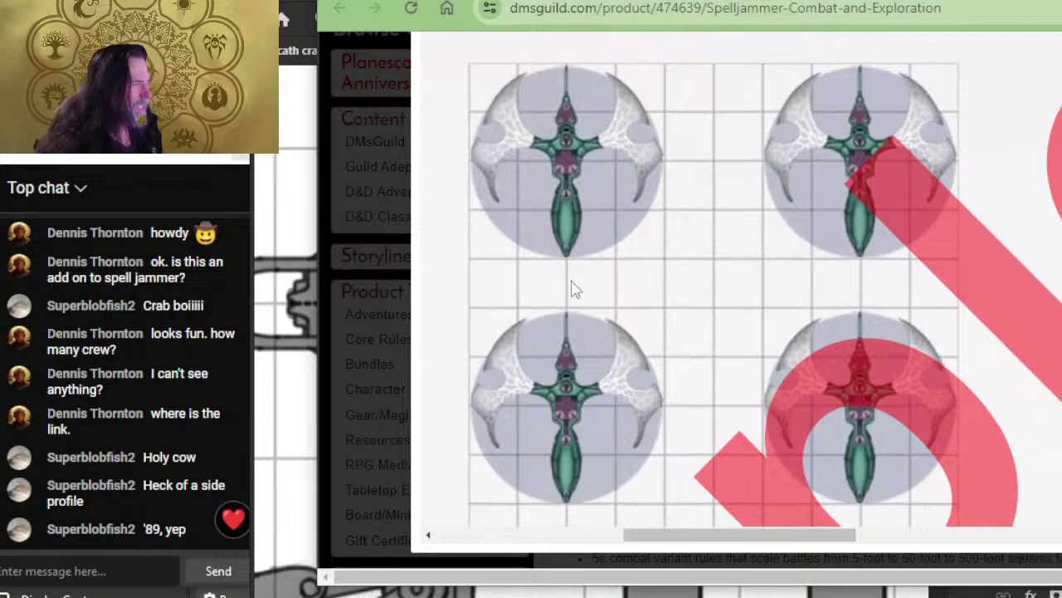
pyautogui.scroll(-2, 590, 373)
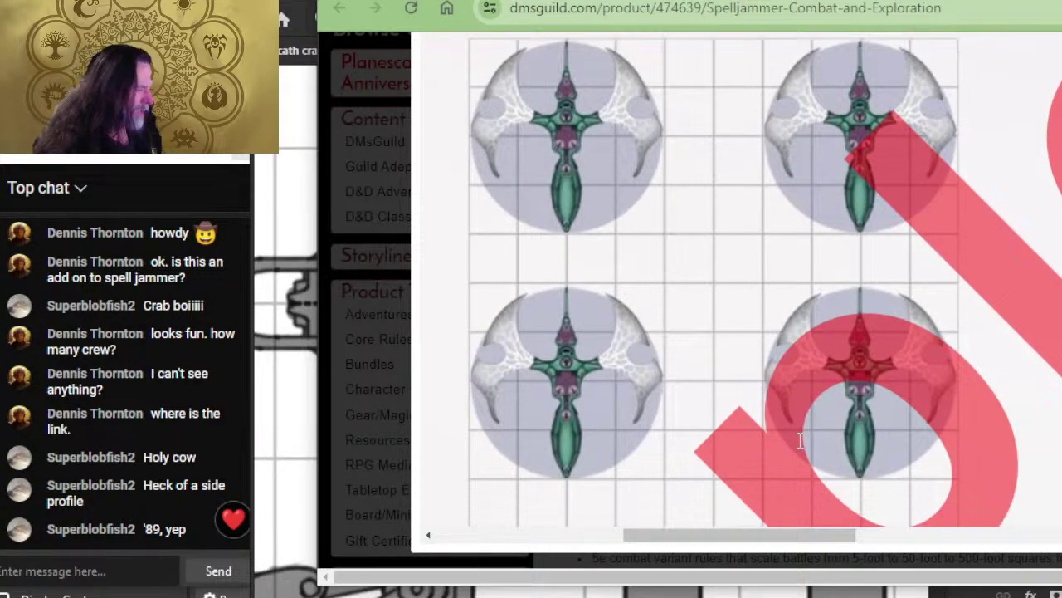
pyautogui.scroll(3, 590, 372)
pyautogui.scroll(-1, 710, 293)
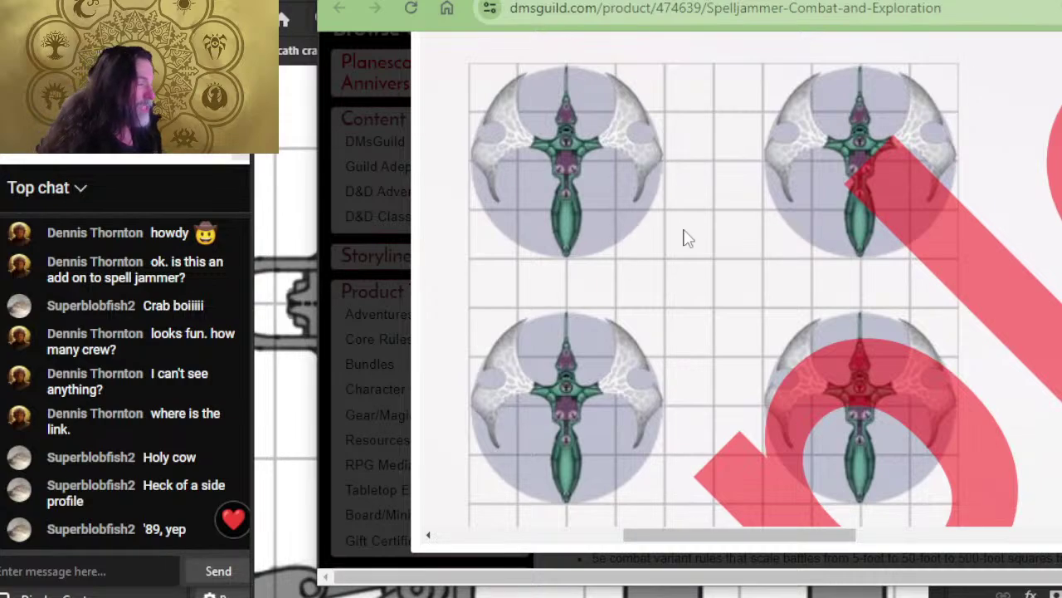
pyautogui.click(711, 241)
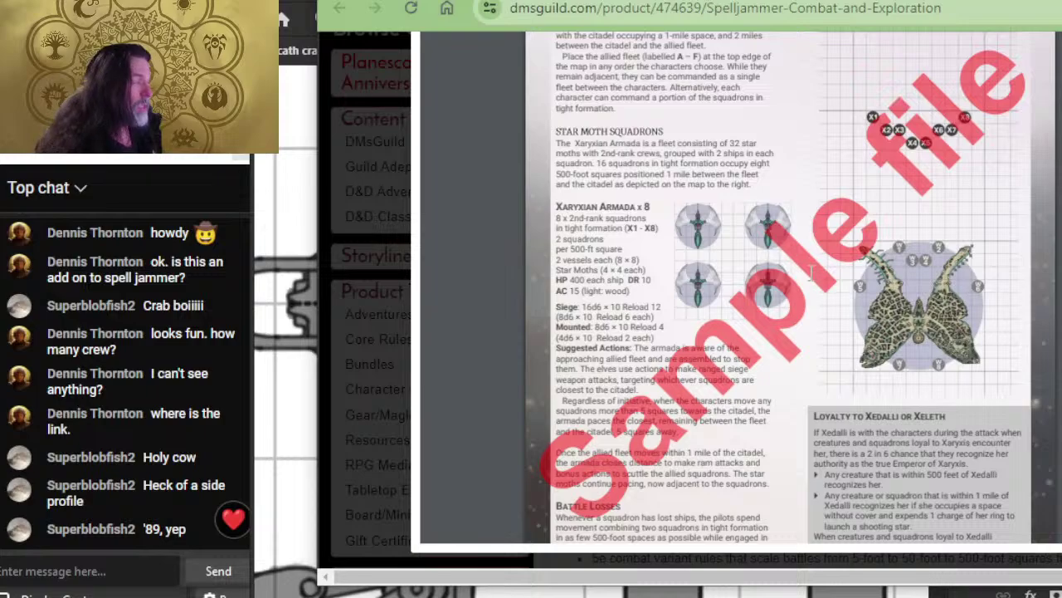
# - Scroll back through the preview to the Encountering Objects Visibility table of sizes and ranges
pyautogui.scroll(10, 812, 274)
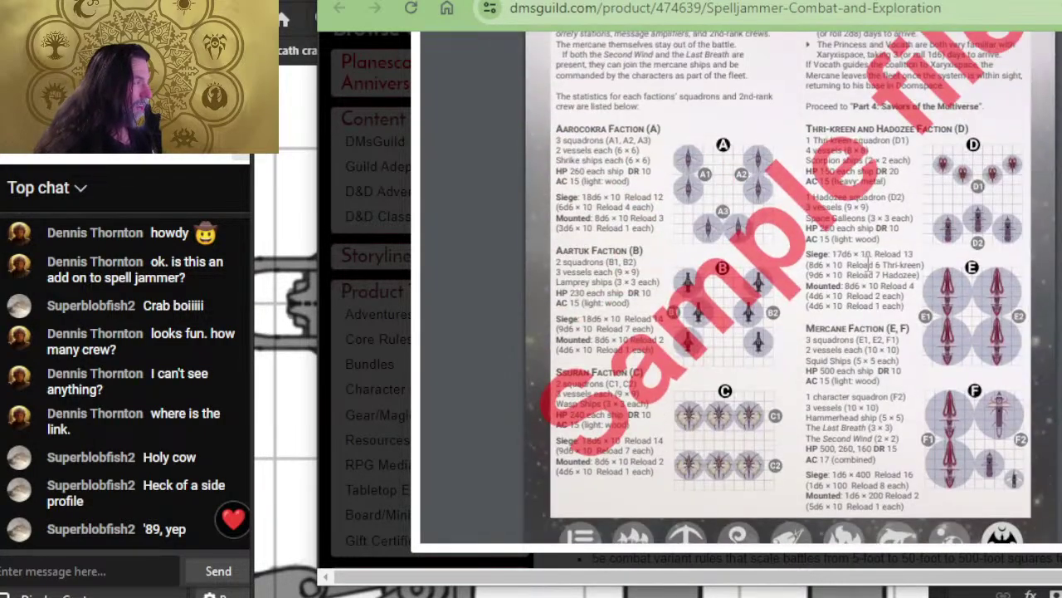
pyautogui.scroll(10, 867, 267)
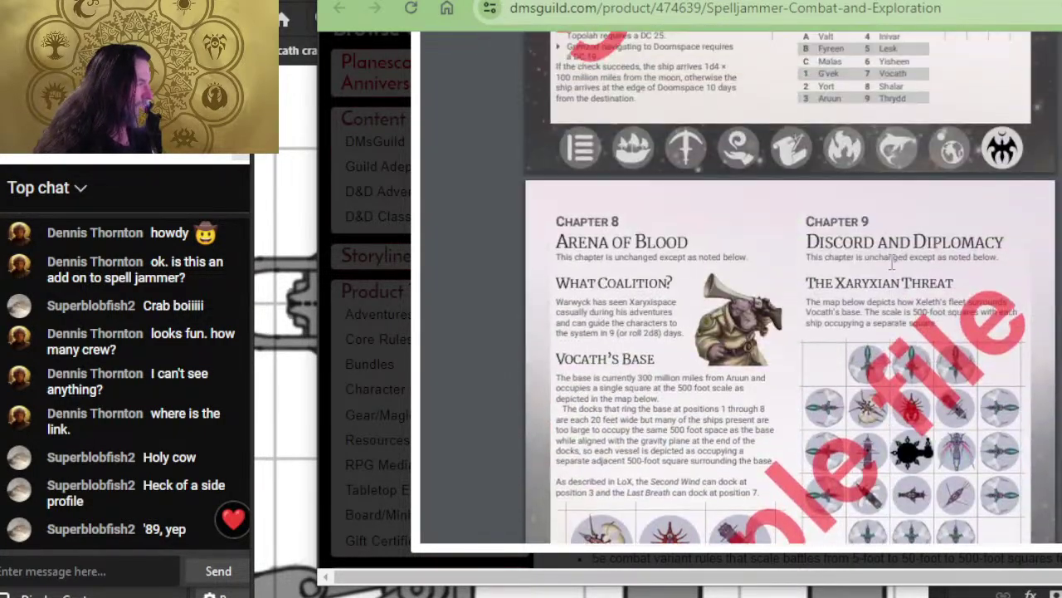
pyautogui.scroll(-1, 879, 266)
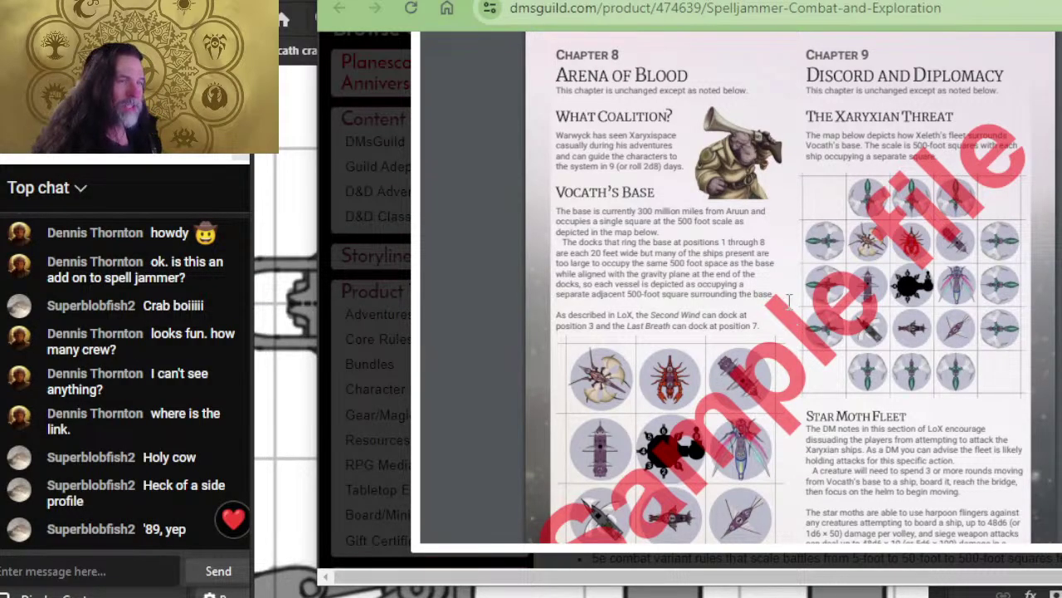
pyautogui.scroll(12, 798, 289)
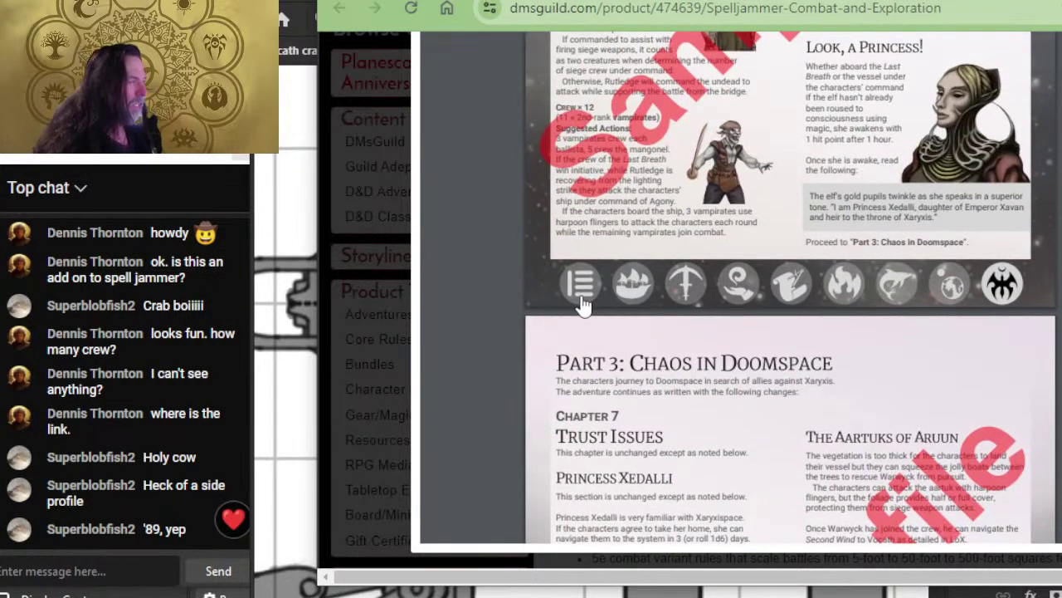
pyautogui.scroll(10, 710, 332)
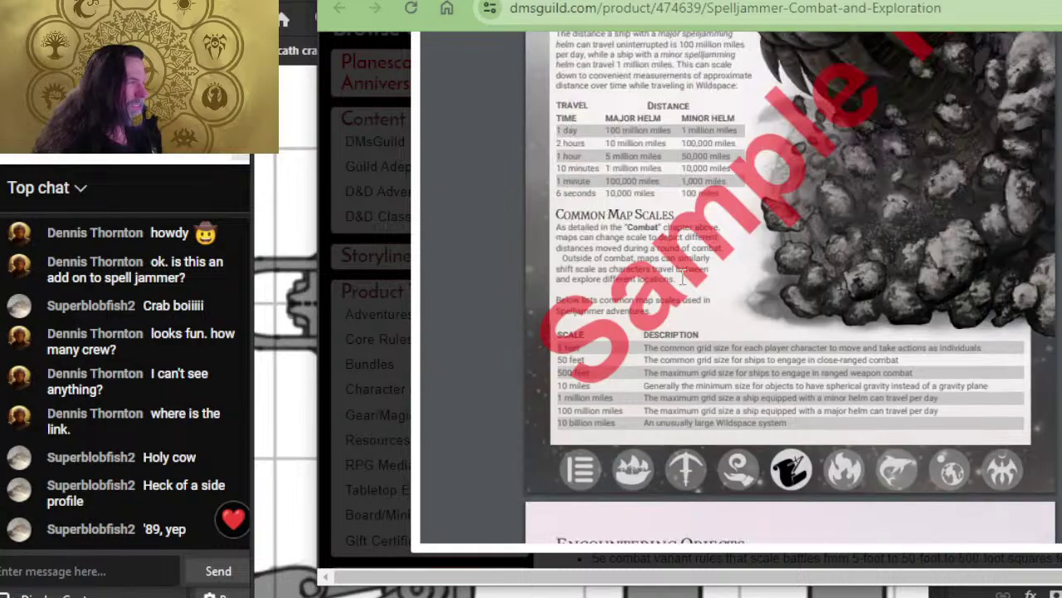
pyautogui.scroll(10, 643, 163)
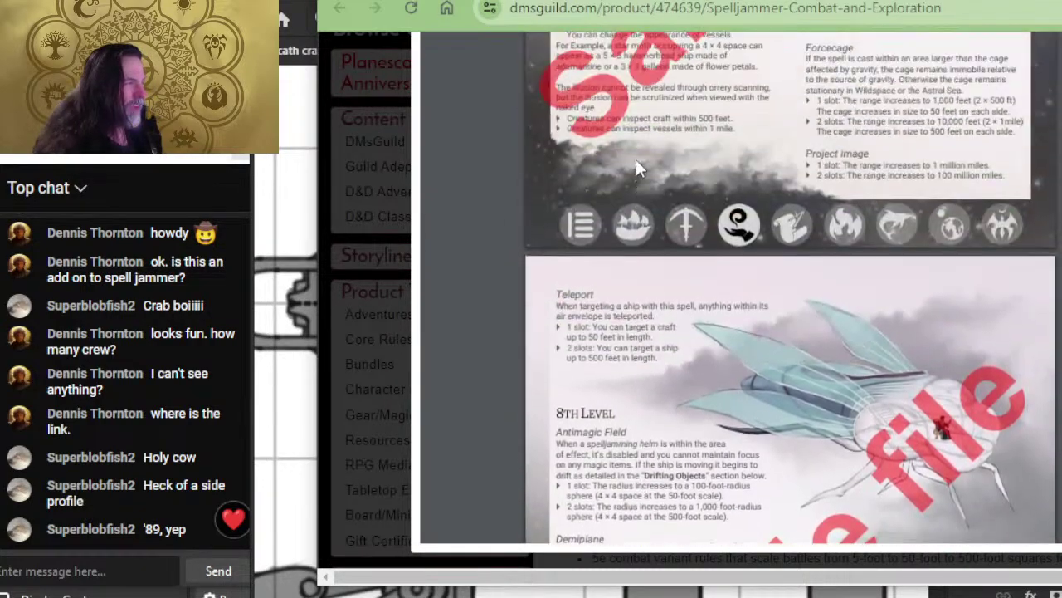
pyautogui.scroll(10, 696, 211)
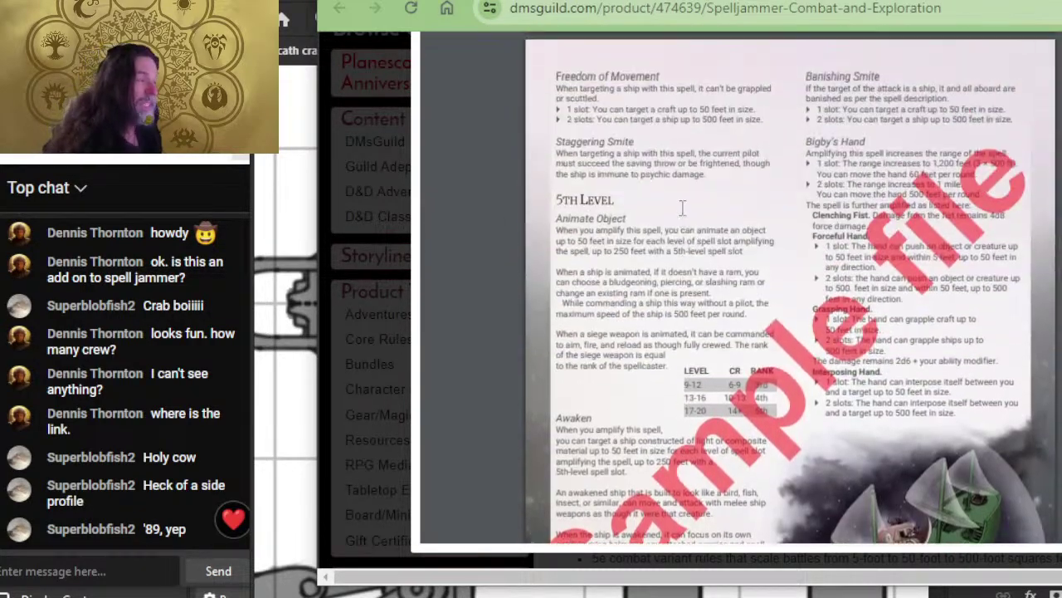
pyautogui.scroll(-10, 682, 205)
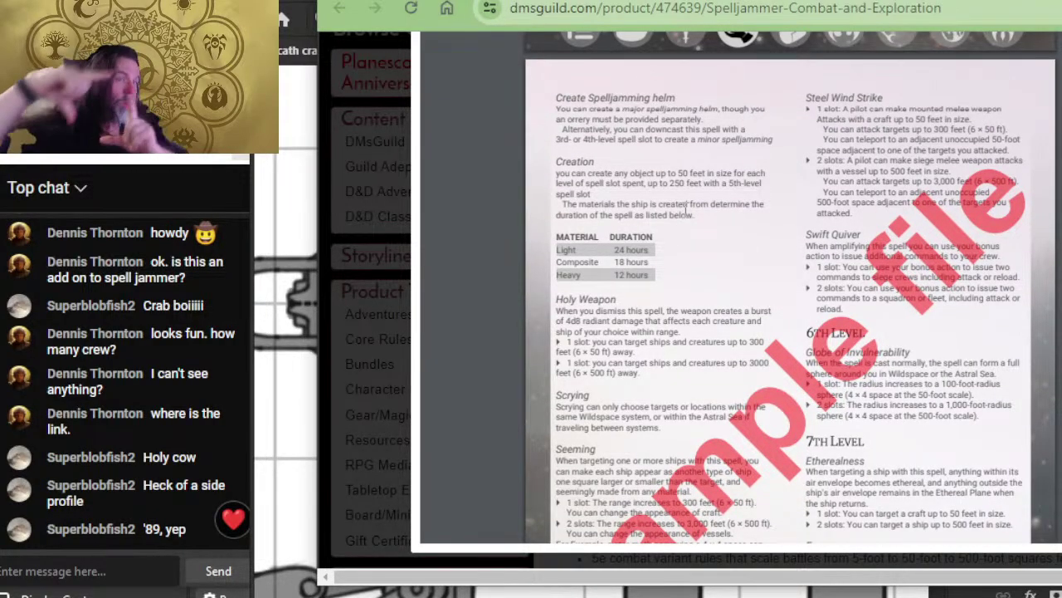
pyautogui.scroll(-10, 685, 205)
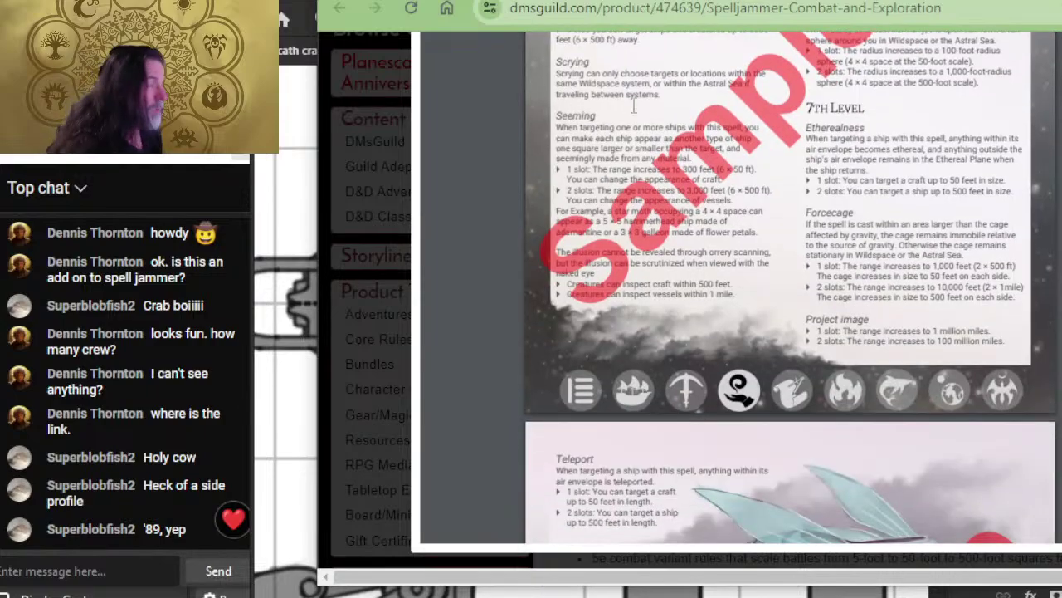
pyautogui.scroll(-10, 647, 160)
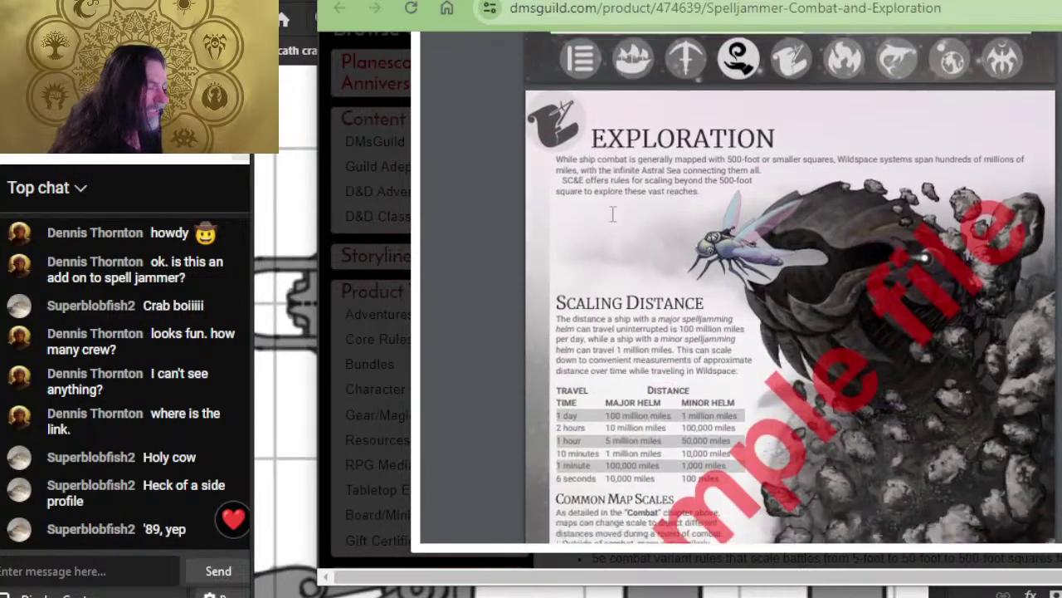
pyautogui.scroll(-3, 647, 255)
pyautogui.scroll(2, 822, 251)
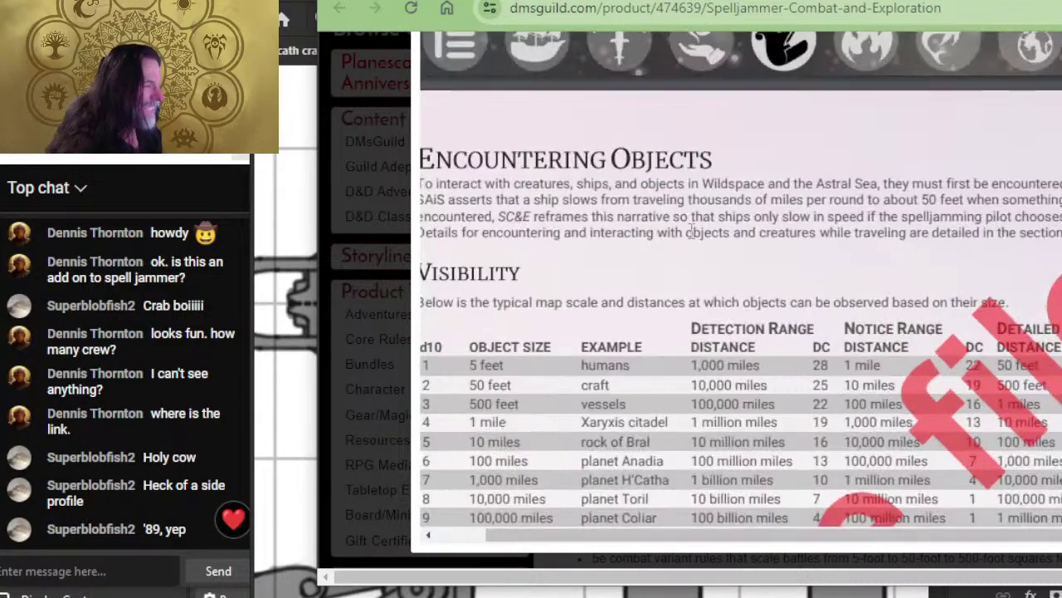
pyautogui.scroll(1, 822, 252)
pyautogui.hscroll(-2, 789, 239)
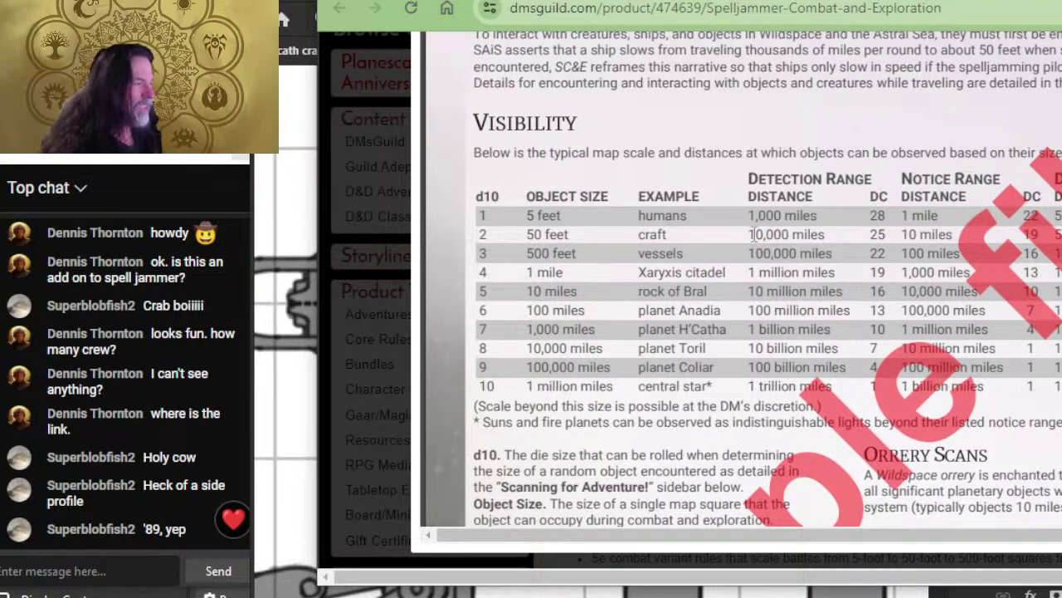
pyautogui.hscroll(1, 784, 234)
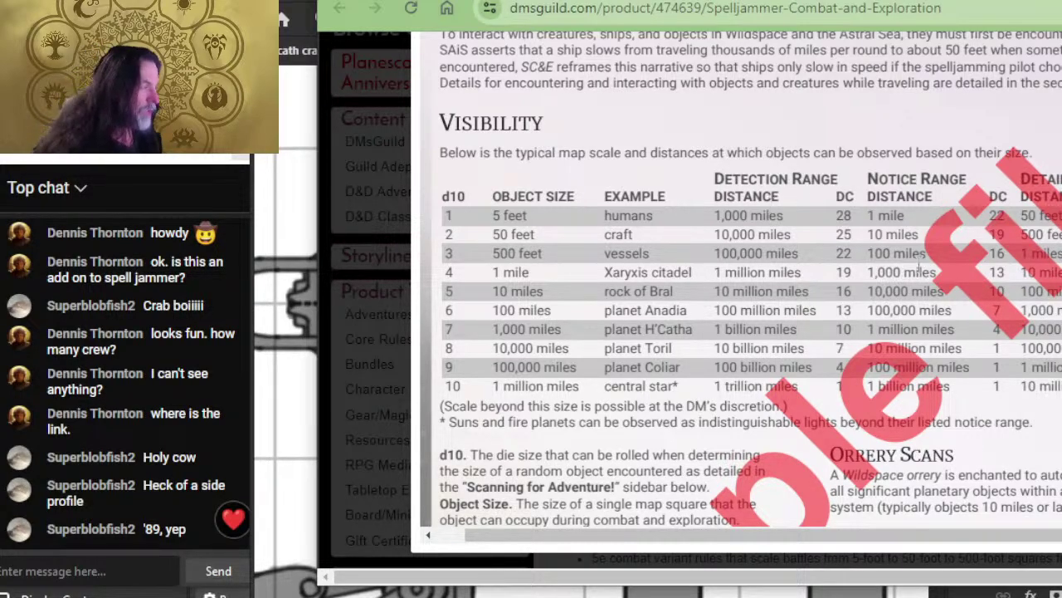
pyautogui.moveTo(862, 275); pyautogui.dragTo(830, 276)
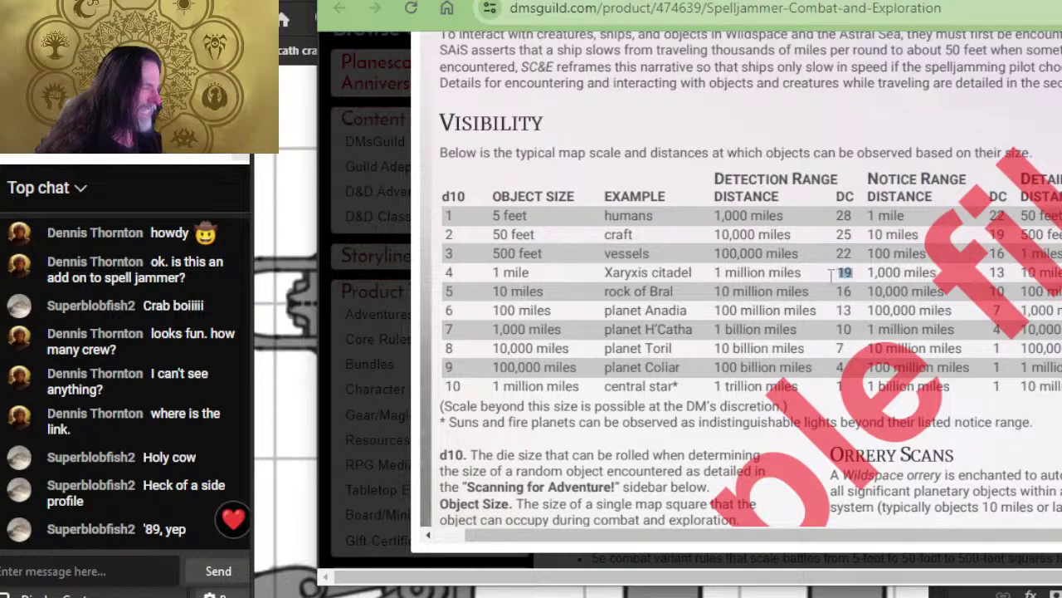
pyautogui.click(830, 276)
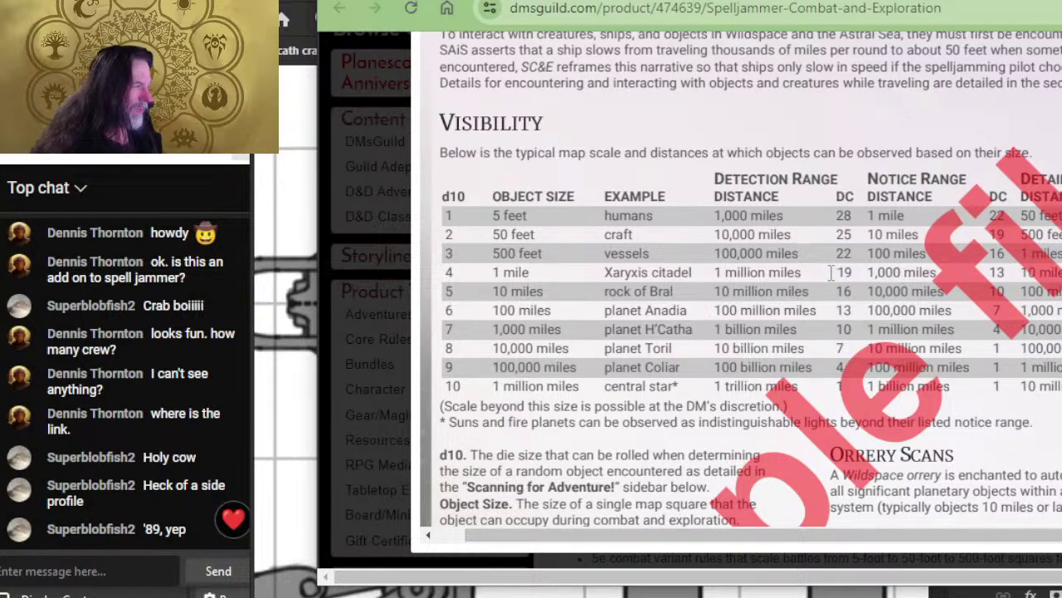
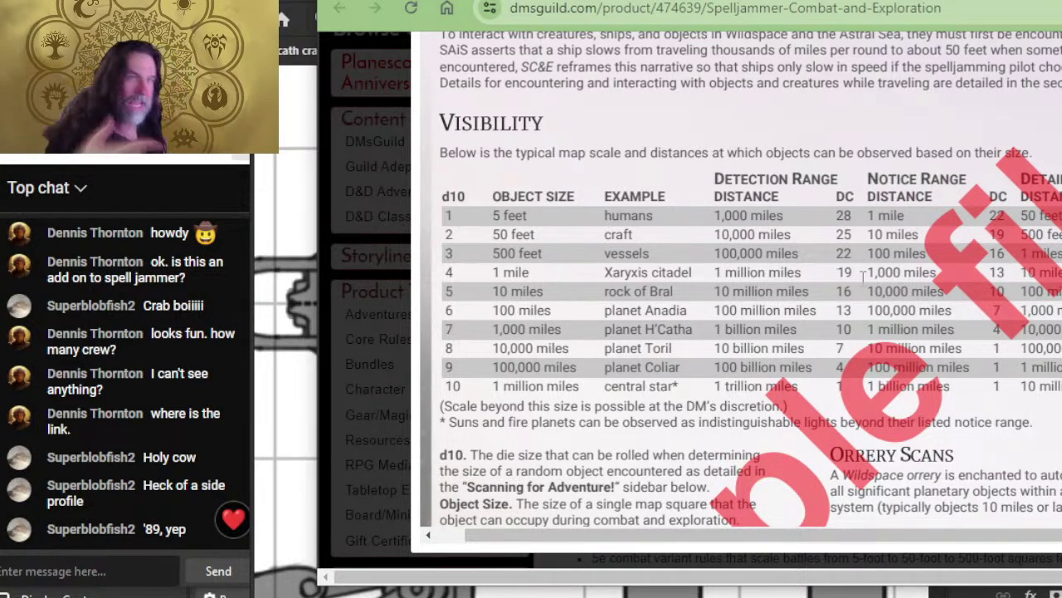
# - Switch away from the DMsGuild Spelljammer page back to the crab ship map in Photoshop
pyautogui.hotkey('alt', 'Tab')
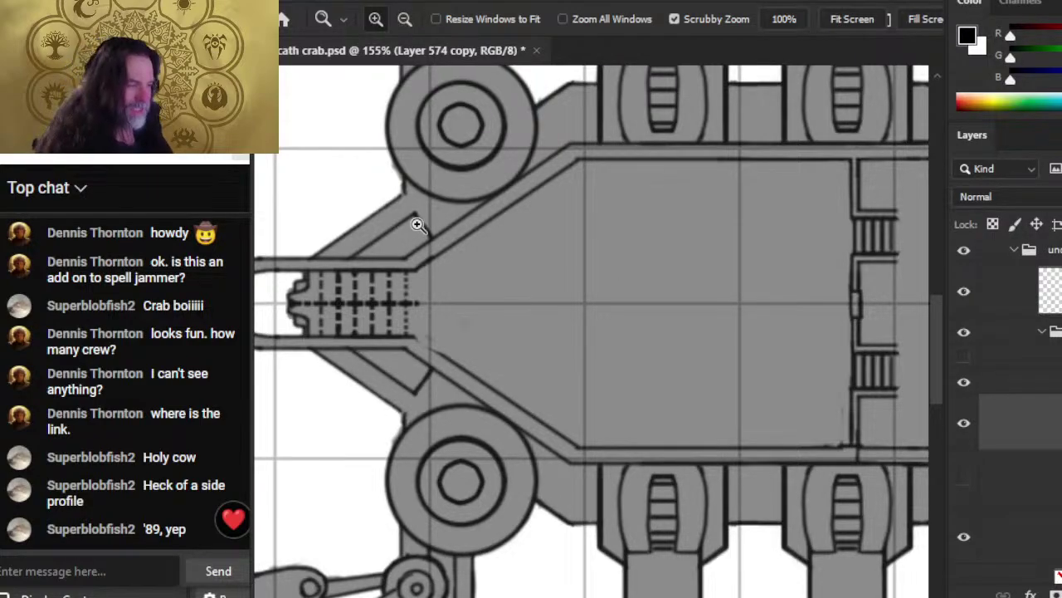
# - Shrink the eraser and zoom out to see more of the crab ship
pyautogui.press('e')
pyautogui.press('[')
pyautogui.press('[')
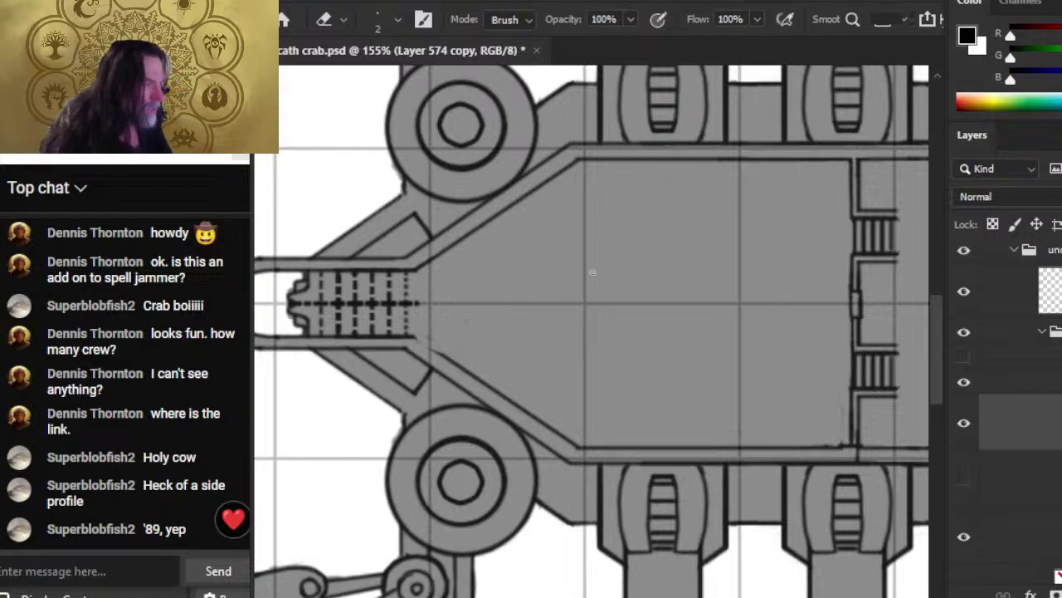
pyautogui.press('z')
pyautogui.moveTo(726, 358)
pyautogui.mouseDown()
pyautogui.moveTo(652, 307)
pyautogui.moveTo(668, 323)
pyautogui.mouseUp()
pyautogui.scroll(-3, 719, 325)
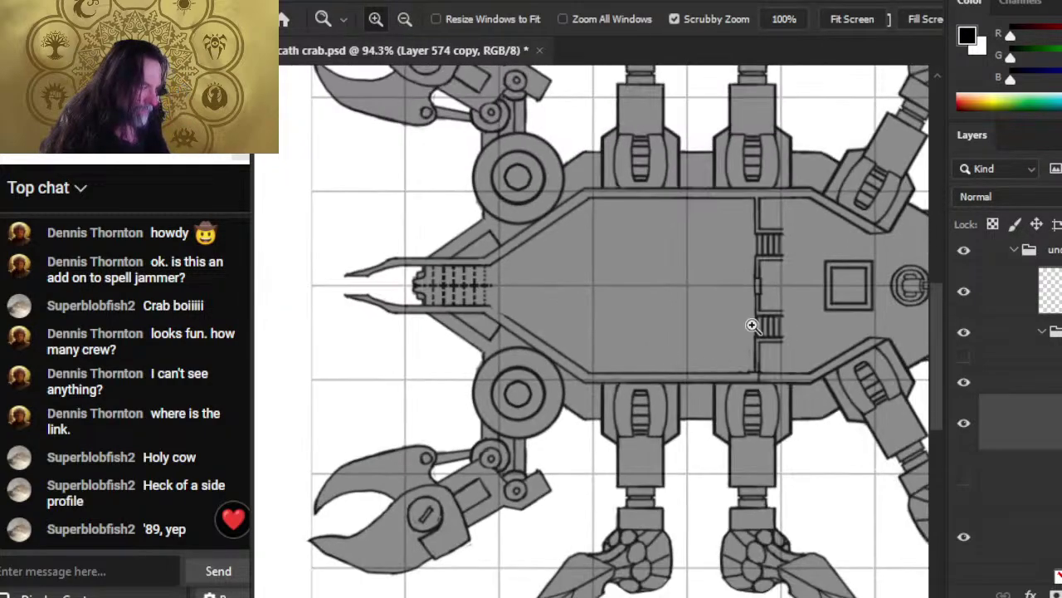
pyautogui.scroll(3, 557, 280)
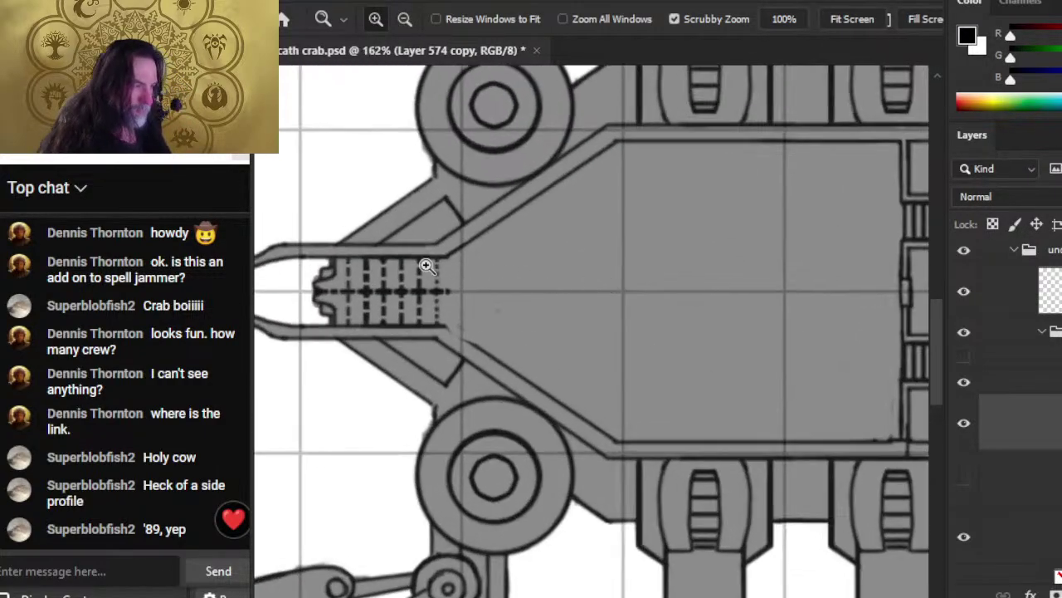
# - On a new layer, brush a straight horizontal line across the forward deck beside the grate
pyautogui.press('b')
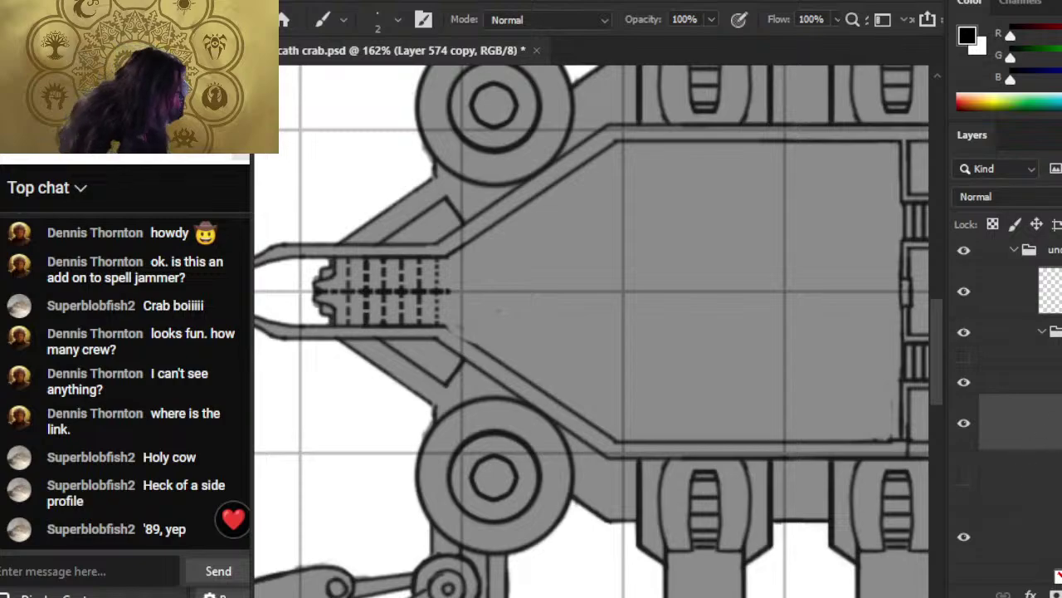
pyautogui.hotkey('ctrl', 'shift', 'alt', 'n')
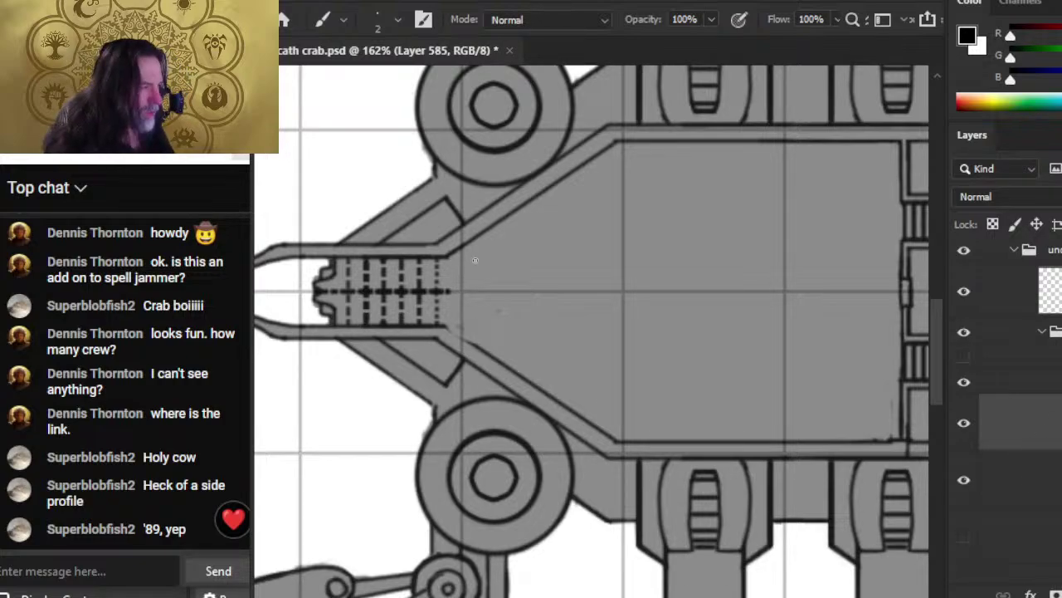
pyautogui.click(470, 257)
pyautogui.keyDown('shift'); pyautogui.click(579, 257); pyautogui.keyUp('shift')
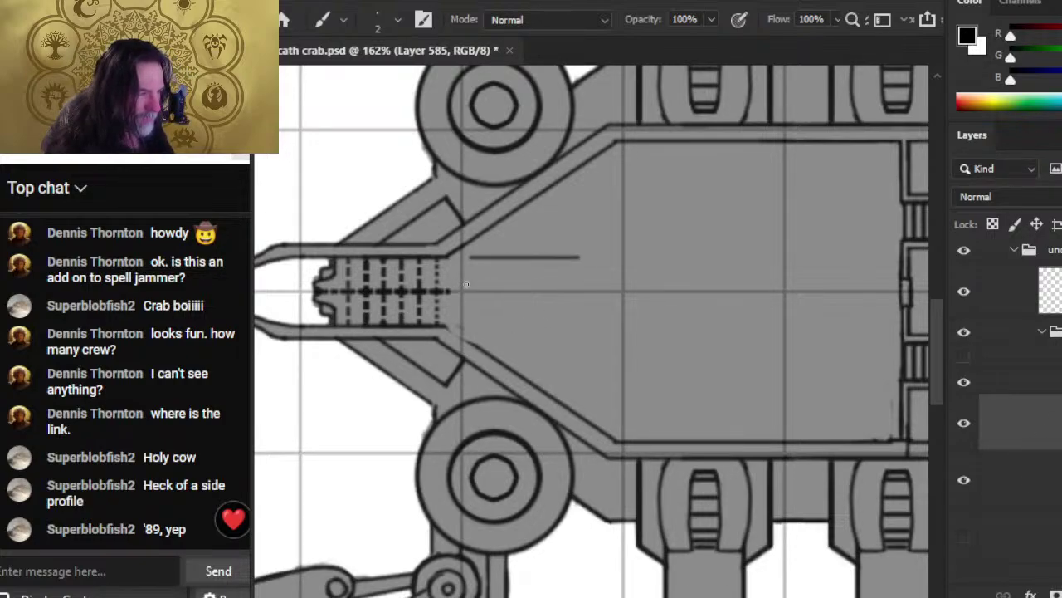
# - Lasso the grate's last dashed column, copy it to its own layer, and nudge it right
pyautogui.press('l')
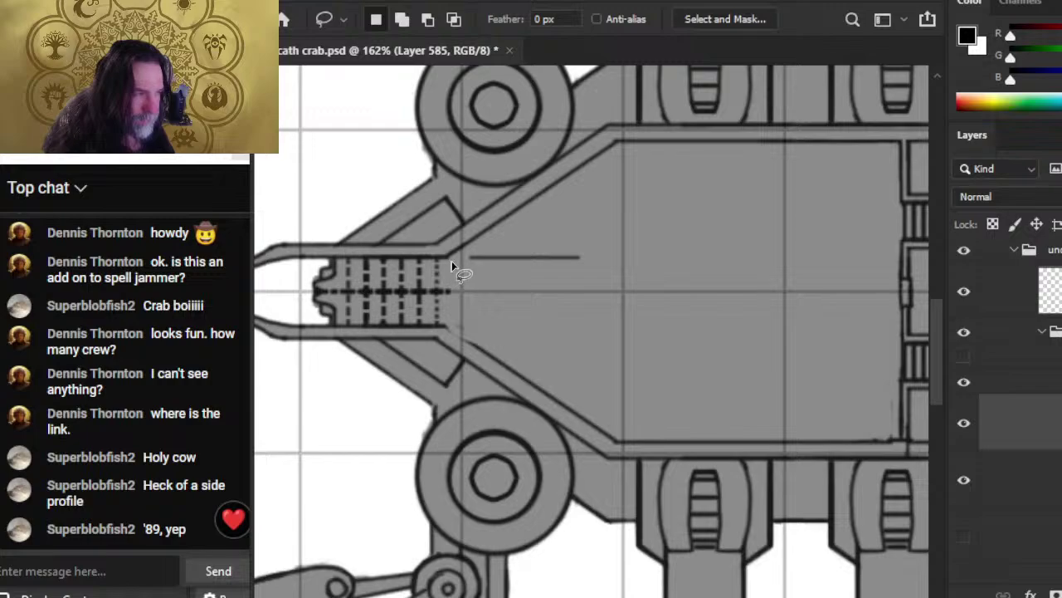
pyautogui.moveTo(438, 264)
pyautogui.mouseDown()
pyautogui.moveTo(429, 308)
pyautogui.moveTo(439, 322)
pyautogui.moveTo(454, 323)
pyautogui.moveTo(452, 261)
pyautogui.mouseUp()
pyautogui.hotkey('ctrl', 'shift', 'c')
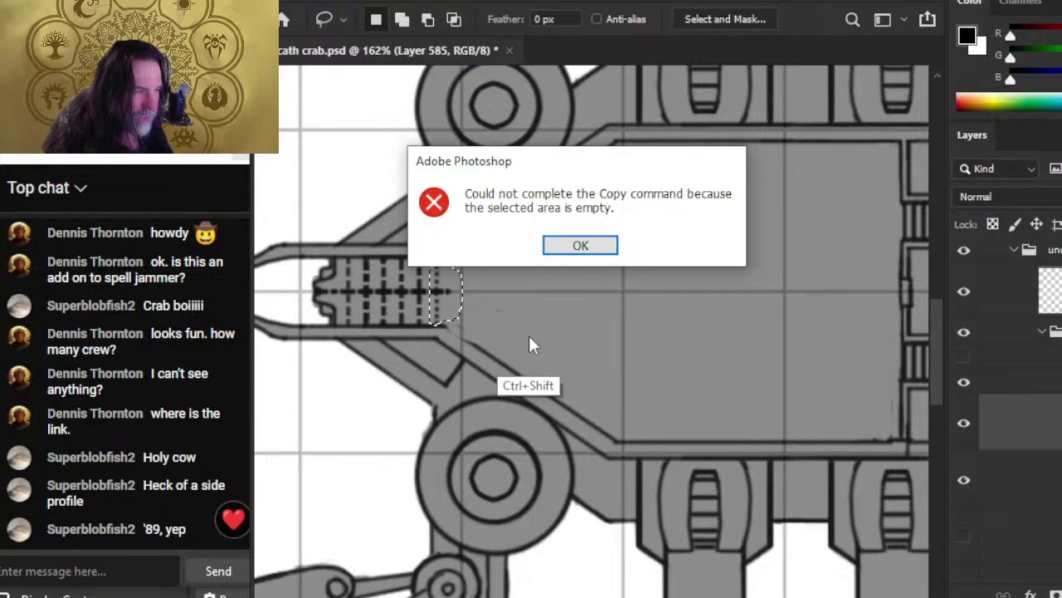
pyautogui.press('Return')
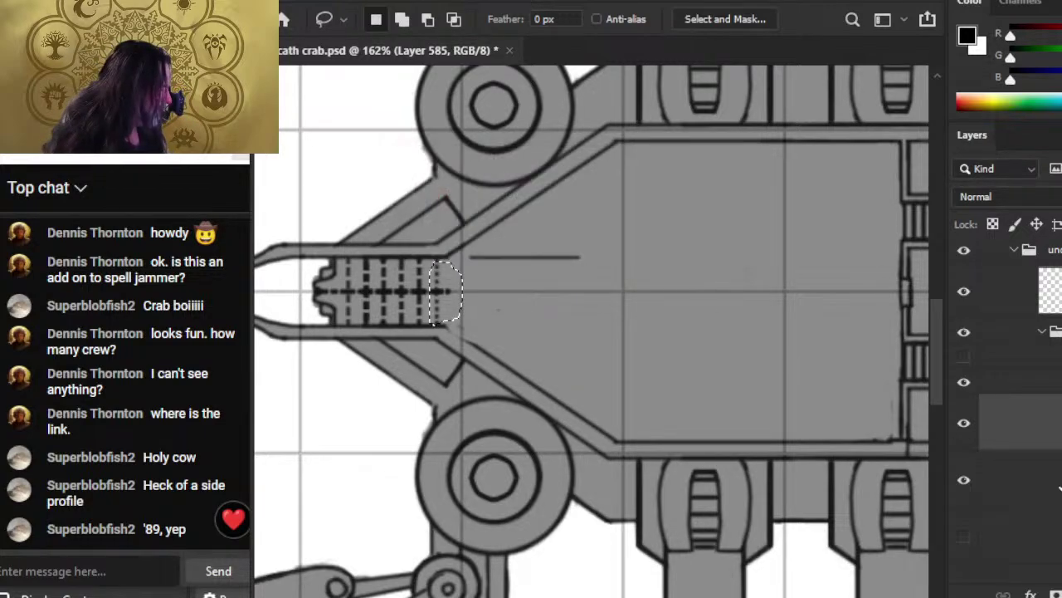
pyautogui.click(1016, 480)
pyautogui.hotkey('ctrl', 'shift', 'j')
pyautogui.press('v')
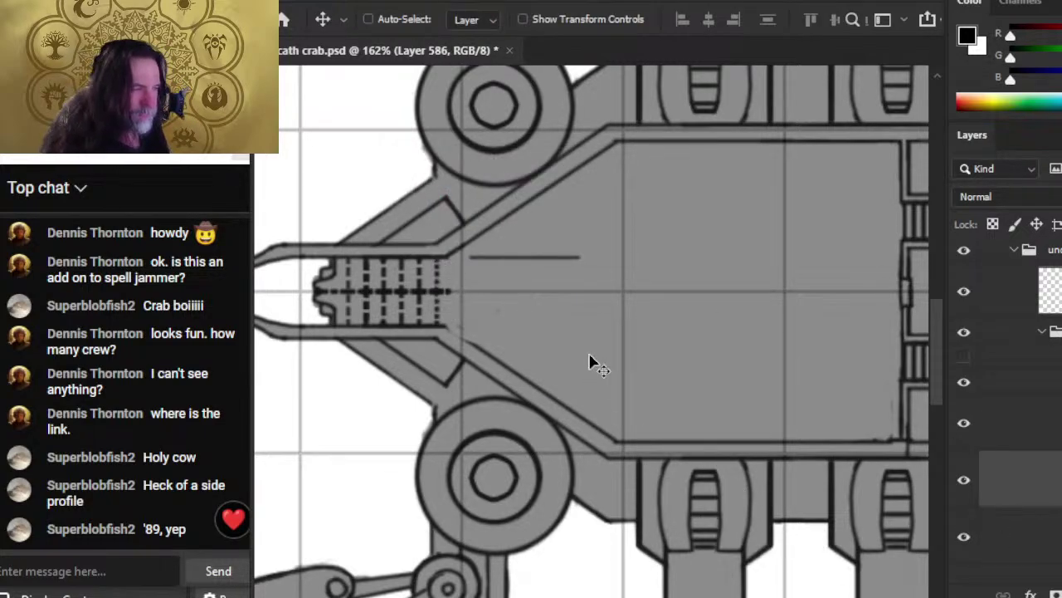
pyautogui.hotkey('shift', 'Right')
pyautogui.hotkey('shift', 'Right')
pyautogui.hotkey('shift', 'Left')
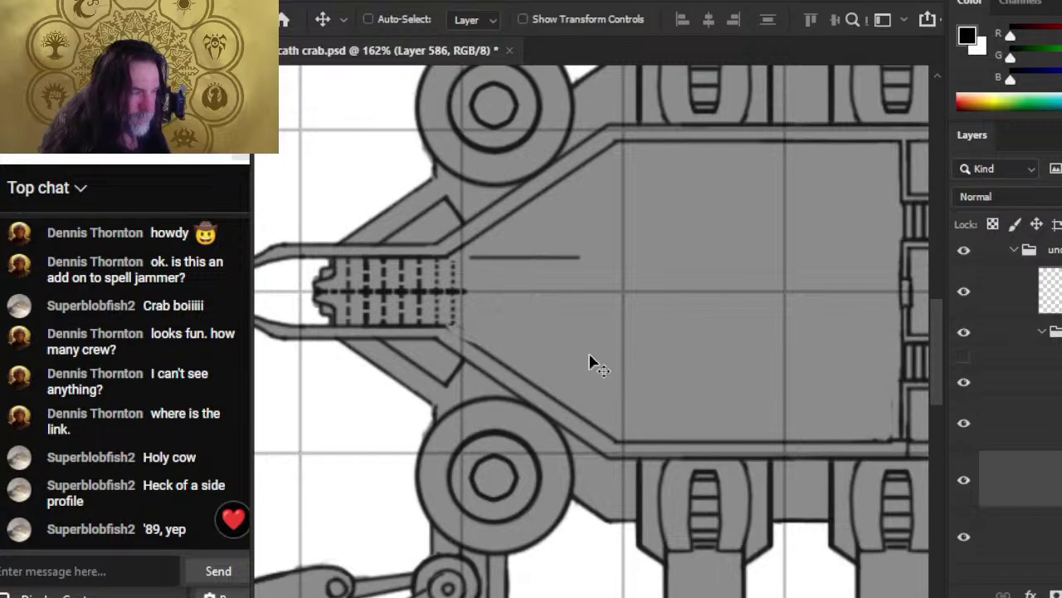
# - Place a dashed piece beside the grate, then duplicate it and nudge the copy right
pyautogui.hotkey('ctrl', 'j')
pyautogui.moveTo(659, 396); pyautogui.dragTo(543, 333)
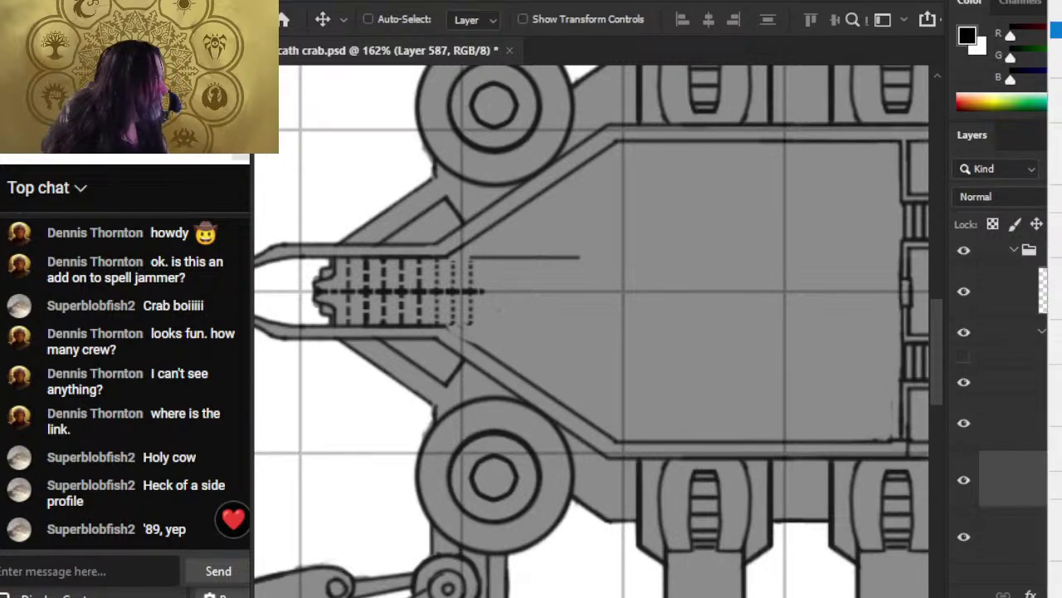
pyautogui.click(1056, 38)
pyautogui.press('Return')
pyautogui.hotkey('shift', 'Right')
pyautogui.hotkey('shift', 'Right')
pyautogui.hotkey('shift', 'Right')
pyautogui.hotkey('shift', 'Right')
pyautogui.hotkey('shift', 'Right')
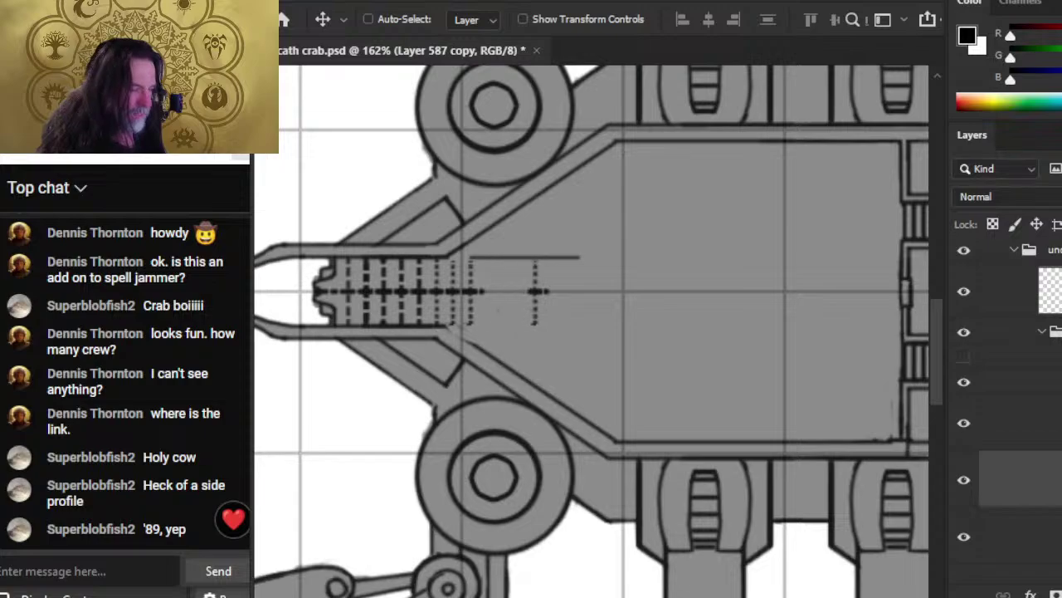
pyautogui.hotkey('shift', 'Left')
pyautogui.hotkey('shift', 'Left')
pyautogui.hotkey('shift', 'Left')
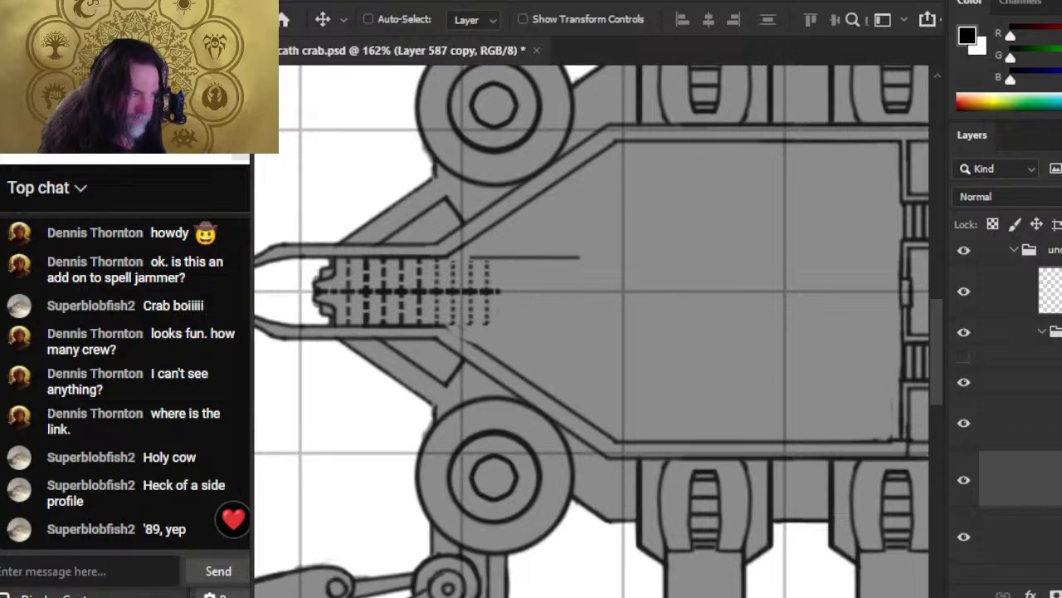
# - Check the straight line and dash layers by toggling visibility, ending on the copied dashes layer
pyautogui.click(1050, 518)
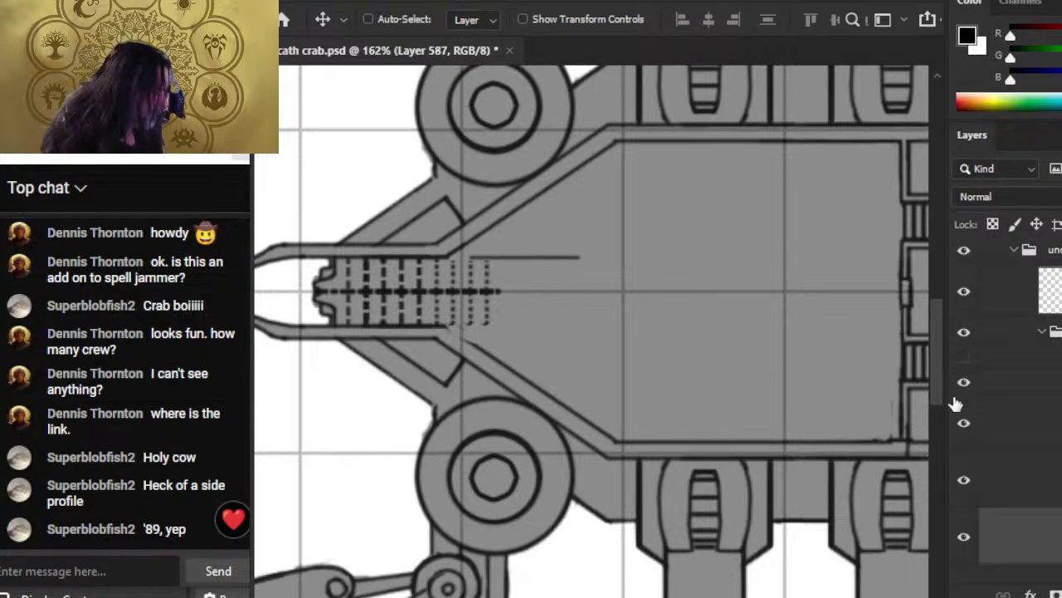
pyautogui.click(963, 423)
pyautogui.click(964, 426)
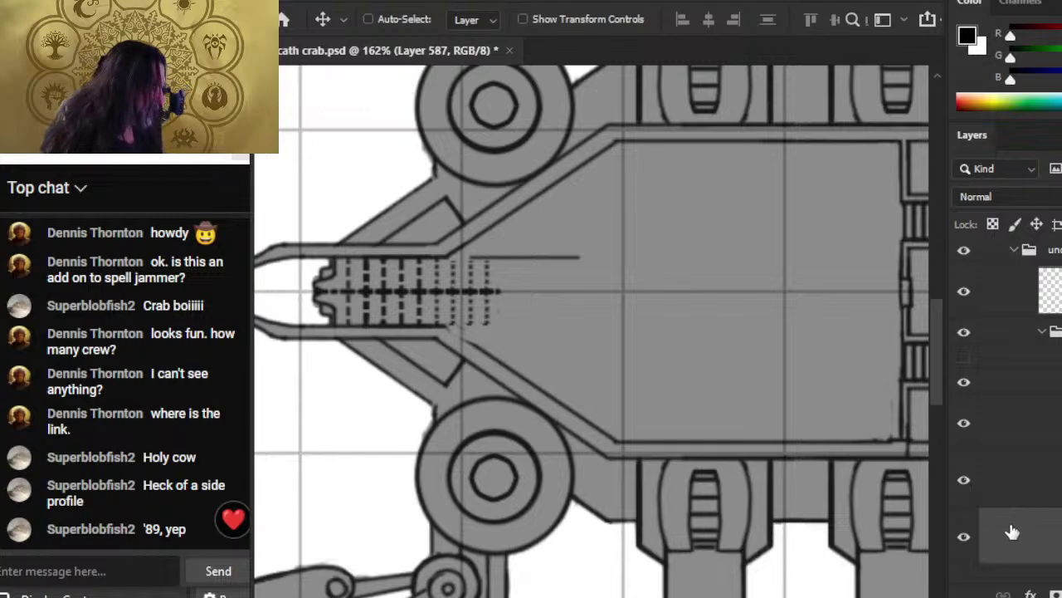
pyautogui.click(1042, 469)
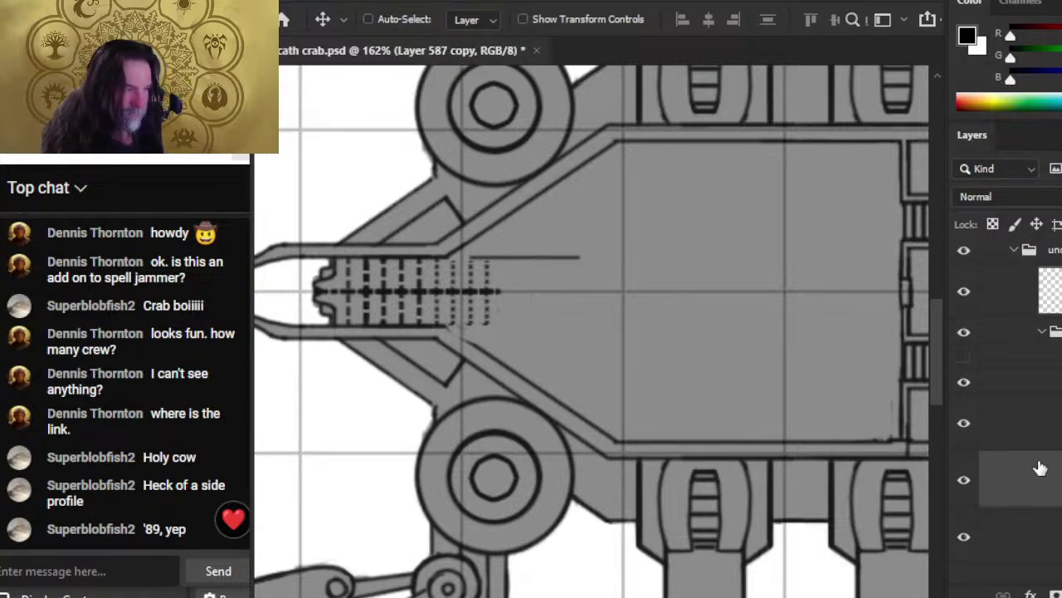
pyautogui.click(1047, 533)
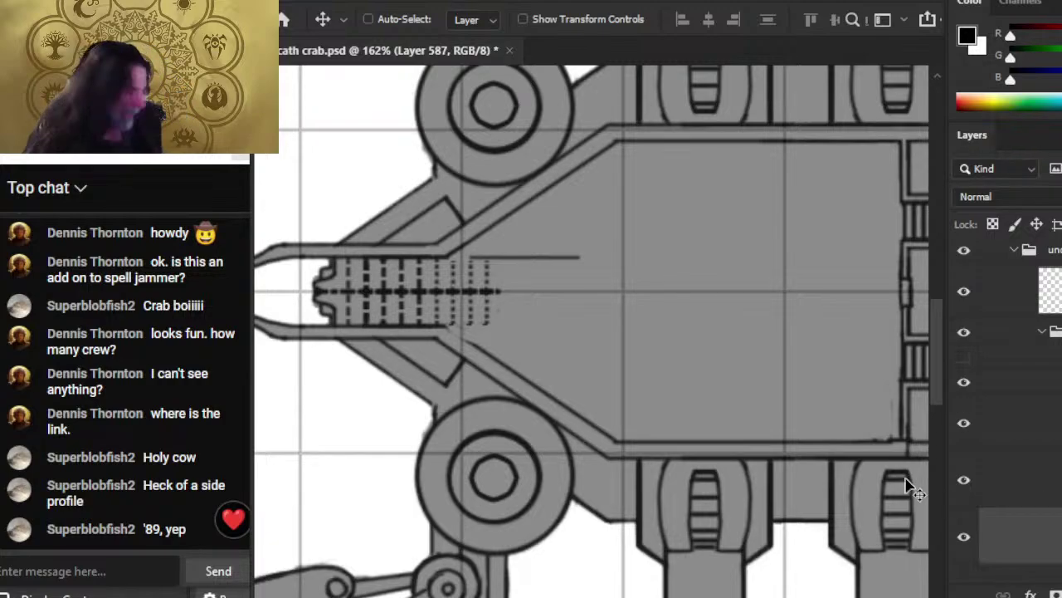
pyautogui.click(1014, 478)
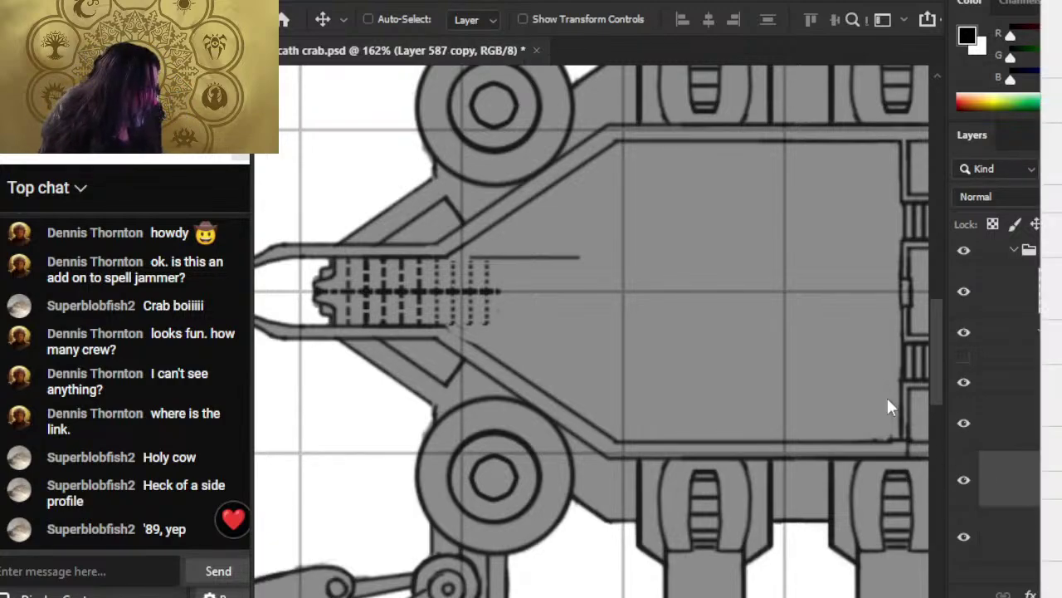
# - Duplicate the copied and original dashes layers, nudging the new copy a few pixels right
pyautogui.rightClick(1005, 493)
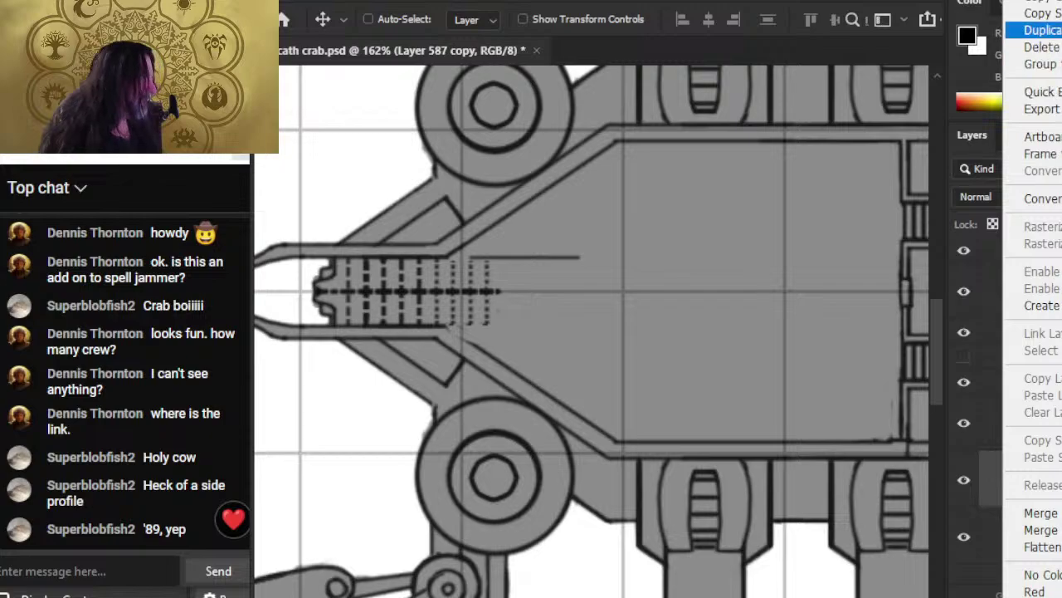
pyautogui.click(1041, 30)
pyautogui.press('Return')
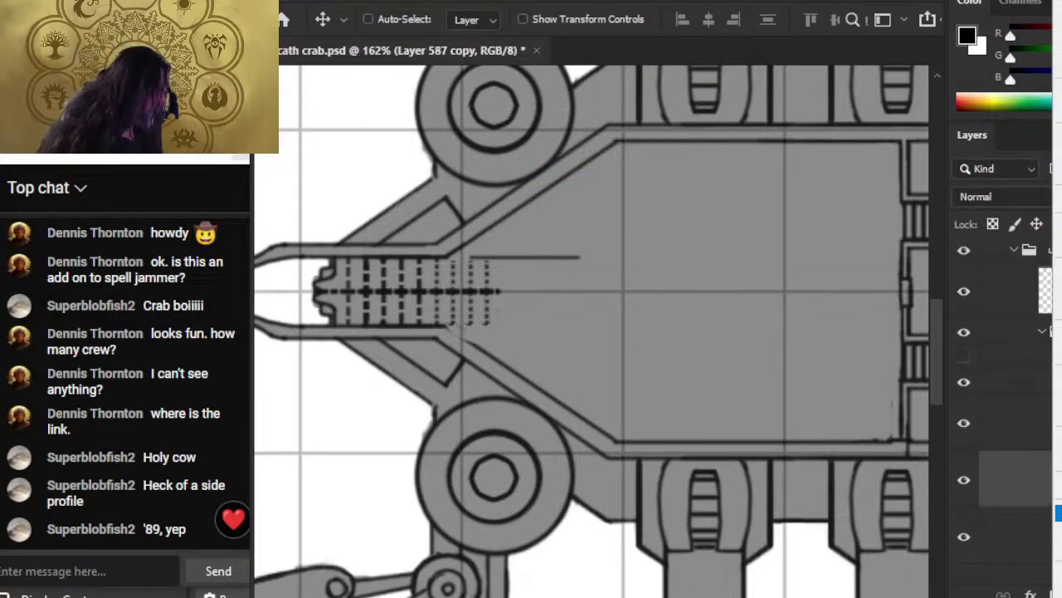
pyautogui.click(1056, 508)
pyautogui.click(1056, 29)
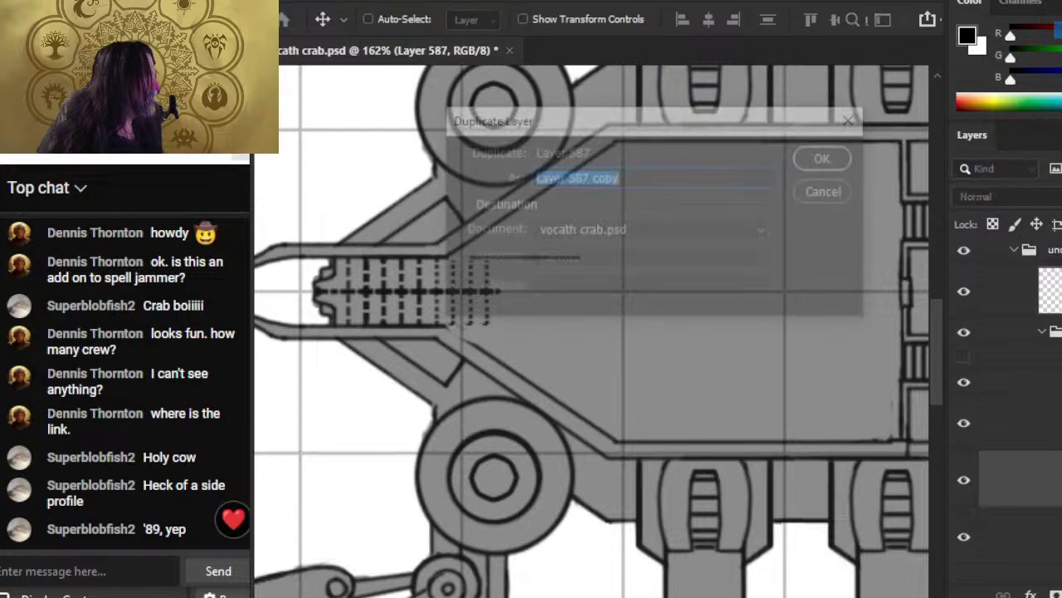
pyautogui.press('Return')
pyautogui.press('Right')
pyautogui.press('Right')
pyautogui.press('Right')
pyautogui.press('Right')
pyautogui.press('Right')
pyautogui.press('Right')
pyautogui.press('Right')
pyautogui.press('Right')
pyautogui.press('Right')
pyautogui.press('Right')
pyautogui.press('Right')
pyautogui.press('Right')
pyautogui.press('Right')
pyautogui.press('Right')
pyautogui.press('Right')
pyautogui.press('Right')
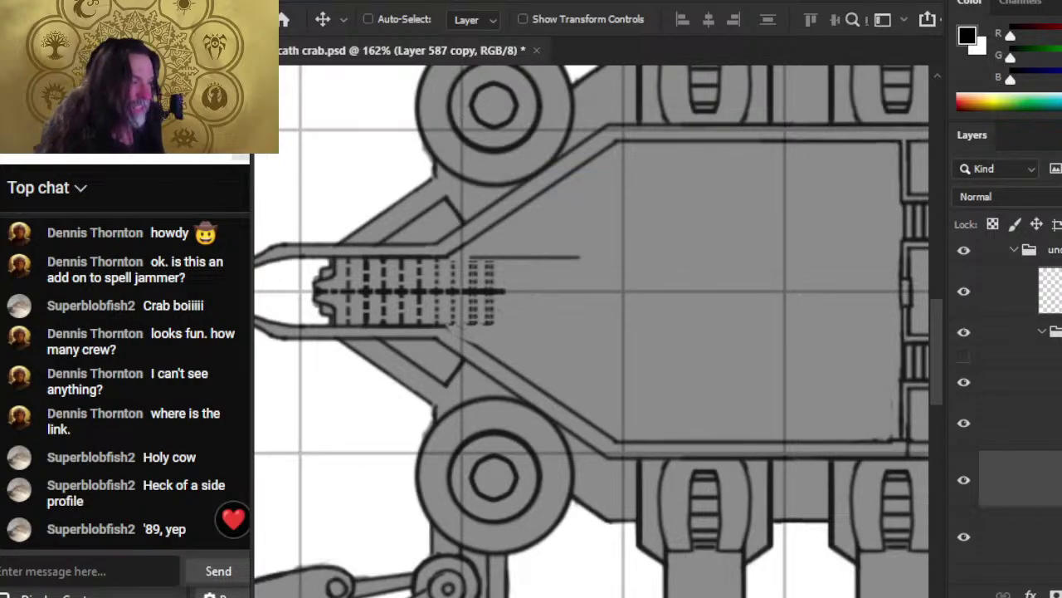
pyautogui.press('Right')
pyautogui.press('Right')
pyautogui.press('Right')
pyautogui.press('Right')
pyautogui.press('Right')
pyautogui.press('Right')
pyautogui.press('Right')
pyautogui.press('Right')
pyautogui.press('Right')
pyautogui.press('Right')
pyautogui.press('Right')
pyautogui.press('Right')
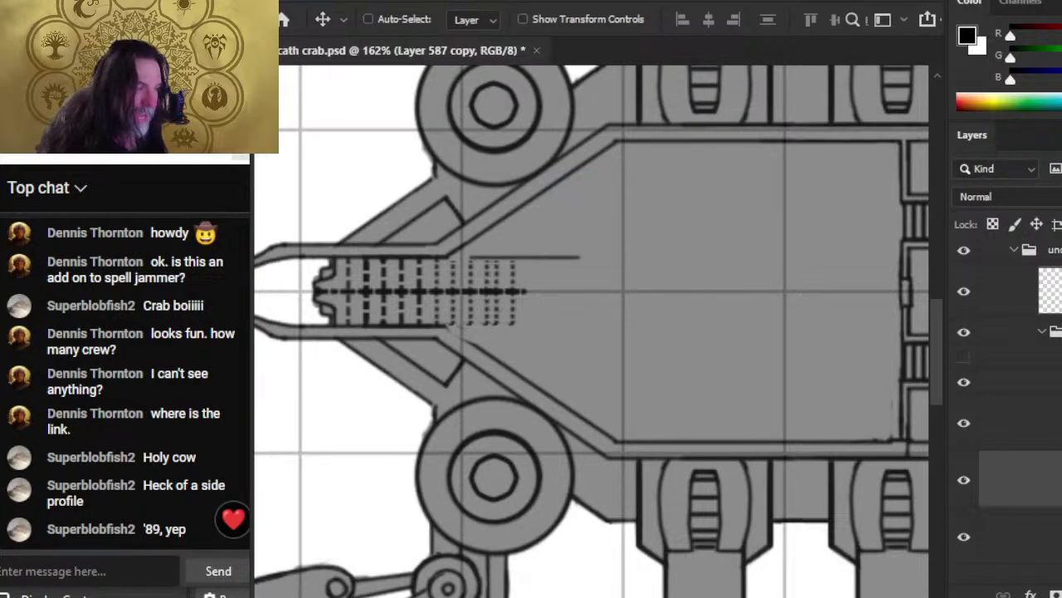
pyautogui.press('Left')
pyautogui.press('Left')
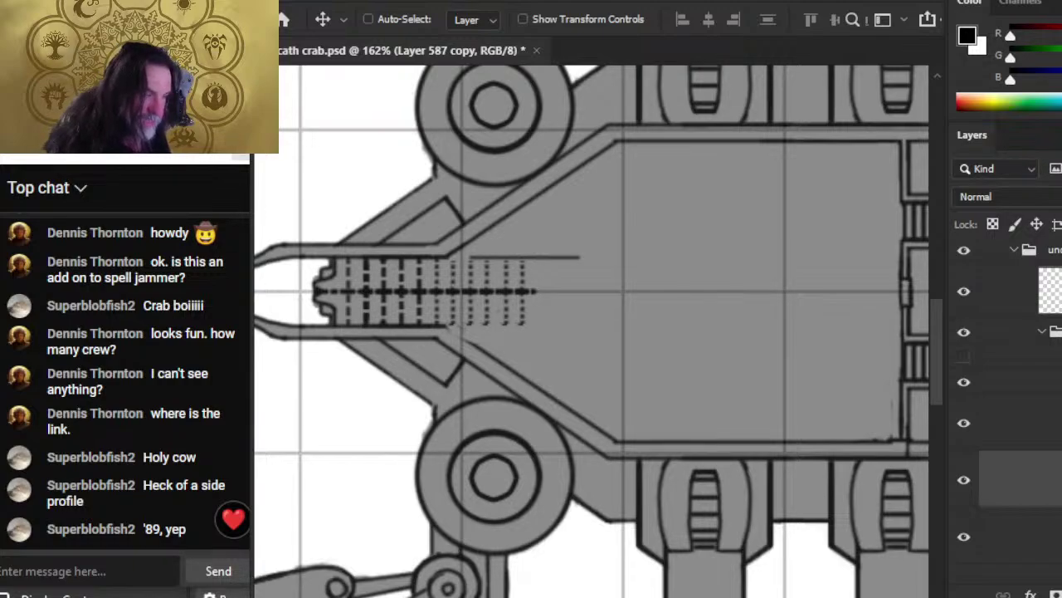
pyautogui.press('Left')
pyautogui.press('Left')
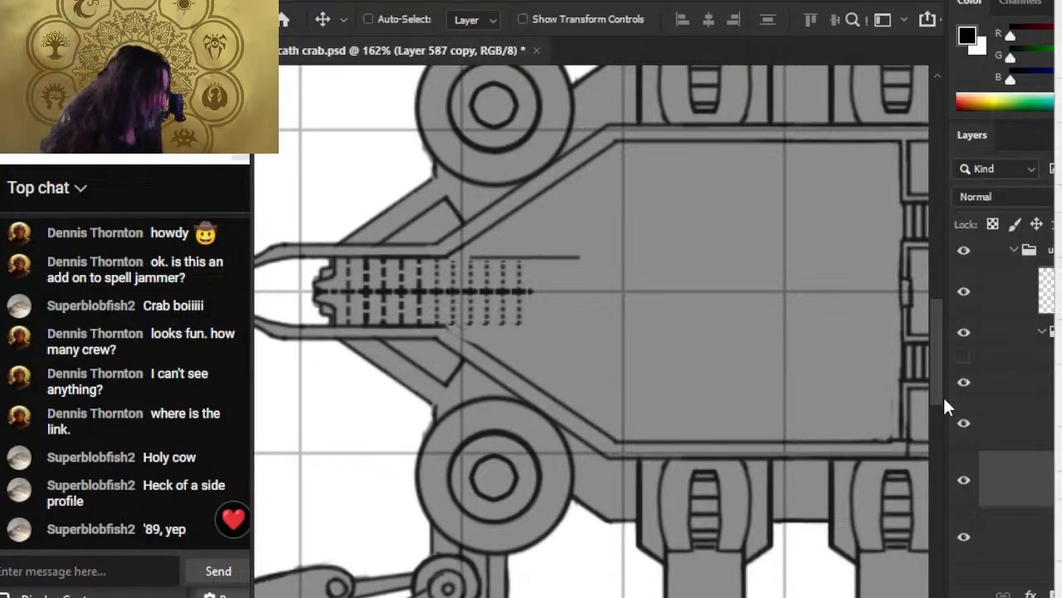
# - Duplicate the dashes and dotted pattern layers again, shifting the copy right along the deck
pyautogui.hotkey('ctrl', 'alt', 'j')
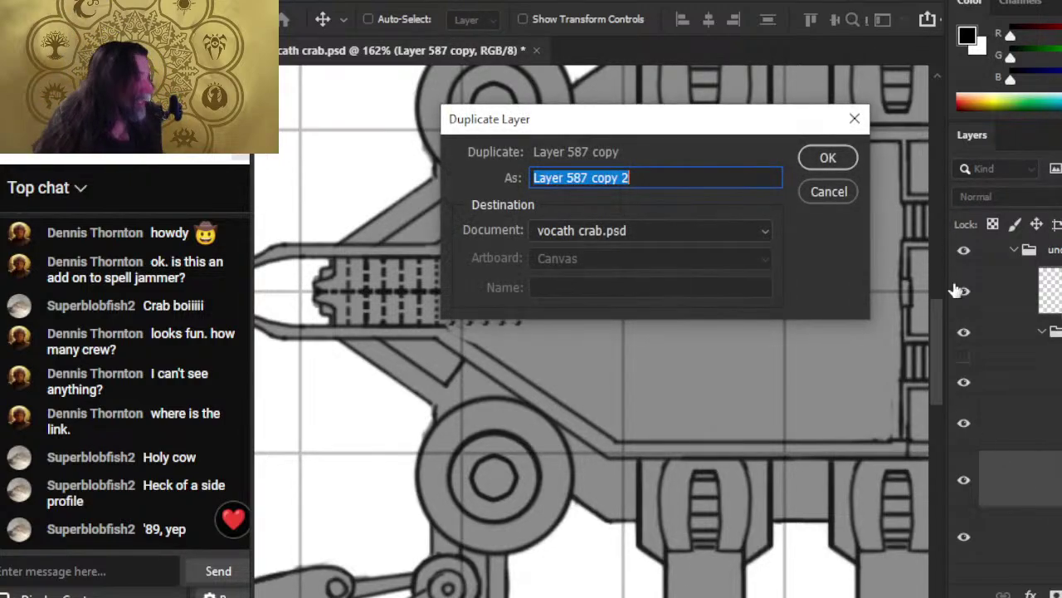
pyautogui.press('Return')
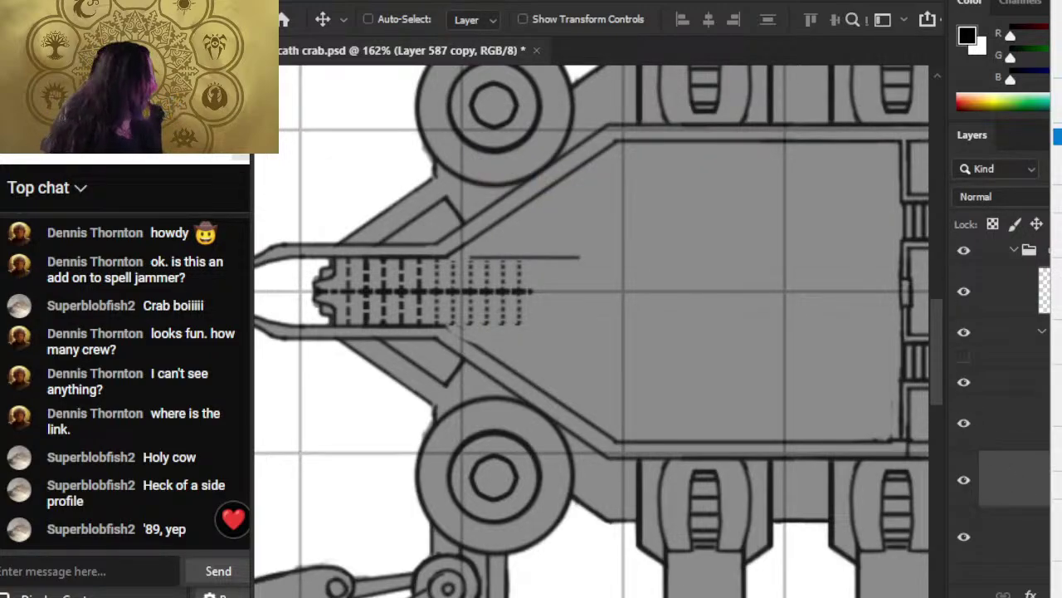
pyautogui.click(996, 482)
pyautogui.rightClick(996, 483)
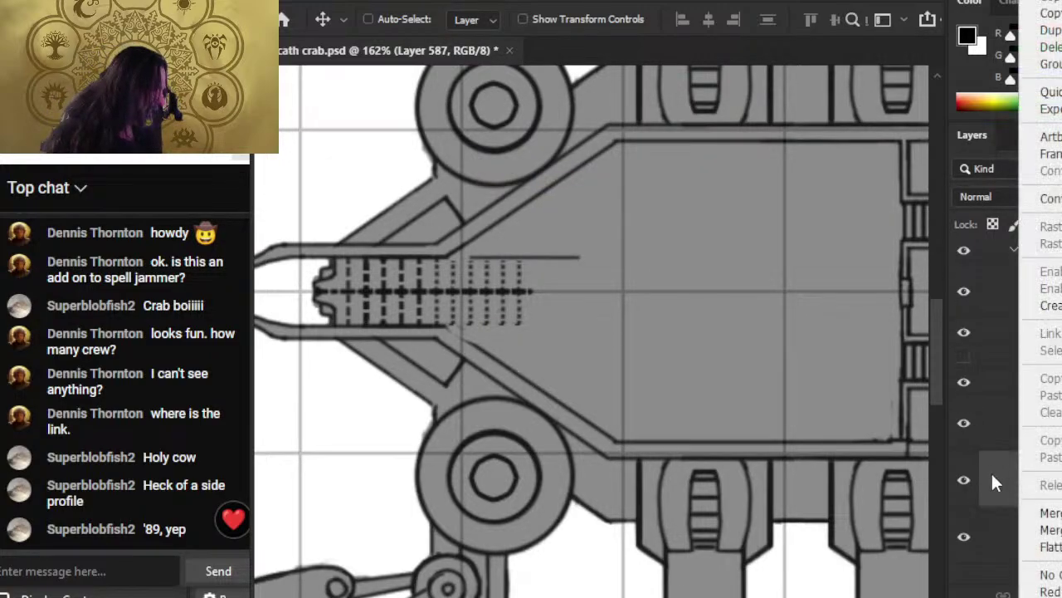
pyautogui.click(1044, 30)
pyautogui.press('Return')
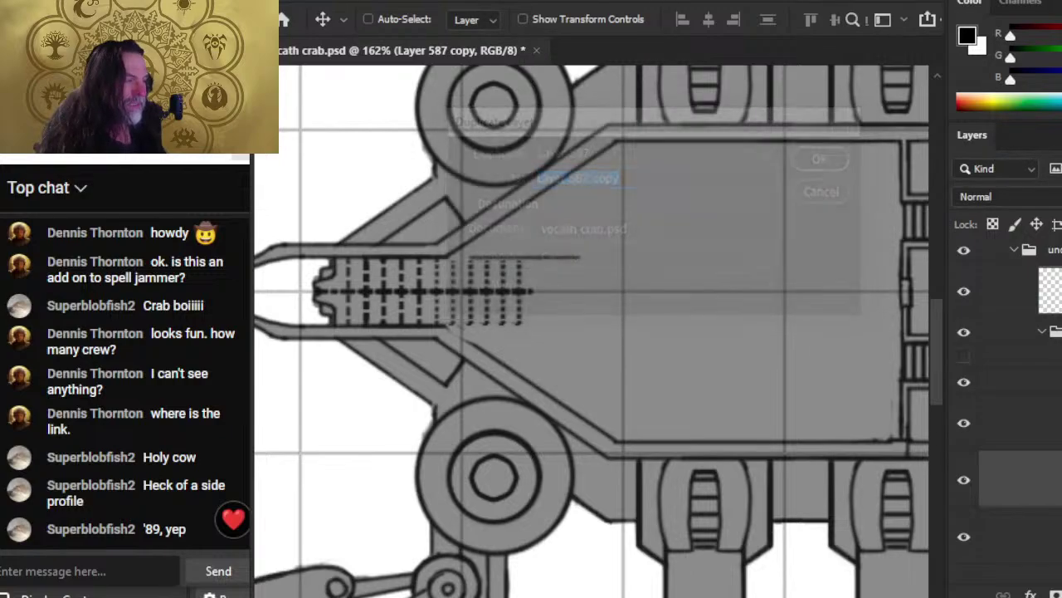
pyautogui.hotkey('shift', 'Right')
pyautogui.hotkey('shift', 'Right')
pyautogui.hotkey('shift', 'Right')
pyautogui.hotkey('shift', 'Right')
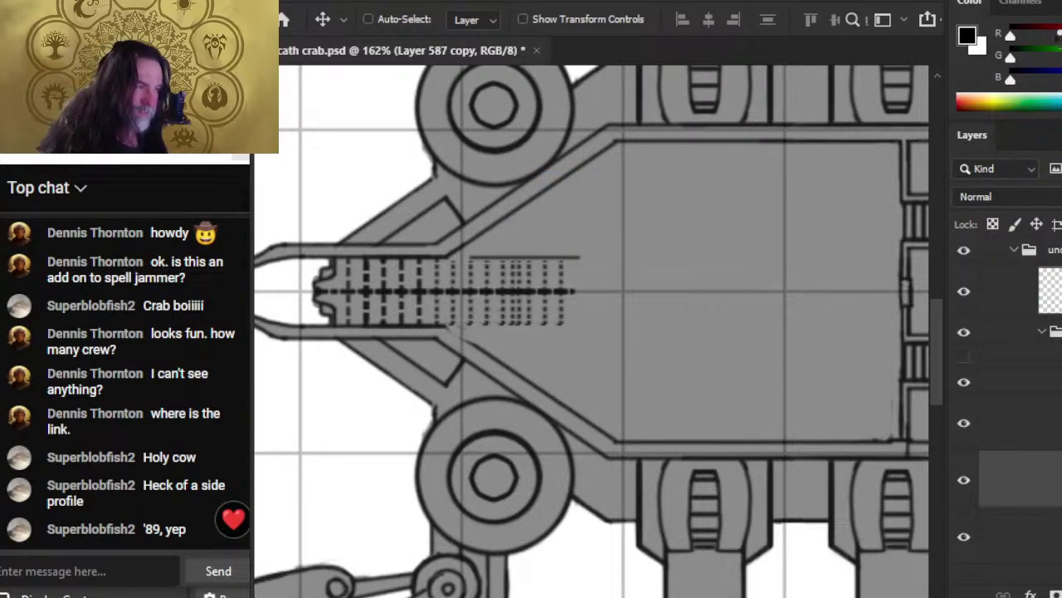
pyautogui.press('Right')
pyautogui.press('Right')
pyautogui.press('Right')
pyautogui.press('Right')
pyautogui.press('Right')
pyautogui.press('Right')
pyautogui.press('Right')
pyautogui.press('Right')
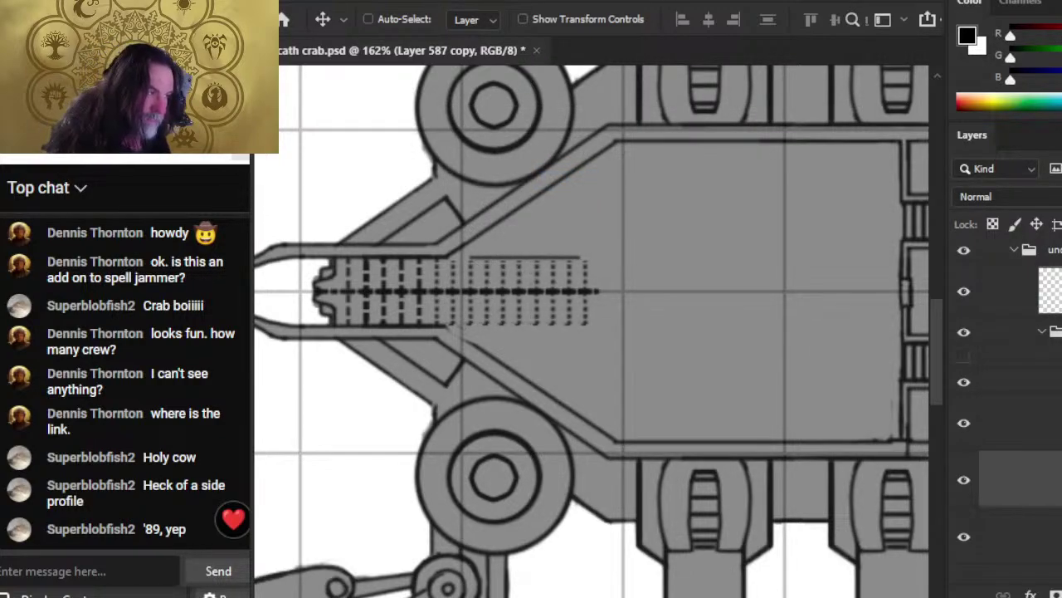
pyautogui.press('Left')
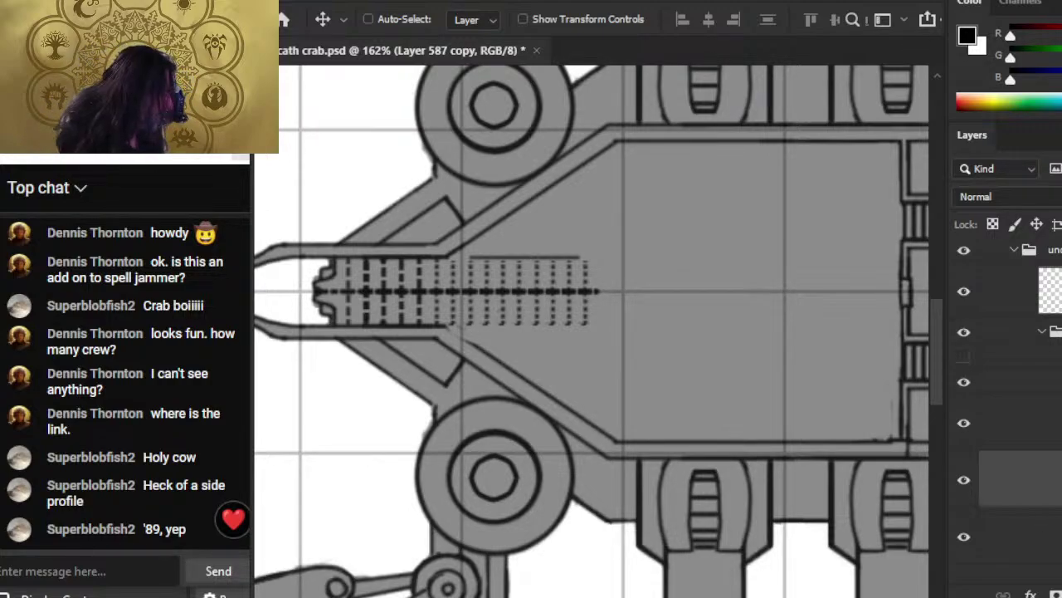
# - Identify the dash column layers and nudge the selected columns left into alignment
pyautogui.scroll(-1, 980, 505)
pyautogui.keyDown('alt'); pyautogui.click(965, 562); pyautogui.keyUp('alt')
pyautogui.keyDown('alt'); pyautogui.click(965, 562); pyautogui.keyUp('alt')
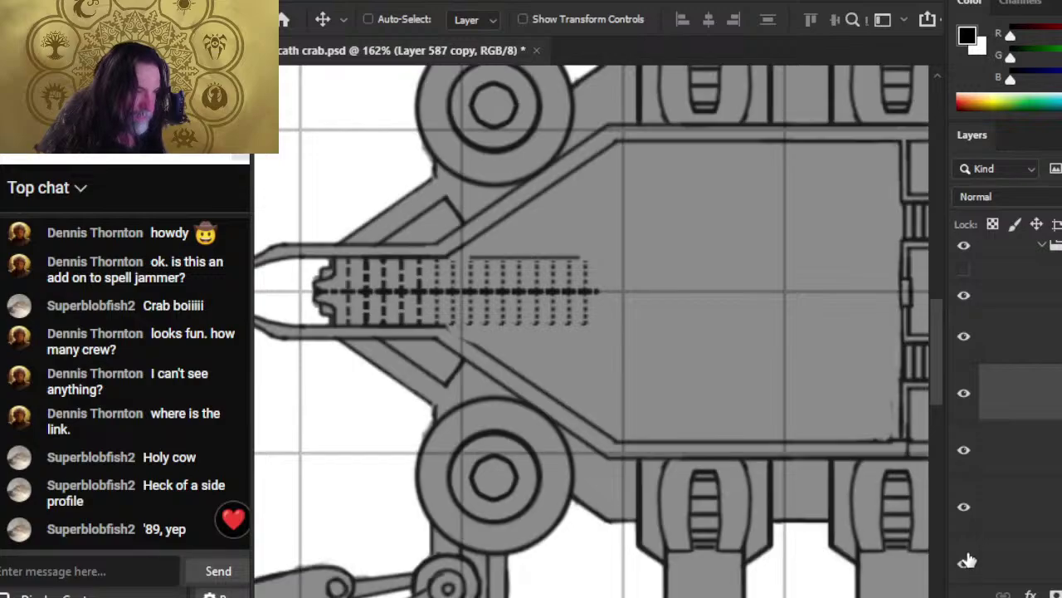
pyautogui.click(965, 508)
pyautogui.click(965, 508)
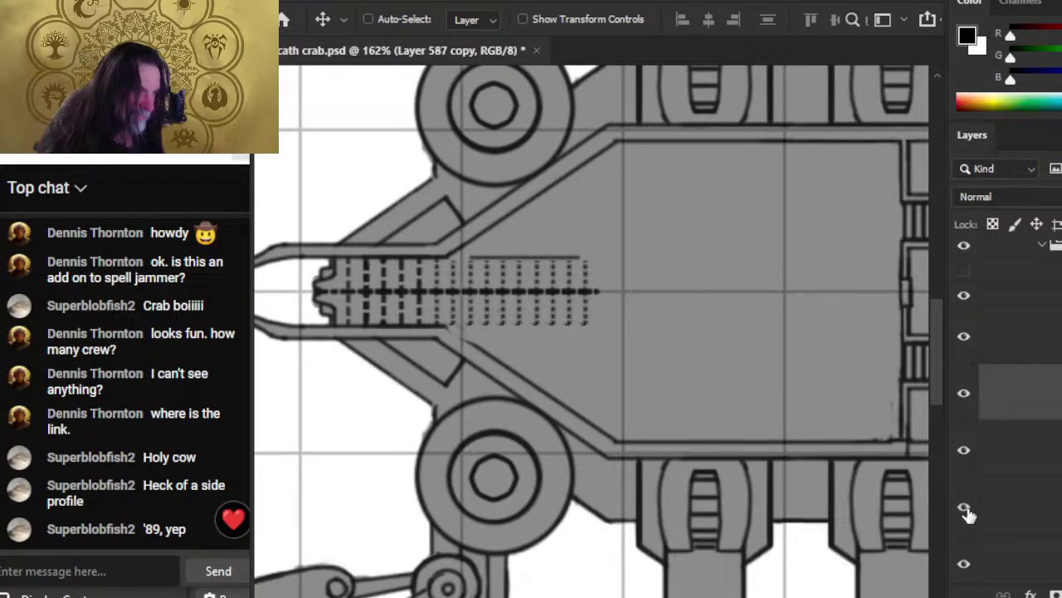
pyautogui.keyDown('shift'); pyautogui.click(1007, 450); pyautogui.keyUp('shift')
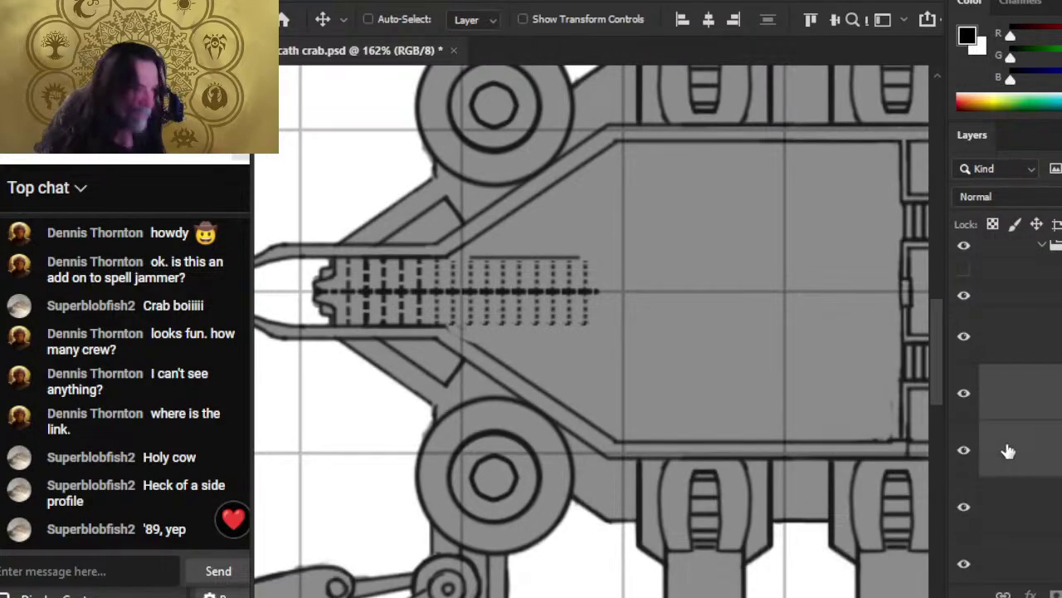
pyautogui.press('Left')
pyautogui.press('Left')
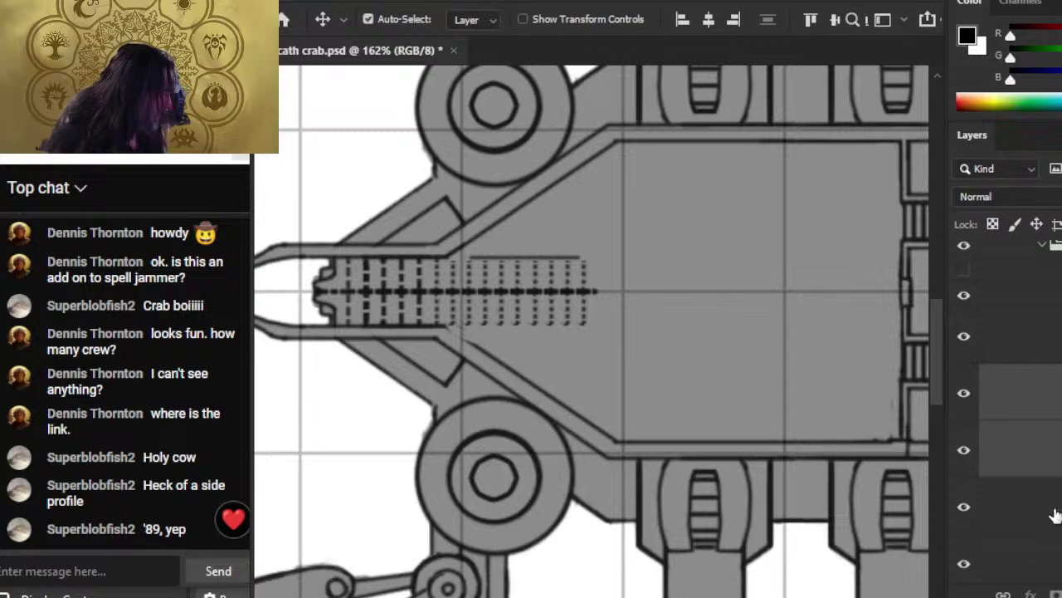
pyautogui.keyDown('shift'); pyautogui.click(1057, 510); pyautogui.keyUp('shift')
pyautogui.press('Left')
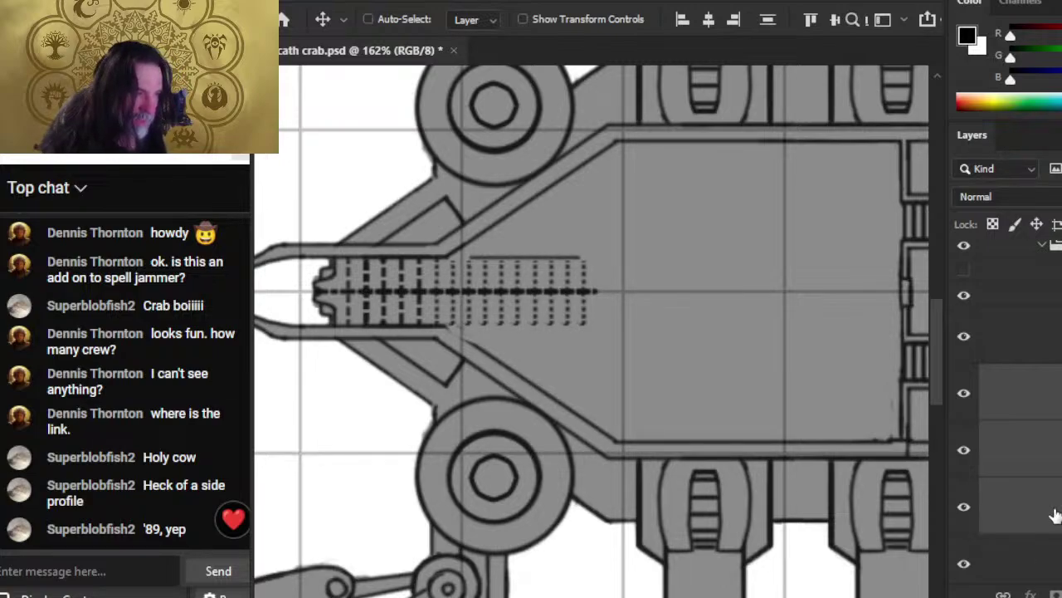
# - Merge the copied dotted pattern layer down and move the thin line up above the dashes
pyautogui.click(1017, 397)
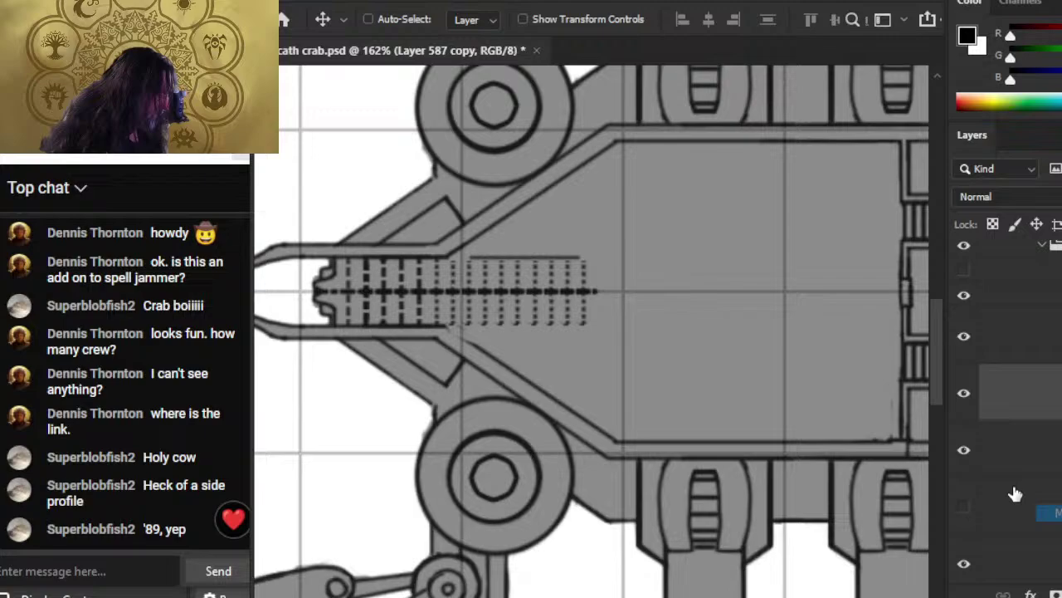
pyautogui.click(966, 455)
pyautogui.click(968, 457)
pyautogui.rightClick(1014, 405)
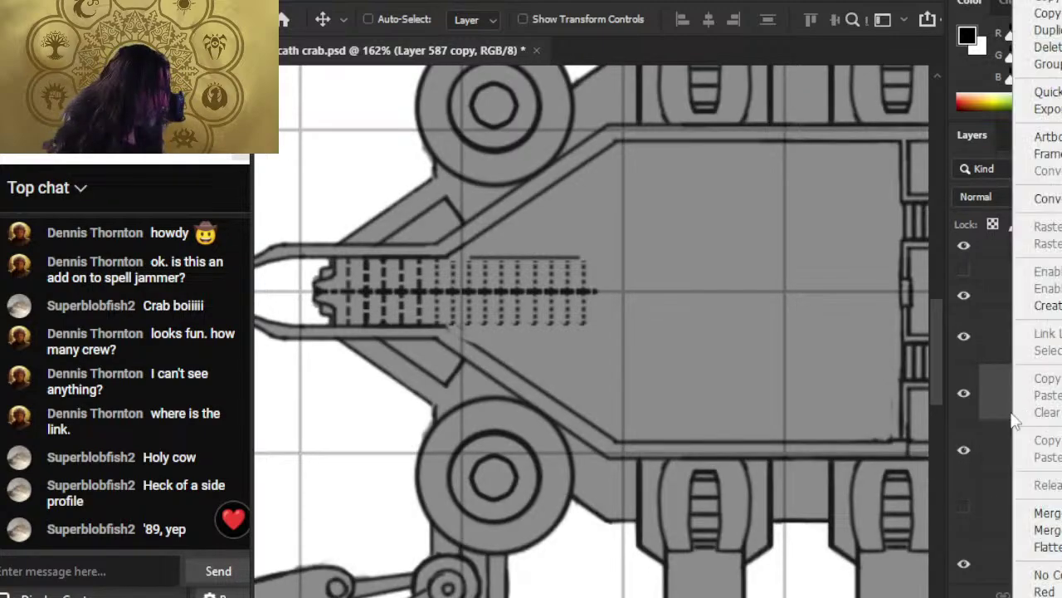
pyautogui.click(1029, 510)
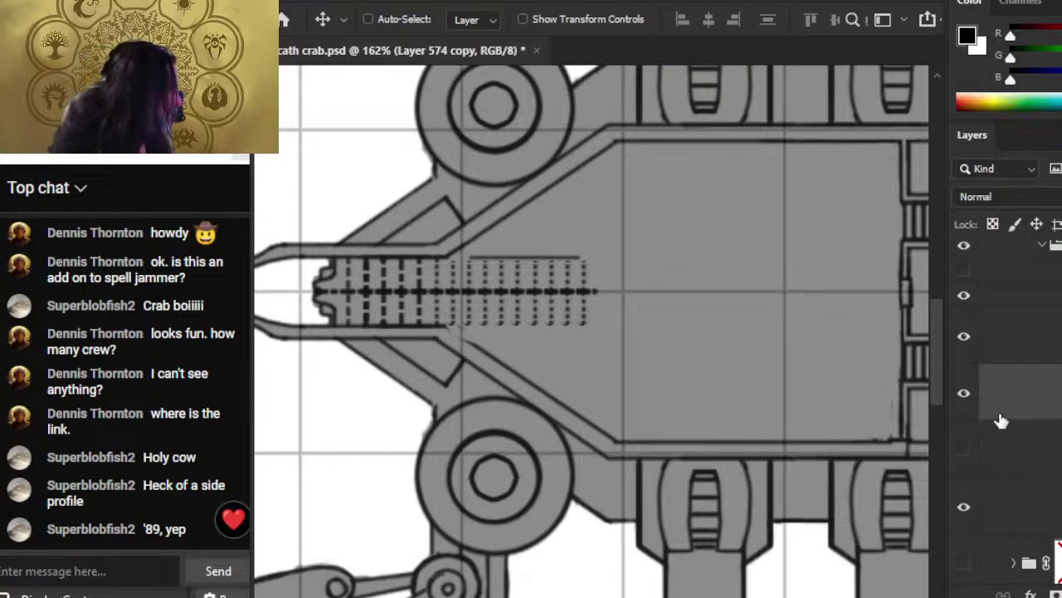
pyautogui.click(996, 358)
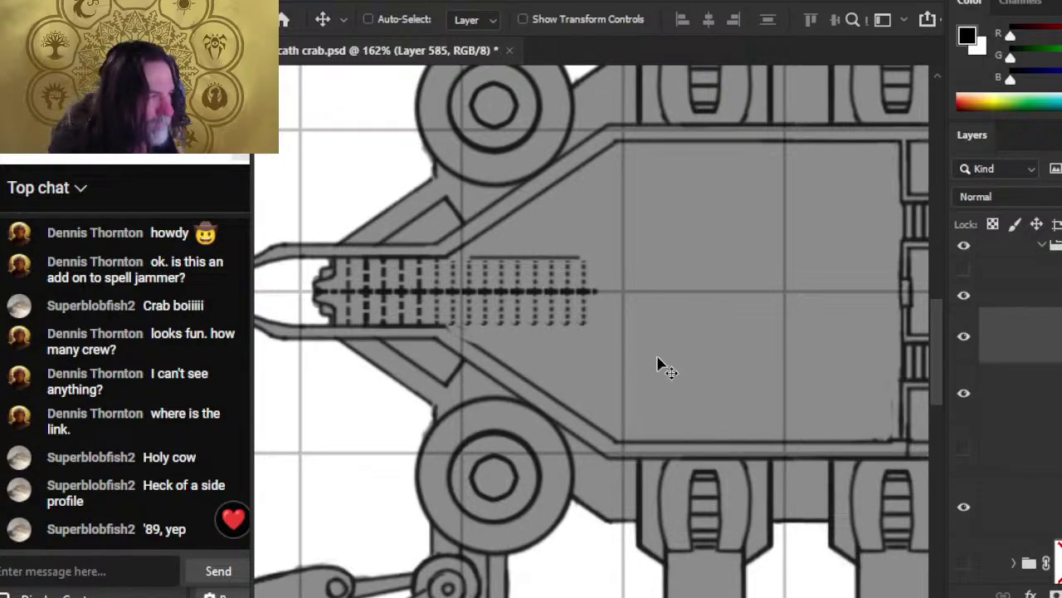
pyautogui.moveTo(667, 370); pyautogui.dragTo(624, 351)
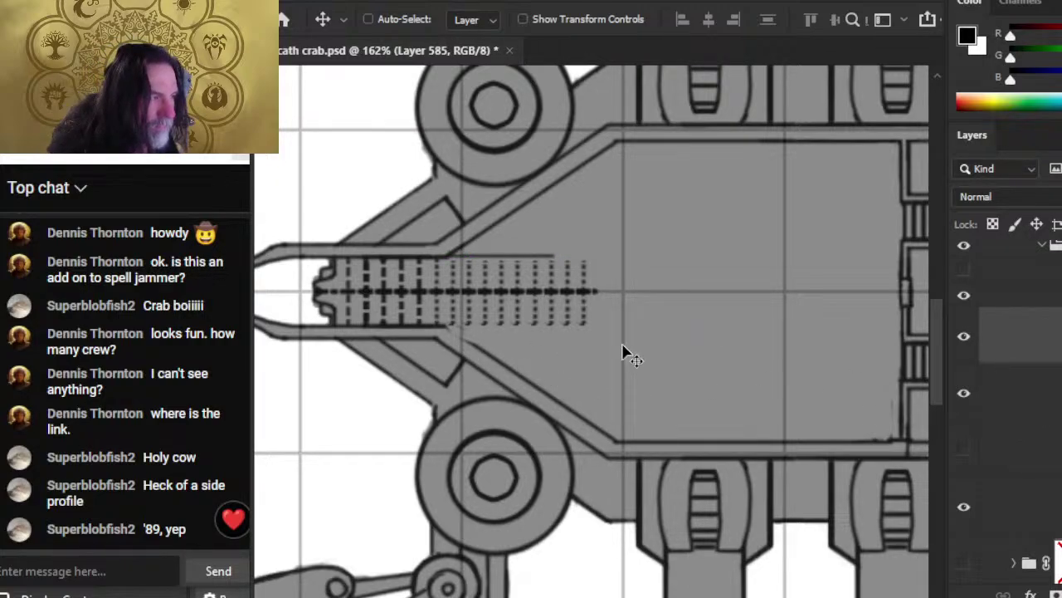
pyautogui.press('b')
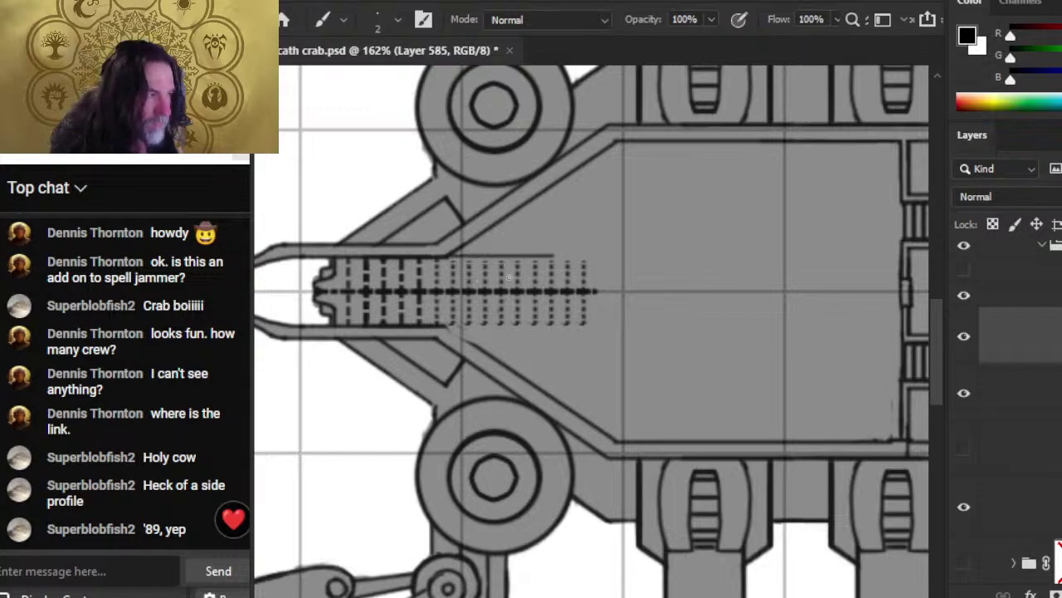
# - Extend the thin line straight to the end of the dashes, undoing the overshoot
pyautogui.press('v')
pyautogui.press('b')
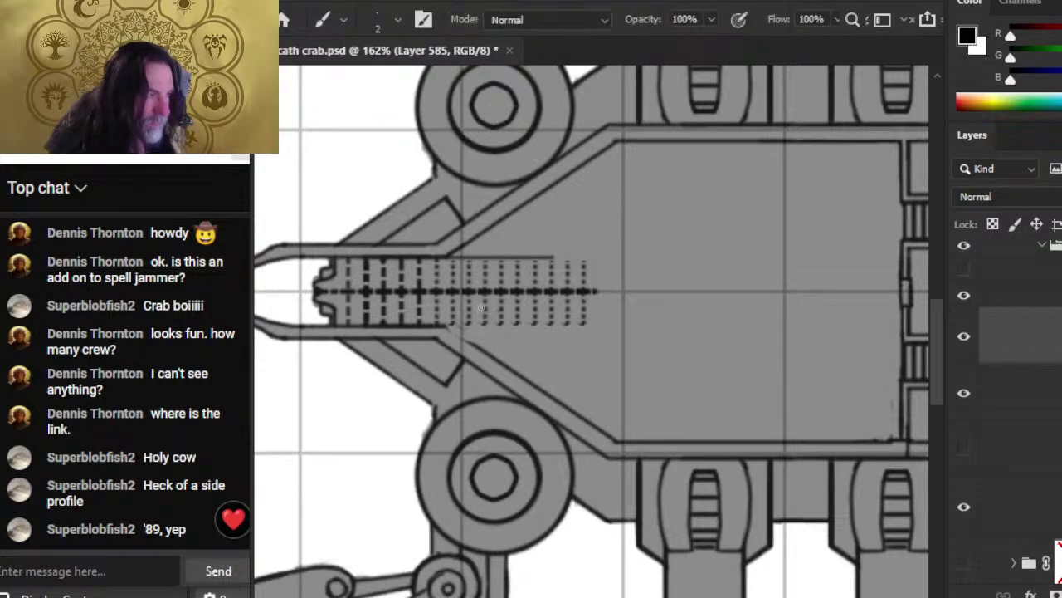
pyautogui.press('shift')
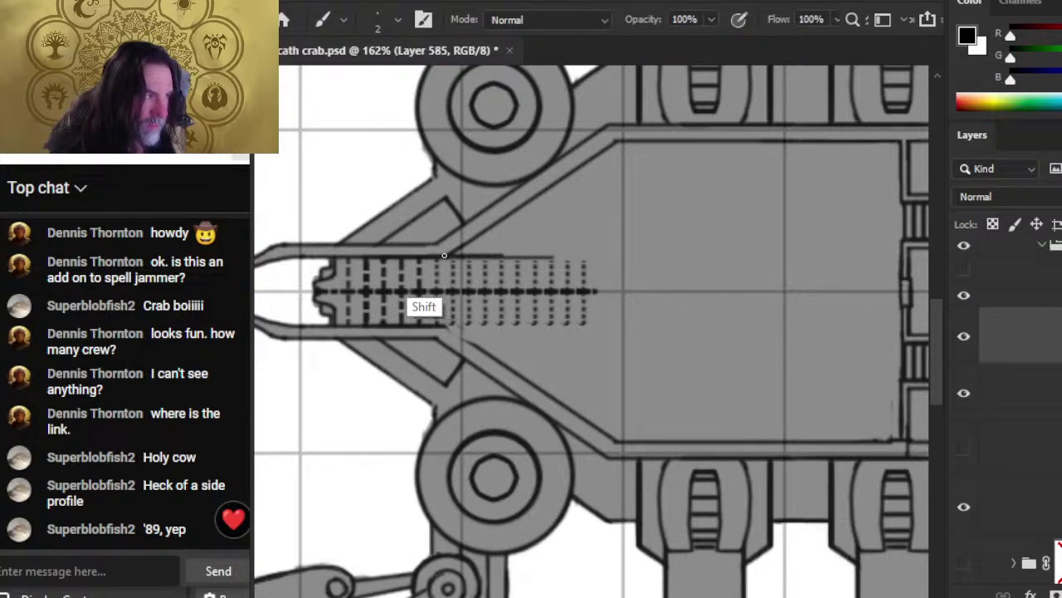
pyautogui.keyDown('shift'); pyautogui.click(598, 255); pyautogui.keyUp('shift')
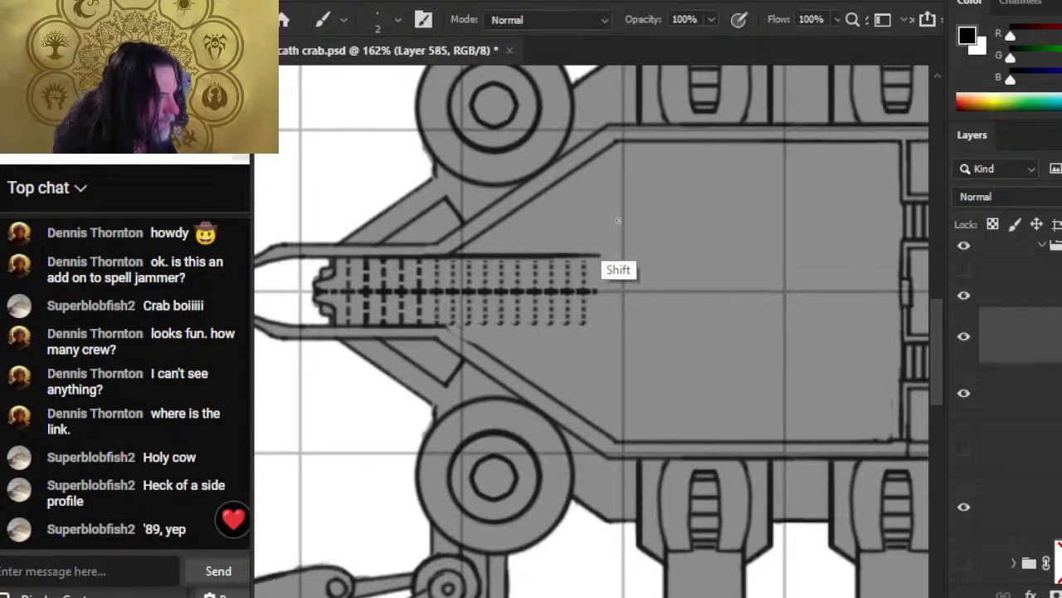
pyautogui.keyDown('shift'); pyautogui.click(607, 255); pyautogui.keyUp('shift')
pyautogui.hotkey('ctrl', 'z')
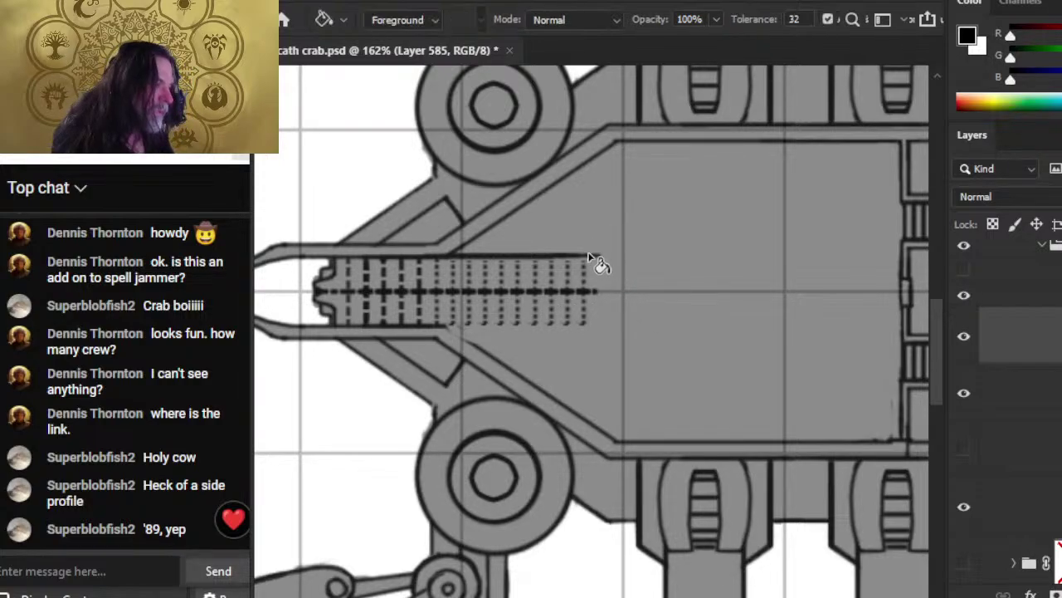
pyautogui.press('shift')
# - Add a diagonal rising toward the deck edge and show the twelve crew tokens
pyautogui.keyDown('shift'); pyautogui.click(621, 232); pyautogui.keyUp('shift')
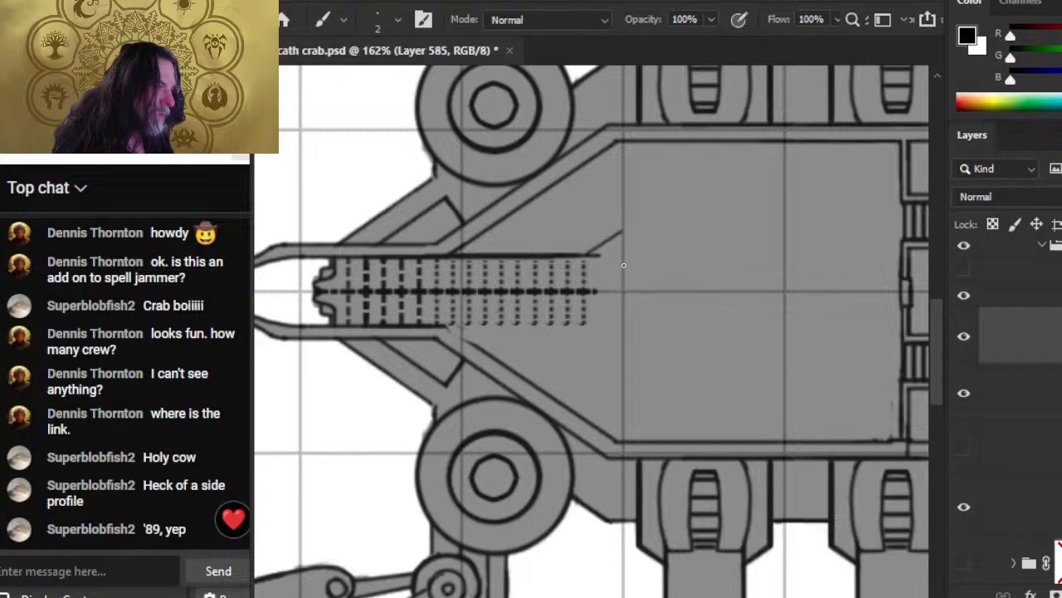
pyautogui.press('e')
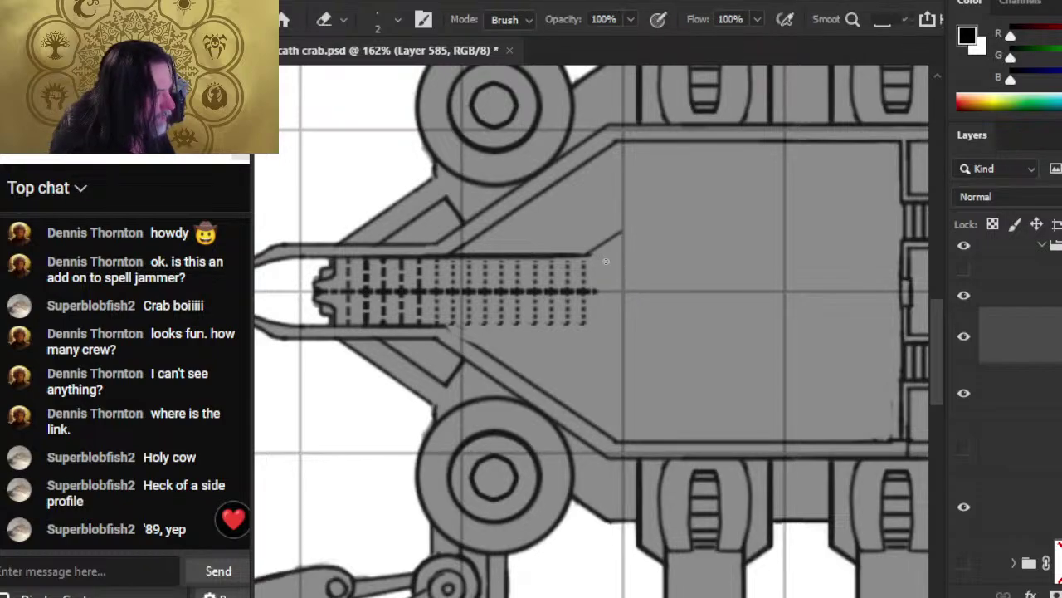
pyautogui.press('b')
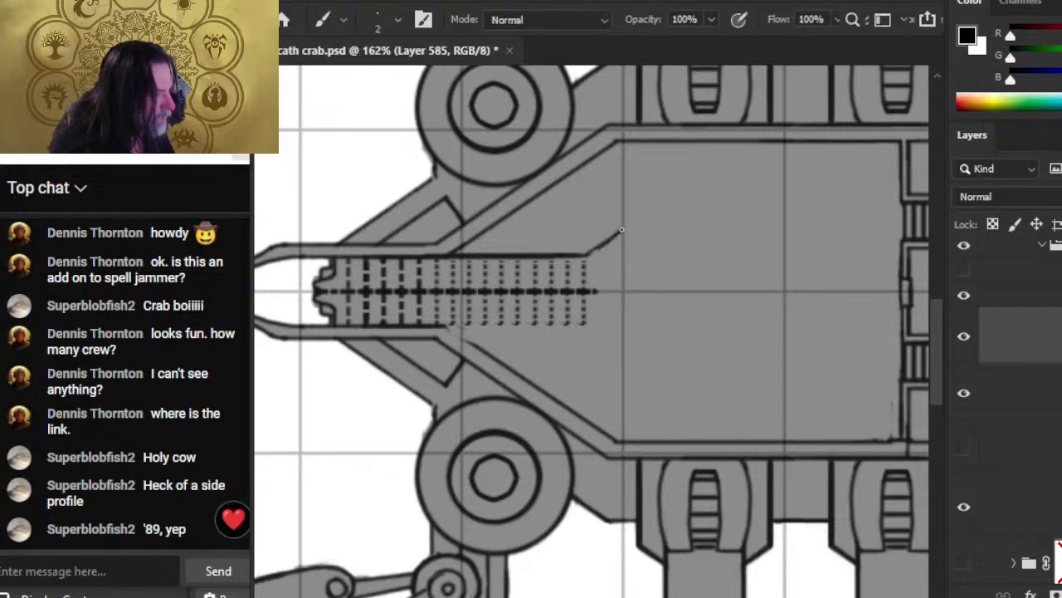
pyautogui.click(961, 277)
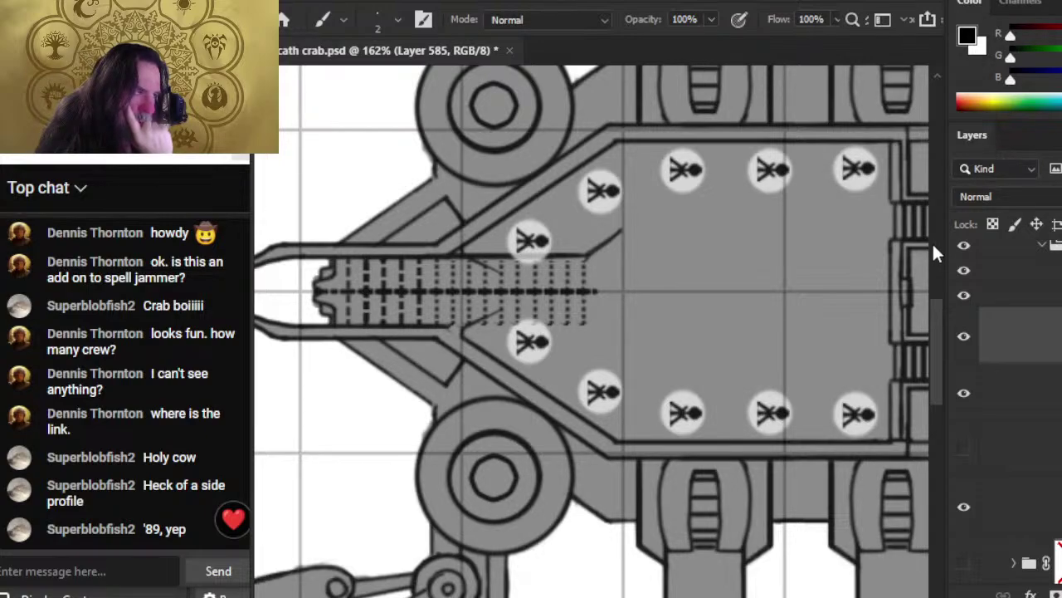
# - Compare the line layers, hide the crew tokens, and pan to the claw device and square hatch
pyautogui.click(964, 299)
pyautogui.click(964, 299)
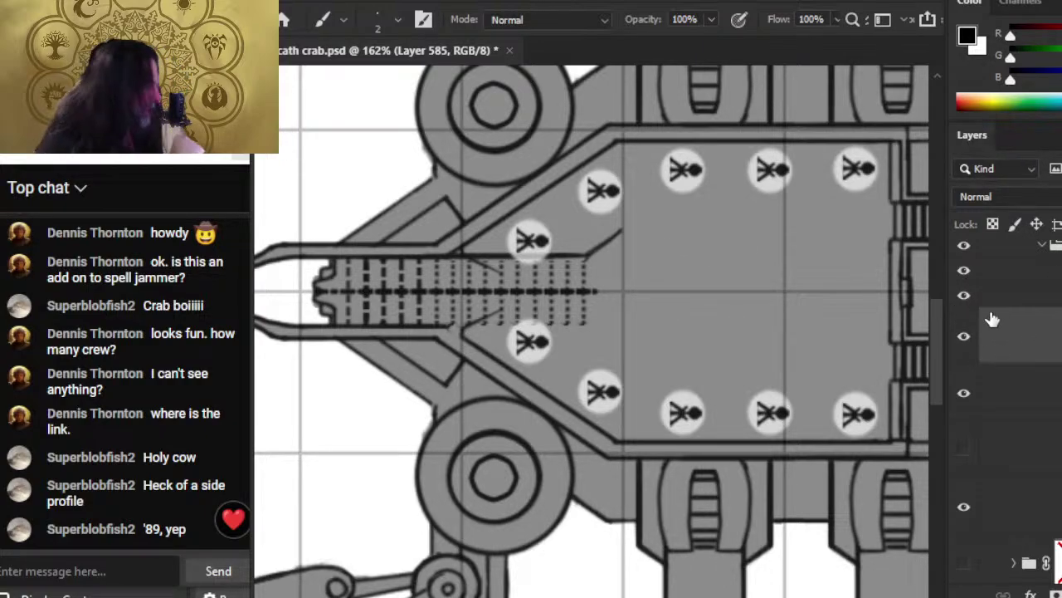
pyautogui.click(963, 337)
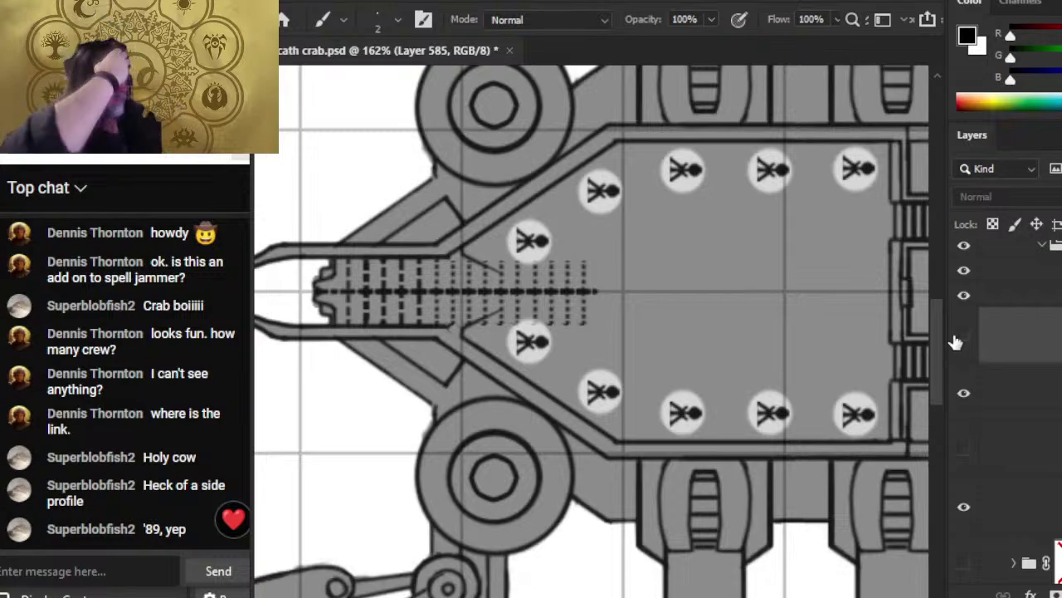
pyautogui.click(961, 337)
pyautogui.click(961, 271)
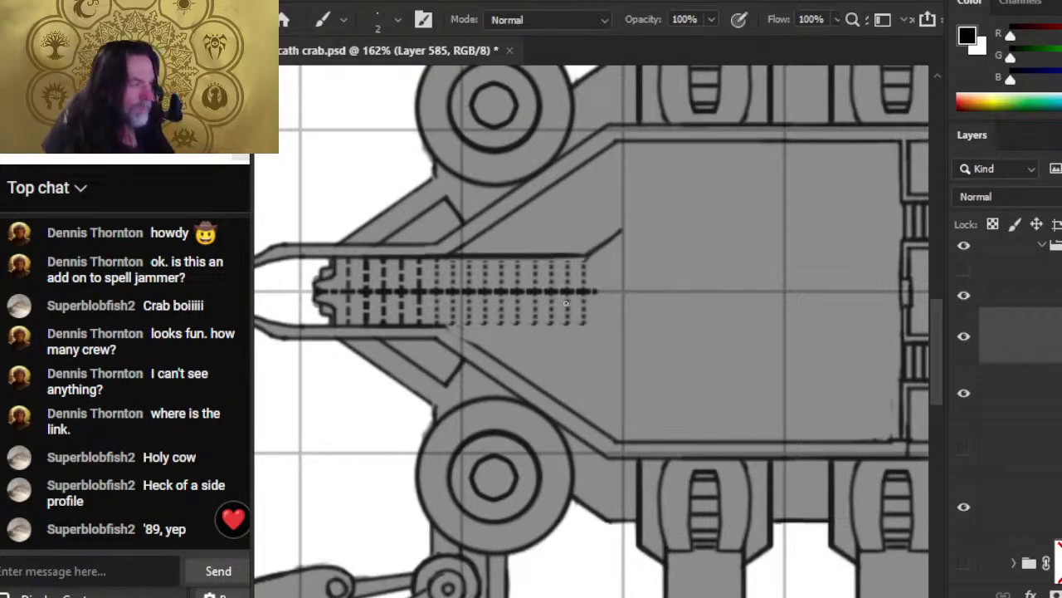
pyautogui.moveTo(630, 299)
pyautogui.mouseDown()
pyautogui.moveTo(612, 344)
pyautogui.moveTo(573, 326)
pyautogui.mouseUp()
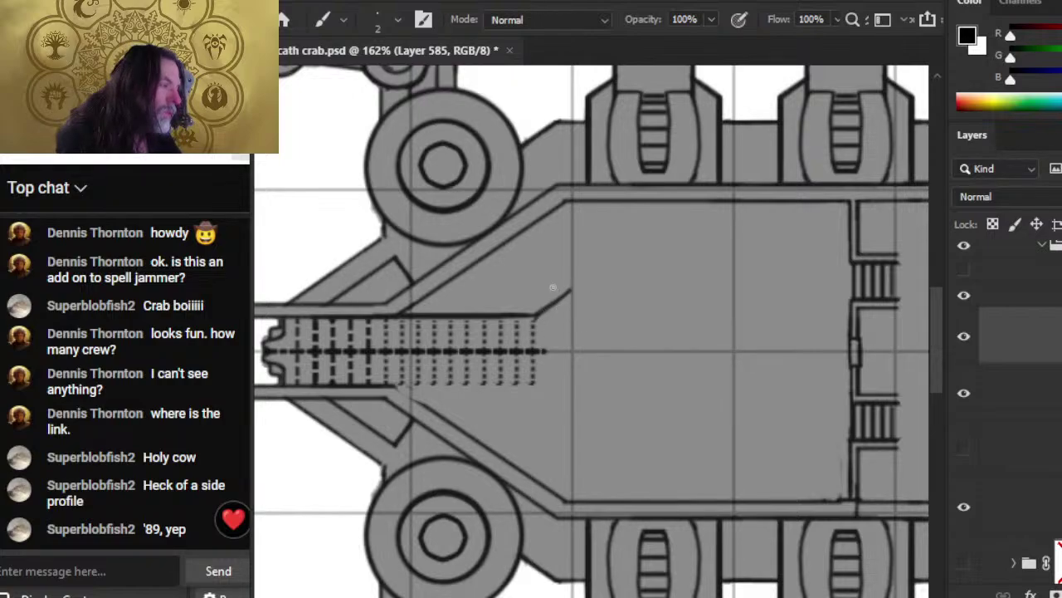
pyautogui.press('e')
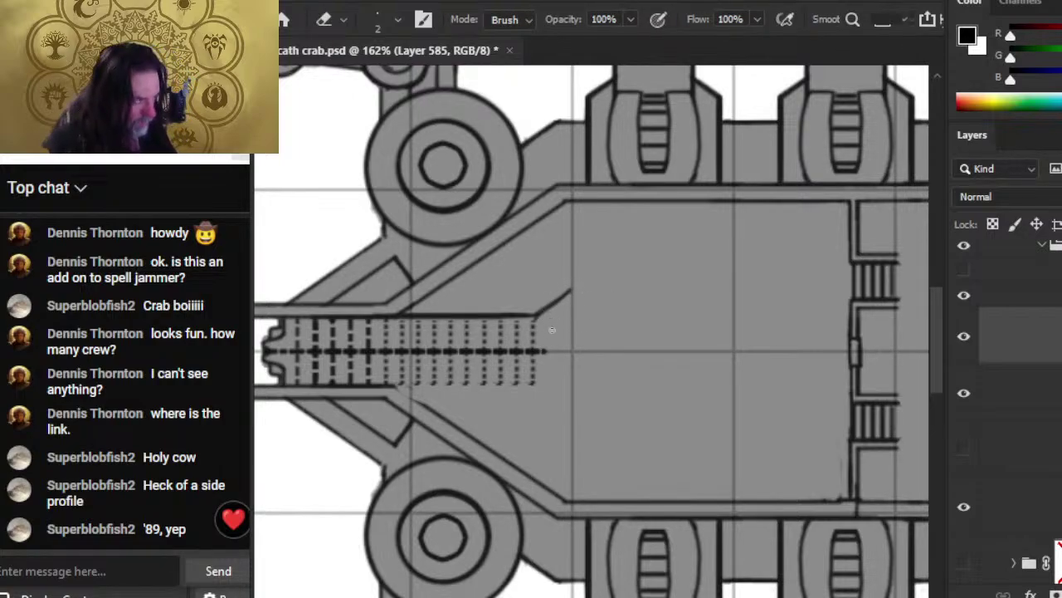
pyautogui.press('b')
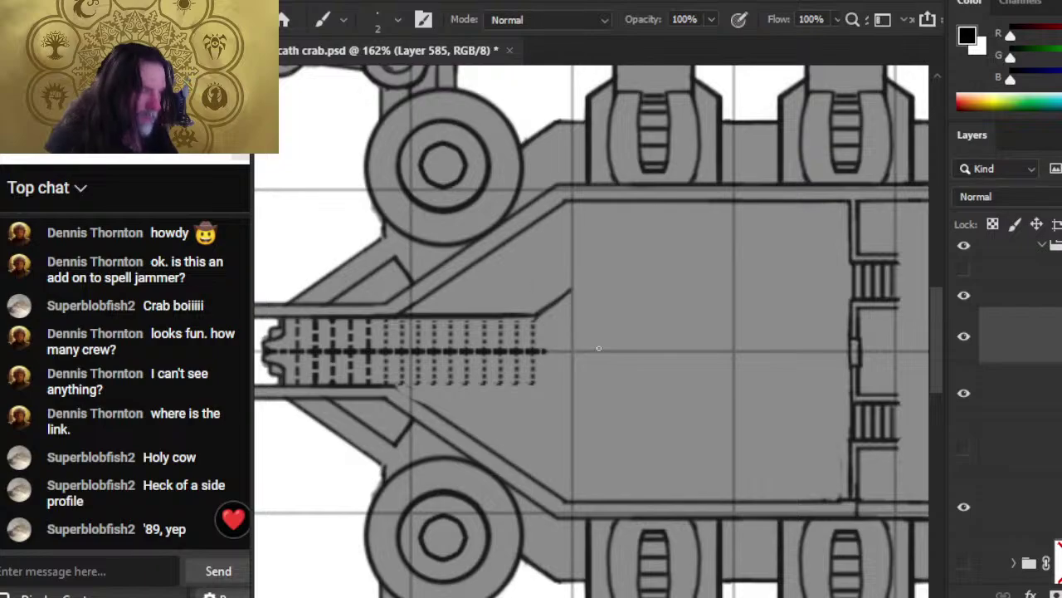
pyautogui.moveTo(738, 417)
pyautogui.mouseDown()
pyautogui.moveTo(481, 439)
pyautogui.moveTo(702, 408)
pyautogui.moveTo(648, 336)
pyautogui.mouseUp()
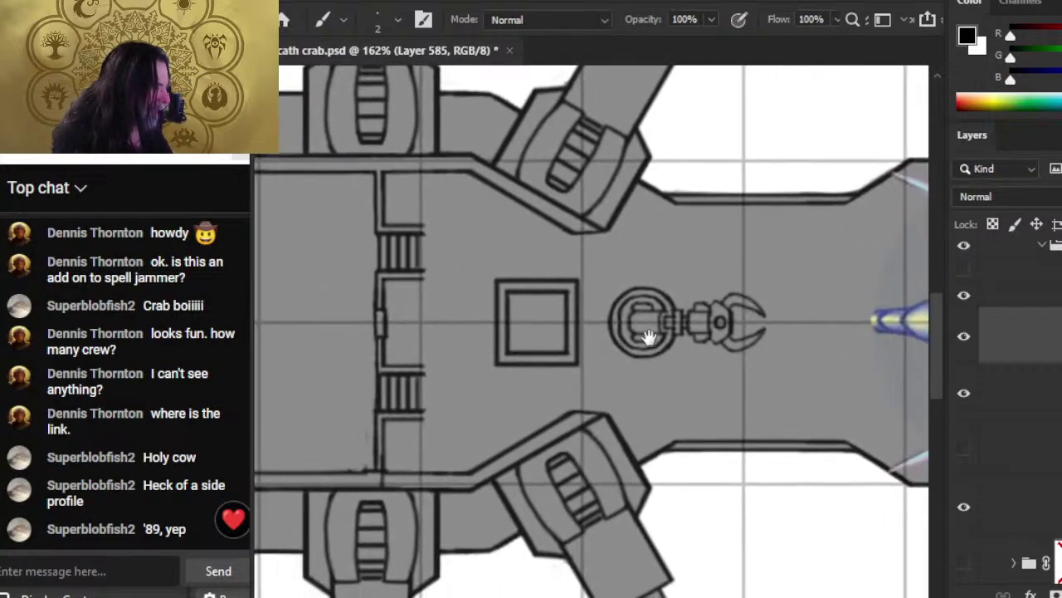
# - Lasso the claw device together with the square hatch on the ship artwork layer
pyautogui.click(971, 341)
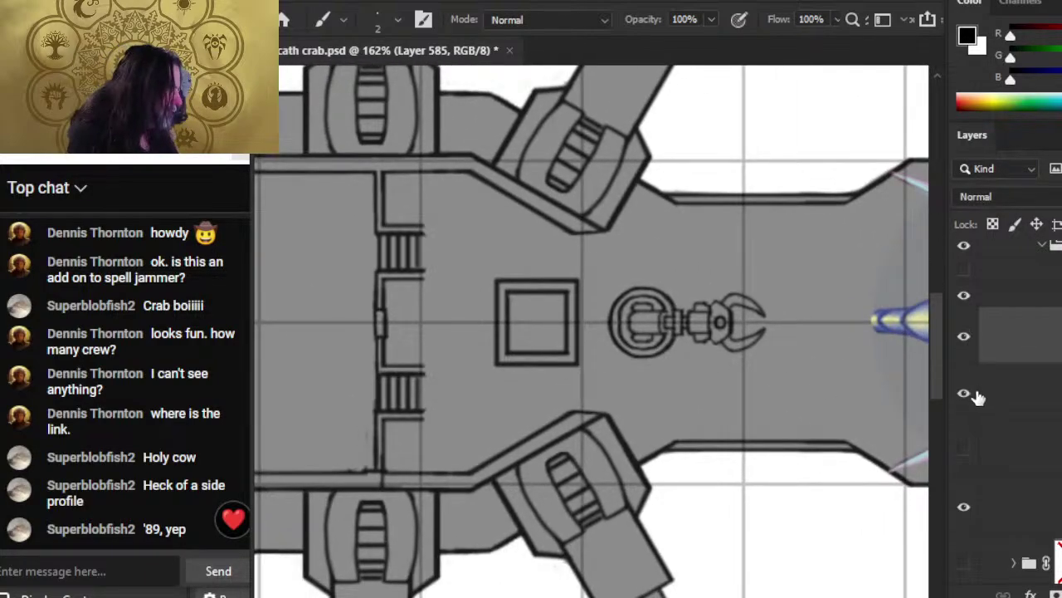
pyautogui.keyDown('alt'); pyautogui.click(965, 393); pyautogui.keyUp('alt')
pyautogui.keyDown('alt'); pyautogui.click(965, 394); pyautogui.keyUp('alt')
pyautogui.click(1001, 391)
pyautogui.press('l')
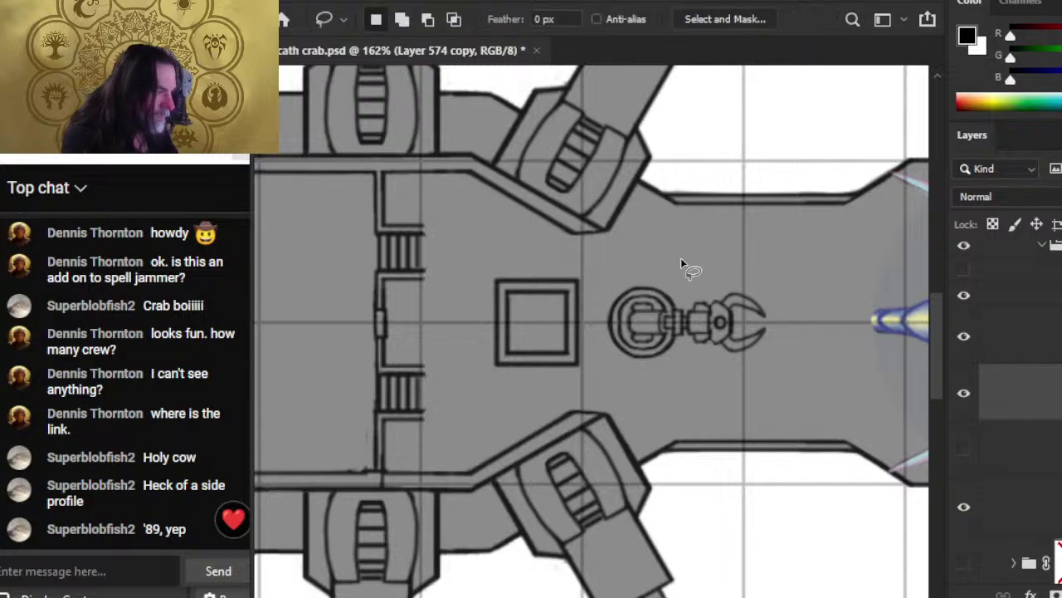
pyautogui.moveTo(603, 332)
pyautogui.mouseDown()
pyautogui.moveTo(751, 383)
pyautogui.moveTo(706, 259)
pyautogui.moveTo(604, 274)
pyautogui.mouseUp()
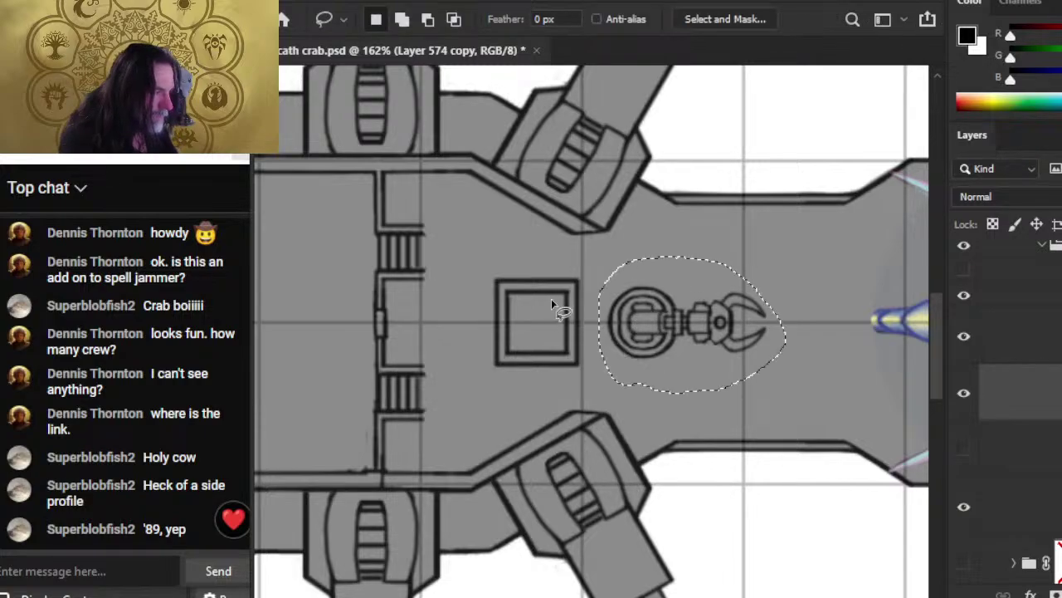
pyautogui.moveTo(633, 315)
pyautogui.mouseDown()
pyautogui.moveTo(467, 332)
pyautogui.moveTo(461, 324)
pyautogui.moveTo(544, 267)
pyautogui.mouseUp()
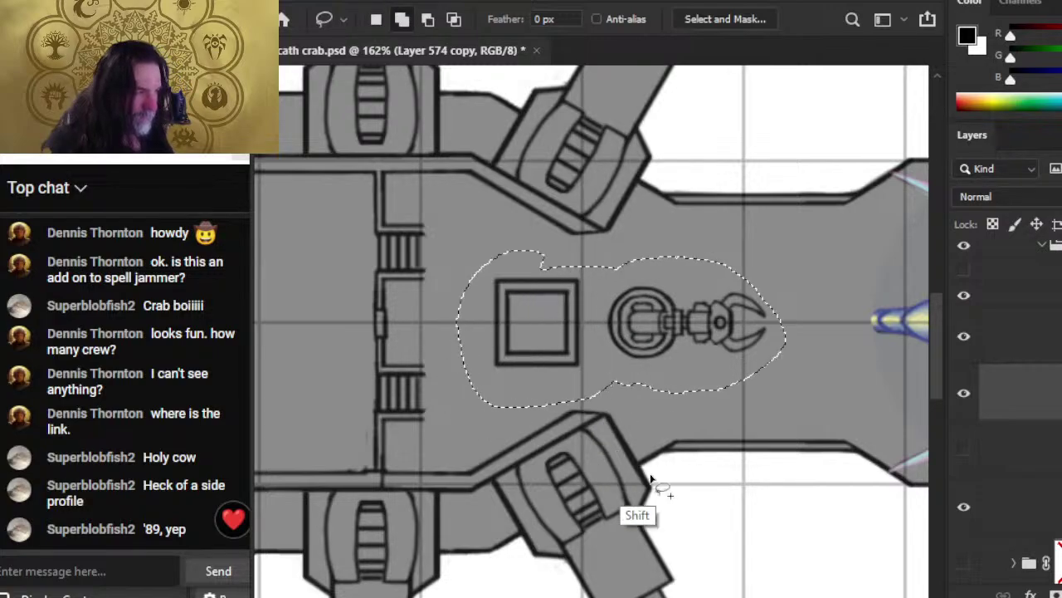
pyautogui.click(965, 395)
pyautogui.click(965, 395)
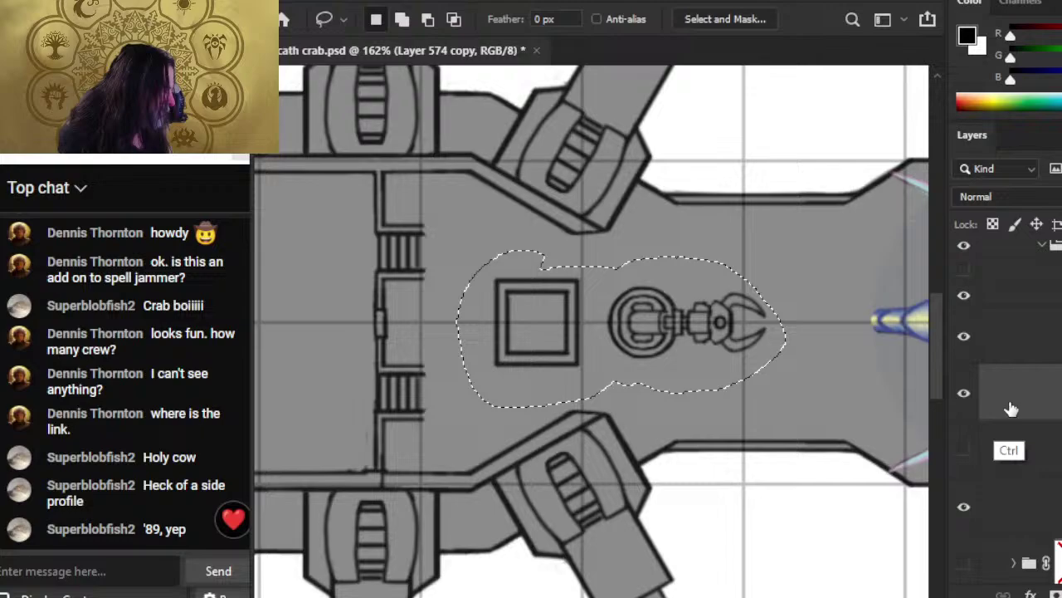
# - Show the crew tokens, copy the hatch and claw to a new layer, and drag them onto the battle deck
pyautogui.click(964, 296)
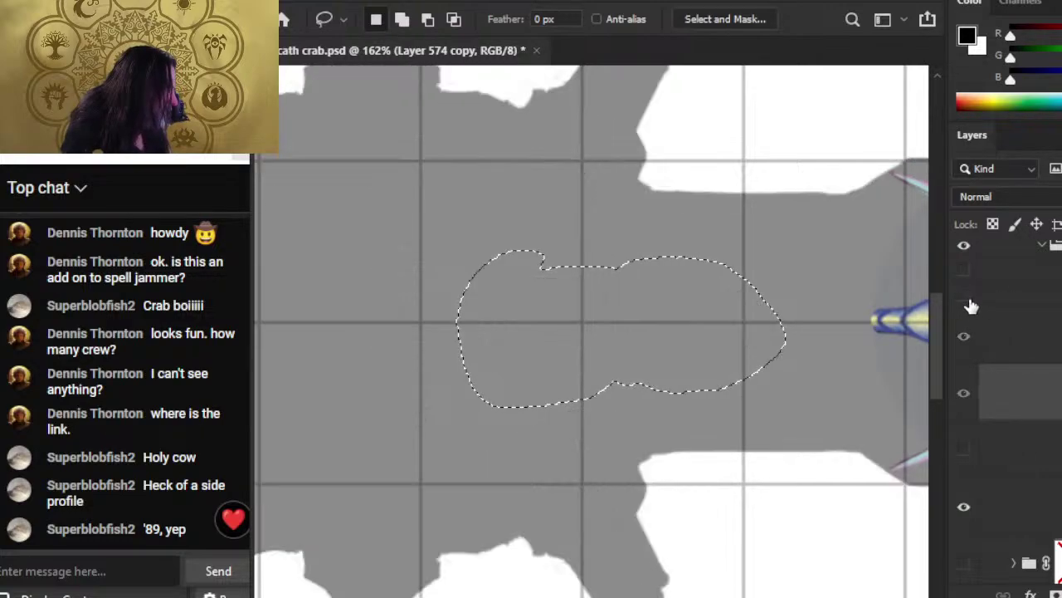
pyautogui.click(964, 271)
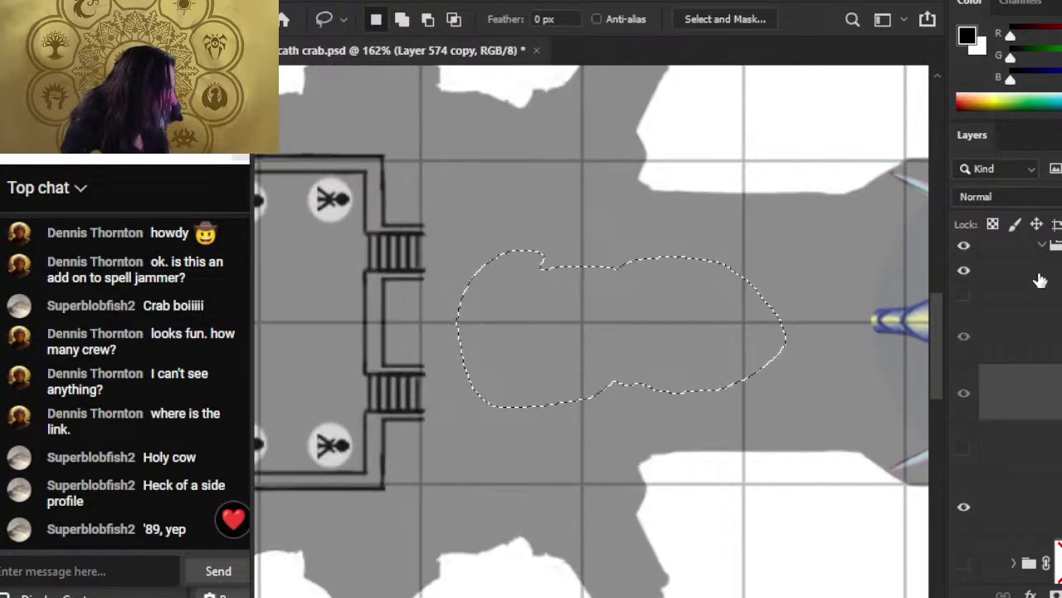
pyautogui.click(1036, 274)
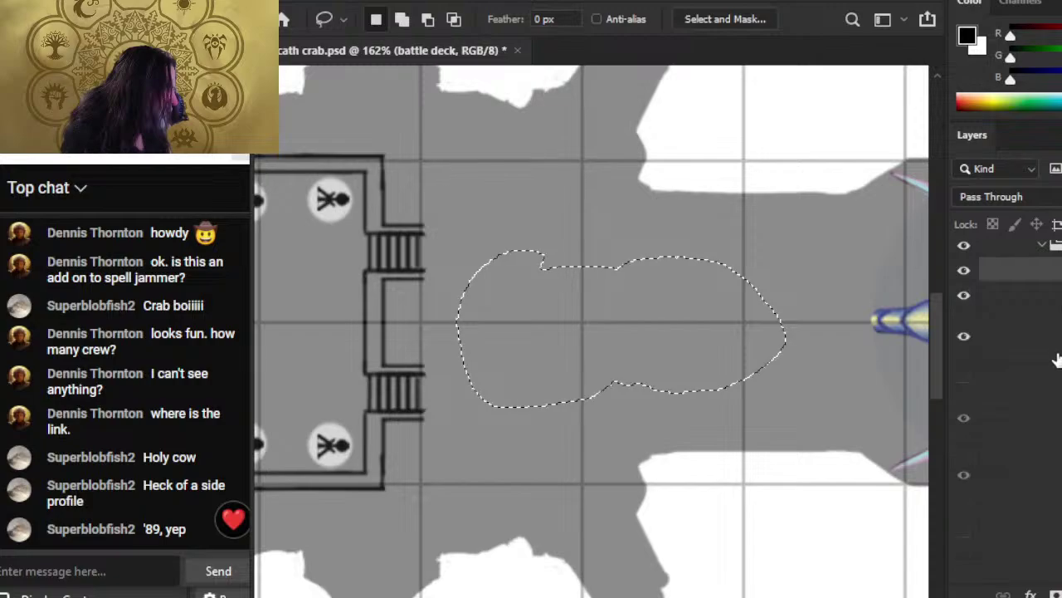
pyautogui.click(1037, 337)
pyautogui.click(964, 295)
pyautogui.hotkey('ctrl', 'd')
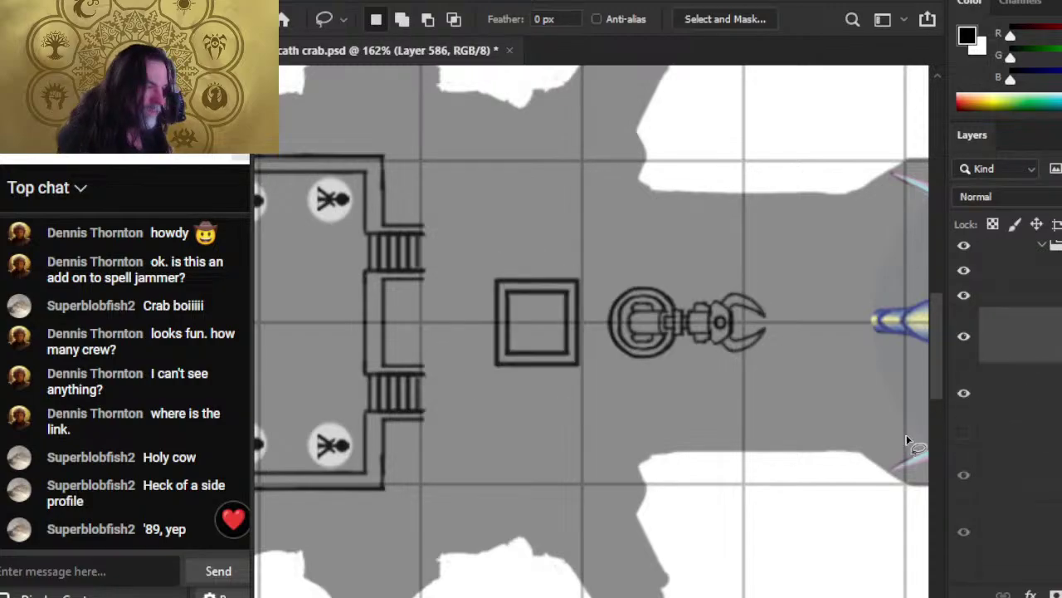
pyautogui.press('z')
pyautogui.keyDown('alt'); pyautogui.click(776, 464); pyautogui.keyUp('alt')
pyautogui.press('v')
pyautogui.moveTo(806, 455); pyautogui.dragTo(636, 438)
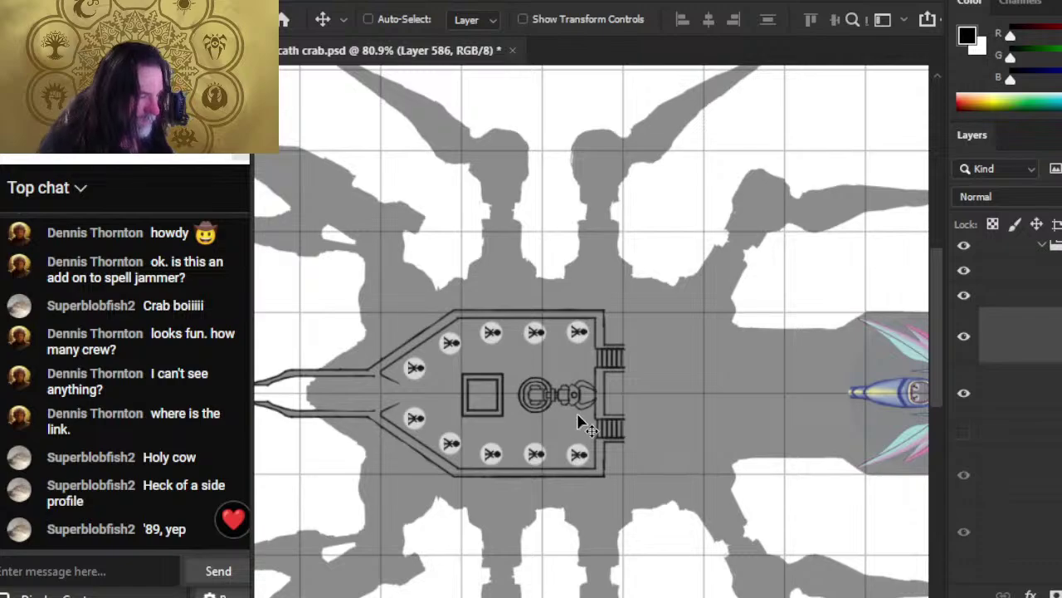
# - Free Transform the copied hatch and claw to about 63% and move them to the deck centre
pyautogui.press('l')
pyautogui.press('z')
pyautogui.click(502, 403)
pyautogui.rightClick(529, 388)
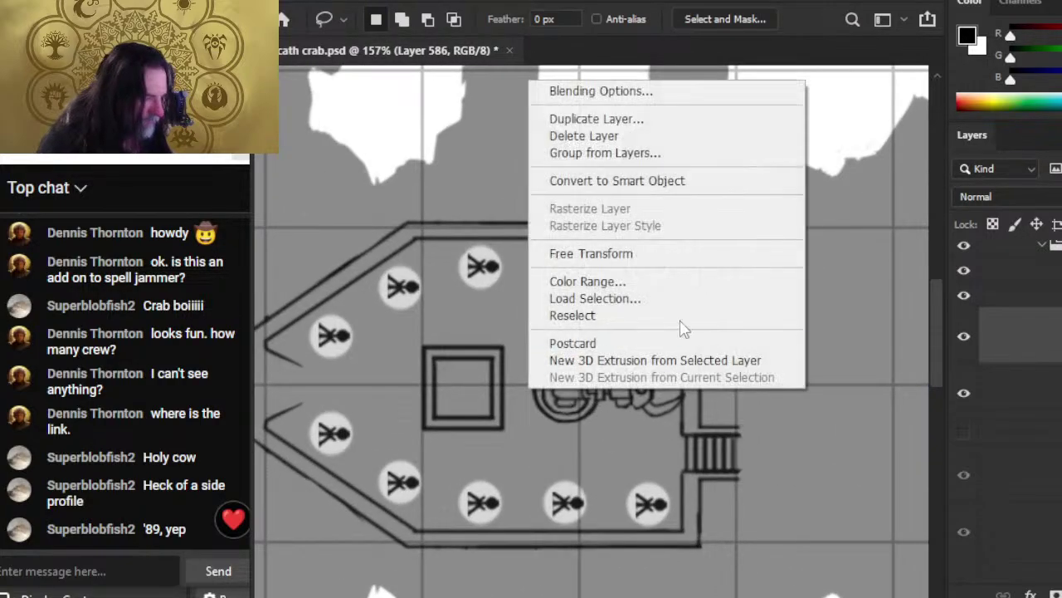
pyautogui.click(652, 253)
pyautogui.moveTo(693, 389); pyautogui.dragTo(512, 276)
pyautogui.moveTo(512, 277); pyautogui.dragTo(543, 393)
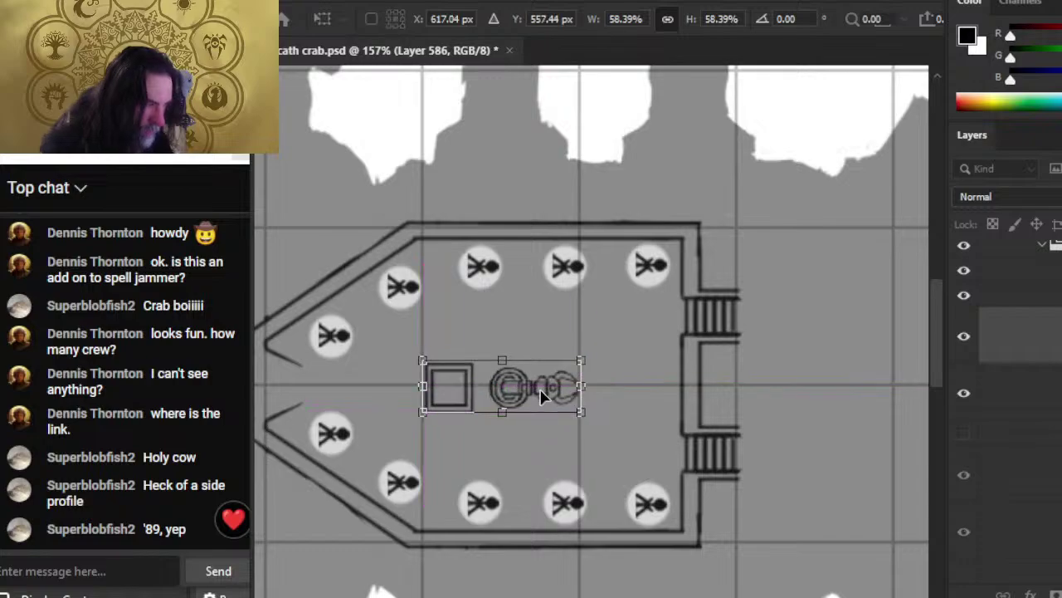
pyautogui.press('Return')
# - Fine-position the hatch and claw with arrow nudges and show the ship hull outline again
pyautogui.press('Down')
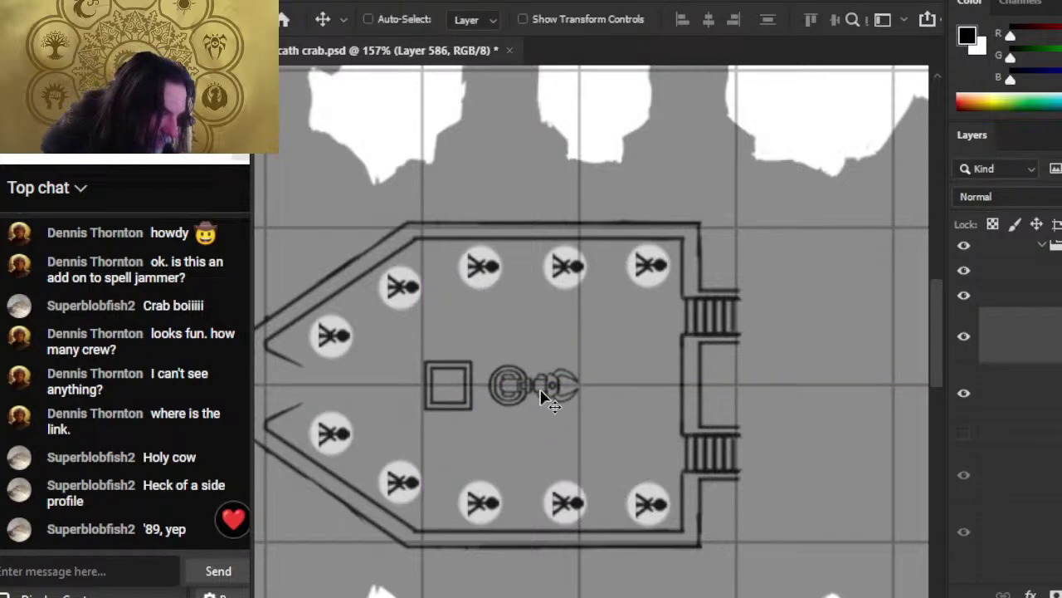
pyautogui.press('Right')
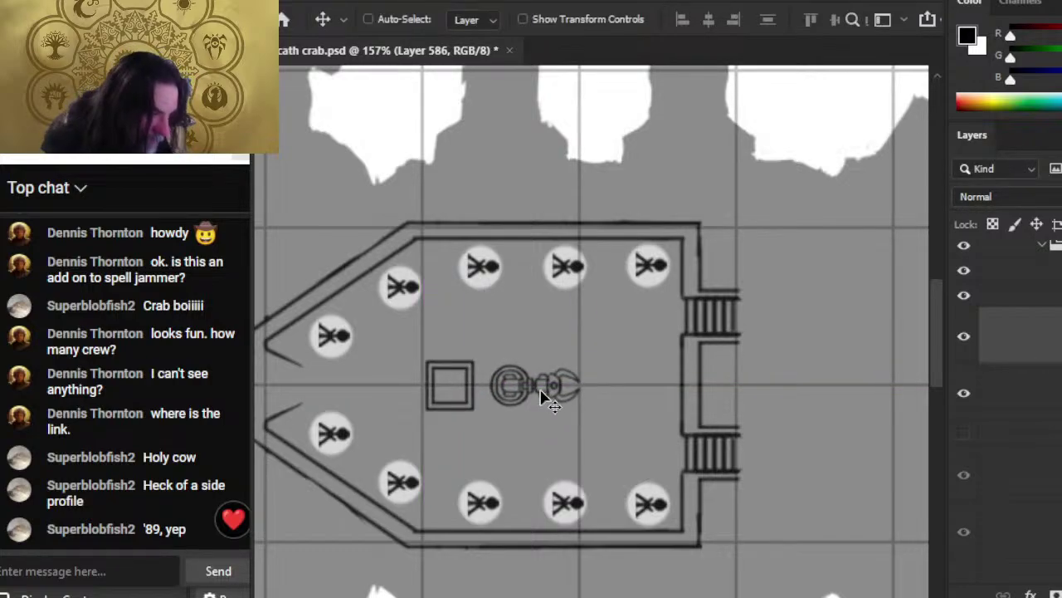
pyautogui.click(963, 433)
pyautogui.press('Up')
pyautogui.press('Left')
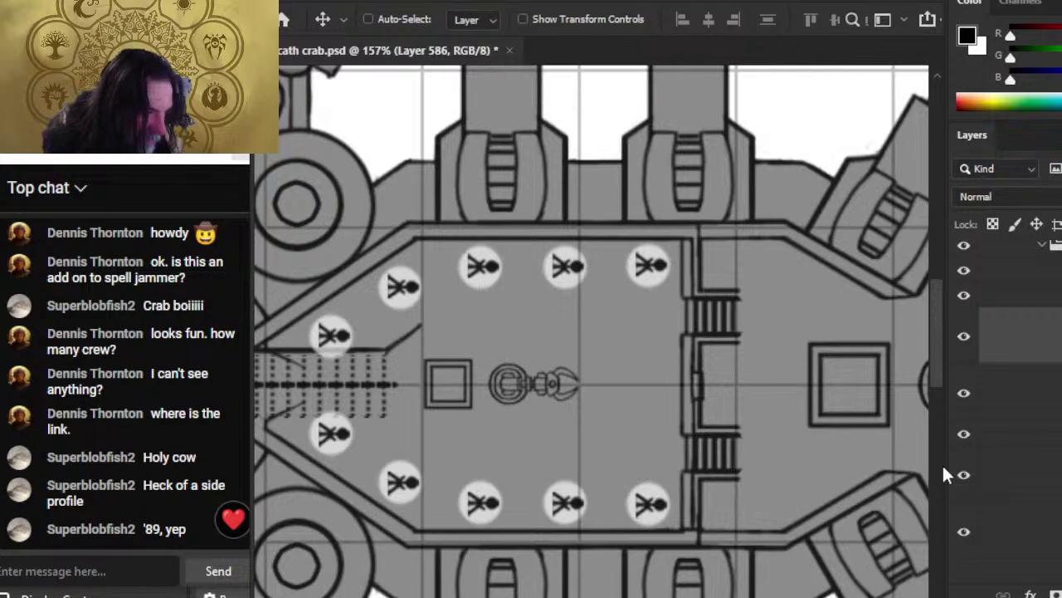
pyautogui.press('Up')
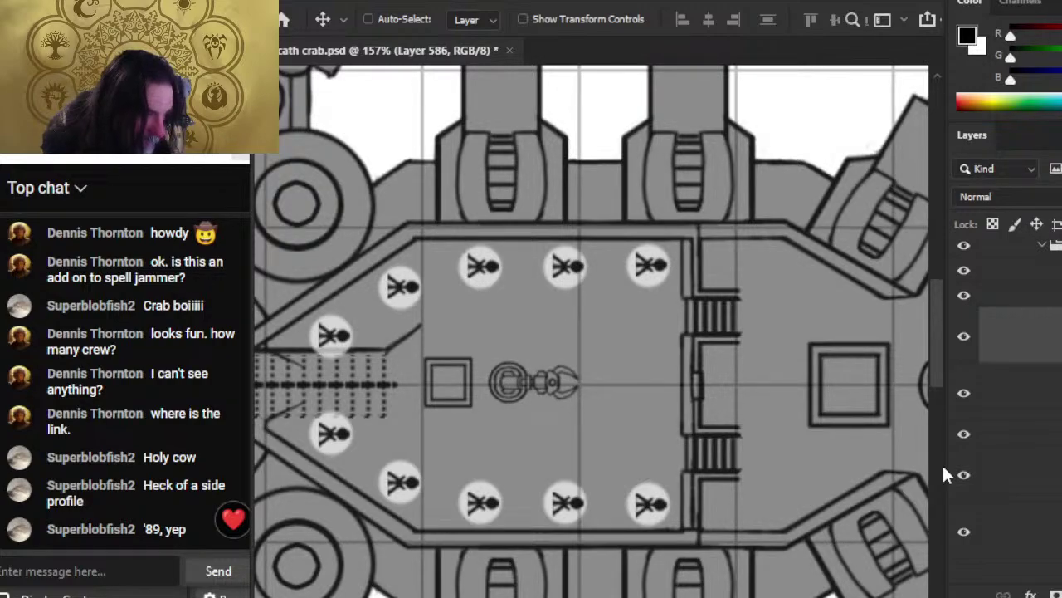
pyautogui.press('Left')
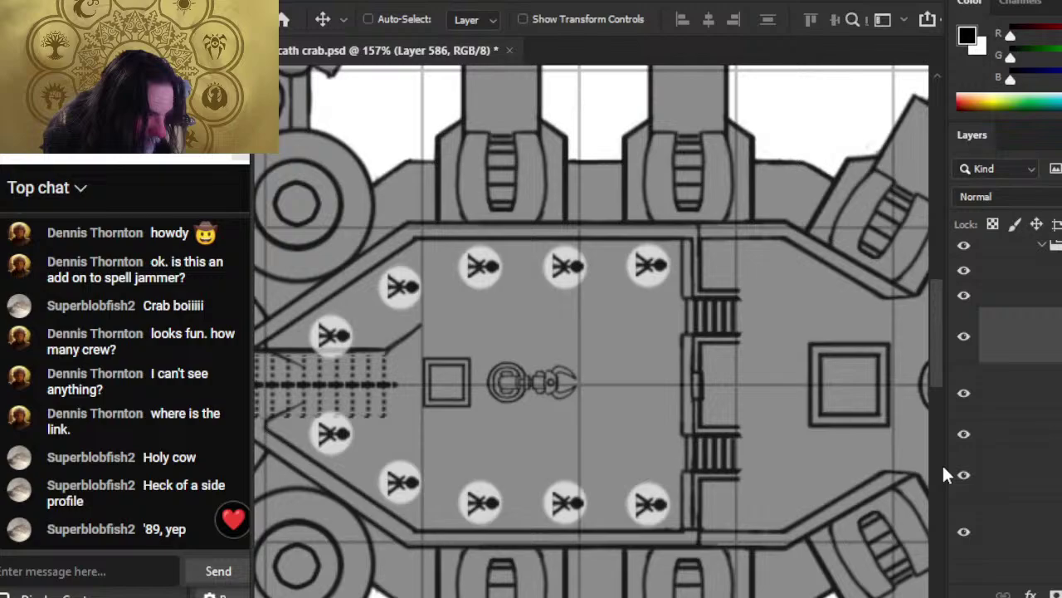
pyautogui.press('Down')
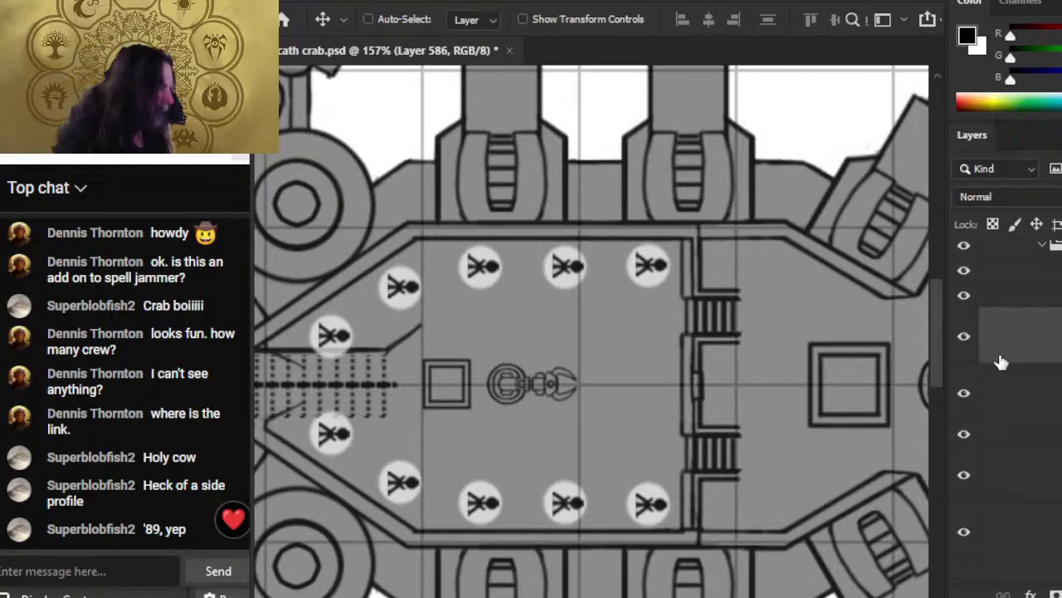
# - Lasso just the claw device and nudge it upward with Shift+arrow, testing left and right
pyautogui.press('l')
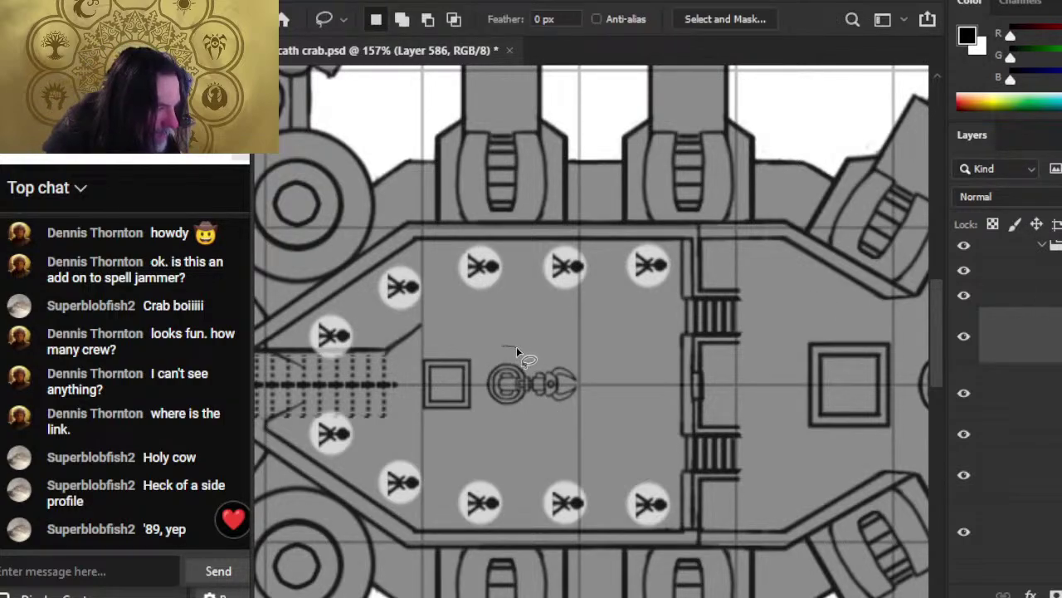
pyautogui.moveTo(516, 346)
pyautogui.mouseDown()
pyautogui.moveTo(483, 369)
pyautogui.moveTo(481, 393)
pyautogui.moveTo(519, 428)
pyautogui.moveTo(597, 412)
pyautogui.moveTo(510, 338)
pyautogui.mouseUp()
pyautogui.press('v')
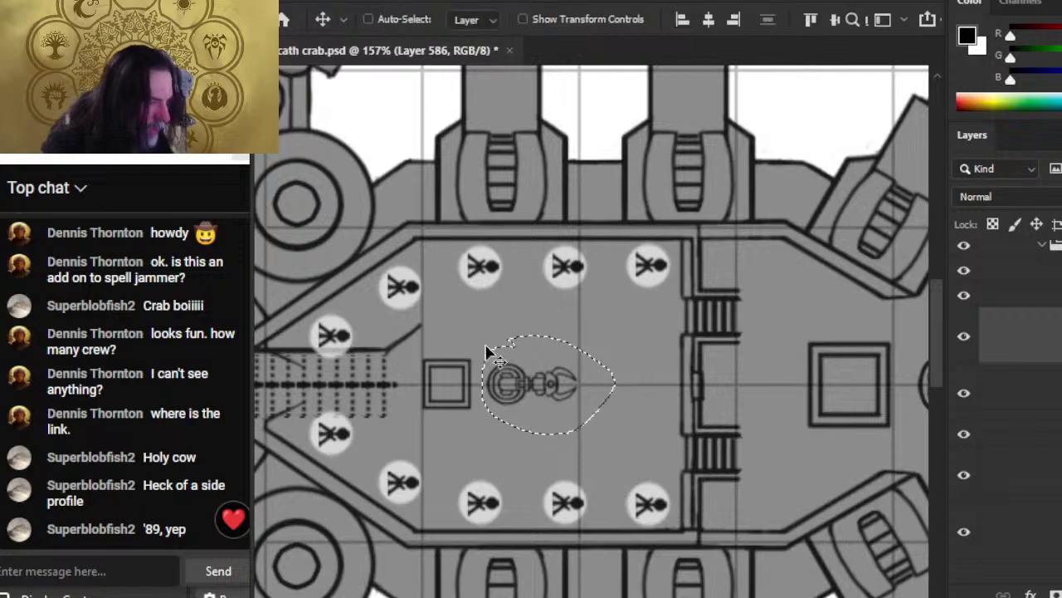
pyautogui.hotkey('shift', 'Up')
pyautogui.hotkey('shift', 'Up')
pyautogui.hotkey('shift', 'Up')
pyautogui.hotkey('shift', 'Up')
pyautogui.hotkey('shift', 'Up')
pyautogui.hotkey('shift', 'Down')
pyautogui.hotkey('shift', 'Down')
pyautogui.hotkey('shift', 'Down')
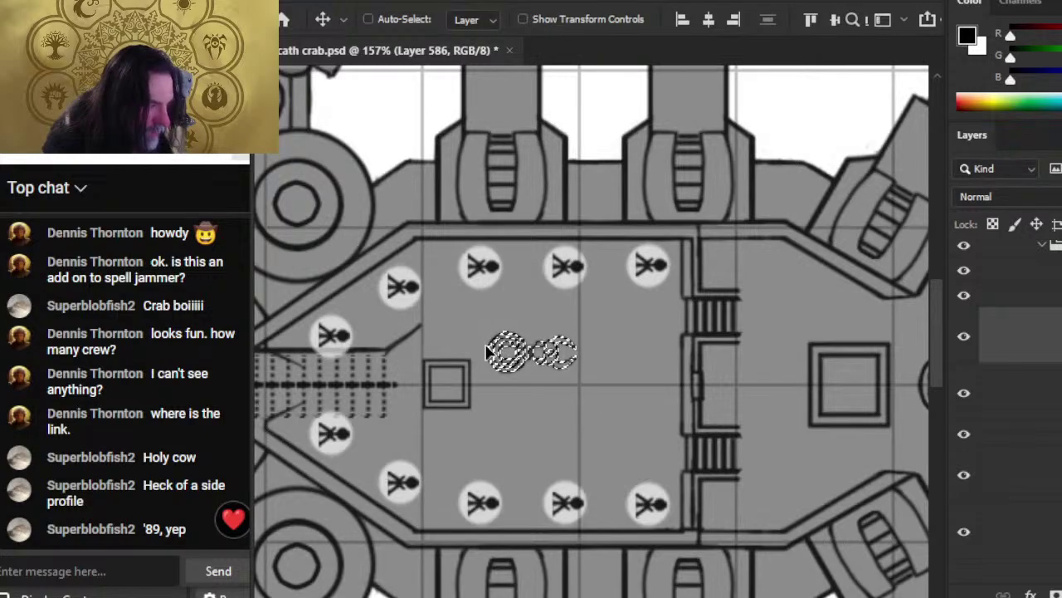
pyautogui.hotkey('shift', 'Up')
pyautogui.hotkey('shift', 'Up')
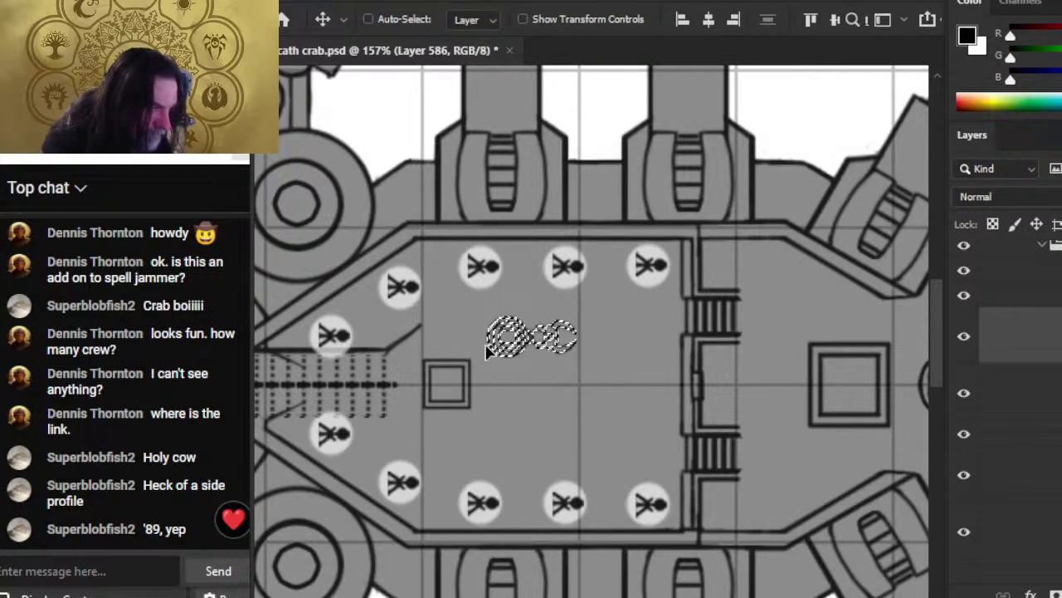
pyautogui.press('Left')
pyautogui.press('Left')
pyautogui.press('Left')
pyautogui.press('Left')
pyautogui.press('Left')
pyautogui.press('Left')
pyautogui.press('Left')
pyautogui.press('Left')
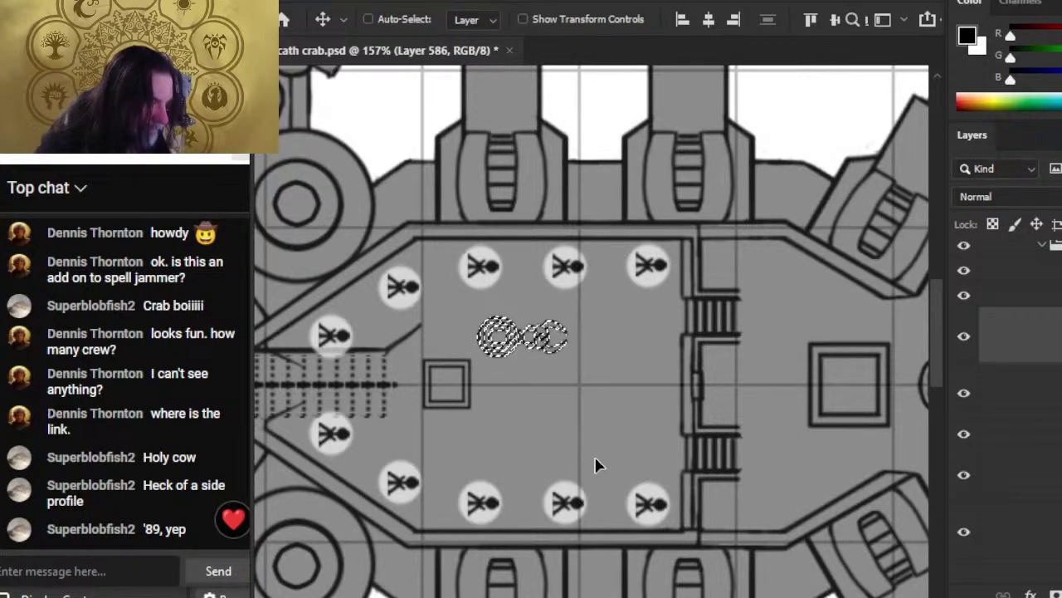
pyautogui.press('Right')
pyautogui.press('Right')
pyautogui.press('Right')
pyautogui.press('Right')
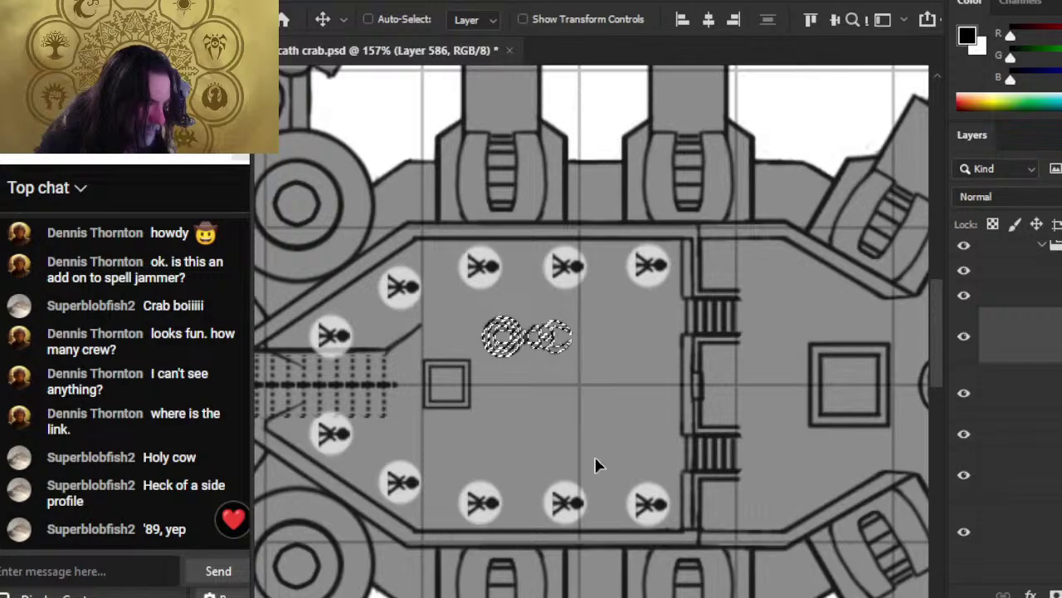
# - Deselect the claw, then nudge the hatch and claw right and down one pixel each
pyautogui.press('l')
pyautogui.click(694, 471)
pyautogui.press('v')
pyautogui.press('Right')
pyautogui.press('Right')
pyautogui.press('Right')
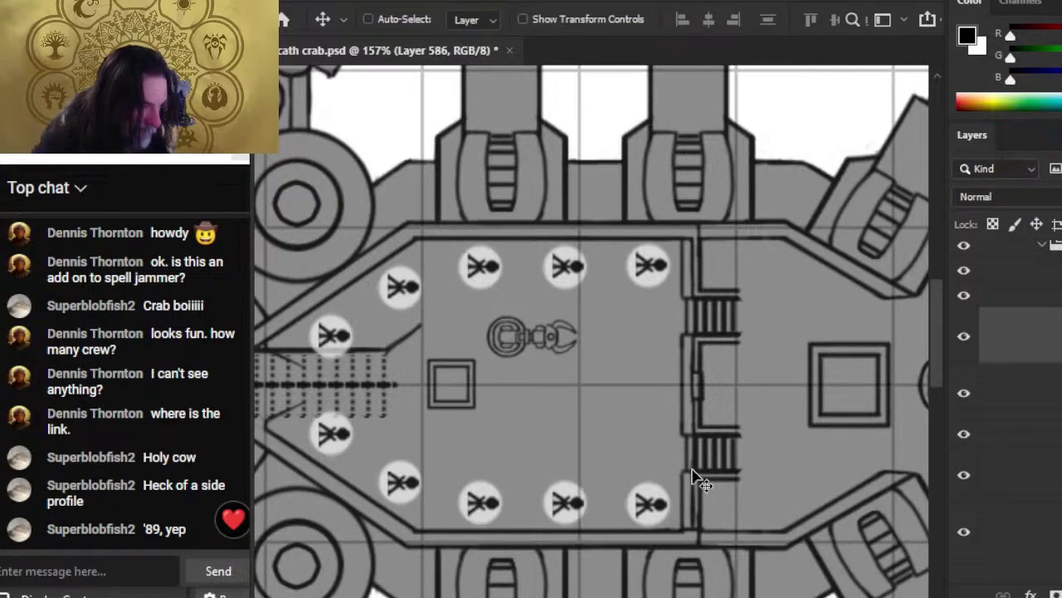
pyautogui.press('Down')
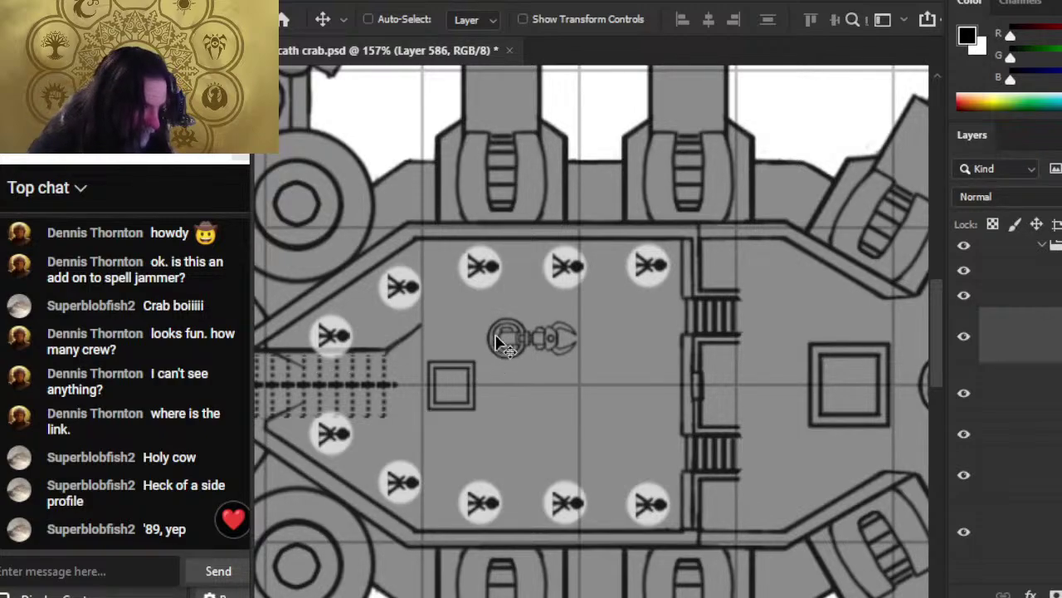
# - Lasso the claw device again, drag it left, then about 58 px right, and deselect
pyautogui.press('l')
pyautogui.moveTo(519, 304)
pyautogui.mouseDown()
pyautogui.moveTo(467, 311)
pyautogui.moveTo(498, 370)
pyautogui.moveTo(594, 363)
pyautogui.moveTo(551, 302)
pyautogui.moveTo(523, 303)
pyautogui.mouseUp()
pyautogui.press('v')
pyautogui.moveTo(546, 345)
pyautogui.mouseDown()
pyautogui.moveTo(499, 336)
pyautogui.moveTo(518, 347)
pyautogui.mouseUp()
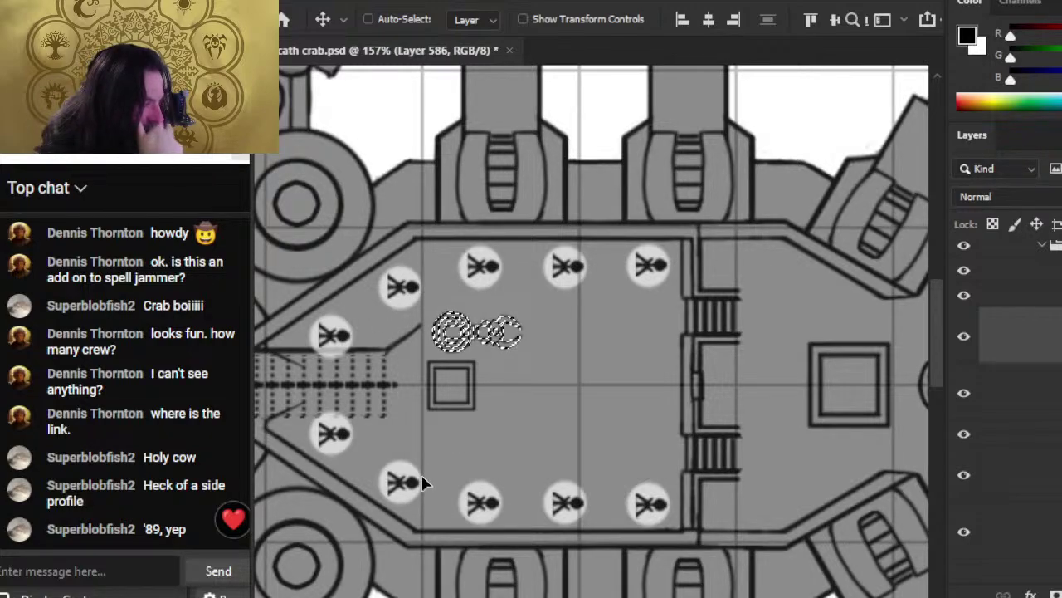
pyautogui.moveTo(553, 367); pyautogui.dragTo(603, 369)
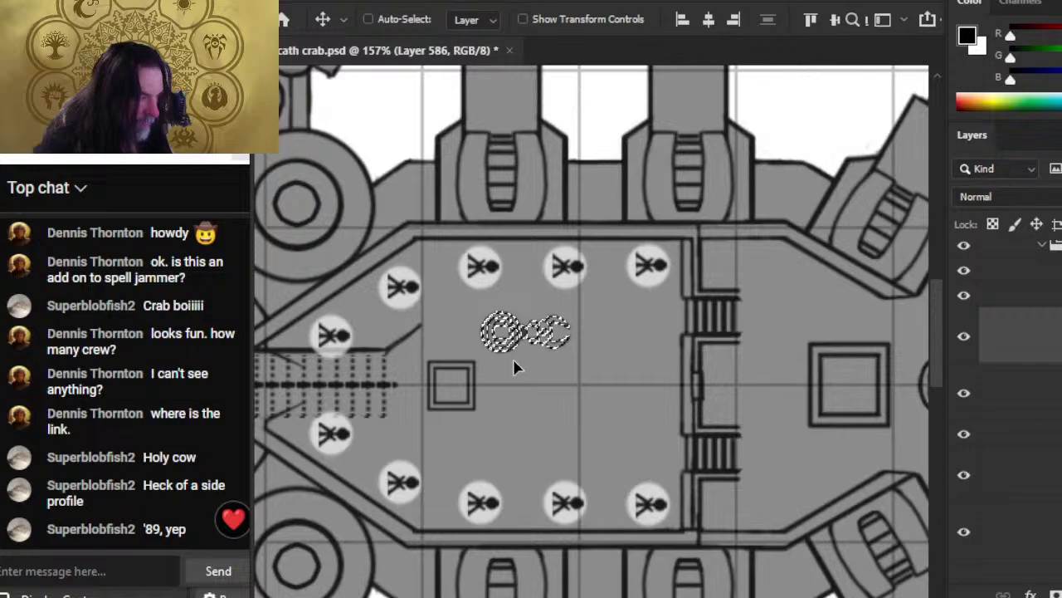
pyautogui.hotkey('ctrl', 'd')
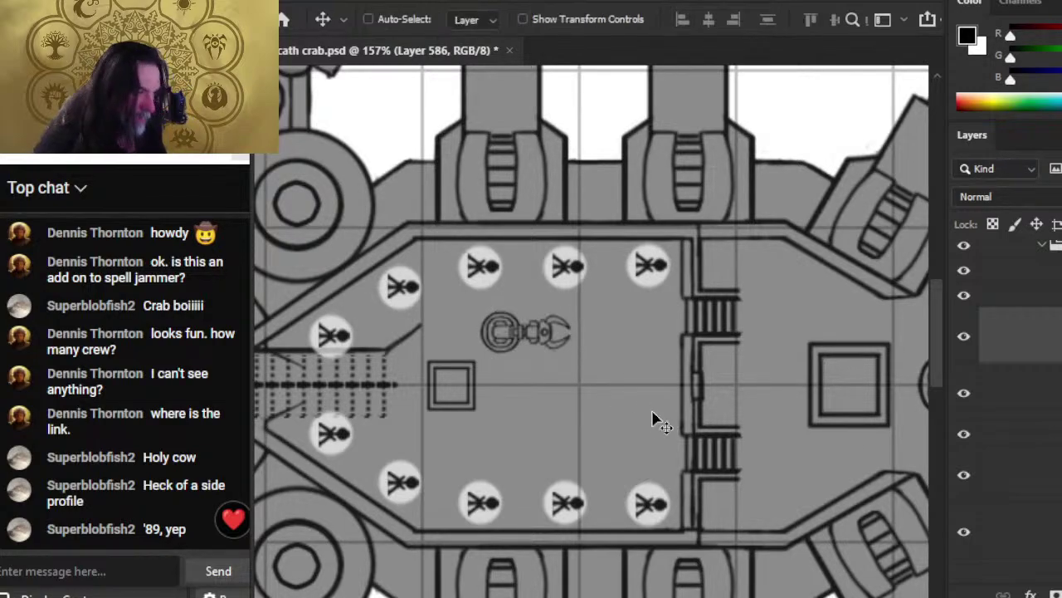
# - Nudge the claw device and square slightly left with the arrow keys
pyautogui.hotkey('shift', 'Right')
pyautogui.hotkey('shift', 'Right')
pyautogui.hotkey('shift', 'Right')
pyautogui.hotkey('shift', 'Right')
pyautogui.hotkey('shift', 'Right')
pyautogui.hotkey('shift', 'Left')
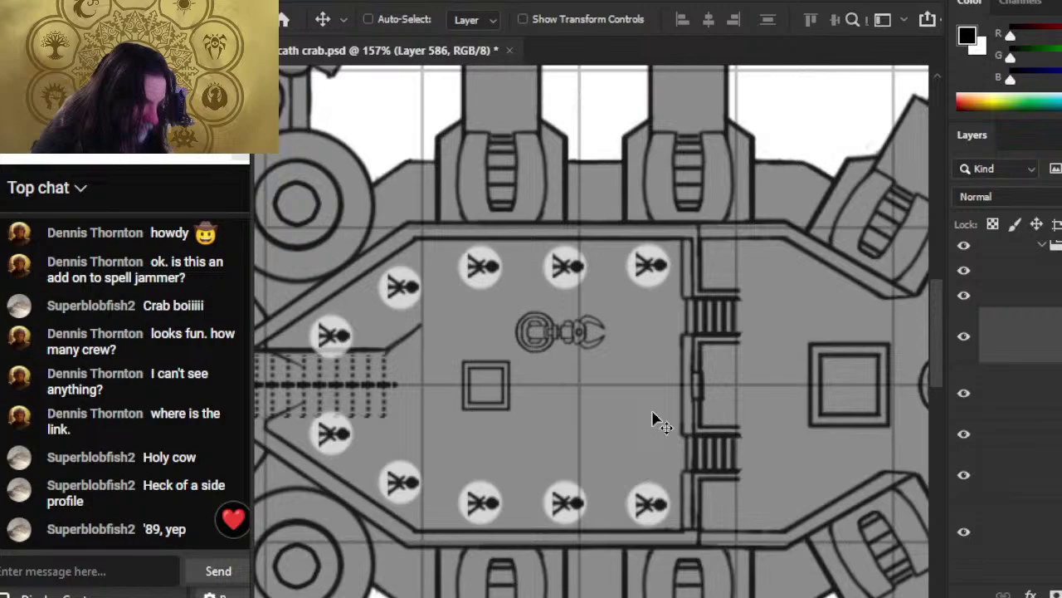
pyautogui.press('Left')
pyautogui.press('Left')
pyautogui.press('Left')
pyautogui.press('Left')
pyautogui.press('Left')
pyautogui.press('Left')
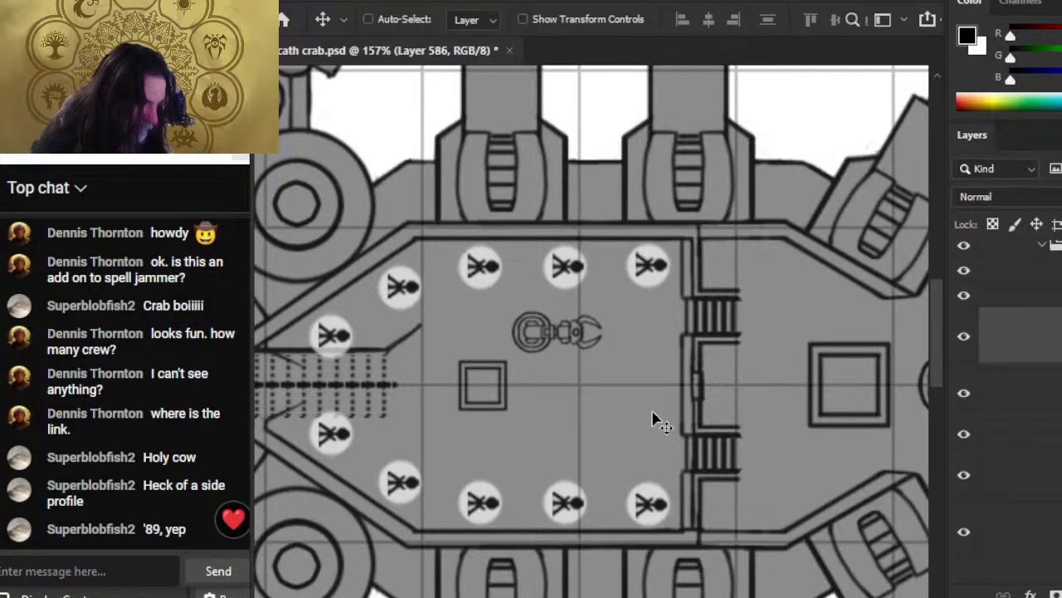
pyautogui.press('Left')
pyautogui.press('Left')
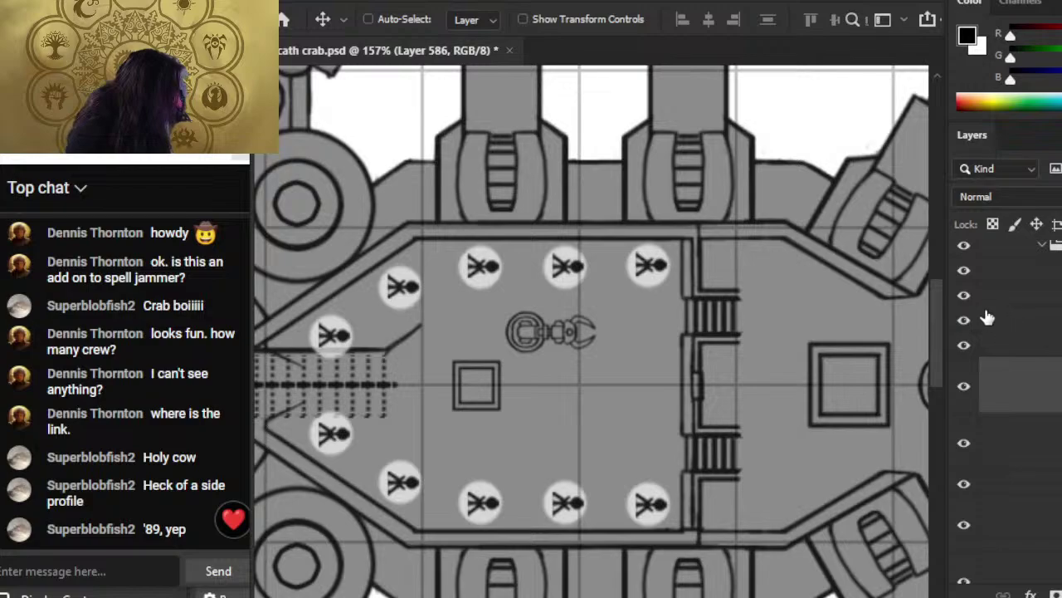
# - Find the left crew token's layer and nudge it down and inward toward the deck centre
pyautogui.click(963, 345)
pyautogui.click(963, 344)
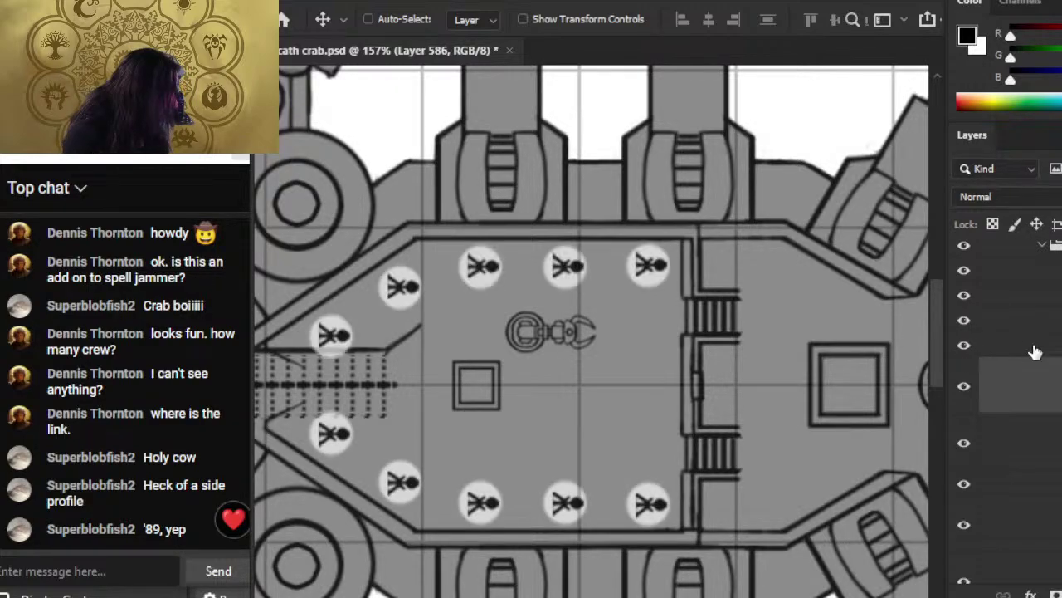
pyautogui.click(963, 397)
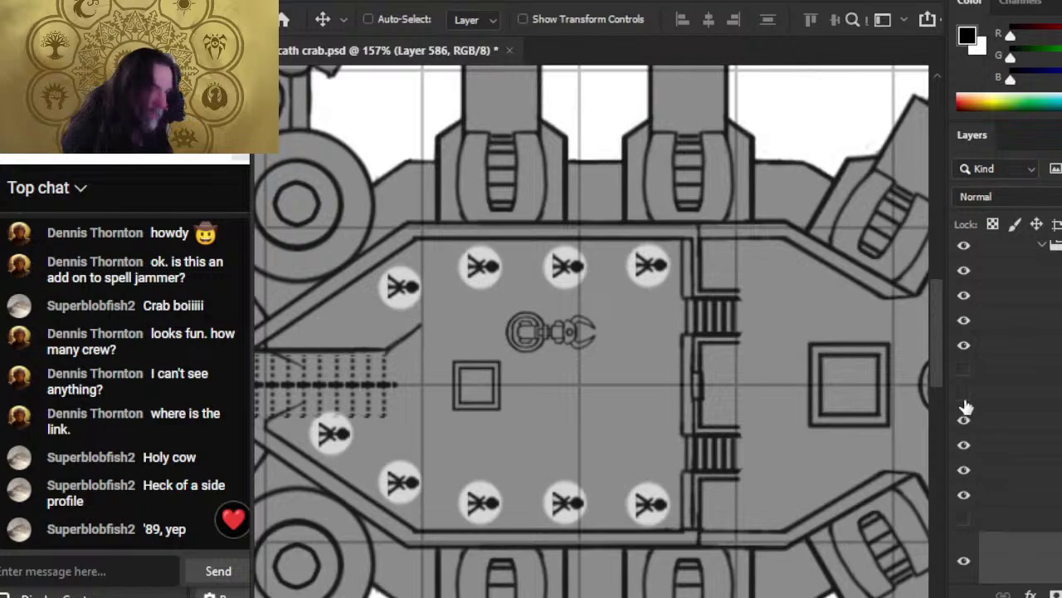
pyautogui.click(973, 405)
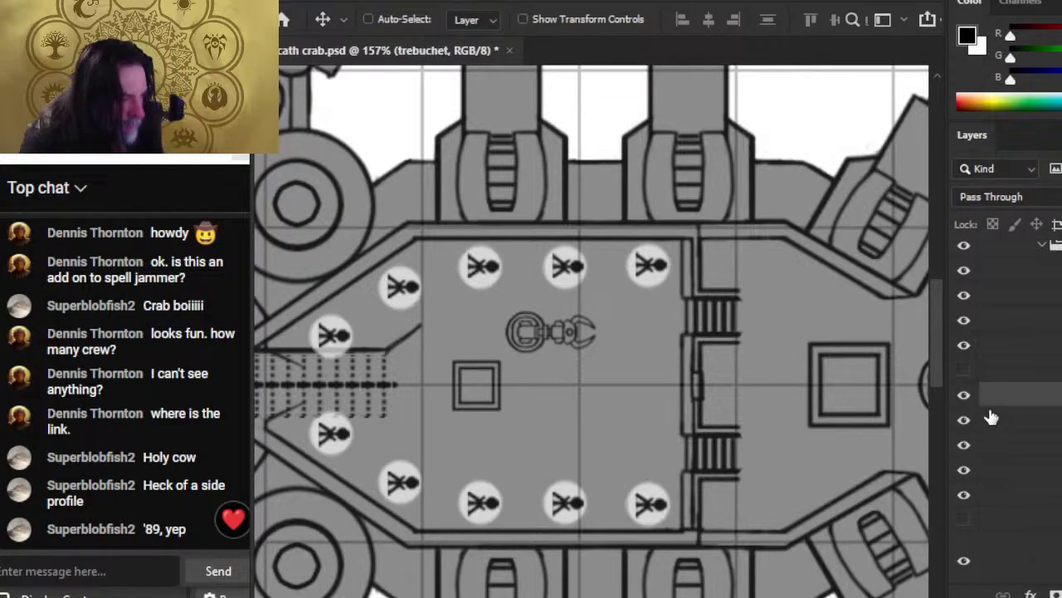
pyautogui.press('Down')
pyautogui.press('Down')
pyautogui.press('Down')
pyautogui.press('Down')
pyautogui.press('Down')
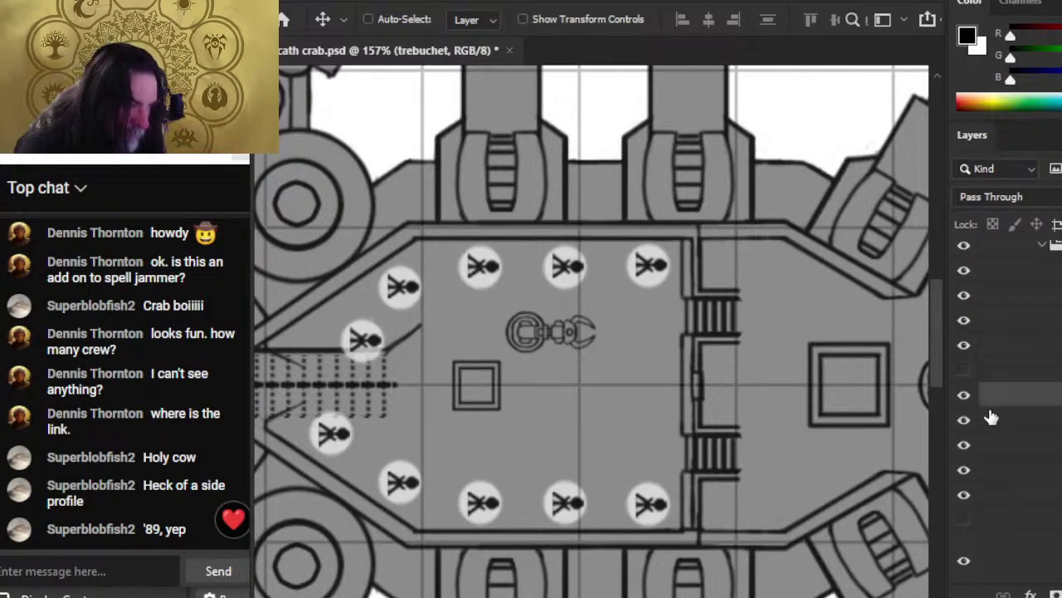
pyautogui.press('Down')
pyautogui.press('Right')
pyautogui.press('Right')
pyautogui.press('Right')
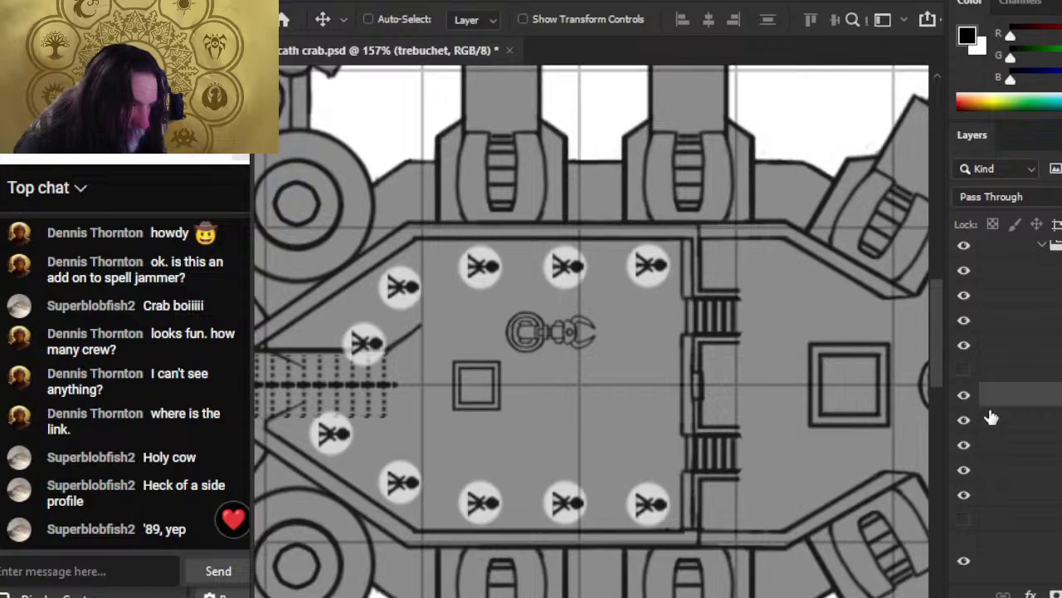
pyautogui.press('Down')
pyautogui.press('Down')
pyautogui.press('Down')
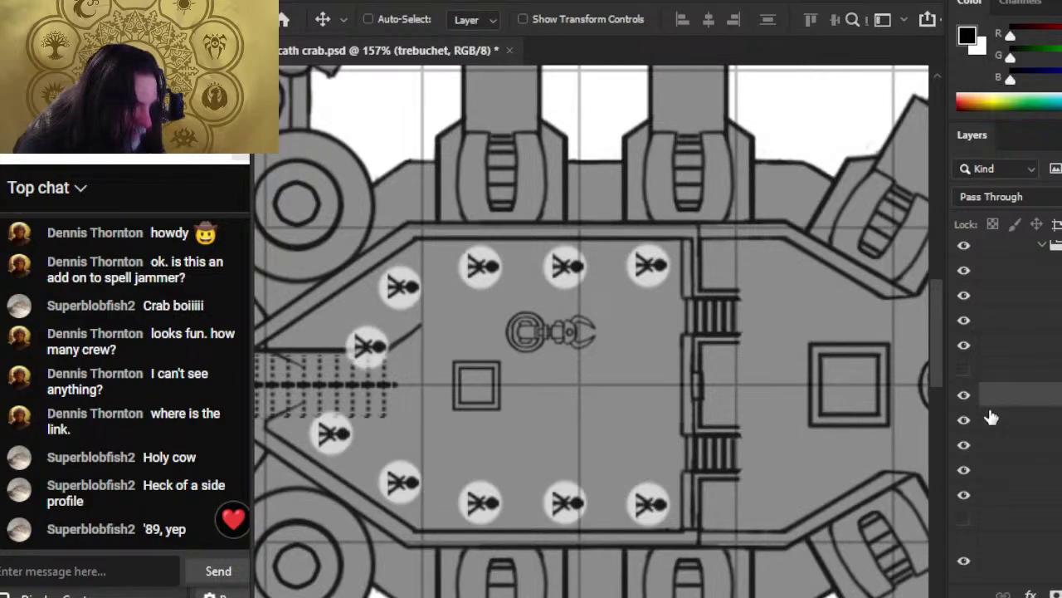
pyautogui.press('Left')
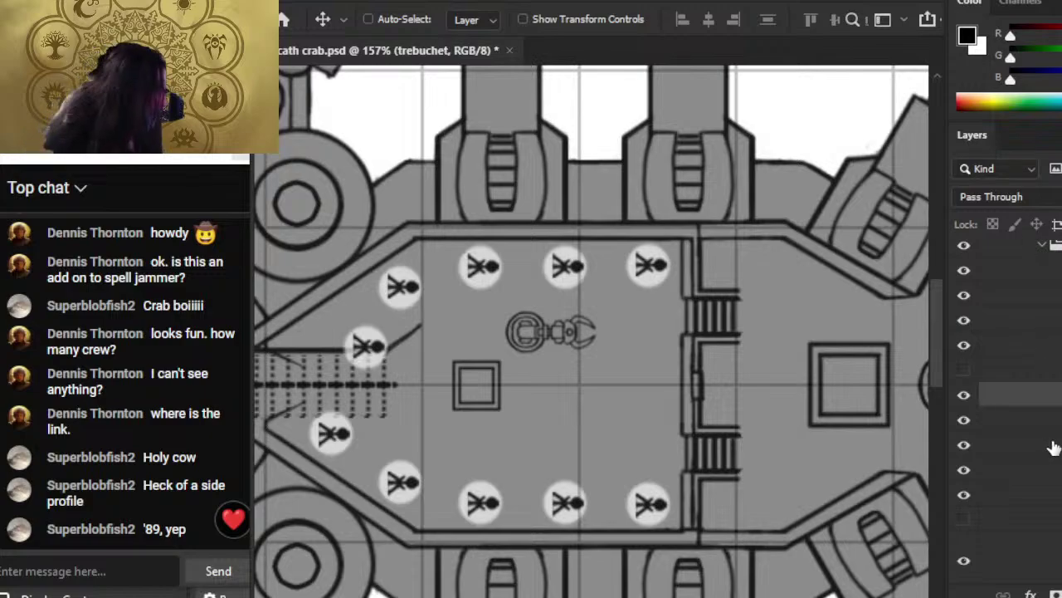
# - Select the upper-left crew token's layer and nudge it right, closer to the claw device
pyautogui.click(963, 420)
pyautogui.click(962, 420)
pyautogui.click(987, 422)
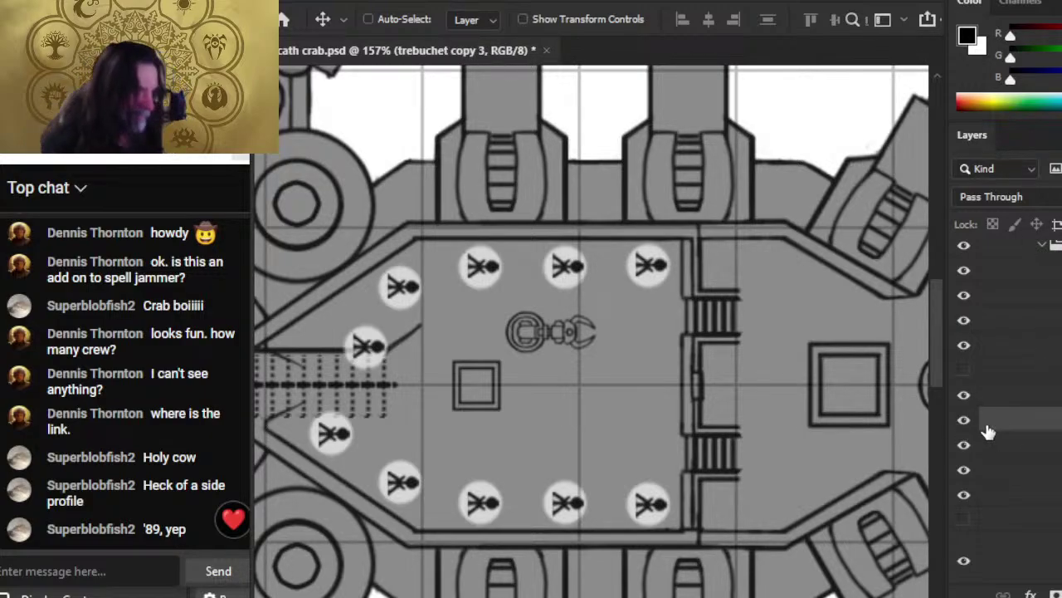
pyautogui.press('Right')
pyautogui.press('Right')
pyautogui.press('Right')
pyautogui.press('Right')
pyautogui.press('Right')
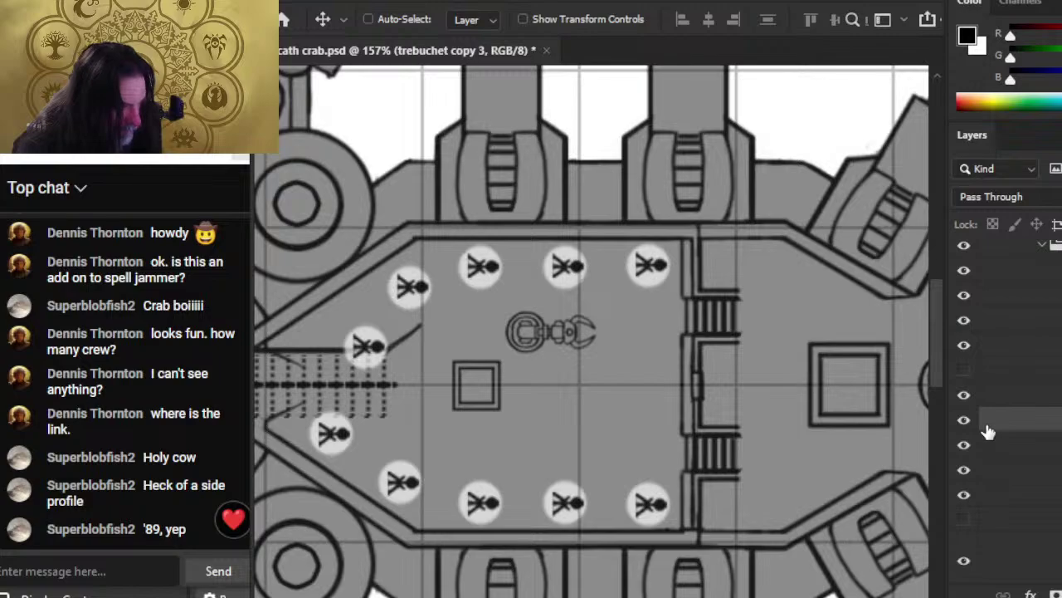
pyautogui.press('Right')
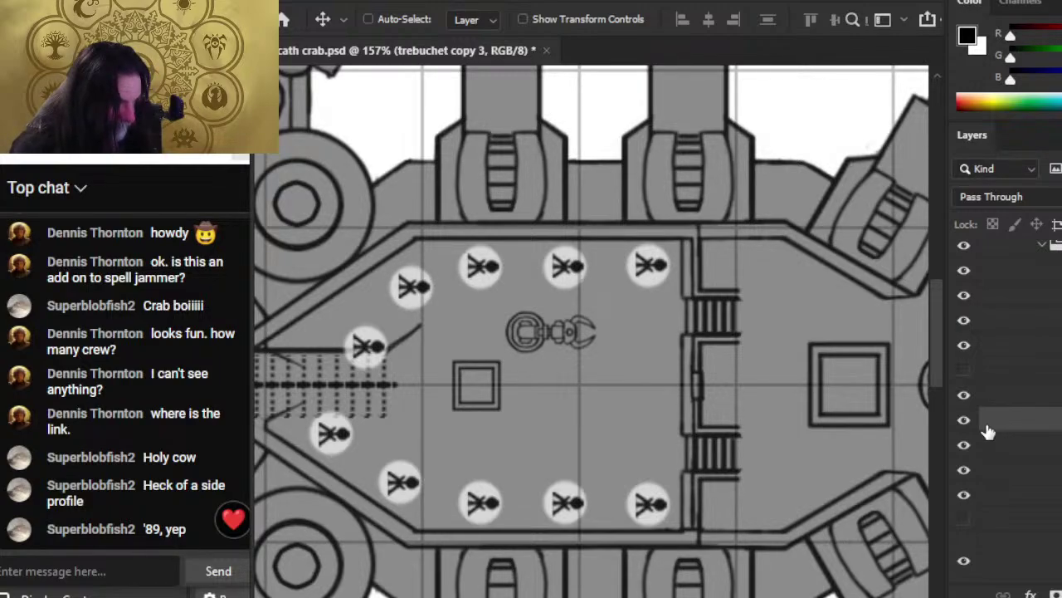
pyautogui.press('Left')
pyautogui.press('Left')
pyautogui.press('Left')
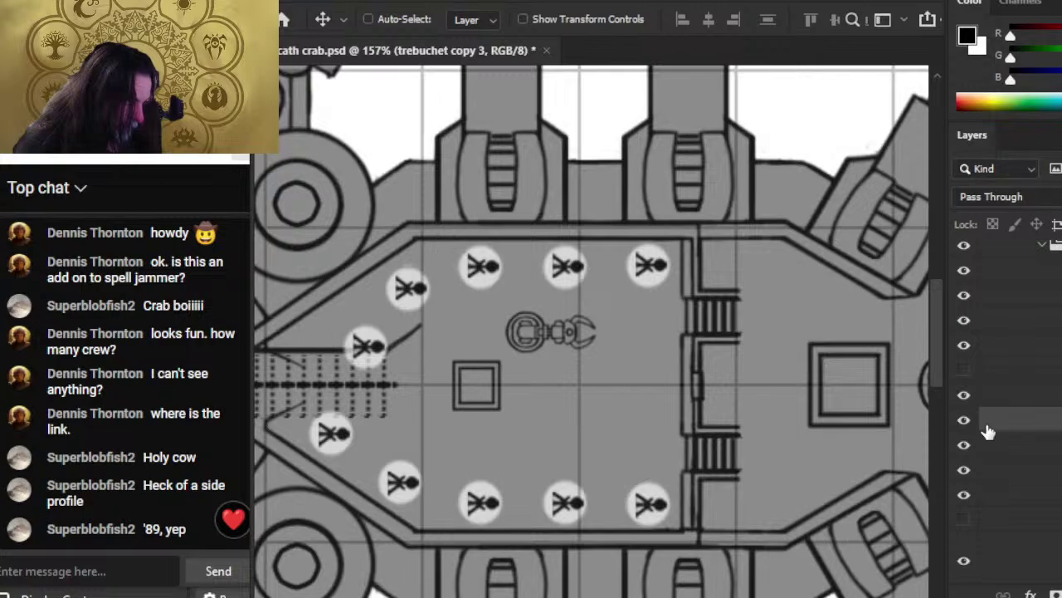
pyautogui.press('Right')
pyautogui.press('Right')
pyautogui.press('Right')
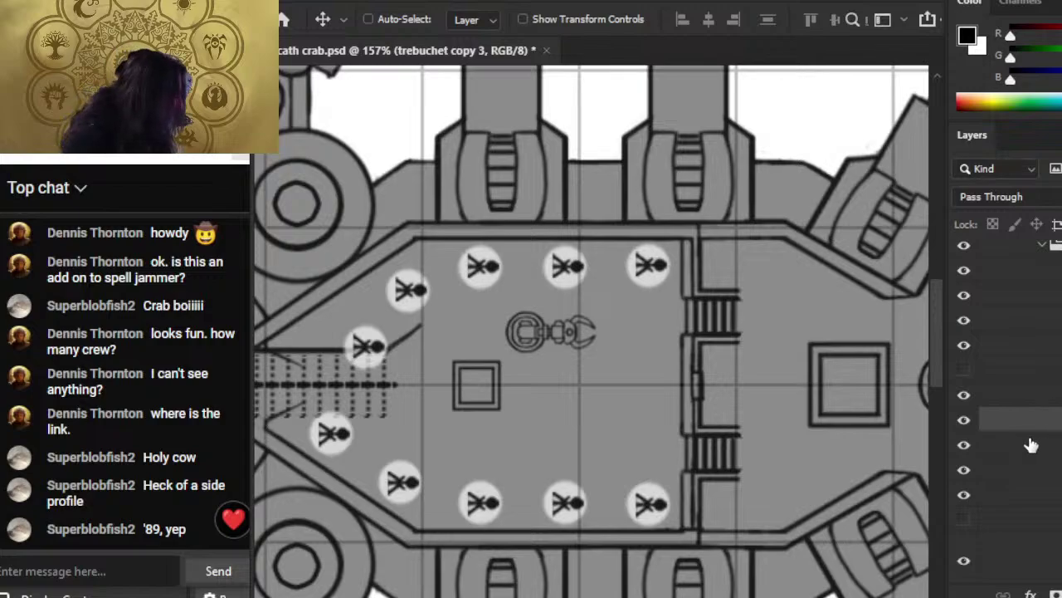
# - Toggle the top-row crew token layers' visibility to identify which layer is which
pyautogui.click(963, 468)
pyautogui.click(964, 467)
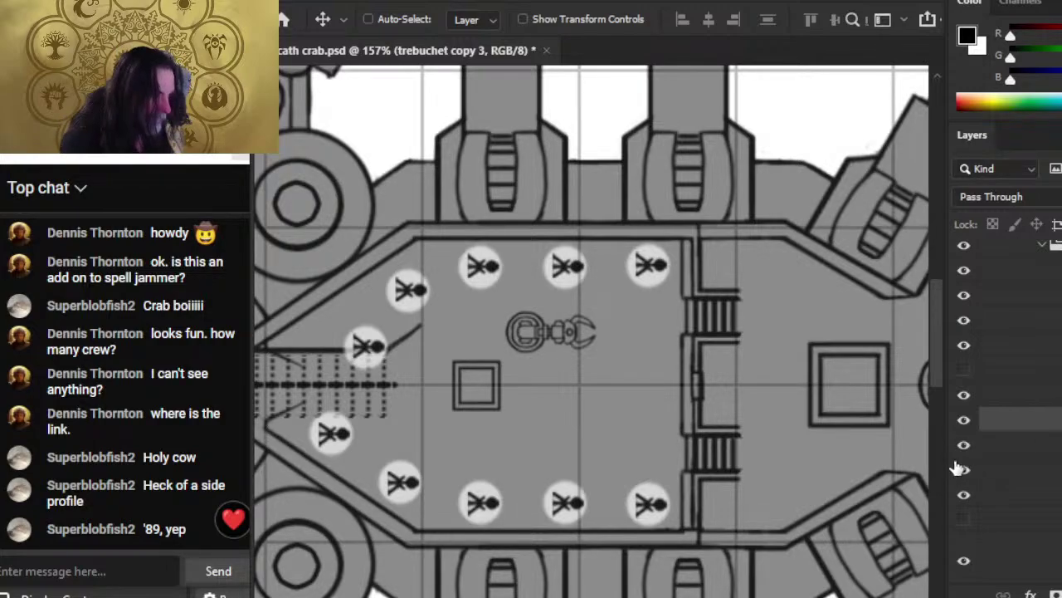
pyautogui.click(966, 472)
pyautogui.click(966, 471)
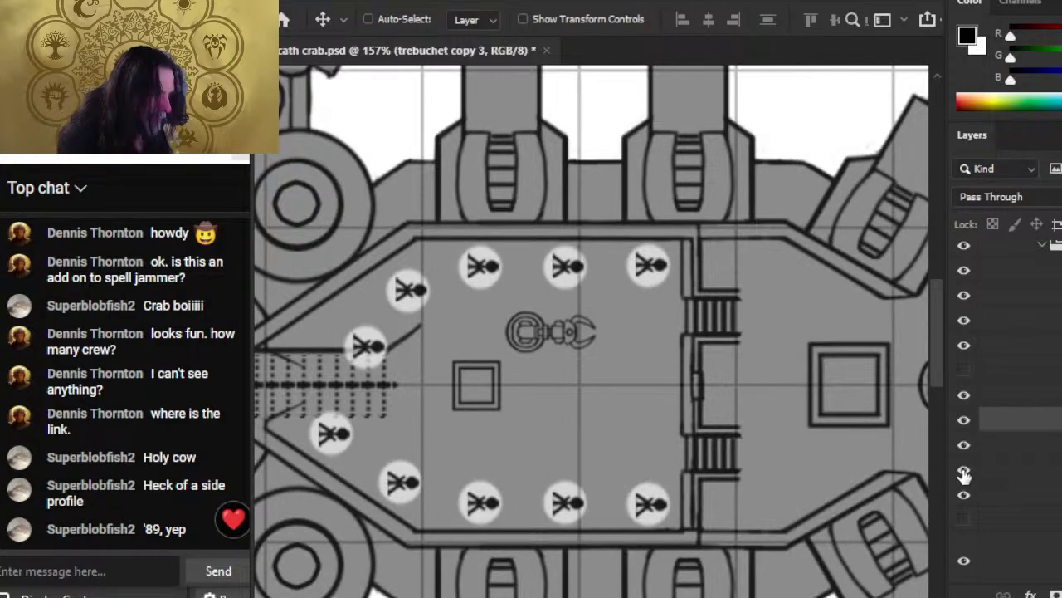
# - Drag the top-right crew token down beside the claw device, nudging it left and down
pyautogui.click(964, 495)
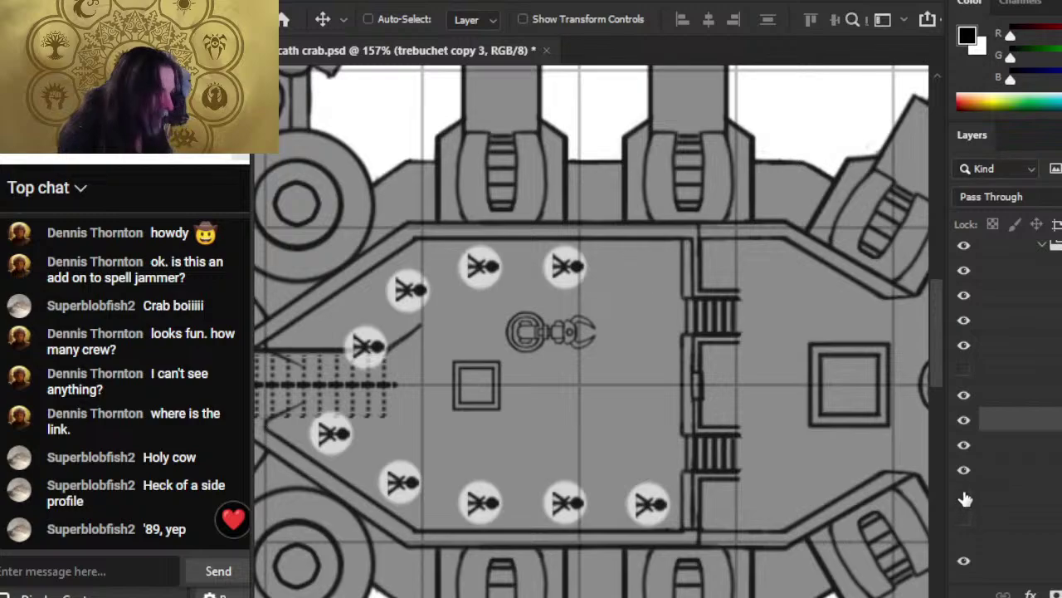
pyautogui.click(963, 495)
pyautogui.click(984, 496)
pyautogui.moveTo(699, 301); pyautogui.dragTo(687, 376)
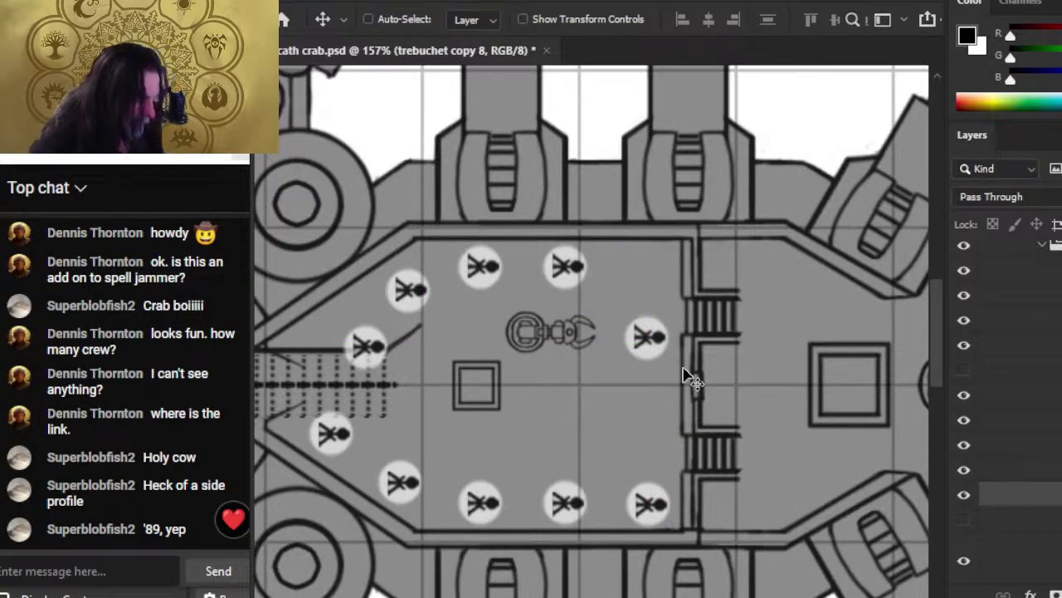
pyautogui.press('Left')
pyautogui.press('Left')
pyautogui.press('Left')
pyautogui.press('Left')
pyautogui.press('Left')
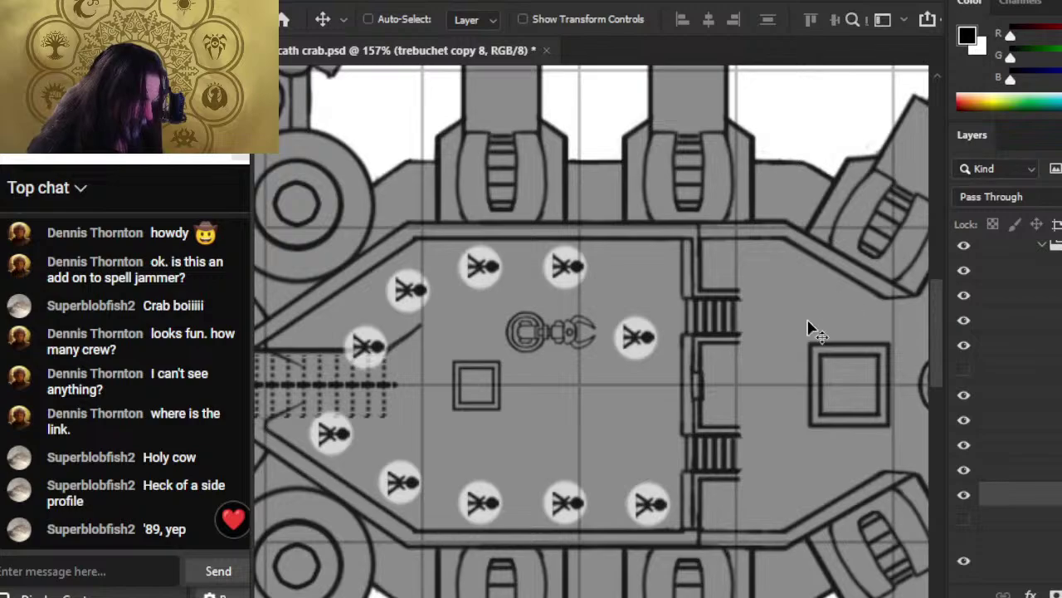
pyautogui.press('Left')
pyautogui.press('Left')
pyautogui.press('Left')
pyautogui.press('Left')
pyautogui.press('Left')
pyautogui.press('Left')
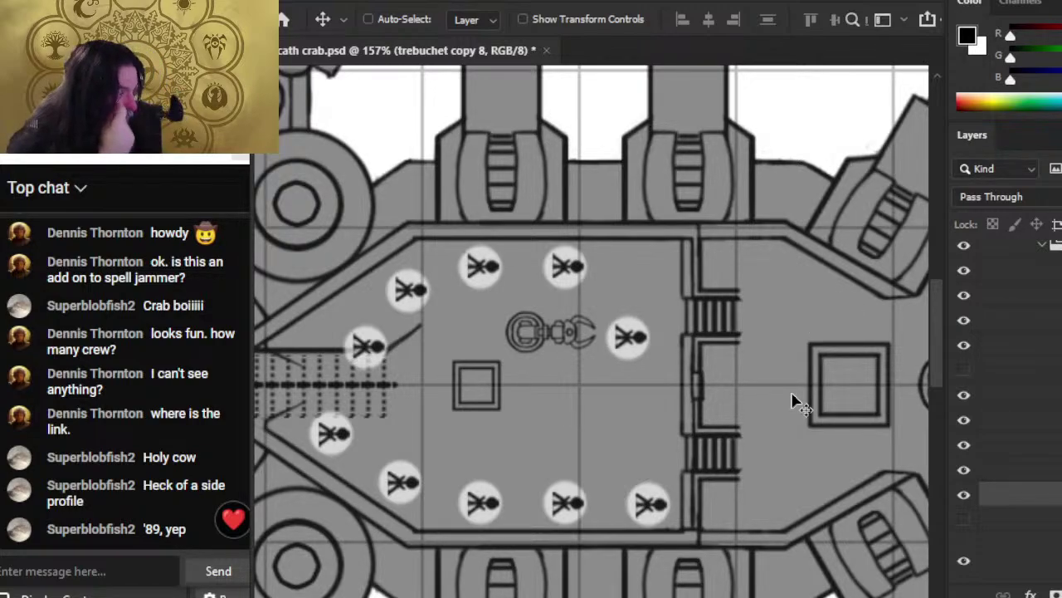
pyautogui.press('Left')
pyautogui.press('Left')
pyautogui.press('Left')
pyautogui.press('Left')
pyautogui.press('Left')
pyautogui.press('Left')
pyautogui.press('Down')
pyautogui.press('Down')
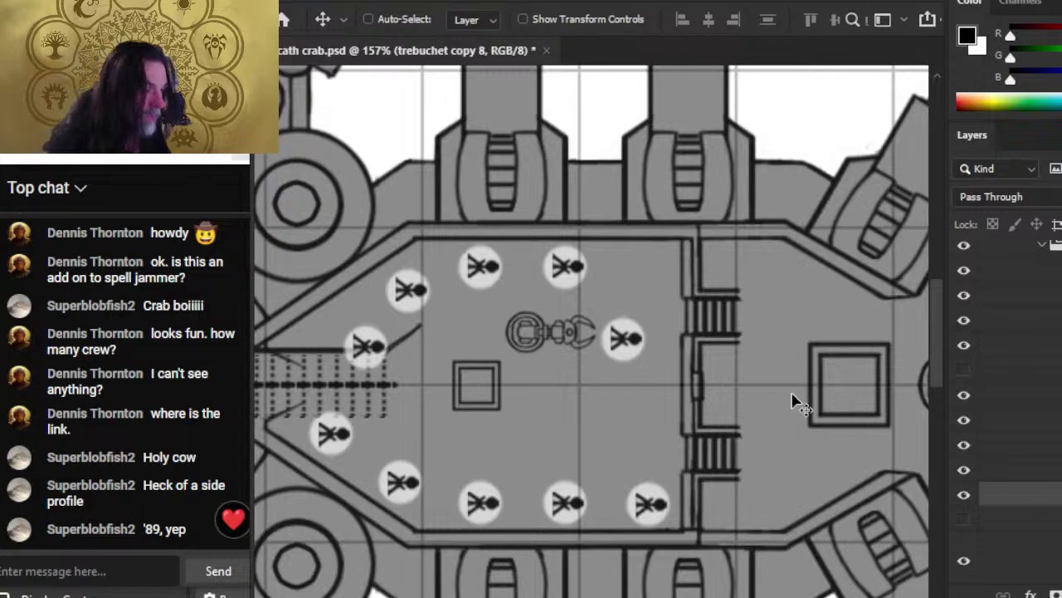
# - Move the middle top-row crew token down toward the claws with arrow-key nudges
pyautogui.click(1034, 478)
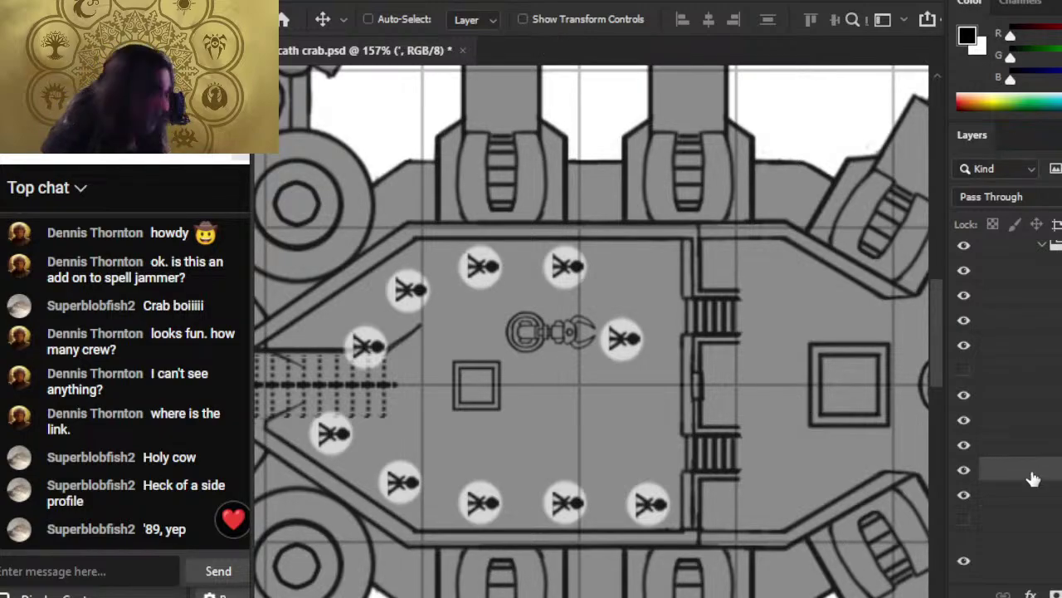
pyautogui.press('Down')
pyautogui.press('Down')
pyautogui.press('Down')
pyautogui.press('Down')
pyautogui.press('Down')
pyautogui.press('Down')
pyautogui.press('Down')
pyautogui.press('Down')
pyautogui.press('Down')
pyautogui.press('Down')
pyautogui.press('Down')
pyautogui.press('Down')
pyautogui.press('Down')
pyautogui.press('Down')
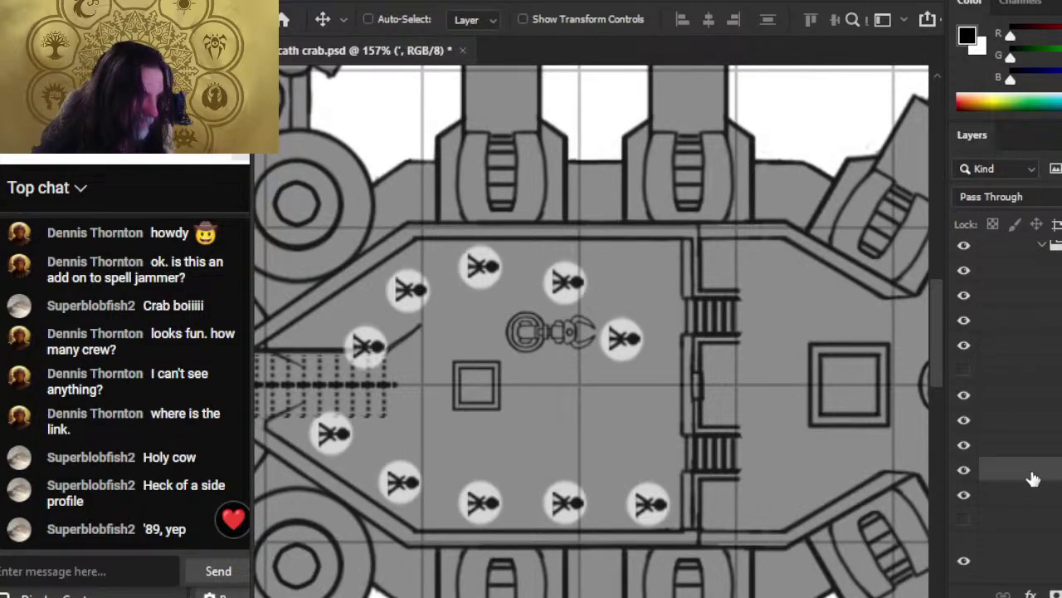
pyautogui.press('Down')
pyautogui.press('Left')
pyautogui.press('Left')
pyautogui.press('Left')
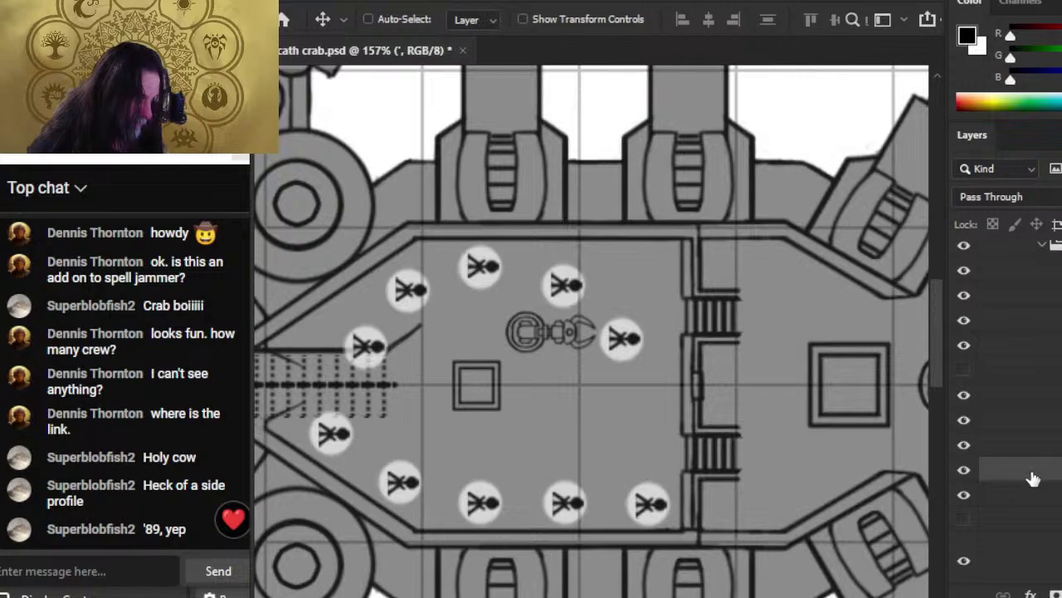
pyautogui.press('Right')
pyautogui.press('Right')
pyautogui.press('Down')
pyautogui.press('Down')
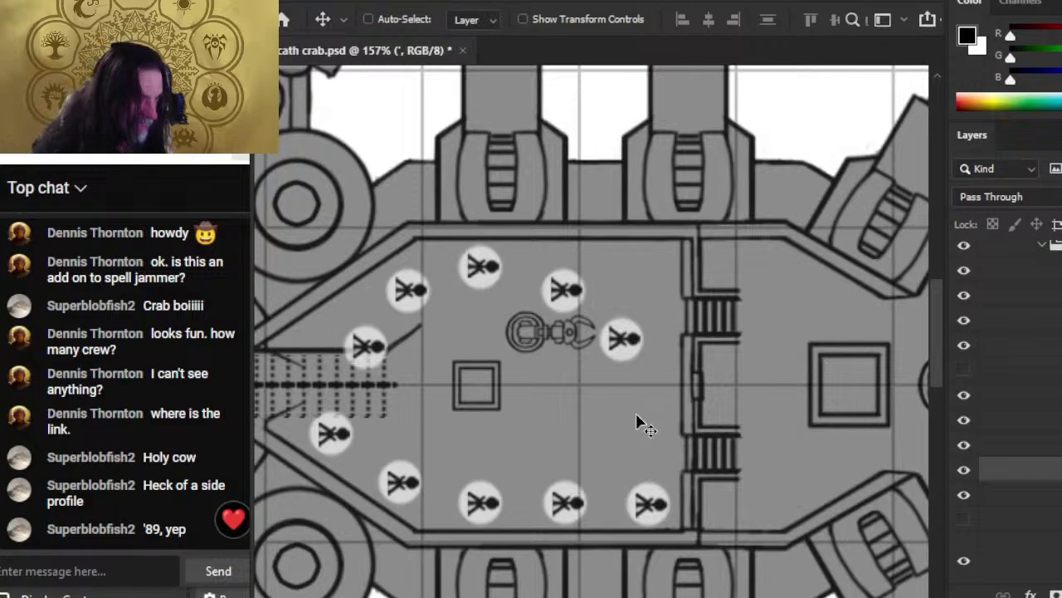
pyautogui.press('Down')
pyautogui.press('Left')
pyautogui.press('Left')
pyautogui.press('Left')
pyautogui.press('Left')
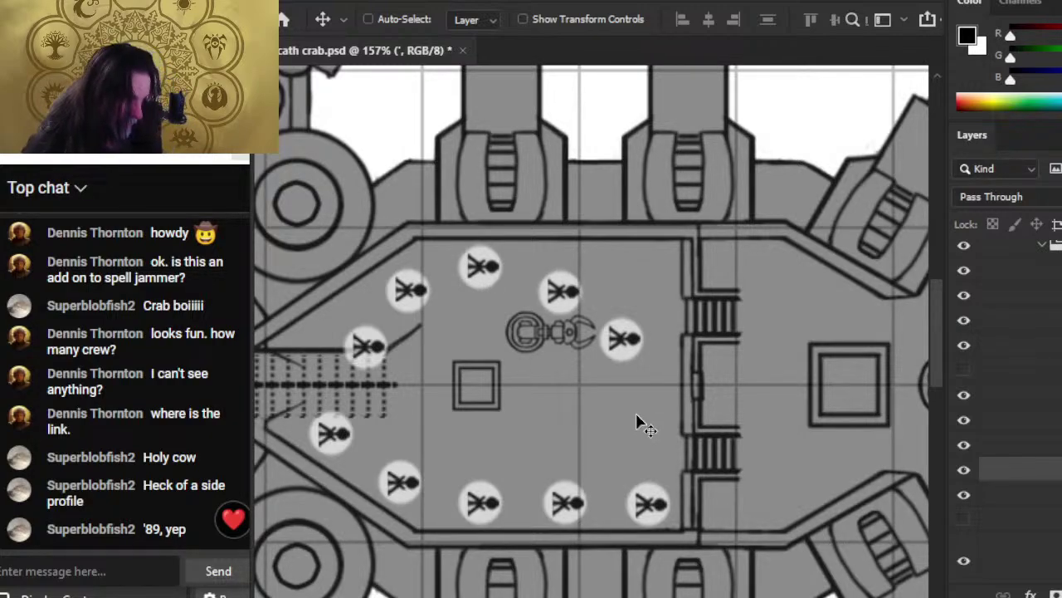
# - Reselect the token beside the claws and nudge it left and down against the pincers
pyautogui.click(1000, 501)
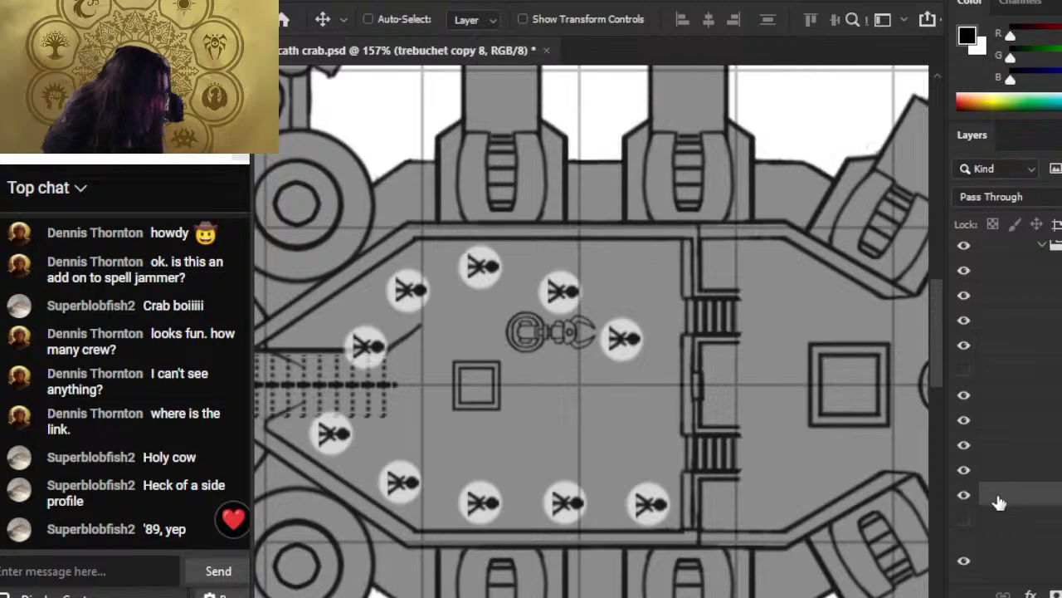
pyautogui.press('Down')
pyautogui.press('Down')
pyautogui.press('Down')
pyautogui.press('Down')
pyautogui.press('Left')
pyautogui.press('Left')
pyautogui.press('Left')
pyautogui.press('Left')
pyautogui.press('Left')
pyautogui.press('Left')
pyautogui.press('Left')
pyautogui.press('Left')
pyautogui.press('Left')
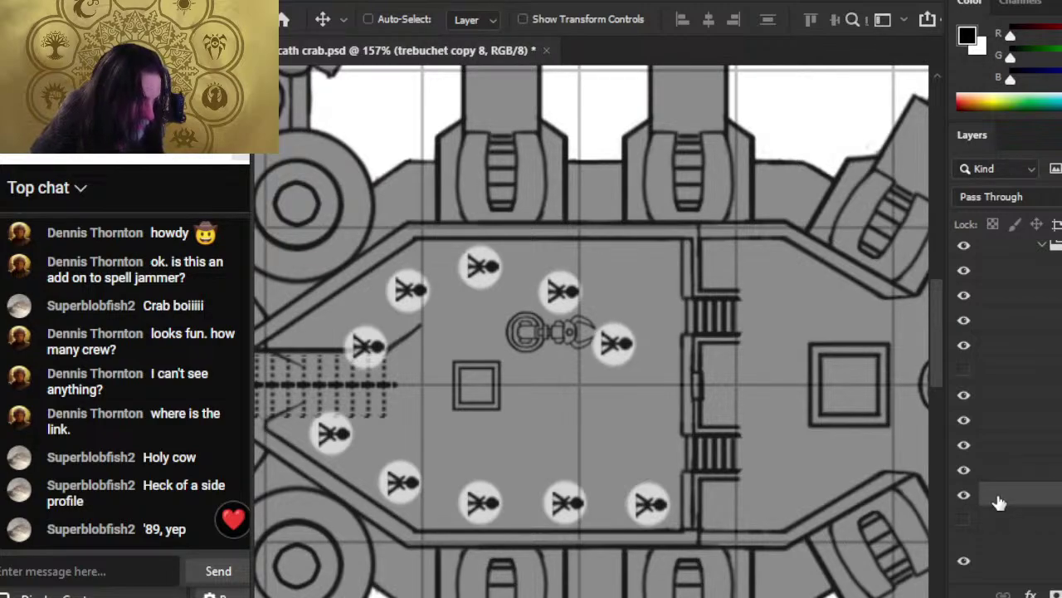
pyautogui.press('Left')
pyautogui.press('Left')
pyautogui.press('Left')
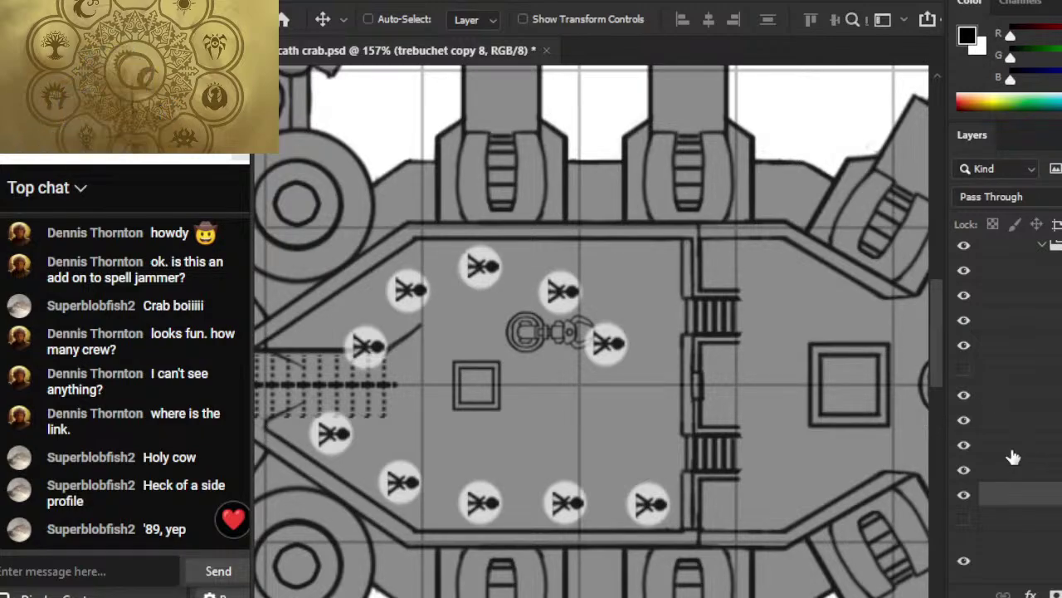
# - Duplicate the crew token group from the layer context menu
pyautogui.click(1058, 344)
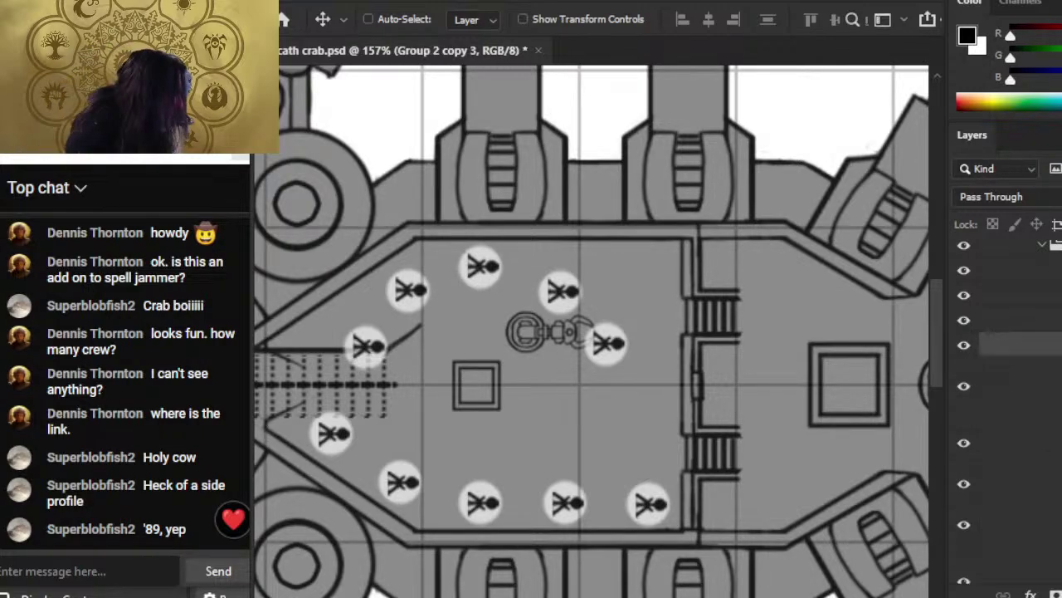
pyautogui.click(964, 320)
pyautogui.rightClick(1015, 355)
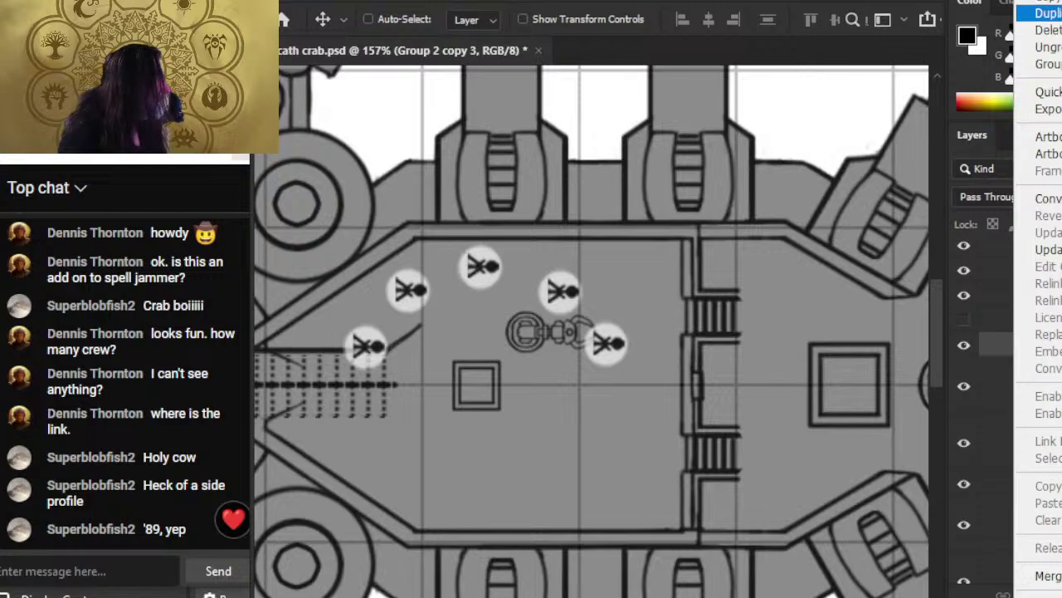
pyautogui.click(1047, 13)
pyautogui.press('Return')
# - Start a Free Transform on the duplicated crew group and commit it after panning across the deck
pyautogui.press('l')
pyautogui.rightClick(628, 296)
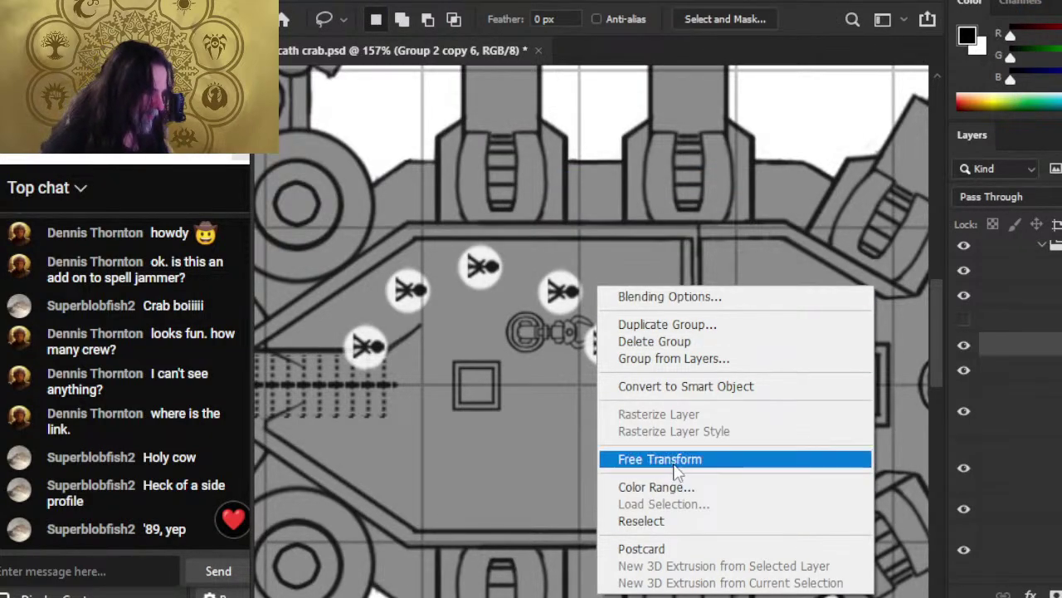
pyautogui.click(669, 459)
pyautogui.rightClick(598, 328)
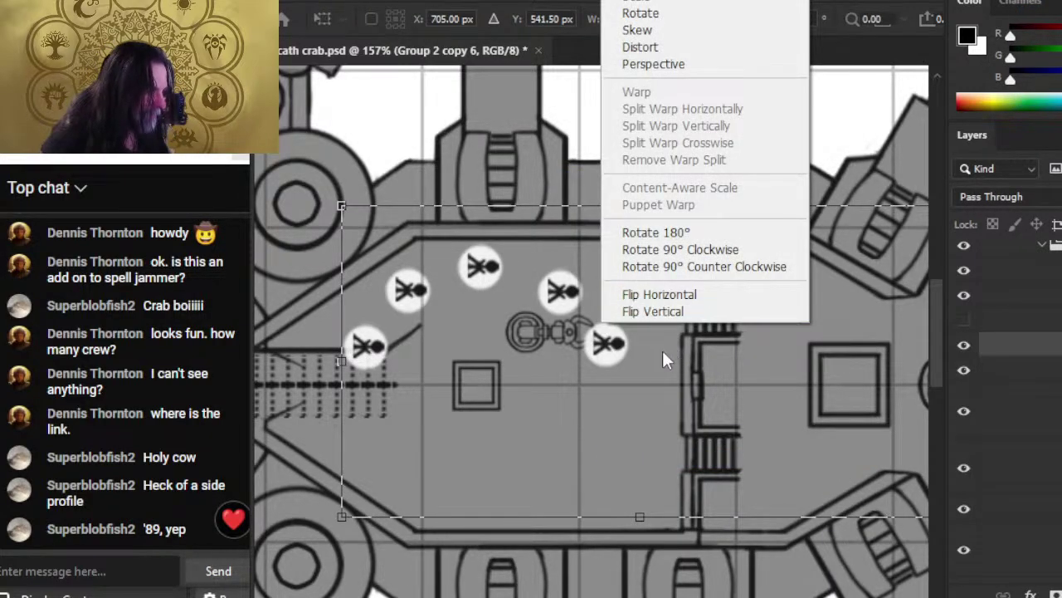
pyautogui.click(683, 332)
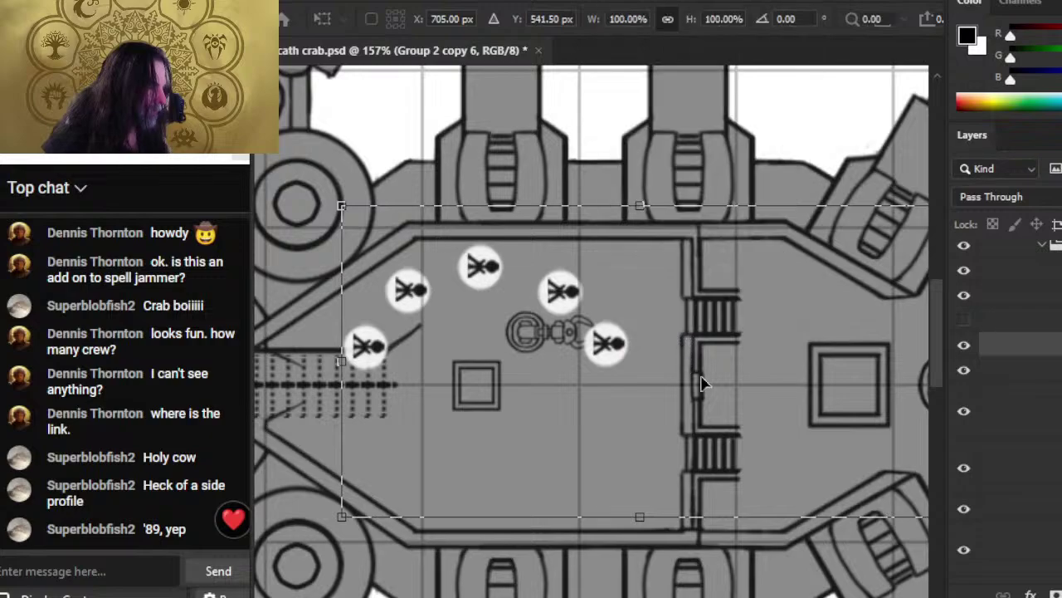
pyautogui.moveTo(702, 379); pyautogui.dragTo(404, 384)
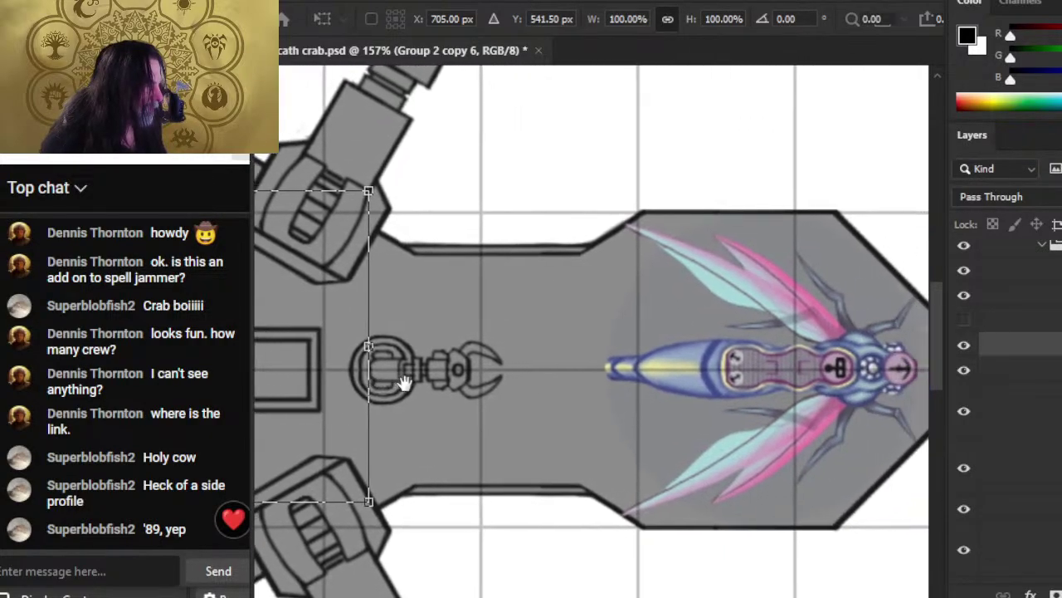
pyautogui.moveTo(624, 391); pyautogui.dragTo(773, 391)
pyautogui.moveTo(527, 422); pyautogui.dragTo(683, 430)
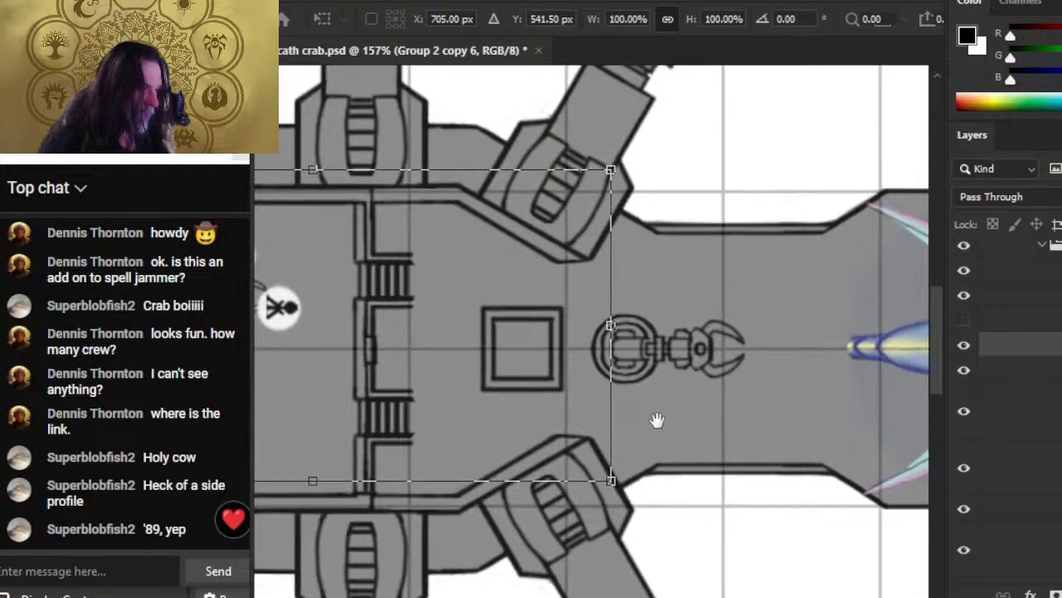
pyautogui.moveTo(594, 388); pyautogui.dragTo(681, 386)
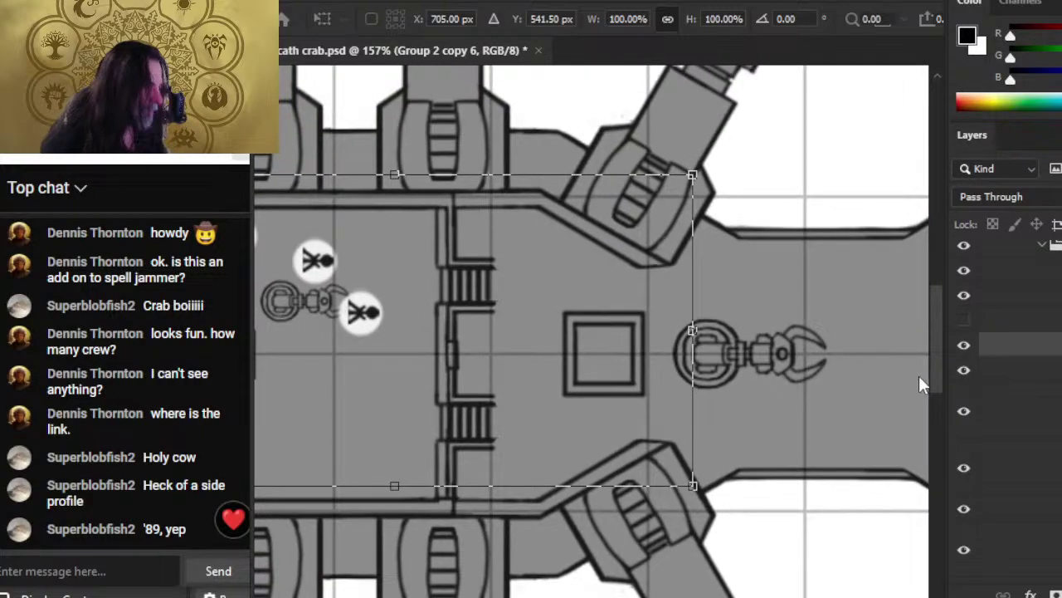
pyautogui.press('Return')
# - Check the crew layers by toggling visibility, then duplicate the crew group again
pyautogui.click(964, 354)
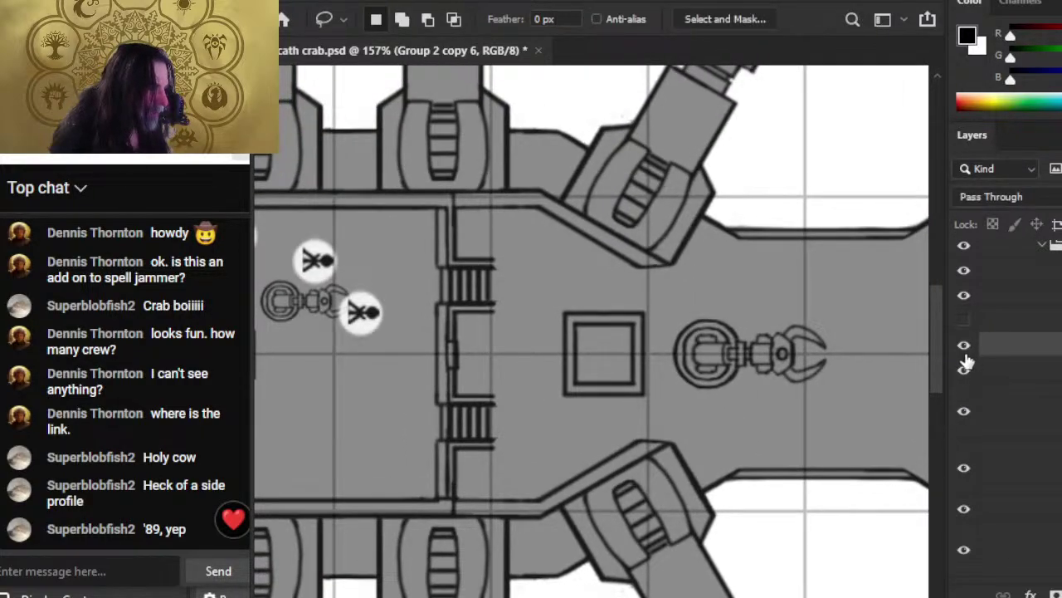
pyautogui.click(965, 354)
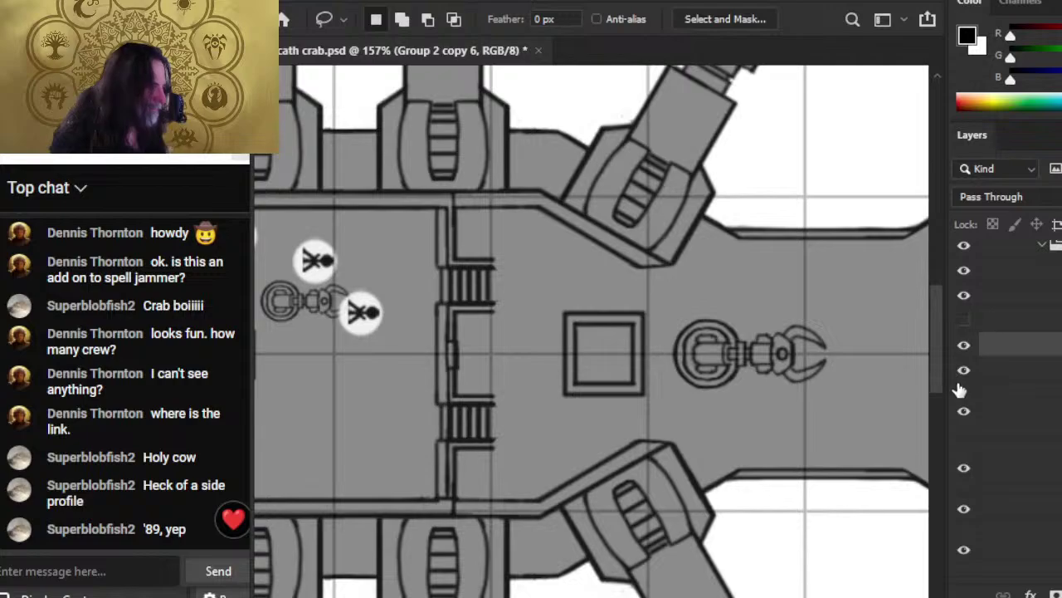
pyautogui.click(965, 372)
pyautogui.click(965, 372)
pyautogui.rightClick(1012, 353)
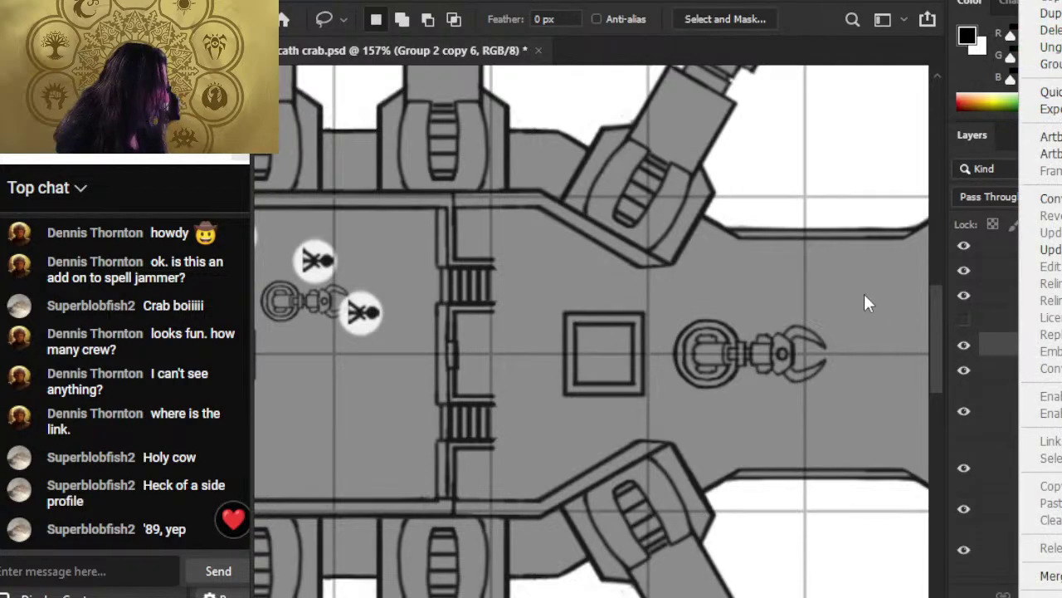
pyautogui.click(1047, 13)
pyautogui.press('Return')
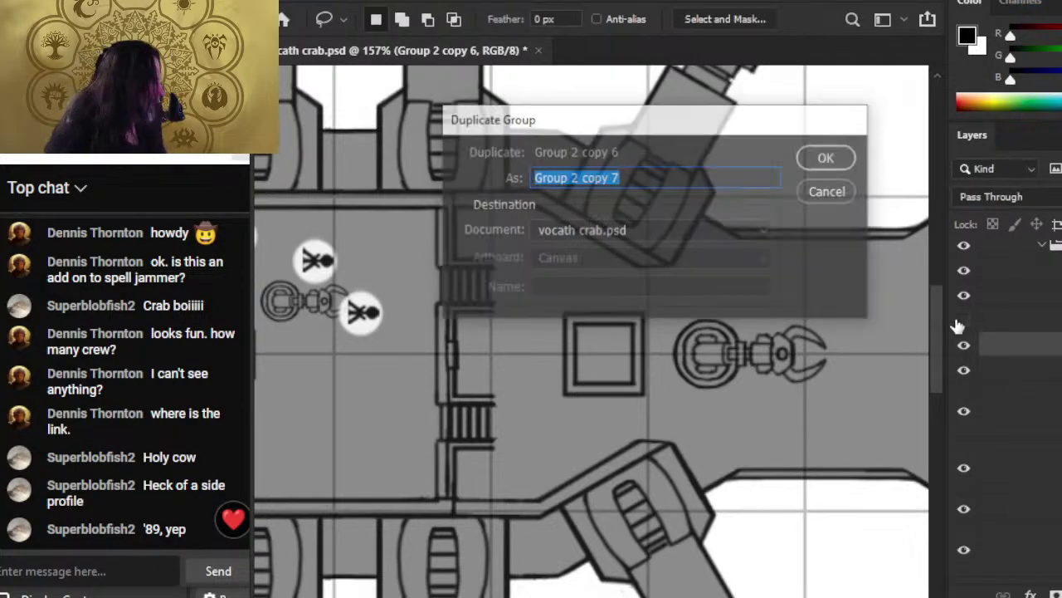
# - Try Flip Horizontal on the new crew copy, then cancel the transform
pyautogui.rightClick(1026, 357)
pyautogui.press('Escape')
pyautogui.rightClick(975, 349)
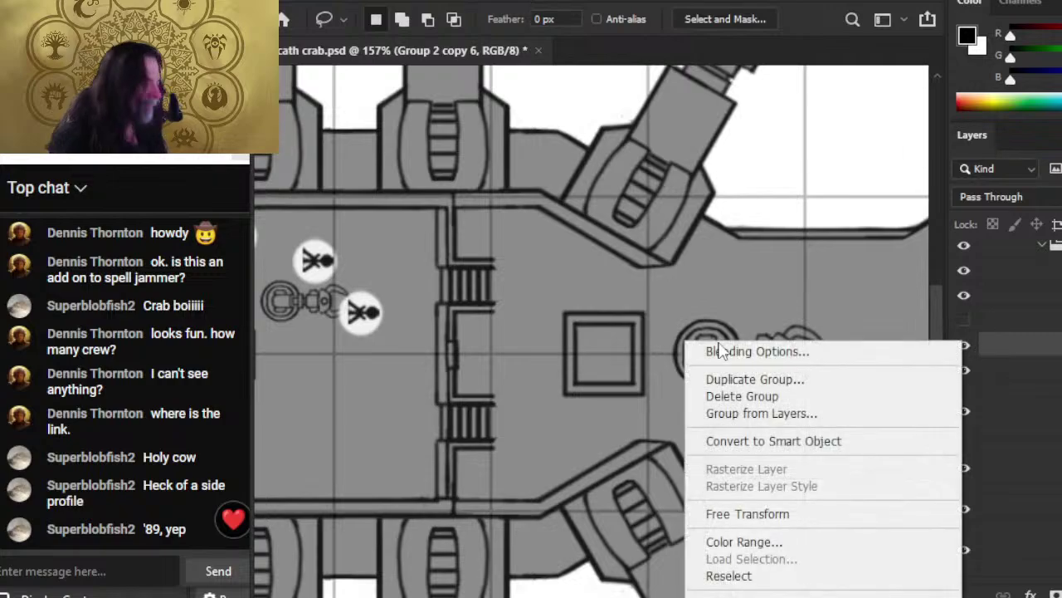
pyautogui.click(792, 529)
pyautogui.rightClick(694, 357)
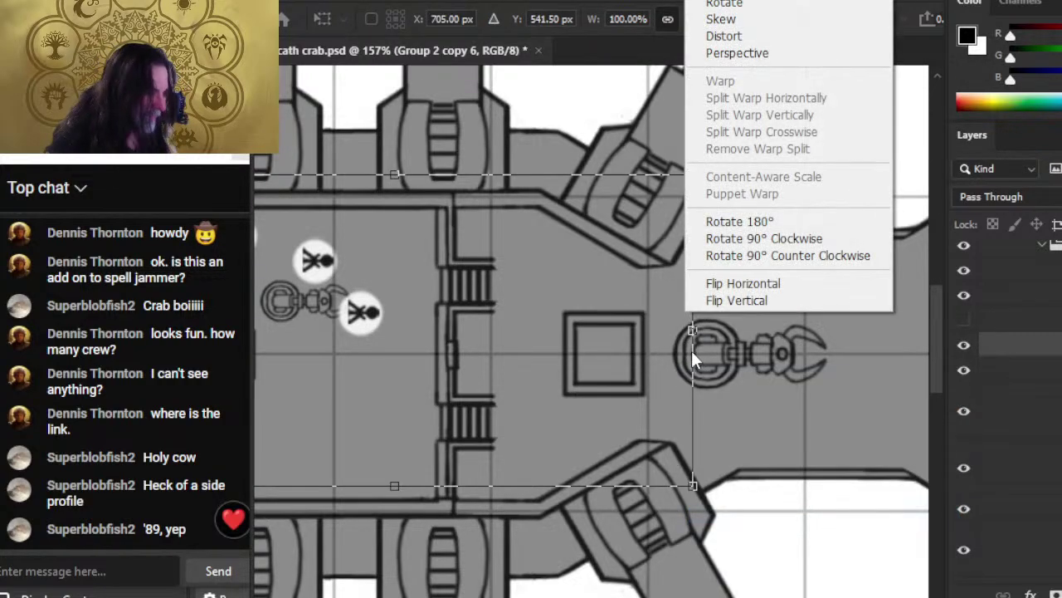
pyautogui.click(760, 287)
pyautogui.press('Escape')
# - Flip the crew copy vertically and drag the mirrored tokens into the ring around the claw
pyautogui.press('l')
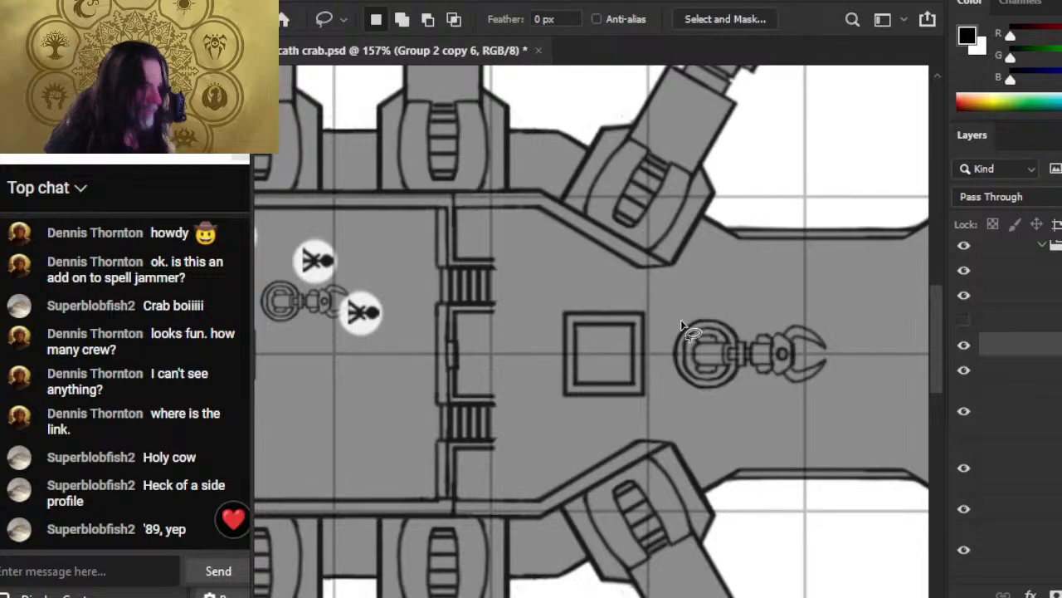
pyautogui.rightClick(681, 325)
pyautogui.click(816, 491)
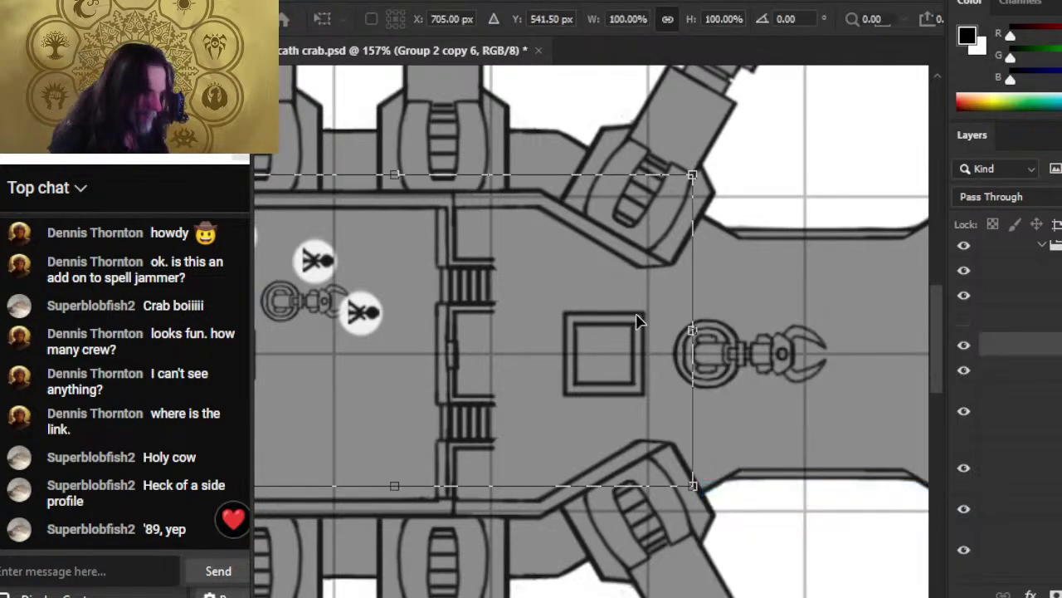
pyautogui.rightClick(640, 321)
pyautogui.click(751, 298)
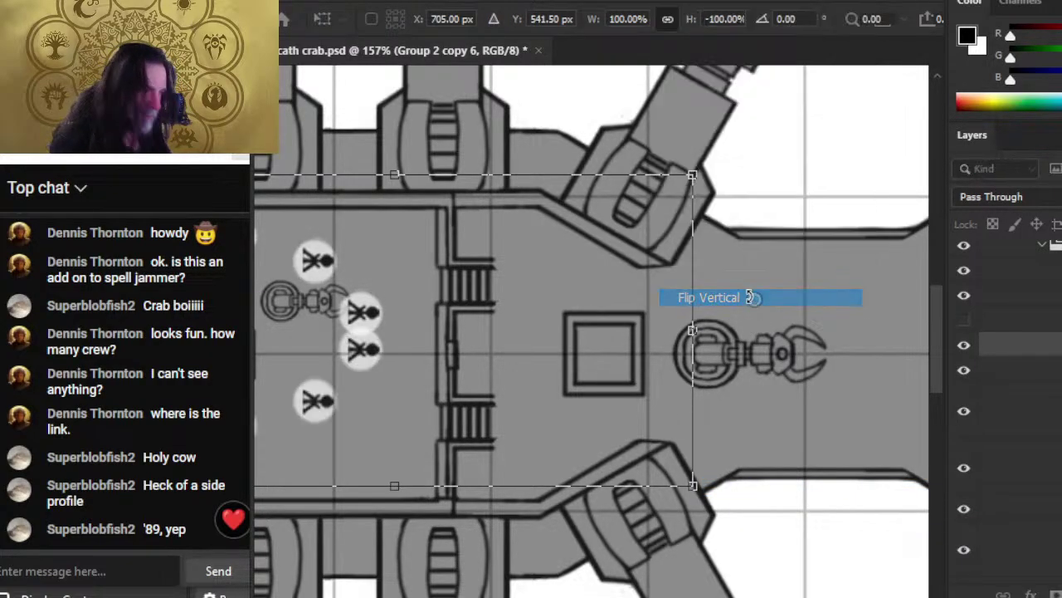
pyautogui.press('Return')
pyautogui.hscroll(-5, 788, 344)
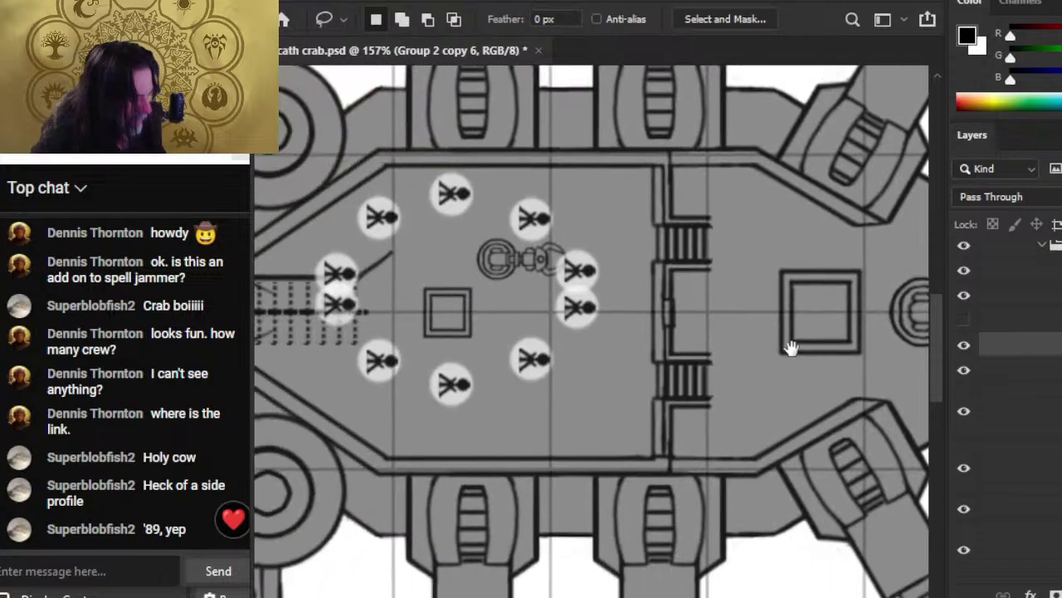
pyautogui.press('v')
pyautogui.moveTo(766, 318); pyautogui.dragTo(743, 391)
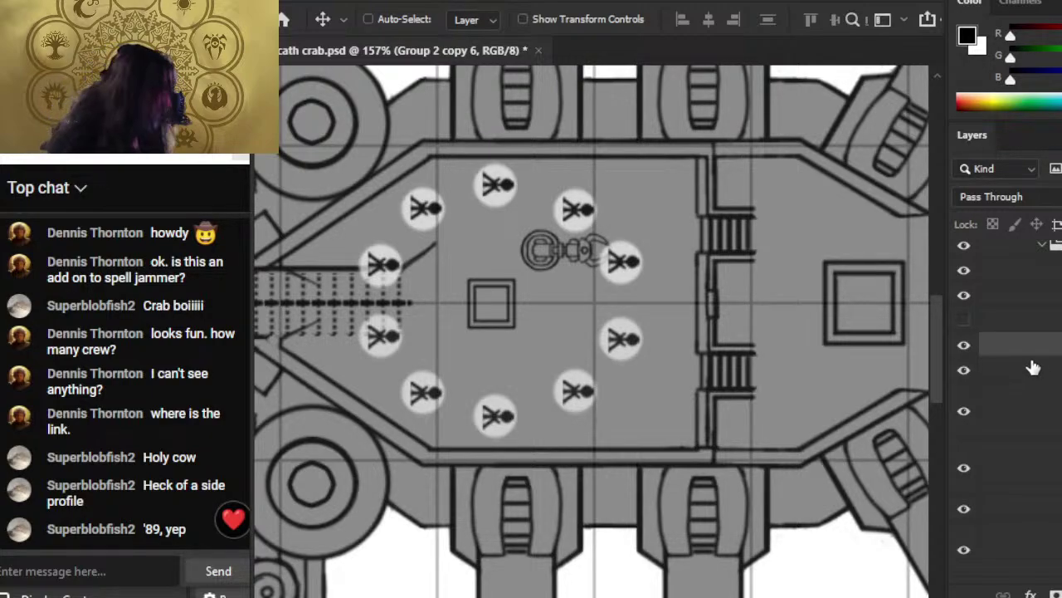
# - Select Layer 586 in the turerets group, lasso the claw device and nudge it left
pyautogui.click(1012, 294)
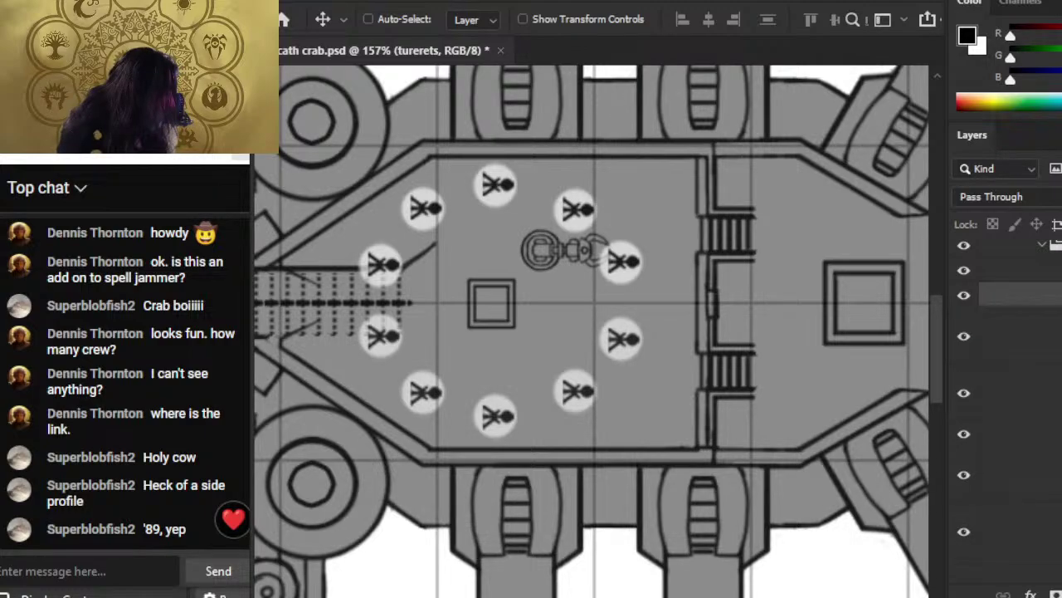
pyautogui.click(963, 336)
pyautogui.click(964, 336)
pyautogui.click(1029, 340)
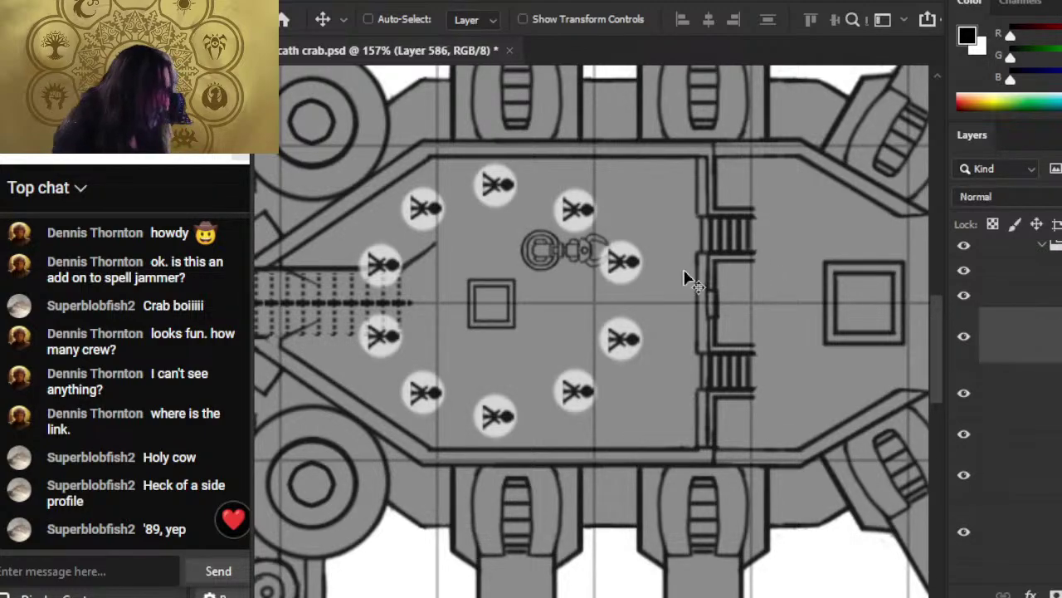
pyautogui.press('l')
pyautogui.moveTo(513, 213)
pyautogui.mouseDown()
pyautogui.moveTo(490, 253)
pyautogui.moveTo(590, 291)
pyautogui.moveTo(639, 249)
pyautogui.moveTo(588, 209)
pyautogui.moveTo(534, 258)
pyautogui.mouseUp()
pyautogui.press('v')
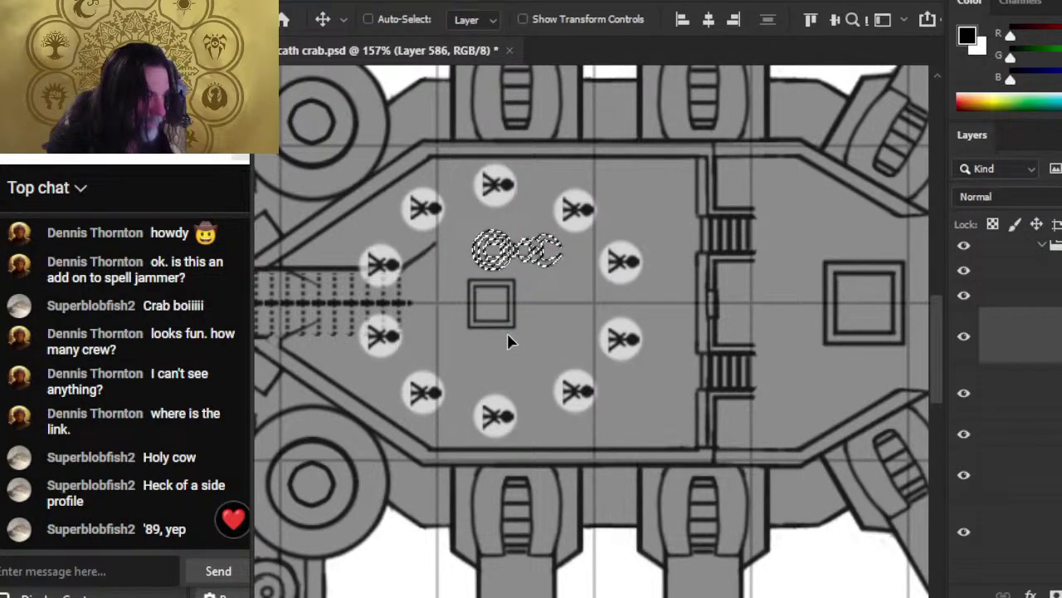
# - Clear the selection, try dragging the claw and square upward, then undo it
pyautogui.press('l')
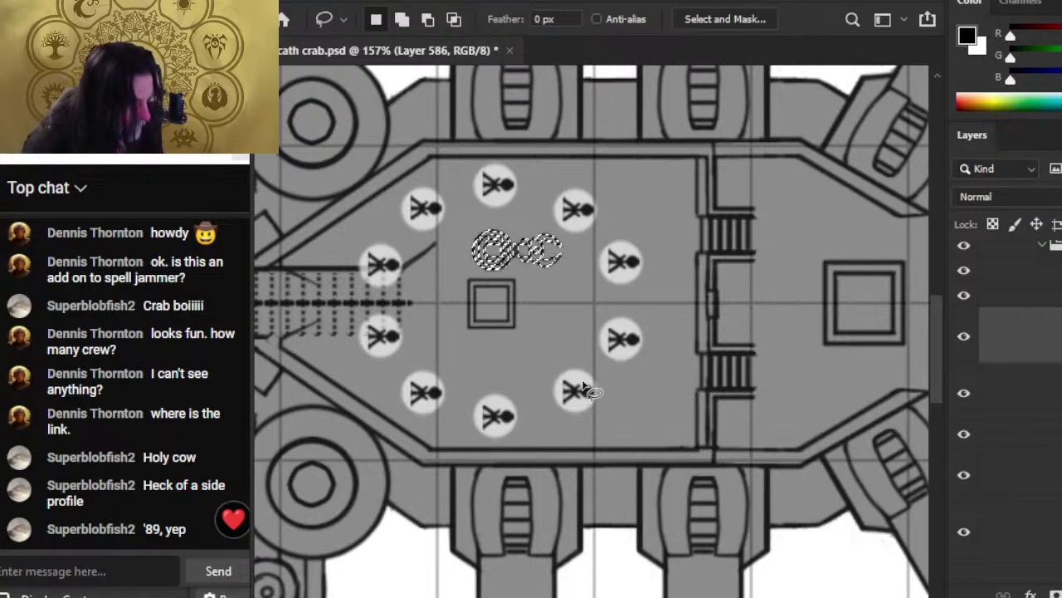
pyautogui.hotkey('ctrl', 'd')
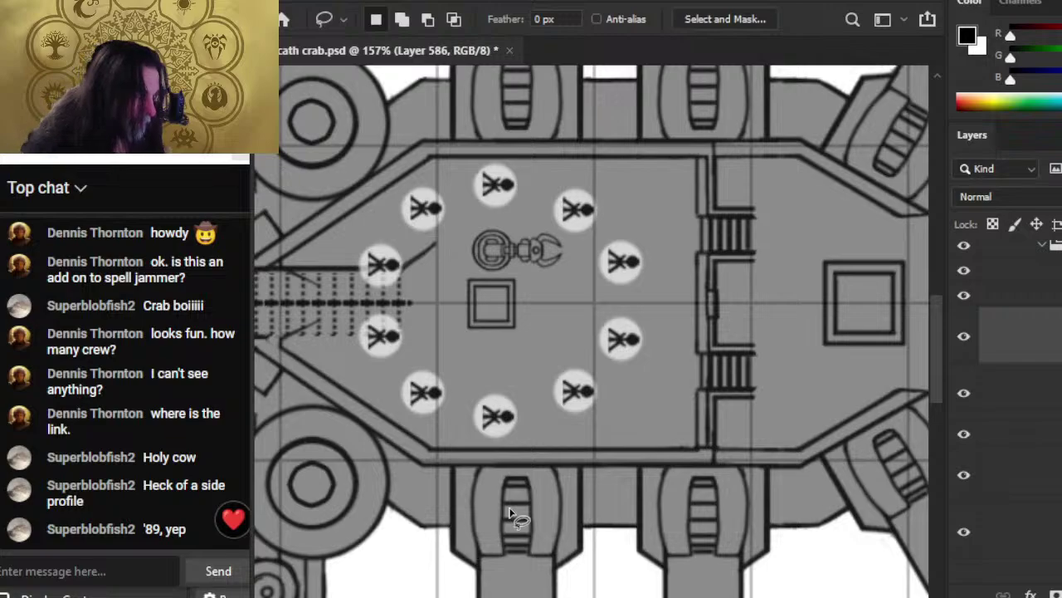
pyautogui.press('v')
pyautogui.moveTo(554, 336); pyautogui.dragTo(550, 264)
pyautogui.hotkey('ctrl', 'z')
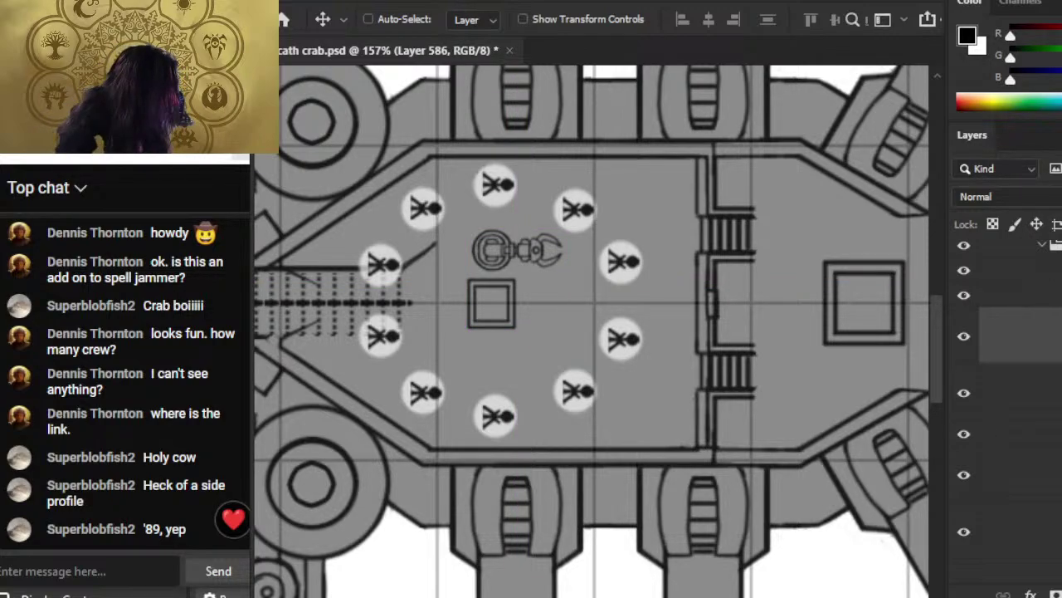
# - Toggle visibility of the crew tokens and the claw and square artwork to check placement
pyautogui.click(962, 297)
pyautogui.click(962, 297)
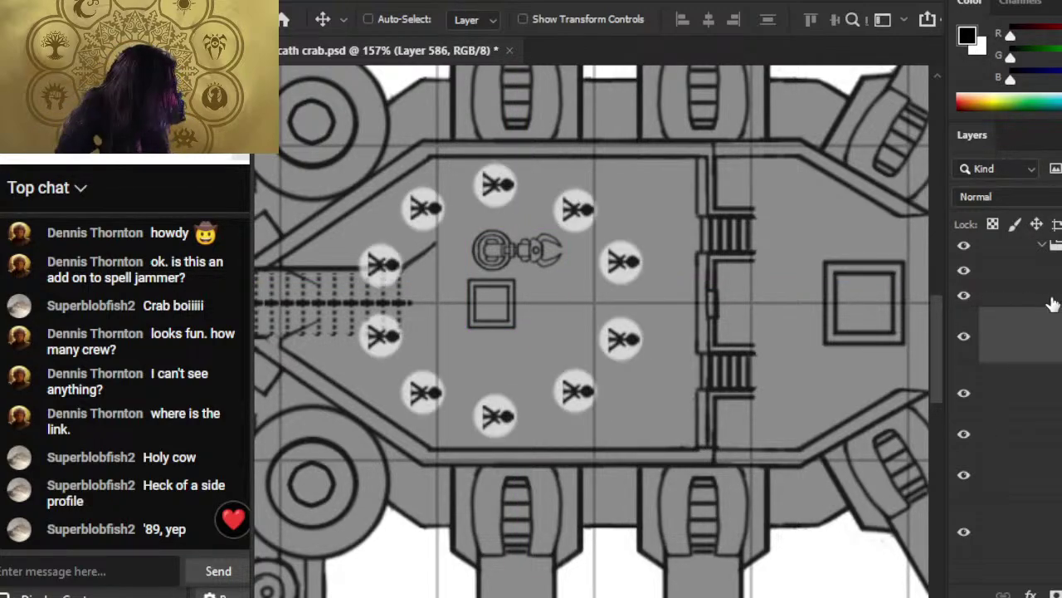
pyautogui.click(1042, 296)
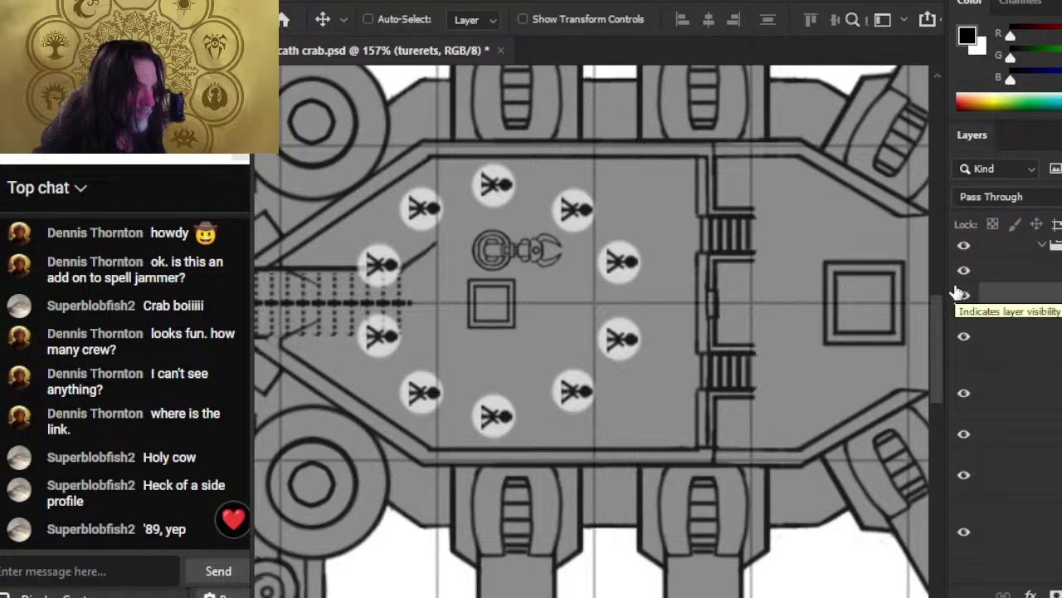
pyautogui.click(961, 295)
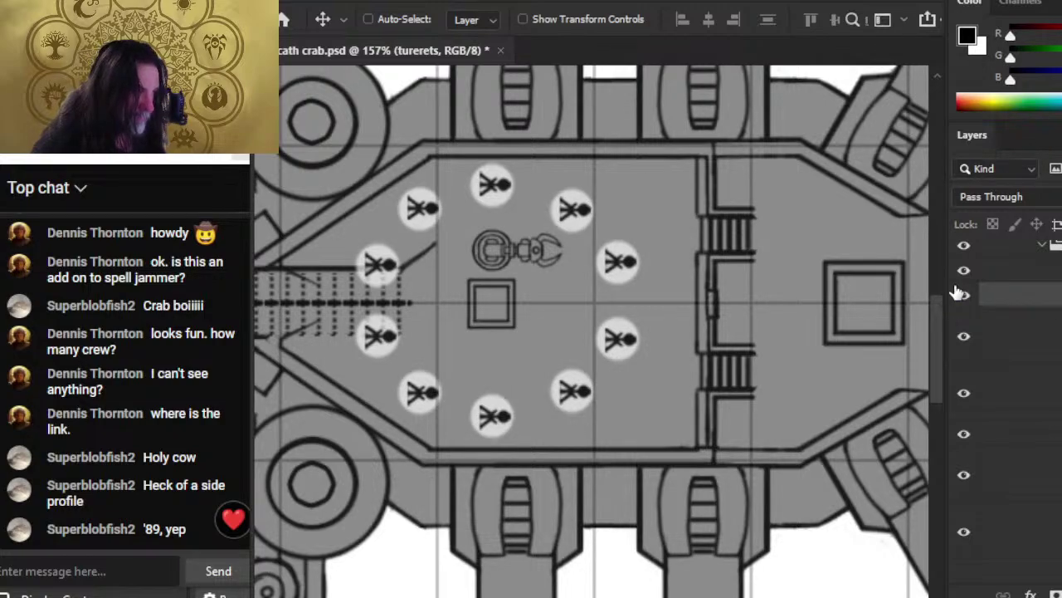
pyautogui.click(965, 337)
# - Show the claw-and-square artwork again and duplicate Layer 586 with the claw device
pyautogui.click(965, 337)
pyautogui.rightClick(1003, 338)
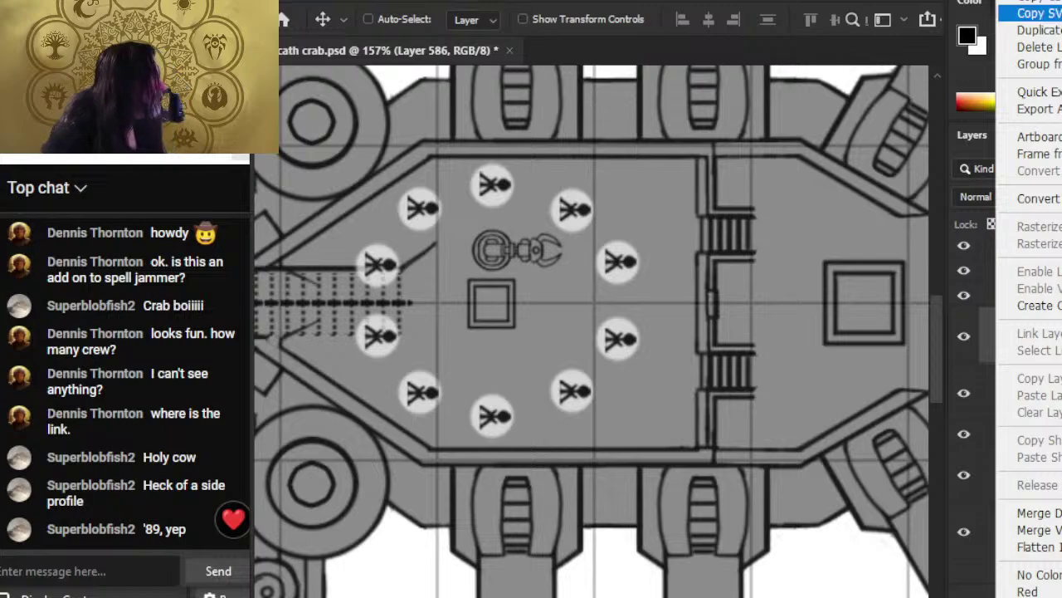
pyautogui.click(1038, 30)
pyautogui.press('Return')
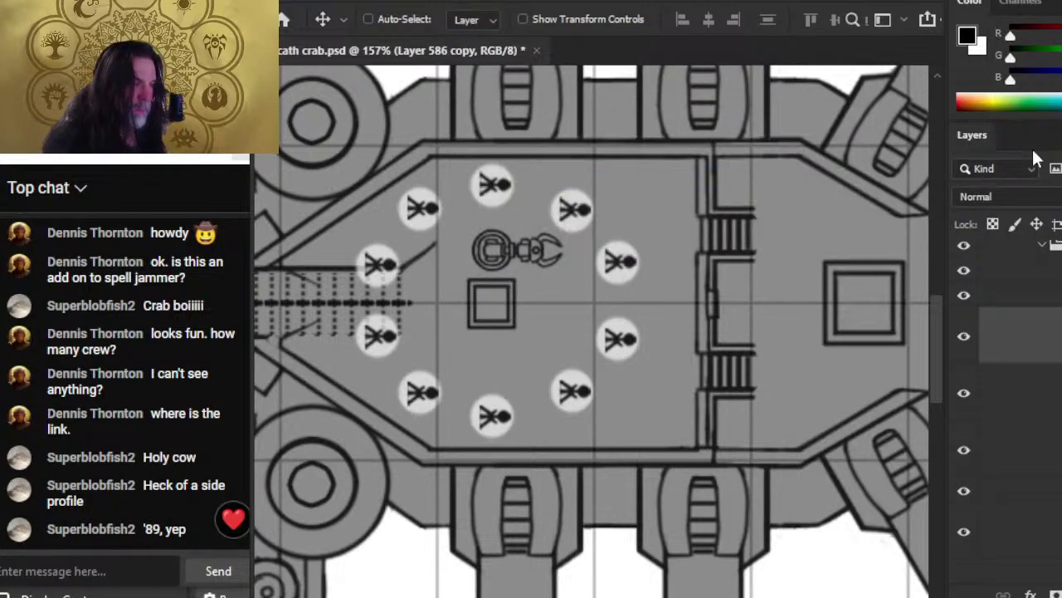
# - Flip the claw copy vertically and move it just below the square hatch
pyautogui.rightClick(581, 274)
pyautogui.click(598, 434)
pyautogui.rightClick(601, 297)
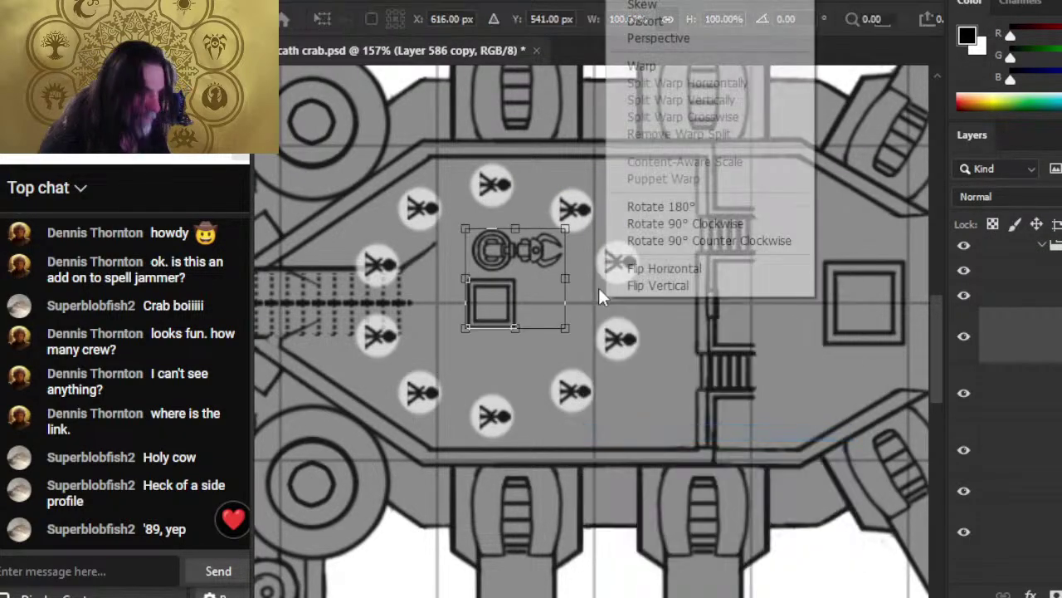
pyautogui.click(664, 285)
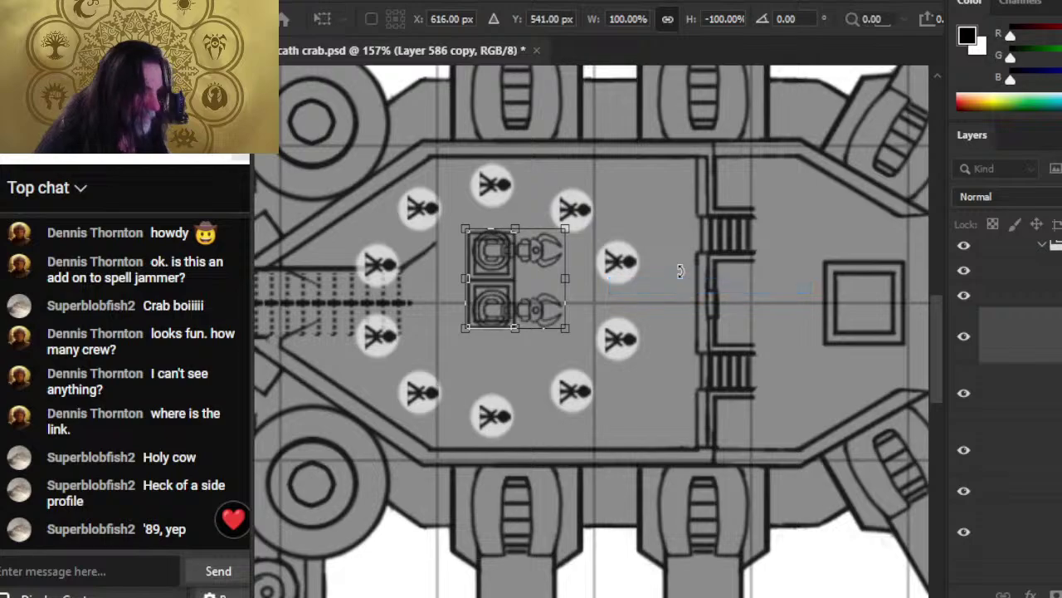
pyautogui.press('Return')
pyautogui.hotkey('shift', 'Down')
pyautogui.hotkey('shift', 'Down')
pyautogui.hotkey('shift', 'Down')
pyautogui.hotkey('shift', 'Down')
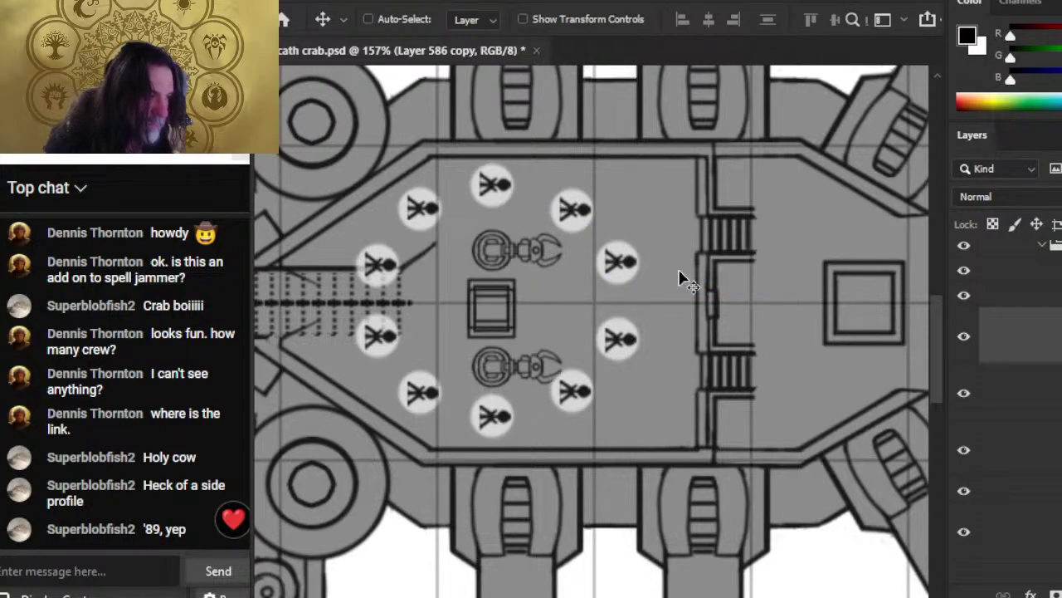
pyautogui.press('Up')
pyautogui.press('Up')
pyautogui.press('Up')
pyautogui.press('Up')
pyautogui.press('Up')
pyautogui.press('Up')
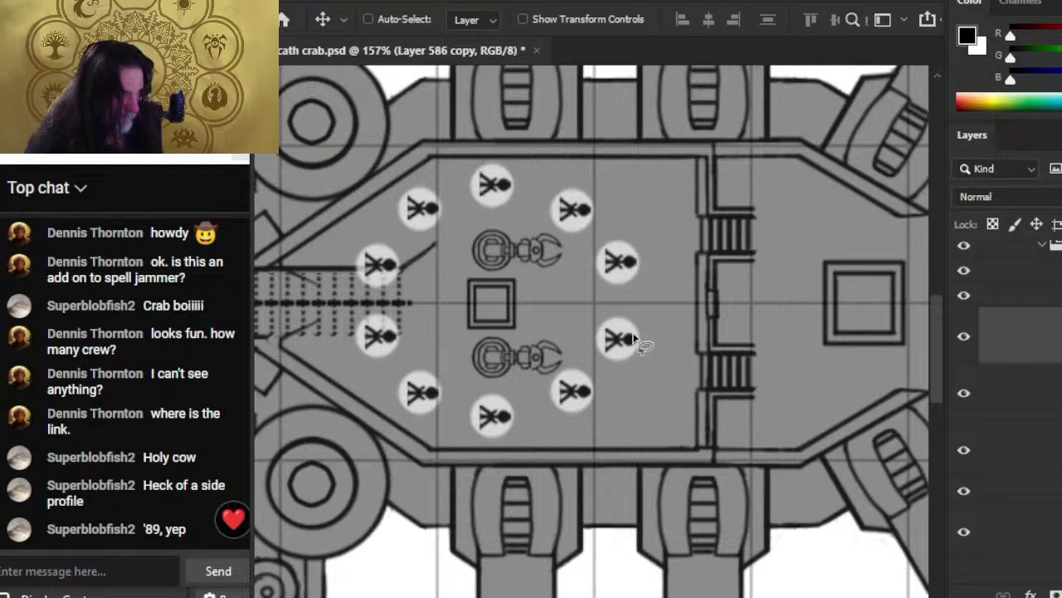
# - Scale both claw layers and the square together to about 93%
pyautogui.press('l')
pyautogui.rightClick(660, 346)
pyautogui.click(762, 209)
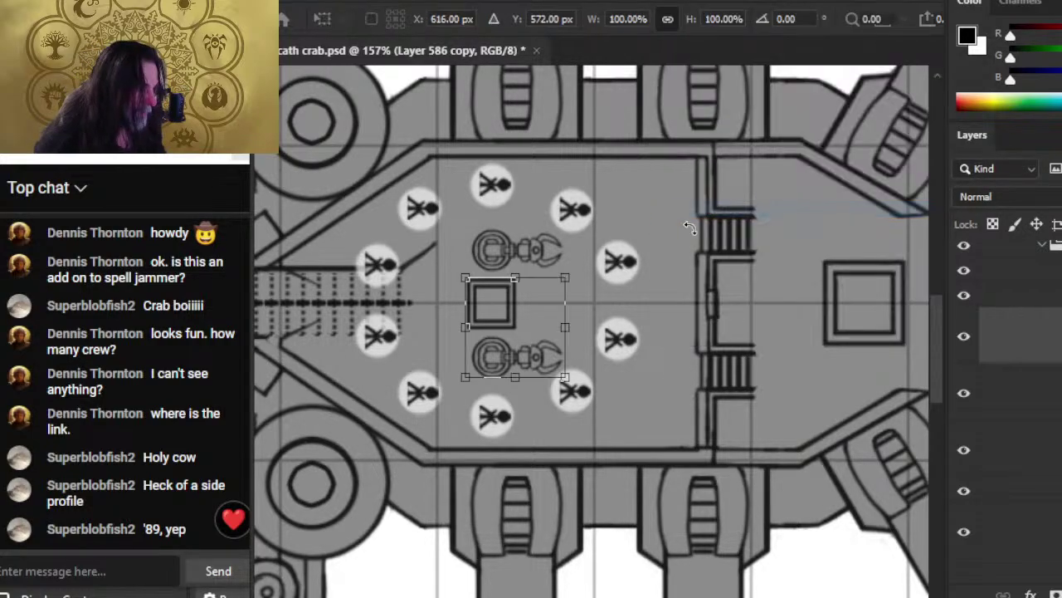
pyautogui.rightClick(691, 229)
pyautogui.press('Escape')
pyautogui.press('Escape')
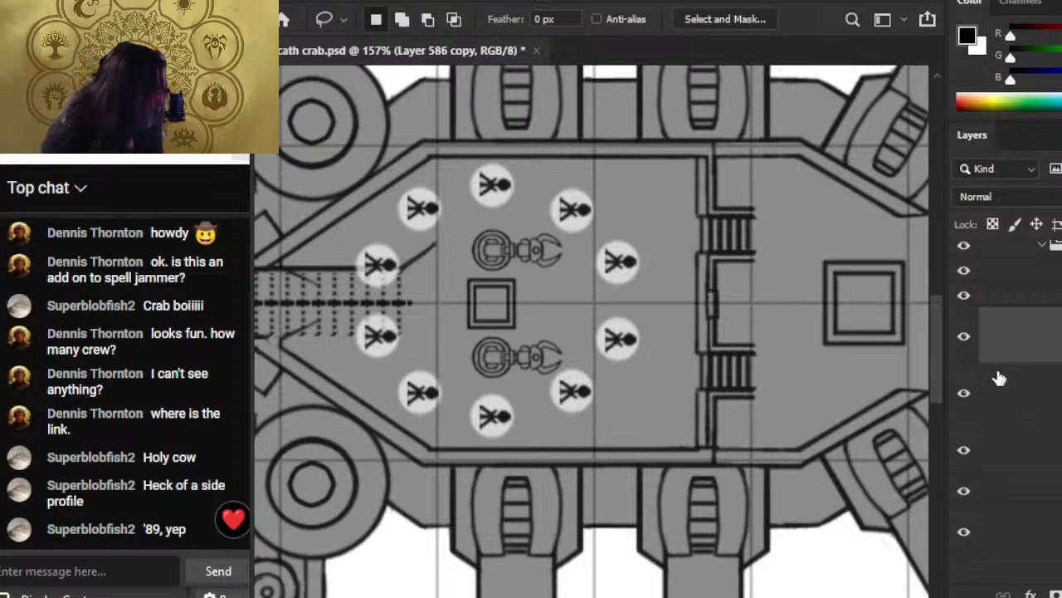
pyautogui.keyDown('shift'); pyautogui.click(1051, 405); pyautogui.keyUp('shift')
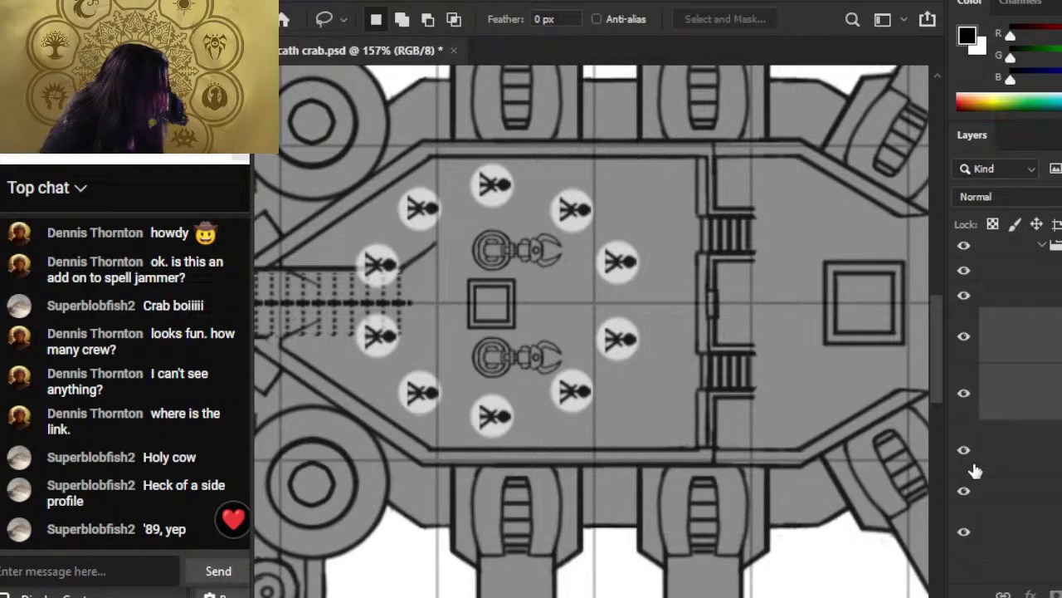
pyautogui.rightClick(570, 302)
pyautogui.click(676, 474)
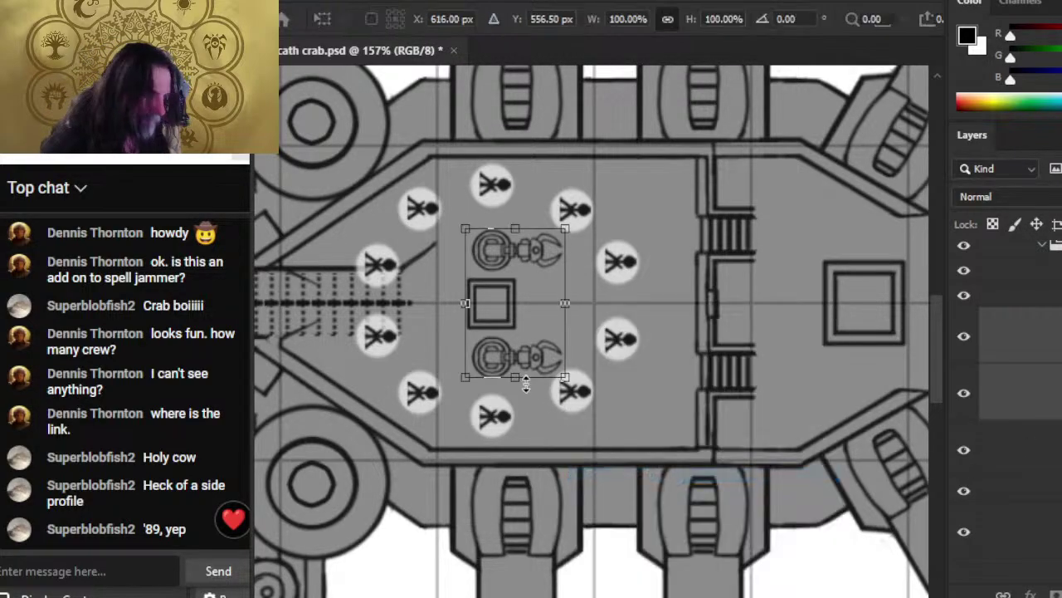
pyautogui.moveTo(516, 381); pyautogui.dragTo(507, 368)
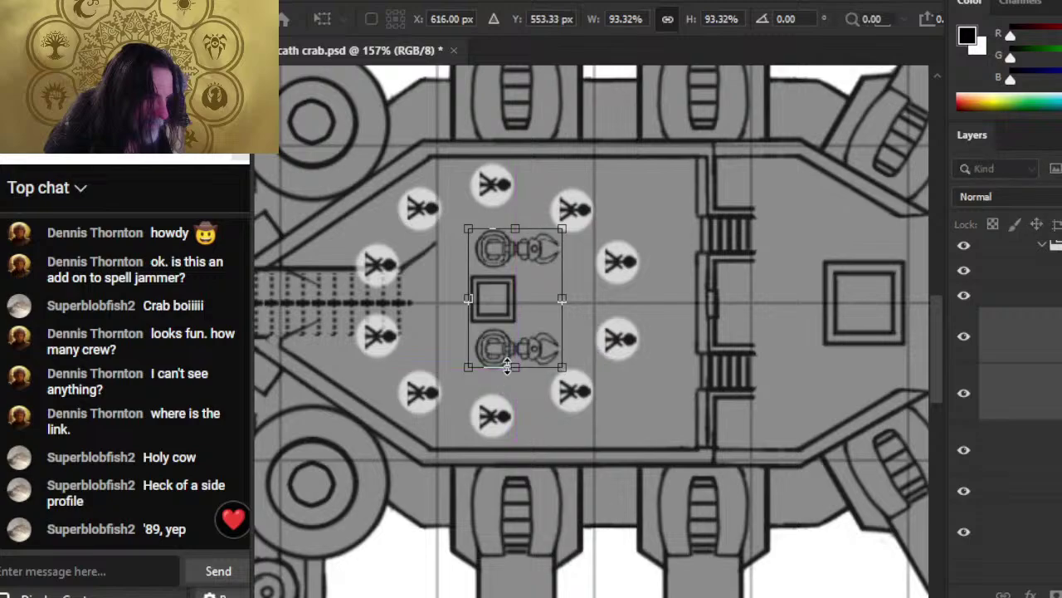
pyautogui.press('Return')
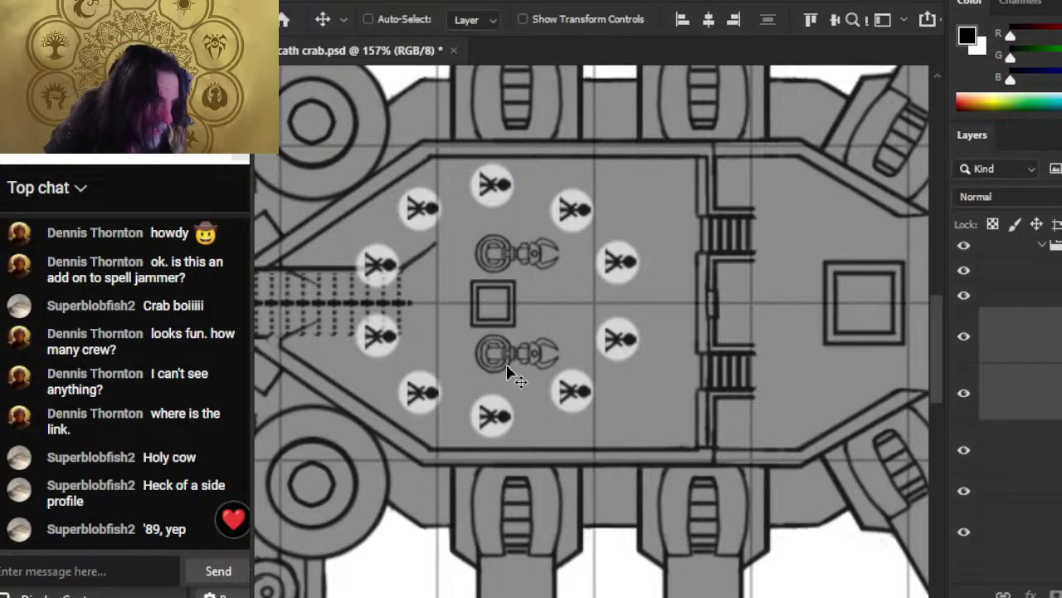
# - Shrink the claw-and-square group slightly more and nudge it down and left into the ring
pyautogui.press('l')
pyautogui.rightClick(637, 285)
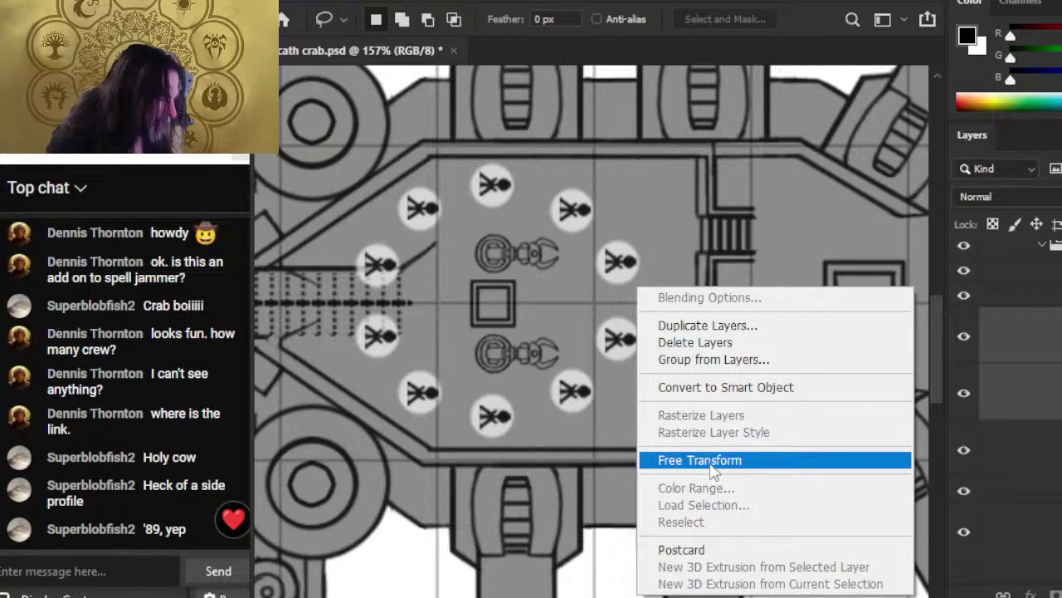
pyautogui.click(711, 465)
pyautogui.moveTo(515, 371)
pyautogui.mouseDown()
pyautogui.moveTo(516, 357)
pyautogui.moveTo(517, 374)
pyautogui.mouseUp()
pyautogui.press('Return')
pyautogui.press('Down')
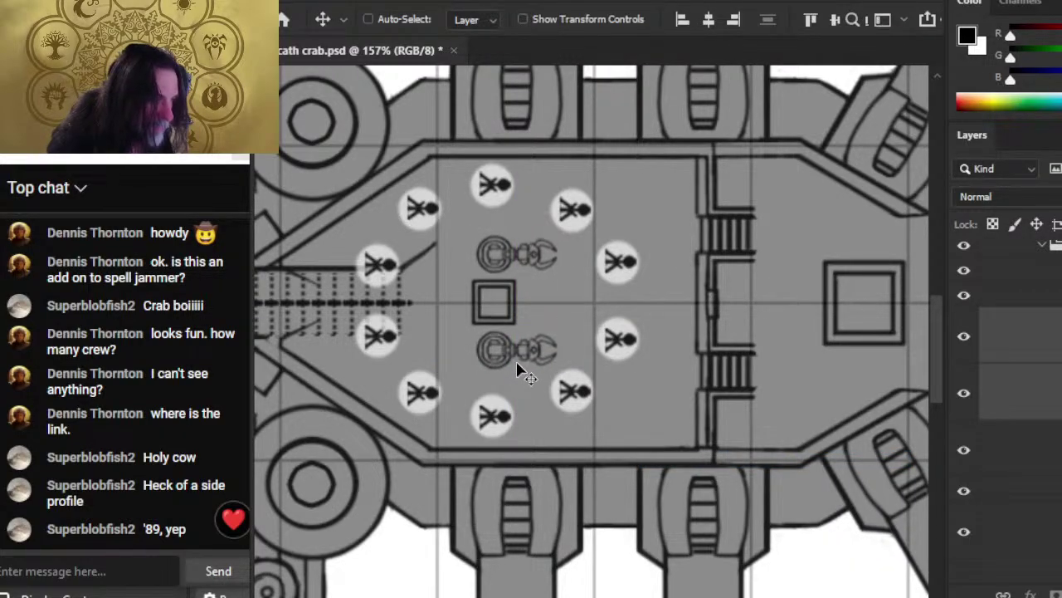
pyautogui.press('Left')
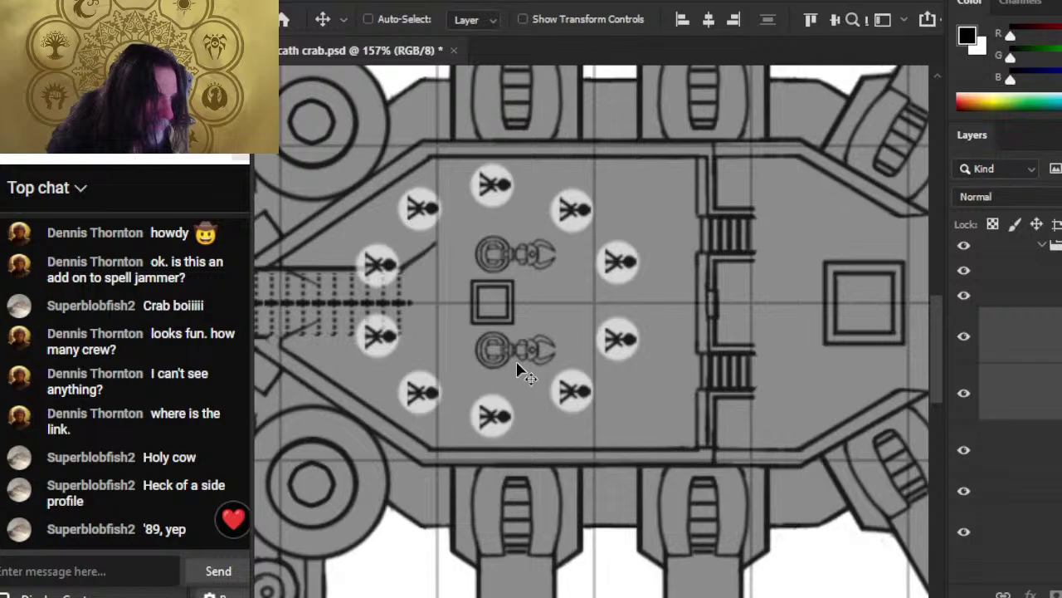
pyautogui.press('Left')
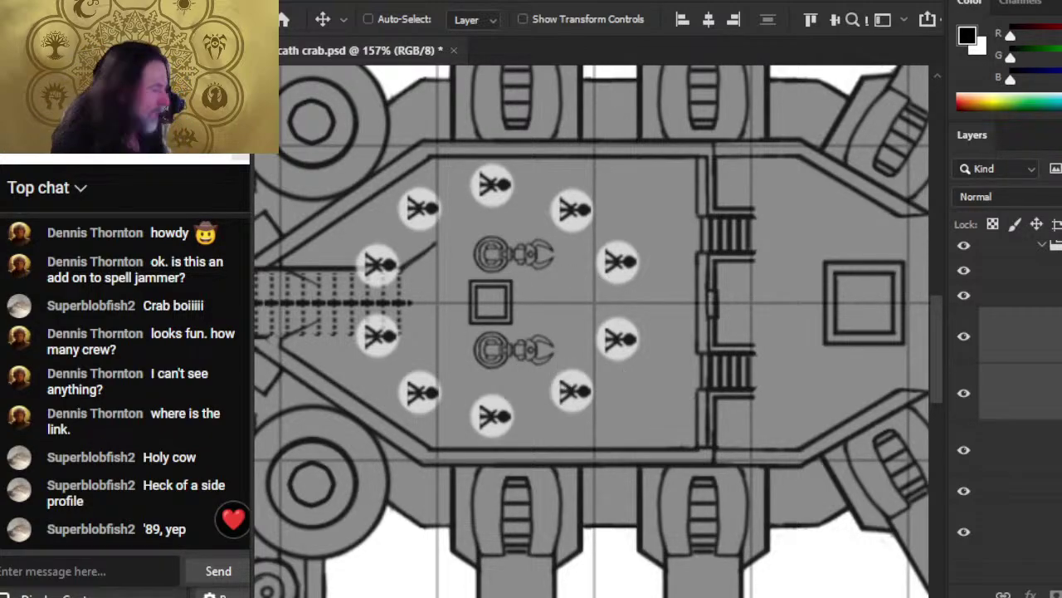
# - Toggle crew token visibility in the battle deck group to find each token's layer
pyautogui.click(1052, 271)
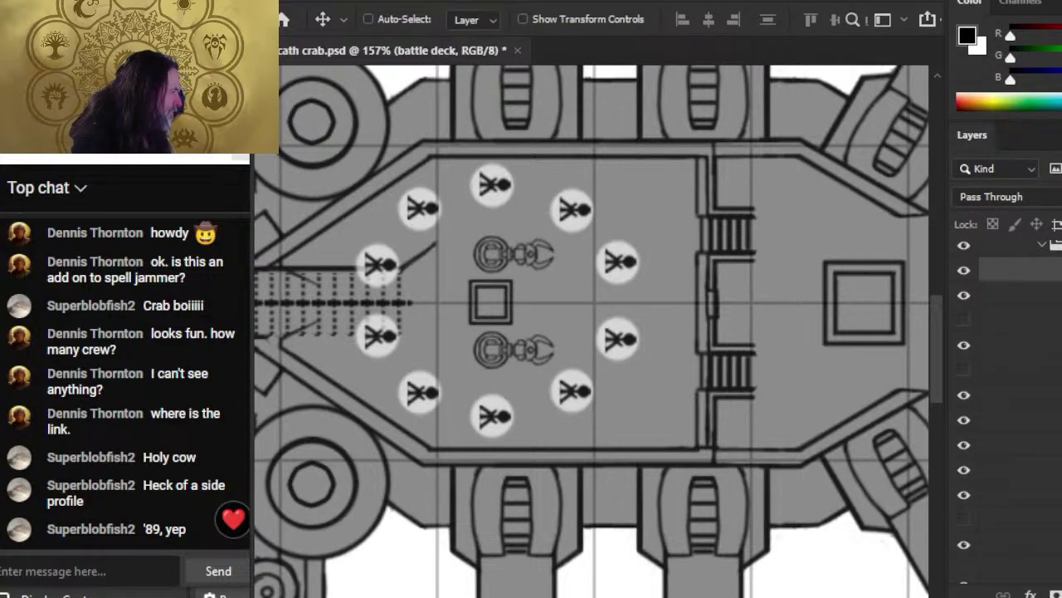
pyautogui.click(965, 395)
pyautogui.click(965, 395)
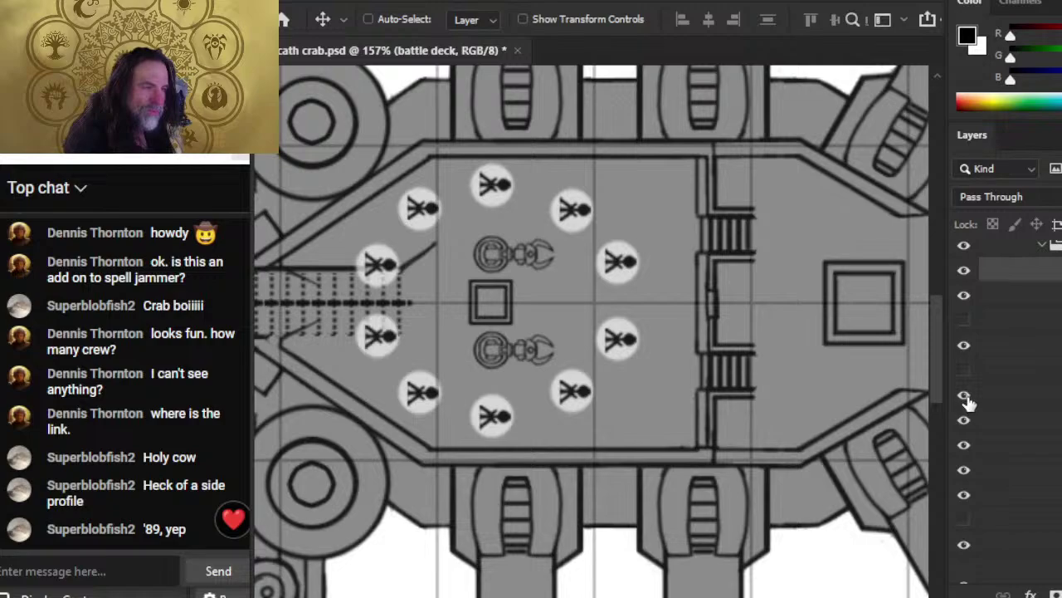
pyautogui.click(1021, 344)
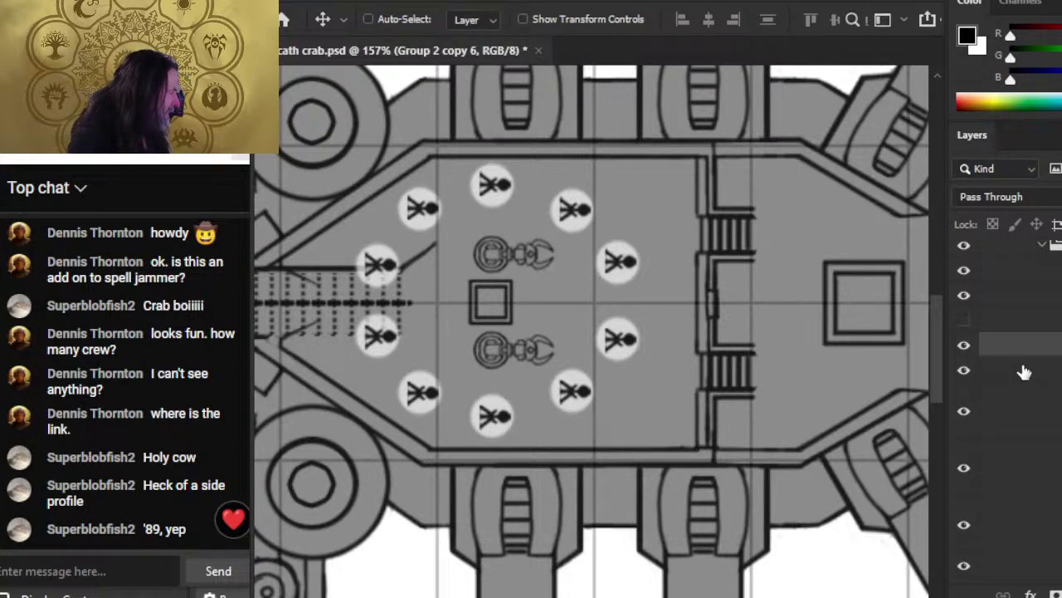
pyautogui.click(964, 344)
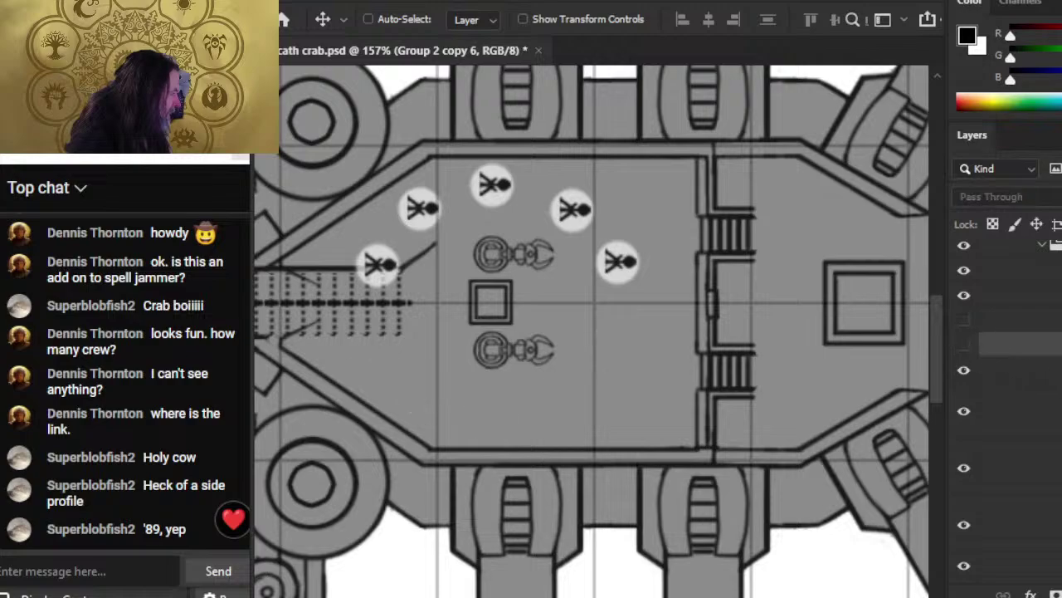
pyautogui.click(964, 421)
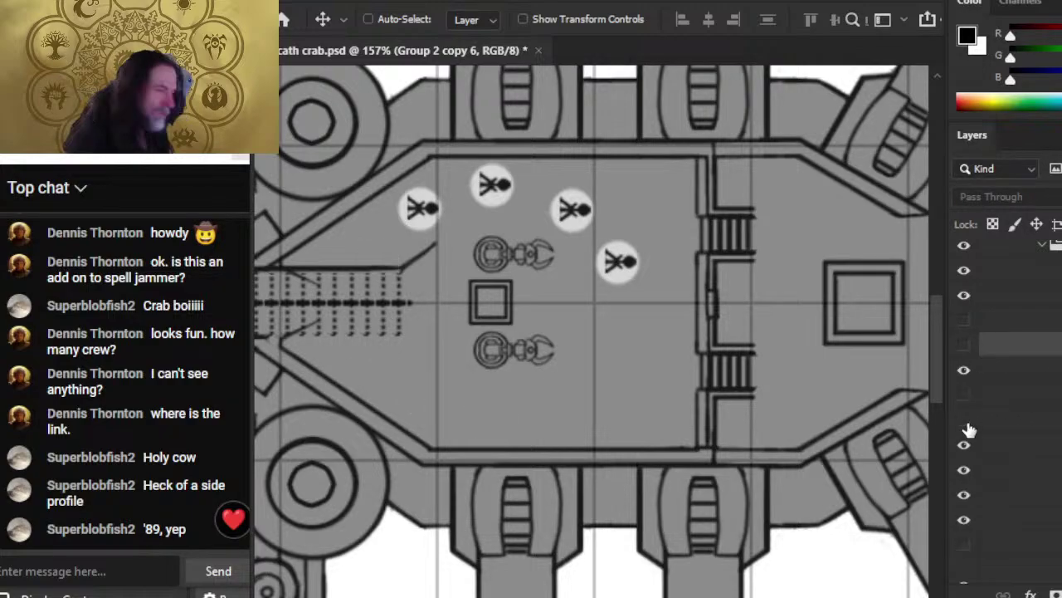
pyautogui.click(964, 421)
pyautogui.click(978, 423)
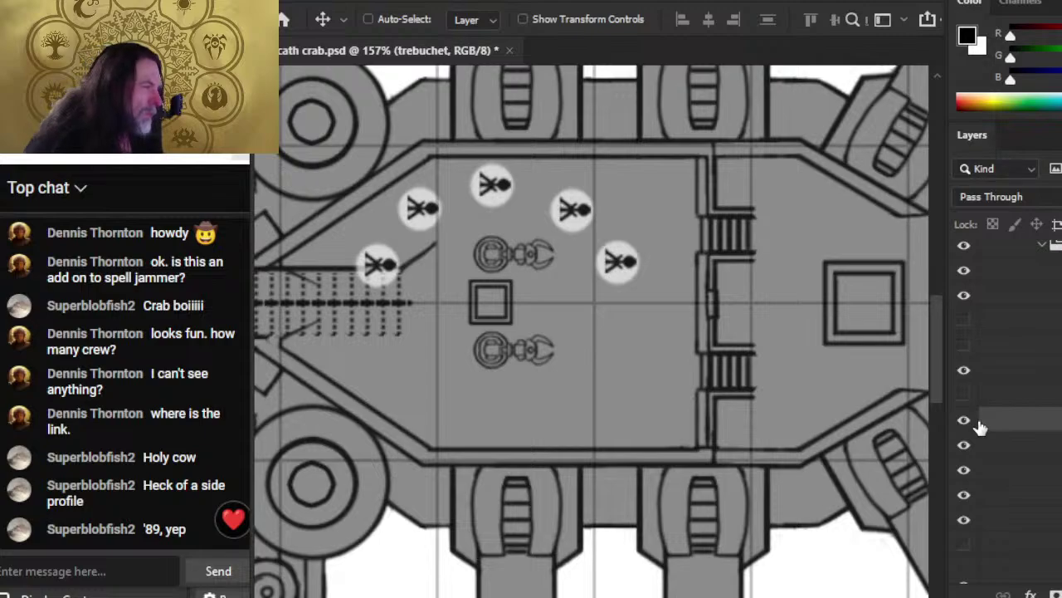
# - Nudge the upper-left crew token right, then fine-tune two tokens leftward
pyautogui.press('Right')
pyautogui.press('Right')
pyautogui.press('Right')
pyautogui.press('Right')
pyautogui.press('Right')
pyautogui.press('Right')
pyautogui.press('Right')
pyautogui.press('Right')
pyautogui.press('Right')
pyautogui.press('Right')
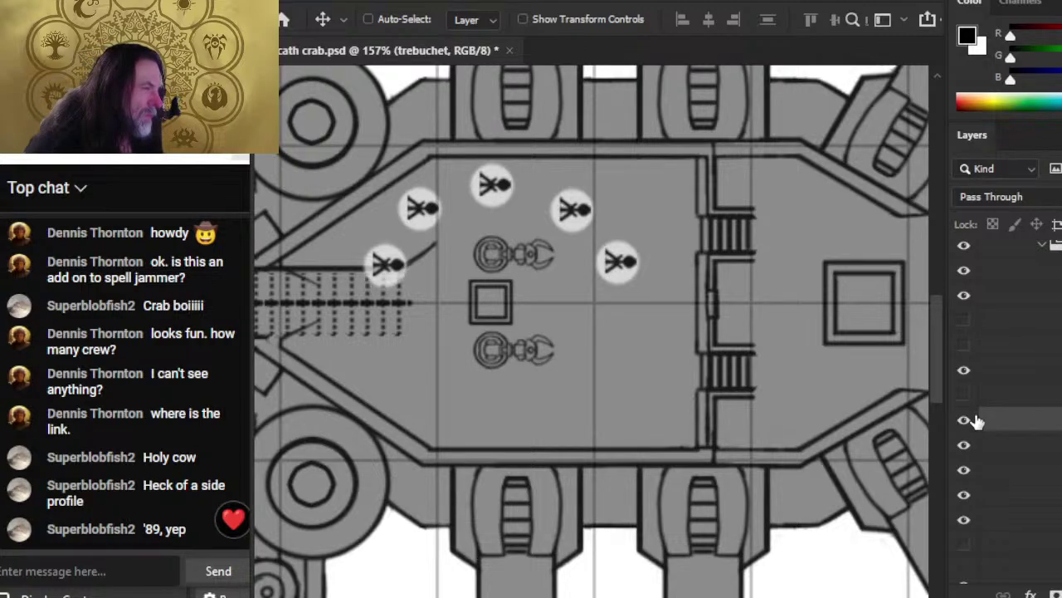
pyautogui.keyDown('shift'); pyautogui.click(1022, 456); pyautogui.keyUp('shift')
pyautogui.press('Right')
pyautogui.press('Right')
pyautogui.press('Right')
pyautogui.press('Right')
pyautogui.press('Right')
pyautogui.press('Right')
pyautogui.press('Right')
pyautogui.press('Right')
pyautogui.press('Right')
pyautogui.press('Right')
pyautogui.press('Right')
pyautogui.press('Right')
pyautogui.press('Right')
pyautogui.press('Right')
pyautogui.press('Right')
pyautogui.press('Right')
pyautogui.press('Right')
pyautogui.press('Right')
pyautogui.press('Right')
pyautogui.press('Right')
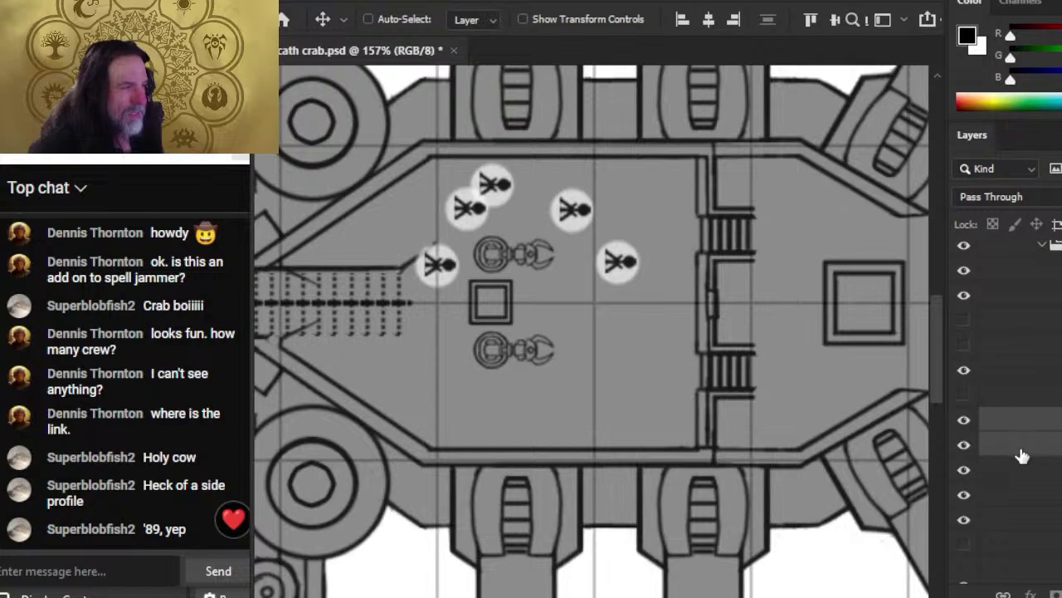
pyautogui.press('Left')
pyautogui.press('Left')
pyautogui.press('Left')
pyautogui.press('Left')
pyautogui.press('Left')
pyautogui.press('Left')
pyautogui.press('Left')
pyautogui.press('Left')
pyautogui.press('Left')
pyautogui.press('Left')
pyautogui.press('Left')
pyautogui.press('Left')
pyautogui.press('Left')
pyautogui.press('Left')
pyautogui.press('Left')
pyautogui.press('Left')
pyautogui.press('Left')
pyautogui.press('Left')
pyautogui.press('Left')
pyautogui.press('Left')
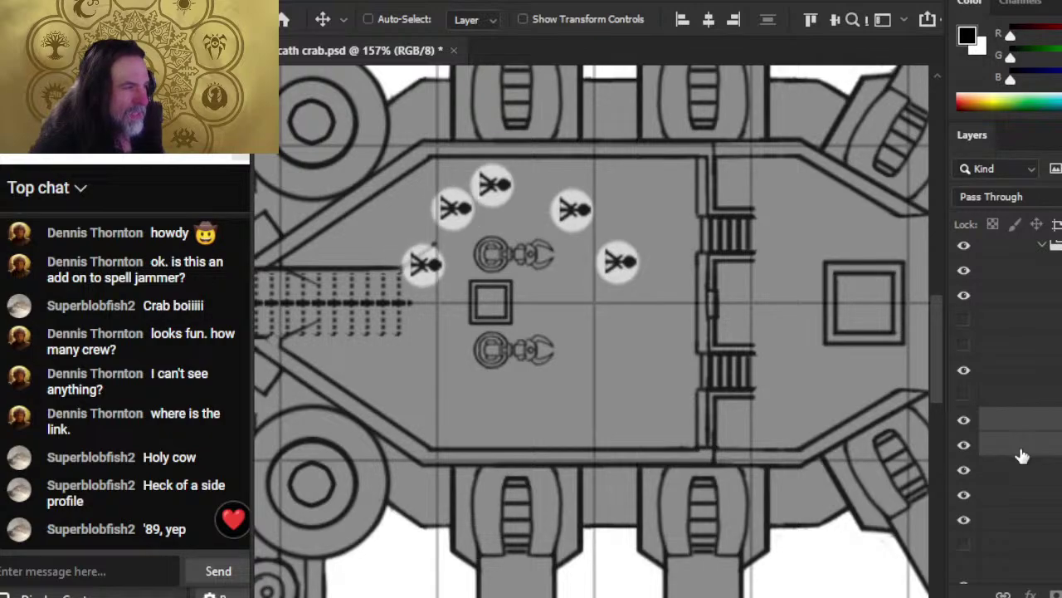
pyautogui.press('Left')
pyautogui.press('Left')
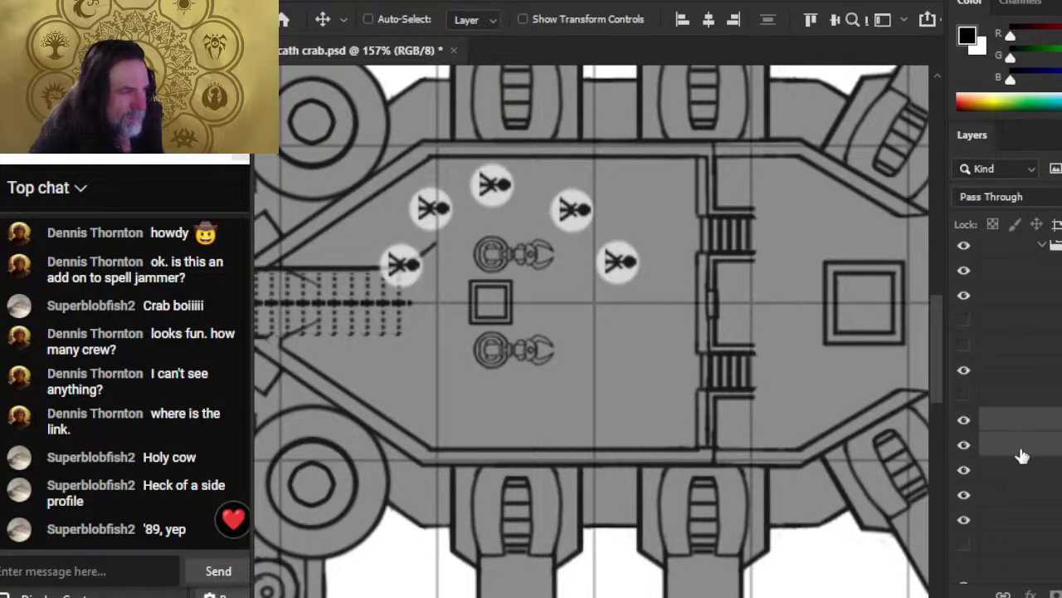
pyautogui.press('Left')
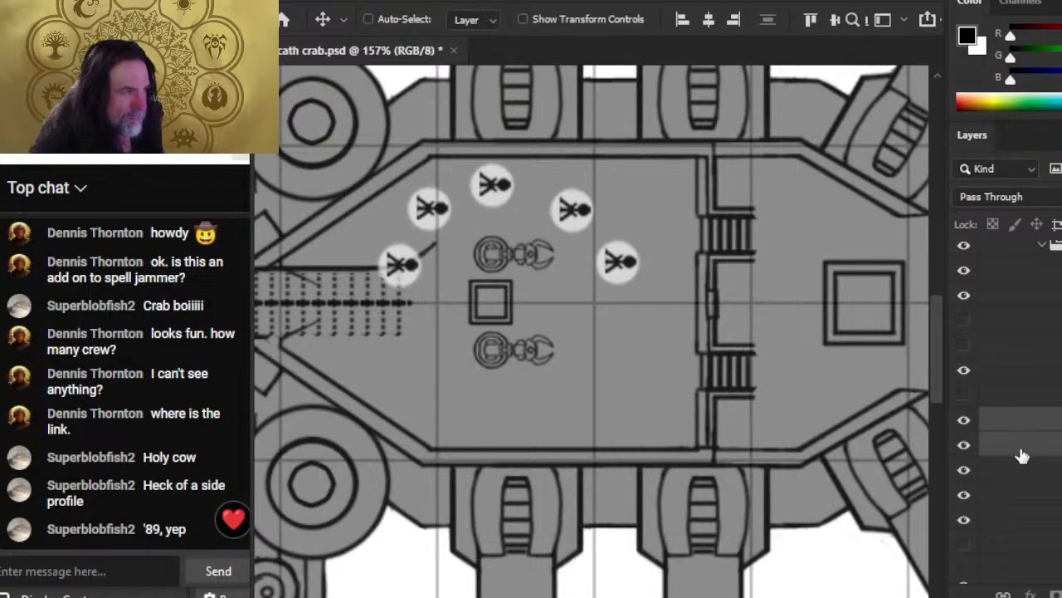
# - Identify the two right-hand crew tokens and nudge them slightly left
pyautogui.click(1043, 498)
pyautogui.click(965, 469)
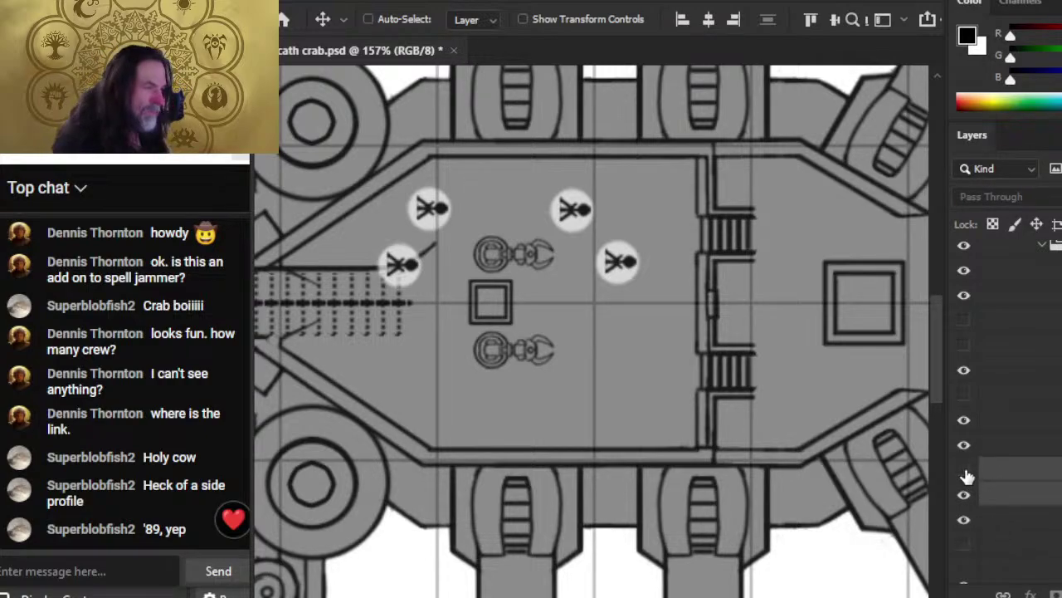
pyautogui.click(964, 470)
pyautogui.click(964, 496)
pyautogui.click(965, 495)
pyautogui.click(964, 519)
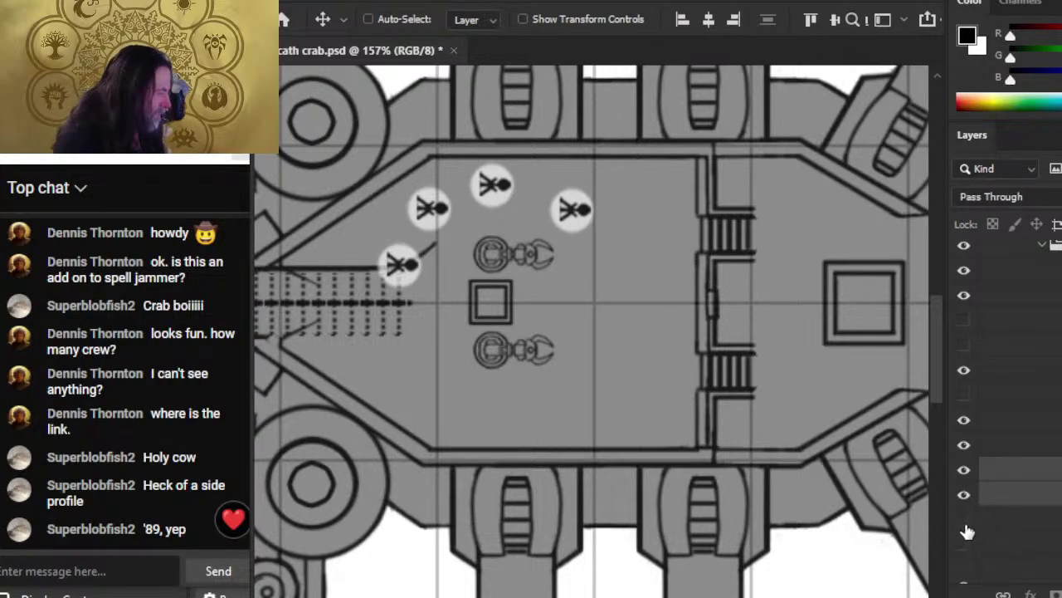
pyautogui.click(965, 519)
pyautogui.keyDown('shift'); pyautogui.click(1012, 523); pyautogui.keyUp('shift')
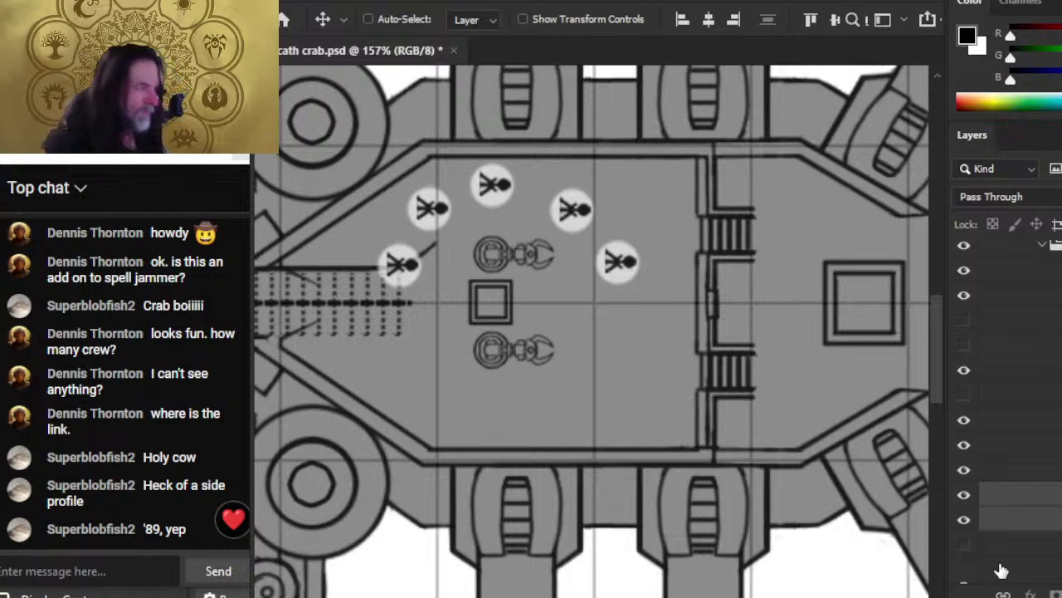
pyautogui.press('Left')
pyautogui.press('Left')
pyautogui.press('Left')
pyautogui.press('Left')
pyautogui.press('Left')
pyautogui.press('Left')
pyautogui.press('Left')
pyautogui.press('Left')
pyautogui.press('Left')
pyautogui.press('Left')
pyautogui.press('Left')
pyautogui.press('Left')
pyautogui.press('Left')
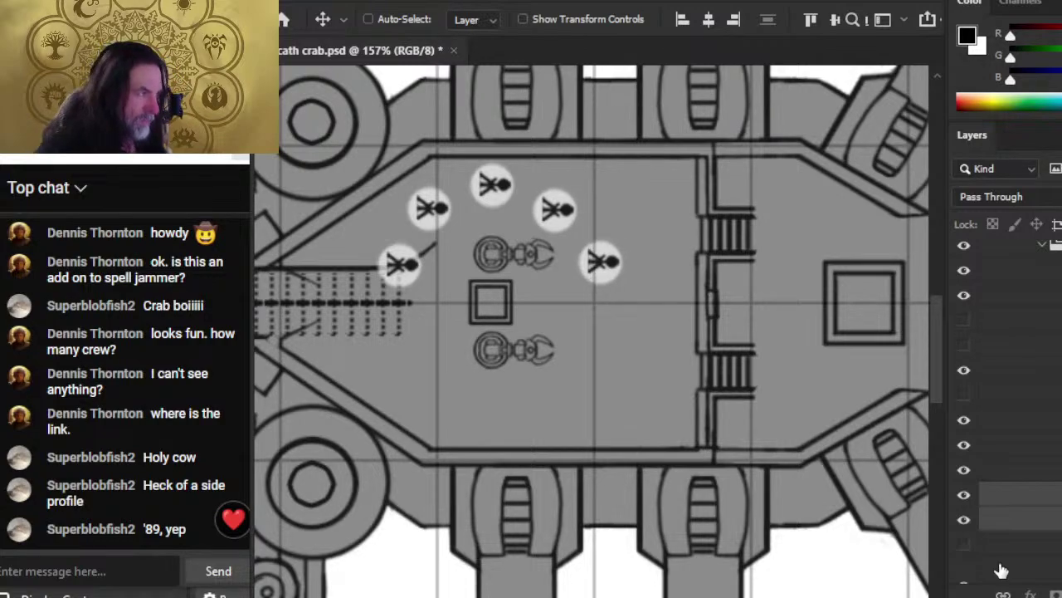
pyautogui.press('Left')
pyautogui.press('Left')
pyautogui.press('Left')
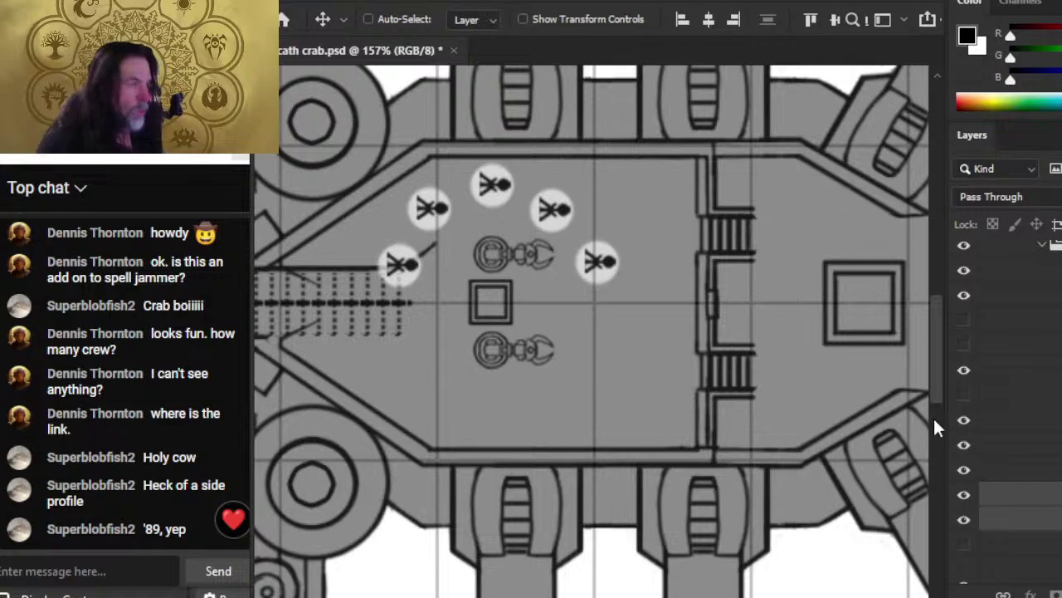
# - Fine-tune the right-hand crew token beside the upper claw device with left and right nudges
pyautogui.click(1045, 525)
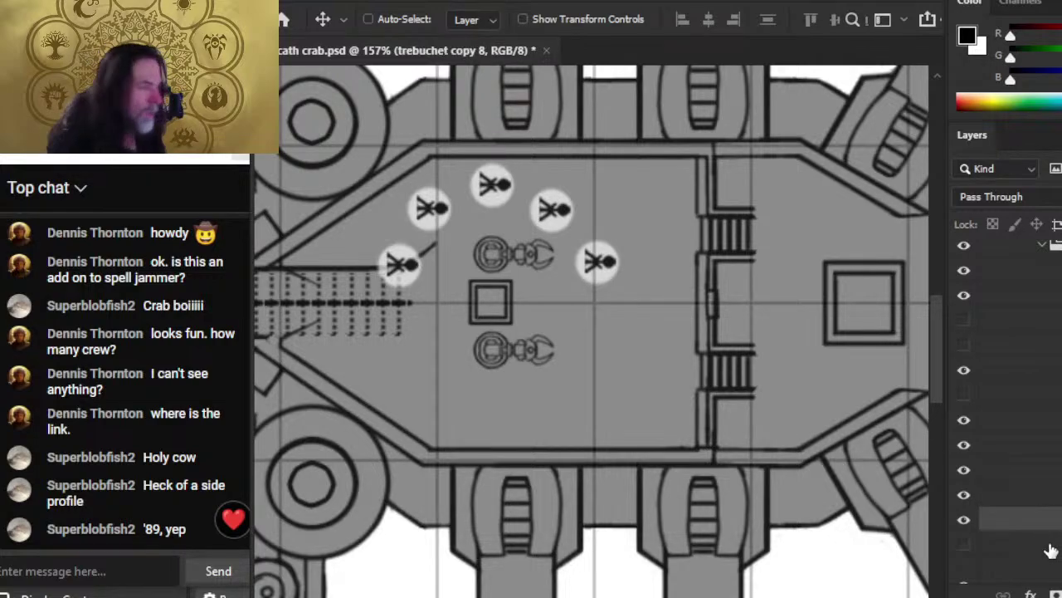
pyautogui.press('Left')
pyautogui.press('Left')
pyautogui.press('Left')
pyautogui.press('Left')
pyautogui.press('Left')
pyautogui.press('Left')
pyautogui.press('Left')
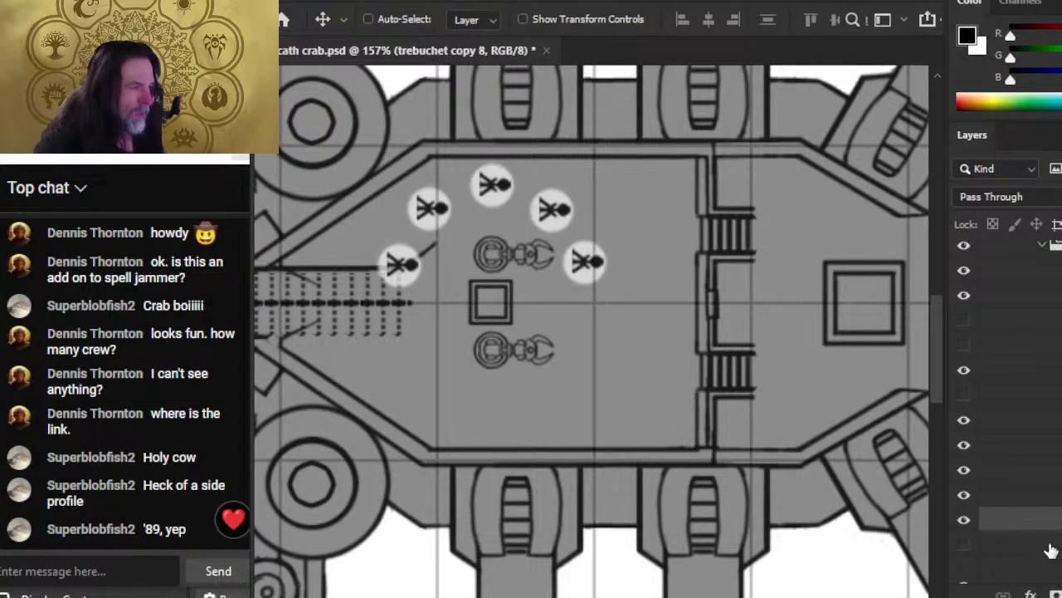
pyautogui.press('Left')
pyautogui.press('Left')
pyautogui.press('Left')
pyautogui.press('Left')
pyautogui.press('Left')
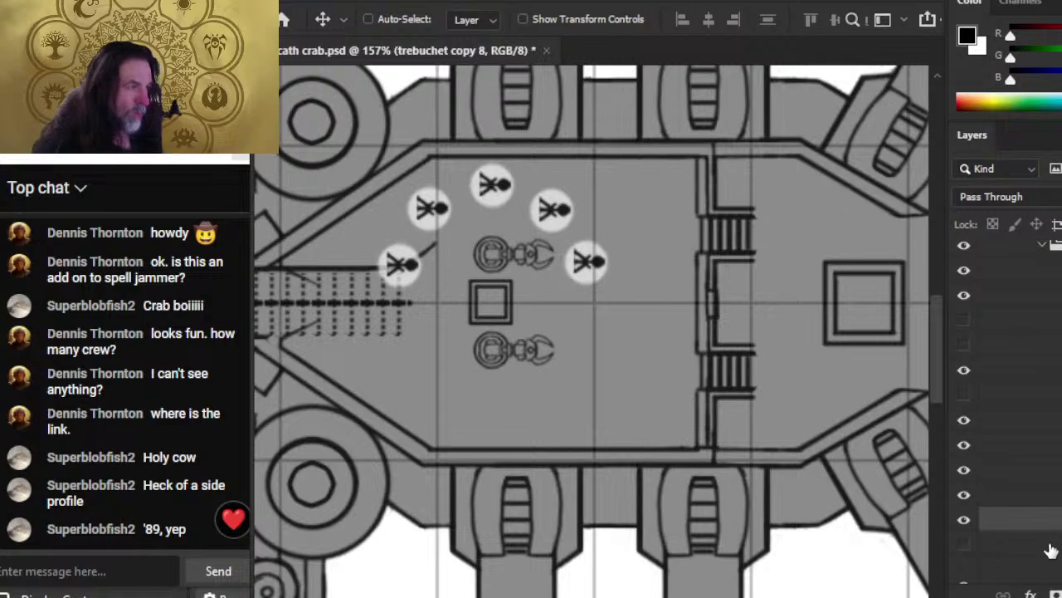
pyautogui.press('Left')
pyautogui.press('Left')
pyautogui.press('Left')
pyautogui.press('Left')
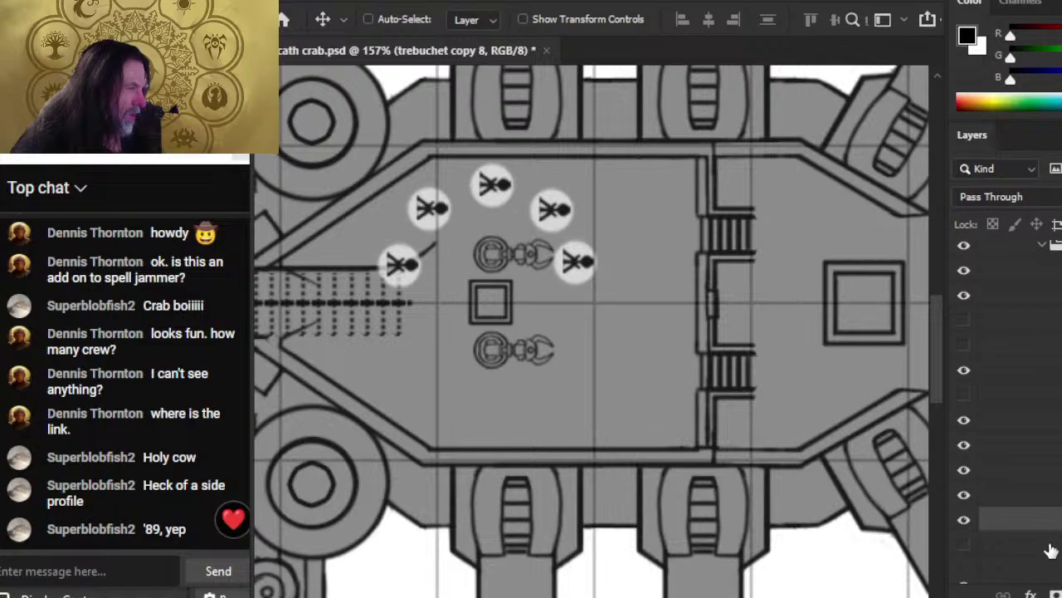
pyautogui.press('Right')
pyautogui.press('Right')
pyautogui.press('Right')
pyautogui.press('Right')
pyautogui.press('Right')
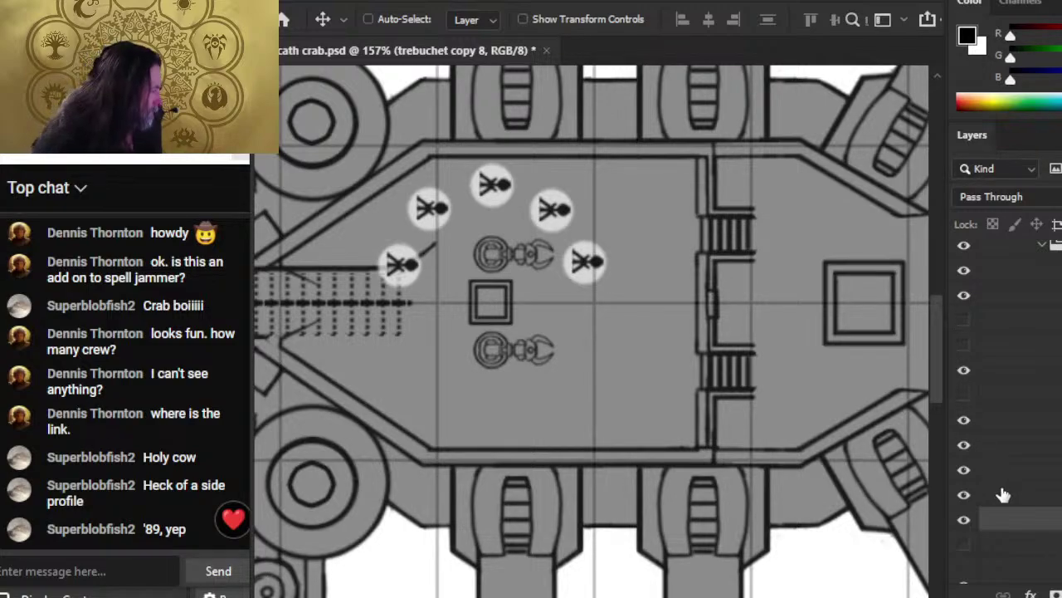
# - Hide and restore the claw devices to check the layout, then select Group 2 copy 3
pyautogui.click(965, 576)
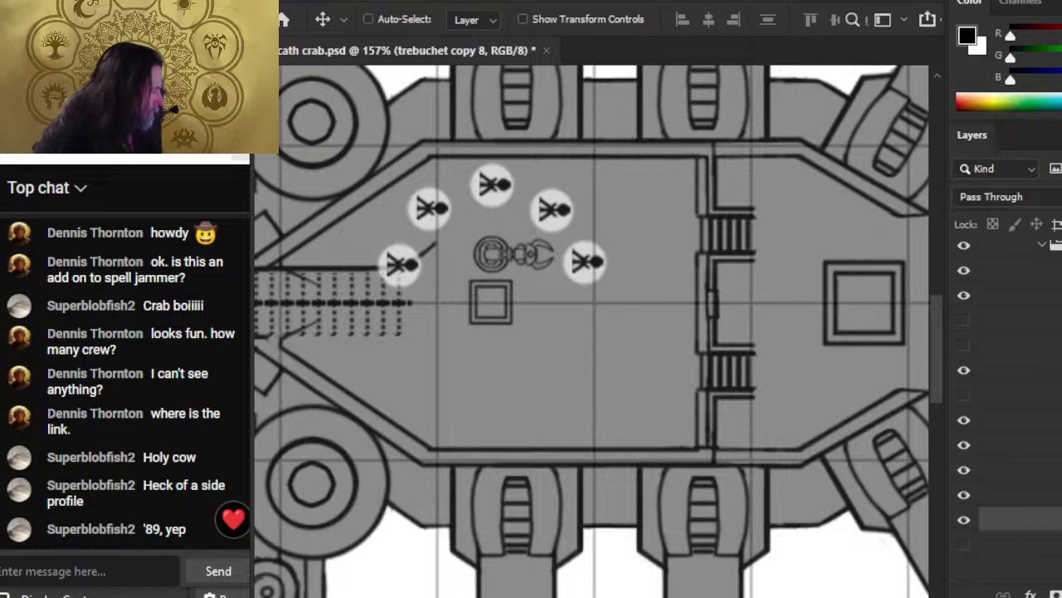
pyautogui.scroll(-3, 987, 464)
pyautogui.click(964, 508)
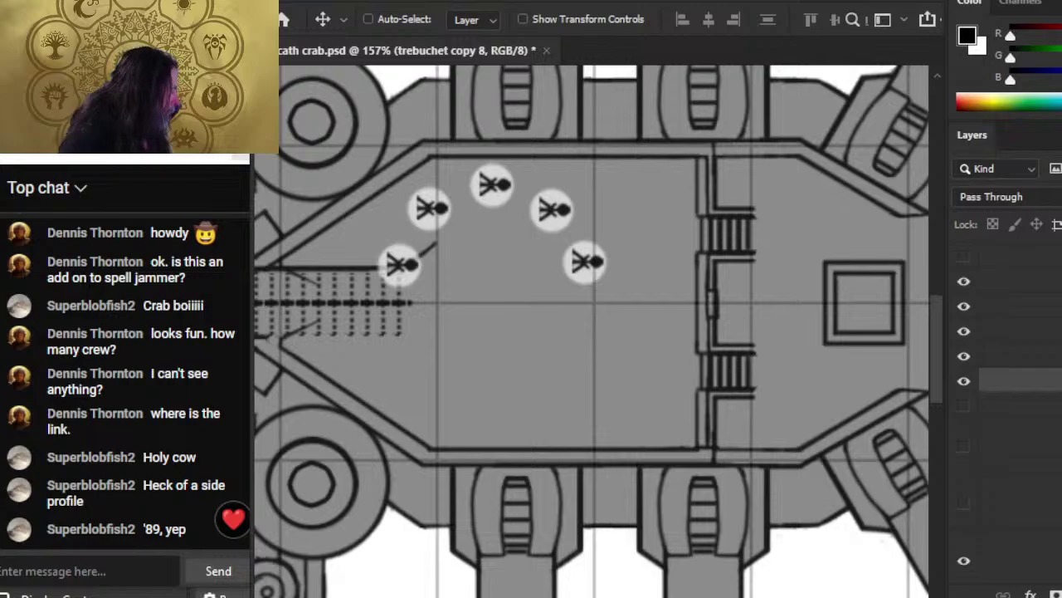
pyautogui.click(964, 446)
pyautogui.click(964, 504)
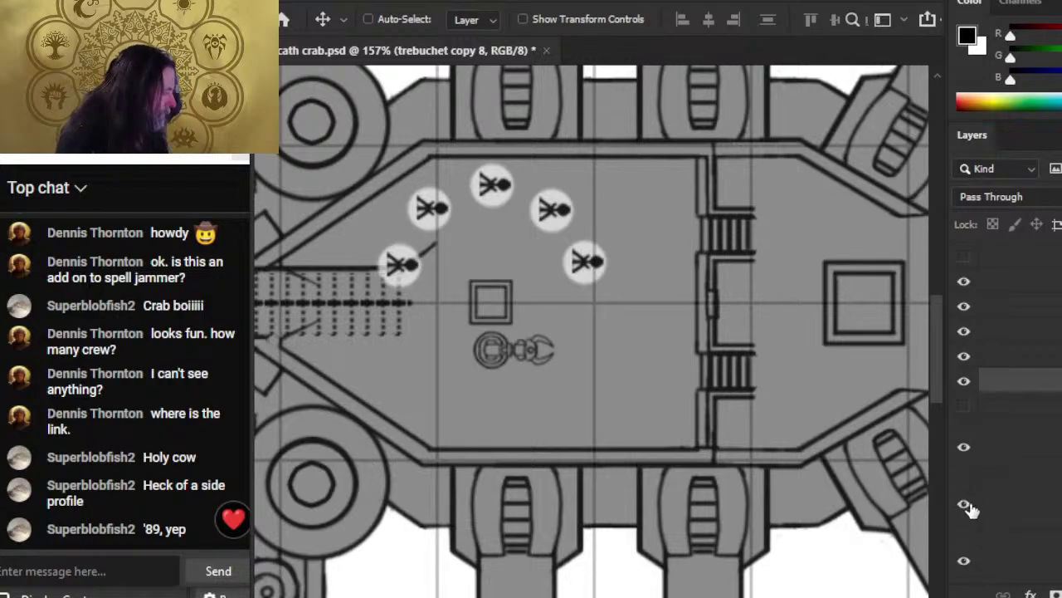
pyautogui.scroll(2, 1008, 402)
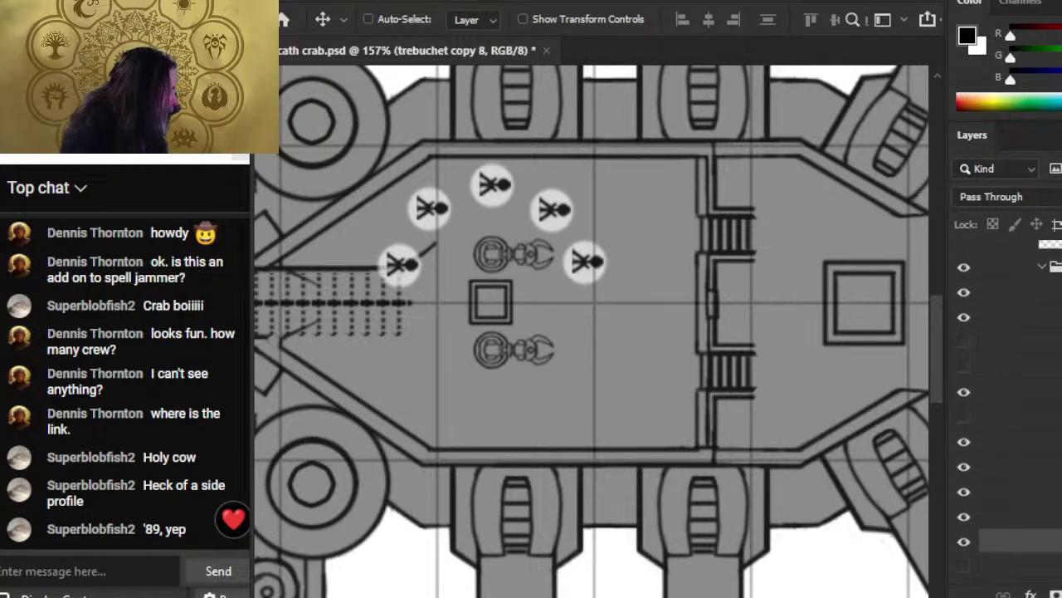
pyautogui.click(1012, 405)
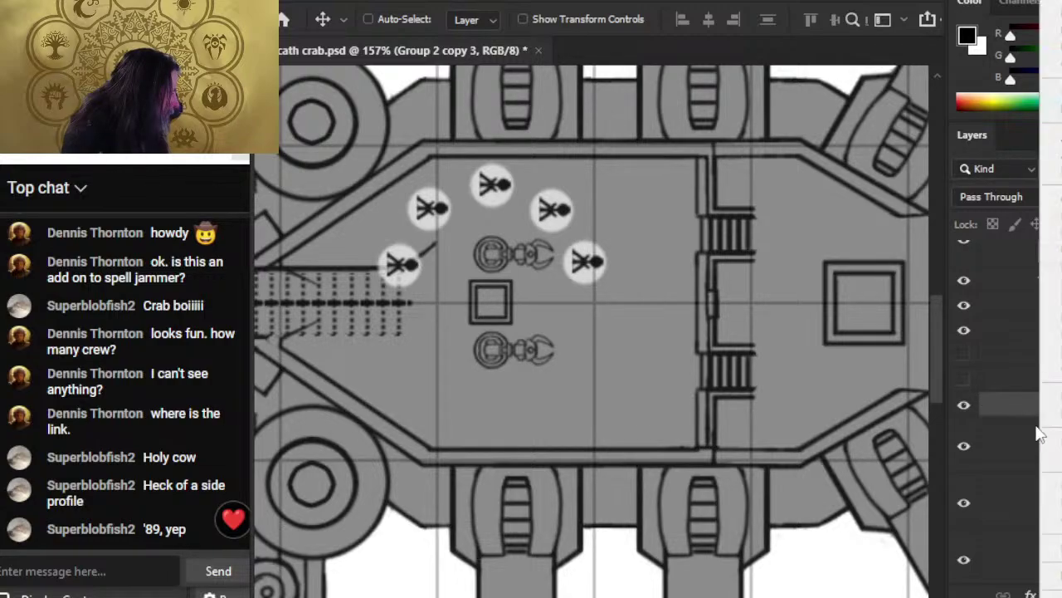
# - Duplicate the crew token group and flip the copy vertically
pyautogui.press('Return')
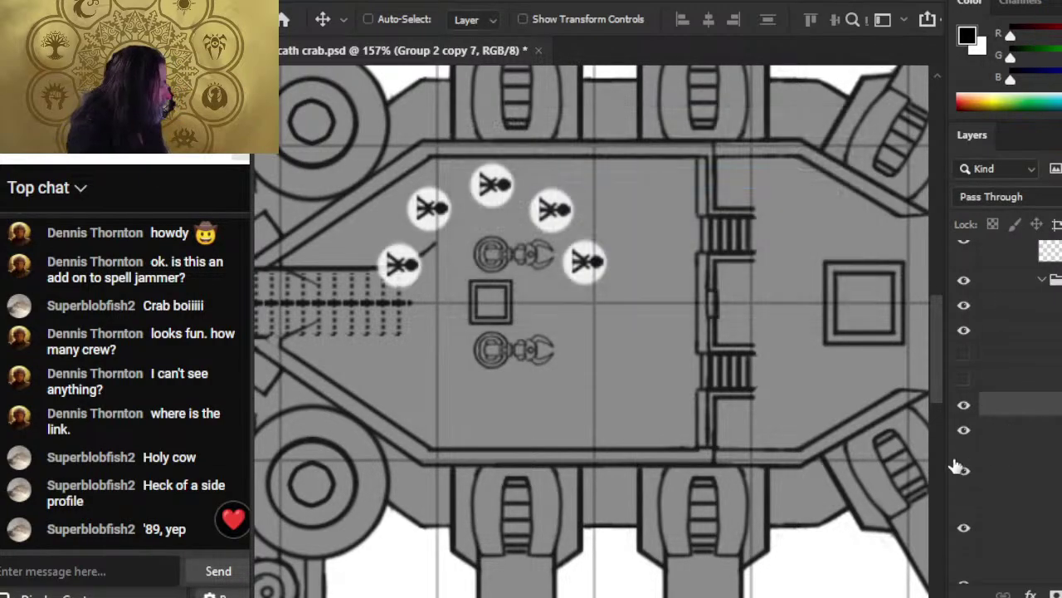
pyautogui.press('l')
pyautogui.rightClick(541, 296)
pyautogui.click(648, 470)
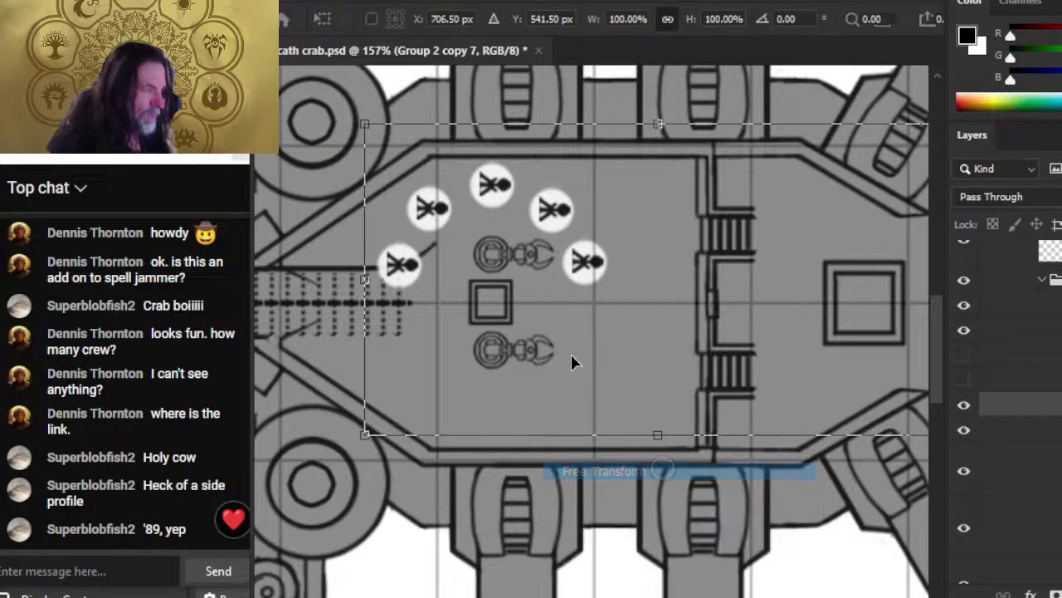
pyautogui.rightClick(575, 356)
pyautogui.click(667, 307)
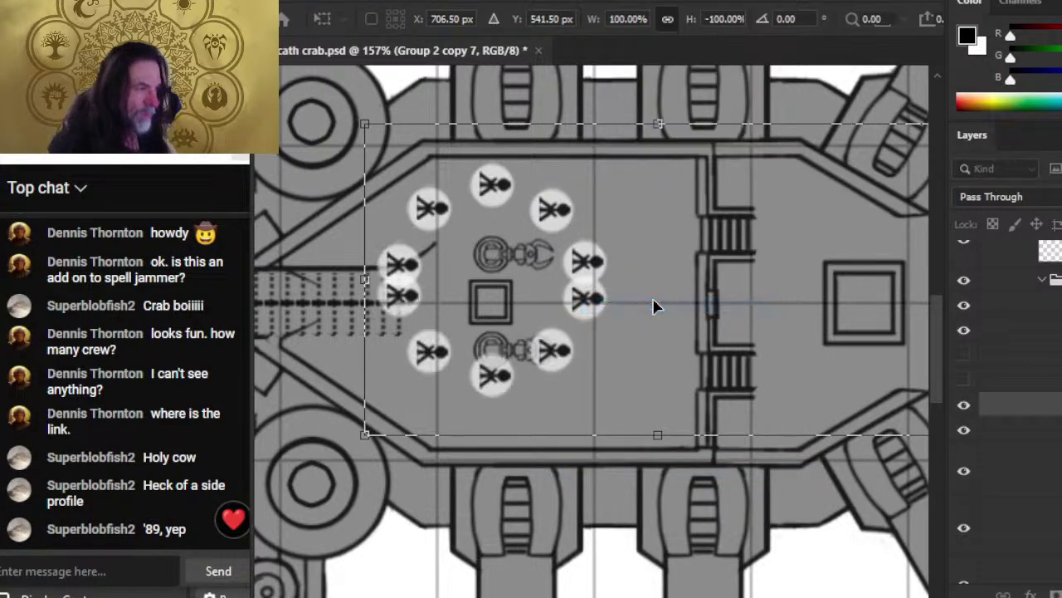
pyautogui.press('Return')
# - Lower the flipped crew copy below the claws, then delete it
pyautogui.press('Down')
pyautogui.press('Down')
pyautogui.press('Down')
pyautogui.press('Down')
pyautogui.press('Down')
pyautogui.press('Down')
pyautogui.press('Down')
pyautogui.press('Down')
pyautogui.press('Down')
pyautogui.press('Down')
pyautogui.press('Down')
pyautogui.press('Down')
pyautogui.press('Down')
pyautogui.press('Down')
pyautogui.press('Down')
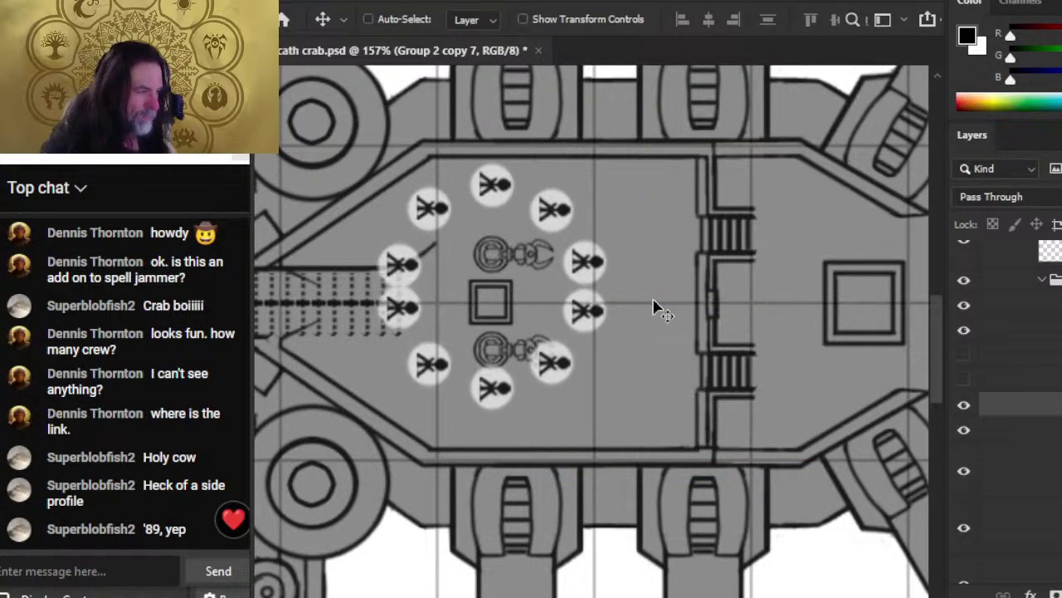
pyautogui.press('Down')
pyautogui.press('Down')
pyautogui.press('Down')
pyautogui.press('Down')
pyautogui.press('Down')
pyautogui.press('Down')
pyautogui.press('Down')
pyautogui.press('Down')
pyautogui.press('Down')
pyautogui.press('Down')
pyautogui.press('Down')
pyautogui.press('Down')
pyautogui.press('Down')
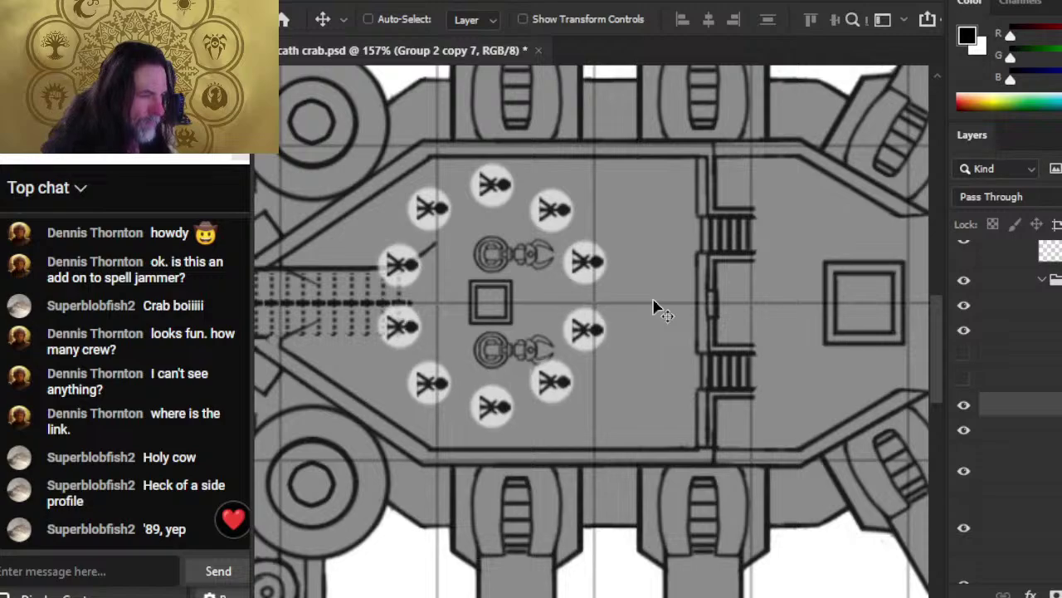
pyautogui.press('Down')
pyautogui.press('Down')
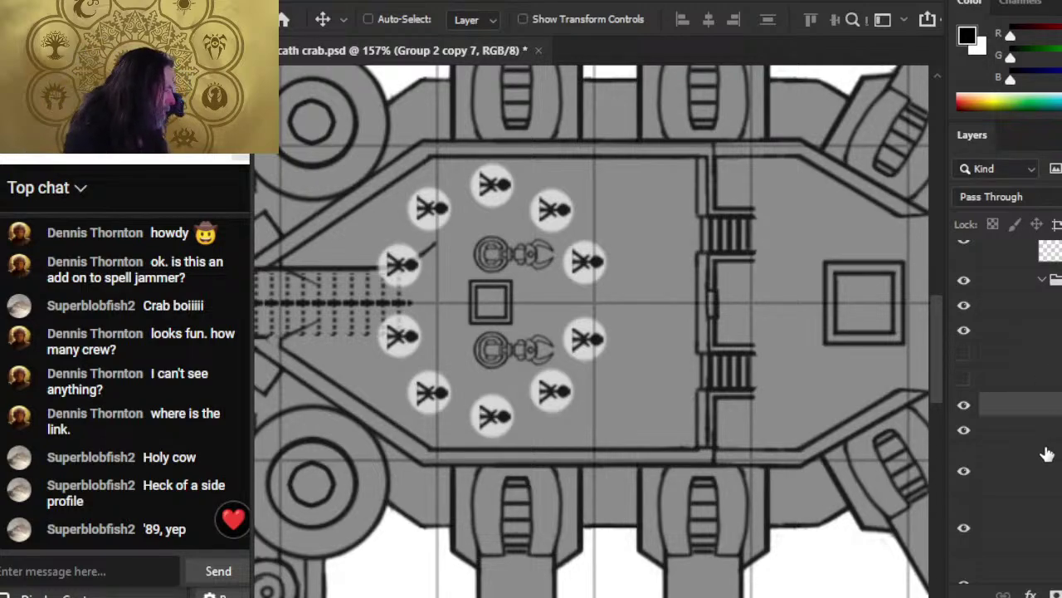
pyautogui.press('Delete')
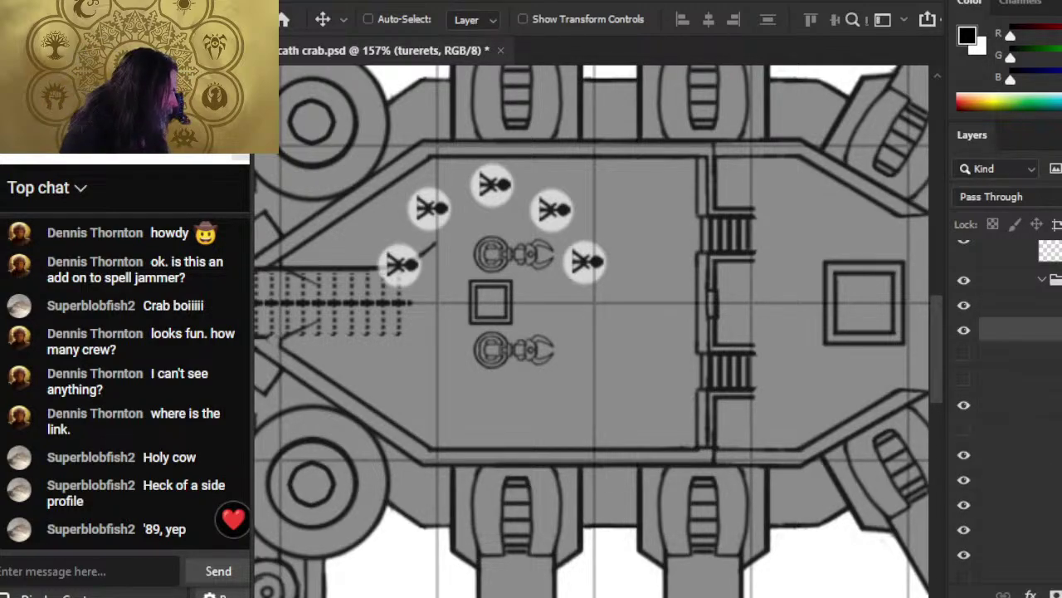
# - Nudge the right crew token vertically and test its spacing against the opposite token, undoing the test
pyautogui.press('Delete')
pyautogui.click(1021, 382)
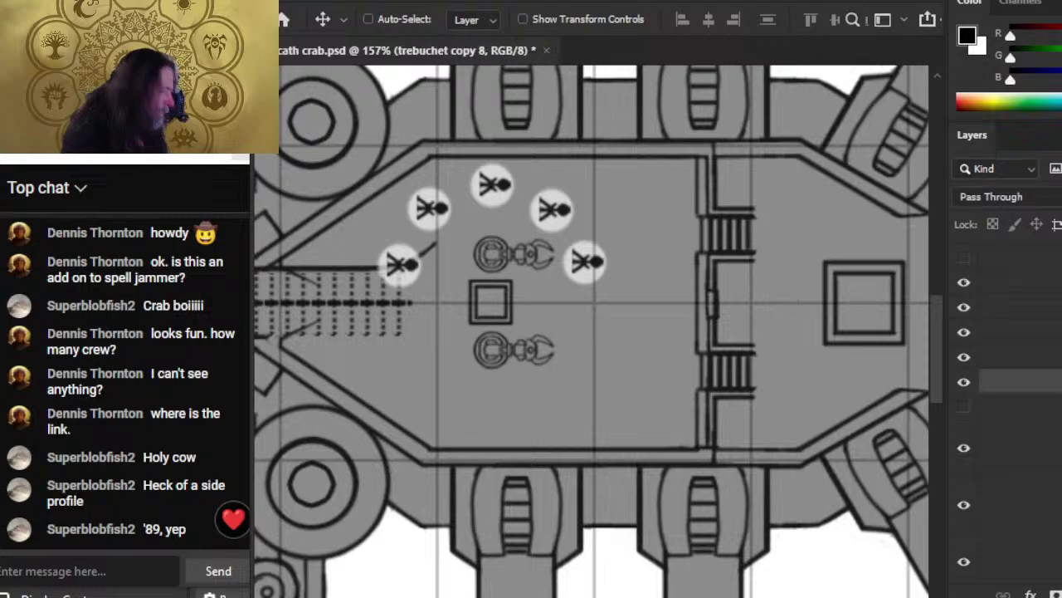
pyautogui.press('Down')
pyautogui.press('Down')
pyautogui.press('Down')
pyautogui.press('Down')
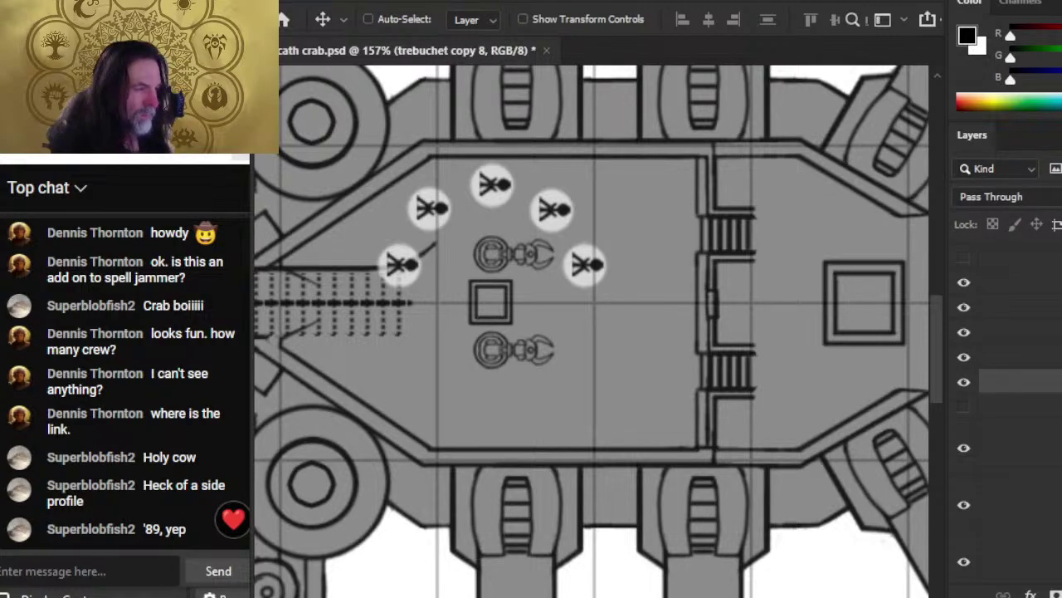
pyautogui.press('Down')
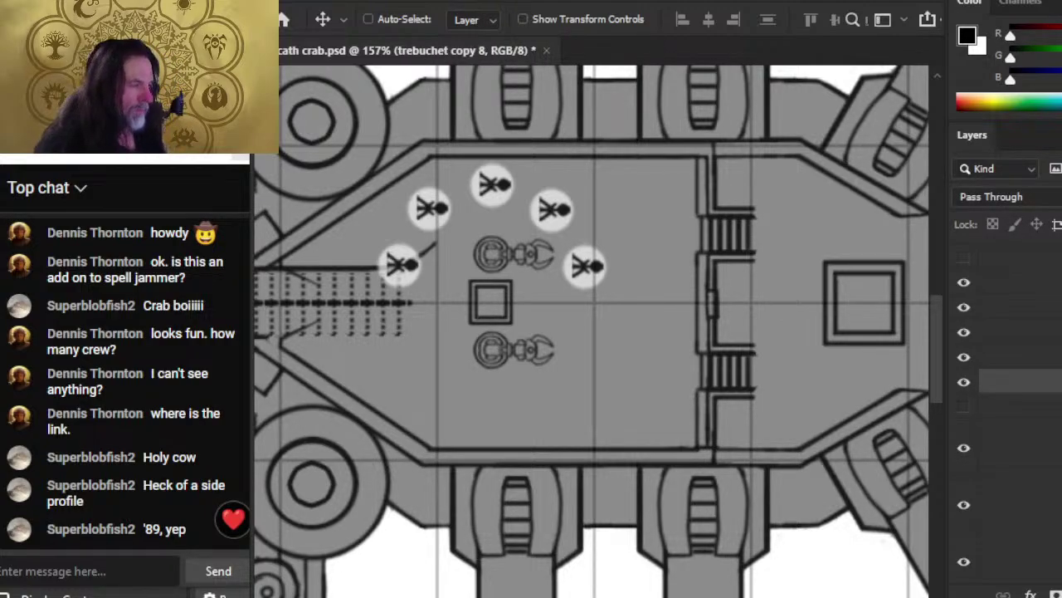
pyautogui.press('Up')
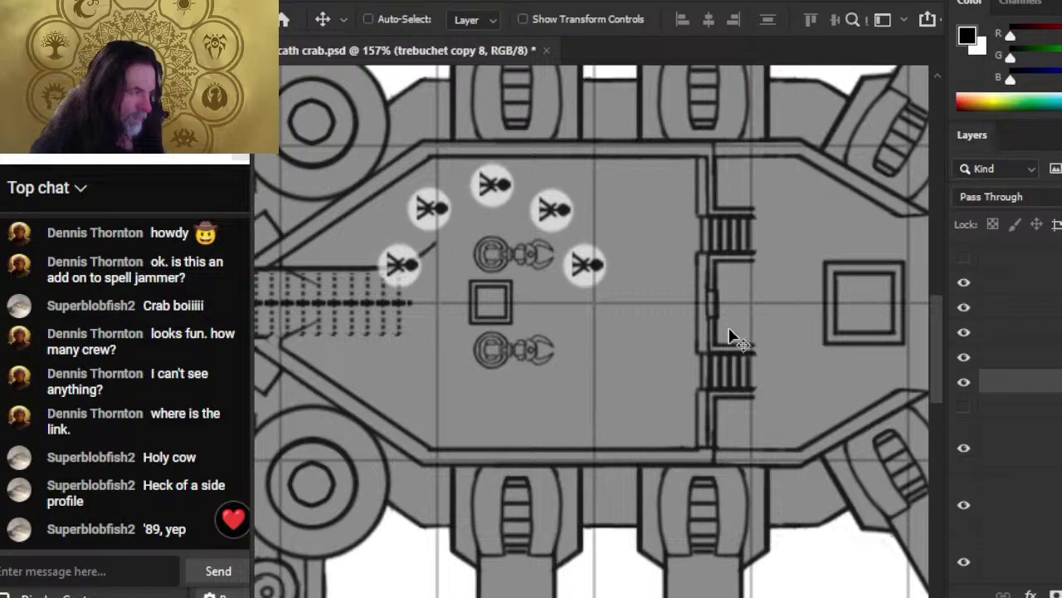
pyautogui.moveTo(728, 339); pyautogui.dragTo(581, 383)
pyautogui.hotkey('ctrl', 'z')
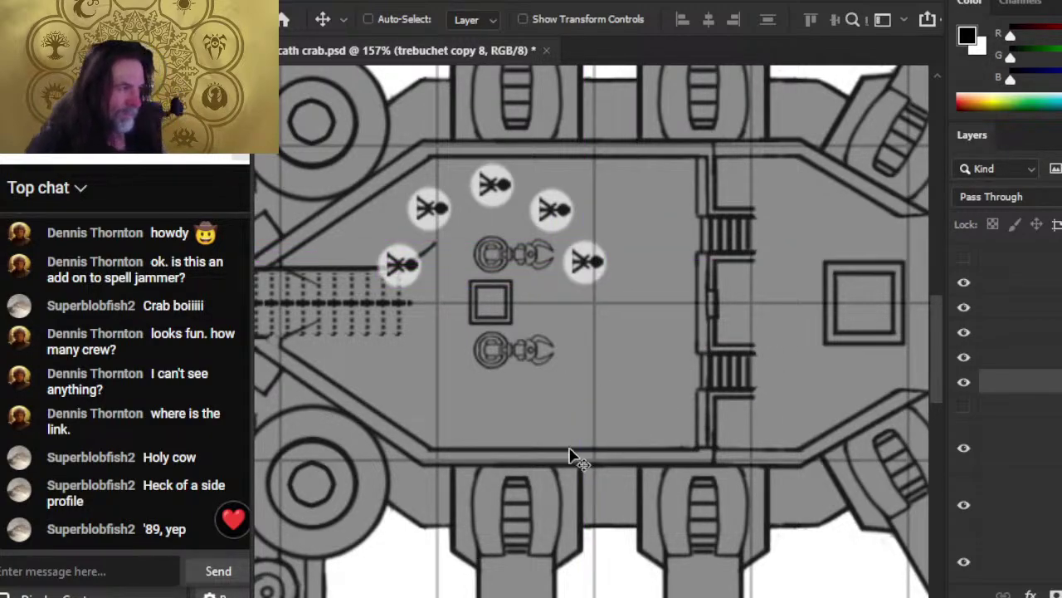
# - Check another token's alignment, undo, then nudge both right-hand crew tokens slightly right
pyautogui.click(1012, 356)
pyautogui.moveTo(787, 306); pyautogui.dragTo(672, 306)
pyautogui.hotkey('ctrl', 'z')
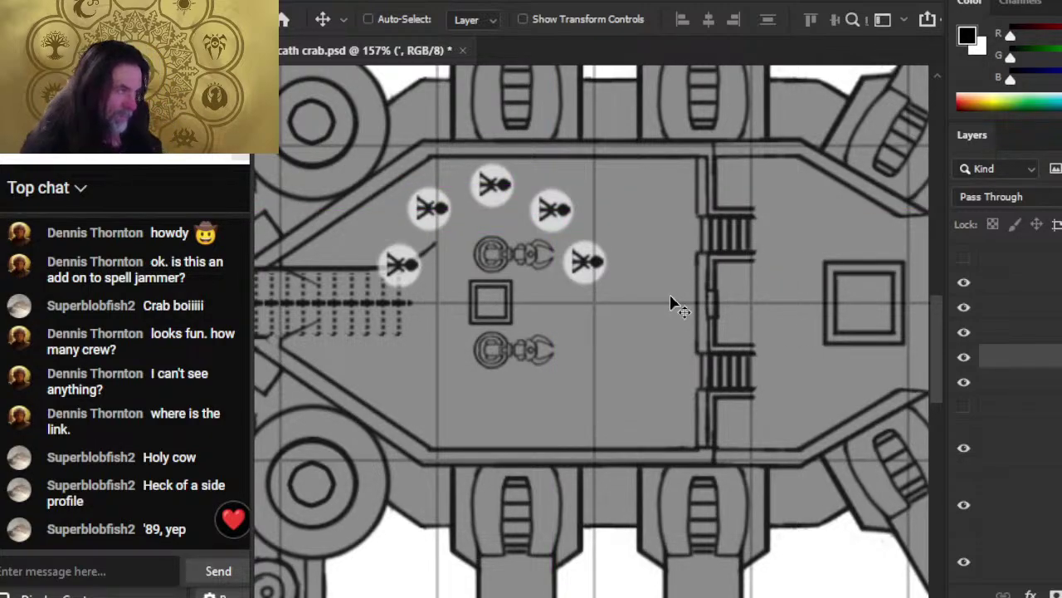
pyautogui.keyDown('shift'); pyautogui.click(1033, 387); pyautogui.keyUp('shift')
pyautogui.press('Right')
pyautogui.press('Right')
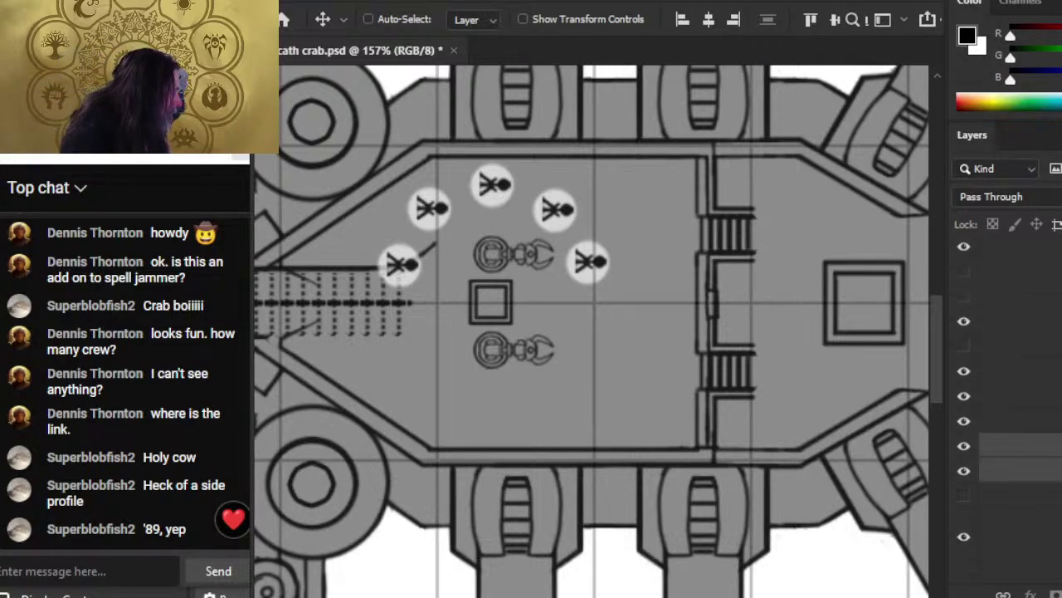
# - Select crew group Group 2 copy 3 and verify its contents by toggling visibility
pyautogui.click(1029, 347)
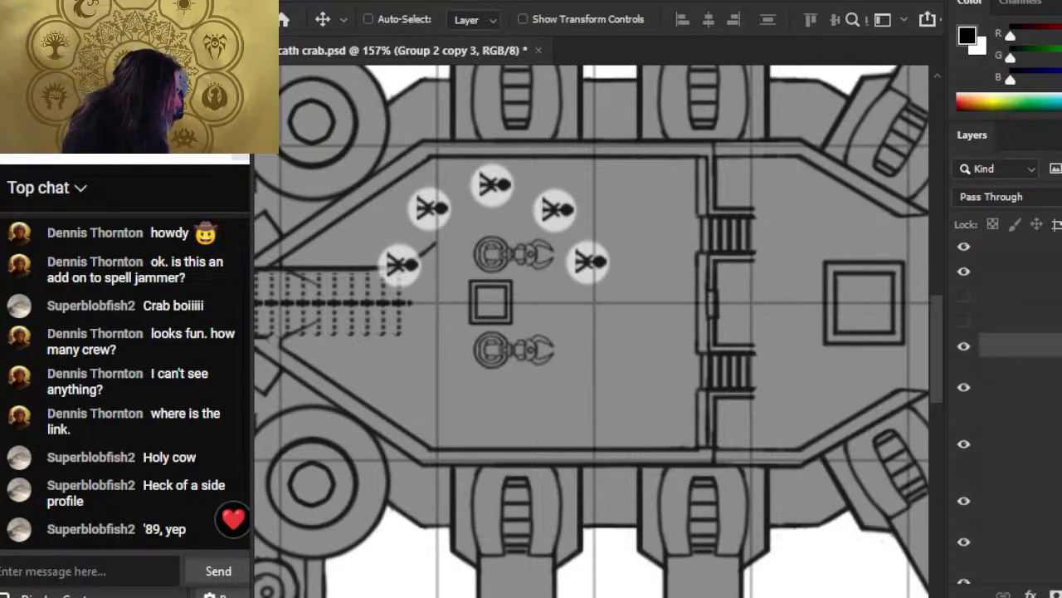
pyautogui.click(963, 346)
pyautogui.click(963, 346)
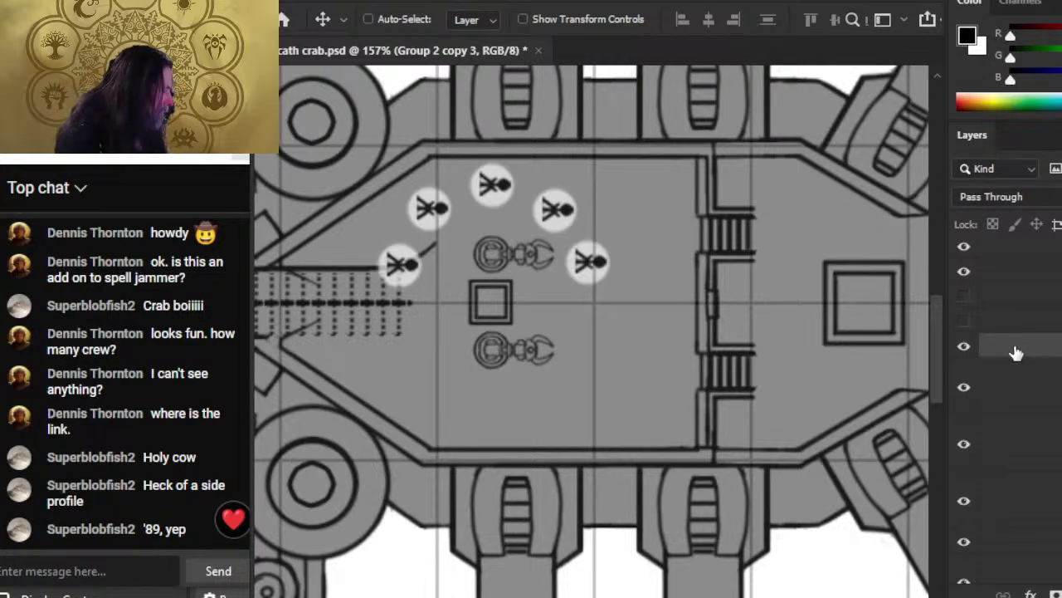
pyautogui.rightClick(1008, 347)
# - Duplicate the crew group and flip the copy vertically
pyautogui.click(1048, 13)
pyautogui.press('Return')
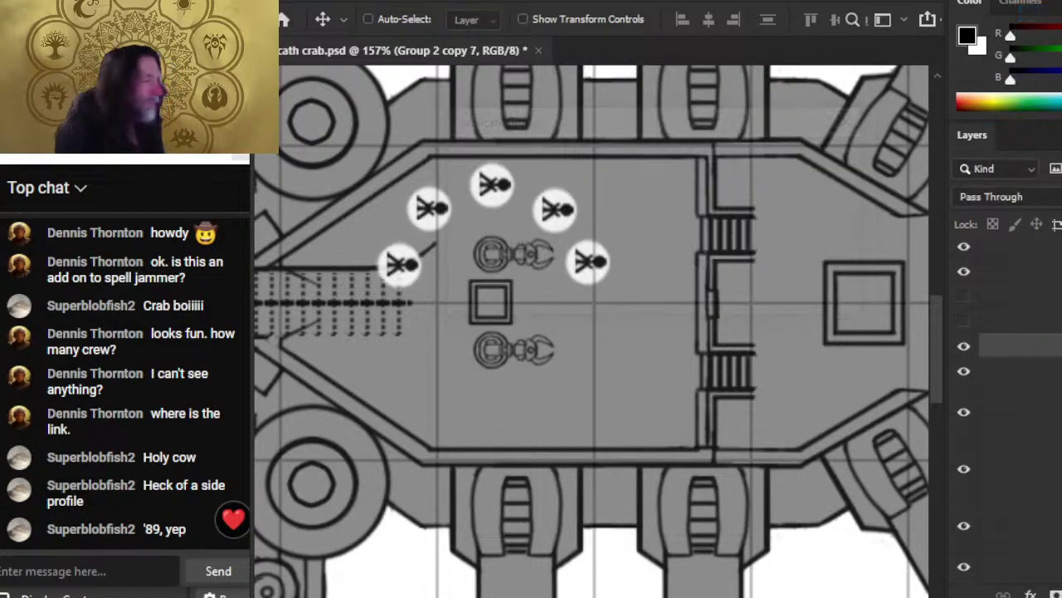
pyautogui.press('l')
pyautogui.rightClick(542, 263)
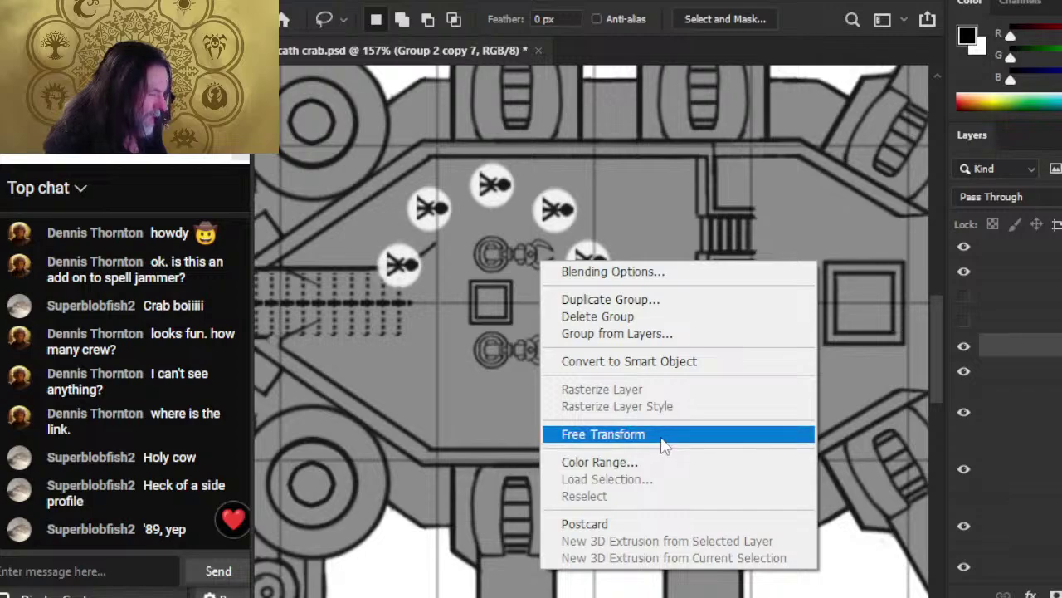
pyautogui.click(656, 434)
pyautogui.rightClick(536, 258)
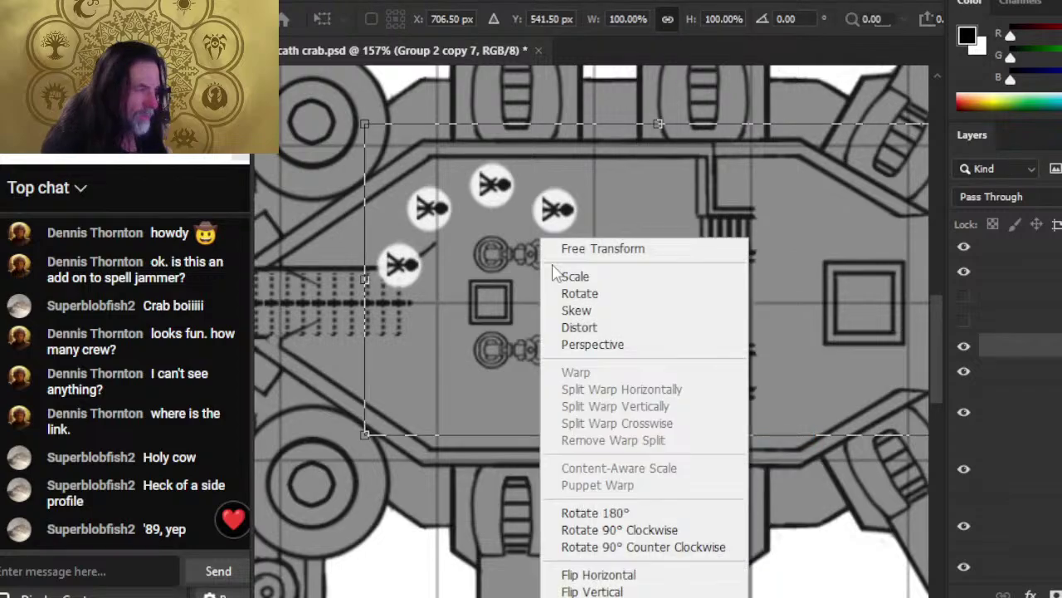
pyautogui.click(647, 591)
pyautogui.press('Return')
# - Move the mirrored crew copy below the claws and fine-tune it to match the upper ring
pyautogui.press('v')
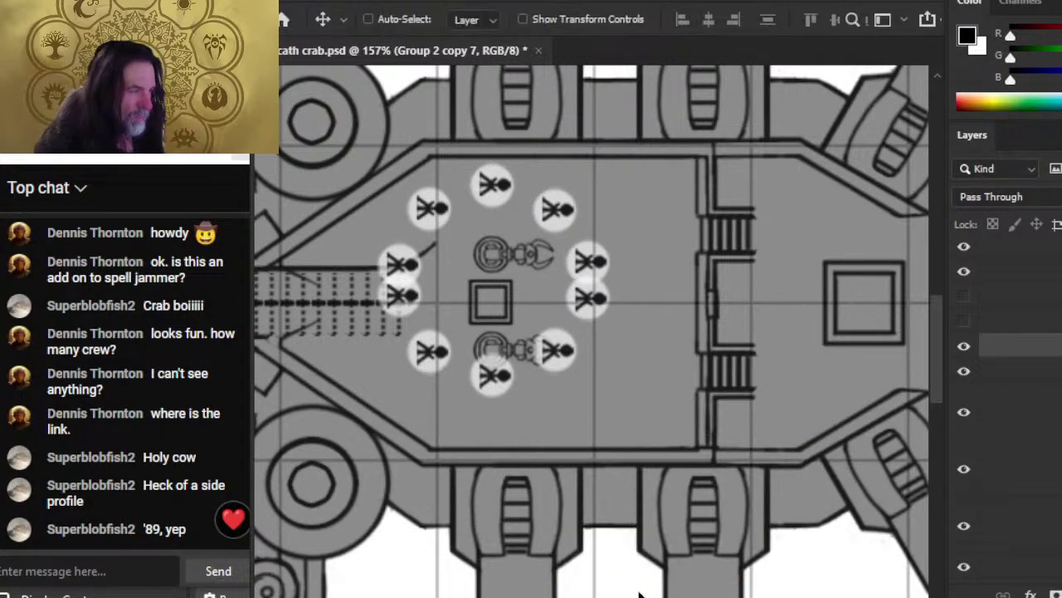
pyautogui.hotkey('shift', 'Down')
pyautogui.hotkey('shift', 'Down')
pyautogui.hotkey('shift', 'Down')
pyautogui.hotkey('shift', 'Down')
pyautogui.press('Up')
pyautogui.press('Up')
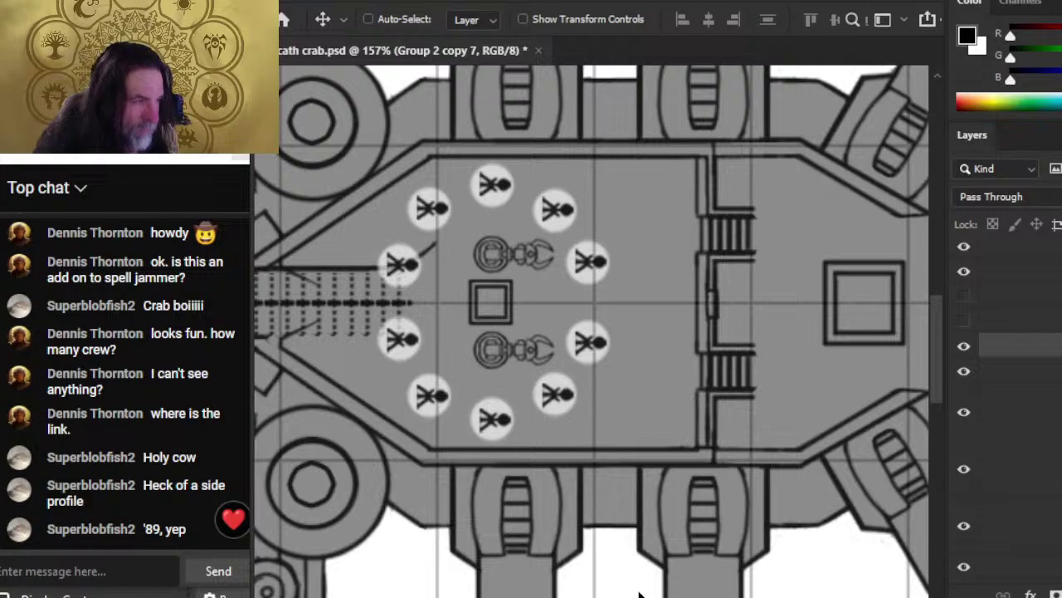
pyautogui.press('Down')
pyautogui.press('Down')
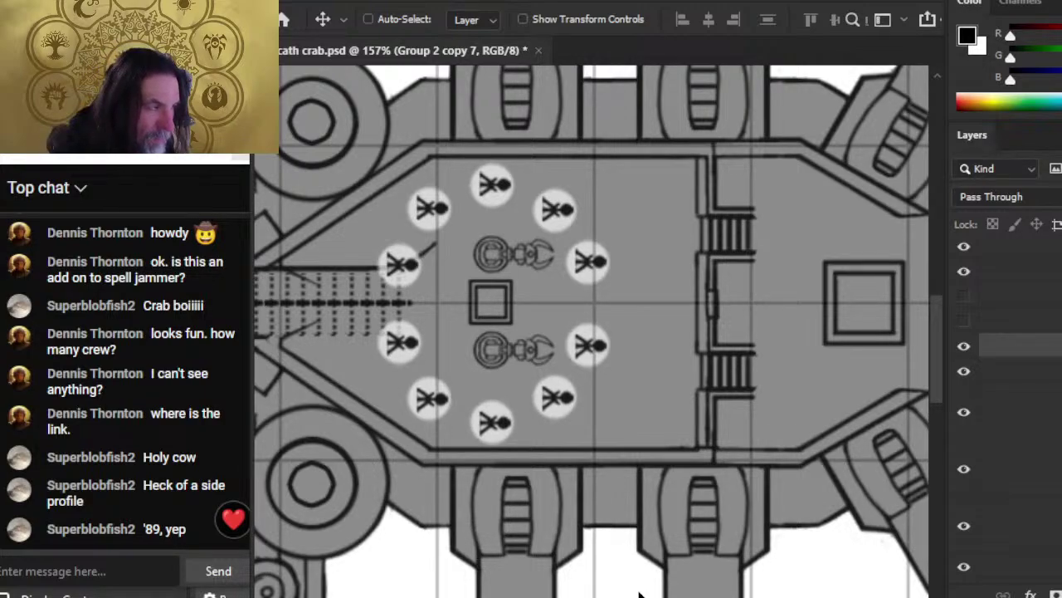
pyautogui.press('Up')
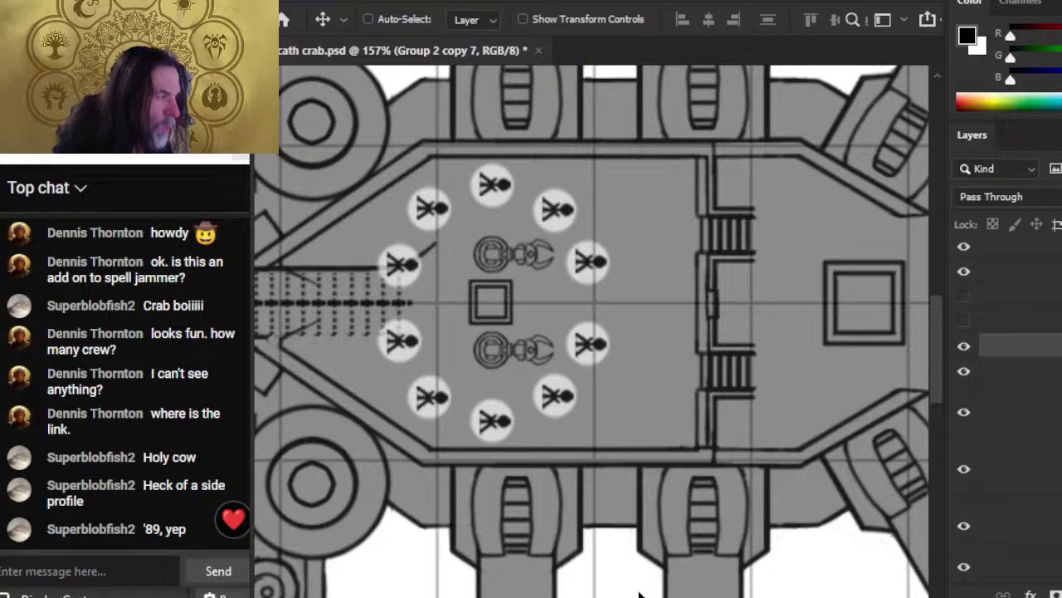
pyautogui.press('Up')
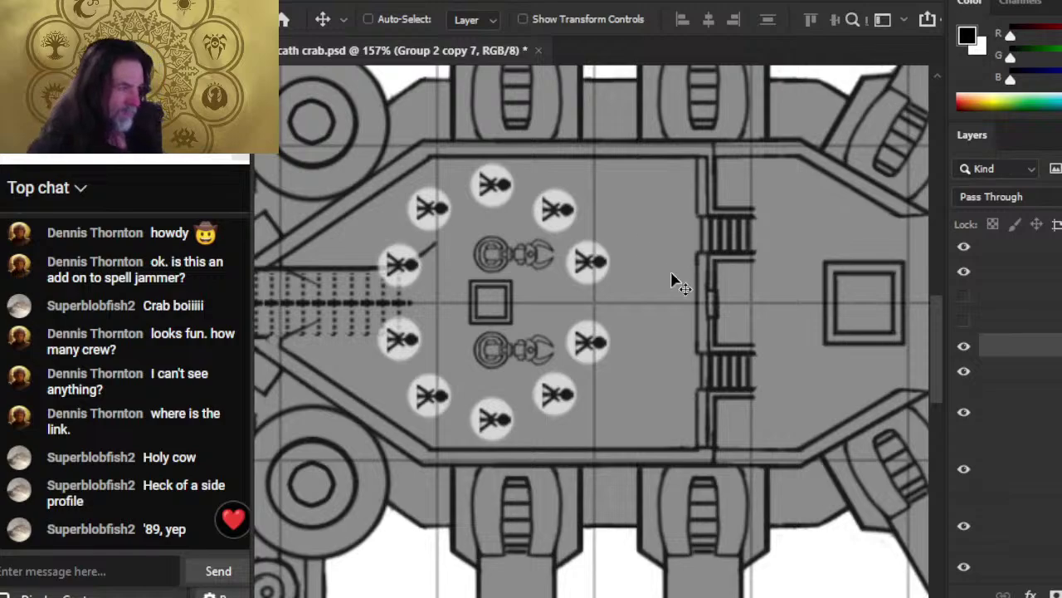
pyautogui.press('Down')
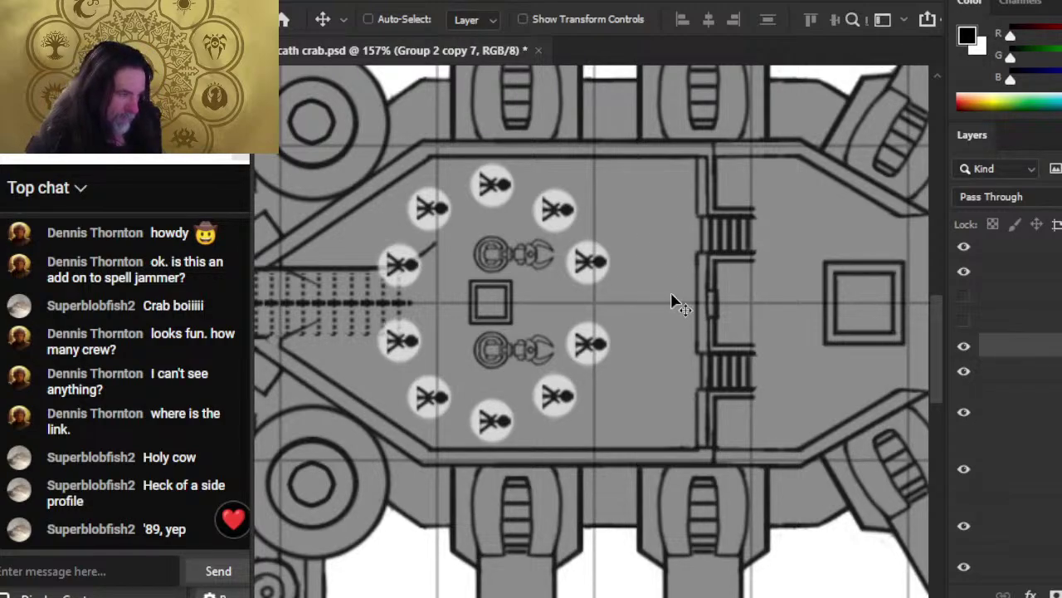
pyautogui.press('Down')
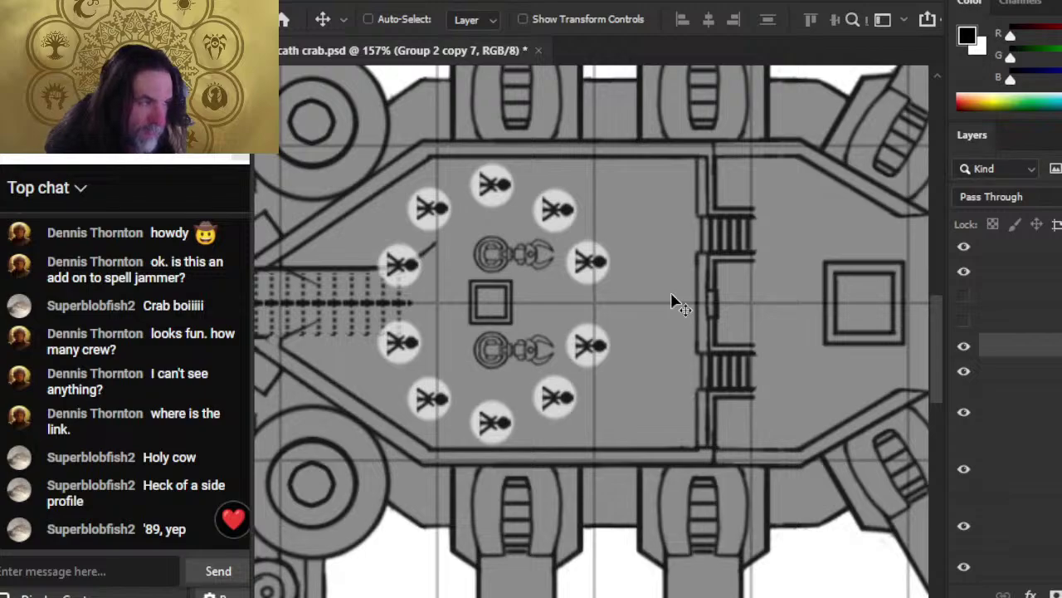
pyautogui.press('Down')
# - Zoom out to the whole crab ship and hide the turerets mechanical detail layer
pyautogui.press('z')
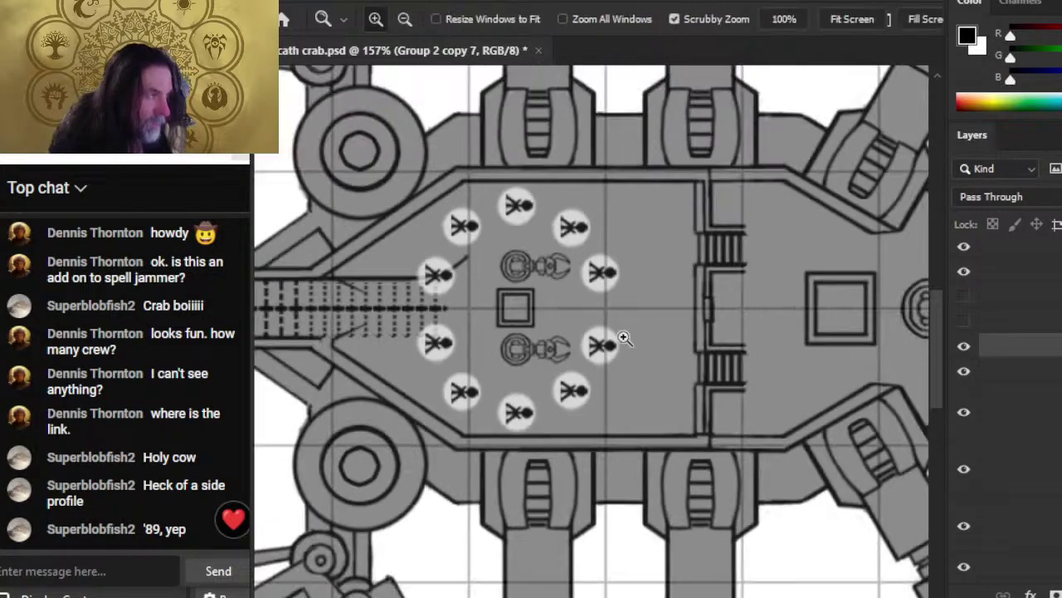
pyautogui.scroll(-3, 617, 337)
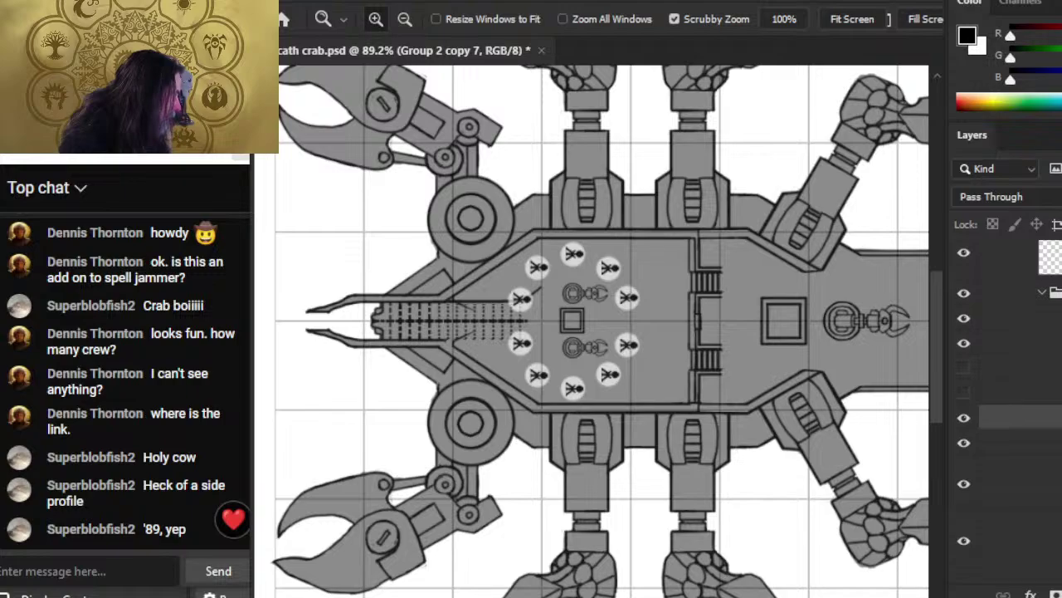
pyautogui.click(1020, 342)
pyautogui.scroll(-2, 1008, 454)
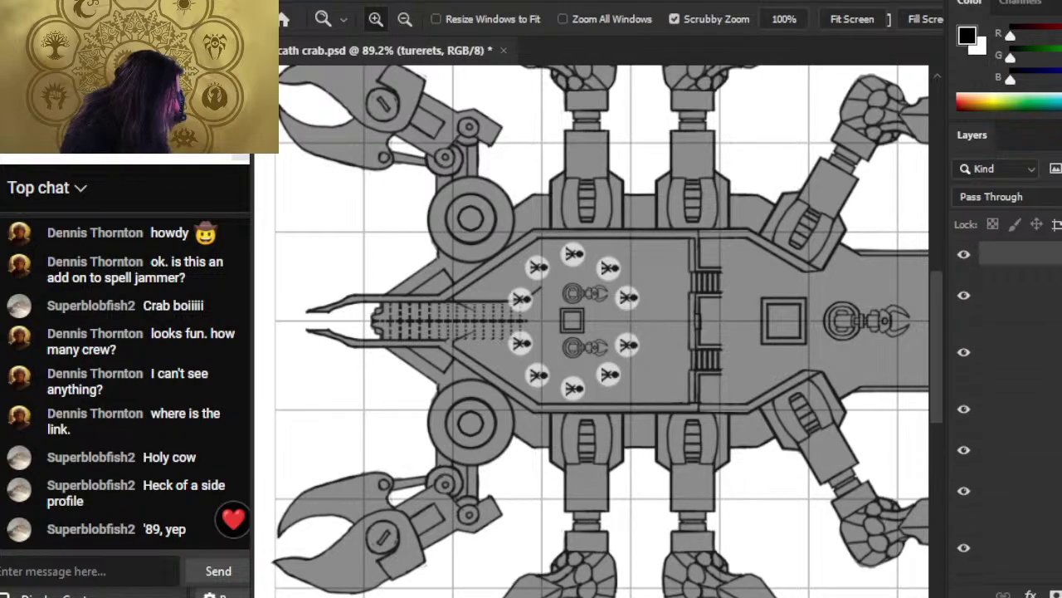
pyautogui.click(963, 436)
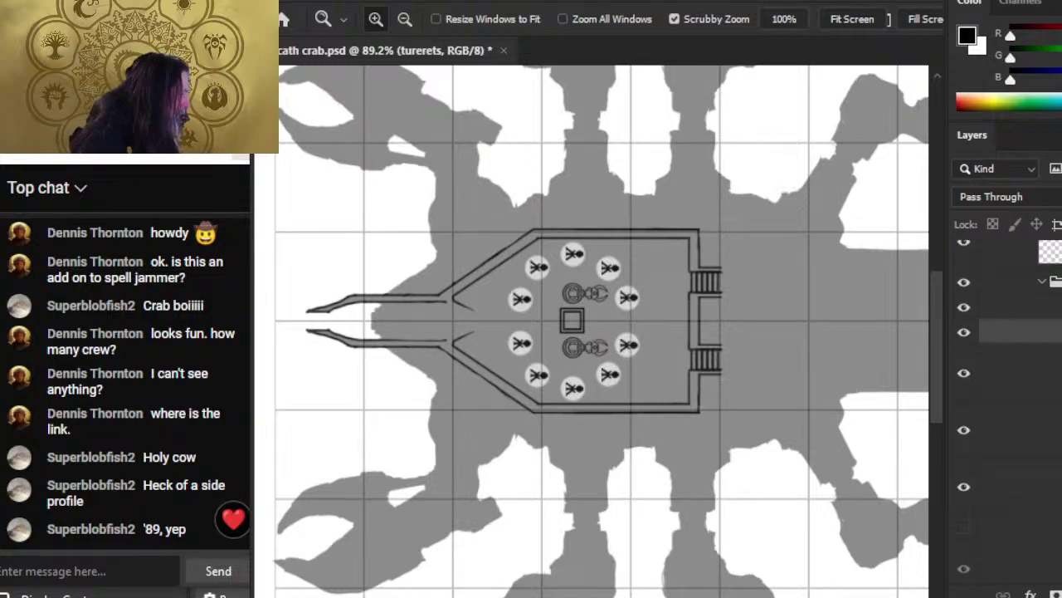
# - Hide the lower crew token group, then select trebuchet copy 8 with the Move tool
pyautogui.click(1023, 307)
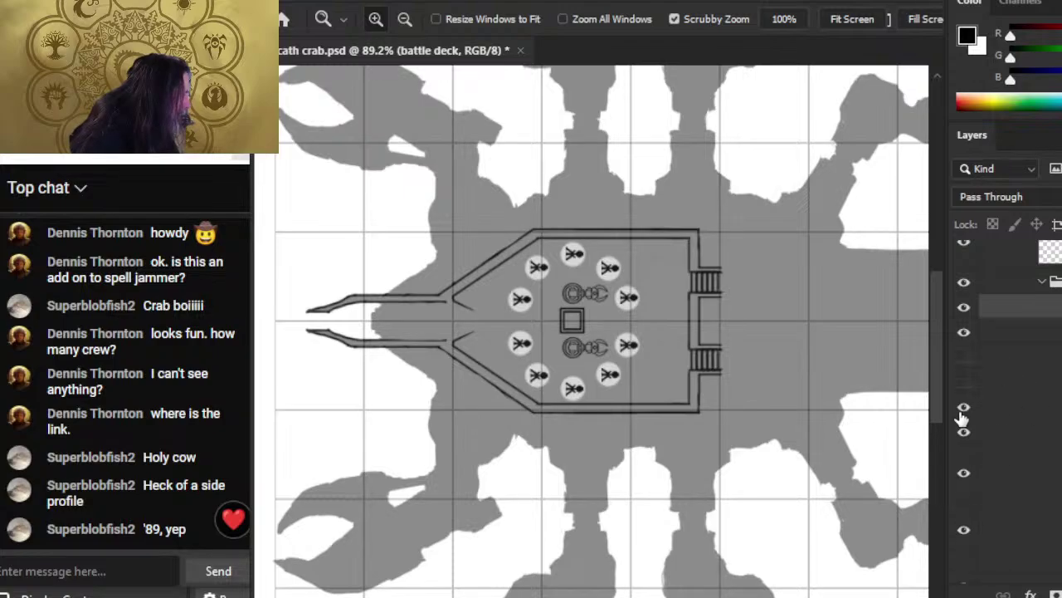
pyautogui.click(965, 410)
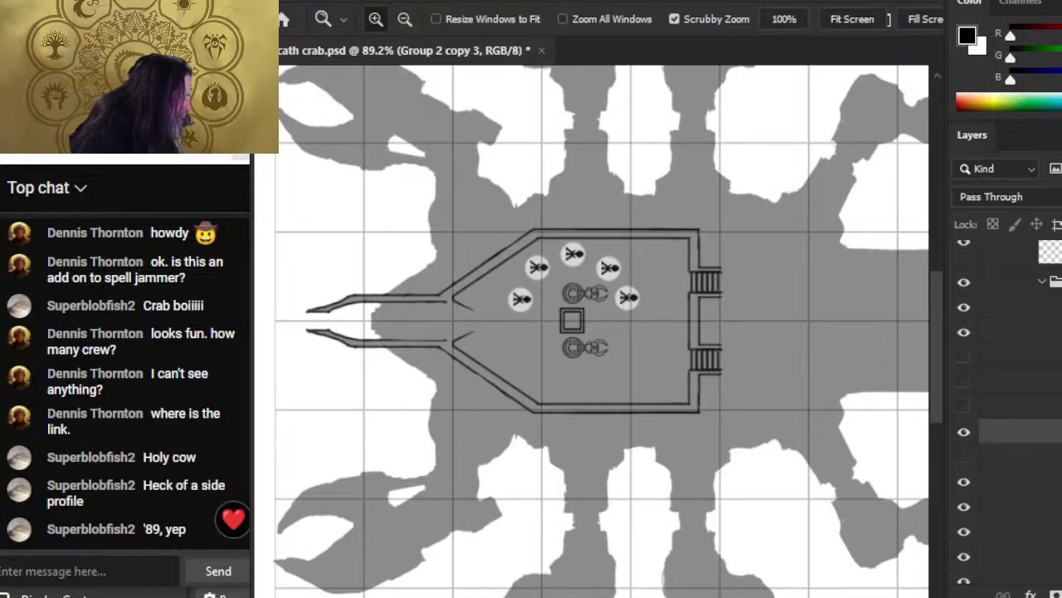
pyautogui.click(1021, 425)
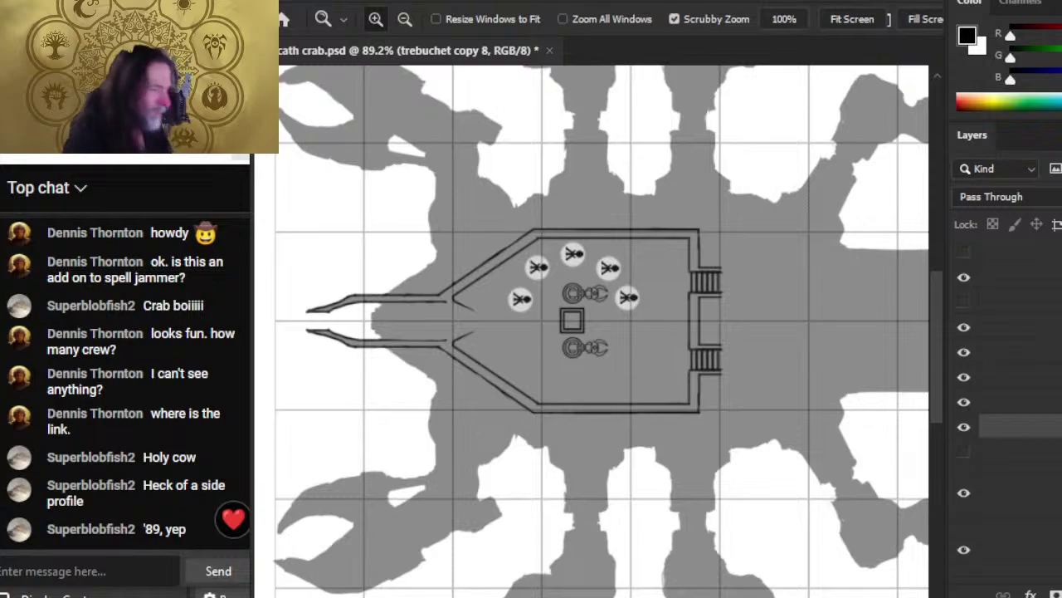
pyautogui.press('v')
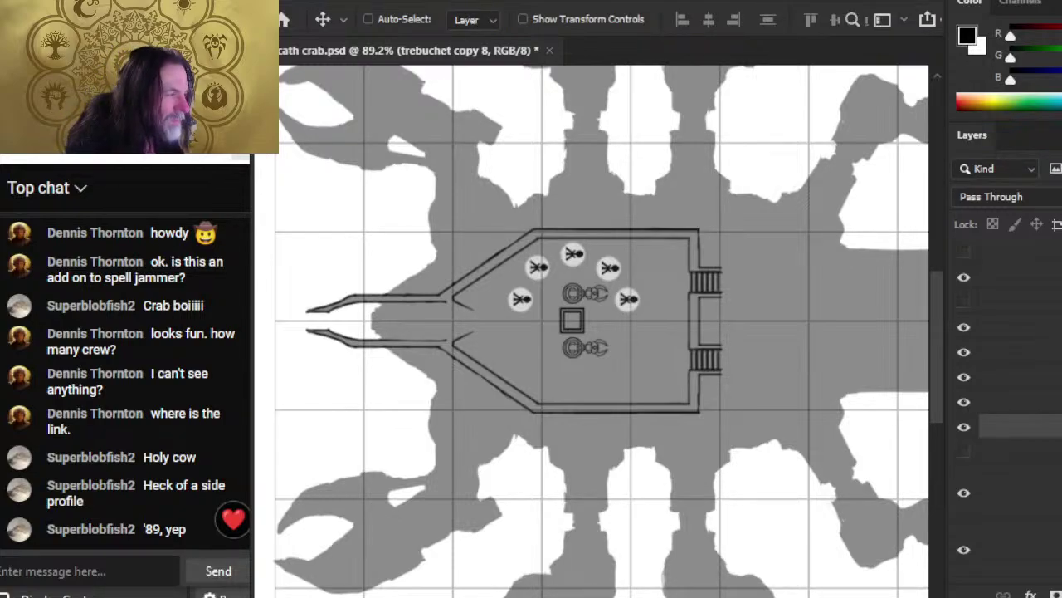
pyautogui.moveTo(628, 299)
pyautogui.mouseDown()
pyautogui.moveTo(521, 299)
pyautogui.moveTo(629, 298)
pyautogui.mouseUp()
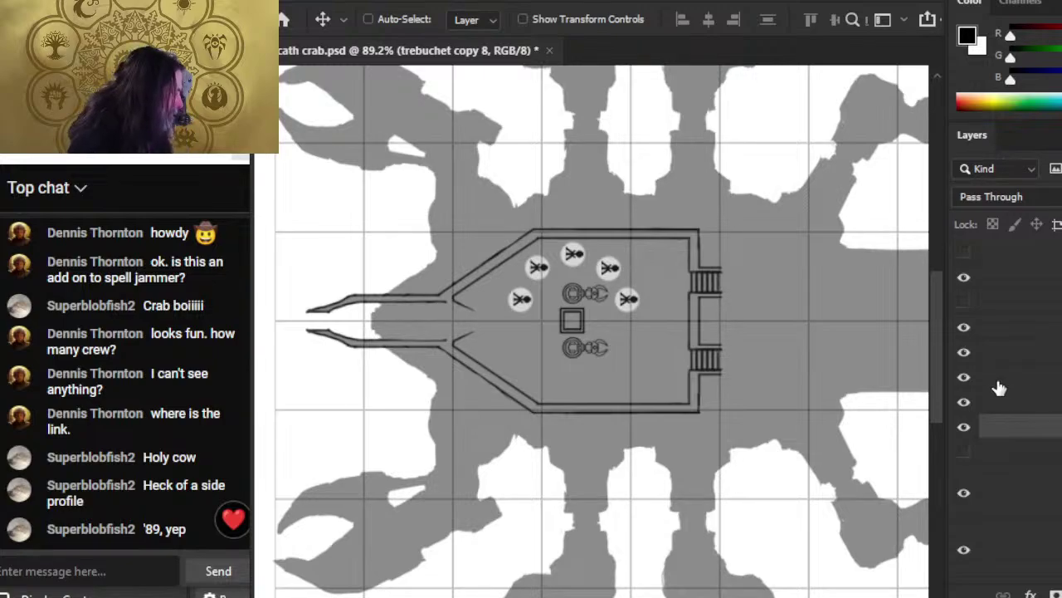
# - Select the upper crew group Group 2 copy 3 and duplicate it with Ctrl+J
pyautogui.click(1021, 276)
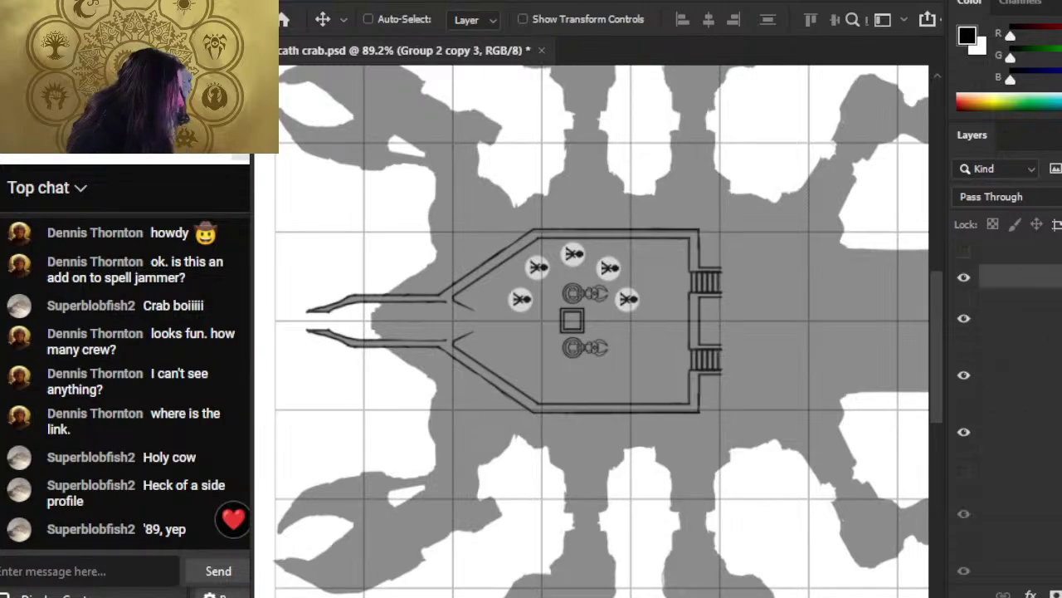
pyautogui.click(1050, 351)
pyautogui.click(1050, 406)
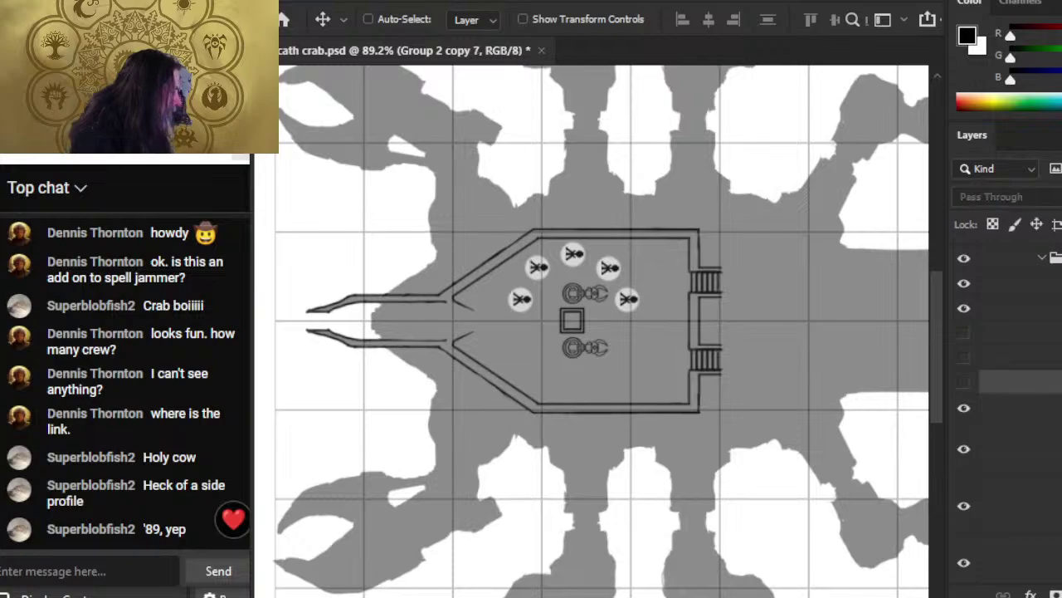
pyautogui.click(1054, 381)
pyautogui.click(1042, 362)
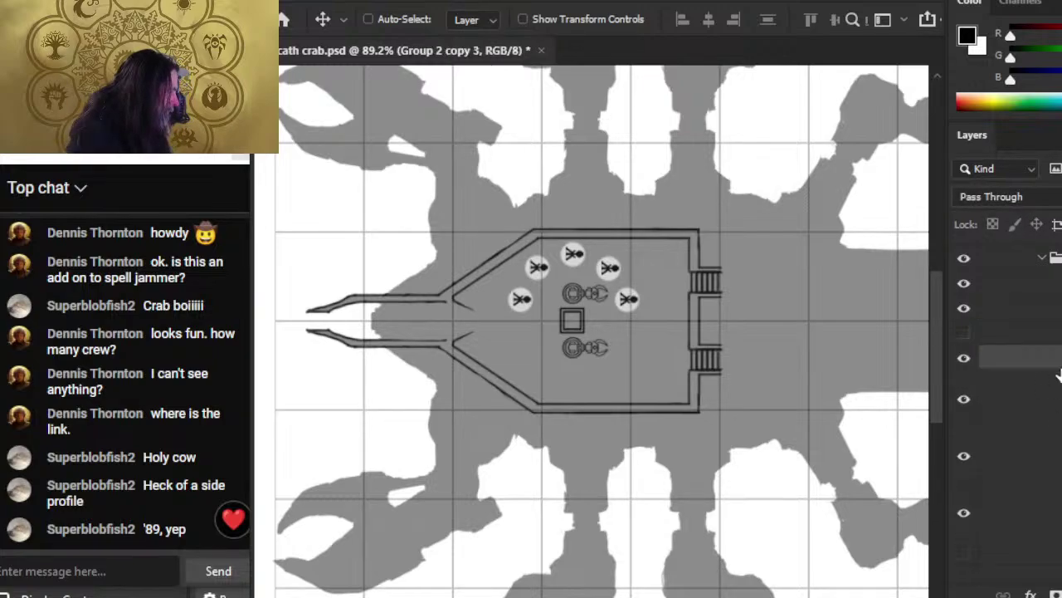
pyautogui.hotkey('ctrl', 'j')
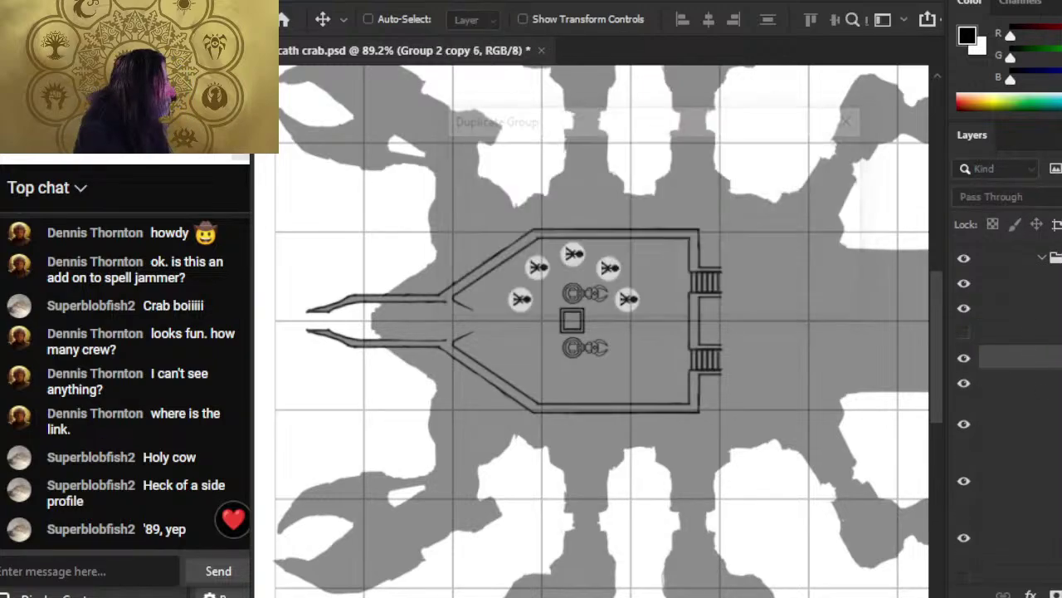
# - Rotate the crew copy 180° and move it down below the claws
pyautogui.press('l')
pyautogui.rightClick(527, 316)
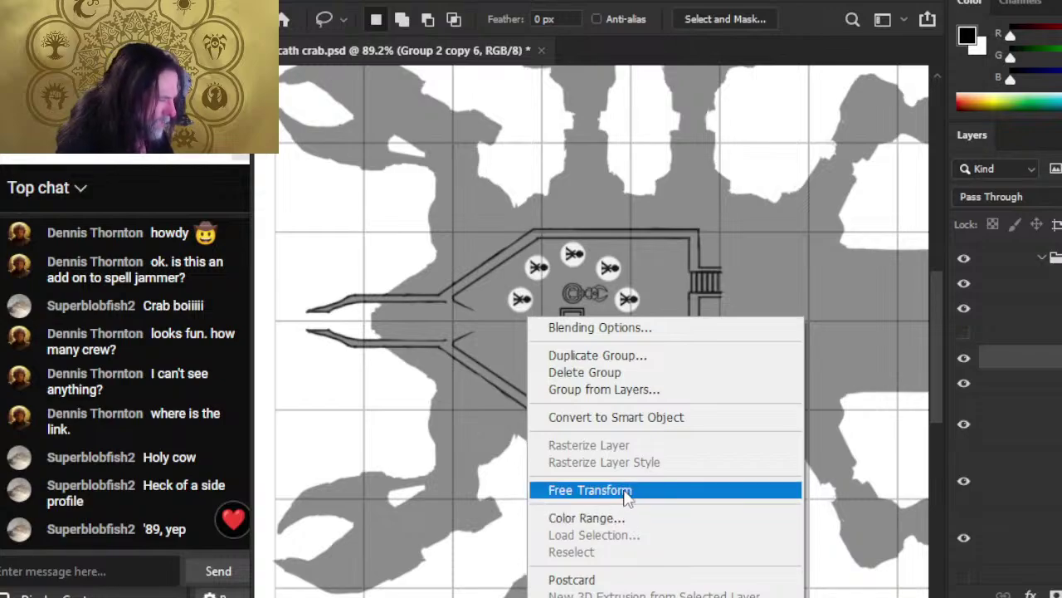
pyautogui.click(626, 493)
pyautogui.rightClick(579, 285)
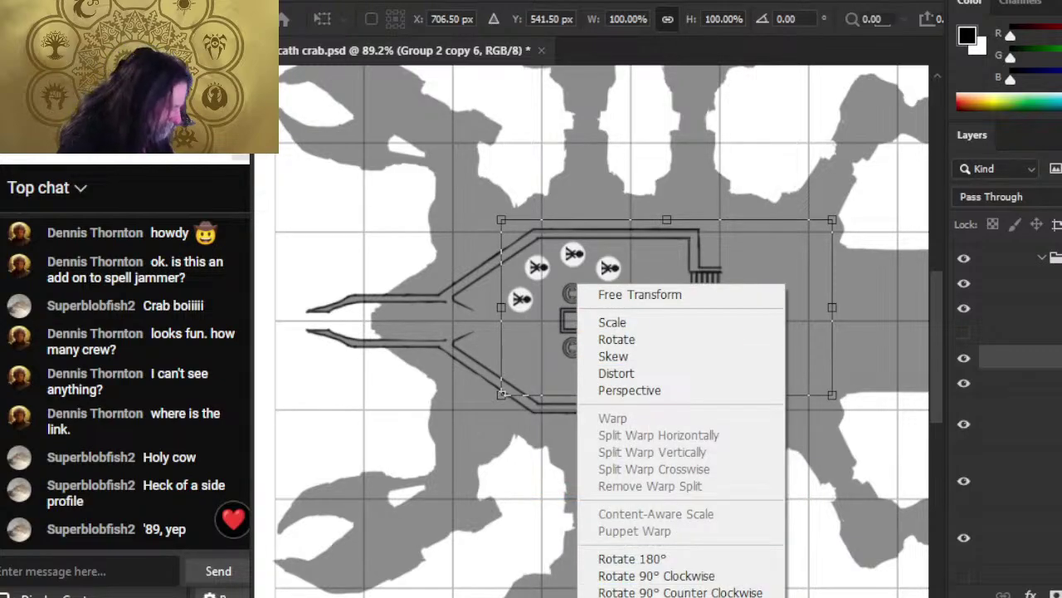
pyautogui.click(669, 559)
pyautogui.press('Return')
pyautogui.press('Down')
pyautogui.press('Down')
pyautogui.press('Down')
pyautogui.press('Down')
pyautogui.press('Down')
pyautogui.press('Down')
pyautogui.press('Down')
pyautogui.press('Down')
pyautogui.press('Down')
pyautogui.press('Down')
pyautogui.press('Down')
pyautogui.press('Down')
pyautogui.press('Down')
pyautogui.press('Down')
pyautogui.press('Down')
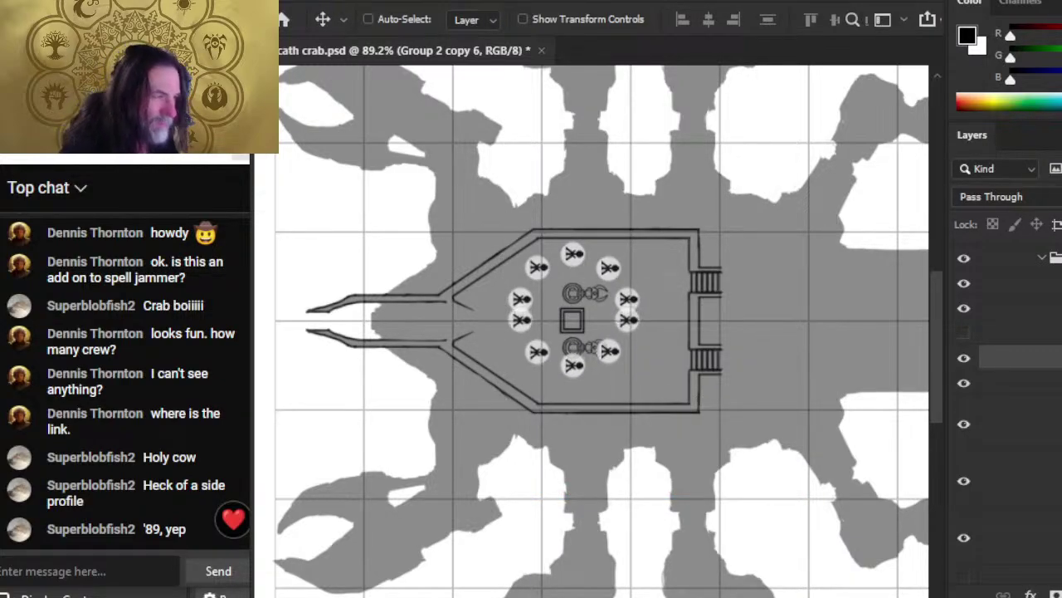
pyautogui.press('Down')
pyautogui.press('Down')
pyautogui.press('Down')
pyautogui.press('Down')
pyautogui.press('Down')
pyautogui.press('Down')
pyautogui.press('Down')
pyautogui.press('Down')
pyautogui.press('Down')
pyautogui.press('Down')
pyautogui.press('Down')
pyautogui.press('Down')
pyautogui.press('Down')
pyautogui.press('Down')
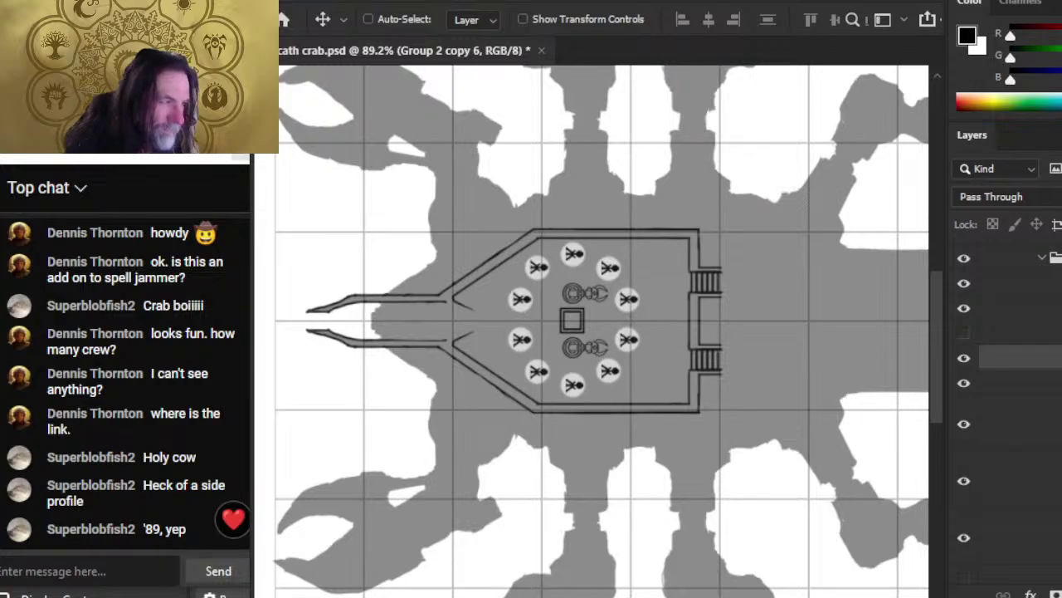
# - Nudge the rotated crew copy and the Group 2 copy 3 tokens up and down to test placement
pyautogui.press('Down')
pyautogui.press('Down')
pyautogui.press('Down')
pyautogui.press('Up')
pyautogui.press('Up')
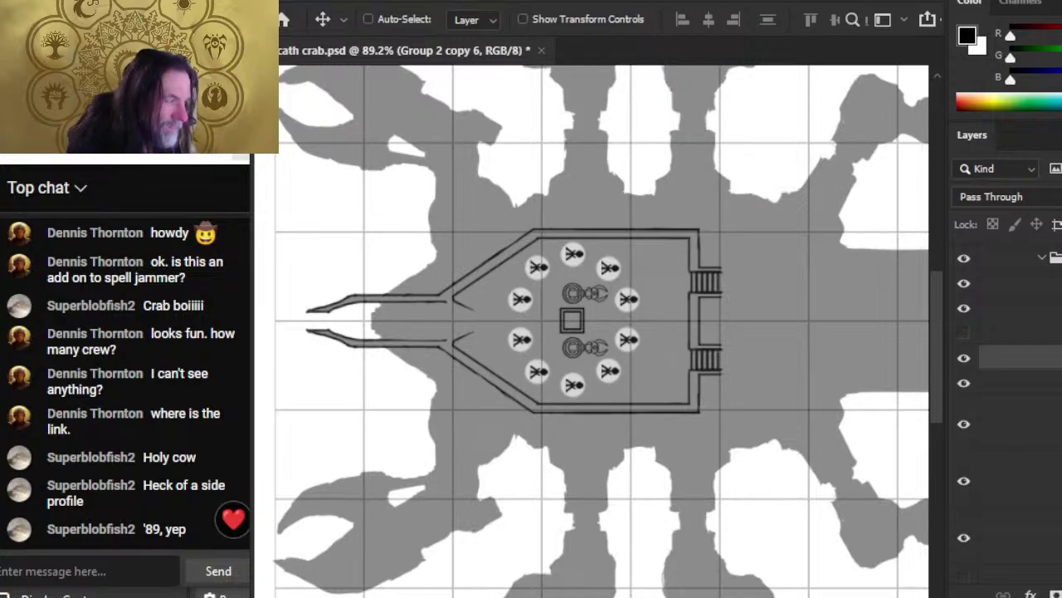
pyautogui.press('Down')
pyautogui.press('Down')
pyautogui.press('Down')
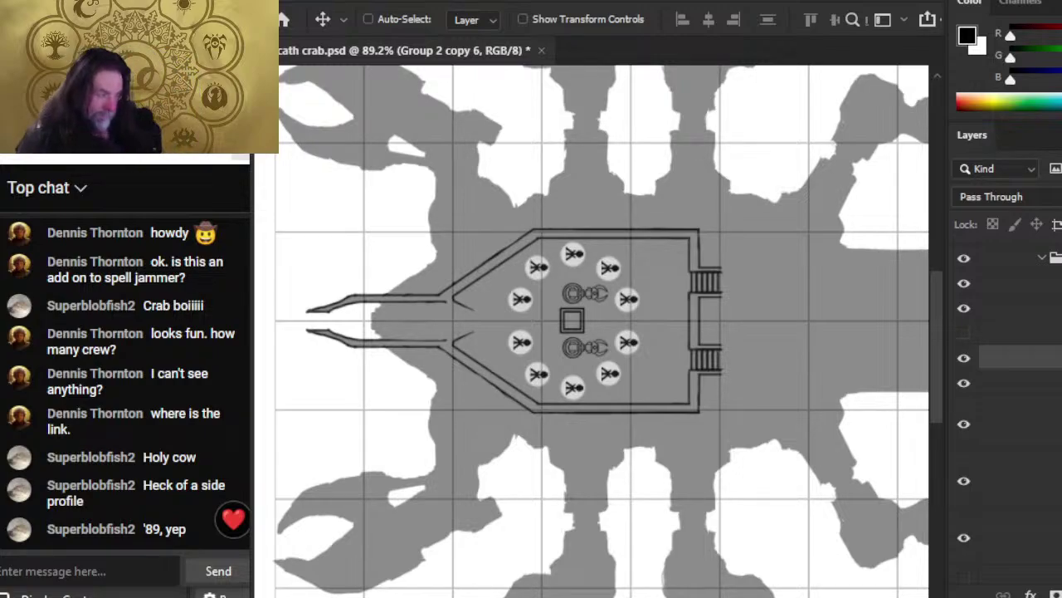
pyautogui.press('Up')
pyautogui.press('Up')
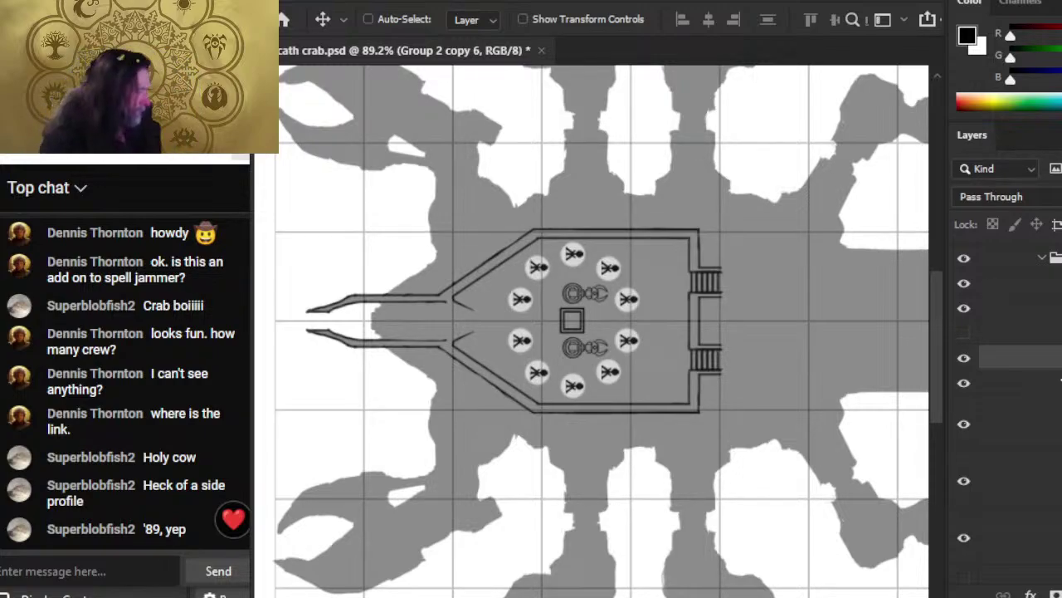
pyautogui.click(1058, 385)
pyautogui.press('Down')
pyautogui.press('Down')
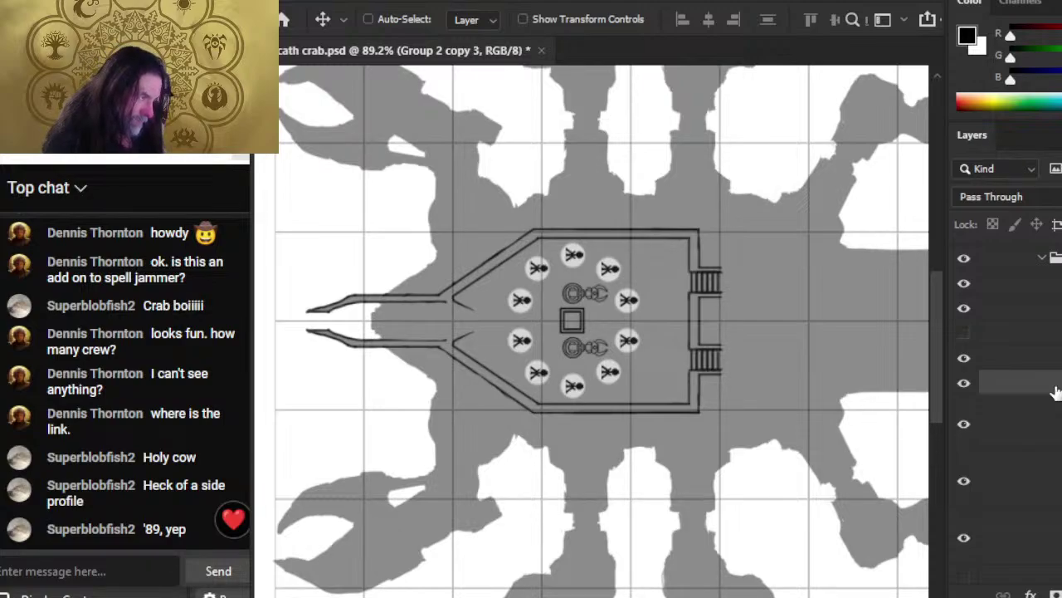
pyautogui.press('Up')
pyautogui.press('Up')
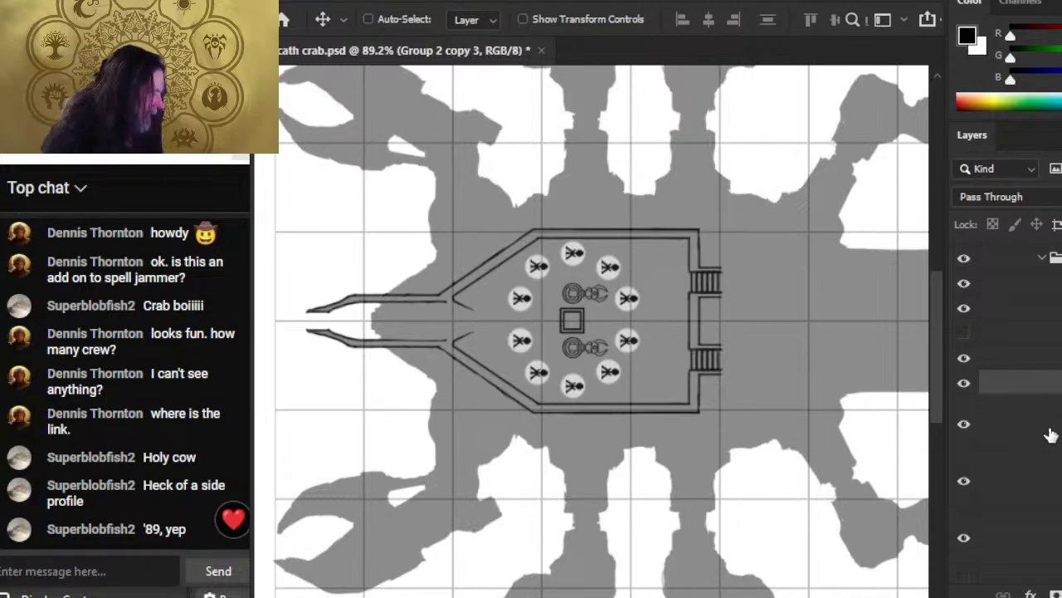
# - Delete the Group 2 copy 6 layer and the hidden lower crew tokens layer
pyautogui.click(1039, 368)
pyautogui.press('Down')
pyautogui.press('Down')
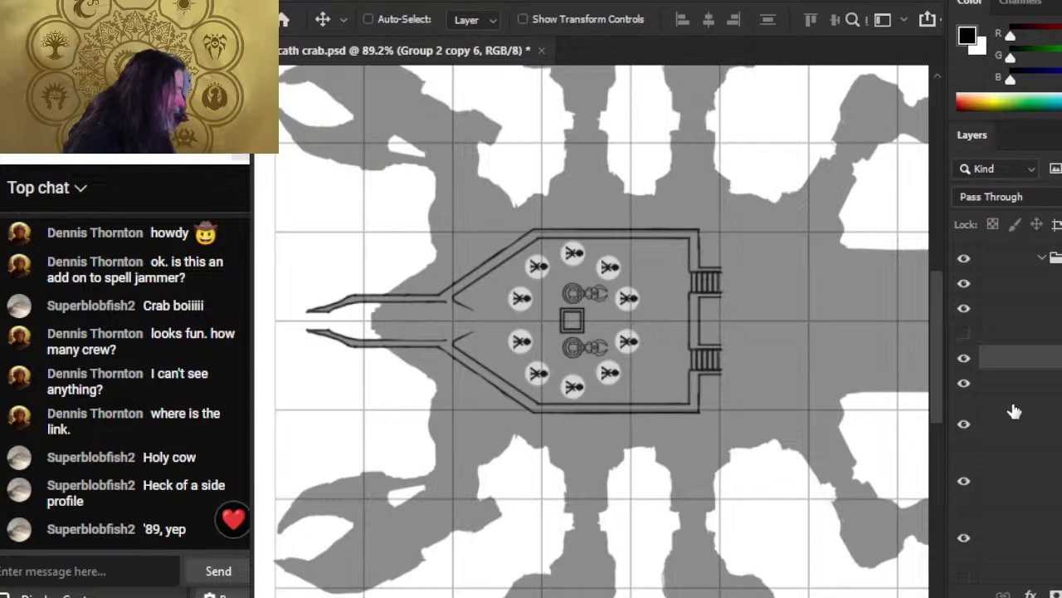
pyautogui.press('Delete')
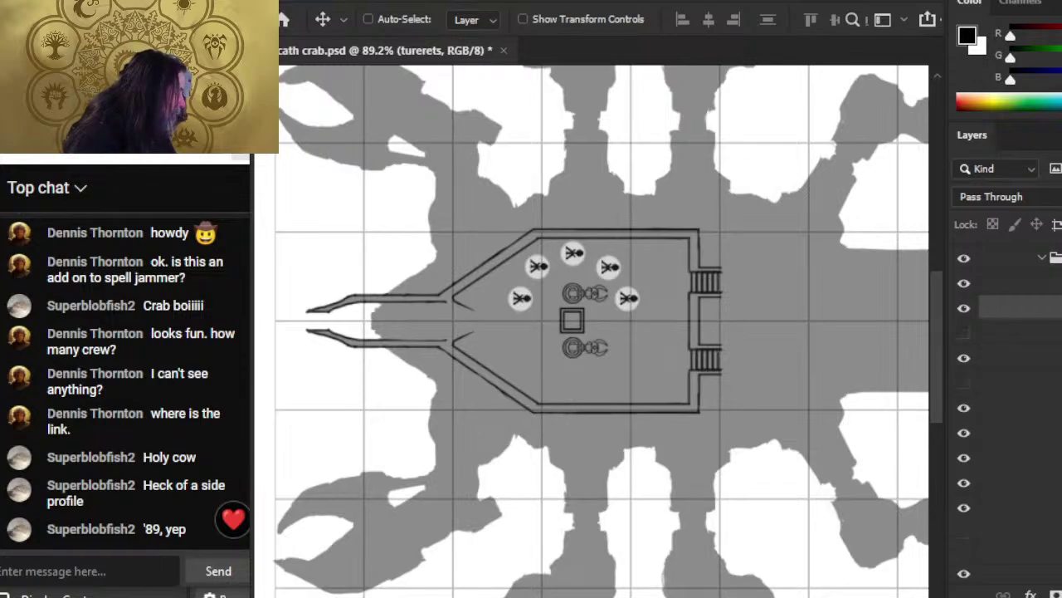
pyautogui.hotkey('alt', '[')
pyautogui.click(964, 333)
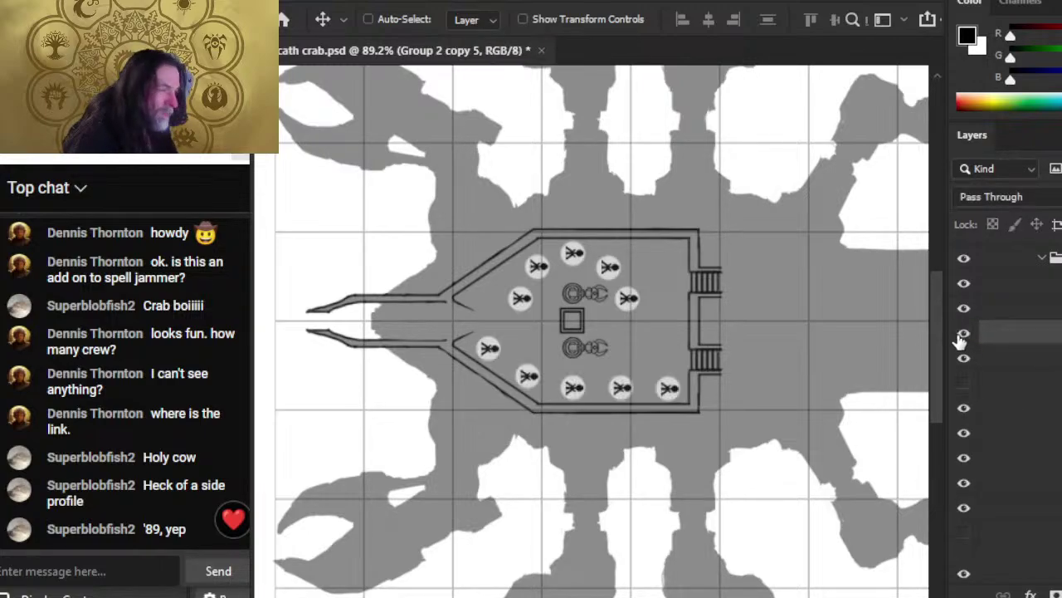
pyautogui.click(963, 333)
pyautogui.press('Delete')
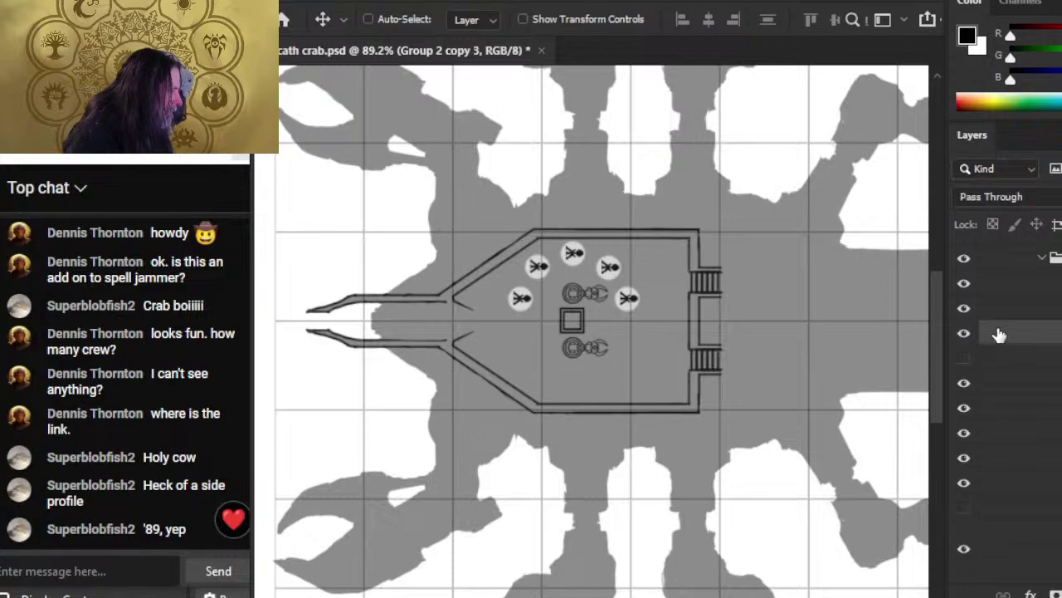
# - Re-show the two side crew token layers, nudge them, and move them lower in the layer stack
pyautogui.click(962, 385)
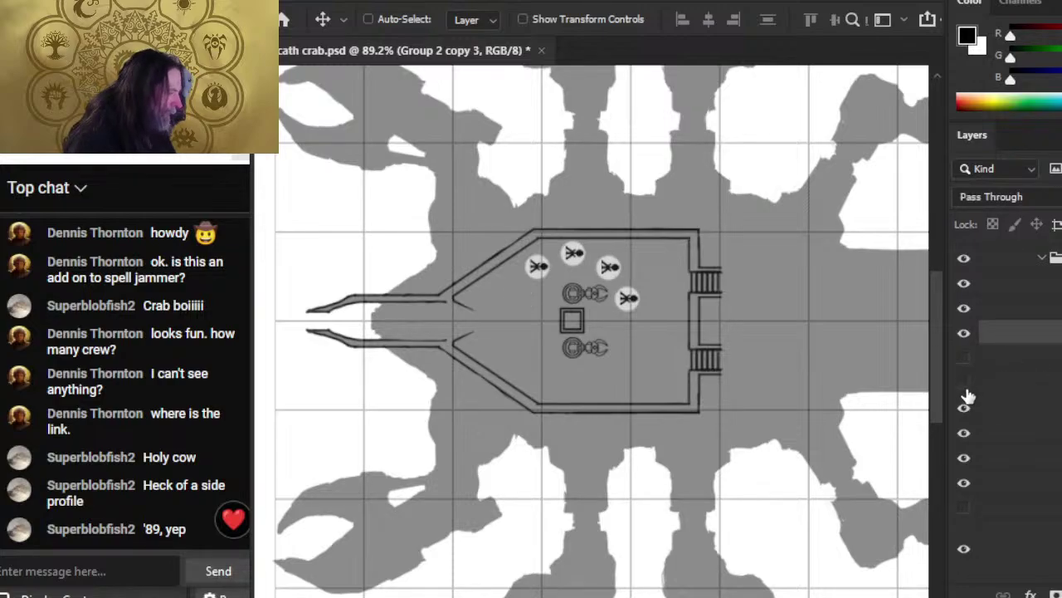
pyautogui.click(961, 386)
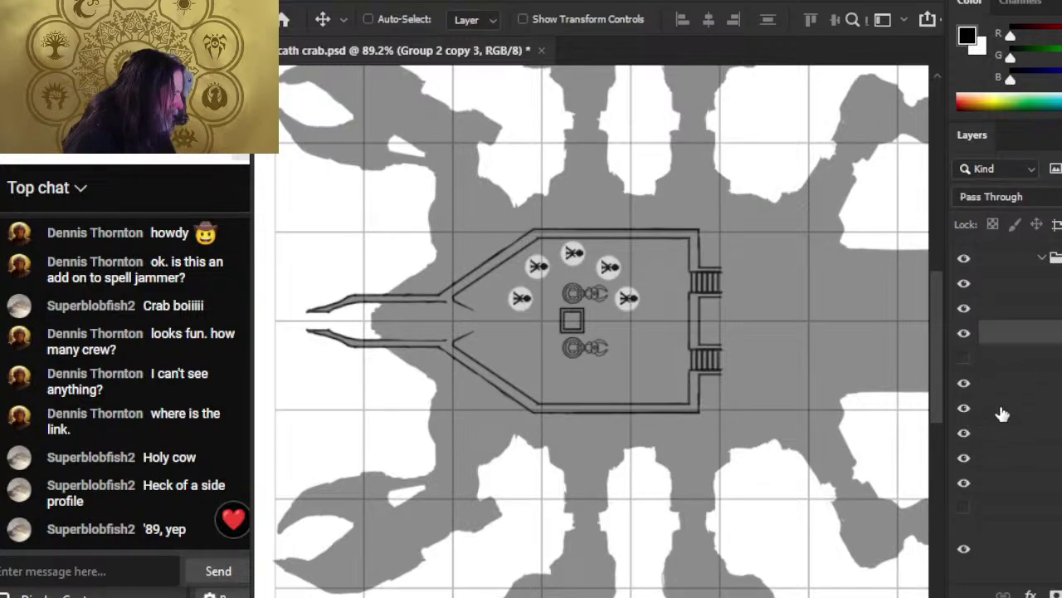
pyautogui.click(984, 409)
pyautogui.keyDown('ctrl'); pyautogui.click(984, 384); pyautogui.keyUp('ctrl')
pyautogui.press('Left')
pyautogui.press('Left')
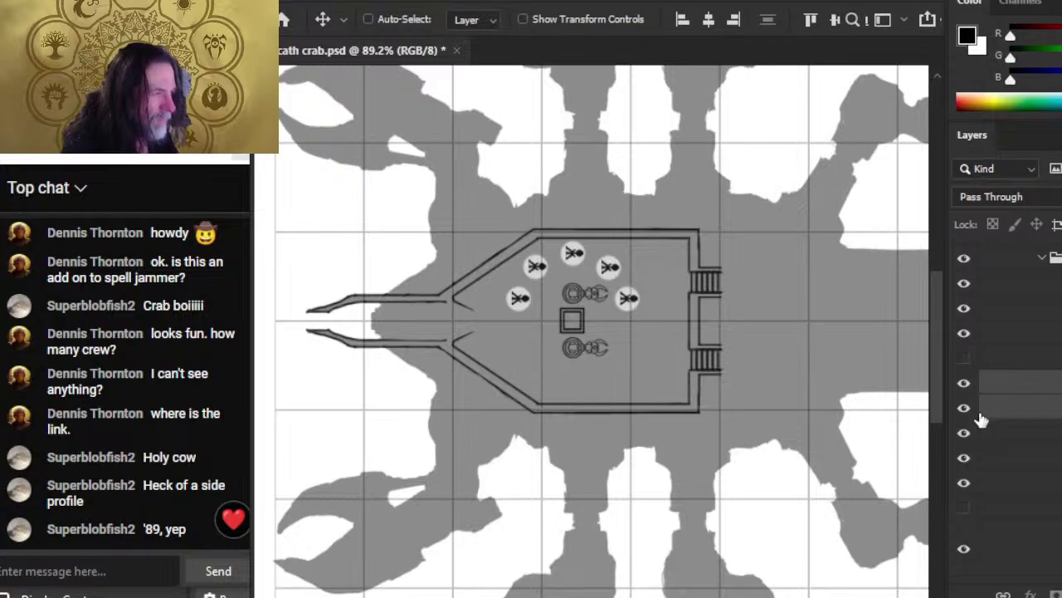
pyautogui.moveTo(981, 419); pyautogui.dragTo(1030, 478)
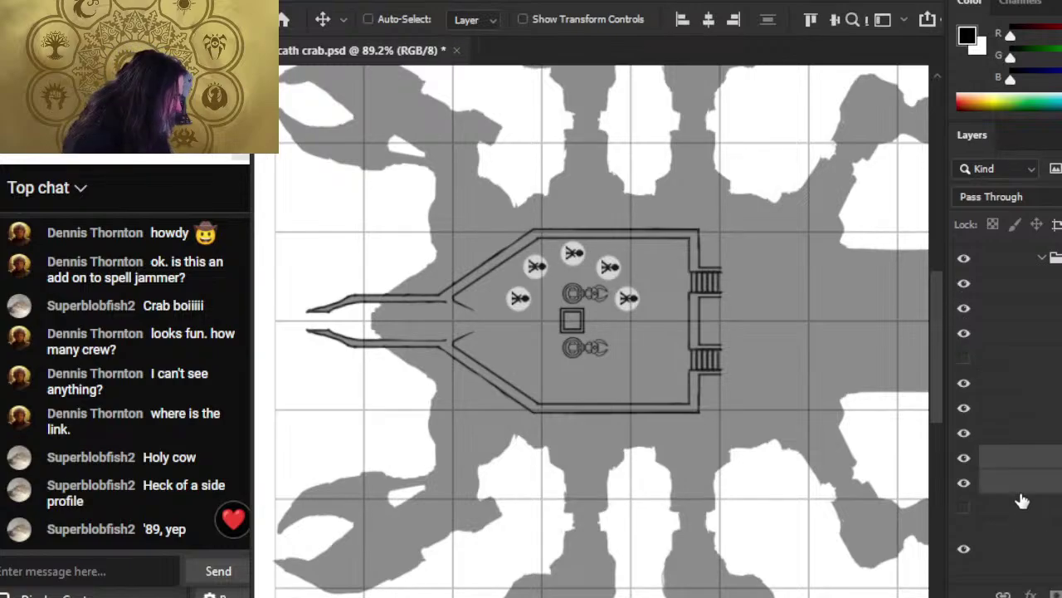
pyautogui.press('Right')
pyautogui.press('Right')
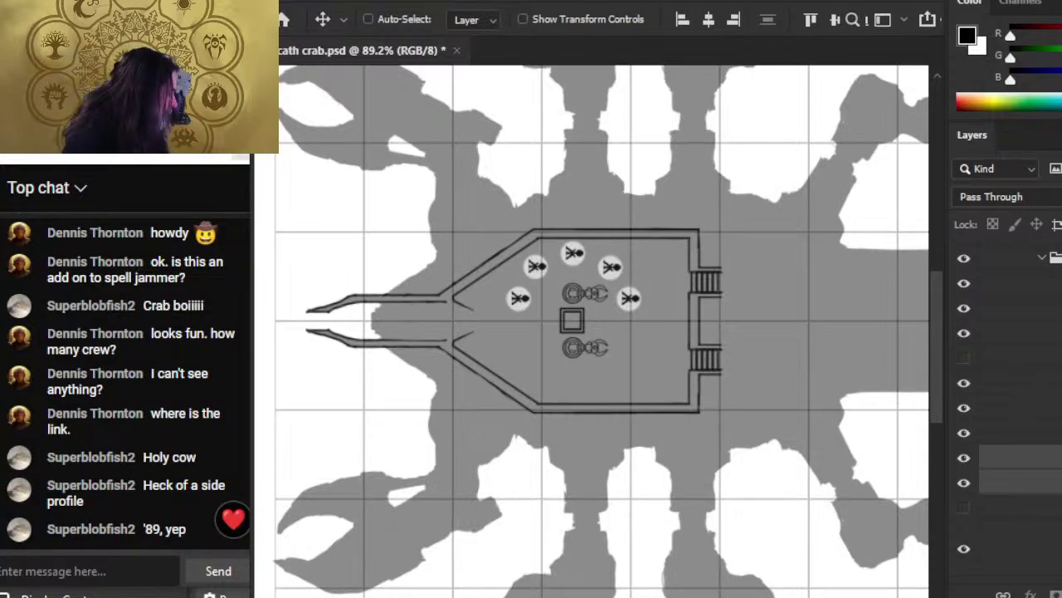
pyautogui.click(990, 333)
# - Duplicate the five-token crew group
pyautogui.rightClick(989, 340)
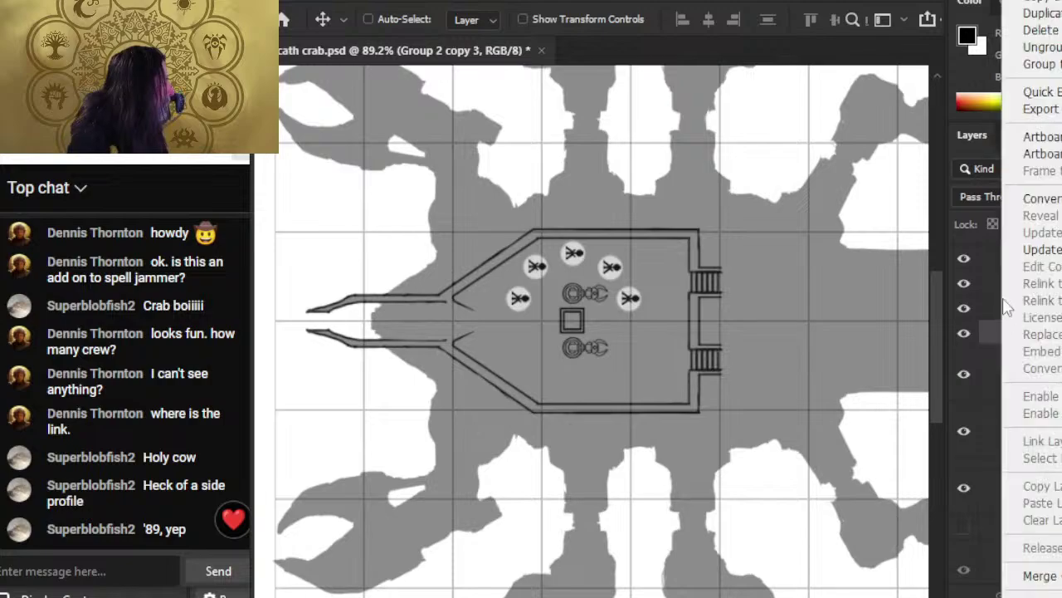
pyautogui.click(1041, 14)
pyautogui.press('Return')
# - Flip the duplicated tokens vertically and nudge them down below the claw devices
pyautogui.press('l')
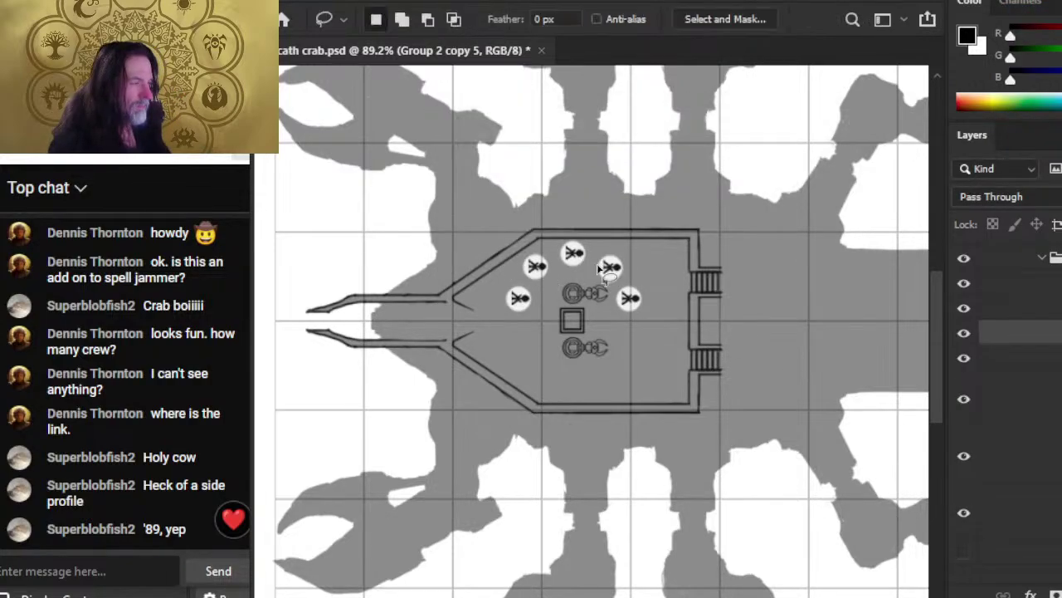
pyautogui.rightClick(599, 267)
pyautogui.click(664, 434)
pyautogui.rightClick(598, 297)
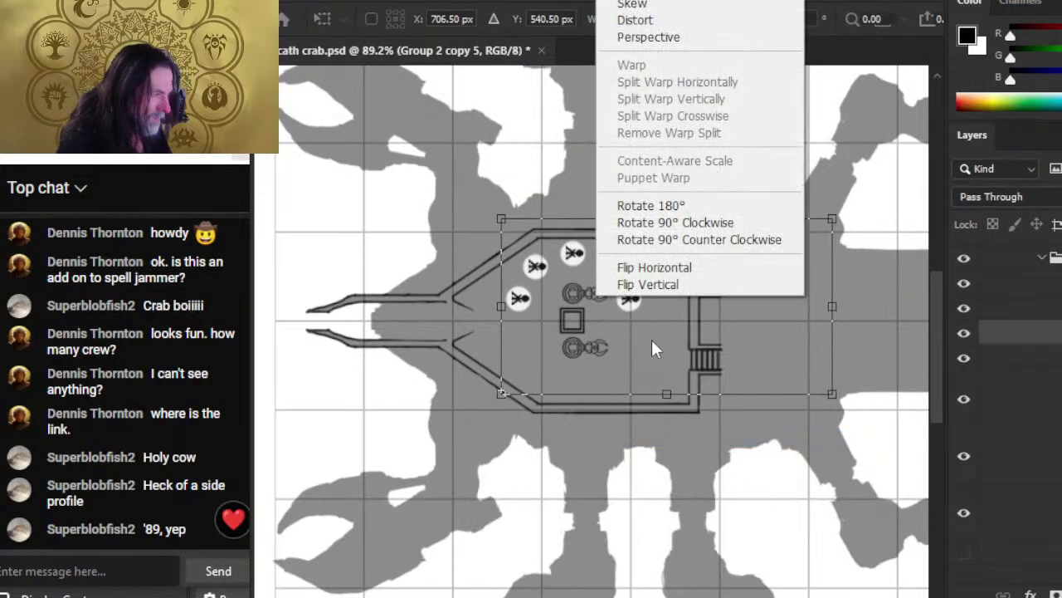
pyautogui.click(716, 283)
pyautogui.press('Return')
pyautogui.press('v')
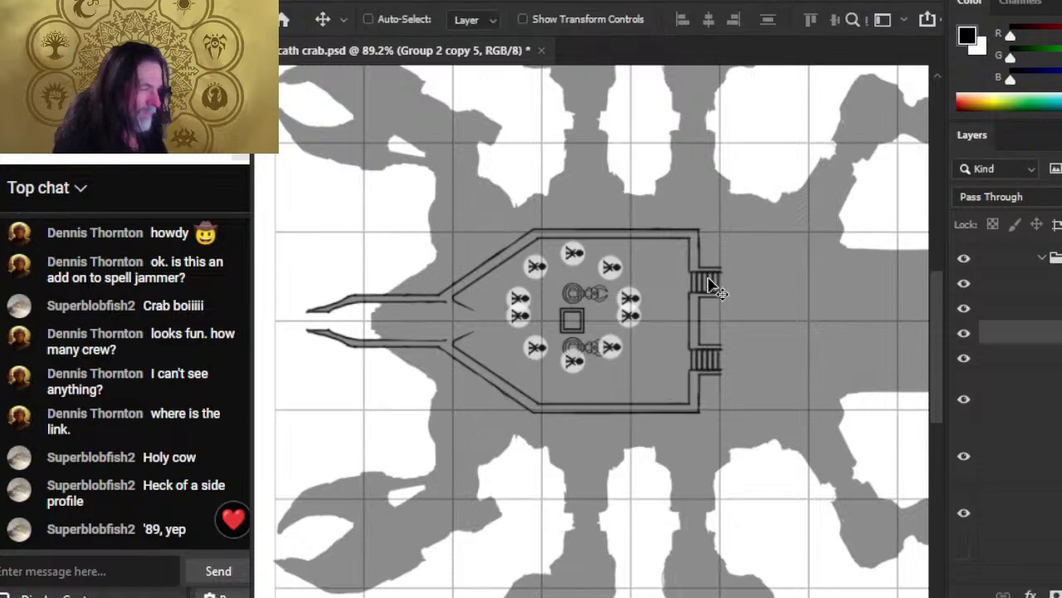
pyautogui.press('Down')
pyautogui.press('Down')
pyautogui.press('Down')
pyautogui.press('Down')
pyautogui.press('Down')
pyautogui.press('Down')
pyautogui.press('Down')
pyautogui.press('Down')
pyautogui.press('Down')
pyautogui.press('Down')
pyautogui.press('Down')
pyautogui.press('Down')
pyautogui.press('Down')
pyautogui.press('Down')
pyautogui.press('Down')
pyautogui.press('Down')
pyautogui.press('Down')
pyautogui.press('Down')
pyautogui.press('Down')
pyautogui.press('Down')
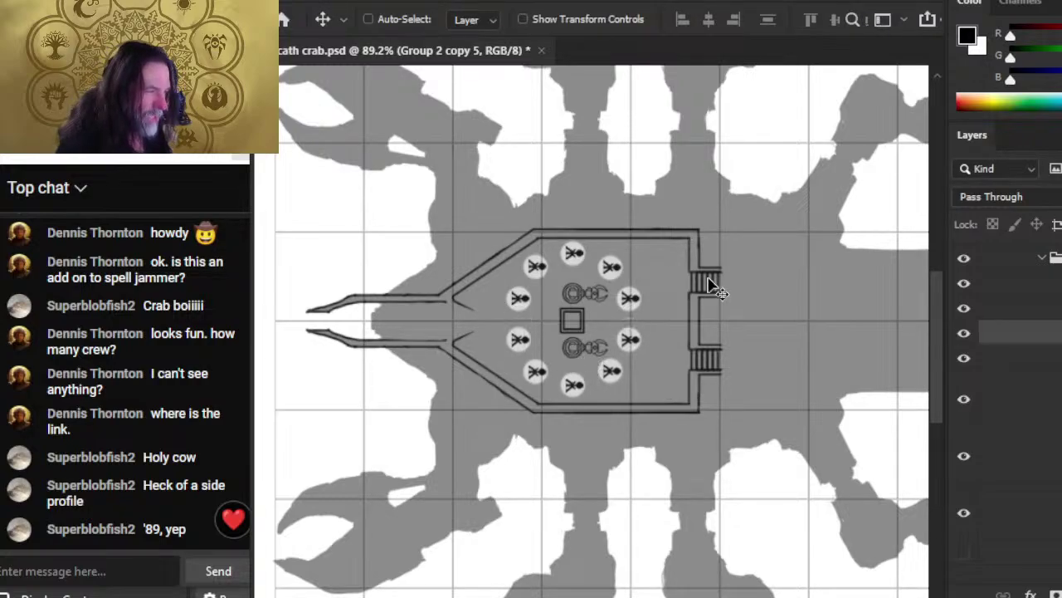
pyautogui.press('Down')
pyautogui.press('Down')
pyautogui.press('Down')
pyautogui.press('Down')
pyautogui.press('Down')
pyautogui.press('Down')
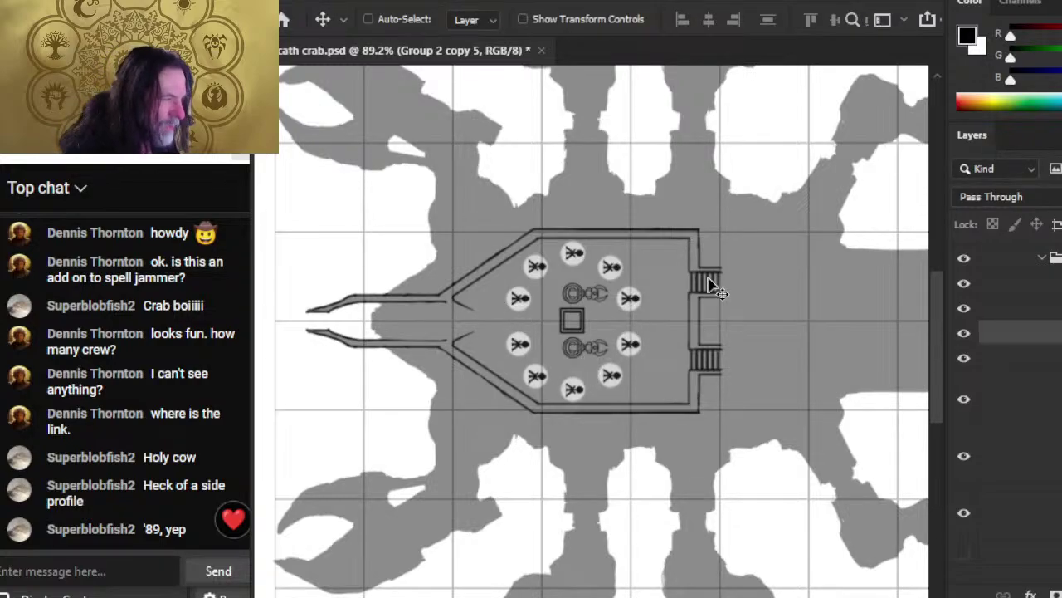
pyautogui.press('Up')
pyautogui.press('Up')
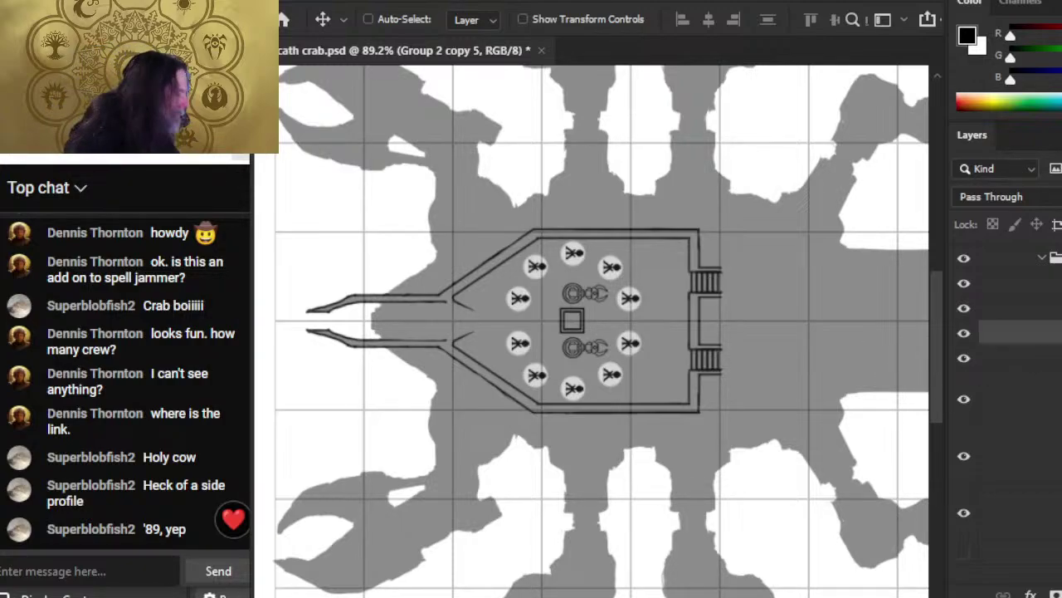
pyautogui.scroll(2, 1004, 407)
pyautogui.scroll(-2, 967, 432)
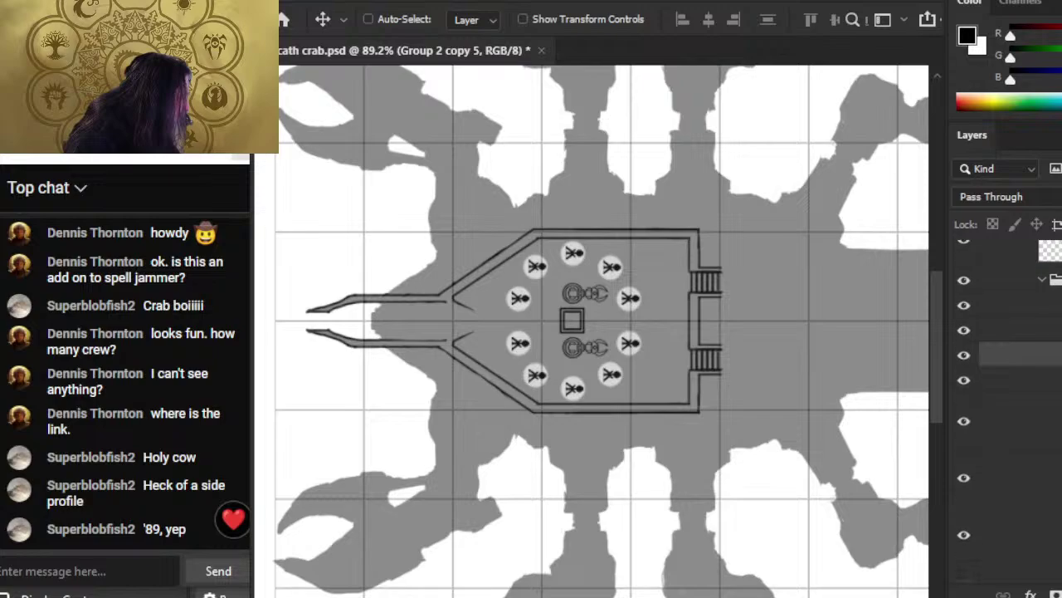
pyautogui.click(967, 452)
pyautogui.click(966, 452)
pyautogui.click(996, 450)
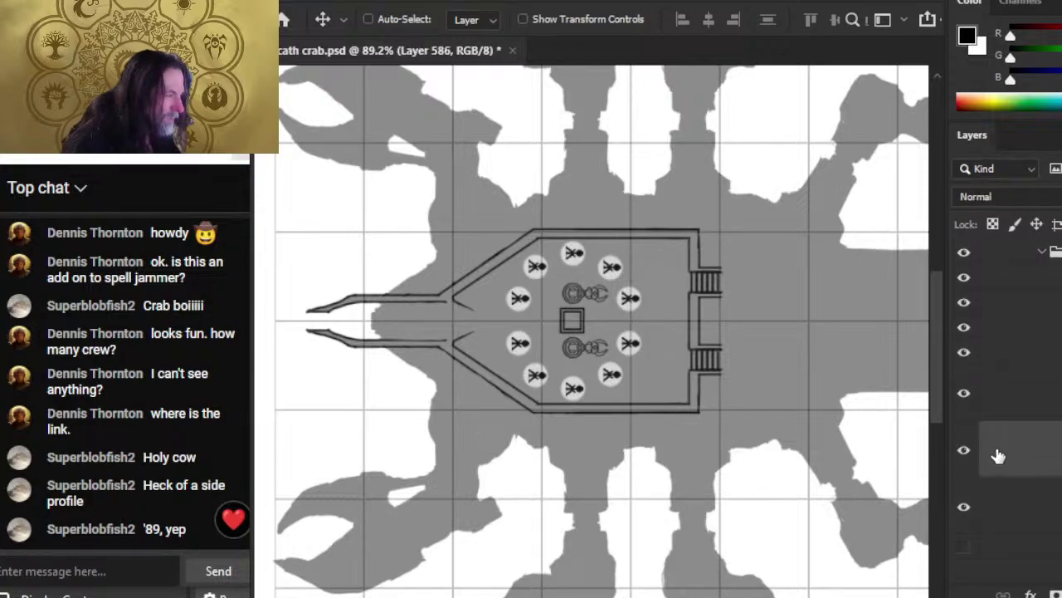
pyautogui.press('e')
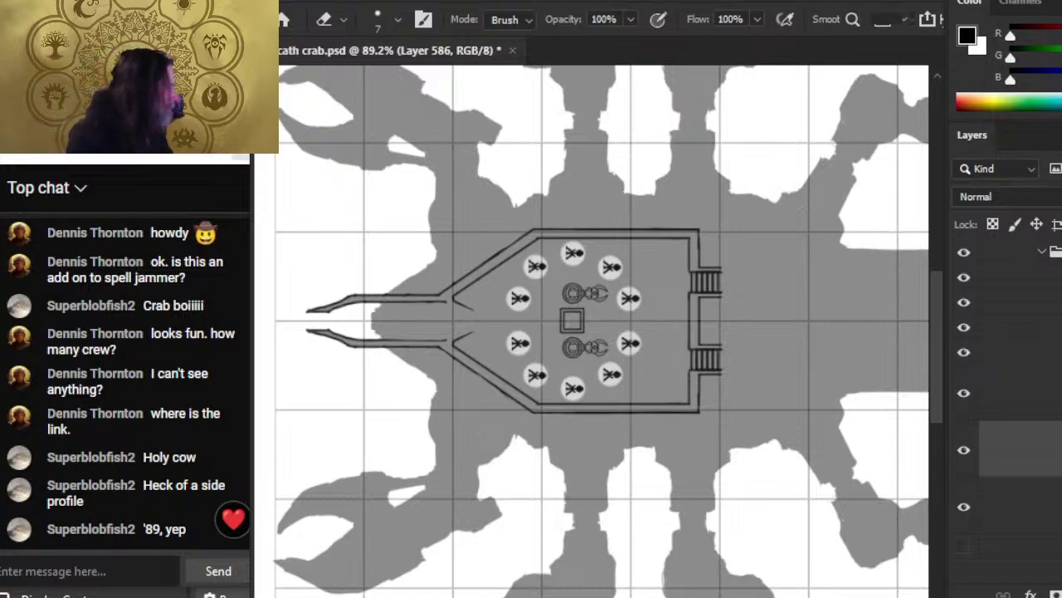
pyautogui.click(963, 449)
pyautogui.click(963, 449)
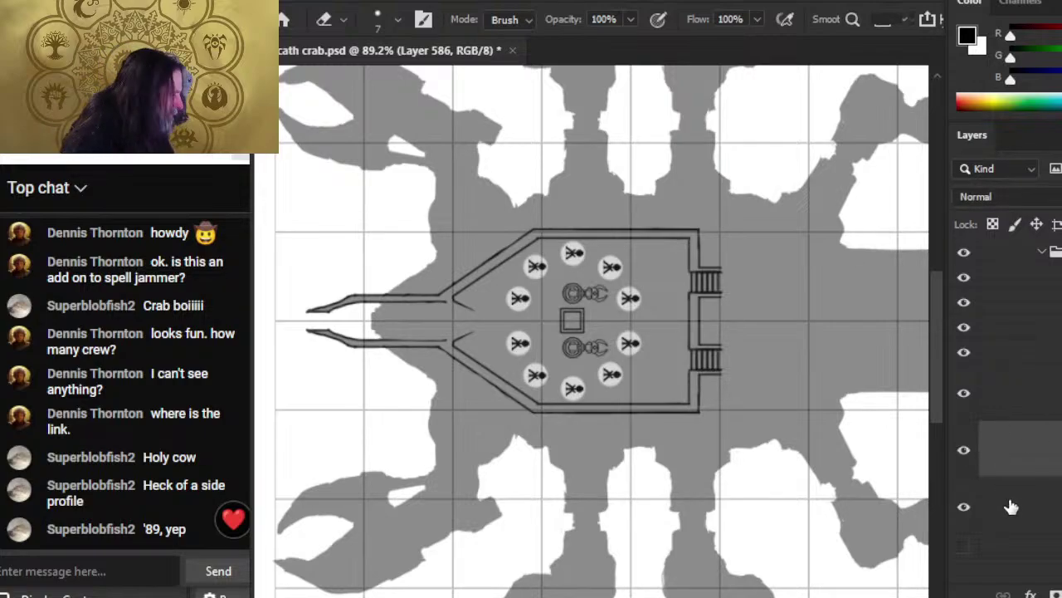
pyautogui.click(966, 398)
pyautogui.click(965, 399)
pyautogui.click(967, 508)
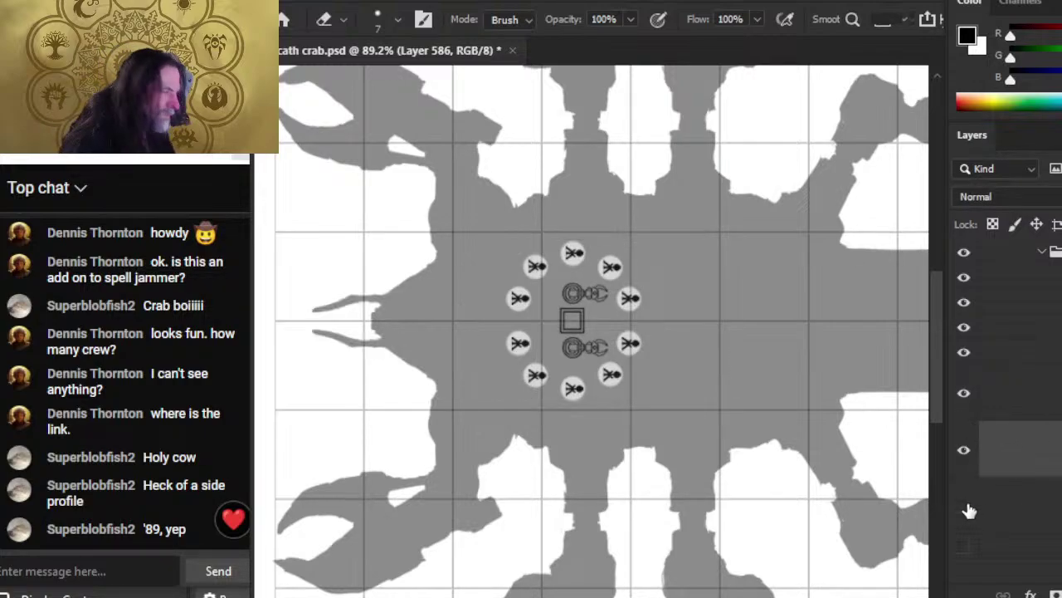
pyautogui.click(966, 505)
pyautogui.click(965, 393)
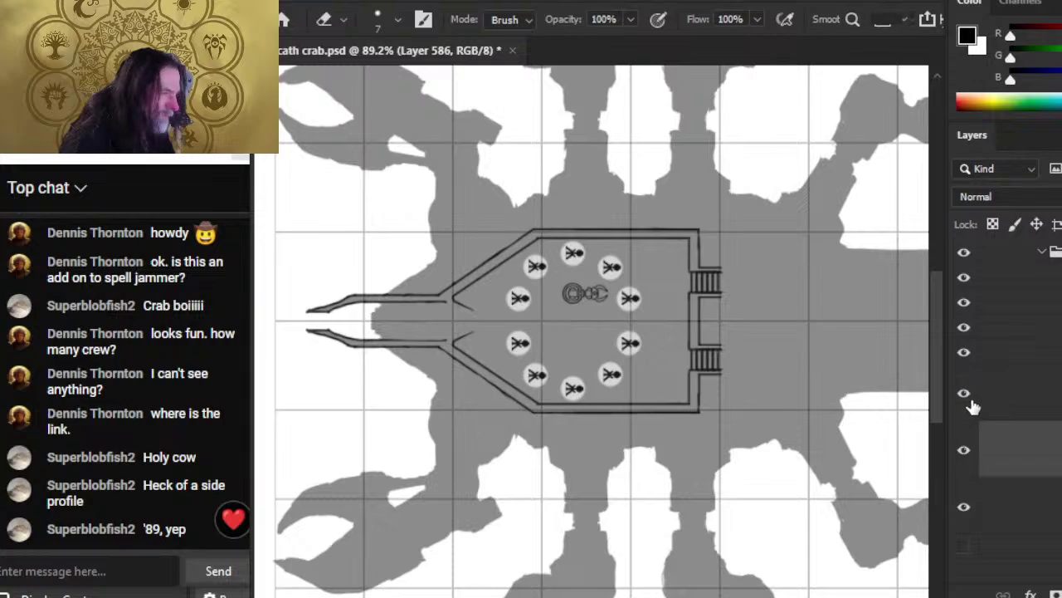
pyautogui.click(965, 393)
pyautogui.click(1002, 399)
pyautogui.press('z')
pyautogui.moveTo(611, 322); pyautogui.dragTo(628, 313)
# - Lasso the area around the centre square, copy it to a new layer, and move it into the top group
pyautogui.press('l')
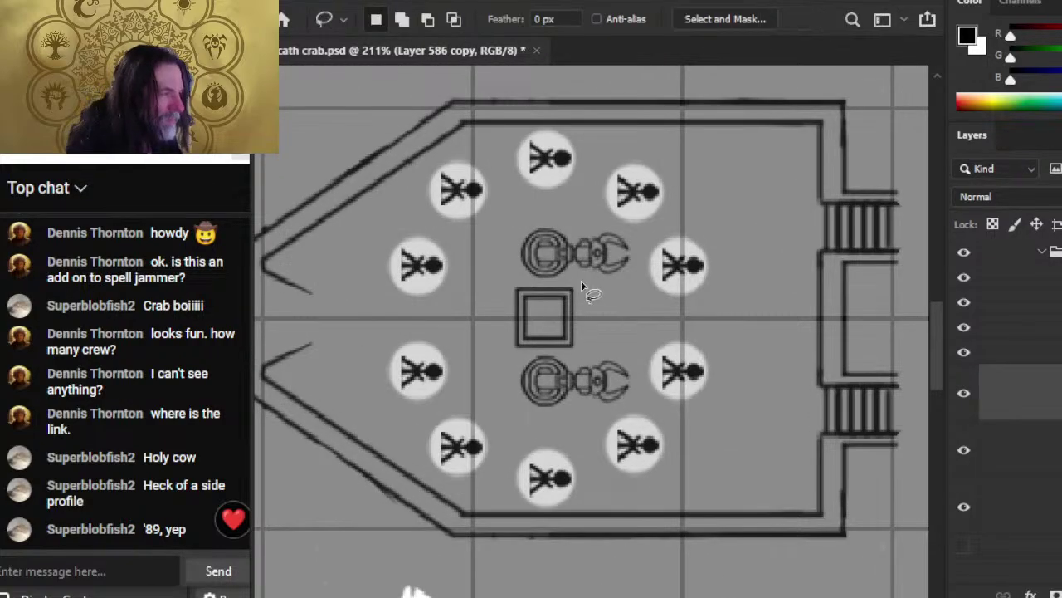
pyautogui.moveTo(581, 284)
pyautogui.mouseDown()
pyautogui.moveTo(490, 300)
pyautogui.moveTo(501, 352)
pyautogui.moveTo(591, 350)
pyautogui.moveTo(597, 299)
pyautogui.mouseUp()
pyautogui.hotkey('ctrl', 'j')
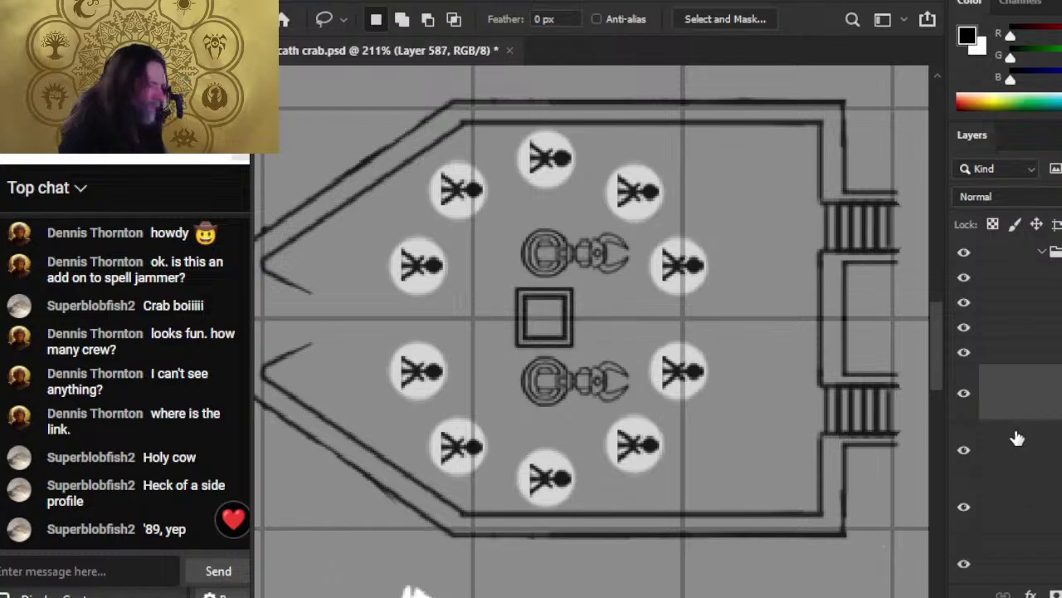
pyautogui.moveTo(1054, 402); pyautogui.dragTo(1042, 262)
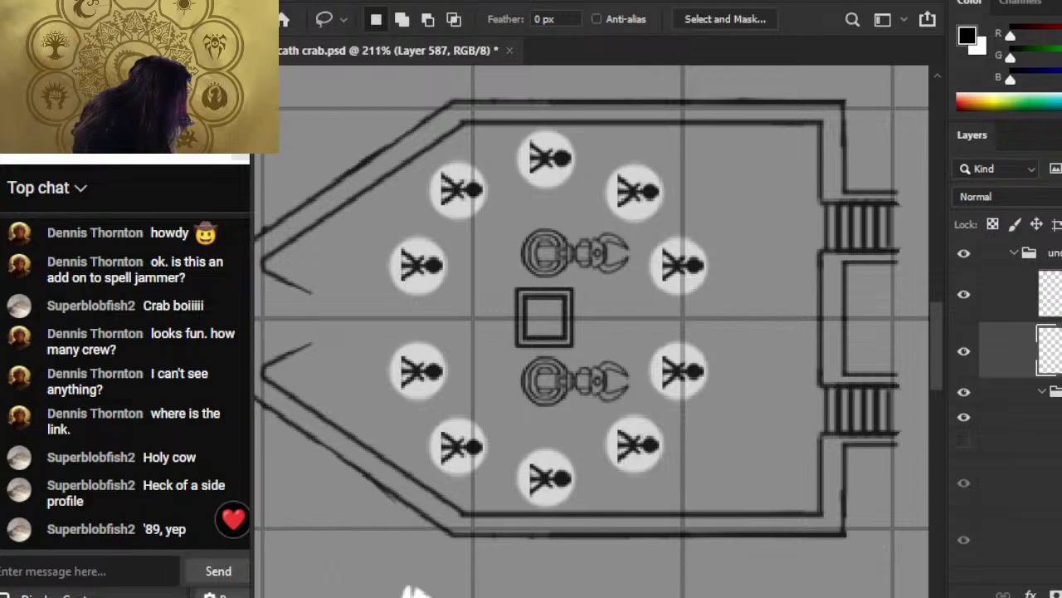
pyautogui.moveTo(1010, 359); pyautogui.dragTo(1026, 456)
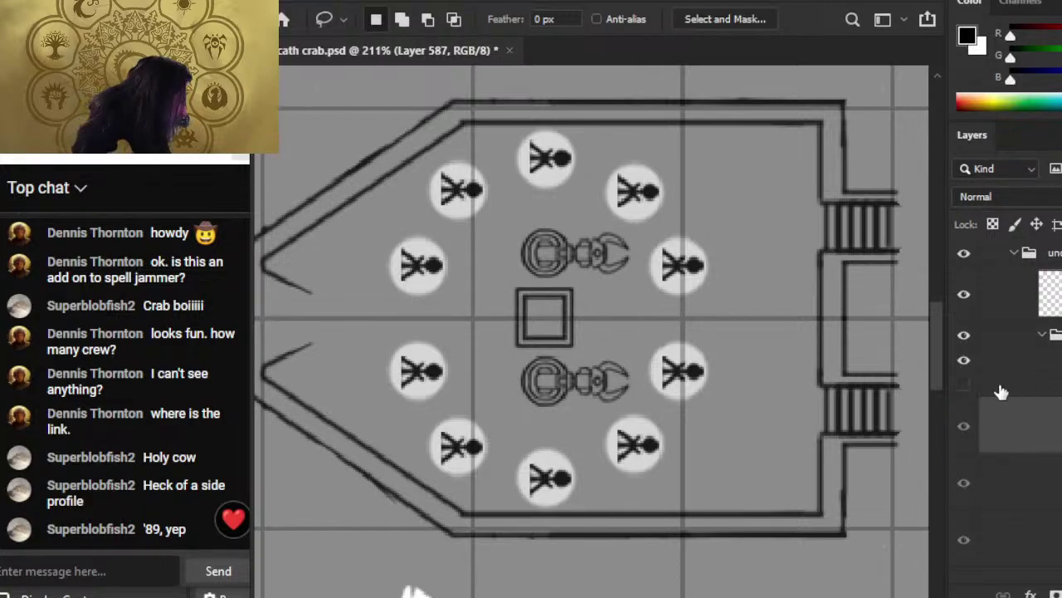
# - Hide the crew token circle, show the detailed deck layer, and zoom in on the centre square
pyautogui.click(965, 360)
pyautogui.click(965, 390)
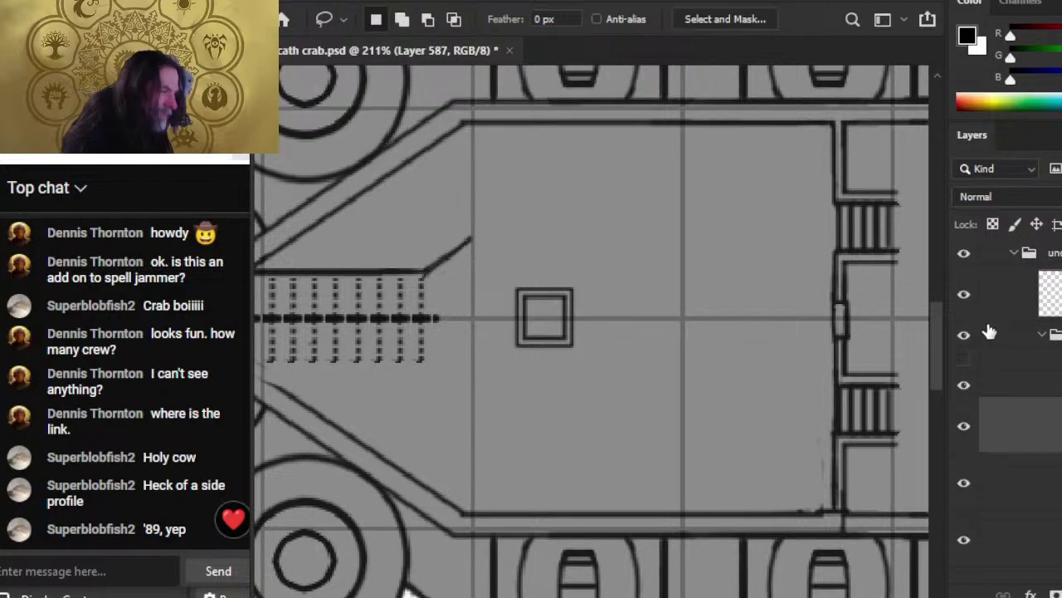
pyautogui.click(963, 429)
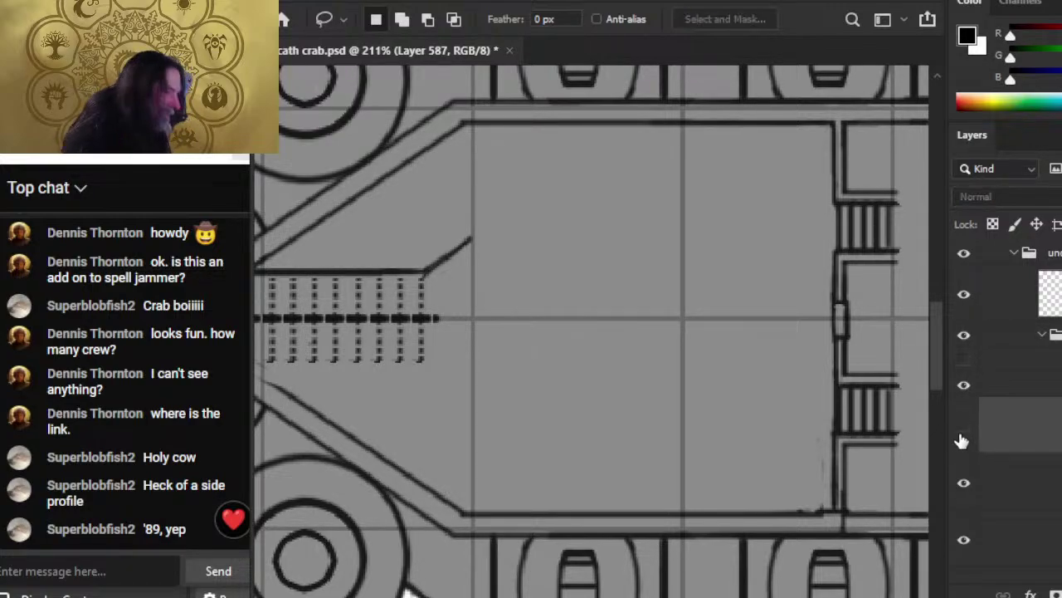
pyautogui.click(963, 428)
pyautogui.click(965, 388)
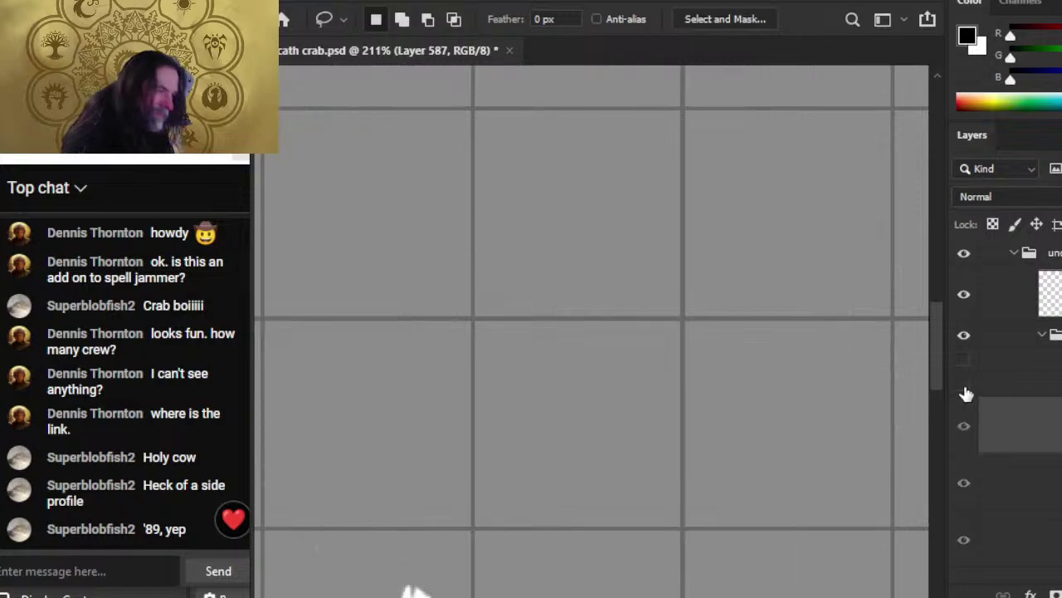
pyautogui.click(964, 387)
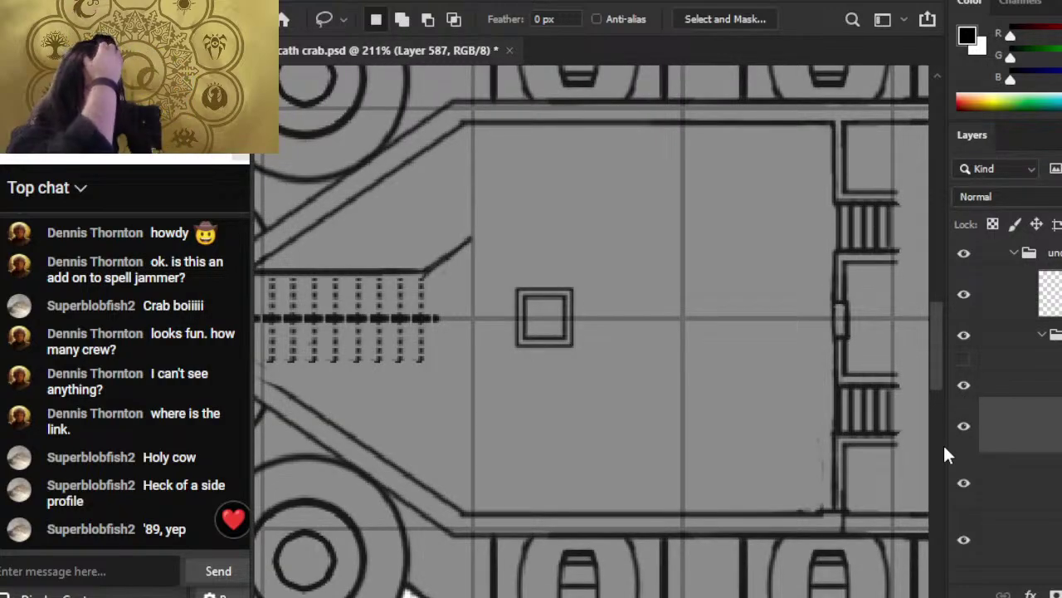
pyautogui.press('z')
pyautogui.moveTo(633, 356); pyautogui.dragTo(618, 401)
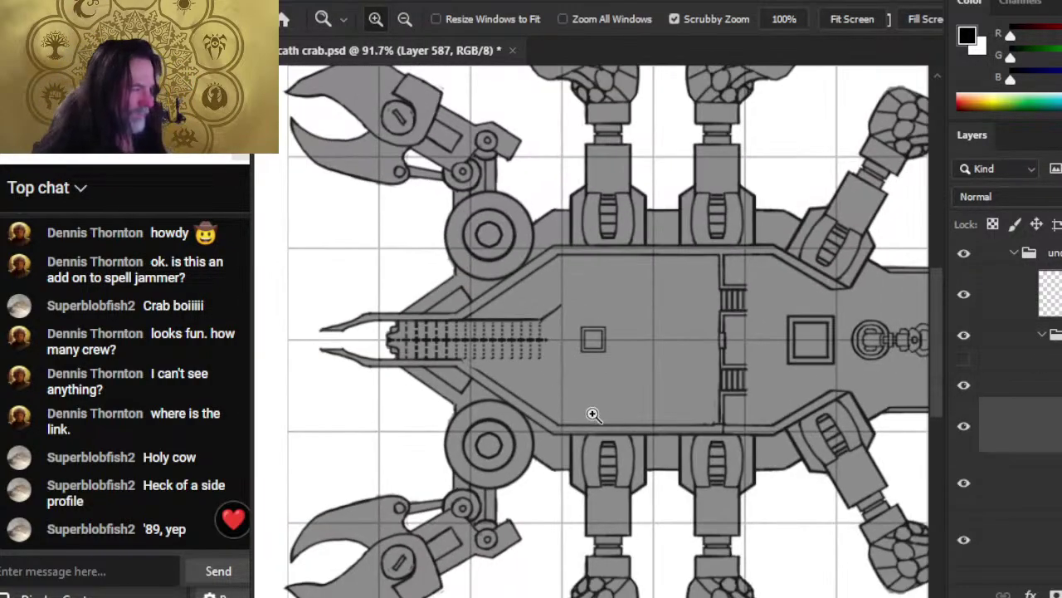
pyautogui.moveTo(573, 361); pyautogui.dragTo(626, 396)
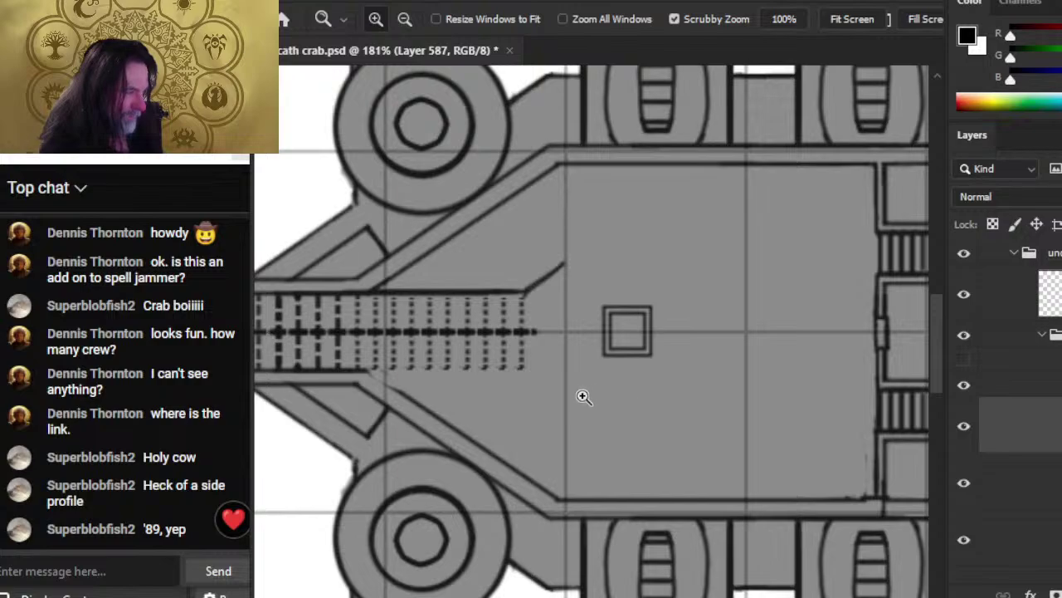
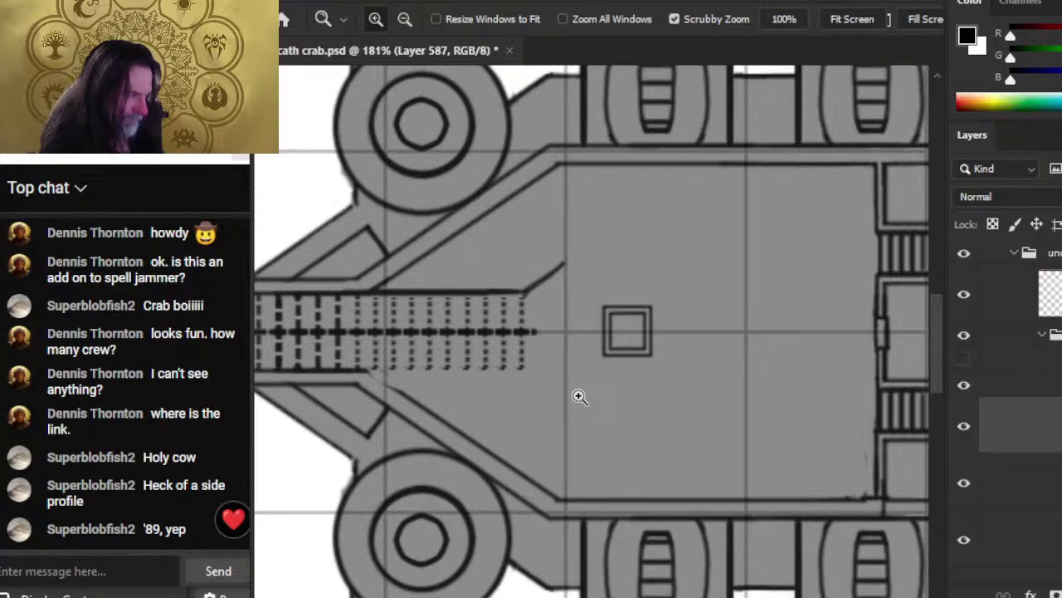
# - Brush a short straight wall line and join a diagonal segment near the corridor's end
pyautogui.moveTo(636, 332); pyautogui.dragTo(546, 349)
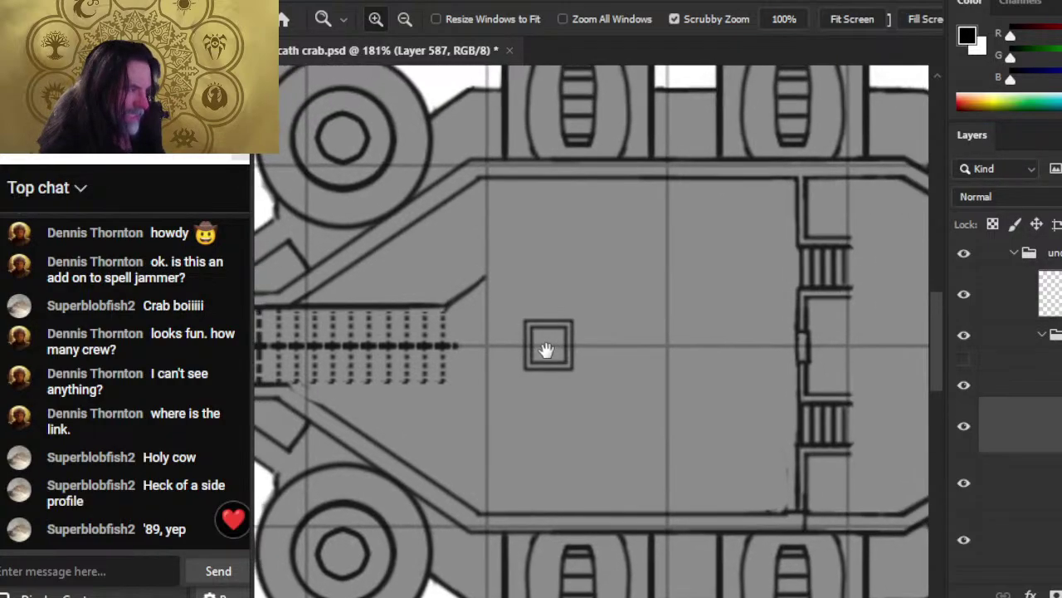
pyautogui.press('b')
pyautogui.moveTo(486, 276)
pyautogui.mouseDown()
pyautogui.moveTo(552, 276)
pyautogui.moveTo(477, 275)
pyautogui.moveTo(552, 275)
pyautogui.moveTo(485, 276)
pyautogui.mouseUp()
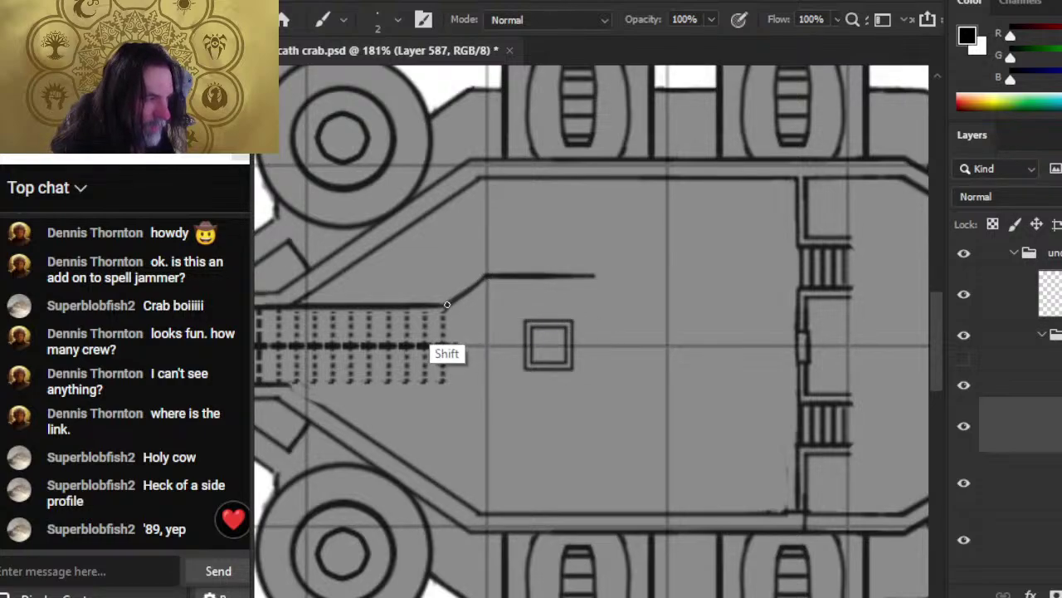
pyautogui.keyDown('shift'); pyautogui.click(448, 305); pyautogui.keyUp('shift')
pyautogui.press('e')
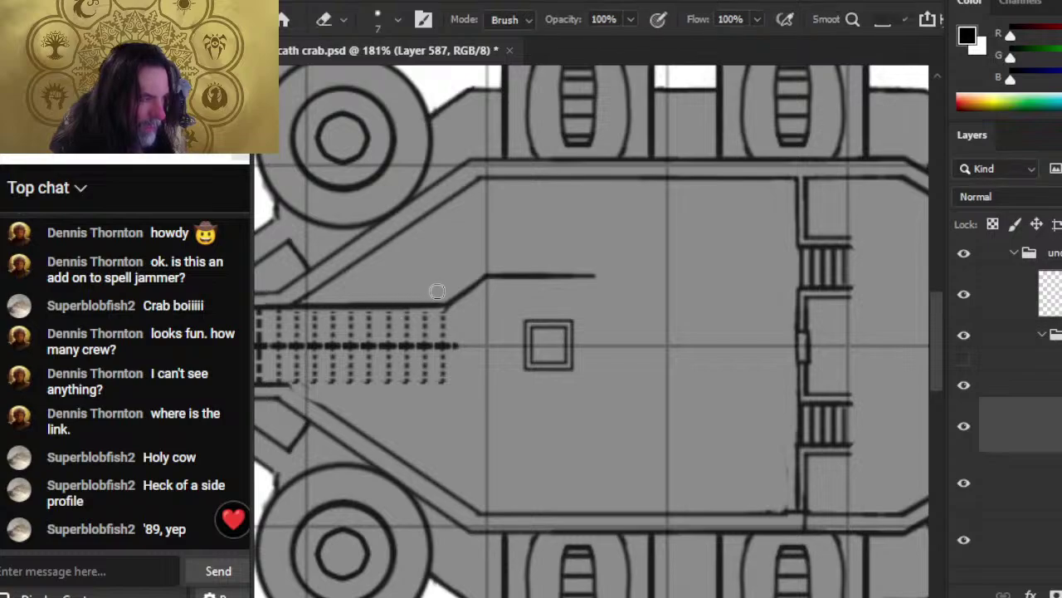
pyautogui.press('shift')
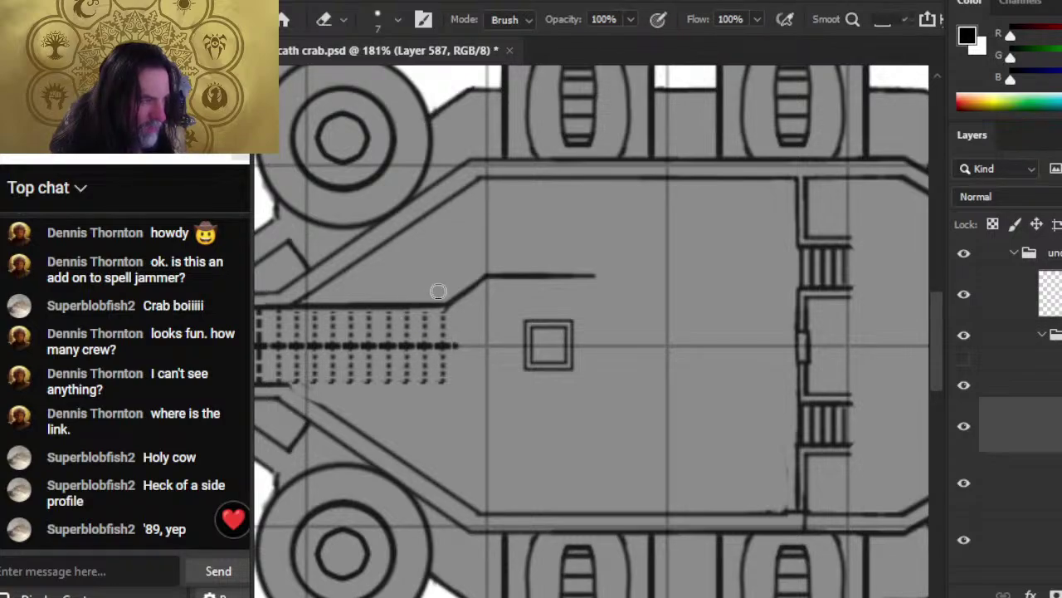
pyautogui.press('shift')
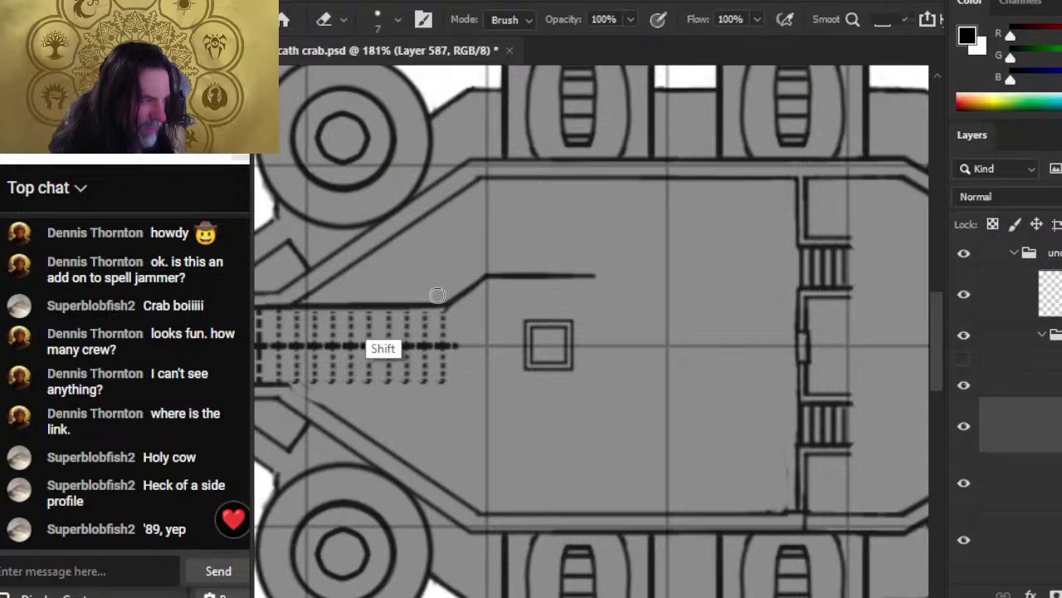
# - Check the new lines by toggling layer visibility, then make Layer 585 active
pyautogui.keyDown('alt'); pyautogui.click(963, 540); pyautogui.keyUp('alt')
pyautogui.keyDown('alt'); pyautogui.click(963, 540); pyautogui.keyUp('alt')
pyautogui.click(964, 427)
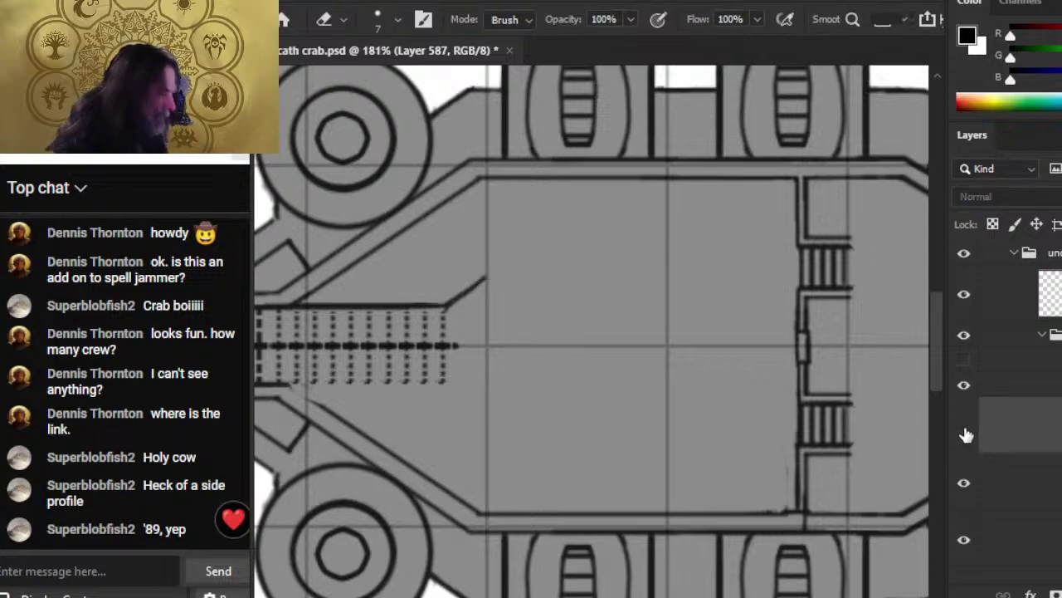
pyautogui.click(966, 433)
pyautogui.click(968, 492)
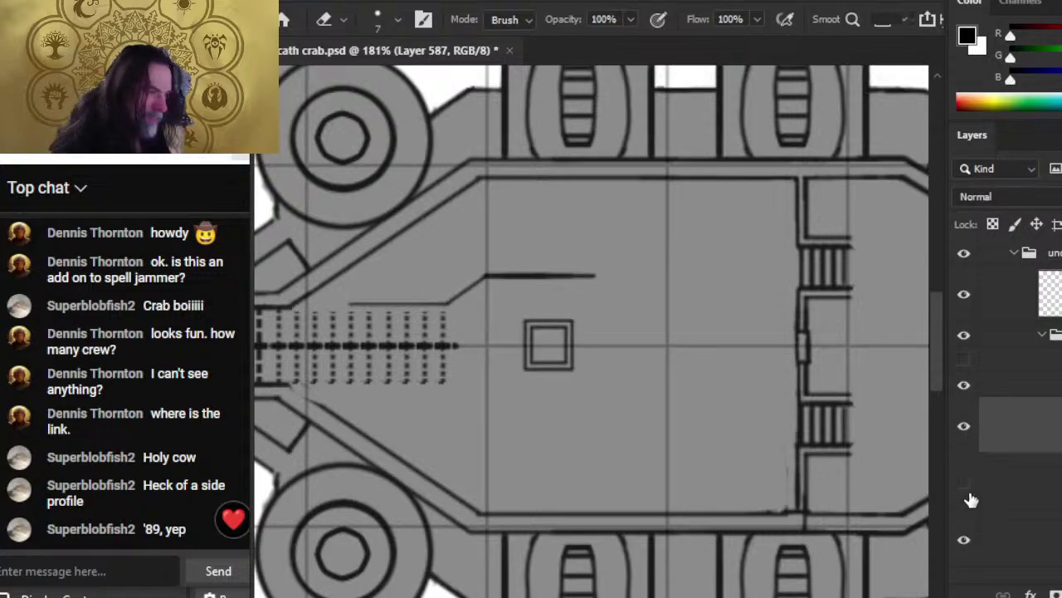
pyautogui.click(968, 490)
pyautogui.rightClick(1005, 460)
pyautogui.click(1037, 514)
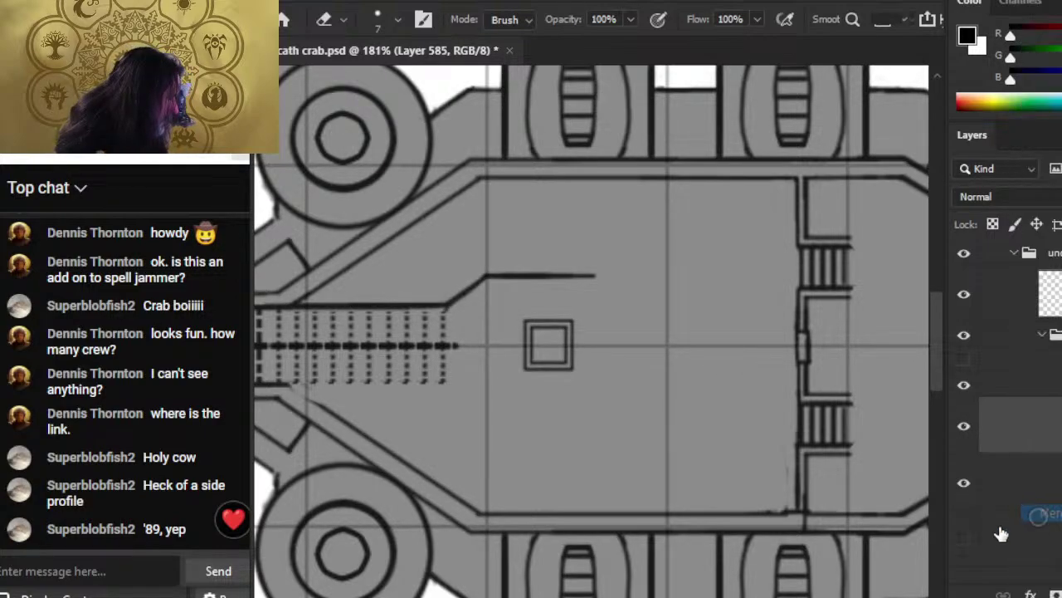
pyautogui.click(965, 487)
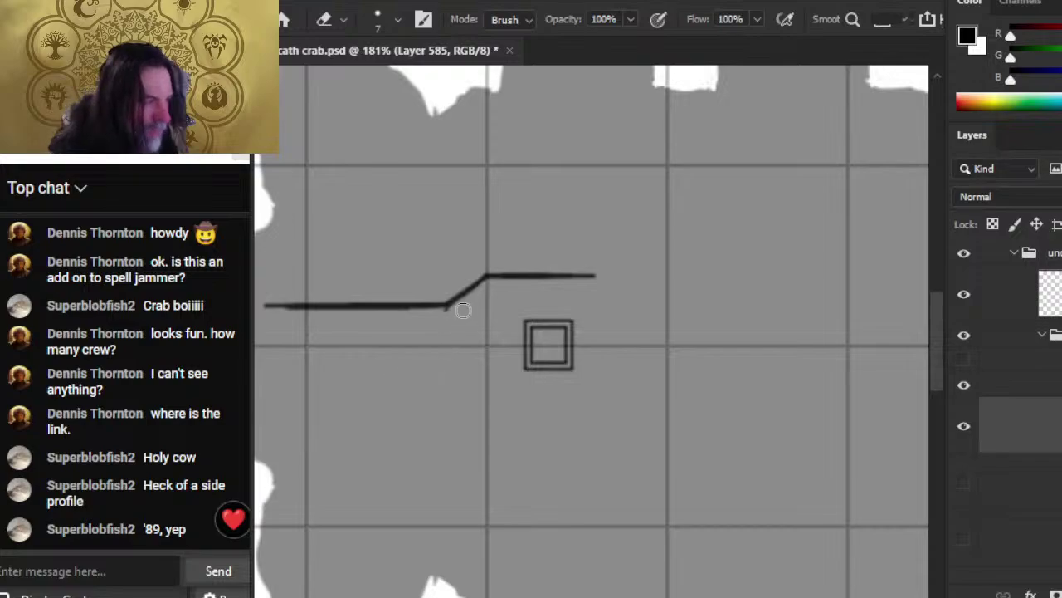
# - Repaint the left wall segment as one straight line
pyautogui.press('shift')
pyautogui.press('shift')
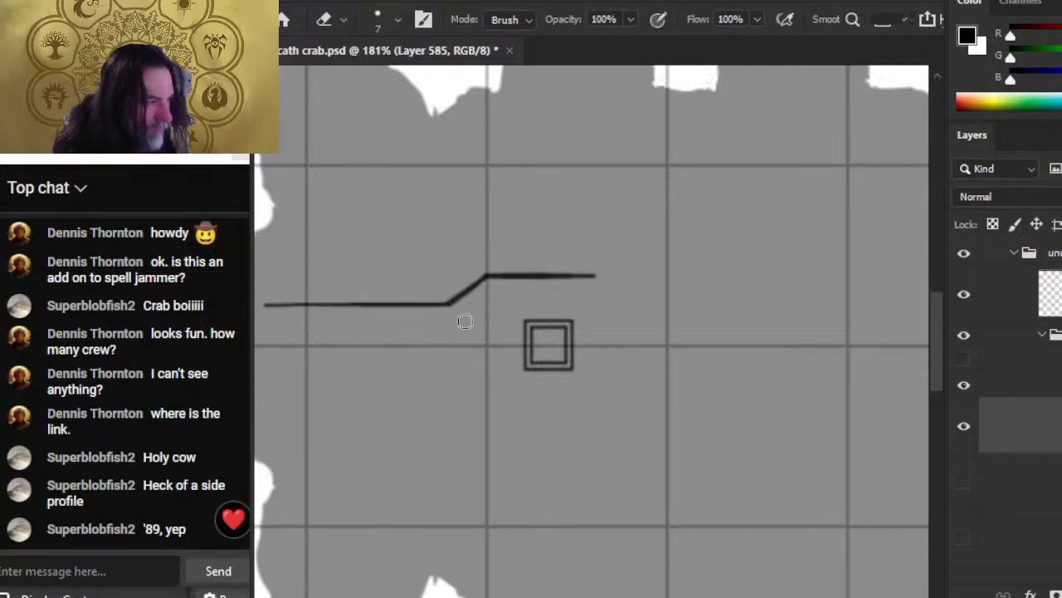
pyautogui.press('b')
pyautogui.keyDown('shift'); pyautogui.click(449, 304); pyautogui.keyUp('shift')
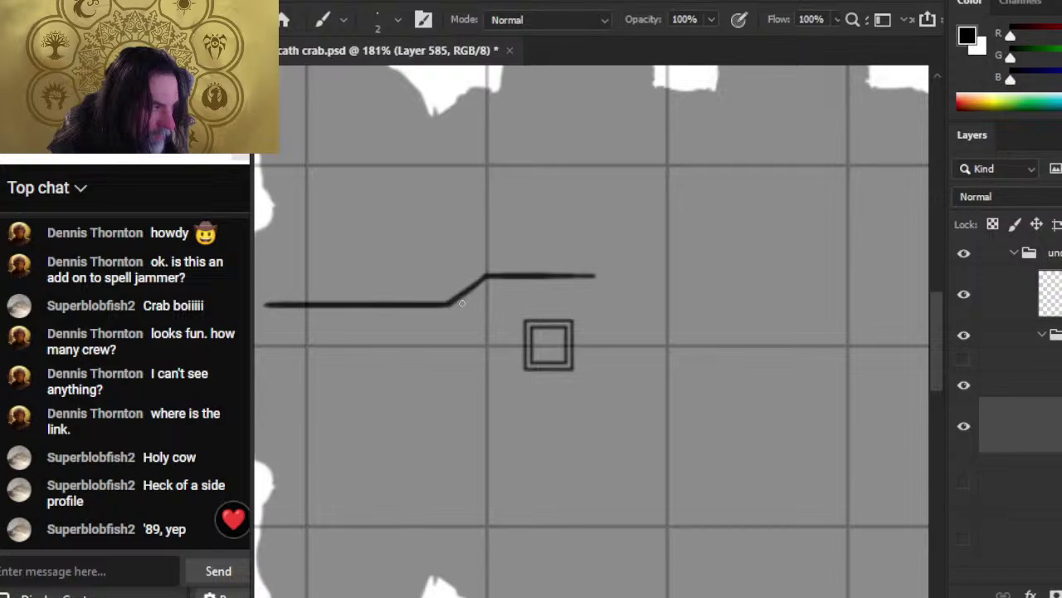
pyautogui.press('shift')
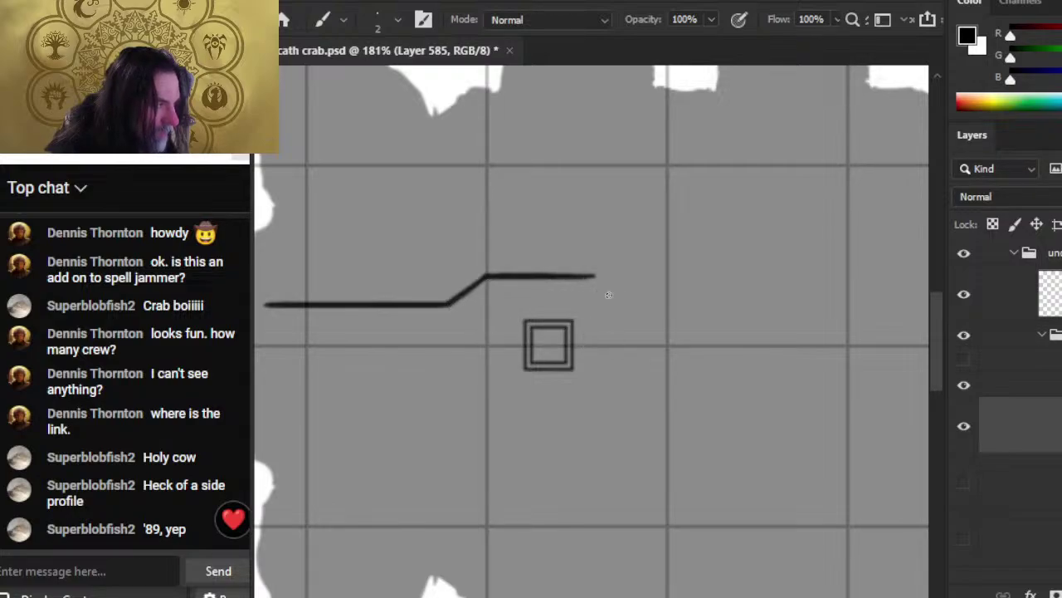
# - Smudge the end of the wall line slightly to the right to lengthen it
pyautogui.press('r')
pyautogui.keyDown('shift'); pyautogui.click(610, 274); pyautogui.keyUp('shift')
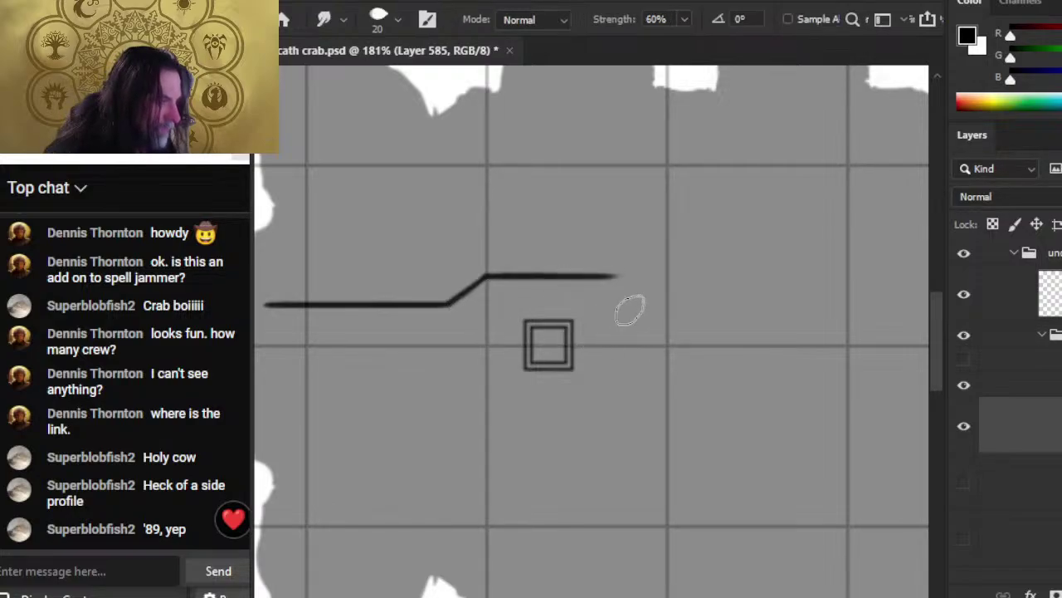
pyautogui.press('e')
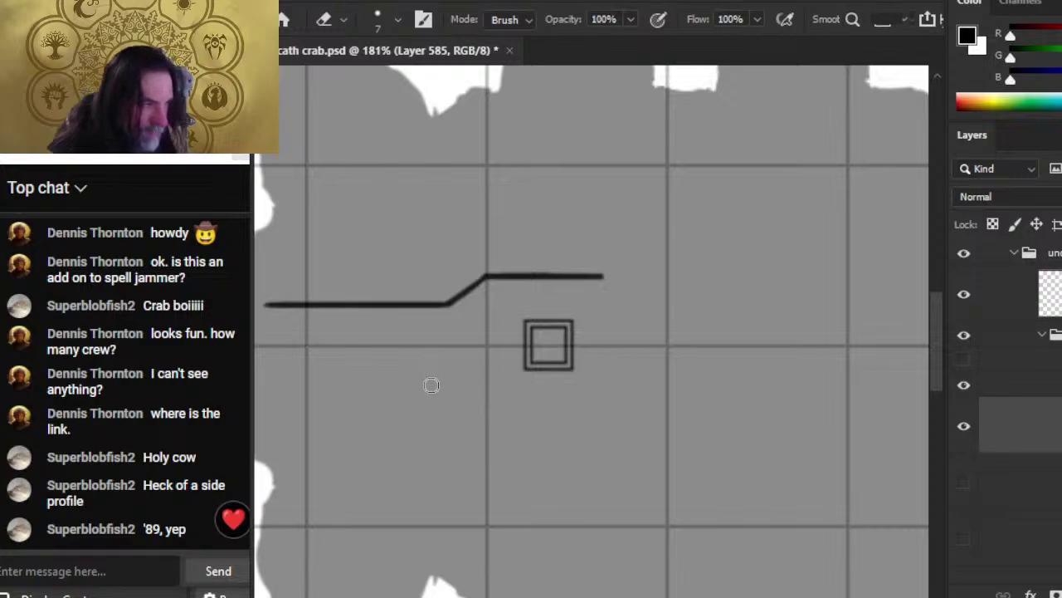
pyautogui.press('h')
pyautogui.moveTo(974, 486); pyautogui.dragTo(499, 421)
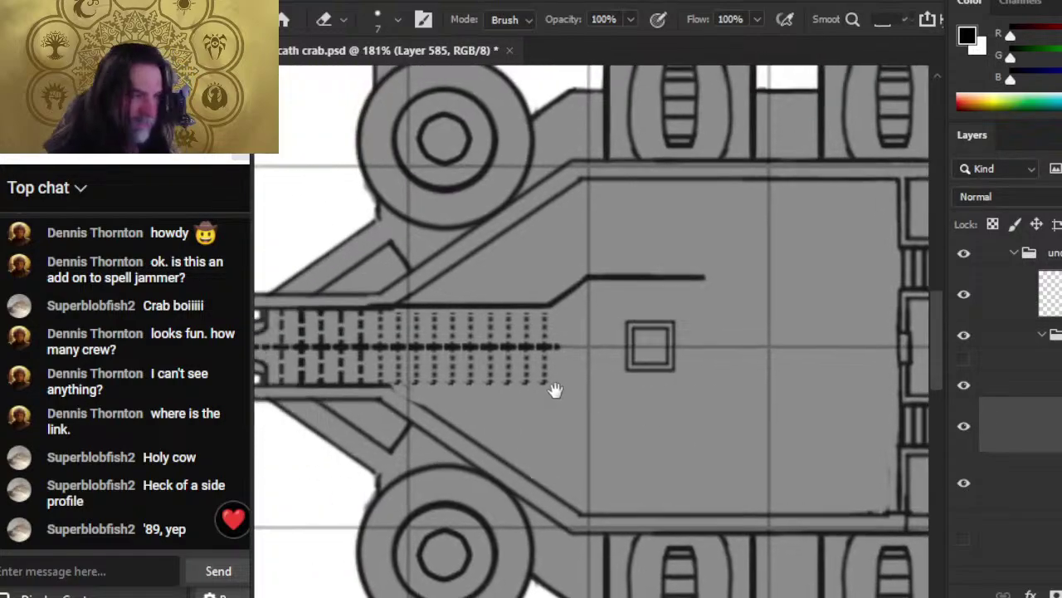
# - Nudge the wall line up into alignment with the Move tool
pyautogui.press('v')
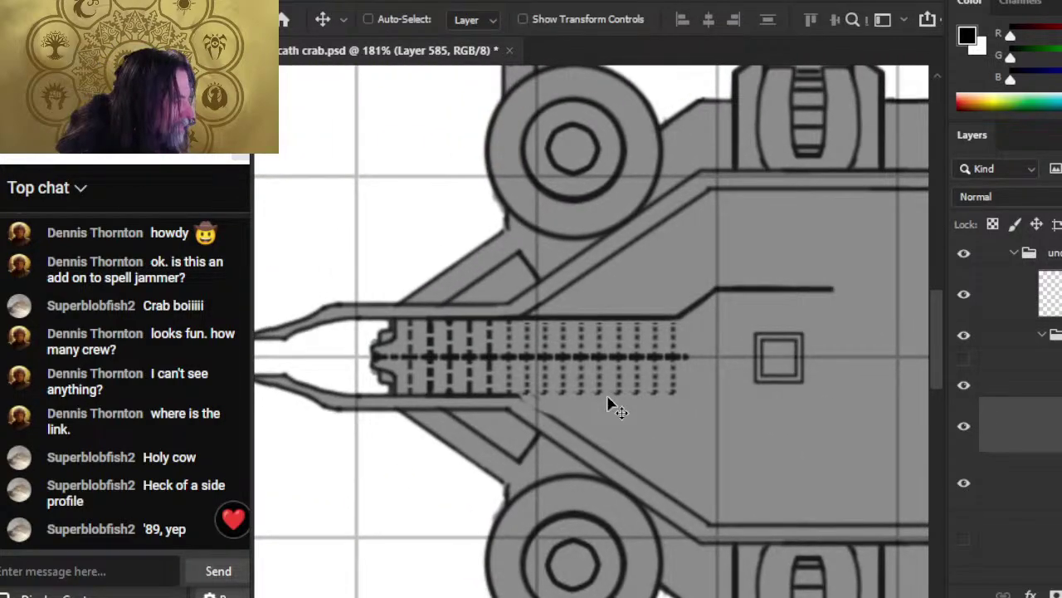
pyautogui.press('Up')
pyautogui.press('l')
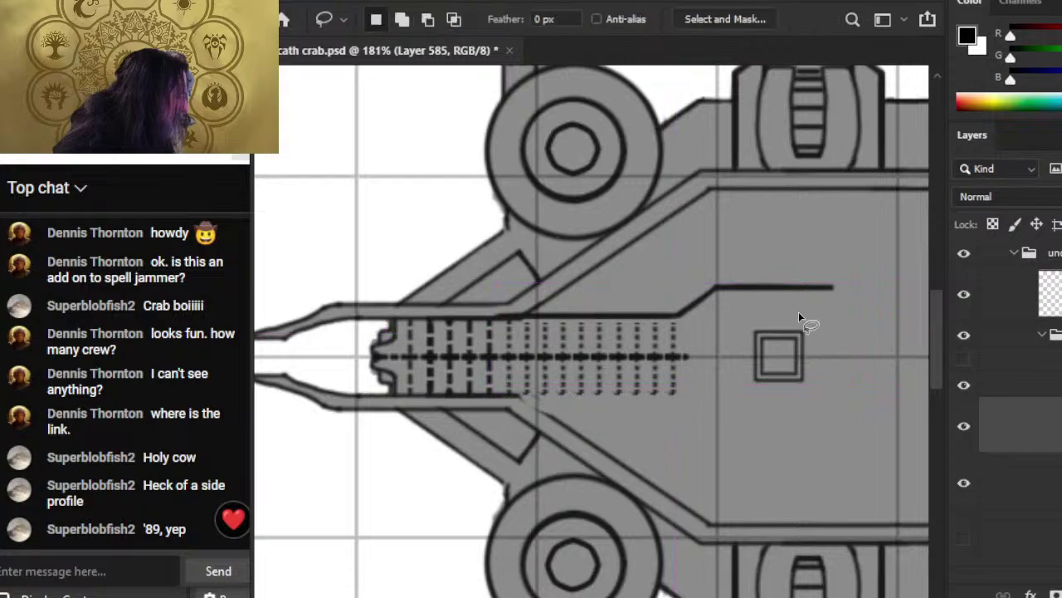
pyautogui.press('v')
pyautogui.press('Down')
pyautogui.press('Up')
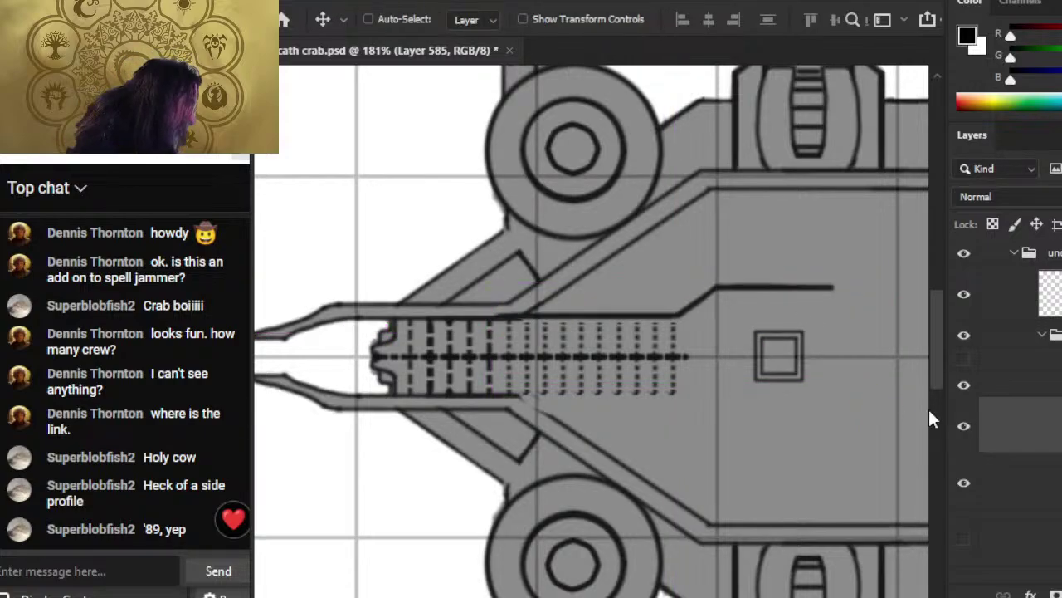
# - Lasso the small square and put it on its own layer
pyautogui.press('l')
pyautogui.moveTo(785, 308)
pyautogui.mouseDown()
pyautogui.moveTo(824, 318)
pyautogui.moveTo(830, 299)
pyautogui.mouseUp()
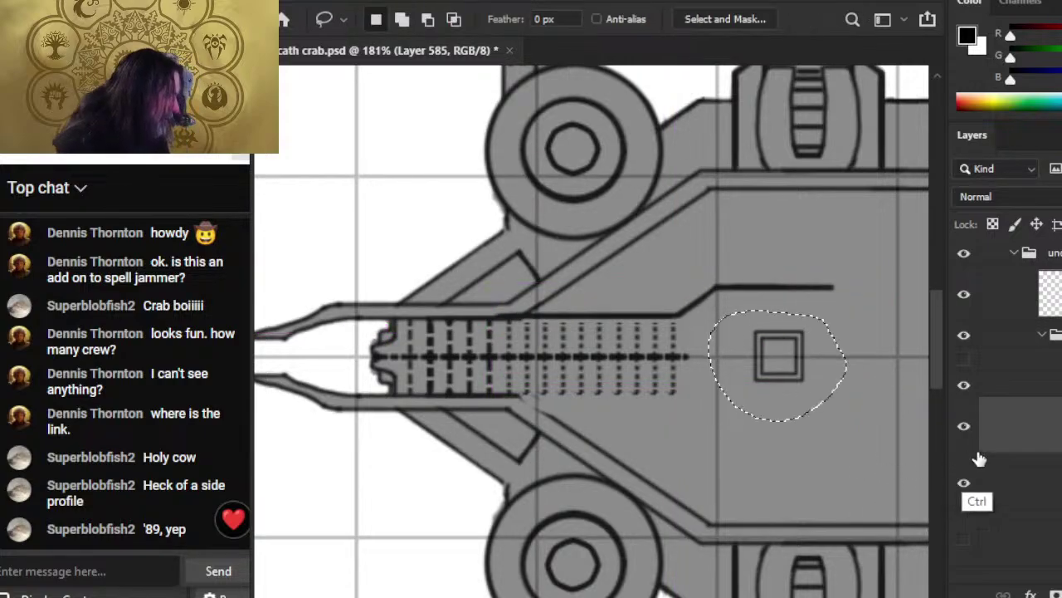
pyautogui.hotkey('ctrl', 'j')
# - Merge Layer 585 down into the layer beneath it
pyautogui.click(1018, 496)
pyautogui.press('v')
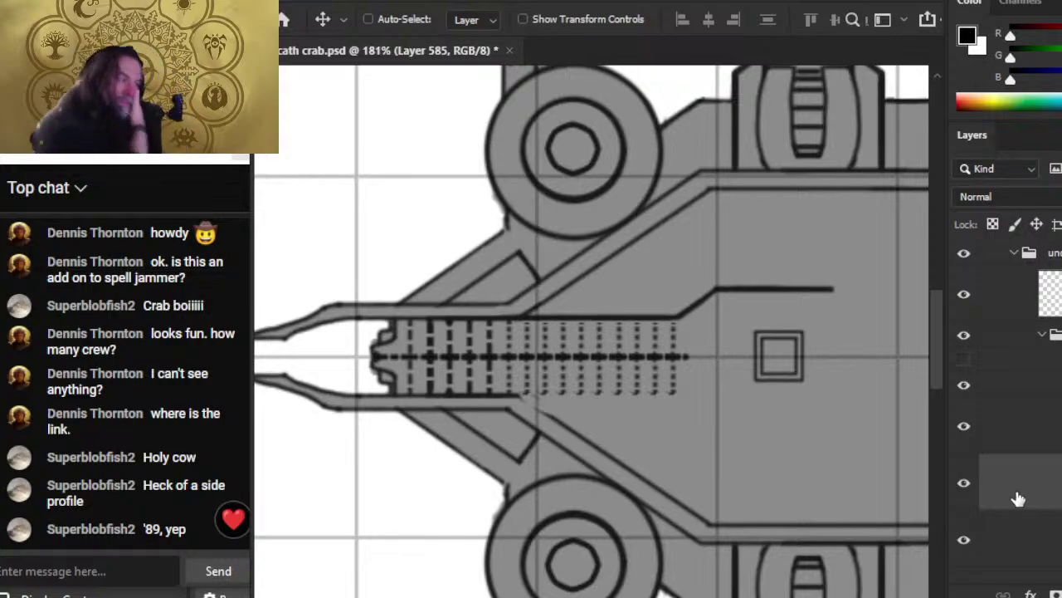
pyautogui.rightClick(1017, 489)
pyautogui.click(936, 509)
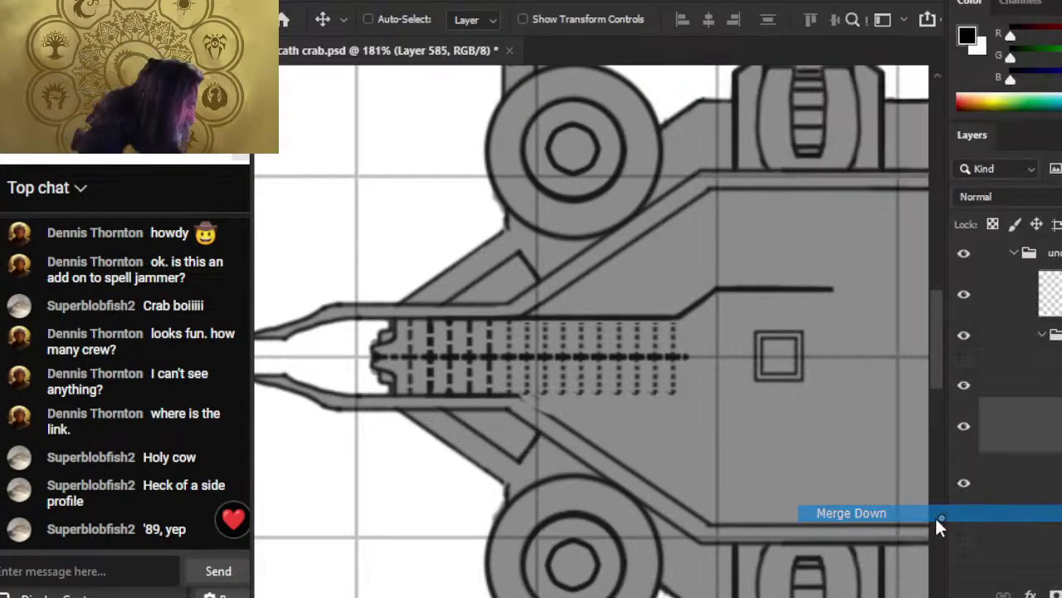
pyautogui.press('z')
pyautogui.moveTo(655, 462); pyautogui.dragTo(636, 427)
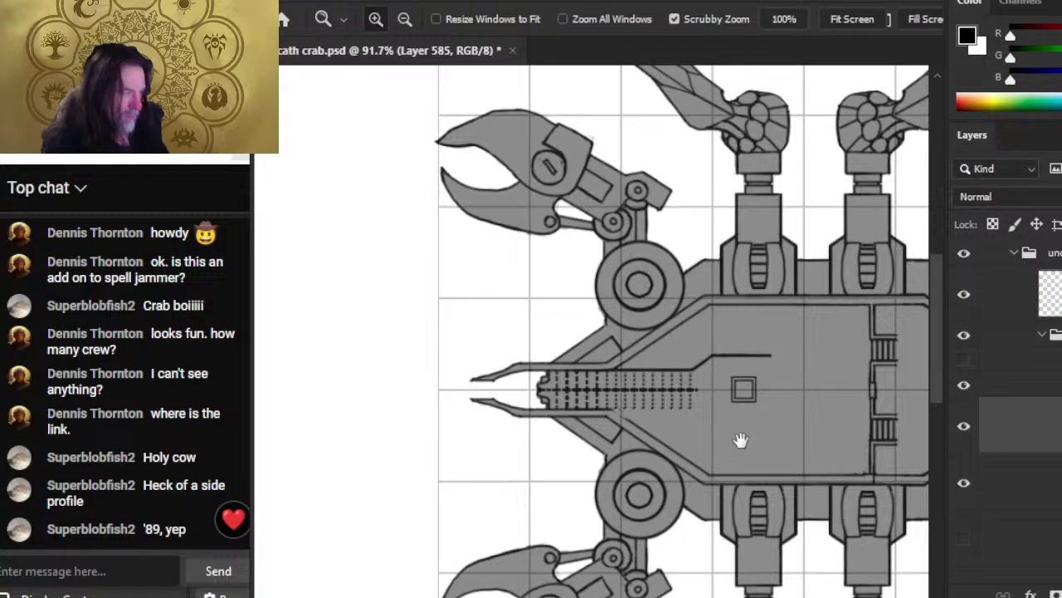
# - On Layer 574 copy, erase part of the old diagonal corridor wall
pyautogui.moveTo(738, 439); pyautogui.dragTo(532, 401)
pyautogui.moveTo(400, 326); pyautogui.dragTo(457, 328)
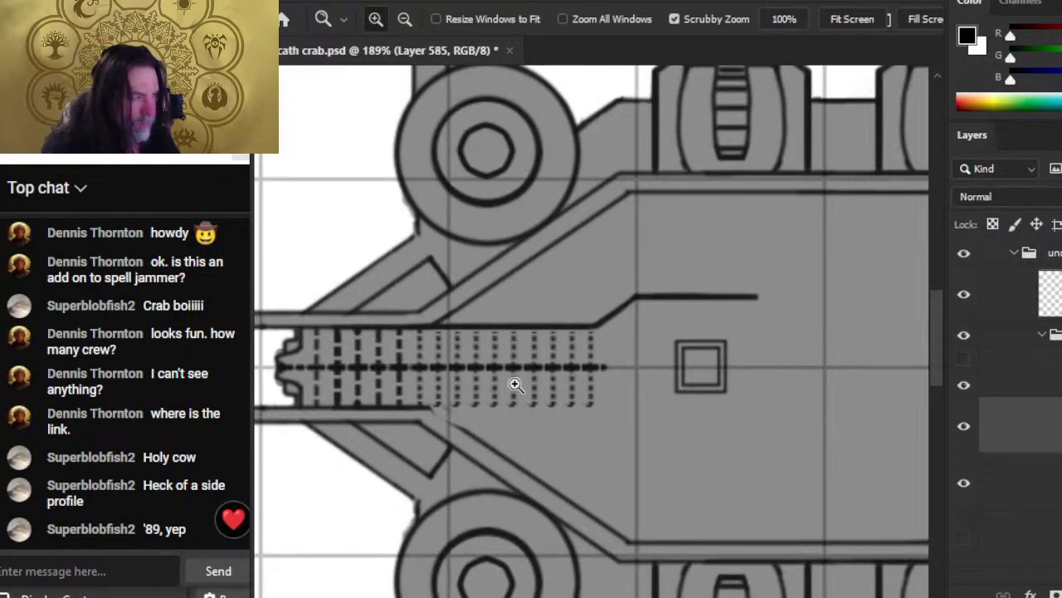
pyautogui.click(965, 483)
pyautogui.click(966, 484)
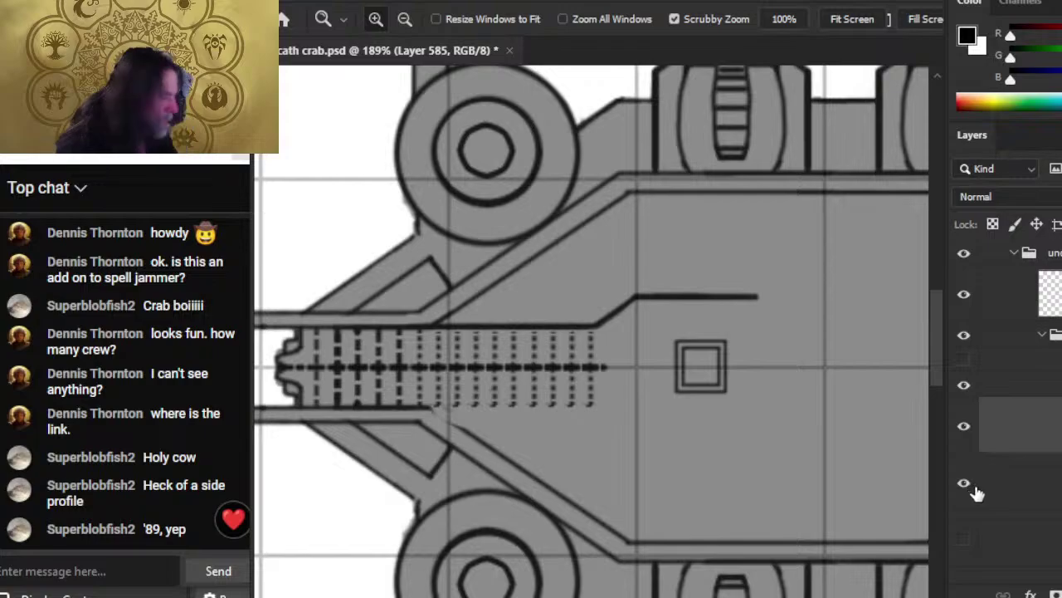
pyautogui.click(996, 484)
pyautogui.press('e')
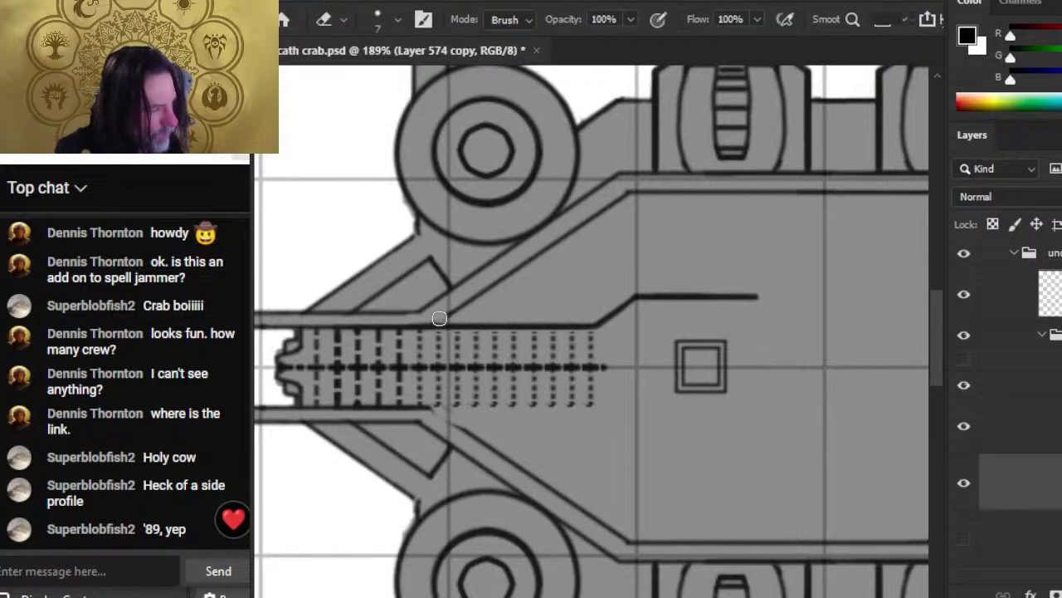
pyautogui.keyDown('shift'); pyautogui.click(453, 317); pyautogui.keyUp('shift')
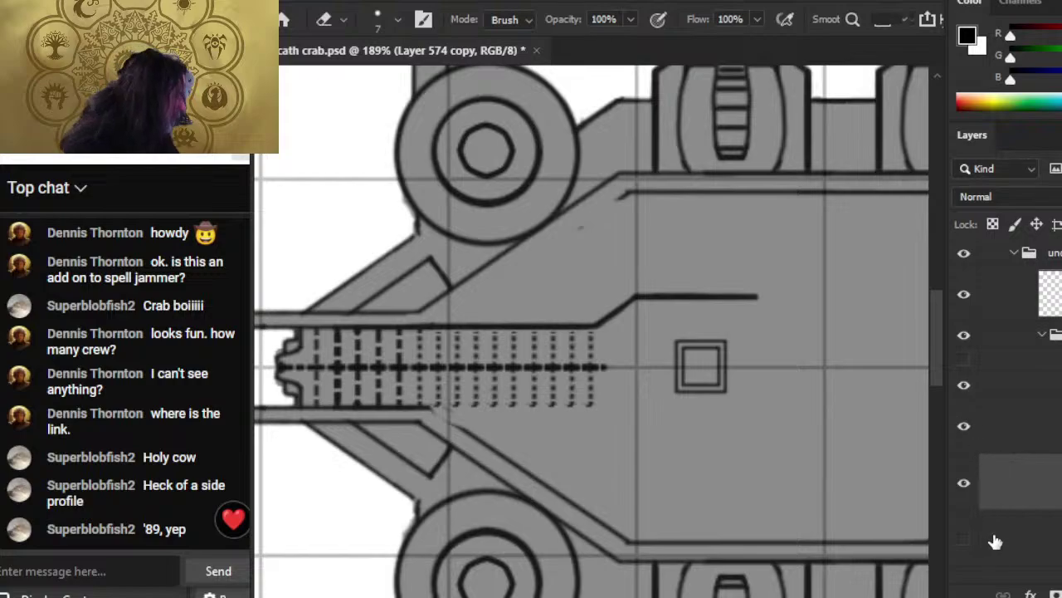
# - Hide the vertical double-line layer and erase a stretch of the main room's upper wall
pyautogui.moveTo(808, 471); pyautogui.dragTo(551, 437)
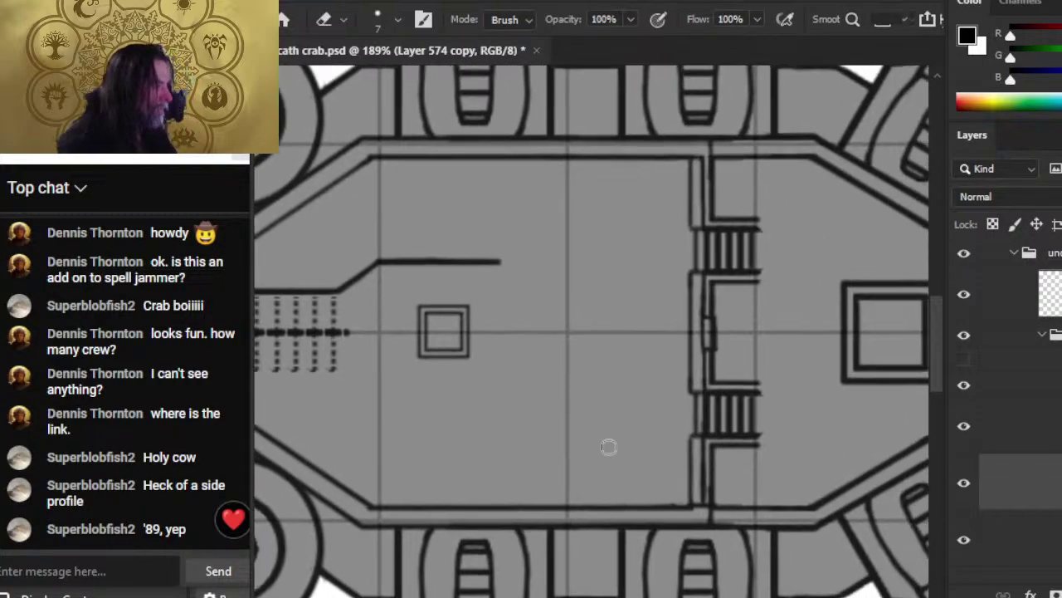
pyautogui.click(964, 540)
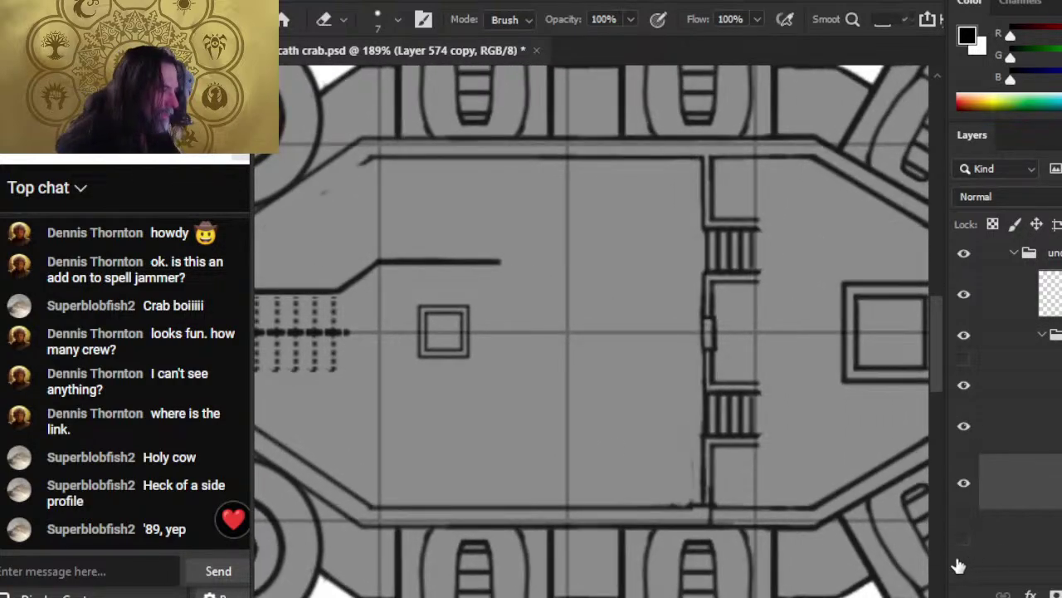
pyautogui.moveTo(392, 337)
pyautogui.mouseDown()
pyautogui.moveTo(444, 344)
pyautogui.moveTo(473, 363)
pyautogui.moveTo(334, 351)
pyautogui.mouseUp()
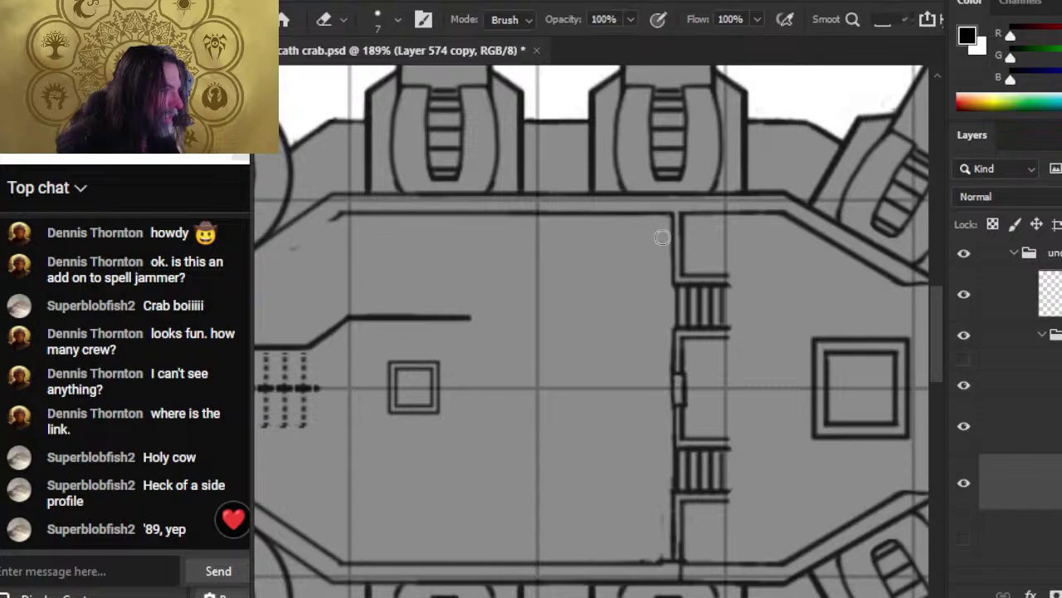
pyautogui.keyDown('shift'); pyautogui.click(331, 224); pyautogui.keyUp('shift')
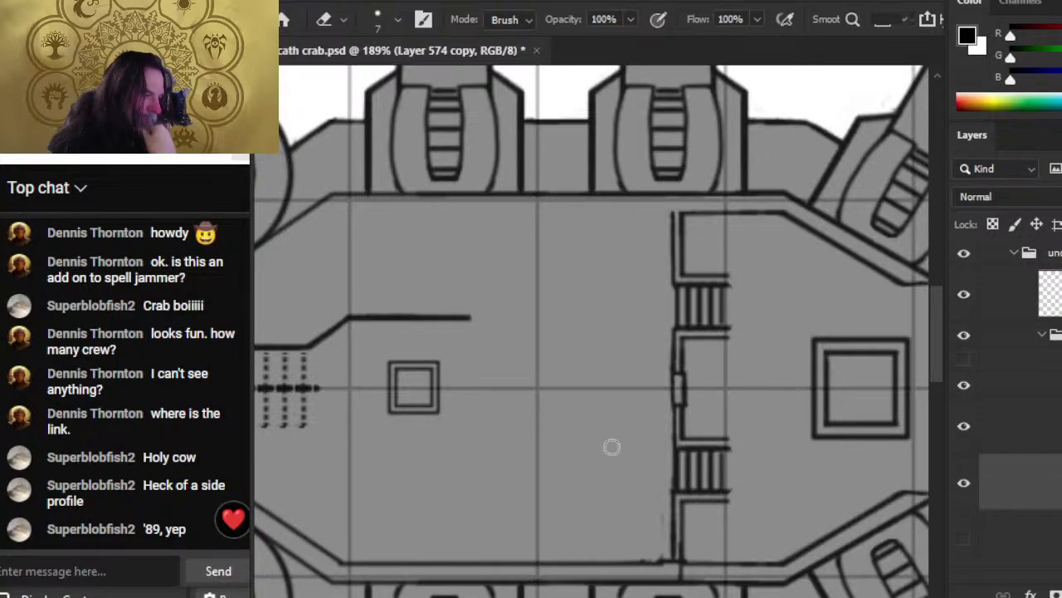
pyautogui.press('z')
pyautogui.moveTo(607, 417); pyautogui.dragTo(553, 443)
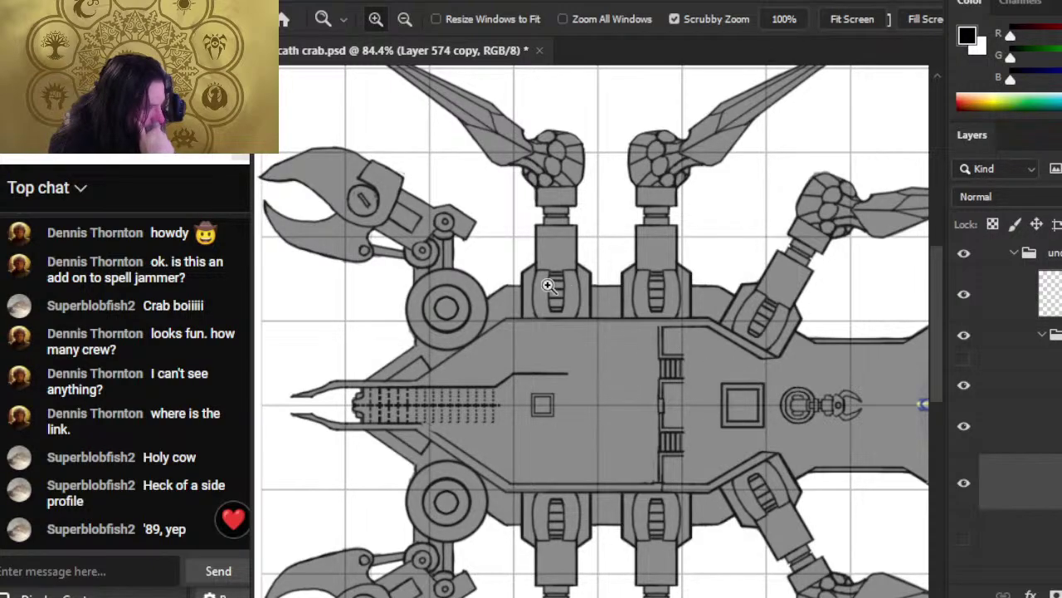
# - Draw a straight wall line from the ladder's top corner up to the hull edge
pyautogui.moveTo(652, 335); pyautogui.dragTo(724, 338)
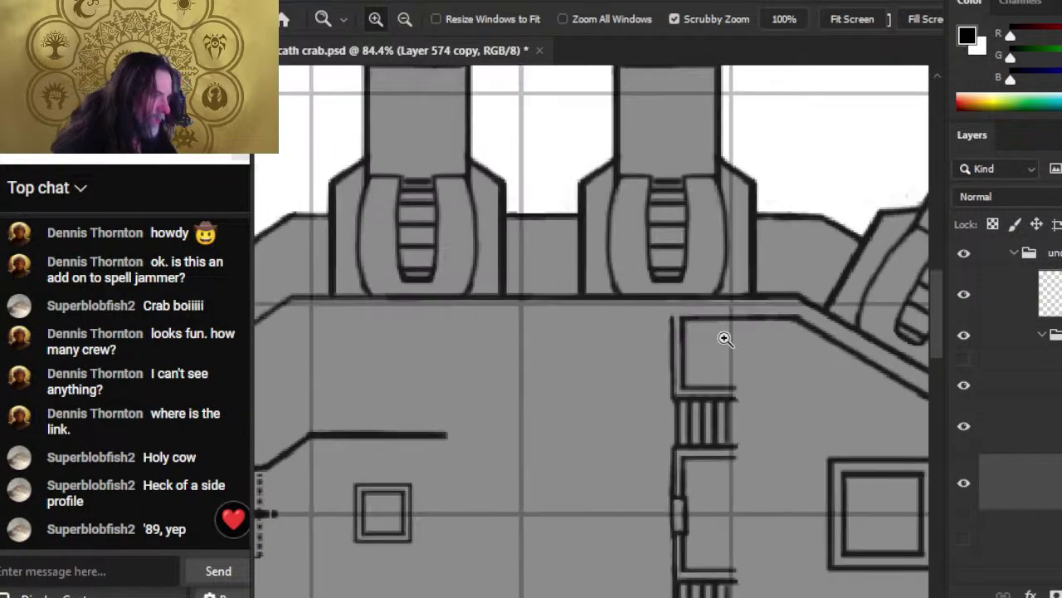
pyautogui.press('b')
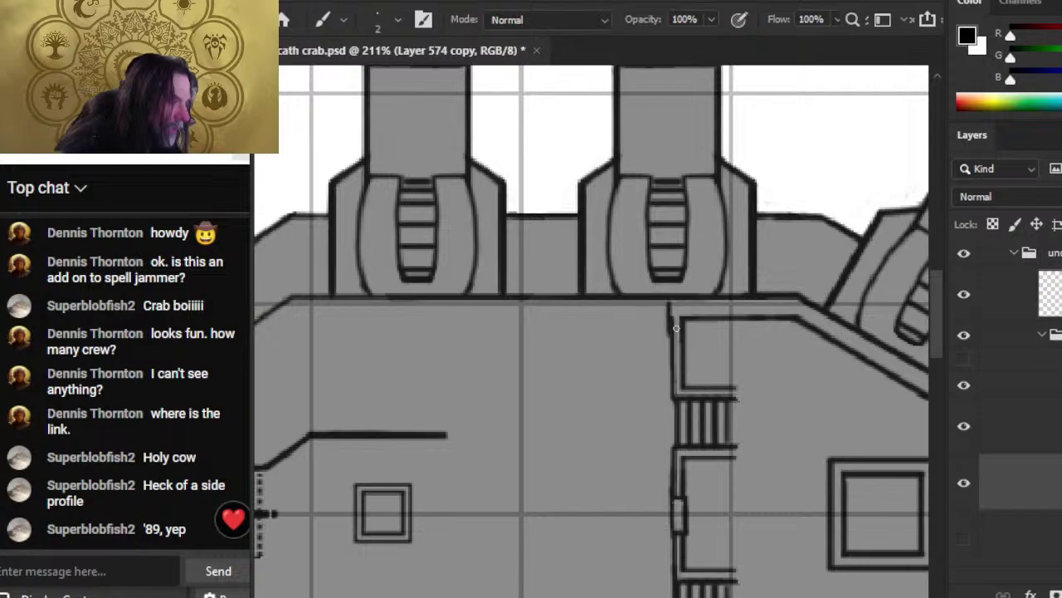
pyautogui.hotkey('ctrl', 'z')
pyautogui.keyDown('shift'); pyautogui.click(671, 300); pyautogui.keyUp('shift')
pyautogui.hotkey('ctrl', 'z')
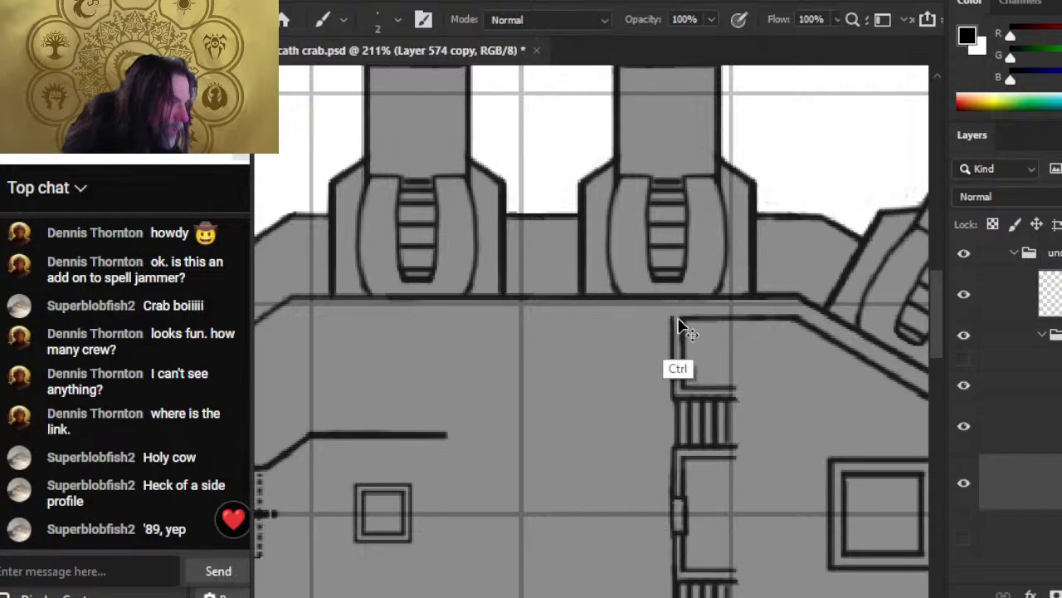
pyautogui.keyDown('shift'); pyautogui.click(671, 298); pyautogui.keyUp('shift')
pyautogui.hotkey('ctrl', 'z')
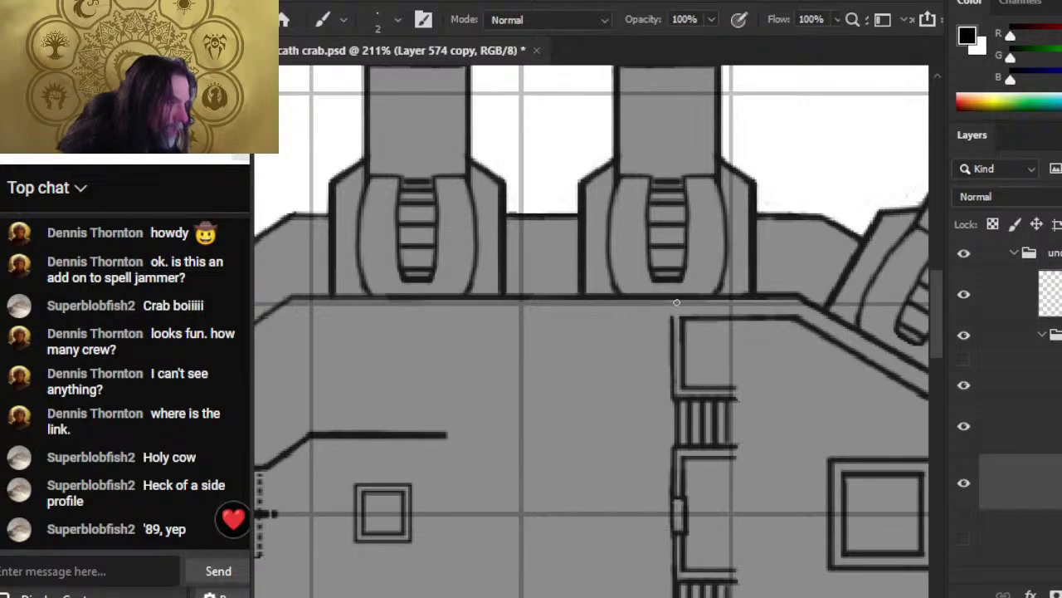
pyautogui.keyDown('shift'); pyautogui.click(672, 300); pyautogui.keyUp('shift')
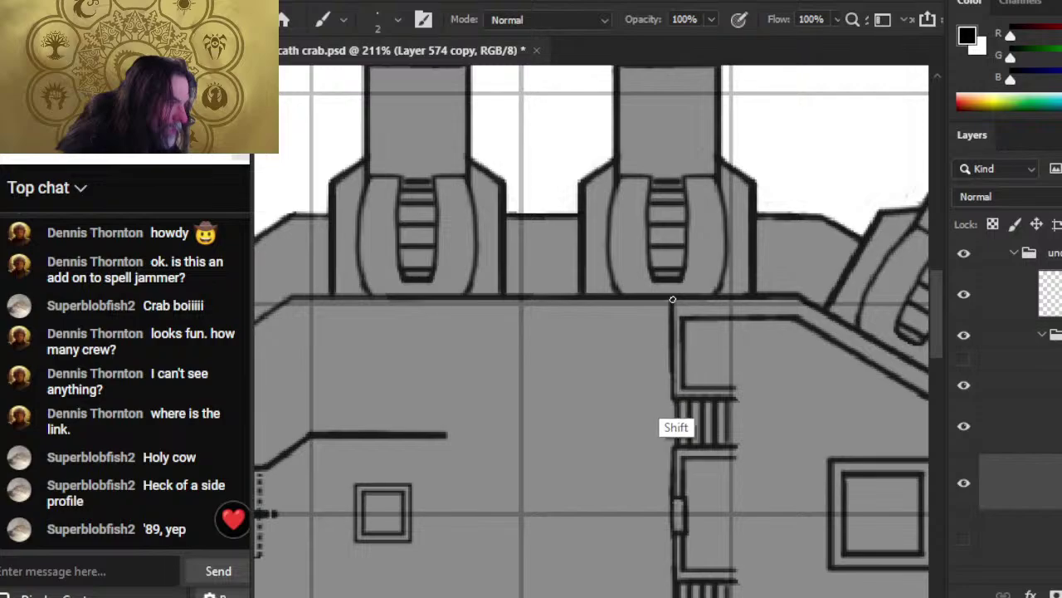
# - Erase a stray bit of the upper hull line and check the line-art and crew token layers
pyautogui.press('z')
pyautogui.moveTo(695, 432); pyautogui.dragTo(659, 467)
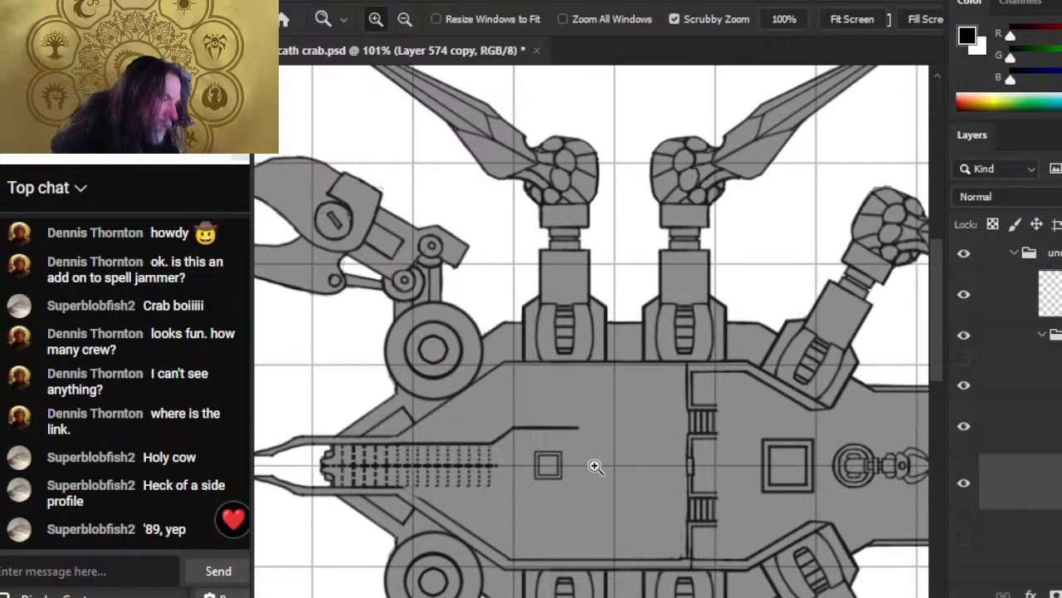
pyautogui.press('ctrl')
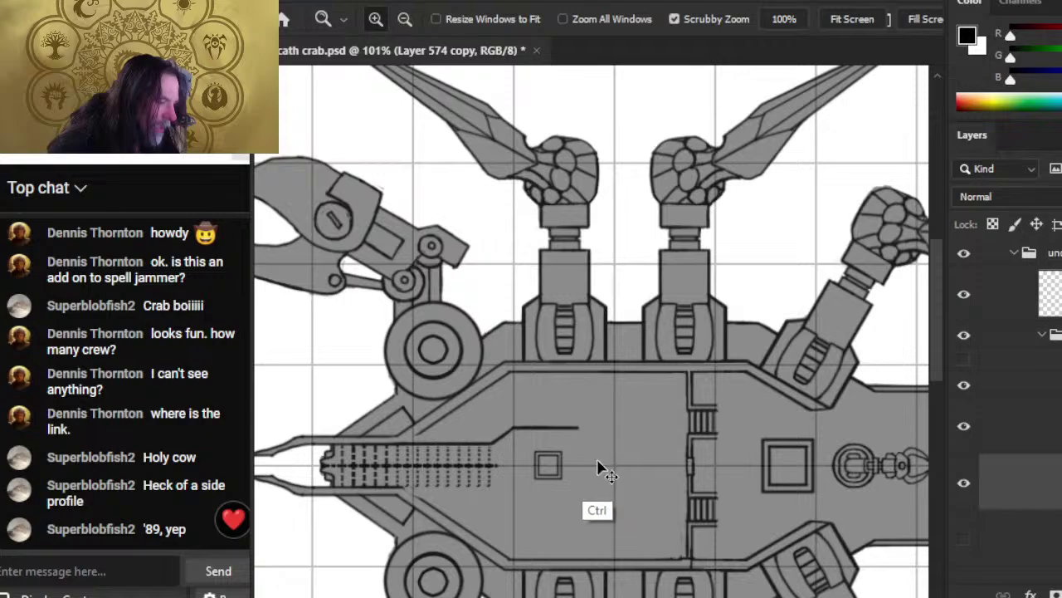
pyautogui.moveTo(634, 399); pyautogui.dragTo(647, 390)
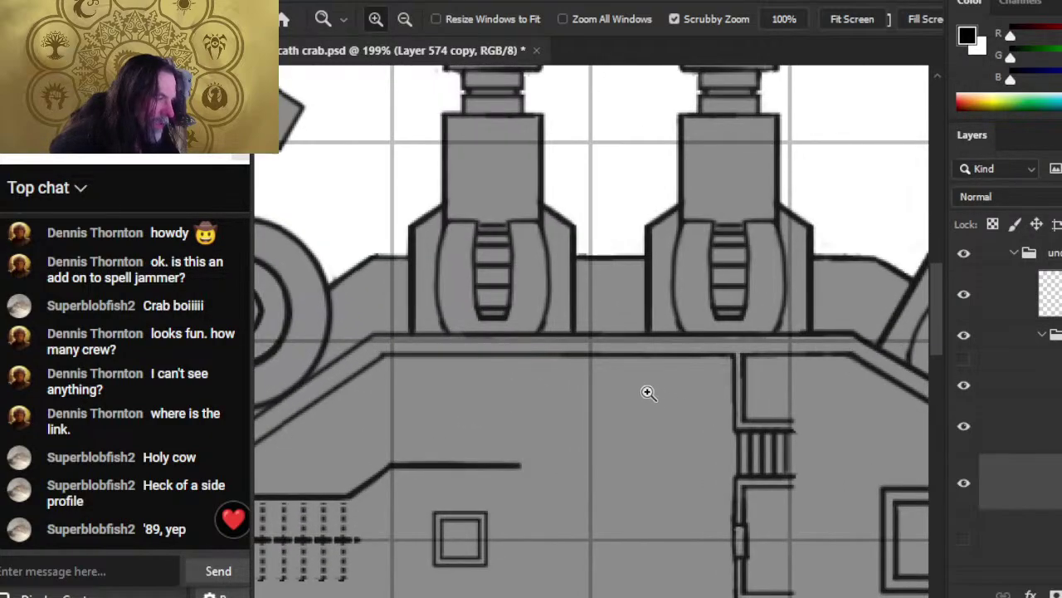
pyautogui.press('e')
pyautogui.click(590, 332)
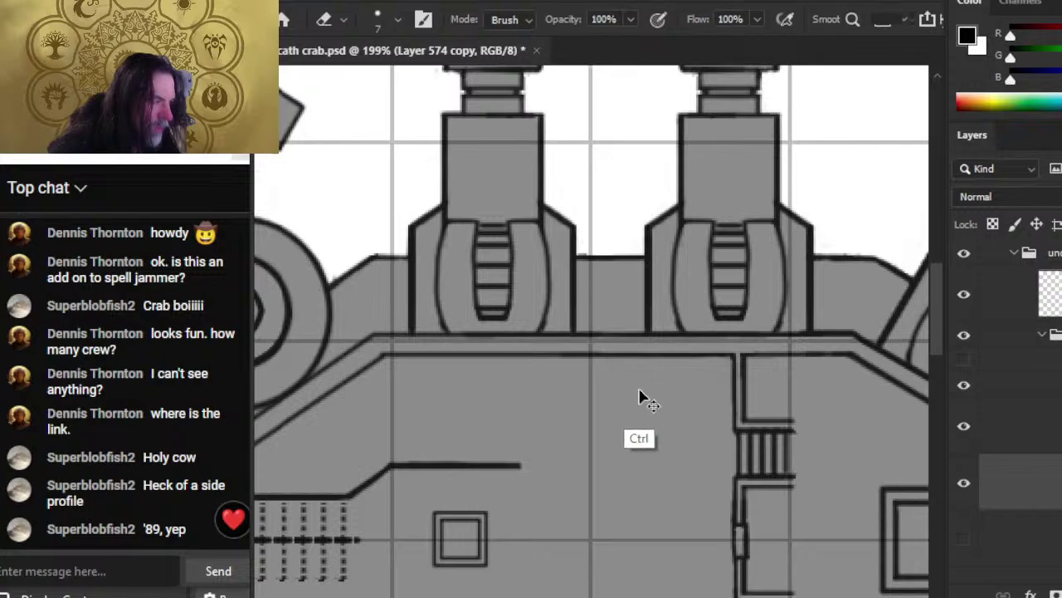
pyautogui.click(964, 384)
pyautogui.click(964, 364)
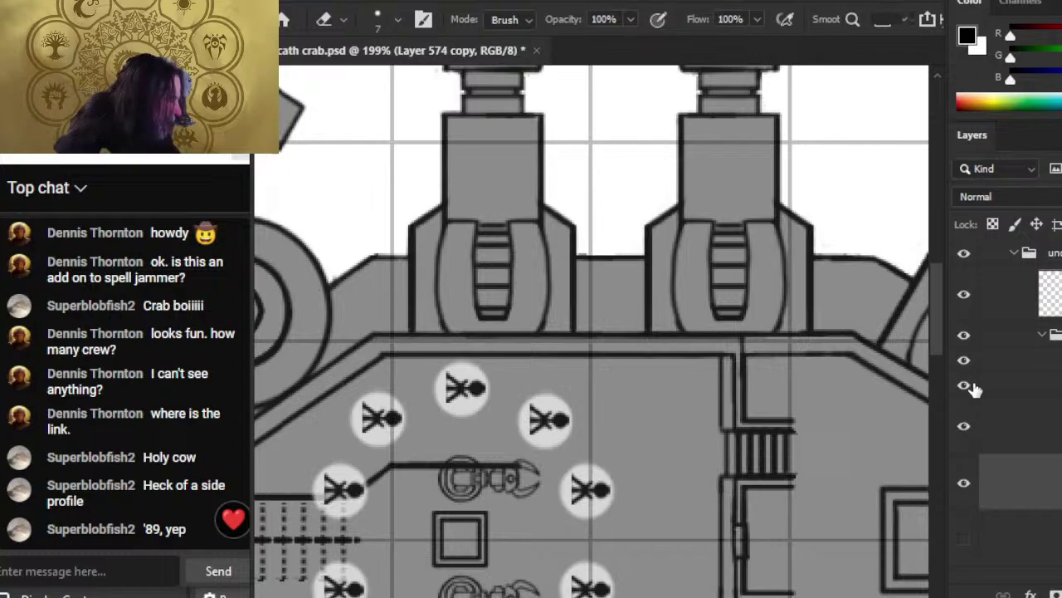
pyautogui.click(963, 360)
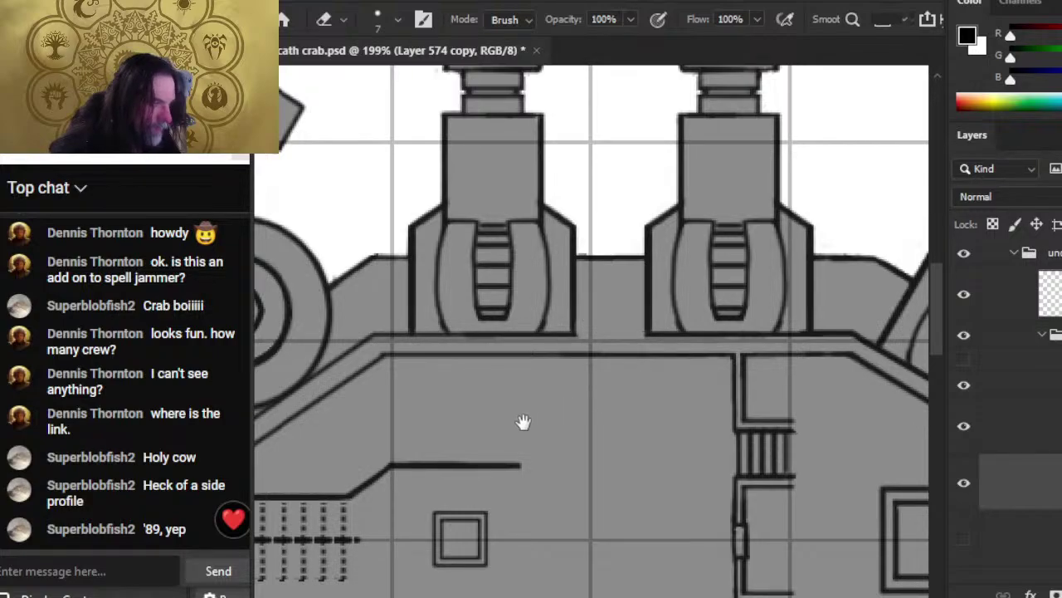
# - With a smaller eraser, remove the tip of the front diagonal strut
pyautogui.moveTo(523, 423); pyautogui.dragTo(808, 366)
pyautogui.press('[')
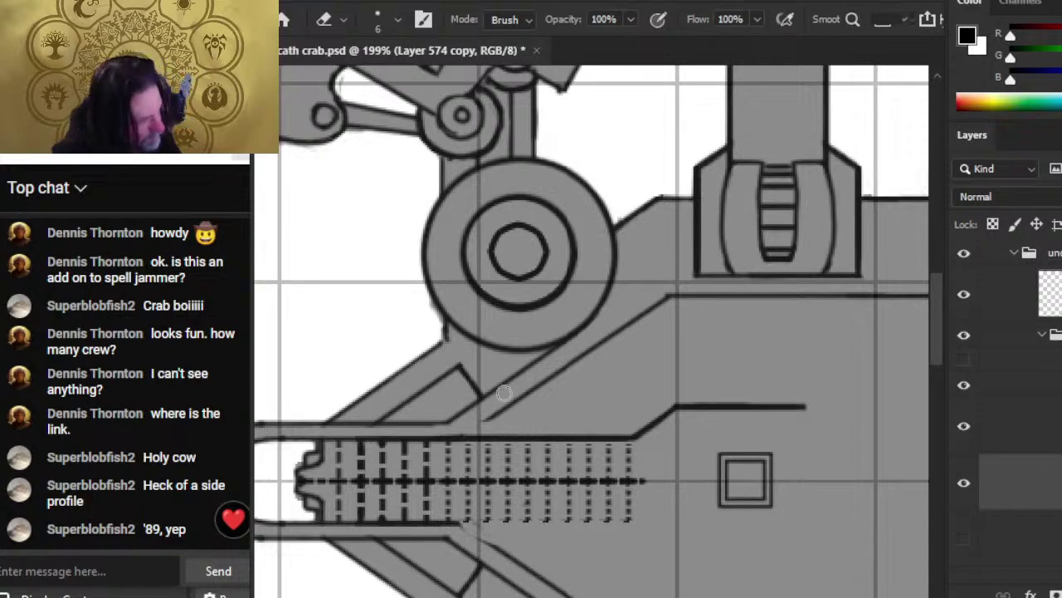
pyautogui.moveTo(490, 390); pyautogui.dragTo(500, 376)
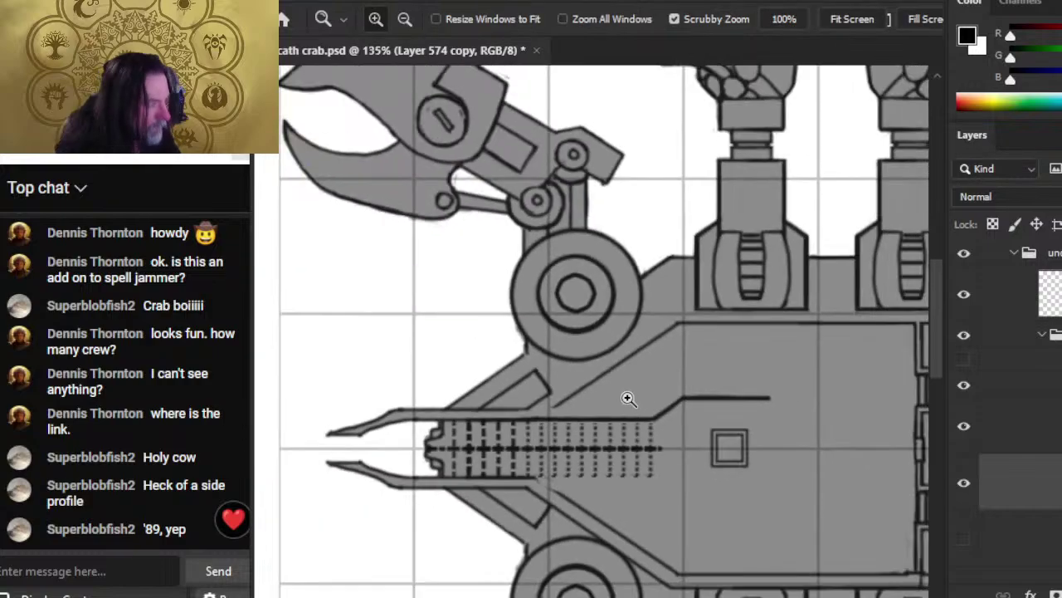
pyautogui.press('z')
pyautogui.moveTo(697, 382); pyautogui.dragTo(629, 398)
# - Erase the overlapping stretch and a small gap in the lower hull line at the corridor wall
pyautogui.moveTo(695, 441); pyautogui.dragTo(523, 389)
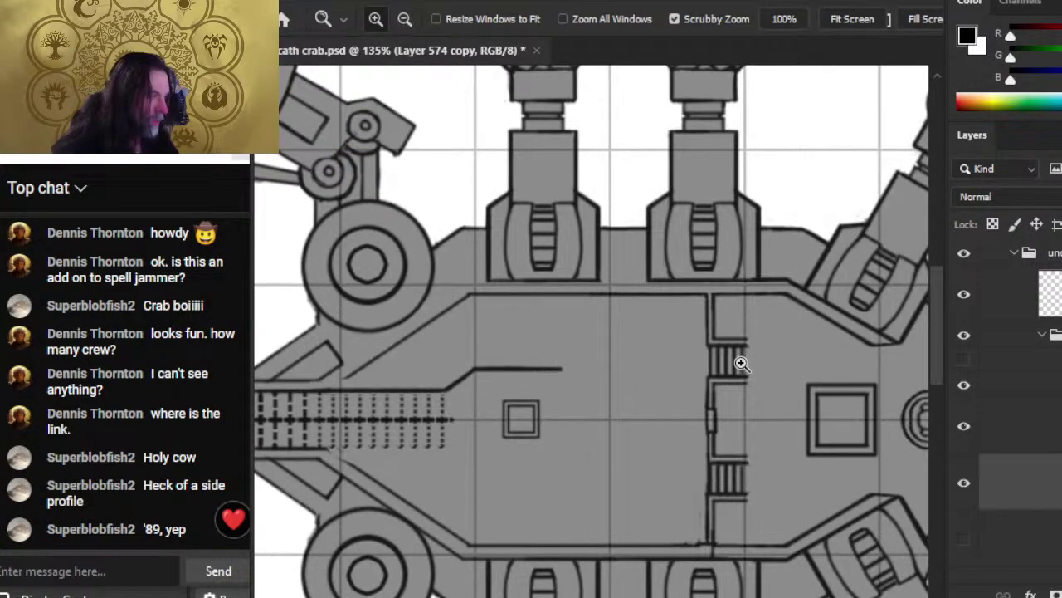
pyautogui.moveTo(833, 374); pyautogui.dragTo(770, 373)
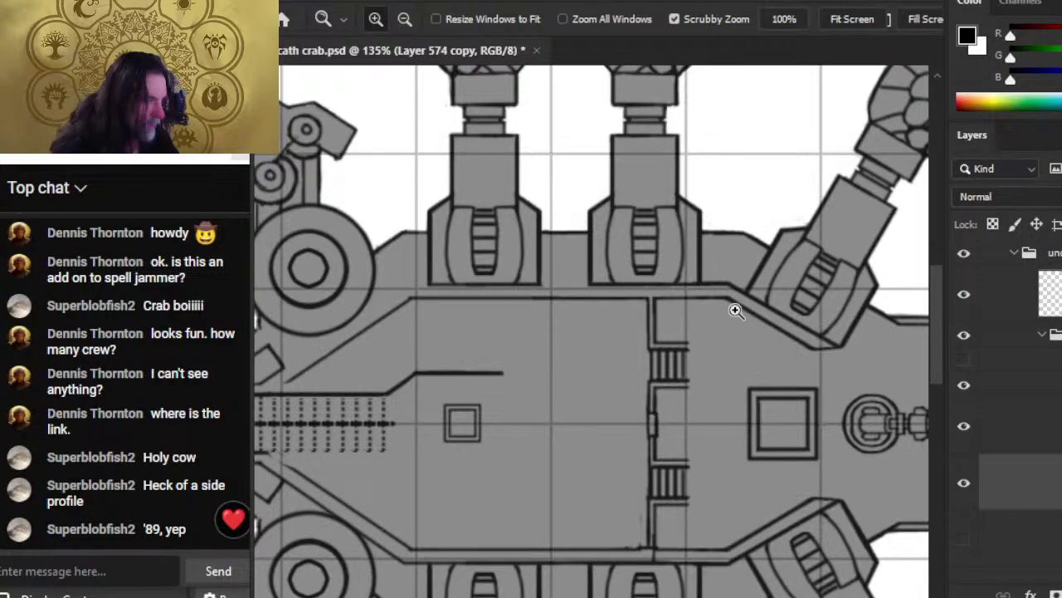
pyautogui.press('e')
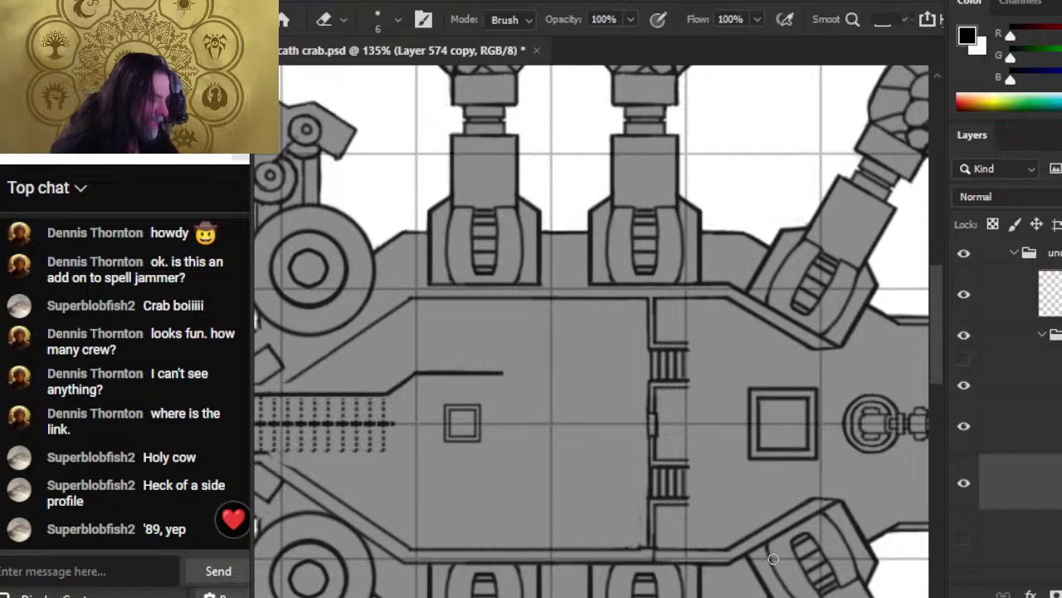
pyautogui.moveTo(600, 473); pyautogui.dragTo(572, 341)
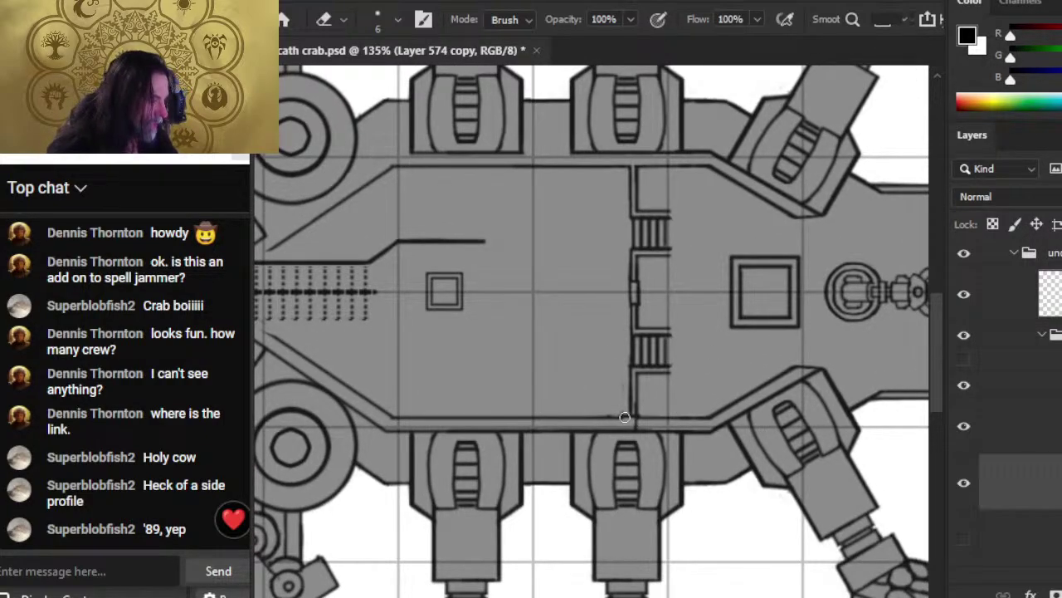
pyautogui.moveTo(556, 344); pyautogui.dragTo(569, 403)
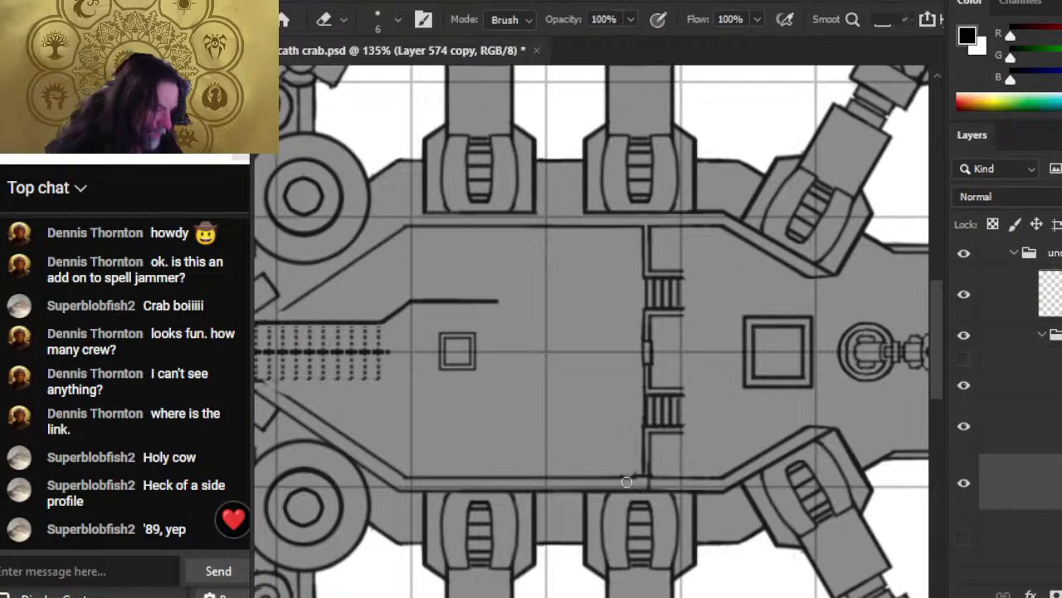
pyautogui.moveTo(635, 475); pyautogui.dragTo(598, 470)
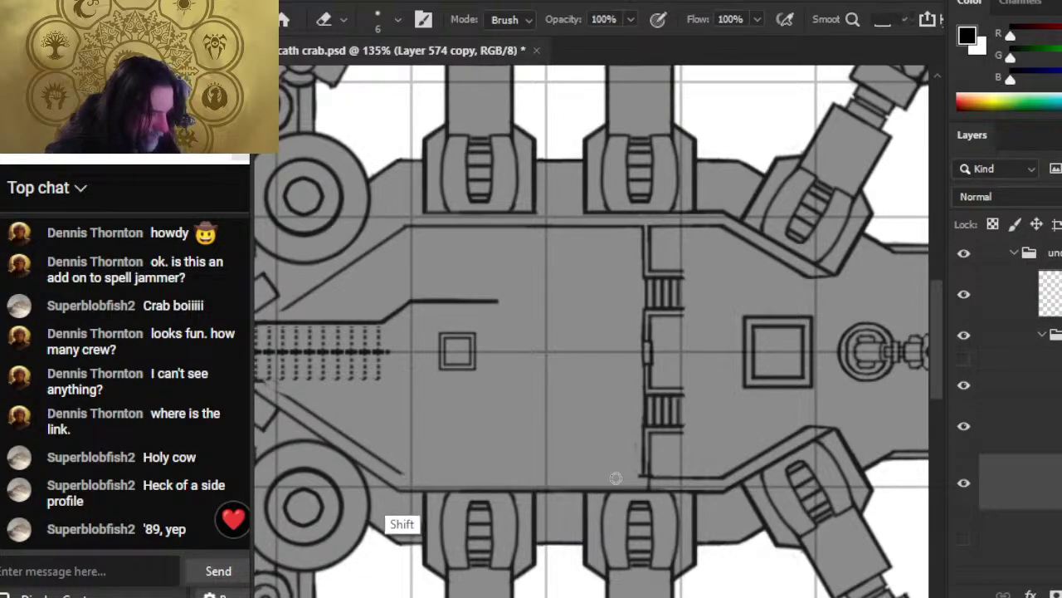
pyautogui.click(550, 489)
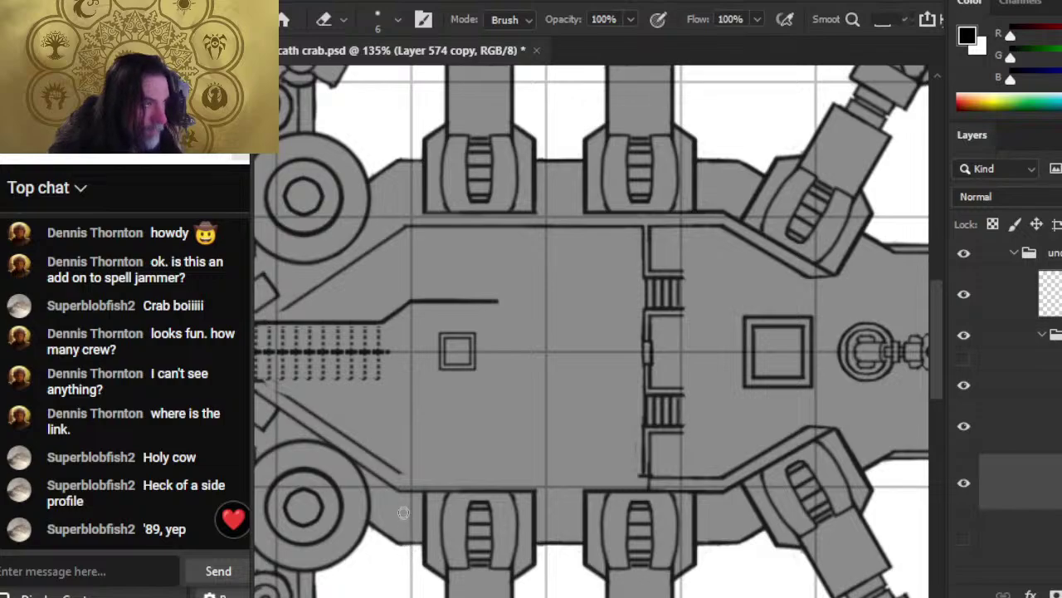
pyautogui.moveTo(420, 482); pyautogui.dragTo(603, 450)
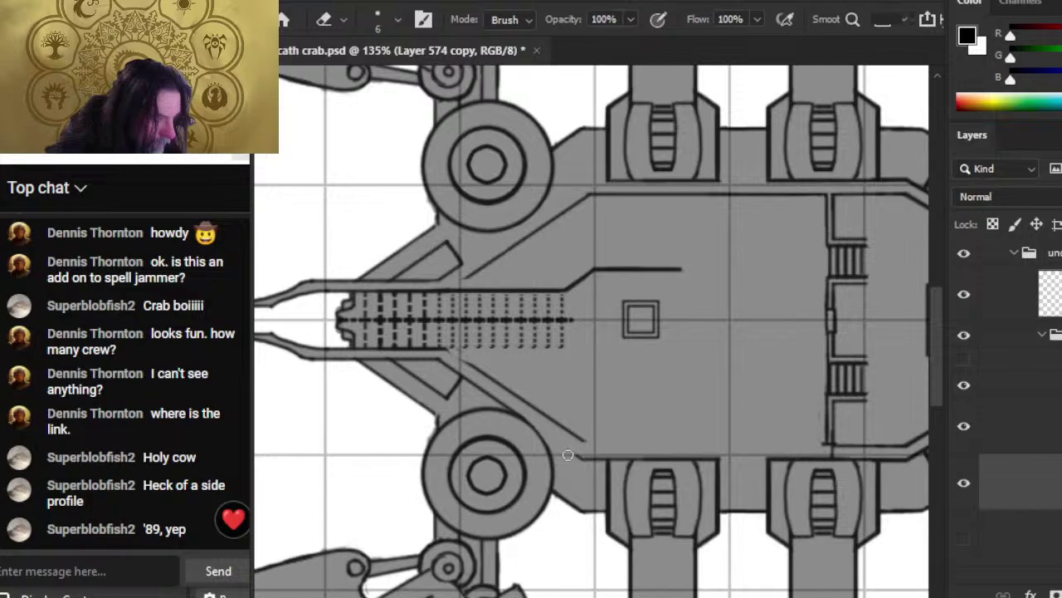
# - Undo the end of the lower front diagonal line to shorten it
pyautogui.hotkey('ctrl', 'z')
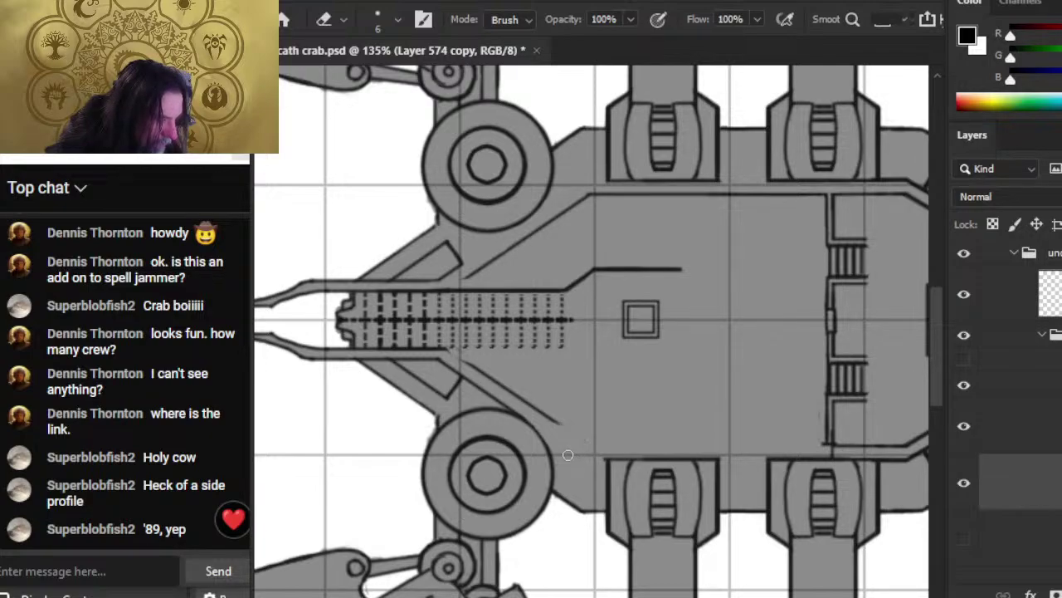
pyautogui.hotkey('ctrl', 'z')
pyautogui.hotkey('ctrl', 'z')
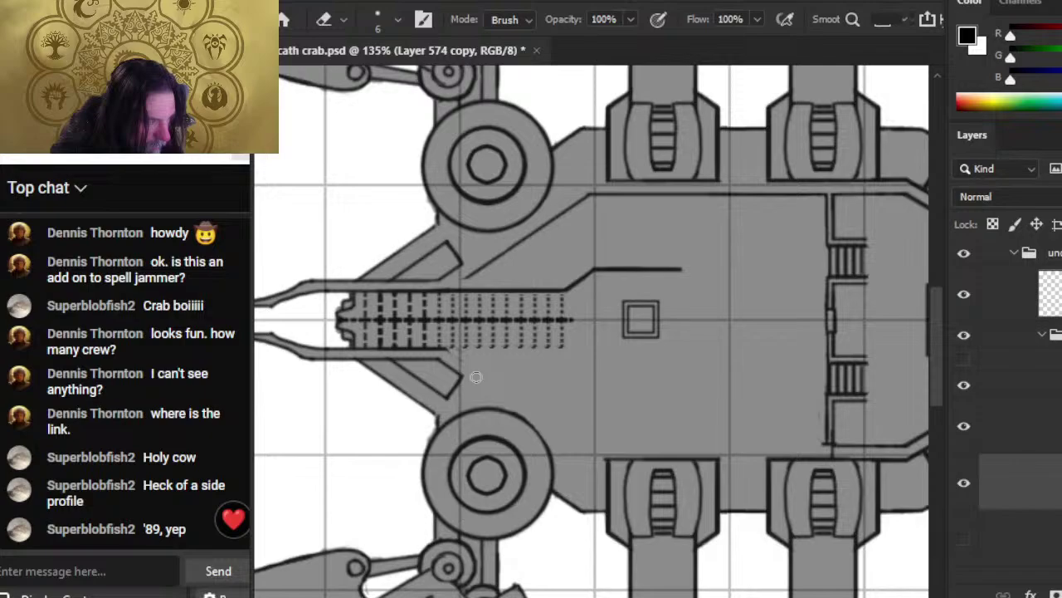
pyautogui.press('z')
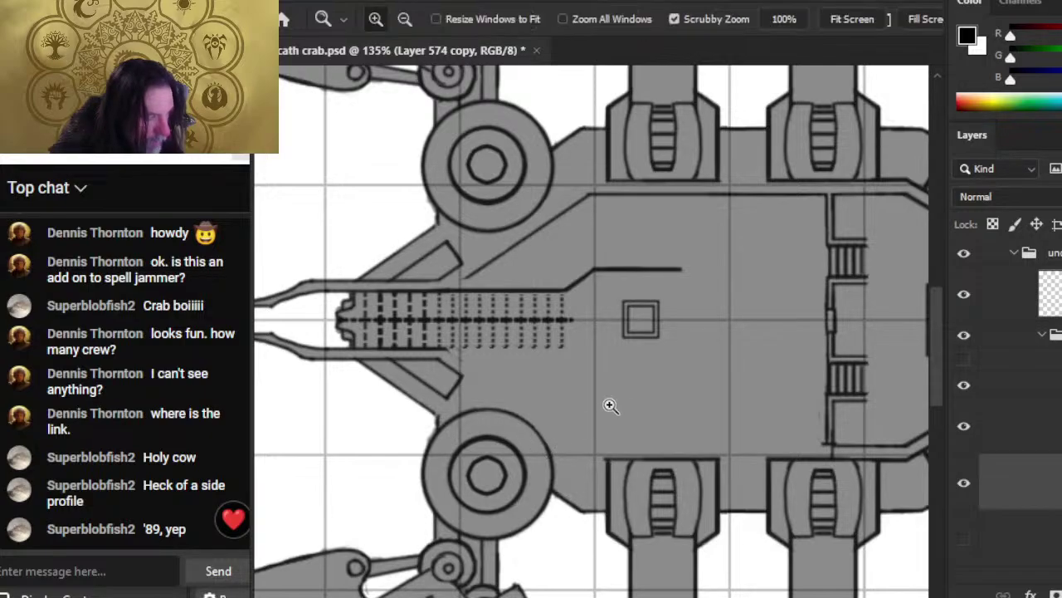
pyautogui.moveTo(609, 403); pyautogui.dragTo(576, 423)
pyautogui.moveTo(609, 493)
pyautogui.mouseDown()
pyautogui.moveTo(618, 467)
pyautogui.moveTo(550, 463)
pyautogui.mouseUp()
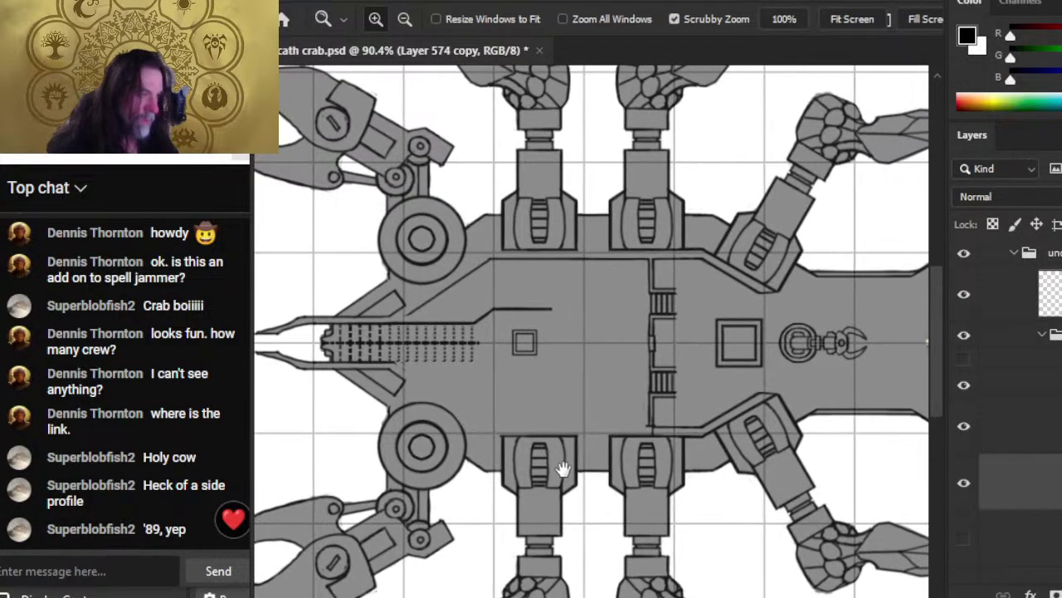
pyautogui.moveTo(466, 330); pyautogui.dragTo(506, 337)
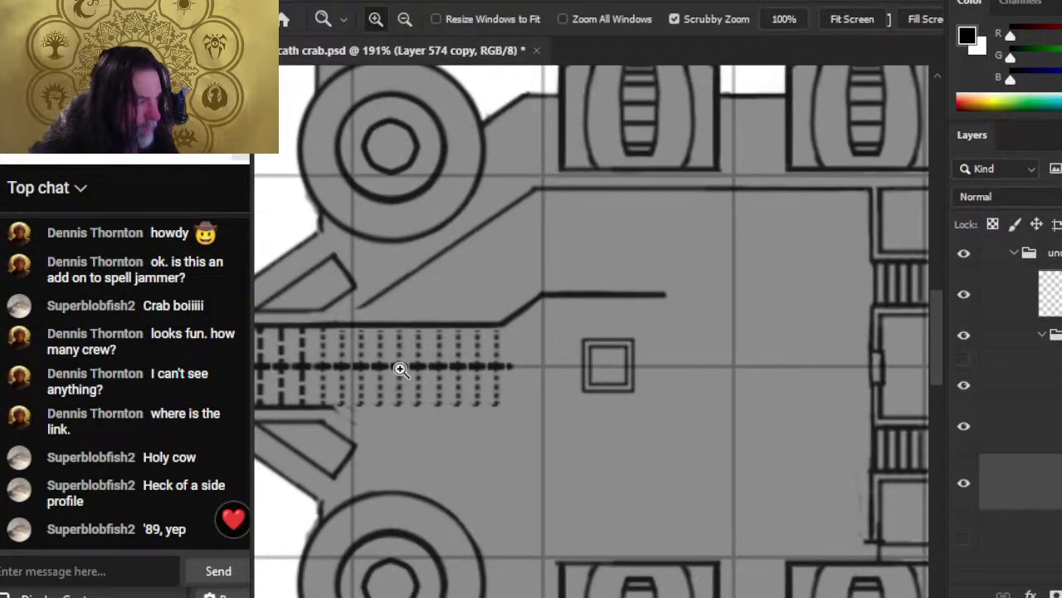
# - Brush a short wall stub near the front ladder and extend the horizontal wall line right
pyautogui.press('b')
pyautogui.moveTo(360, 308)
pyautogui.mouseDown()
pyautogui.moveTo(419, 308)
pyautogui.moveTo(359, 308)
pyautogui.moveTo(390, 307)
pyautogui.moveTo(391, 288)
pyautogui.mouseUp()
pyautogui.press('e')
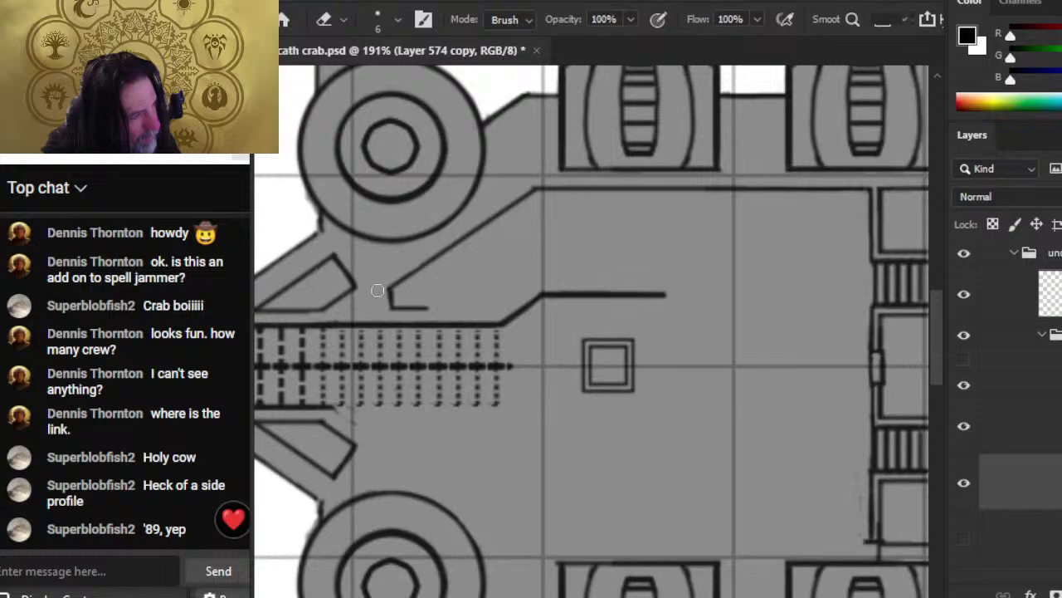
pyautogui.press('b')
pyautogui.moveTo(394, 308)
pyautogui.mouseDown()
pyautogui.moveTo(591, 320)
pyautogui.moveTo(631, 269)
pyautogui.moveTo(531, 299)
pyautogui.moveTo(564, 334)
pyautogui.mouseUp()
# - Lasso the long upper wall line and copy it
pyautogui.press('l')
pyautogui.press('shift')
pyautogui.hotkey('ctrl', 'c')
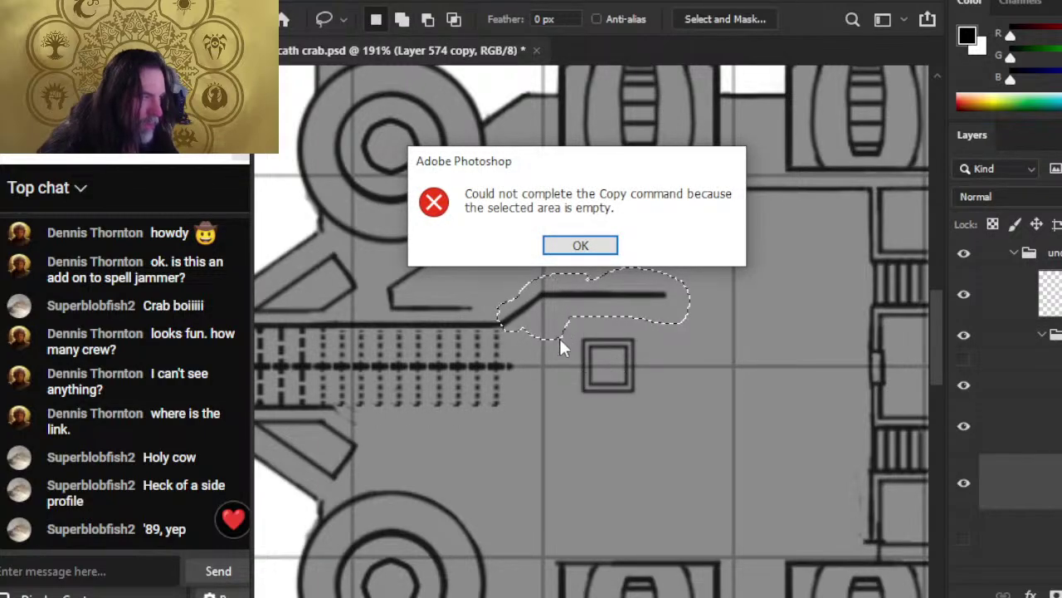
# - Dismiss the copy error, duplicate the lassoed line onto a new layer and nudge it left
pyautogui.press('Return')
pyautogui.click(1008, 452)
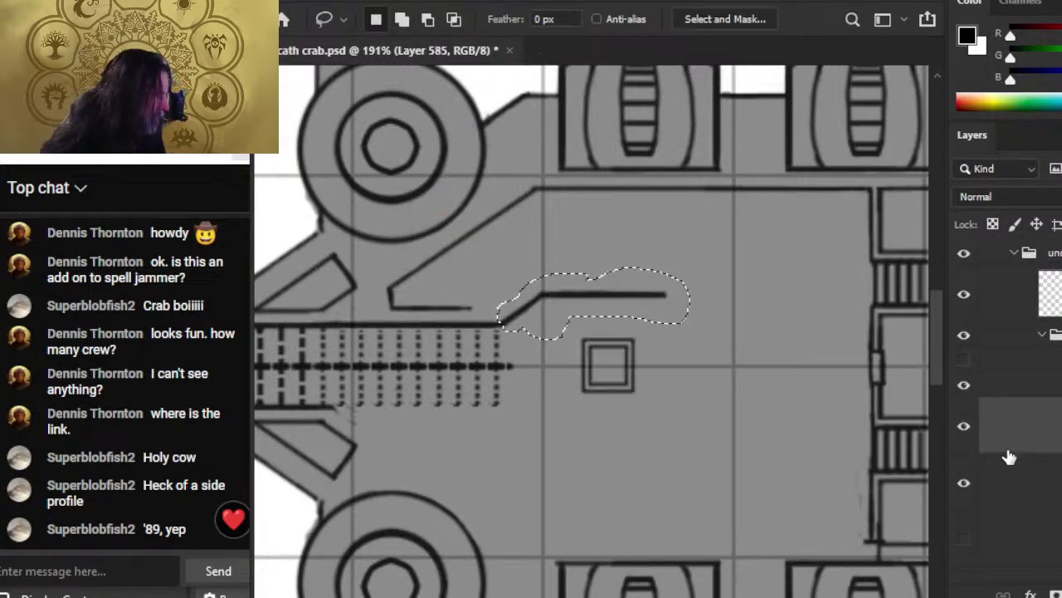
pyautogui.hotkey('ctrl', 'j')
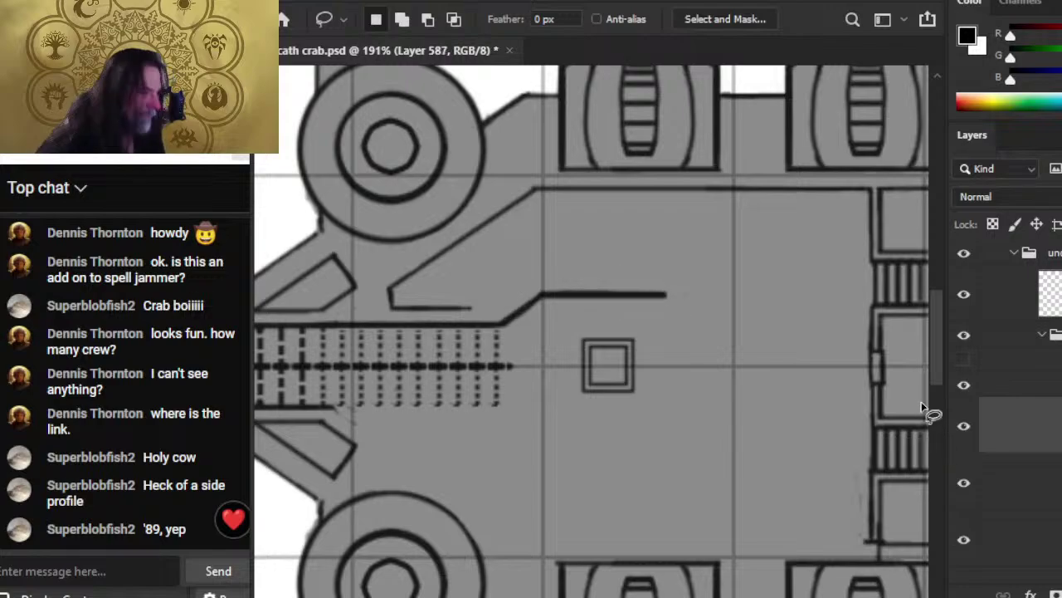
pyautogui.press('v')
pyautogui.hotkey('shift', 'Up')
pyautogui.hotkey('shift', 'Up')
pyautogui.hotkey('shift', 'Down')
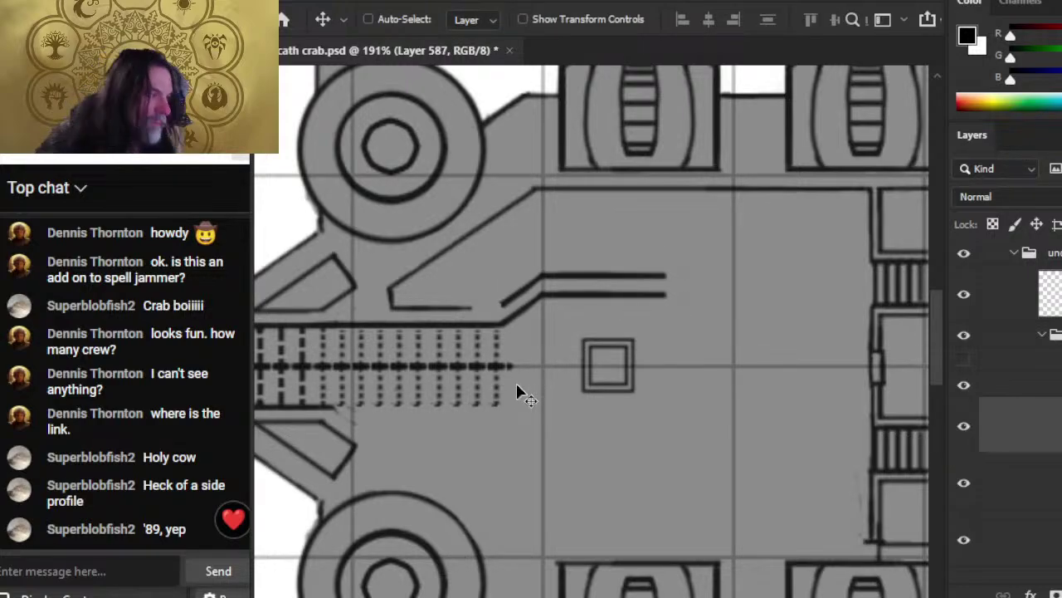
pyautogui.press('Left')
pyautogui.press('Left')
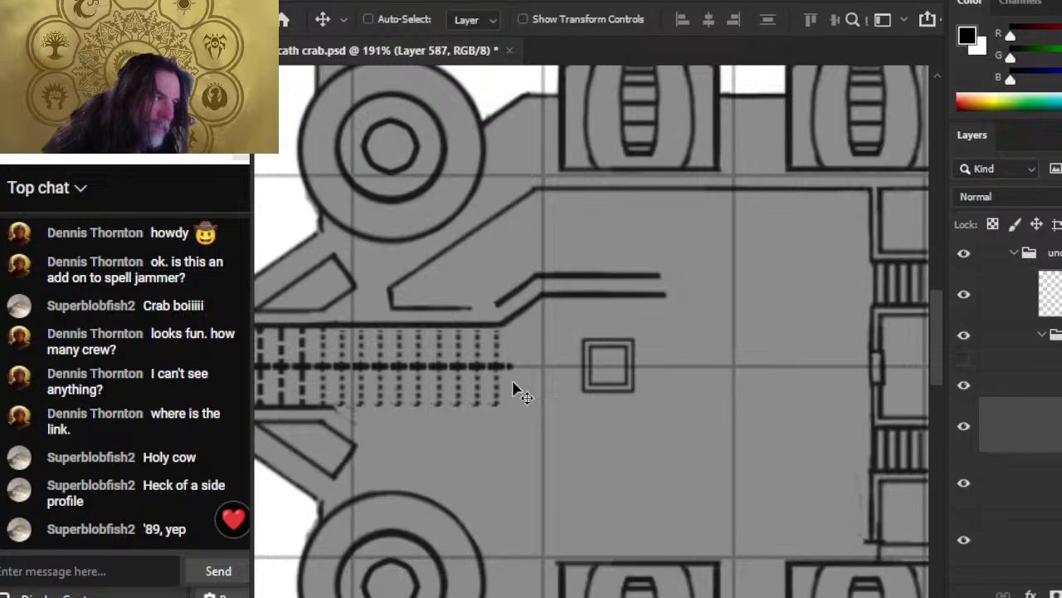
pyautogui.press('Left')
# - Redraw the wall's lower edge as a straight line and shift the upper line slightly right
pyautogui.press('b')
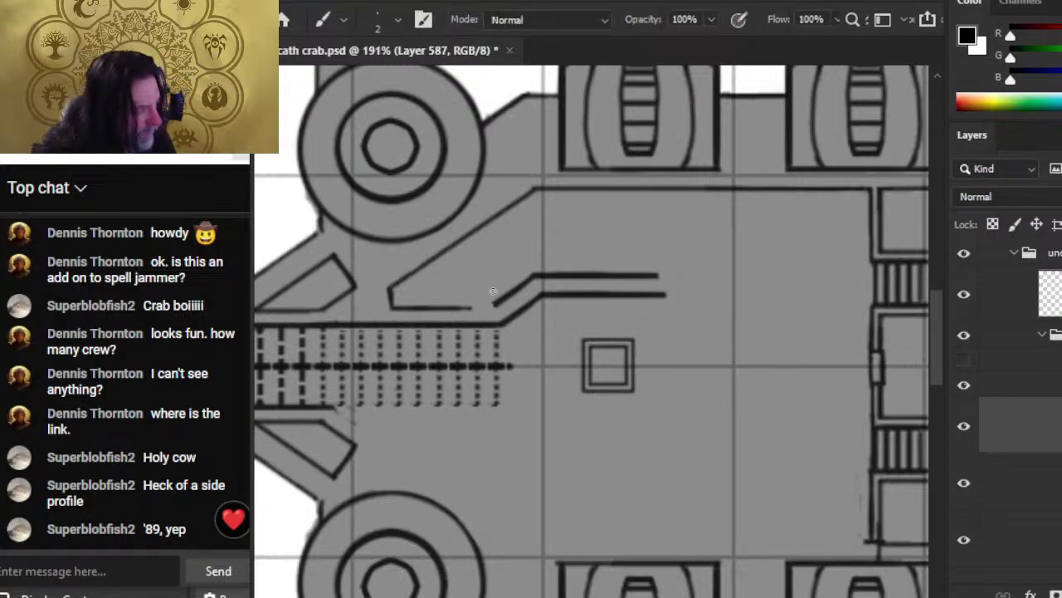
pyautogui.moveTo(498, 304); pyautogui.dragTo(406, 306)
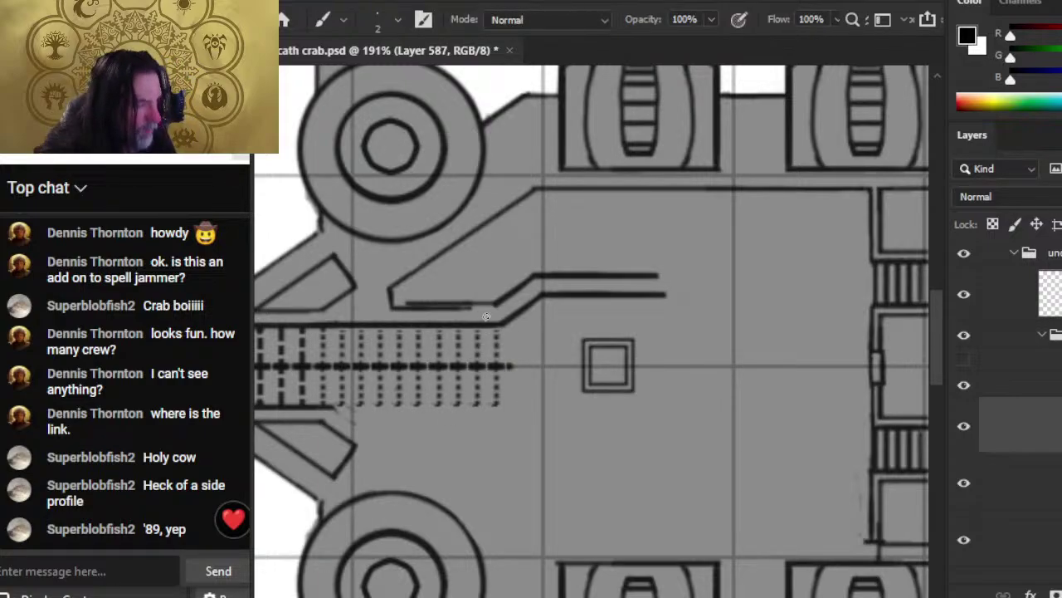
pyautogui.hotkey('ctrl', 'z')
pyautogui.moveTo(493, 308); pyautogui.dragTo(395, 308)
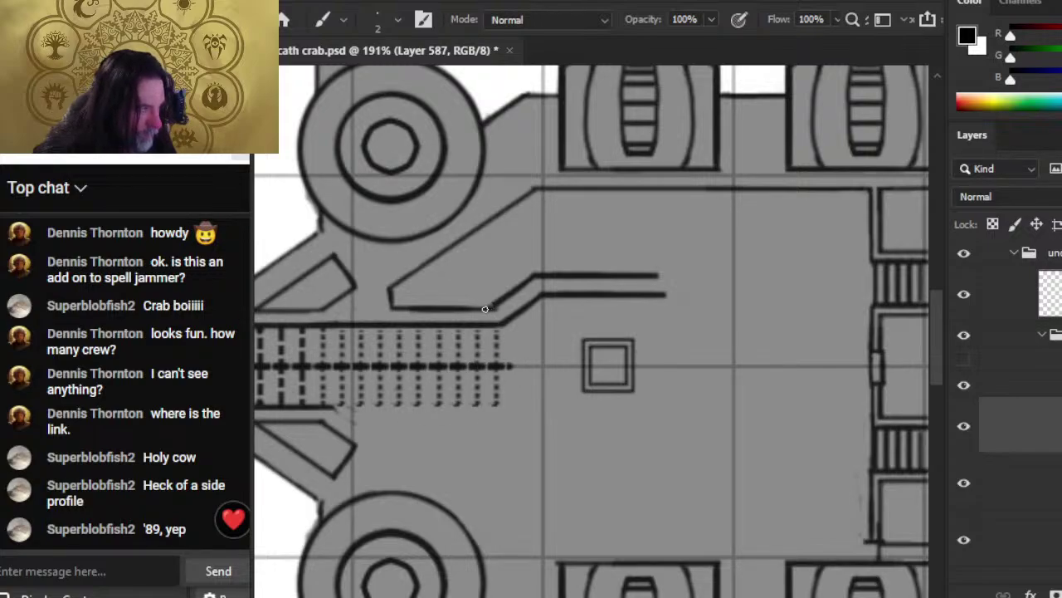
pyautogui.press('e')
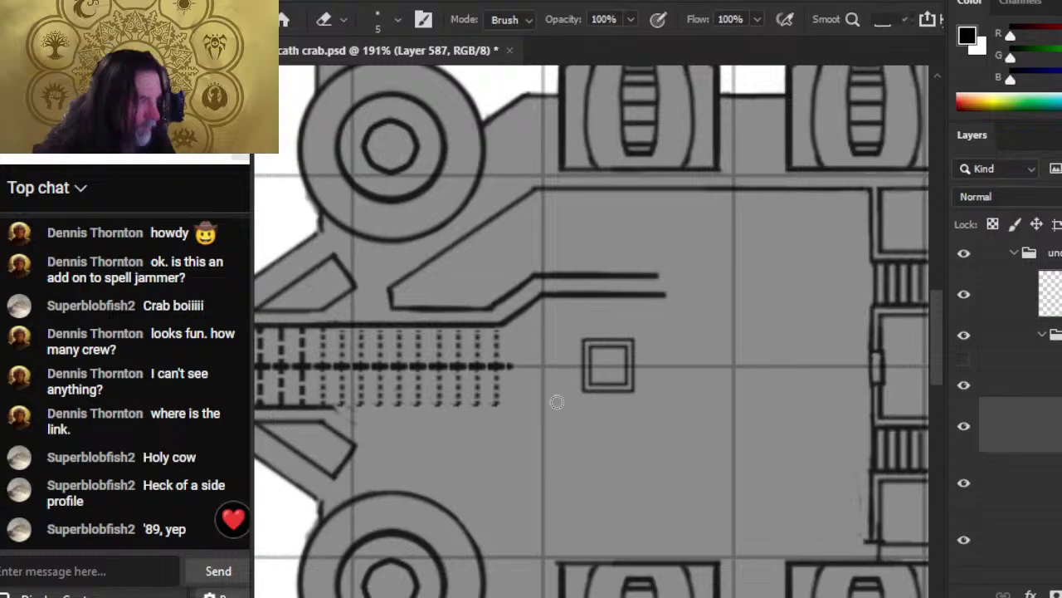
pyautogui.press('v')
pyautogui.press('Right')
pyautogui.press('Right')
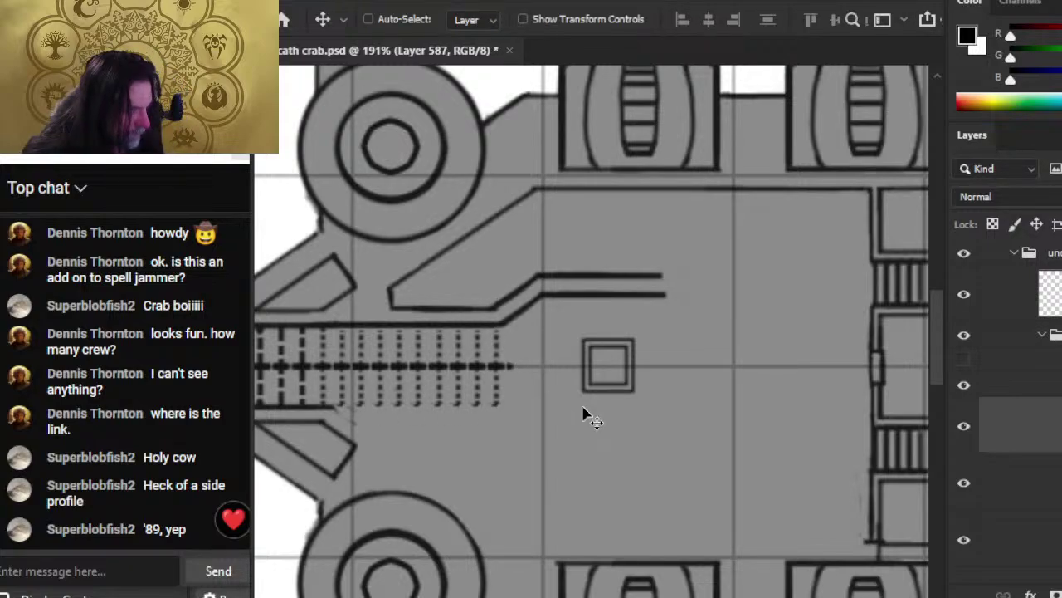
pyautogui.press('b')
pyautogui.press('shift')
pyautogui.keyDown('shift'); pyautogui.click(397, 306); pyautogui.keyUp('shift')
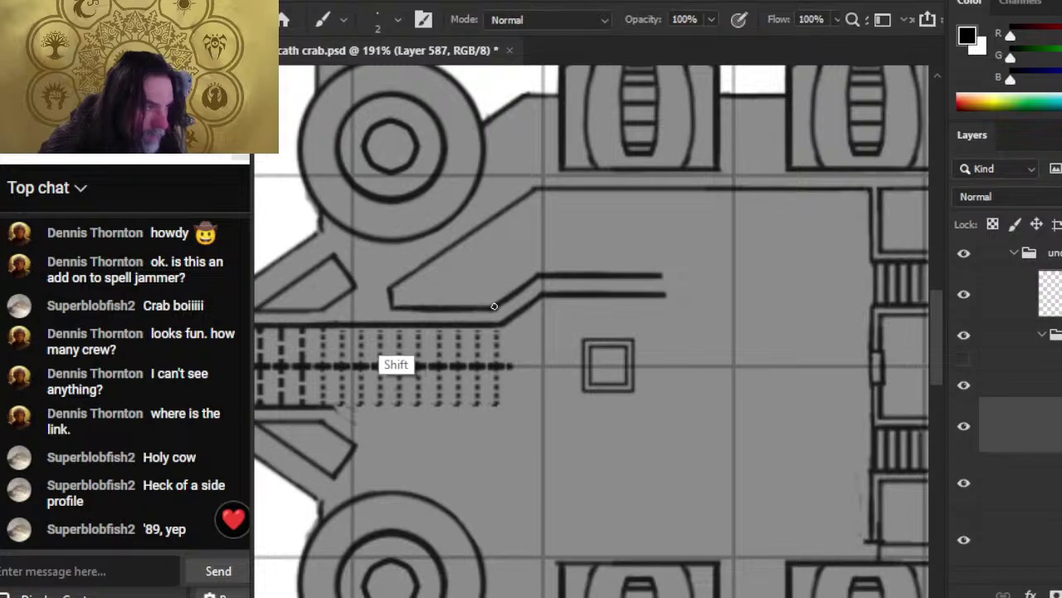
# - Compare the original and copied line layers by toggling visibility, then make the copy active
pyautogui.press('e')
pyautogui.press('shift')
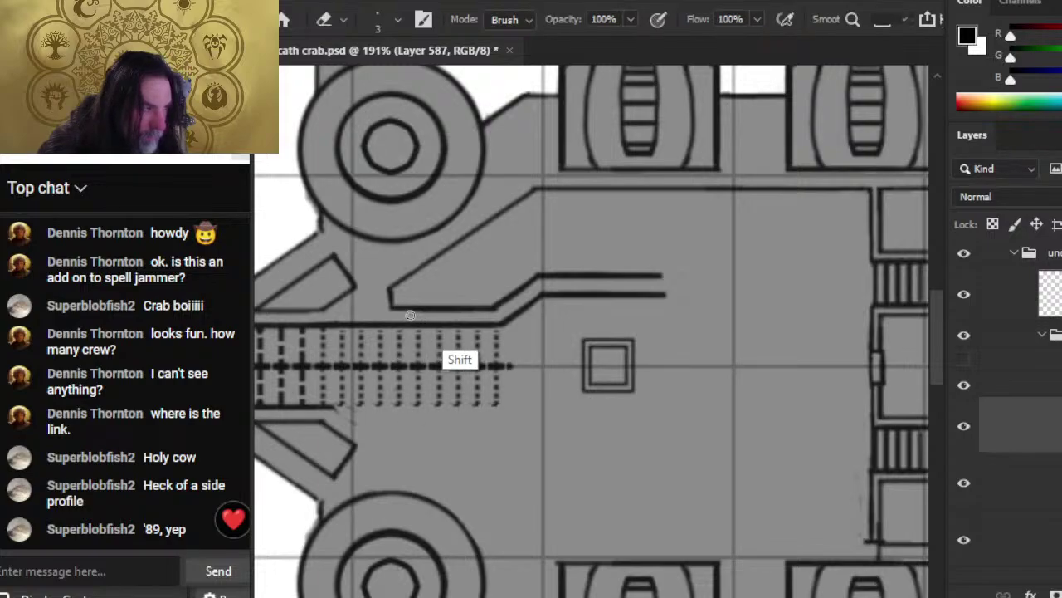
pyautogui.hotkey('alt', '[')
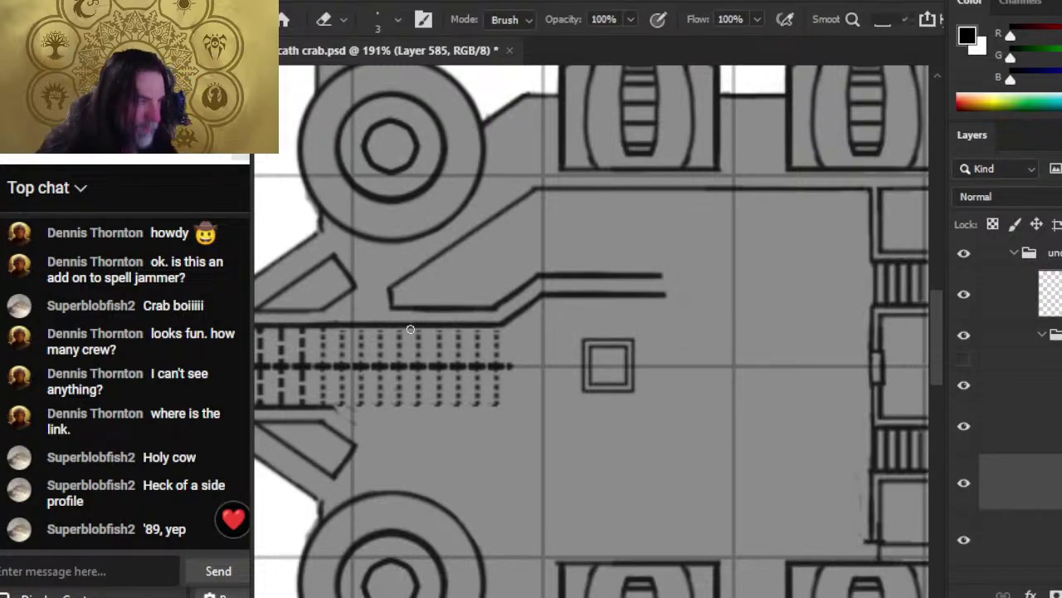
pyautogui.press('shift')
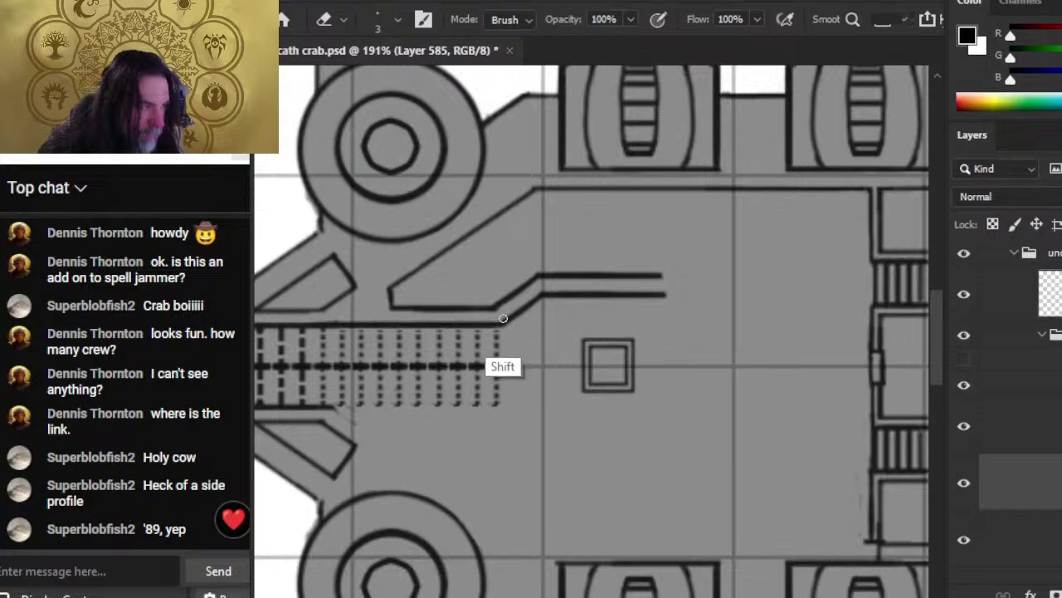
pyautogui.keyDown('alt'); pyautogui.click(965, 541); pyautogui.keyUp('alt')
pyautogui.keyDown('alt'); pyautogui.click(965, 544); pyautogui.keyUp('alt')
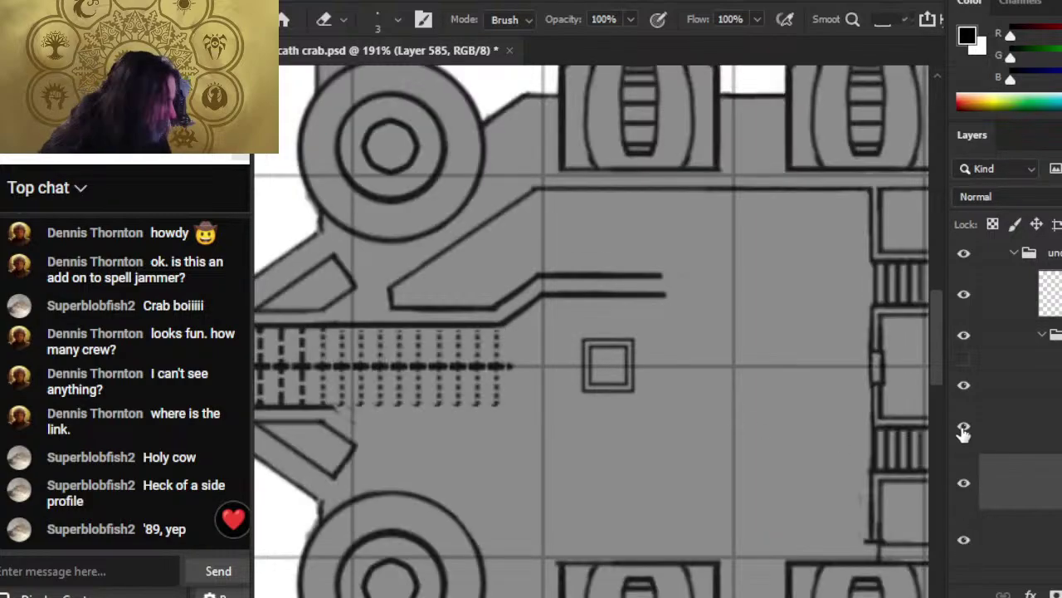
pyautogui.click(964, 427)
pyautogui.click(965, 427)
pyautogui.click(988, 444)
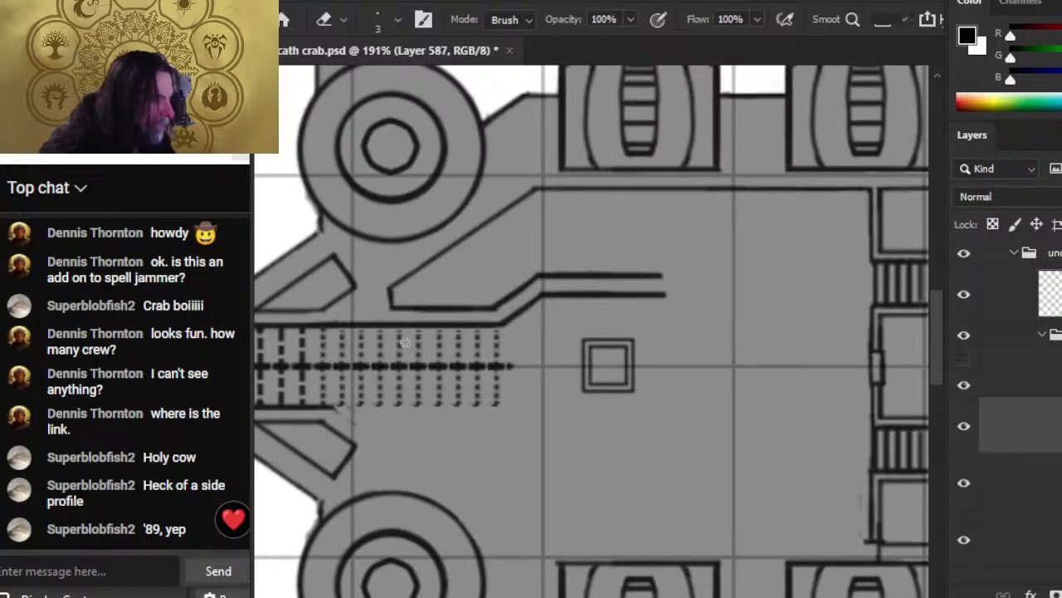
pyautogui.press('shift')
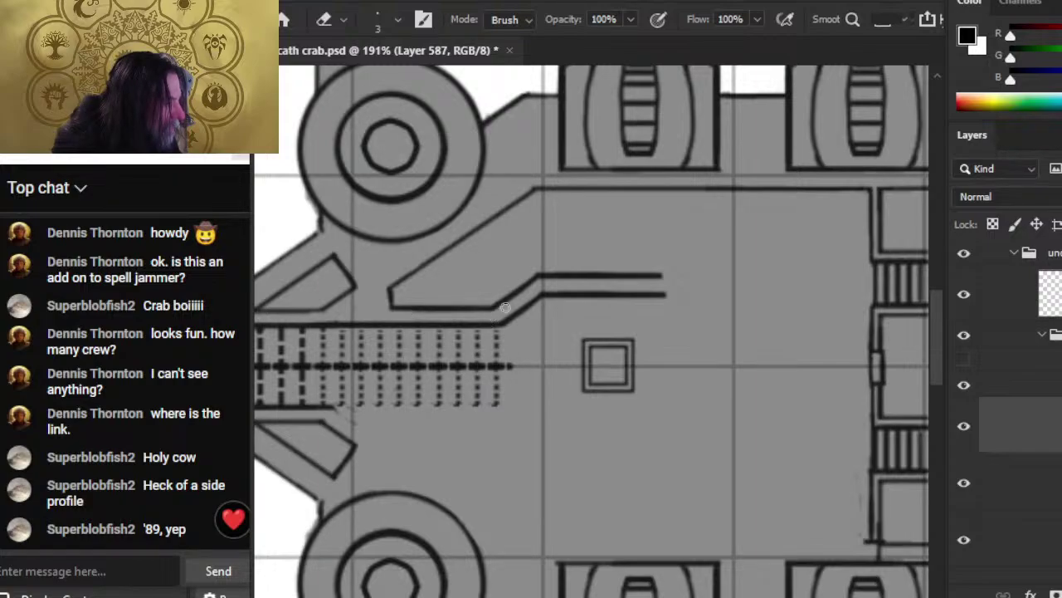
# - Cap the end of the double wall line with a short vertical stroke
pyautogui.press('z')
pyautogui.moveTo(528, 367)
pyautogui.mouseDown()
pyautogui.moveTo(457, 327)
pyautogui.moveTo(468, 456)
pyautogui.mouseUp()
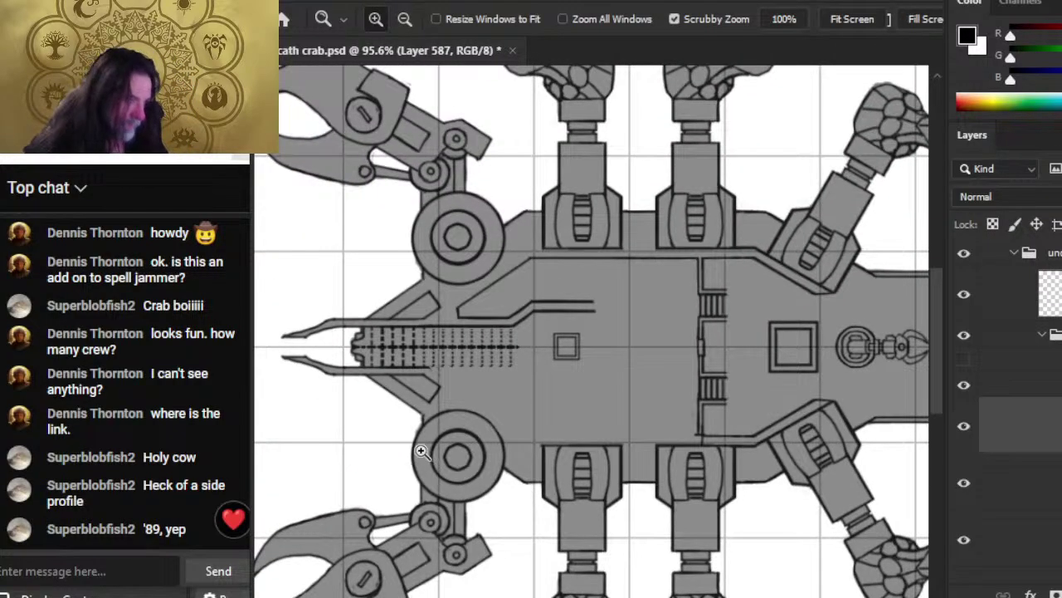
pyautogui.moveTo(590, 304); pyautogui.dragTo(655, 313)
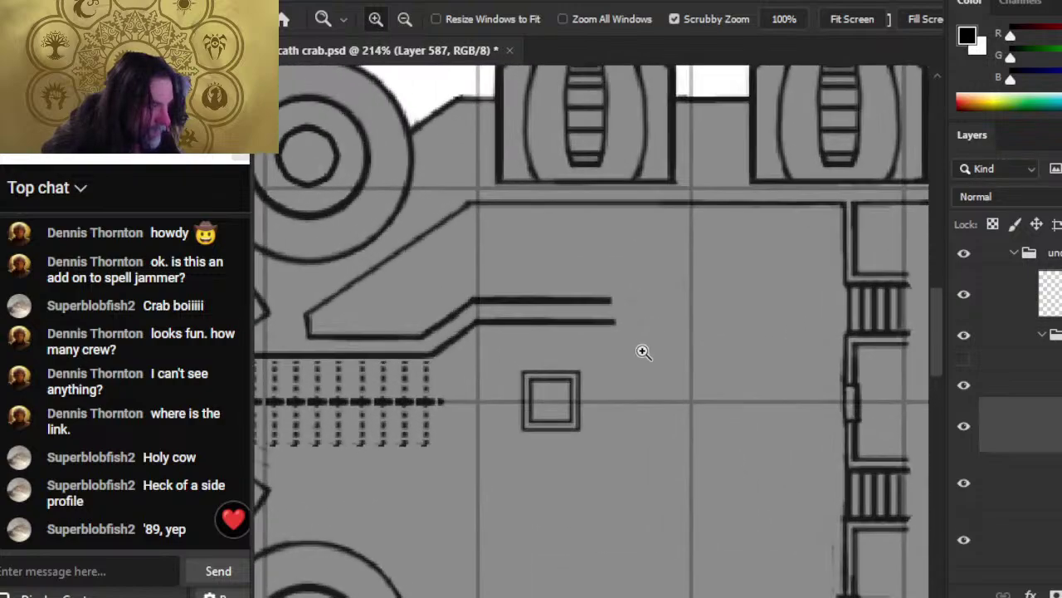
pyautogui.press('b')
pyautogui.keyDown('shift'); pyautogui.click(616, 301); pyautogui.keyUp('shift')
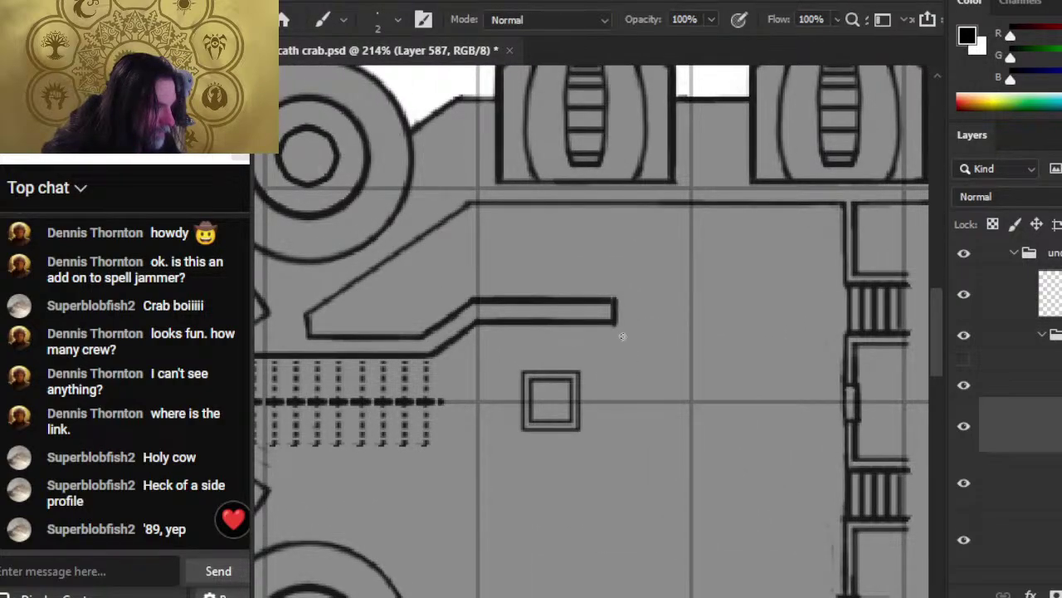
pyautogui.press('e')
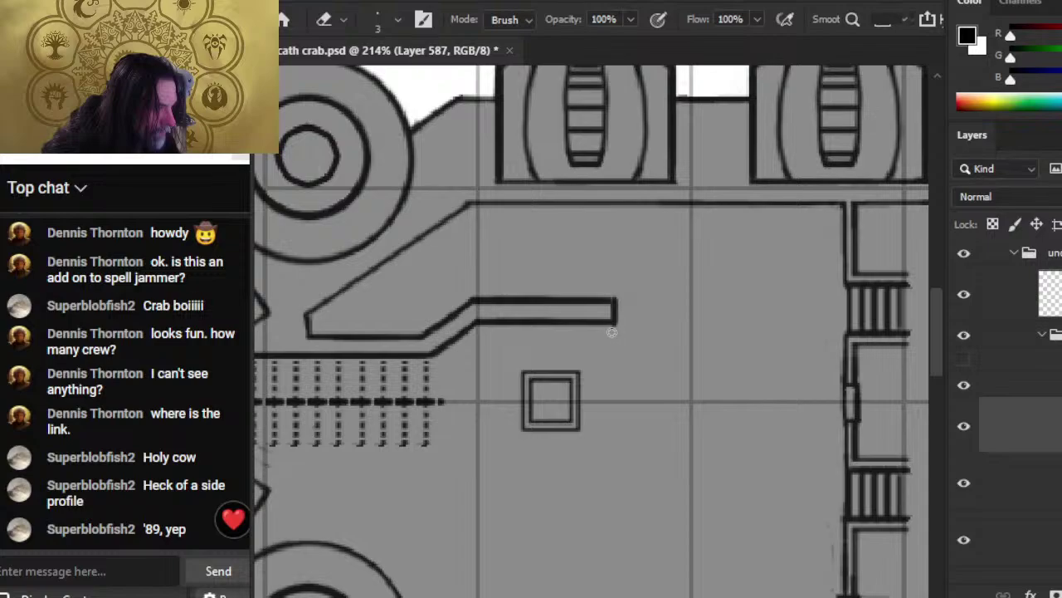
pyautogui.press('z')
pyautogui.moveTo(656, 348); pyautogui.dragTo(598, 375)
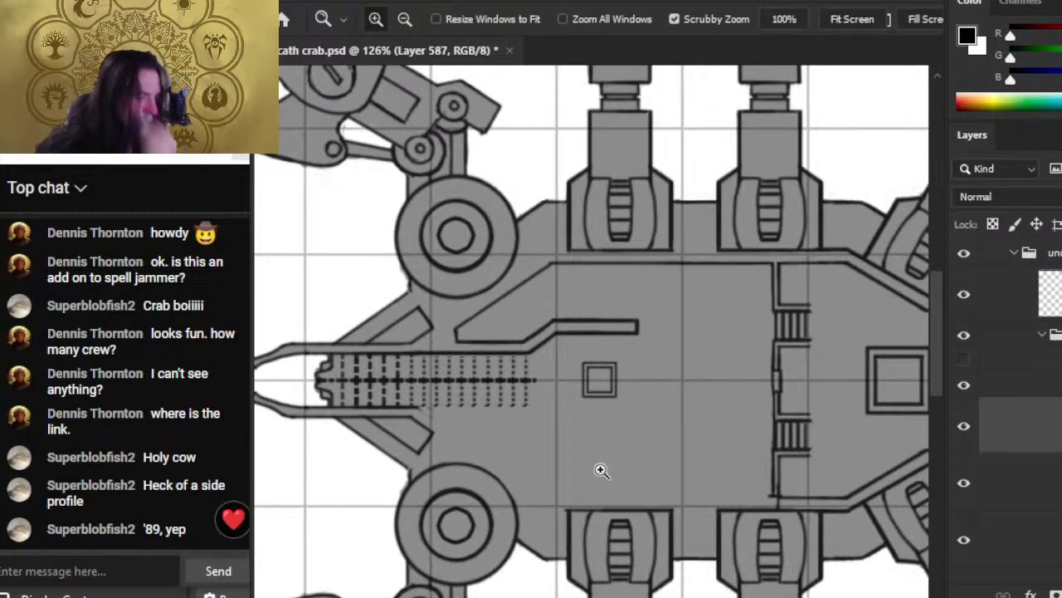
# - Bring the Epidemic Sound Chrome window forward and maximize it
pyautogui.hotkey('alt', 'Tab')
pyautogui.hotkey('alt', 'Tab')
pyautogui.hotkey('alt', 'Tab')
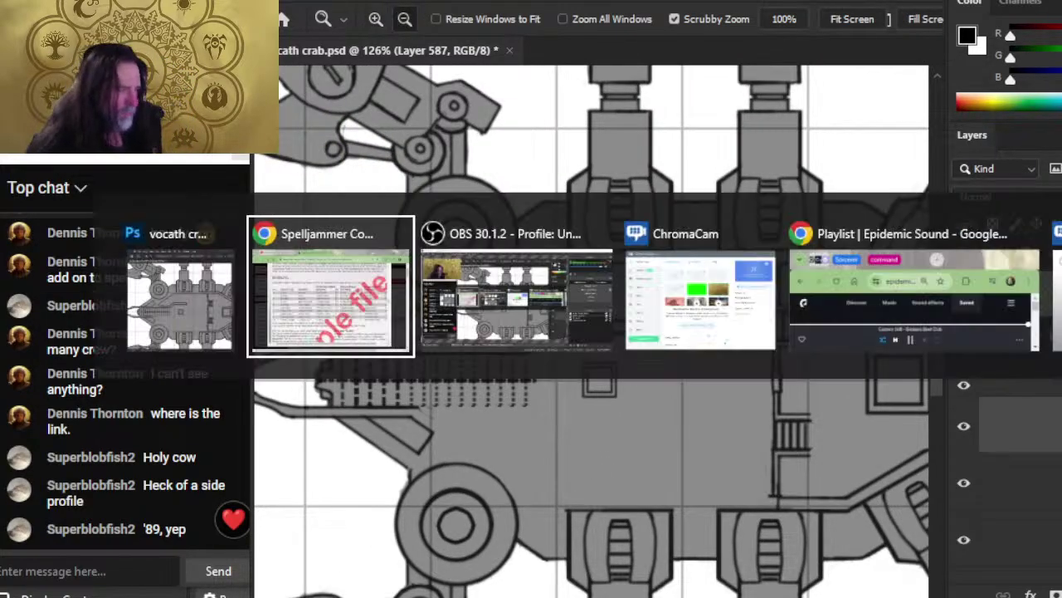
pyautogui.hotkey('alt', 'Tab')
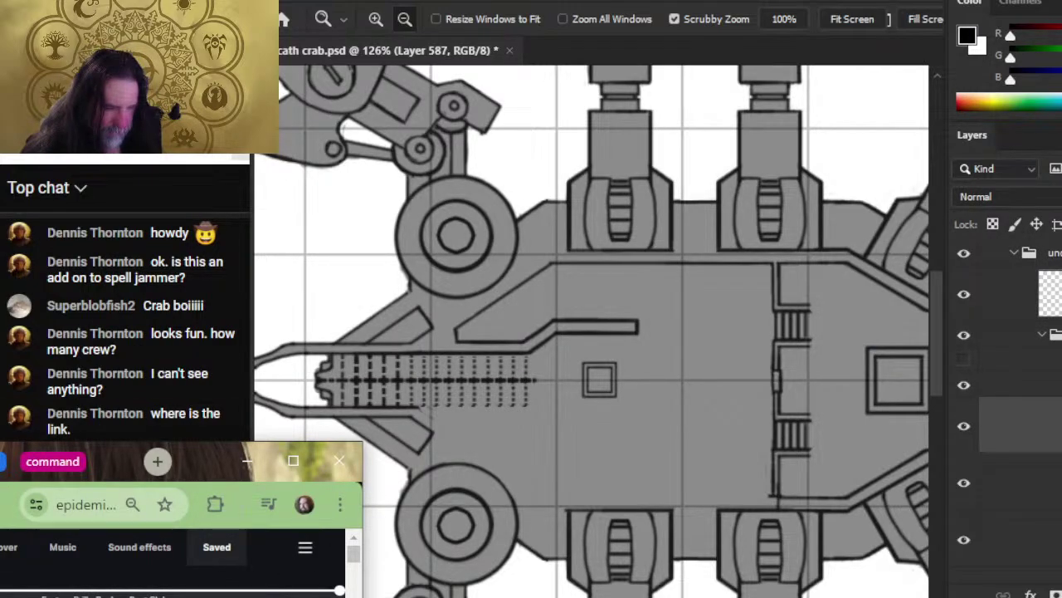
pyautogui.moveTo(240, 466); pyautogui.dragTo(393, 2)
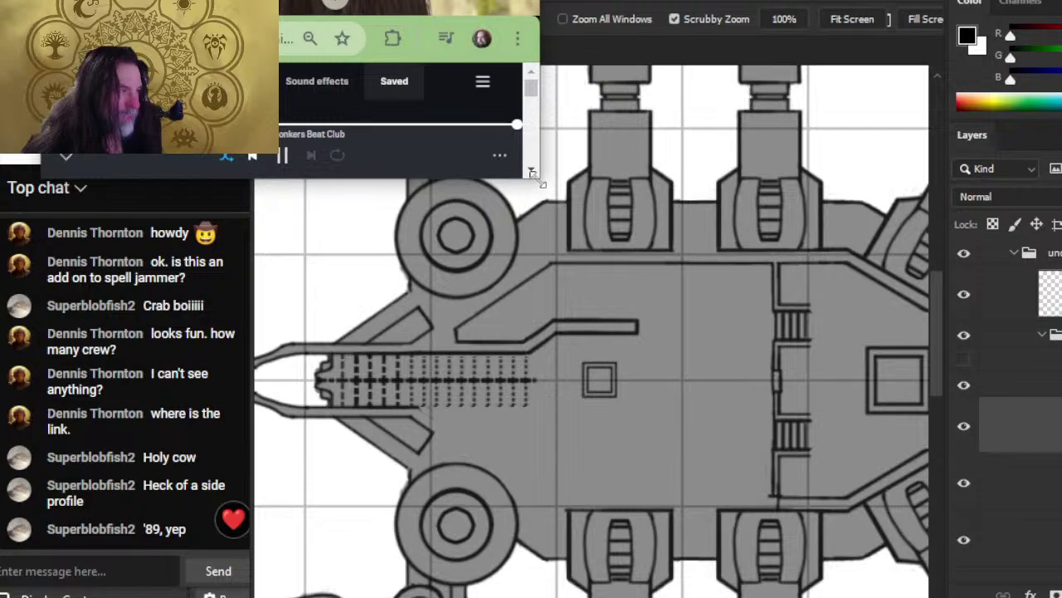
pyautogui.moveTo(535, 176); pyautogui.dragTo(1040, 573)
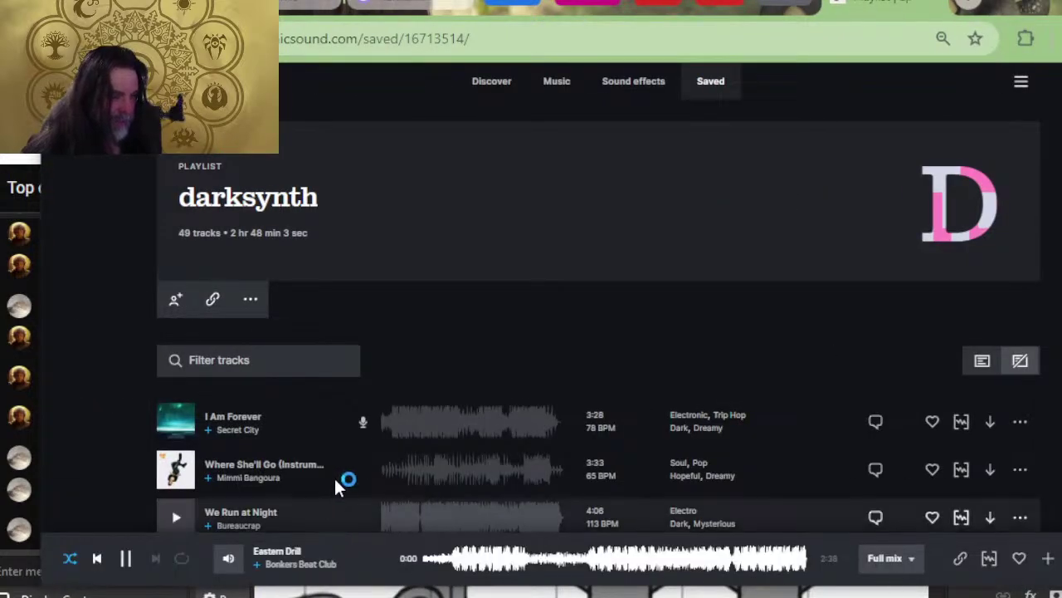
# - Play Floating Leaf from the darksynth playlist and make sure shuffle ends up on
pyautogui.scroll(-2, 335, 481)
pyautogui.click(177, 448)
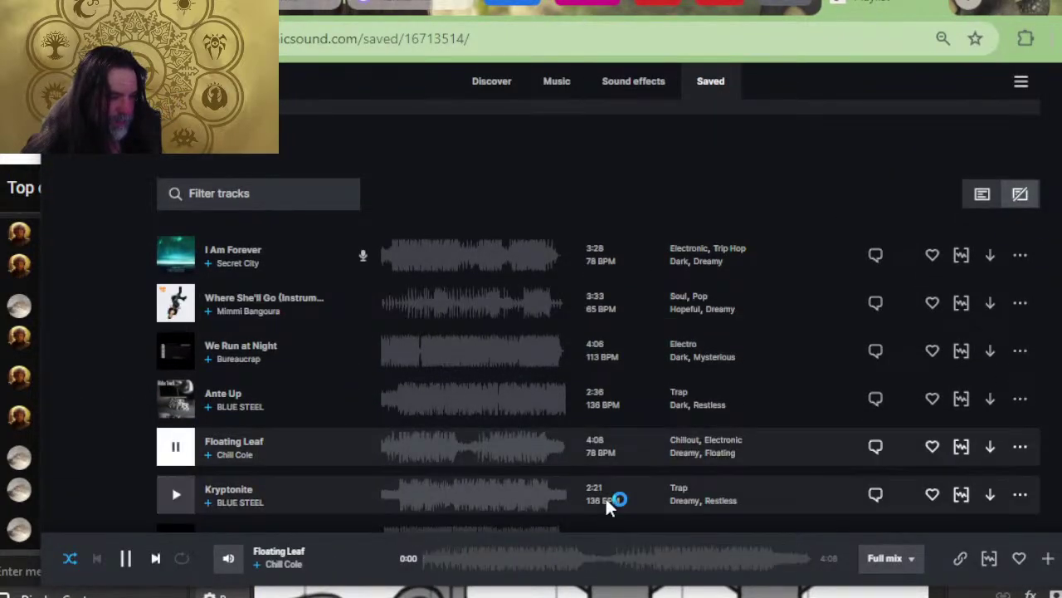
pyautogui.click(70, 561)
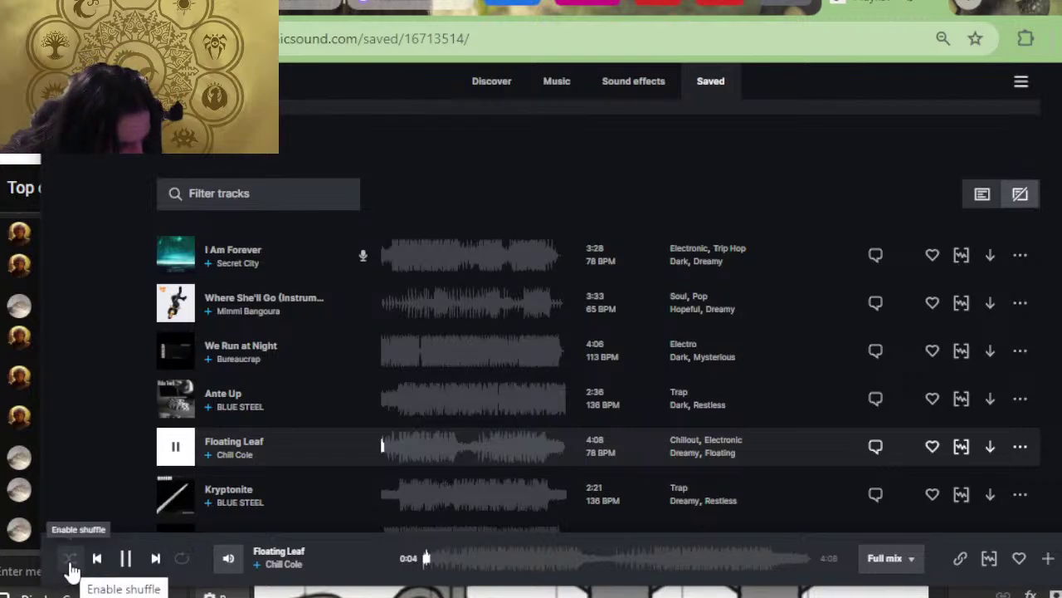
pyautogui.click(70, 566)
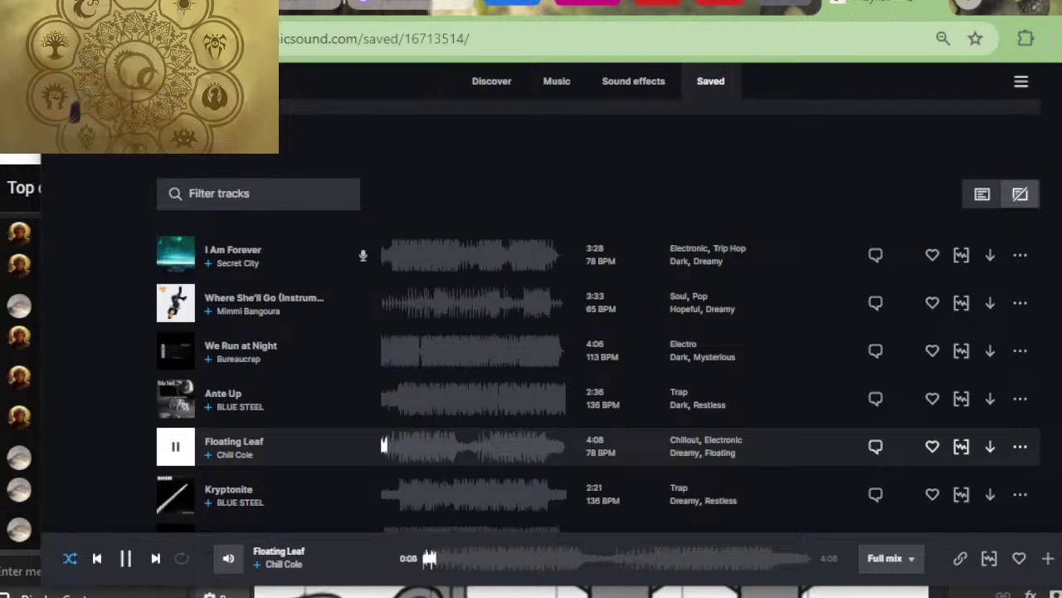
# - Shrink the music window to the lower left and return to the crab map in Photoshop
pyautogui.moveTo(581, 7); pyautogui.dragTo(235, 382)
pyautogui.moveTo(389, 405); pyautogui.dragTo(190, 463)
pyautogui.hotkey('alt', 'Tab')
pyautogui.hotkey('alt', 'Tab')
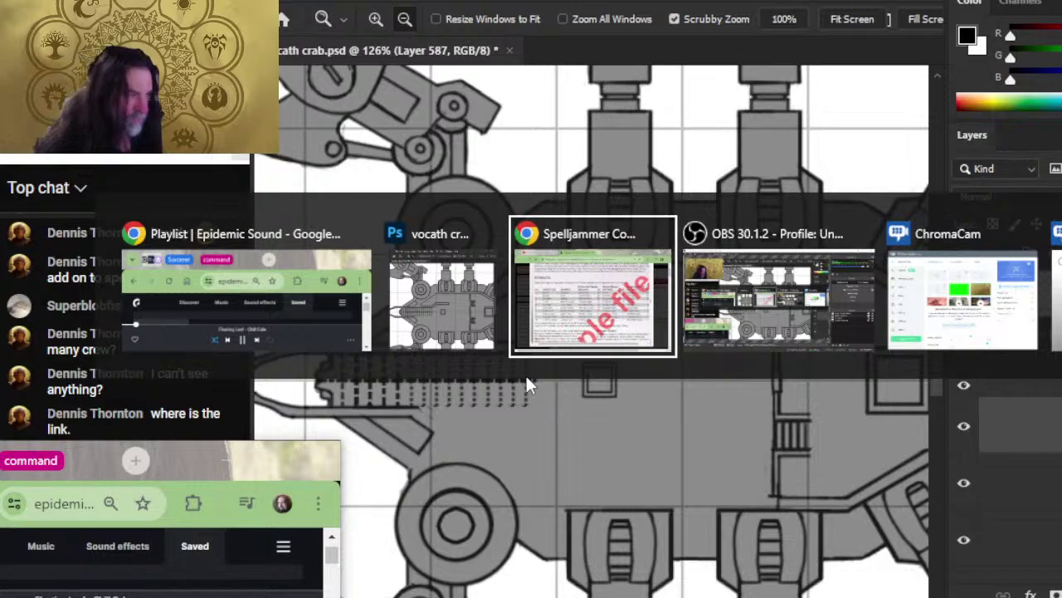
pyautogui.hotkey('alt', 'Tab')
pyautogui.hotkey('alt', 'Tab')
pyautogui.hotkey('alt', 'Tab')
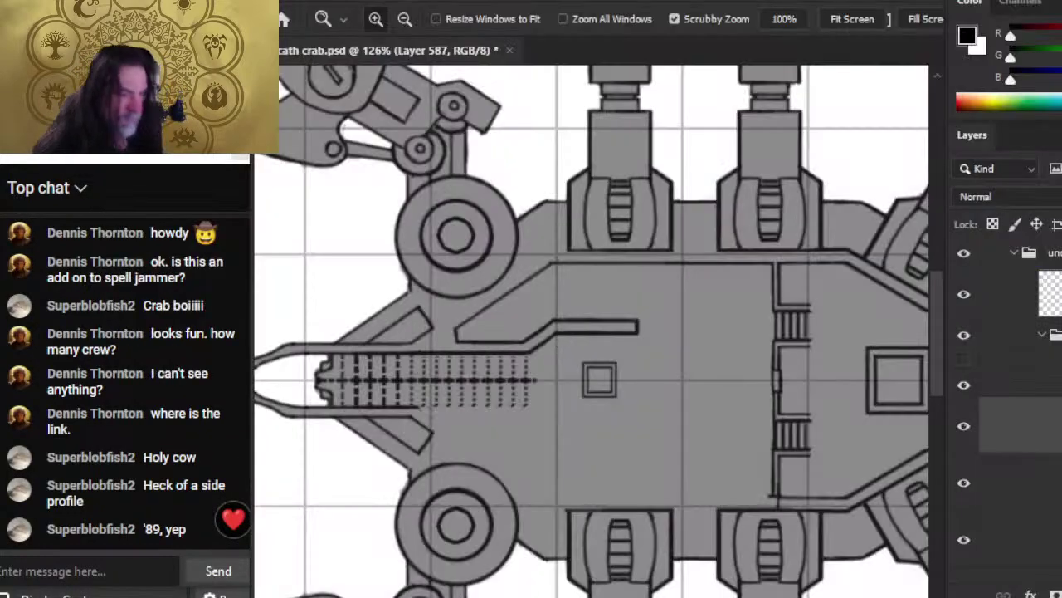
pyautogui.hotkey('alt', 'Tab')
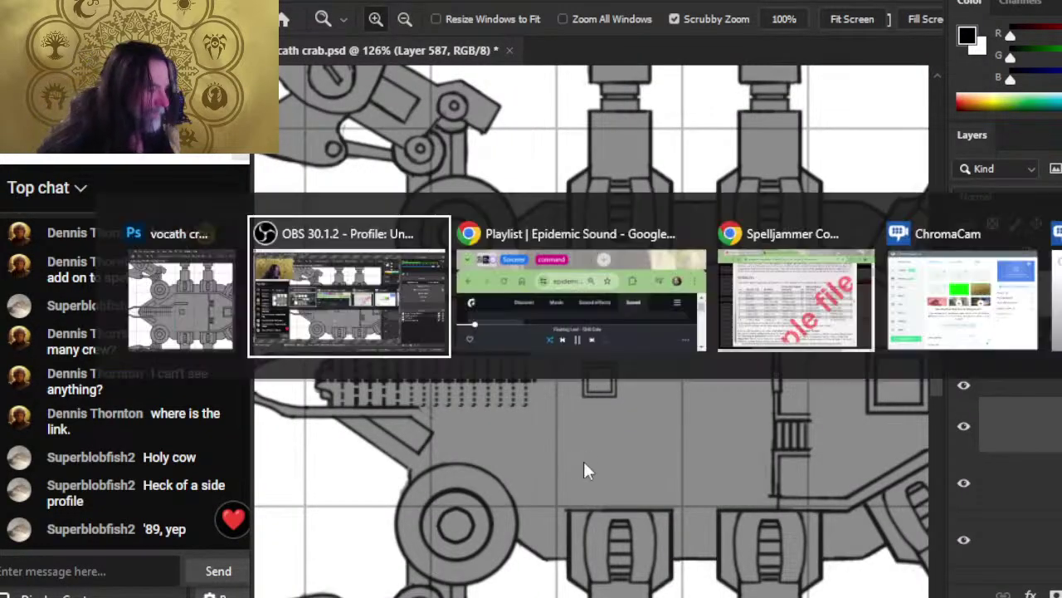
pyautogui.hotkey('alt', 'Tab')
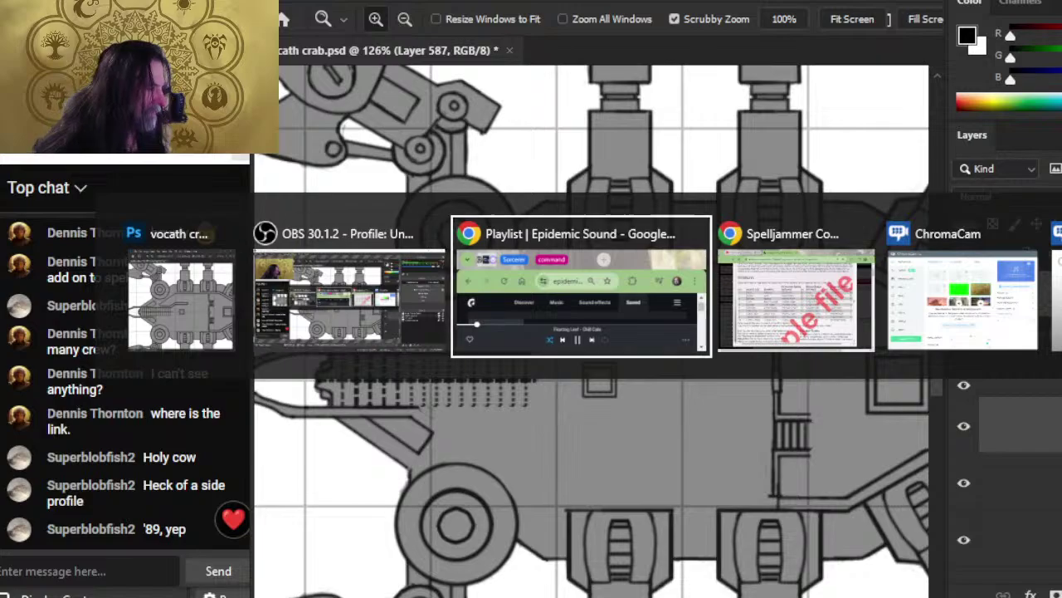
pyautogui.hotkey('alt', 'Tab')
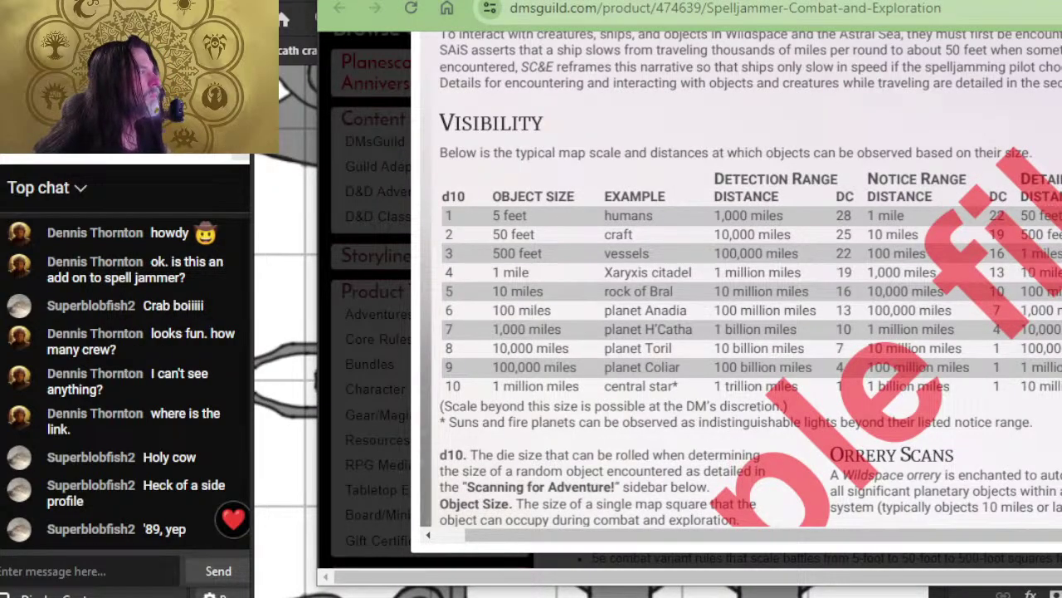
pyautogui.hotkey('alt', 'Tab')
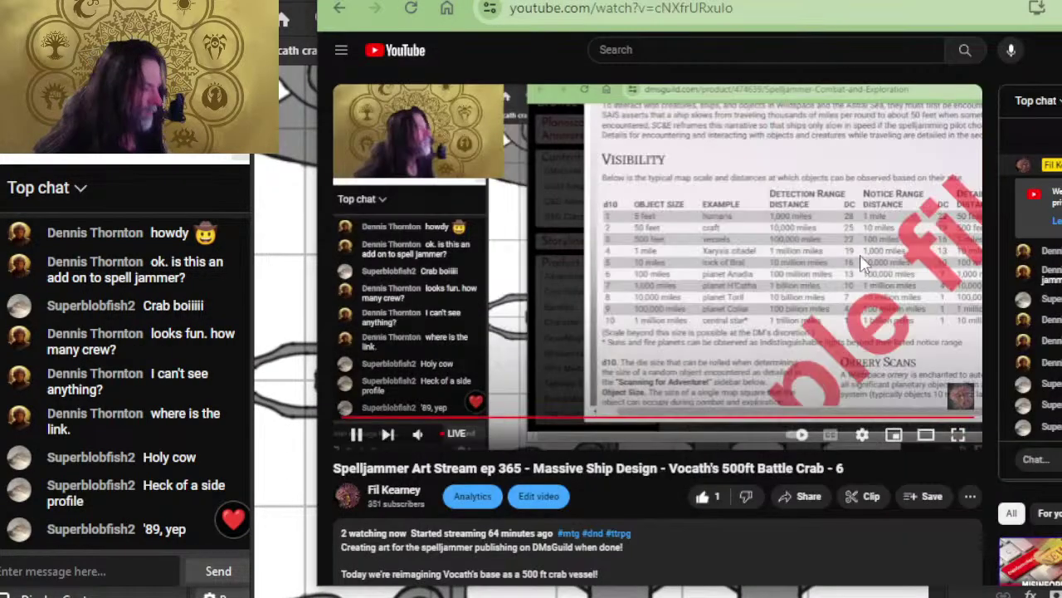
pyautogui.hotkey('alt', 'Tab')
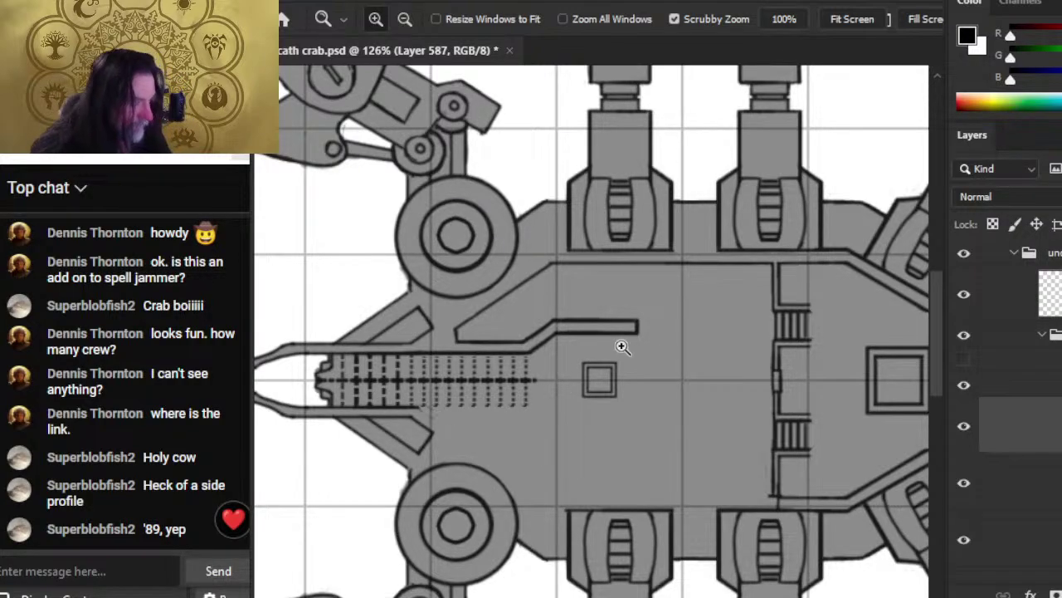
pyautogui.moveTo(632, 345); pyautogui.dragTo(621, 347)
pyautogui.moveTo(694, 441); pyautogui.dragTo(636, 401)
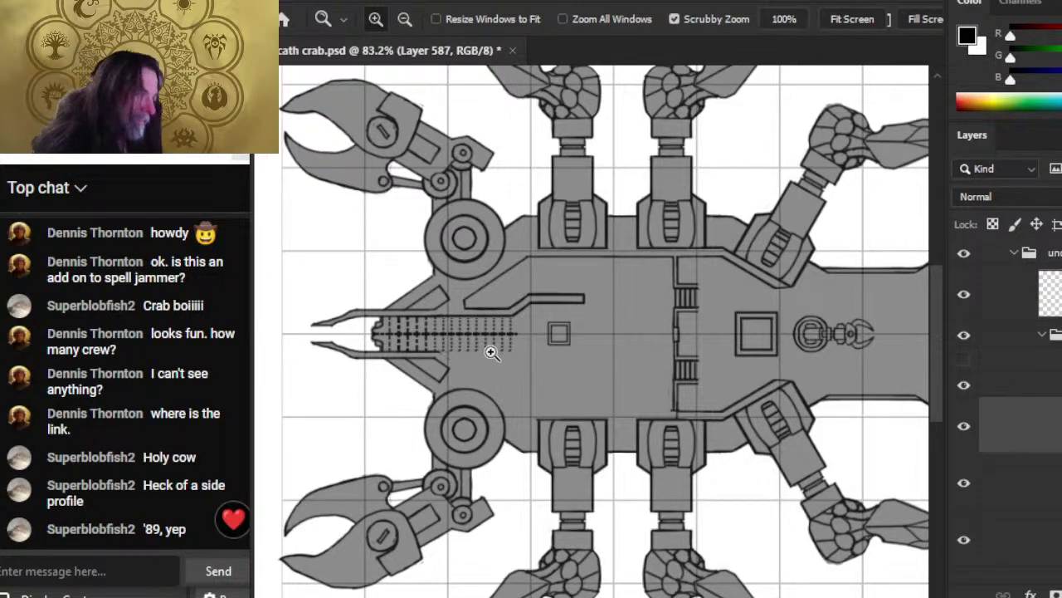
pyautogui.moveTo(541, 300); pyautogui.dragTo(598, 312)
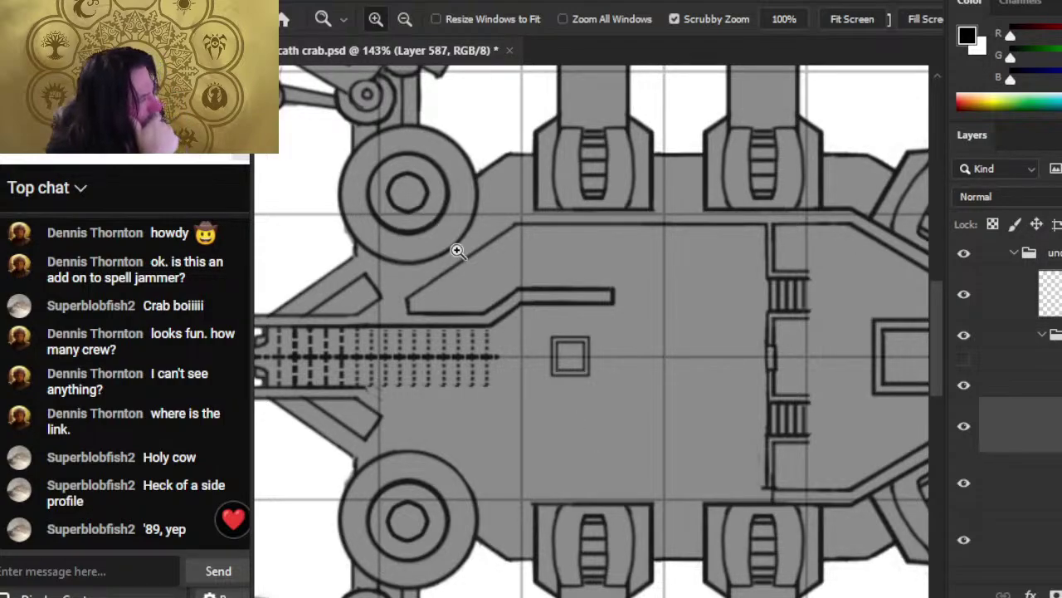
pyautogui.press('e')
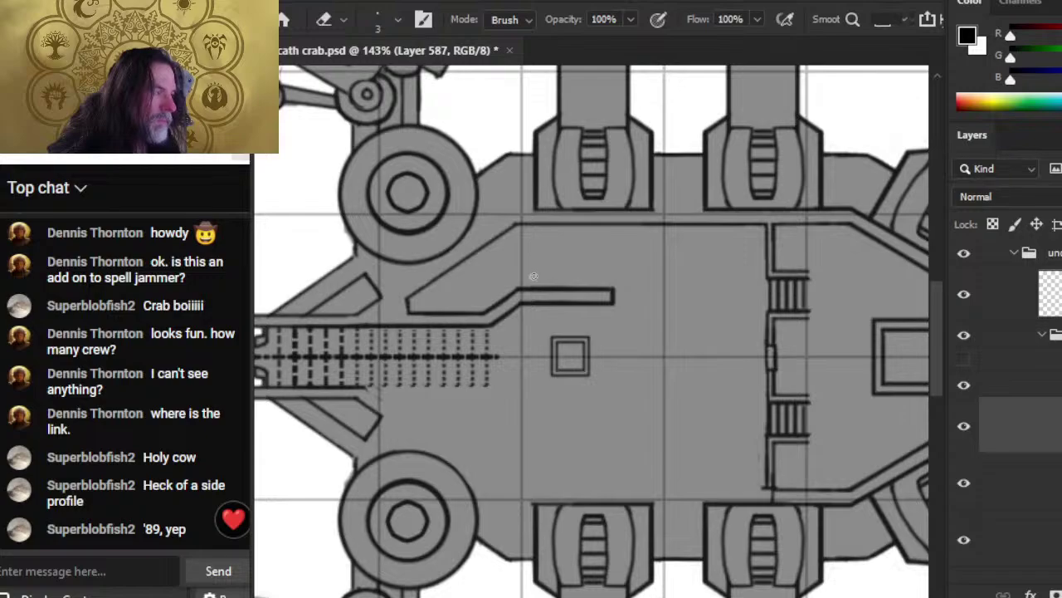
pyautogui.press('z')
pyautogui.moveTo(524, 290); pyautogui.dragTo(510, 292)
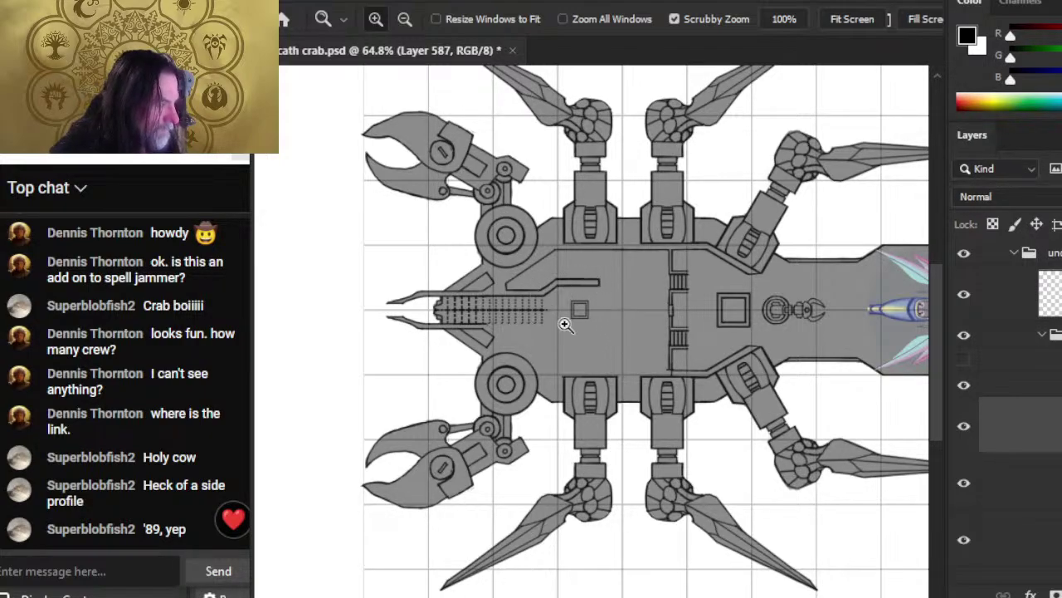
pyautogui.moveTo(707, 356); pyautogui.dragTo(773, 359)
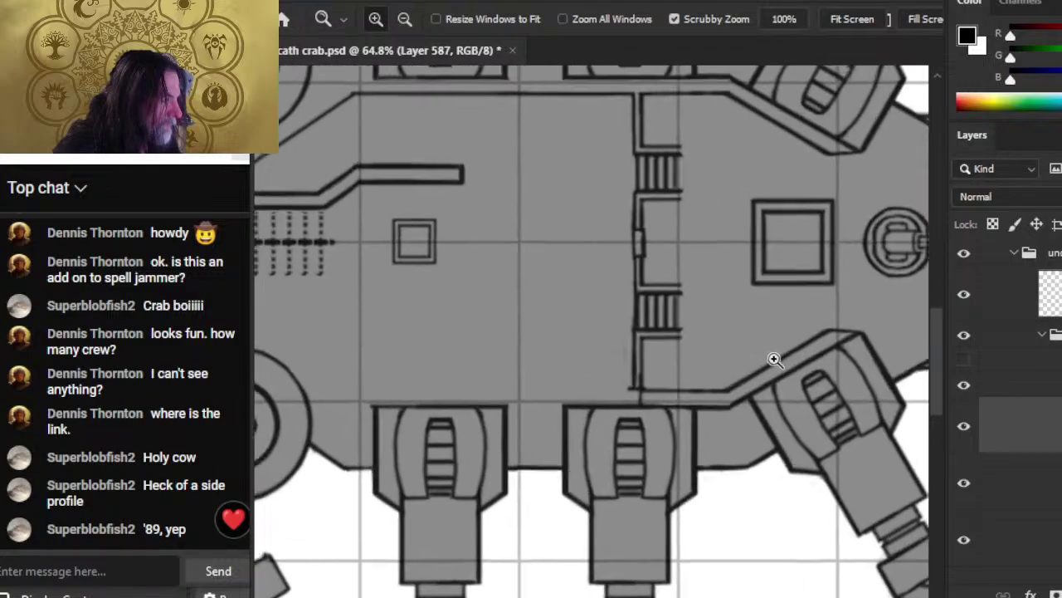
pyautogui.moveTo(676, 249); pyautogui.dragTo(683, 415)
pyautogui.press('b')
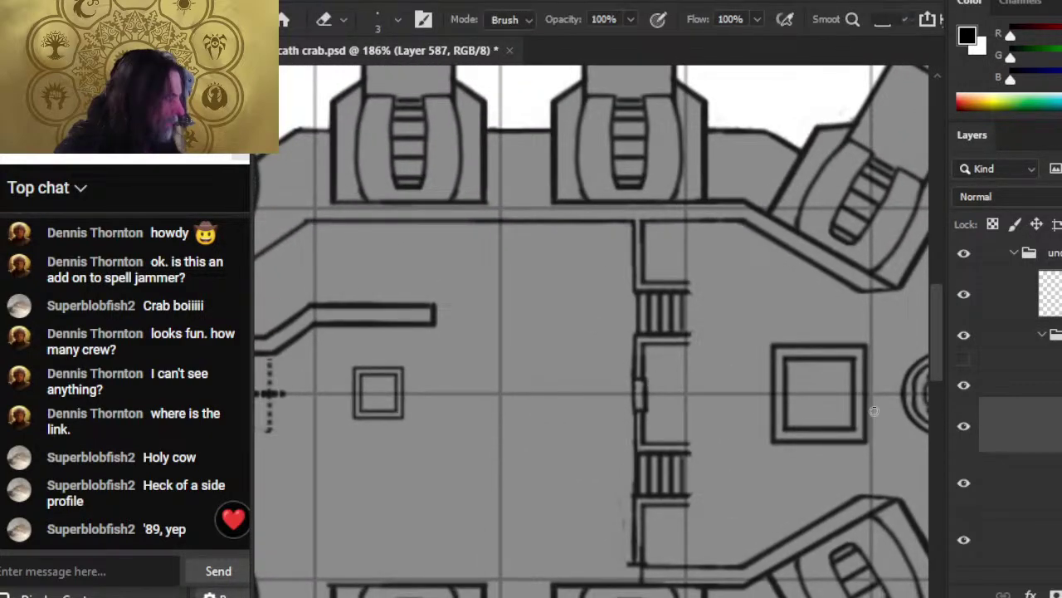
# - Check the layers' contents, then Merge Down the corridor outline layer into the line art
pyautogui.click(965, 426)
pyautogui.click(965, 426)
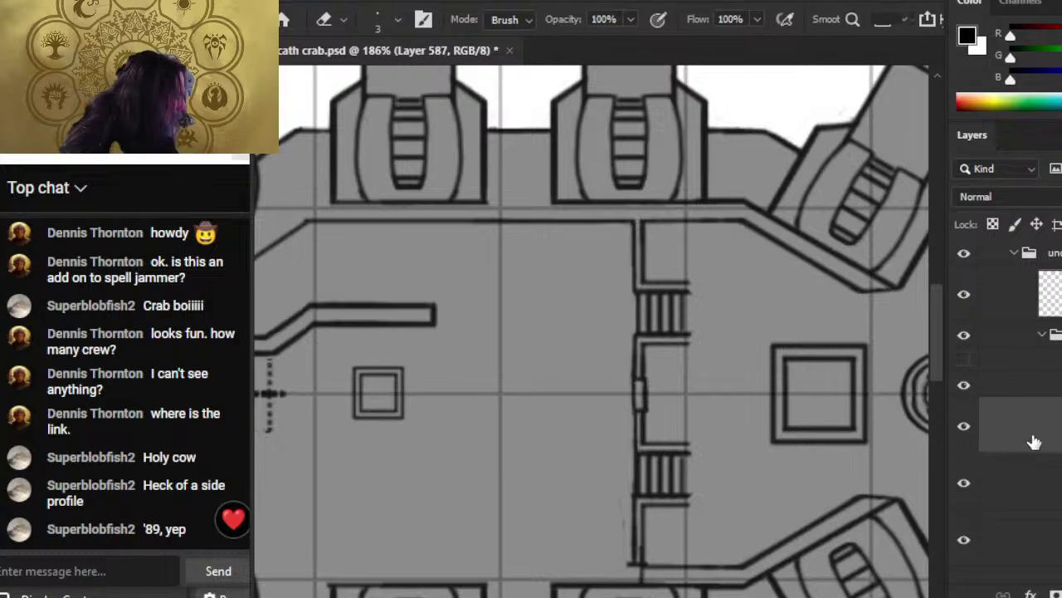
pyautogui.click(1035, 508)
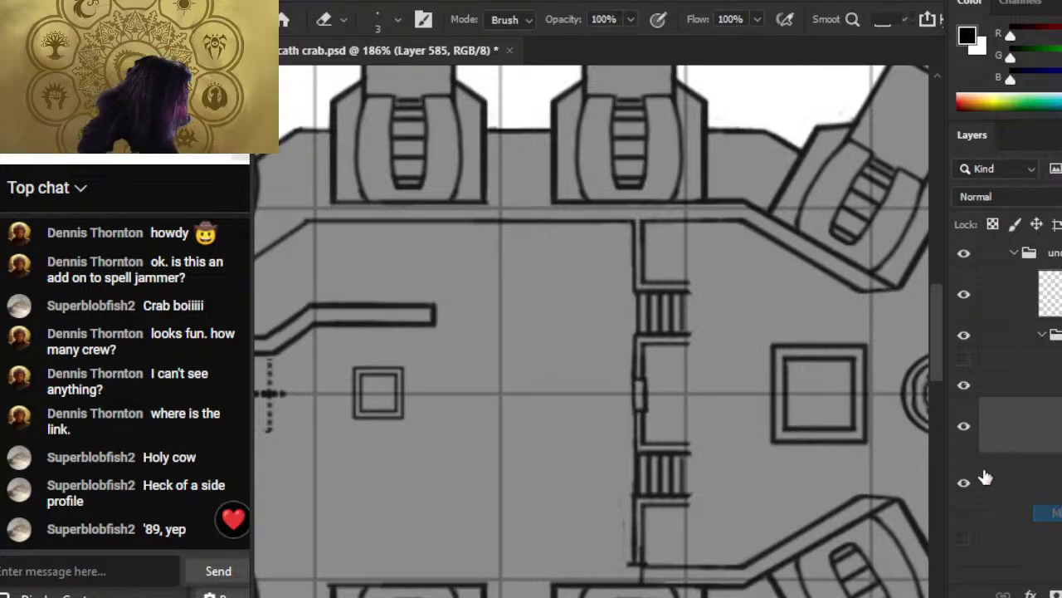
pyautogui.click(961, 431)
pyautogui.click(962, 427)
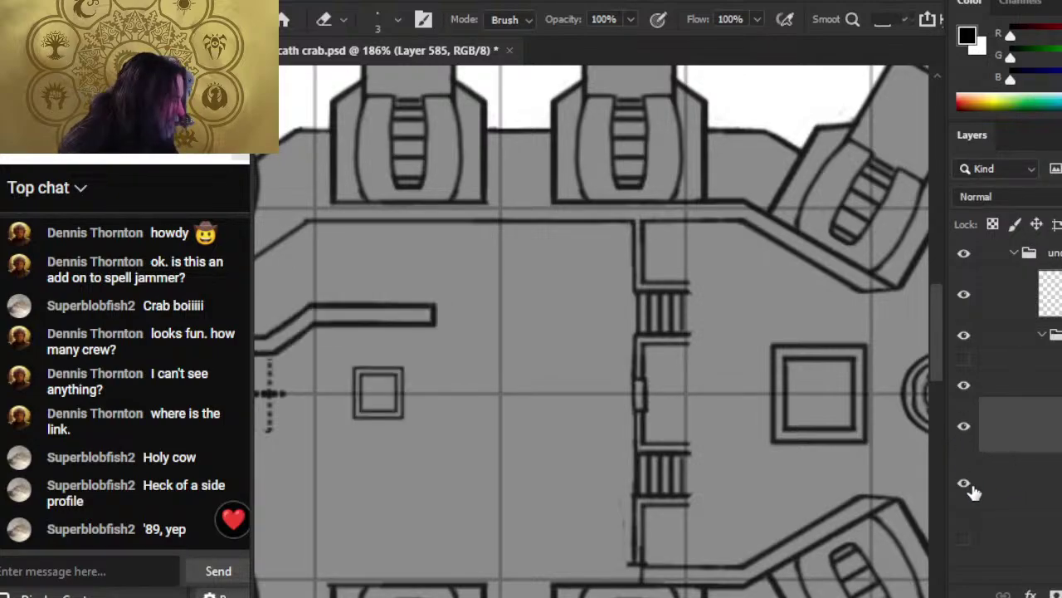
pyautogui.click(965, 482)
pyautogui.click(965, 483)
pyautogui.rightClick(1012, 435)
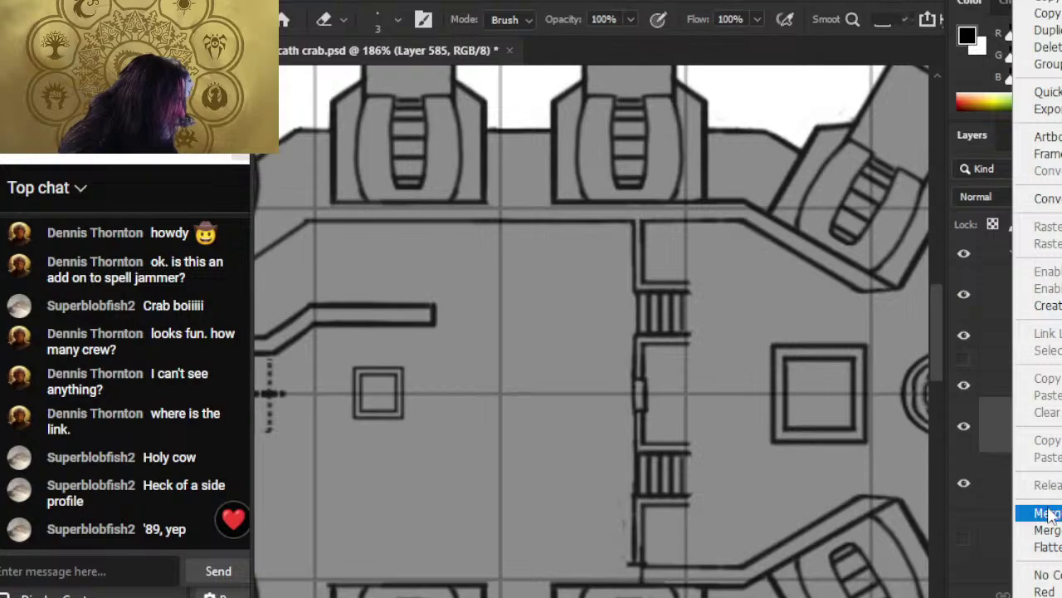
pyautogui.click(1040, 512)
pyautogui.click(963, 429)
pyautogui.click(966, 444)
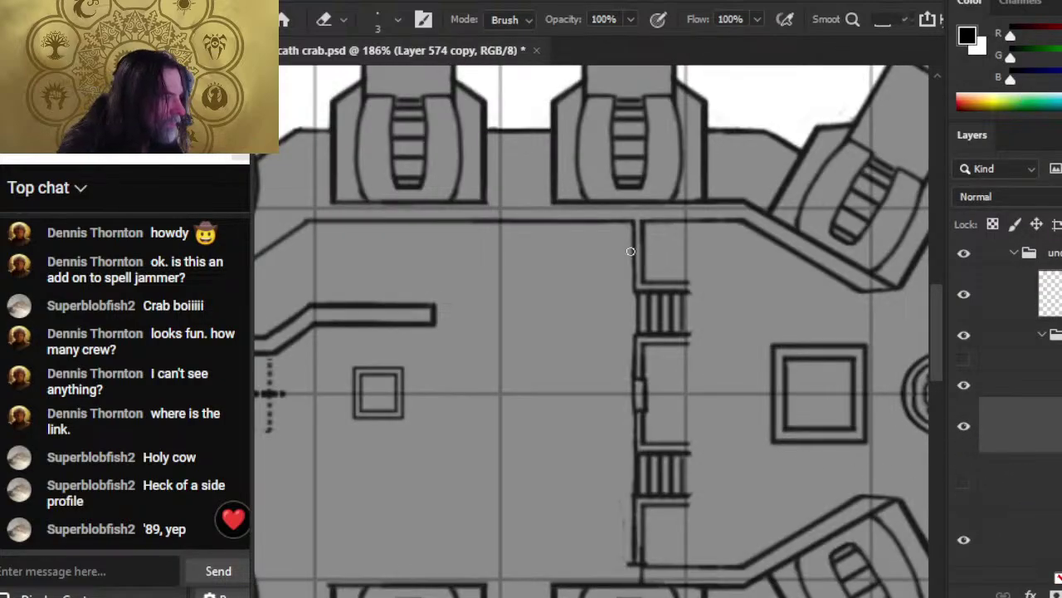
# - Copy the stair-wall door onto its own layer and move it up near the wall top
pyautogui.press('l')
pyautogui.moveTo(665, 365); pyautogui.dragTo(662, 370)
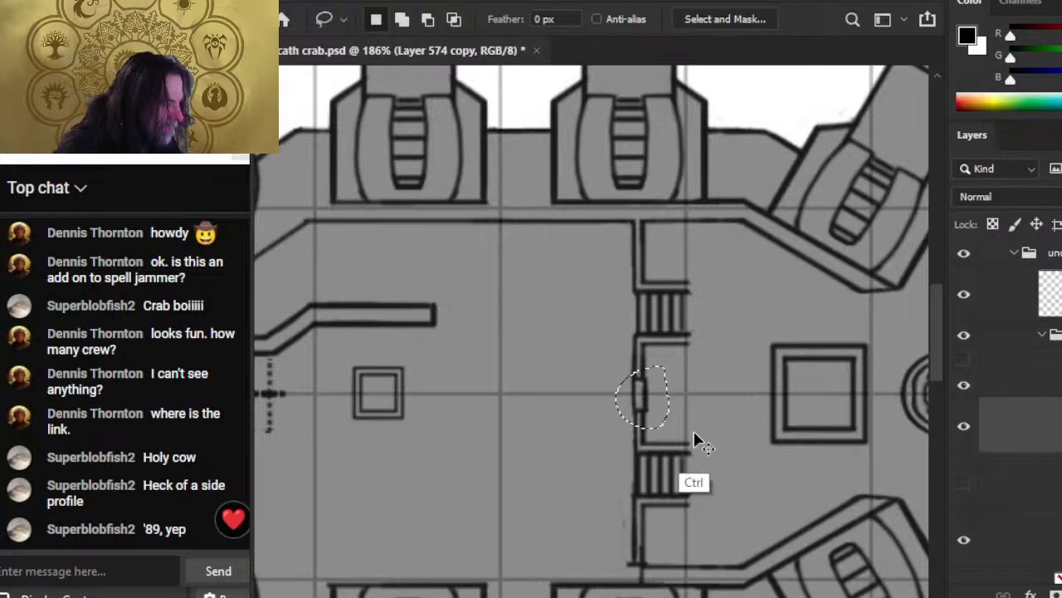
pyautogui.hotkey('ctrl', 'j')
pyautogui.press('v')
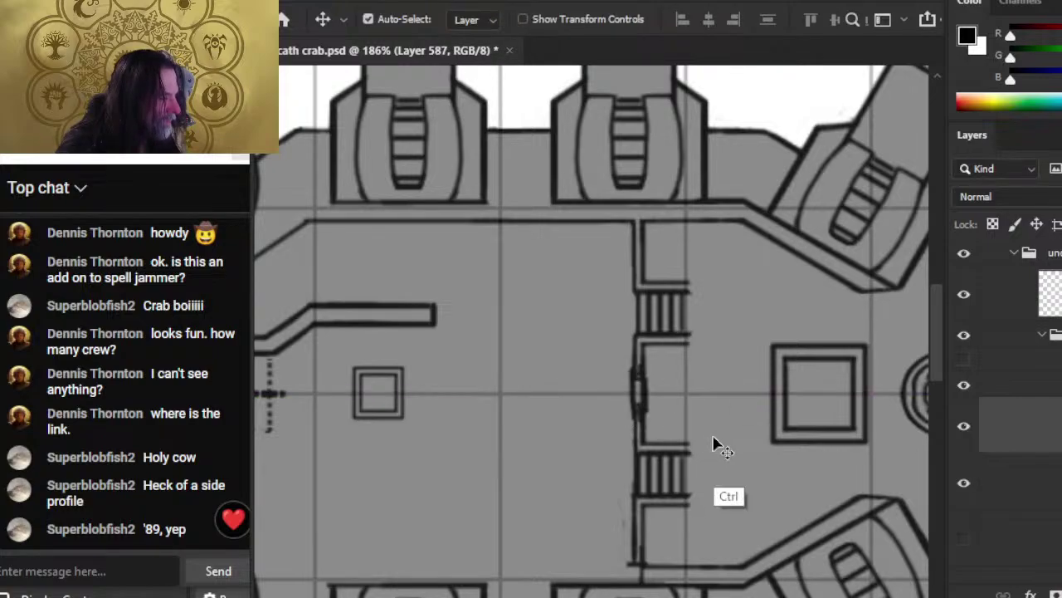
pyautogui.moveTo(713, 424); pyautogui.dragTo(706, 308)
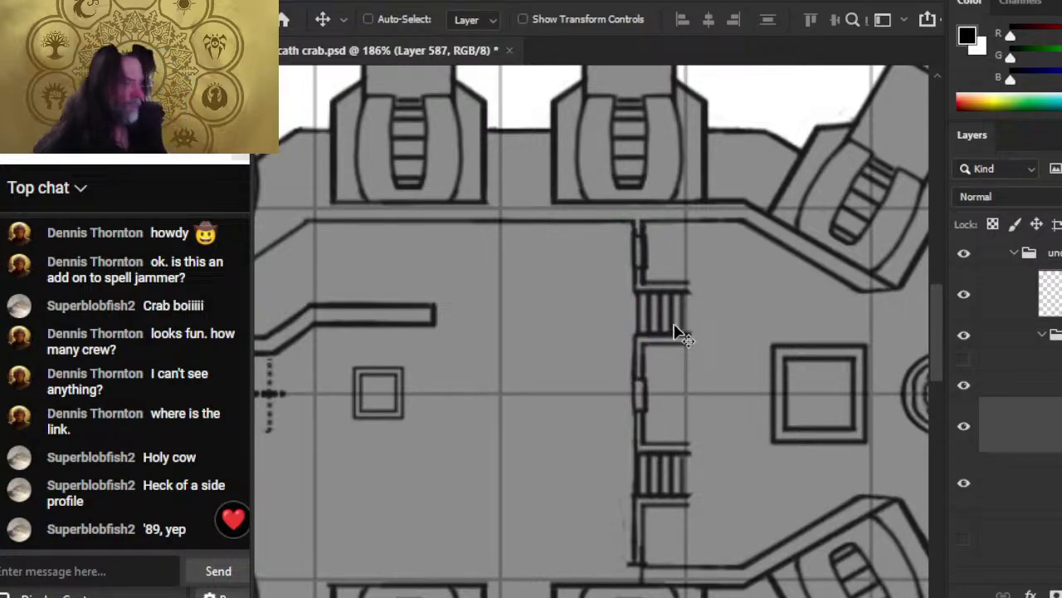
# - Reselect the merged line-art layer and zoom out to show the whole crab ship
pyautogui.click(1037, 496)
pyautogui.press('b')
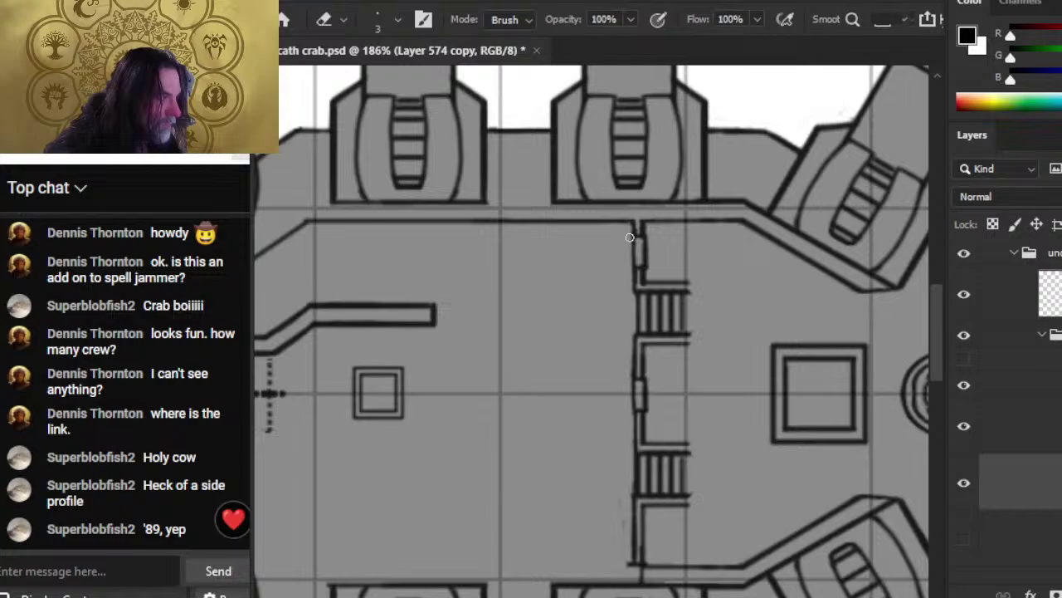
pyautogui.press('z')
pyautogui.keyDown('alt'); pyautogui.click(676, 282); pyautogui.keyUp('alt')
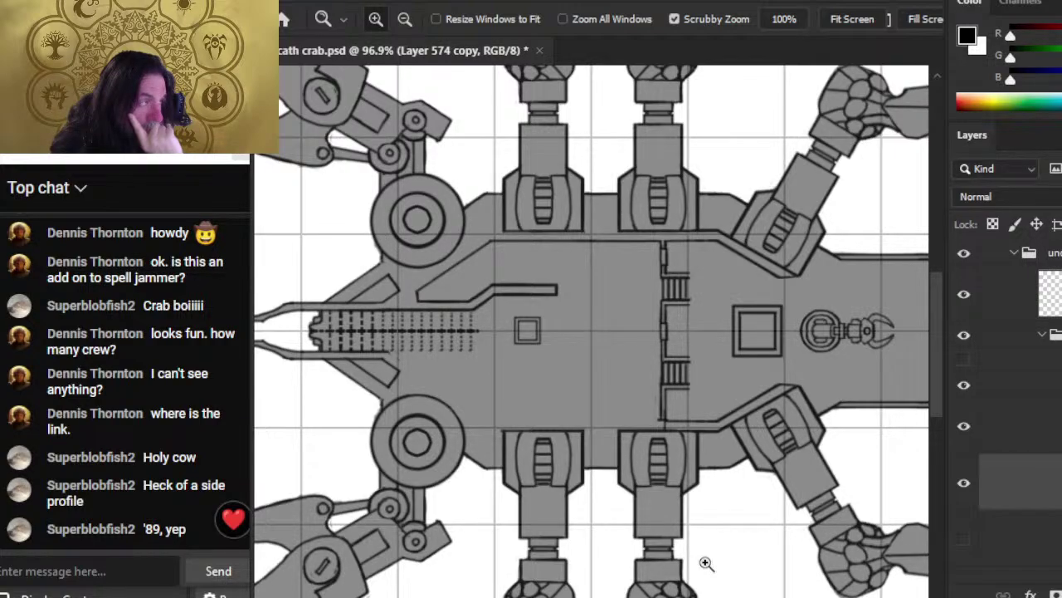
# - Show then hide the crew tokens layer, and Merge Layers on the selected line-art layers
pyautogui.click(963, 360)
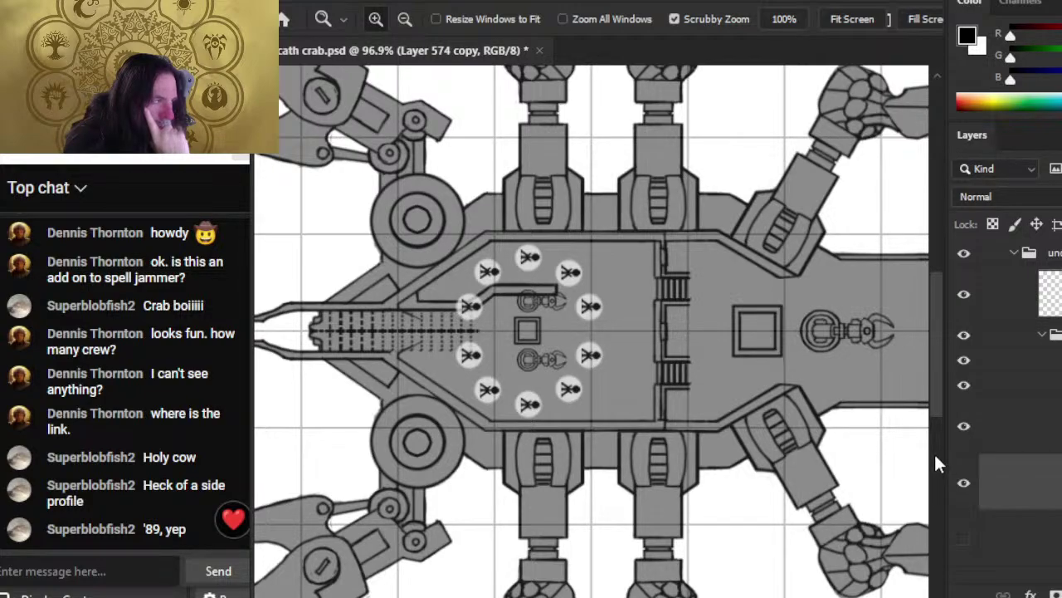
pyautogui.click(963, 360)
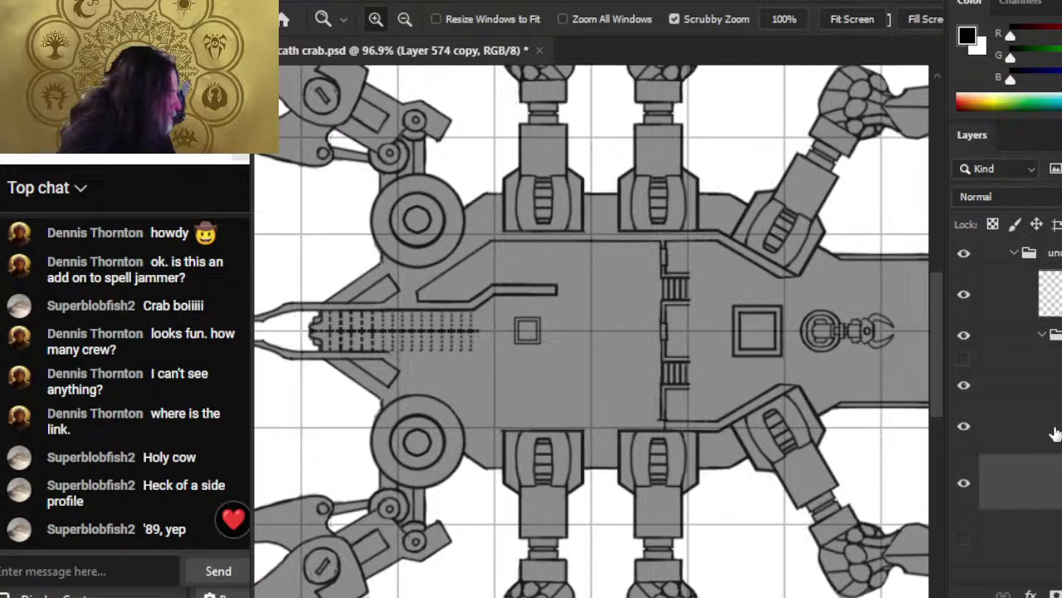
pyautogui.rightClick(1014, 444)
pyautogui.click(1040, 512)
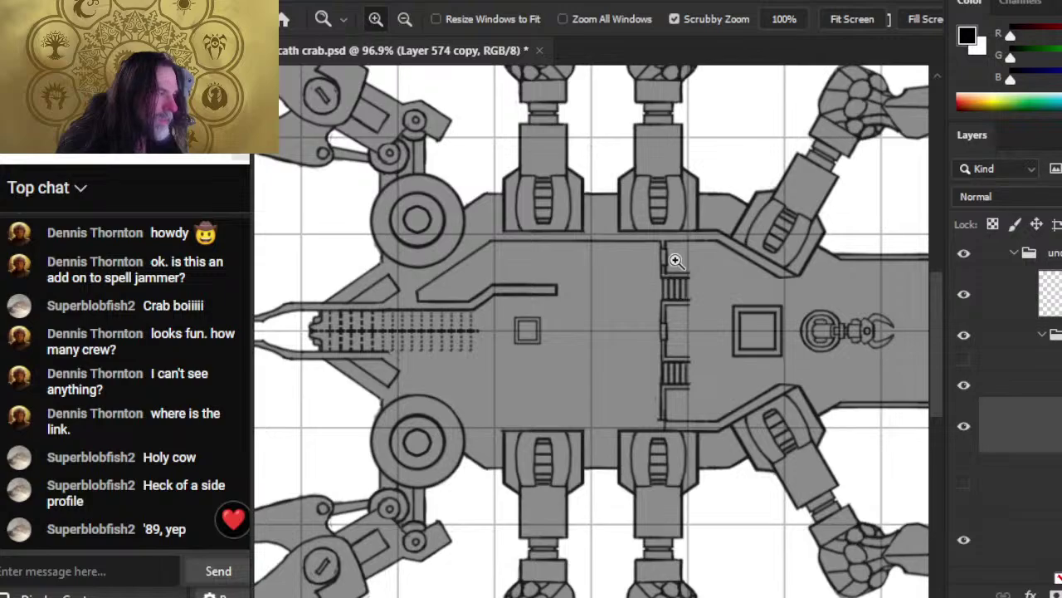
# - Copy the small door piece at the wall top onto a new layer and move it to start a new wall
pyautogui.moveTo(670, 257); pyautogui.dragTo(714, 298)
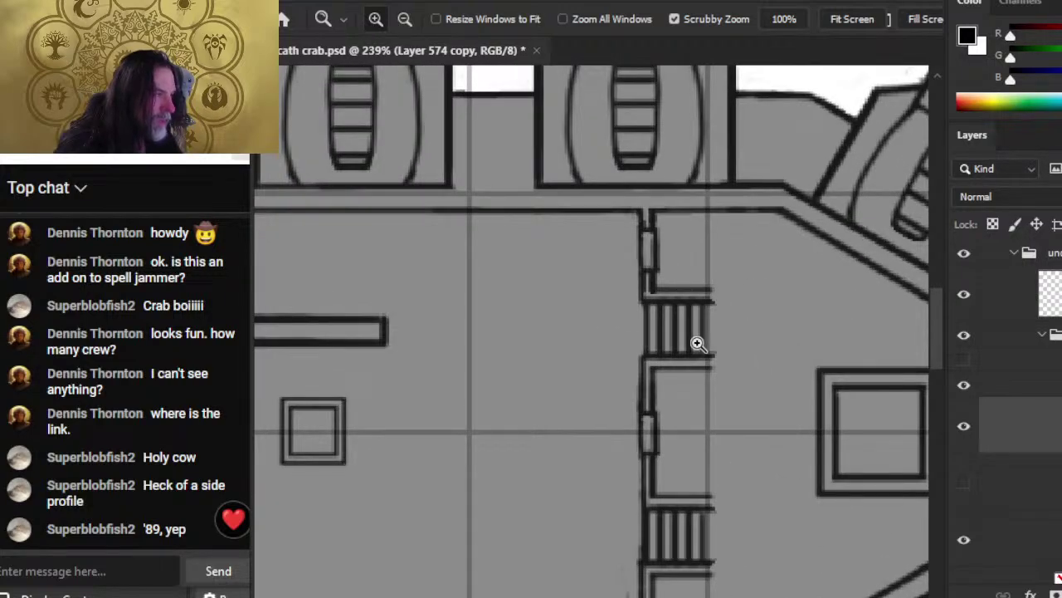
pyautogui.press('l')
pyautogui.moveTo(670, 232); pyautogui.dragTo(669, 236)
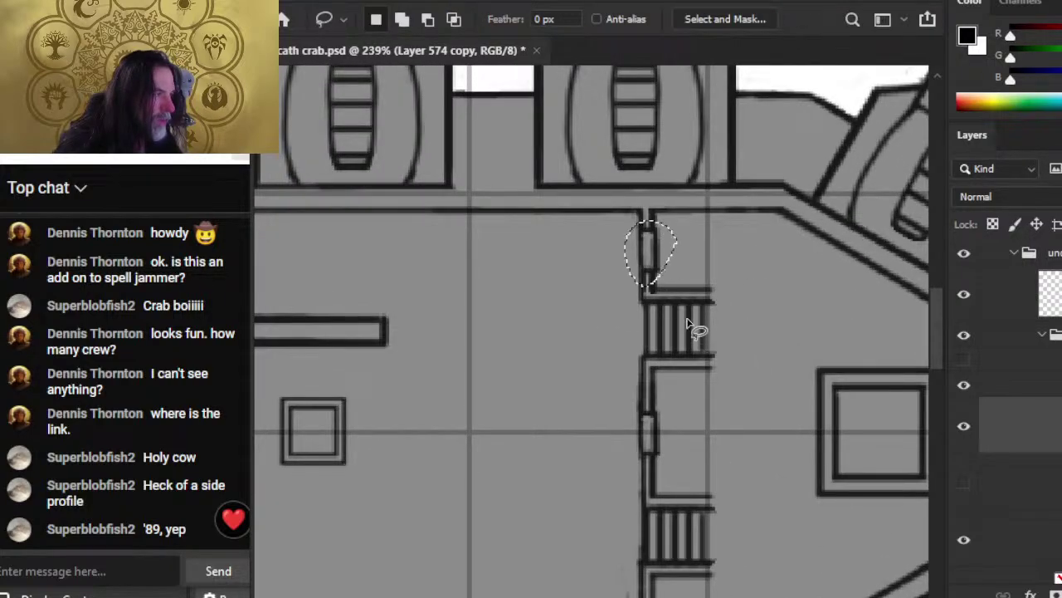
pyautogui.hotkey('ctrl', 'j')
pyautogui.press('v')
pyautogui.moveTo(719, 319)
pyautogui.mouseDown()
pyautogui.moveTo(640, 273)
pyautogui.moveTo(642, 286)
pyautogui.moveTo(703, 294)
pyautogui.moveTo(706, 277)
pyautogui.moveTo(723, 287)
pyautogui.mouseUp()
# - Paste three more wall-piece copies, stacking them into a short wall of four notched pieces
pyautogui.hotkey('ctrl', 'v')
pyautogui.hotkey('ctrl', 'v')
pyautogui.moveTo(706, 362); pyautogui.dragTo(692, 332)
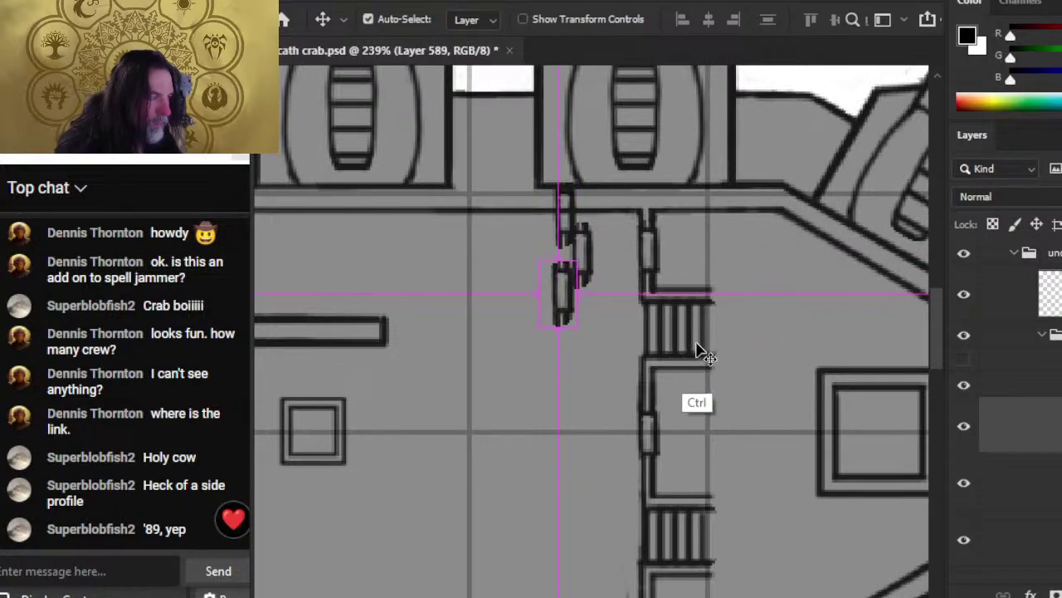
pyautogui.hotkey('ctrl', 'v')
pyautogui.moveTo(662, 384)
pyautogui.mouseDown()
pyautogui.moveTo(672, 379)
pyautogui.moveTo(660, 384)
pyautogui.mouseUp()
pyautogui.hotkey('ctrl', 'v')
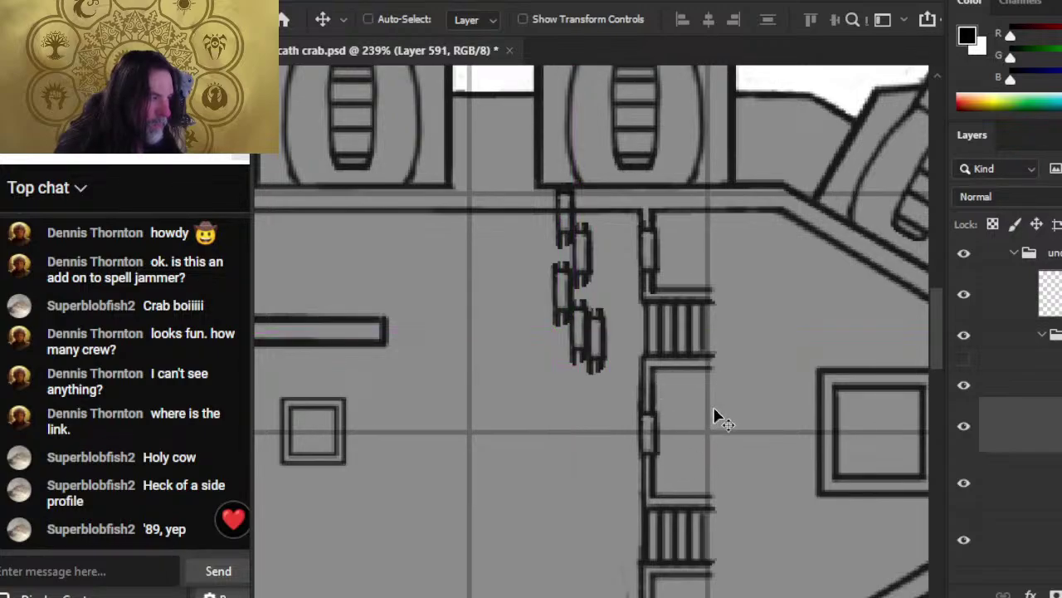
pyautogui.moveTo(716, 418); pyautogui.dragTo(702, 460)
# - Select the wall-piece layers, nudge the ladder segment down, and zoom out to 147%
pyautogui.press('ctrl')
pyautogui.keyDown('ctrl'); pyautogui.click(1023, 498); pyautogui.keyUp('ctrl')
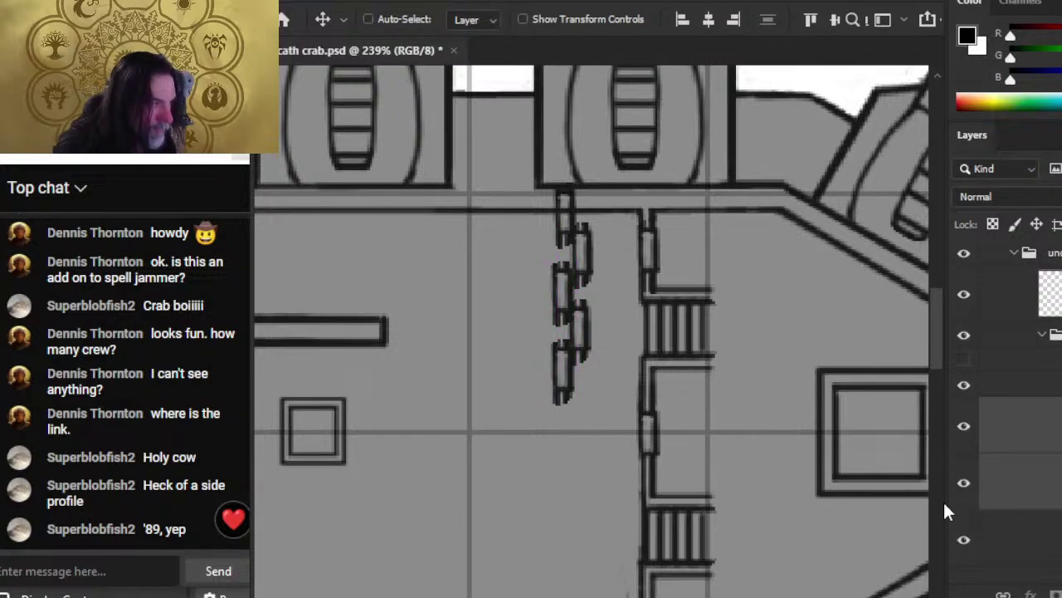
pyautogui.press('ctrl')
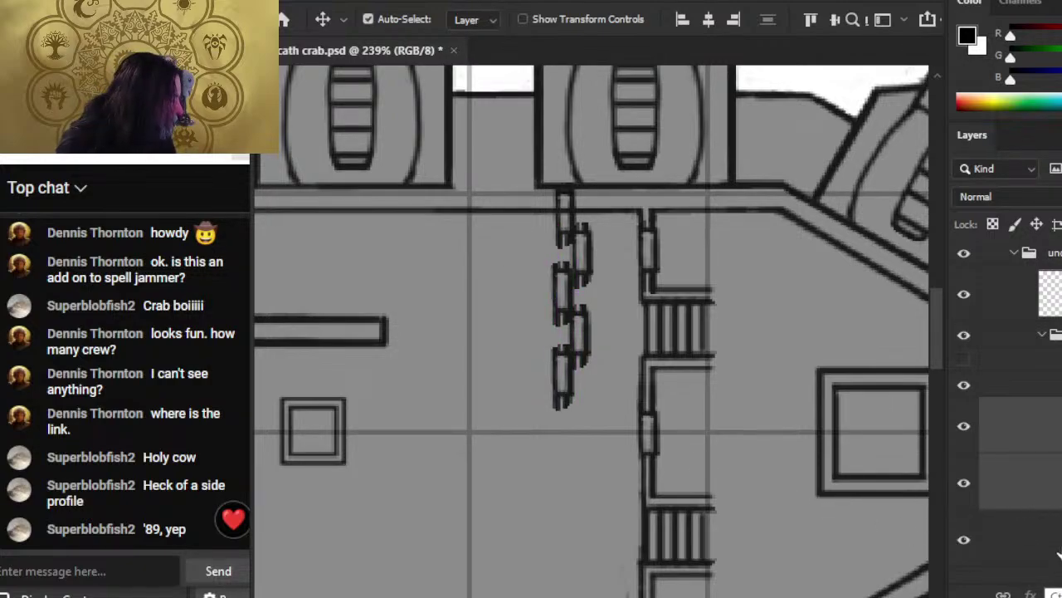
pyautogui.keyDown('ctrl'); pyautogui.click(1054, 544); pyautogui.keyUp('ctrl')
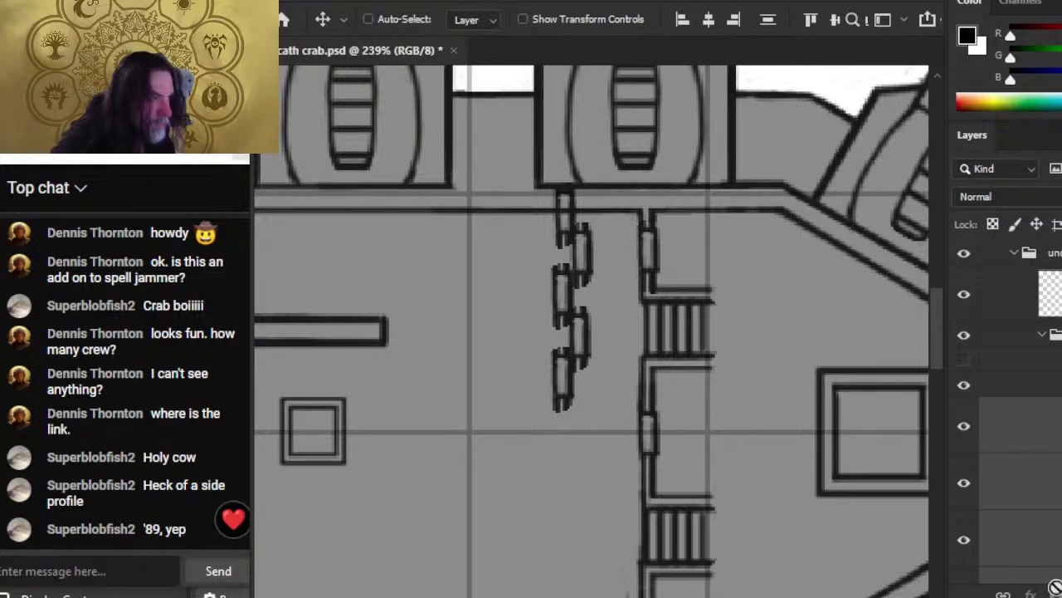
pyautogui.press('Down')
pyautogui.press('Down')
pyautogui.press('Down')
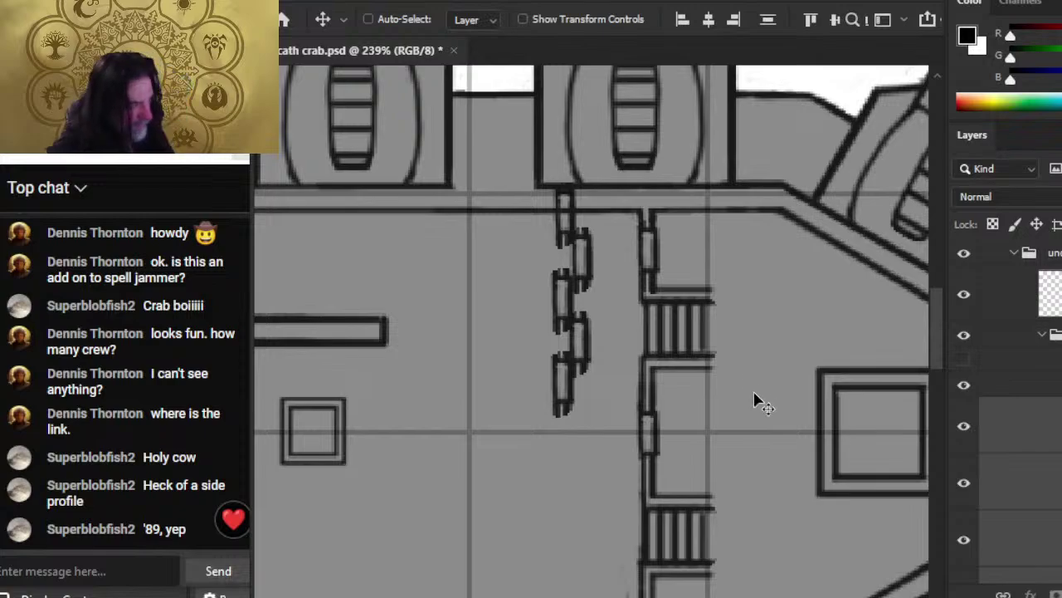
pyautogui.press('z')
pyautogui.moveTo(787, 410); pyautogui.dragTo(751, 491)
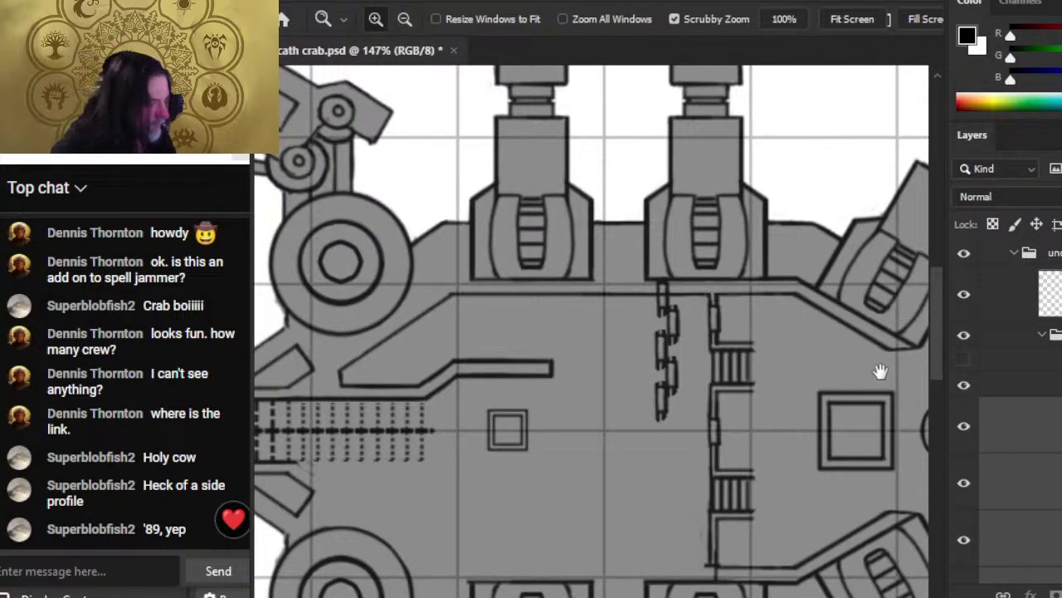
# - Free Transform the ladder segment to move it down about 12 px
pyautogui.moveTo(882, 373); pyautogui.dragTo(854, 377)
pyautogui.press('v')
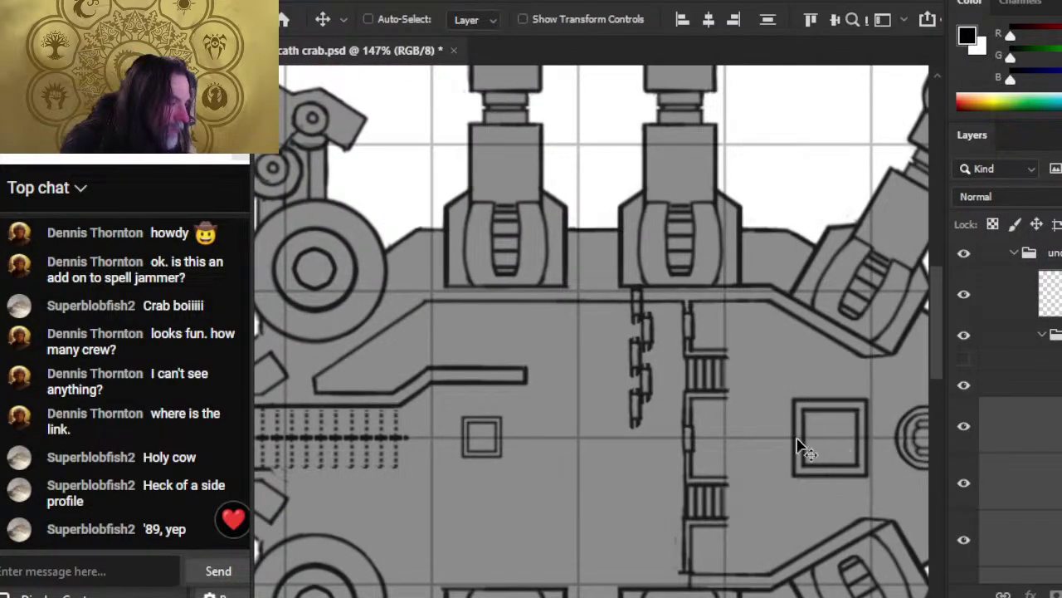
pyautogui.press('m')
pyautogui.rightClick(785, 397)
pyautogui.click(885, 265)
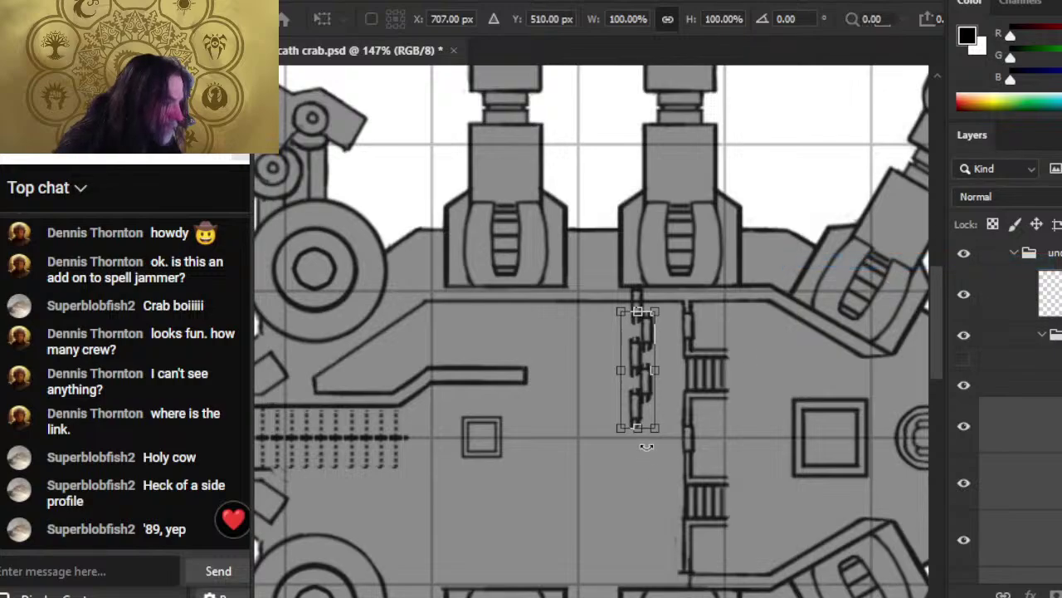
pyautogui.moveTo(637, 428); pyautogui.dragTo(637, 442)
pyautogui.press('Return')
# - Scale the ladder segment to about 113% and move it left onto the corridor wall
pyautogui.press('l')
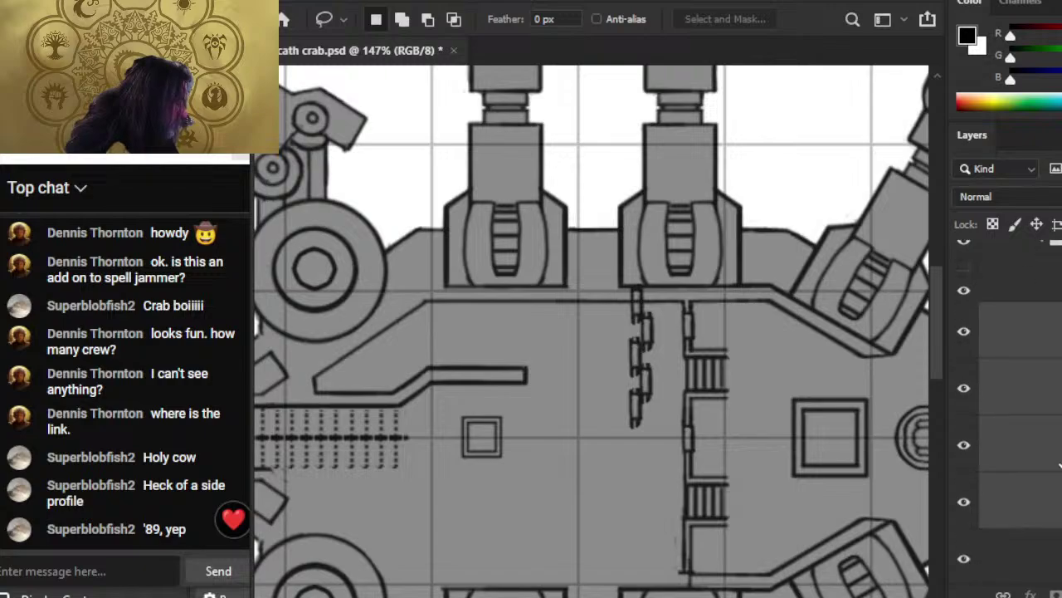
pyautogui.rightClick(656, 450)
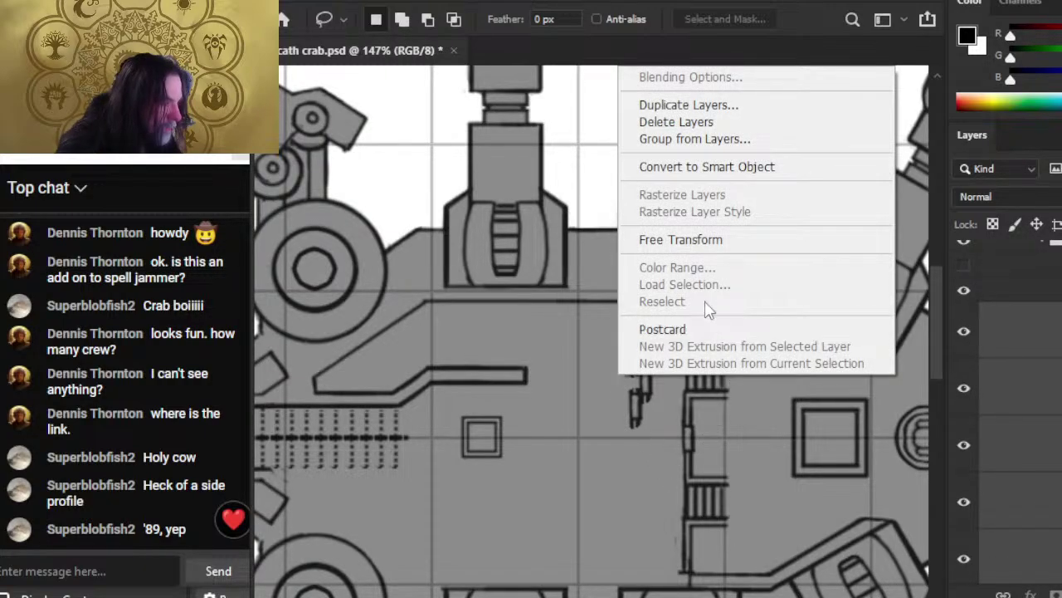
pyautogui.click(704, 241)
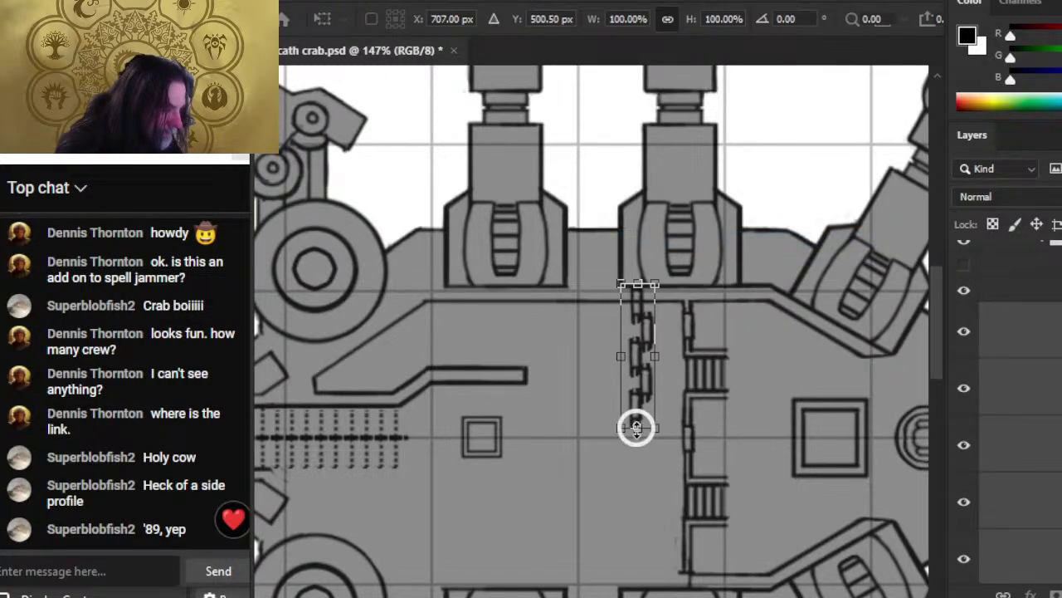
pyautogui.moveTo(637, 428); pyautogui.dragTo(638, 448)
pyautogui.press('Return')
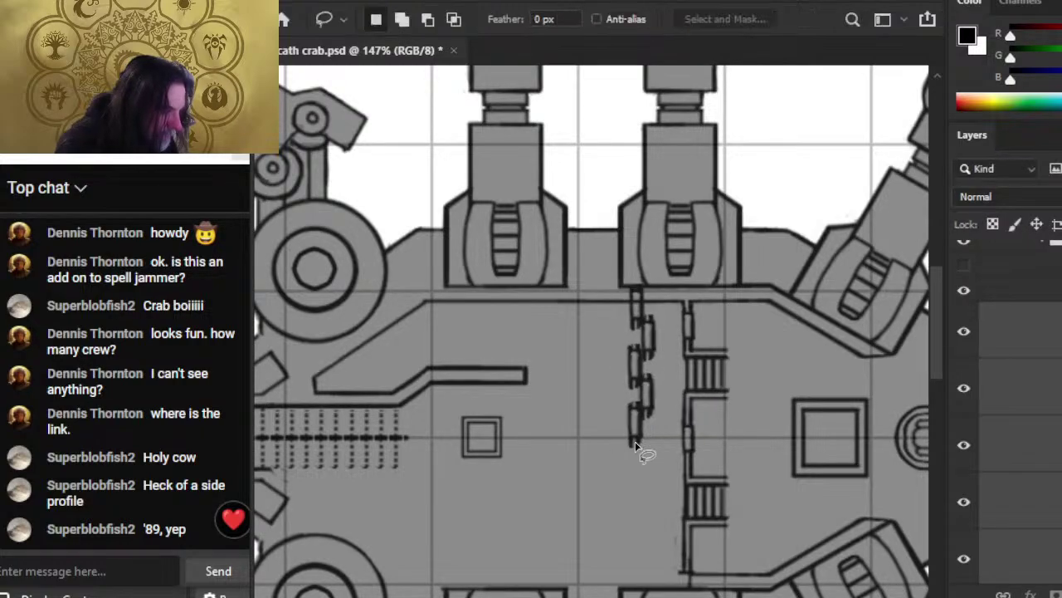
pyautogui.press('v')
pyautogui.moveTo(797, 408); pyautogui.dragTo(845, 424)
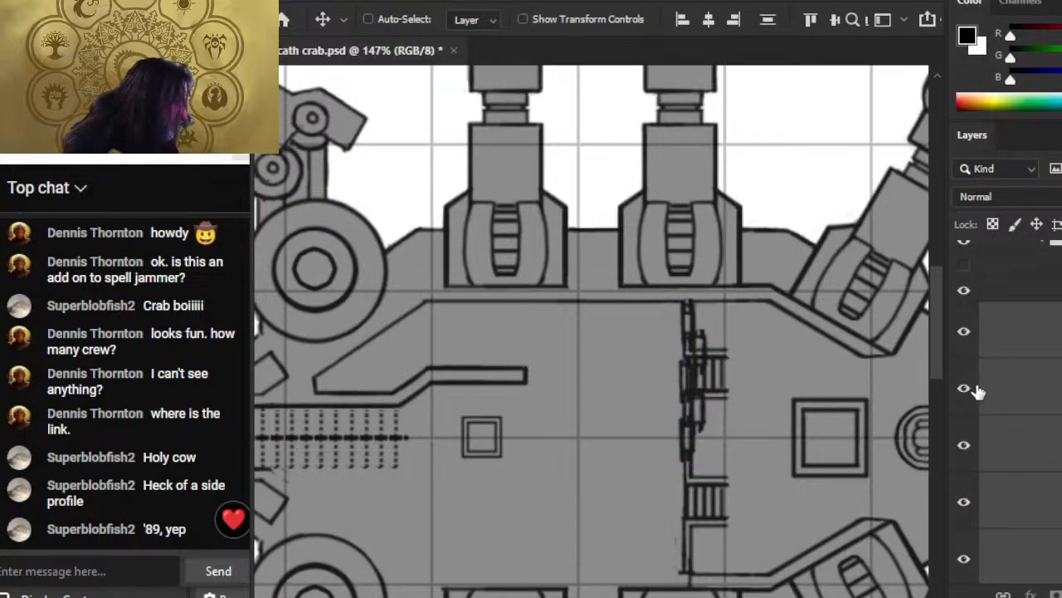
# - Toggle visibility of Layer 587, Layer 589 and the main line art to compare their contents
pyautogui.click(969, 339)
pyautogui.click(968, 336)
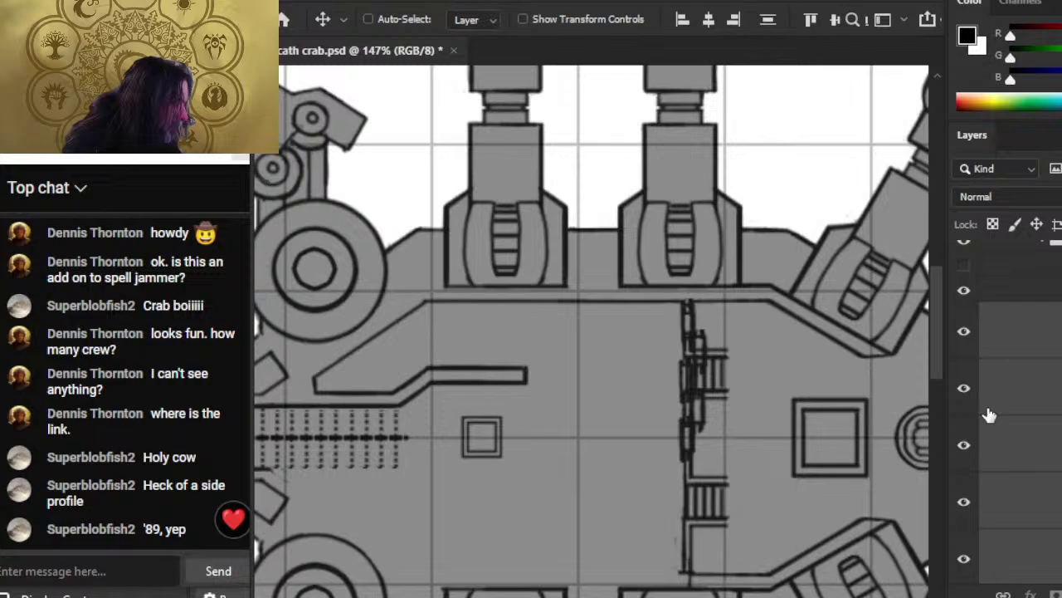
pyautogui.click(964, 558)
pyautogui.click(964, 558)
pyautogui.click(1031, 513)
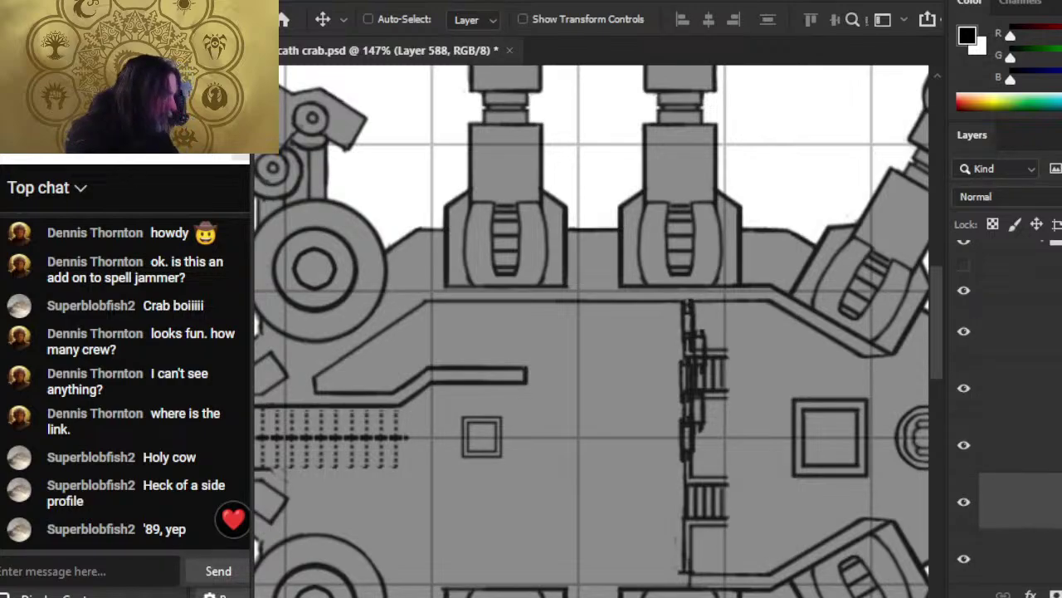
pyautogui.click(1044, 408)
pyautogui.click(1033, 510)
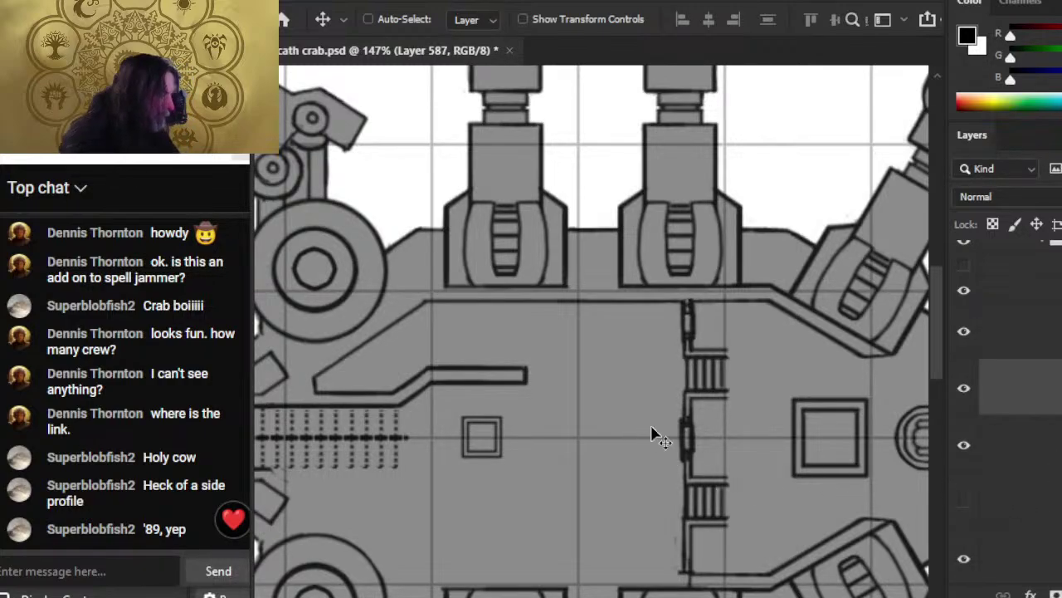
pyautogui.click(965, 389)
pyautogui.click(970, 392)
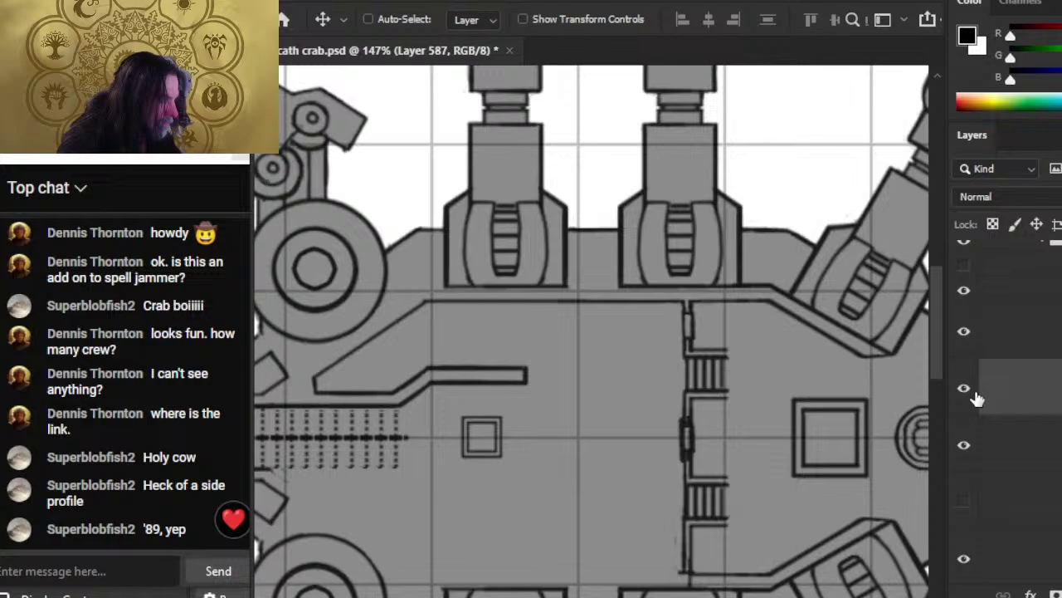
pyautogui.click(968, 448)
pyautogui.click(966, 445)
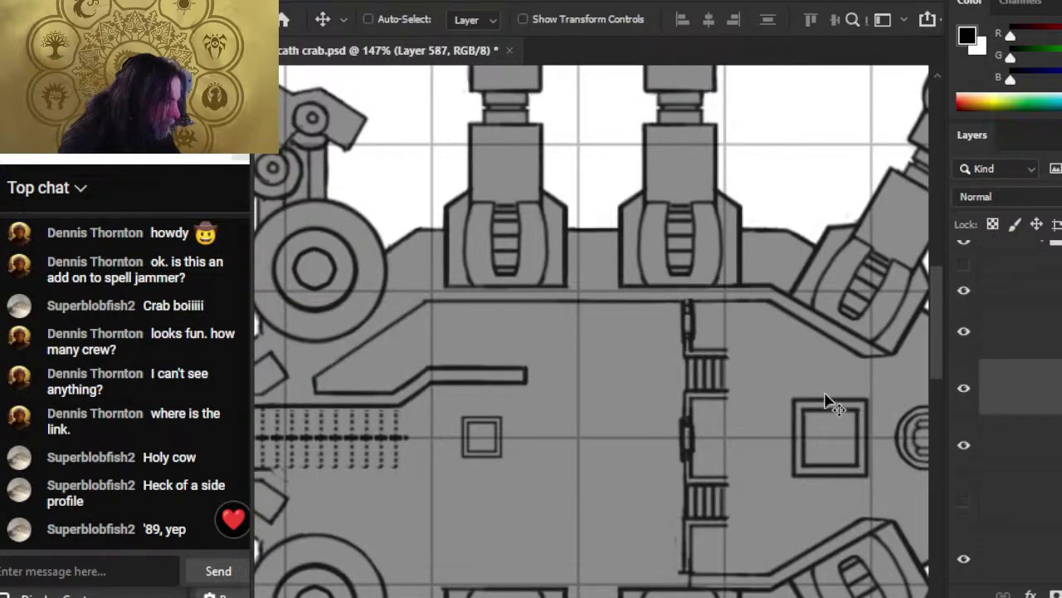
# - On Layer 591, erase the stubs and tails on the small rectangles near the corridor top
pyautogui.press('e')
pyautogui.click(697, 457)
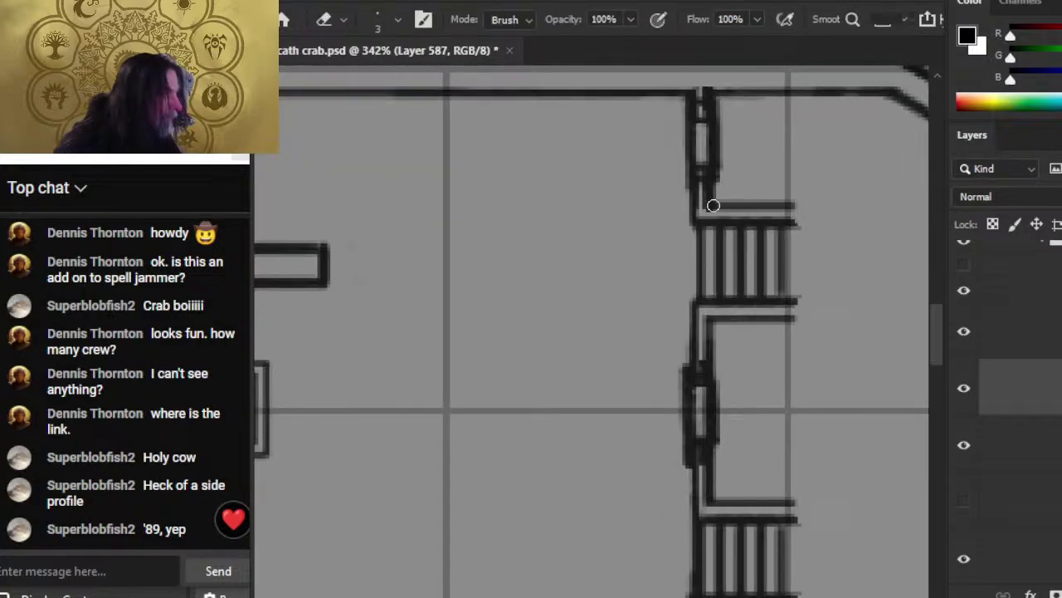
pyautogui.moveTo(722, 187); pyautogui.dragTo(727, 298)
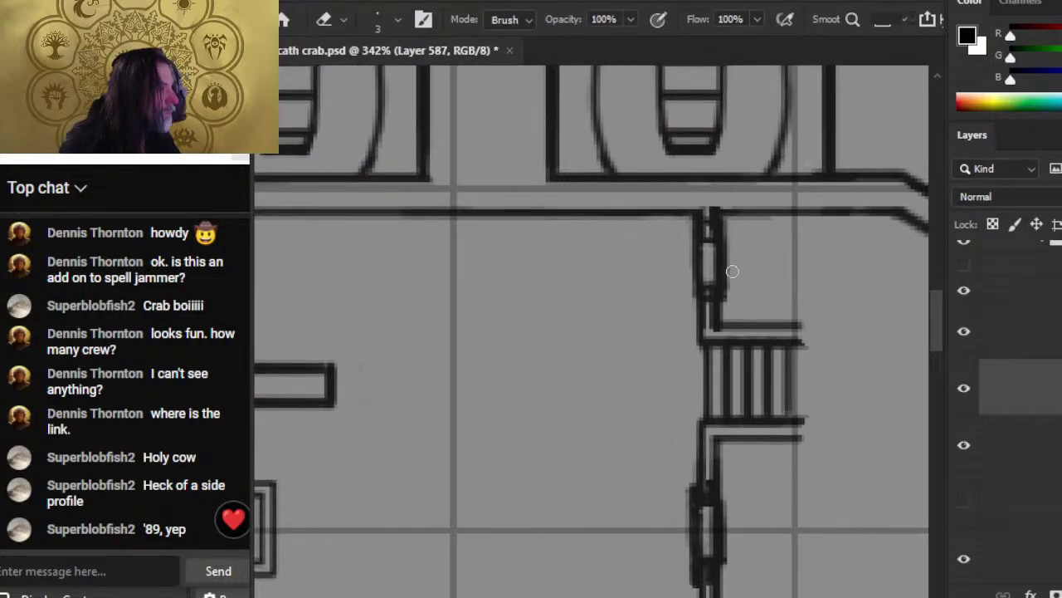
pyautogui.click(969, 453)
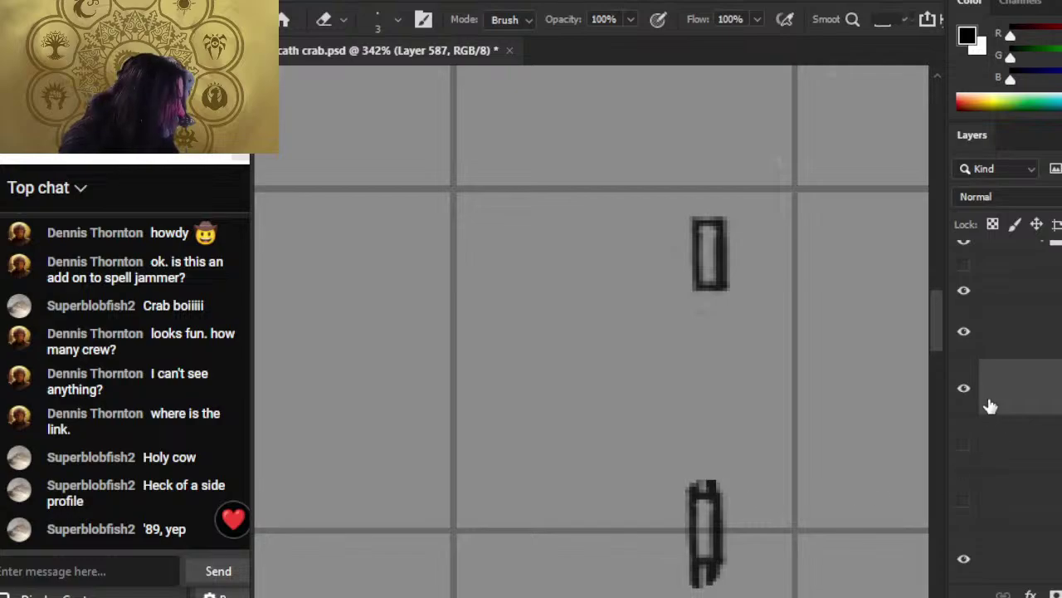
pyautogui.click(1028, 336)
pyautogui.moveTo(730, 481); pyautogui.dragTo(726, 488)
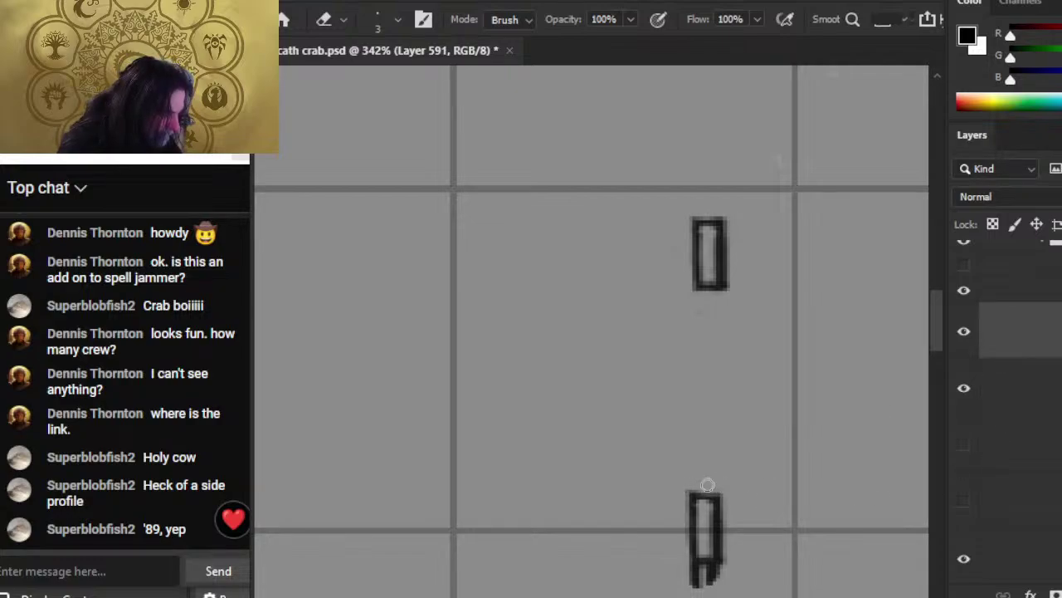
pyautogui.moveTo(736, 538); pyautogui.dragTo(767, 371)
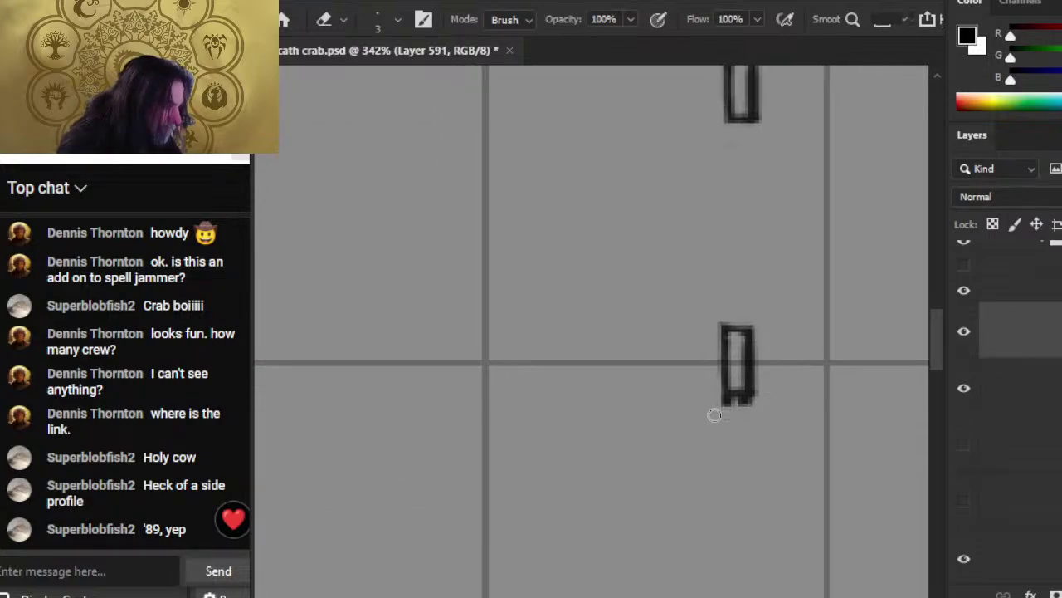
pyautogui.moveTo(715, 415); pyautogui.dragTo(770, 401)
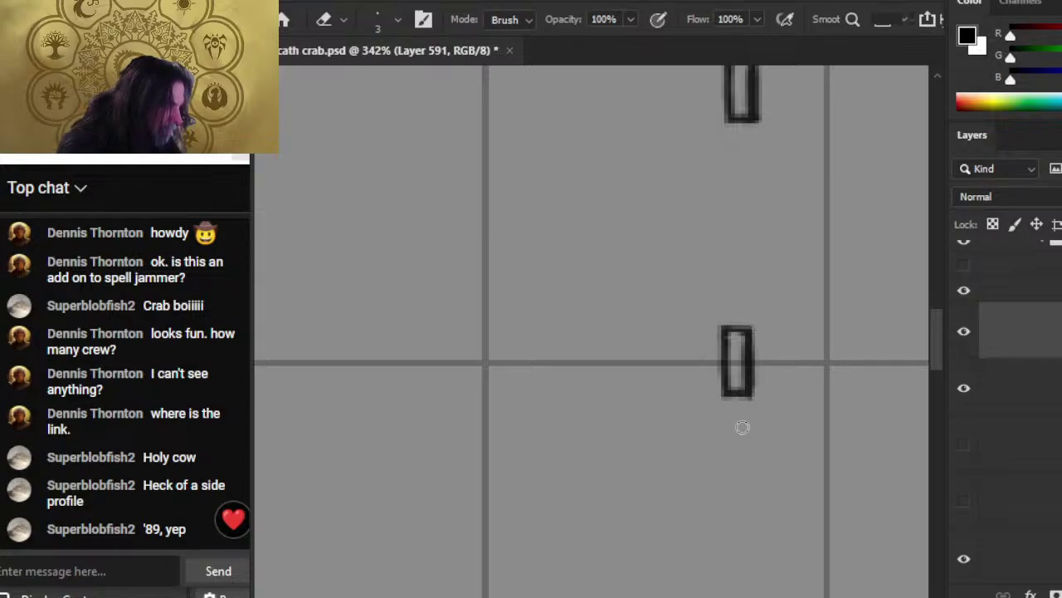
pyautogui.hotkey('ctrl', 'z')
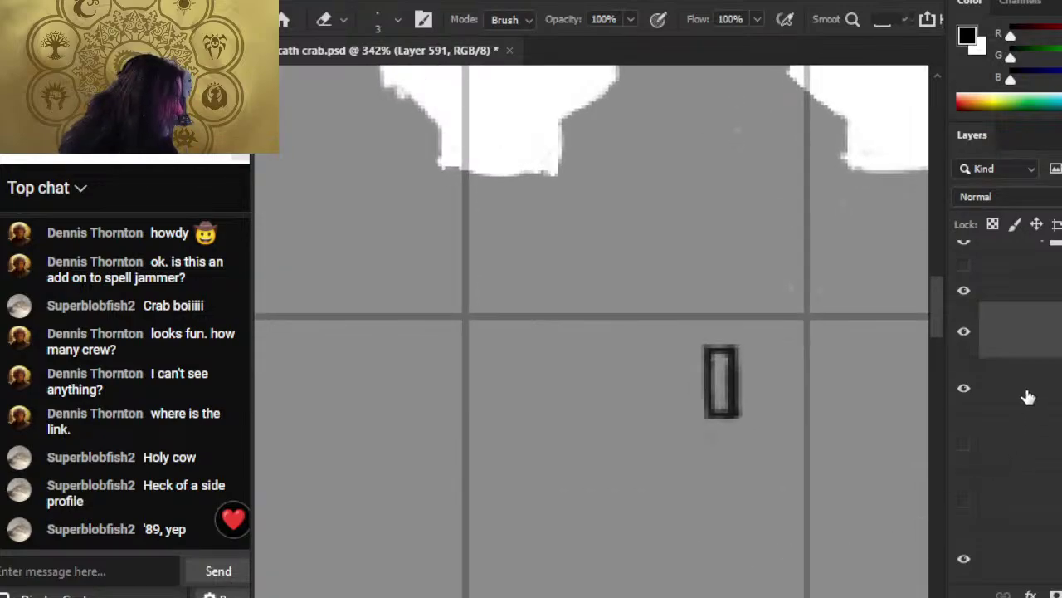
# - Show the Layer 574 copy line art and nudge Layer 587's small rectangle down
pyautogui.click(1029, 398)
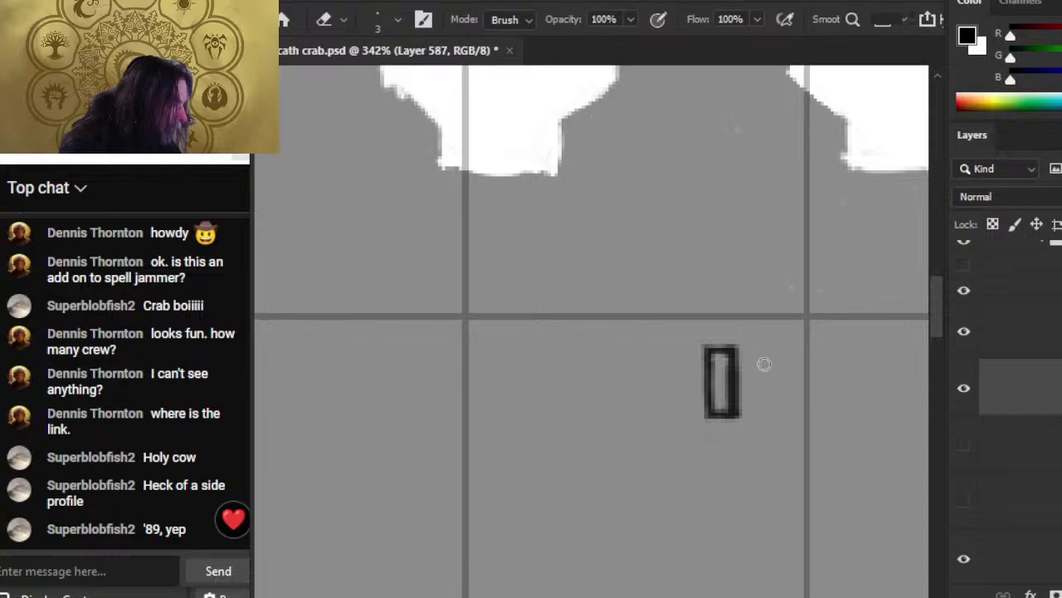
pyautogui.click(1011, 459)
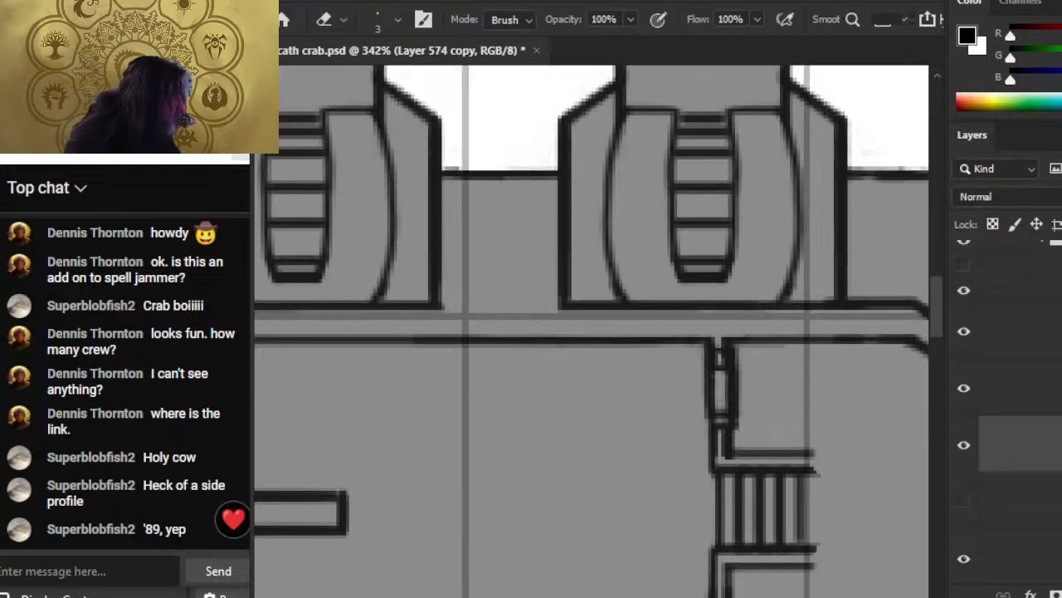
pyautogui.hotkey('ctrl', ',')
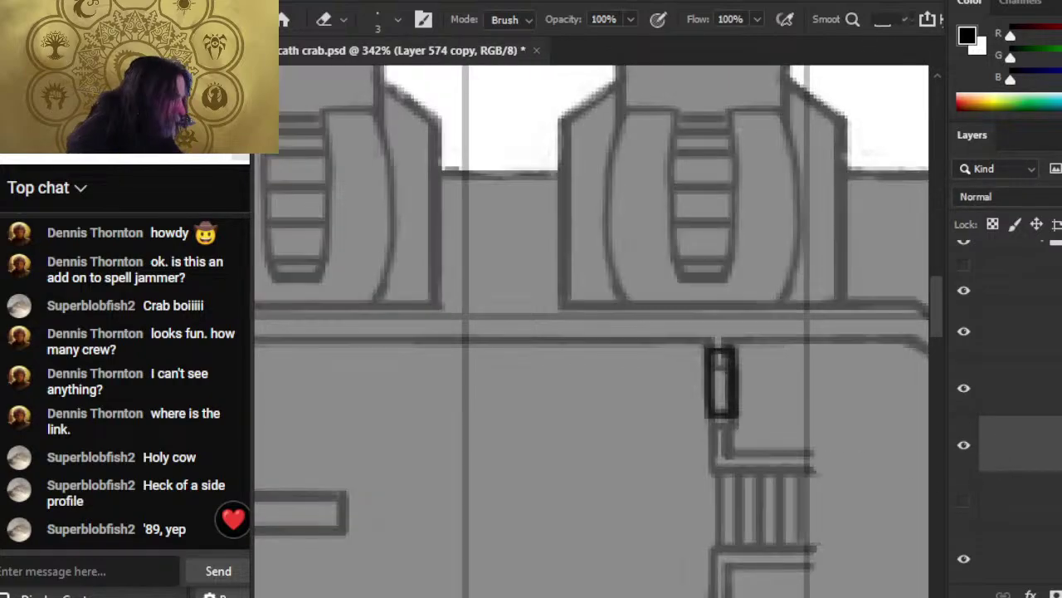
pyautogui.click(1037, 340)
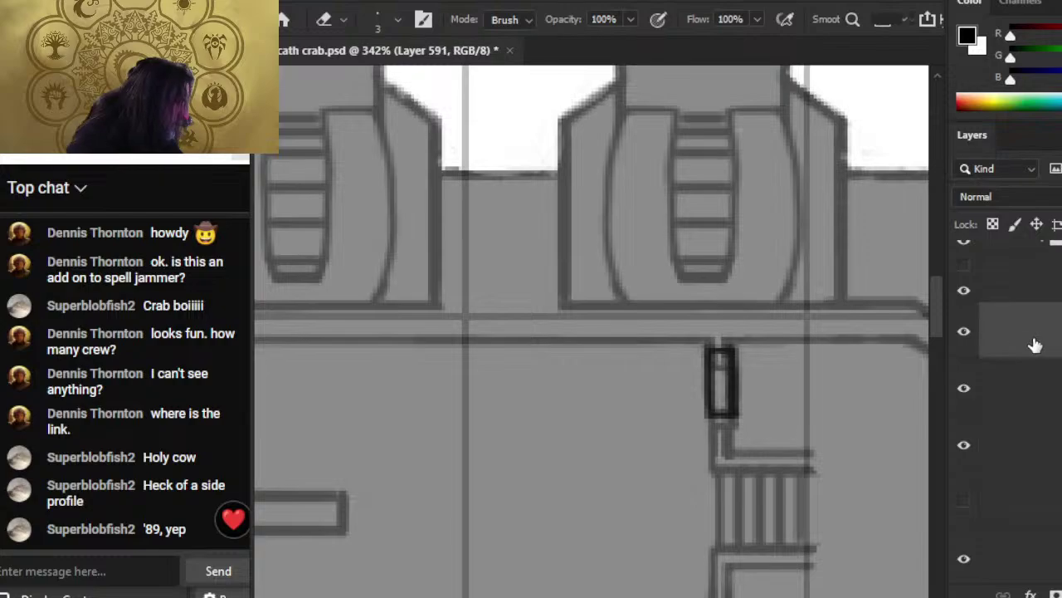
pyautogui.click(982, 387)
pyautogui.press('v')
pyautogui.press('Down')
pyautogui.press('Down')
pyautogui.press('Down')
pyautogui.press('Down')
pyautogui.press('Down')
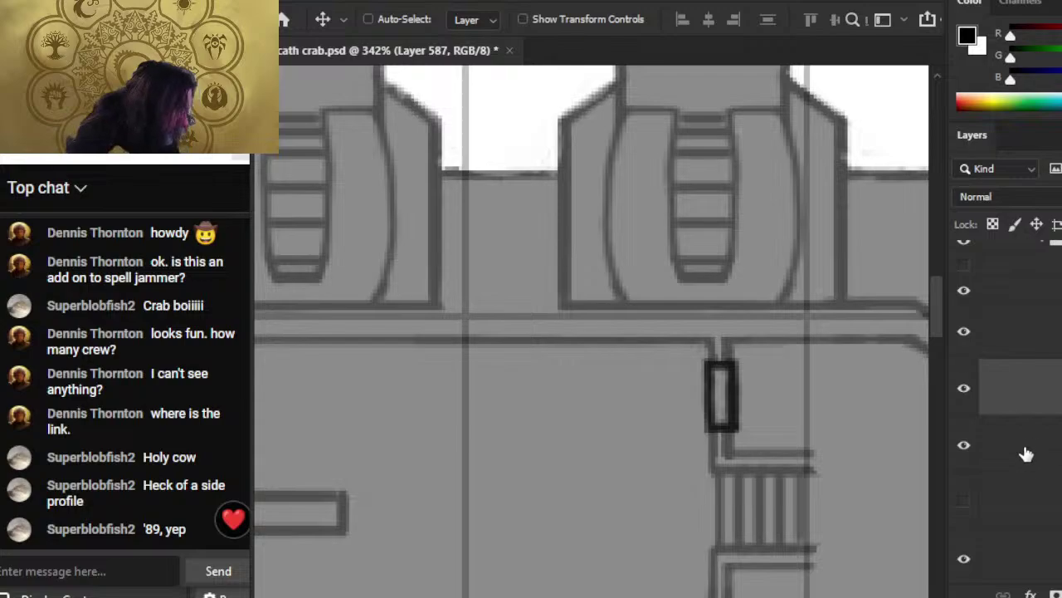
# - Fine-tune Layer 591's rectangle position with small arrow-key nudges
pyautogui.click(1028, 349)
pyautogui.moveTo(809, 572); pyautogui.dragTo(771, 284)
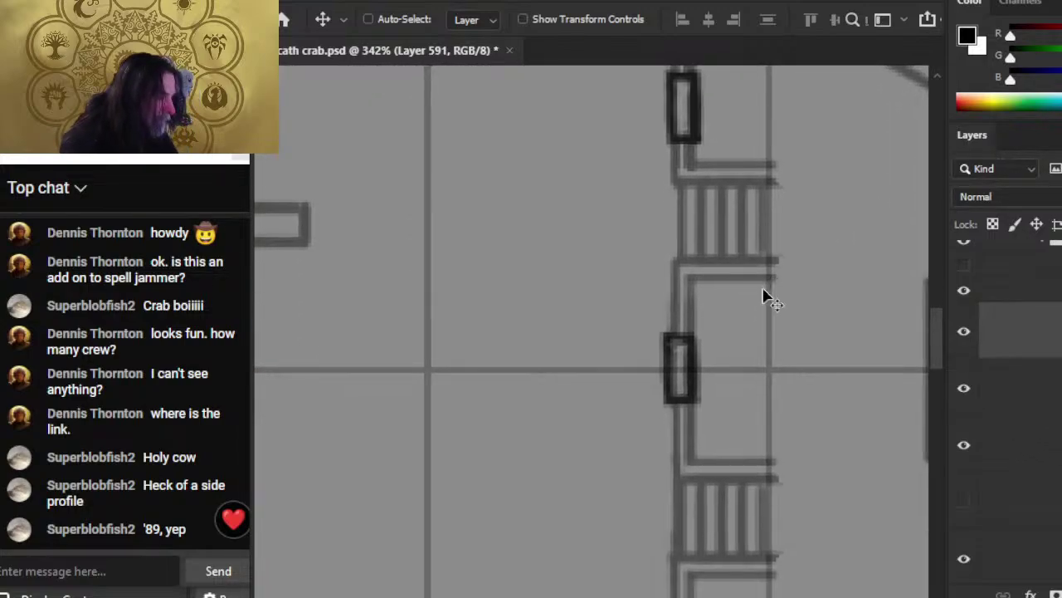
pyautogui.press('Down')
pyautogui.press('Right')
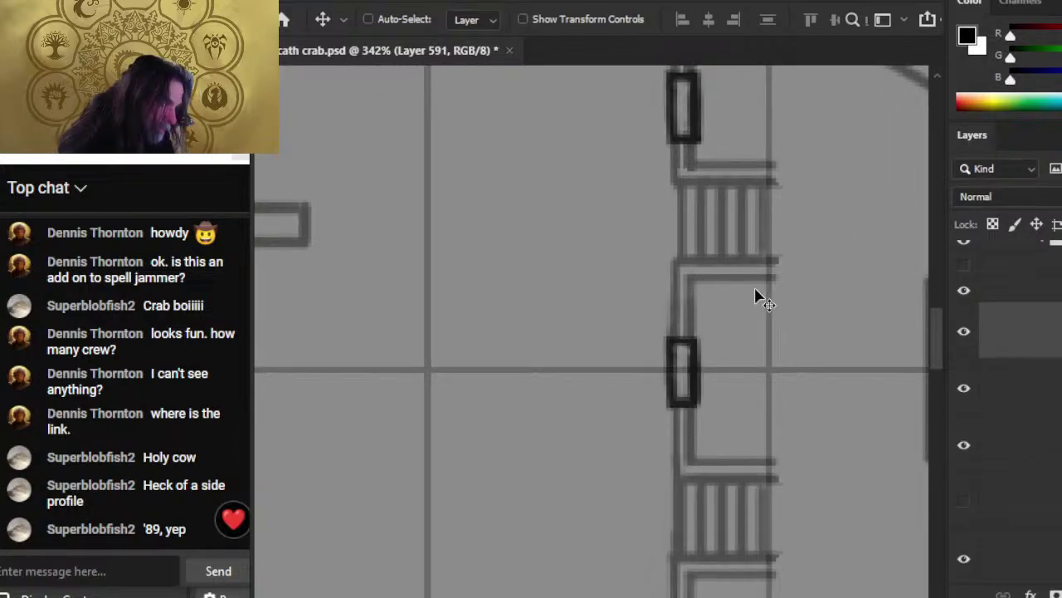
pyautogui.press('Up')
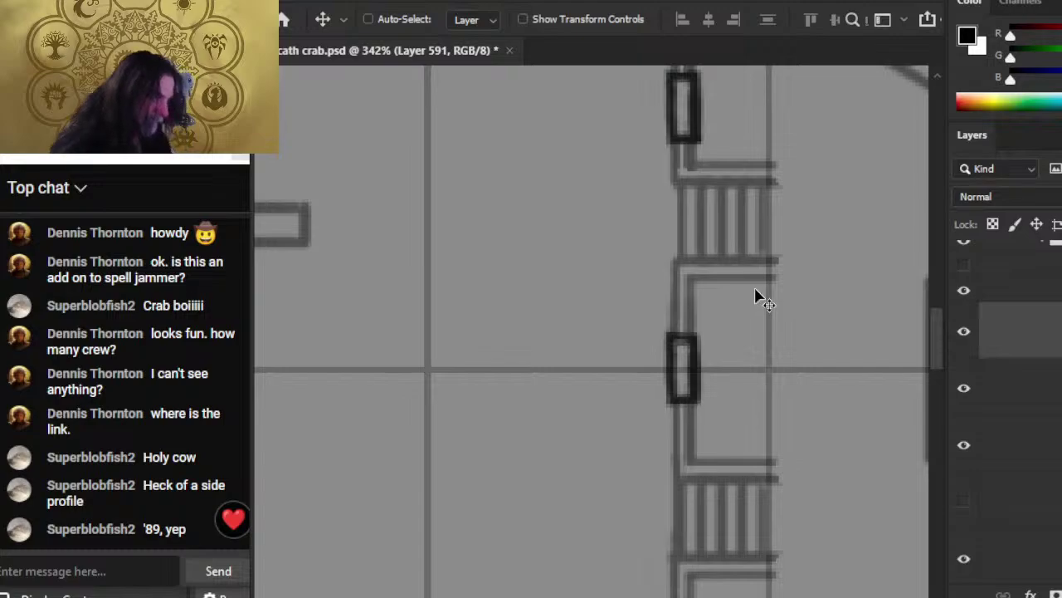
pyautogui.press('Down')
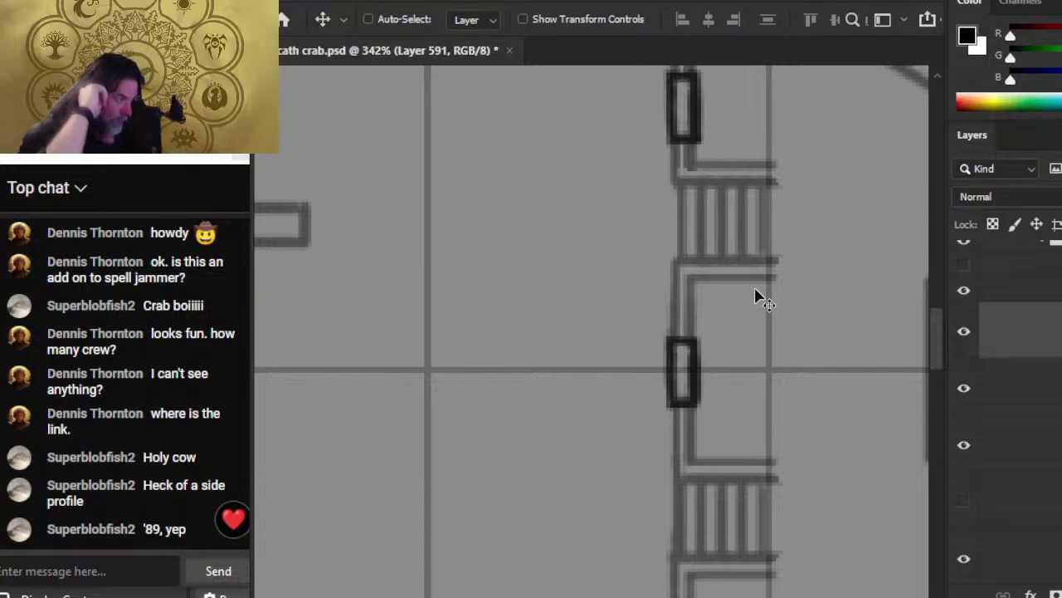
# - Offset Layer 574 copy left to thicken the corridor lines, then zoom out to 108%
pyautogui.click(1015, 442)
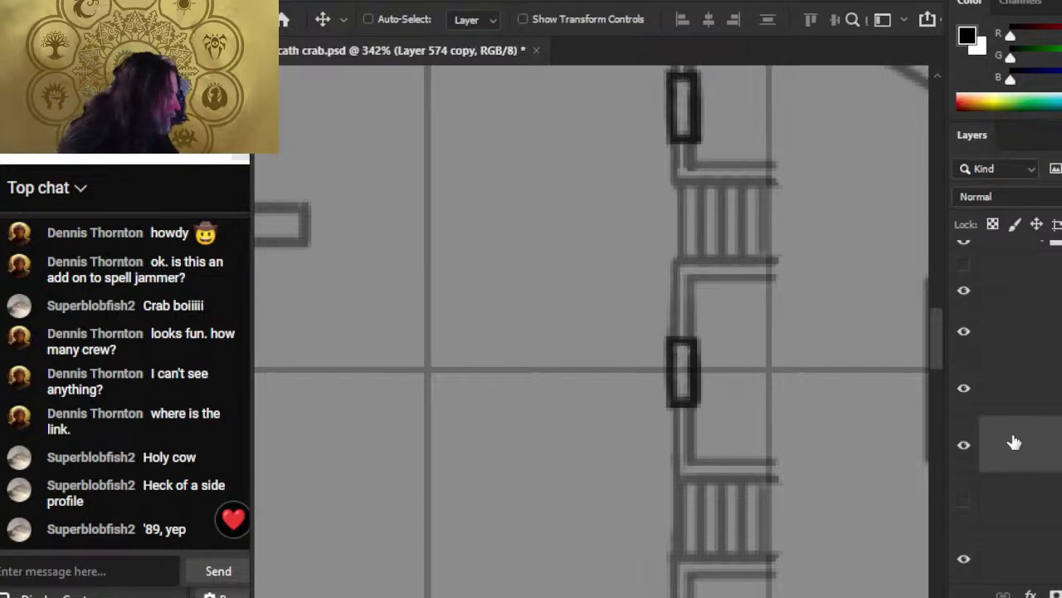
pyautogui.press('Left')
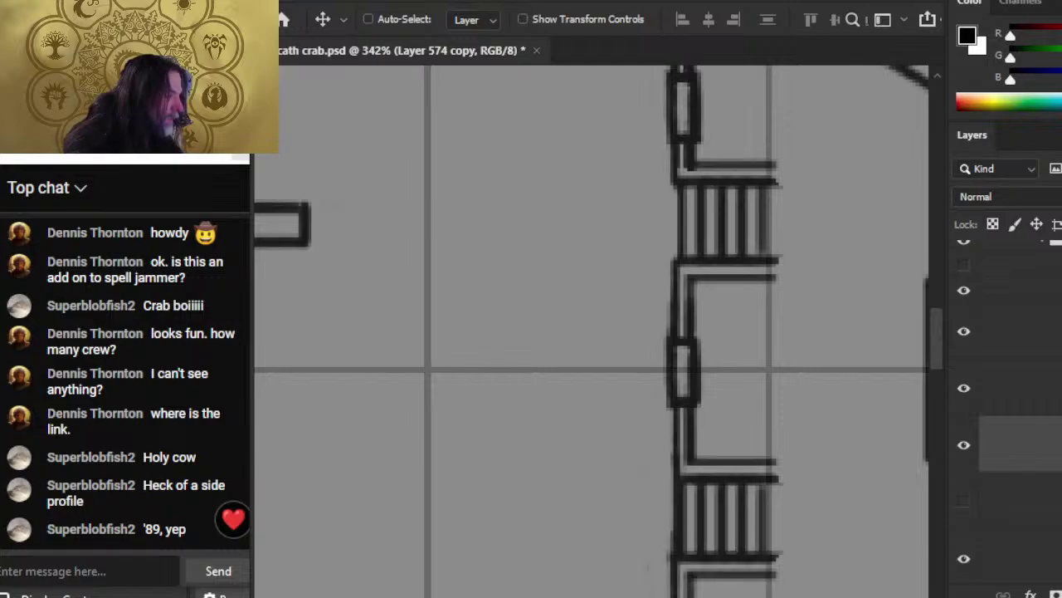
pyautogui.press('e')
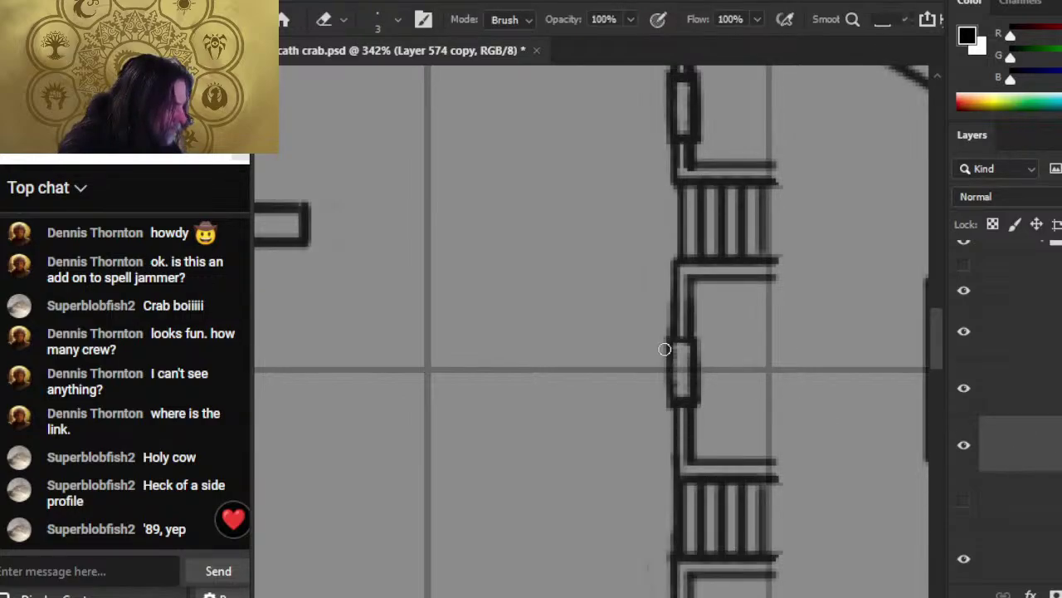
pyautogui.scroll(4, 689, 302)
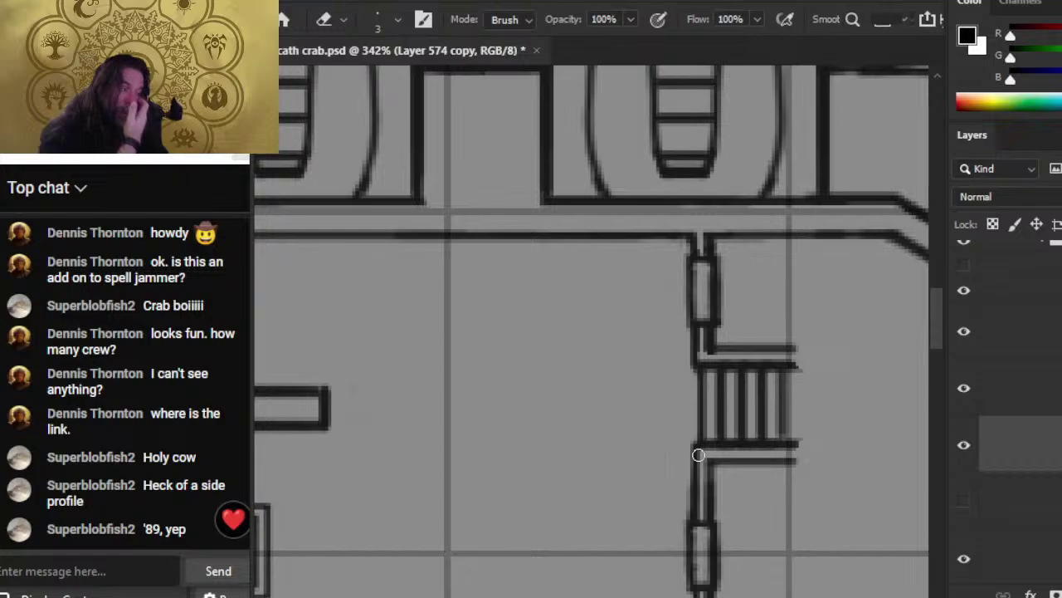
pyautogui.press('z')
pyautogui.moveTo(704, 422); pyautogui.dragTo(619, 473)
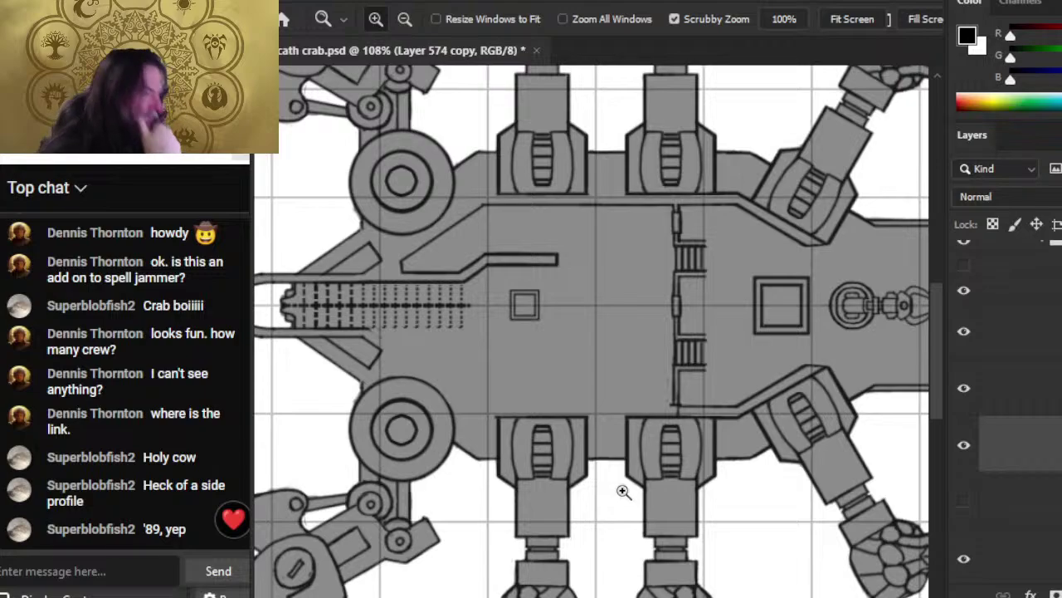
# - Lasso the left corridor's right end and wall line, excluding the square, onto new Layer 592
pyautogui.click(964, 446)
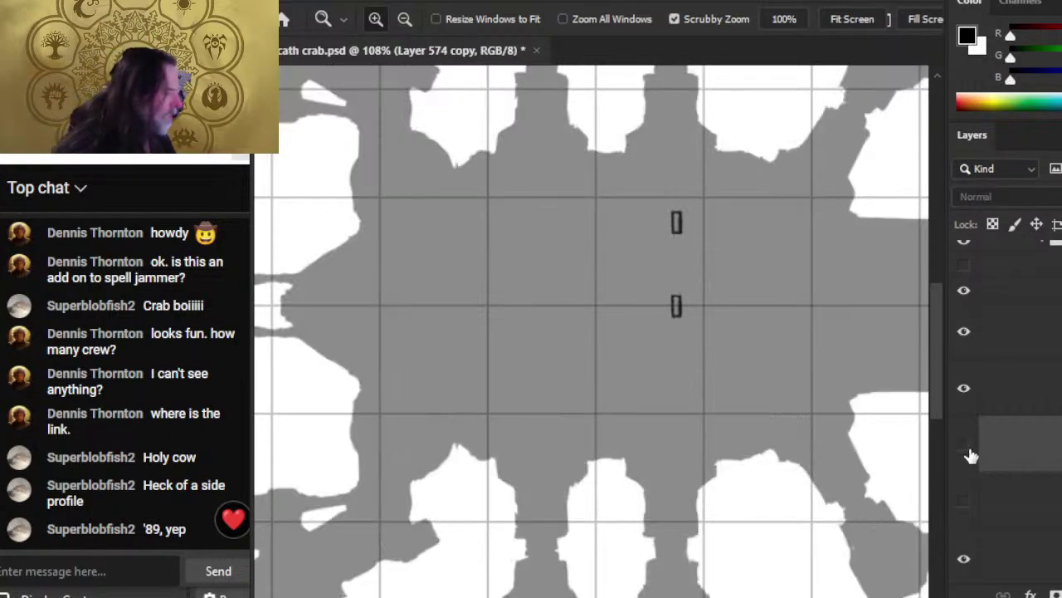
pyautogui.click(966, 447)
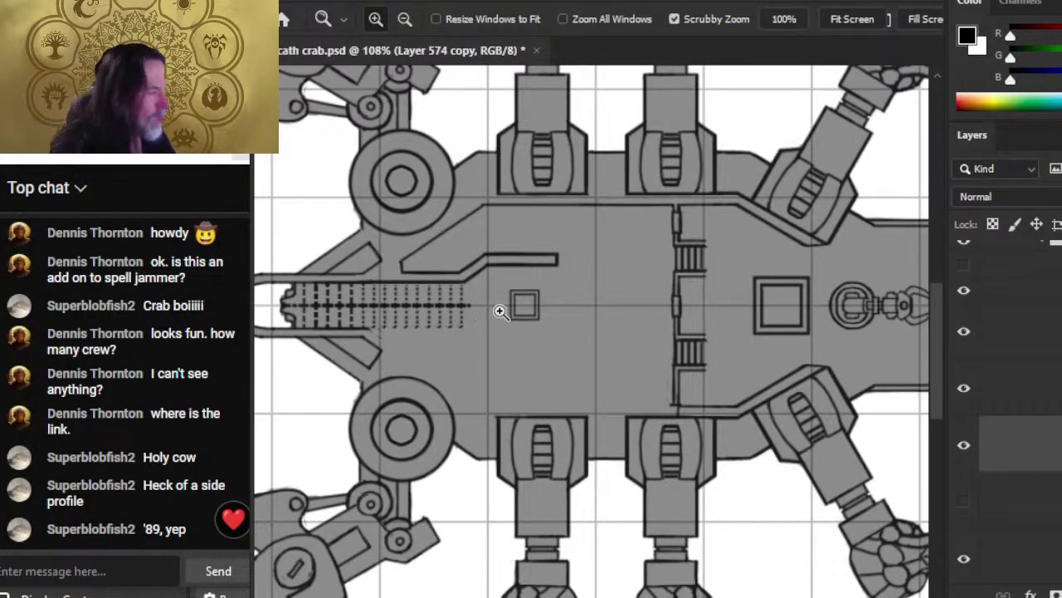
pyautogui.moveTo(423, 303); pyautogui.dragTo(504, 322)
pyautogui.press('l')
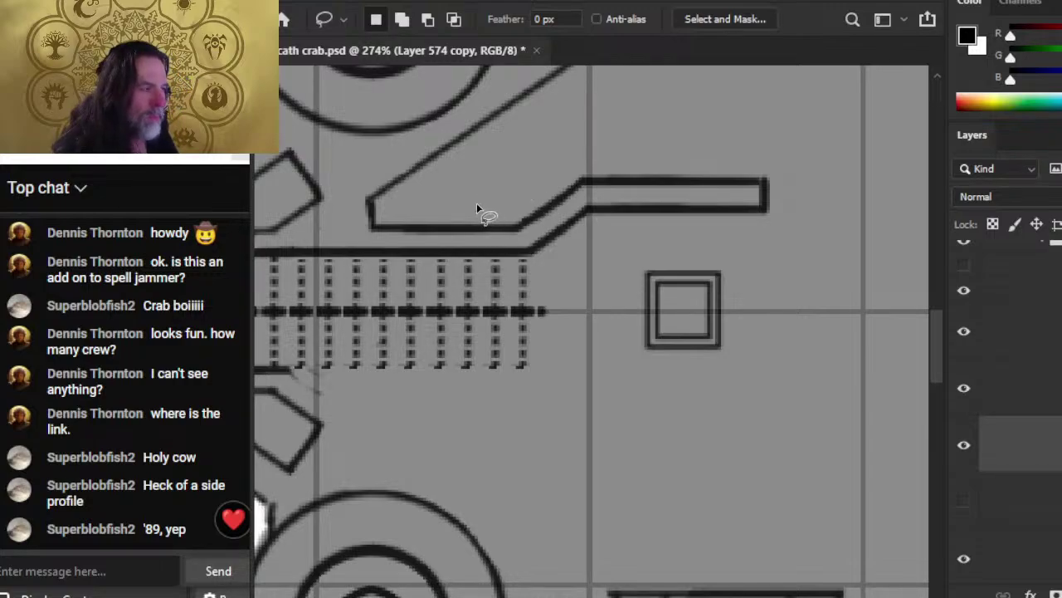
pyautogui.moveTo(426, 236)
pyautogui.mouseDown()
pyautogui.moveTo(425, 336)
pyautogui.moveTo(495, 427)
pyautogui.moveTo(841, 264)
pyautogui.moveTo(792, 135)
pyautogui.moveTo(688, 124)
pyautogui.mouseUp()
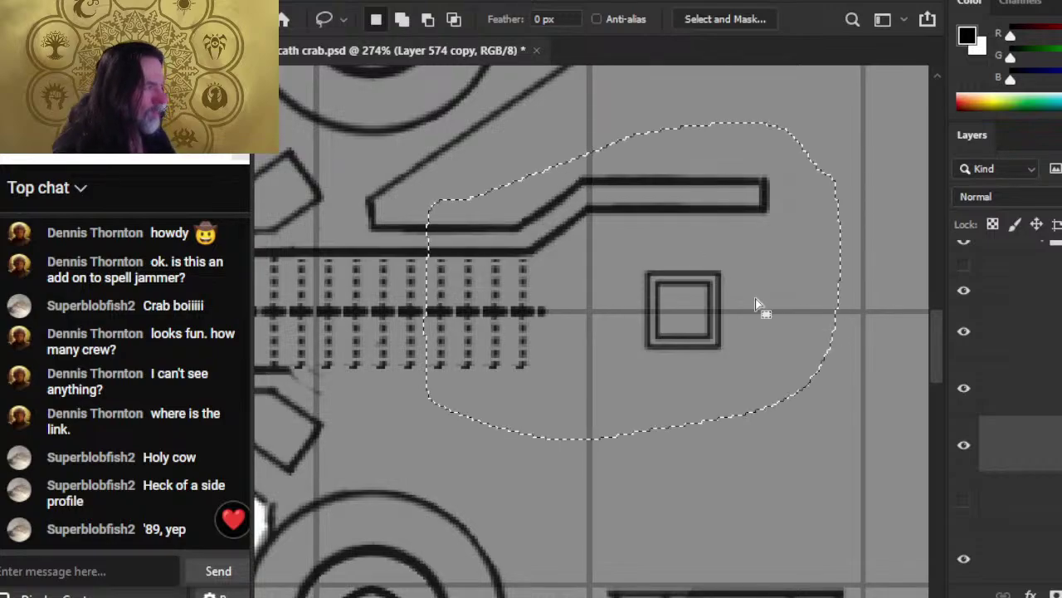
pyautogui.click(966, 454)
pyautogui.click(971, 462)
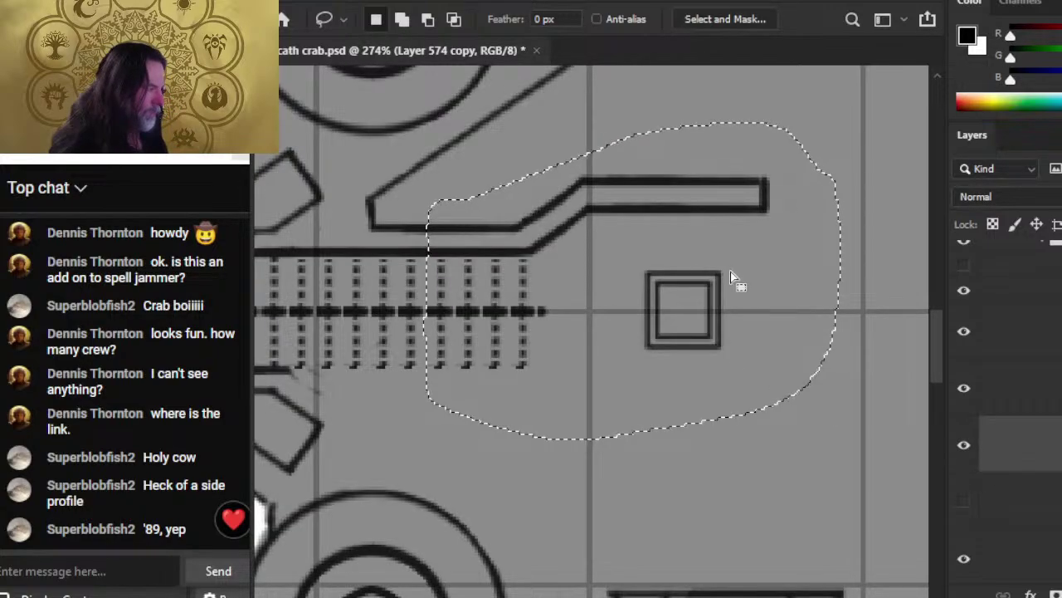
pyautogui.moveTo(730, 272)
pyautogui.mouseDown()
pyautogui.moveTo(750, 263)
pyautogui.moveTo(711, 421)
pyautogui.moveTo(783, 297)
pyautogui.moveTo(759, 266)
pyautogui.moveTo(783, 330)
pyautogui.mouseUp()
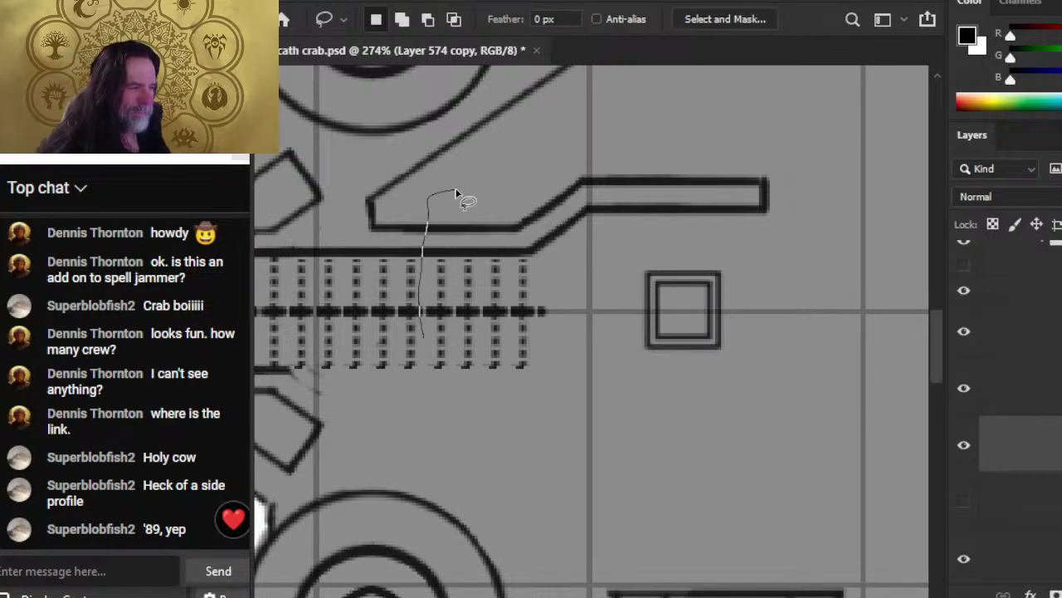
pyautogui.moveTo(456, 193)
pyautogui.mouseDown()
pyautogui.moveTo(605, 254)
pyautogui.moveTo(591, 270)
pyautogui.mouseUp()
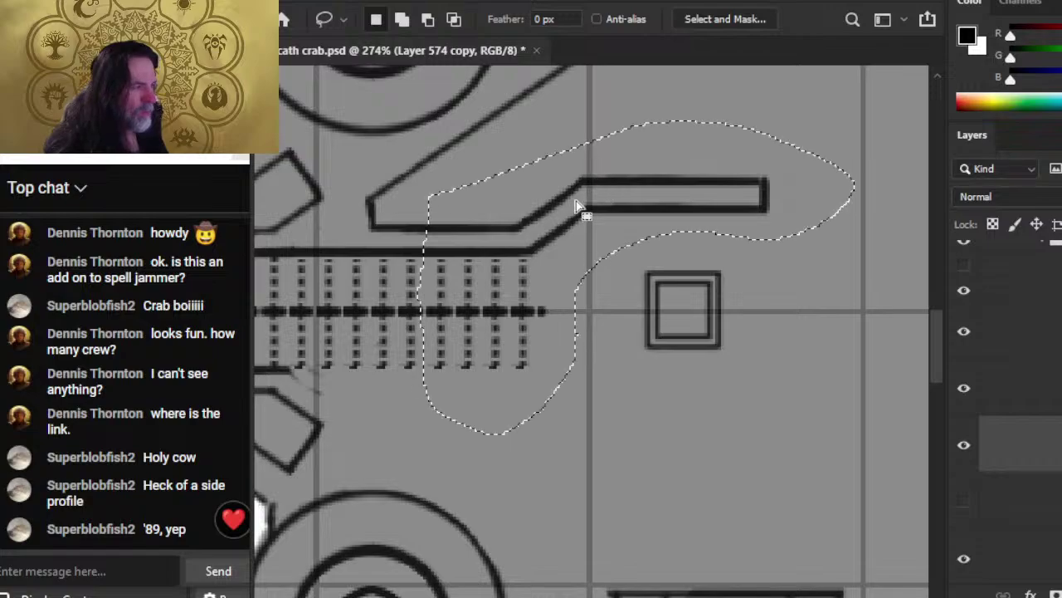
pyautogui.press('alt')
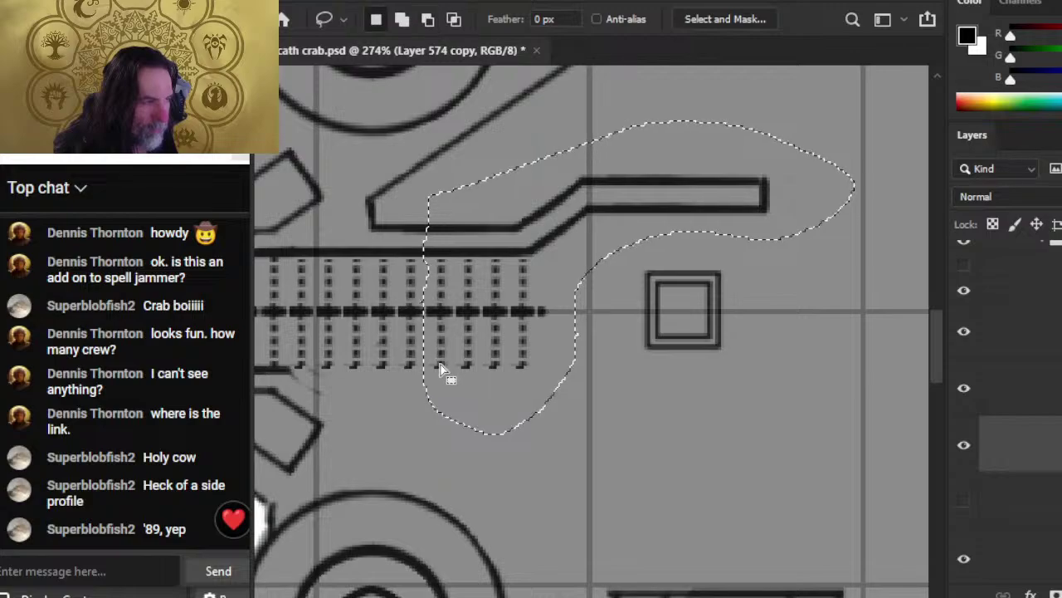
pyautogui.hotkey('ctrl', 'j')
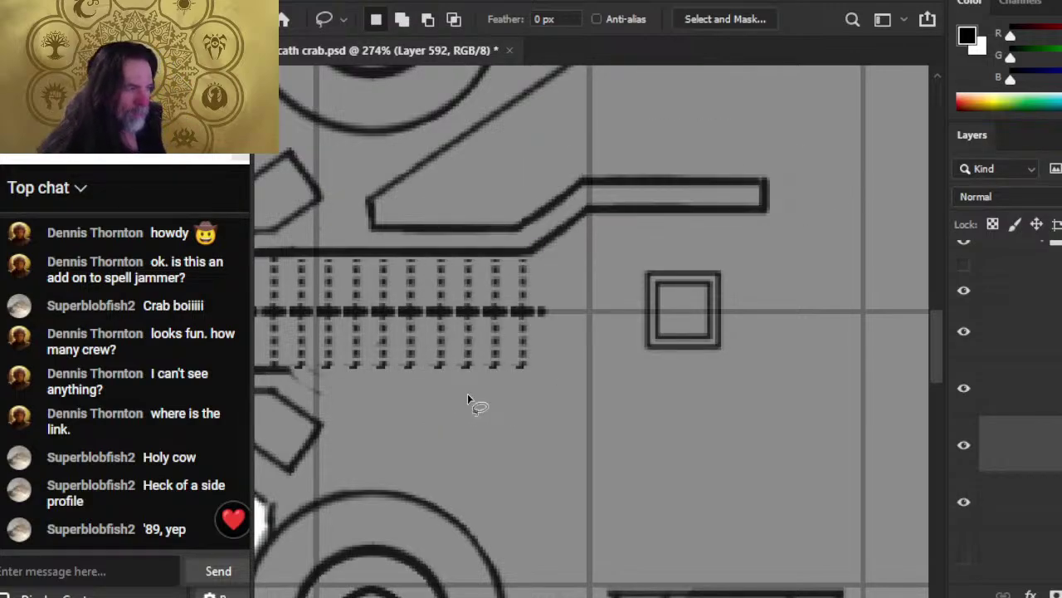
# - Nudge the copied corridor piece to the right with the Move tool
pyautogui.press('v')
pyautogui.hotkey('shift', 'Right')
pyautogui.hotkey('shift', 'Right')
pyautogui.hotkey('shift', 'Right')
pyautogui.hotkey('shift', 'Right')
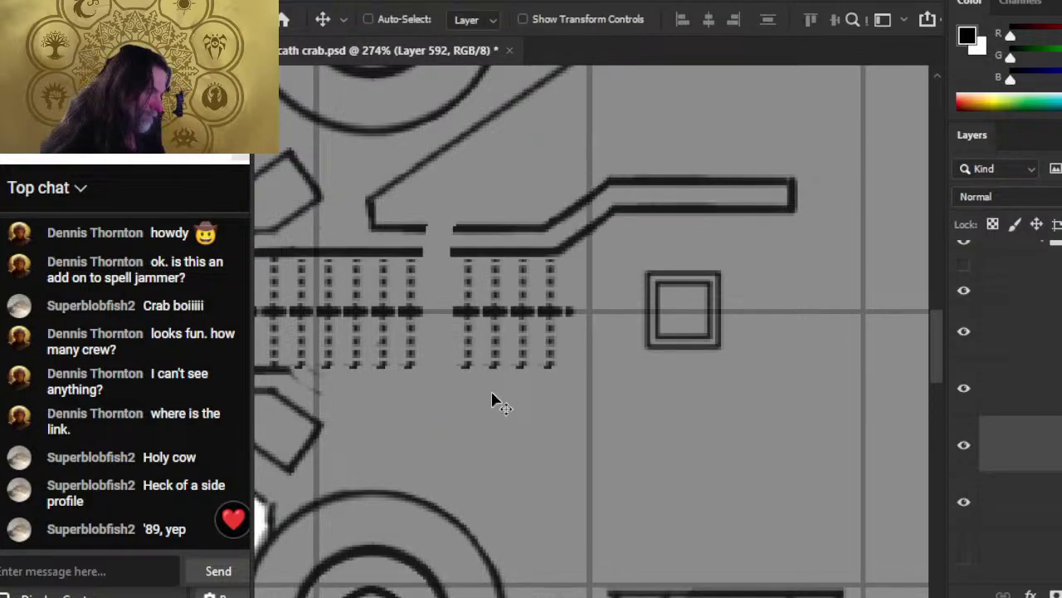
pyautogui.hotkey('shift', 'Left')
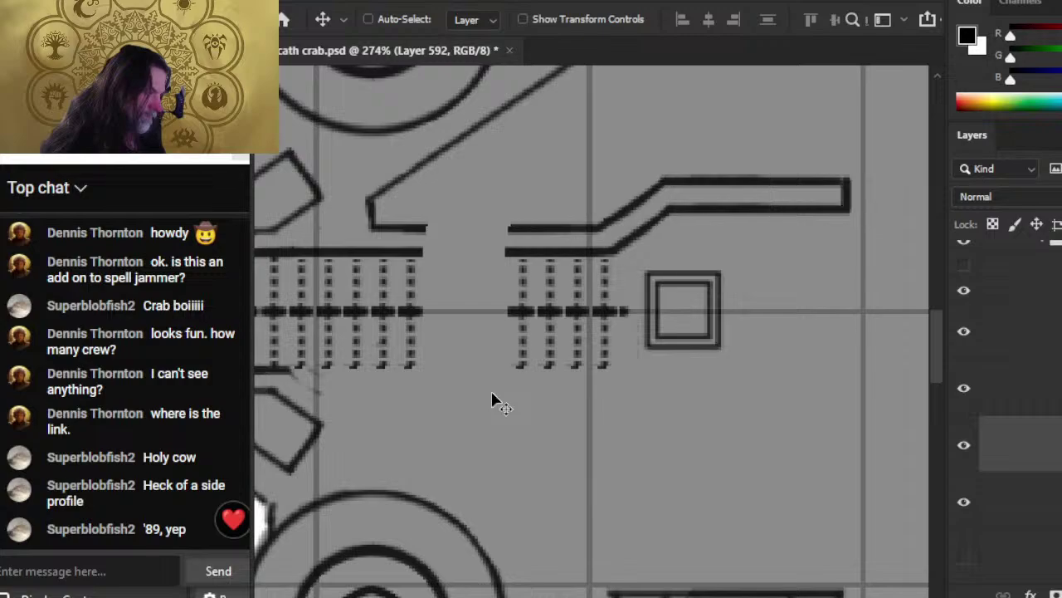
pyautogui.hotkey('shift', 'Right')
# - Smudge straight strokes to bridge the gap in the corridor's upper wall line
pyautogui.press('r')
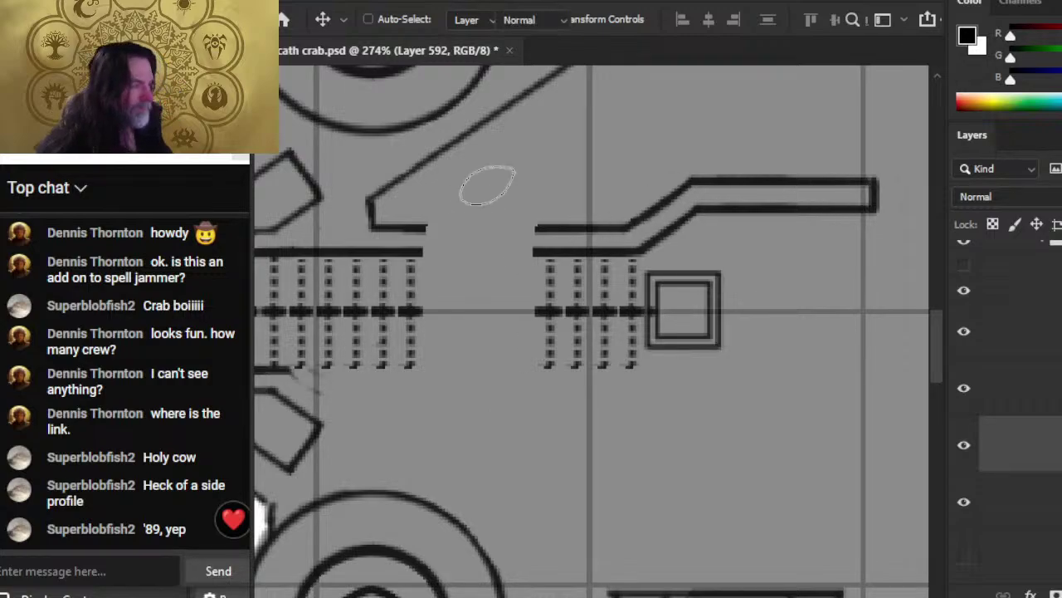
pyautogui.keyDown('shift'); pyautogui.click(579, 225); pyautogui.keyUp('shift')
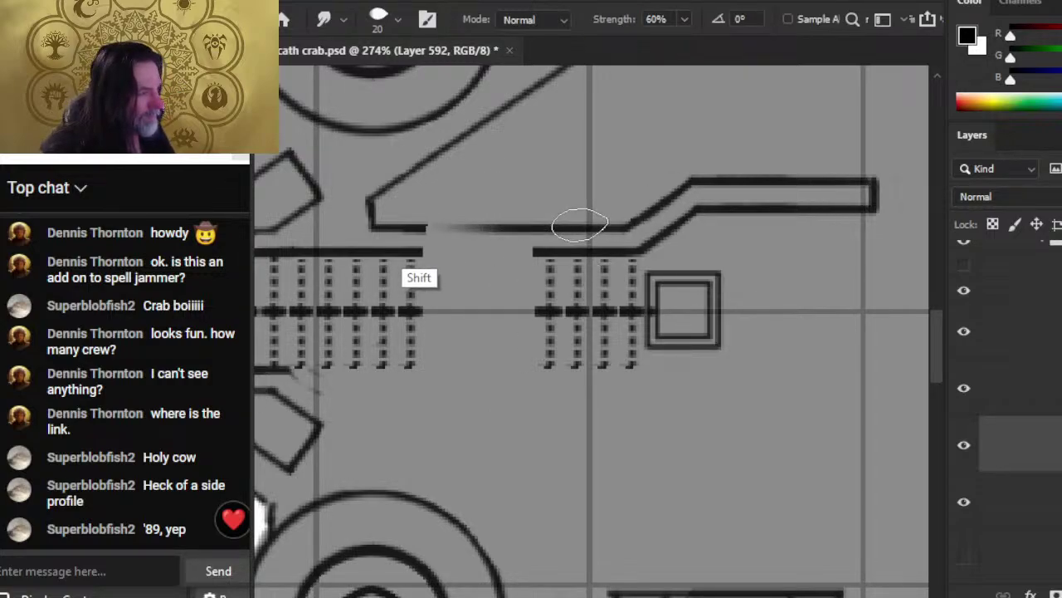
pyautogui.click(410, 233)
pyautogui.keyDown('shift'); pyautogui.click(590, 229); pyautogui.keyUp('shift')
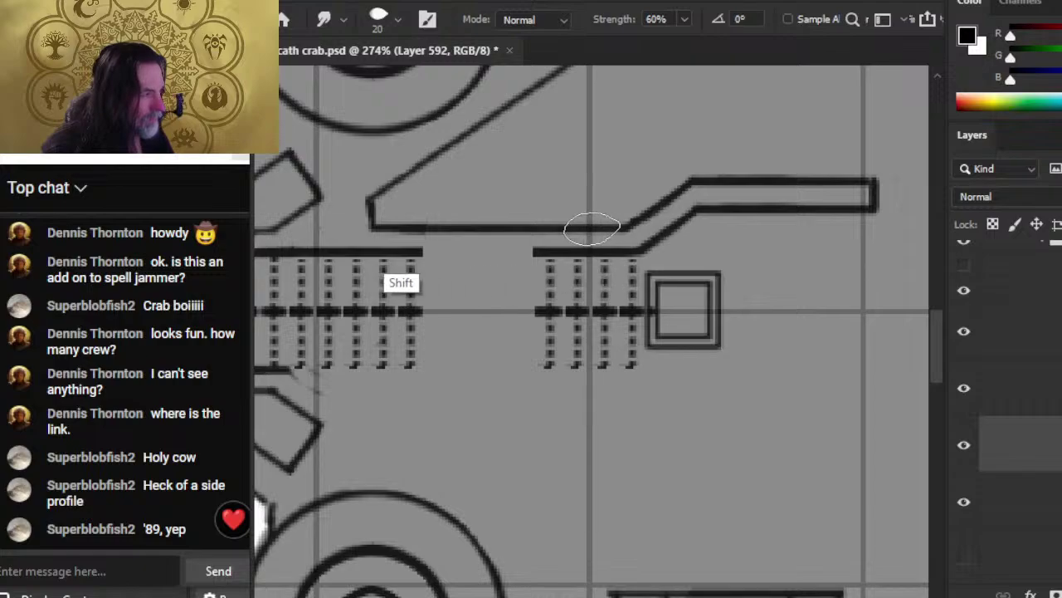
# - With a smaller smudge brush, join and darken the lower wall line across the gap
pyautogui.keyDown('shift'); pyautogui.click(422, 250); pyautogui.keyUp('shift')
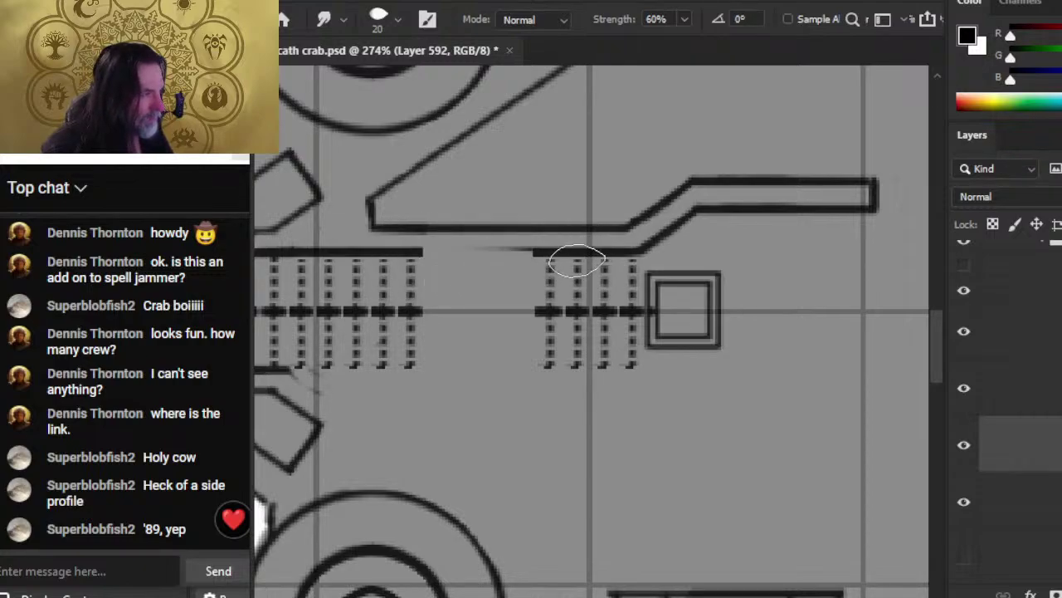
pyautogui.press('[')
pyautogui.press('[')
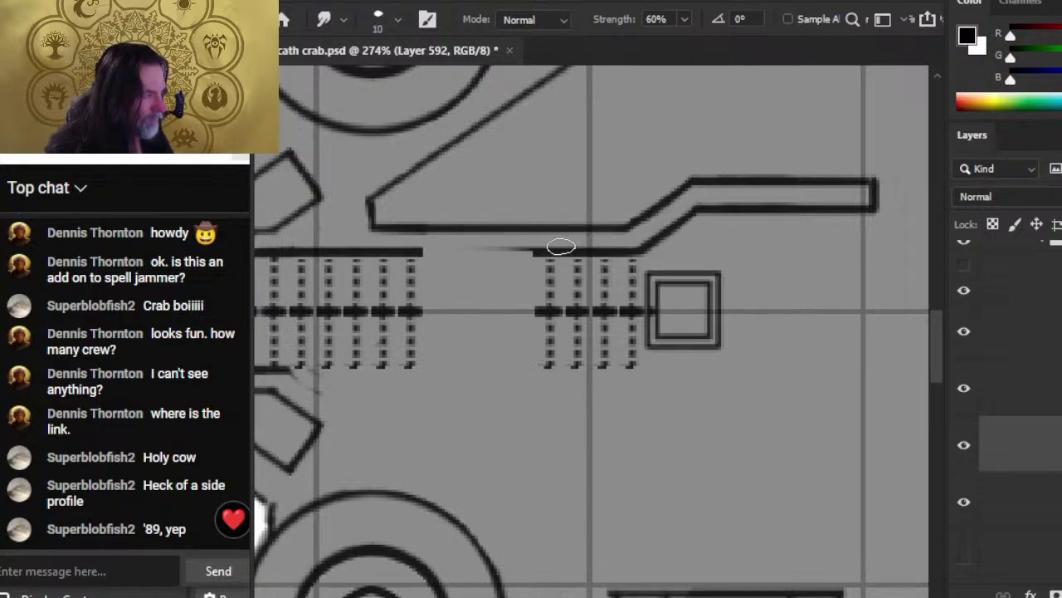
pyautogui.keyDown('shift'); pyautogui.click(559, 246); pyautogui.keyUp('shift')
pyautogui.keyDown('shift'); pyautogui.click(441, 249); pyautogui.keyUp('shift')
pyautogui.keyDown('shift'); pyautogui.click(568, 247); pyautogui.keyUp('shift')
pyautogui.keyDown('shift'); pyautogui.click(441, 251); pyautogui.keyUp('shift')
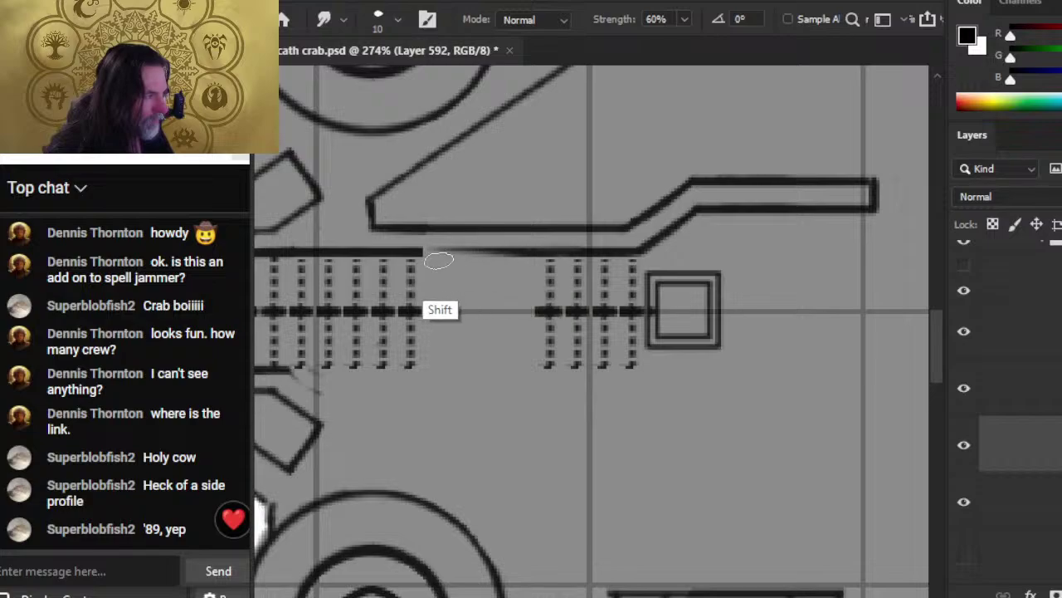
pyautogui.keyDown('shift'); pyautogui.click(571, 247); pyautogui.keyUp('shift')
pyautogui.keyDown('shift'); pyautogui.click(424, 251); pyautogui.keyUp('shift')
pyautogui.keyDown('shift'); pyautogui.click(584, 254); pyautogui.keyUp('shift')
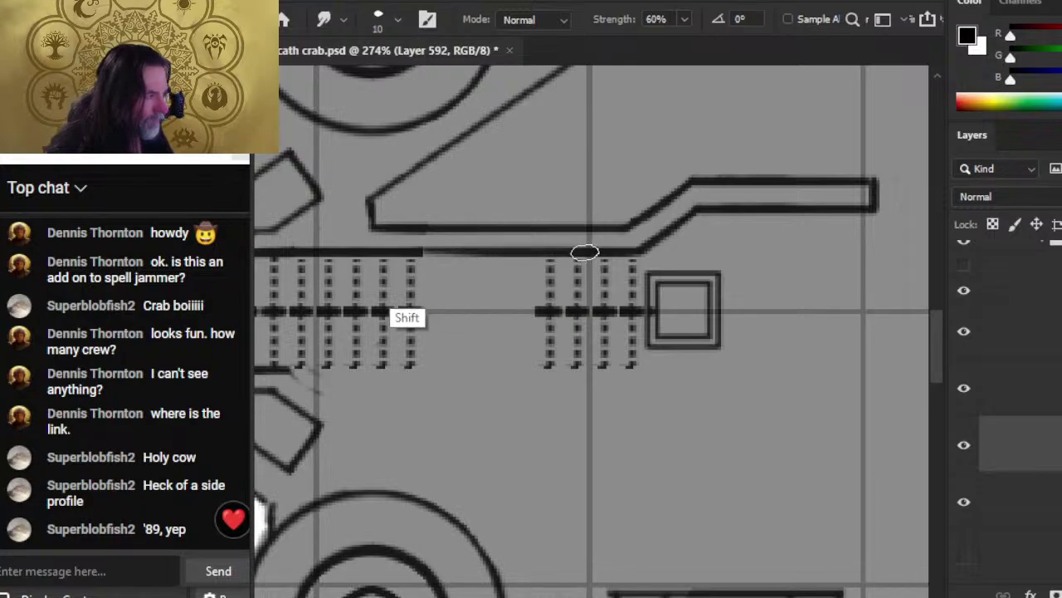
pyautogui.keyDown('shift'); pyautogui.click(425, 259); pyautogui.keyUp('shift')
pyautogui.keyDown('shift'); pyautogui.click(561, 251); pyautogui.keyUp('shift')
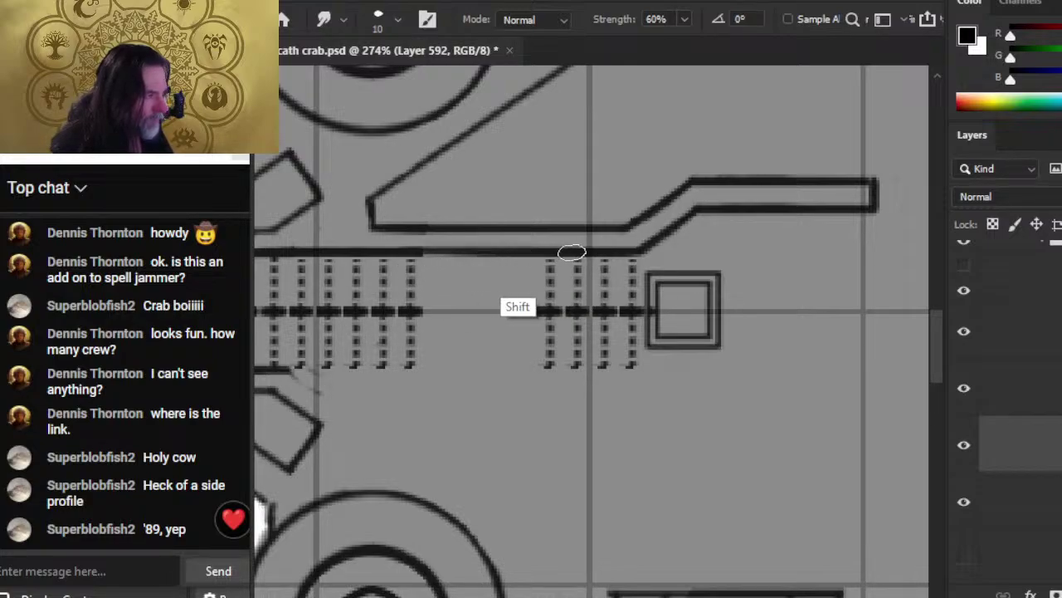
pyautogui.keyDown('shift'); pyautogui.click(420, 261); pyautogui.keyUp('shift')
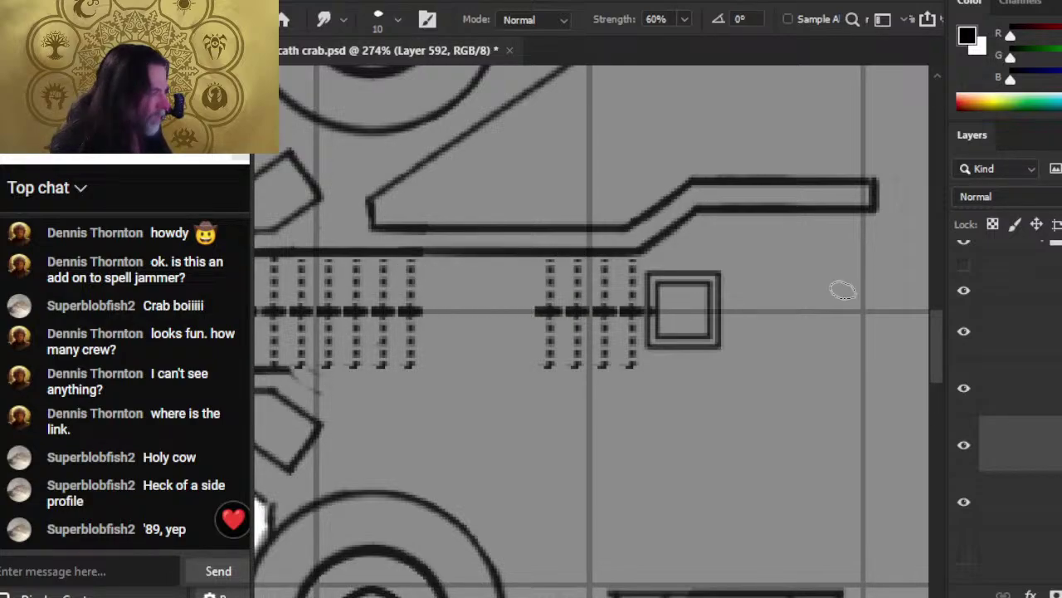
# - Merge the Layer 574 copy with the selected layers, then select Layer 591
pyautogui.click(1034, 501)
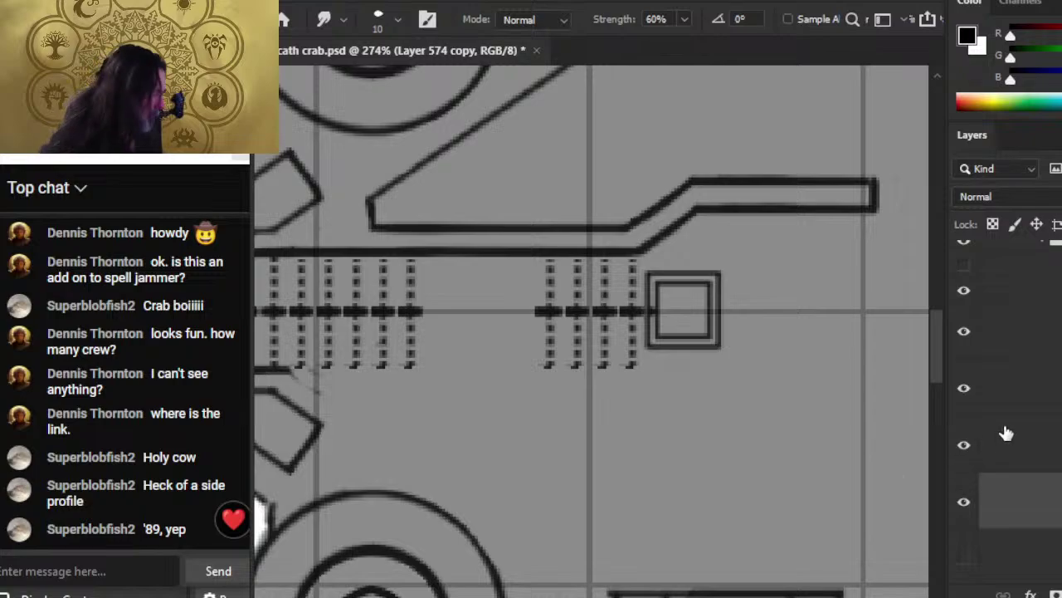
pyautogui.rightClick(1025, 467)
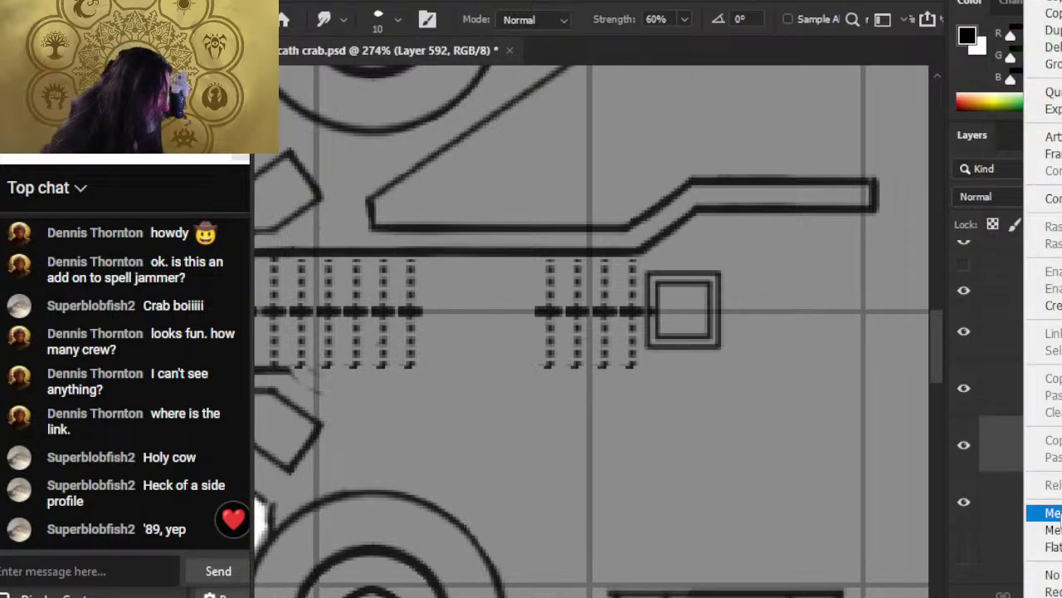
pyautogui.click(1047, 573)
pyautogui.keyDown('shift'); pyautogui.click(1060, 349); pyautogui.keyUp('shift')
pyautogui.doubleClick(1055, 347)
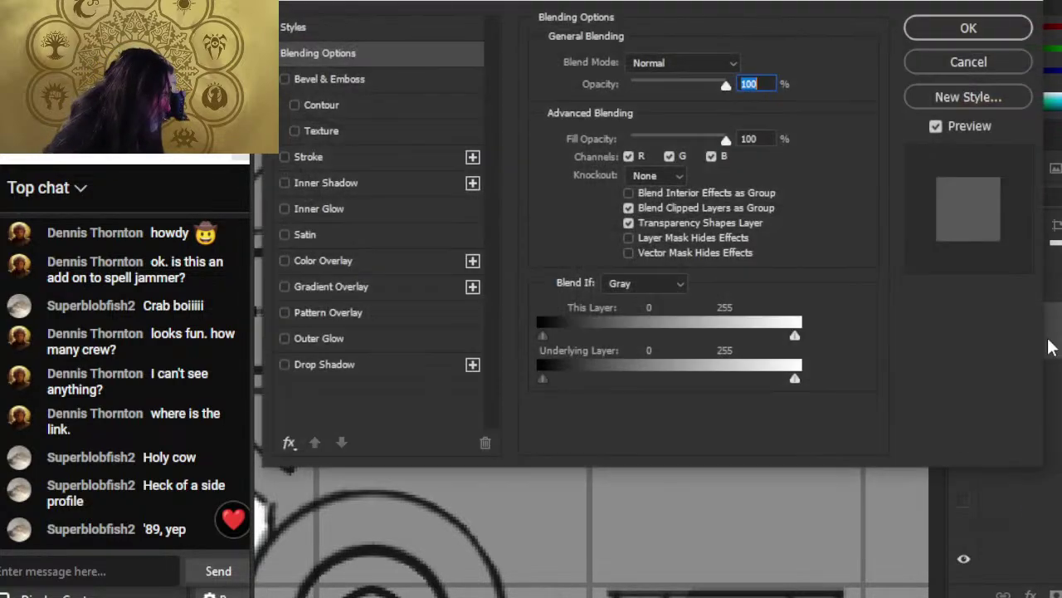
pyautogui.press('Return')
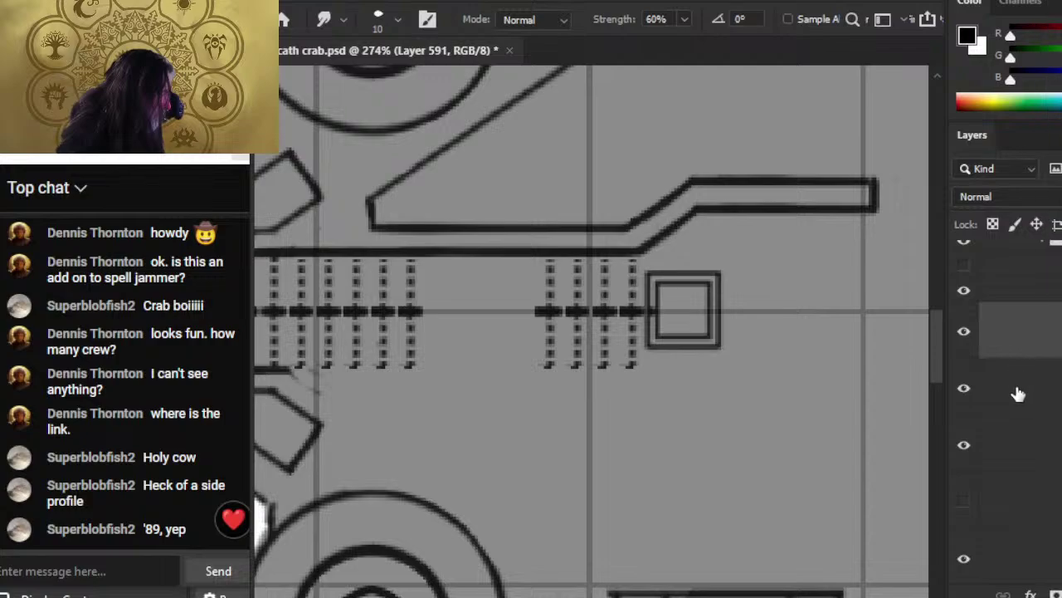
pyautogui.click(1037, 340)
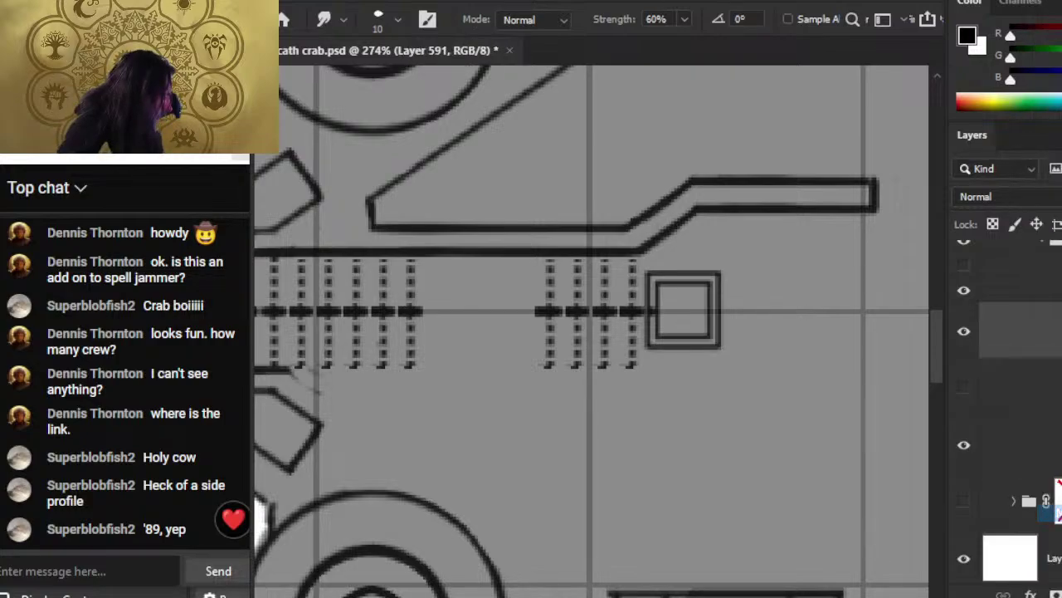
# - Lasso the right ladder rungs, copy them to a new layer, and nudge them into line
pyautogui.click(1033, 342)
pyautogui.click(971, 342)
pyautogui.click(972, 343)
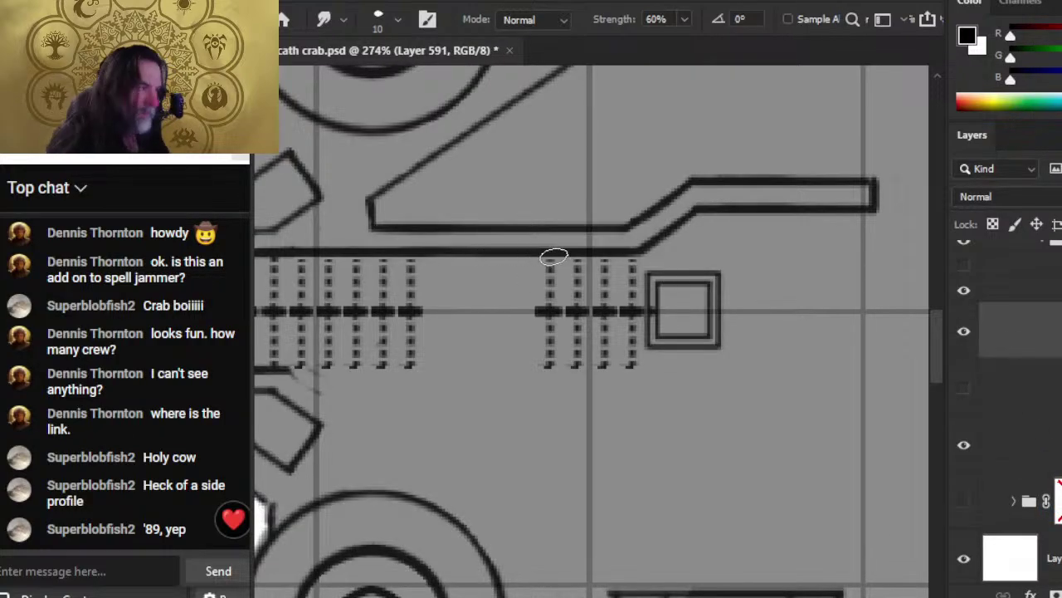
pyautogui.press('l')
pyautogui.moveTo(579, 245)
pyautogui.mouseDown()
pyautogui.moveTo(501, 360)
pyautogui.moveTo(668, 314)
pyautogui.mouseUp()
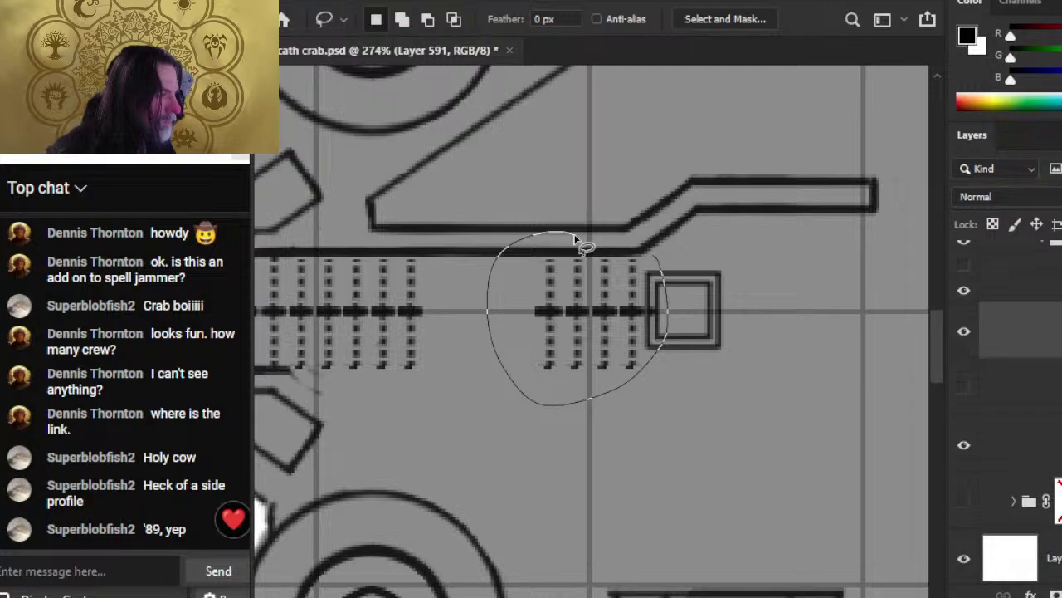
pyautogui.moveTo(574, 238); pyautogui.dragTo(579, 244)
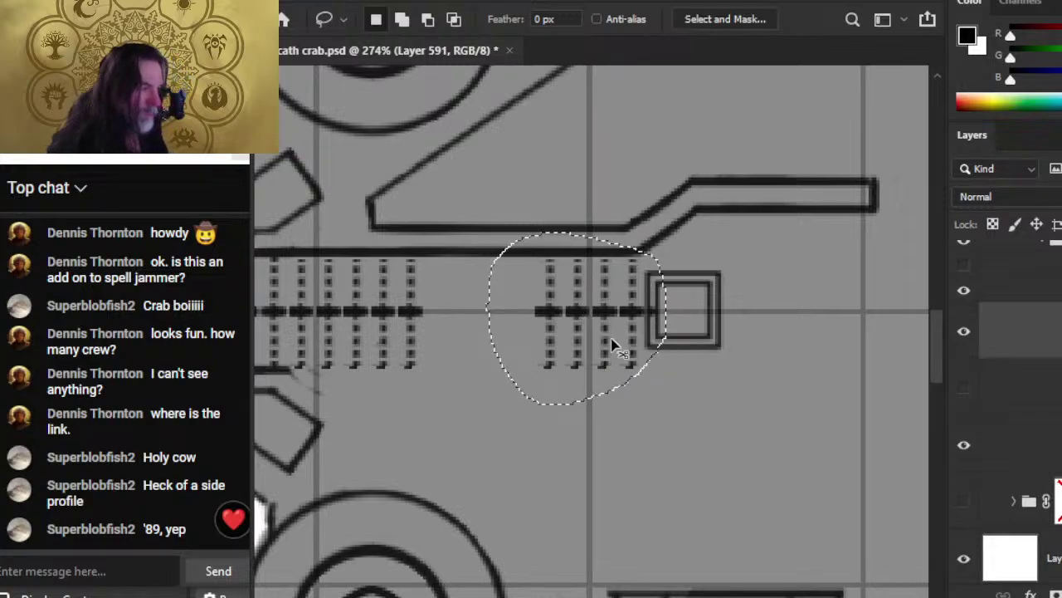
pyautogui.hotkey('ctrl', 'j')
pyautogui.press('v')
pyautogui.hotkey('shift', 'Left')
pyautogui.hotkey('shift', 'Left')
pyautogui.hotkey('shift', 'Left')
pyautogui.hotkey('shift', 'Left')
pyautogui.hotkey('shift', 'Left')
pyautogui.hotkey('shift', 'Left')
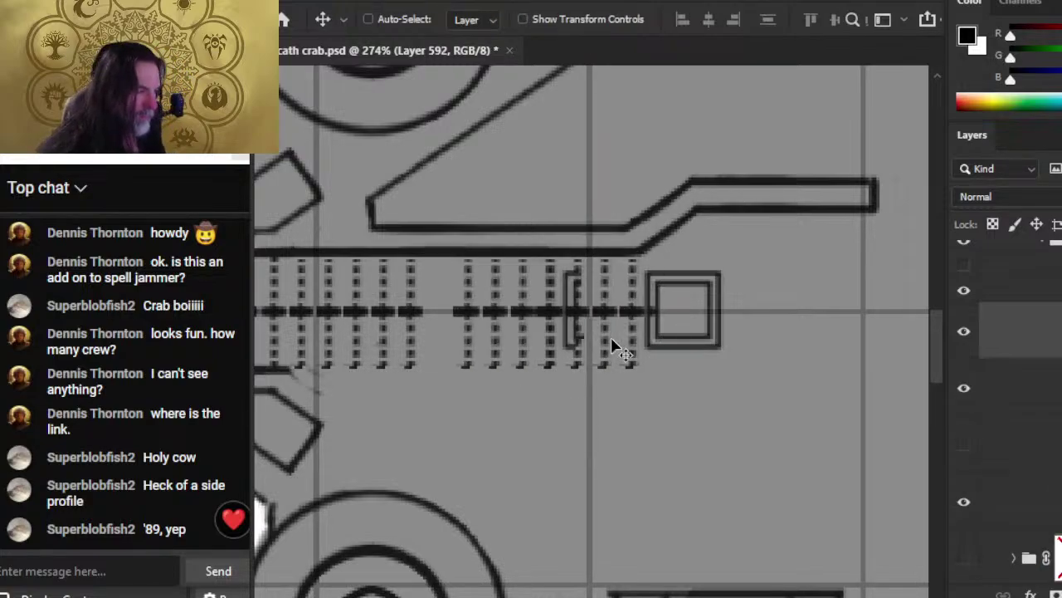
pyautogui.hotkey('shift', 'Right')
# - Erase the leftover bracket piece among the rungs and zoom out on the ship
pyautogui.press('e')
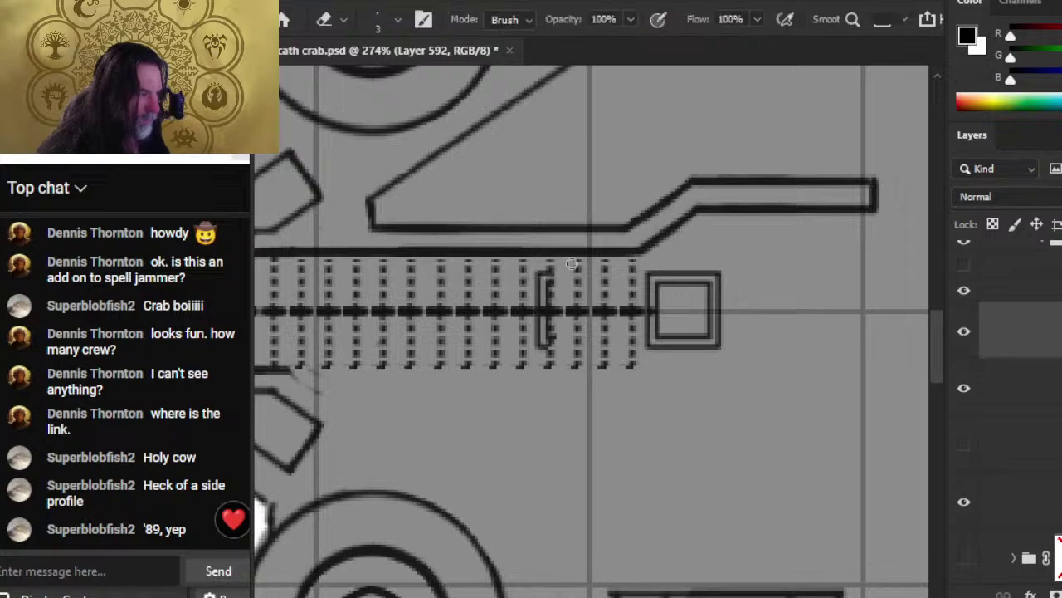
pyautogui.moveTo(543, 268); pyautogui.dragTo(547, 348)
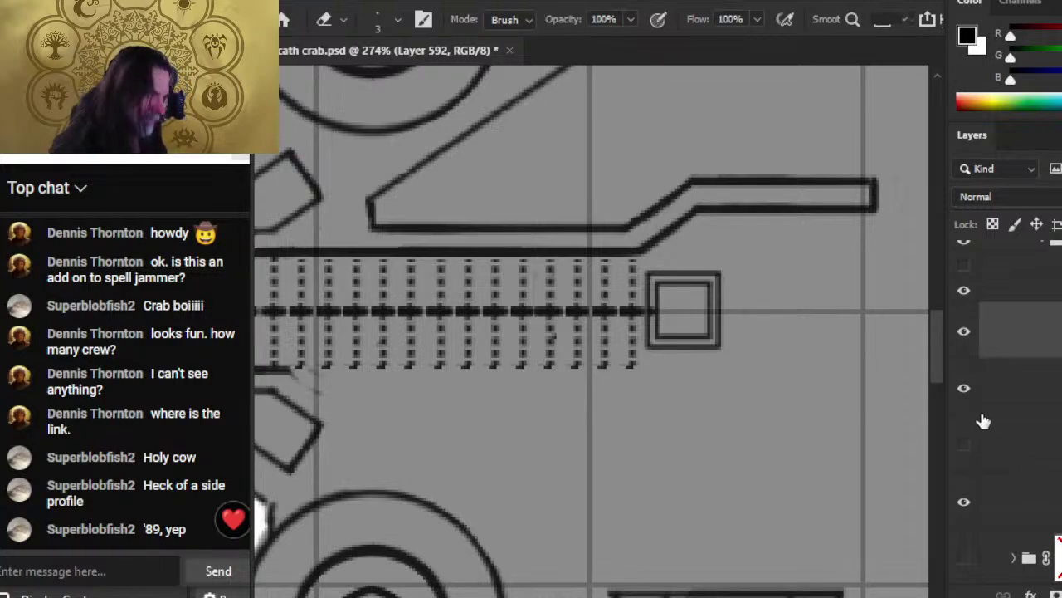
pyautogui.press('z')
pyautogui.moveTo(810, 477); pyautogui.dragTo(737, 468)
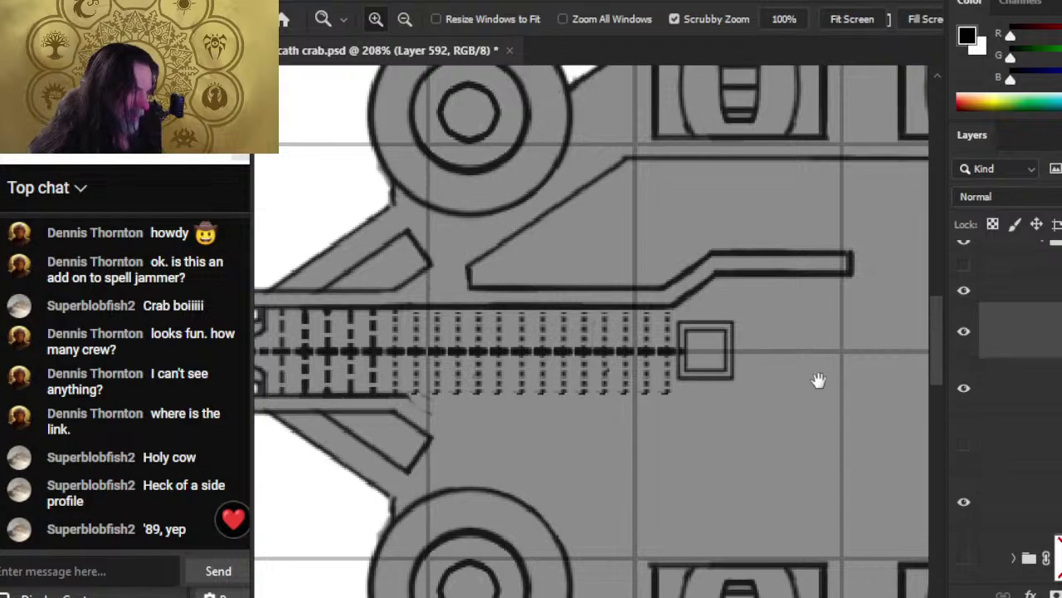
pyautogui.moveTo(819, 380); pyautogui.dragTo(559, 315)
pyautogui.press('e')
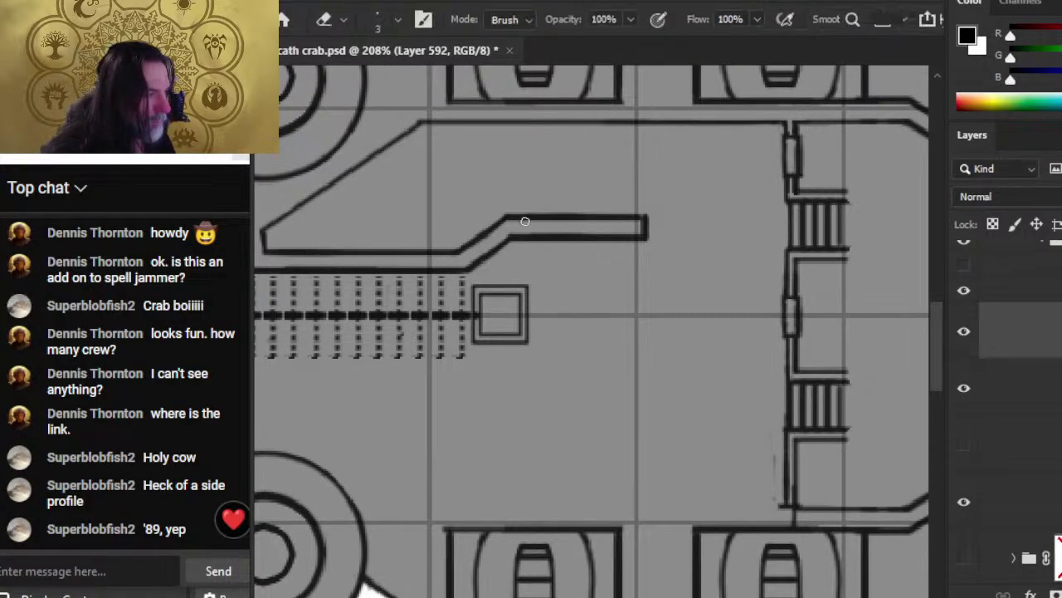
pyautogui.press('b')
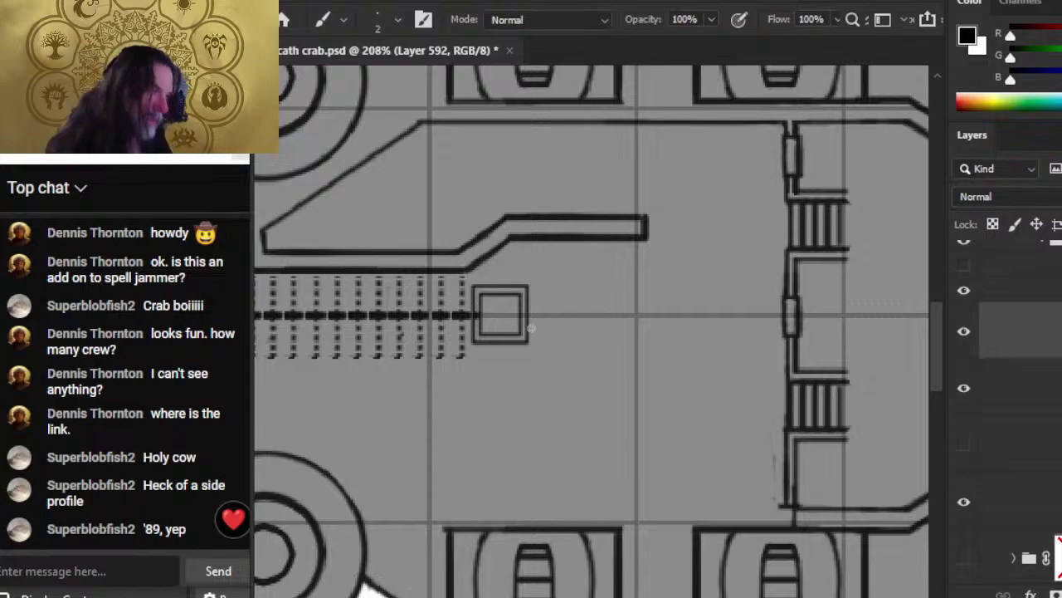
pyautogui.press('z')
pyautogui.moveTo(531, 328); pyautogui.dragTo(501, 329)
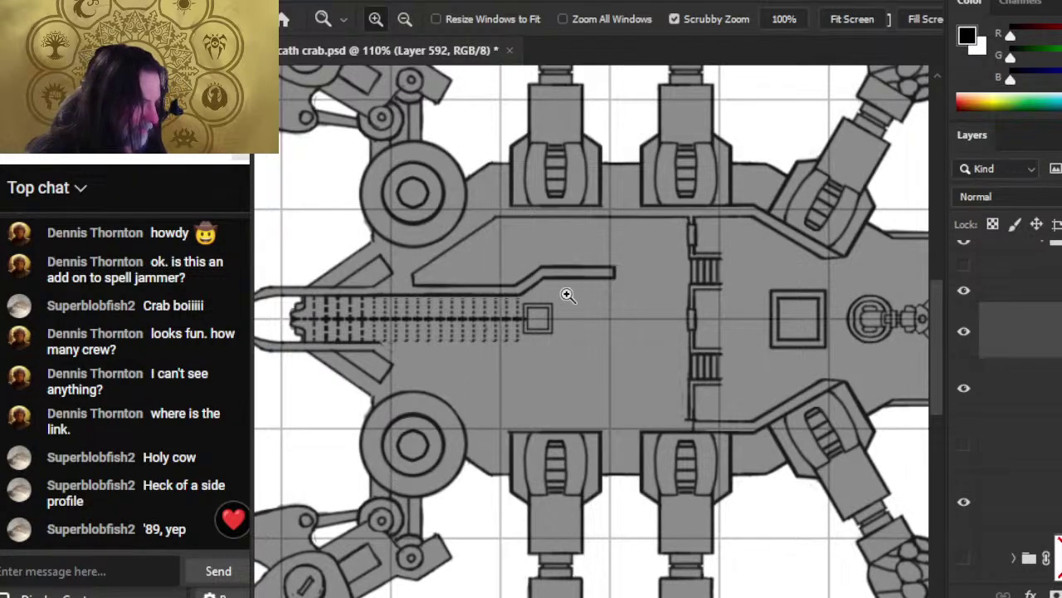
# - Zoom in and lasso the bent wall line, merging the rung copy into the ship layer
pyautogui.press('l')
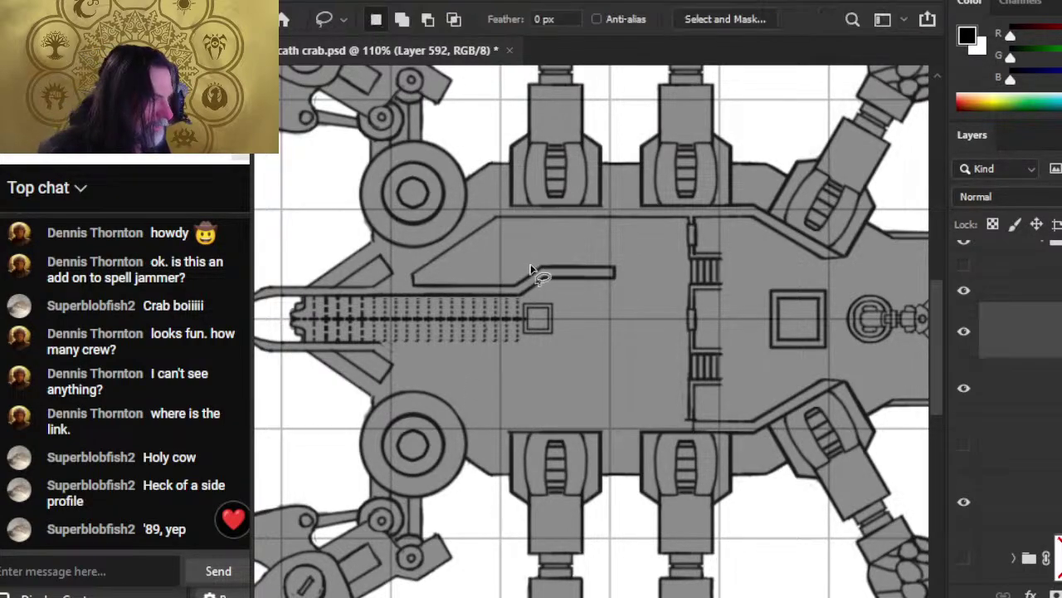
pyautogui.press('z')
pyautogui.click(505, 259)
pyautogui.press('l')
pyautogui.moveTo(547, 288)
pyautogui.mouseDown()
pyautogui.moveTo(516, 311)
pyautogui.moveTo(526, 344)
pyautogui.moveTo(805, 341)
pyautogui.moveTo(829, 271)
pyautogui.moveTo(599, 269)
pyautogui.mouseUp()
pyautogui.hotkey('ctrl', 'x')
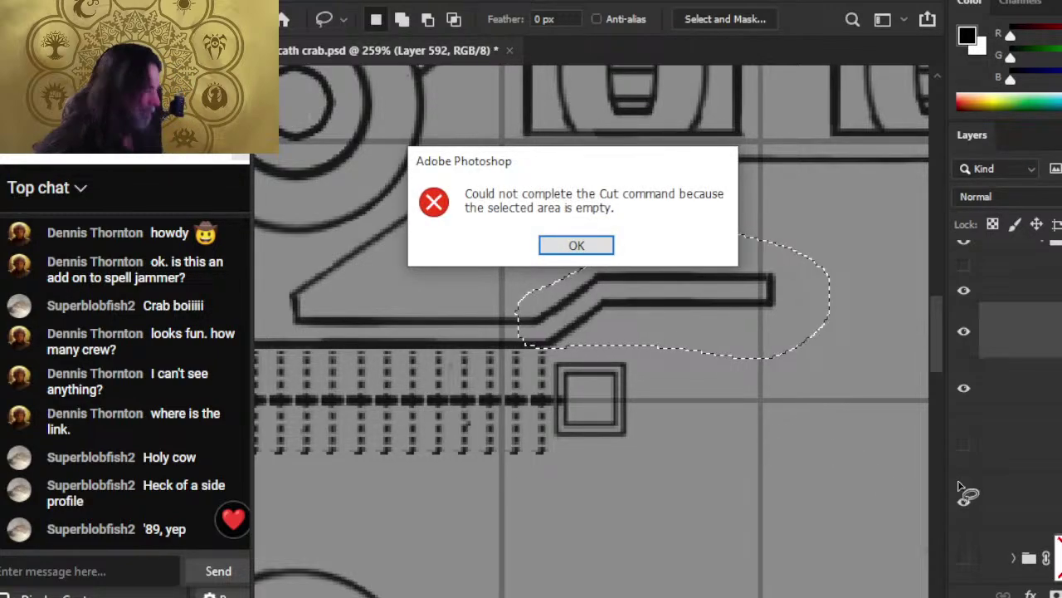
pyautogui.press('Return')
pyautogui.rightClick(996, 336)
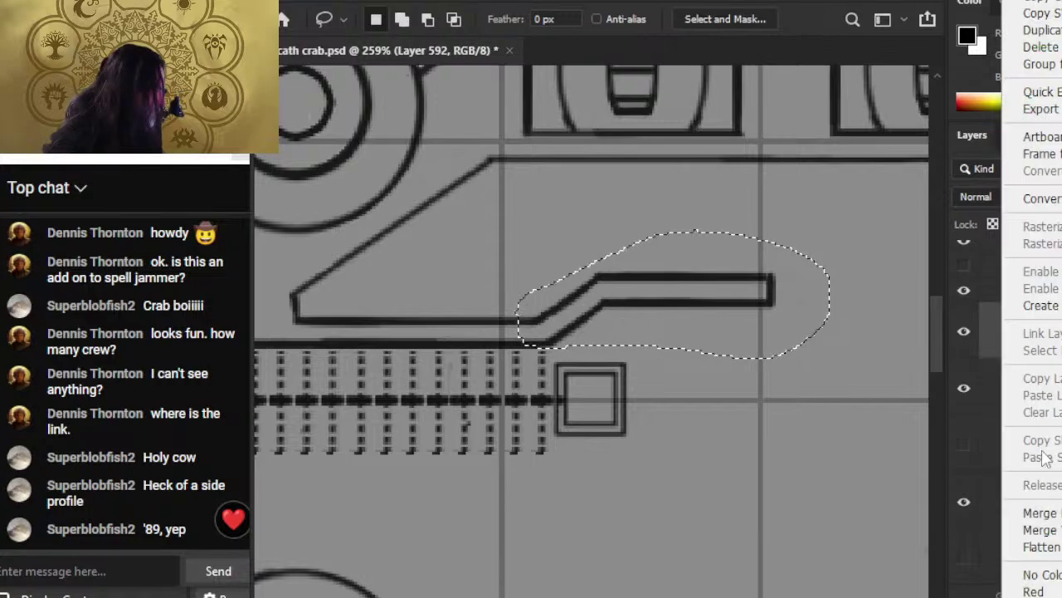
pyautogui.click(1042, 531)
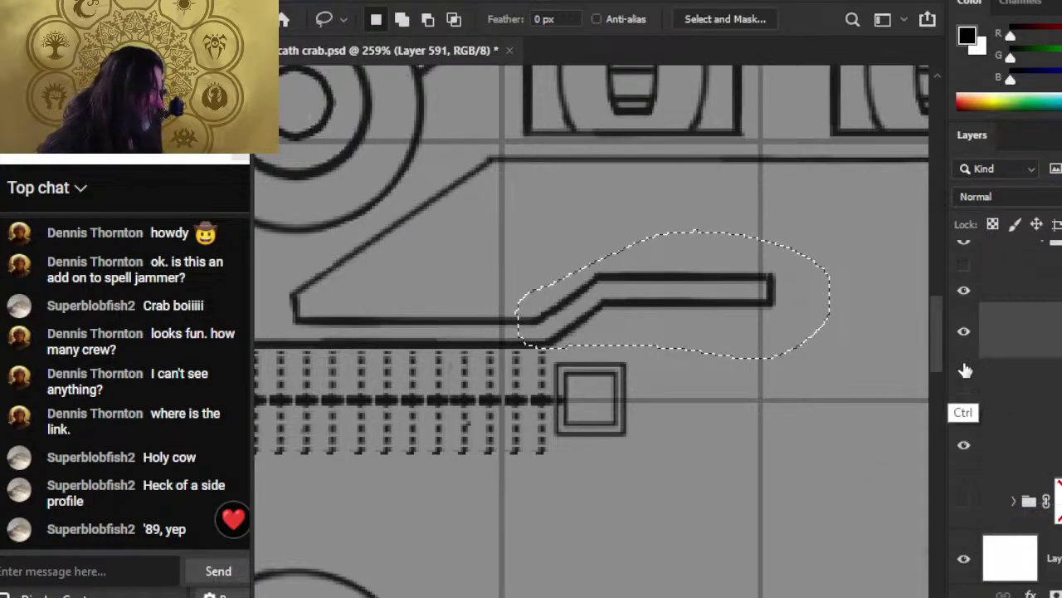
pyautogui.hotkey('ctrl', 'd')
pyautogui.hotkey('ctrl', 'z')
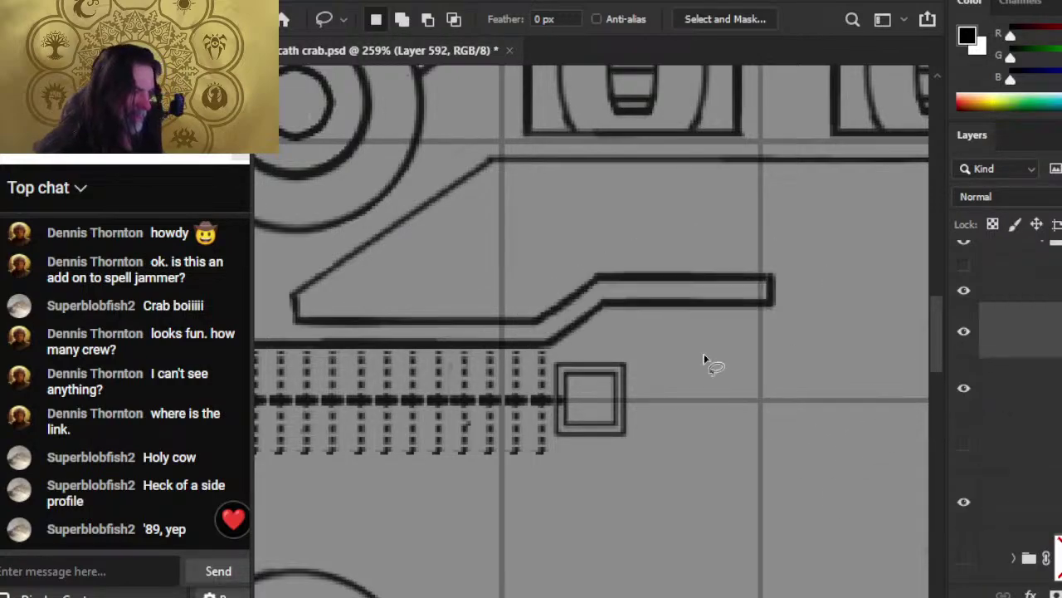
# - Rotate the wall piece 90° upright and place it beside the square room
pyautogui.rightClick(680, 282)
pyautogui.click(795, 458)
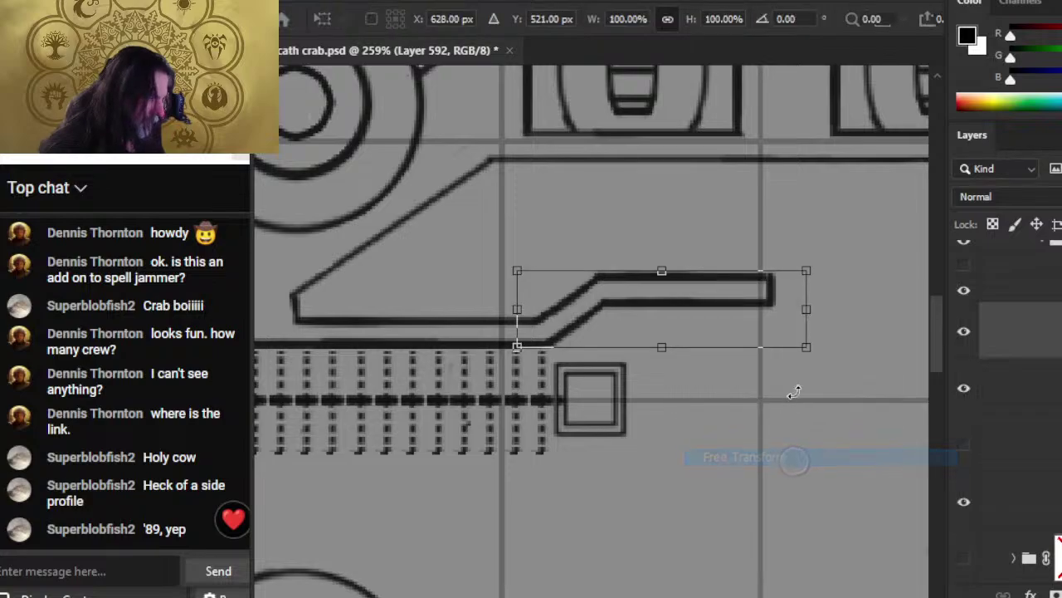
pyautogui.moveTo(638, 208); pyautogui.dragTo(768, 271)
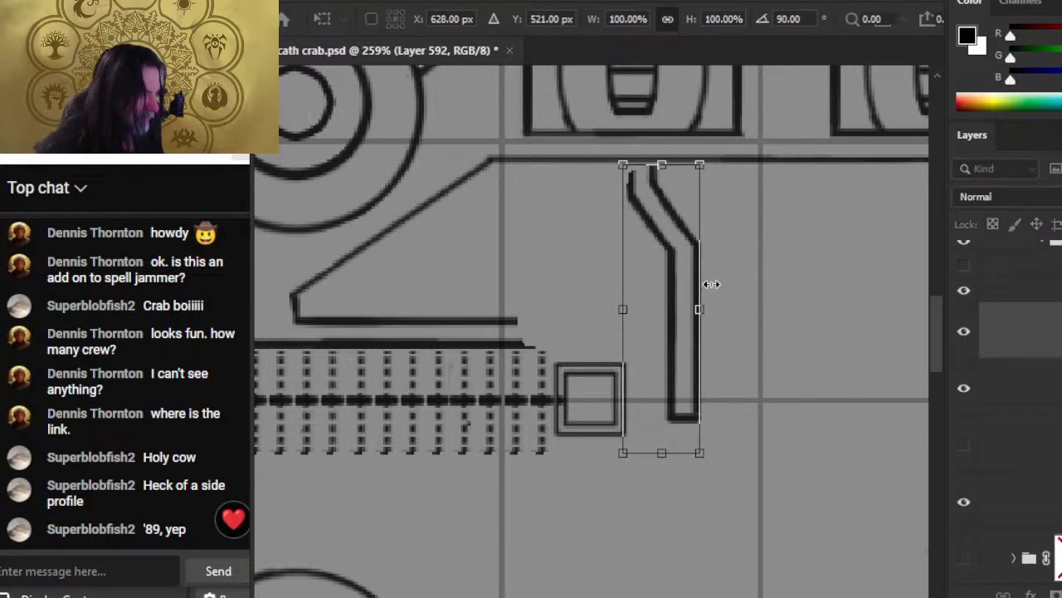
pyautogui.moveTo(667, 349); pyautogui.dragTo(674, 429)
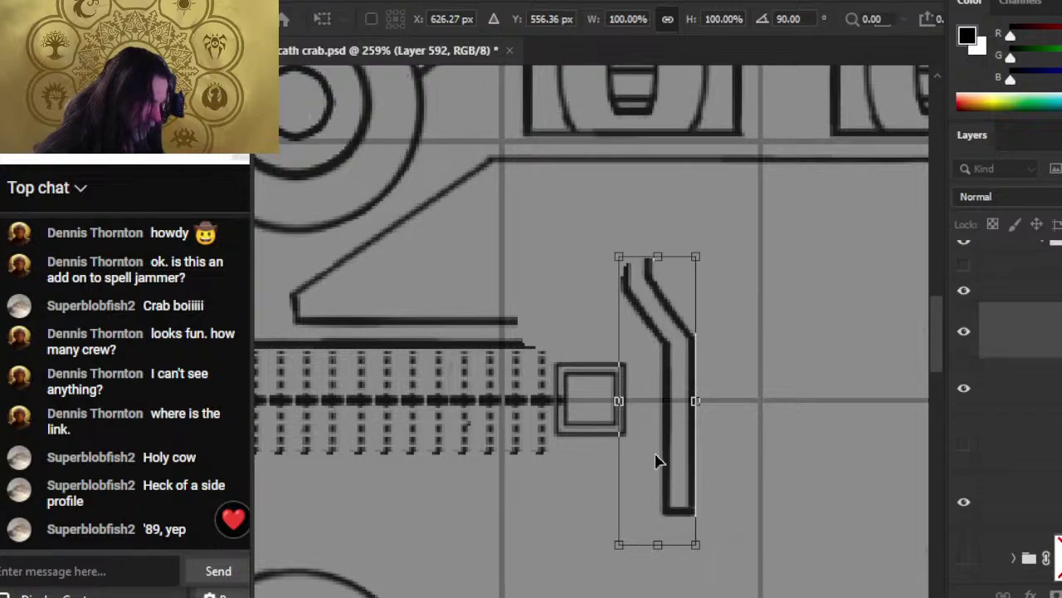
pyautogui.press('Return')
pyautogui.press('l')
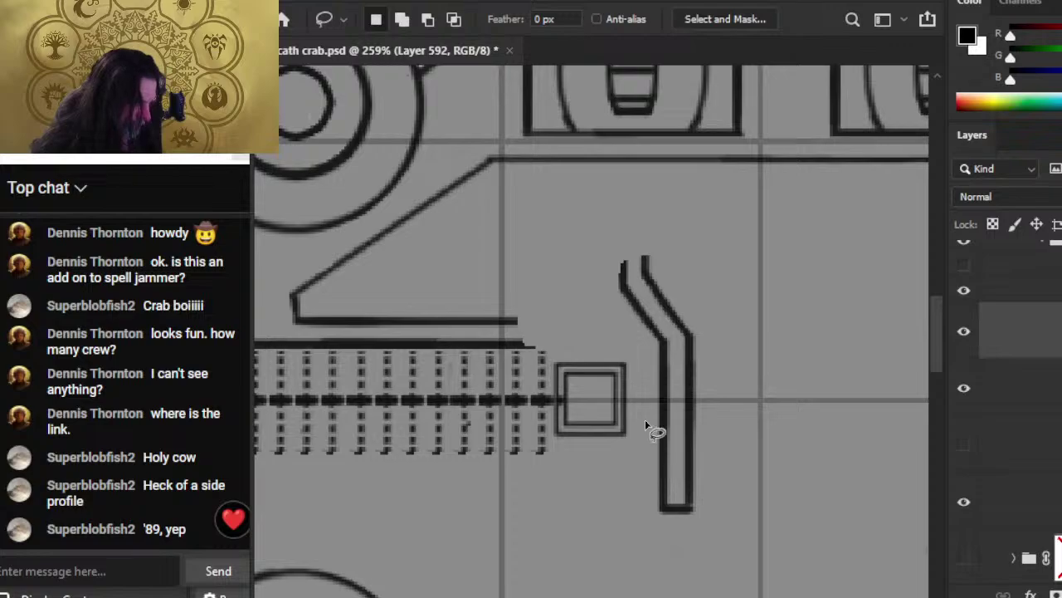
pyautogui.press('v')
pyautogui.press('Left')
# - Erase the top of the upright wall to leave a short angled stub
pyautogui.press('e')
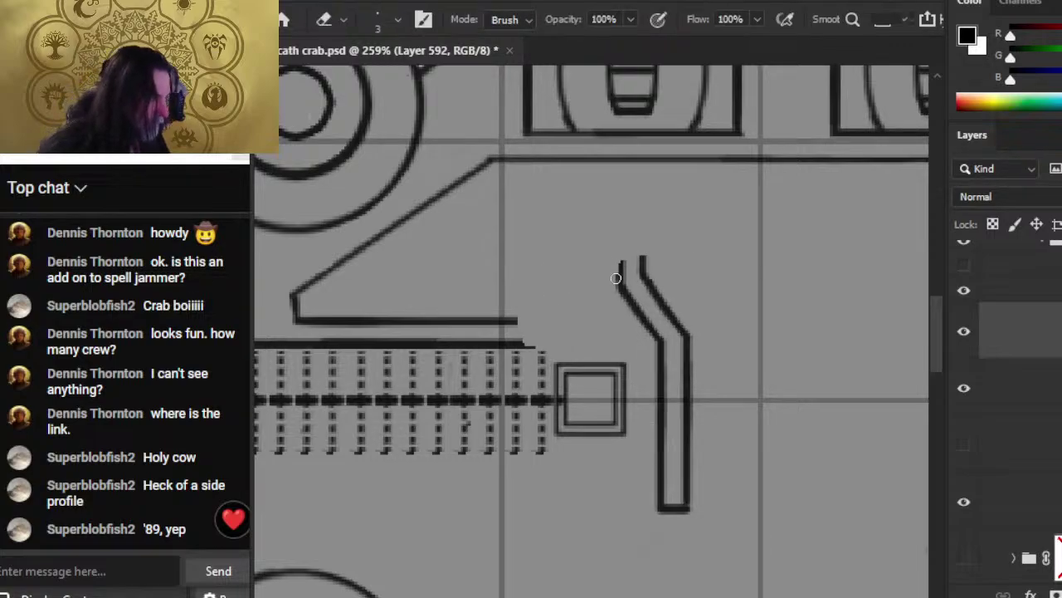
pyautogui.keyDown('shift'); pyautogui.click(516, 312); pyautogui.keyUp('shift')
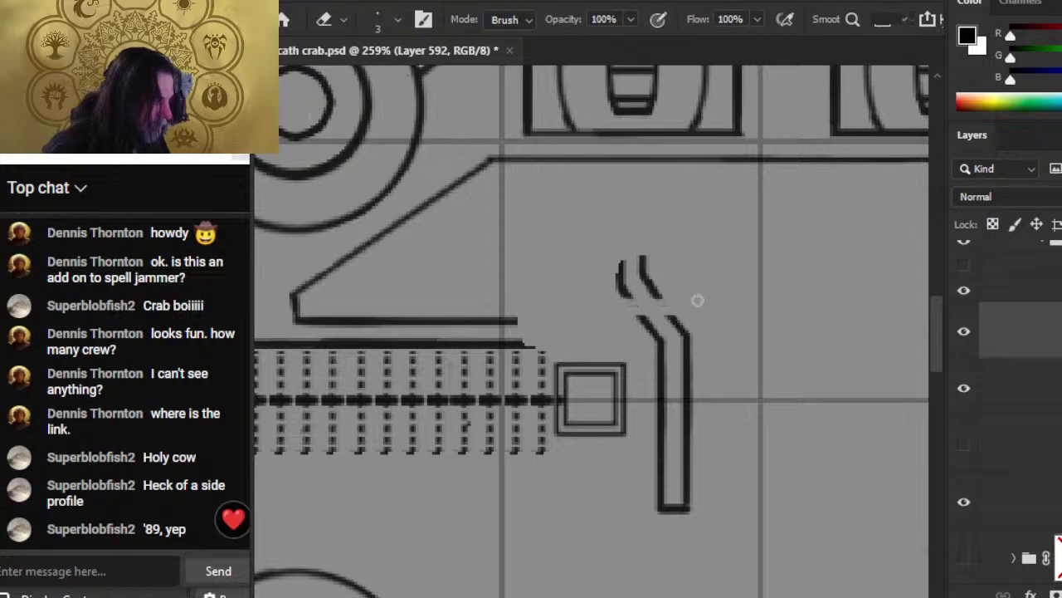
pyautogui.moveTo(643, 307); pyautogui.dragTo(644, 254)
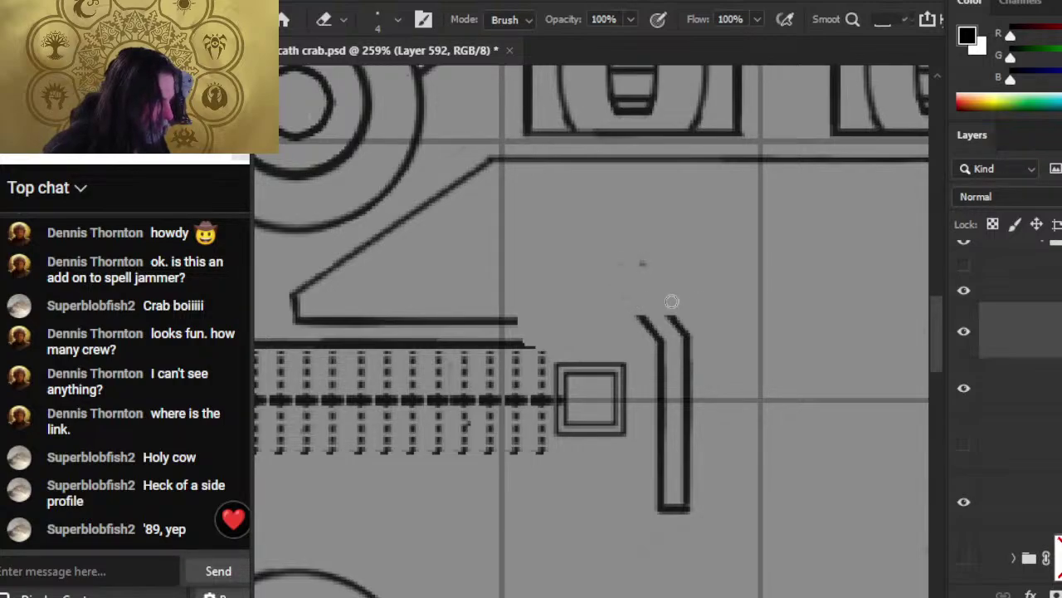
# - On the corridor wall layer, smudge the upper wall line rightward toward the upright wall
pyautogui.press('b')
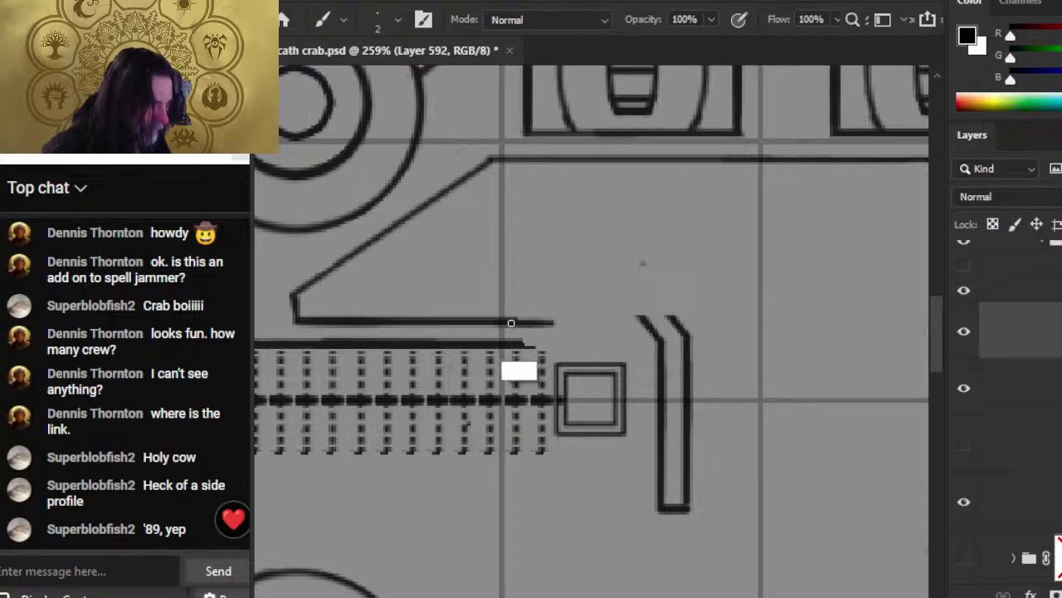
pyautogui.keyDown('shift'); pyautogui.click(518, 323); pyautogui.keyUp('shift')
pyautogui.hotkey('ctrl', 'z')
pyautogui.press('r')
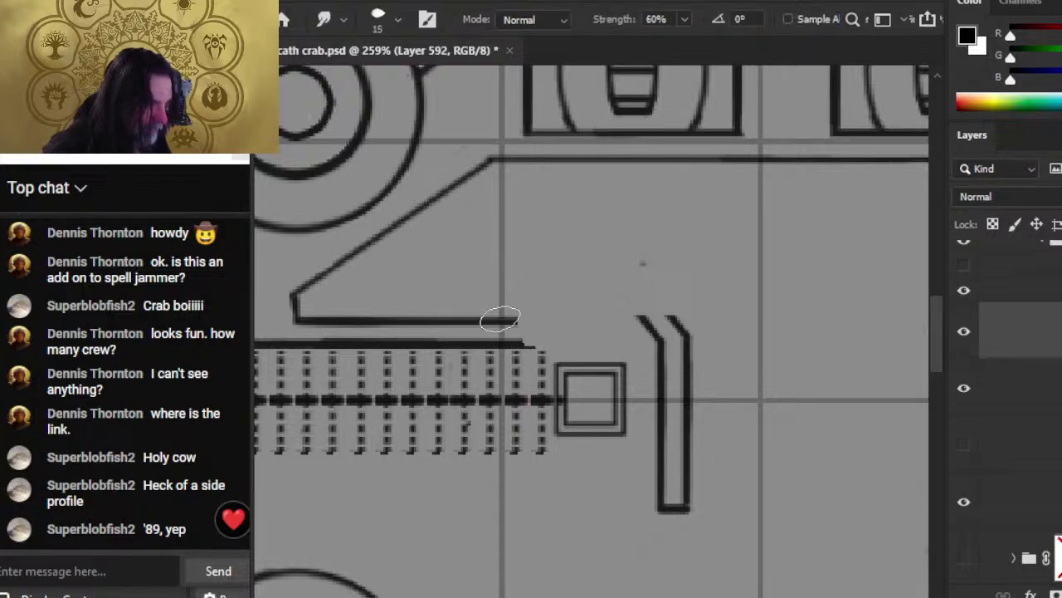
pyautogui.press('e')
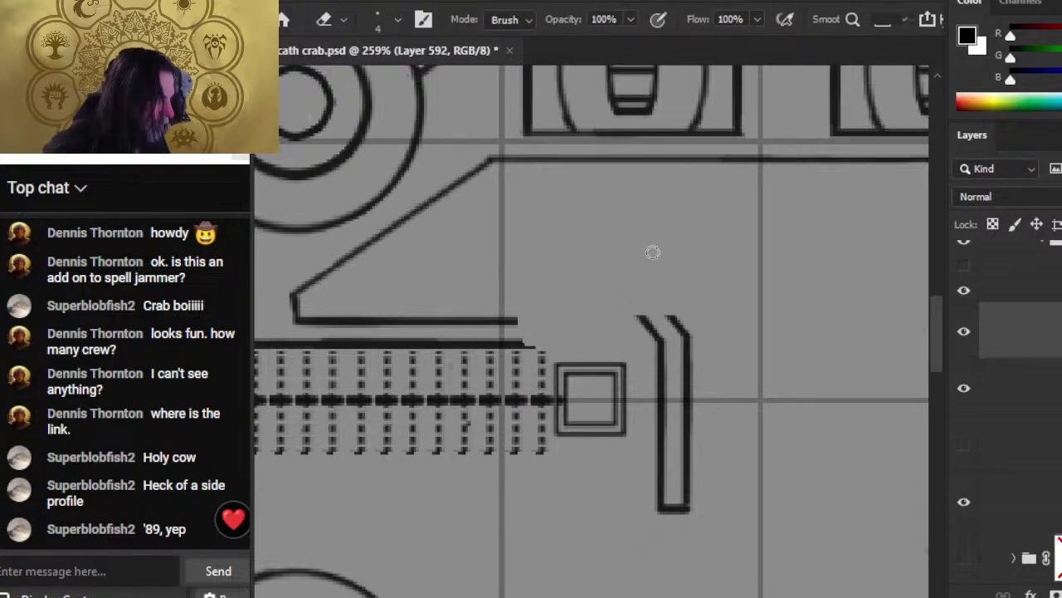
pyautogui.click(1039, 395)
pyautogui.press('r')
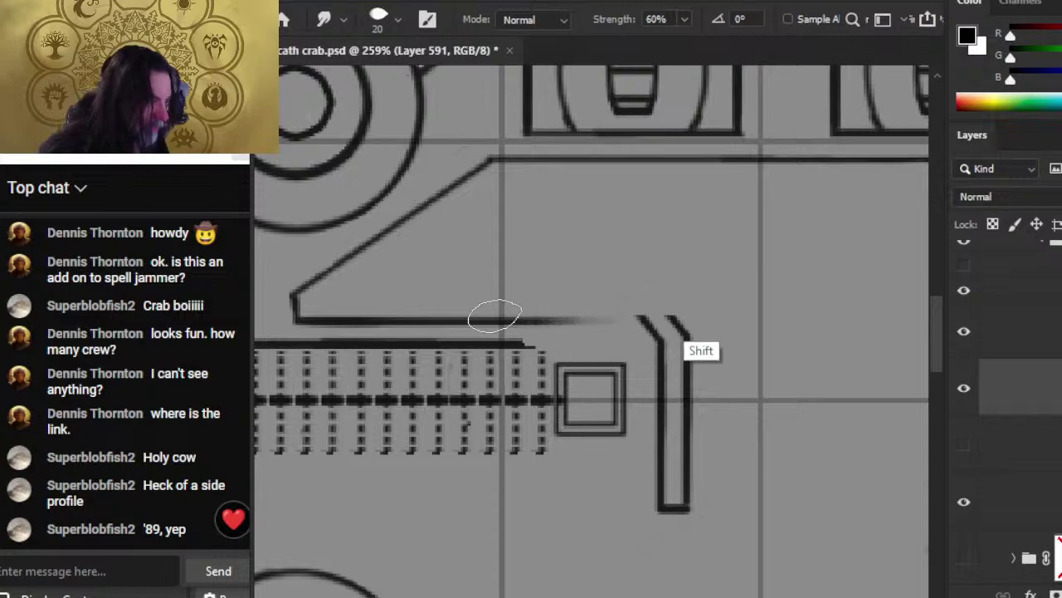
pyautogui.keyDown('shift'); pyautogui.click(664, 336); pyautogui.keyUp('shift')
pyautogui.press('9')
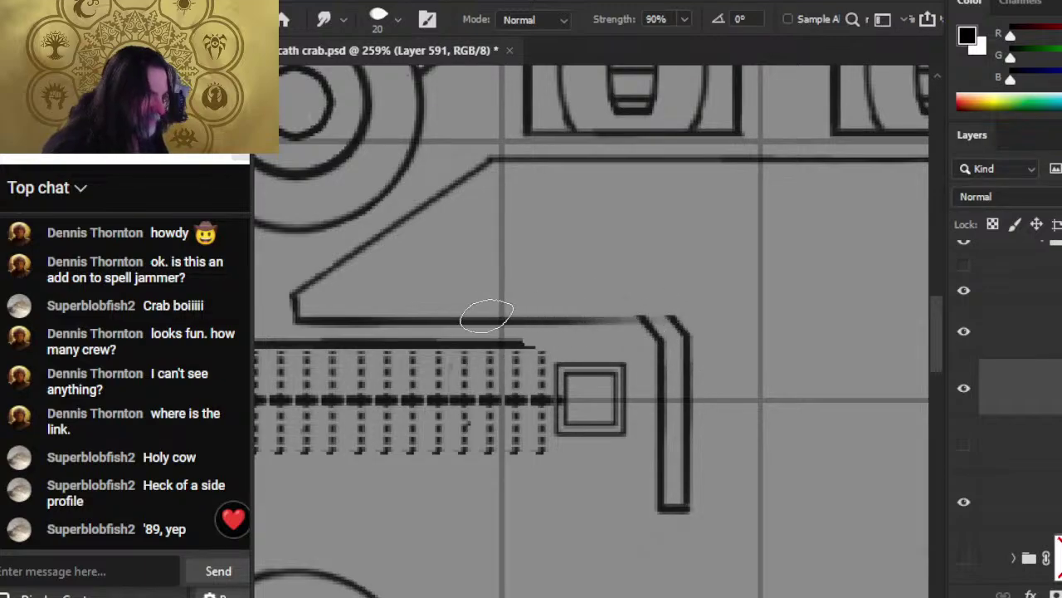
pyautogui.keyDown('shift'); pyautogui.click(474, 308); pyautogui.keyUp('shift')
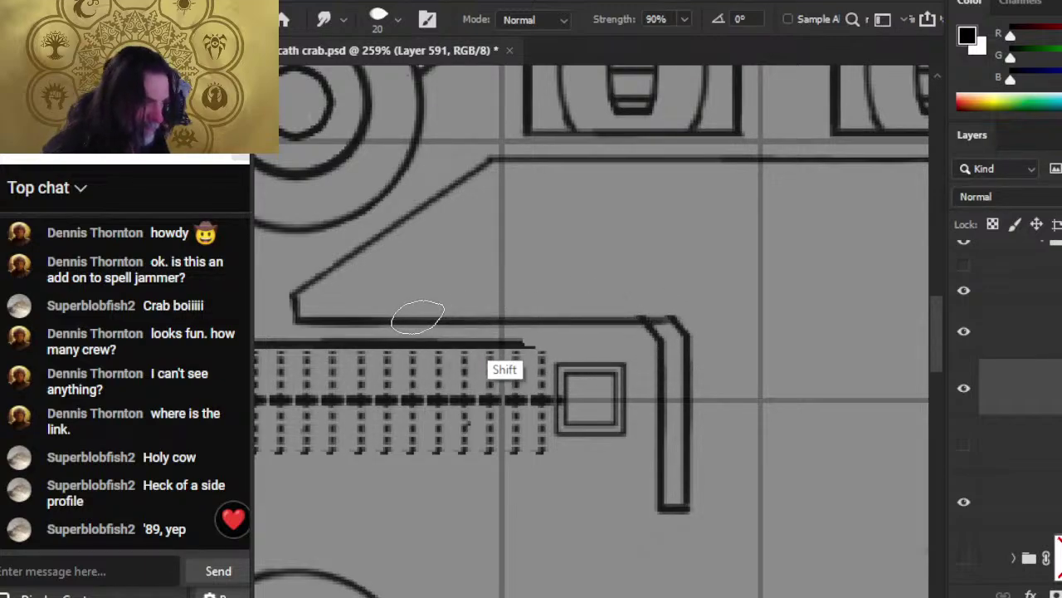
# - Nudge the upright wall down and stroke a straight smaller line along the corridor wall
pyautogui.press('e')
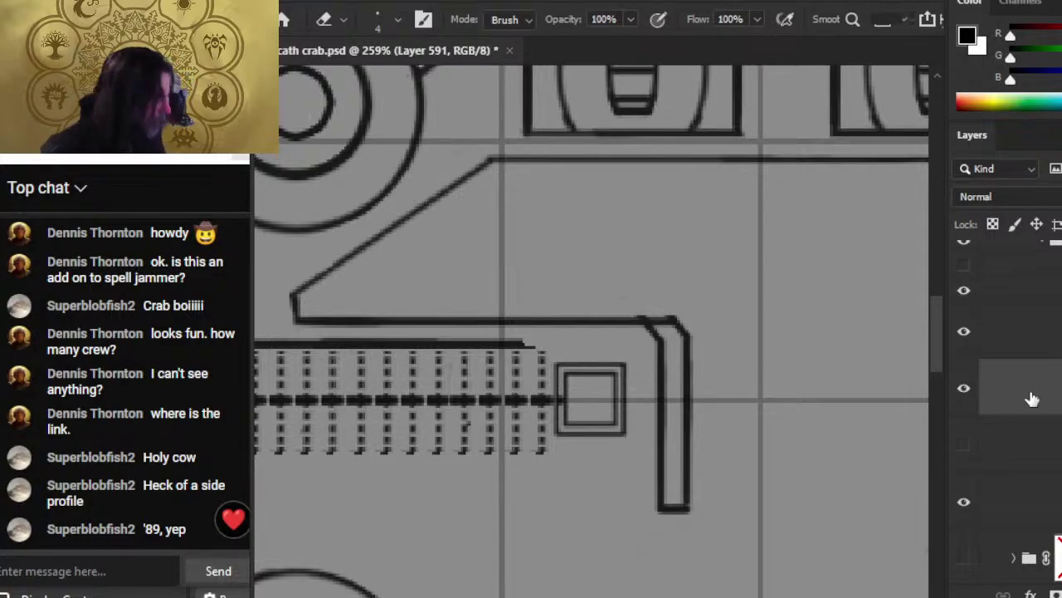
pyautogui.click(1038, 349)
pyautogui.press('v')
pyautogui.press('Down')
pyautogui.press('Down')
pyautogui.press('Down')
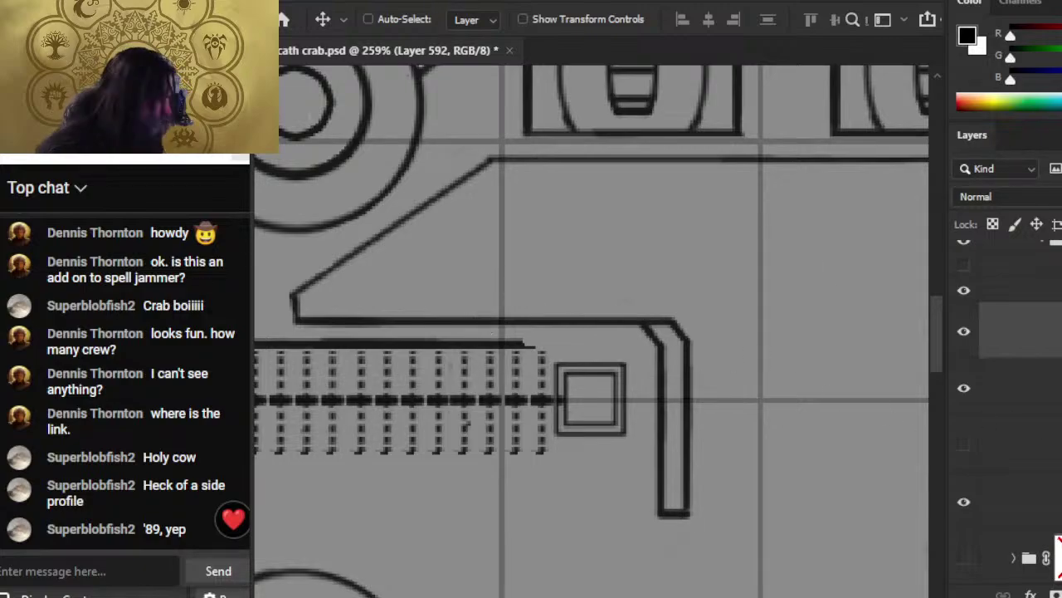
pyautogui.click(976, 403)
pyautogui.press('r')
pyautogui.press('[')
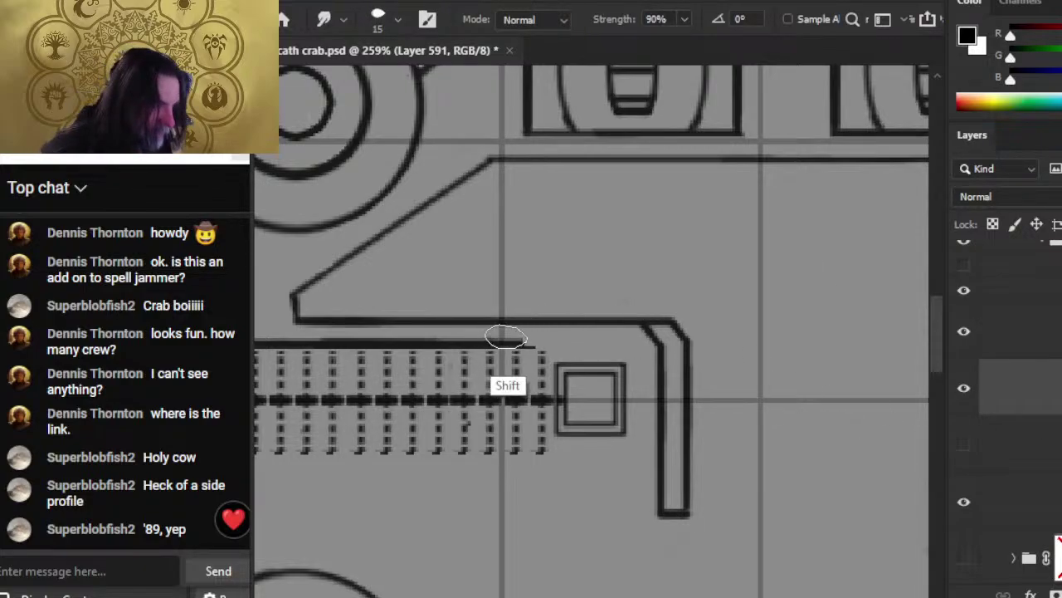
pyautogui.keyDown('shift'); pyautogui.click(506, 336); pyautogui.keyUp('shift')
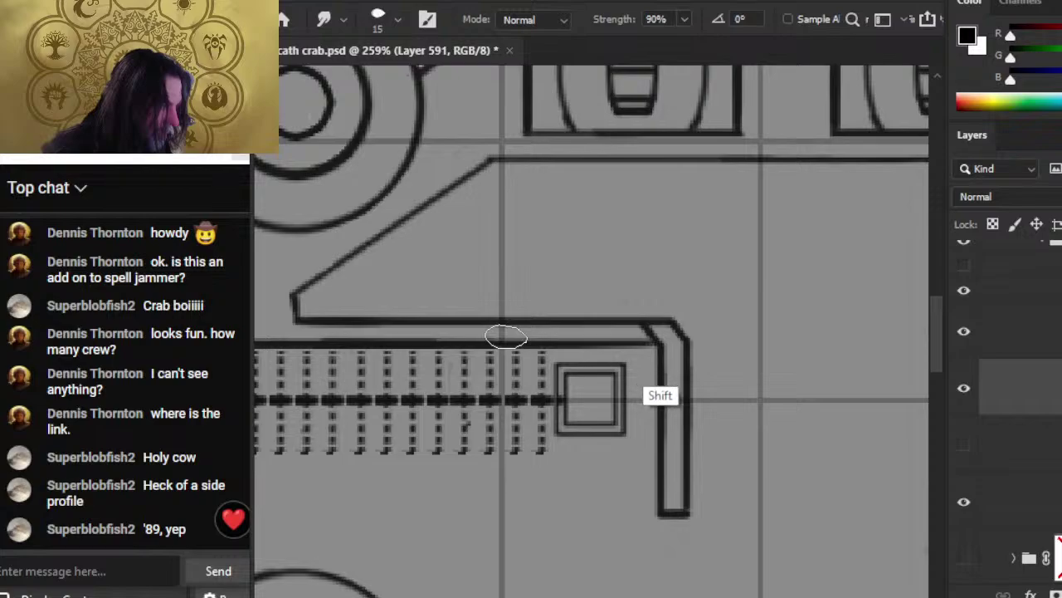
# - Erase stray line pixels at the corner where the walls meet
pyautogui.click(1033, 348)
pyautogui.press('e')
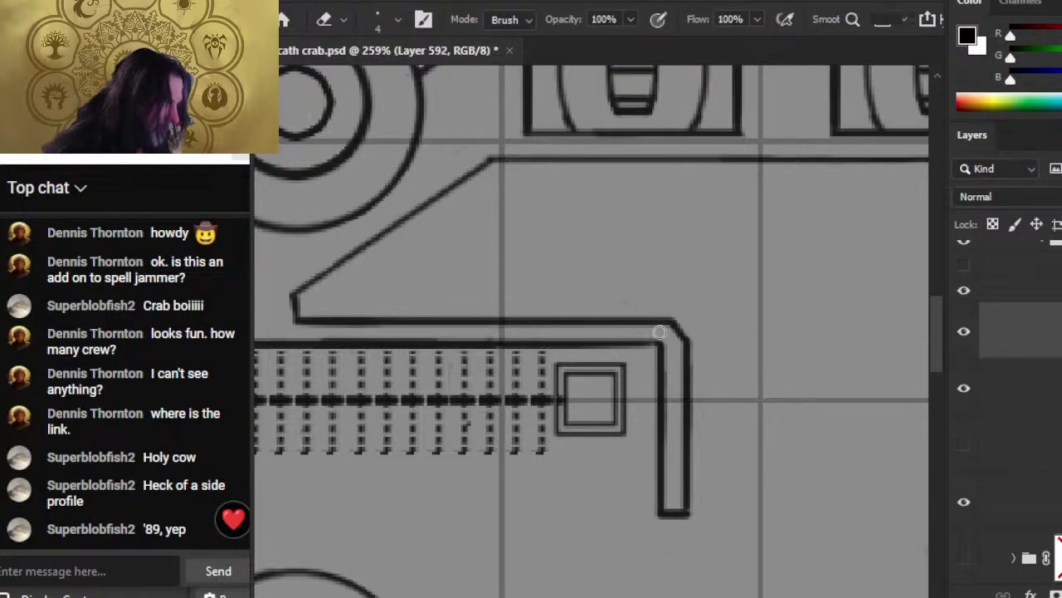
pyautogui.moveTo(665, 354); pyautogui.dragTo(661, 350)
pyautogui.click(1023, 413)
pyautogui.press('r')
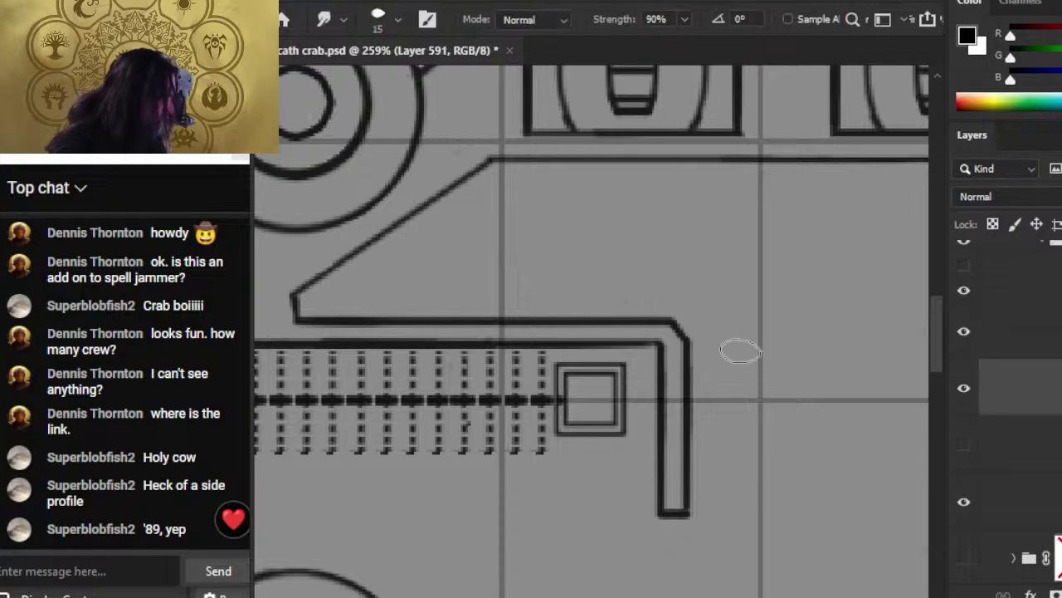
pyautogui.press('e')
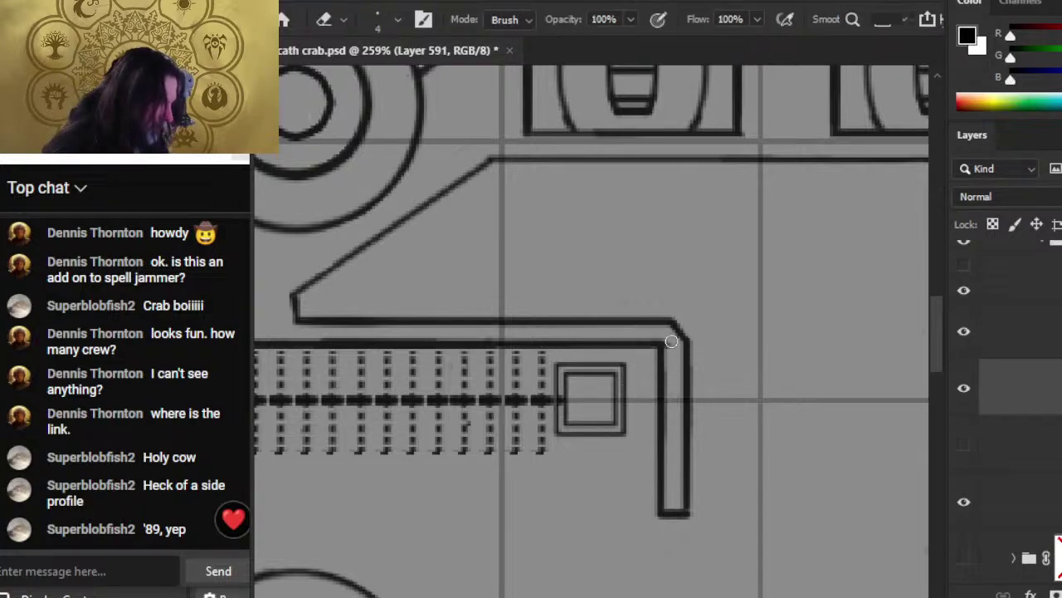
# - Zoom out on the corridor and nudge the short wall layer two steps left
pyautogui.press('z')
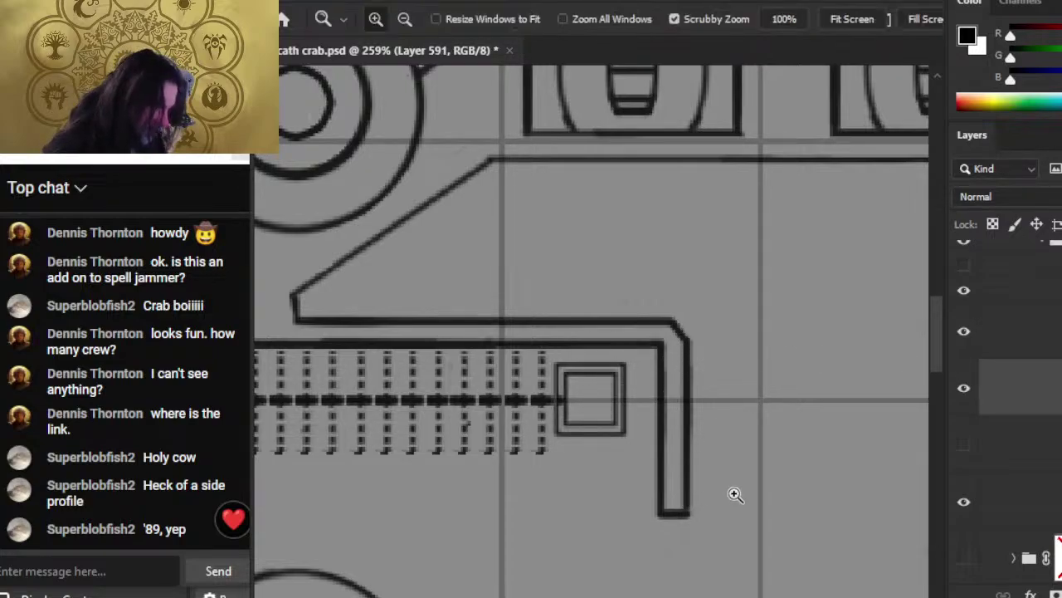
pyautogui.moveTo(730, 494); pyautogui.dragTo(647, 526)
pyautogui.scroll(-2, 663, 520)
pyautogui.hscroll(2, 663, 520)
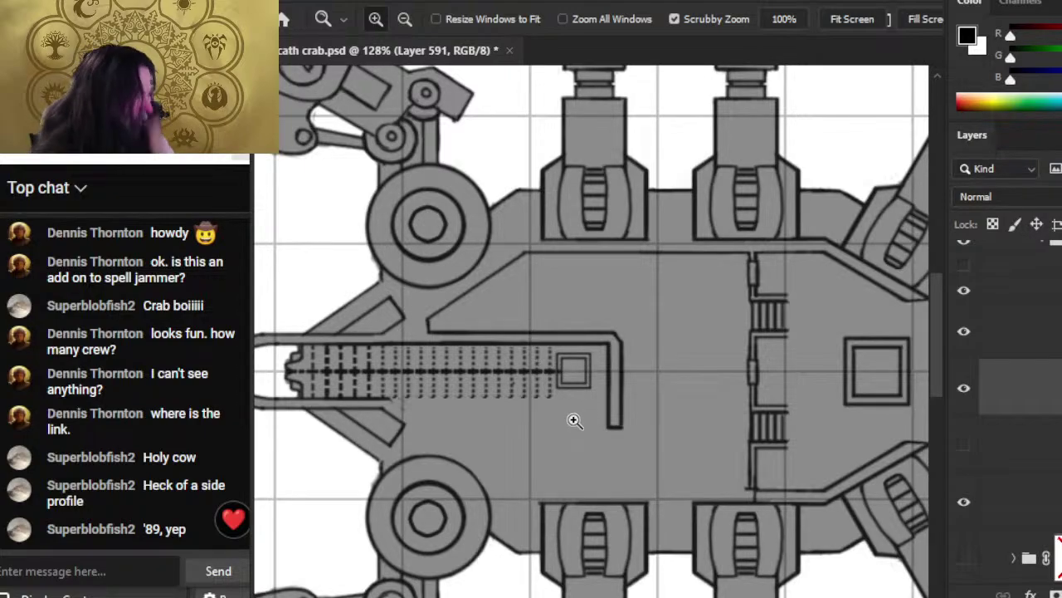
pyautogui.click(967, 347)
pyautogui.click(964, 332)
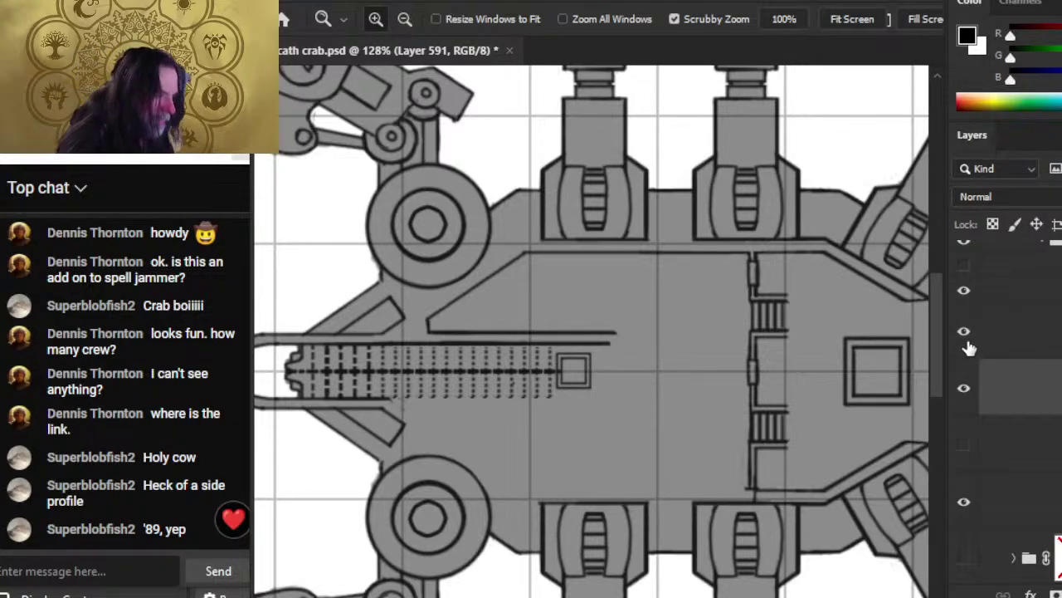
pyautogui.click(1010, 338)
pyautogui.press('v')
pyautogui.press('Left')
pyautogui.press('Left')
pyautogui.press('Left')
pyautogui.press('Left')
pyautogui.press('Left')
pyautogui.press('Left')
pyautogui.press('Left')
pyautogui.press('Left')
pyautogui.press('Left')
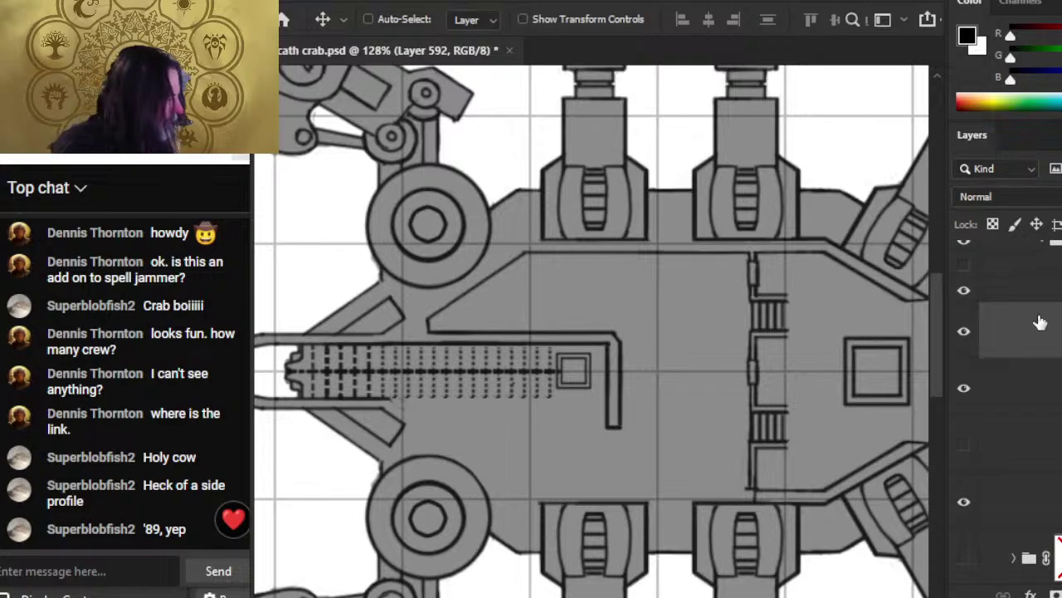
pyautogui.press('Left')
pyautogui.press('Left')
pyautogui.press('Left')
pyautogui.press('Left')
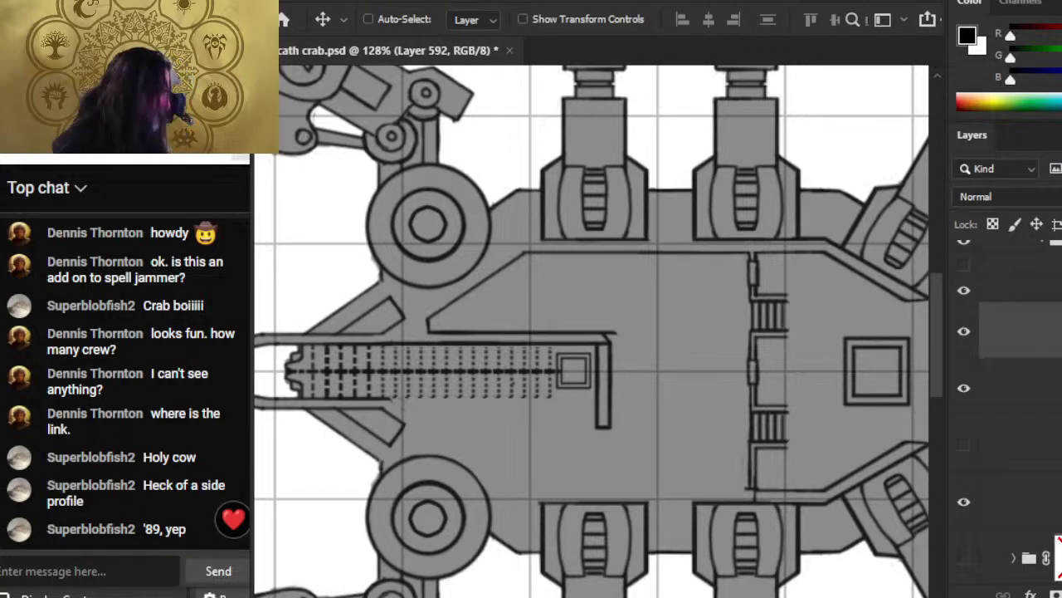
# - Erase a doorway gap into the short wall beside the square hatch
pyautogui.click(999, 387)
pyautogui.press('e')
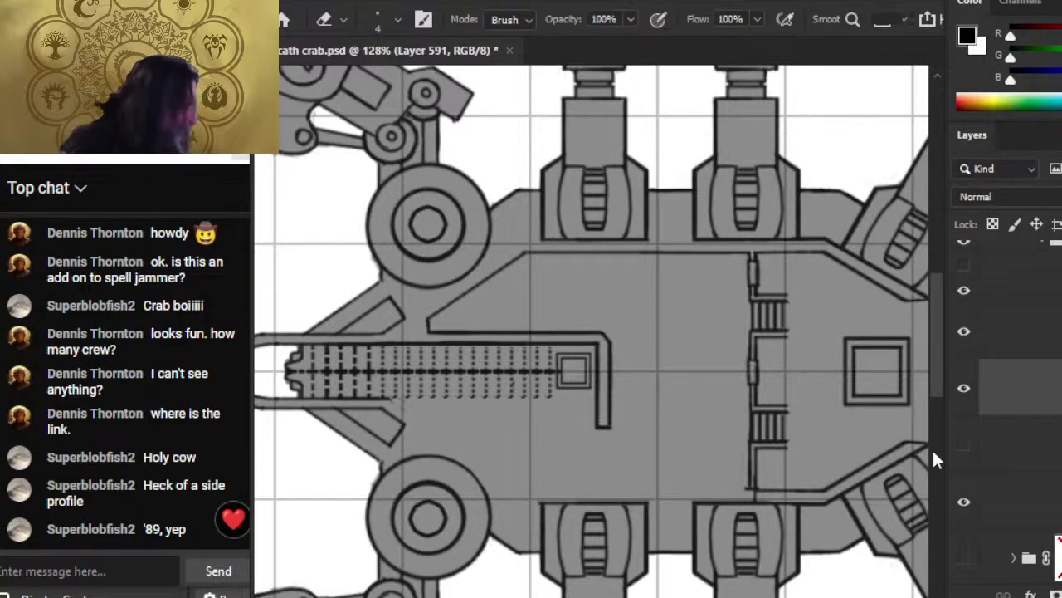
pyautogui.click(1010, 353)
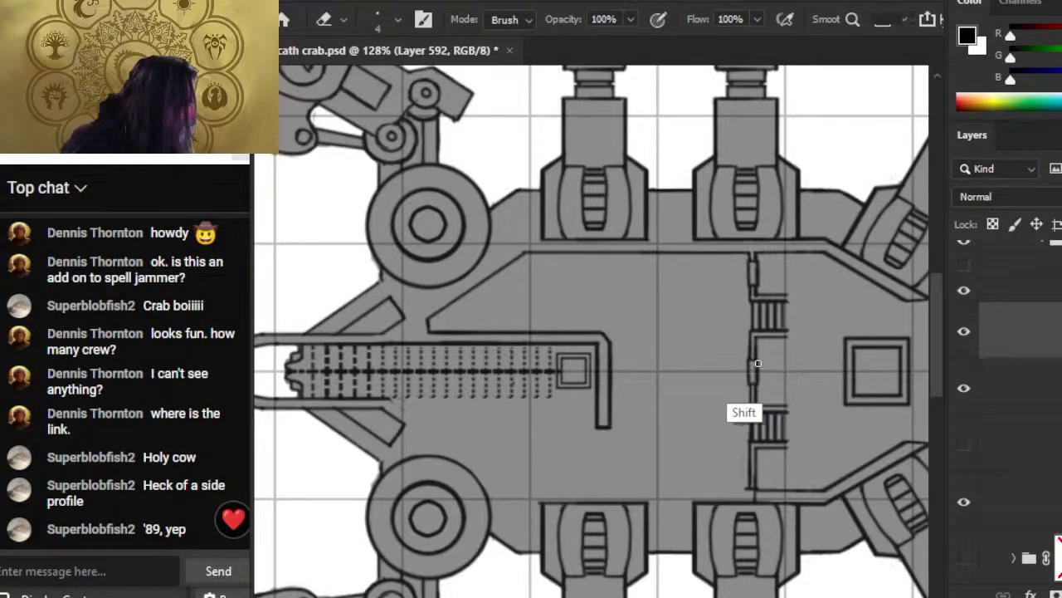
pyautogui.moveTo(598, 426); pyautogui.dragTo(602, 382)
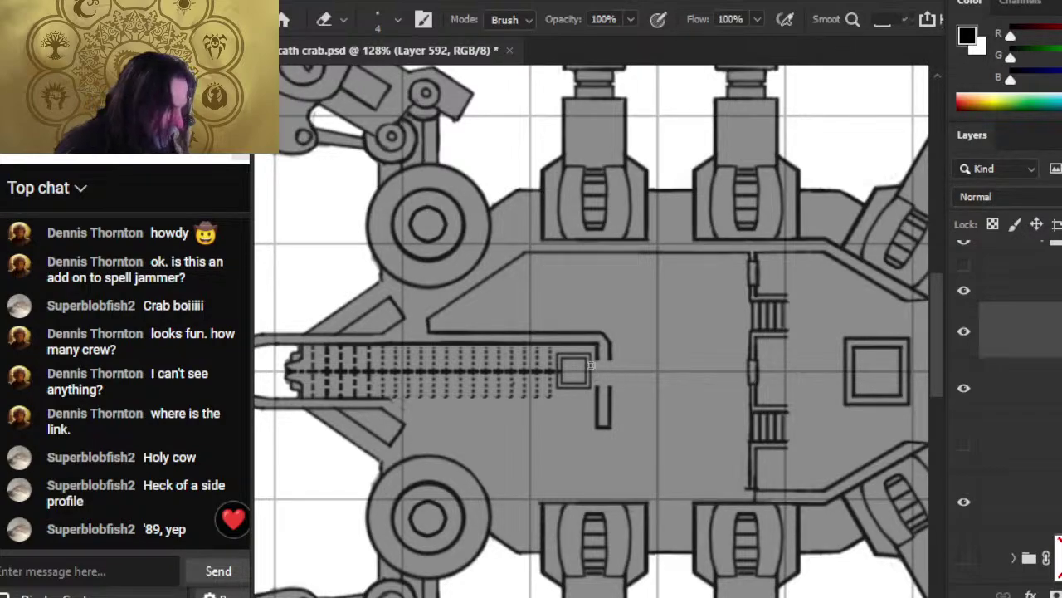
pyautogui.press('b')
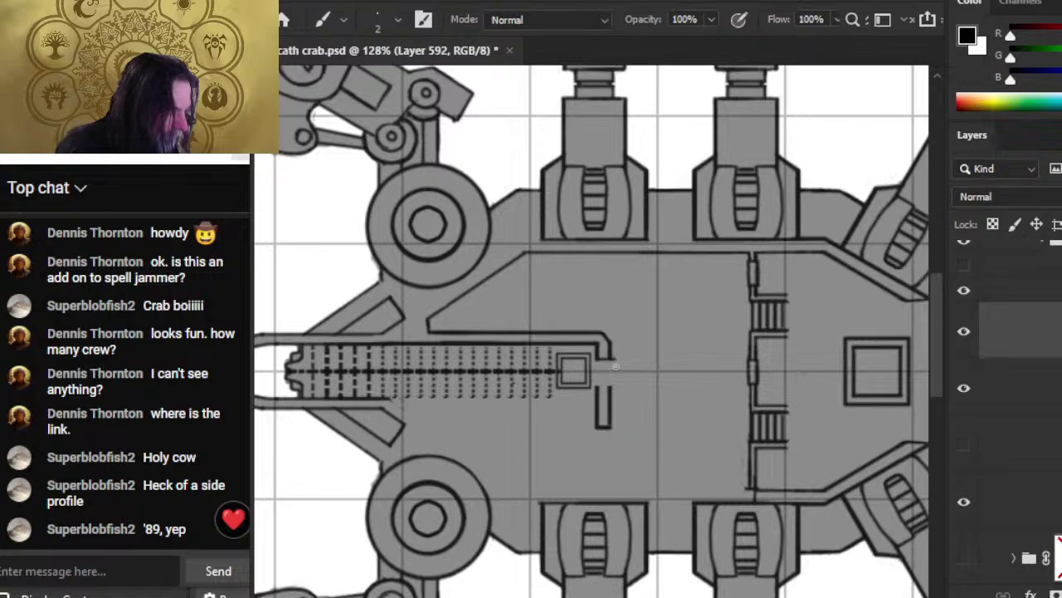
pyautogui.press('e')
pyautogui.press('b')
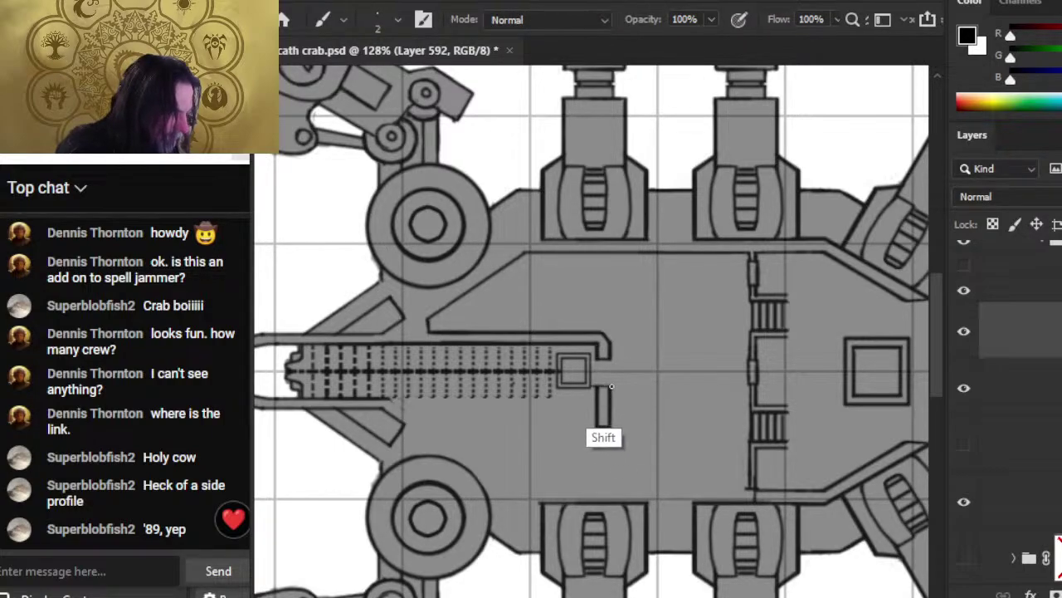
# - Tidy the short wall's ends by alternating brush and eraser
pyautogui.press('e')
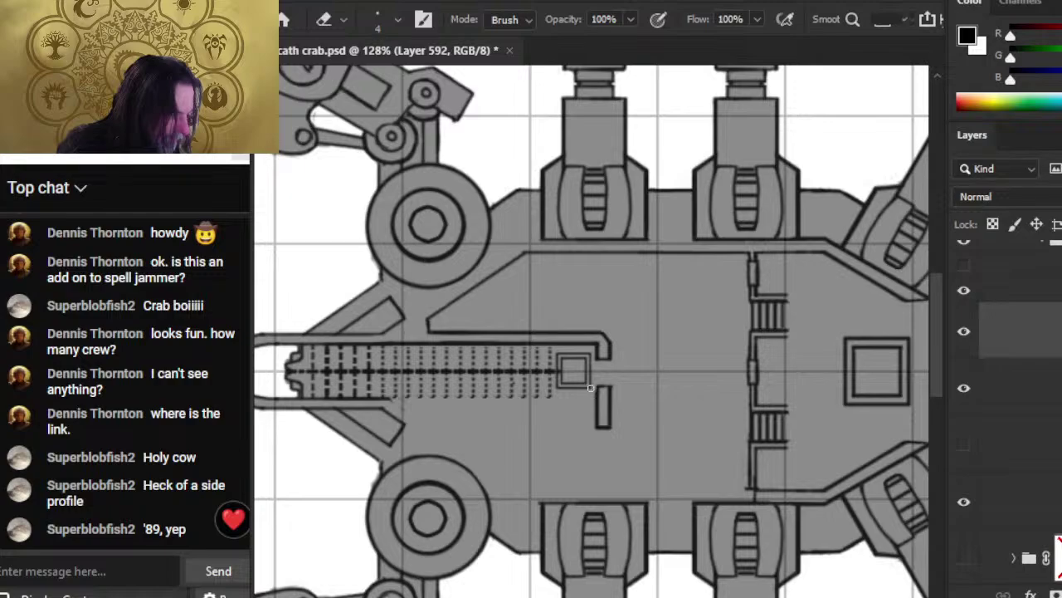
pyautogui.press('b')
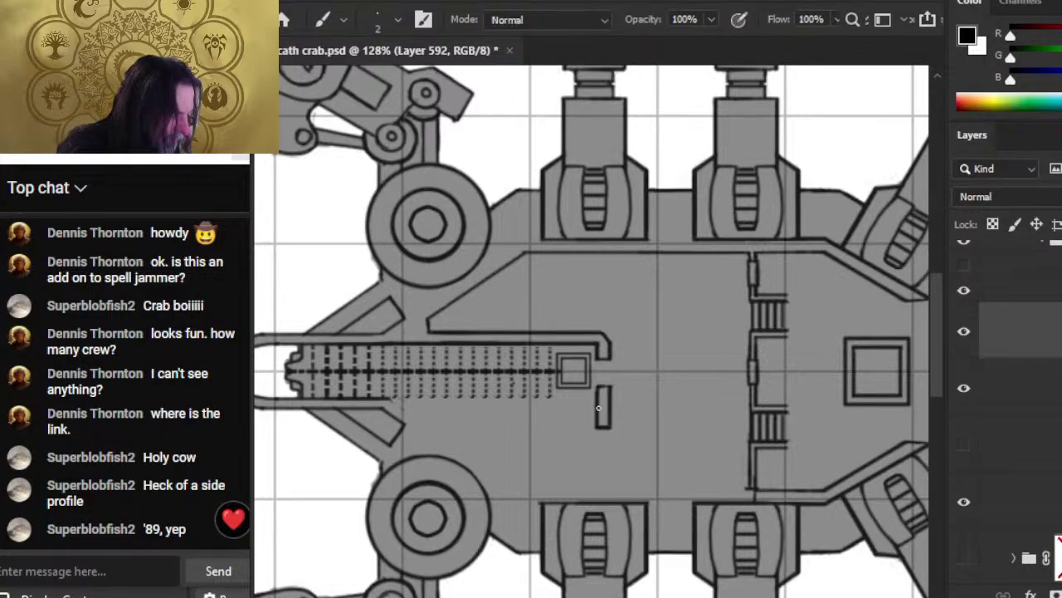
pyautogui.press('e')
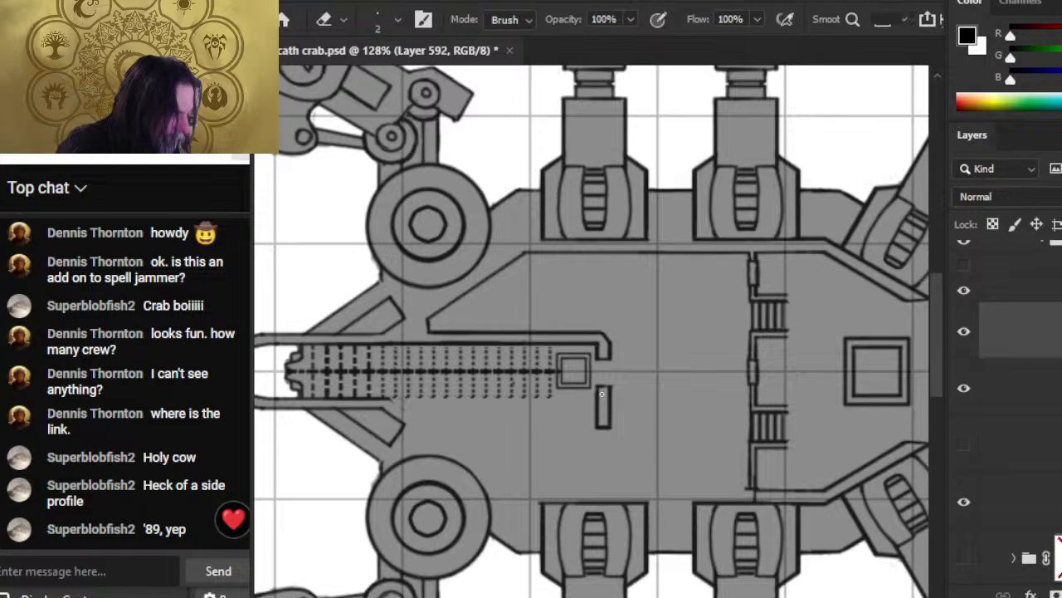
# - Copy a central bulkhead door piece to its own layer and move it into the gap
pyautogui.hotkey('alt', '[')
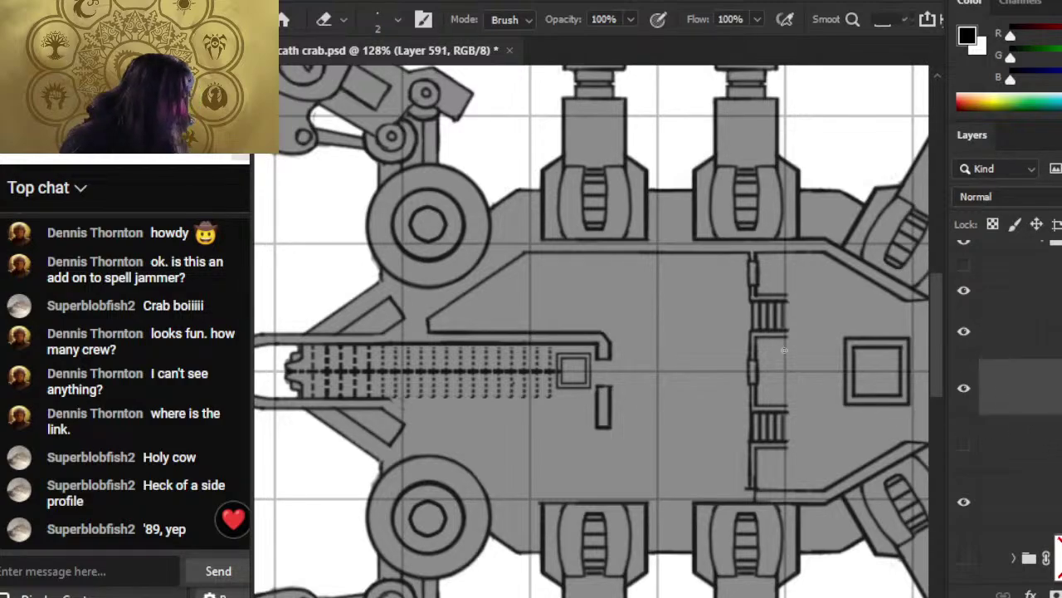
pyautogui.press('l')
pyautogui.moveTo(764, 373)
pyautogui.mouseDown()
pyautogui.moveTo(738, 359)
pyautogui.moveTo(751, 390)
pyautogui.mouseUp()
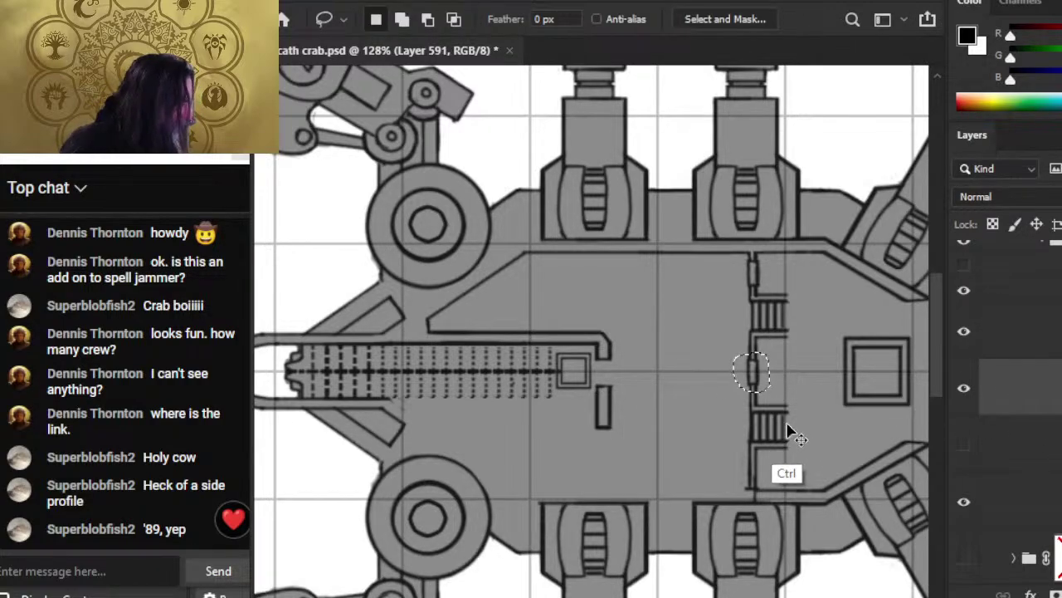
pyautogui.hotkey('ctrl', 'shift', 'j')
pyautogui.press('v')
pyautogui.moveTo(813, 434); pyautogui.dragTo(665, 424)
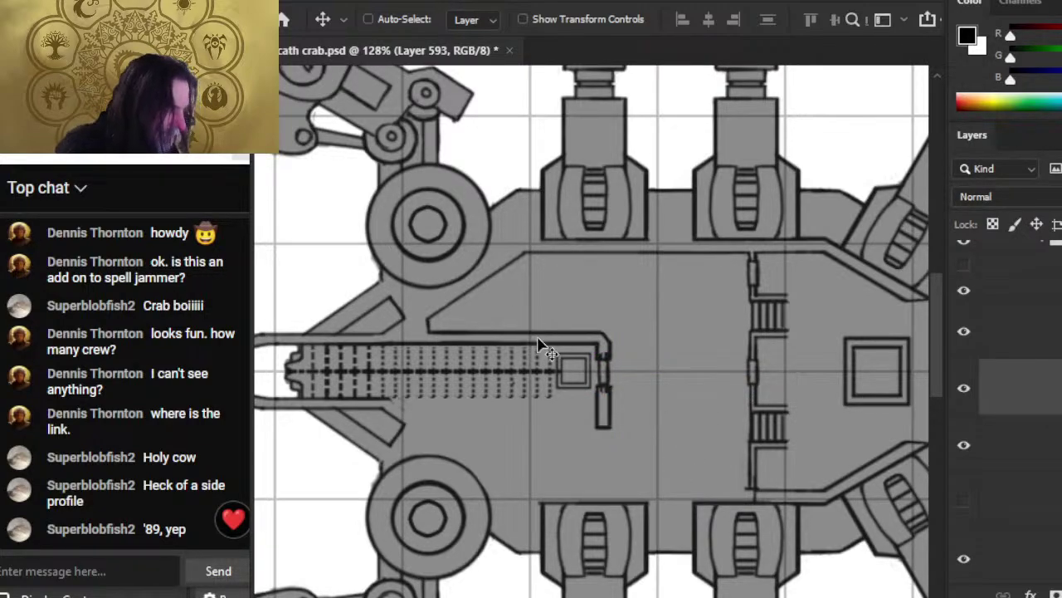
pyautogui.press('e')
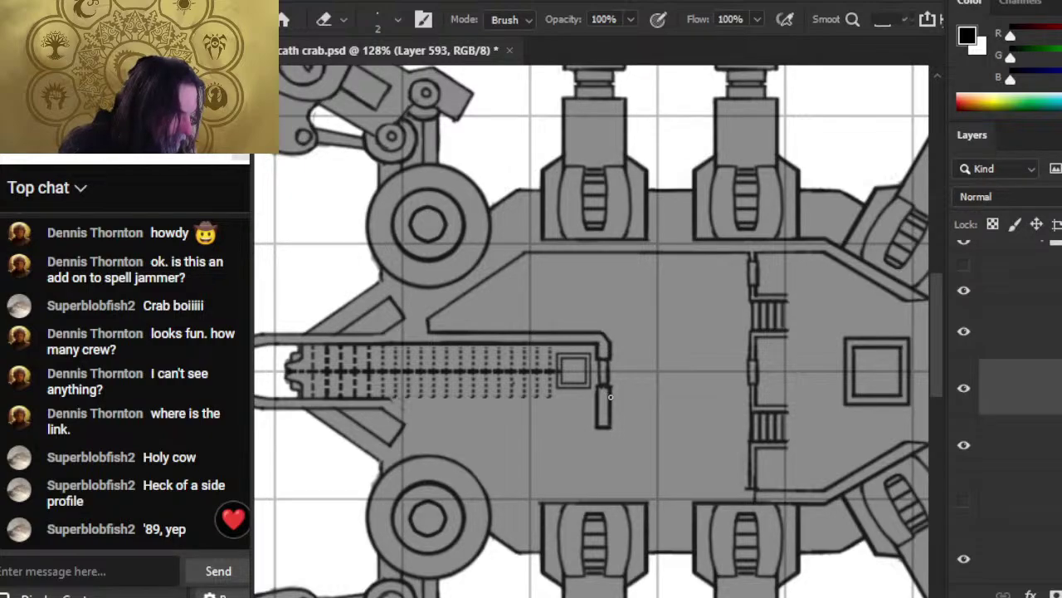
pyautogui.press('z')
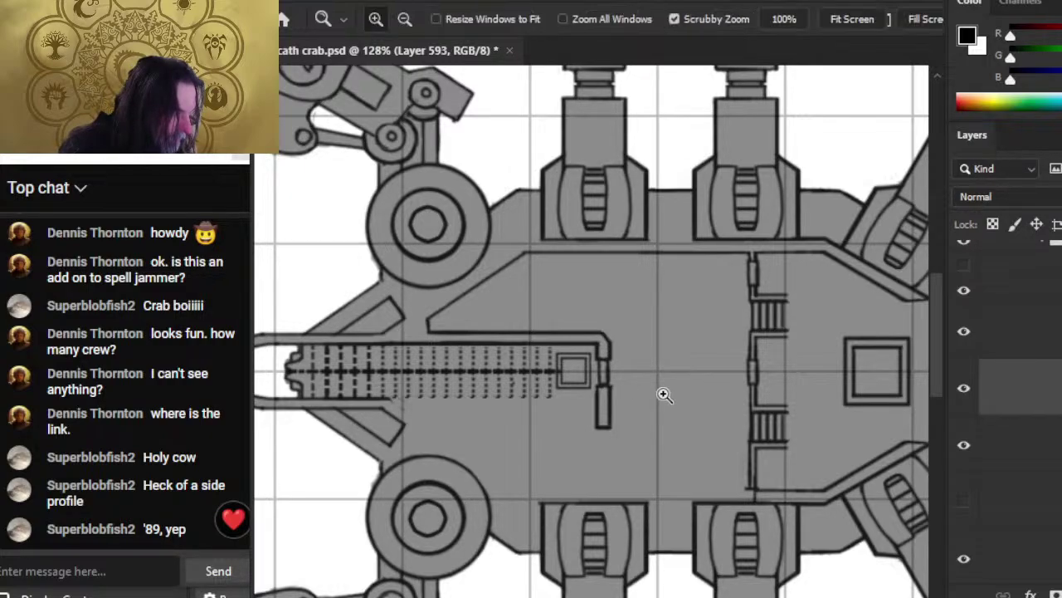
pyautogui.moveTo(661, 390); pyautogui.dragTo(593, 408)
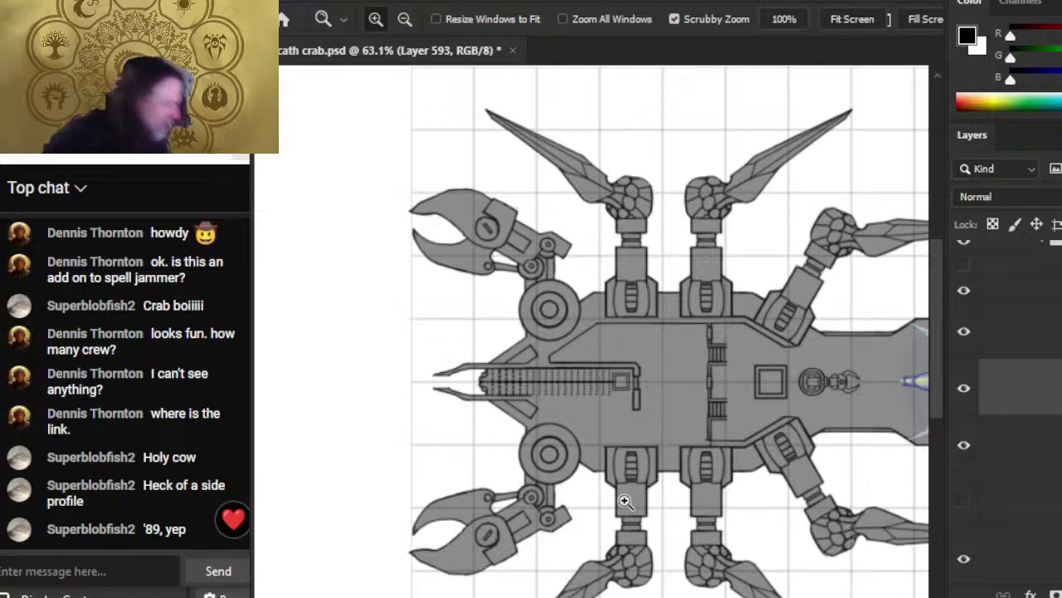
pyautogui.moveTo(652, 370); pyautogui.dragTo(724, 397)
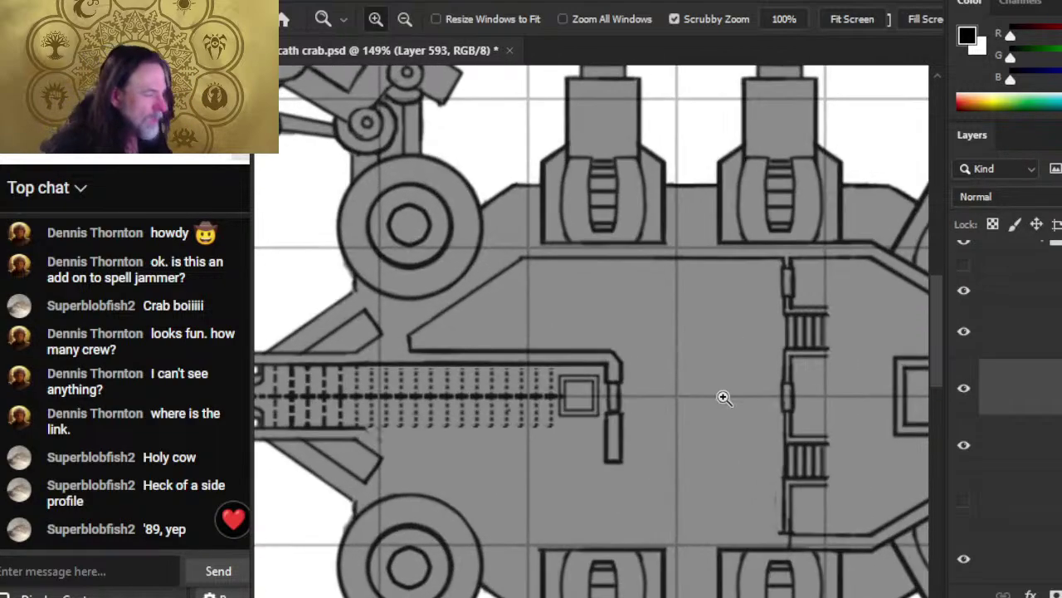
pyautogui.moveTo(704, 444); pyautogui.dragTo(675, 470)
pyautogui.moveTo(739, 457); pyautogui.dragTo(612, 378)
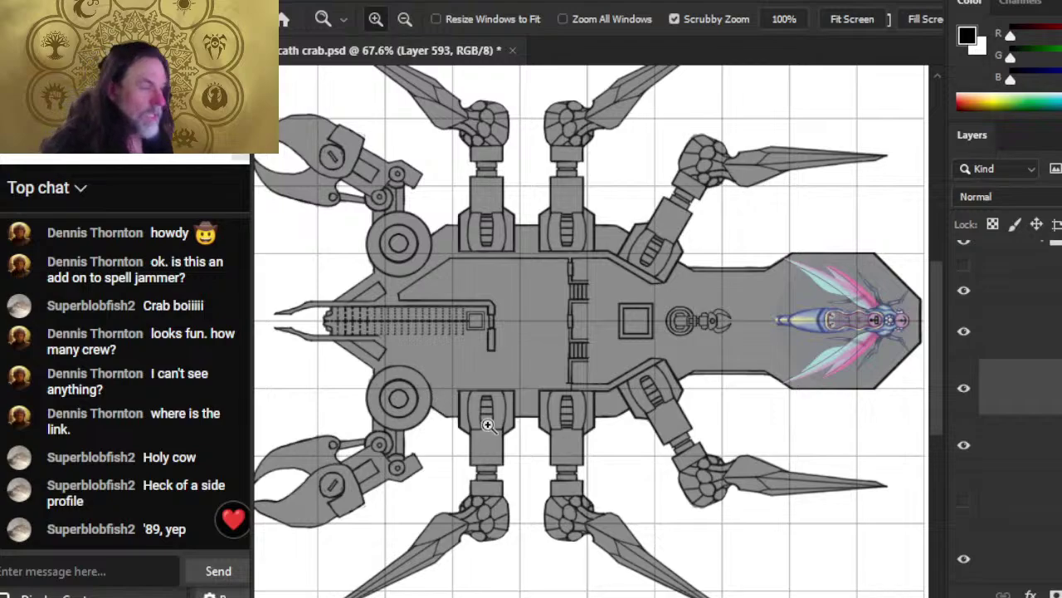
# - Duplicate the door layer after checking it by toggling visibility
pyautogui.click(964, 388)
pyautogui.click(964, 387)
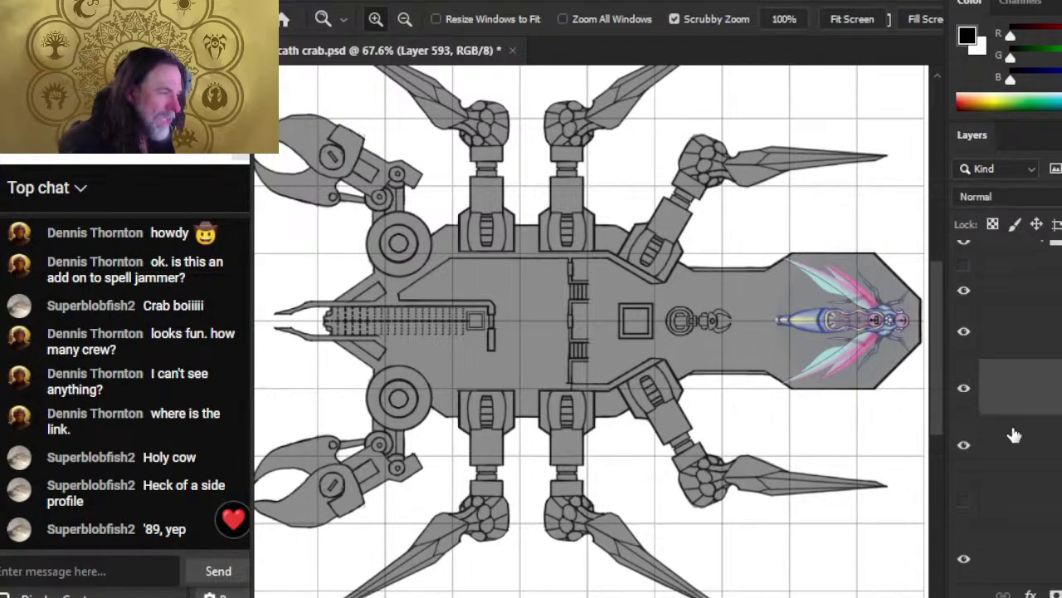
pyautogui.rightClick(1010, 423)
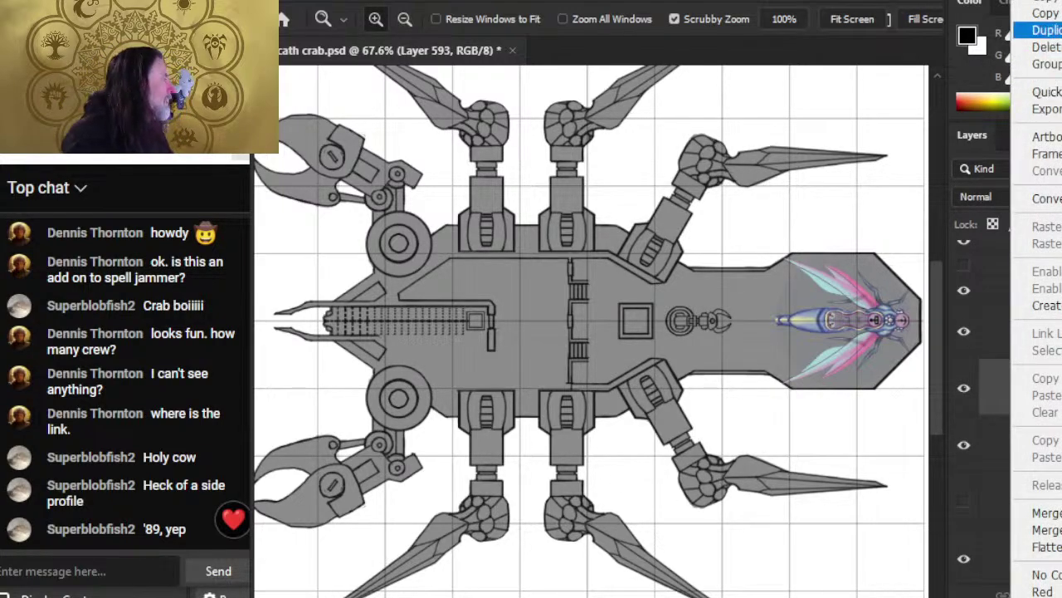
pyautogui.click(1044, 30)
pyautogui.press('Return')
# - Rotate the door copy 90° and move it into the ladder corridor's upper wall
pyautogui.press('l')
pyautogui.rightClick(549, 322)
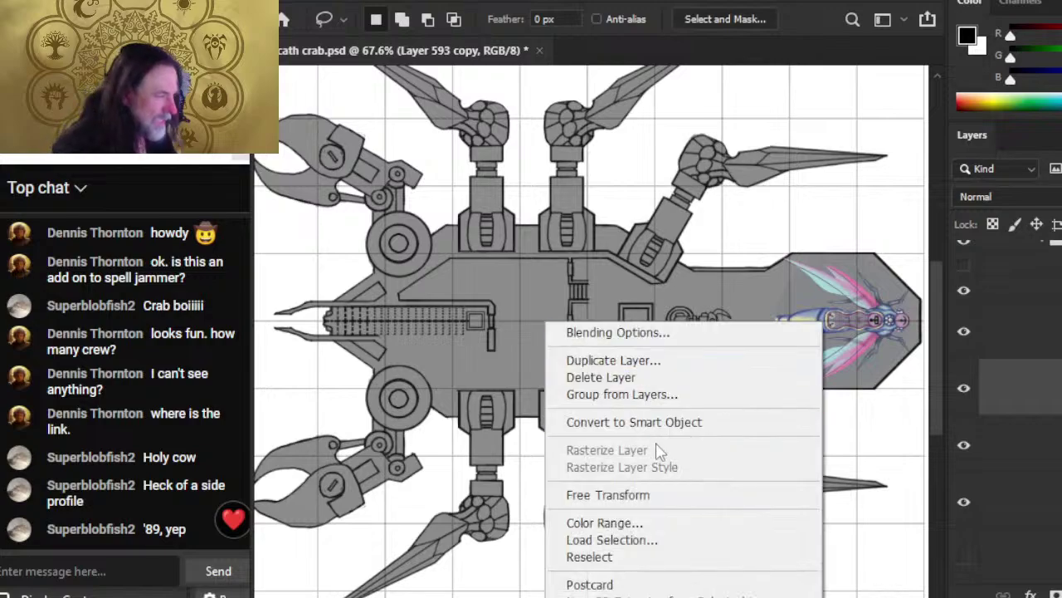
pyautogui.click(674, 495)
pyautogui.moveTo(541, 424); pyautogui.dragTo(594, 280)
pyautogui.press('Return')
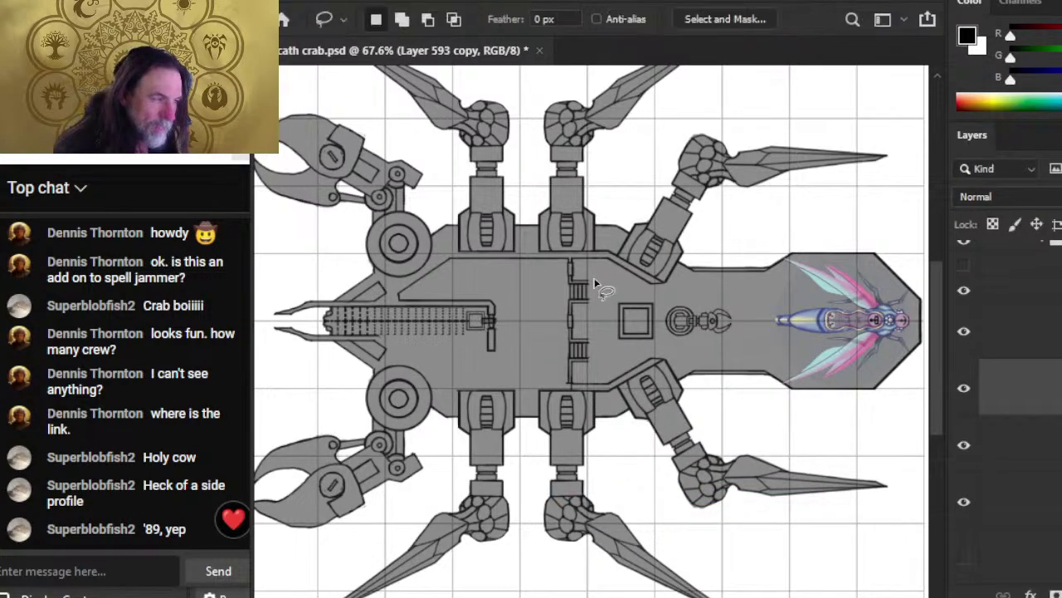
pyautogui.press('v')
pyautogui.moveTo(536, 360); pyautogui.dragTo(566, 352)
pyautogui.hotkey('ctrl', 'space')
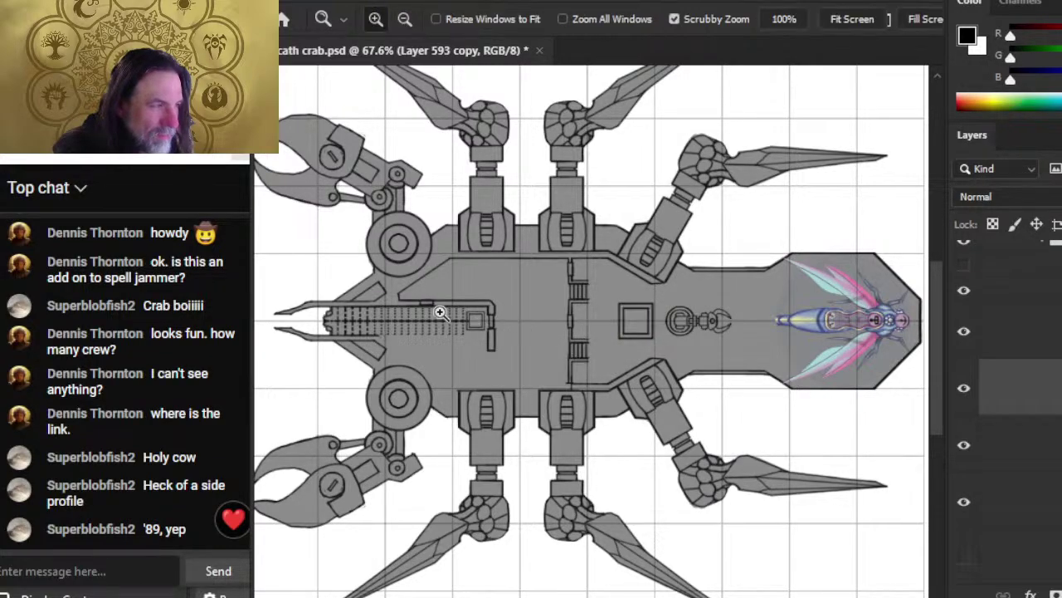
pyautogui.moveTo(439, 310); pyautogui.dragTo(512, 310)
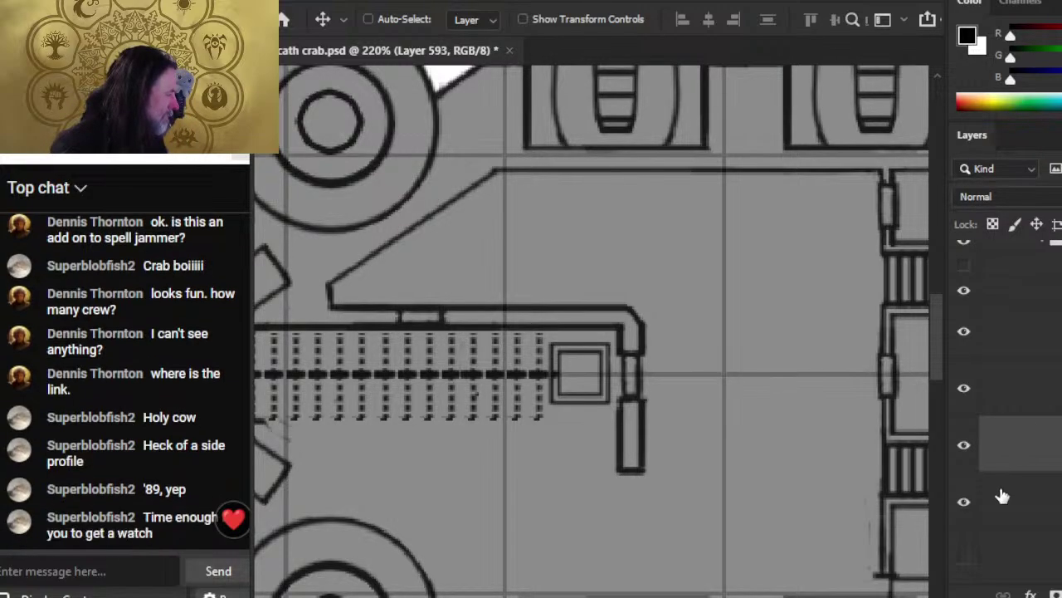
# - Merge the new wall piece layers together and select Layer 593 copy
pyautogui.rightClick(1029, 457)
pyautogui.click(1047, 513)
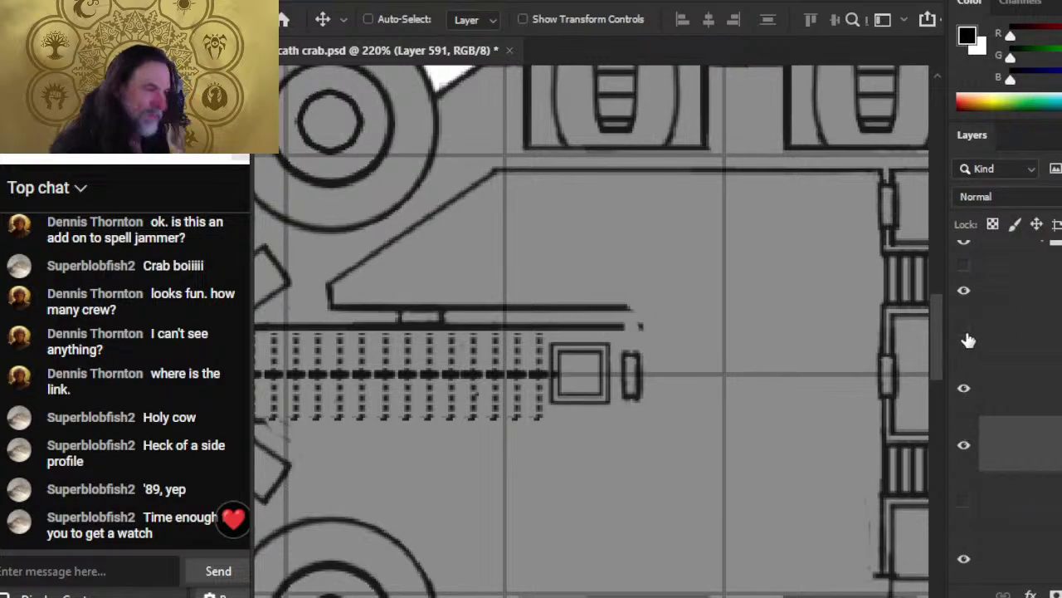
pyautogui.rightClick(1030, 336)
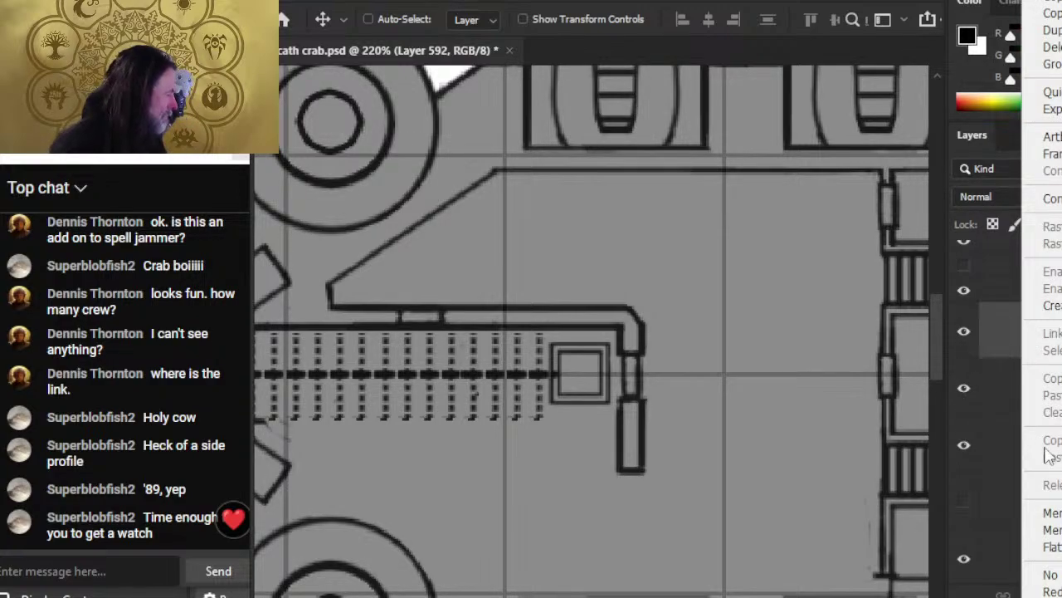
pyautogui.click(988, 375)
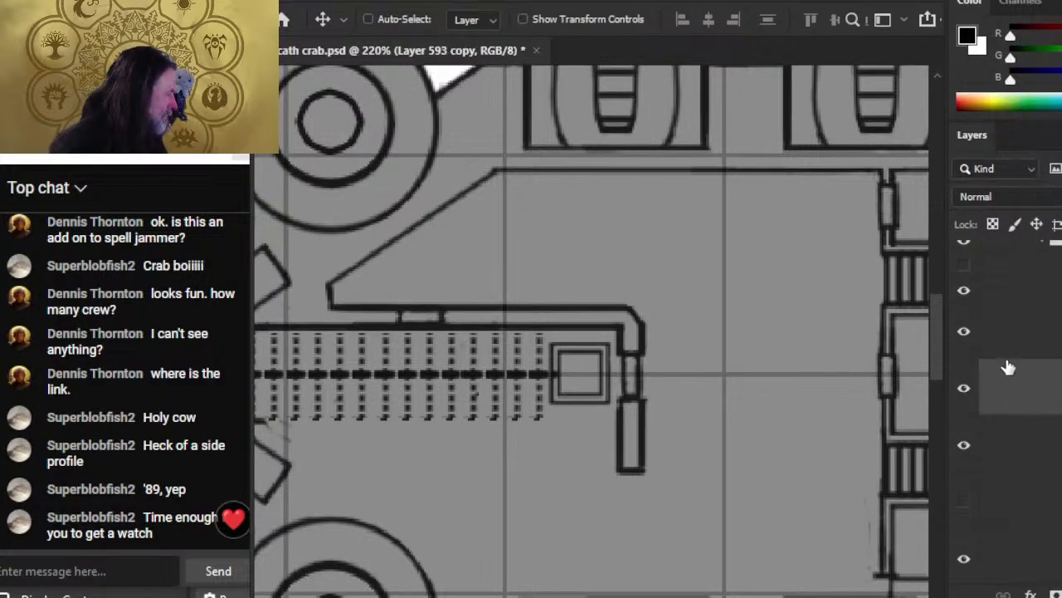
# - Toggle the wall layers' visibility to check them and move a wall layer to a new stack position
pyautogui.click(966, 338)
pyautogui.click(966, 339)
pyautogui.click(967, 340)
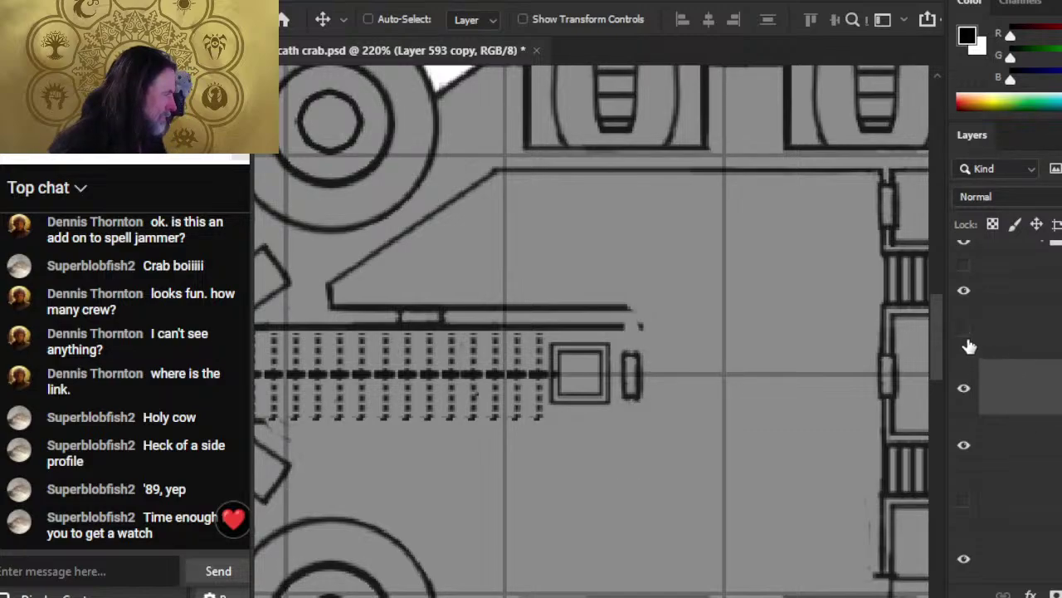
pyautogui.click(966, 340)
pyautogui.moveTo(1022, 396)
pyautogui.mouseDown()
pyautogui.moveTo(1014, 317)
pyautogui.moveTo(967, 328)
pyautogui.mouseUp()
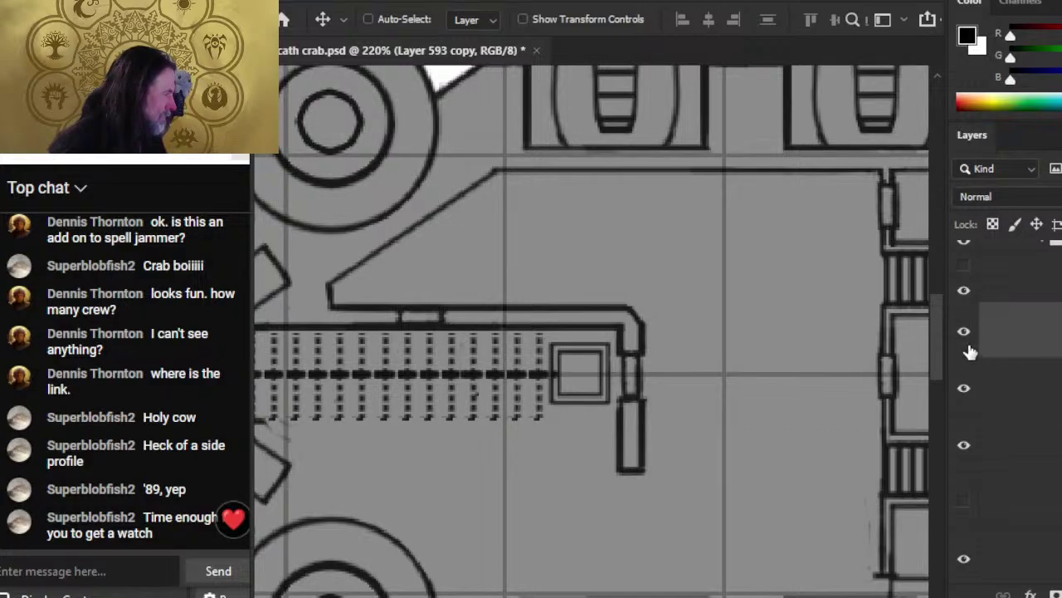
pyautogui.click(965, 344)
pyautogui.click(1042, 387)
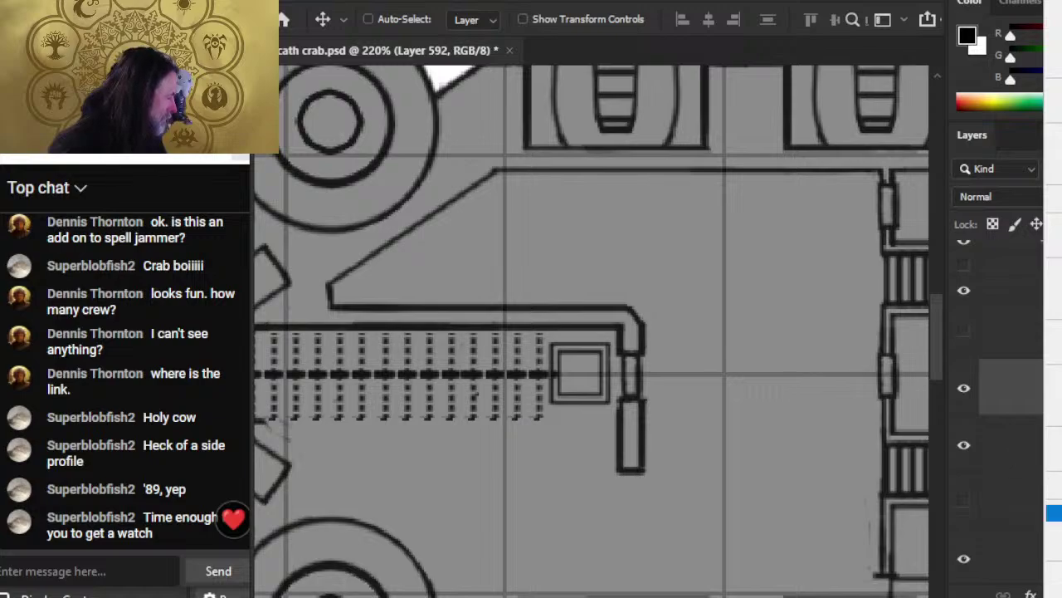
pyautogui.click(967, 345)
pyautogui.click(1000, 336)
pyautogui.press('e')
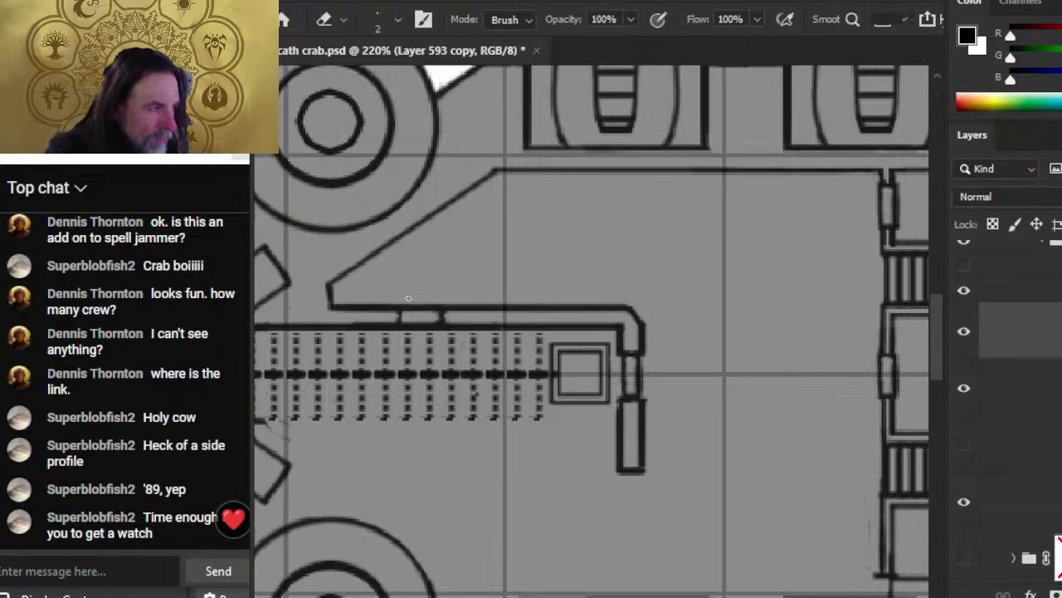
# - Pick the corridor layer from the canvas, then make Layer 593 copy active again
pyautogui.press('ctrl')
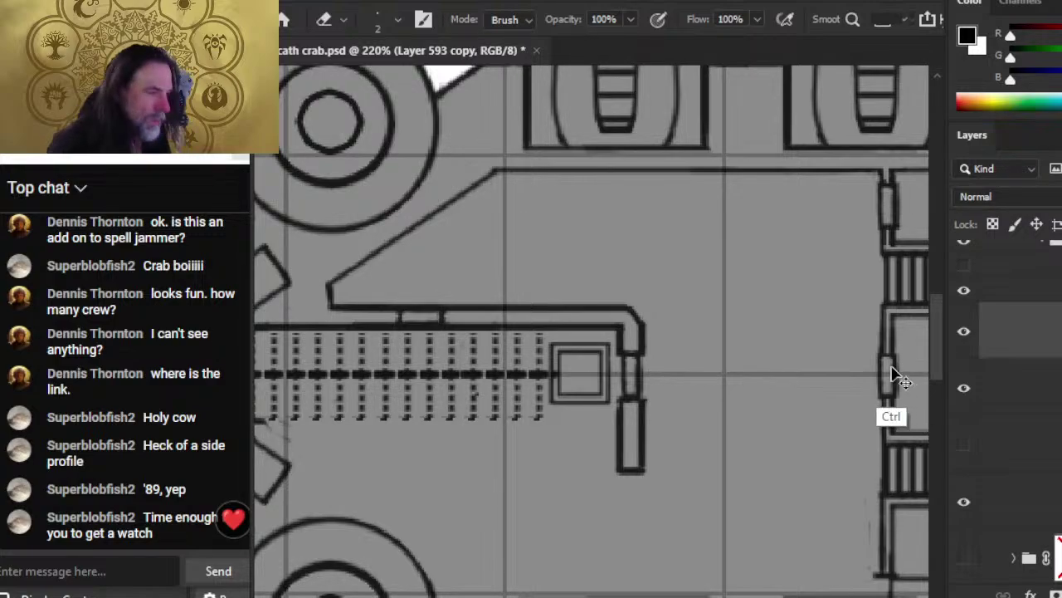
pyautogui.click(953, 394)
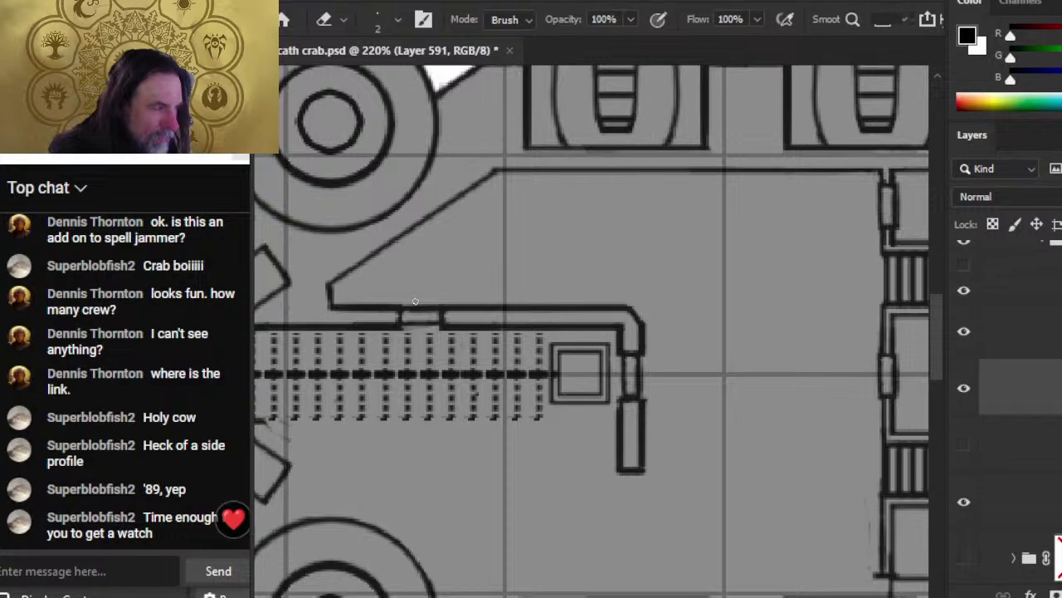
pyautogui.click(1007, 347)
# - Brush a straight edge across the top-wall doorway gap, then zoom out to see the corridor
pyautogui.press('shift')
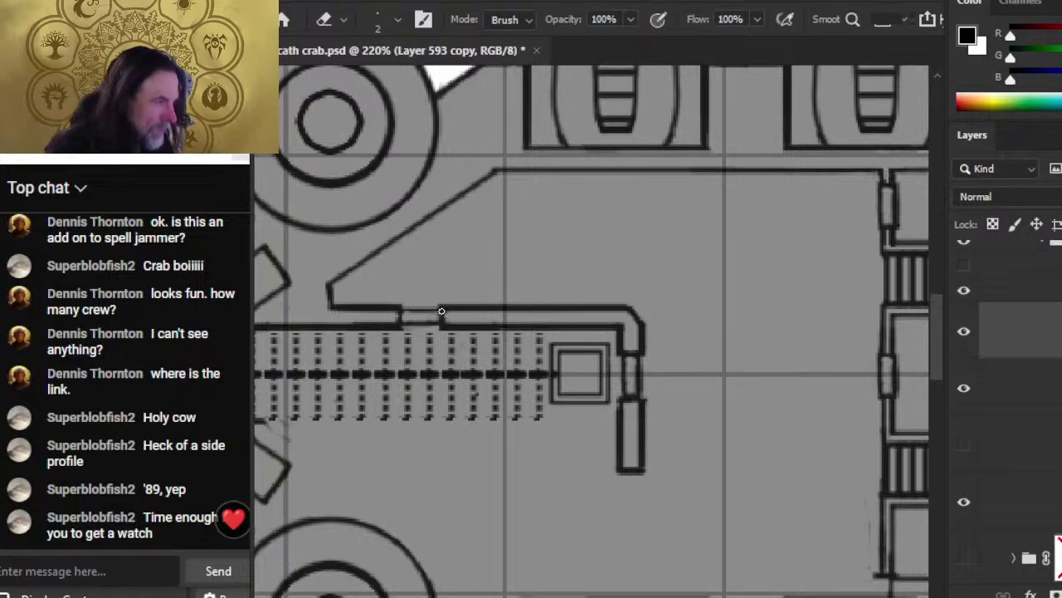
pyautogui.press('b')
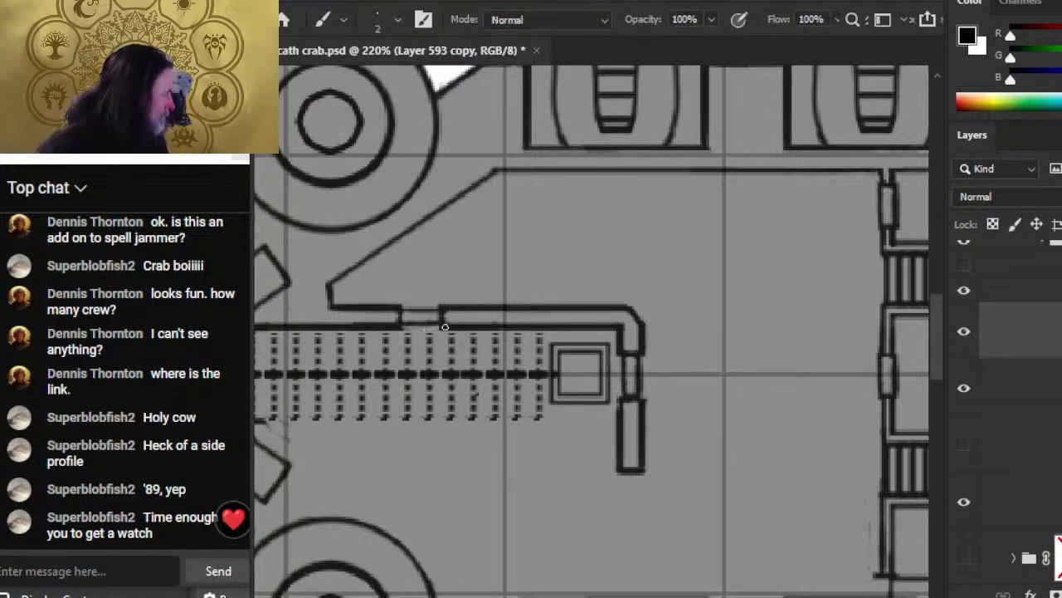
pyautogui.keyDown('shift'); pyautogui.click(438, 313); pyautogui.keyUp('shift')
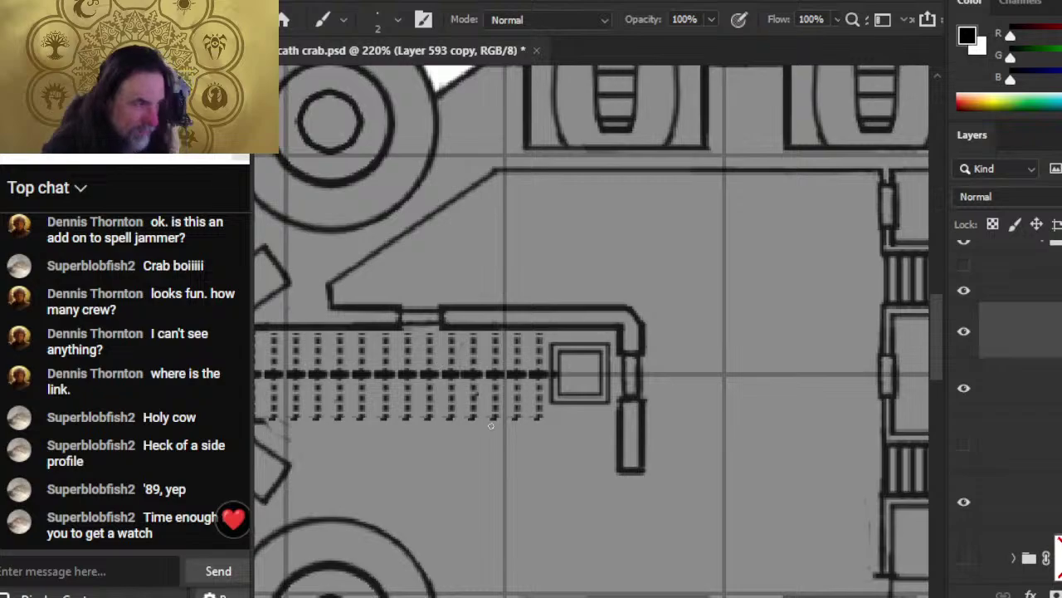
pyautogui.press('e')
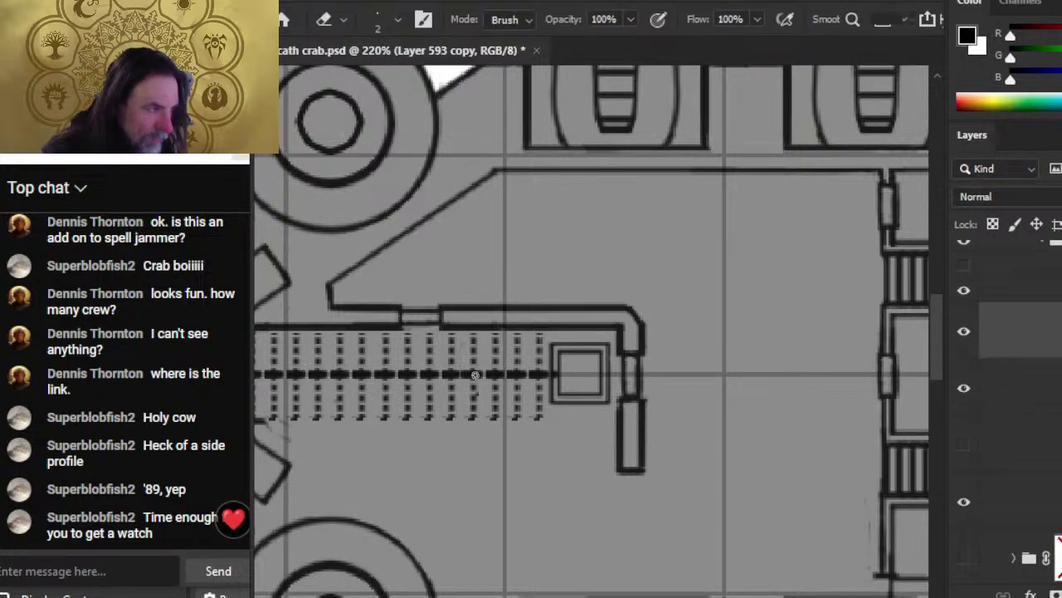
pyautogui.press('z')
pyautogui.moveTo(640, 436)
pyautogui.mouseDown()
pyautogui.moveTo(612, 426)
pyautogui.moveTo(617, 435)
pyautogui.mouseUp()
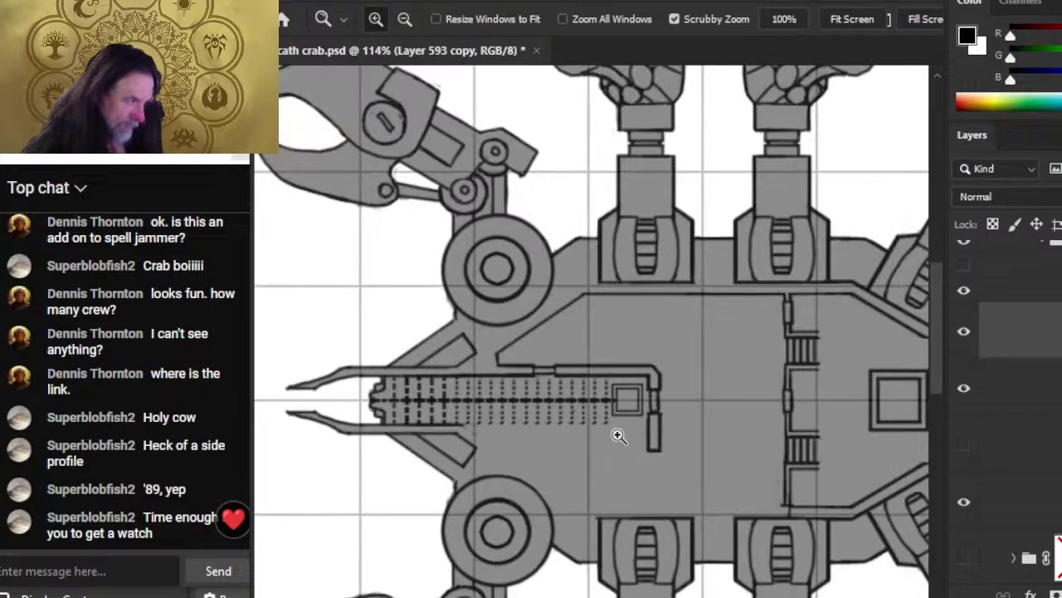
# - Merge the Layer 593 copy doorway wall down into the corridor layer
pyautogui.moveTo(596, 398); pyautogui.dragTo(622, 413)
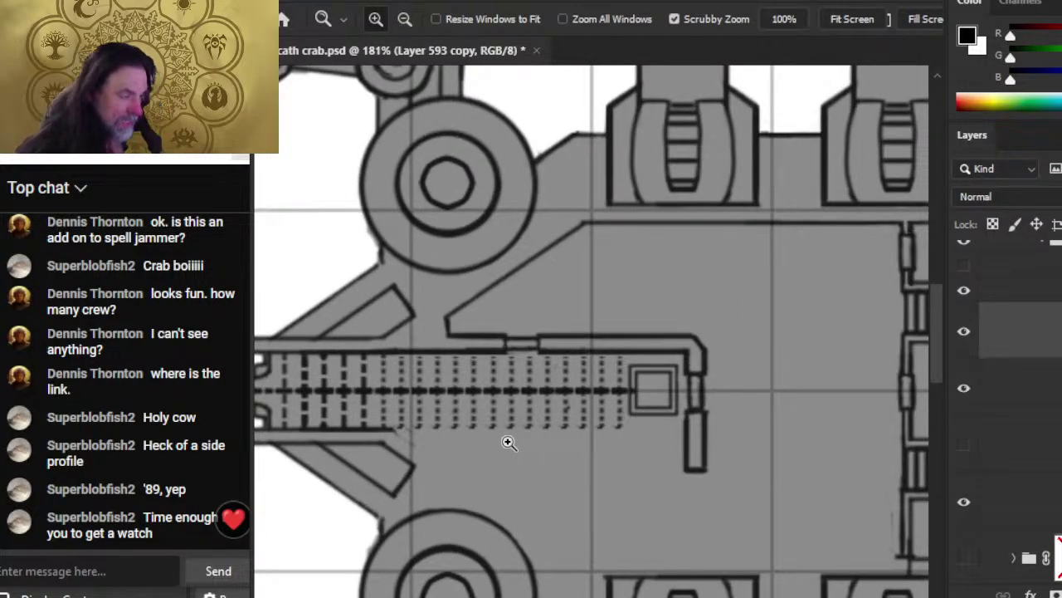
pyautogui.press('e')
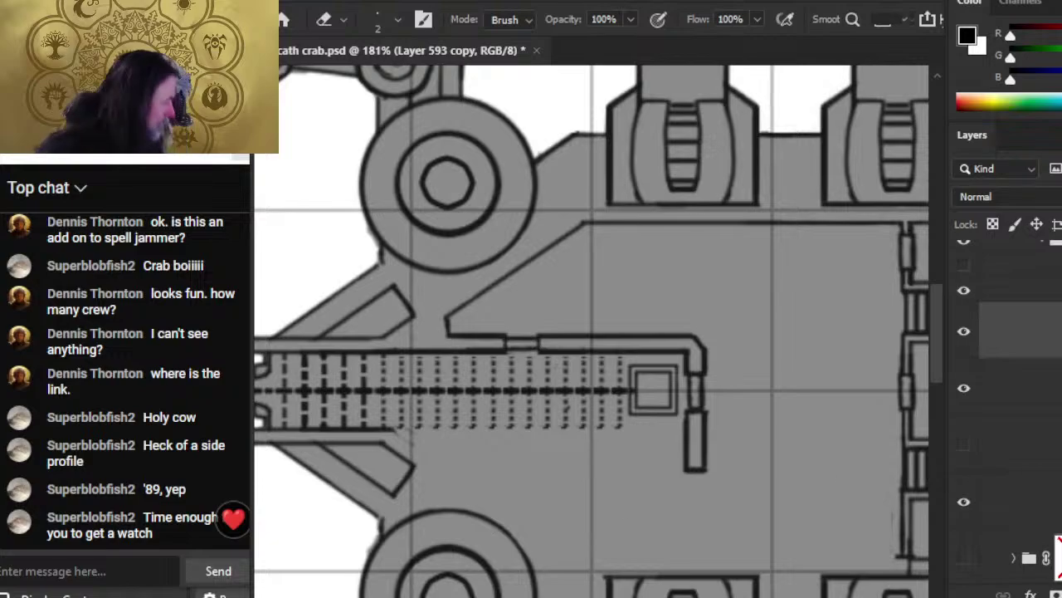
pyautogui.rightClick(1038, 348)
pyautogui.click(1050, 513)
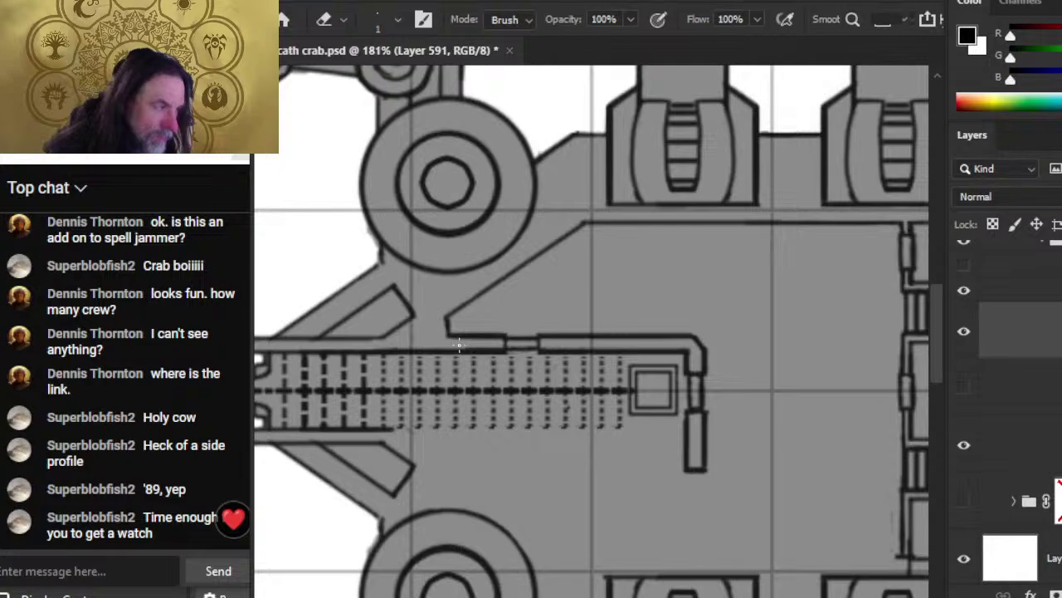
# - Zoom to 100% and scroll to review the doorway beside the small square
pyautogui.press('shift')
pyautogui.press('shift')
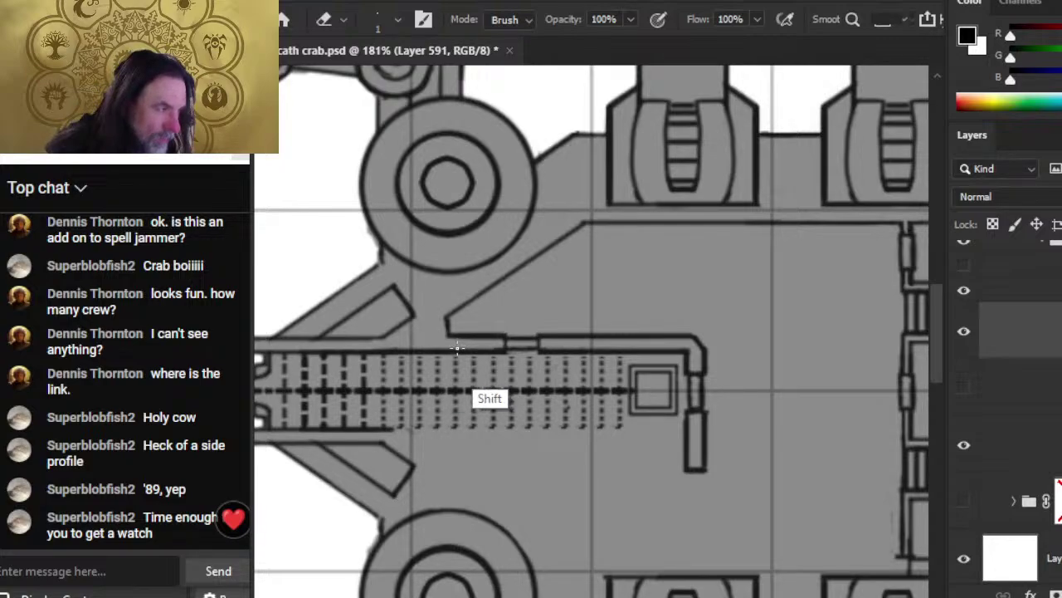
pyautogui.press('shift')
pyautogui.press('shift')
pyautogui.press('shift')
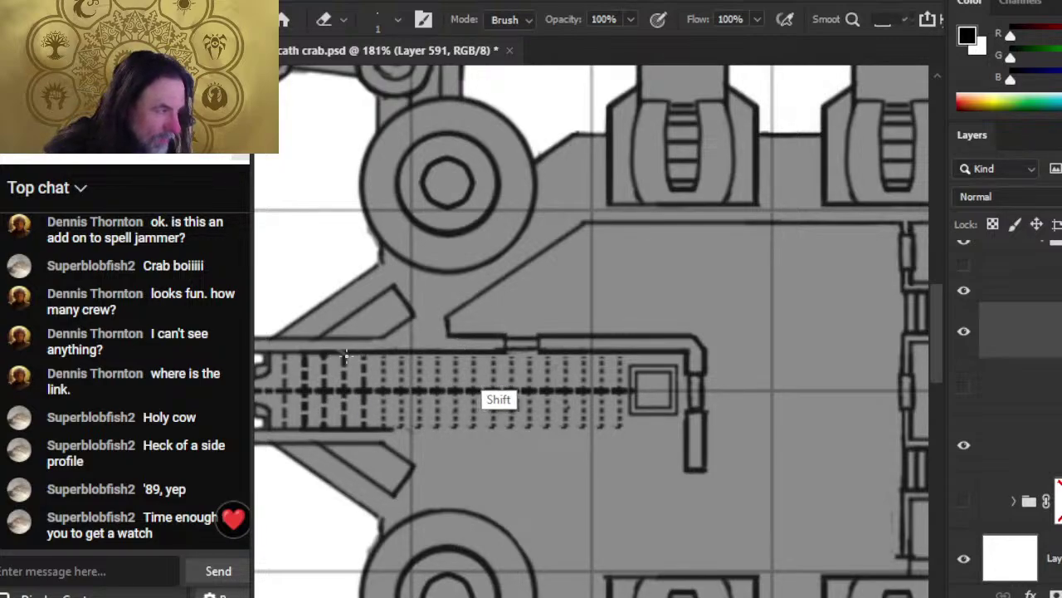
pyautogui.press('shift')
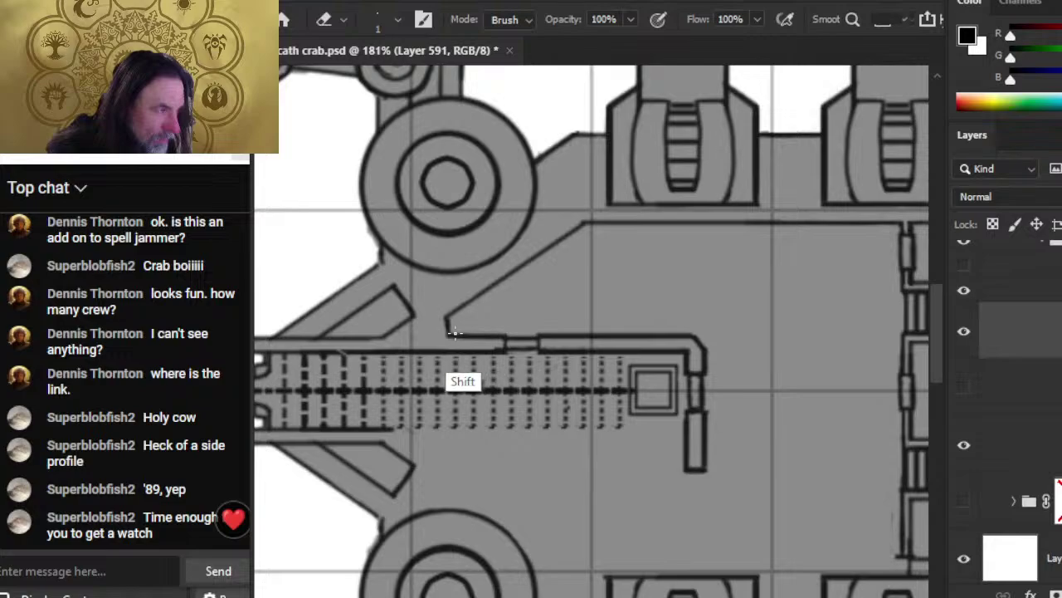
pyautogui.press('shift')
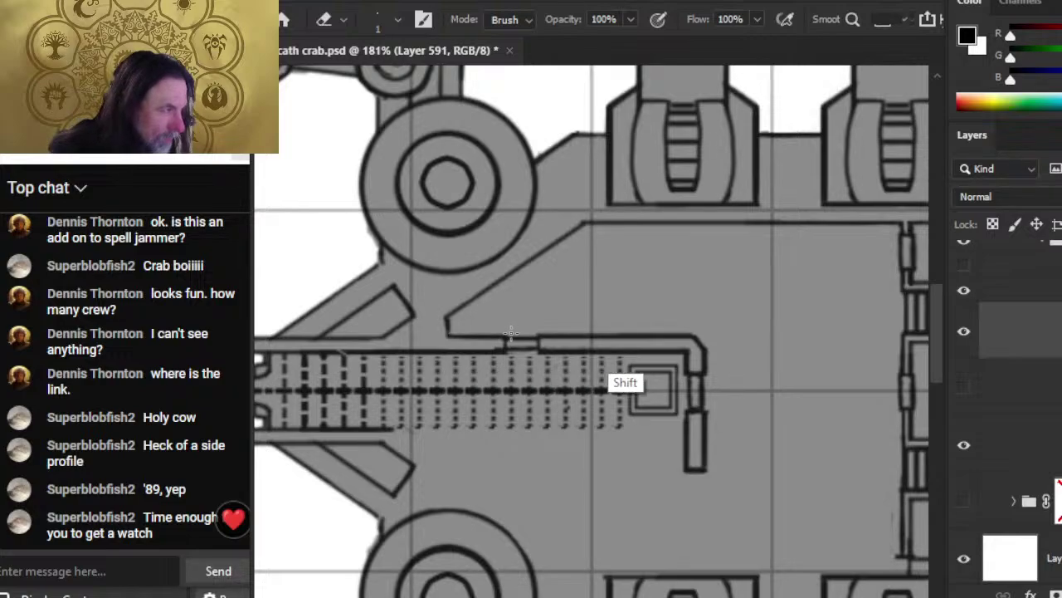
pyautogui.hotkey('ctrl', '1')
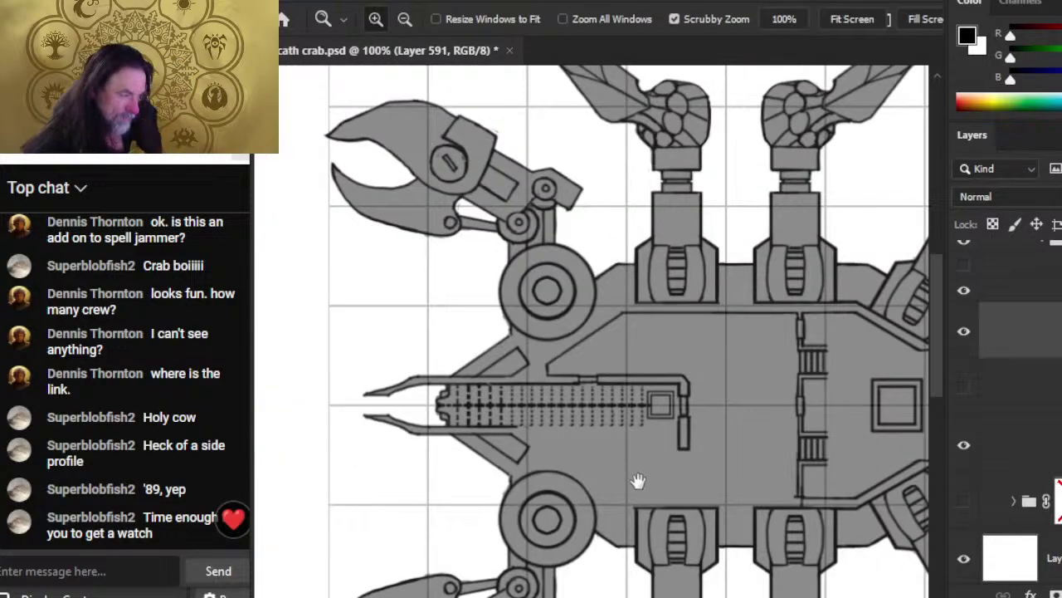
pyautogui.scroll(-3, 581, 432)
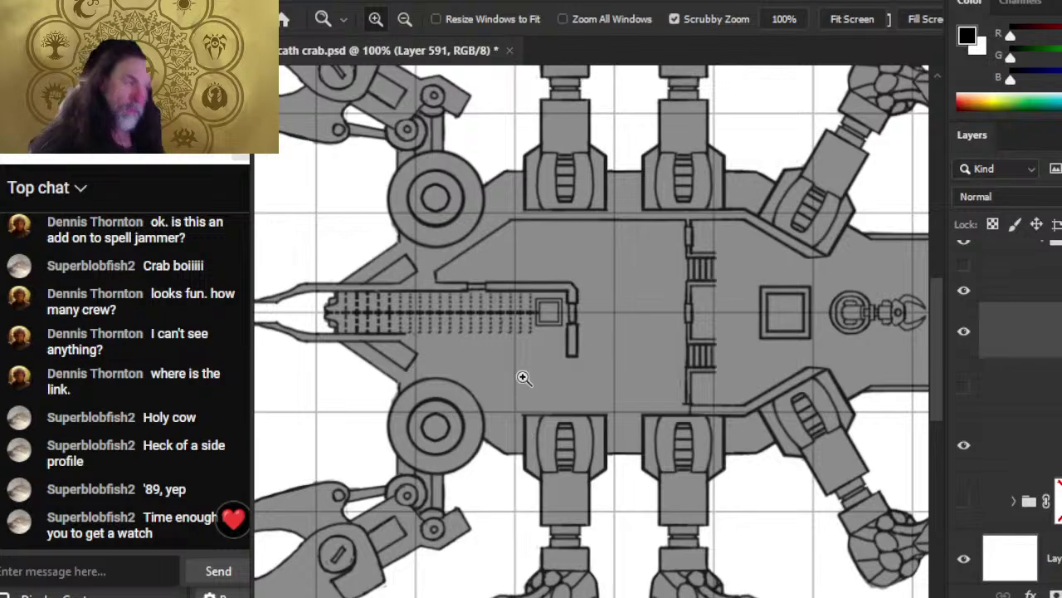
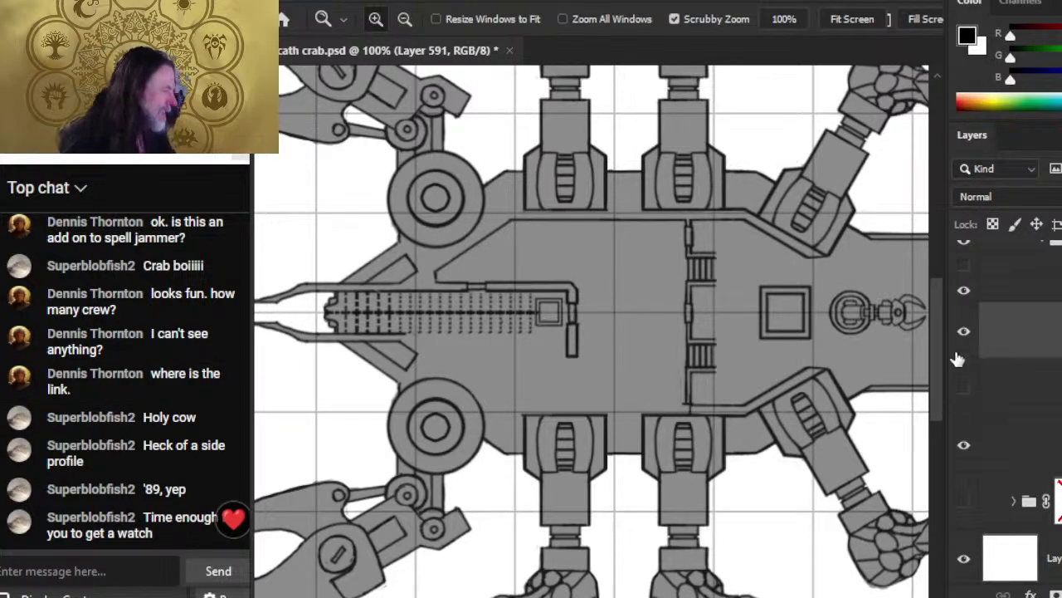
# - Hide the hull line-art, show the interior deck, and identify the upper and lower crew token layers
pyautogui.click(967, 290)
pyautogui.click(964, 266)
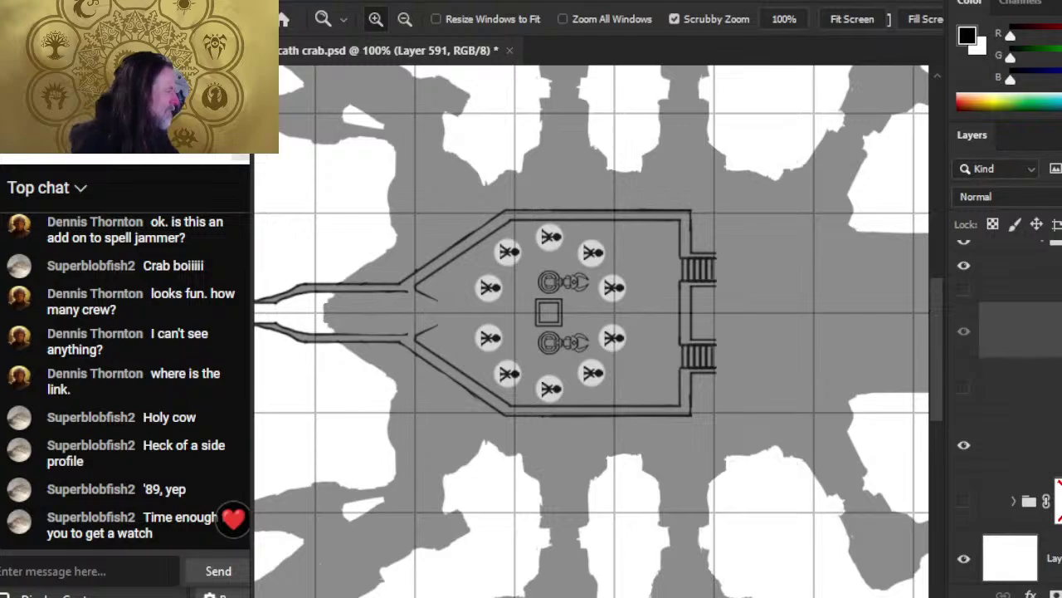
pyautogui.click(963, 345)
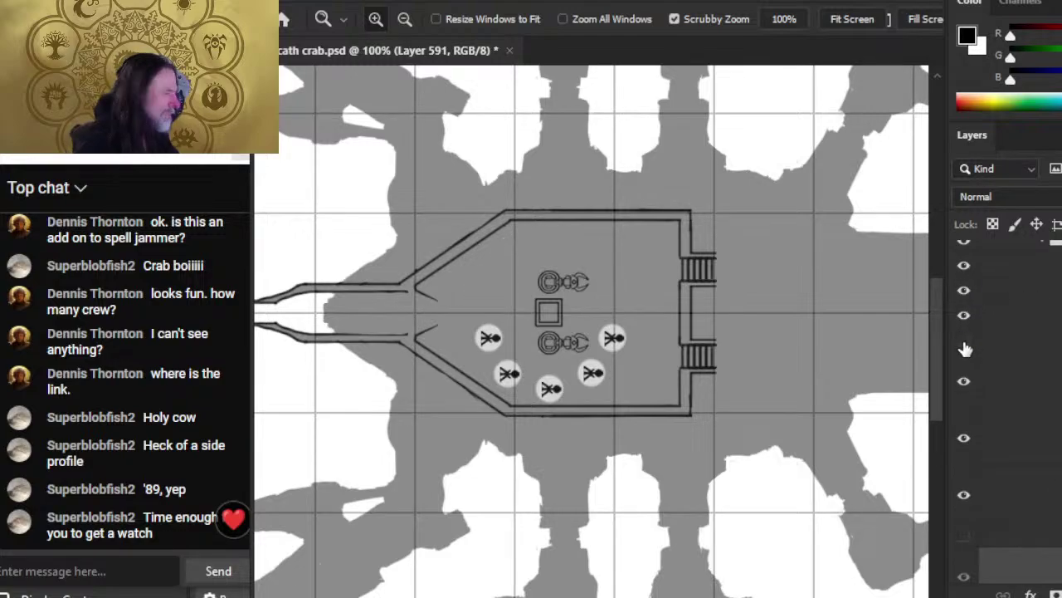
pyautogui.click(964, 344)
pyautogui.click(964, 316)
pyautogui.click(964, 316)
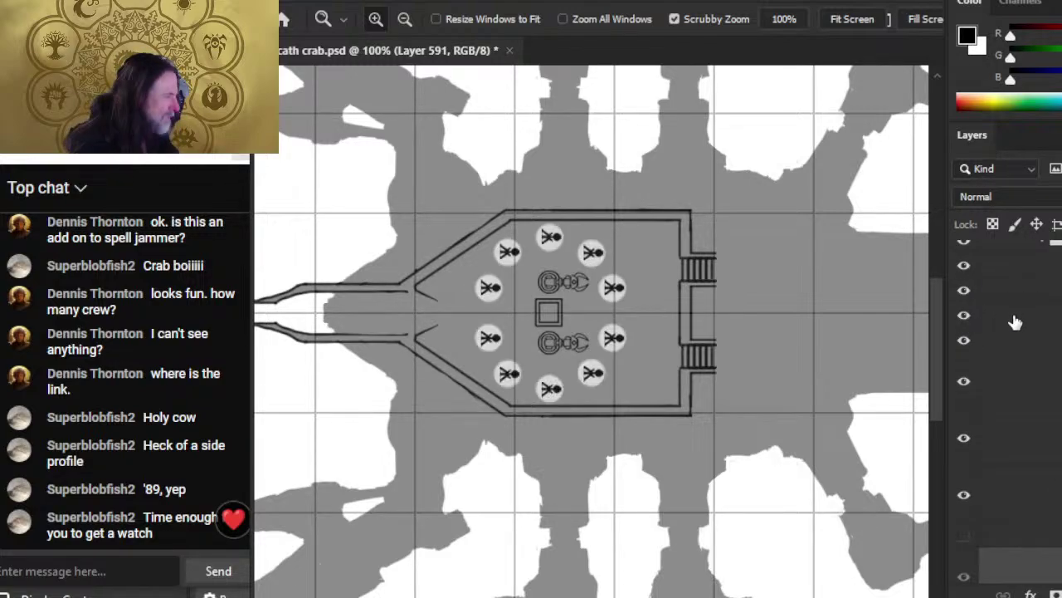
# - Nudge the lower crew tokens up and the upper crew tokens down by one step each
pyautogui.click(1010, 322)
pyautogui.press('v')
pyautogui.press('Up')
pyautogui.press('Up')
pyautogui.press('Up')
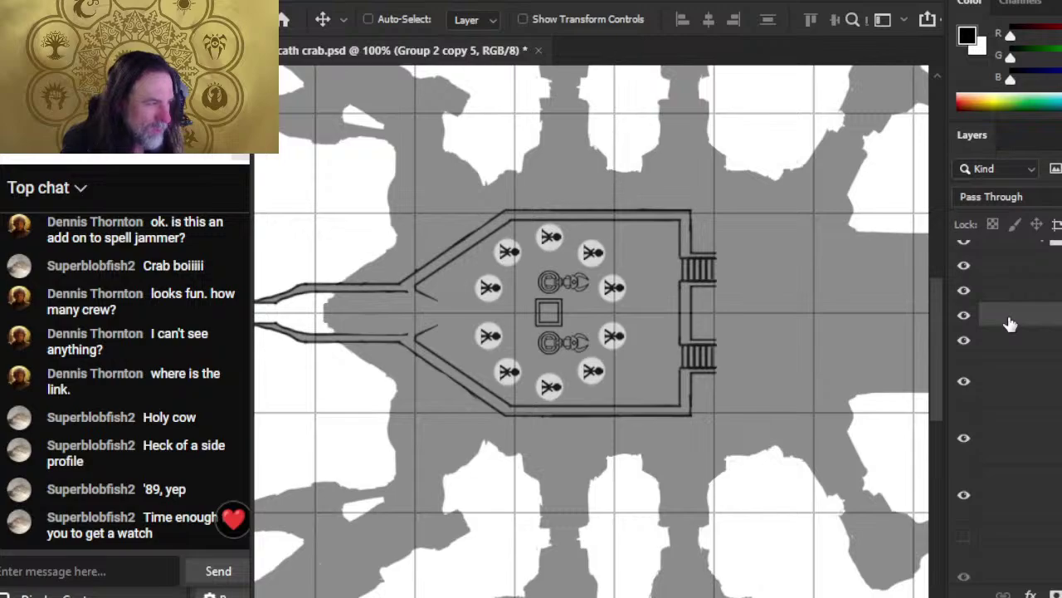
pyautogui.click(1045, 348)
pyautogui.press('Down')
pyautogui.press('Down')
pyautogui.press('Down')
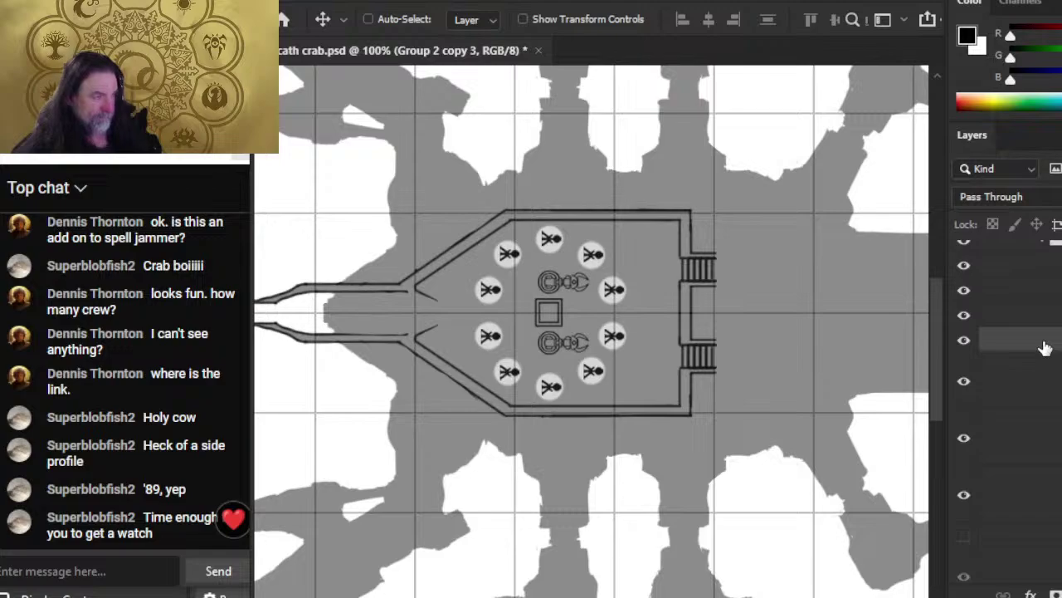
# - Check the centre square, top helm and hull outline layers, then select Layer 584
pyautogui.click(965, 383)
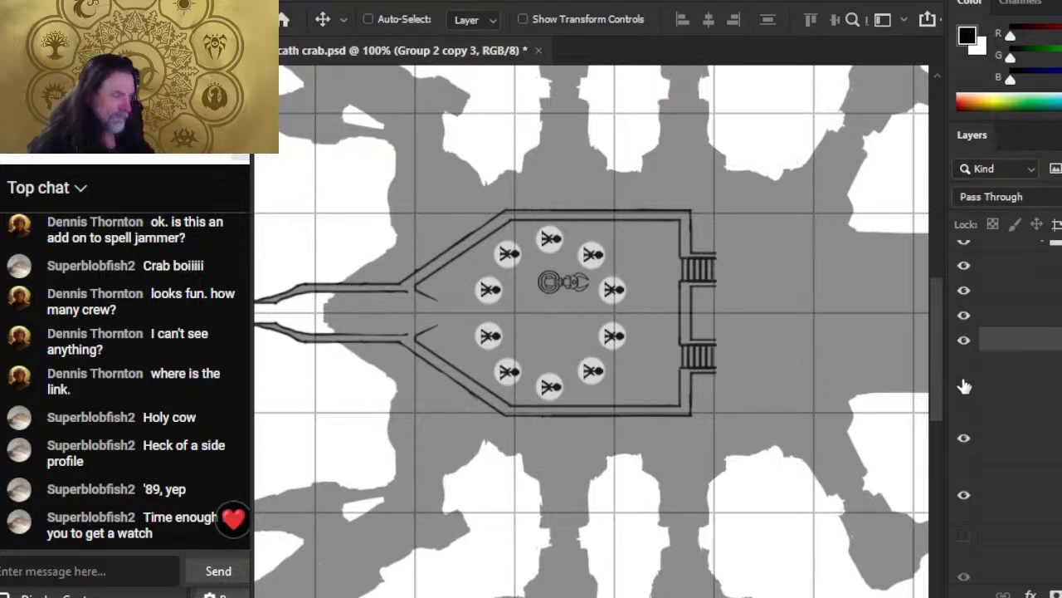
pyautogui.click(965, 382)
pyautogui.click(966, 440)
pyautogui.click(966, 440)
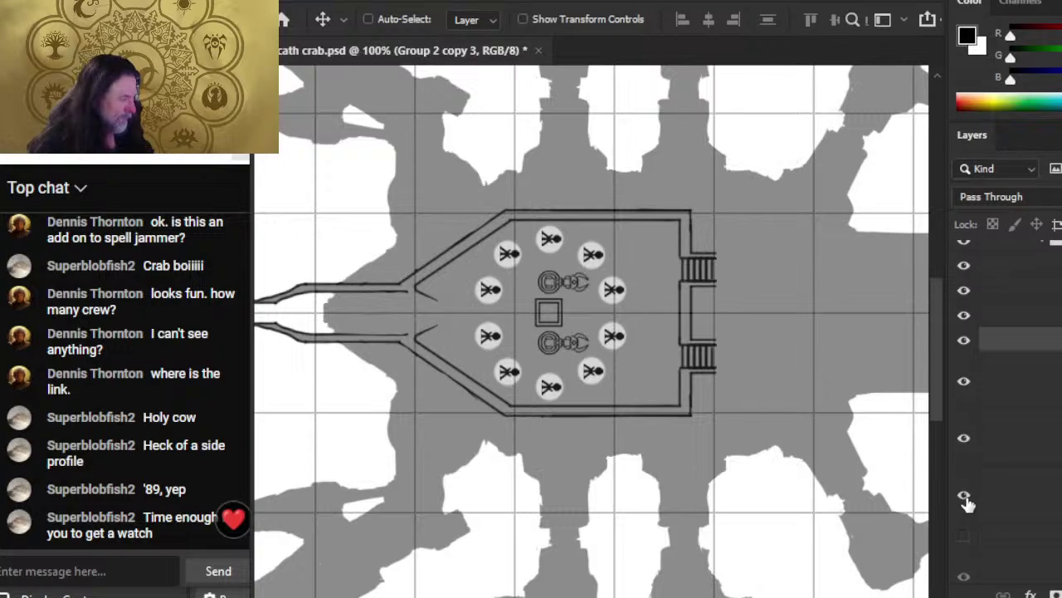
pyautogui.click(964, 495)
pyautogui.click(966, 498)
pyautogui.click(996, 504)
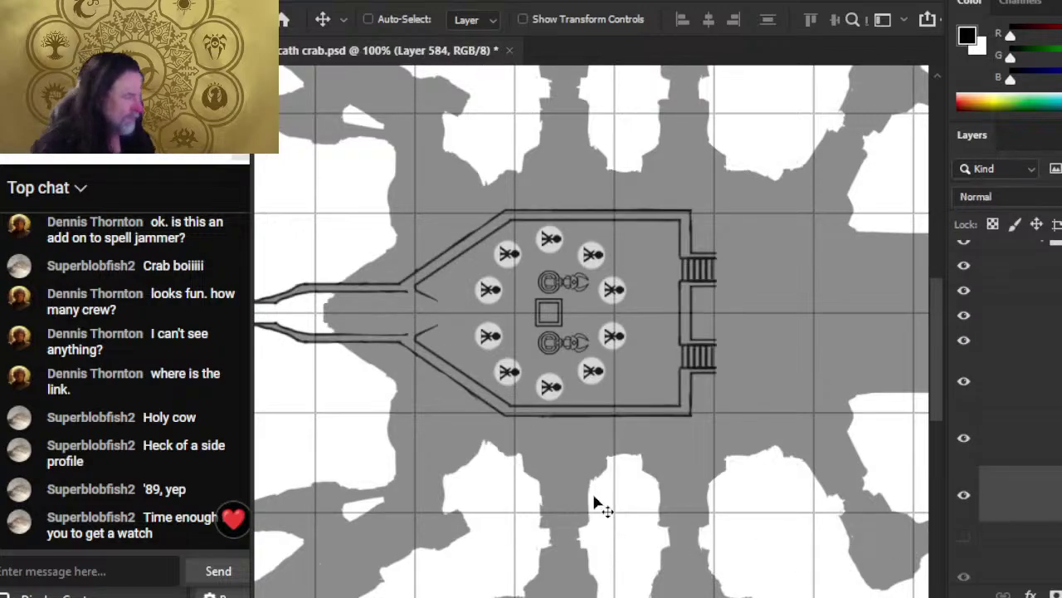
# - Zoom in on the left hull tip and paint a vertical line closing the corridor end
pyautogui.press('z')
pyautogui.moveTo(390, 316)
pyautogui.mouseDown()
pyautogui.moveTo(464, 323)
pyautogui.moveTo(422, 352)
pyautogui.mouseUp()
pyautogui.press('b')
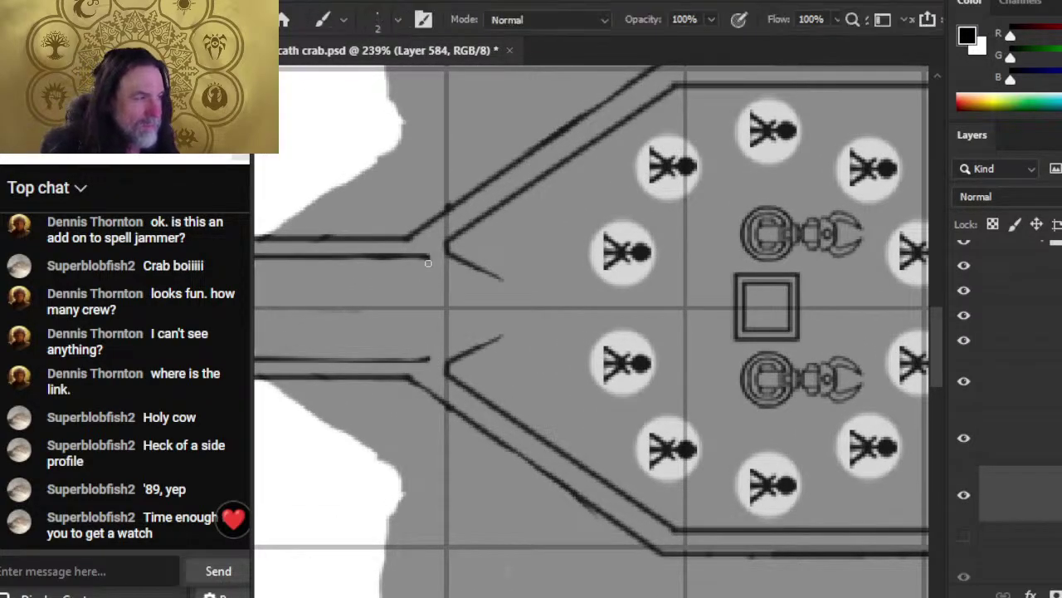
pyautogui.moveTo(428, 256); pyautogui.dragTo(429, 359)
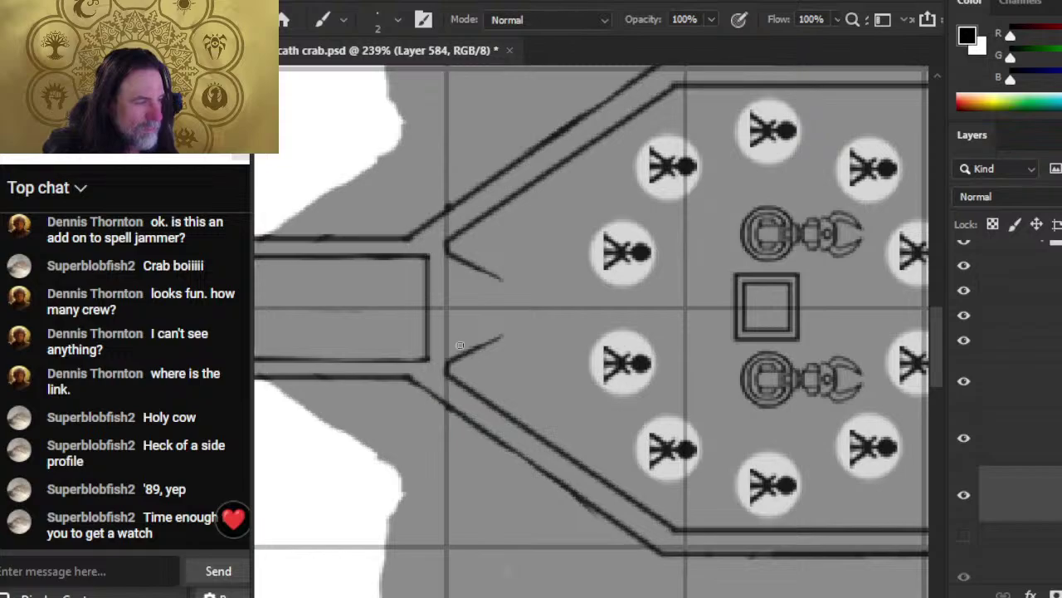
# - Erase the short diagonal strokes with an enlarged eraser
pyautogui.press('e')
pyautogui.moveTo(456, 358); pyautogui.dragTo(453, 365)
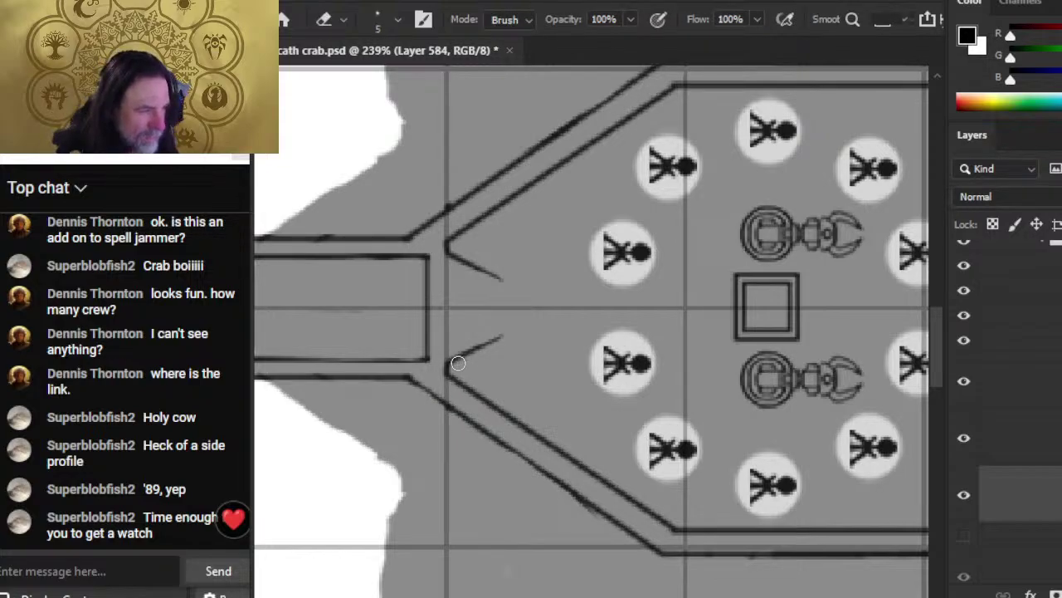
pyautogui.press(']')
pyautogui.press(']')
pyautogui.moveTo(452, 253); pyautogui.dragTo(458, 255)
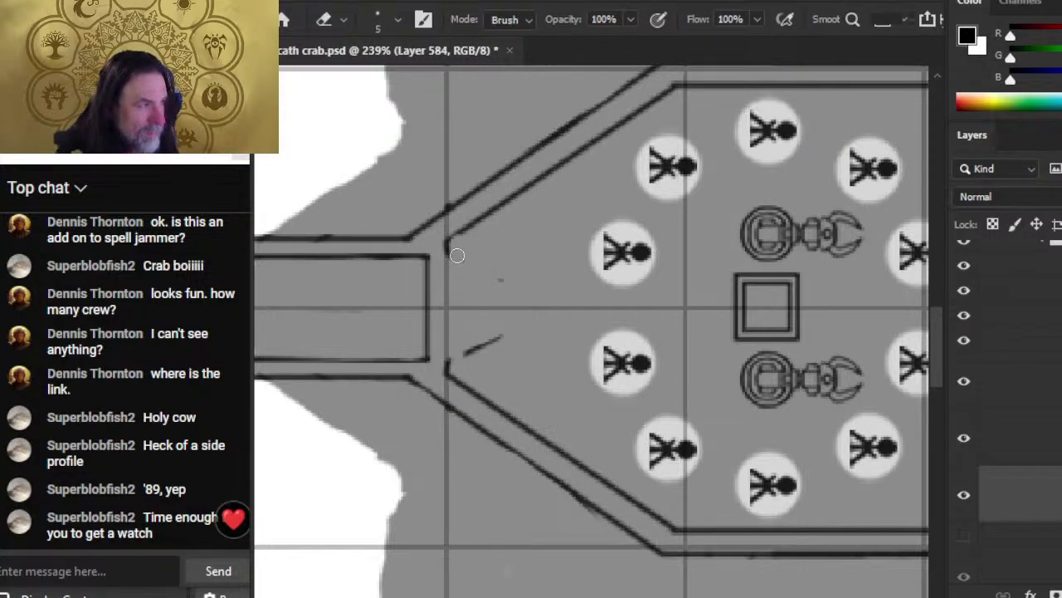
pyautogui.moveTo(496, 341)
pyautogui.mouseDown()
pyautogui.moveTo(465, 355)
pyautogui.moveTo(448, 311)
pyautogui.moveTo(449, 243)
pyautogui.moveTo(461, 225)
pyautogui.mouseUp()
# - Tidy the corridor-to-deck wall junction using the brush and a smaller eraser
pyautogui.press('b')
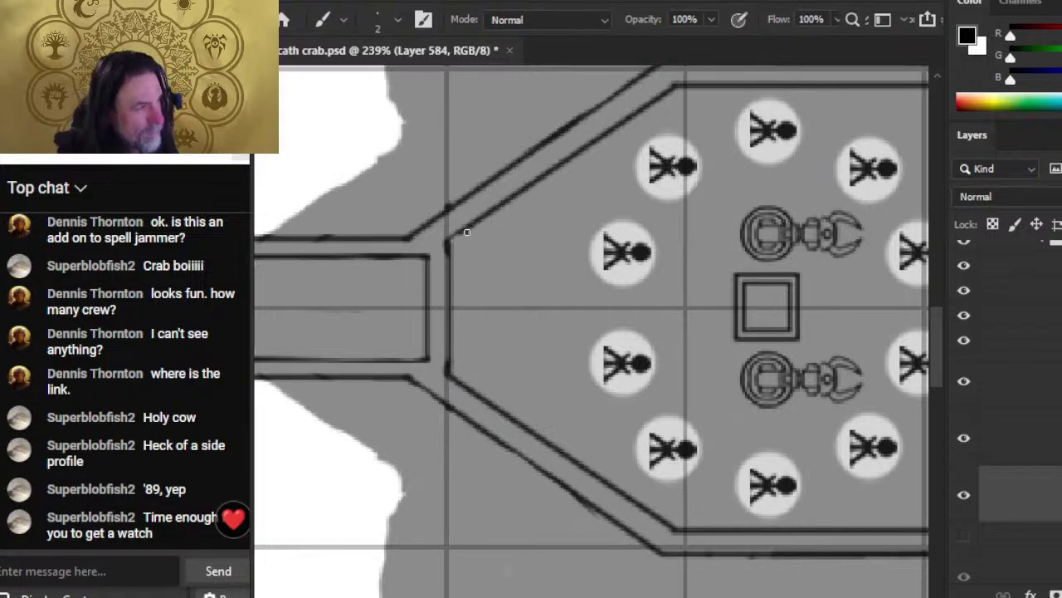
pyautogui.press('ctrl')
pyautogui.press('e')
pyautogui.press('[')
pyautogui.press('[')
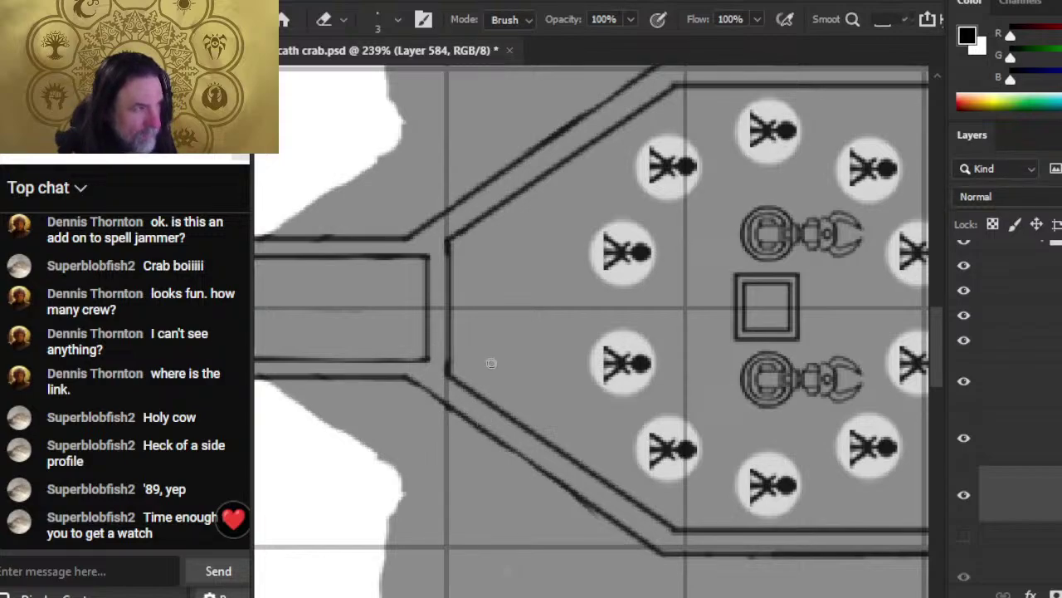
pyautogui.press('shift')
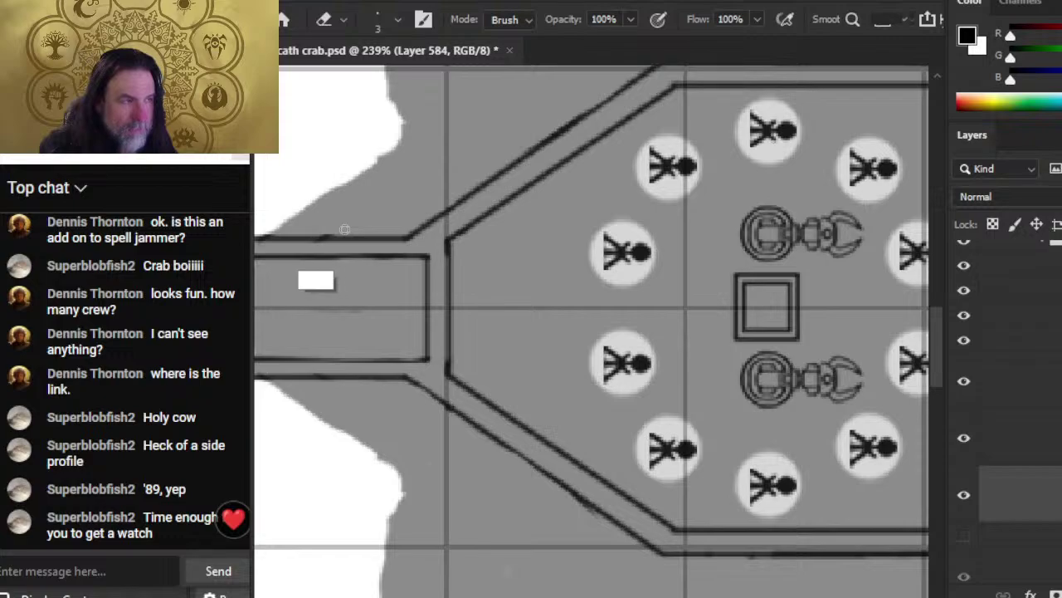
# - Zoom out to the whole crab ship and nudge the upper crew tokens down
pyautogui.press('z')
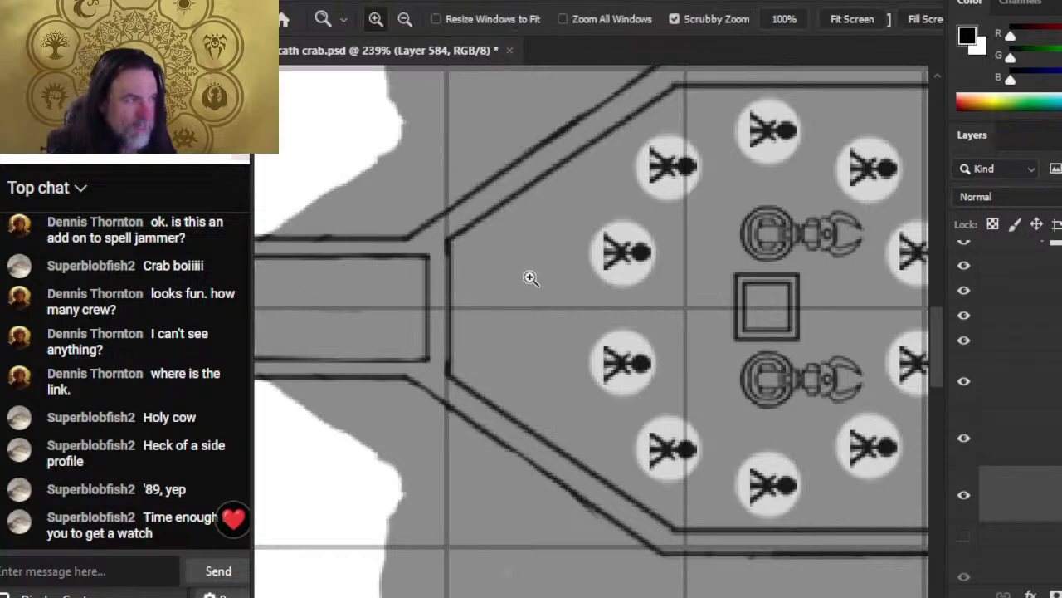
pyautogui.moveTo(531, 278); pyautogui.dragTo(512, 354)
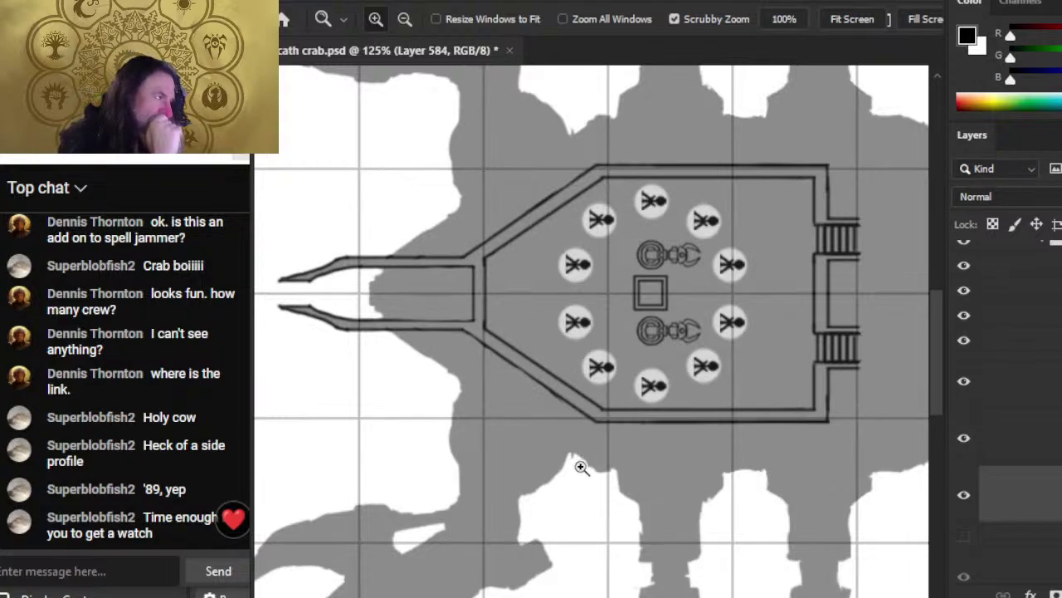
pyautogui.click(964, 323)
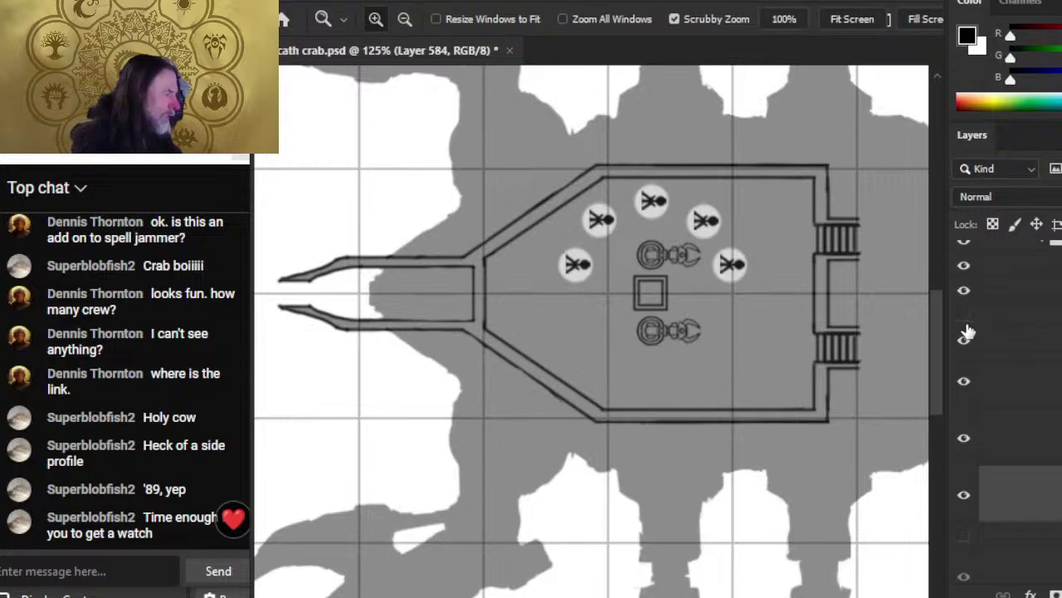
pyautogui.click(964, 324)
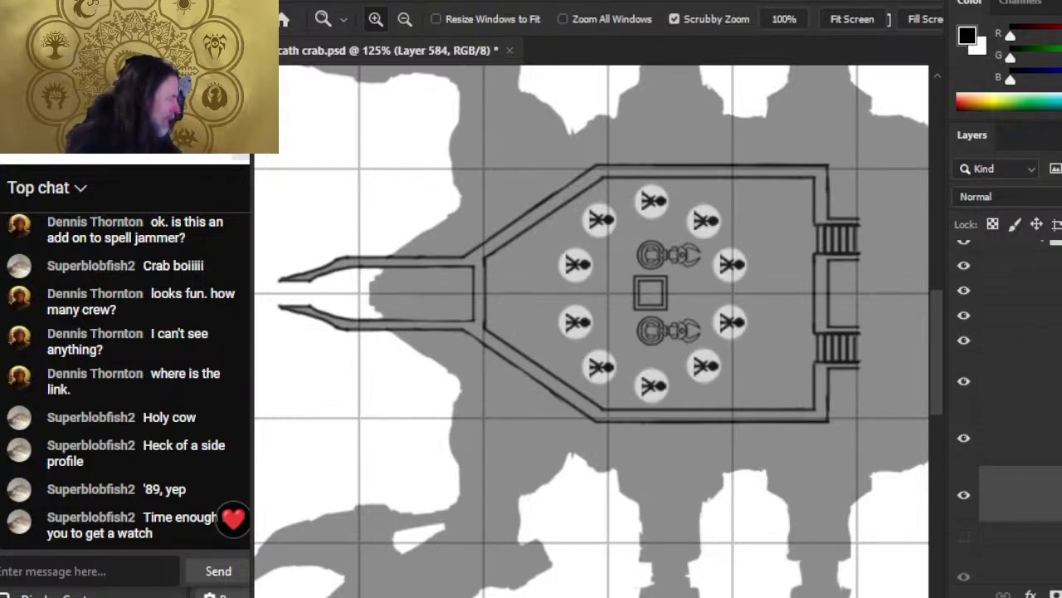
pyautogui.click(1014, 348)
pyautogui.press('v')
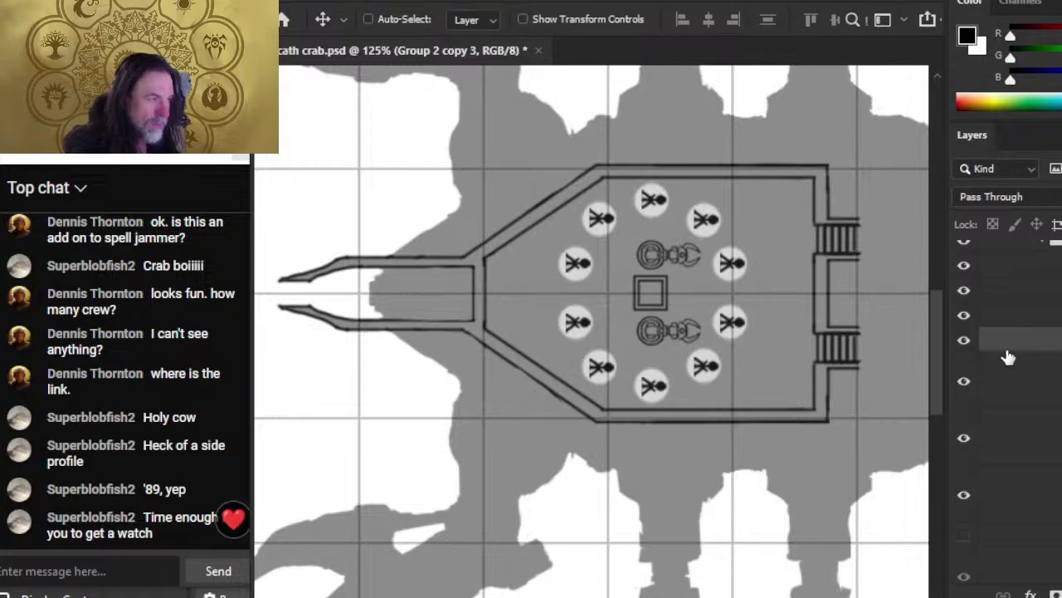
pyautogui.press('Down')
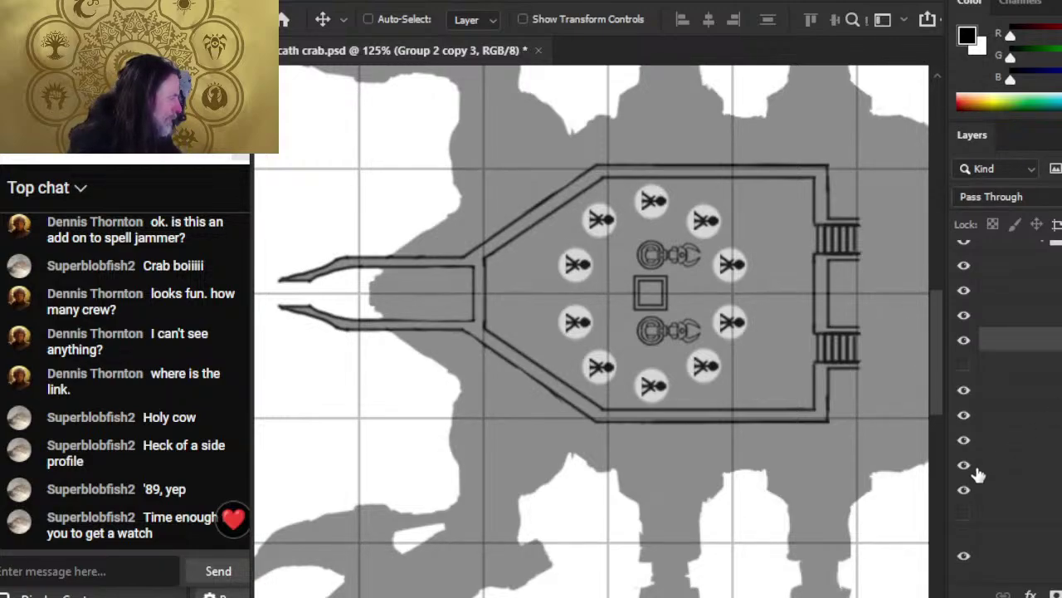
# - Move the top crew token's layer lower in the stack and nudge the bottom crew token up
pyautogui.click(963, 441)
pyautogui.click(962, 442)
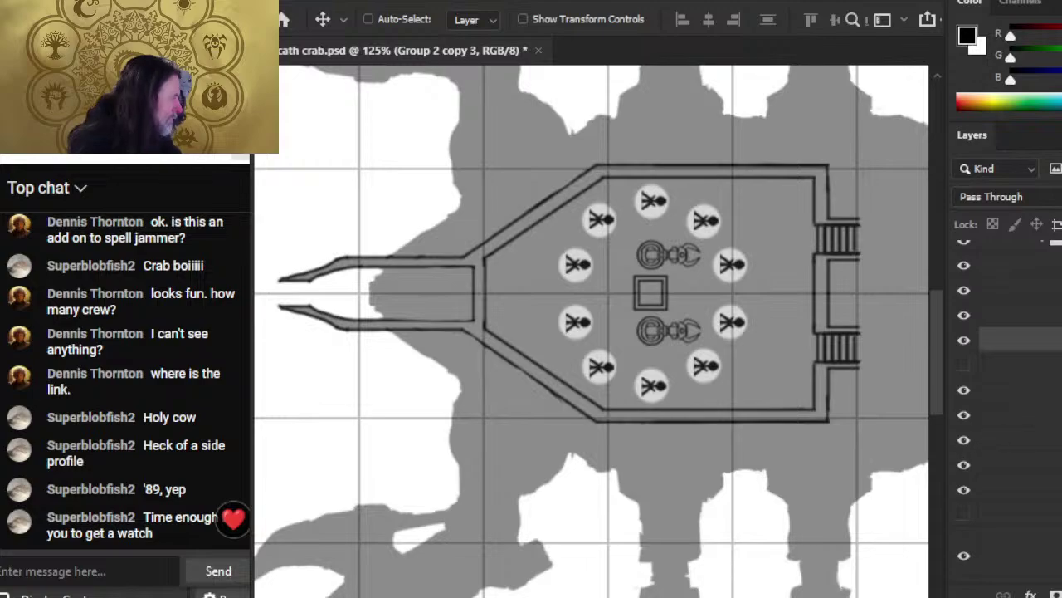
pyautogui.hotkey('ctrl', 'shift', '[')
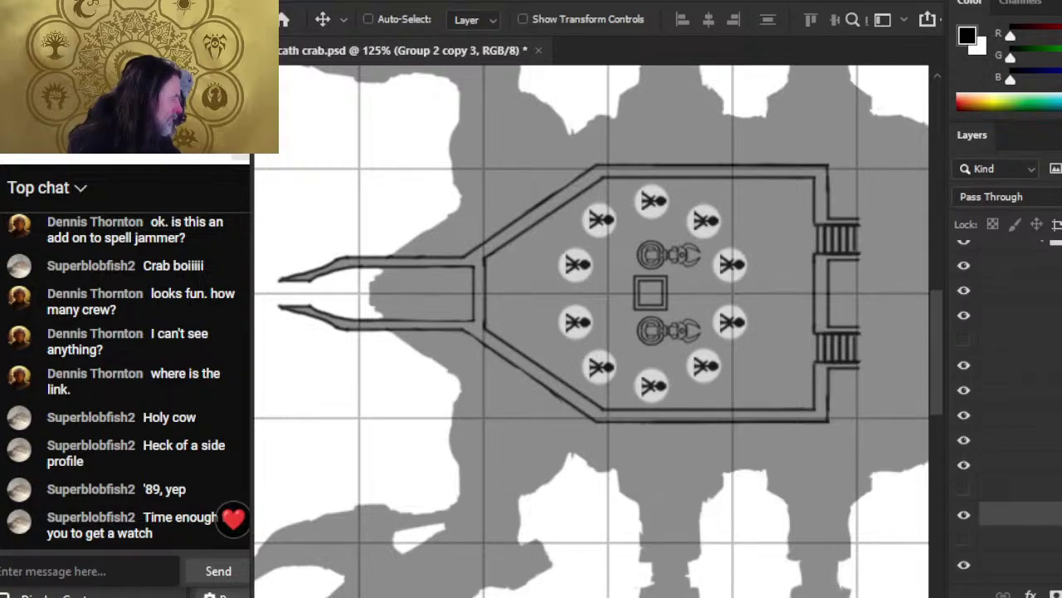
pyautogui.click(1016, 414)
pyautogui.press('Up')
pyautogui.press('Up')
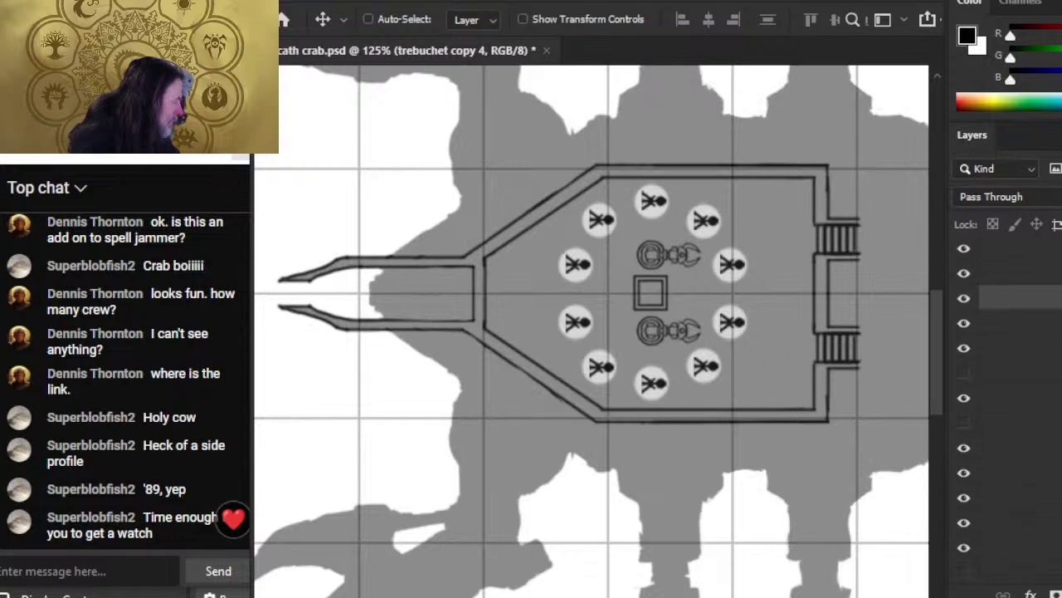
# - Nudge the top crew token down, then duplicate the upper crew token group
pyautogui.scroll(-1, 1013, 266)
pyautogui.press('Down')
pyautogui.press('Down')
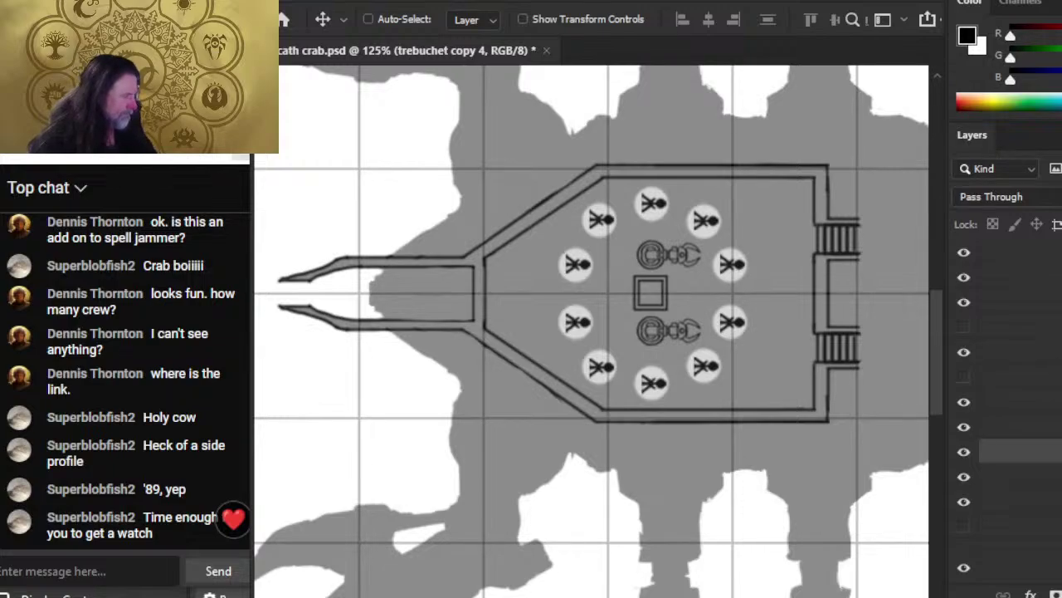
pyautogui.click(1021, 351)
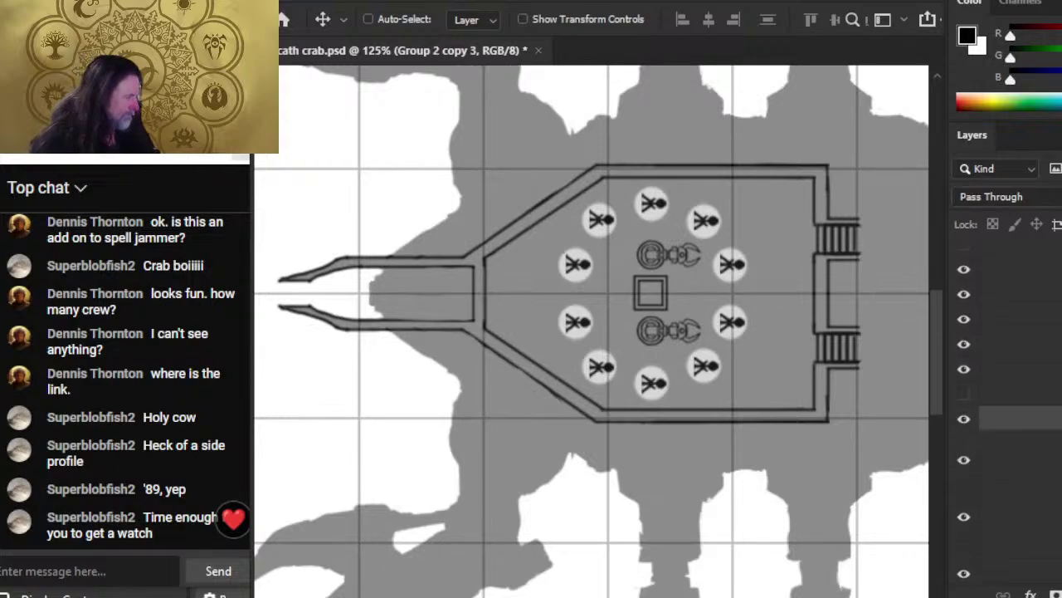
pyautogui.hotkey('ctrl', 'j')
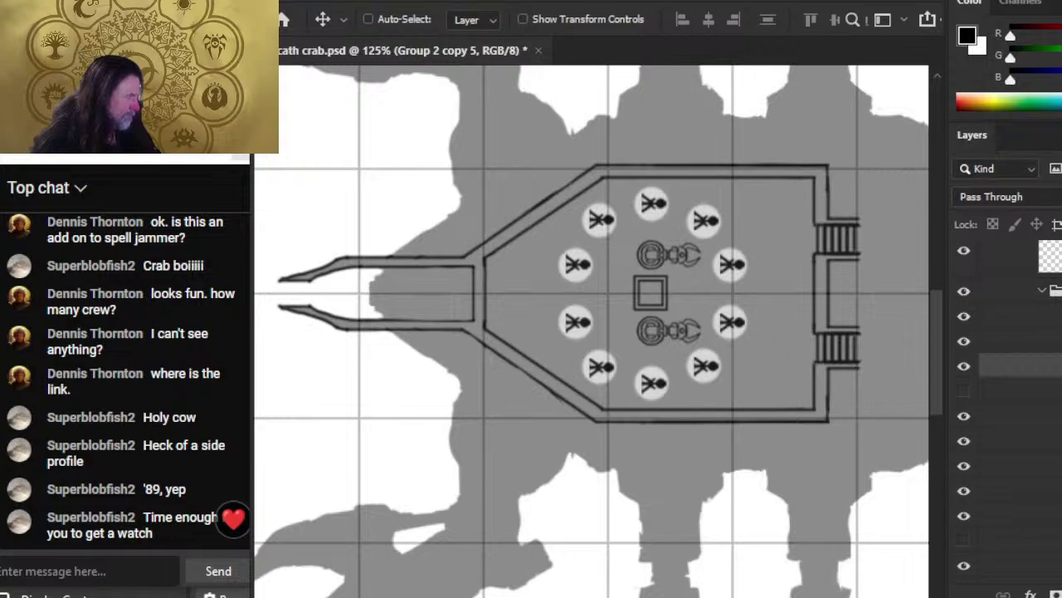
# - Identify the copied crab layer and merge Layer 586 copy down
pyautogui.click(964, 441)
pyautogui.click(964, 439)
pyautogui.click(965, 487)
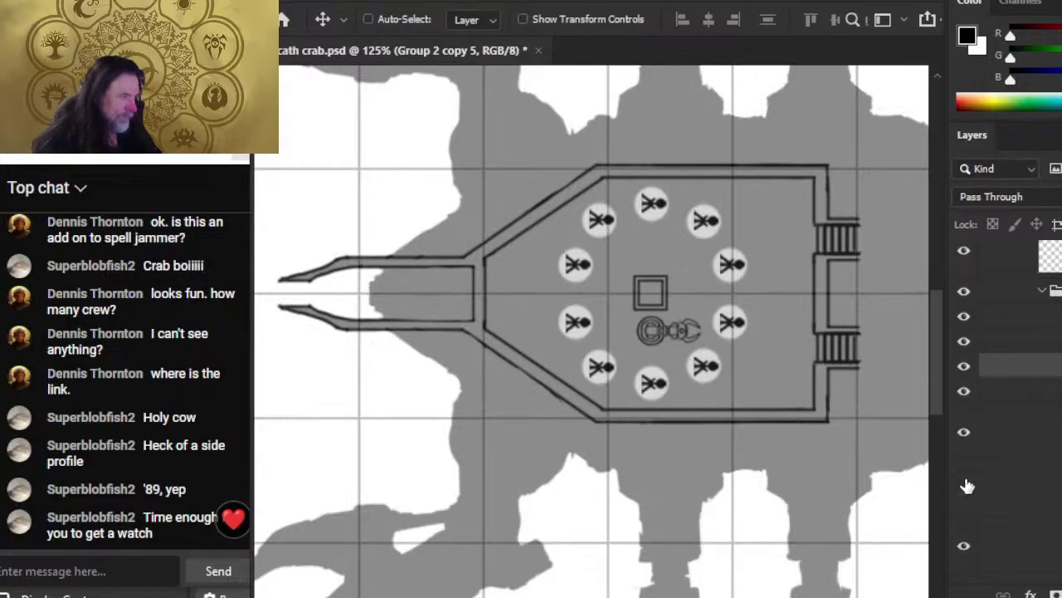
pyautogui.click(965, 487)
pyautogui.rightClick(1020, 446)
pyautogui.click(1044, 513)
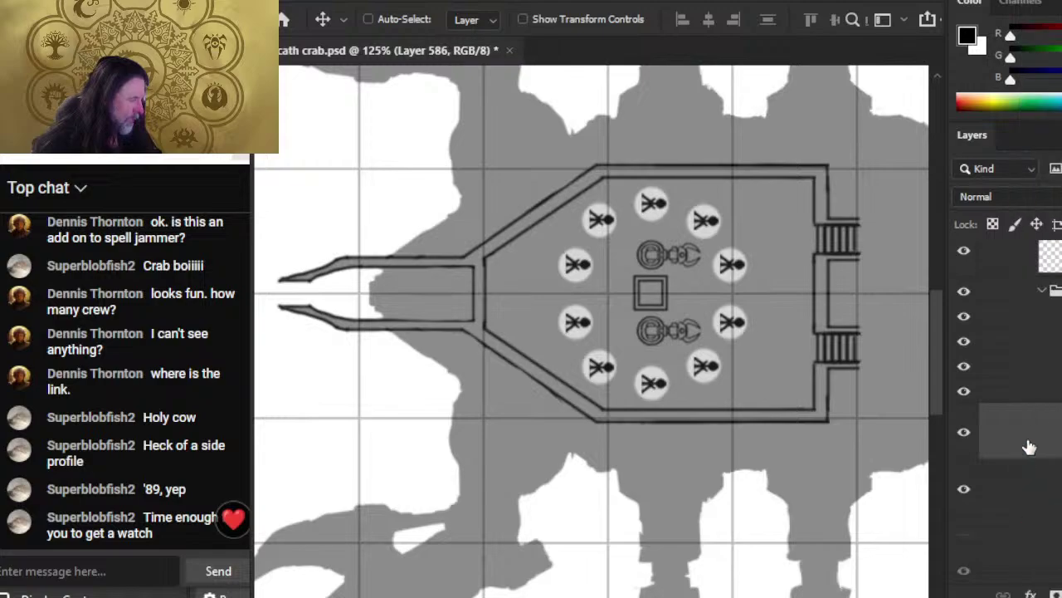
# - Select the crew token group and nudge the ring, crabs and square two steps left
pyautogui.click(964, 500)
pyautogui.click(964, 504)
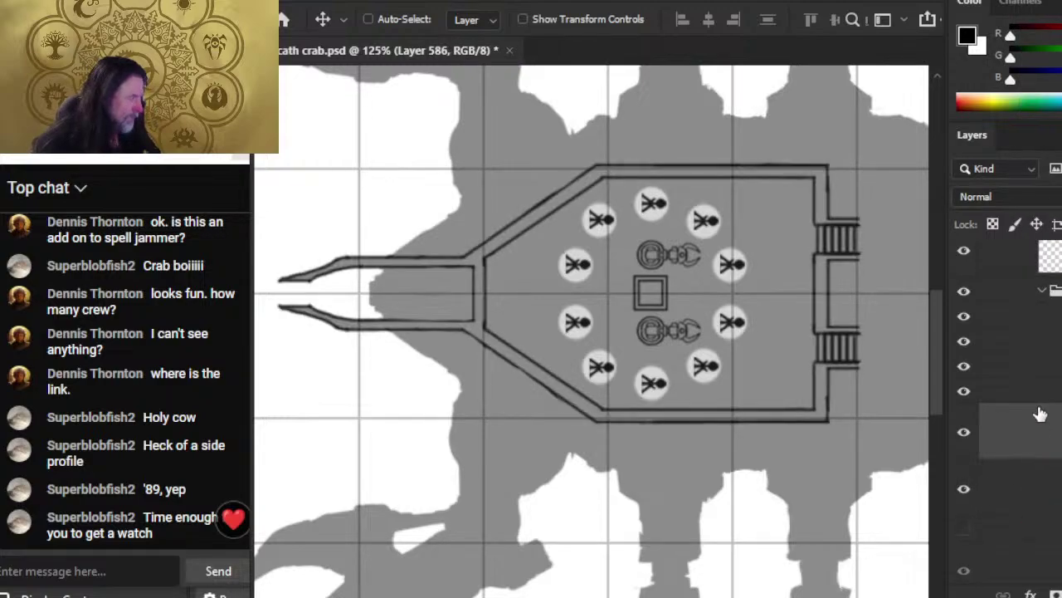
pyautogui.click(966, 427)
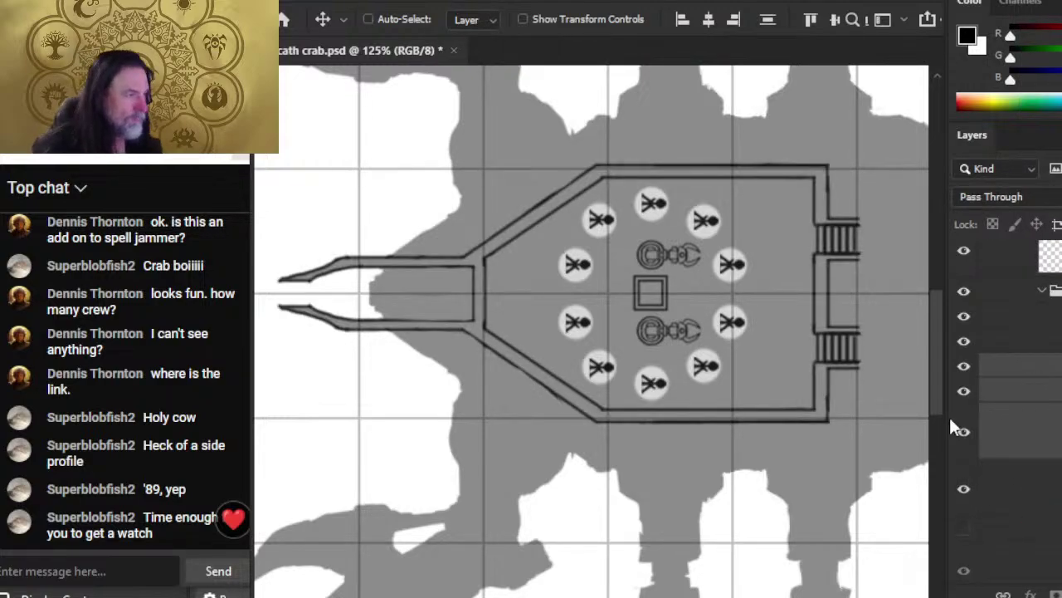
pyautogui.press('Left')
pyautogui.press('Left')
pyautogui.press('Left')
pyautogui.press('Left')
pyautogui.press('Left')
pyautogui.press('Left')
pyautogui.press('Left')
pyautogui.press('Left')
pyautogui.press('Left')
pyautogui.press('Left')
pyautogui.press('Left')
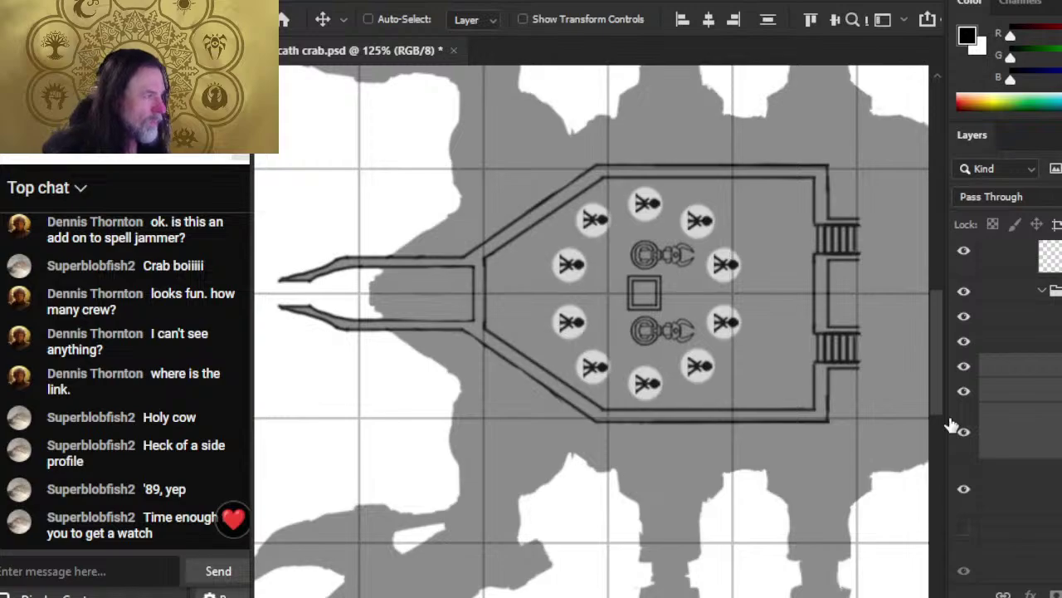
# - Nudge the crew ring two more steps left, then two steps back right
pyautogui.press('Left')
pyautogui.press('Left')
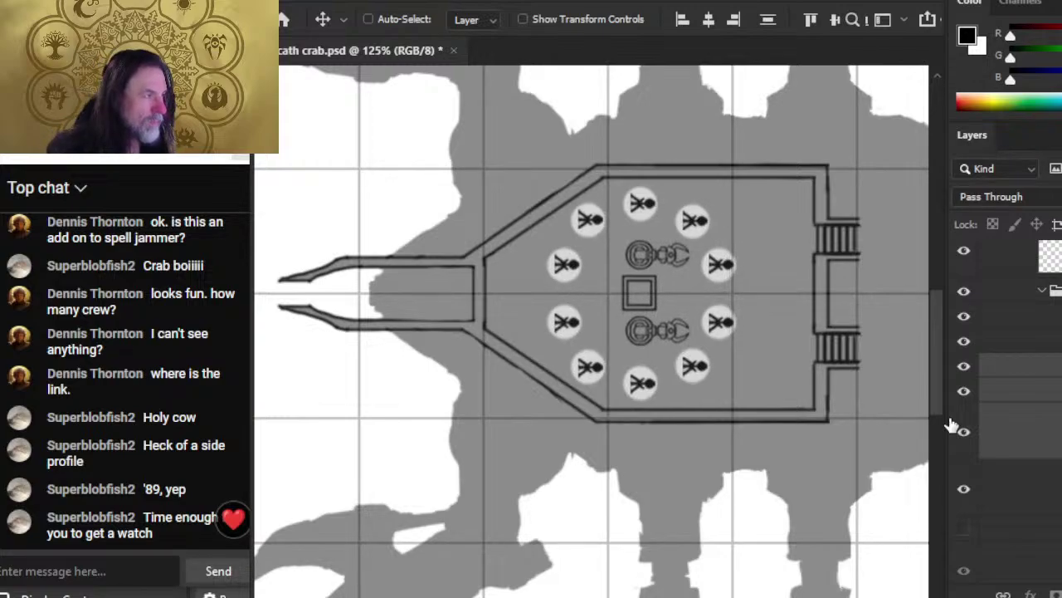
pyautogui.press('Left')
pyautogui.press('Left')
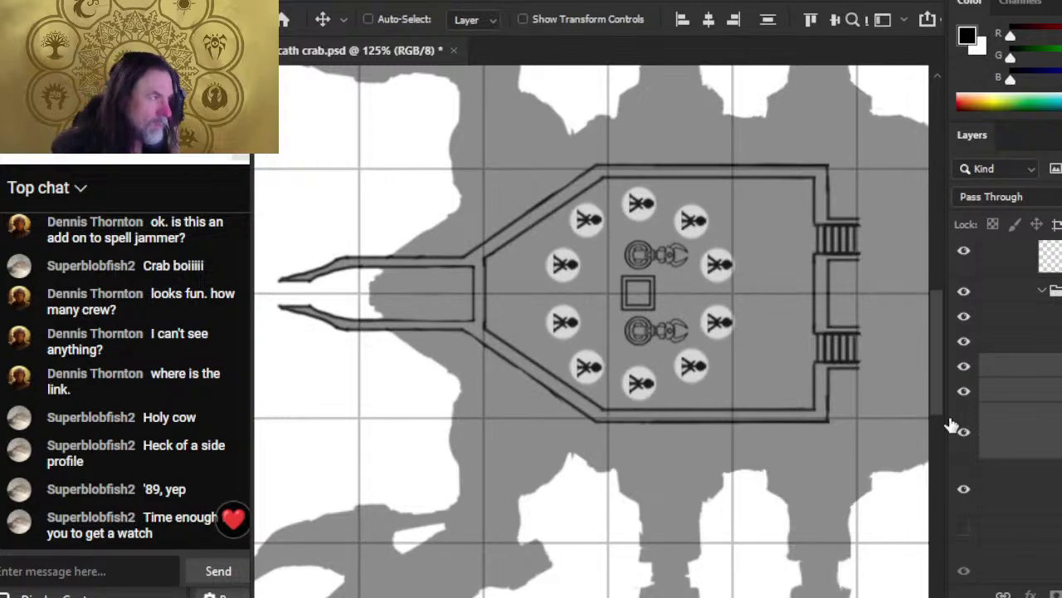
pyautogui.press('Left')
pyautogui.press('Left')
pyautogui.press('Left')
pyautogui.press('Left')
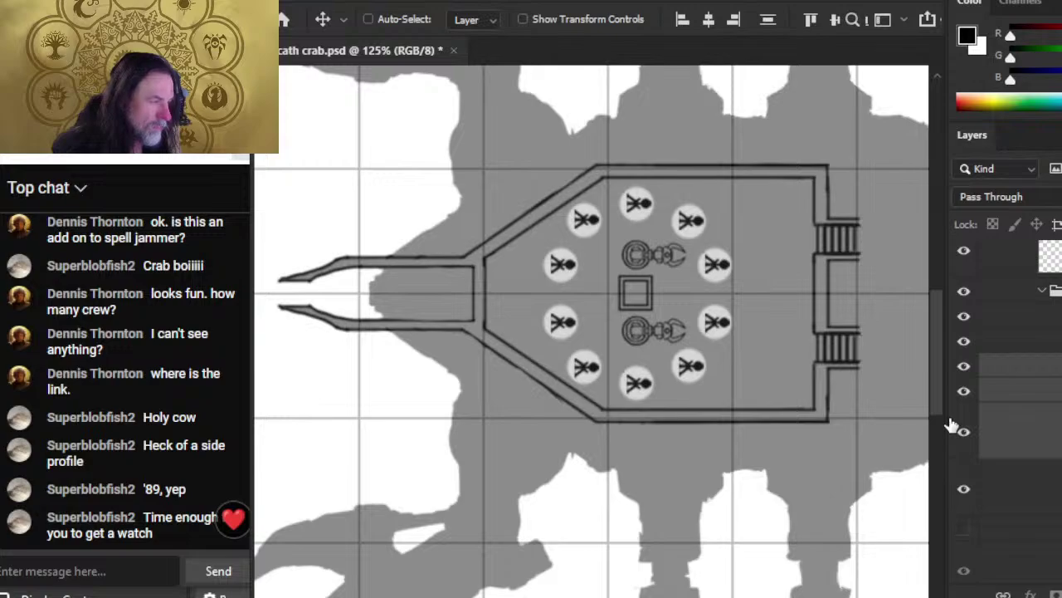
pyautogui.press('Right')
pyautogui.press('Right')
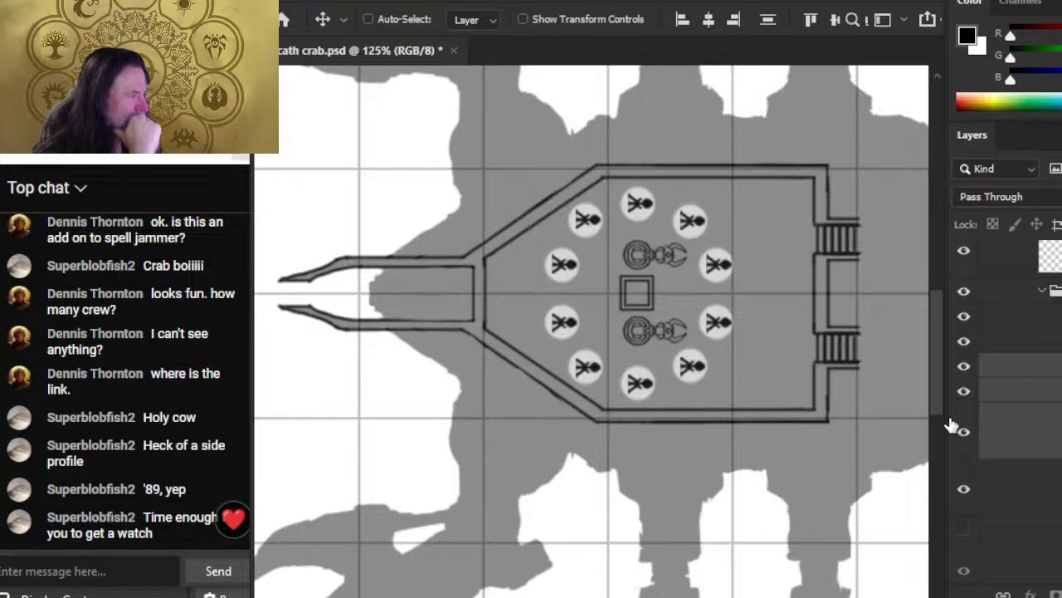
pyautogui.press('Right')
pyautogui.press('Right')
pyautogui.press('Right')
pyautogui.press('Right')
pyautogui.press('Right')
pyautogui.press('Right')
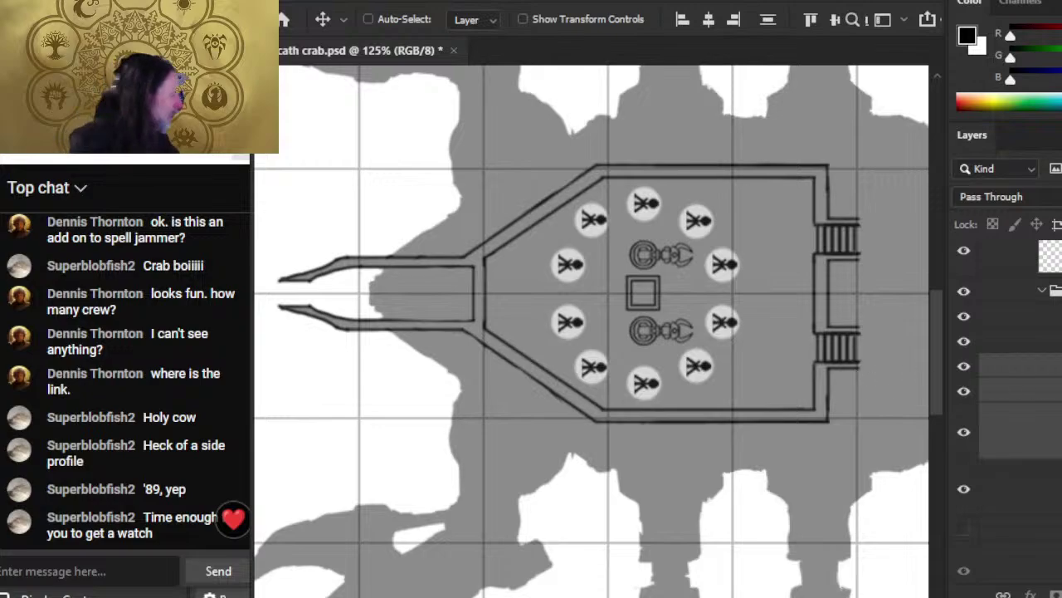
# - Pull the lower crew tokens up twice and the upper tokens down twice toward the middle
pyautogui.click(1005, 365)
pyautogui.press('Up')
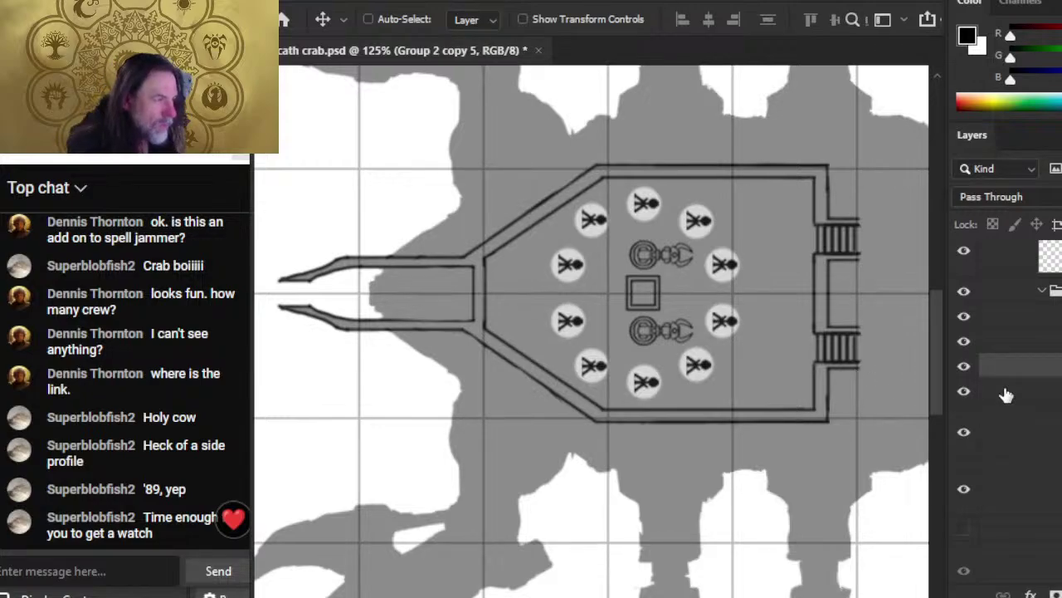
pyautogui.click(1024, 400)
pyautogui.press('Down')
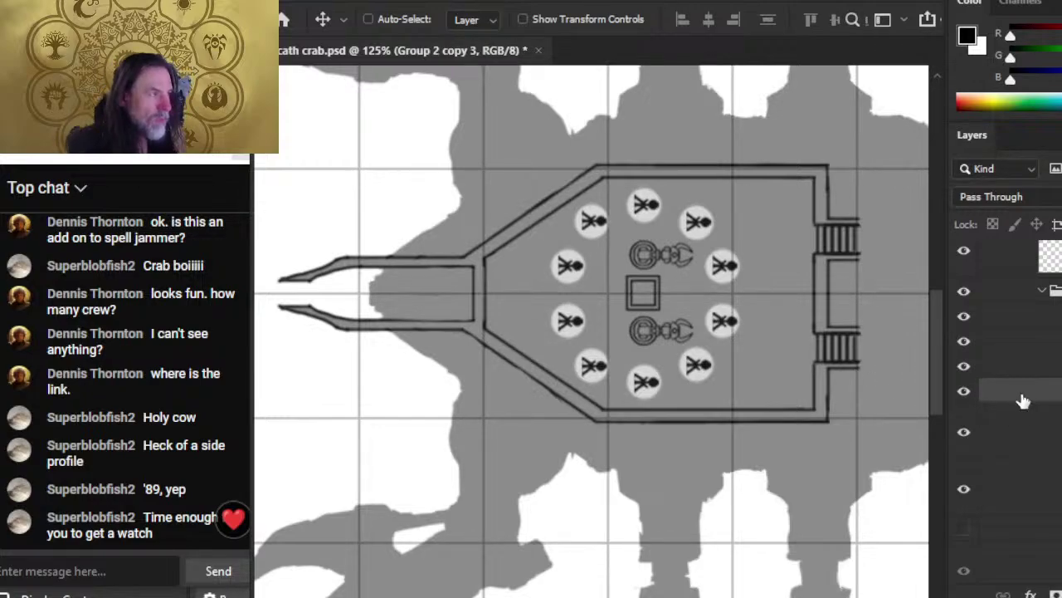
pyautogui.press('Down')
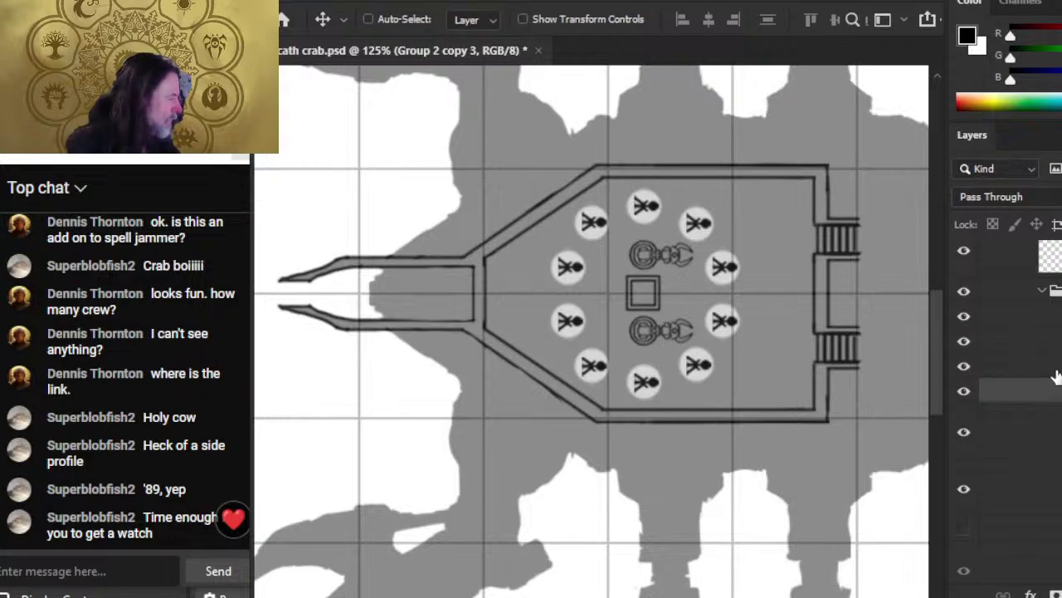
pyautogui.click(1049, 373)
pyautogui.press('Up')
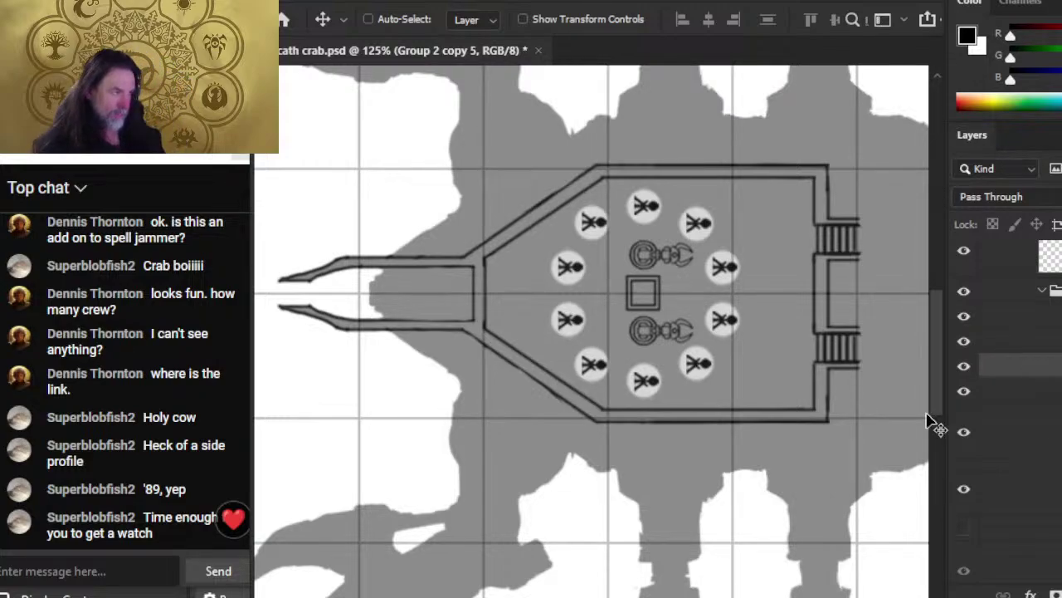
# - Select the crew, crab and square layers together and nudge them right, then back left
pyautogui.keyDown('shift'); pyautogui.click(1047, 455); pyautogui.keyUp('shift')
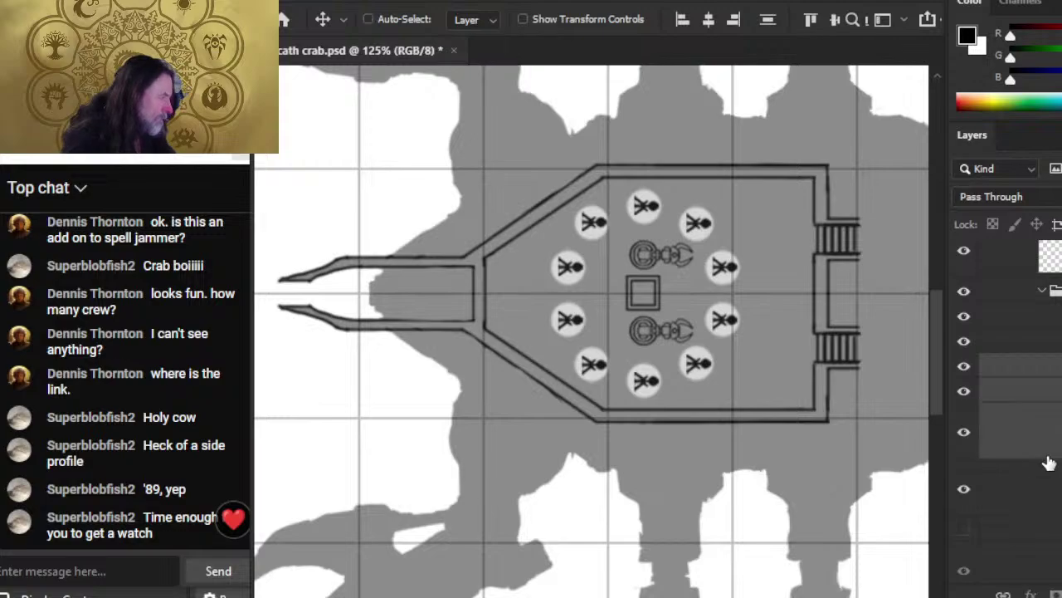
pyautogui.press('Right')
pyautogui.press('Right')
pyautogui.press('Right')
pyautogui.press('Right')
pyautogui.press('Right')
pyautogui.press('Right')
pyautogui.press('Right')
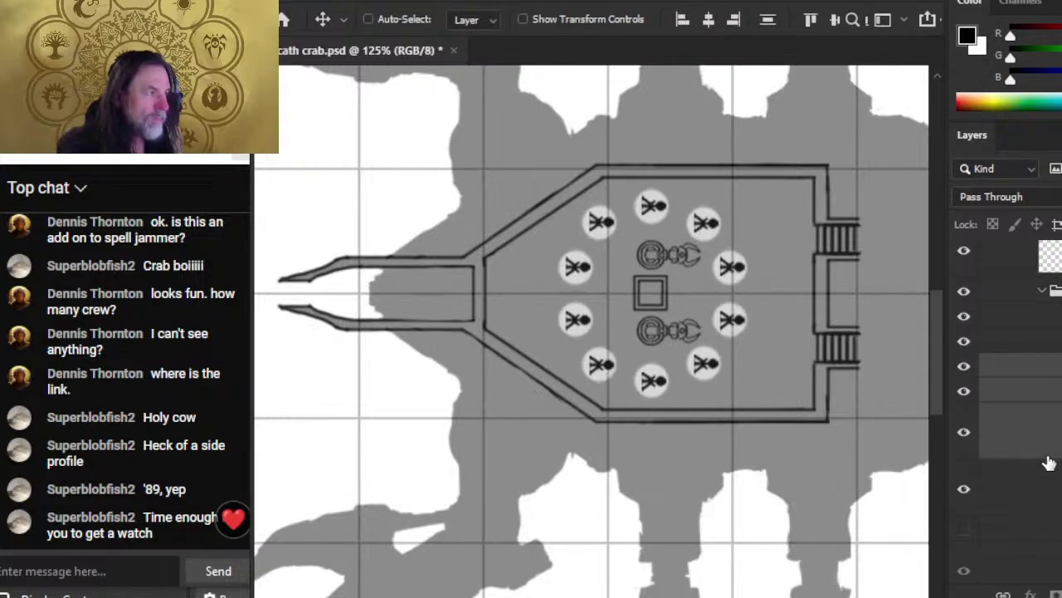
pyautogui.press('Left')
pyautogui.press('Left')
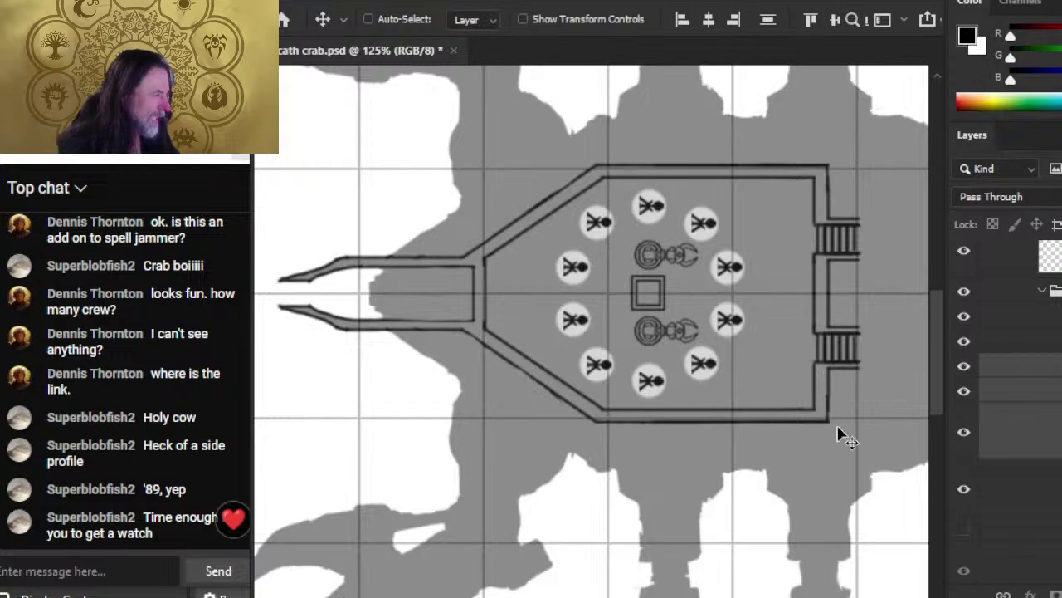
# - Expand the ship group, show the crab frame artwork and zoom in on the crew area
pyautogui.click(1044, 295)
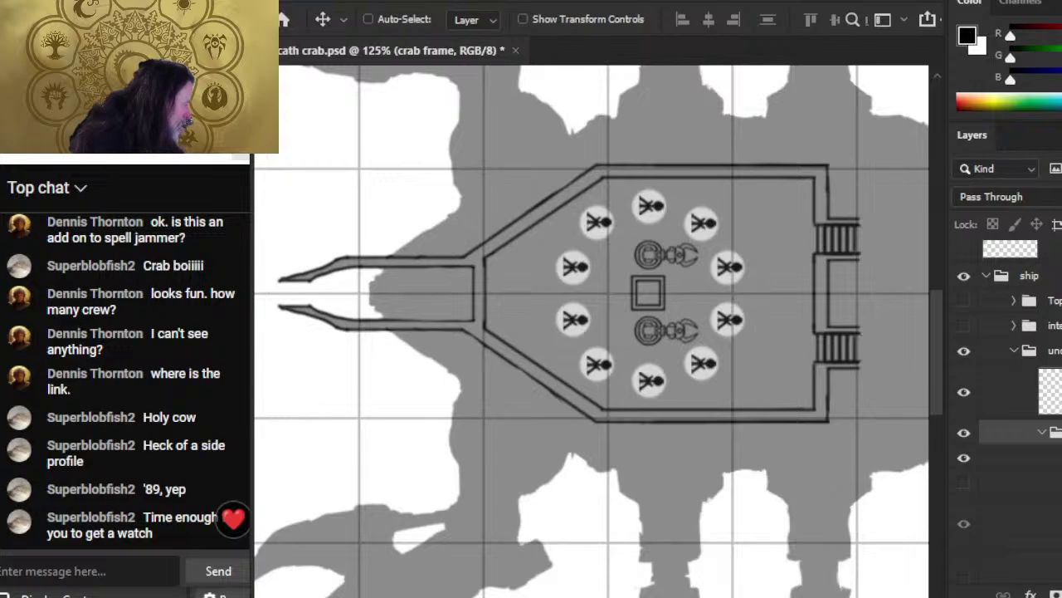
pyautogui.scroll(-3, 988, 399)
pyautogui.click(964, 407)
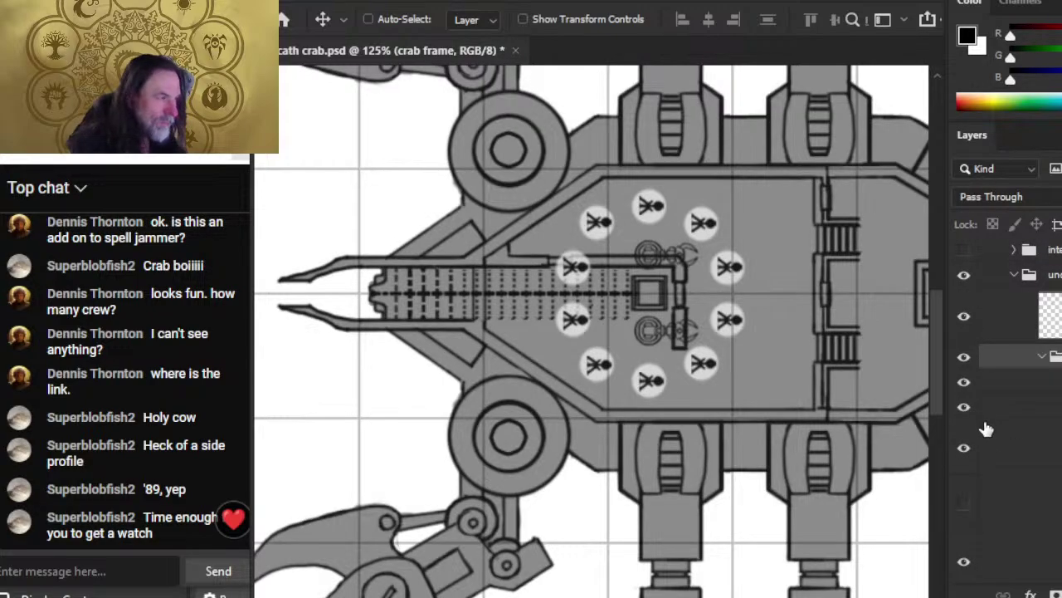
pyautogui.press('z')
pyautogui.moveTo(742, 349); pyautogui.dragTo(771, 321)
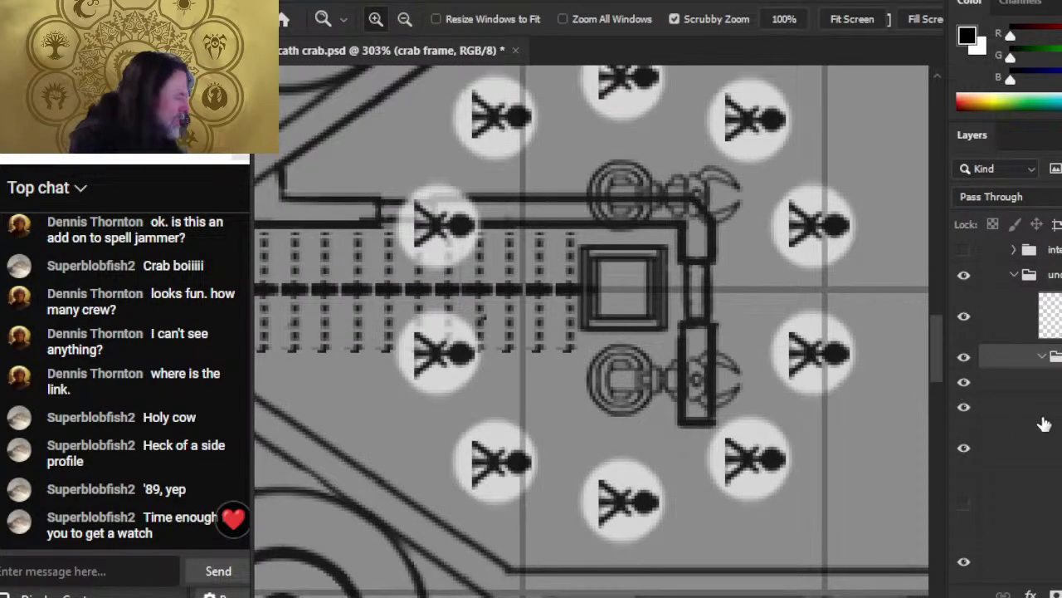
# - Select the turrets layer and nudge the crew tokens, crab claws and square right
pyautogui.click(1037, 381)
pyautogui.press('v')
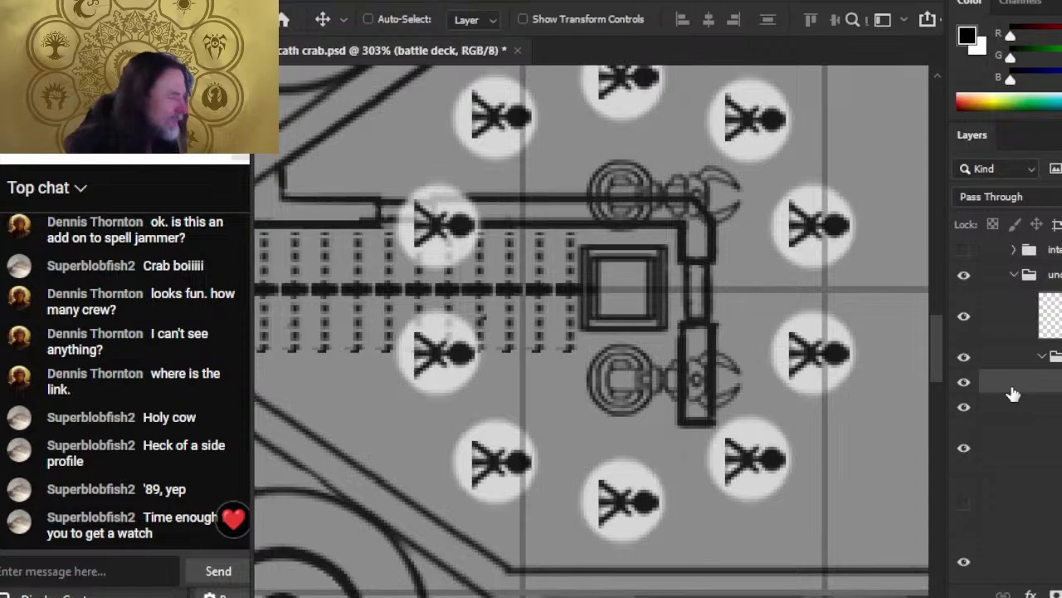
pyautogui.click(1052, 406)
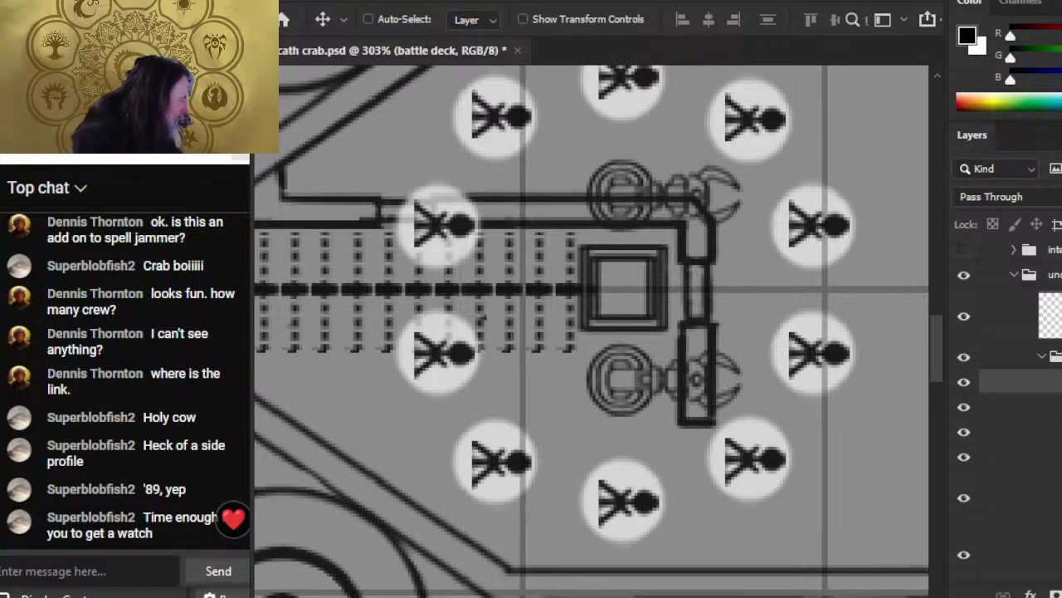
pyautogui.click(1046, 407)
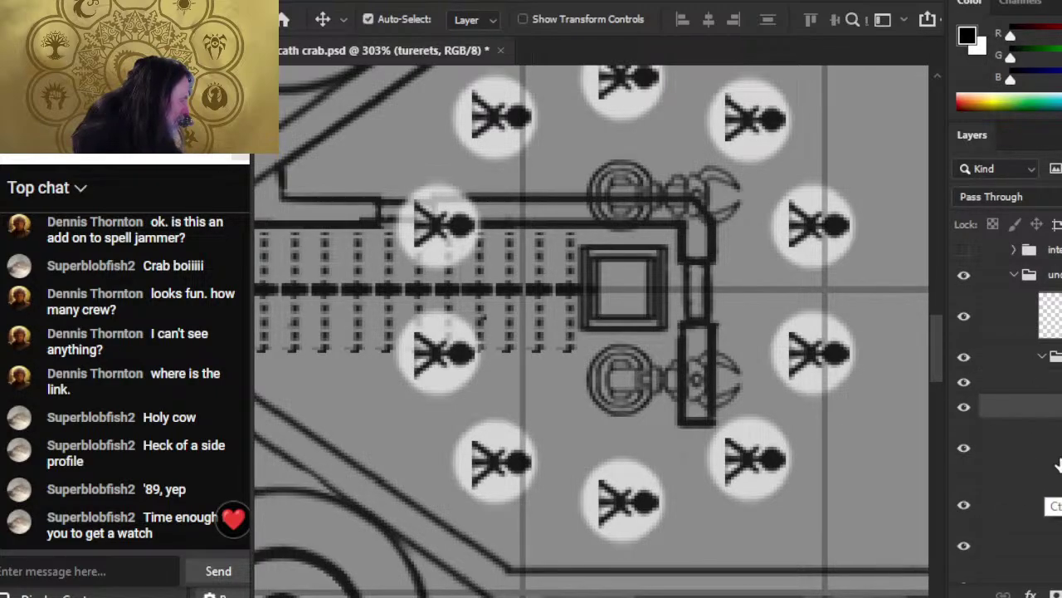
pyautogui.press('Right')
pyautogui.press('Right')
pyautogui.press('Right')
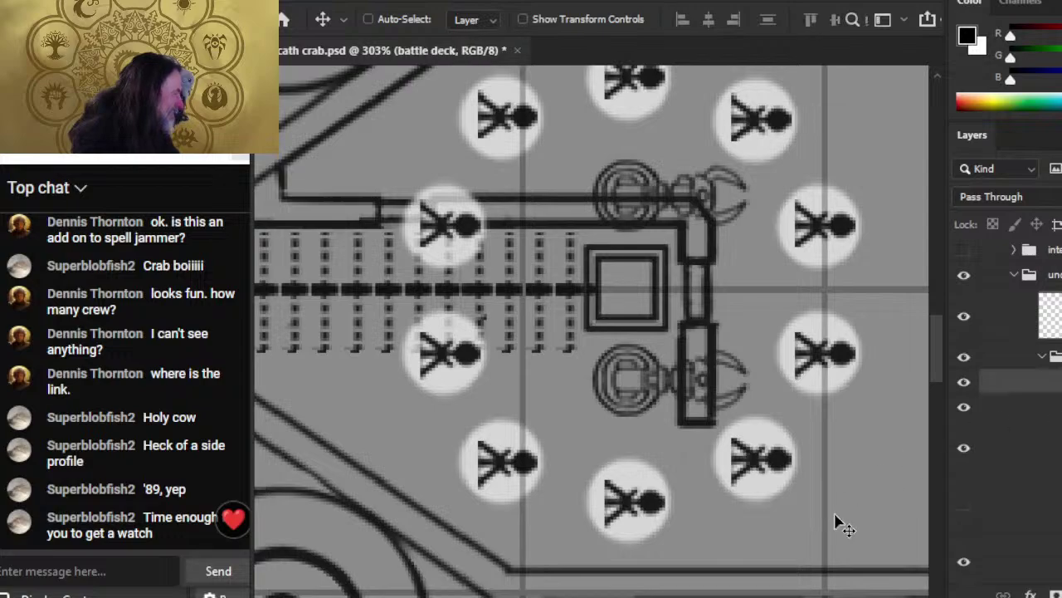
# - Check the crew tokens layer, zoom out over the crew room, and hide the room interior
pyautogui.click(965, 406)
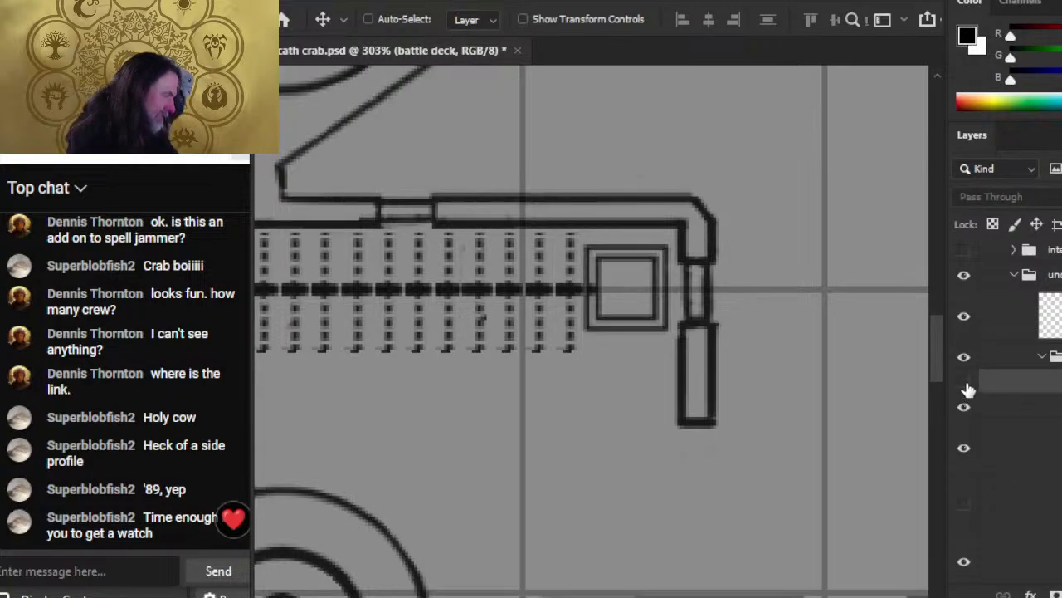
pyautogui.click(964, 381)
pyautogui.press('z')
pyautogui.moveTo(837, 445); pyautogui.dragTo(615, 470)
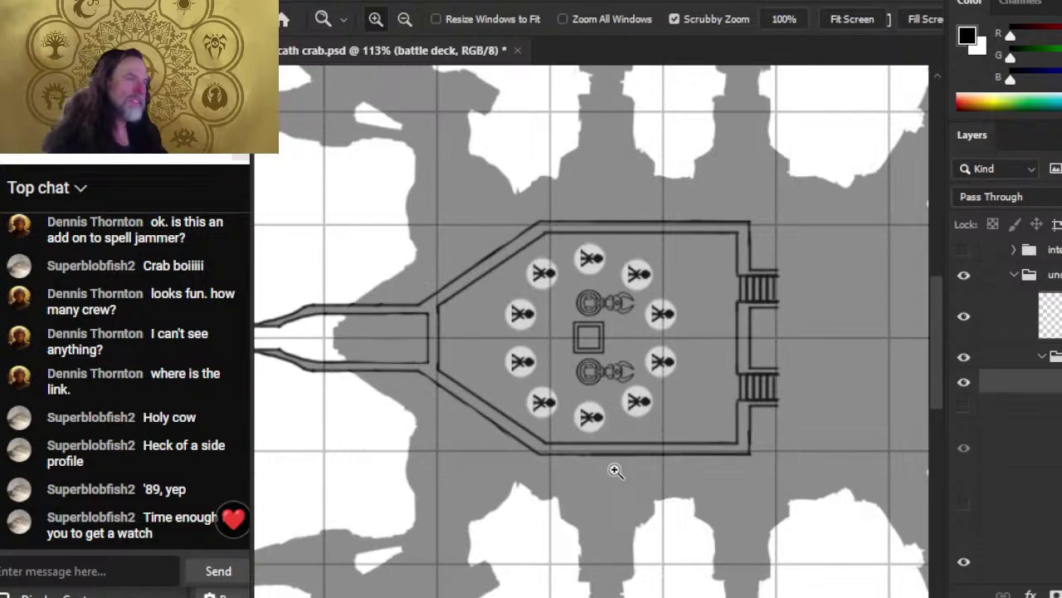
pyautogui.click(963, 382)
# - Show the deck drawing, make Layer 591 active and visible for erasing, and zoom out slightly
pyautogui.click(964, 407)
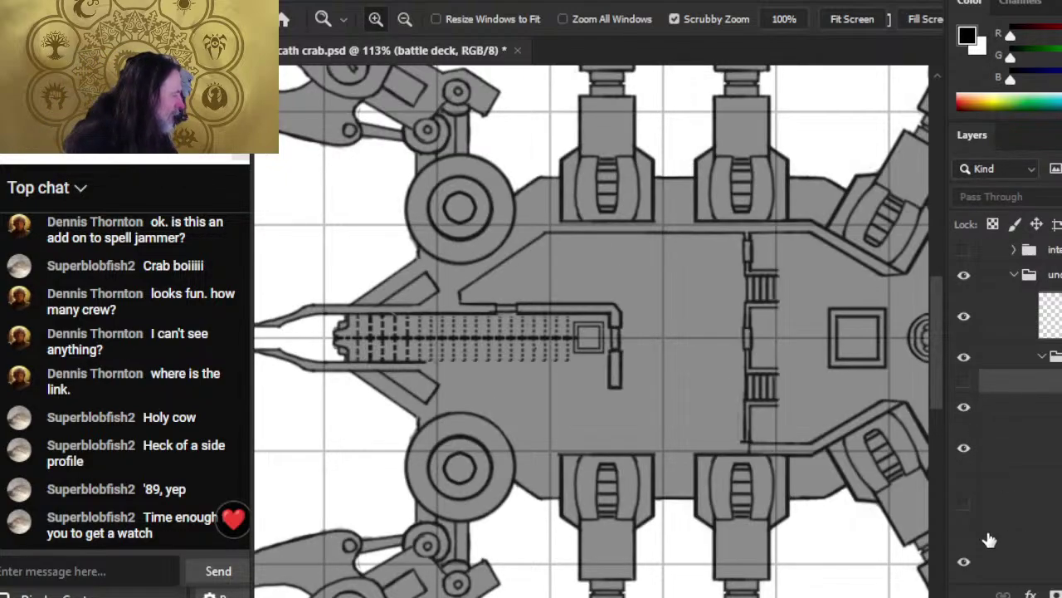
pyautogui.press('e')
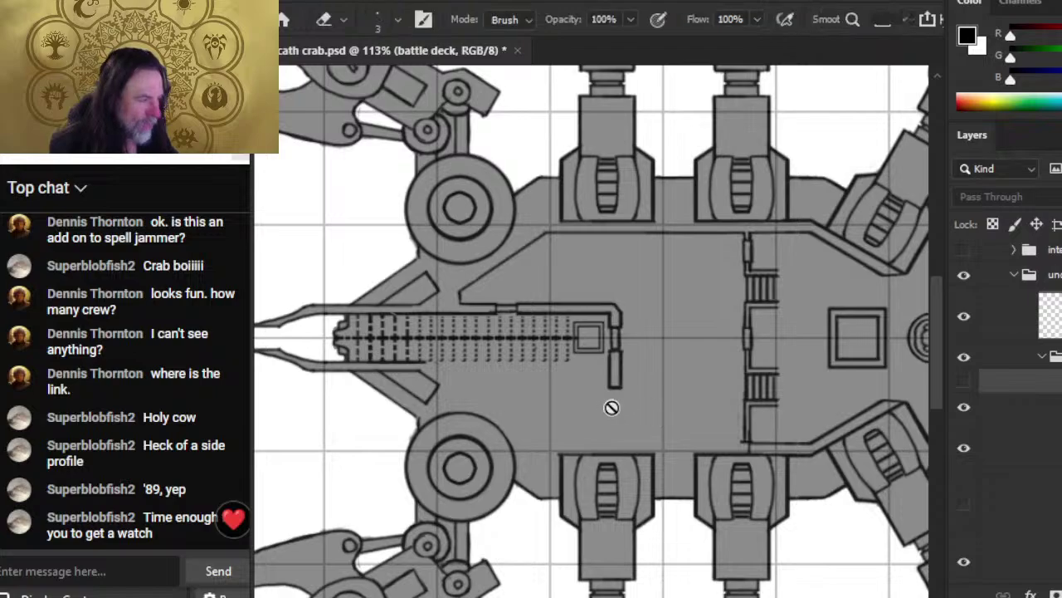
pyautogui.click(1038, 451)
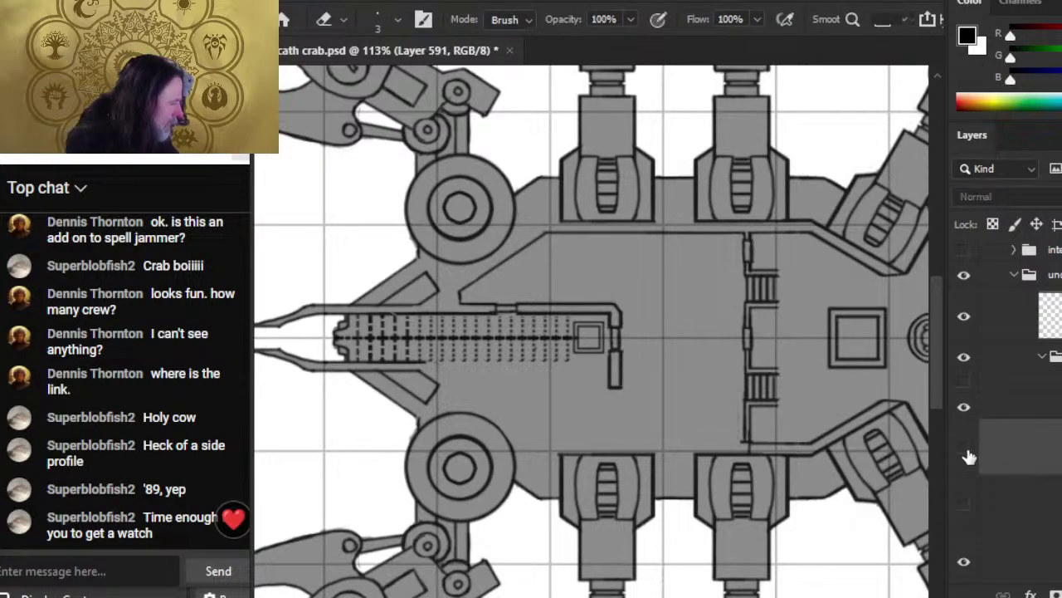
pyautogui.click(966, 451)
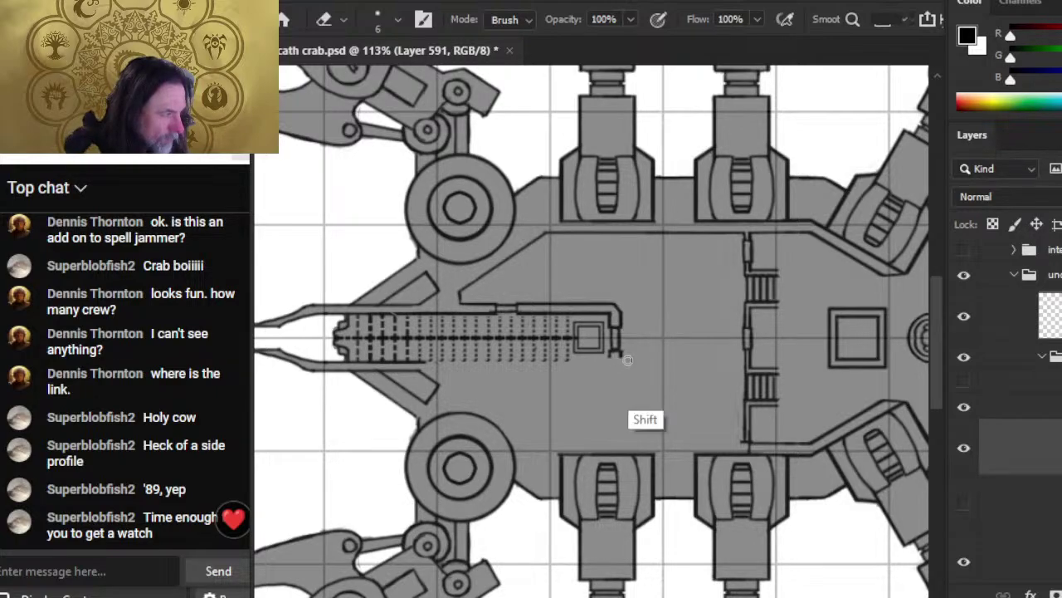
pyautogui.press('z')
pyautogui.moveTo(673, 412); pyautogui.dragTo(623, 427)
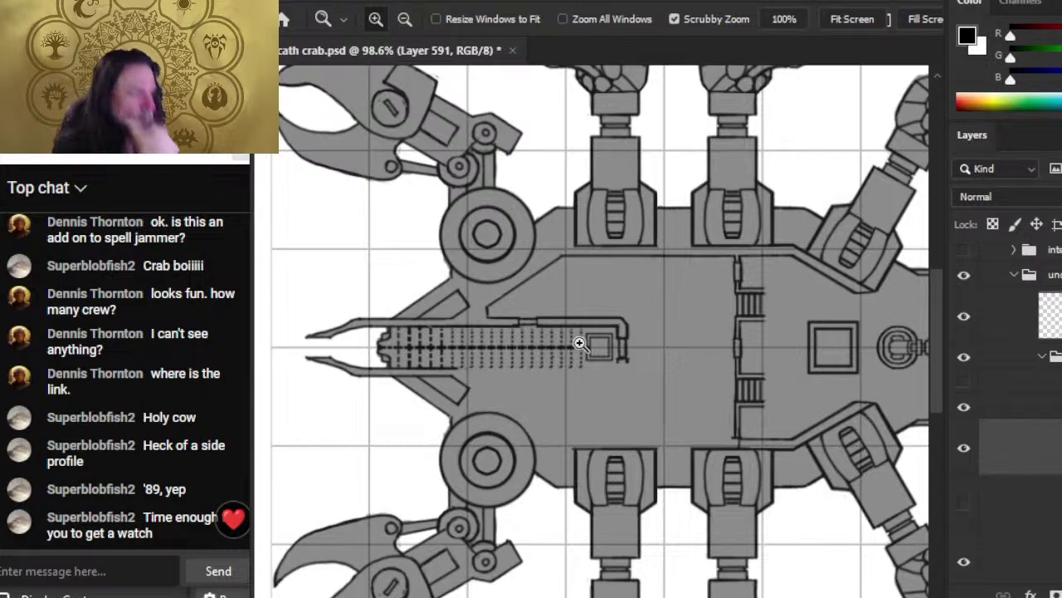
# - Zoom in on the pipe corner and erase part of the pipe lines with a smaller eraser
pyautogui.moveTo(594, 323)
pyautogui.mouseDown()
pyautogui.moveTo(614, 337)
pyautogui.moveTo(569, 331)
pyautogui.mouseUp()
pyautogui.press('b')
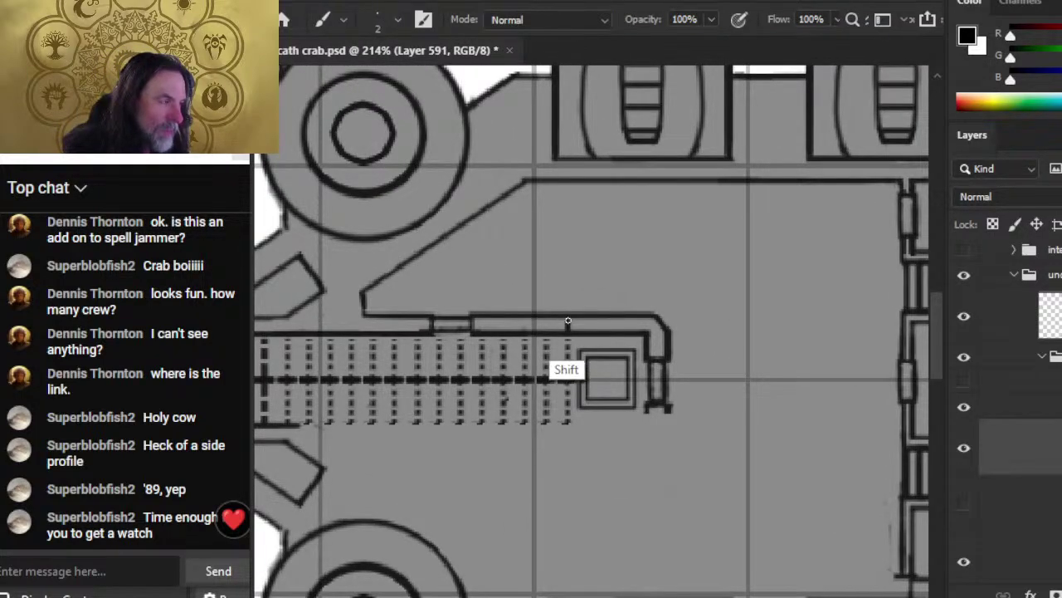
pyautogui.press('e')
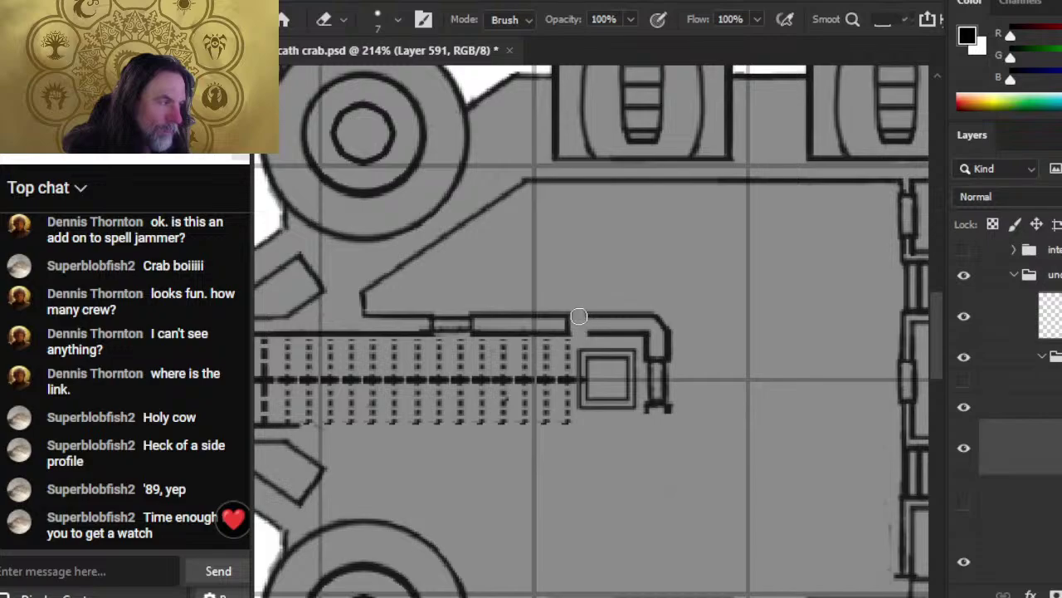
pyautogui.moveTo(594, 331); pyautogui.dragTo(578, 316)
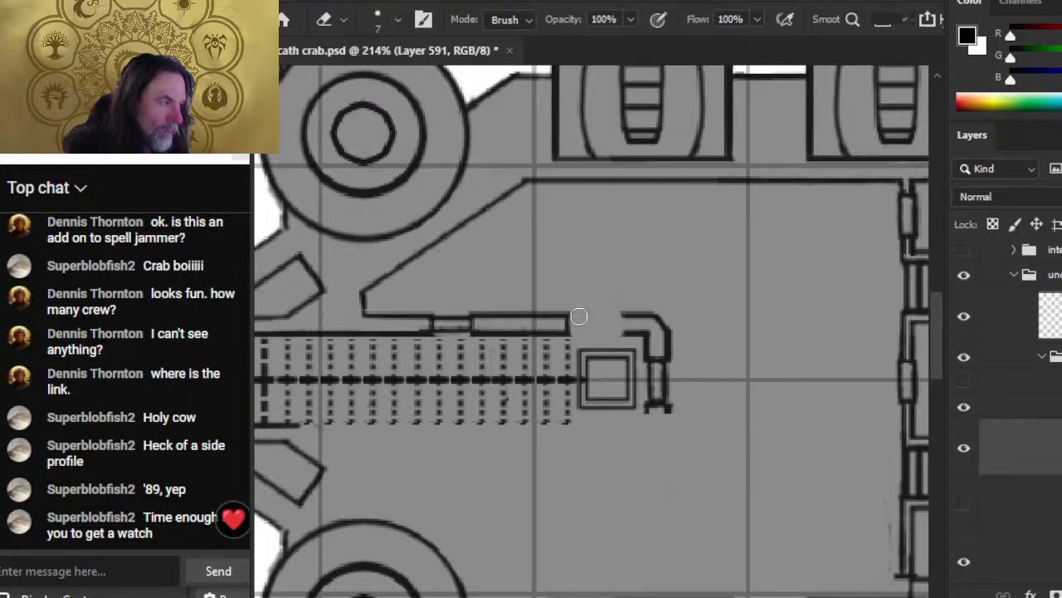
pyautogui.press('[')
pyautogui.press('[')
pyautogui.press('[')
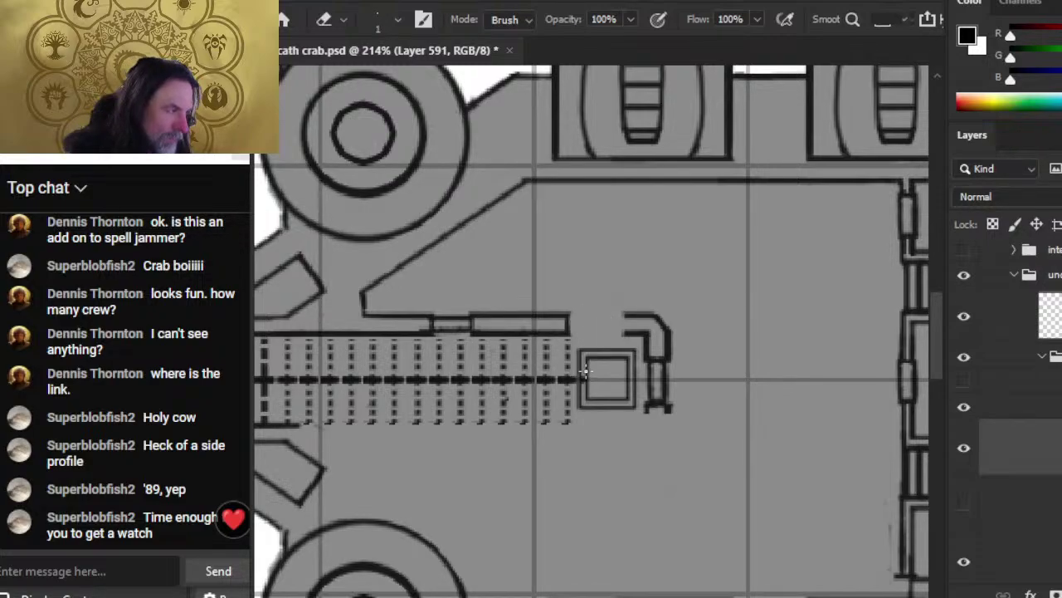
pyautogui.press('shift')
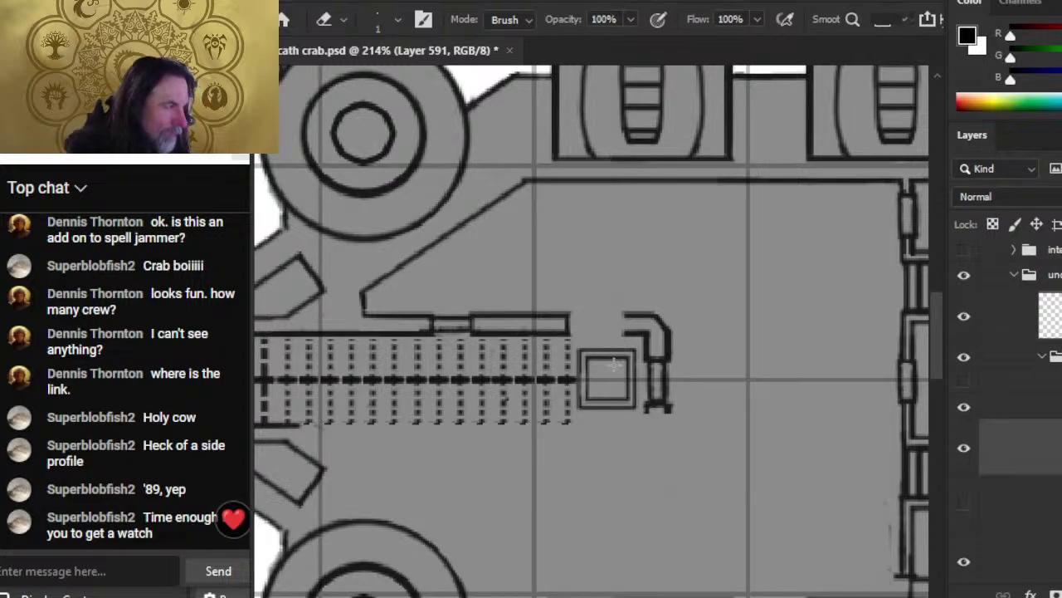
# - Erase the hook shape right of the square and zoom out to the whole ship
pyautogui.press('b')
pyautogui.press('shift')
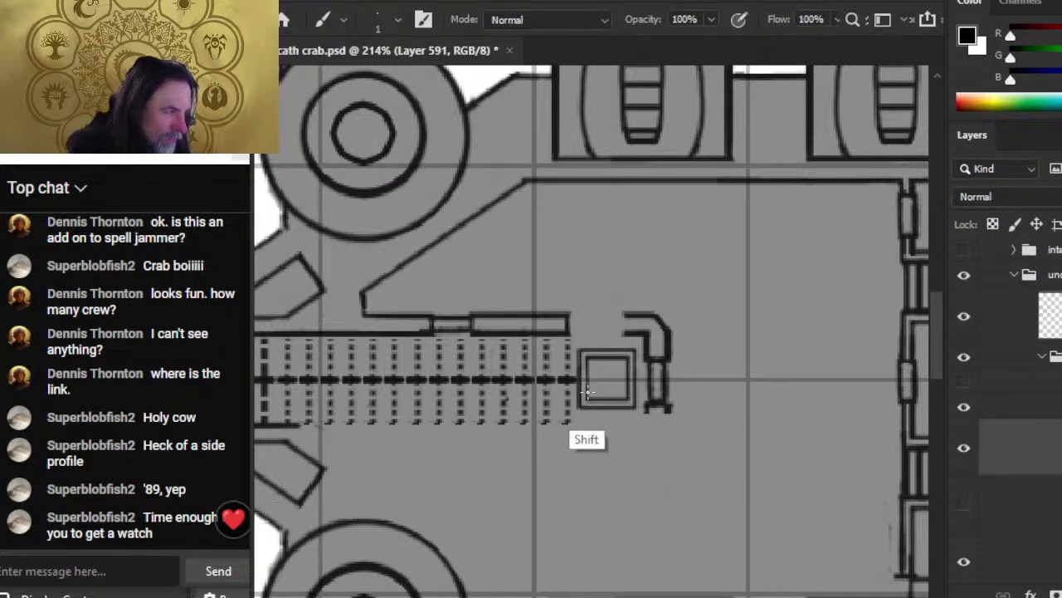
pyautogui.press('e')
pyautogui.moveTo(625, 319)
pyautogui.mouseDown()
pyautogui.moveTo(664, 332)
pyautogui.moveTo(631, 317)
pyautogui.moveTo(656, 390)
pyautogui.moveTo(648, 411)
pyautogui.mouseUp()
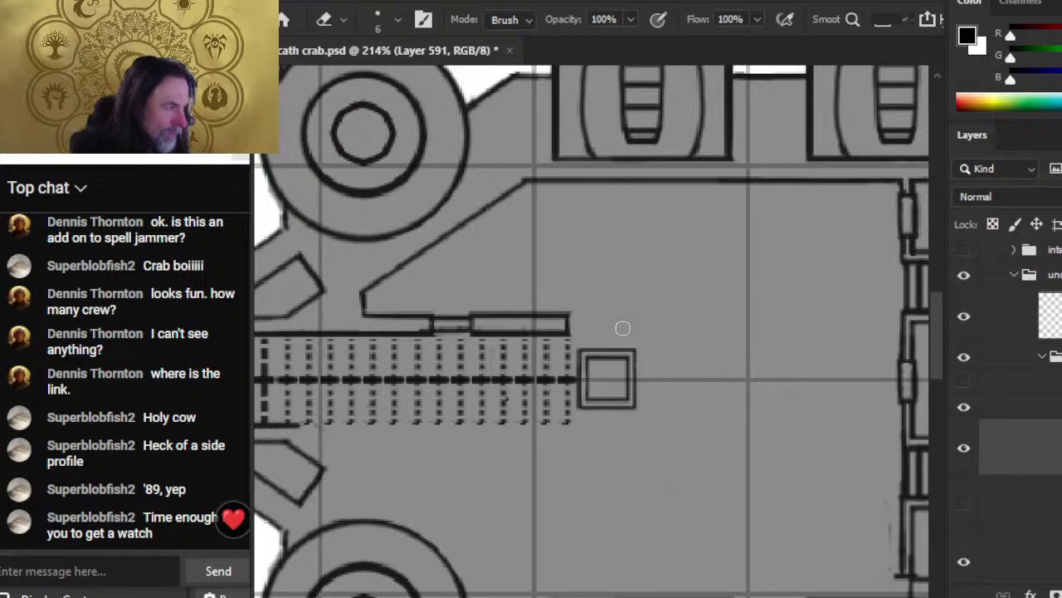
pyautogui.press('z')
pyautogui.moveTo(752, 391)
pyautogui.mouseDown()
pyautogui.moveTo(675, 429)
pyautogui.moveTo(578, 329)
pyautogui.mouseUp()
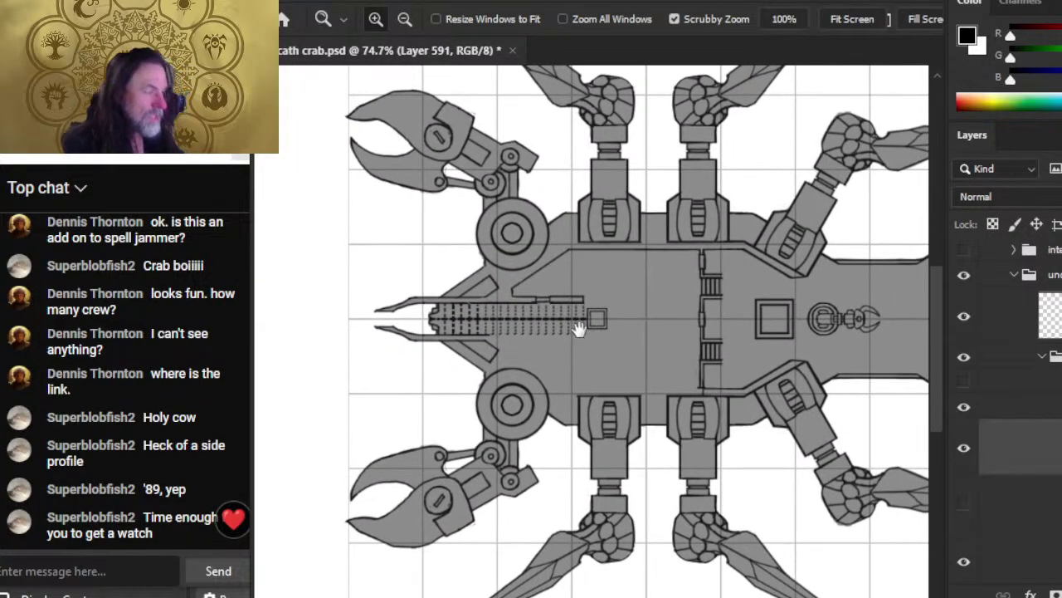
# - Zoom to 139% on the deck front and erase the long diagonal wall line near the rail
pyautogui.moveTo(595, 293); pyautogui.dragTo(618, 299)
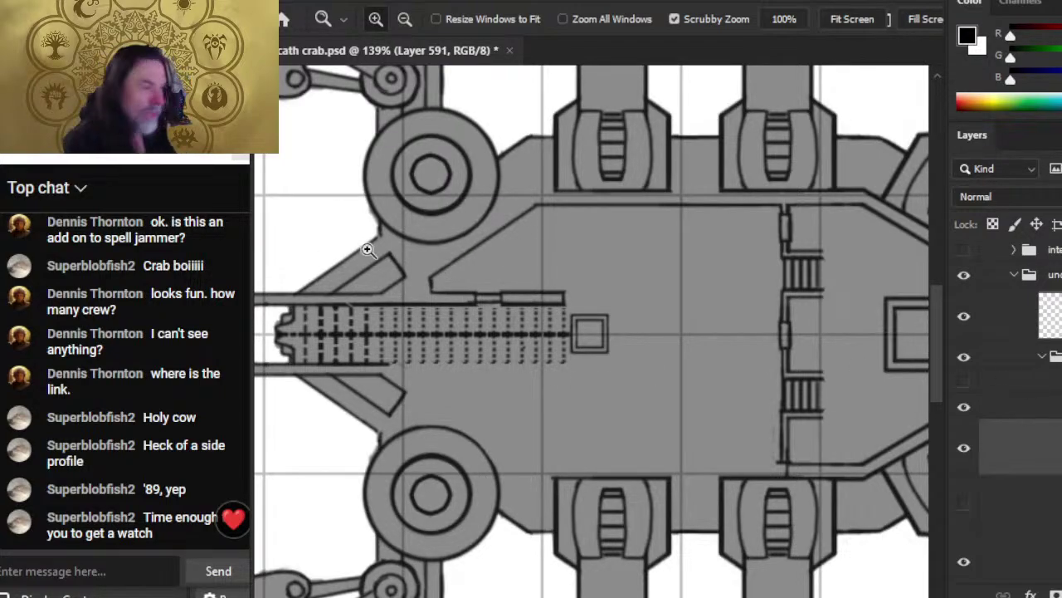
pyautogui.press('e')
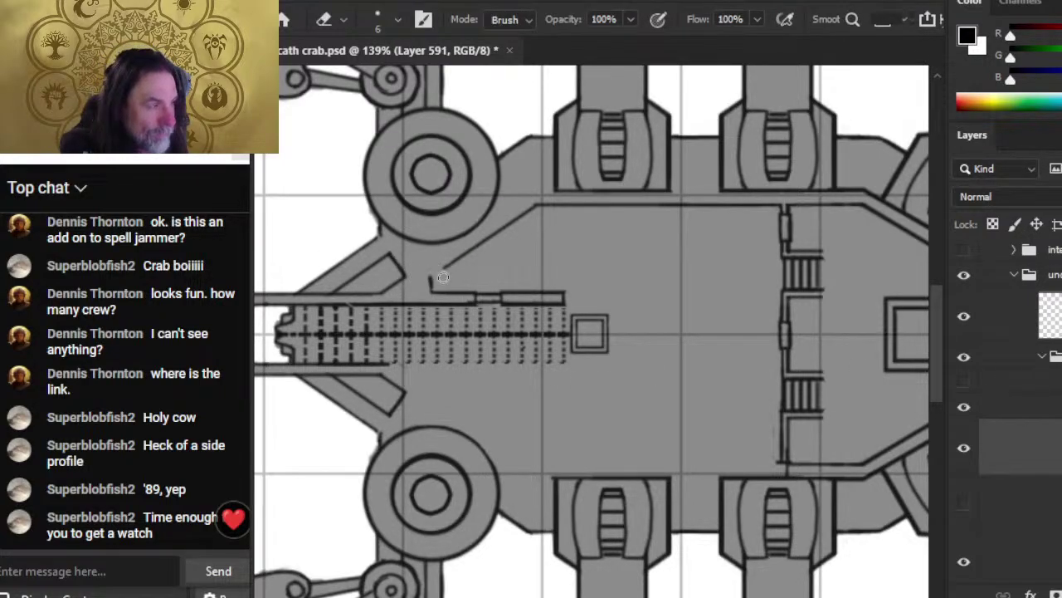
pyautogui.press('b')
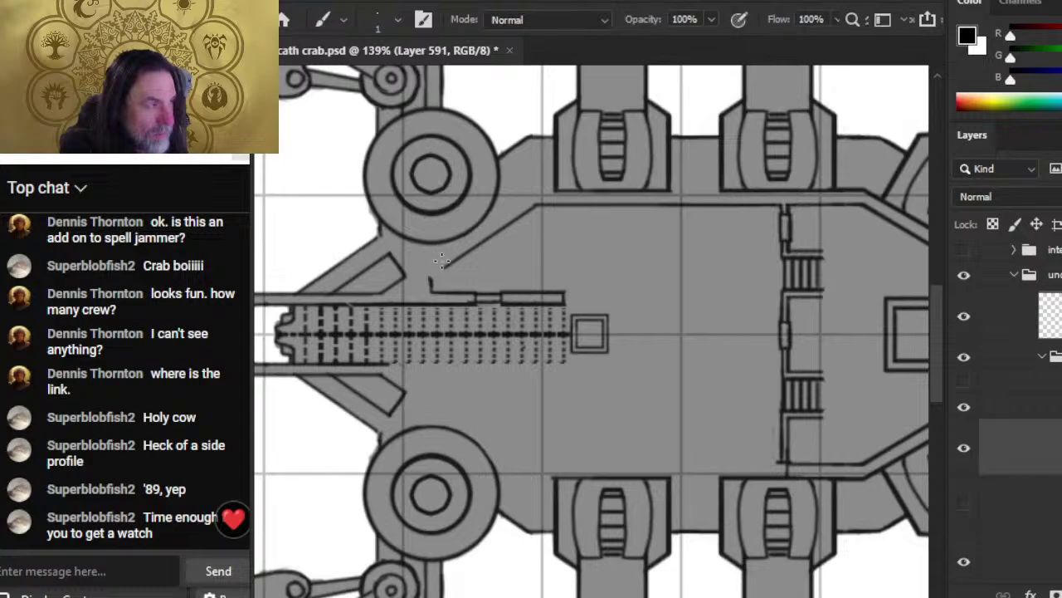
pyautogui.press('e')
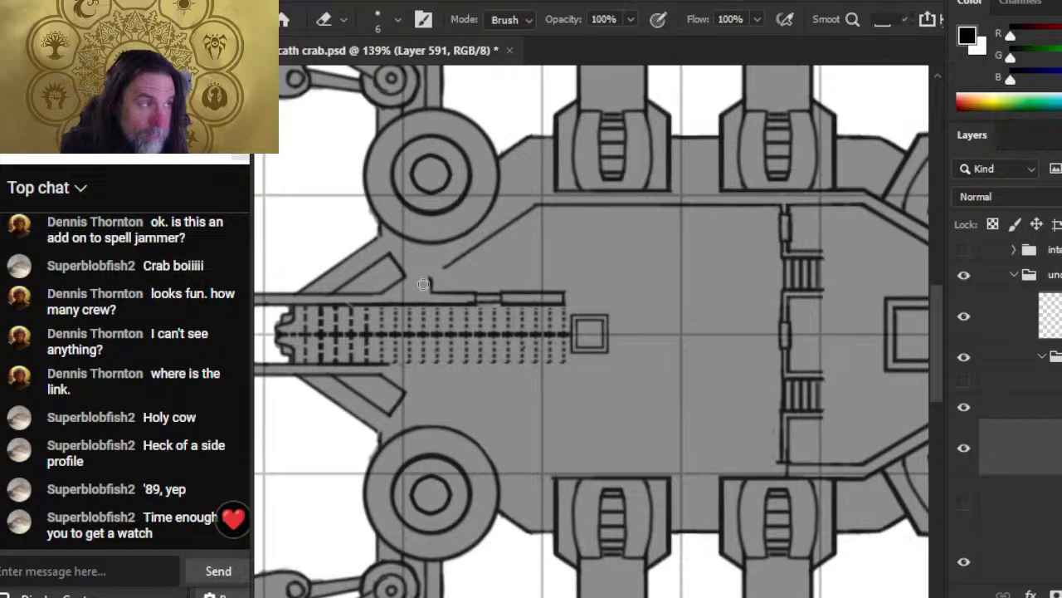
pyautogui.press('b')
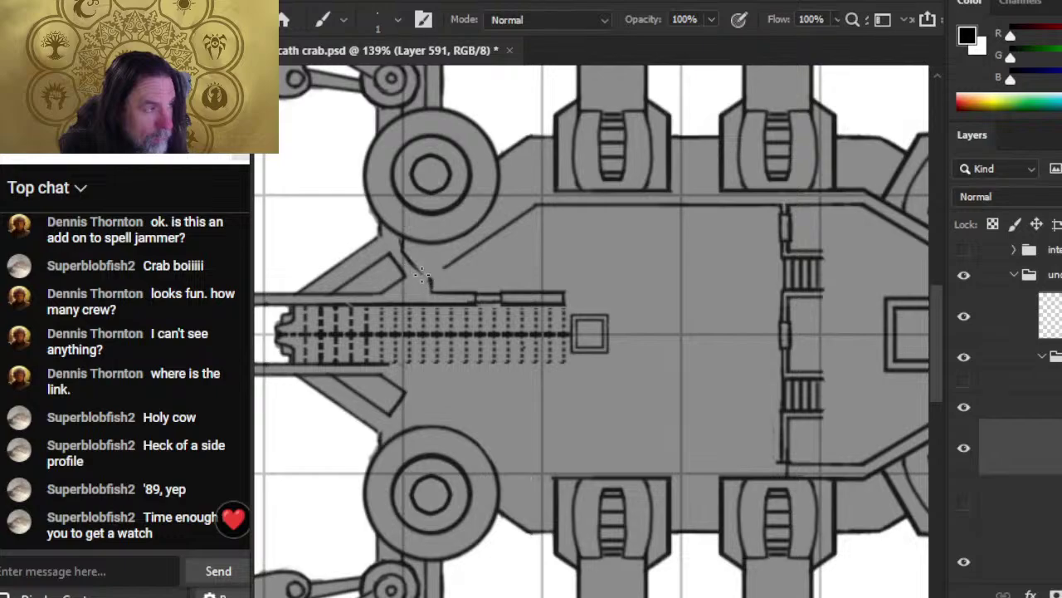
pyautogui.press('e')
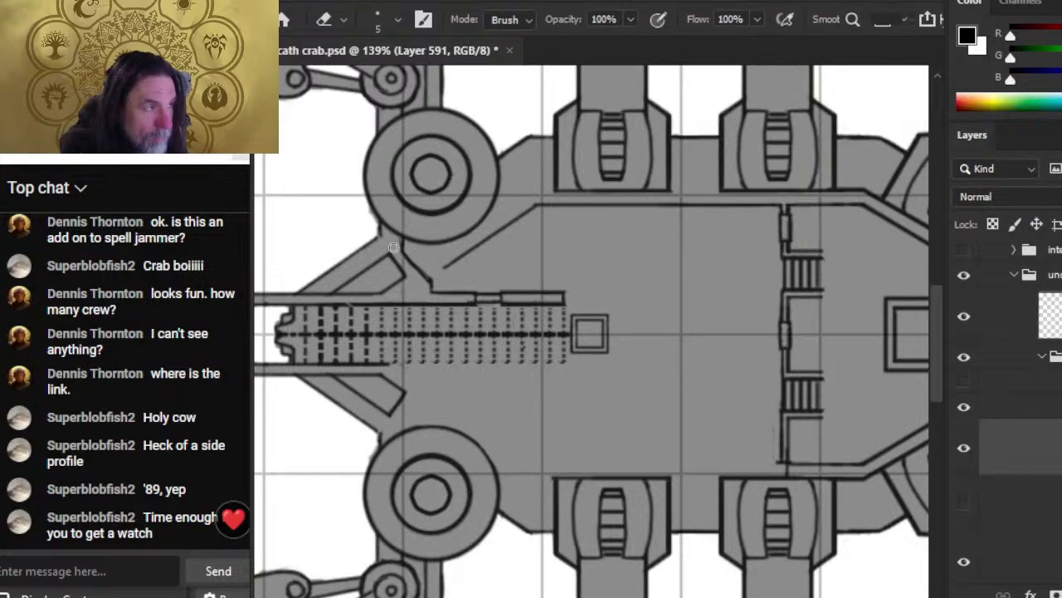
pyautogui.press('b')
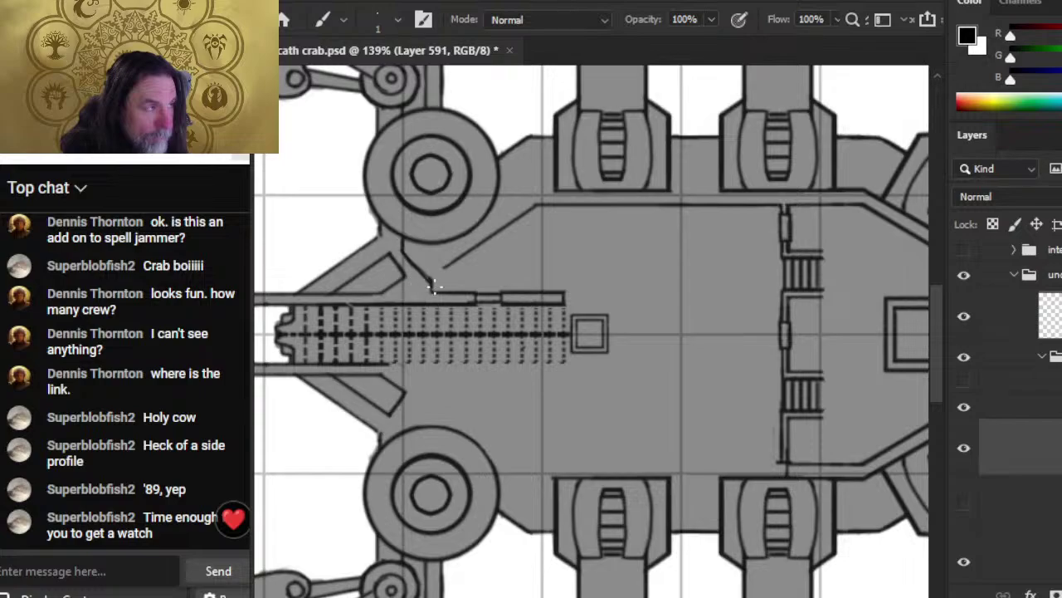
pyautogui.press('e')
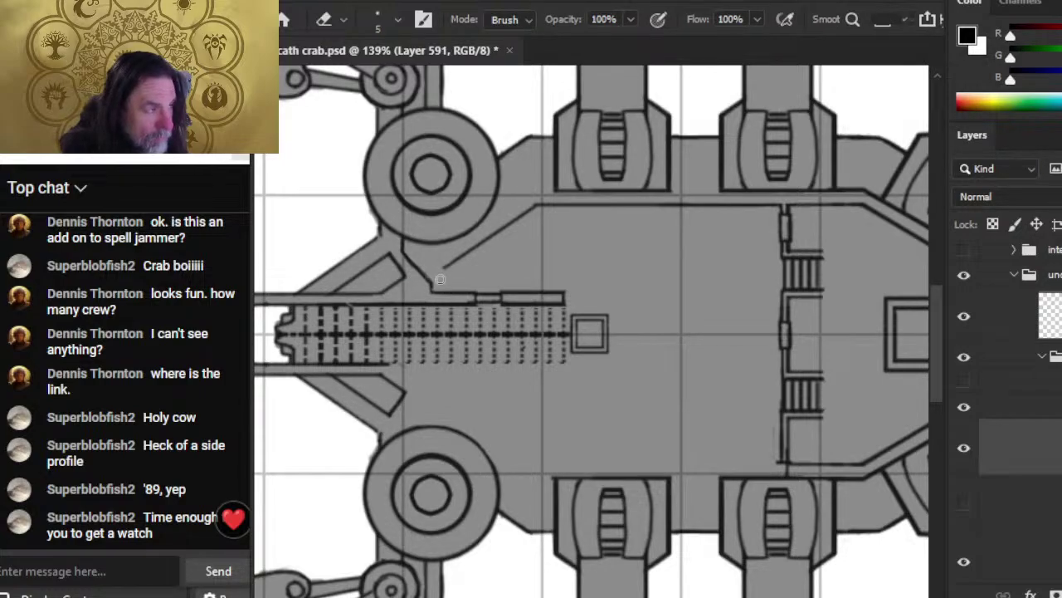
pyautogui.moveTo(443, 273); pyautogui.dragTo(438, 272)
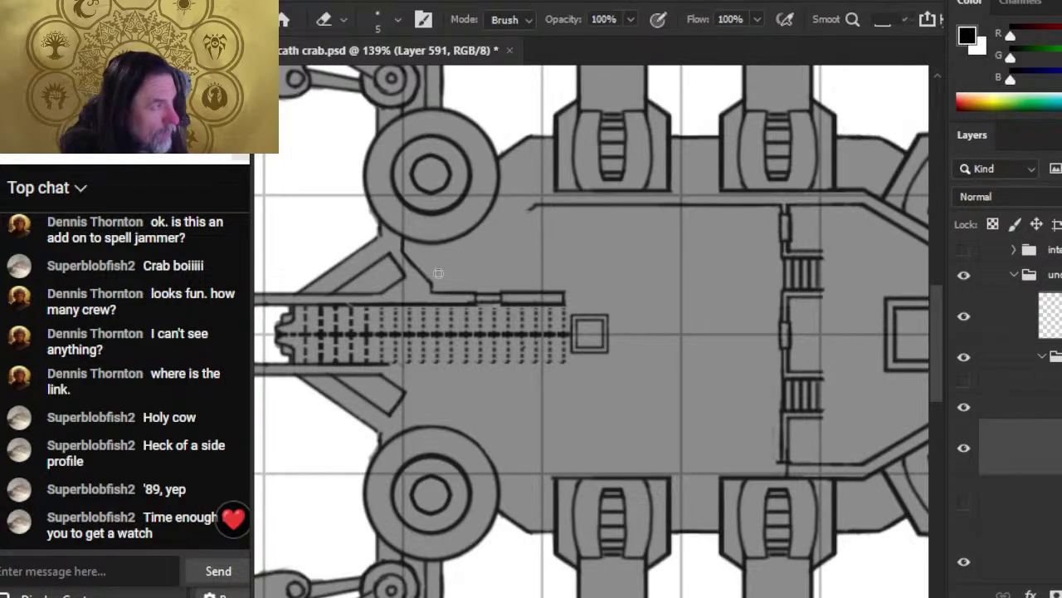
# - Erase the leftover diagonal stub and paint a straight vertical wall up to the ship's edge
pyautogui.moveTo(516, 223); pyautogui.dragTo(519, 219)
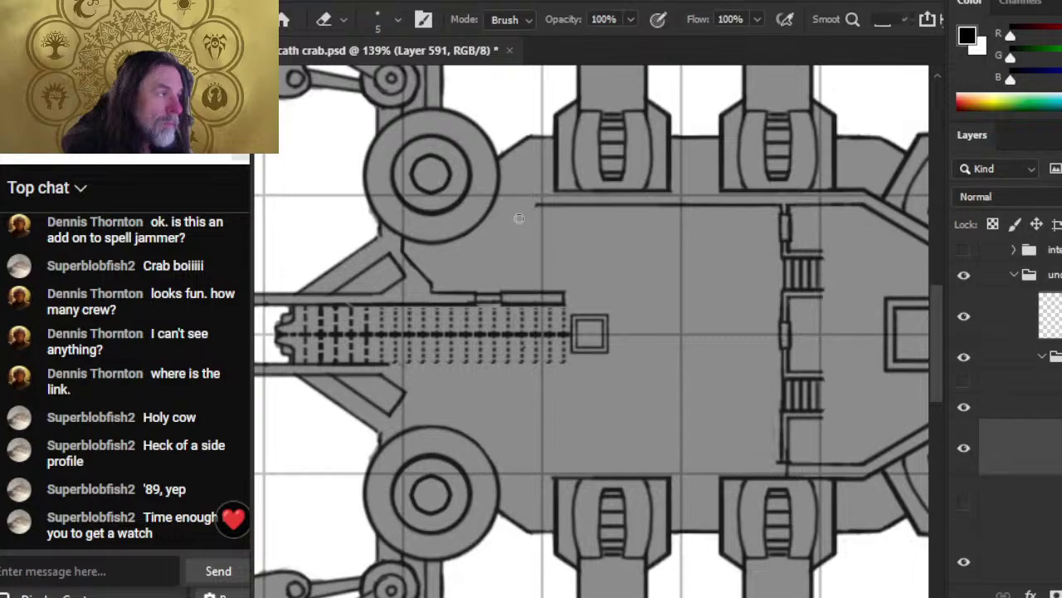
pyautogui.press('b')
pyautogui.keyDown('shift'); pyautogui.click(544, 199); pyautogui.keyUp('shift')
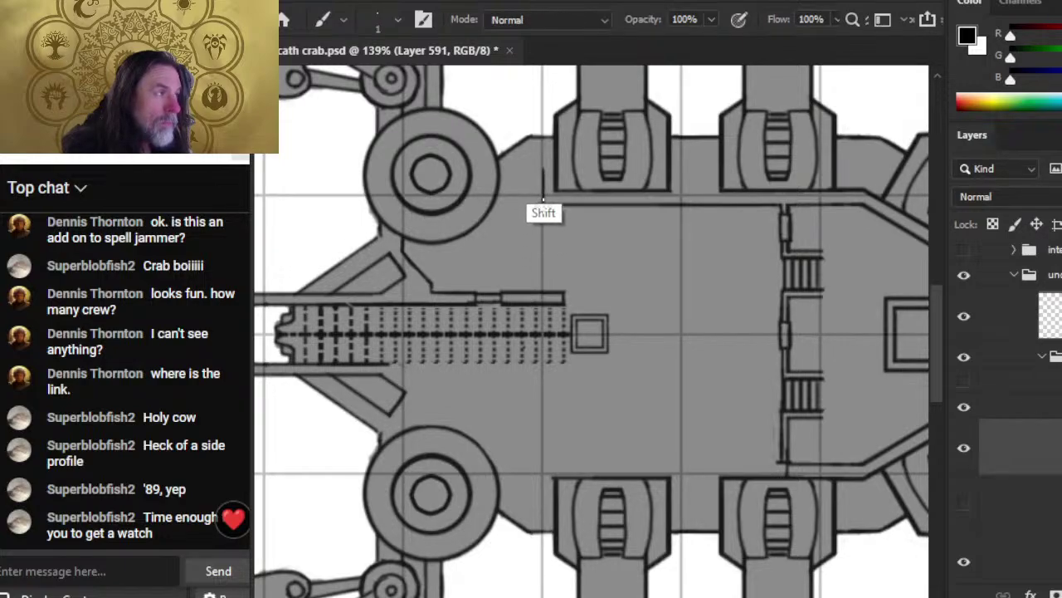
pyautogui.keyDown('shift'); pyautogui.click(543, 149); pyautogui.keyUp('shift')
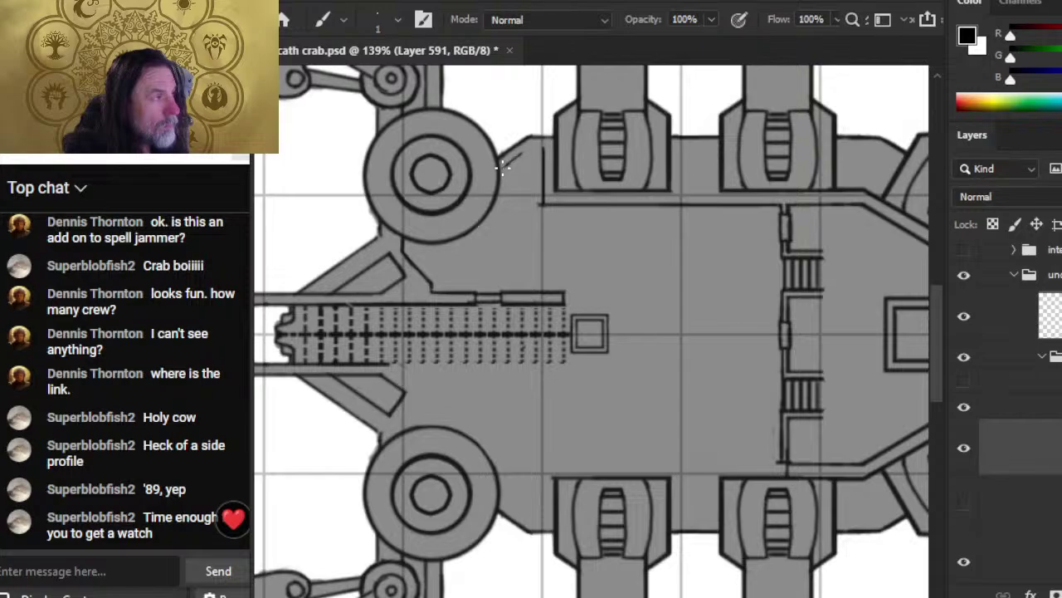
# - Touch up the hull outline beside the upper-left wheel, erasing stray pixels and the corner stub
pyautogui.press('e')
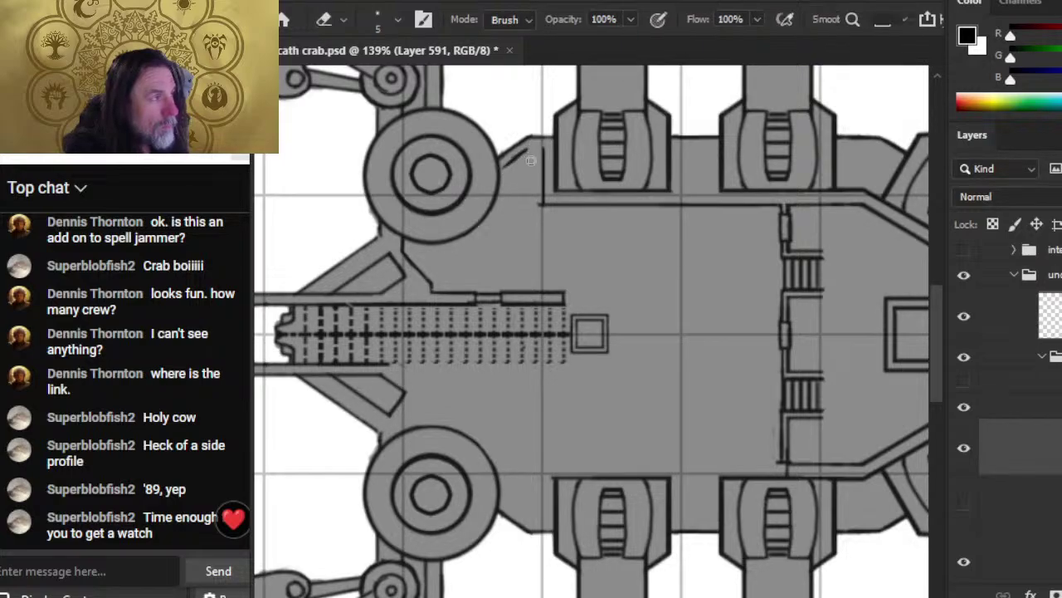
pyautogui.press('b')
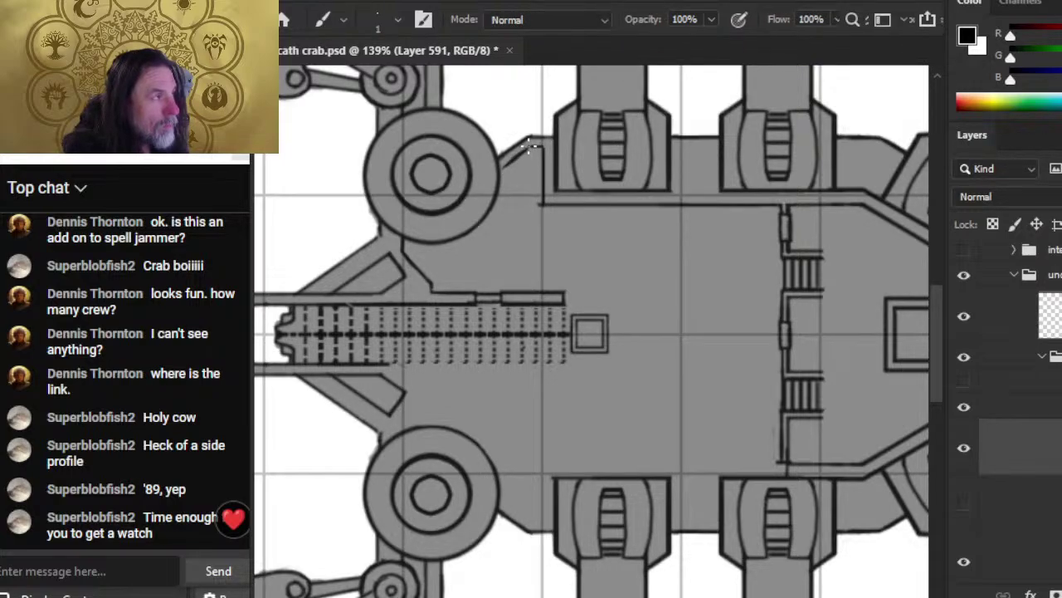
pyautogui.press('e')
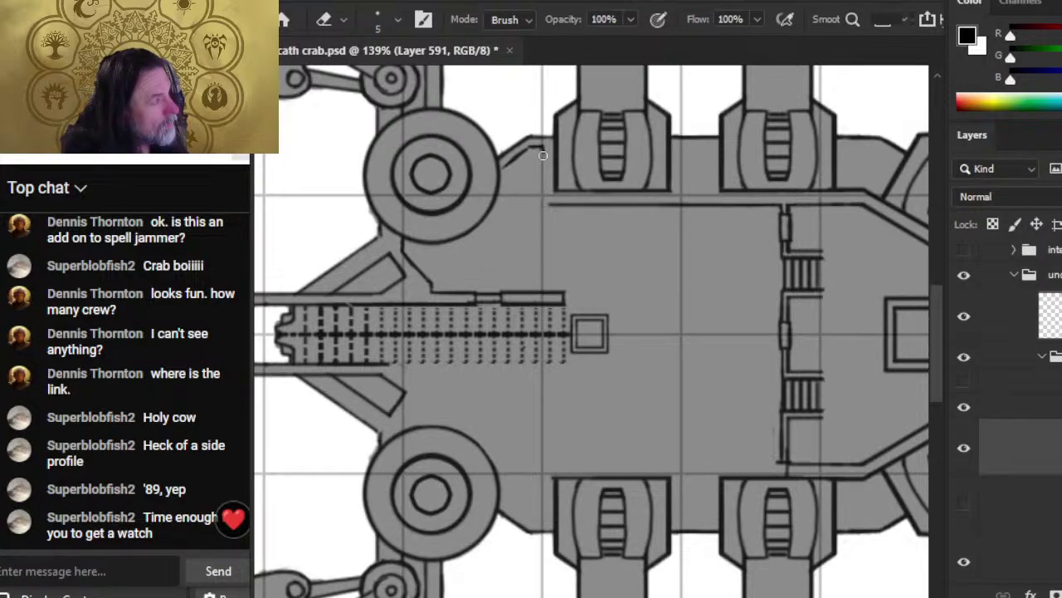
pyautogui.press('b')
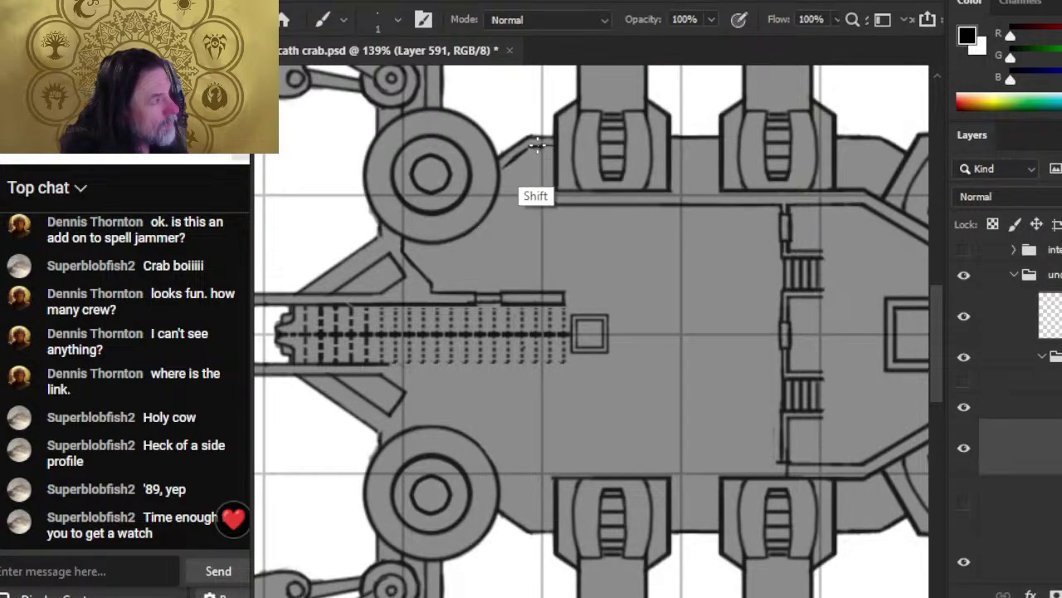
pyautogui.press('ctrl')
pyautogui.press('e')
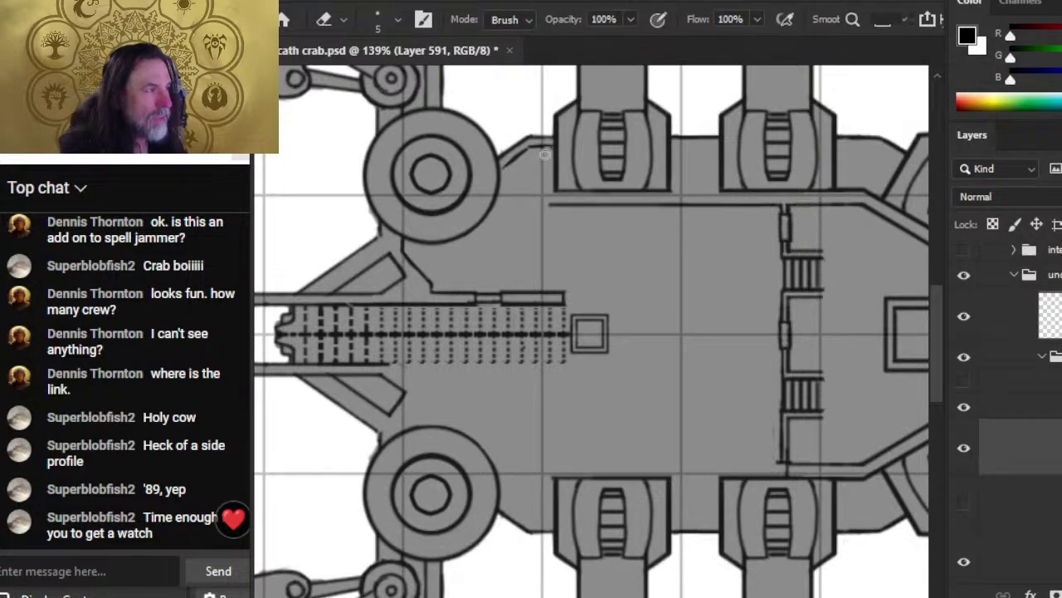
pyautogui.press('b')
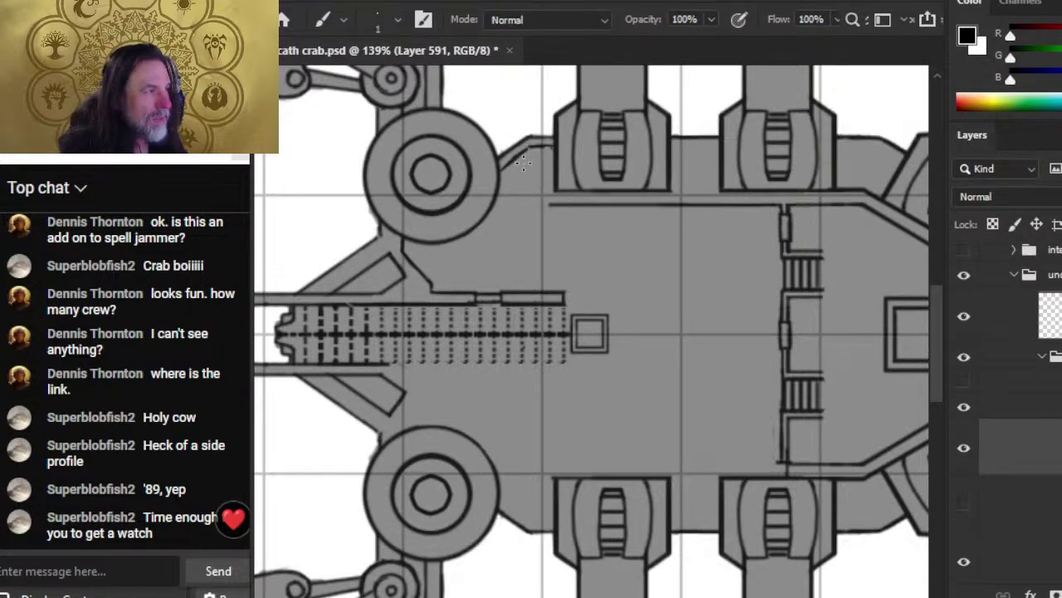
pyautogui.press('e')
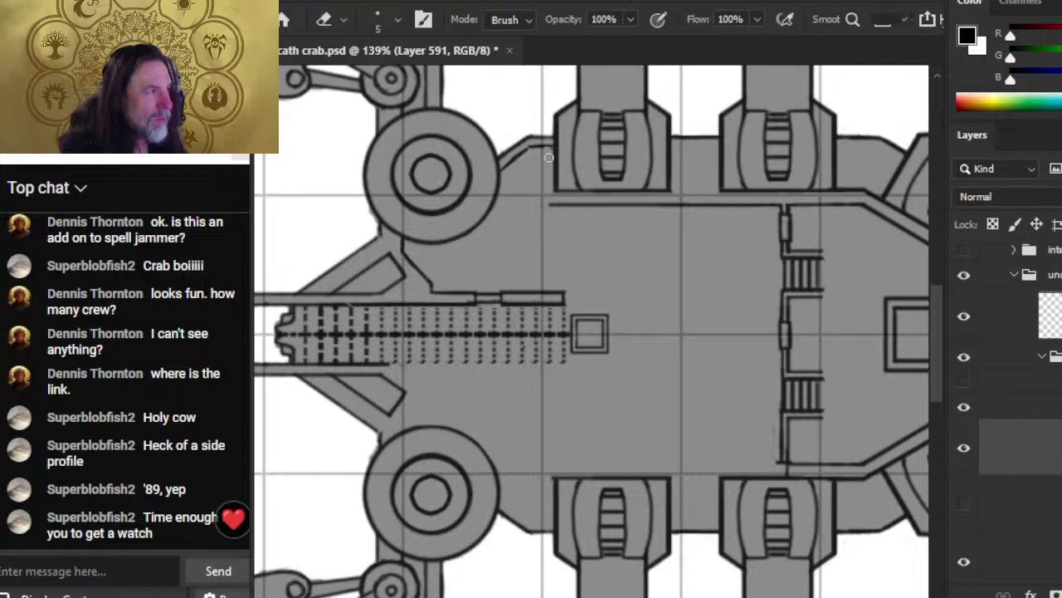
pyautogui.press('b')
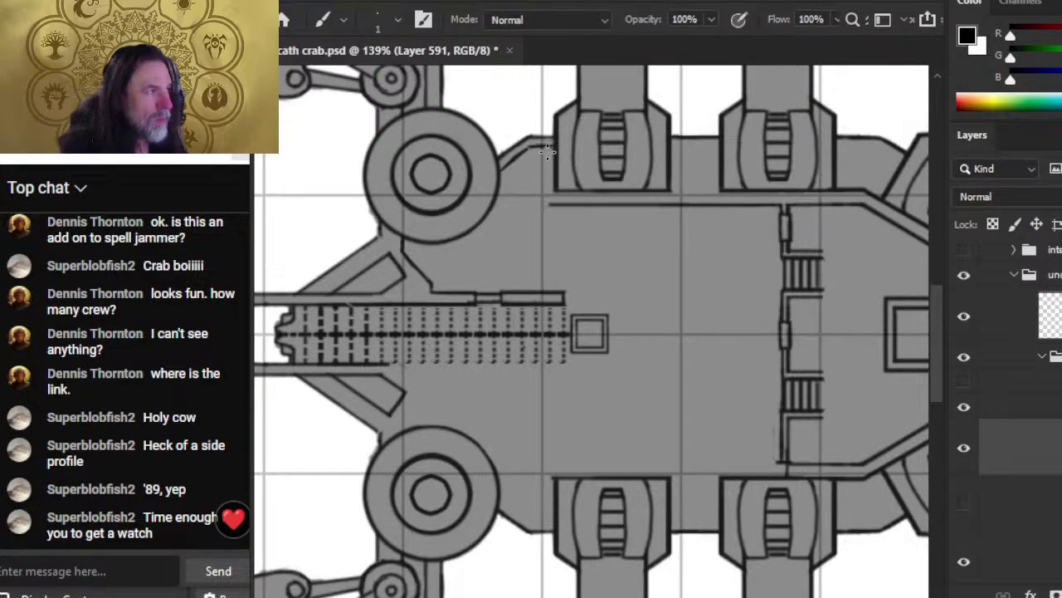
pyautogui.press('e')
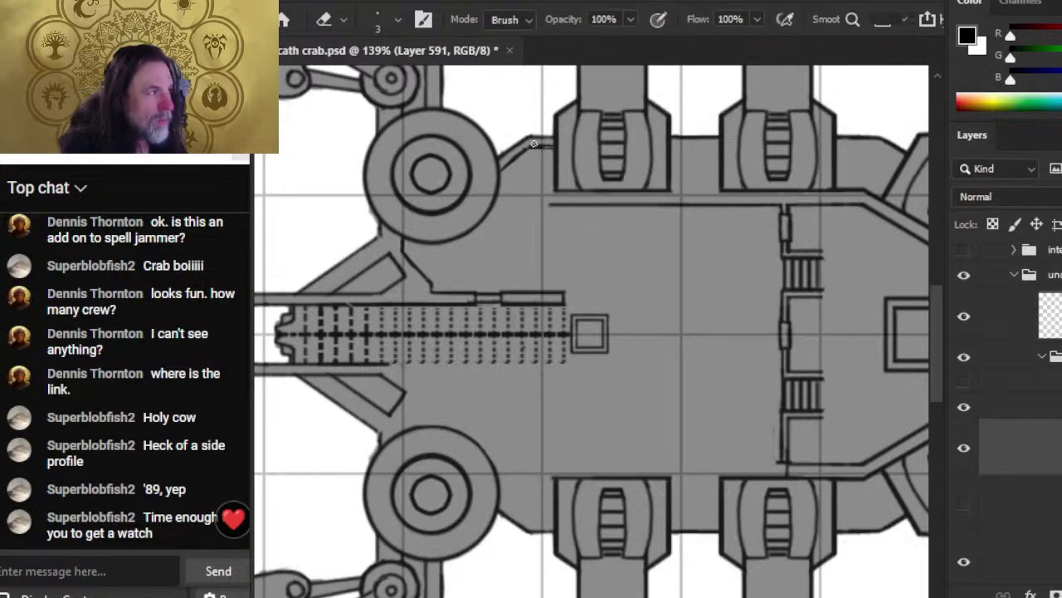
pyautogui.press('shift')
pyautogui.press('b')
pyautogui.press('shift')
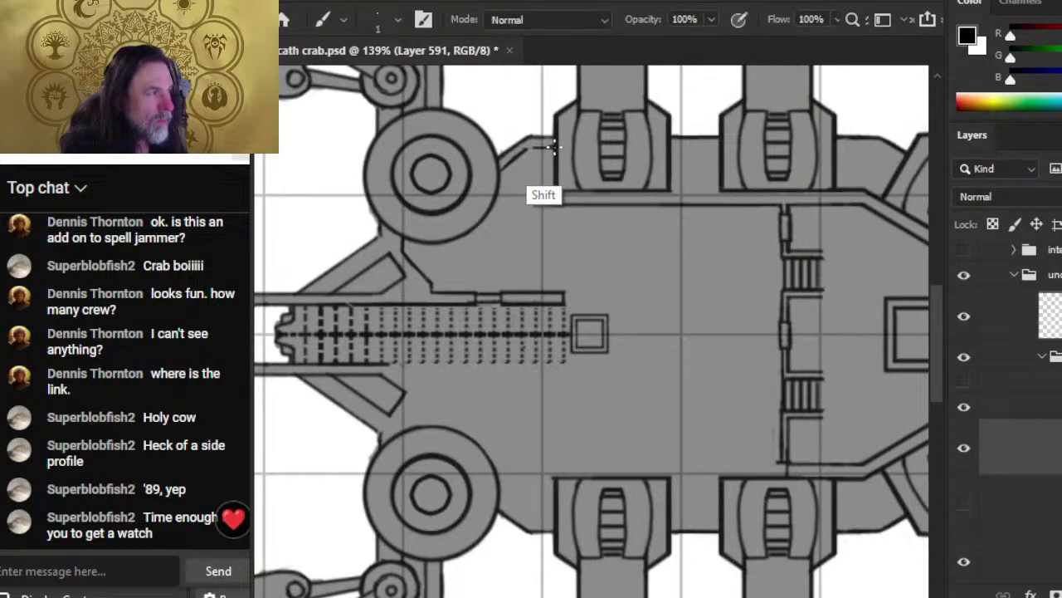
# - Clean up remaining pixels with a smaller eraser, then draw the inner deck line straight to the right
pyautogui.press('e')
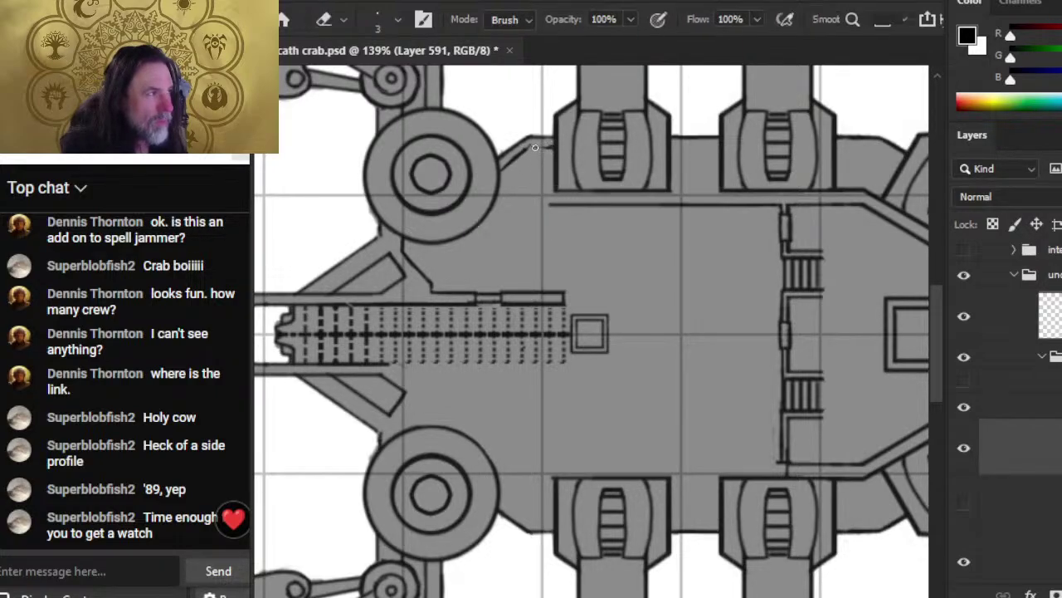
pyautogui.press('b')
pyautogui.press('shift')
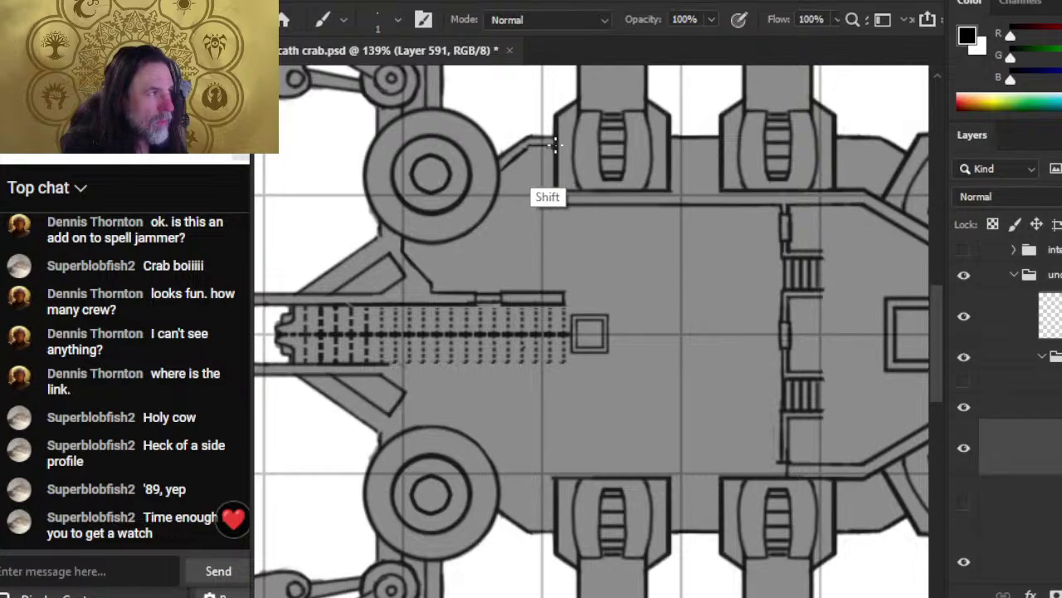
pyautogui.press('shift')
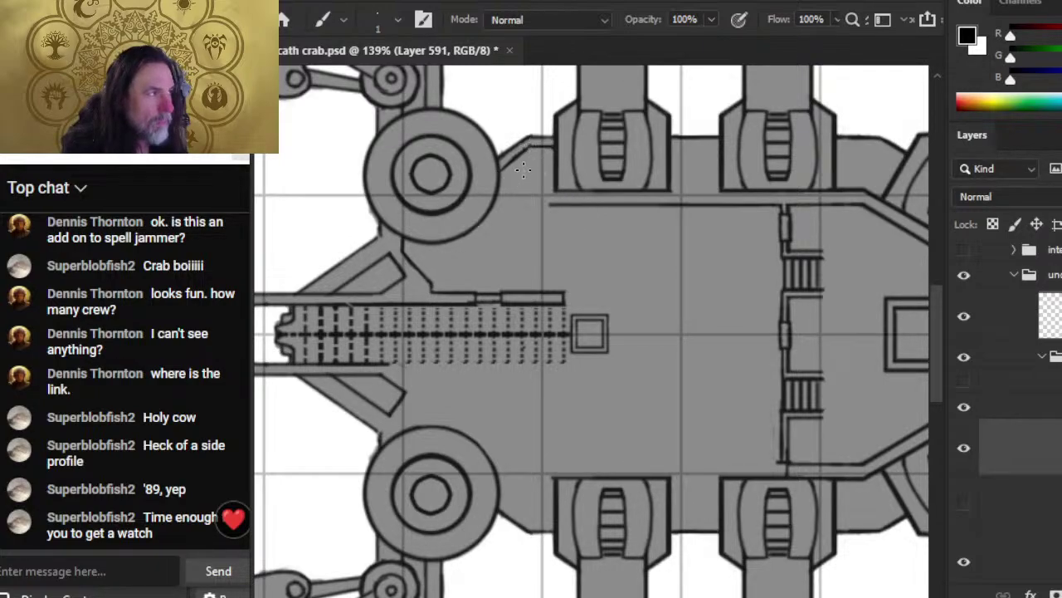
pyautogui.press('e')
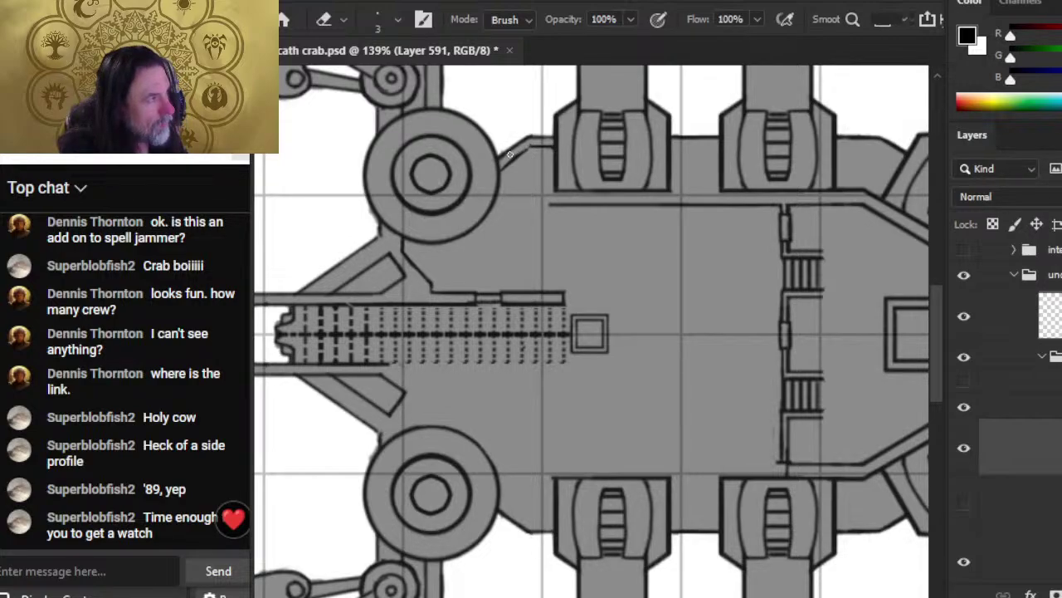
pyautogui.press('b')
pyautogui.press('e')
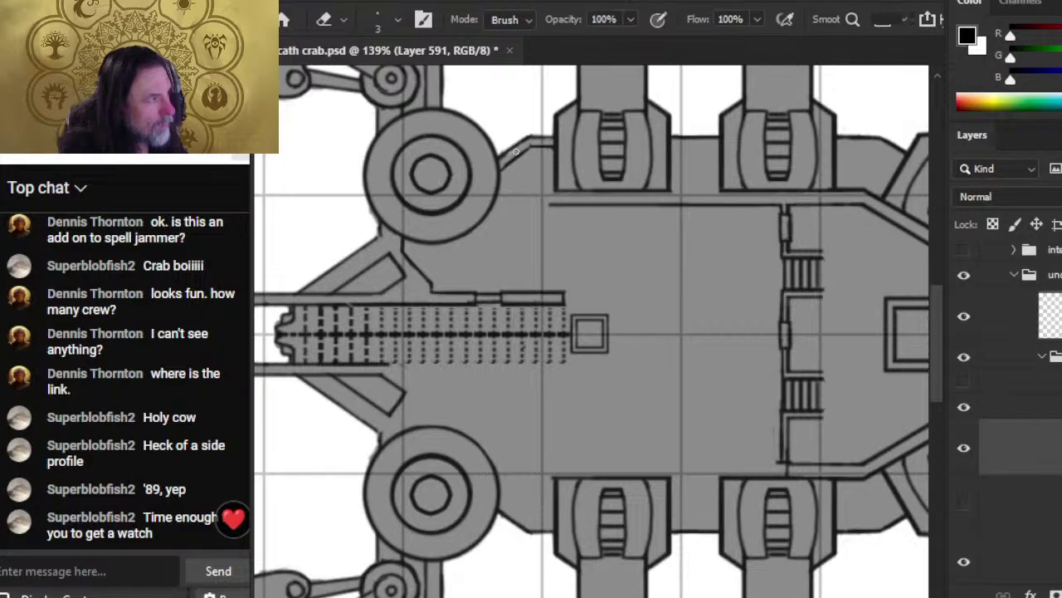
pyautogui.press('[')
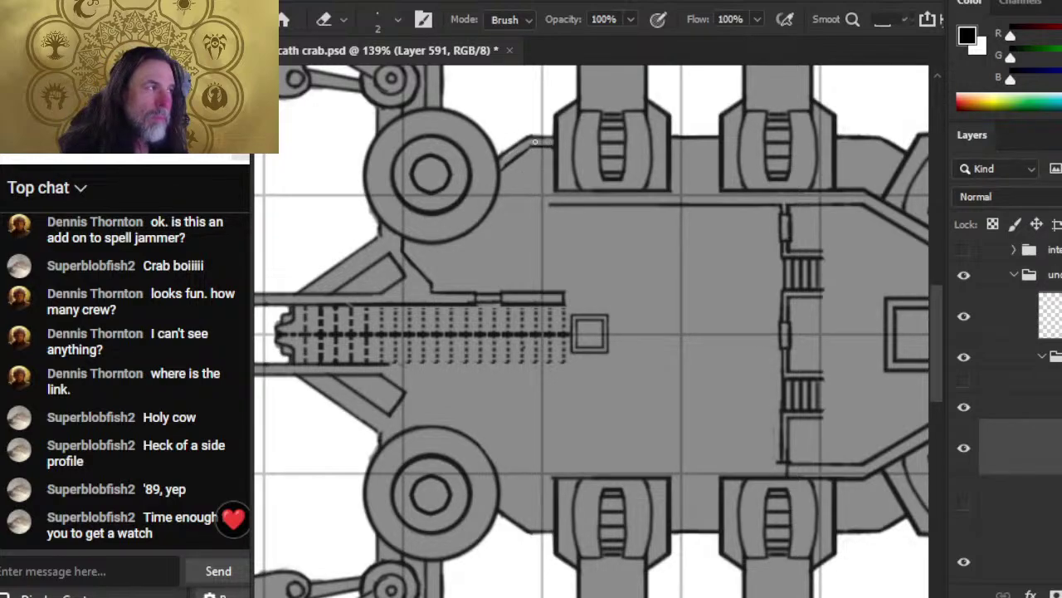
pyautogui.press('b')
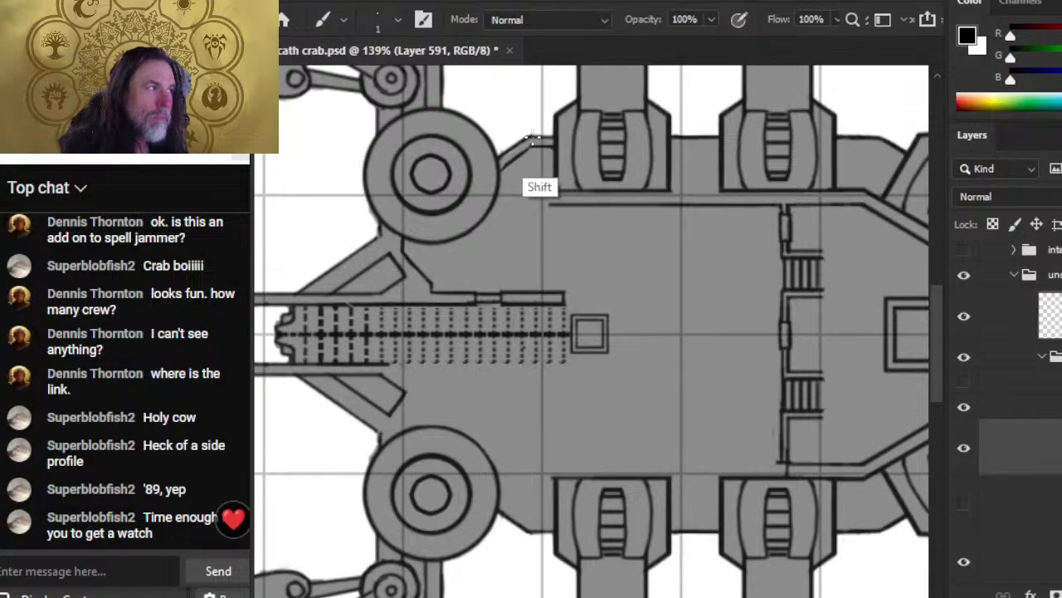
pyautogui.keyDown('shift'); pyautogui.click(539, 140); pyautogui.keyUp('shift')
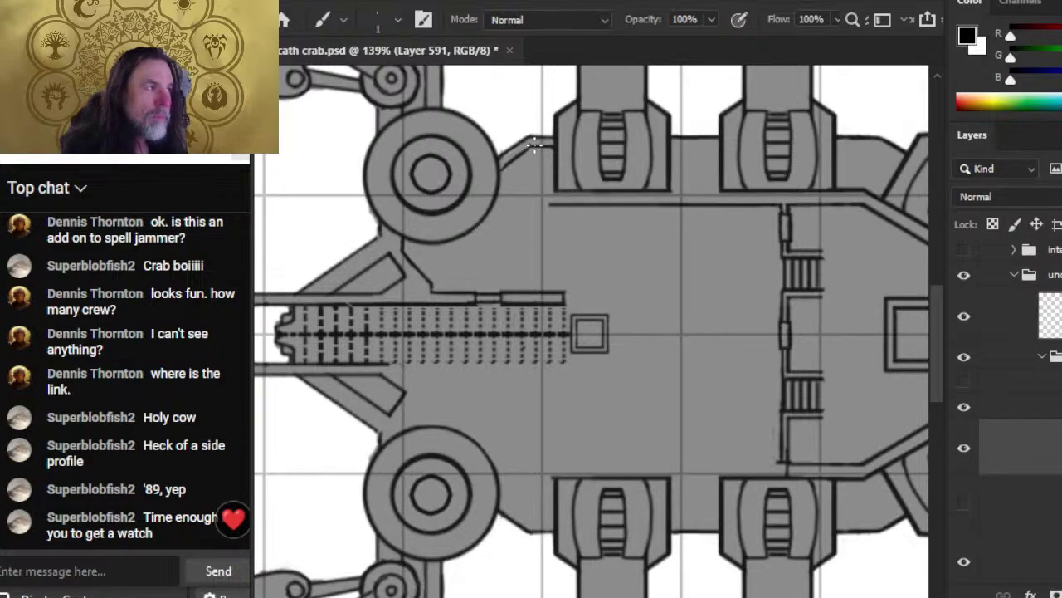
pyautogui.keyDown('shift'); pyautogui.click(672, 146); pyautogui.keyUp('shift')
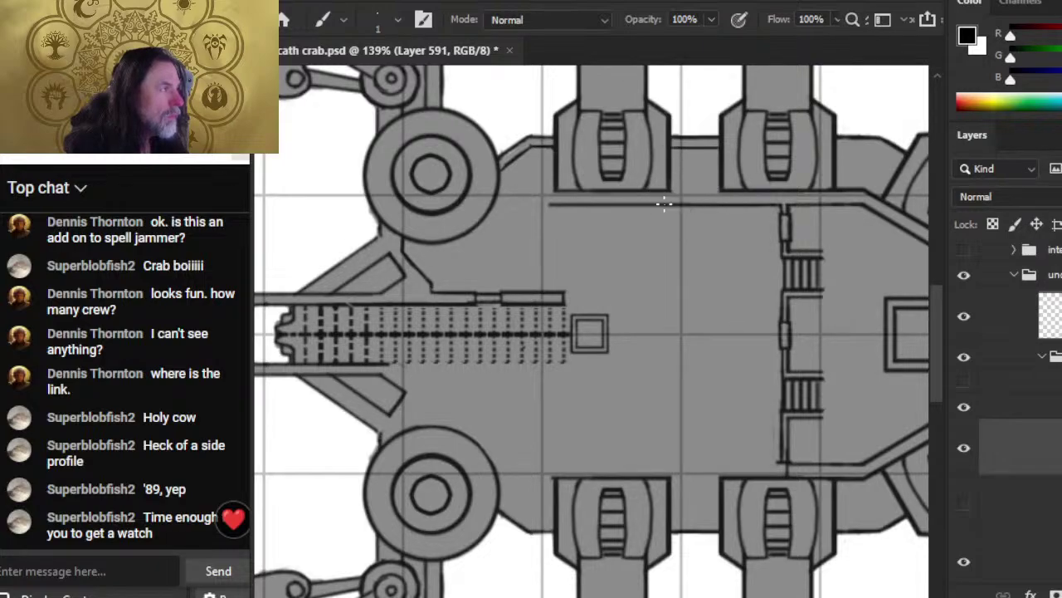
# - Erase the front part of the inner deck line, check the whole crab, then zoom back onto the front deck
pyautogui.press('e')
pyautogui.moveTo(541, 203); pyautogui.dragTo(714, 207)
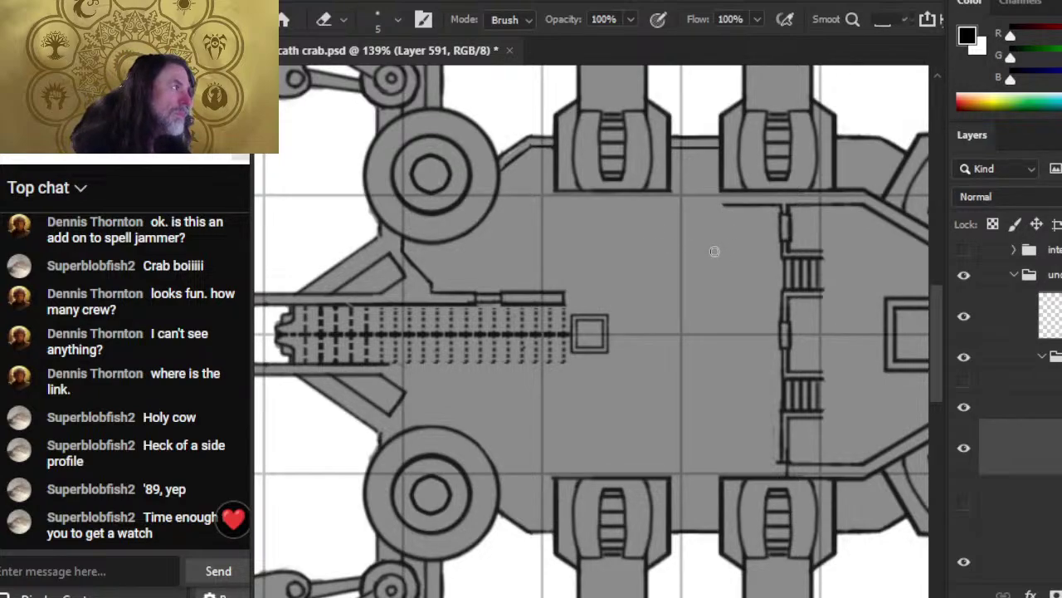
pyautogui.scroll(-2, 715, 260)
pyautogui.press('z')
pyautogui.scroll(-2, 683, 294)
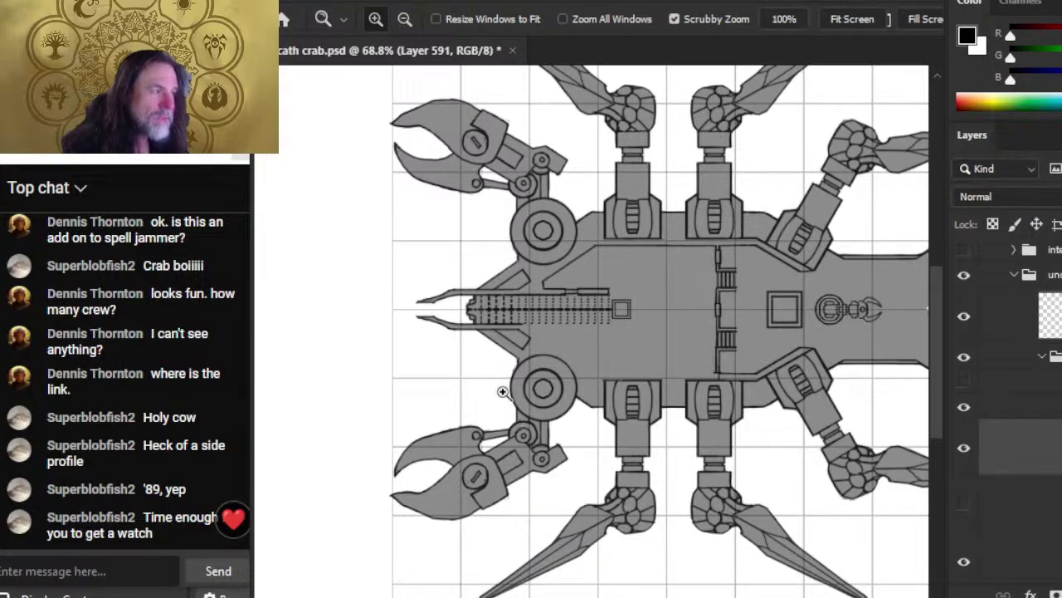
pyautogui.click(630, 269)
pyautogui.press('b')
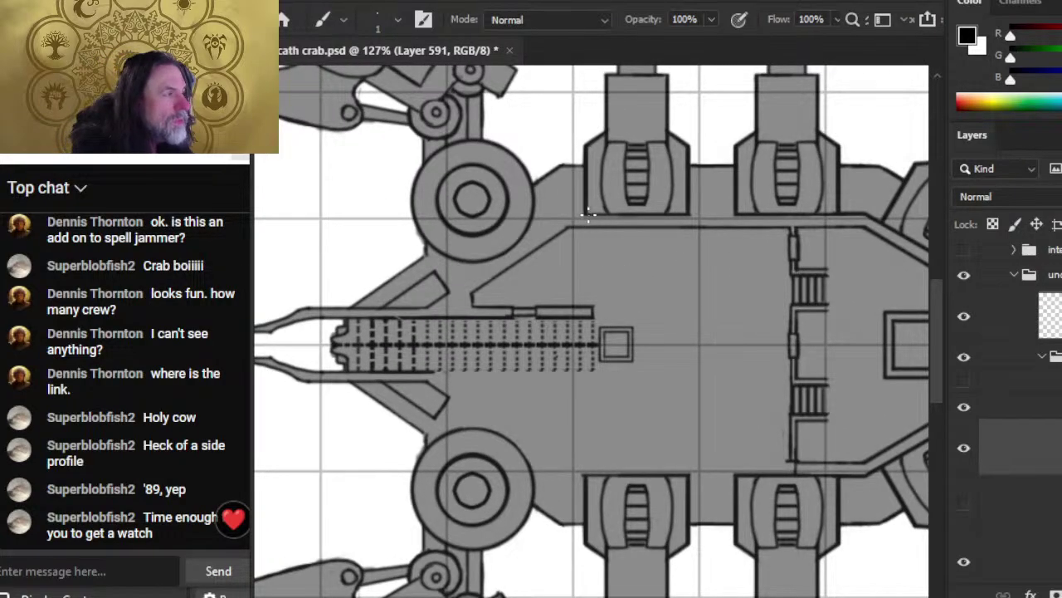
# - Show and hide the crew token layer repeatedly, briefly hiding the crab artwork to check the grid
pyautogui.click(963, 385)
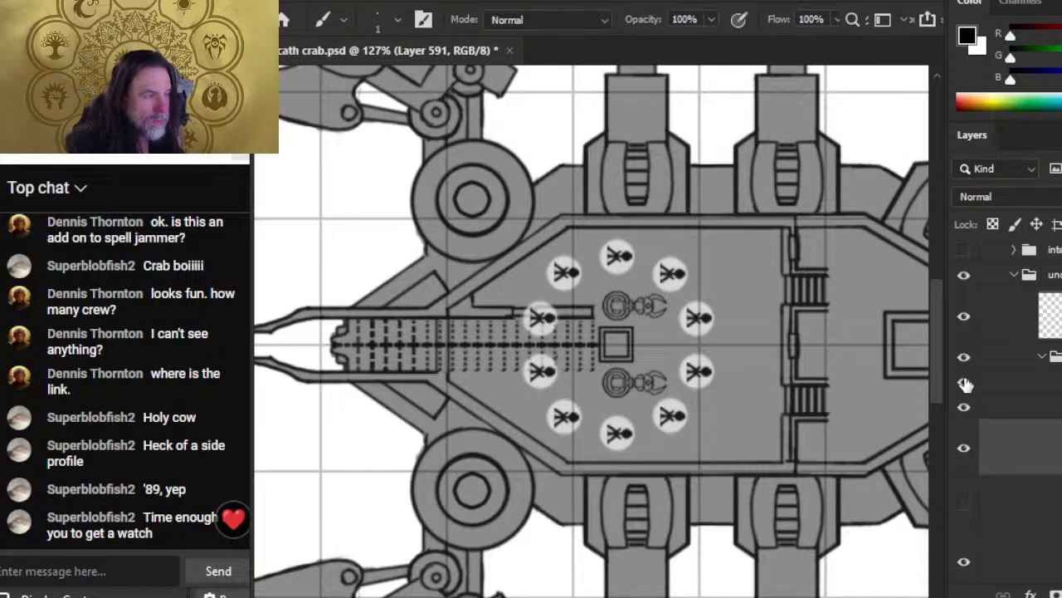
pyautogui.click(965, 385)
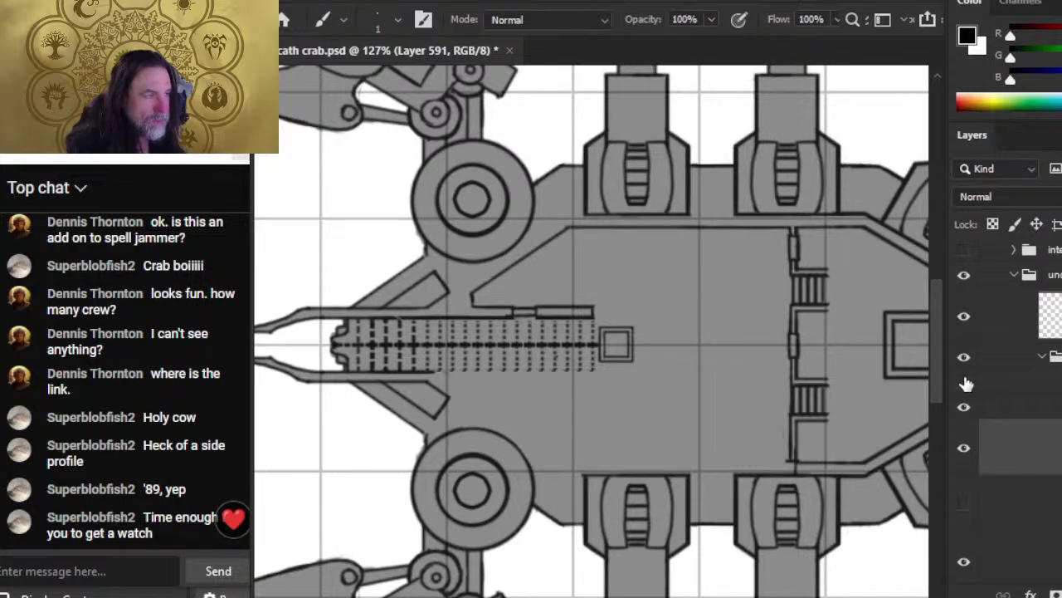
pyautogui.click(964, 365)
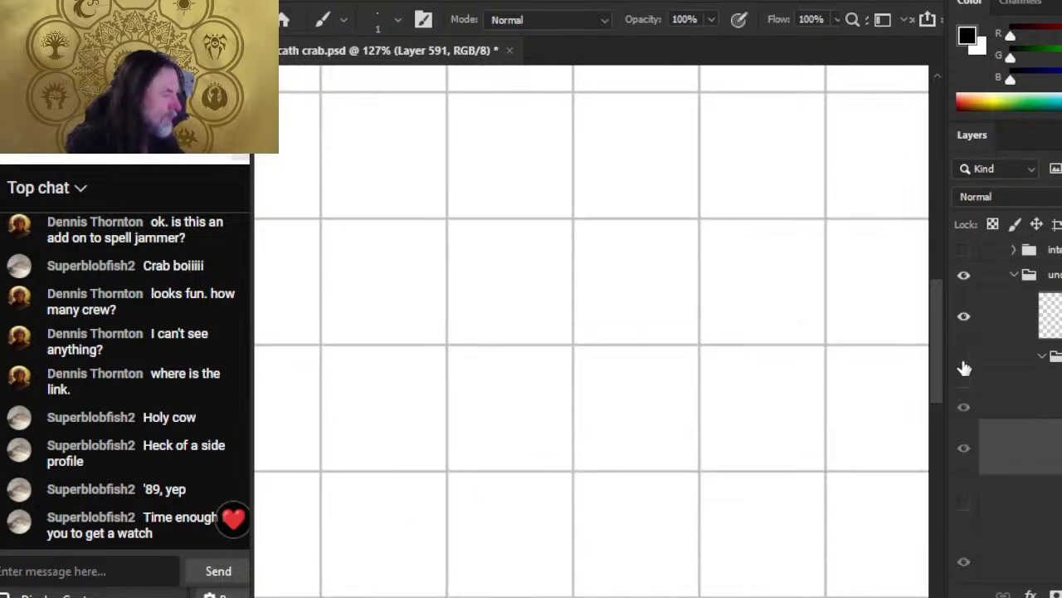
pyautogui.click(963, 355)
pyautogui.click(968, 384)
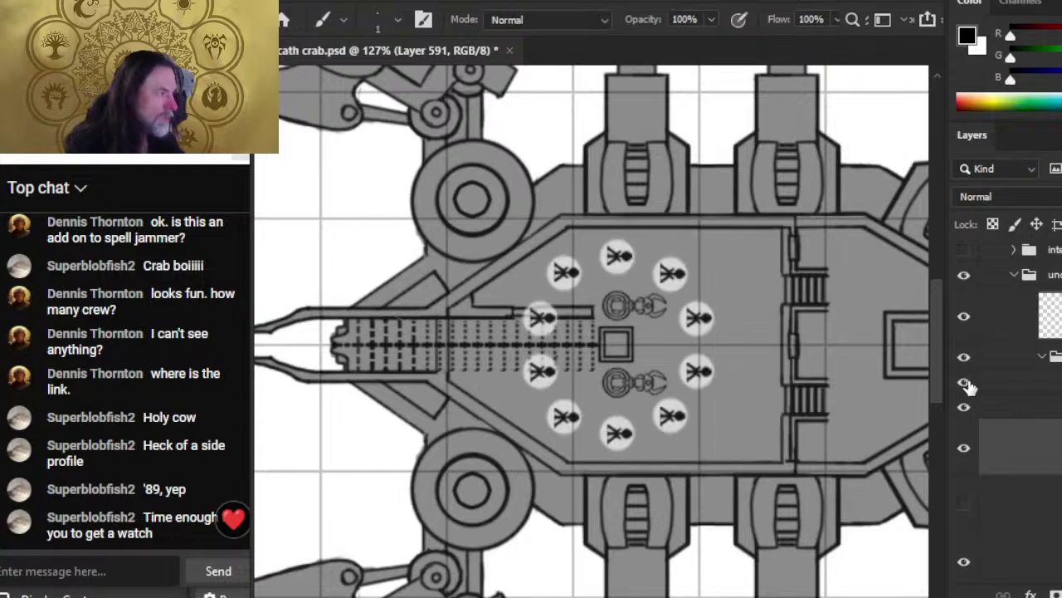
pyautogui.click(969, 385)
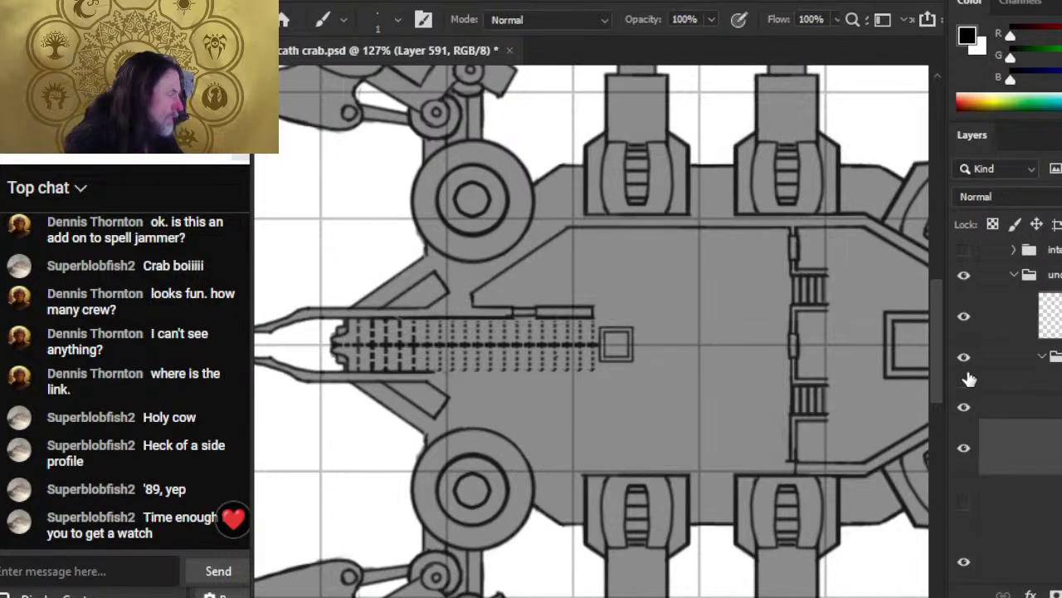
pyautogui.click(967, 385)
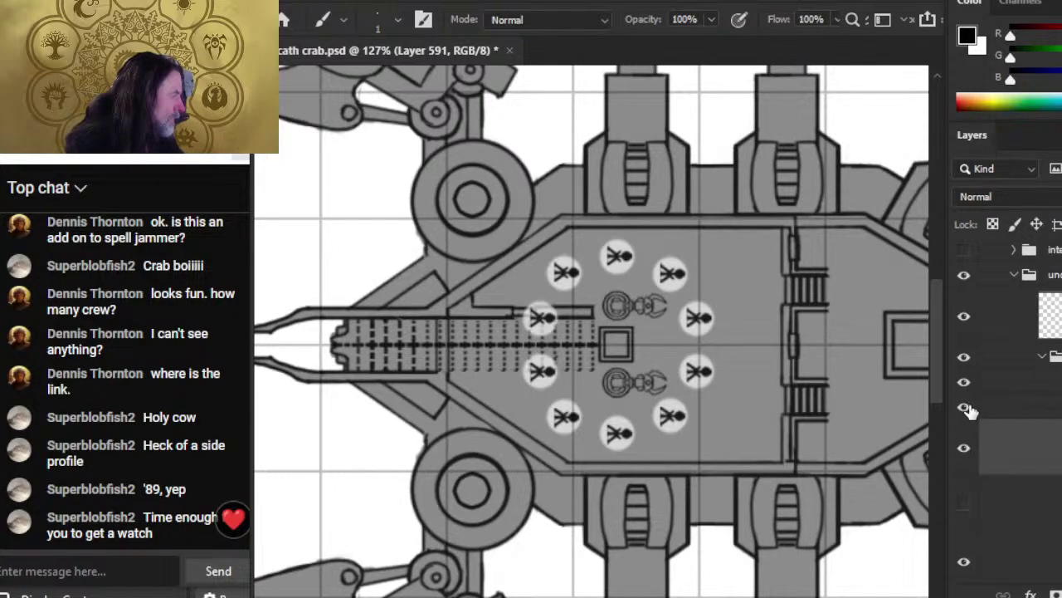
pyautogui.click(966, 385)
pyautogui.click(966, 384)
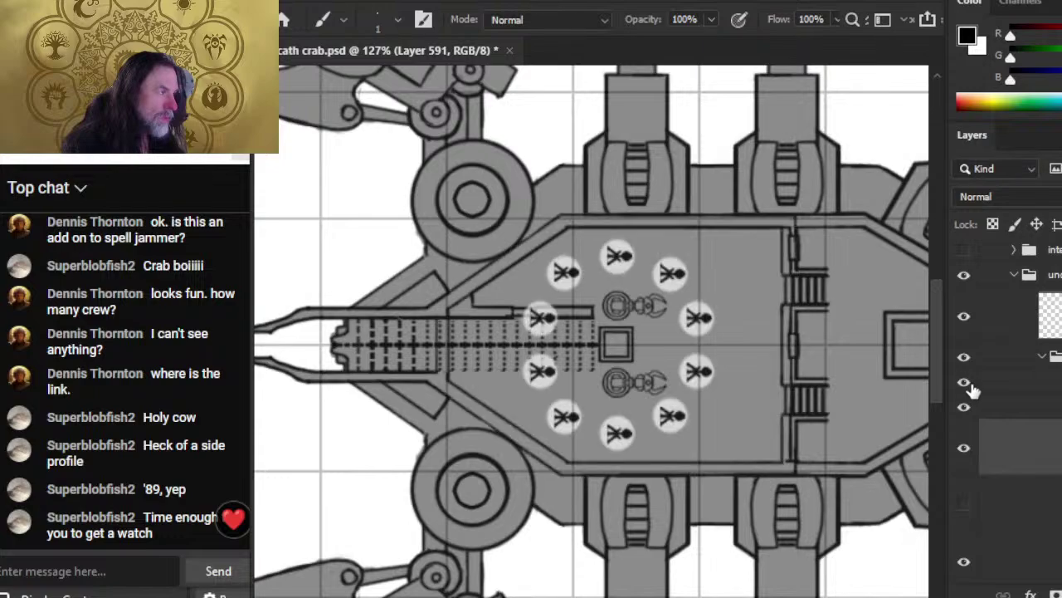
pyautogui.click(966, 384)
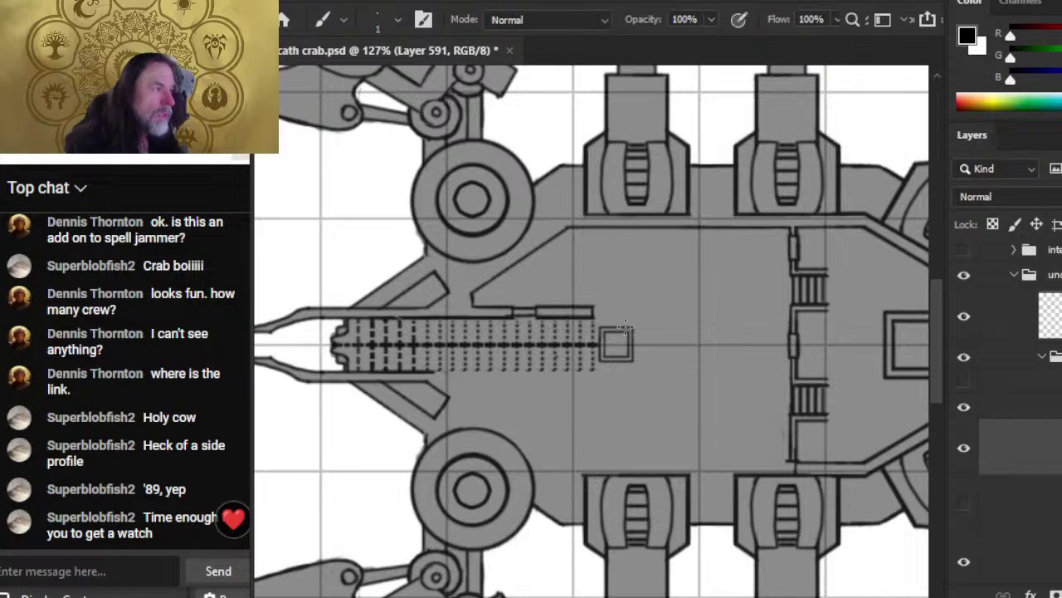
# - Hide and restore the ship line art, then flash the crew icons, leaving them hidden
pyautogui.press('z')
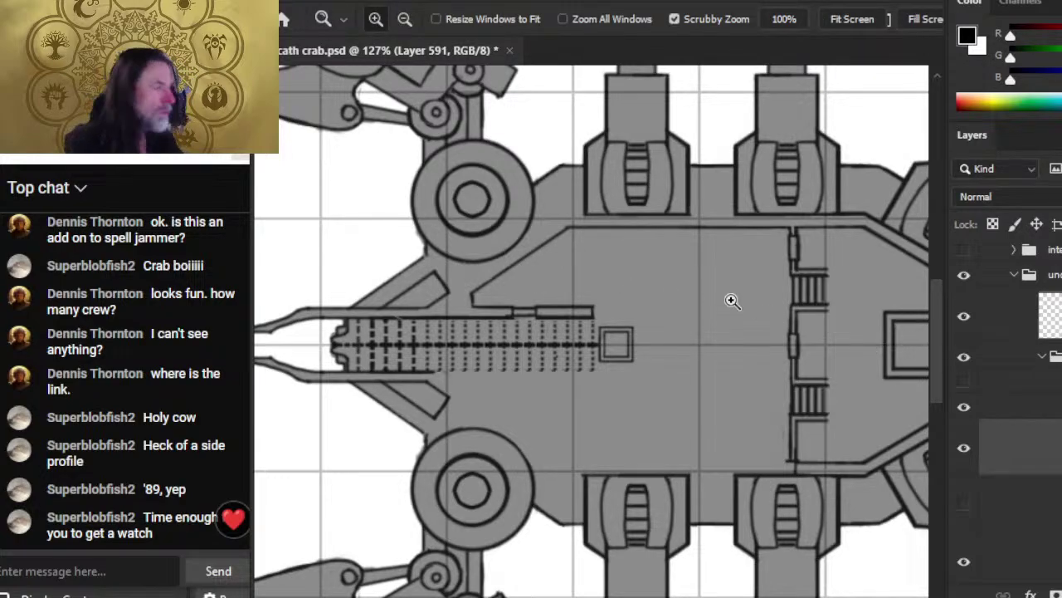
pyautogui.click(968, 410)
pyautogui.click(968, 408)
pyautogui.click(966, 383)
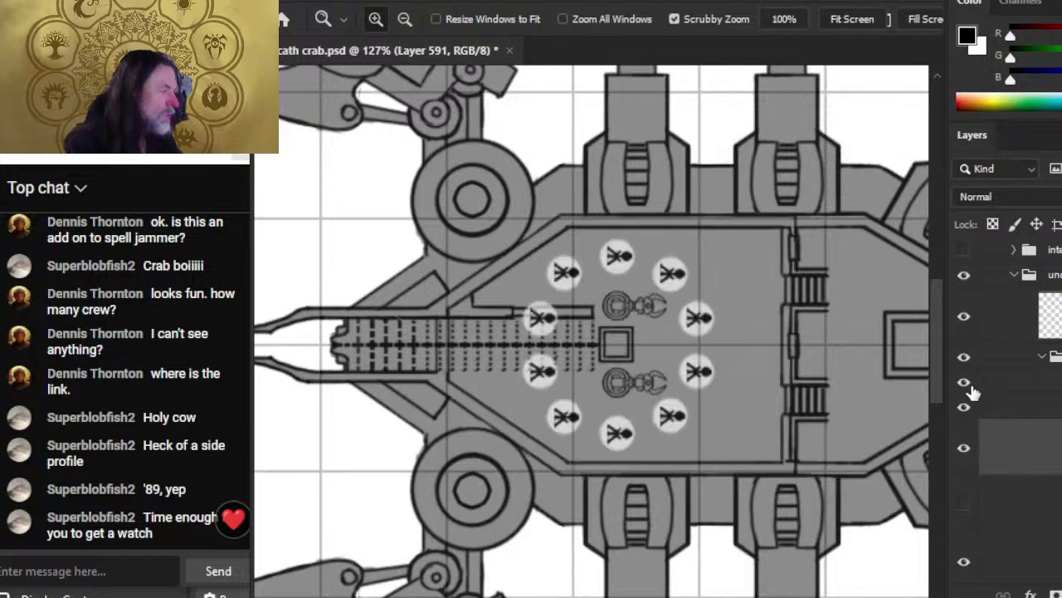
pyautogui.click(968, 387)
# - Extend the diagonal hull line toward the upper right
pyautogui.scroll(4, 626, 249)
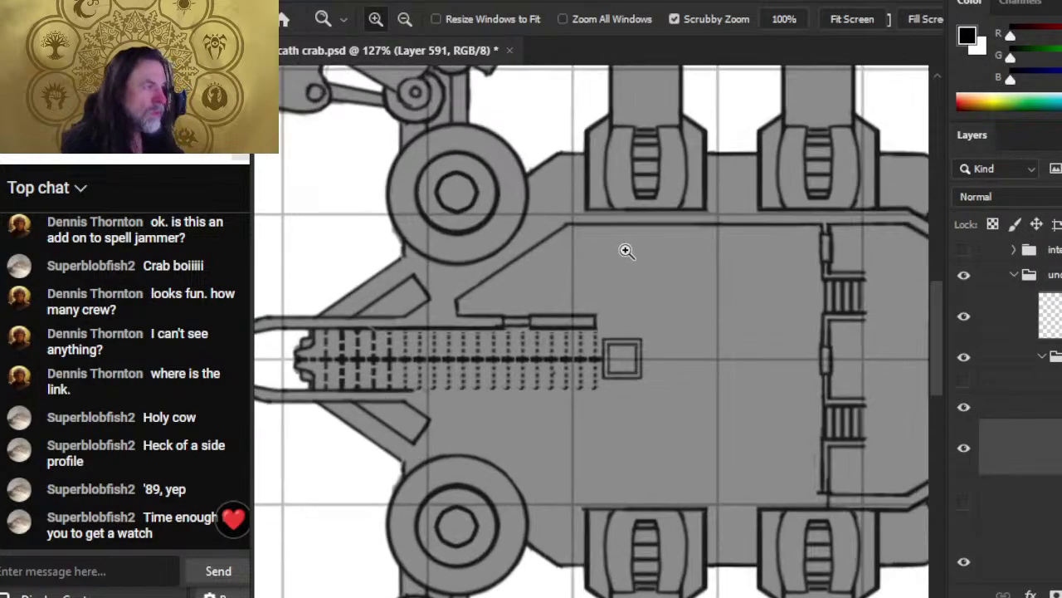
pyautogui.press('b')
pyautogui.keyDown('shift'); pyautogui.click(558, 206); pyautogui.keyUp('shift')
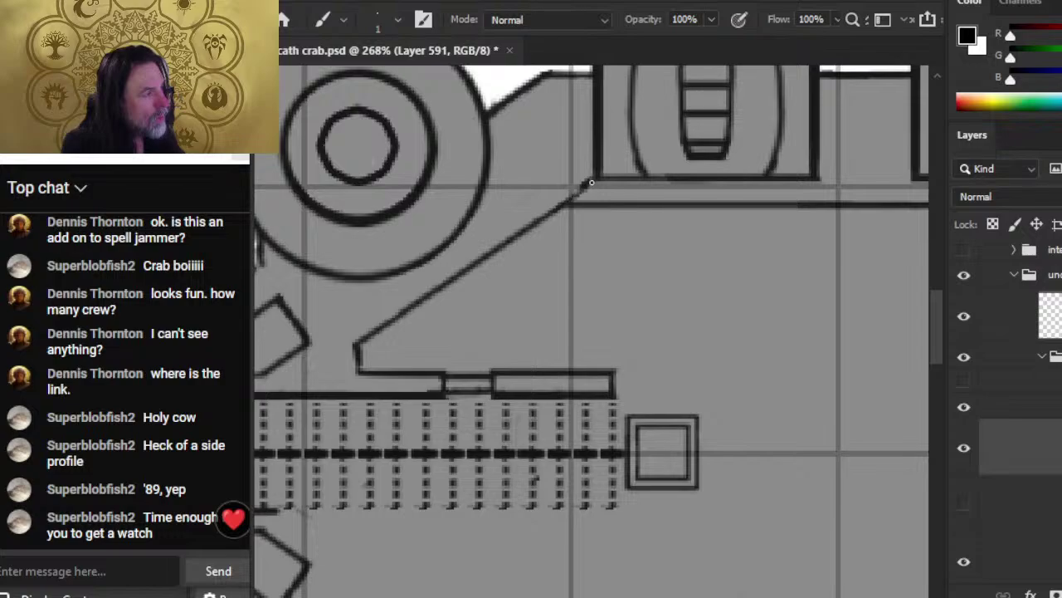
# - Erase the old top deck edge along its full length with a slightly larger eraser
pyautogui.press('e')
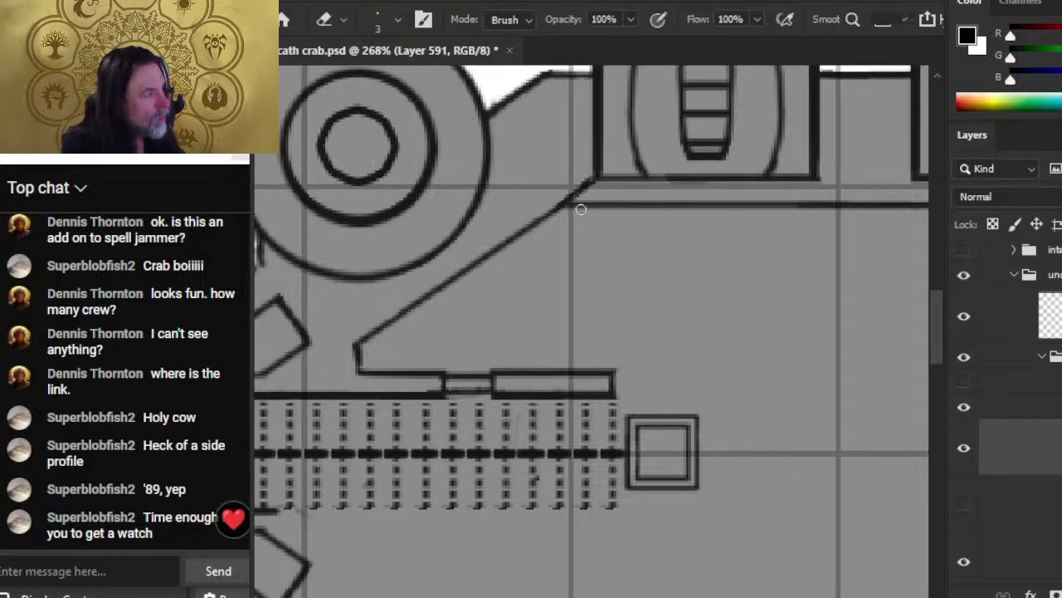
pyautogui.moveTo(588, 202); pyautogui.dragTo(789, 203)
pyautogui.press(']')
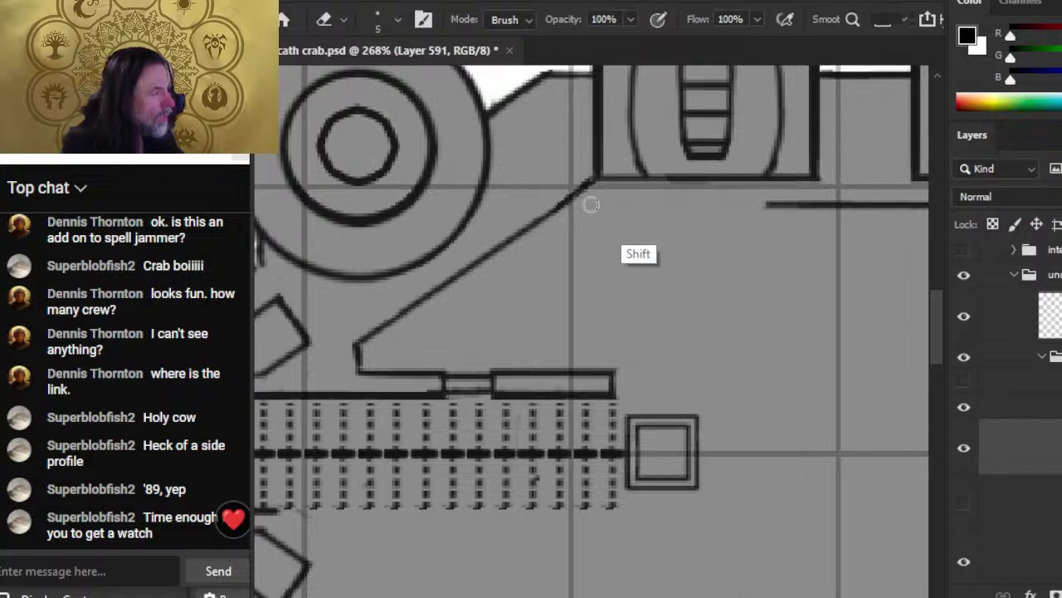
pyautogui.moveTo(742, 304); pyautogui.dragTo(512, 316)
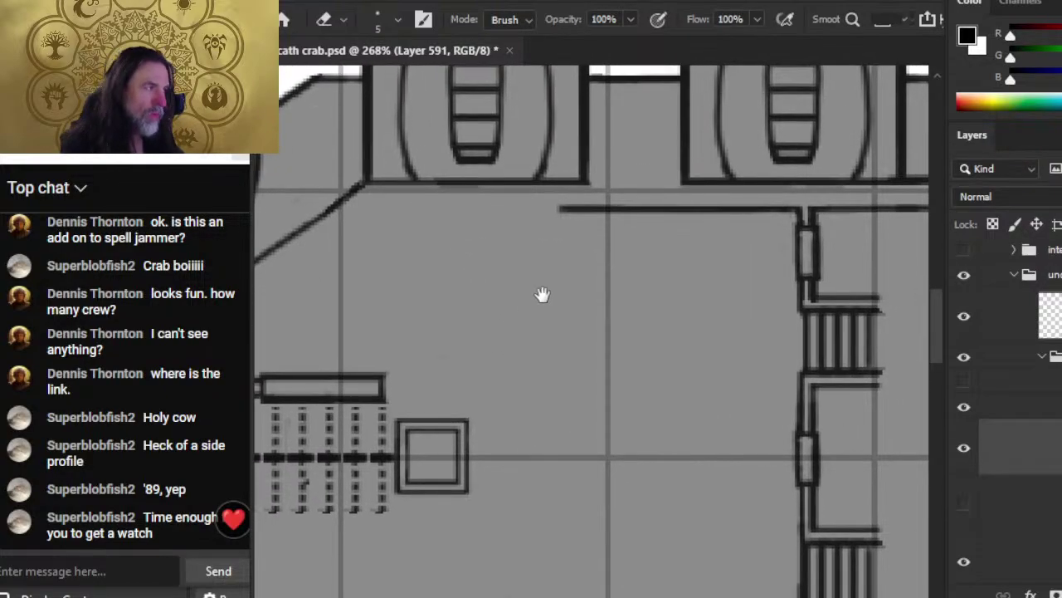
pyautogui.moveTo(542, 207)
pyautogui.mouseDown()
pyautogui.moveTo(694, 209)
pyautogui.moveTo(678, 209)
pyautogui.mouseUp()
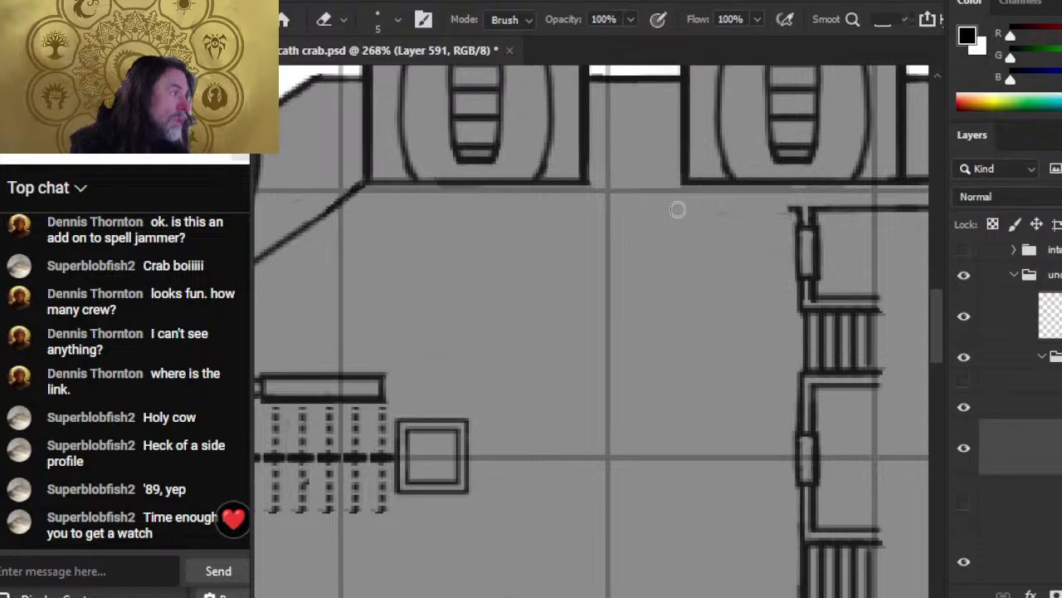
# - Draw a short vertical wall line by the stairs down to the stair wall, then zoom out
pyautogui.press('b')
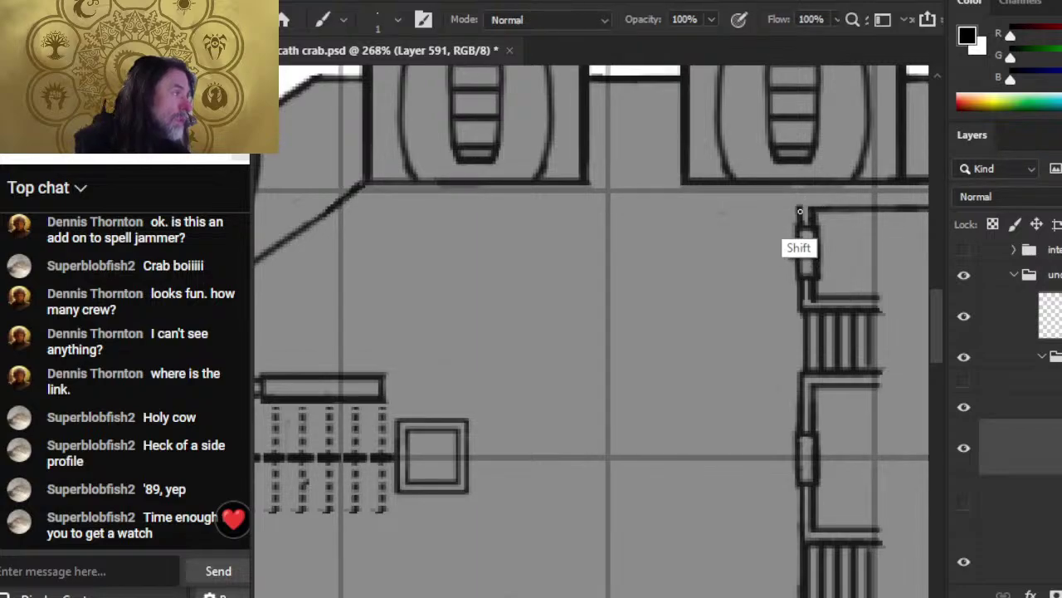
pyautogui.keyDown('shift'); pyautogui.click(799, 211); pyautogui.keyUp('shift')
pyautogui.keyDown('shift'); pyautogui.click(801, 217); pyautogui.keyUp('shift')
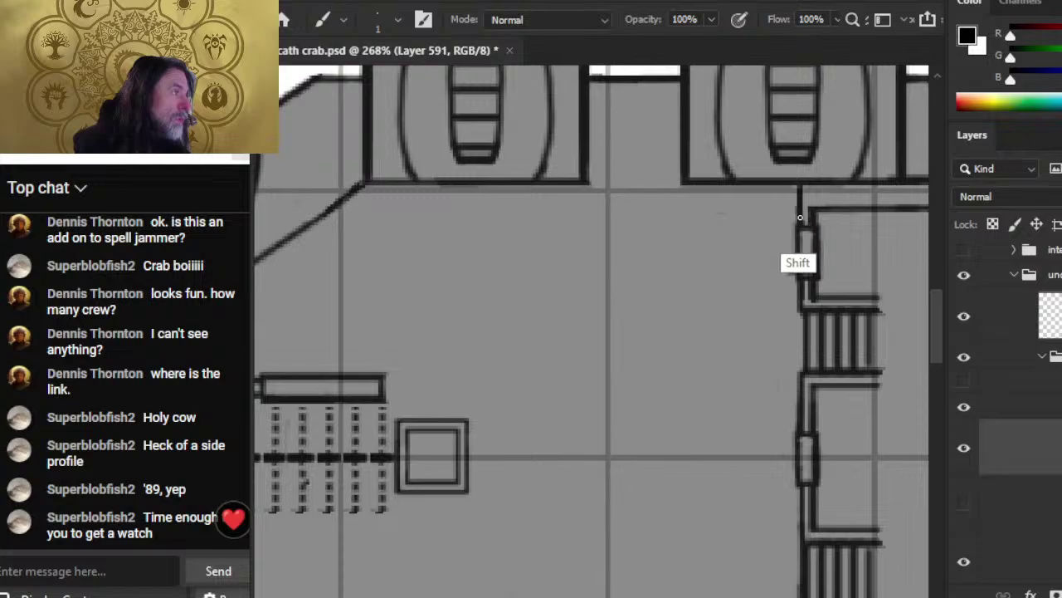
pyautogui.keyDown('shift'); pyautogui.click(798, 254); pyautogui.keyUp('shift')
pyautogui.press('z')
pyautogui.moveTo(783, 335)
pyautogui.mouseDown()
pyautogui.moveTo(749, 363)
pyautogui.moveTo(724, 349)
pyautogui.mouseUp()
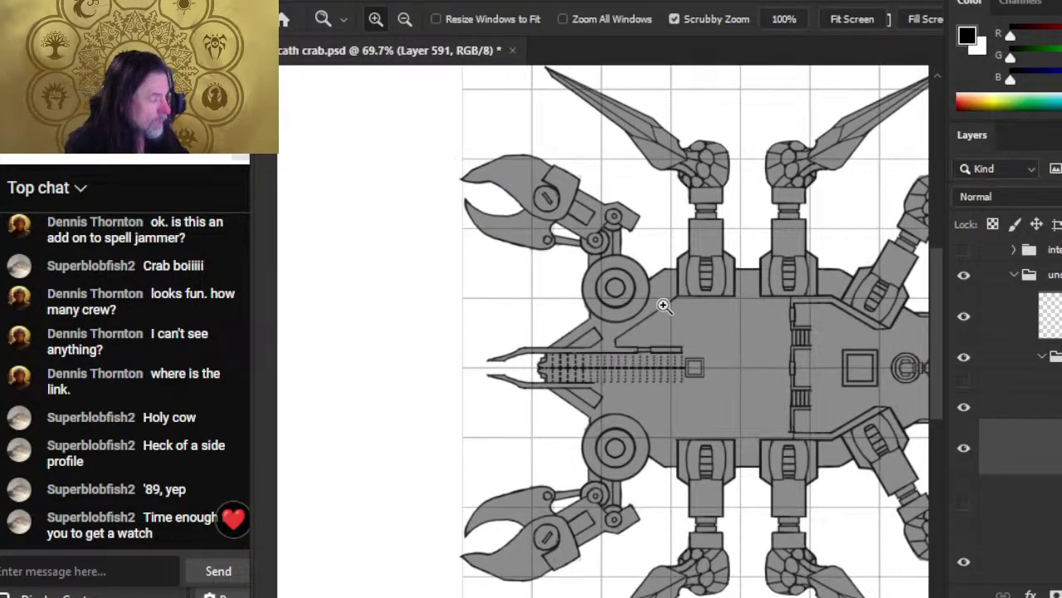
# - Retrace the faint top deck edge near the ladder as a straight dark line
pyautogui.moveTo(777, 327); pyautogui.dragTo(694, 349)
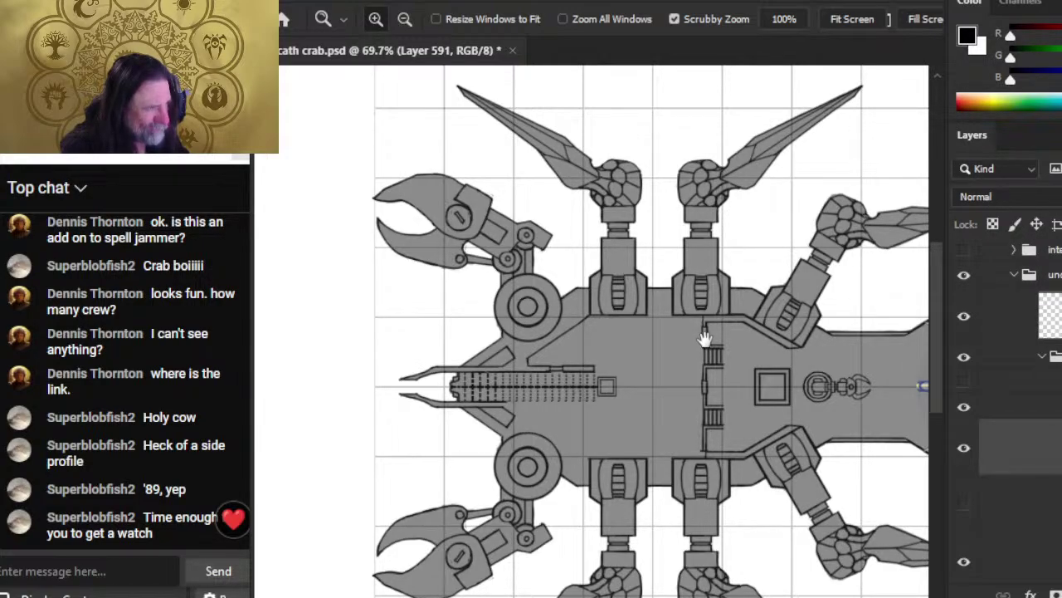
pyautogui.moveTo(701, 311); pyautogui.dragTo(752, 325)
pyautogui.press('b')
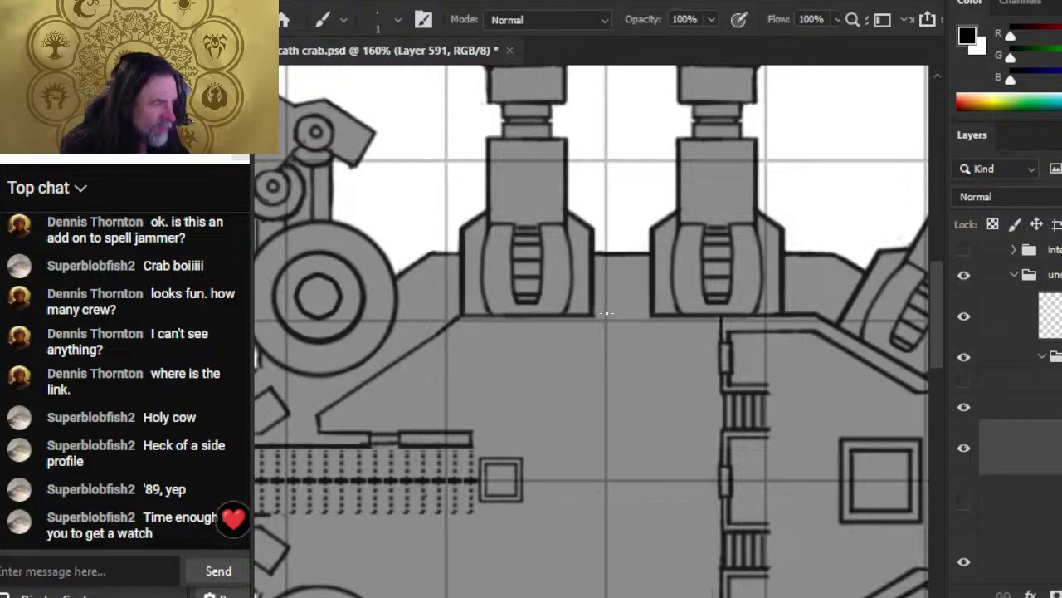
pyautogui.press('shift')
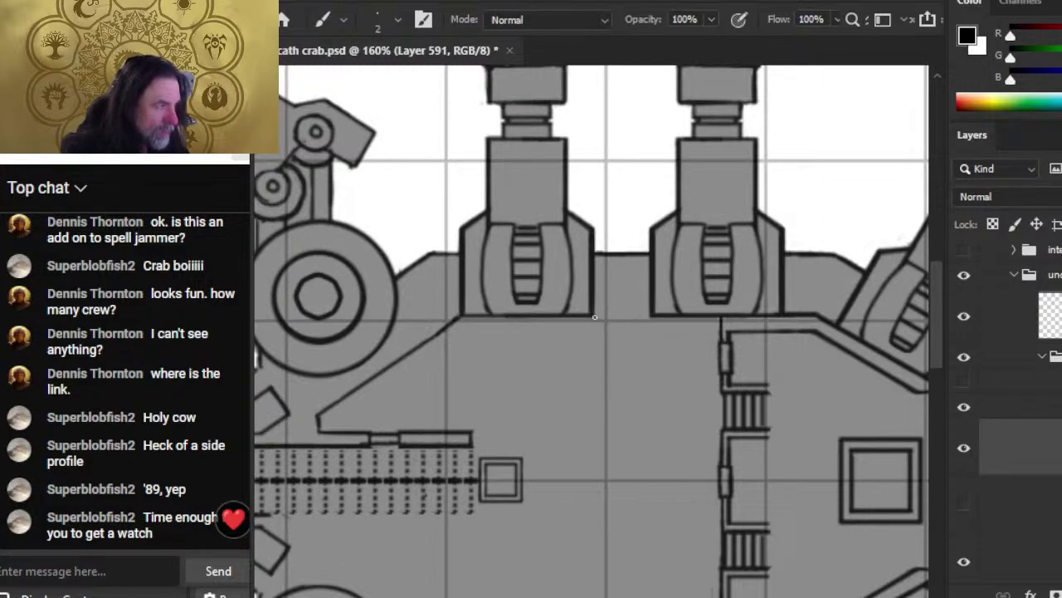
pyautogui.press('shift')
pyautogui.press('ctrl')
pyautogui.keyDown('shift'); pyautogui.click(590, 314); pyautogui.keyUp('shift')
pyautogui.keyDown('shift'); pyautogui.click(657, 315); pyautogui.keyUp('shift')
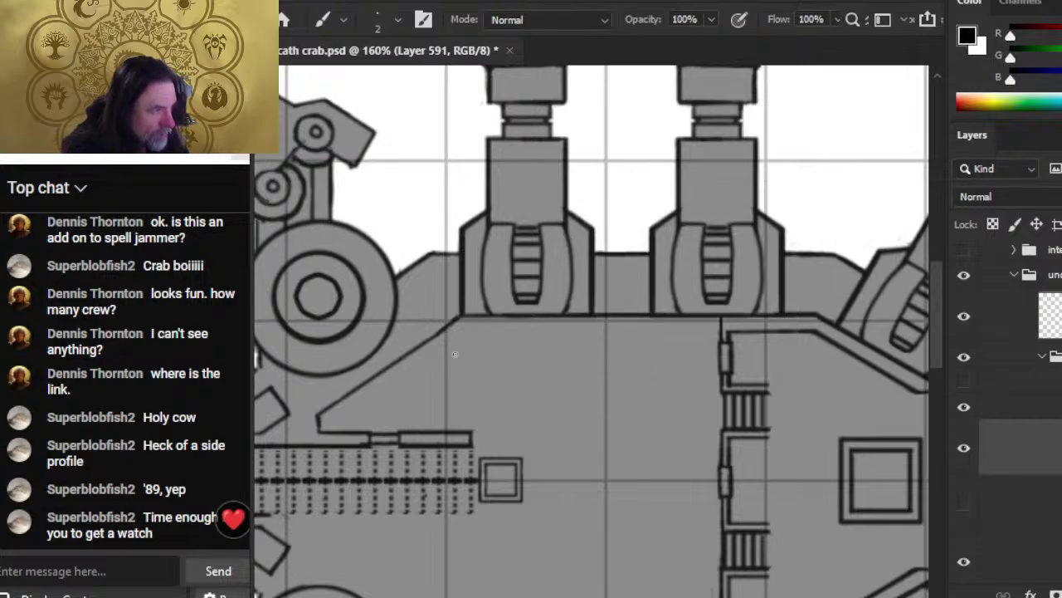
# - Darken the diagonal hull line and the short line beside the ramp, then zoom out
pyautogui.keyDown('shift'); pyautogui.click(320, 417); pyautogui.keyUp('shift')
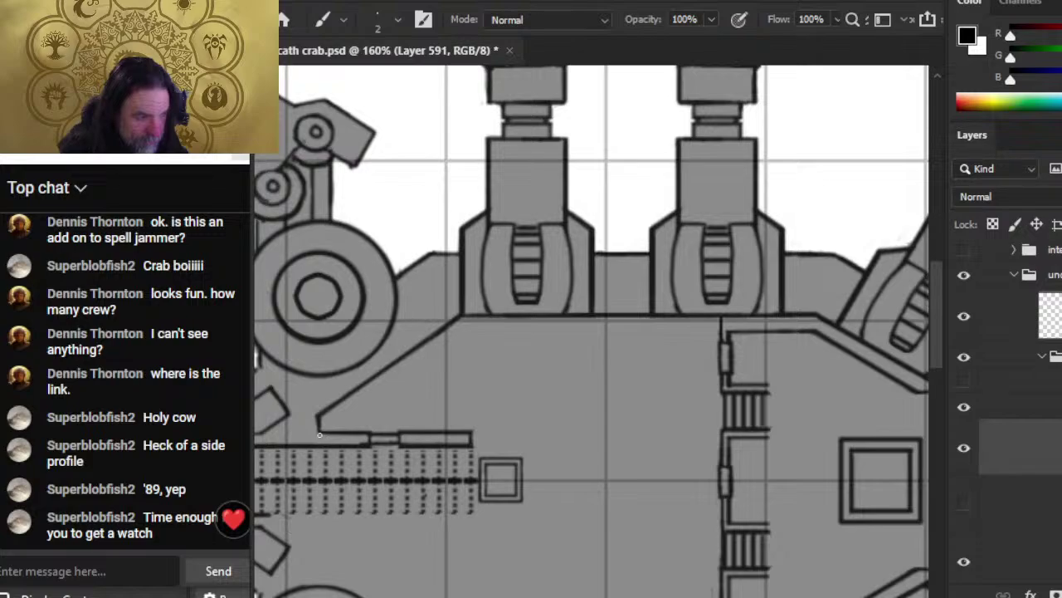
pyautogui.keyDown('shift'); pyautogui.click(369, 438); pyautogui.keyUp('shift')
pyautogui.press('z')
pyautogui.moveTo(476, 429); pyautogui.dragTo(407, 462)
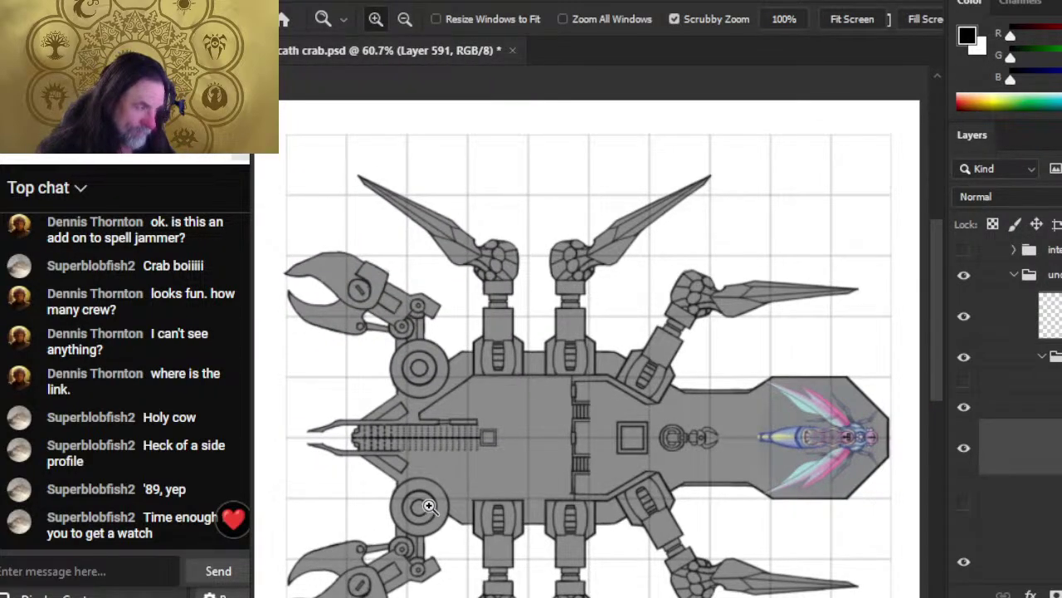
# - Remove the wall between the two stair sets along with the lower stairs and their wall stub
pyautogui.moveTo(472, 437); pyautogui.dragTo(535, 485)
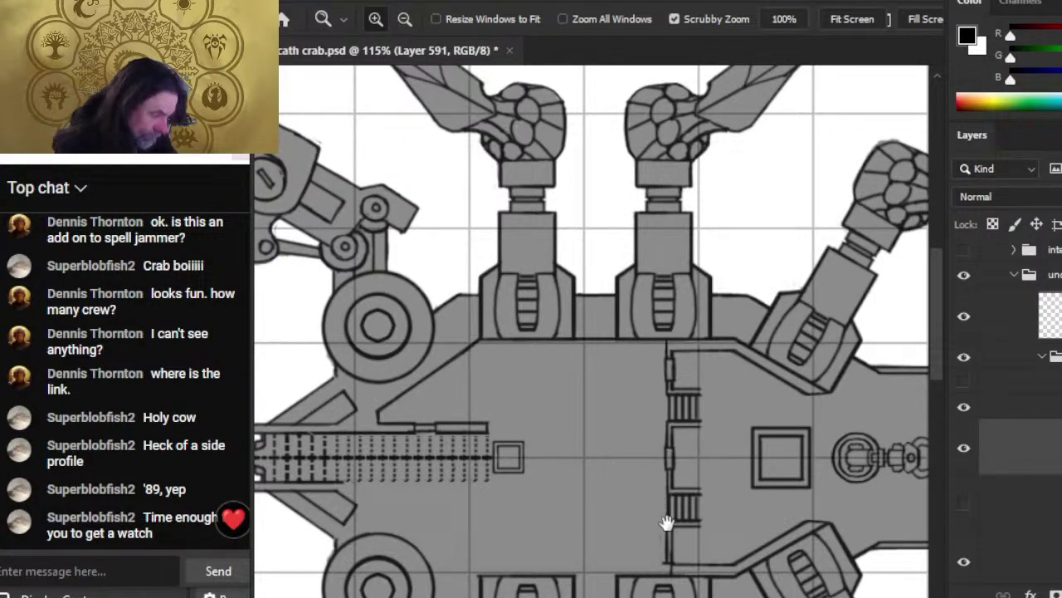
pyautogui.moveTo(667, 519); pyautogui.dragTo(626, 424)
pyautogui.moveTo(591, 461)
pyautogui.mouseDown()
pyautogui.moveTo(609, 448)
pyautogui.moveTo(662, 459)
pyautogui.moveTo(593, 419)
pyautogui.mouseUp()
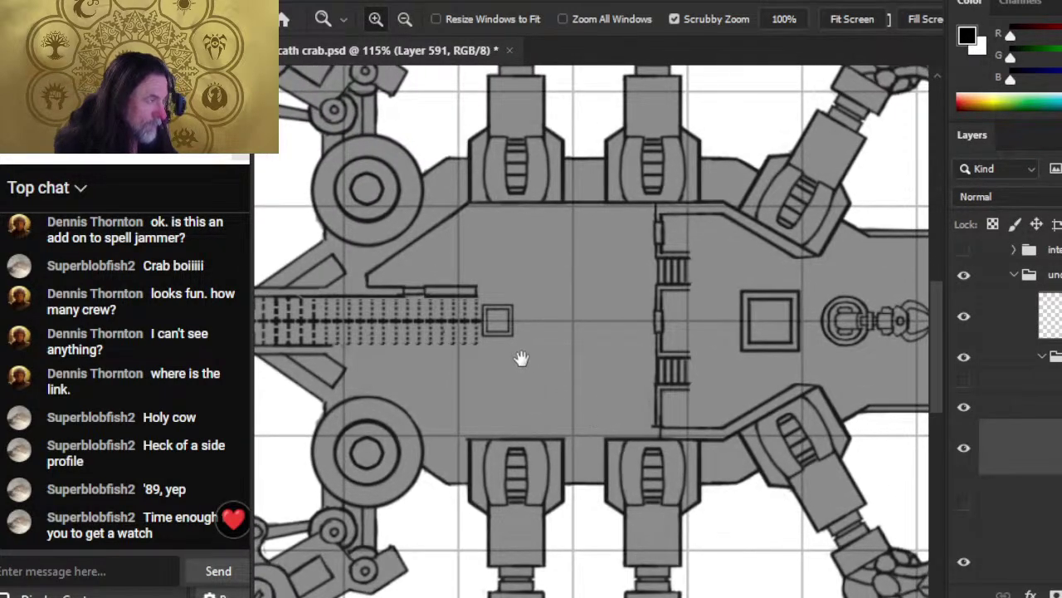
pyautogui.press('b')
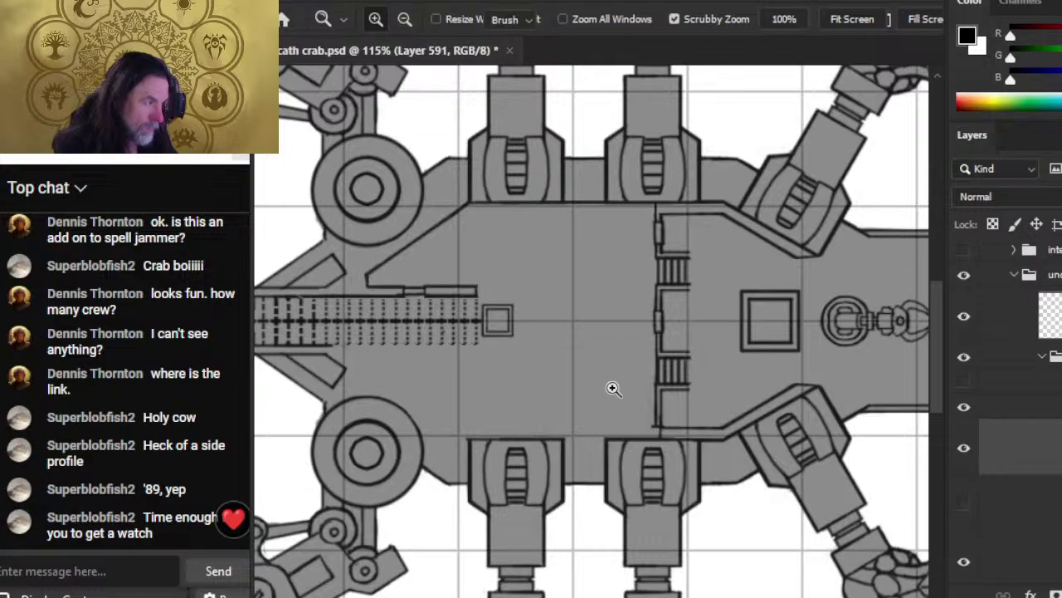
pyautogui.moveTo(664, 349); pyautogui.dragTo(711, 349)
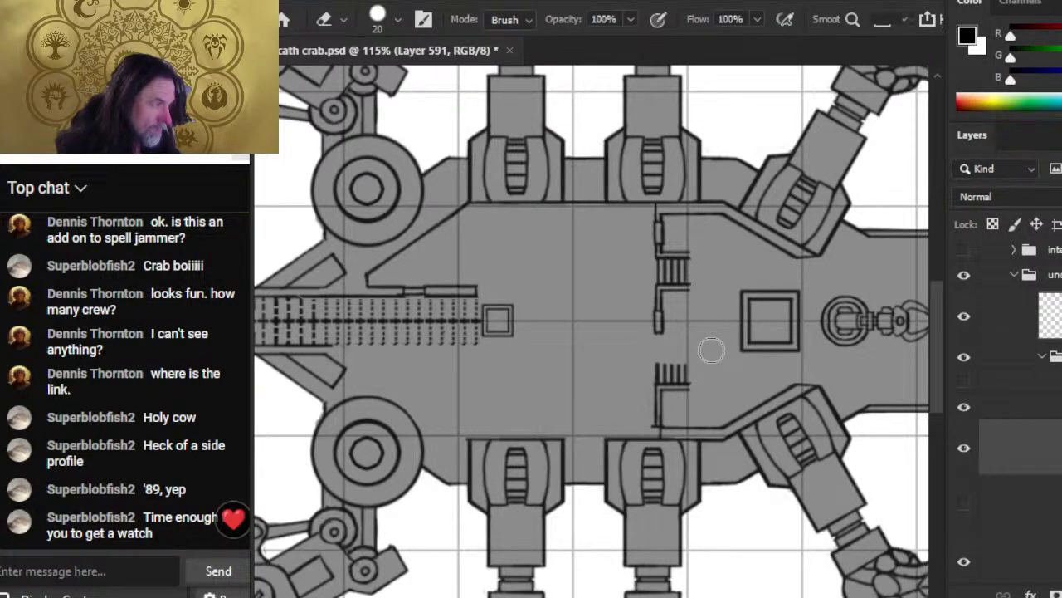
pyautogui.moveTo(674, 366); pyautogui.dragTo(658, 419)
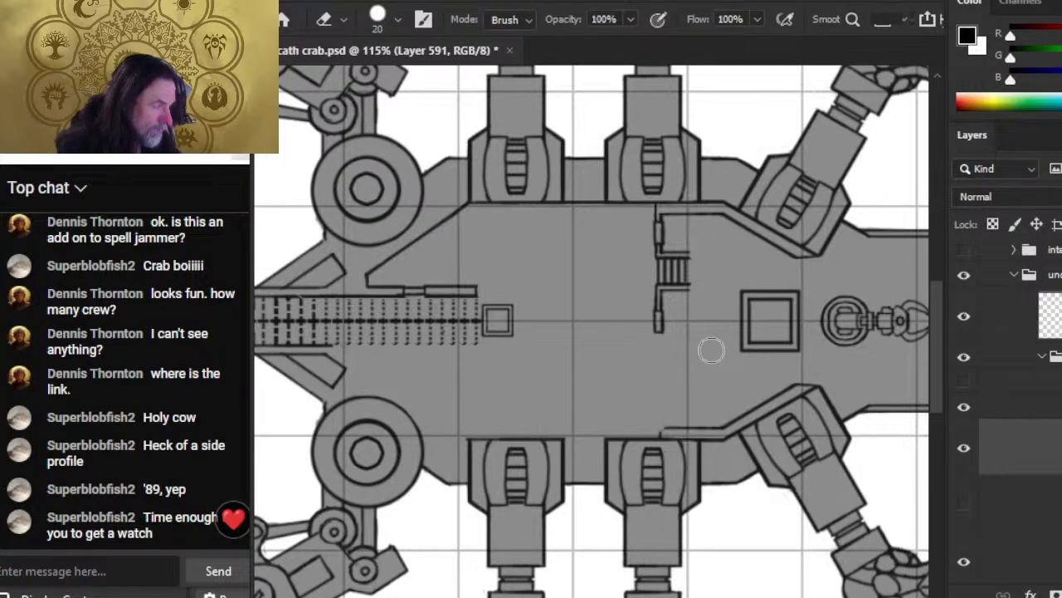
# - Shrink the eraser to 10 px and zoom out to 67.8% to view the whole ship
pyautogui.press('[')
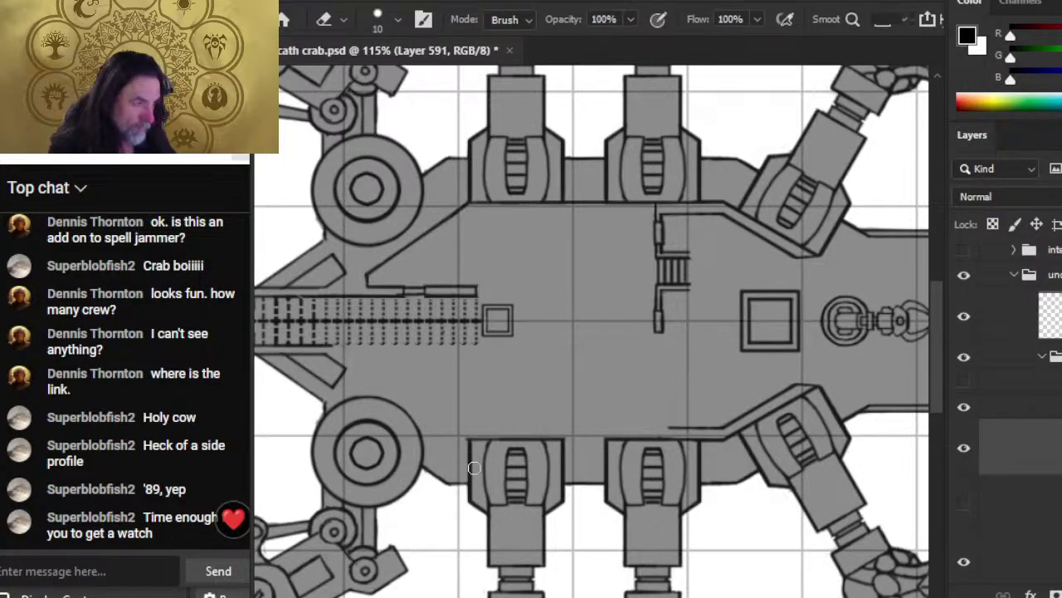
pyautogui.press('z')
pyautogui.moveTo(553, 396); pyautogui.dragTo(506, 432)
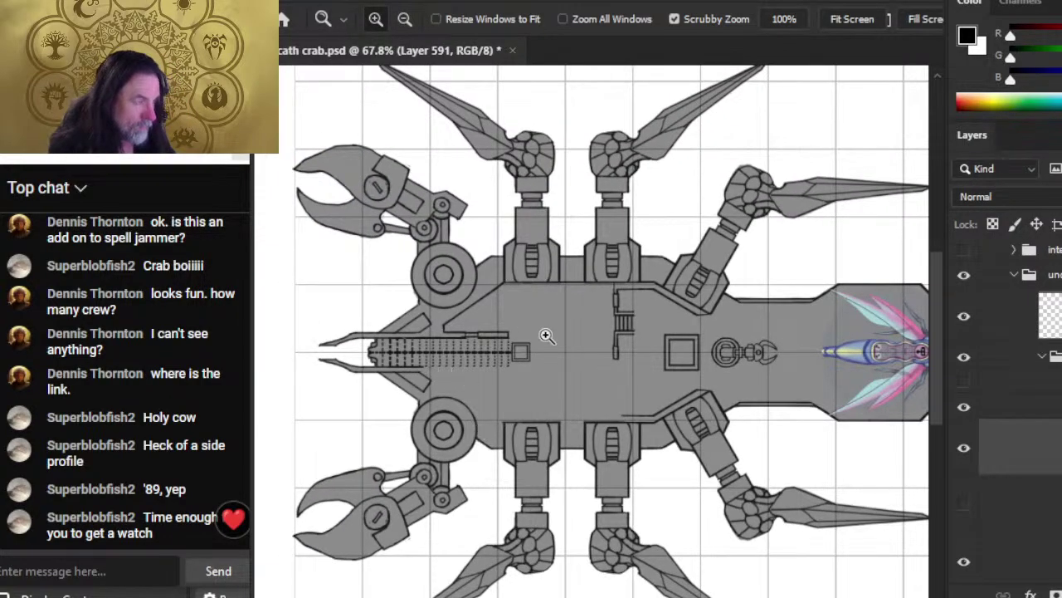
pyautogui.moveTo(547, 336); pyautogui.dragTo(579, 380)
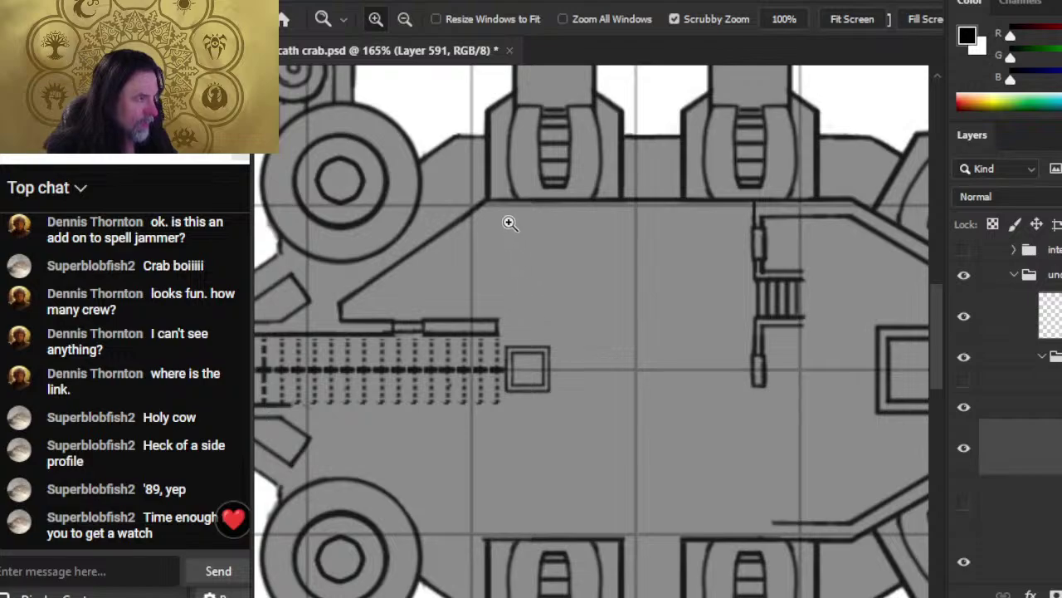
pyautogui.press('b')
pyautogui.moveTo(510, 221)
pyautogui.mouseDown()
pyautogui.moveTo(533, 245)
pyautogui.moveTo(538, 266)
pyautogui.moveTo(557, 259)
pyautogui.moveTo(550, 237)
pyautogui.moveTo(634, 240)
pyautogui.mouseUp()
pyautogui.moveTo(578, 264); pyautogui.dragTo(576, 262)
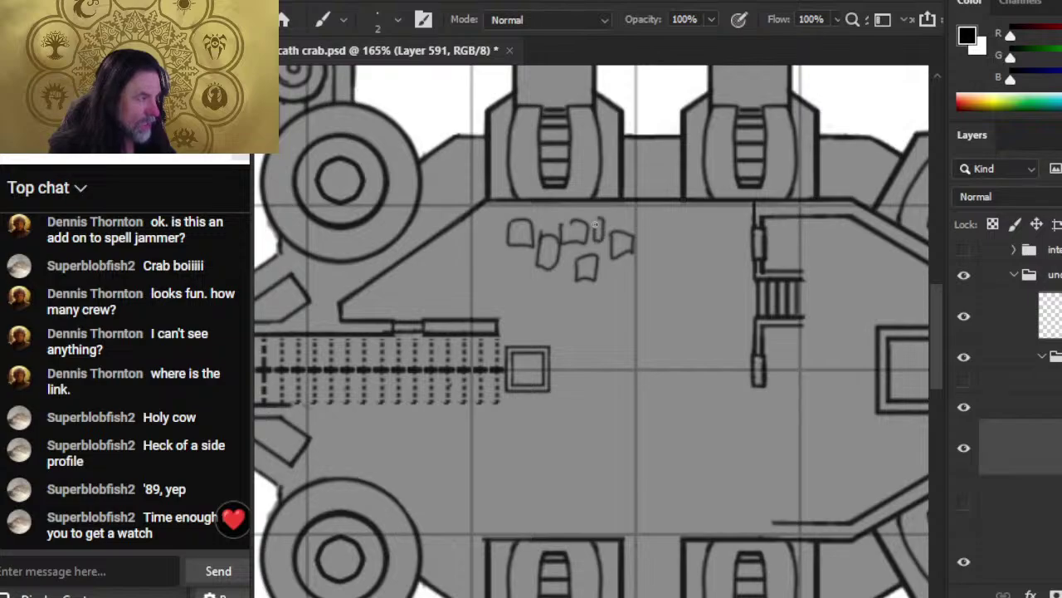
pyautogui.moveTo(479, 259)
pyautogui.mouseDown()
pyautogui.moveTo(469, 242)
pyautogui.moveTo(505, 273)
pyautogui.mouseUp()
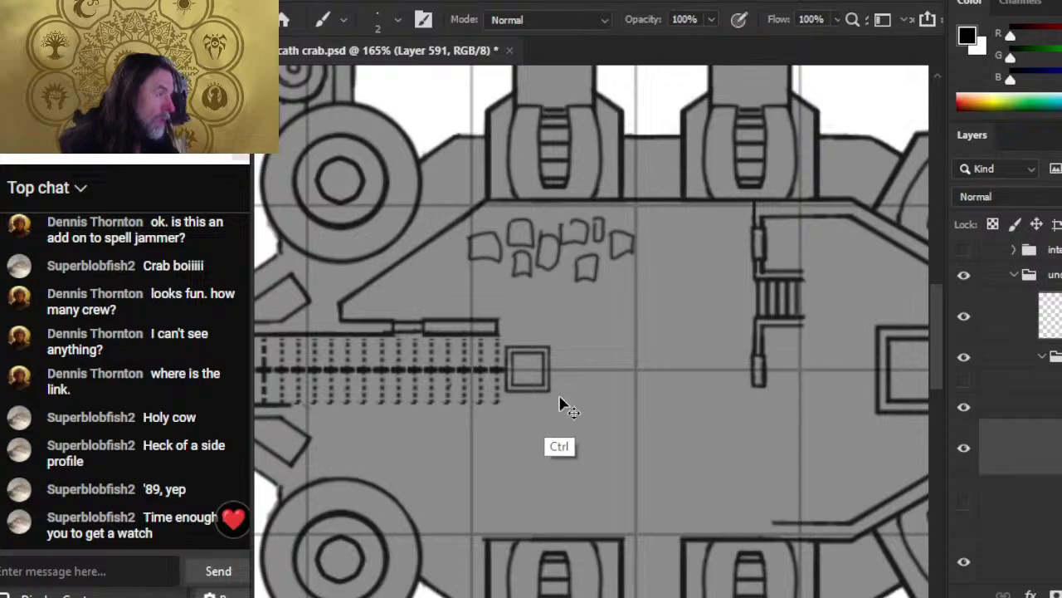
pyautogui.hotkey('ctrl', 'z')
pyautogui.hotkey('ctrl', 'z')
pyautogui.hotkey('ctrl', 'z')
pyautogui.hotkey('ctrl', 'z')
pyautogui.hotkey('ctrl', 'z')
pyautogui.hotkey('ctrl', 'z')
pyautogui.hotkey('ctrl', 'z')
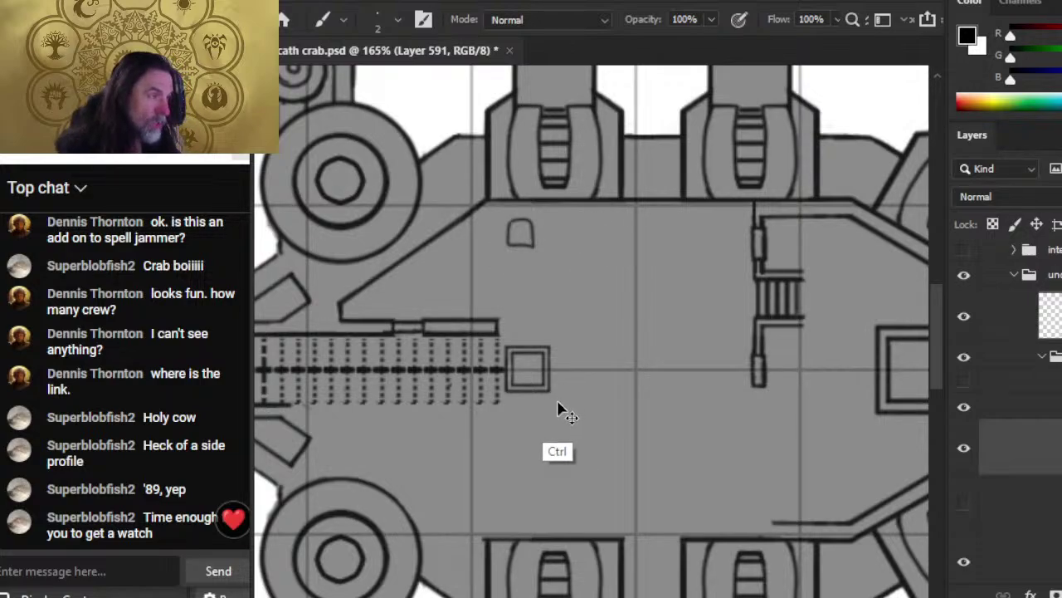
pyautogui.hotkey('ctrl', 'z')
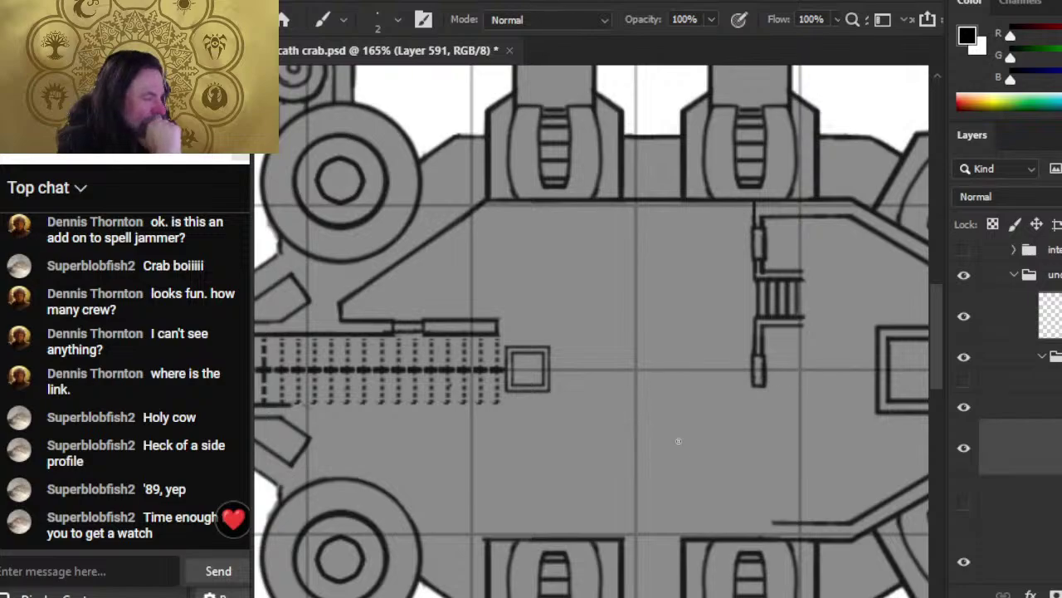
pyautogui.moveTo(725, 433); pyautogui.dragTo(668, 445)
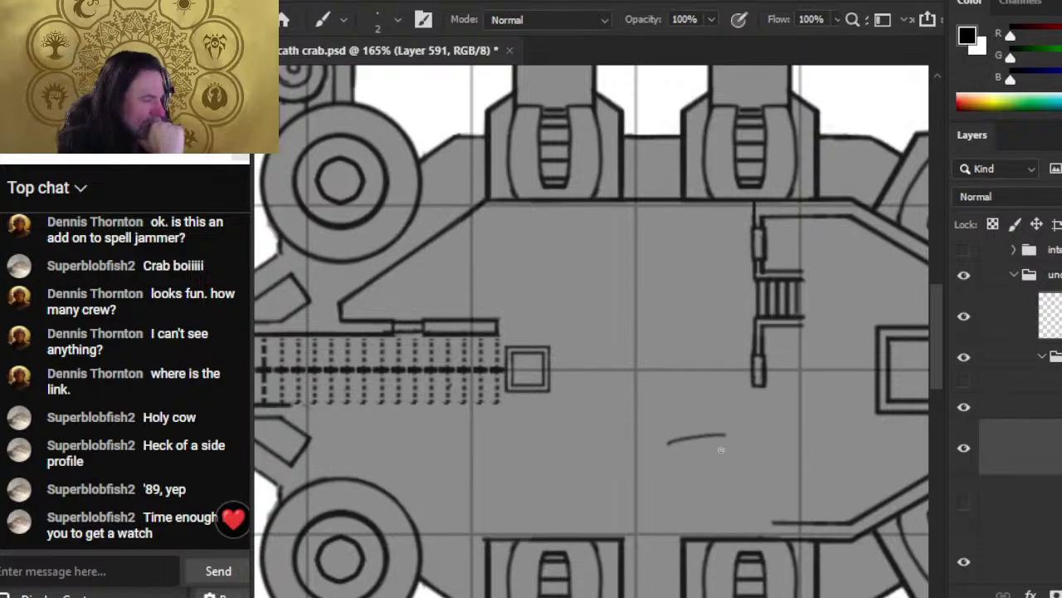
pyautogui.hotkey('ctrl', 'z')
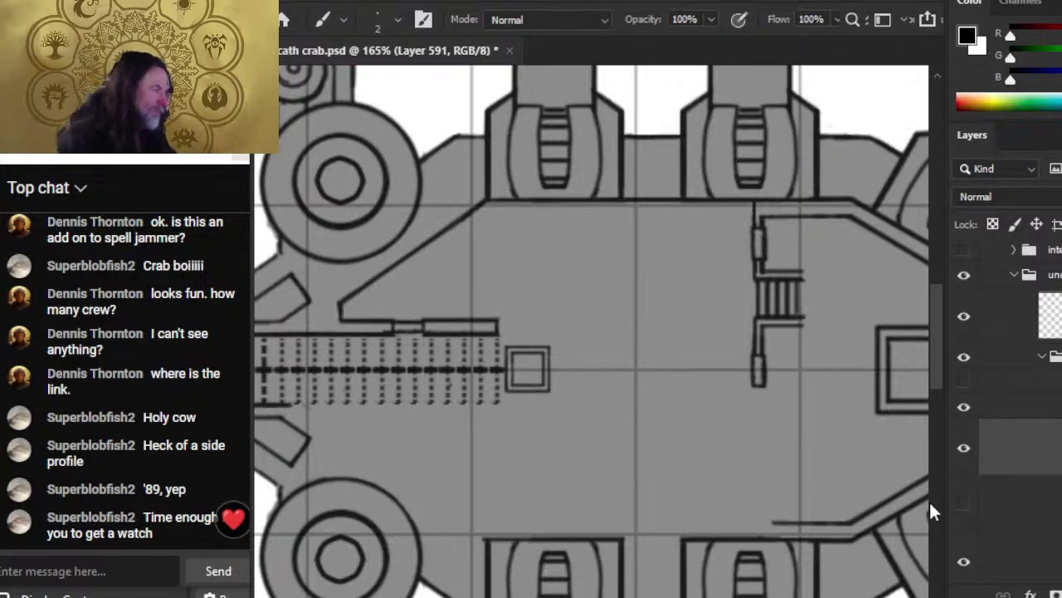
pyautogui.press('z')
pyautogui.moveTo(864, 426); pyautogui.dragTo(830, 426)
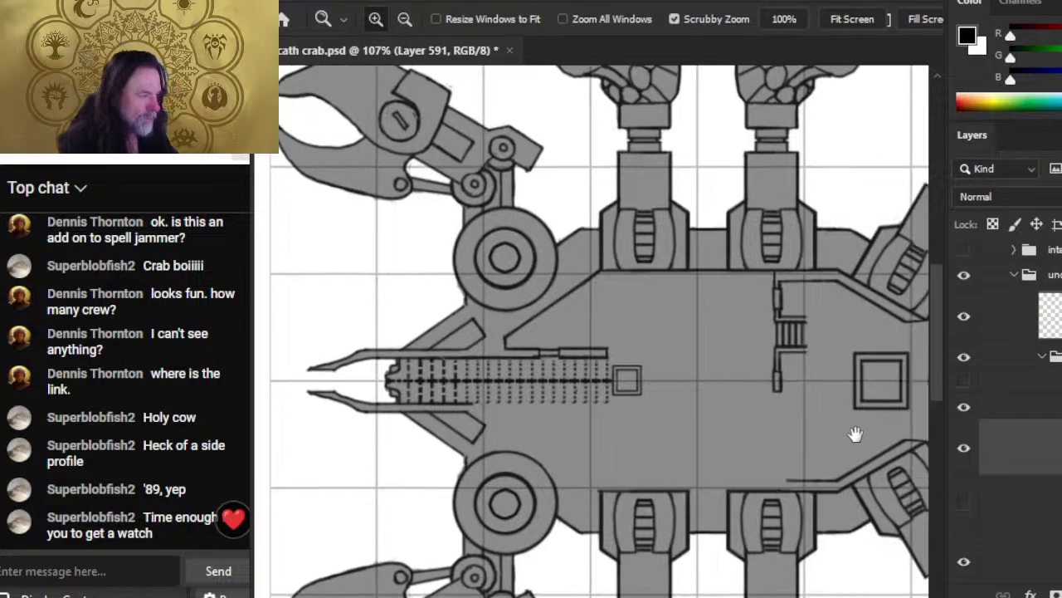
# - Lasso the upper half of the hull interior and copy it to a new layer
pyautogui.press('l')
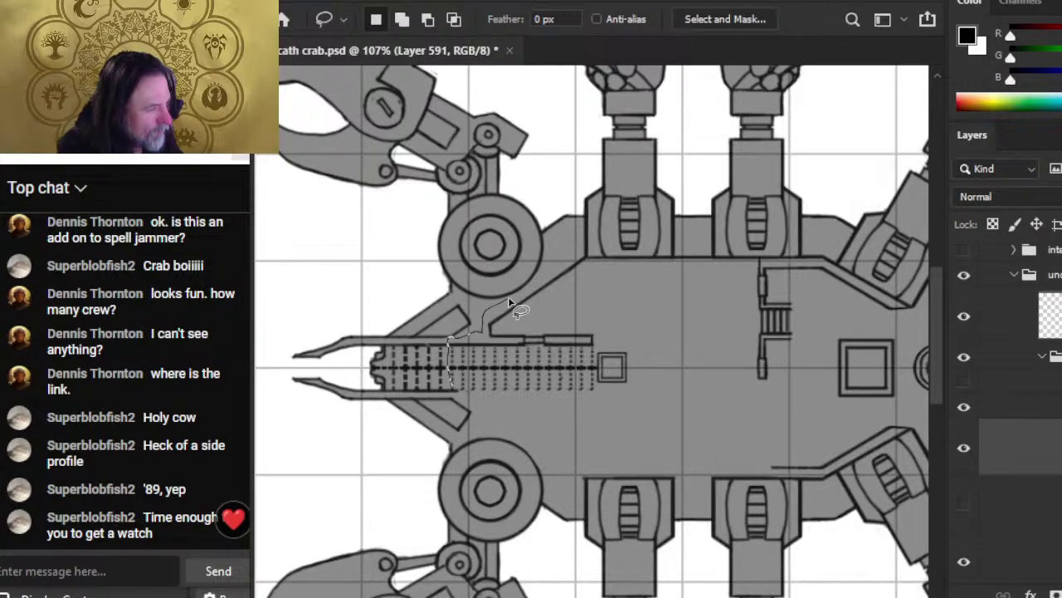
pyautogui.moveTo(452, 387)
pyautogui.mouseDown()
pyautogui.moveTo(628, 429)
pyautogui.moveTo(774, 402)
pyautogui.mouseUp()
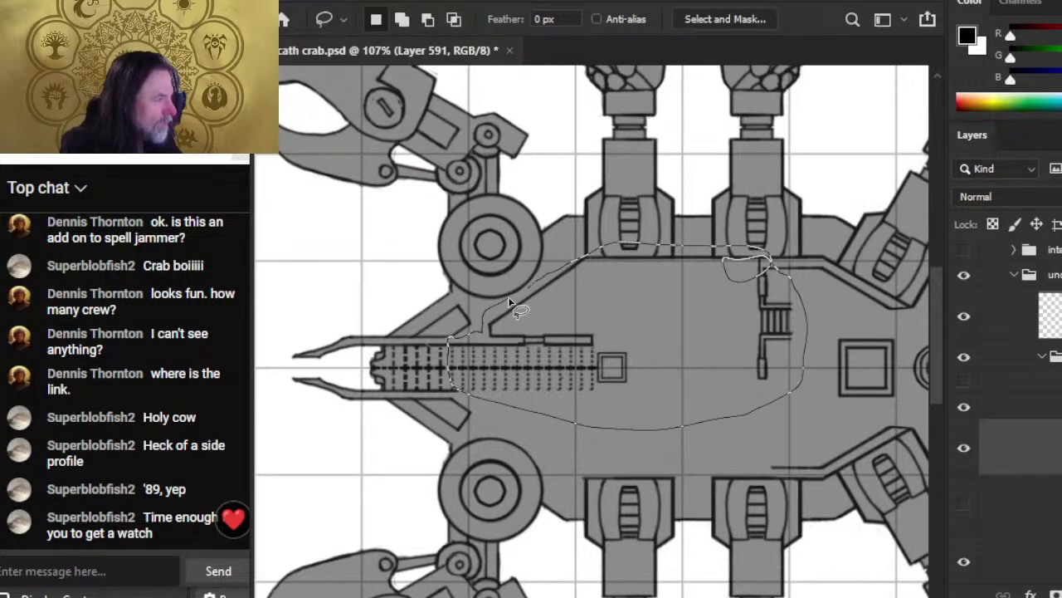
pyautogui.moveTo(511, 303); pyautogui.dragTo(513, 309)
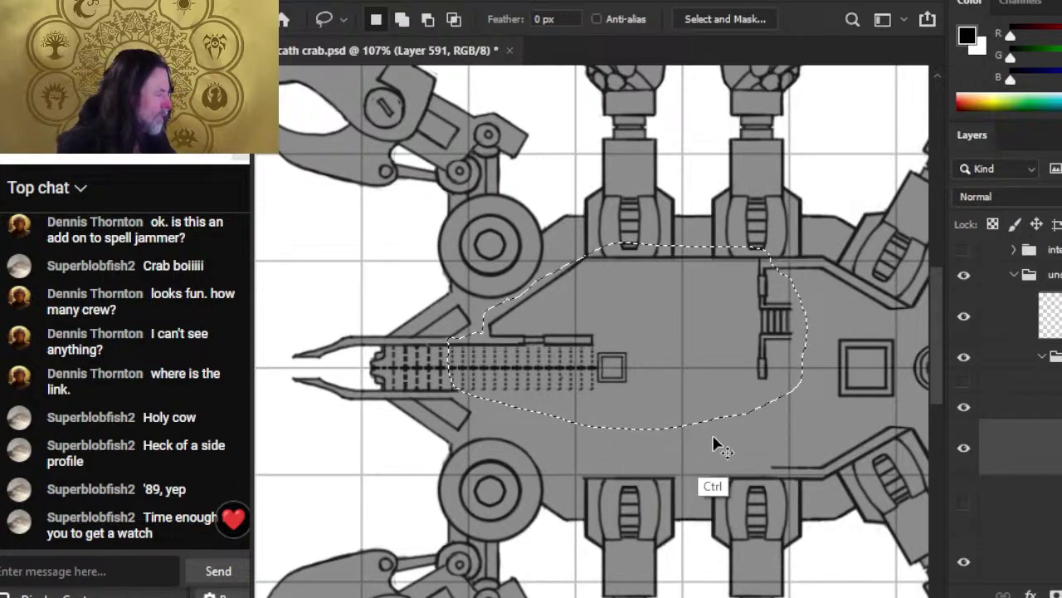
pyautogui.hotkey('ctrl', 'j')
# - Flip the copied deck section vertically and nudge it down into place
pyautogui.rightClick(659, 352)
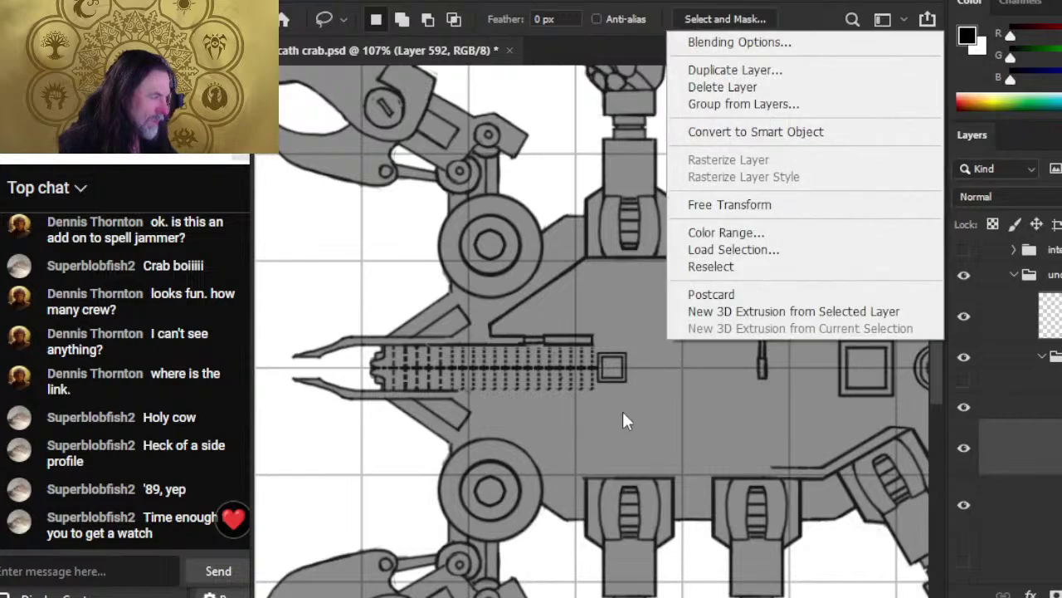
pyautogui.click(739, 201)
pyautogui.rightClick(689, 250)
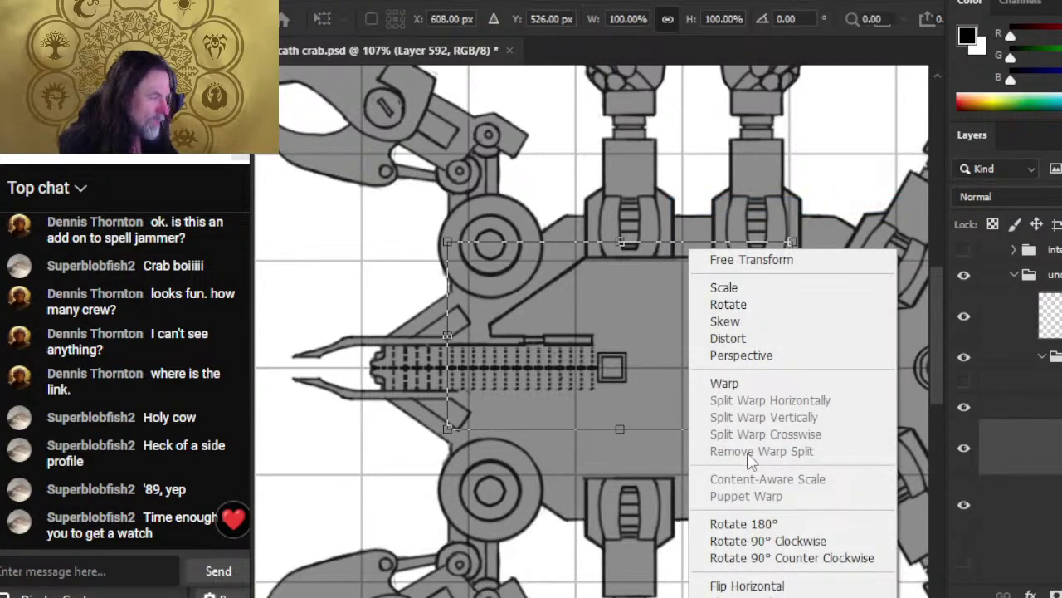
pyautogui.click(785, 586)
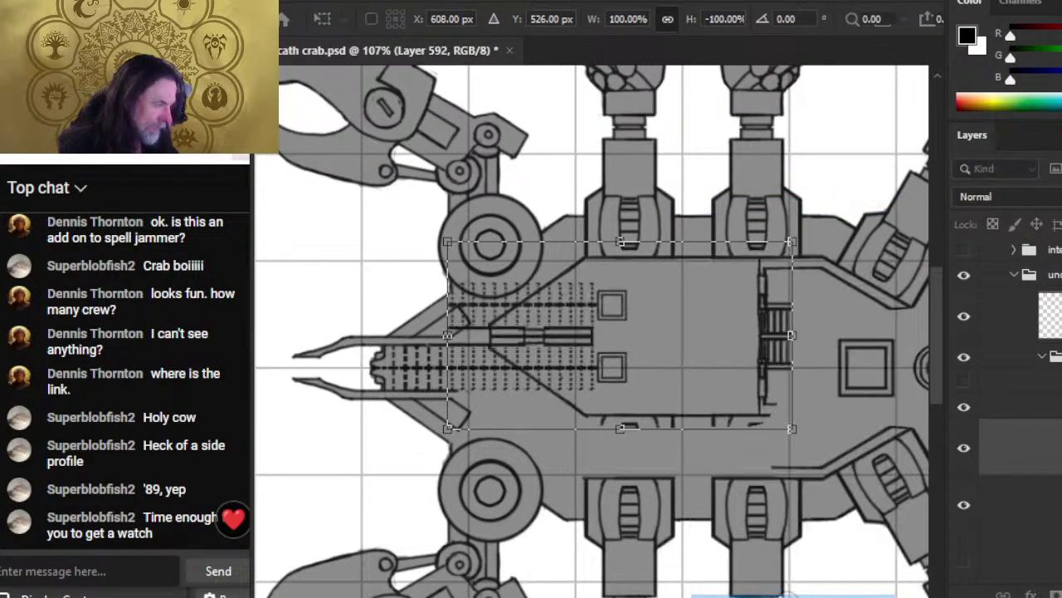
pyautogui.press('Return')
pyautogui.press('v')
pyautogui.hotkey('shift', 'Down')
pyautogui.hotkey('shift', 'Down')
pyautogui.hotkey('shift', 'Down')
pyautogui.hotkey('shift', 'Down')
pyautogui.hotkey('shift', 'Down')
pyautogui.hotkey('shift', 'Down')
pyautogui.hotkey('shift', 'Down')
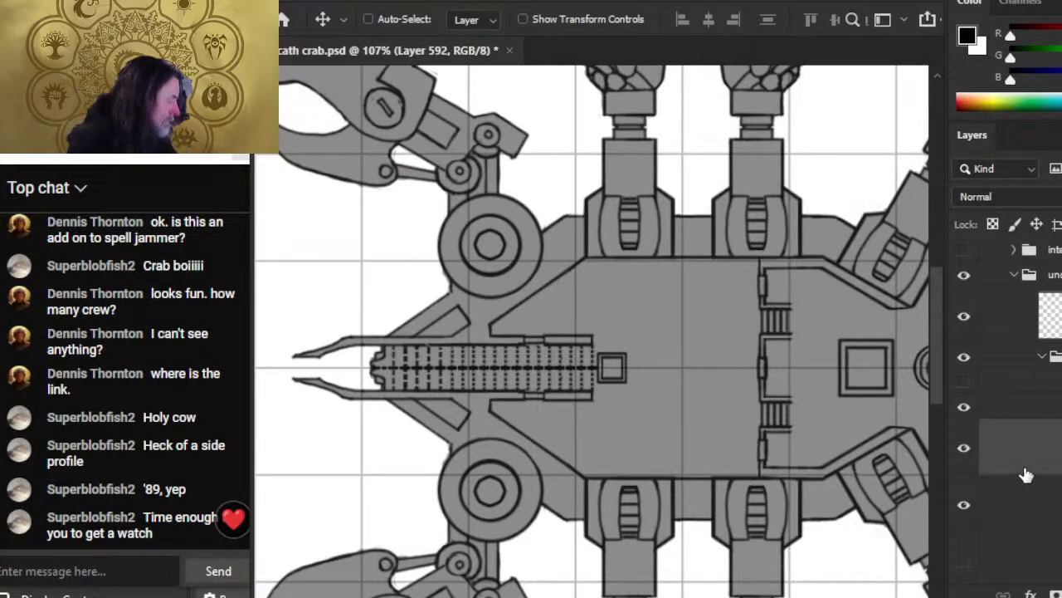
pyautogui.press('z')
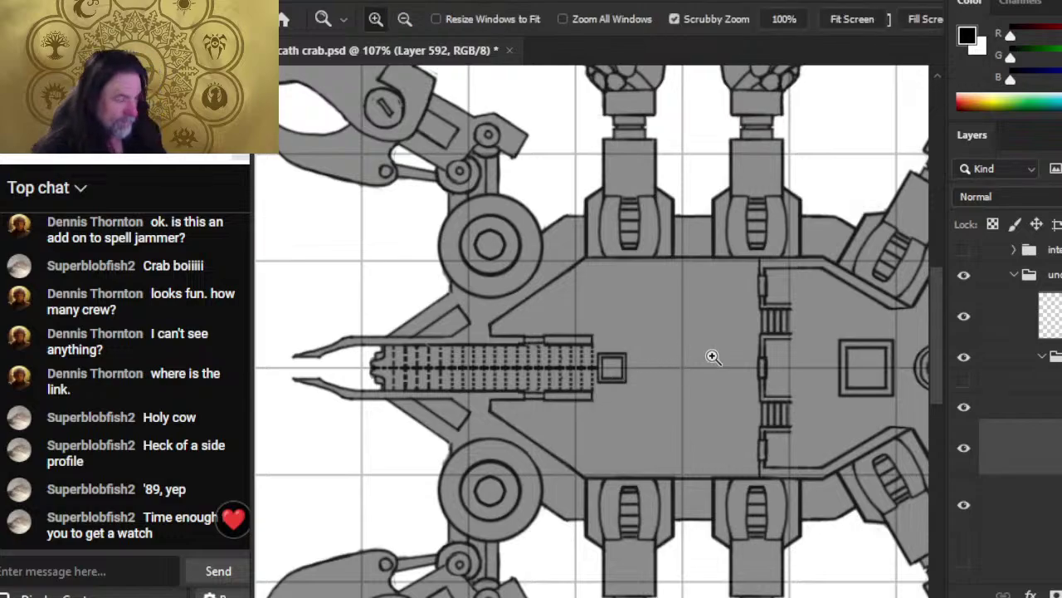
pyautogui.moveTo(712, 356); pyautogui.dragTo(630, 365)
pyautogui.moveTo(753, 386); pyautogui.dragTo(611, 349)
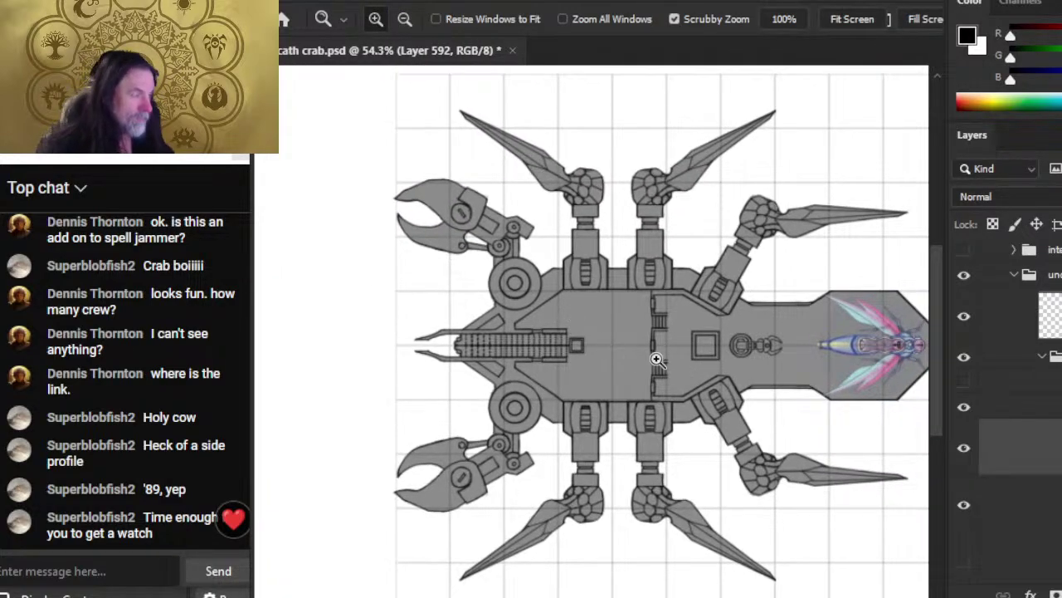
pyautogui.click(650, 356)
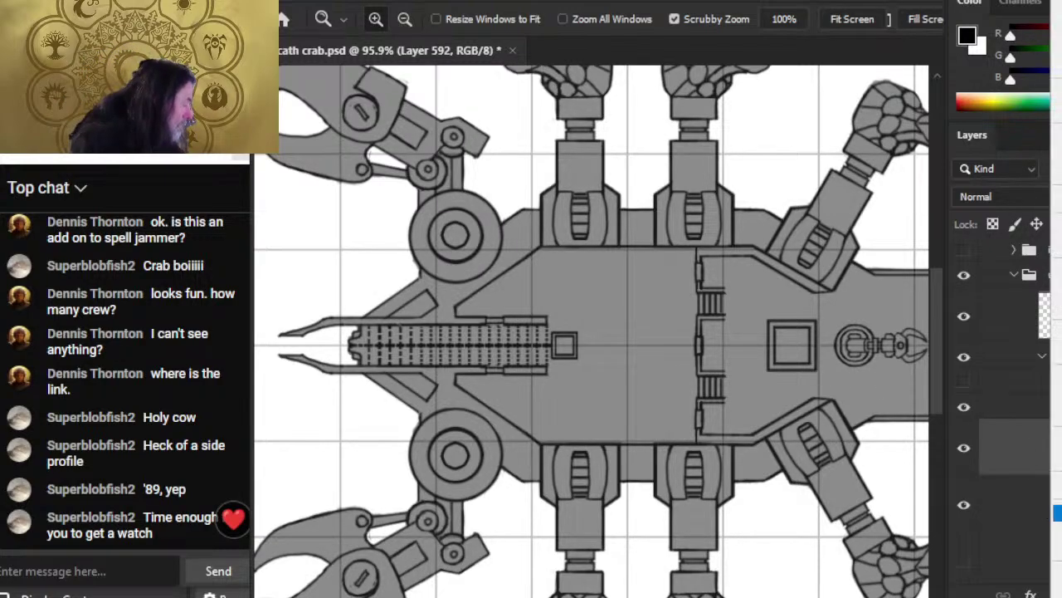
# - Erase the old wall piece between the staircases and paint a straight wall joining them
pyautogui.scroll(3, 692, 348)
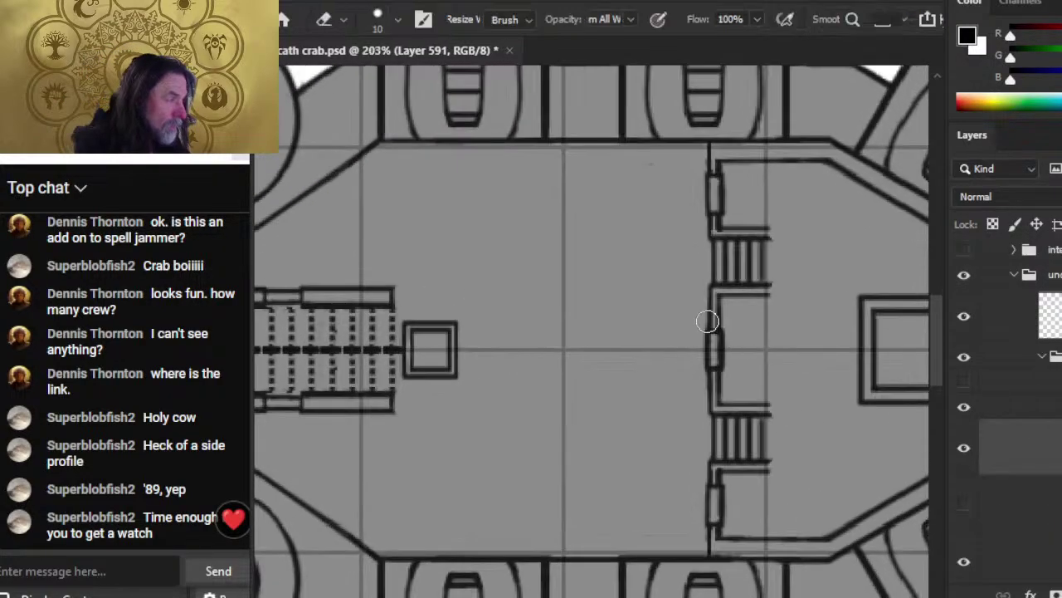
pyautogui.press('b')
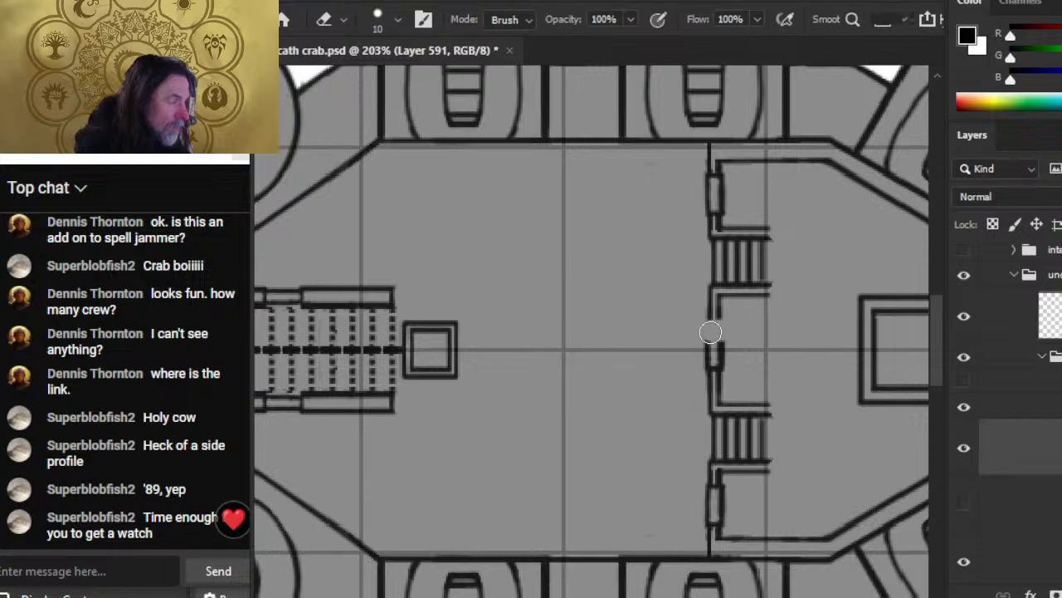
pyautogui.press('b')
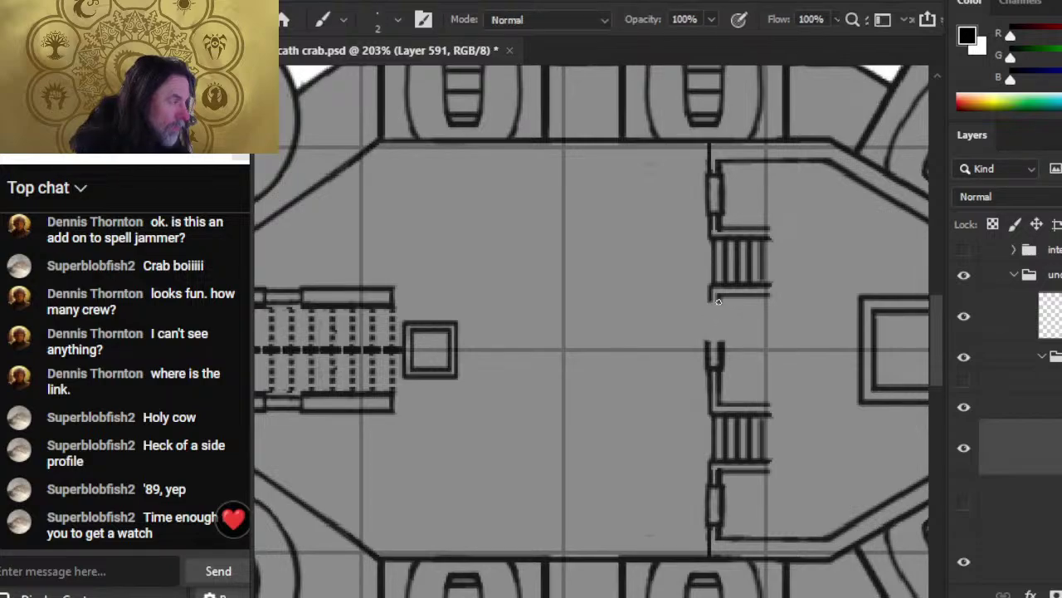
pyautogui.press('e')
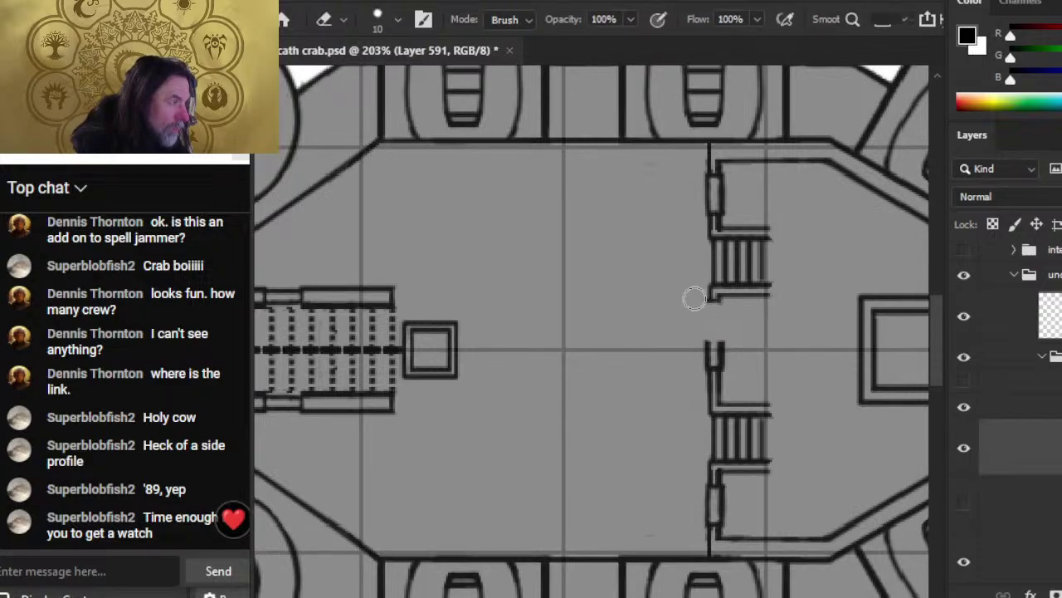
pyautogui.moveTo(733, 311); pyautogui.dragTo(741, 339)
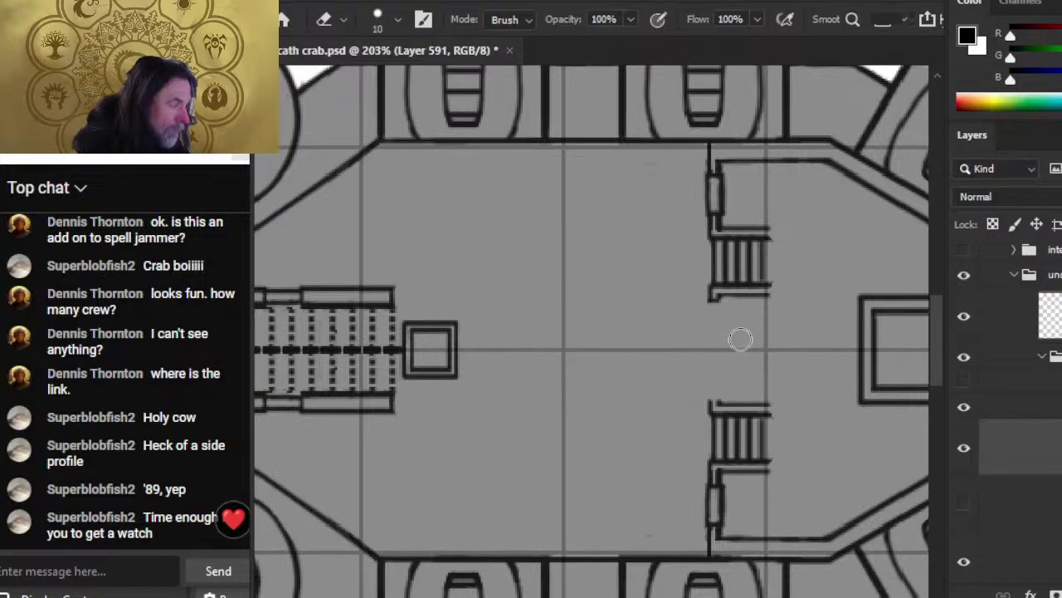
pyautogui.press('b')
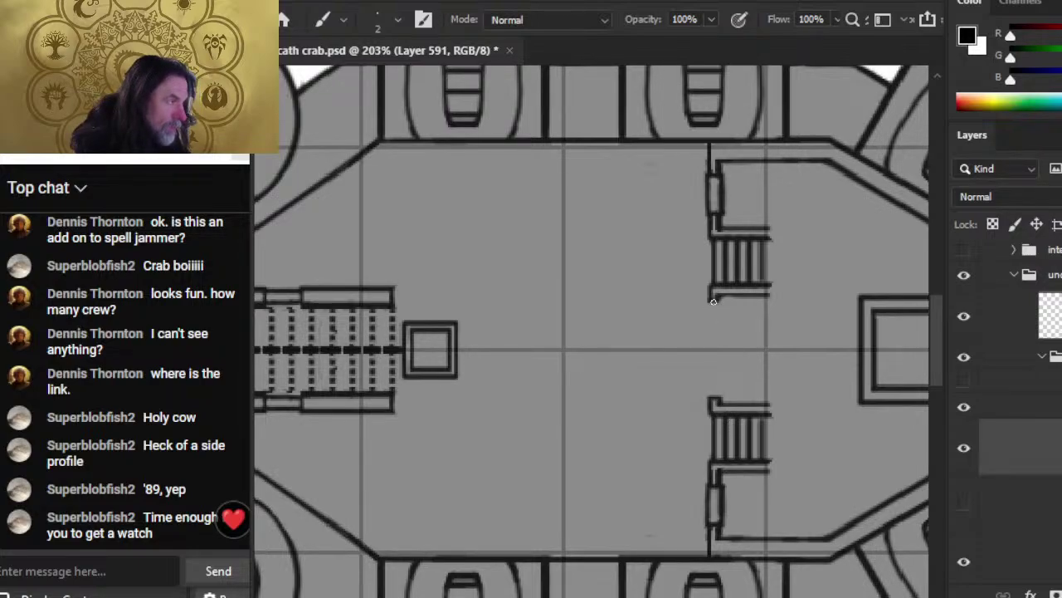
pyautogui.moveTo(711, 305)
pyautogui.mouseDown()
pyautogui.moveTo(709, 399)
pyautogui.moveTo(720, 374)
pyautogui.moveTo(714, 307)
pyautogui.mouseUp()
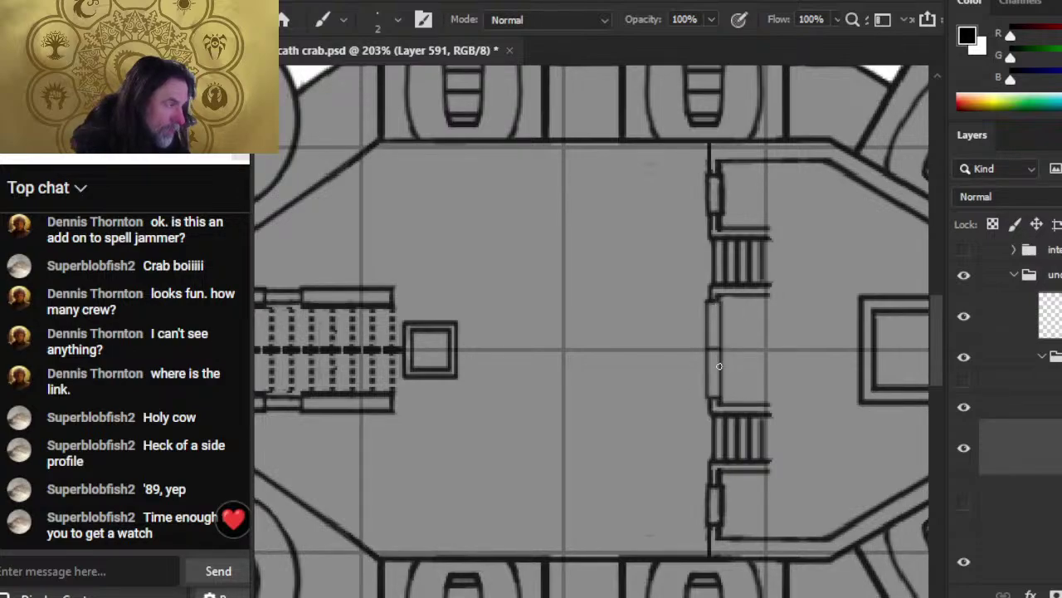
# - Zoom in on the central bulkhead and erase stray strokes along the wall between the staircases
pyautogui.press('z')
pyautogui.scroll(-3, 770, 403)
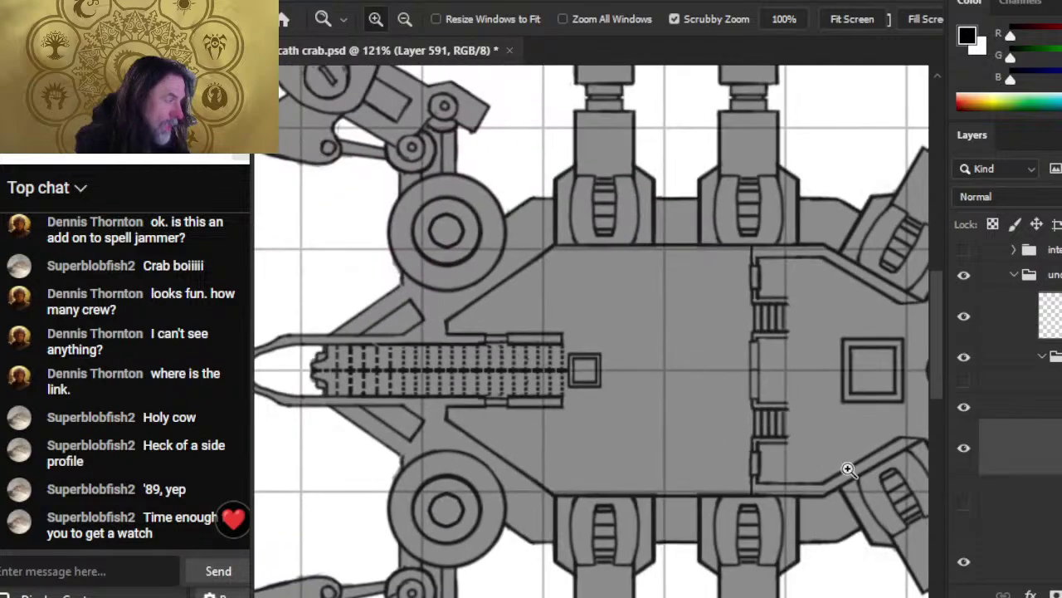
pyautogui.scroll(-2, 787, 438)
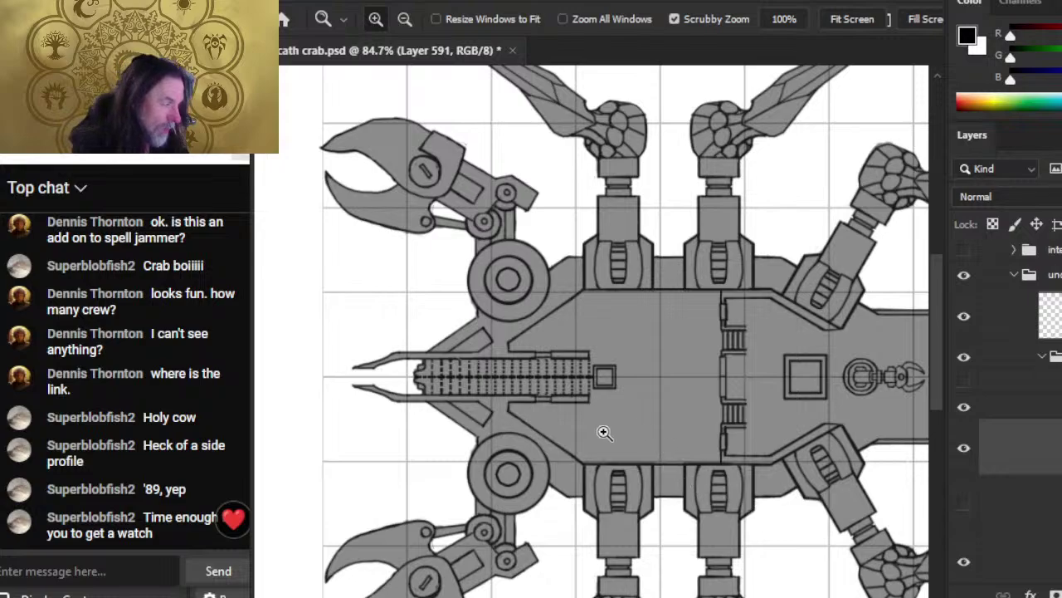
pyautogui.scroll(1, 714, 407)
pyautogui.scroll(3, 745, 374)
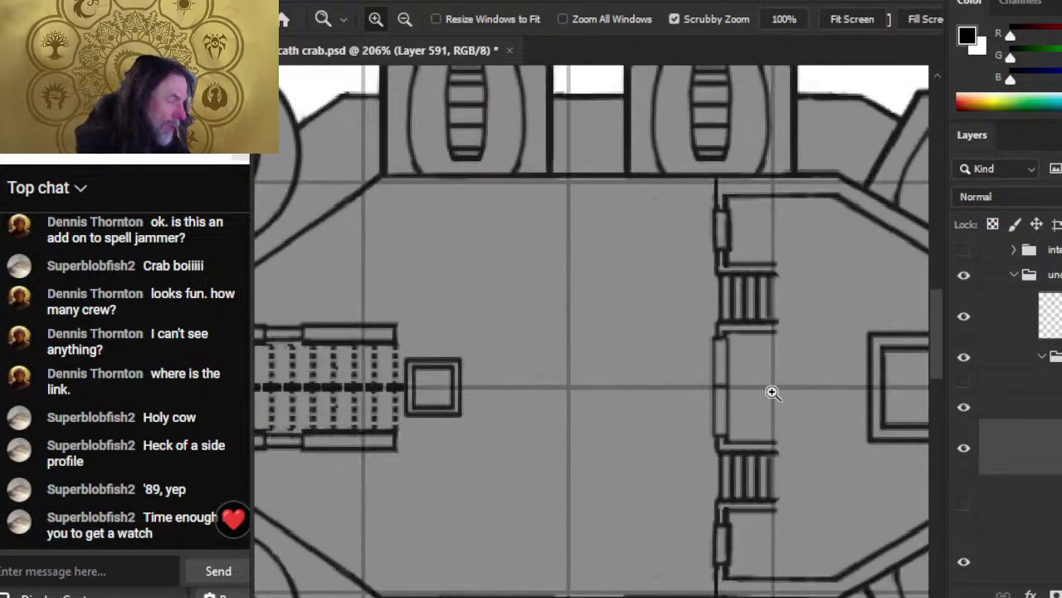
pyautogui.press('b')
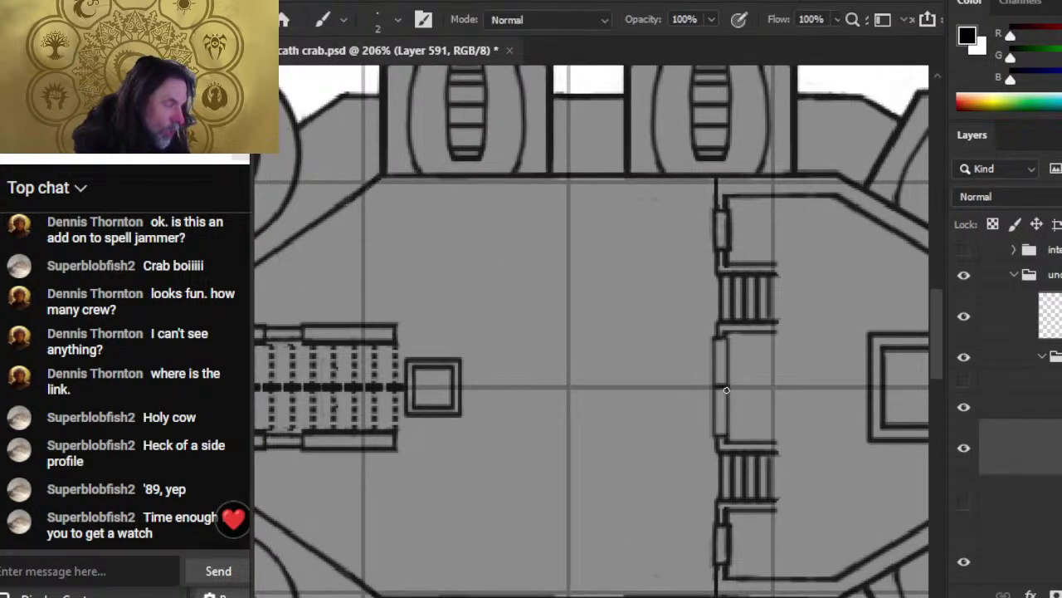
pyautogui.press('e')
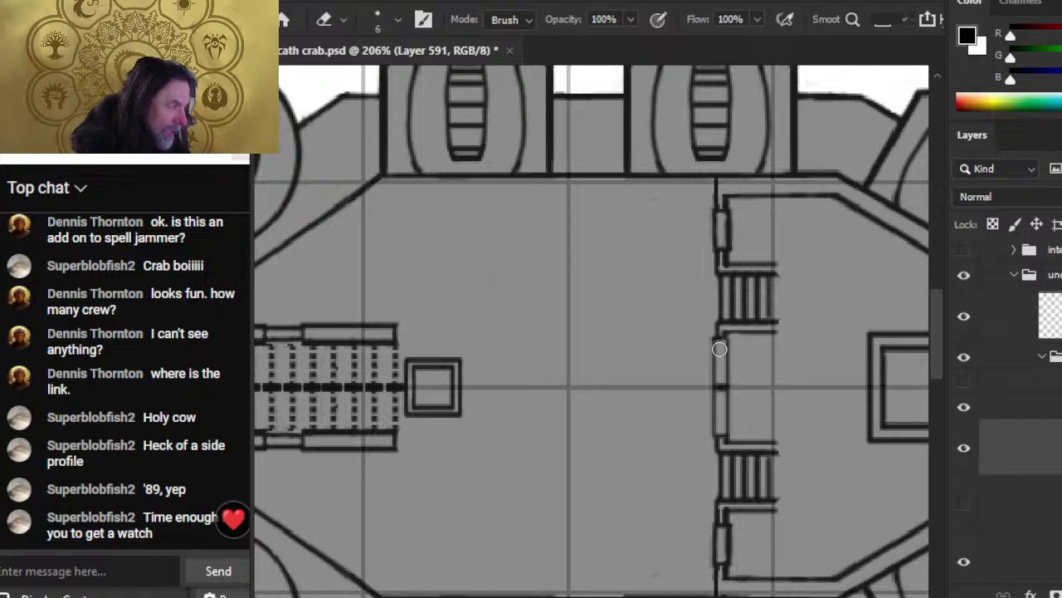
pyautogui.press('b')
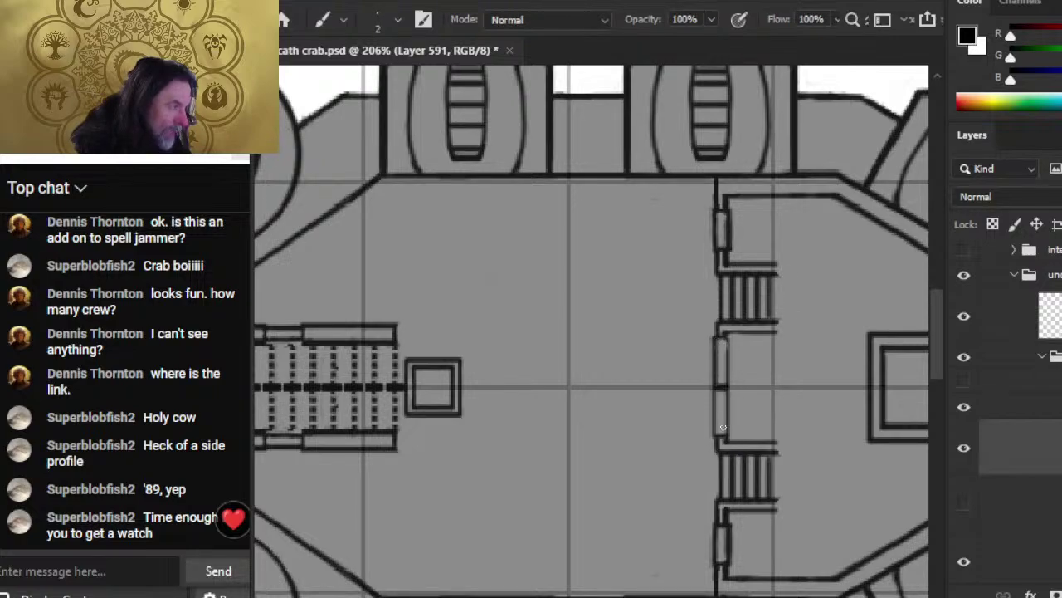
pyautogui.press('e')
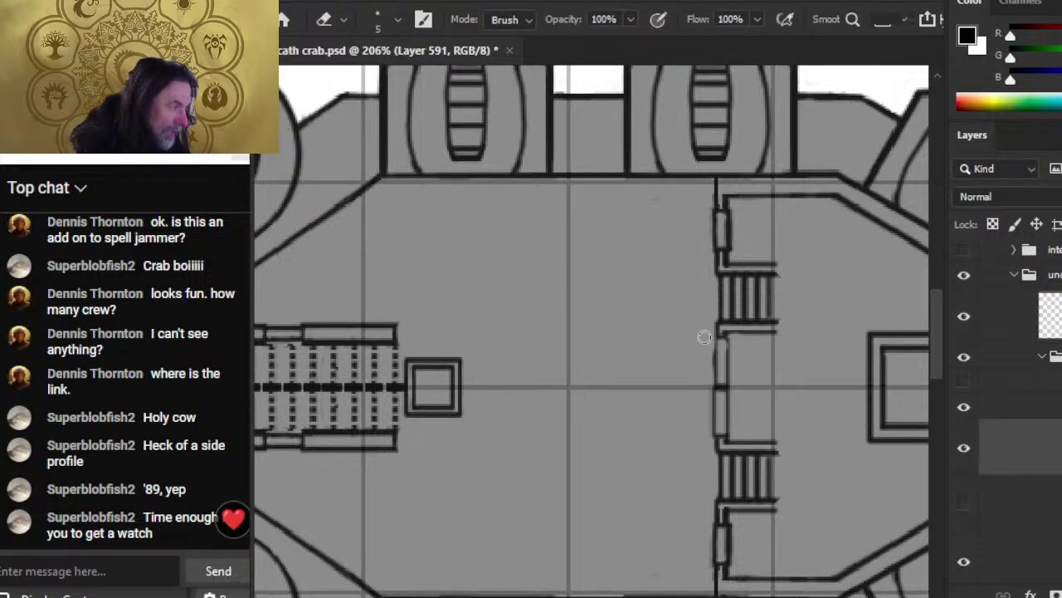
pyautogui.press('b')
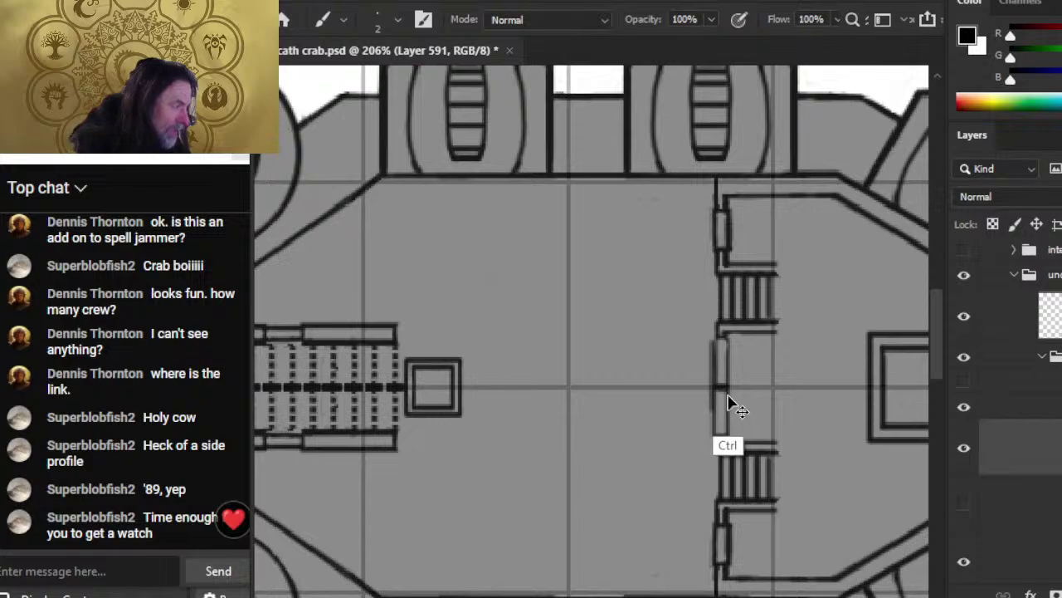
# - Undo the bad wall strokes and redraw both wall segments as clean straight lines
pyautogui.hotkey('ctrl', 'z')
pyautogui.keyDown('shift'); pyautogui.click(719, 415); pyautogui.keyUp('shift')
pyautogui.press('e')
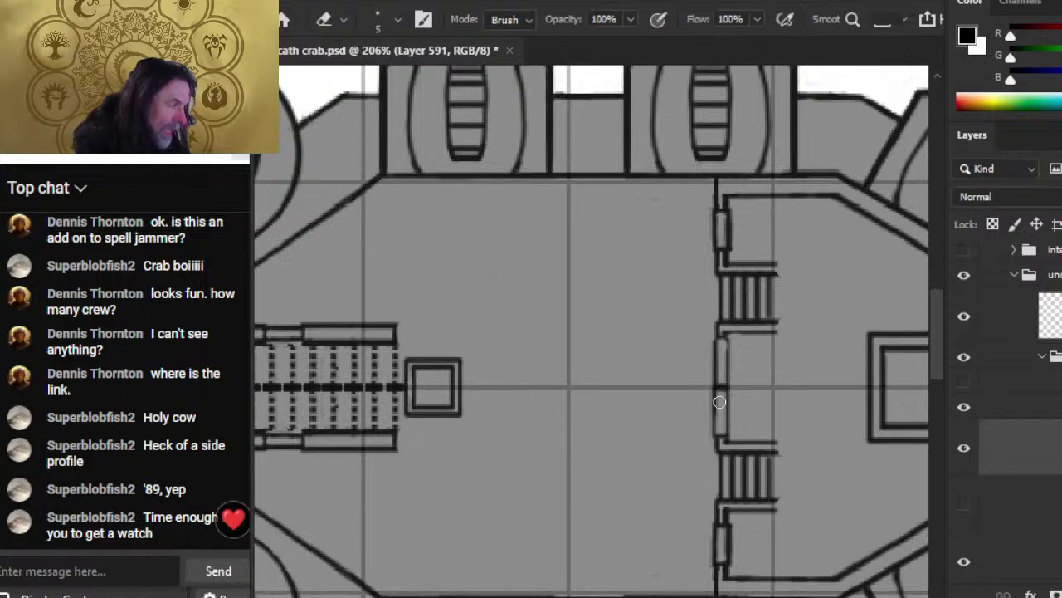
pyautogui.hotkey('ctrl', 'z')
pyautogui.press('b')
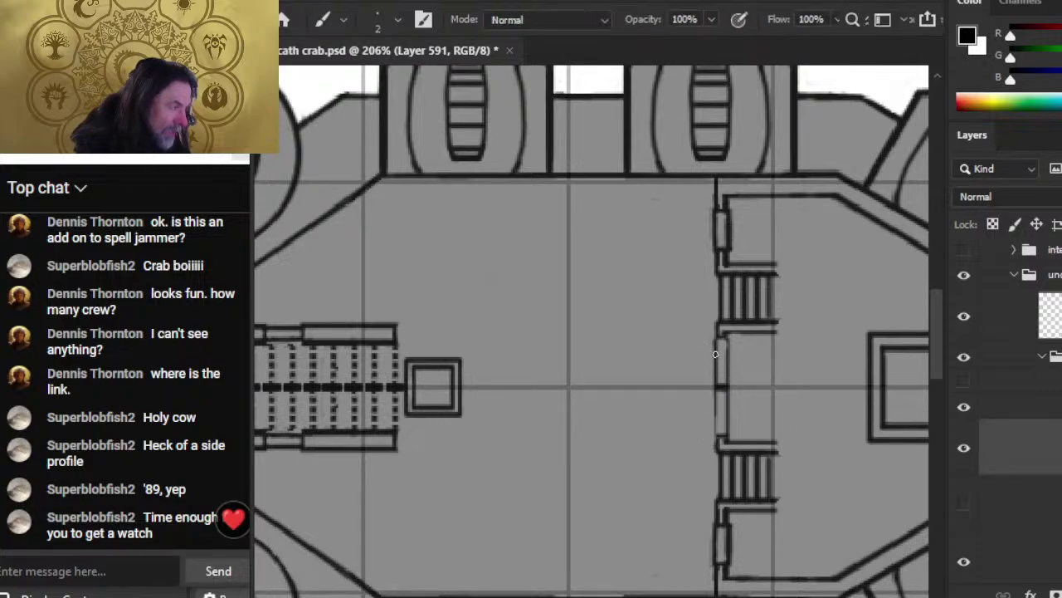
pyautogui.keyDown('shift'); pyautogui.click(713, 349); pyautogui.keyUp('shift')
# - Zoom out to check the whole crab ship, including its rear, and save the file
pyautogui.press('e')
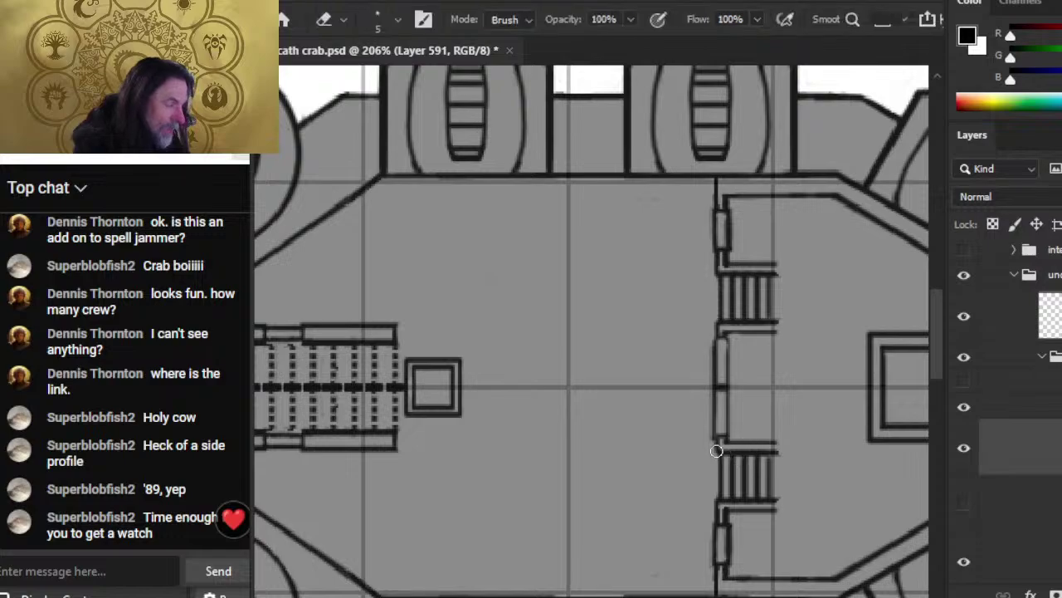
pyautogui.press('z')
pyautogui.moveTo(731, 473); pyautogui.dragTo(668, 439)
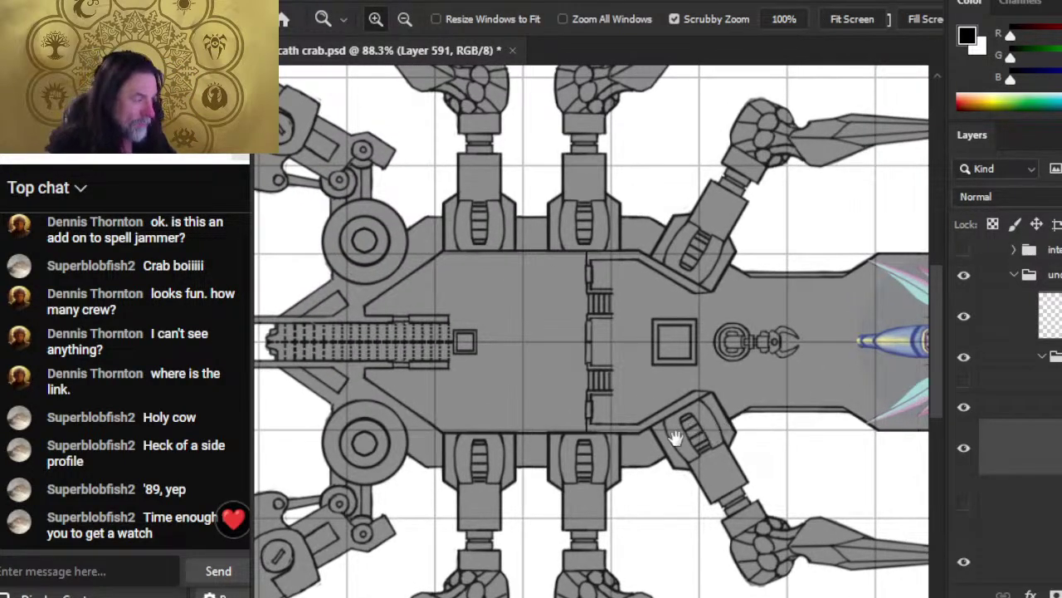
pyautogui.moveTo(716, 430); pyautogui.dragTo(589, 426)
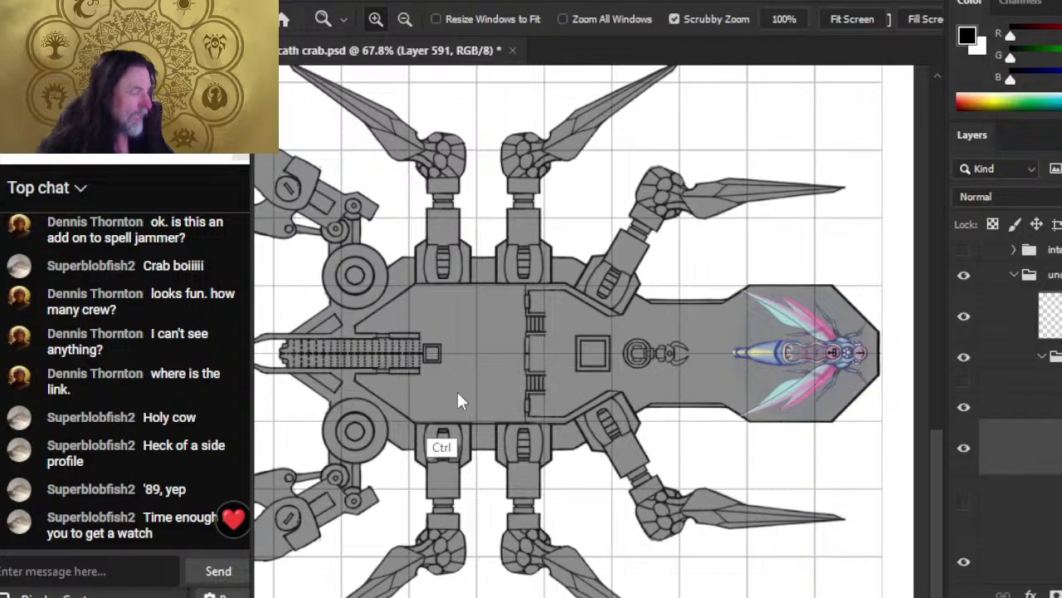
pyautogui.hotkey('ctrl', 's')
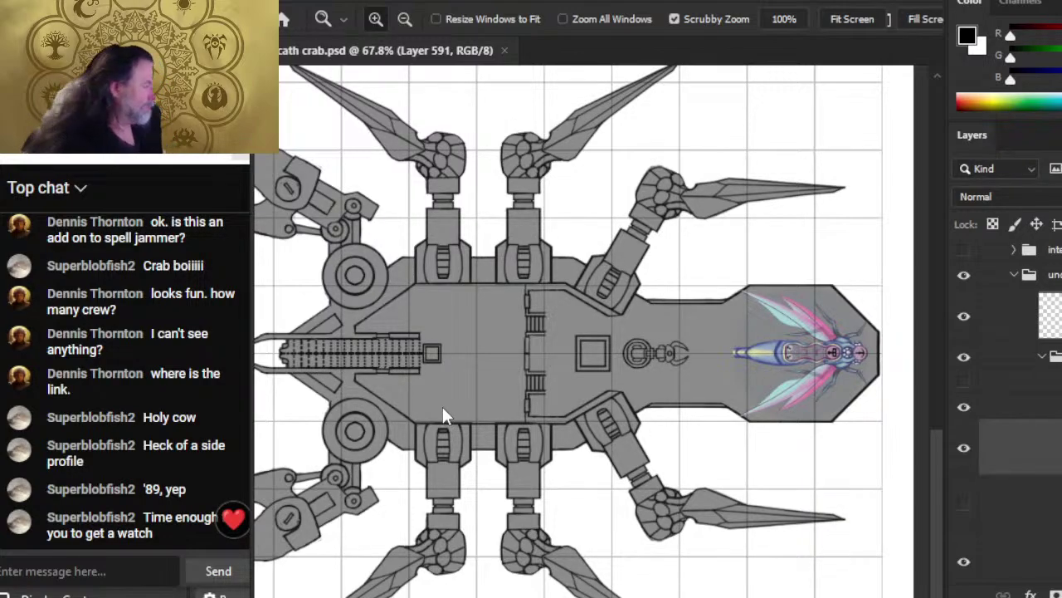
# - Toggle a layer's visibility to compare, save again, and close the crab ship document
pyautogui.click(969, 387)
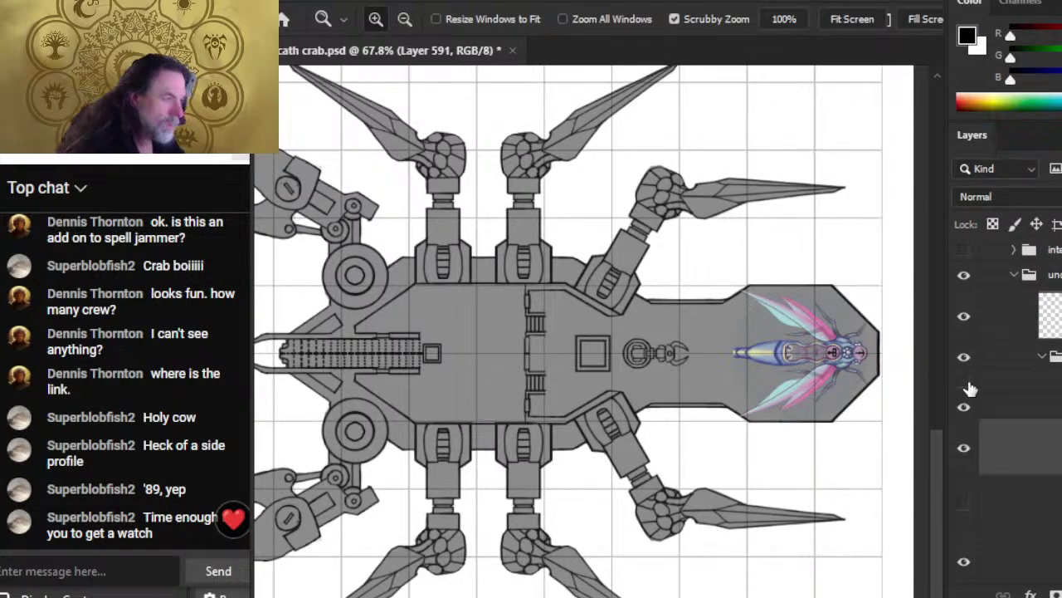
pyautogui.click(968, 385)
pyautogui.hotkey('ctrl', 's')
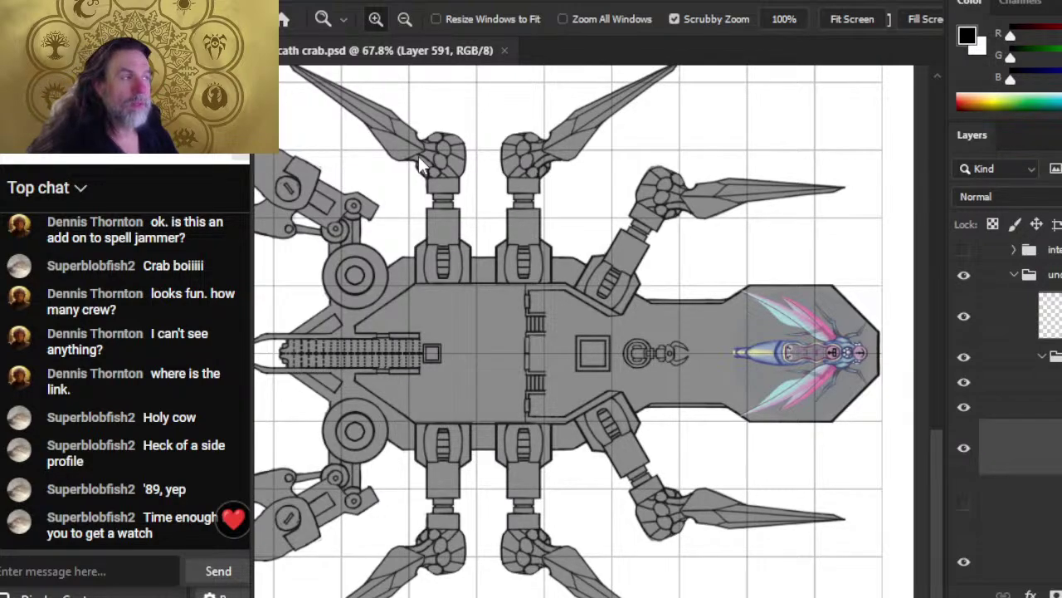
pyautogui.click(503, 51)
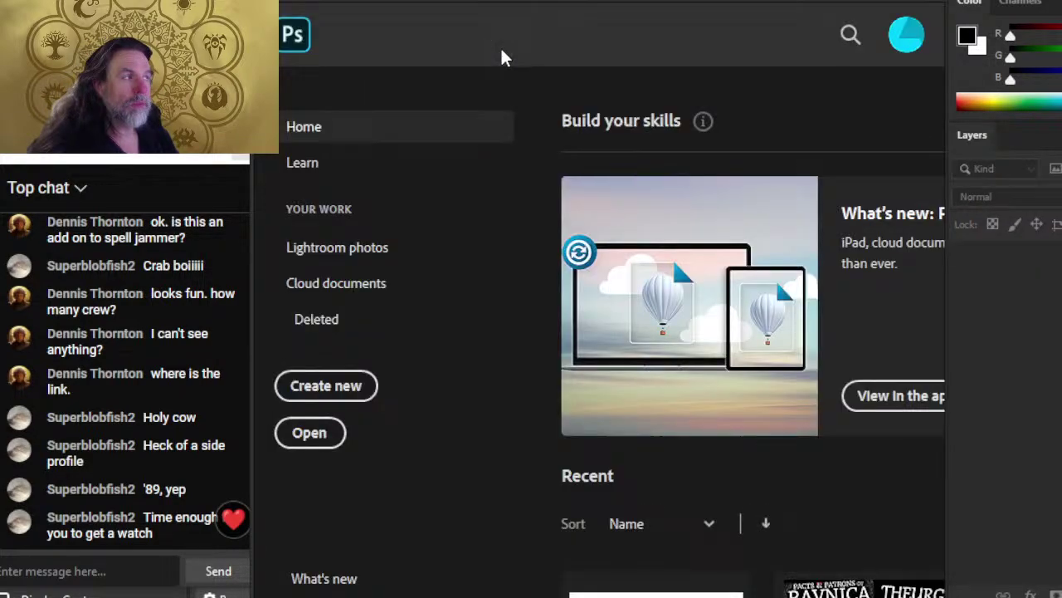
# - Reopen vocath crab.psd from recent files and zoom onto the crew area, claw and engine
pyautogui.click(293, 12)
pyautogui.moveTo(365, 106)
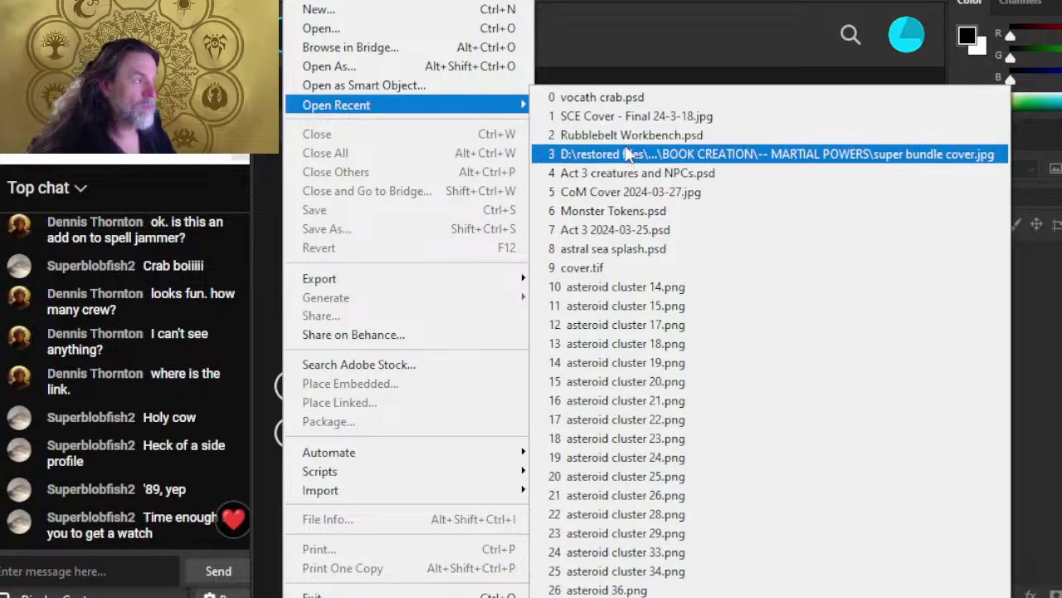
pyautogui.click(627, 96)
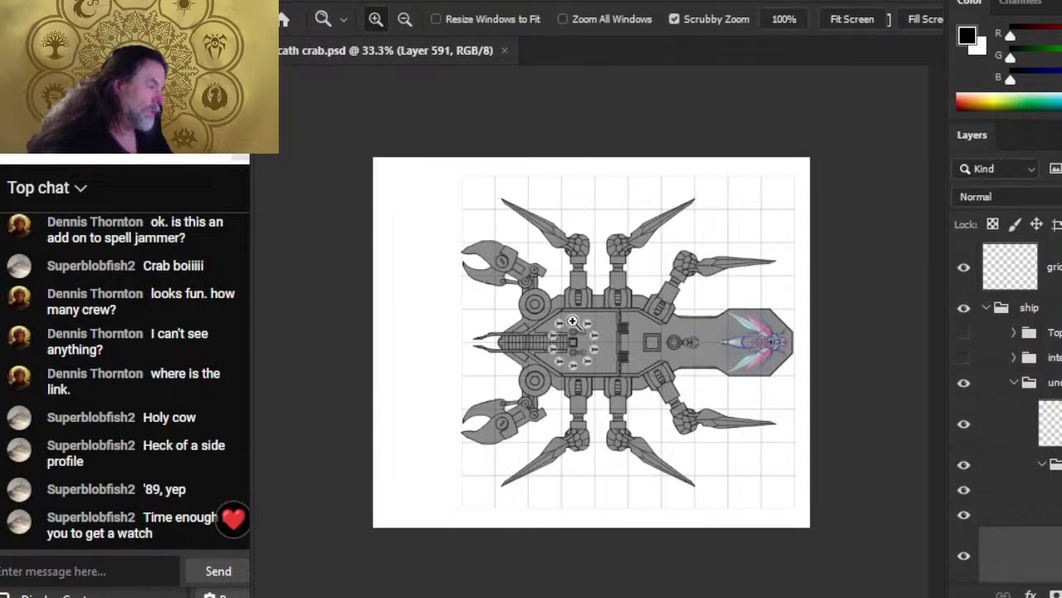
pyautogui.moveTo(595, 340); pyautogui.dragTo(725, 381)
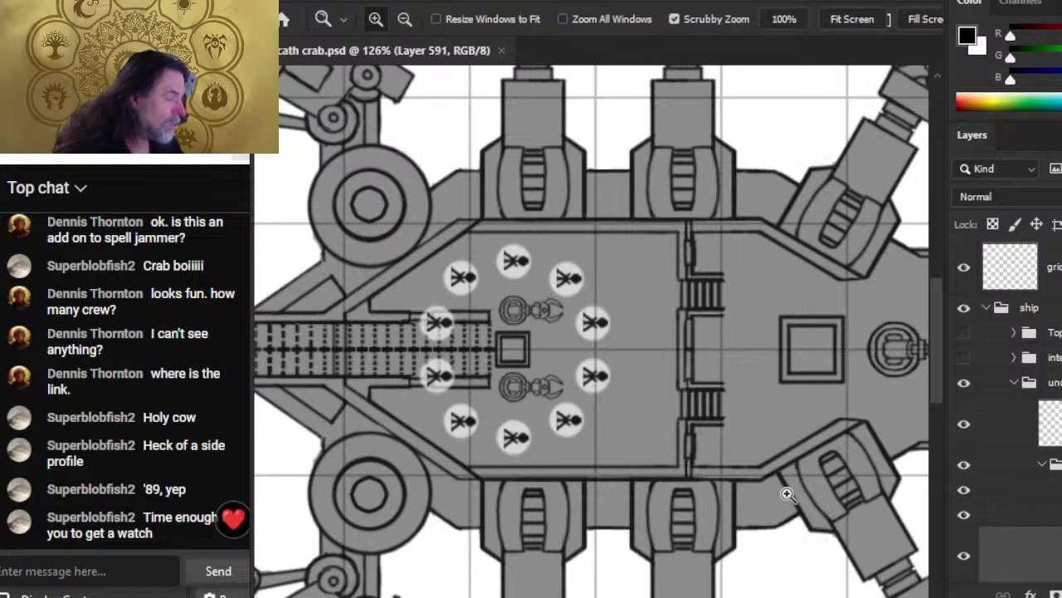
pyautogui.moveTo(785, 493); pyautogui.dragTo(595, 404)
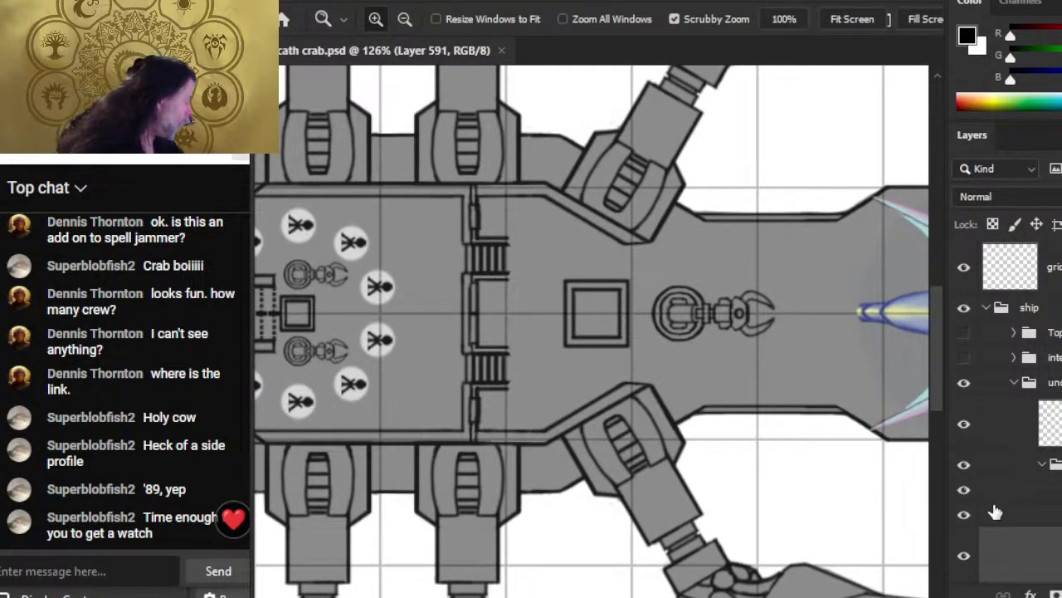
# - Toggle the crew-room and ship detail layers off and on to compare the crew tokens
pyautogui.click(964, 491)
pyautogui.click(964, 491)
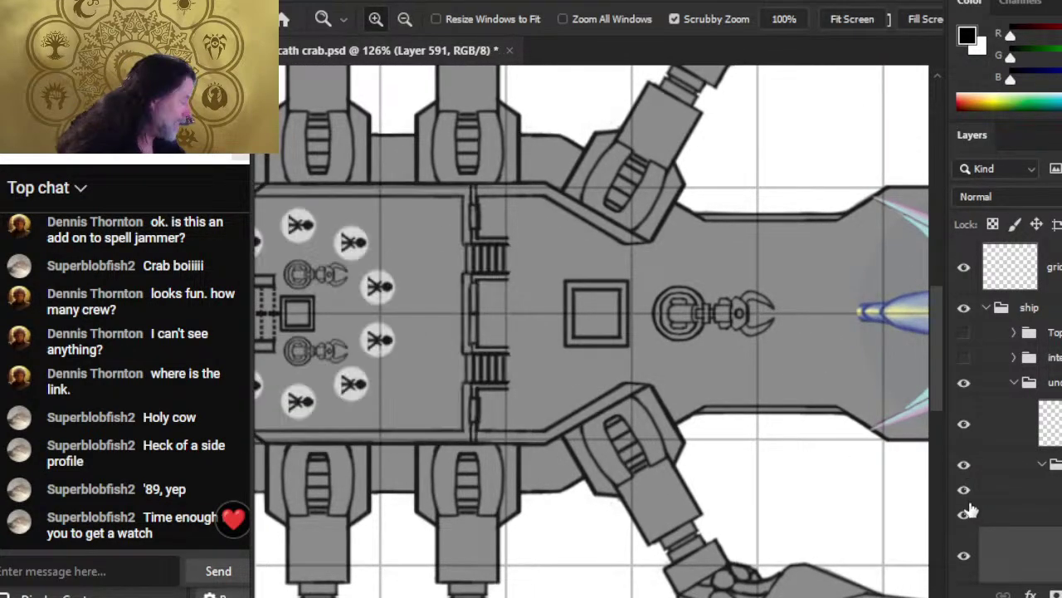
pyautogui.click(965, 516)
pyautogui.click(965, 555)
pyautogui.click(965, 556)
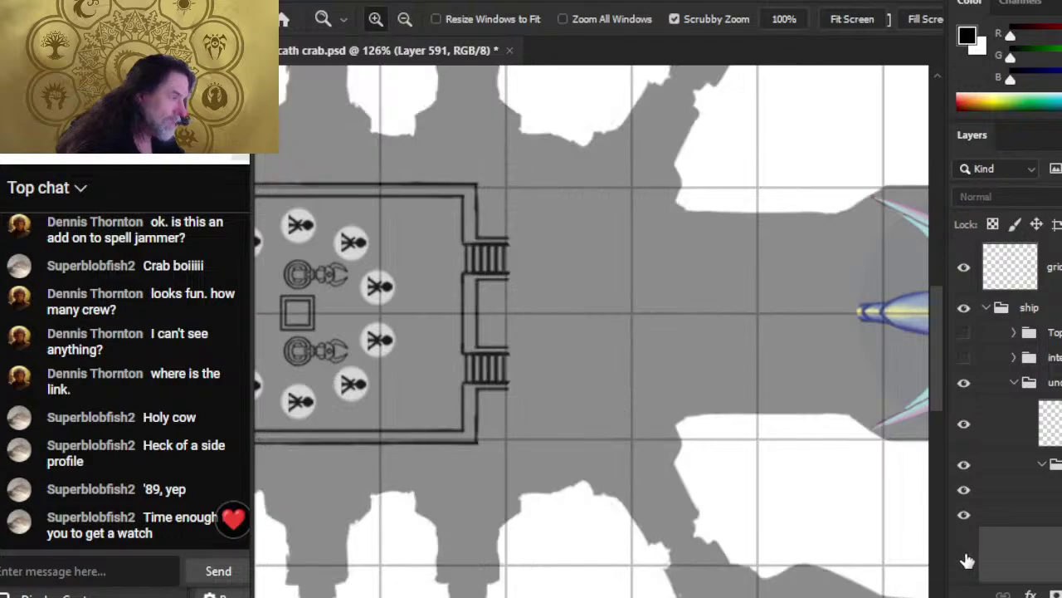
pyautogui.click(965, 555)
# - Lasso near the crab emblem, pan the ship right, and hide the hull and arm artwork layer
pyautogui.press('l')
pyautogui.moveTo(699, 264)
pyautogui.mouseDown()
pyautogui.moveTo(646, 277)
pyautogui.moveTo(735, 364)
pyautogui.moveTo(802, 307)
pyautogui.moveTo(689, 268)
pyautogui.mouseUp()
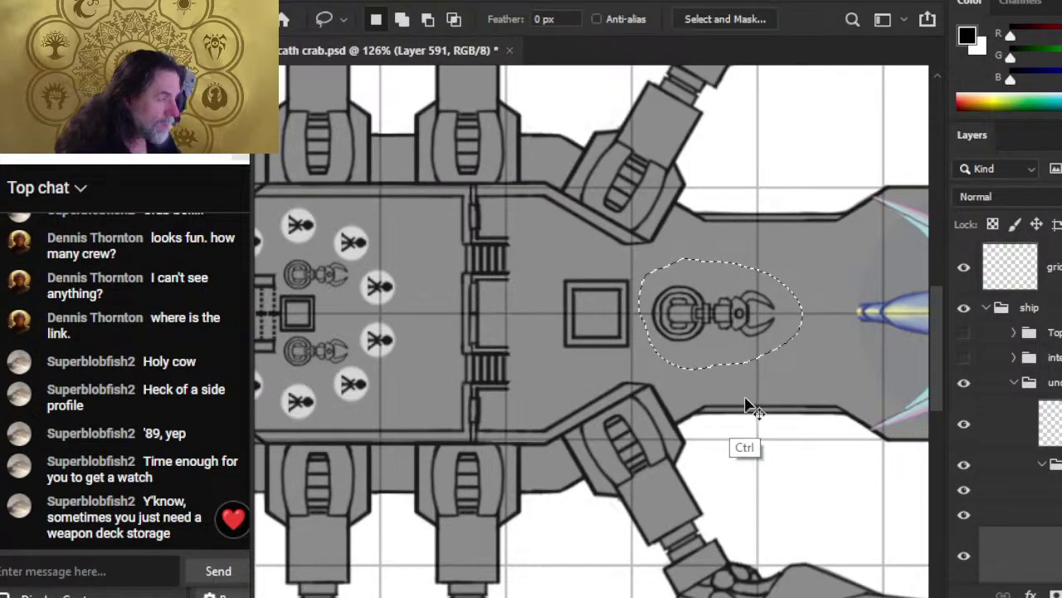
pyautogui.moveTo(422, 369); pyautogui.dragTo(519, 354)
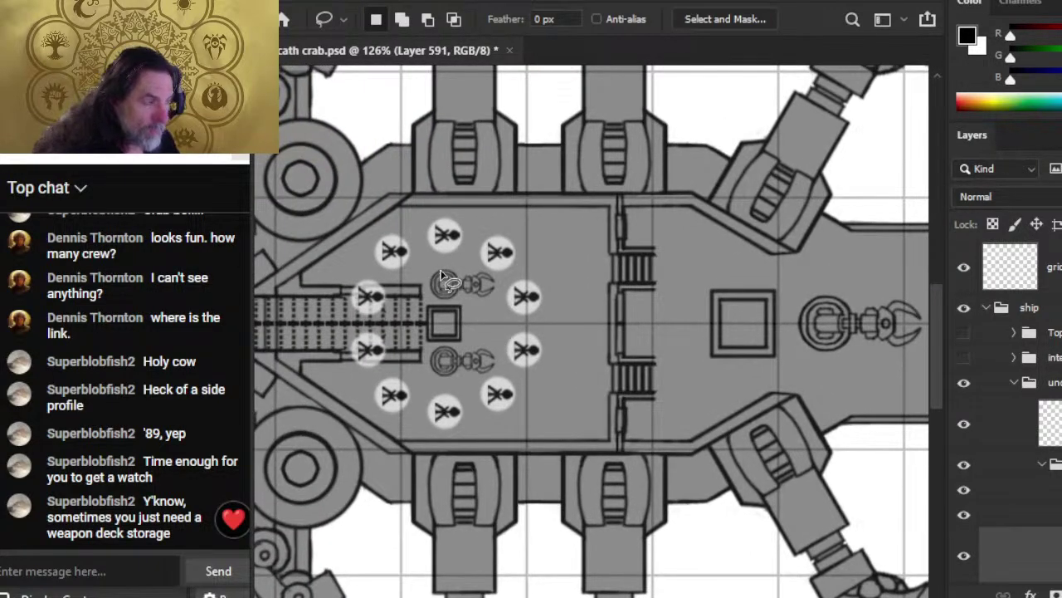
pyautogui.click(966, 515)
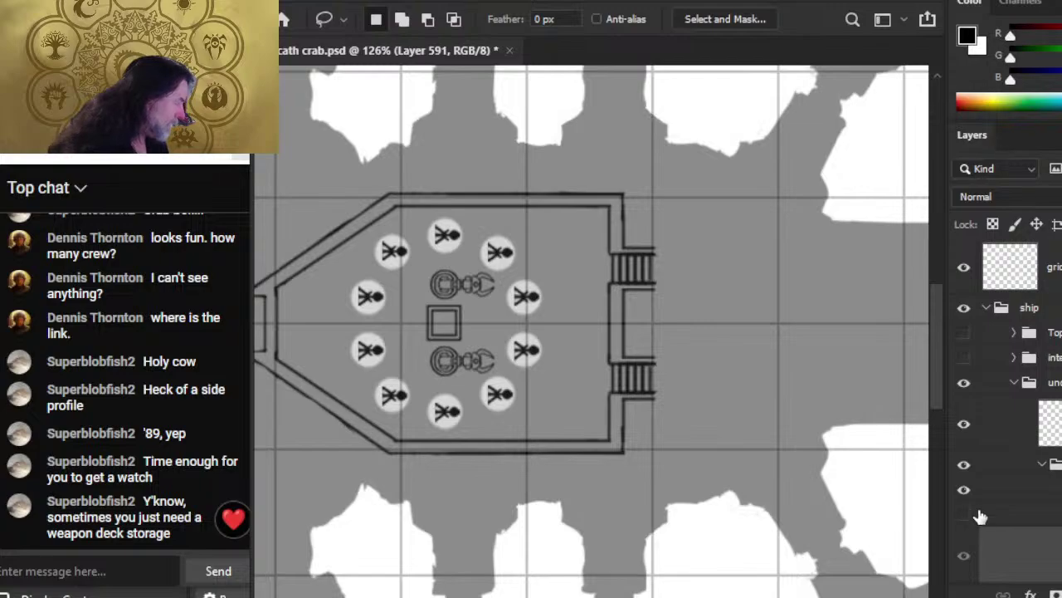
# - Zoom into the crew circle, trial-copy the upper crab console, undo it, and hide the consoles layer
pyautogui.hotkey('ctrl', 'space')
pyautogui.moveTo(387, 319)
pyautogui.mouseDown()
pyautogui.moveTo(478, 286)
pyautogui.moveTo(554, 288)
pyautogui.moveTo(591, 251)
pyautogui.moveTo(548, 225)
pyautogui.moveTo(490, 217)
pyautogui.mouseUp()
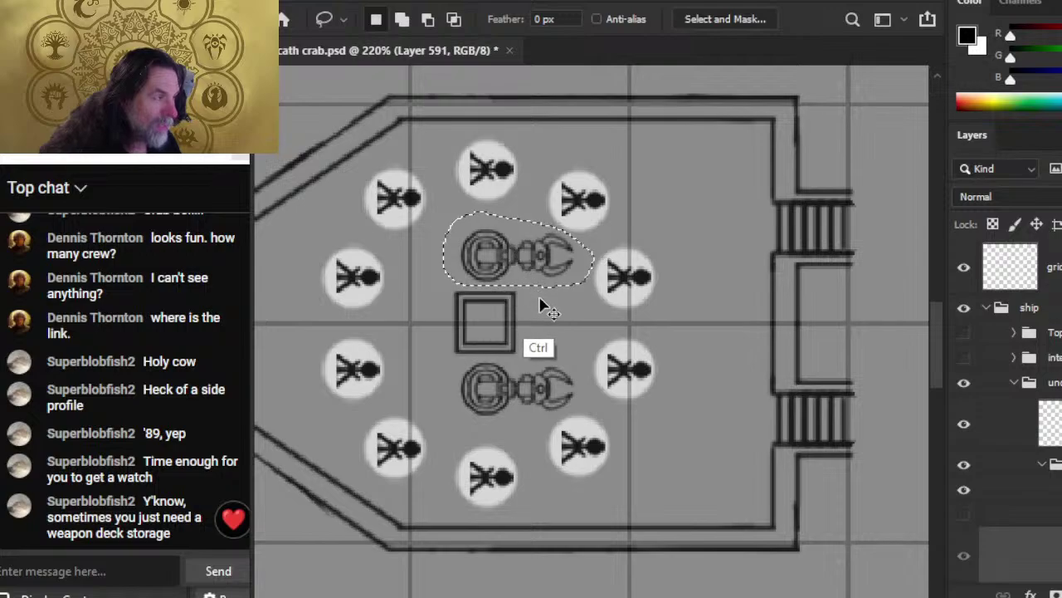
pyautogui.hotkey('ctrl', 'j')
pyautogui.press('v')
pyautogui.press('ctrl')
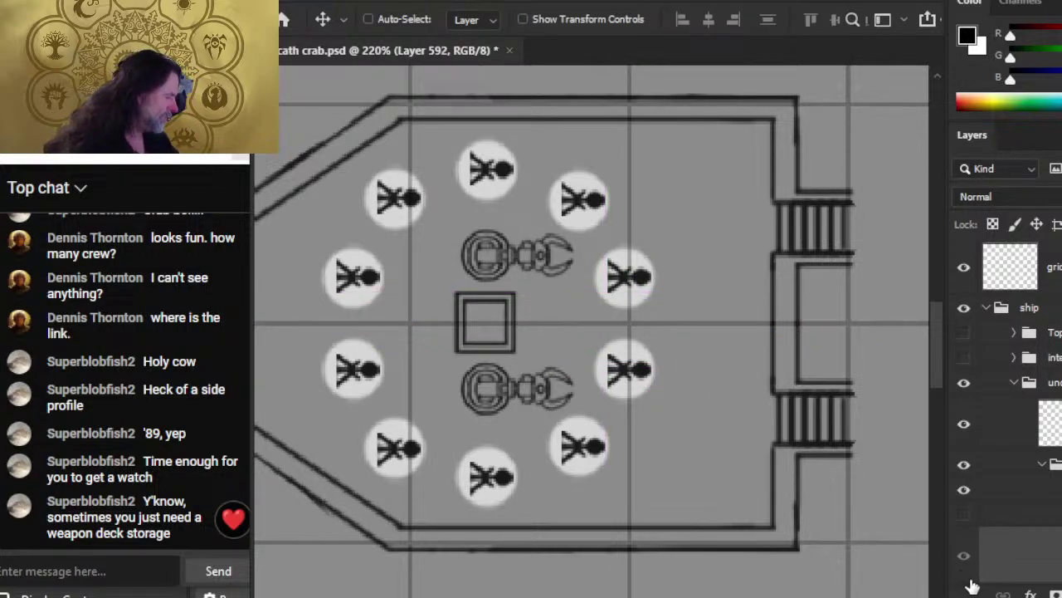
pyautogui.hotkey('ctrl', 'z')
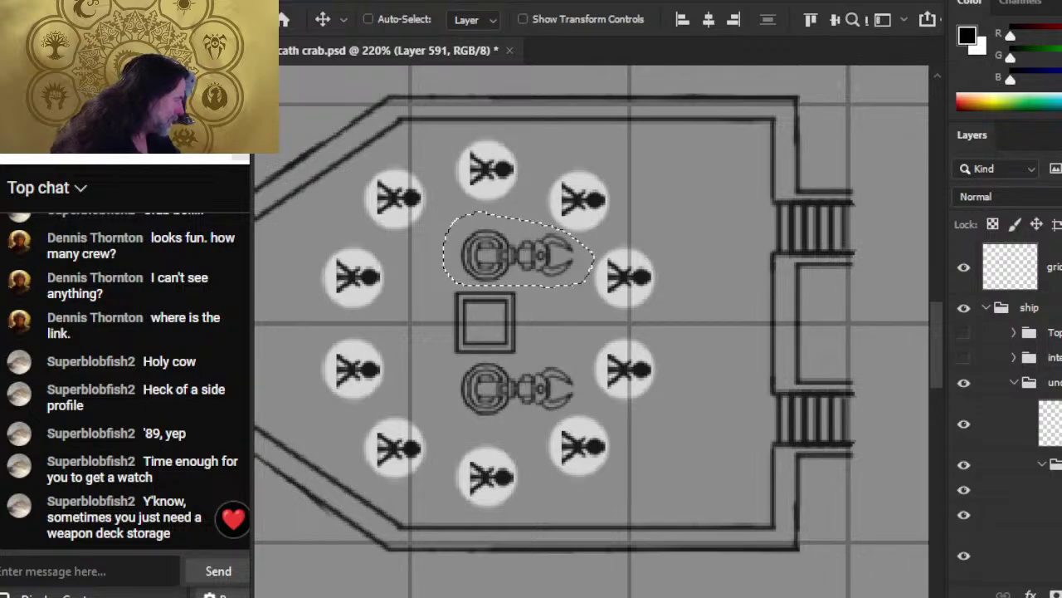
pyautogui.scroll(-3, 952, 483)
pyautogui.click(964, 444)
# - Show and select the crab consoles layer, then drag a duplicate of the upper crab near the stairs
pyautogui.click(963, 444)
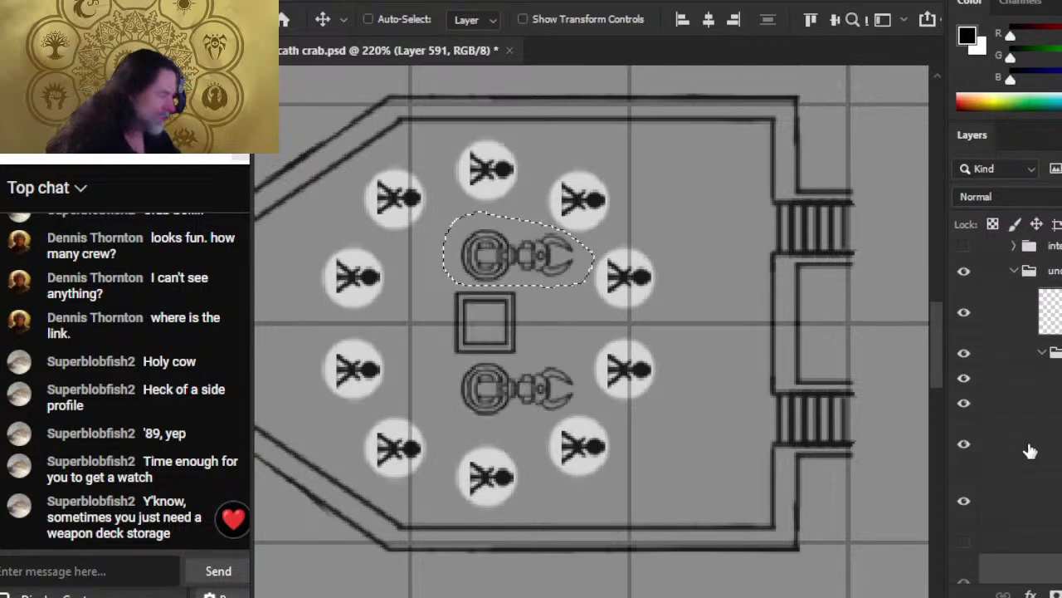
pyautogui.click(1029, 448)
pyautogui.press('ctrl')
pyautogui.hotkey('ctrl', 'j')
pyautogui.moveTo(628, 379)
pyautogui.mouseDown()
pyautogui.moveTo(739, 391)
pyautogui.moveTo(781, 428)
pyautogui.moveTo(770, 418)
pyautogui.moveTo(795, 420)
pyautogui.mouseUp()
# - Flip the crab copy horizontally with Free Transform and nudge it left into position
pyautogui.press('l')
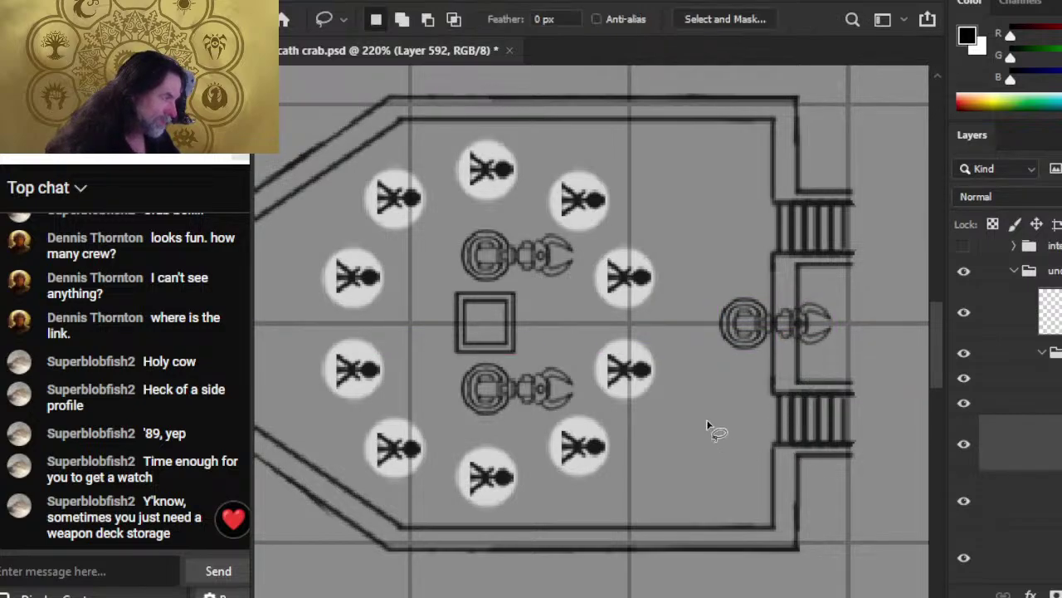
pyautogui.rightClick(707, 397)
pyautogui.click(814, 259)
pyautogui.rightClick(734, 247)
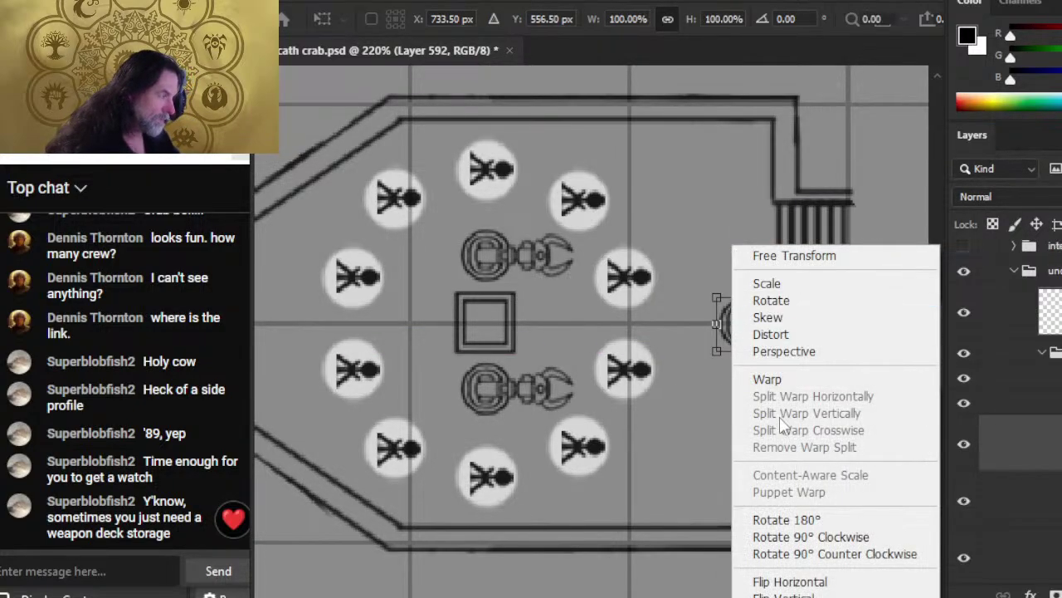
pyautogui.click(810, 582)
pyautogui.press('Return')
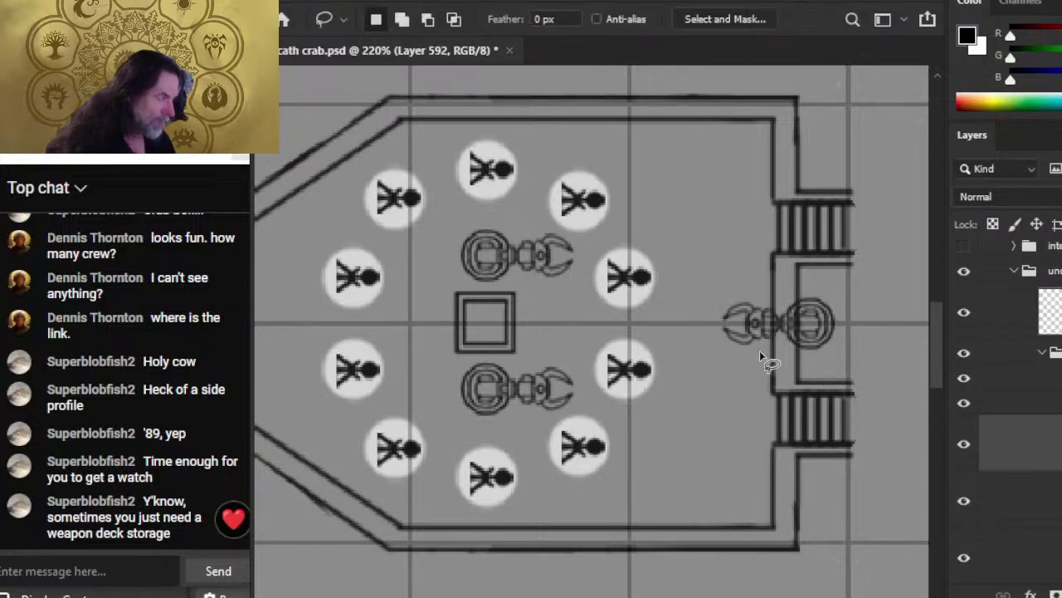
pyautogui.press('v')
pyautogui.hotkey('shift', 'Left')
pyautogui.hotkey('shift', 'Left')
pyautogui.hotkey('shift', 'Left')
pyautogui.hotkey('shift', 'Left')
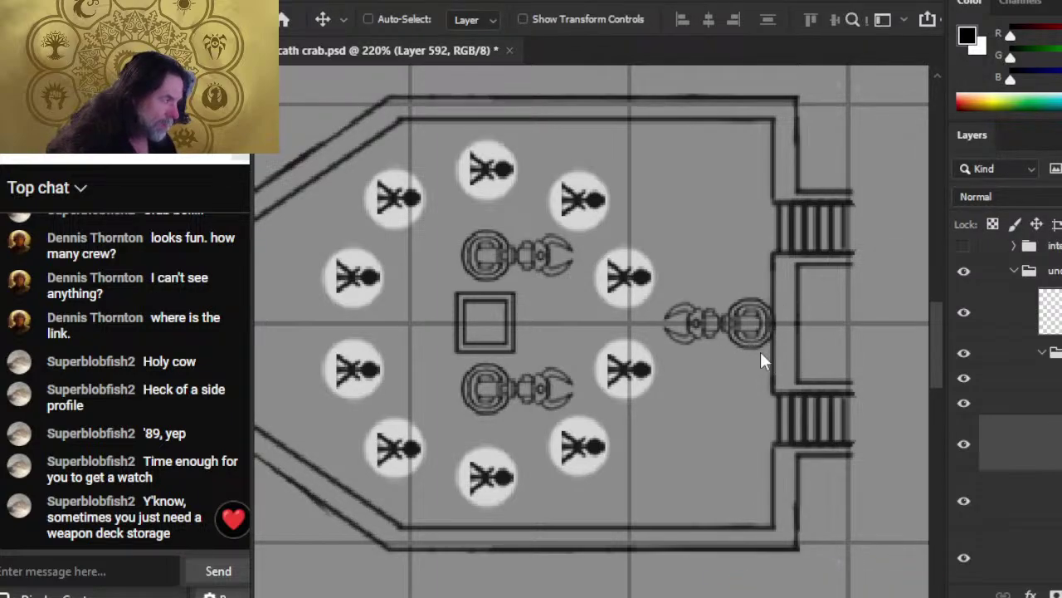
pyautogui.press('Left')
pyautogui.press('Left')
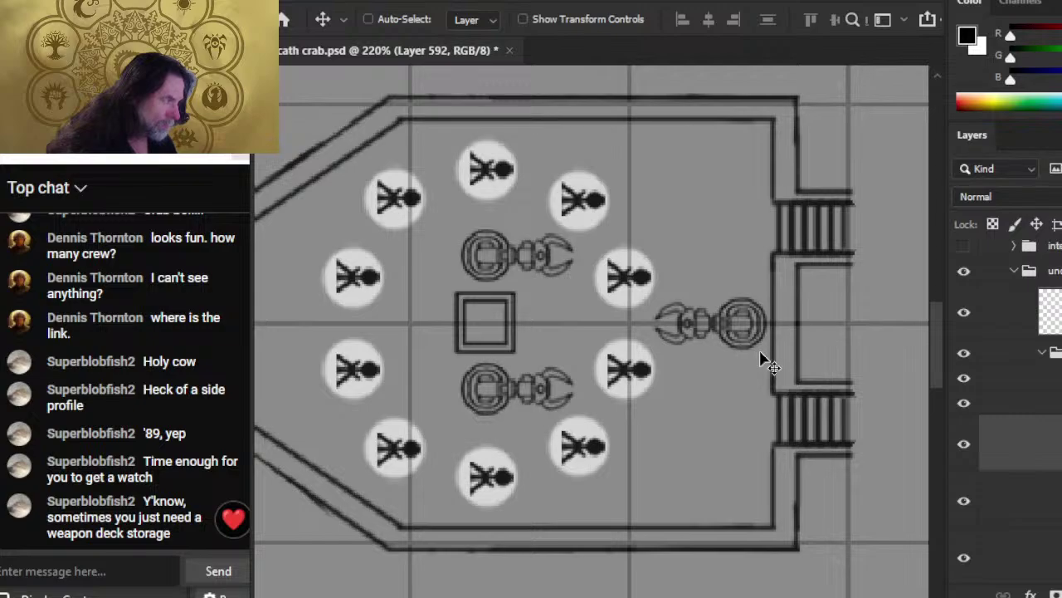
pyautogui.press('Left')
pyautogui.press('Right')
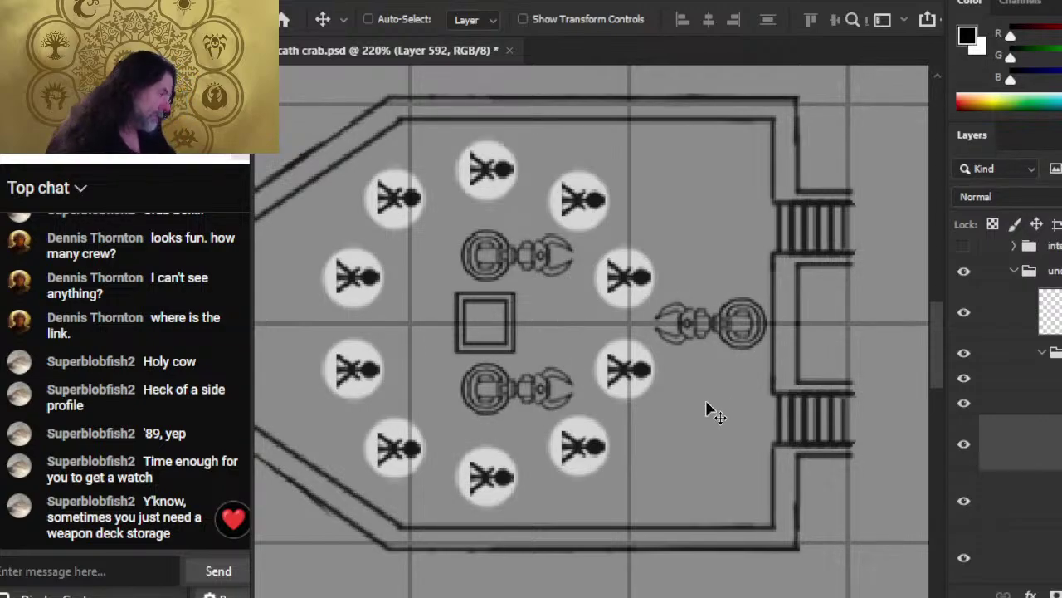
# - Move the crab copy into the doorway between the two stairways and flip it to face outward
pyautogui.press('l')
pyautogui.rightClick(670, 358)
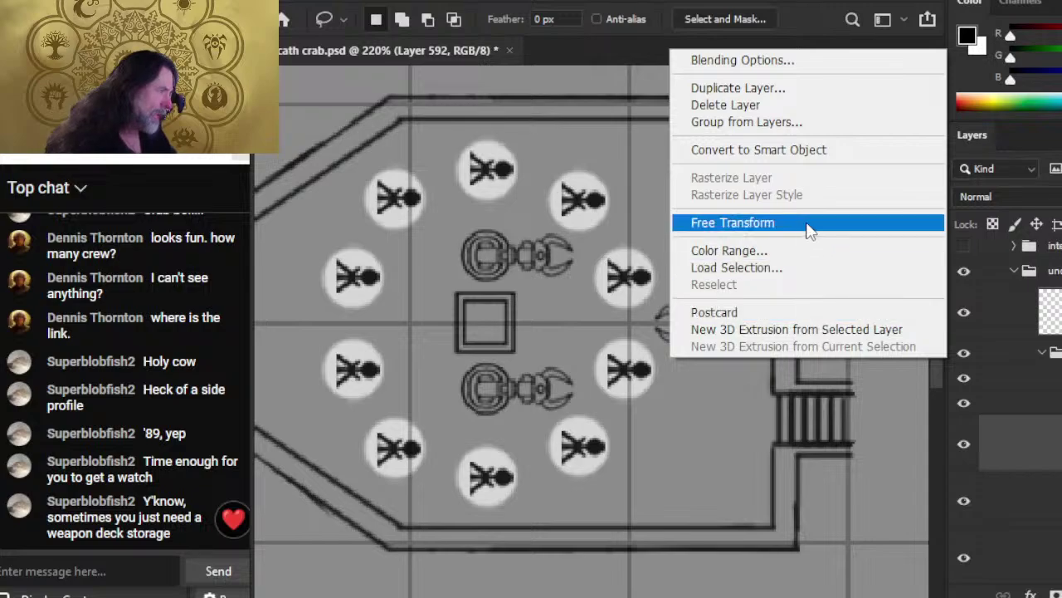
pyautogui.click(809, 221)
pyautogui.rightClick(774, 308)
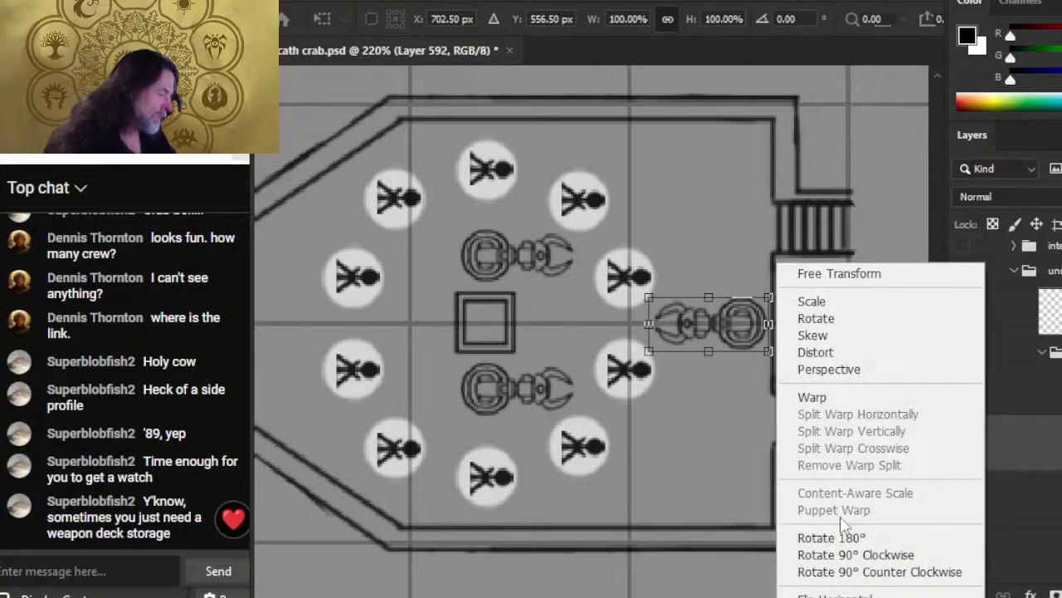
pyautogui.click(757, 495)
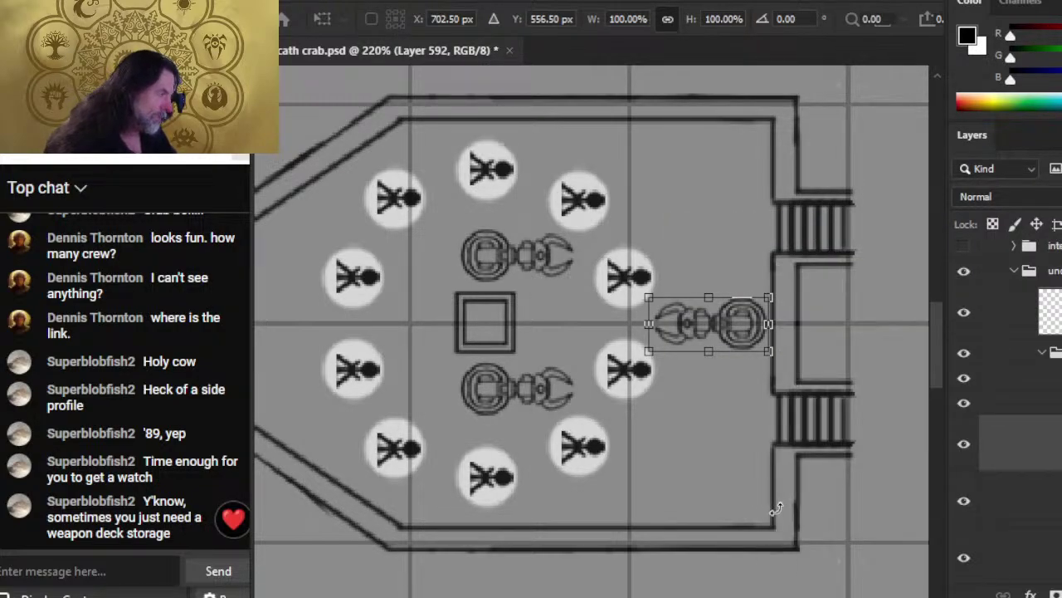
pyautogui.press('Return')
pyautogui.moveTo(722, 523); pyautogui.dragTo(788, 530)
pyautogui.hotkey('ctrl', 'shift', 'h')
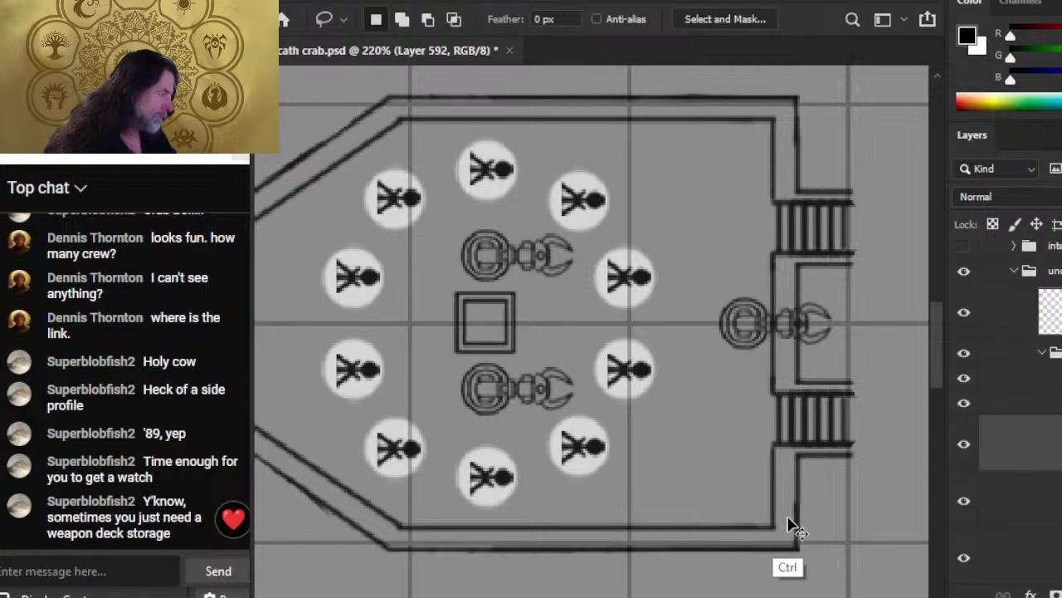
# - Expand the crab frame group, turn the detailed hull layer back on, and zoom onto the doorway crab
pyautogui.press('v')
pyautogui.scroll(-5, 851, 486)
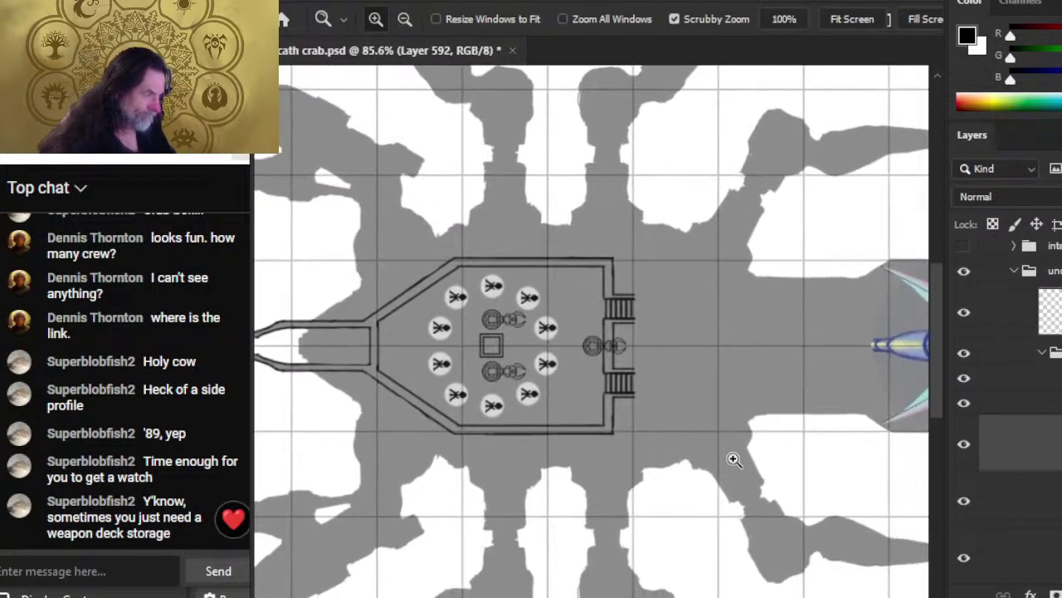
pyautogui.click(1045, 361)
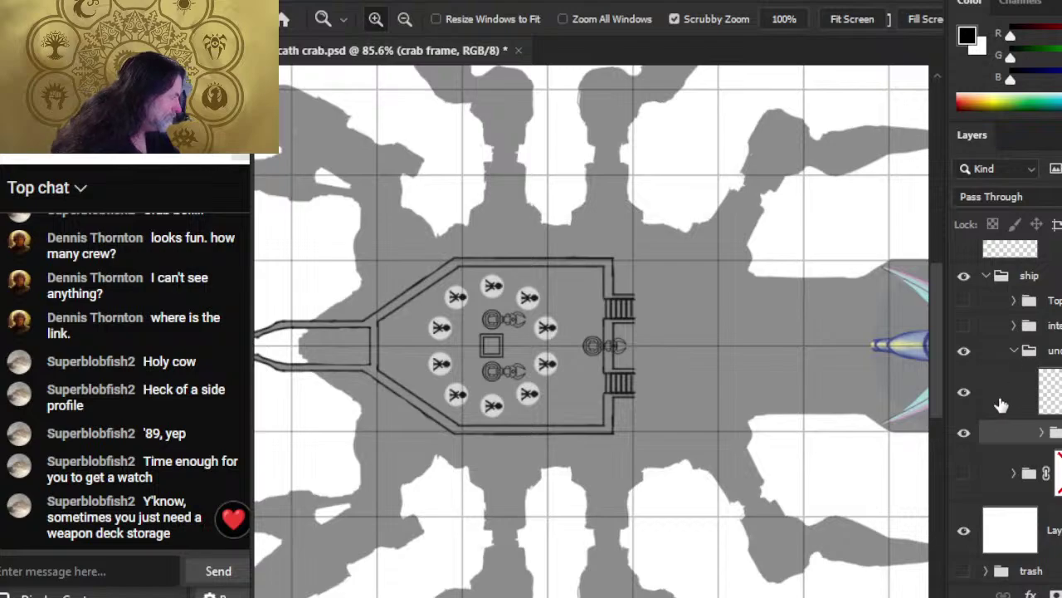
pyautogui.click(1041, 433)
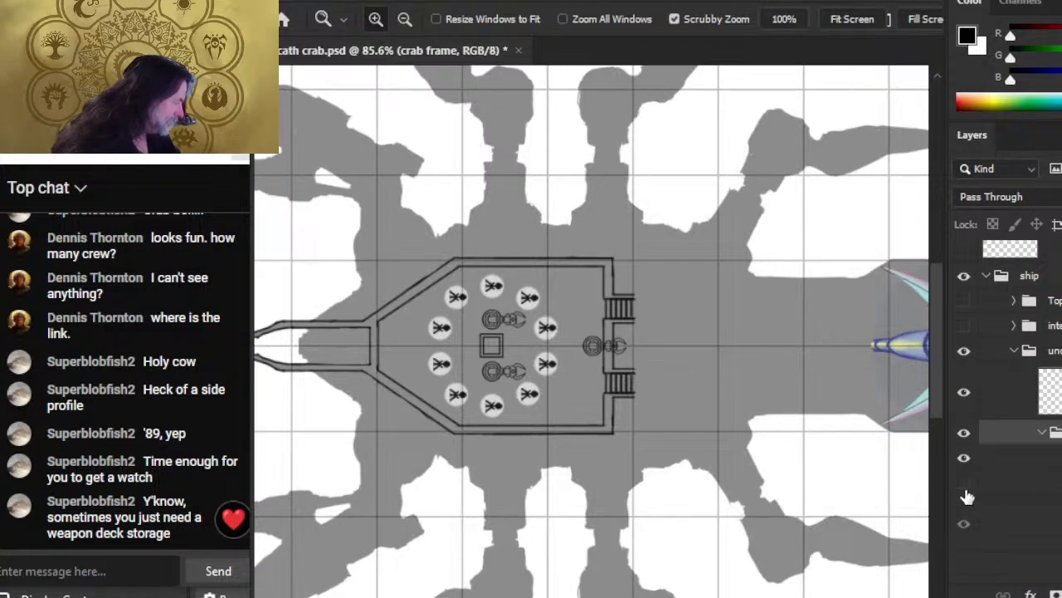
pyautogui.click(964, 503)
pyautogui.moveTo(624, 352); pyautogui.dragTo(706, 365)
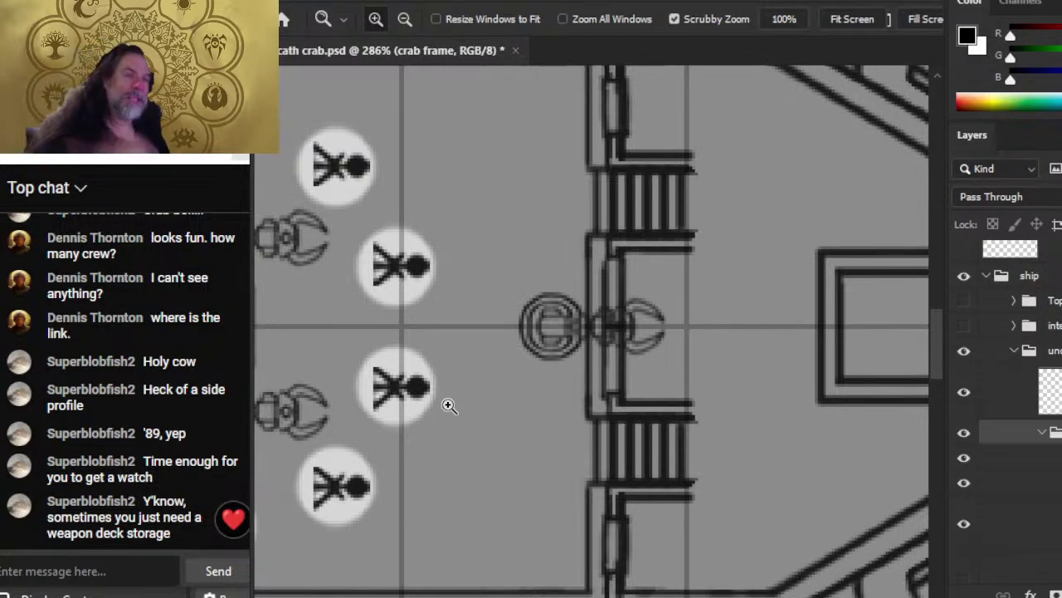
# - Hide the crew tokens and consoles layer, then zoom into the ship's centre section
pyautogui.scroll(-4, 758, 327)
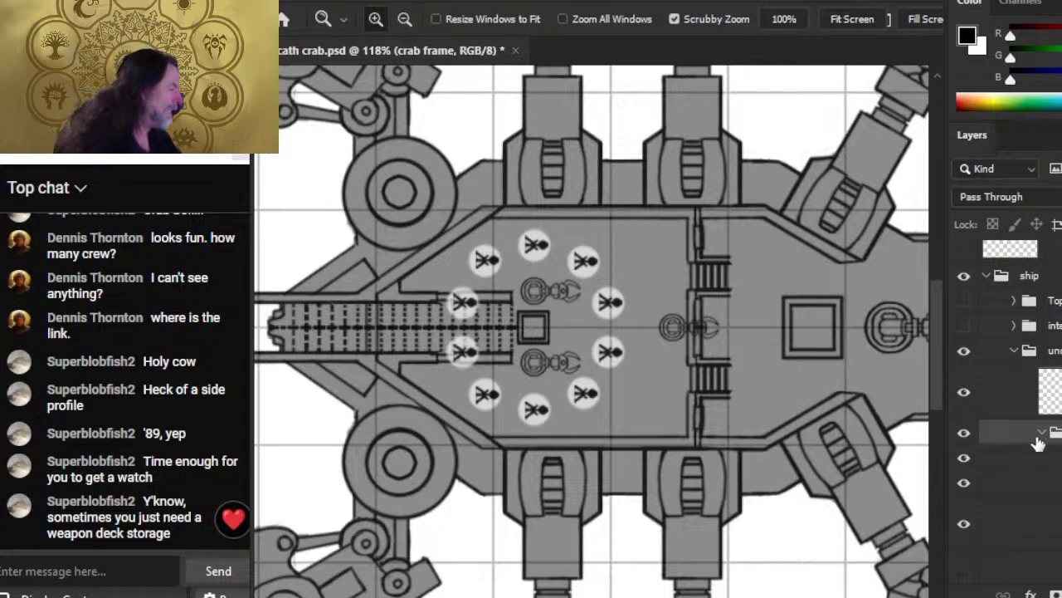
pyautogui.click(964, 458)
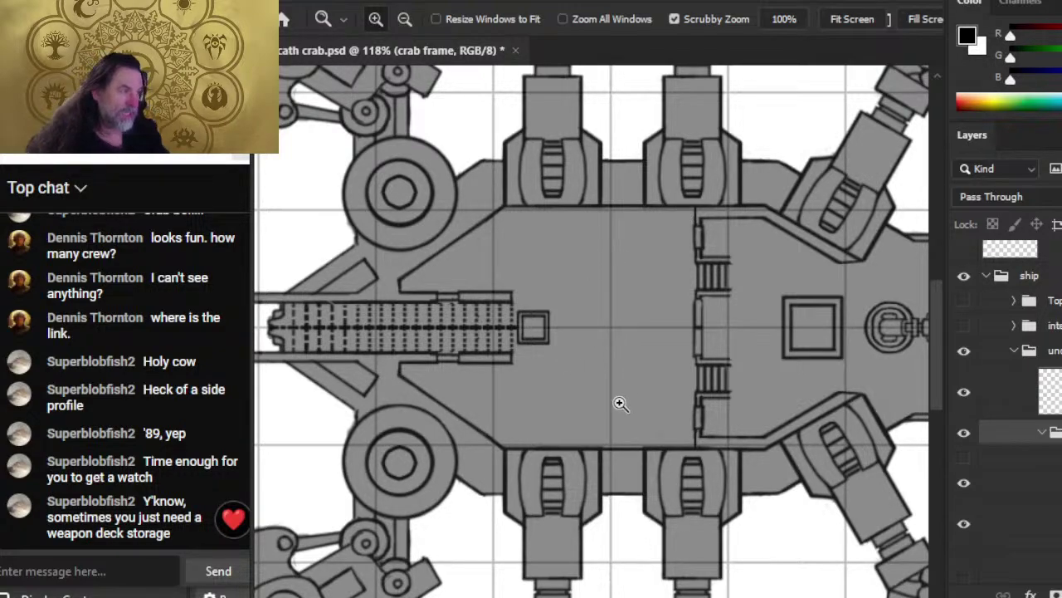
pyautogui.scroll(-3, 711, 332)
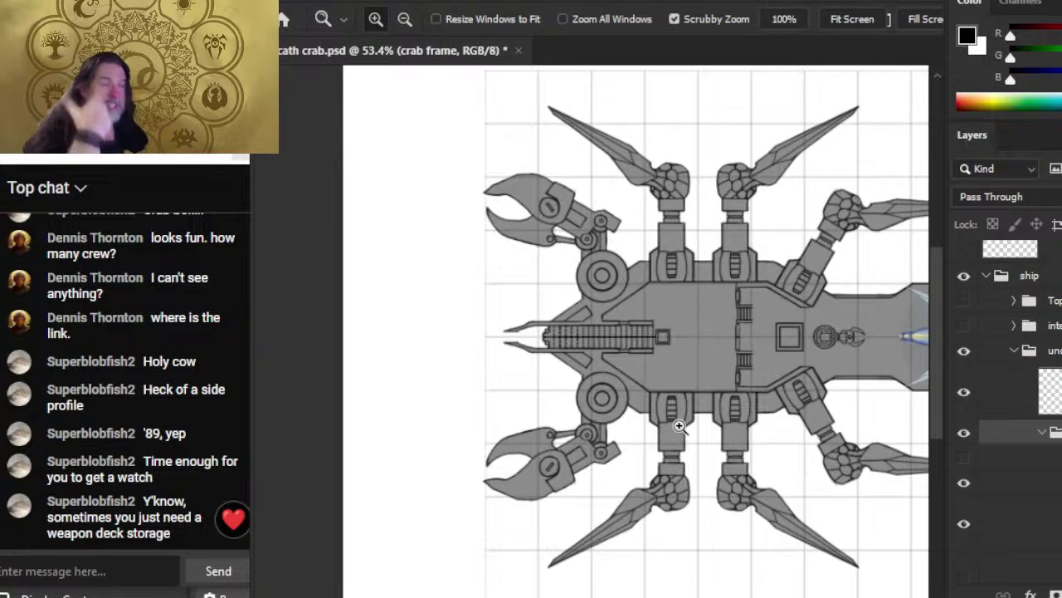
pyautogui.moveTo(679, 425); pyautogui.dragTo(712, 243)
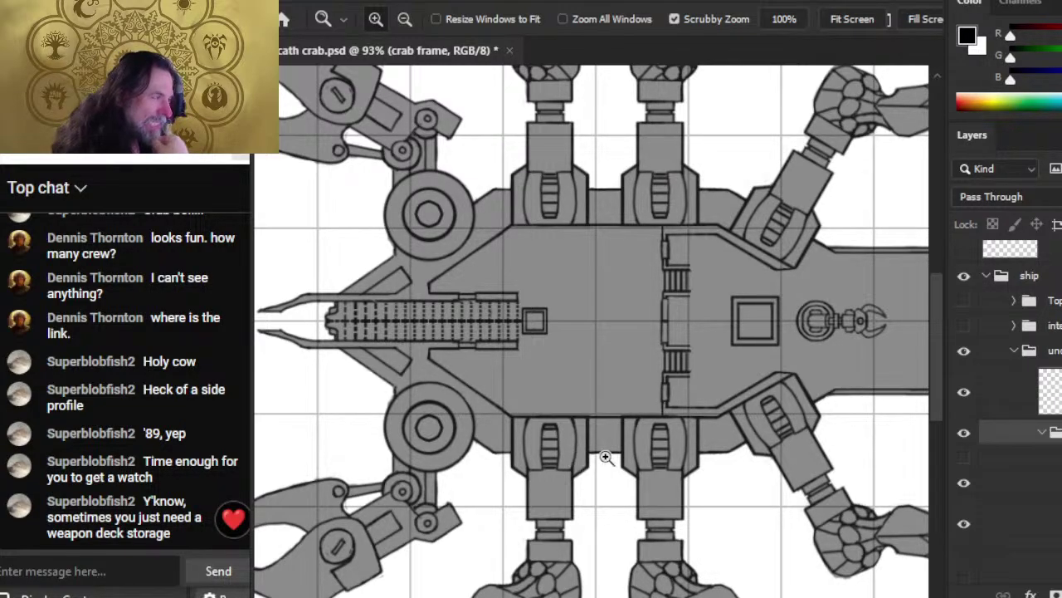
# - Turn off the interior deck with crew seating and turn on the detailed mechanical hull parts layer
pyautogui.hscroll(3, 764, 373)
pyautogui.scroll(-1, 763, 374)
pyautogui.moveTo(766, 359); pyautogui.dragTo(706, 351)
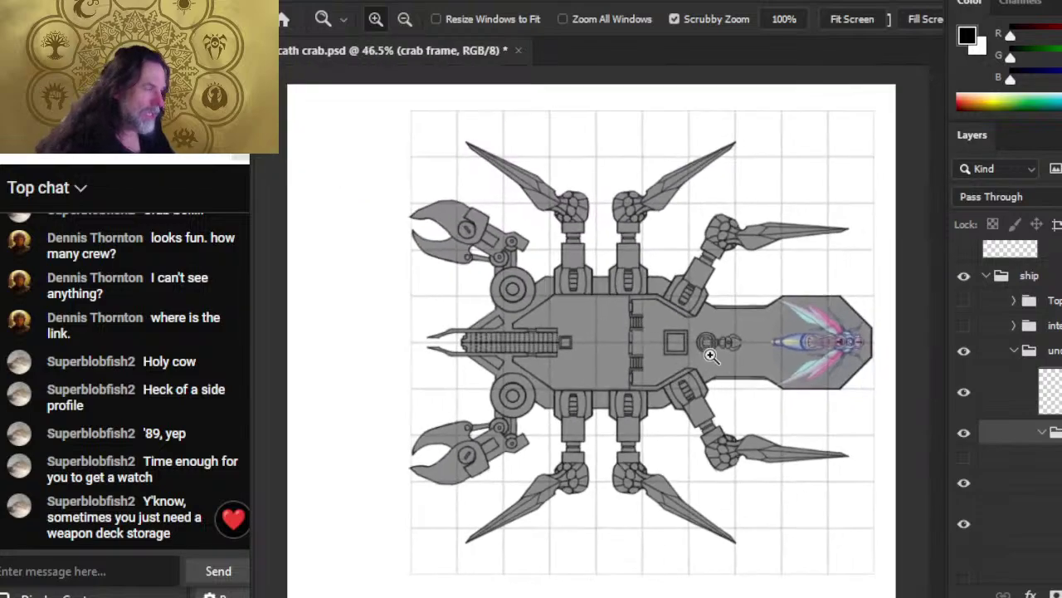
pyautogui.click(965, 480)
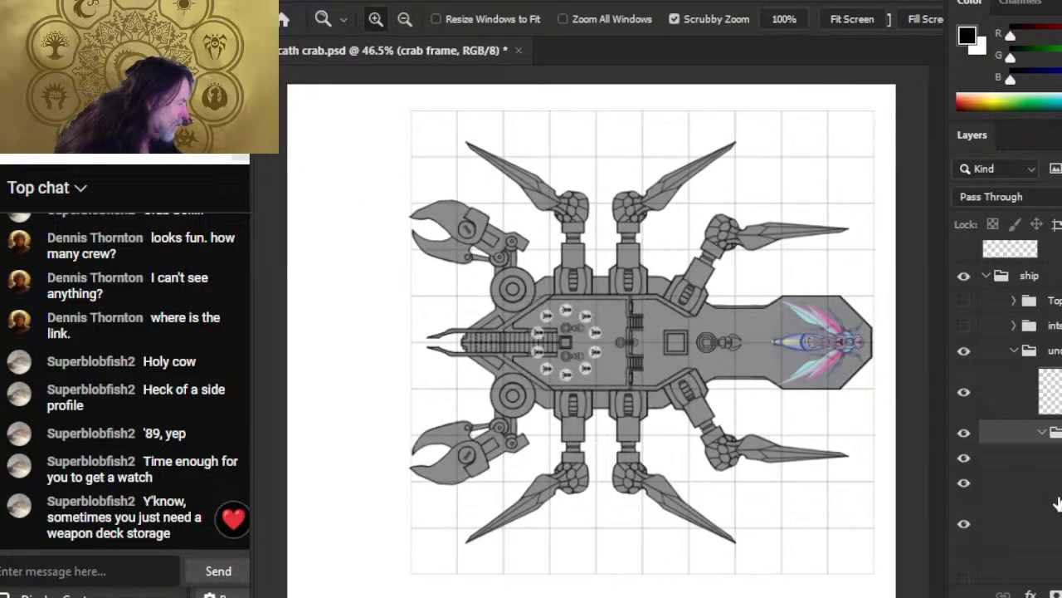
pyautogui.click(964, 523)
pyautogui.click(964, 483)
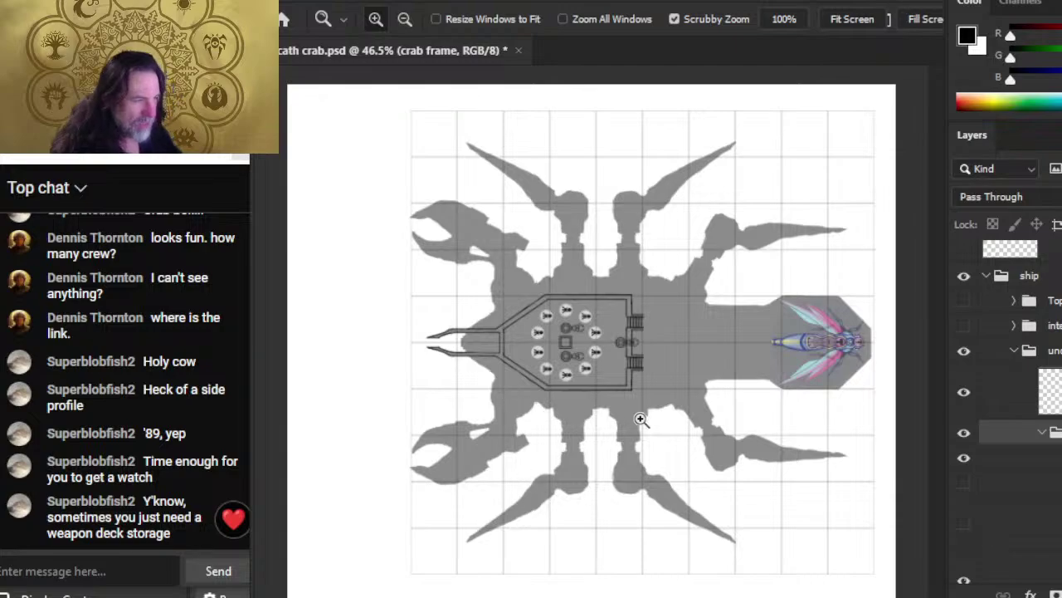
pyautogui.moveTo(575, 385); pyautogui.dragTo(611, 388)
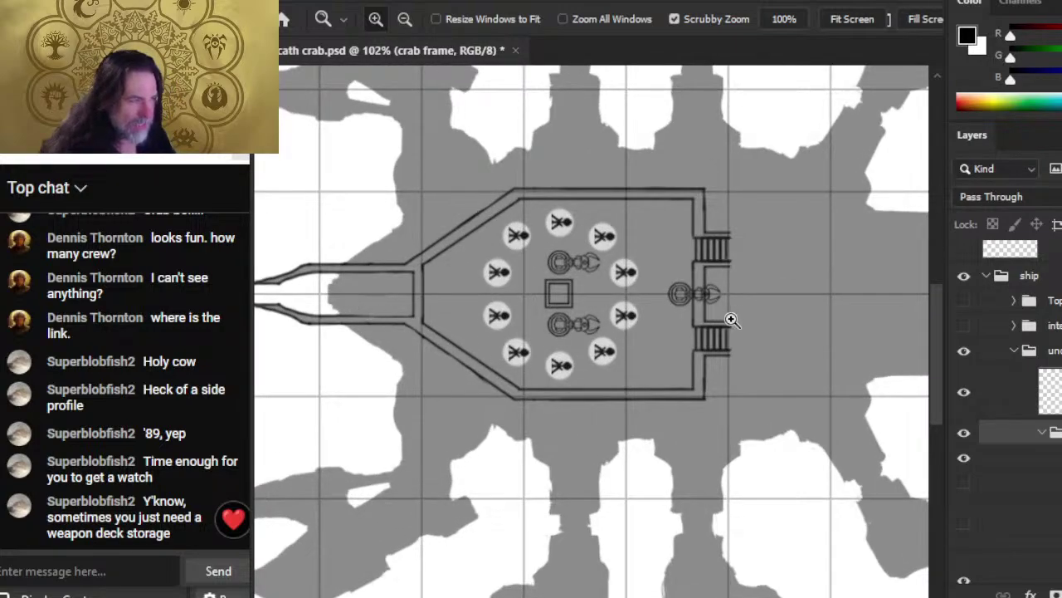
pyautogui.click(964, 457)
pyautogui.click(964, 483)
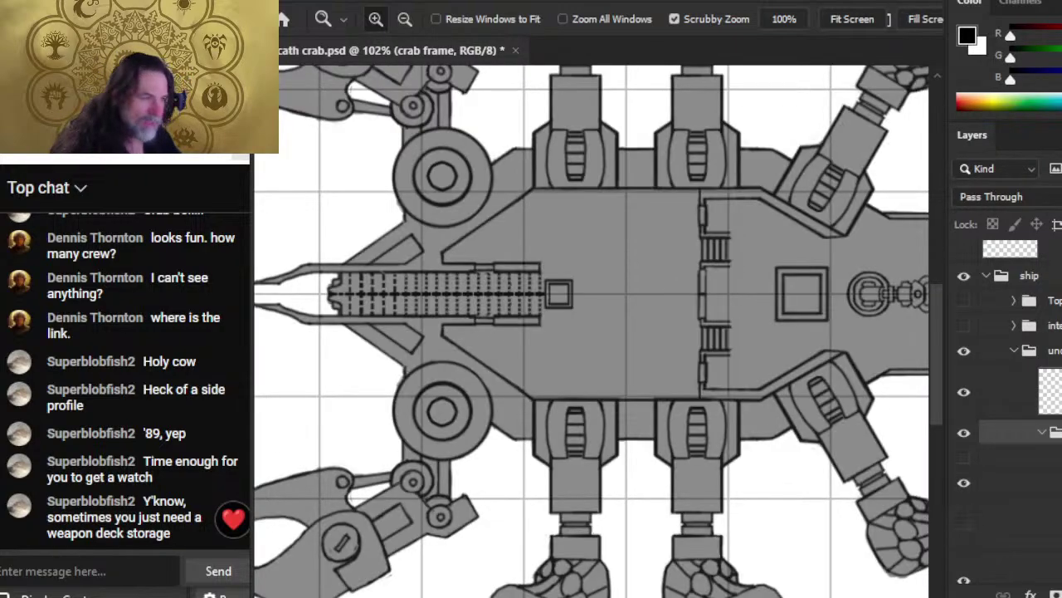
# - Zoom out to about 53% so the whole crab ship, with claws and legs, fits on screen
pyautogui.moveTo(780, 431); pyautogui.dragTo(613, 325)
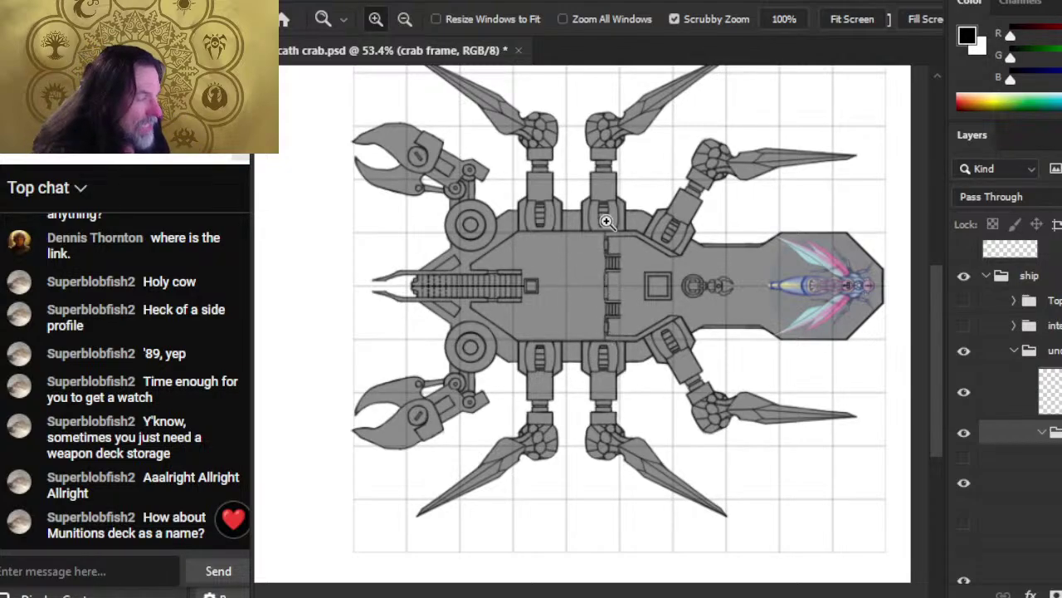
pyautogui.click(533, 239)
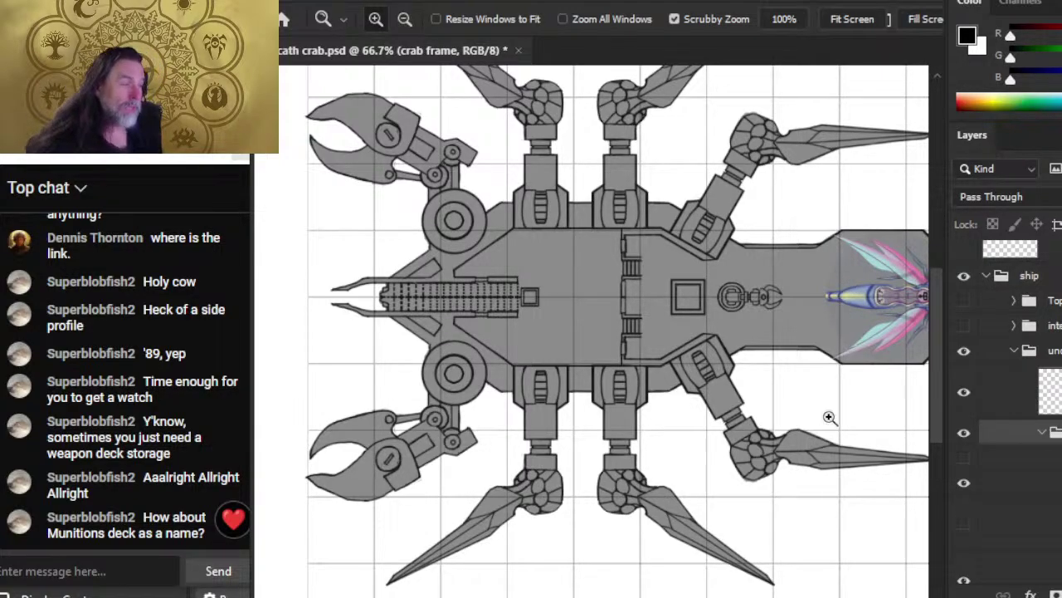
pyautogui.moveTo(707, 401); pyautogui.dragTo(609, 385)
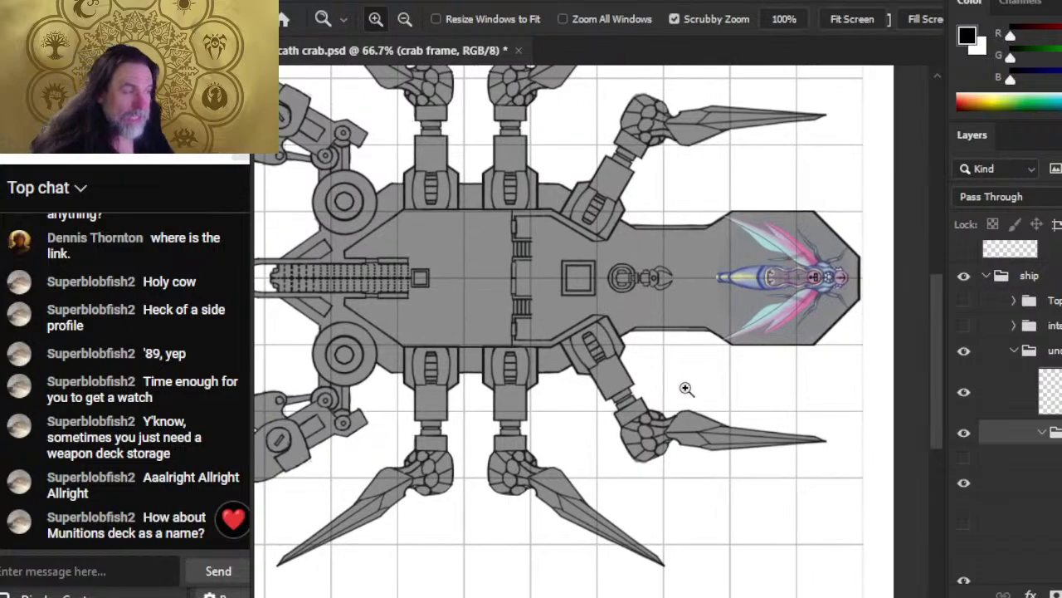
pyautogui.moveTo(686, 387); pyautogui.dragTo(573, 391)
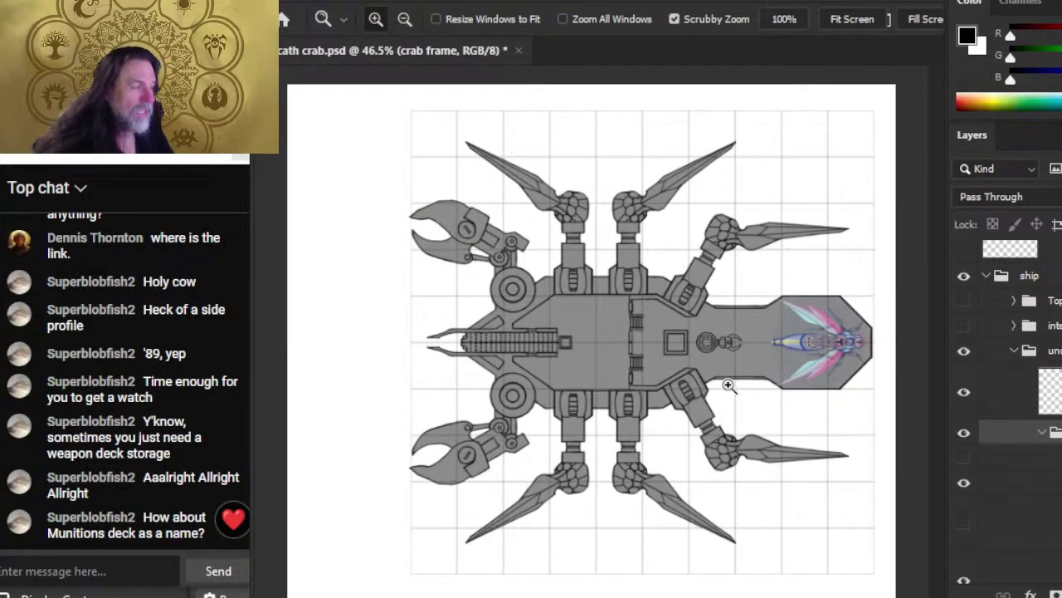
pyautogui.moveTo(775, 393); pyautogui.dragTo(732, 401)
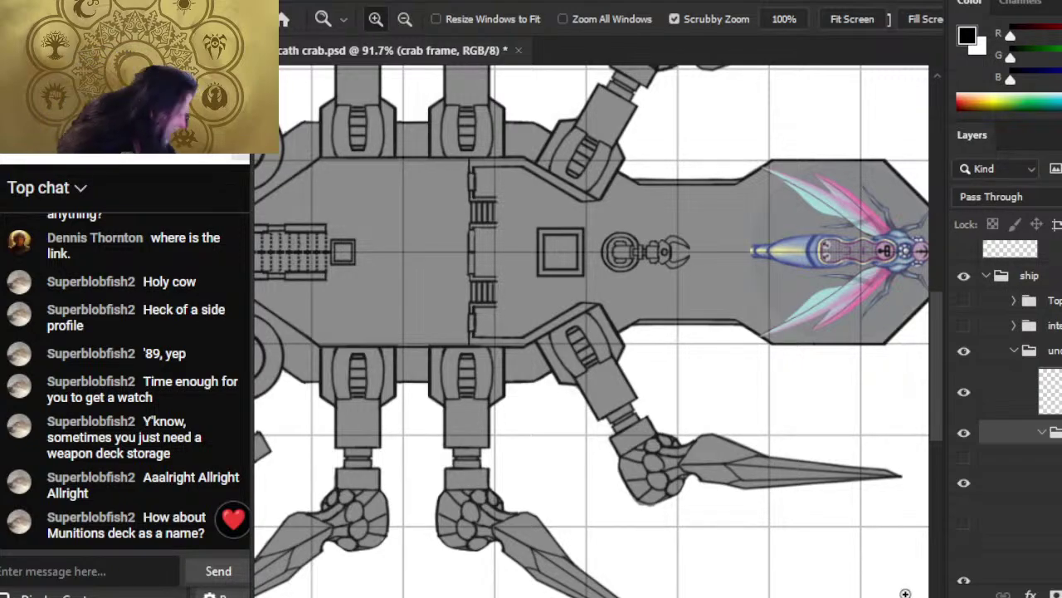
pyautogui.moveTo(636, 386); pyautogui.dragTo(576, 428)
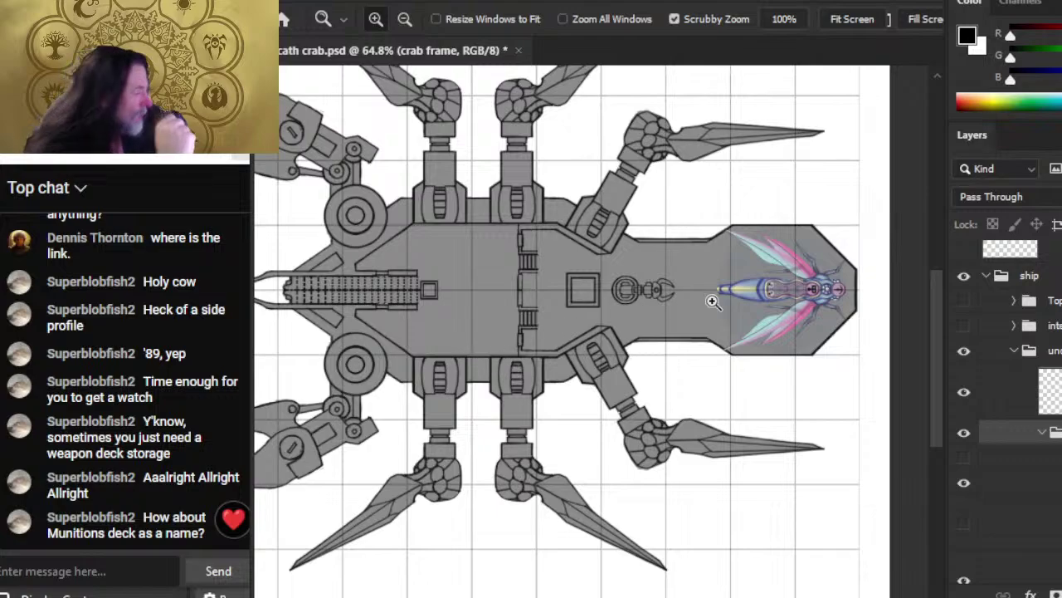
# - Turn off the interior group, collapse the underside group, and show the translucent Top deck group
pyautogui.click(964, 326)
pyautogui.click(1043, 435)
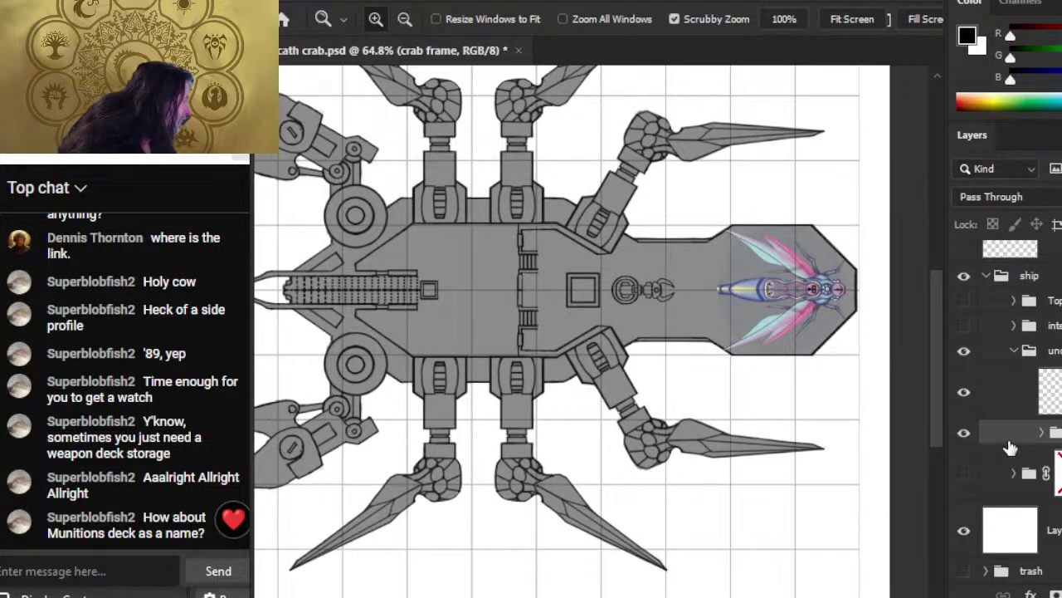
pyautogui.click(963, 300)
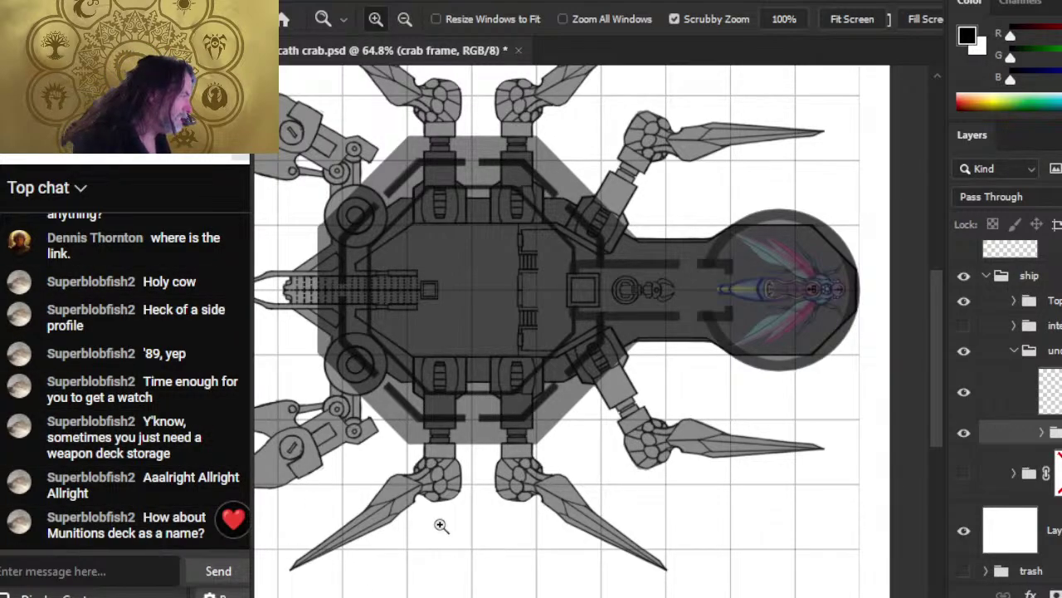
pyautogui.click(965, 303)
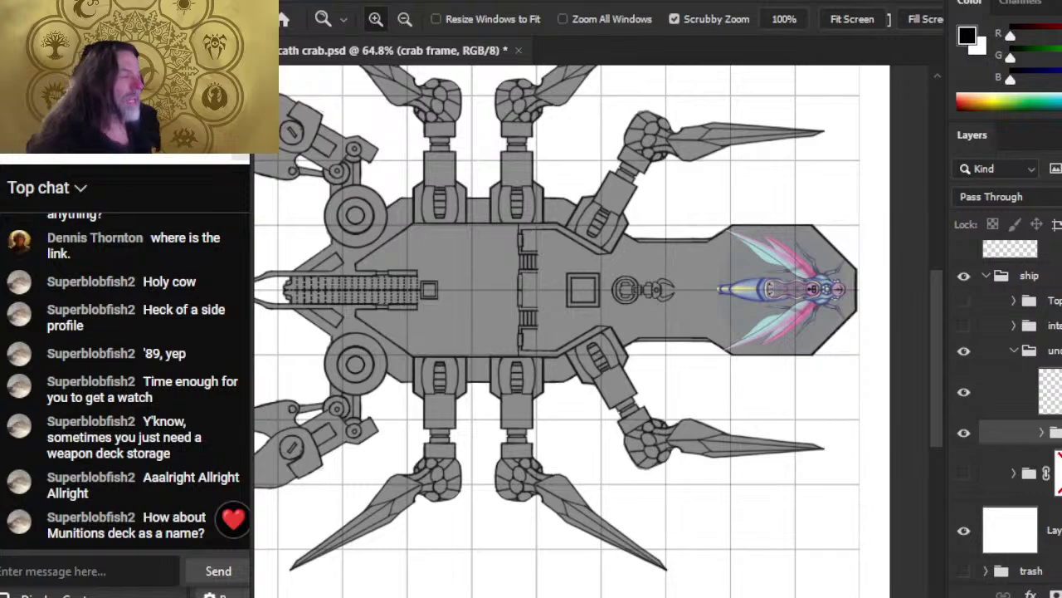
# - Zoom out to 51.2% so the whole crab ship fits in view
pyautogui.moveTo(716, 404)
pyautogui.mouseDown()
pyautogui.moveTo(677, 375)
pyautogui.moveTo(711, 375)
pyautogui.moveTo(711, 391)
pyautogui.moveTo(756, 410)
pyautogui.moveTo(736, 407)
pyautogui.mouseUp()
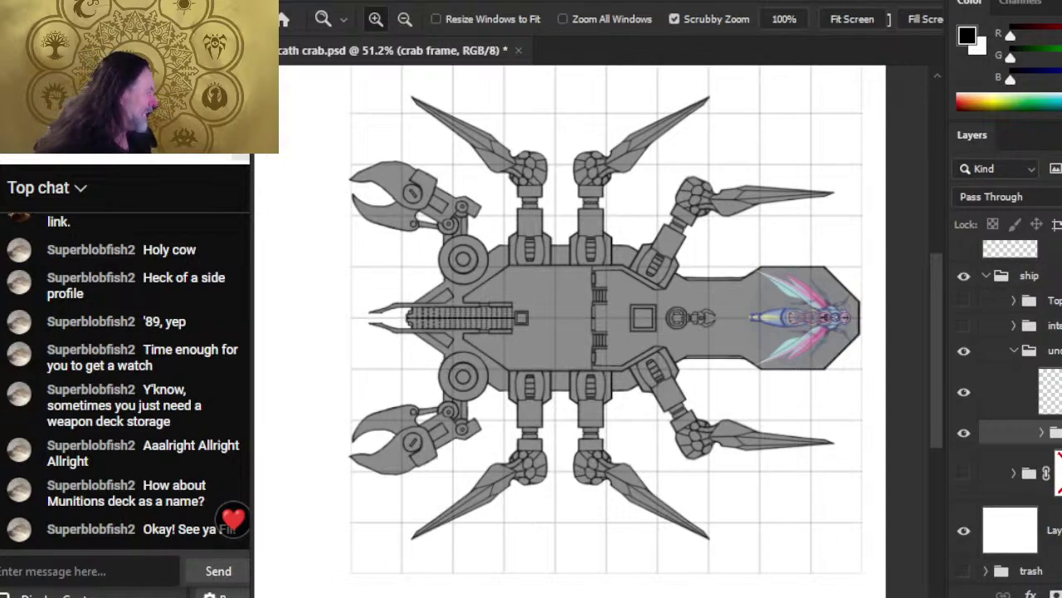
# - Select the underside group and preview the interior detail lines on and off
pyautogui.click(1014, 351)
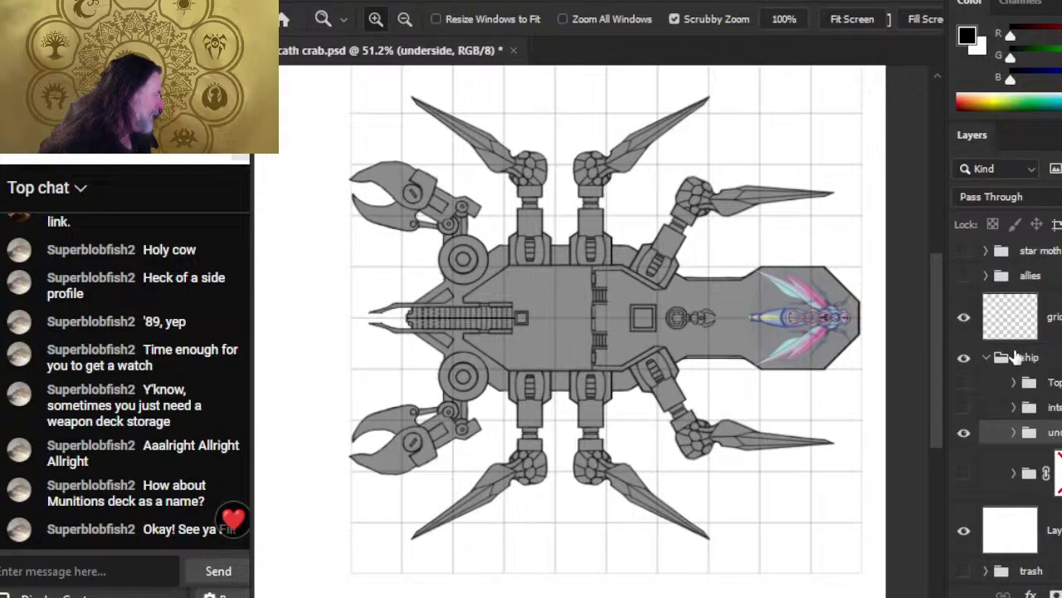
pyautogui.click(964, 407)
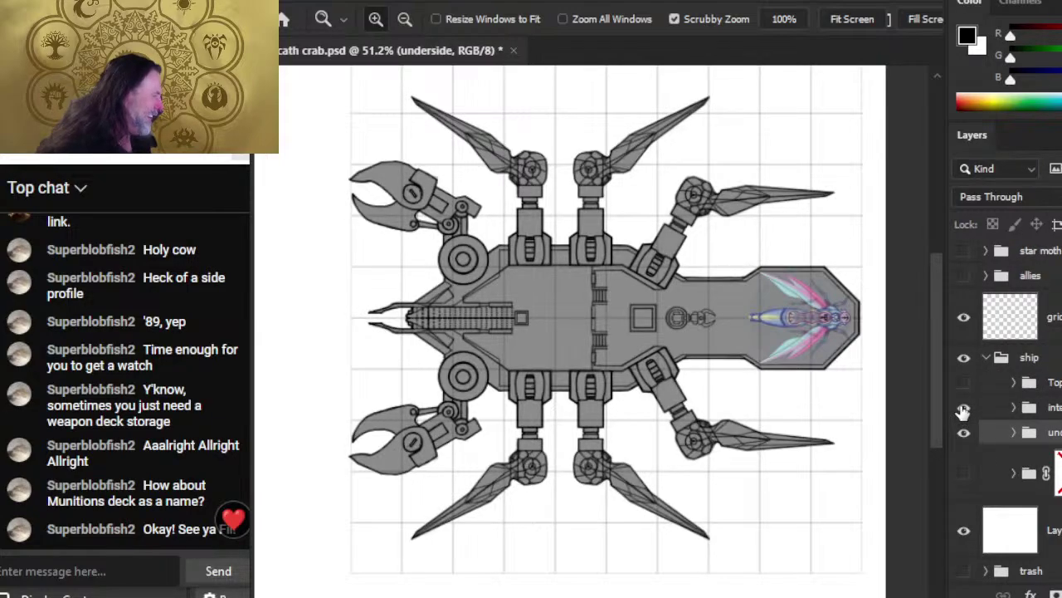
pyautogui.click(964, 407)
pyautogui.click(964, 408)
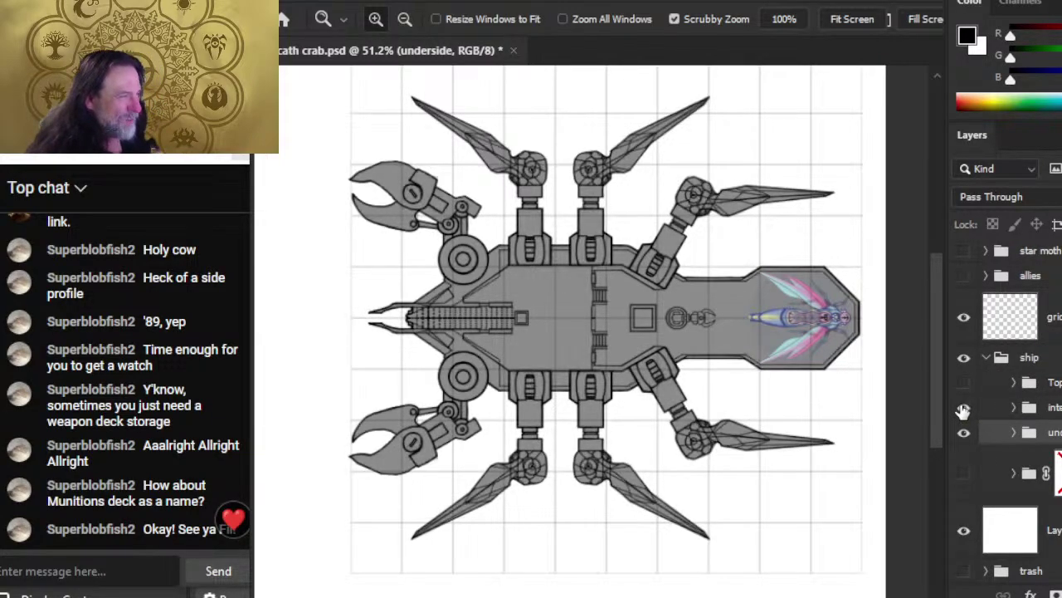
pyautogui.click(963, 407)
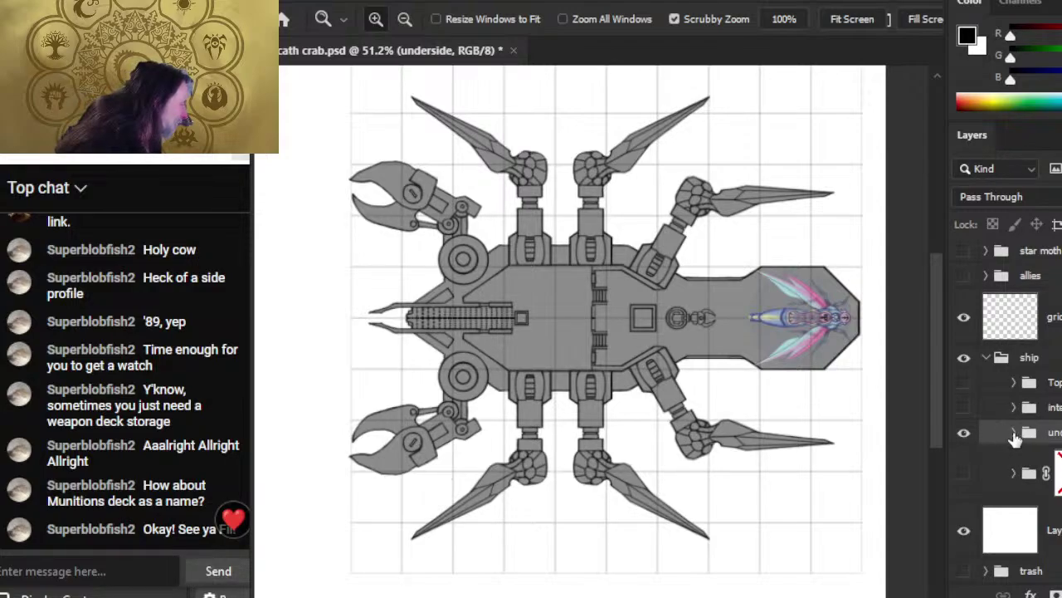
# - Expand the underside group and its sub-group, preview the circle token layer, then select crab frame
pyautogui.click(1014, 434)
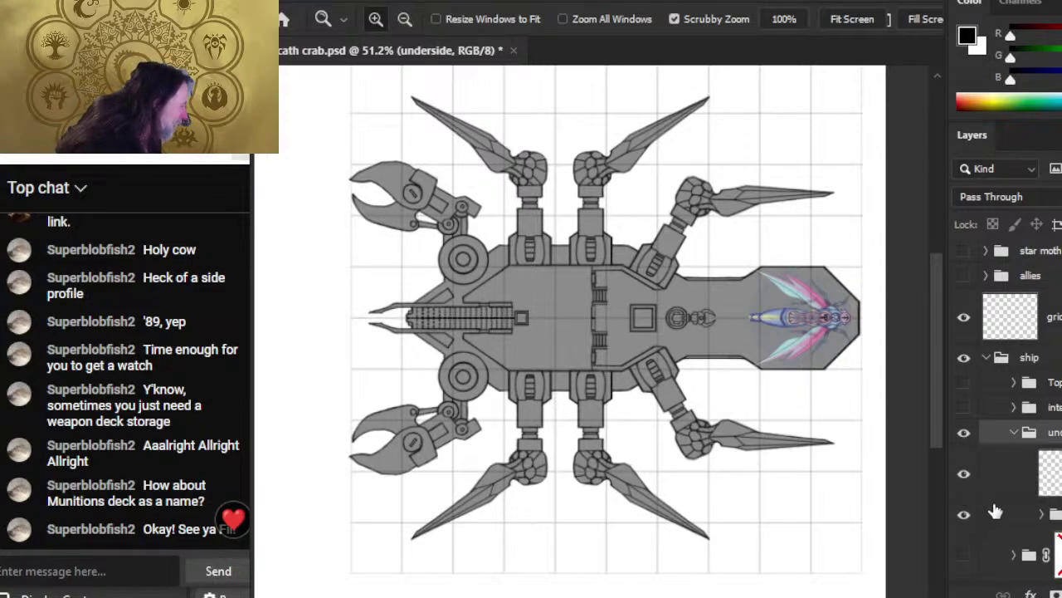
pyautogui.click(1042, 514)
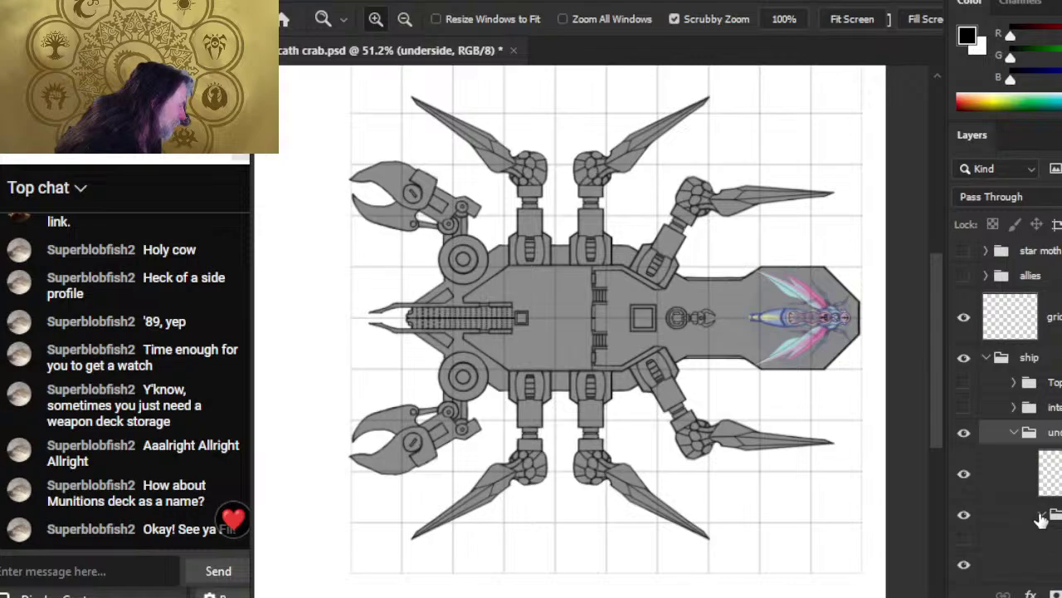
pyautogui.scroll(-2, 1008, 444)
pyautogui.click(965, 449)
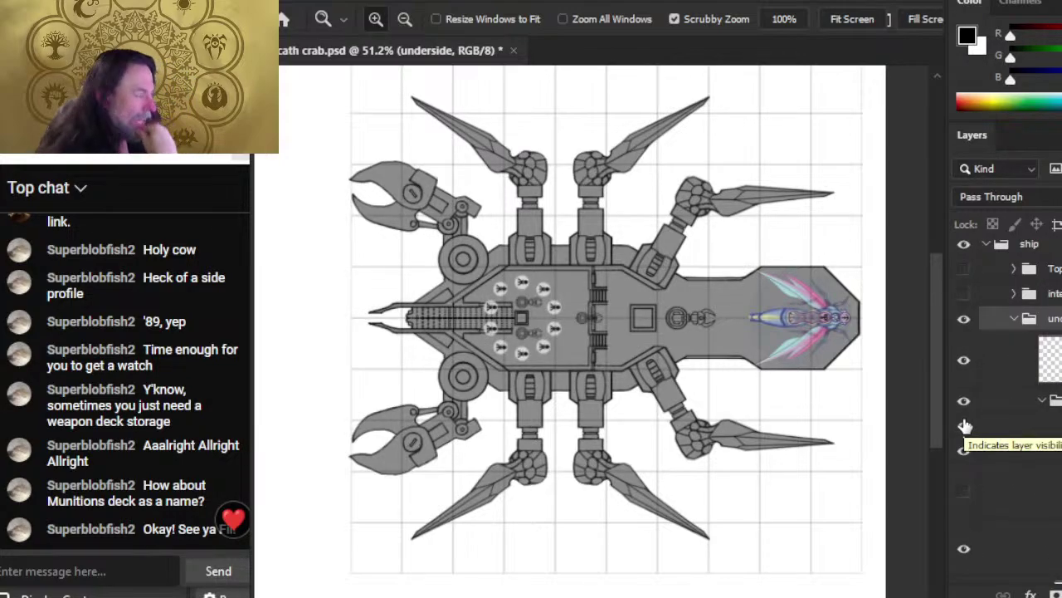
pyautogui.click(965, 426)
pyautogui.click(1039, 404)
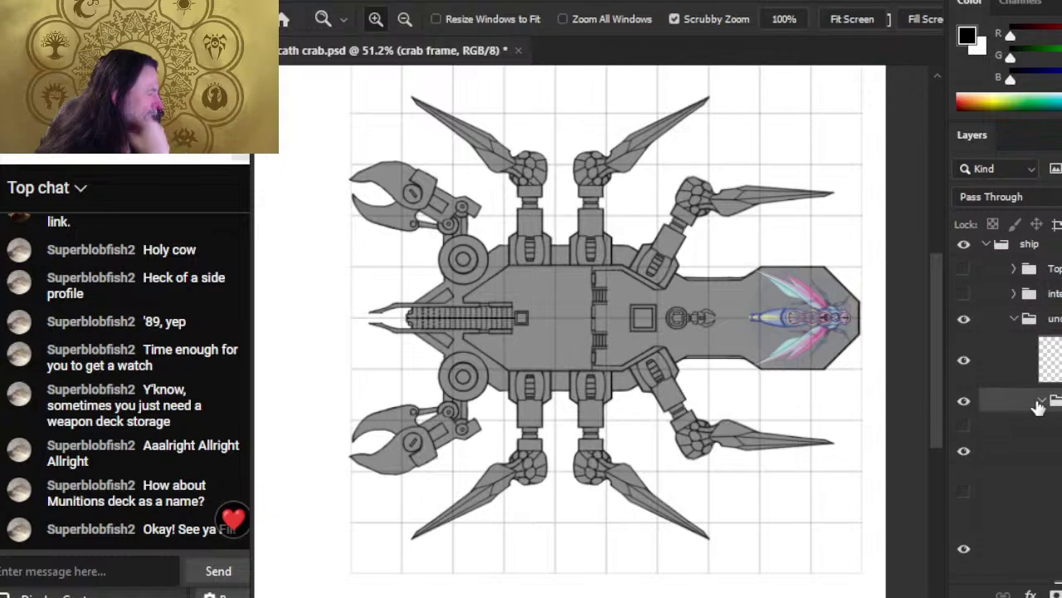